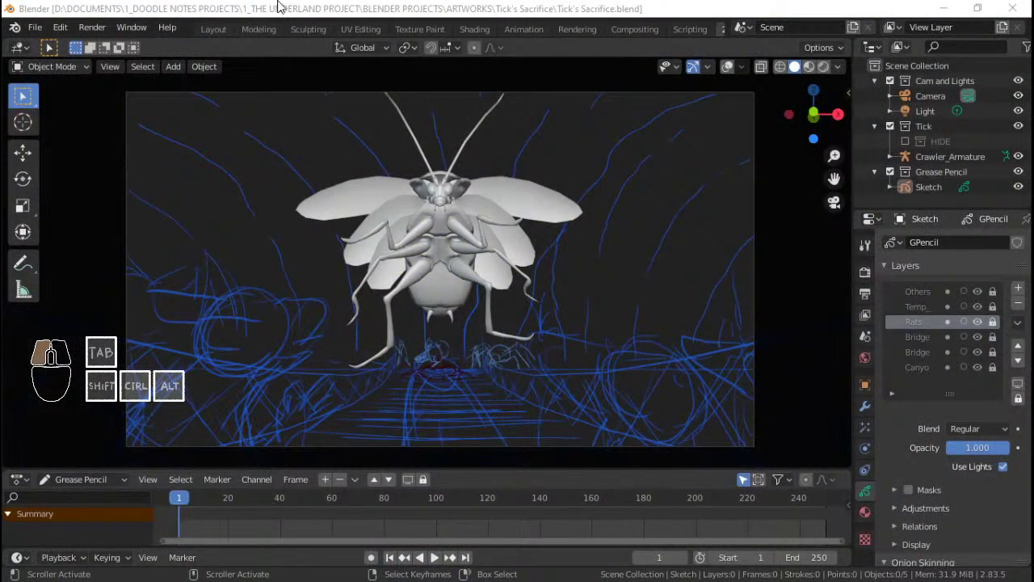
Step: Examine the sketched bridge scene and the tick model from the camera view and from the side
shift+middle_drag(419, 268, 508, 270)
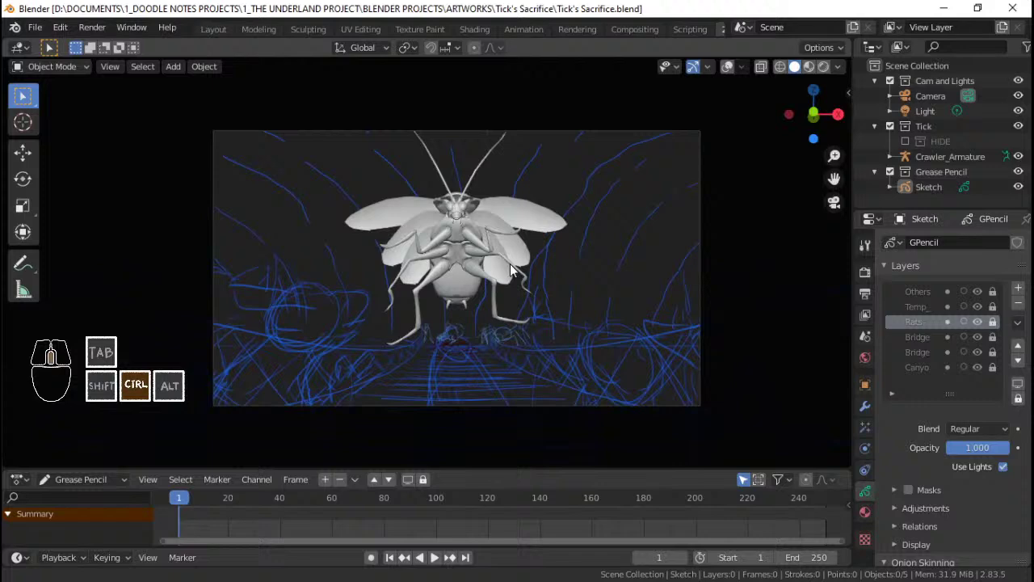
shift+middle_drag(509, 270, 512, 306)
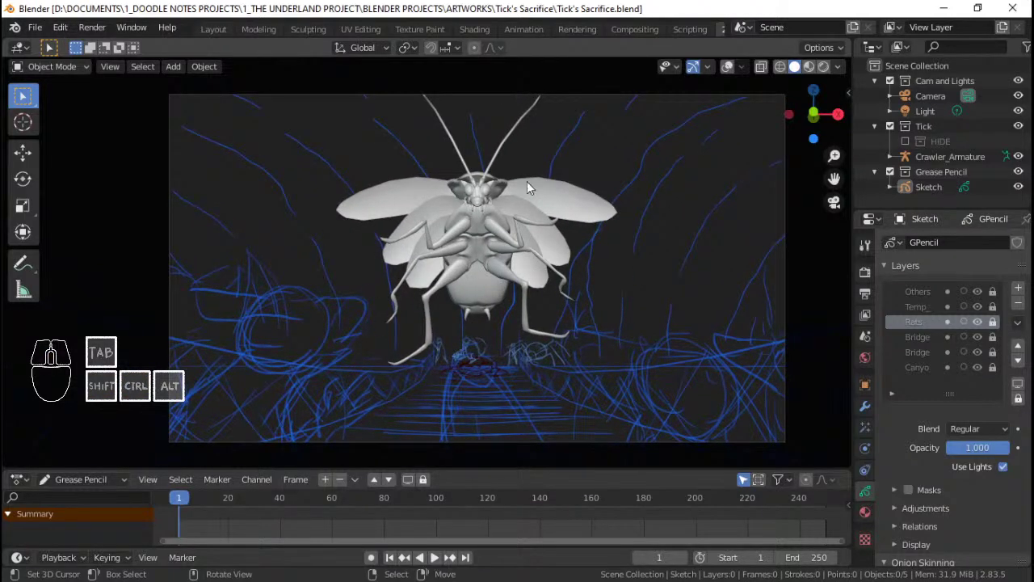
ctrl+middle_drag(514, 349, 638, 276)
middle_drag(533, 324, 559, 339)
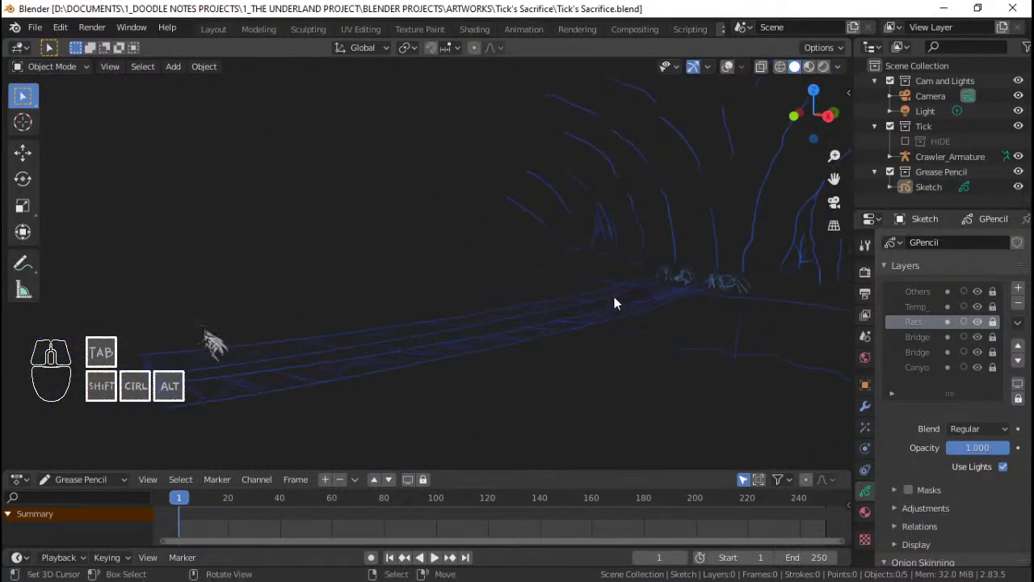
shift+middle_drag(388, 339, 340, 341)
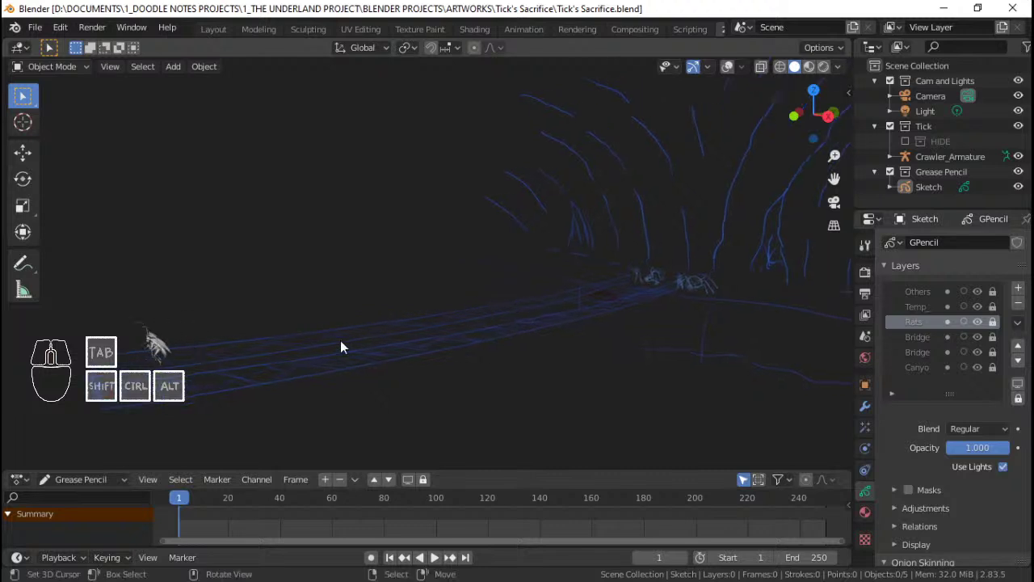
shift+middle_drag(502, 318, 557, 295)
middle_drag(204, 354, 417, 356)
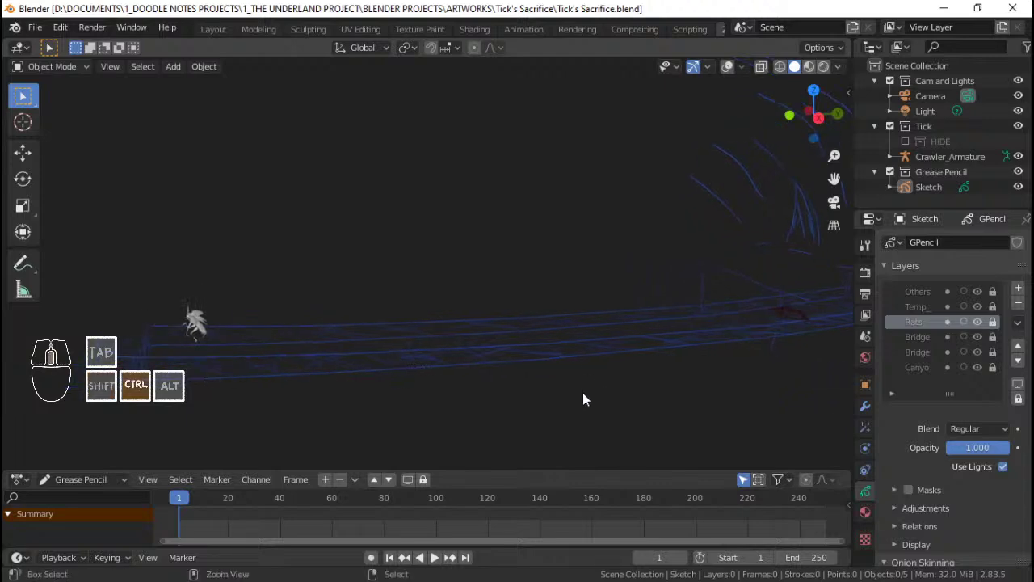
ctrl+middle_drag(584, 398, 588, 417)
shift+middle_drag(666, 372, 530, 373)
key(KP_0)
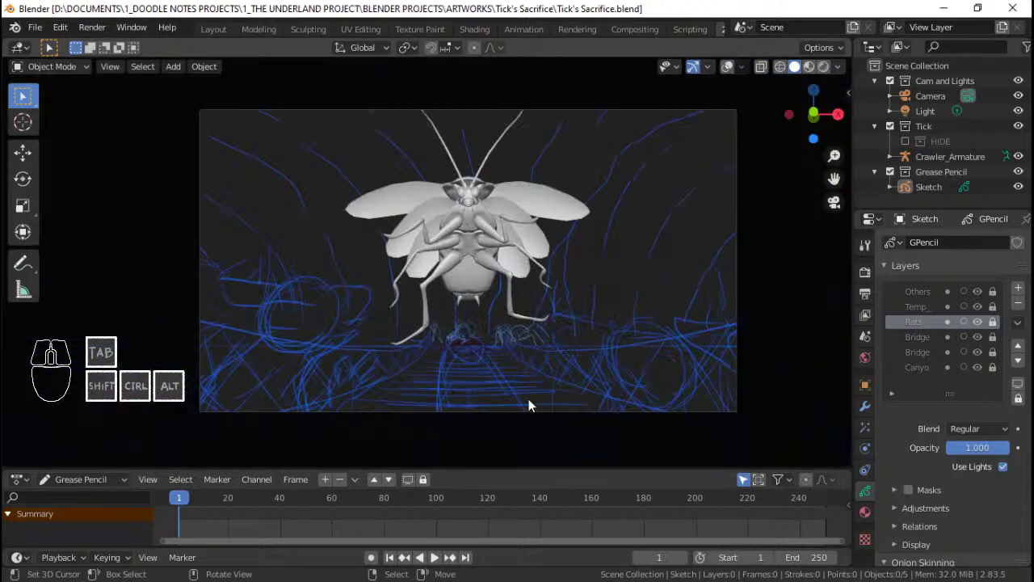
Step: Save the file and select the grease pencil sketch of the bridge and canyon
key(ctrl+s)
mouse_move(530, 335)
middle_down()
mouse_move(487, 347)
mouse_move(532, 304)
mouse_move(536, 280)
mouse_move(568, 330)
mouse_move(483, 336)
mouse_move(522, 299)
middle_up()
key(KP_0)
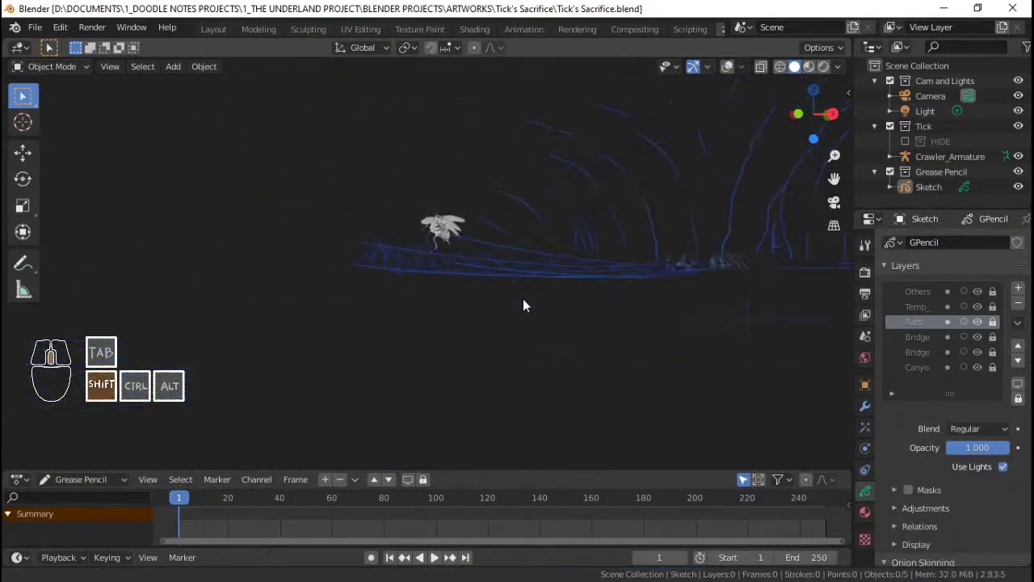
scroll(387, 250, up, 4)
right_click(401, 258)
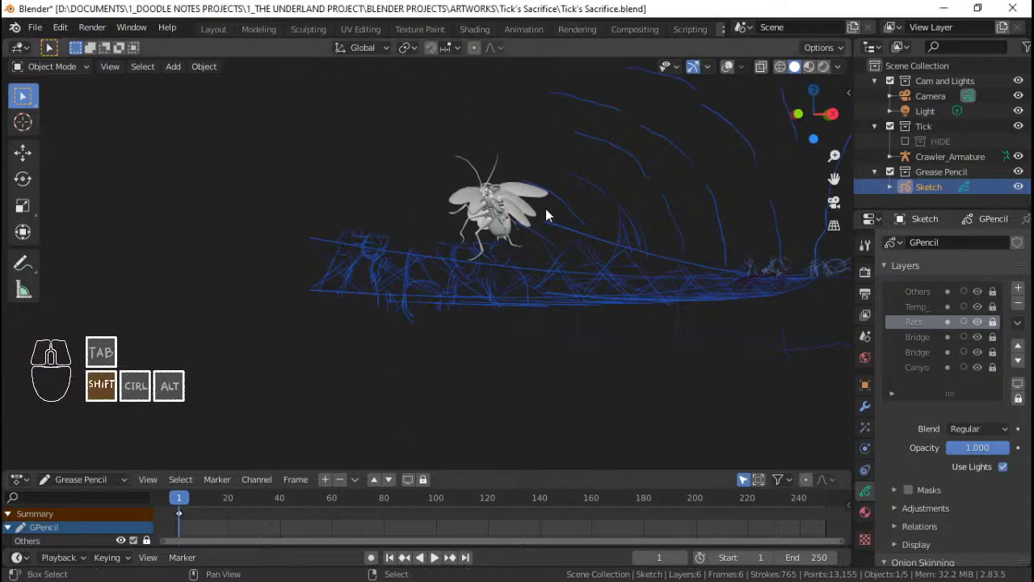
shift+middle_drag(453, 188, 388, 241)
mouse_move(387, 241)
middle_down()
mouse_move(577, 314)
mouse_move(524, 298)
mouse_move(431, 316)
mouse_move(415, 353)
middle_up()
right_click(362, 340)
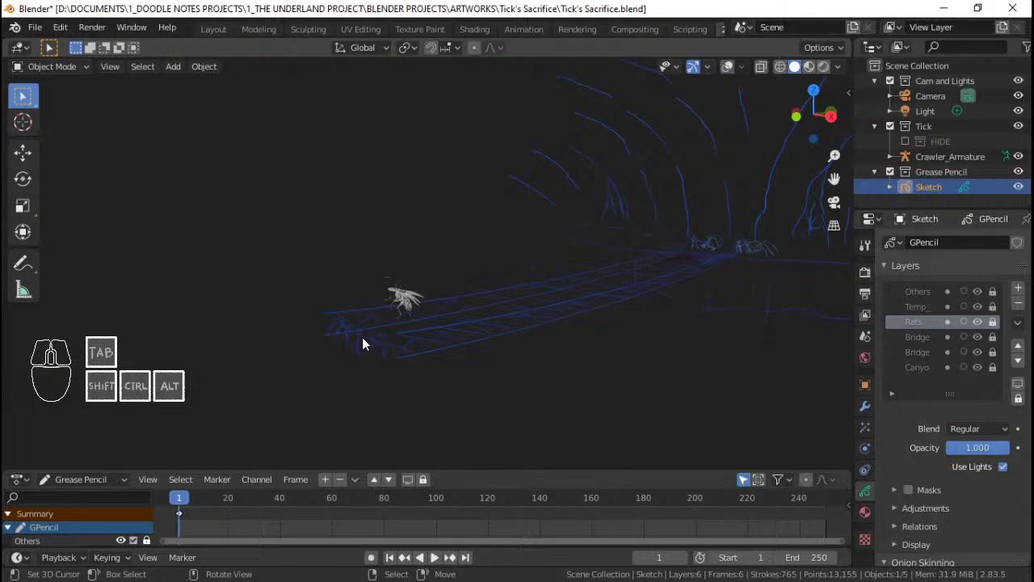
shift+middle_drag(607, 281, 557, 270)
Step: Turn on the viewport overlays and save the file
click(728, 66)
mouse_move(250, 273)
middle_down()
mouse_move(427, 332)
mouse_move(514, 319)
mouse_move(384, 332)
middle_up()
key(alt+a)
key(ctrl+s)
Step: Highlight the whole sketch to examine its extent around the tick in perspective and camera views, and deselect it
click(340, 341)
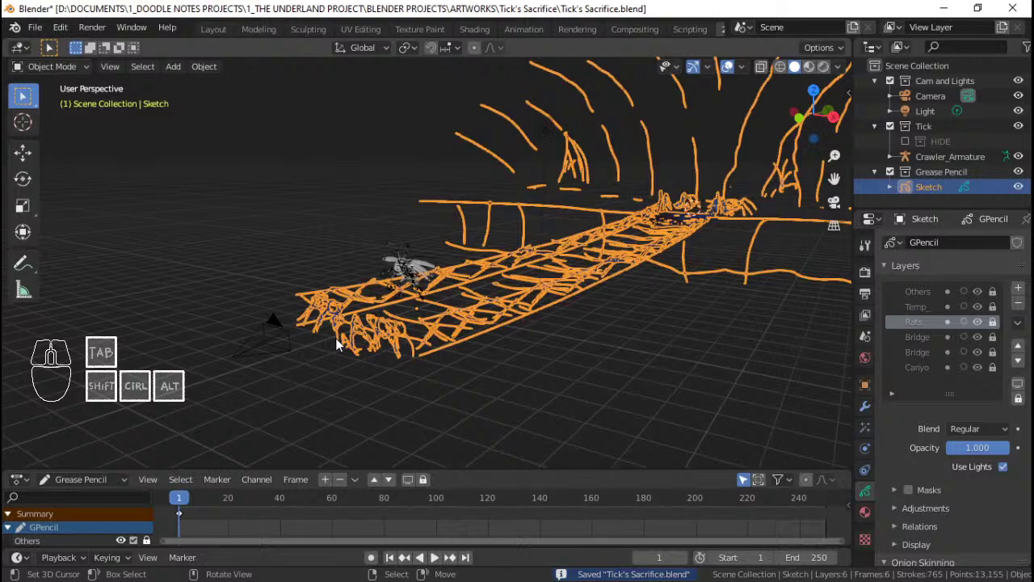
scroll(336, 340, down, 5)
scroll(421, 310, up, 5)
mouse_move(339, 332)
shift+middle_down()
mouse_move(421, 311)
mouse_move(471, 335)
mouse_move(450, 293)
mouse_move(448, 303)
shift+middle_up()
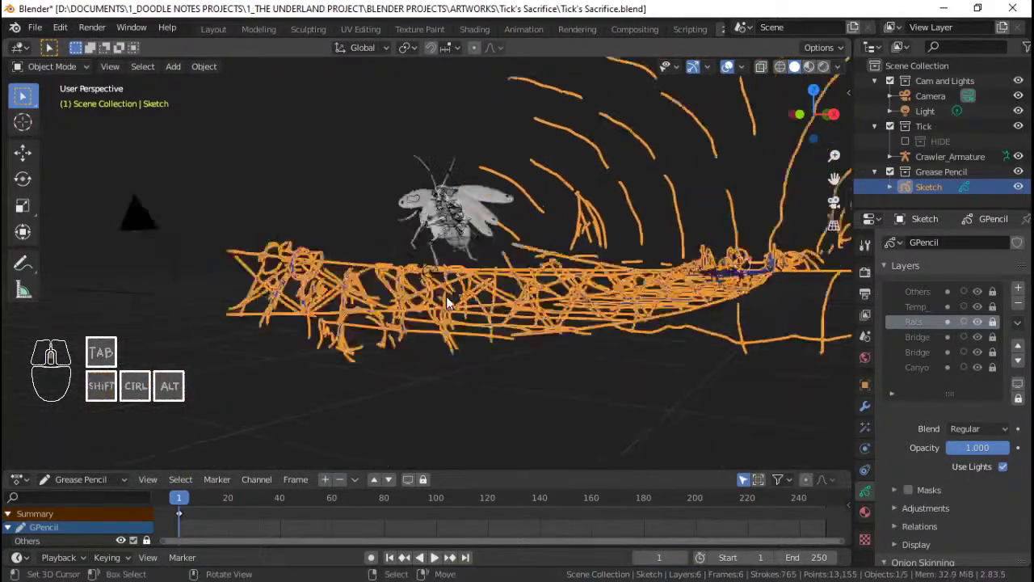
scroll(388, 303, up, 3)
scroll(267, 308, down, 5)
scroll(358, 300, up, 5)
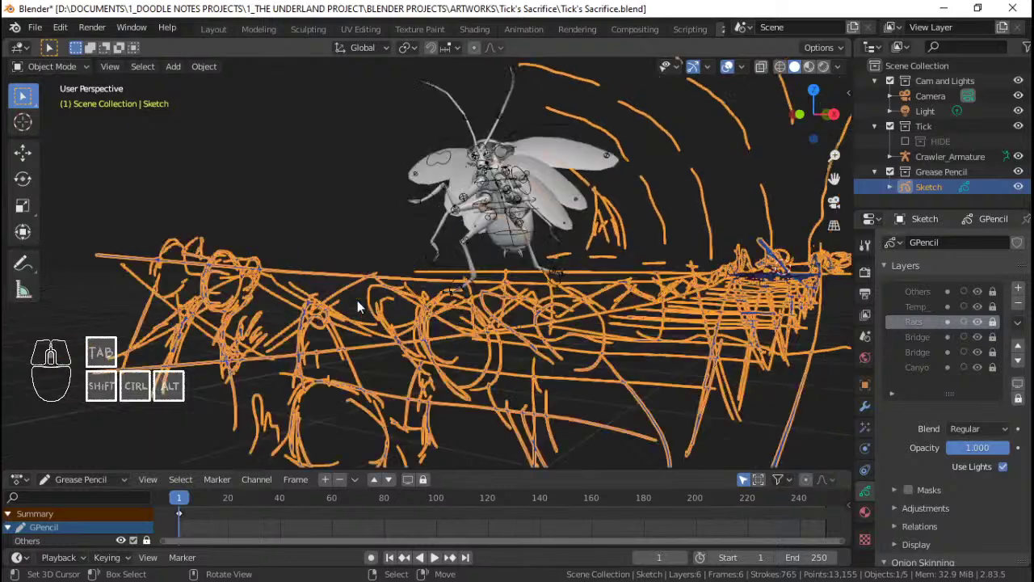
shift+middle_drag(357, 299, 406, 285)
key(KP_0)
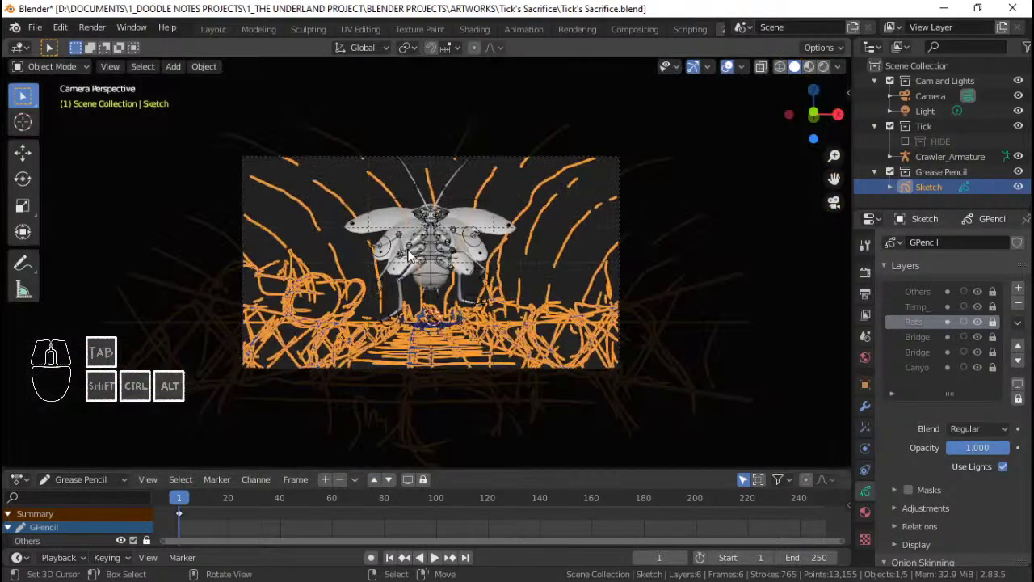
scroll(402, 266, up, 1)
key(alt+a)
scroll(412, 258, up, 2)
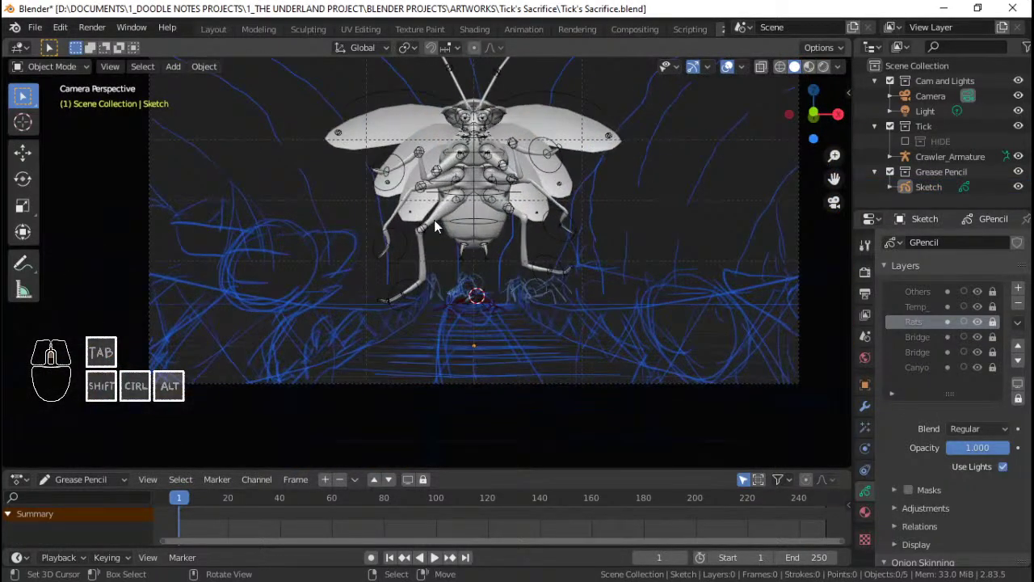
Step: Inspect the composition through the camera, comparing the tick with the rat figures and the far end of the bridge
shift+middle_drag(532, 363, 529, 355)
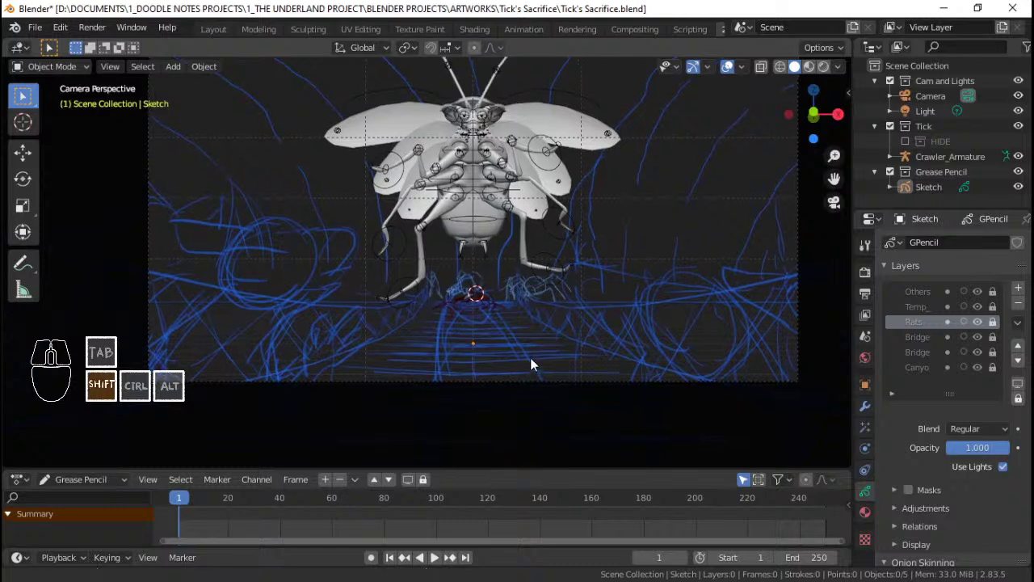
scroll(535, 283, down, 2)
scroll(485, 339, up, 4)
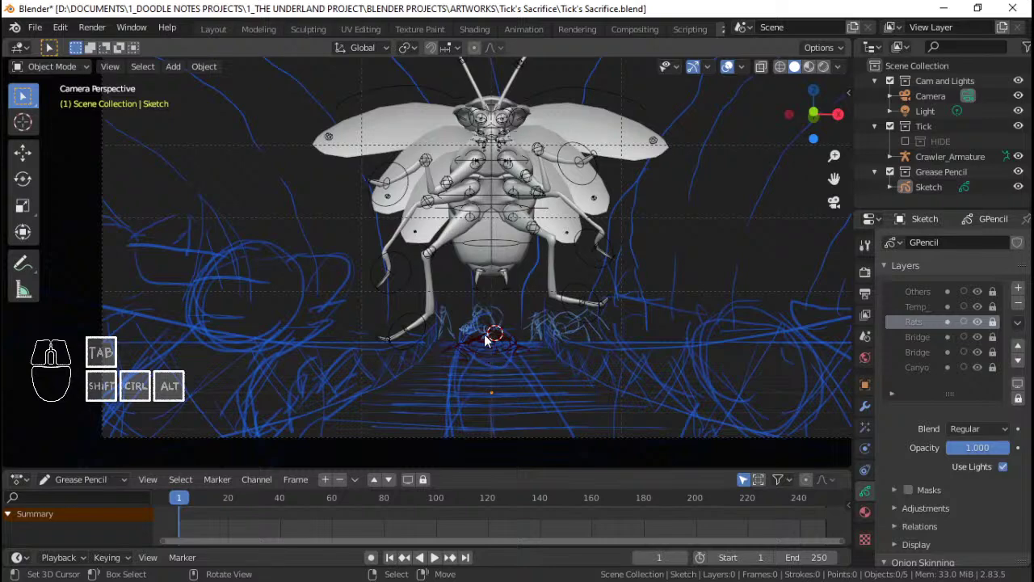
mouse_move(485, 339)
middle_down()
mouse_move(526, 350)
mouse_move(543, 331)
middle_up()
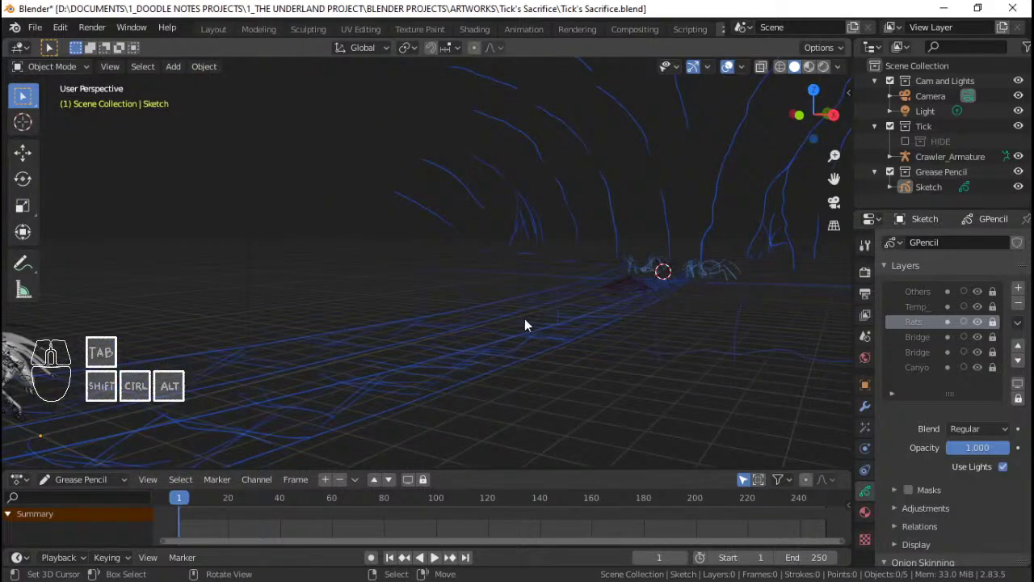
key(KP_0)
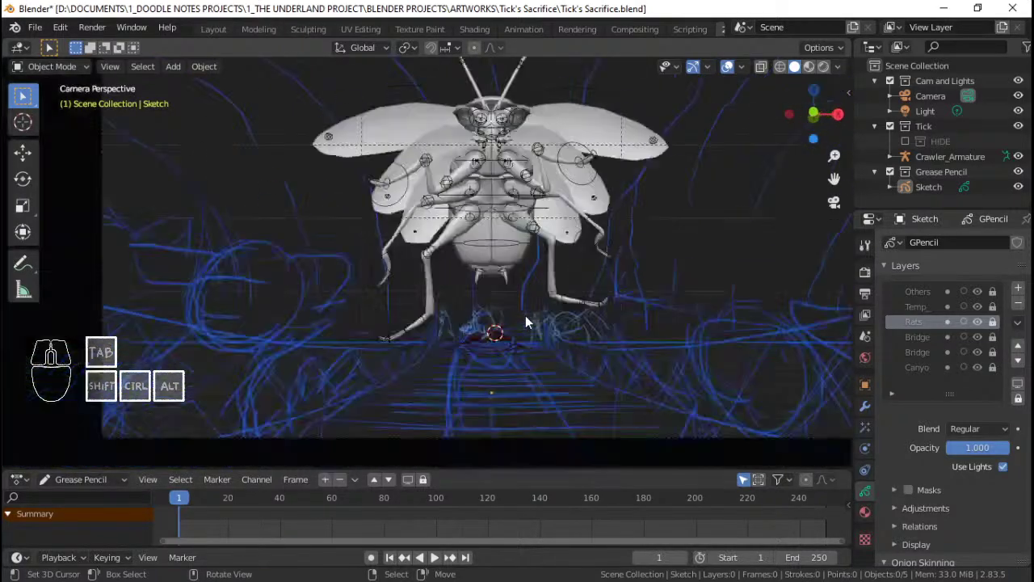
shift+middle_drag(499, 261, 489, 325)
shift+middle_drag(455, 304, 435, 308)
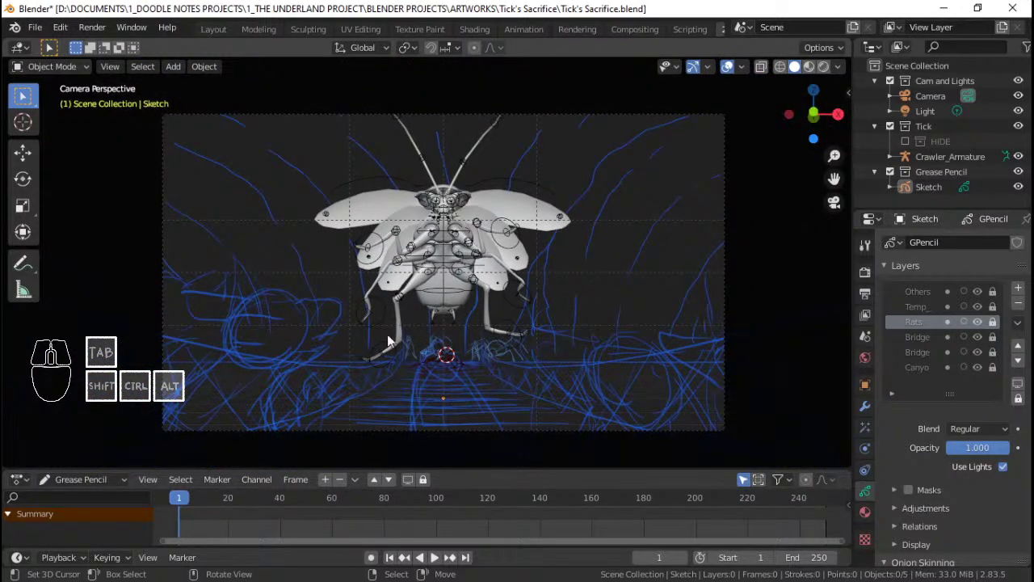
ctrl+middle_drag(463, 216, 441, 206)
shift+middle_drag(425, 202, 430, 207)
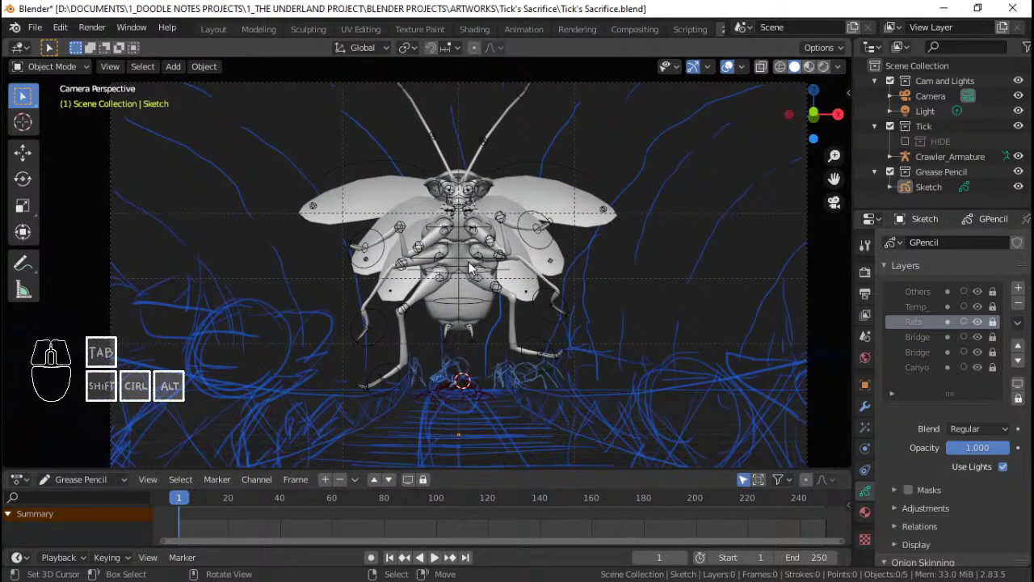
shift+middle_drag(481, 356, 414, 333)
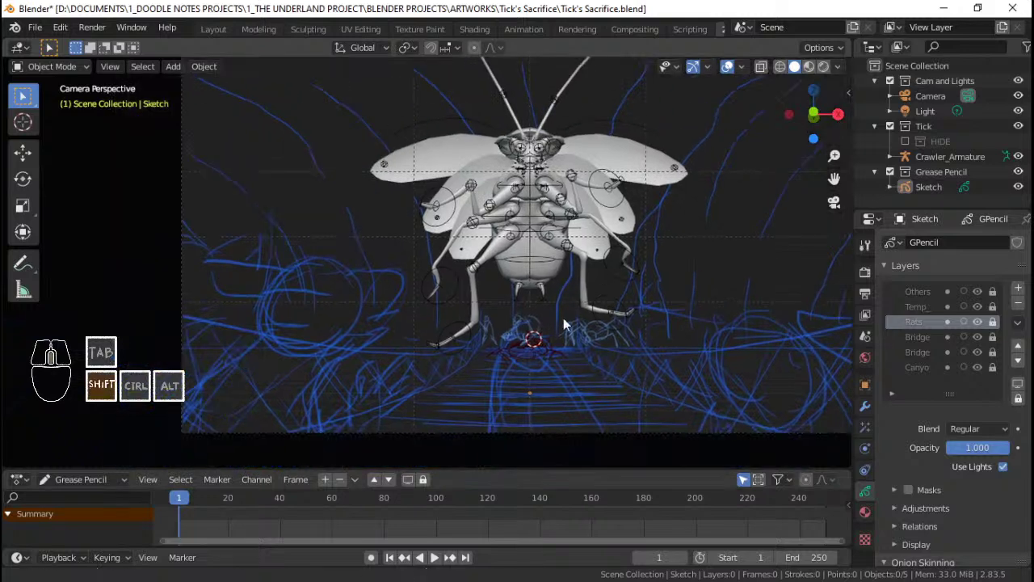
scroll(428, 327, down, 1)
shift+middle_drag(470, 297, 504, 289)
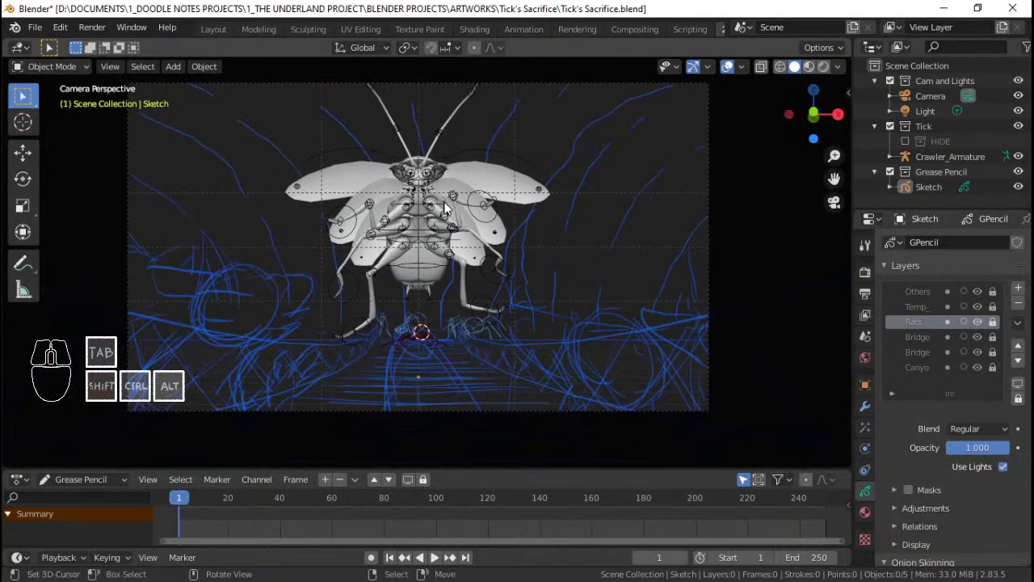
Step: Check the tick's placement on the bridge relative to the camera from several side angles and through the camera
ctrl+middle_drag(444, 234, 461, 260)
shift+middle_drag(461, 260, 462, 269)
ctrl+middle_drag(462, 270, 350, 292)
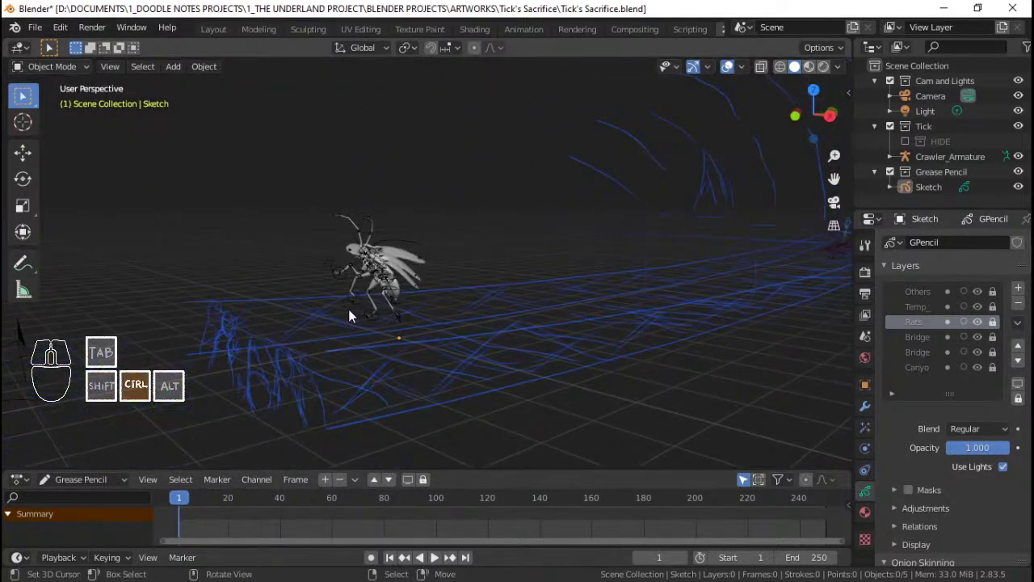
shift+middle_drag(350, 292, 449, 260)
mouse_move(424, 271)
middle_down()
mouse_move(404, 282)
mouse_move(326, 283)
mouse_move(532, 286)
middle_up()
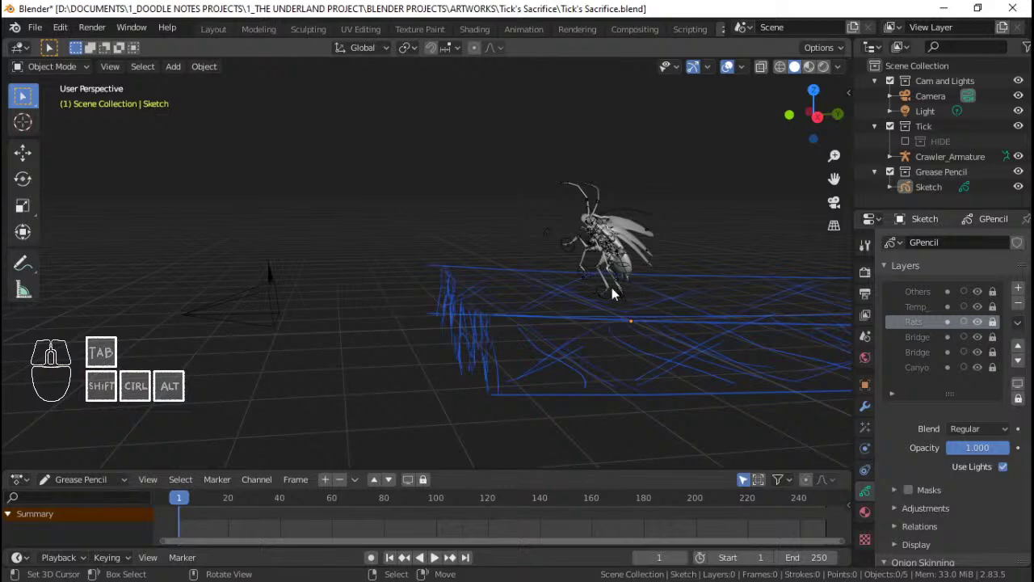
mouse_move(612, 288)
middle_down()
mouse_move(302, 297)
mouse_move(605, 286)
mouse_move(559, 267)
middle_up()
middle_drag(517, 293, 457, 293)
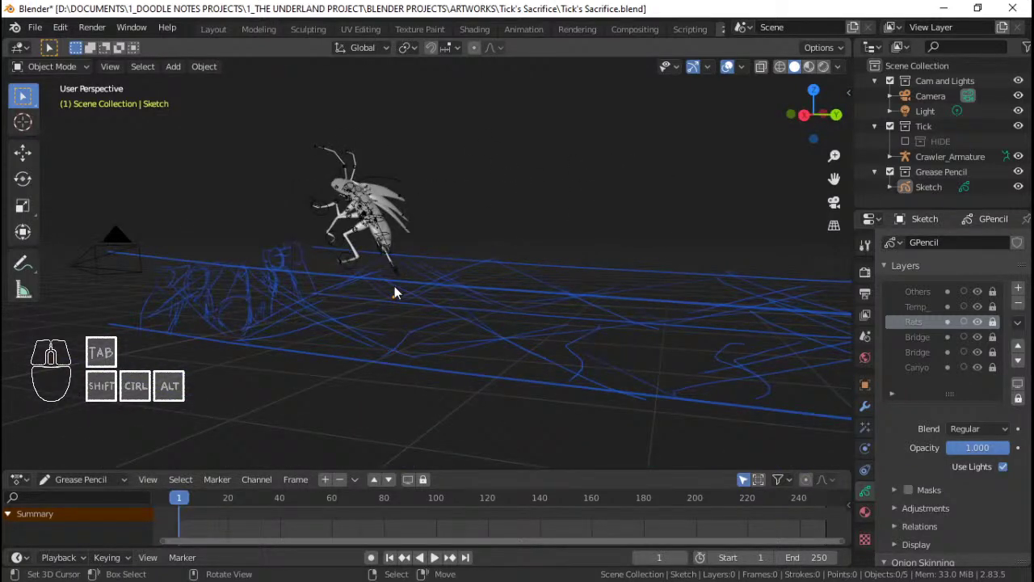
key(KP_0)
scroll(458, 299, up, 2)
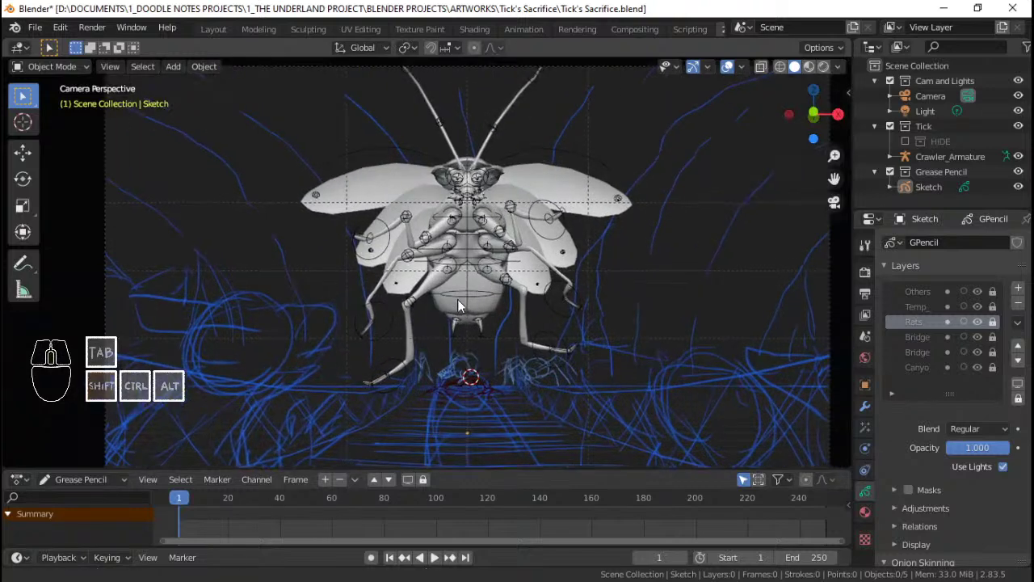
ctrl+middle_drag(457, 299, 496, 262)
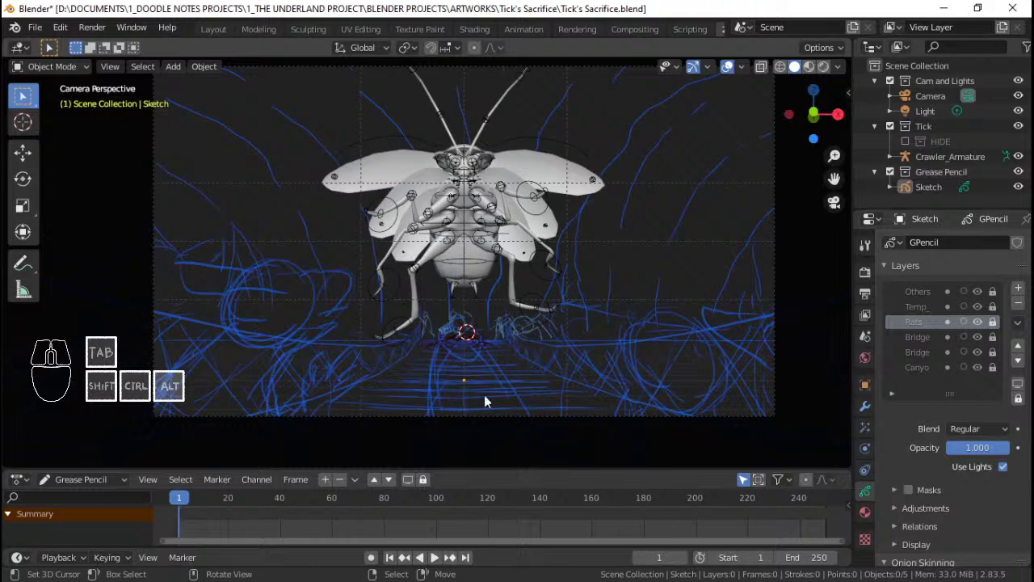
ctrl+middle_drag(484, 395, 407, 363)
mouse_move(474, 276)
ctrl+middle_down()
mouse_move(461, 377)
mouse_move(489, 282)
ctrl+middle_up()
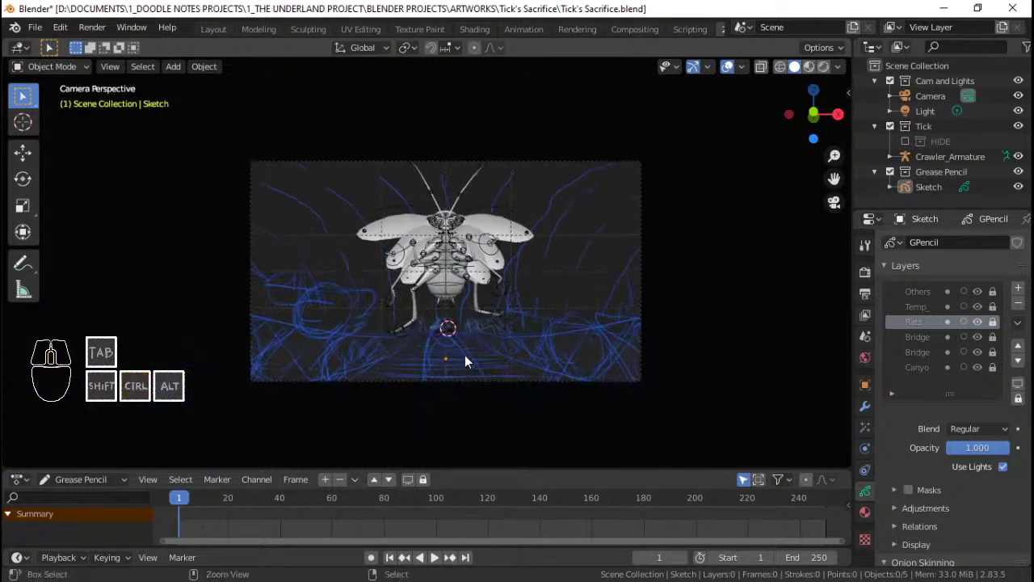
Step: Save the file and open the sketch object in Edit Mode with the foreground rat drawings in view
key(ctrl+s)
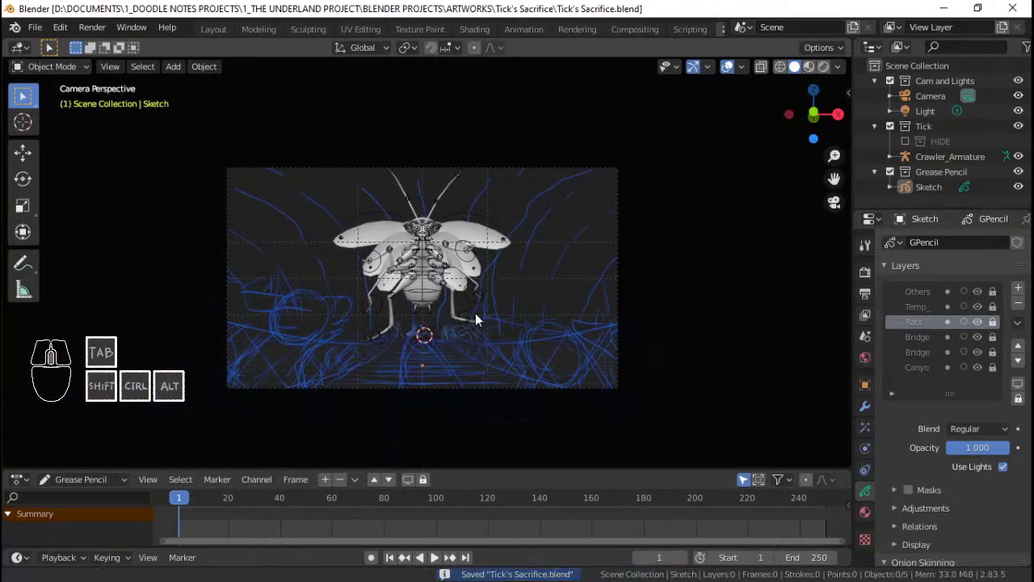
shift+middle_drag(480, 322, 445, 369)
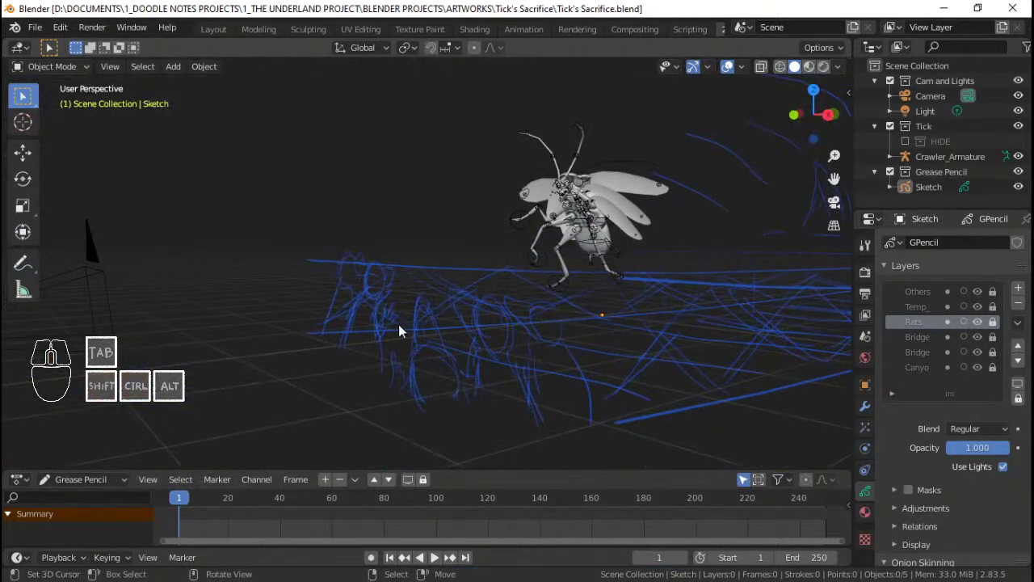
mouse_move(397, 331)
middle_down()
mouse_move(543, 339)
mouse_move(414, 375)
mouse_move(416, 389)
middle_up()
mouse_move(416, 389)
middle_down()
mouse_move(464, 351)
mouse_move(454, 352)
mouse_move(471, 374)
mouse_move(494, 296)
mouse_move(448, 297)
mouse_move(544, 308)
middle_up()
right_click(422, 355)
key(KP_1)
right_click(544, 308)
shift+middle_drag(502, 269, 581, 271)
mouse_move(580, 272)
middle_down()
mouse_move(518, 311)
mouse_move(383, 318)
mouse_move(423, 339)
middle_up()
click(517, 310)
key(Tab)
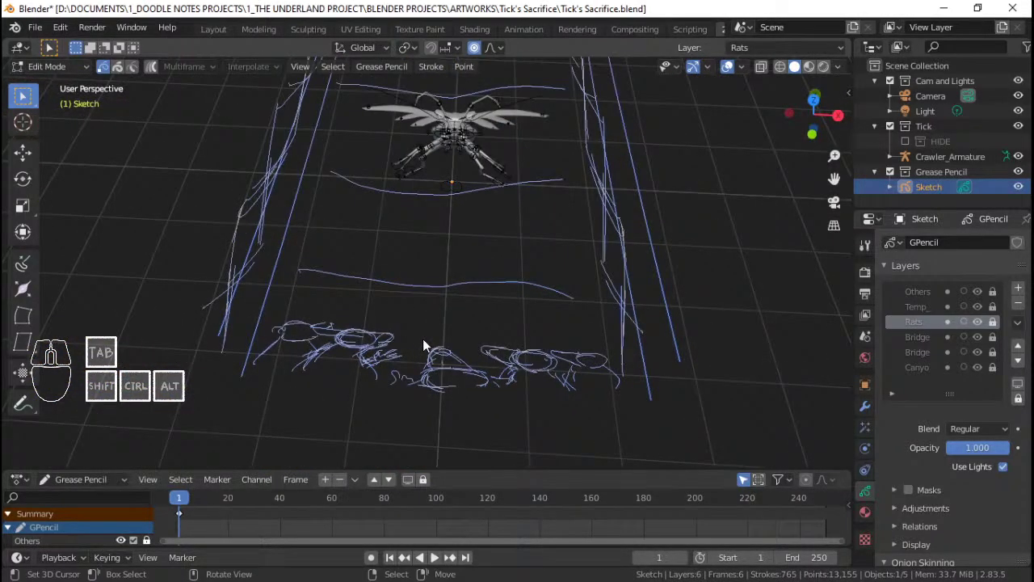
Step: Try to circle-select the rat drawings at the near end of the bridge
key(c)
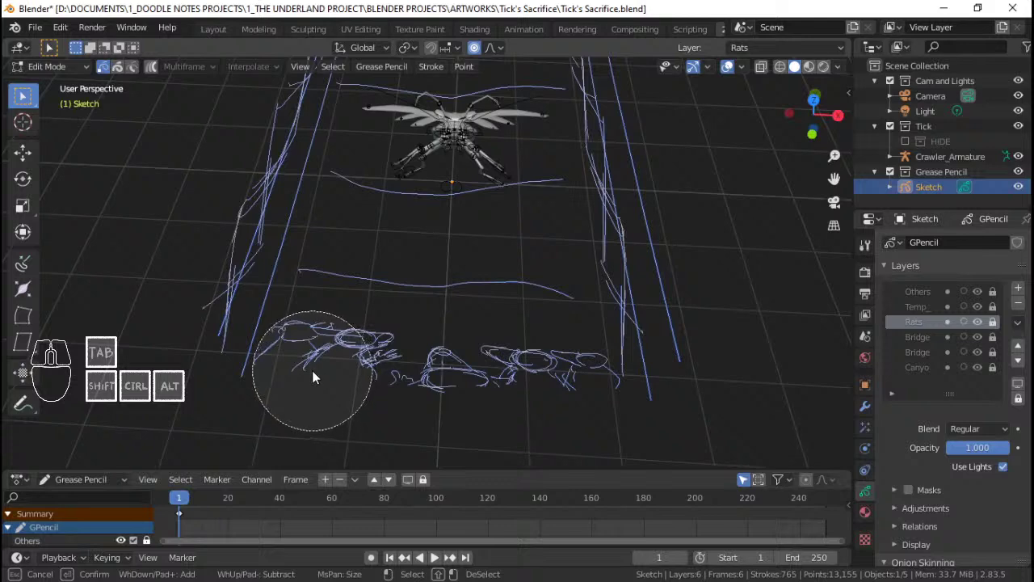
drag(312, 370, 382, 379)
middle_drag(382, 379, 735, 323)
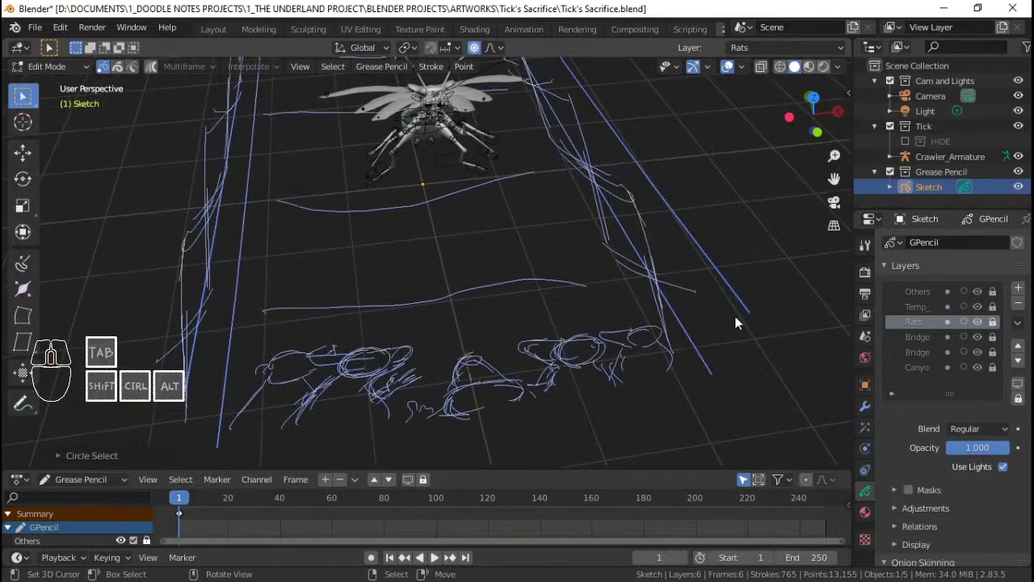
Step: Unlock the Rats layer and snap the 3D cursor to the center of its selected strokes
click(996, 322)
middle_drag(607, 301, 528, 288)
key(shift+s)
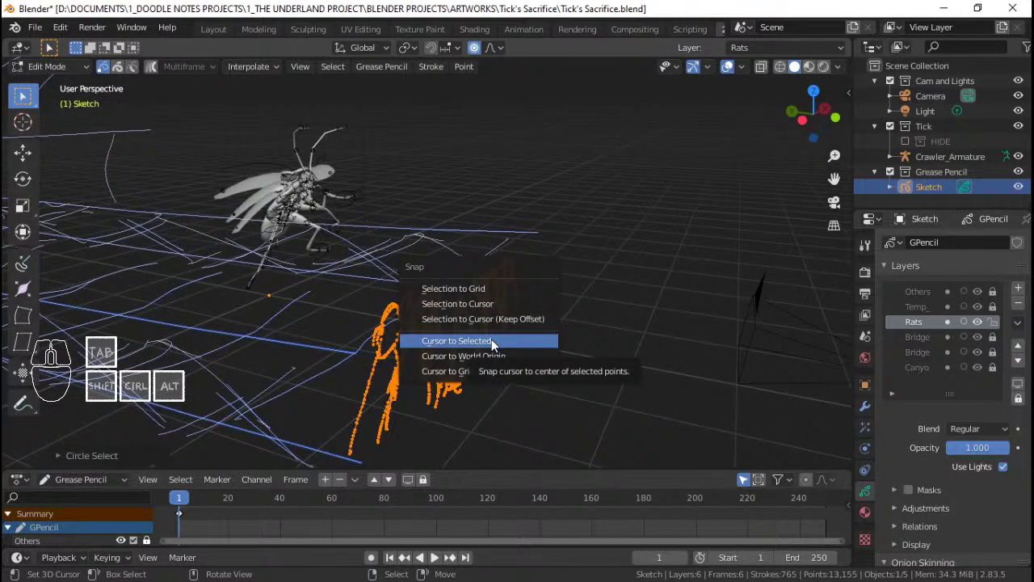
click(491, 340)
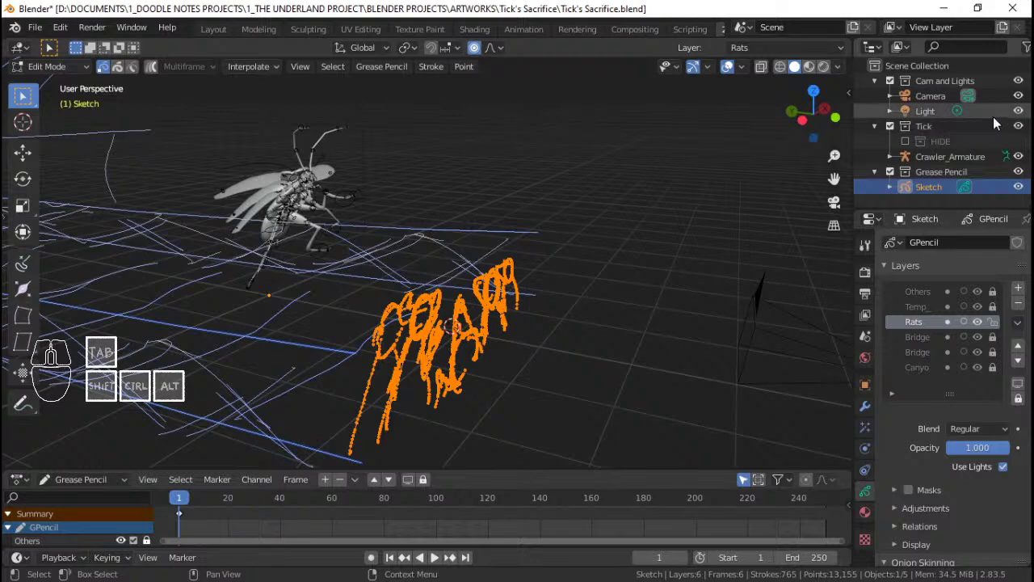
Step: Hide the Tick and Cam and Lights collections plus every sketch layer except Rats, and view the rats from the front
click(1019, 126)
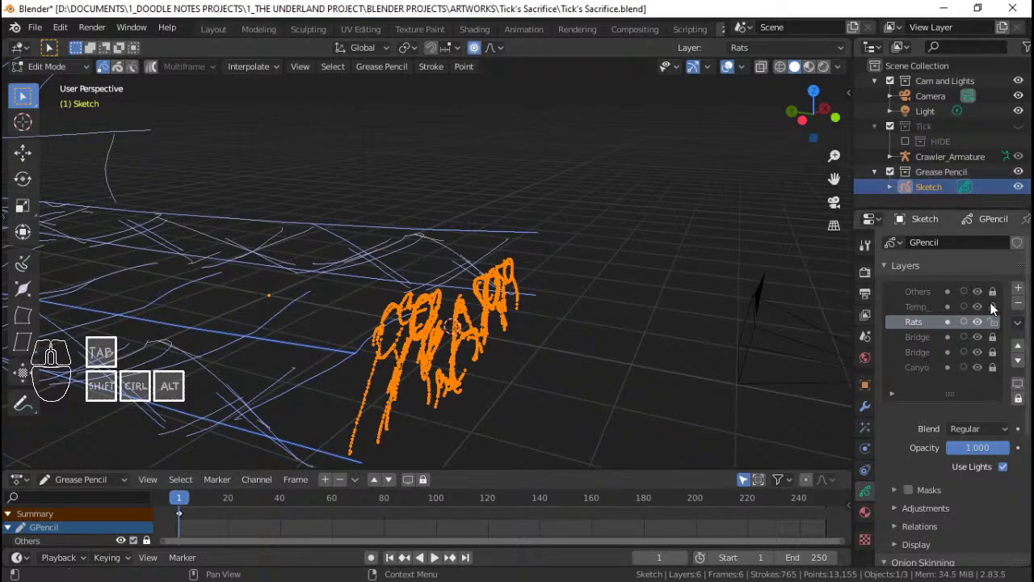
drag(977, 336, 978, 366)
mouse_move(443, 350)
middle_down()
mouse_move(558, 340)
mouse_move(638, 306)
mouse_move(561, 306)
mouse_move(573, 313)
middle_up()
key(KP_1)
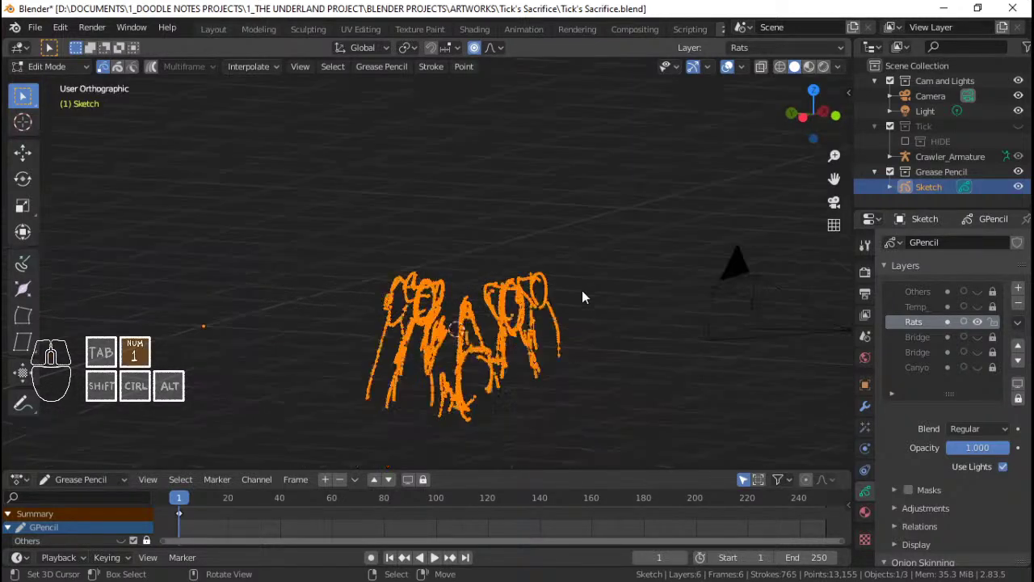
click(1020, 79)
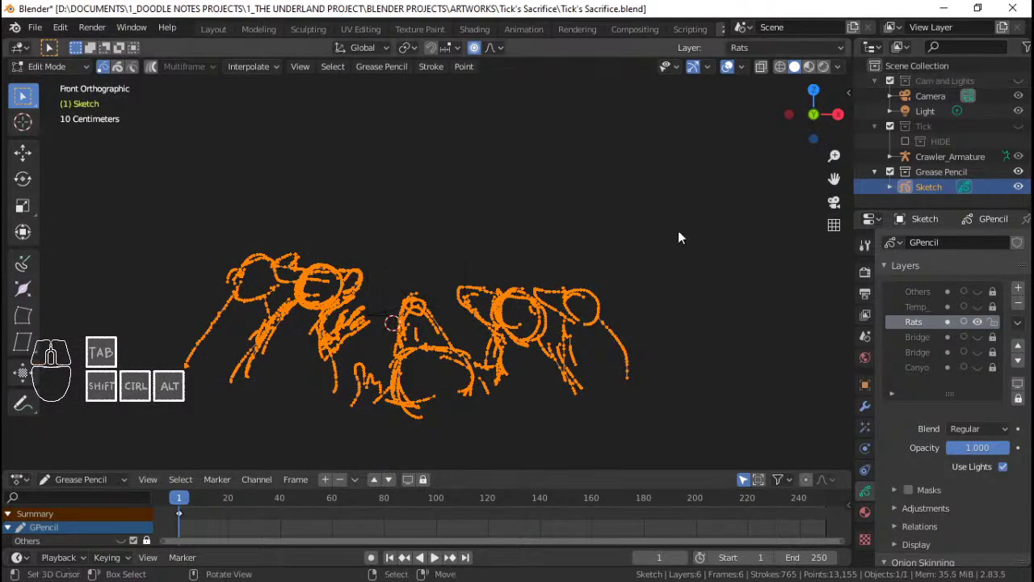
Step: Inspect the isolated rat drawings in front view and save the file
scroll(467, 295, up, 2)
shift+middle_drag(466, 327, 548, 278)
scroll(521, 269, down, 1)
scroll(523, 275, down, 1)
scroll(478, 273, up, 1)
scroll(482, 279, up, 2)
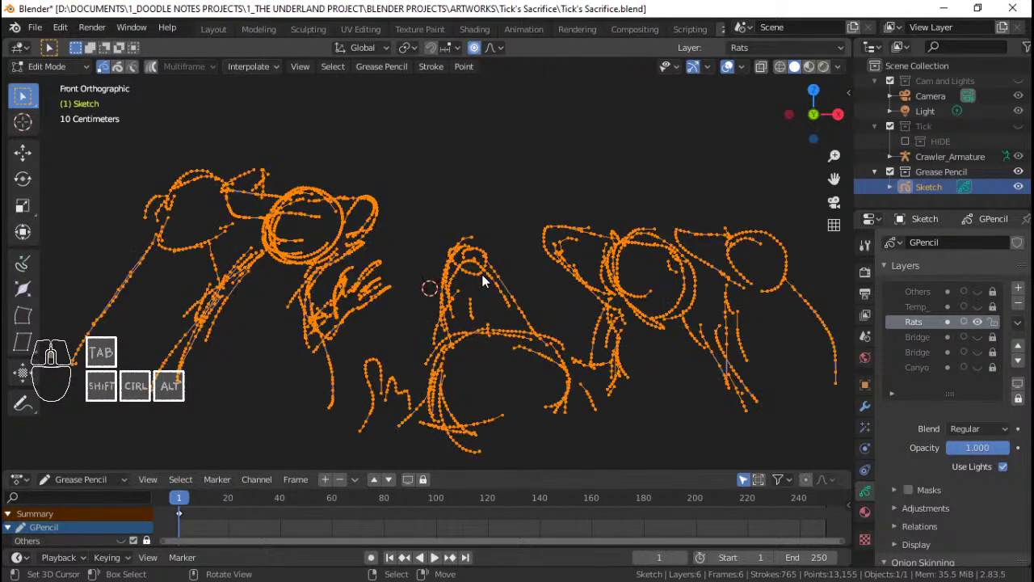
scroll(439, 350, down, 1)
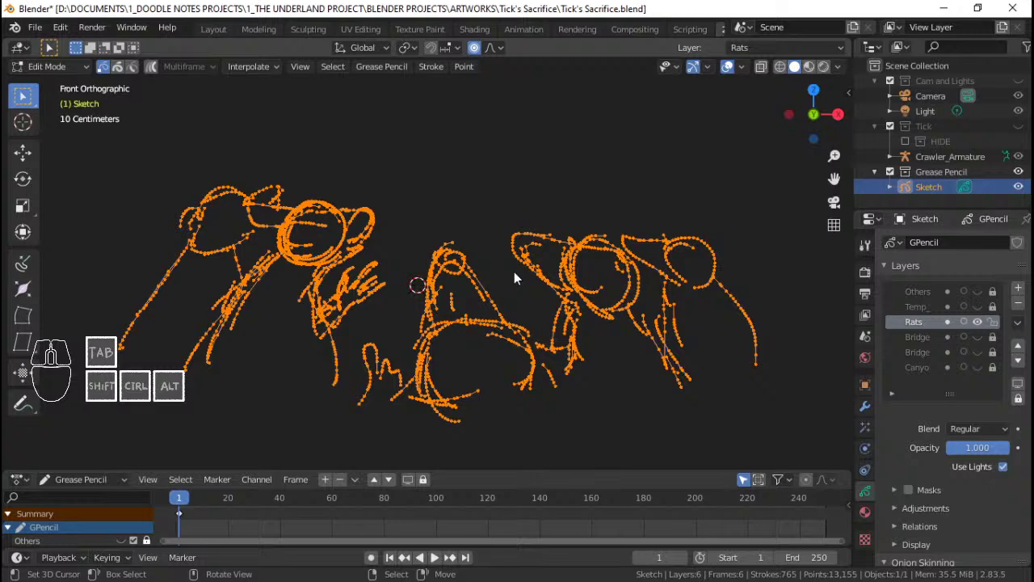
shift+middle_drag(428, 327, 432, 323)
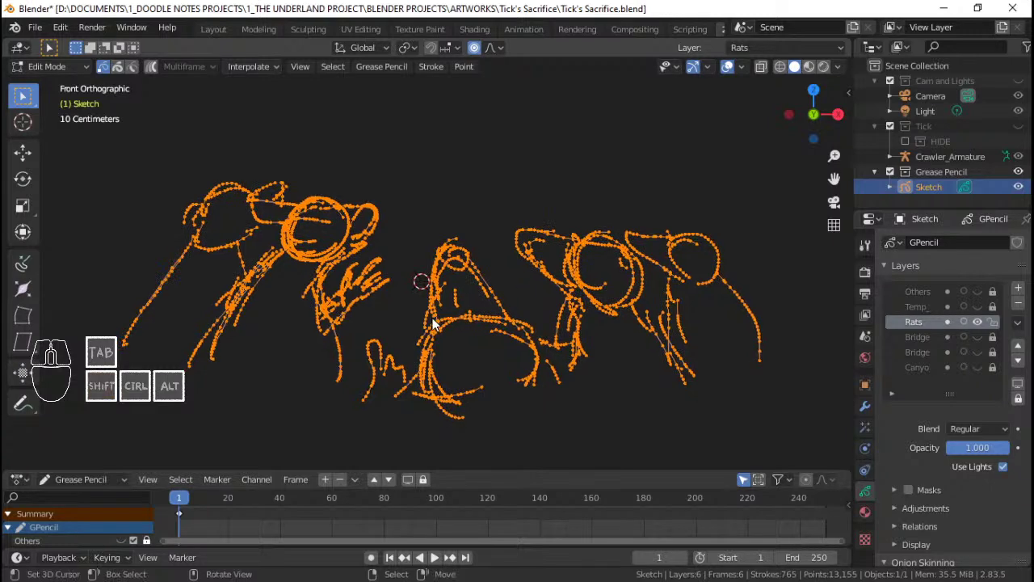
mouse_move(414, 359)
shift+middle_down()
mouse_move(439, 336)
mouse_move(409, 357)
mouse_move(426, 348)
mouse_move(425, 328)
shift+middle_up()
shift+middle_drag(426, 328, 402, 344)
scroll(448, 330, down, 3)
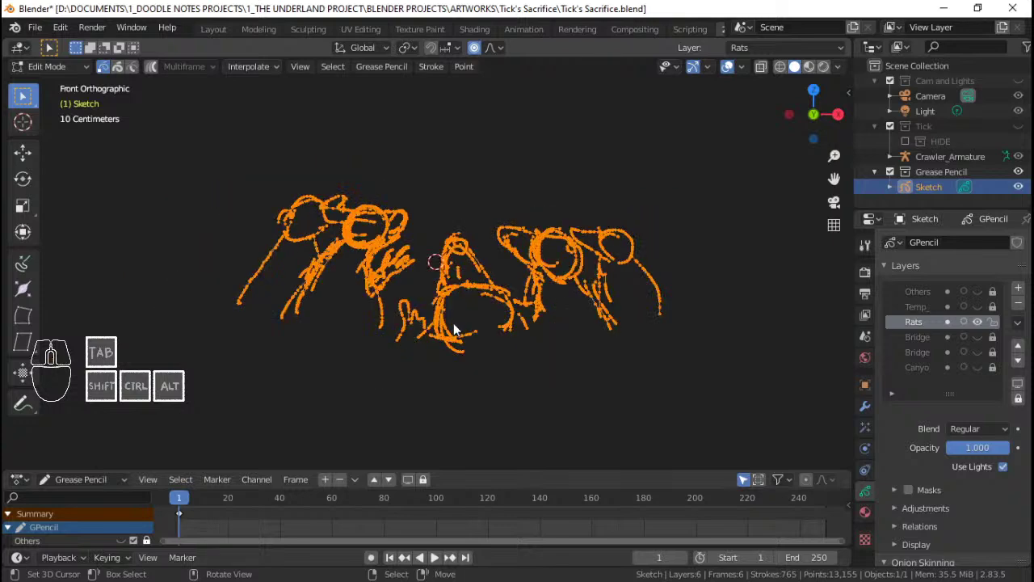
scroll(462, 322, up, 1)
mouse_move(487, 300)
shift+middle_down()
mouse_move(487, 316)
mouse_move(498, 301)
mouse_move(454, 282)
shift+middle_up()
key(ctrl+s)
scroll(493, 301, down, 1)
scroll(455, 280, up, 2)
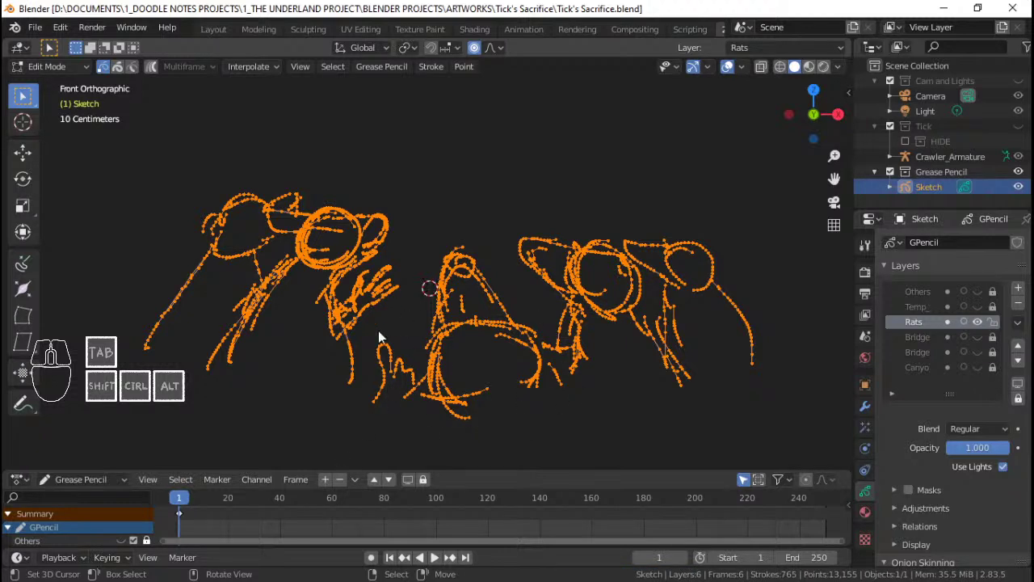
shift+middle_drag(469, 294, 467, 274)
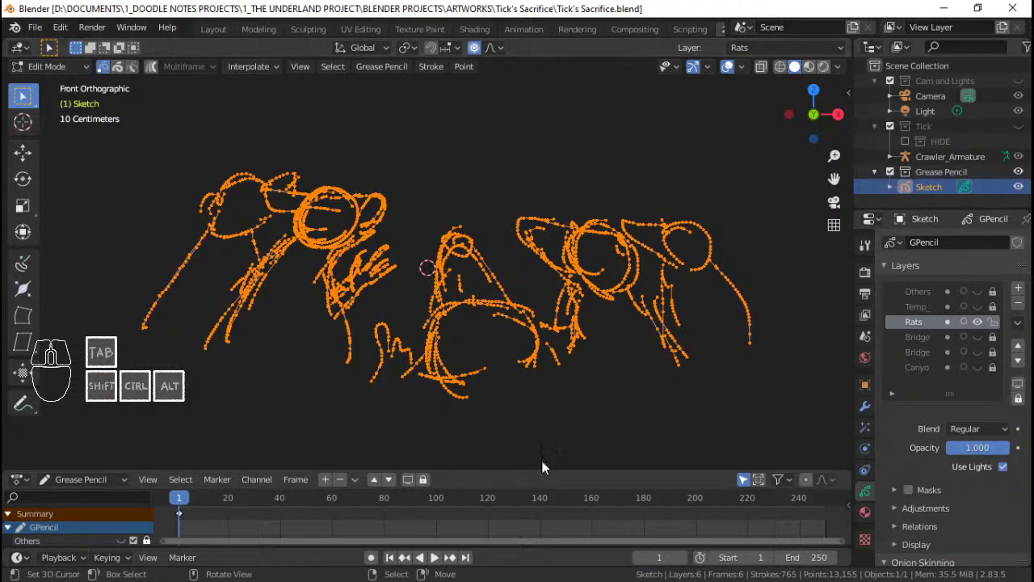
shift+middle_drag(502, 329, 528, 338)
mouse_move(825, 327)
middle_down()
mouse_move(605, 312)
mouse_move(561, 350)
mouse_move(565, 317)
mouse_move(569, 350)
mouse_move(565, 330)
mouse_move(533, 344)
mouse_move(539, 303)
mouse_move(536, 362)
mouse_move(552, 325)
mouse_move(535, 327)
mouse_move(556, 309)
mouse_move(566, 331)
mouse_move(582, 278)
middle_up()
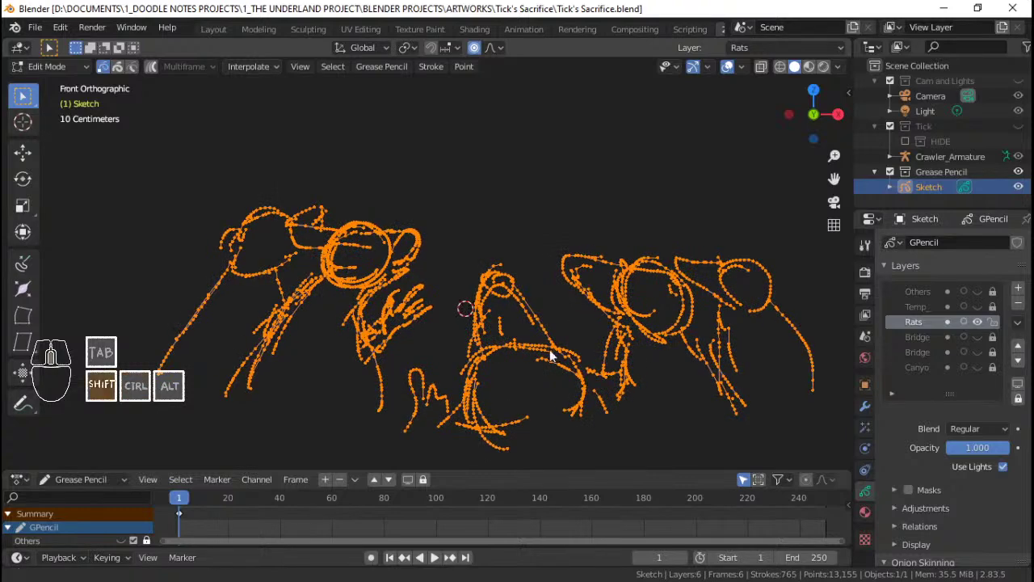
shift+middle_drag(566, 356, 518, 280)
ctrl+middle_drag(518, 280, 506, 330)
mouse_move(474, 255)
shift+middle_down()
mouse_move(496, 299)
mouse_move(504, 278)
shift+middle_up()
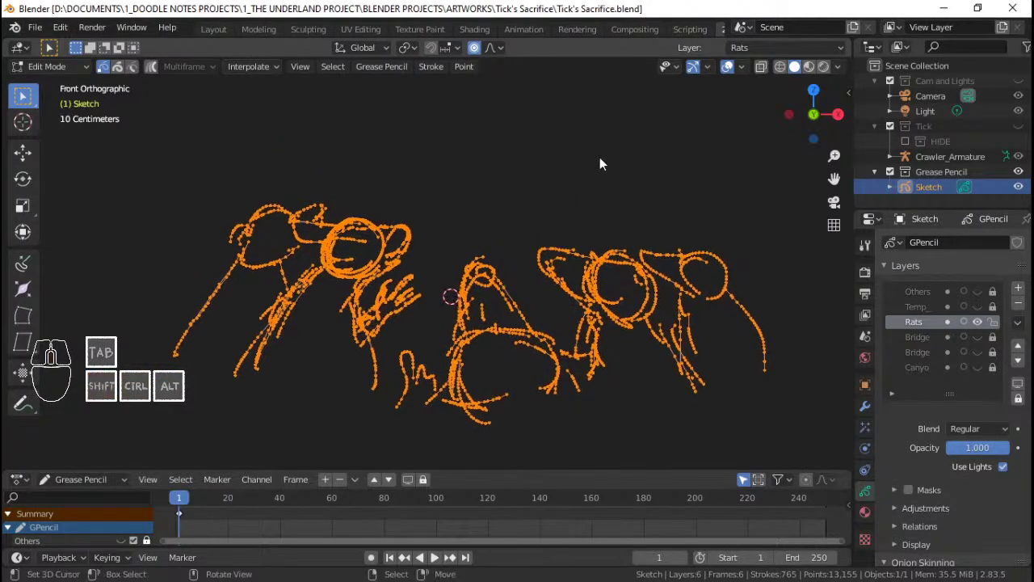
mouse_move(500, 348)
ctrl+middle_down()
mouse_move(485, 336)
mouse_move(496, 325)
mouse_move(500, 345)
ctrl+middle_up()
mouse_move(512, 297)
shift+middle_down()
mouse_move(495, 318)
mouse_move(502, 375)
shift+middle_up()
mouse_move(502, 364)
shift+middle_down()
mouse_move(520, 309)
mouse_move(516, 320)
shift+middle_up()
mouse_move(444, 131)
ctrl+middle_down()
mouse_move(454, 237)
mouse_move(500, 348)
mouse_move(501, 318)
ctrl+middle_up()
shift+middle_drag(502, 381, 506, 313)
mouse_move(494, 355)
ctrl+middle_down()
mouse_move(489, 322)
mouse_move(458, 322)
mouse_move(493, 316)
ctrl+middle_up()
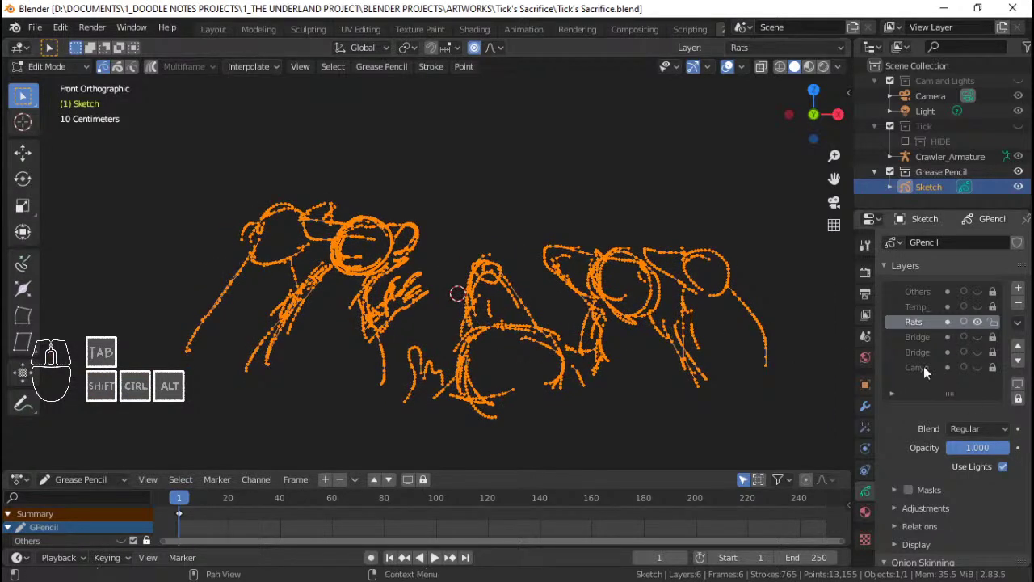
ctrl+middle_drag(561, 351, 559, 332)
mouse_move(564, 350)
shift+middle_down()
mouse_move(494, 318)
mouse_move(508, 312)
shift+middle_up()
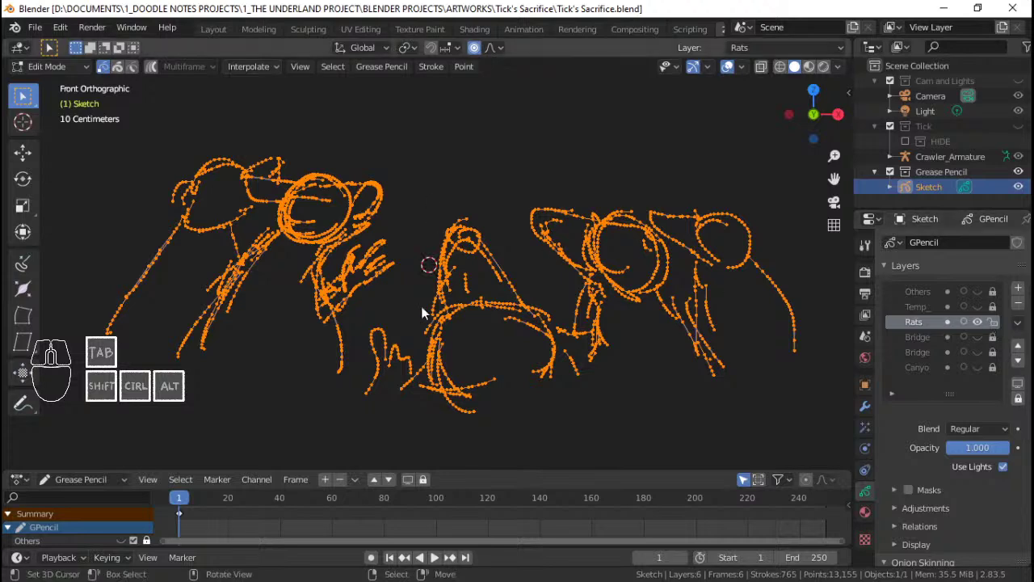
mouse_move(499, 351)
ctrl+middle_down()
mouse_move(512, 370)
mouse_move(396, 405)
ctrl+middle_up()
mouse_move(442, 145)
ctrl+middle_down()
mouse_move(497, 179)
mouse_move(484, 249)
ctrl+middle_up()
ctrl+middle_drag(419, 317, 429, 283)
mouse_move(436, 333)
shift+middle_down()
mouse_move(447, 274)
mouse_move(427, 154)
shift+middle_up()
mouse_move(462, 362)
shift+middle_down()
mouse_move(484, 266)
mouse_move(494, 287)
shift+middle_up()
key(KP_0)
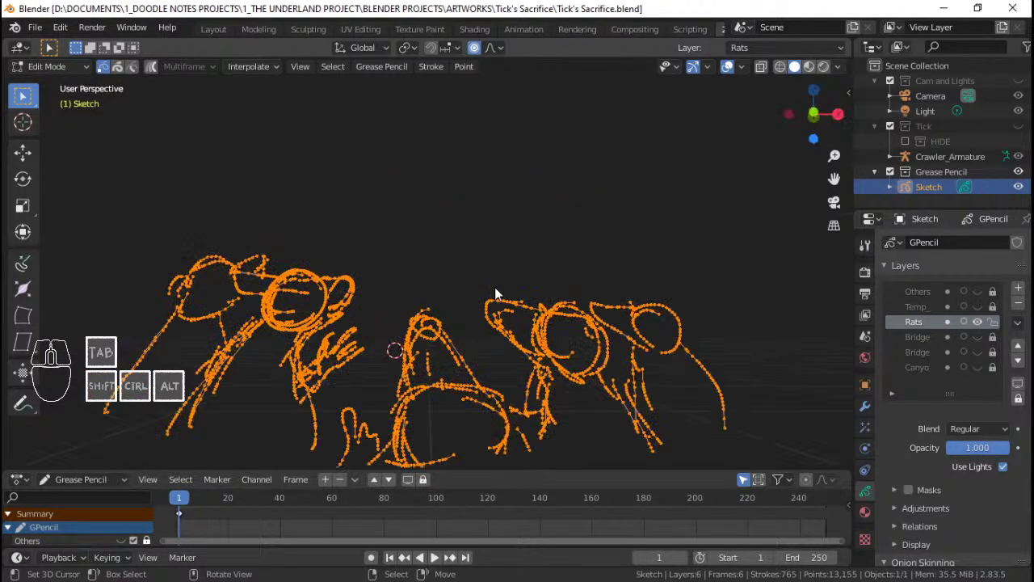
key(KP_1)
scroll(509, 212, up, 1)
shift+middle_drag(472, 207, 460, 270)
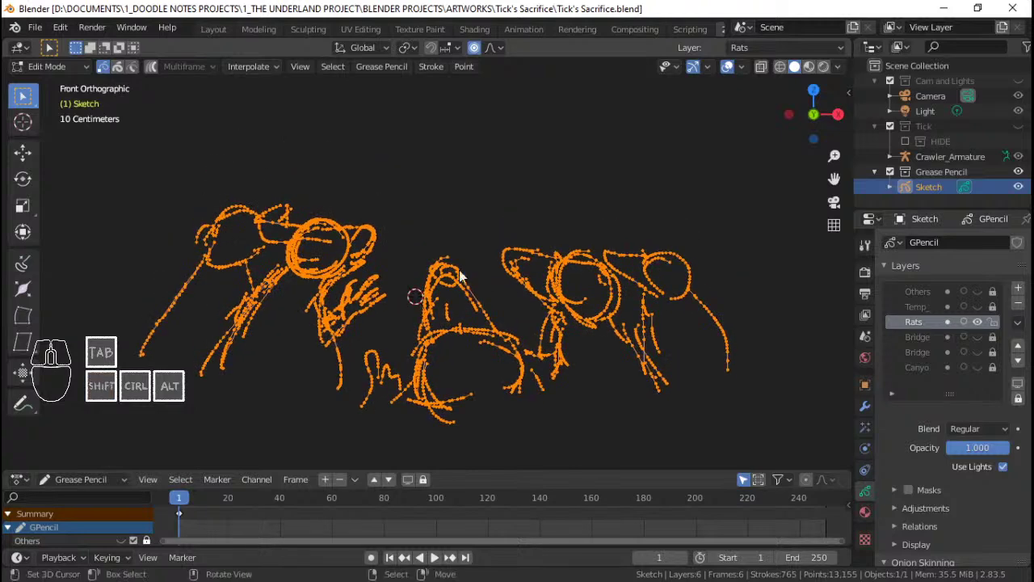
mouse_move(423, 186)
ctrl+middle_down()
mouse_move(429, 288)
mouse_move(464, 274)
mouse_move(417, 262)
mouse_move(425, 226)
mouse_move(436, 250)
mouse_move(456, 235)
mouse_move(469, 293)
mouse_move(449, 298)
mouse_move(453, 279)
mouse_move(477, 328)
mouse_move(484, 304)
mouse_move(514, 283)
mouse_move(513, 338)
mouse_move(511, 283)
mouse_move(502, 290)
mouse_move(517, 249)
ctrl+middle_up()
mouse_move(518, 250)
shift+middle_down()
mouse_move(417, 283)
mouse_move(430, 324)
mouse_move(413, 341)
shift+middle_up()
shift+middle_drag(377, 299, 468, 299)
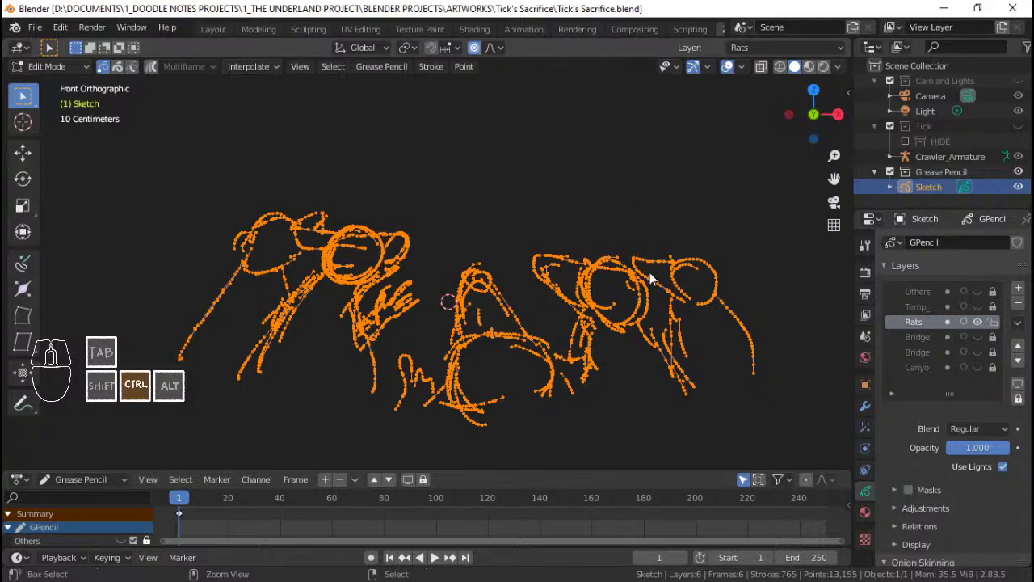
mouse_move(653, 272)
ctrl+middle_down()
mouse_move(506, 270)
mouse_move(503, 323)
mouse_move(449, 324)
mouse_move(510, 307)
mouse_move(520, 290)
mouse_move(523, 343)
ctrl+middle_up()
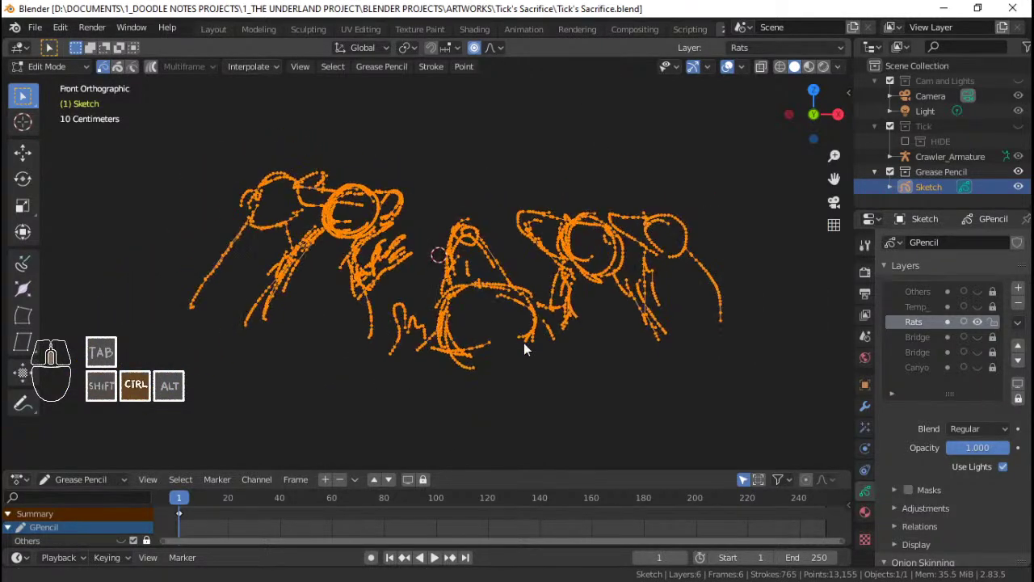
scroll(543, 315, down, 5)
scroll(504, 279, up, 4)
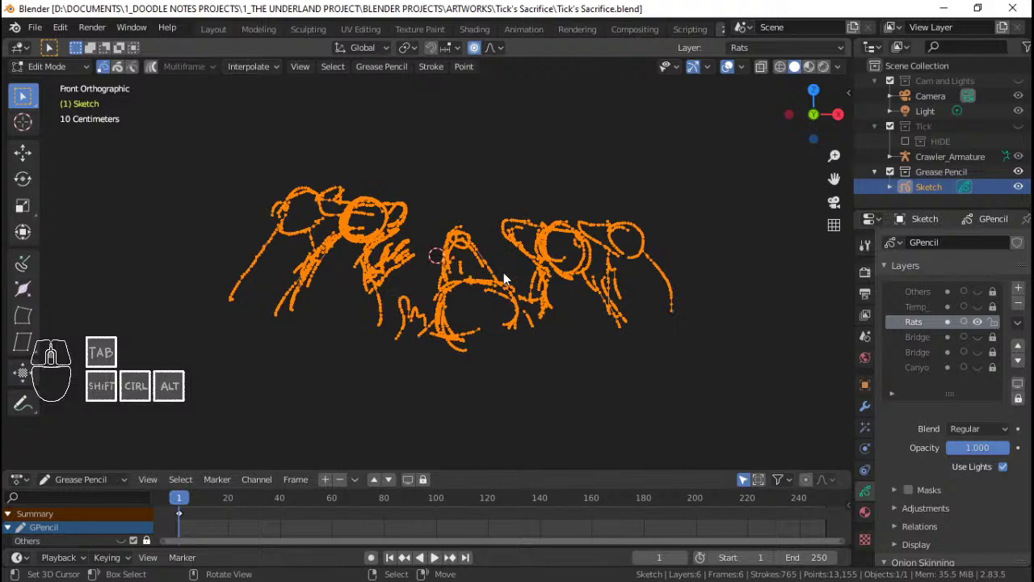
mouse_move(512, 257)
ctrl+middle_down()
mouse_move(522, 282)
mouse_move(522, 252)
ctrl+middle_up()
shift+middle_drag(521, 264, 523, 298)
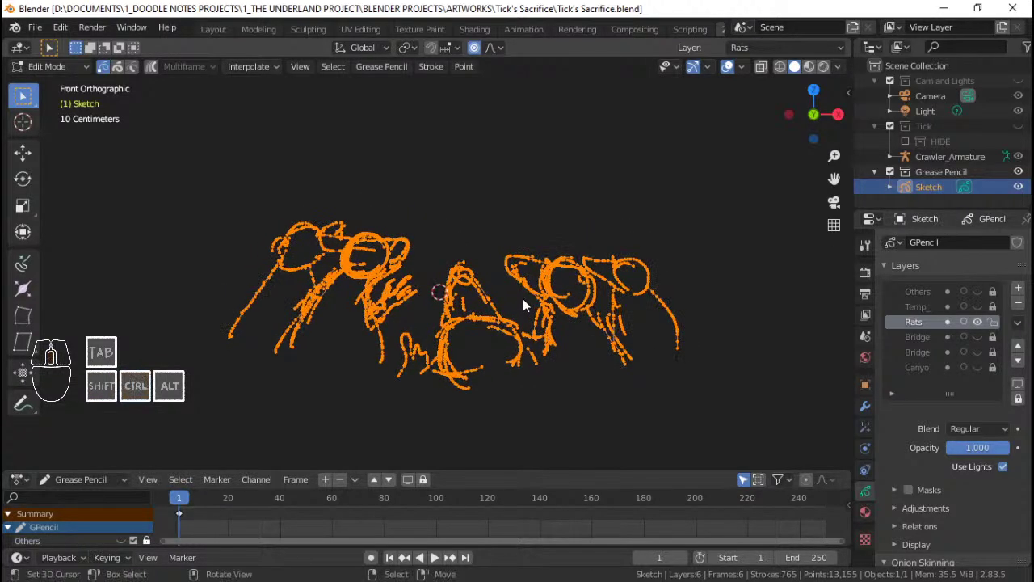
mouse_move(450, 299)
ctrl+middle_down()
mouse_move(464, 264)
mouse_move(468, 280)
ctrl+middle_up()
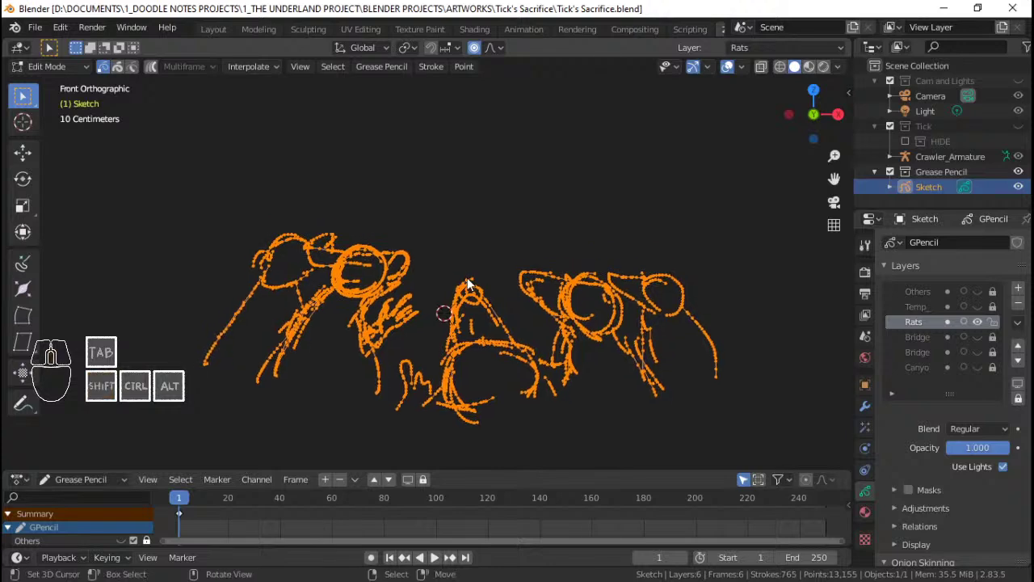
mouse_move(447, 434)
ctrl+middle_down()
mouse_move(510, 280)
mouse_move(484, 340)
mouse_move(545, 264)
mouse_move(425, 314)
mouse_move(497, 204)
mouse_move(436, 216)
mouse_move(459, 271)
ctrl+middle_up()
Step: Deselect all rat strokes in front view and save the file
key(KP_1)
key(alt+a)
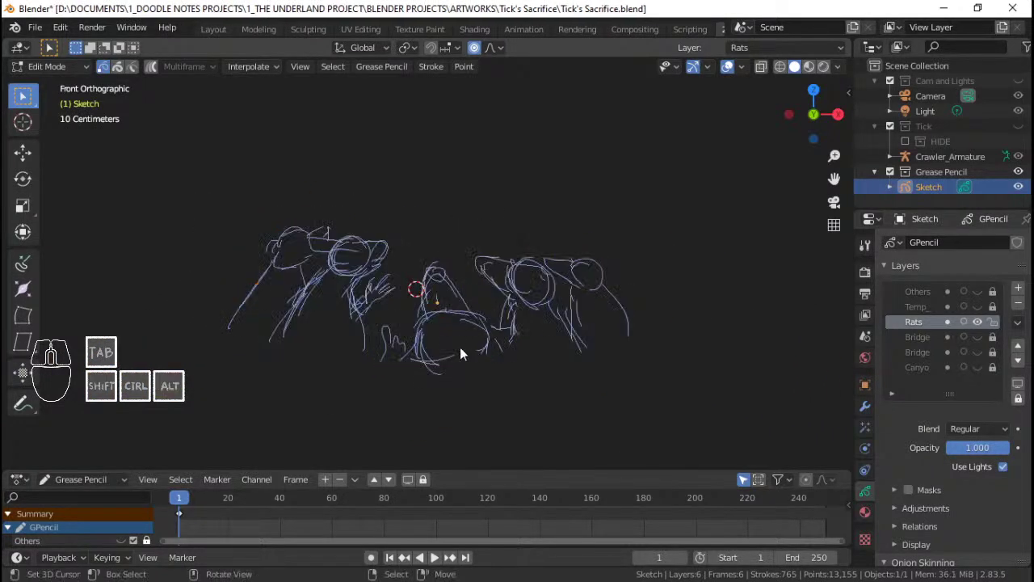
key(ctrl+s)
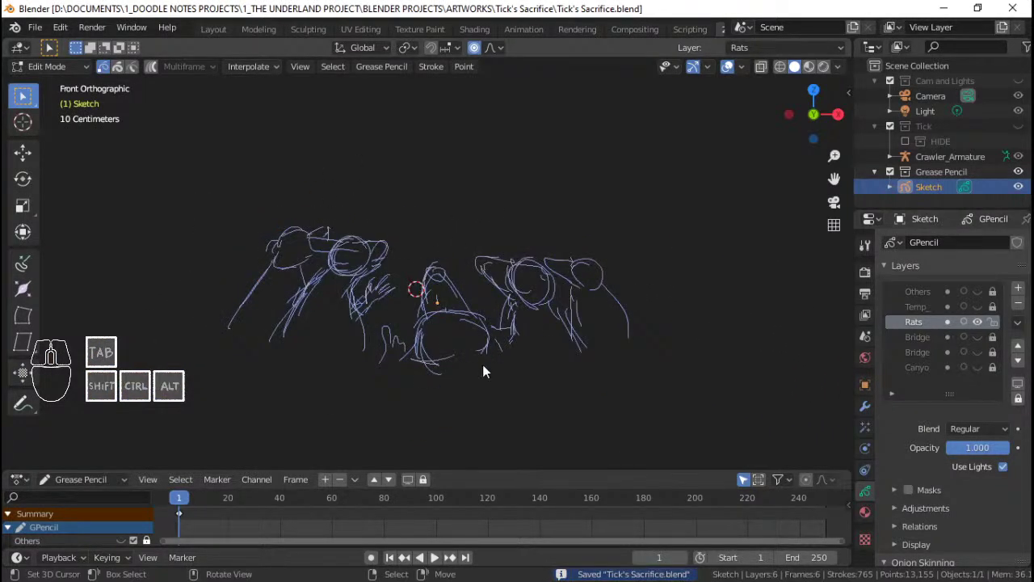
Step: Add a new Grease Pencil layer and place it directly below the Rats layer
click(1018, 289)
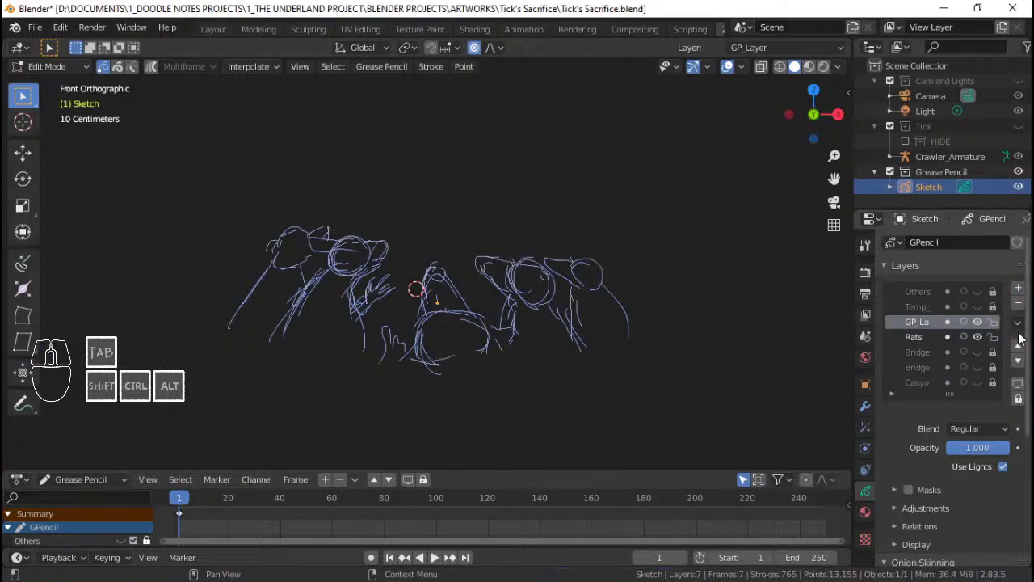
click(1018, 323)
click(1018, 361)
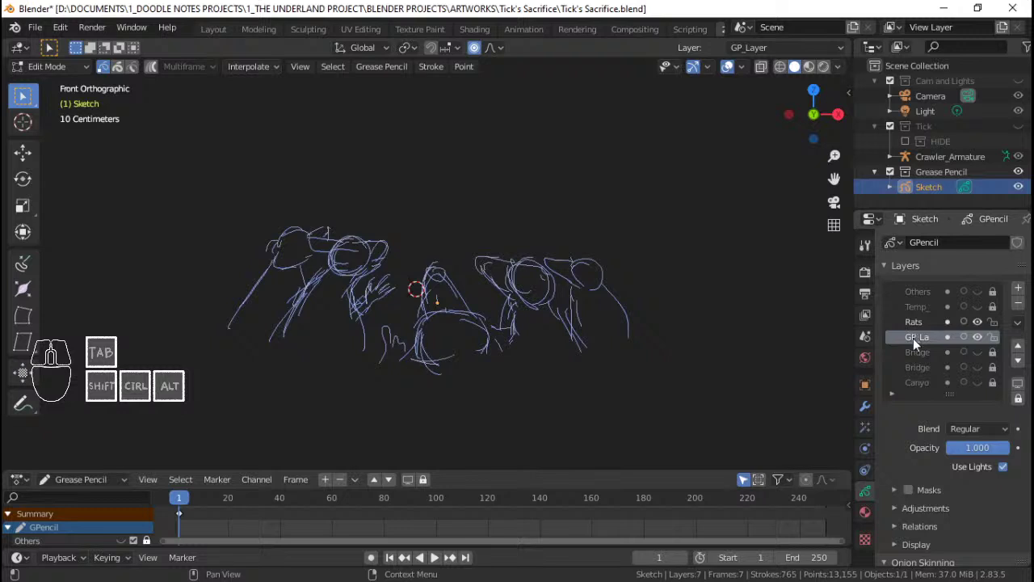
Step: Rename the new layer "- Rat Lead - Snout - Line" and save the file
key(BackSpace)
text(Rat Lead_mouth -Line)
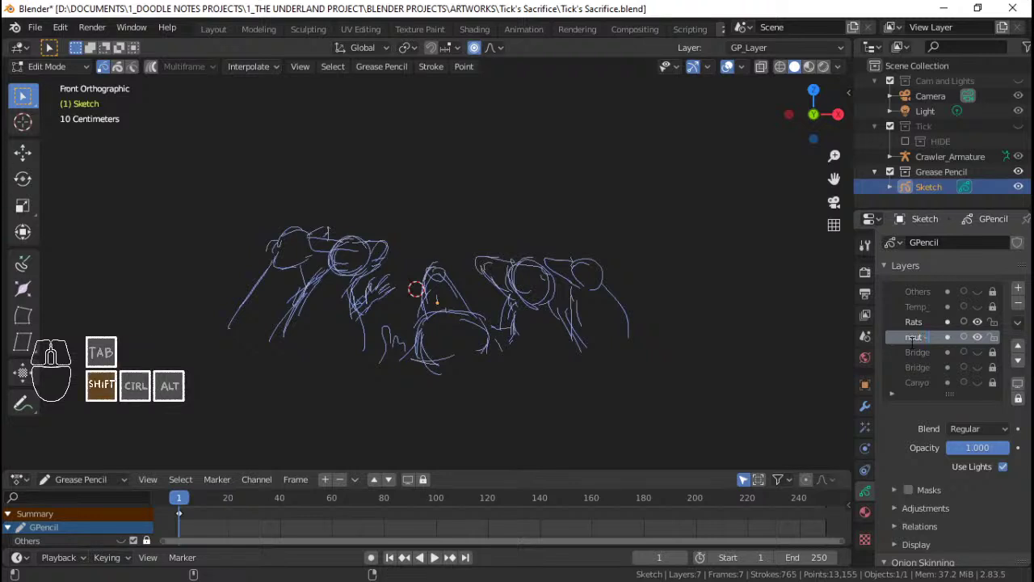
key(Return)
key(ctrl+s)
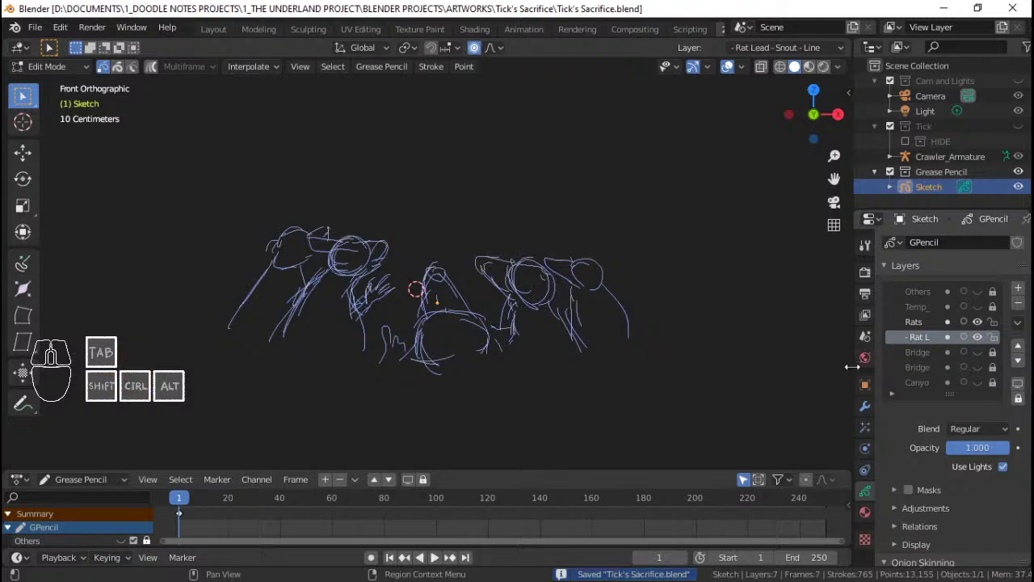
Step: Lock the Rats layer and lower its opacity to 0.531, with the layer list widened enough to read full names
drag(854, 366, 761, 367)
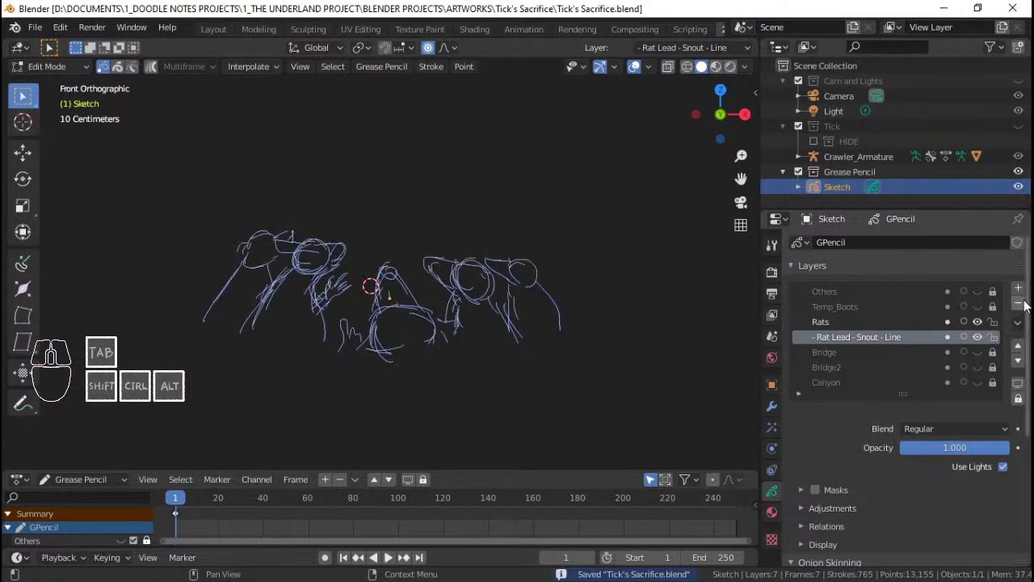
click(995, 321)
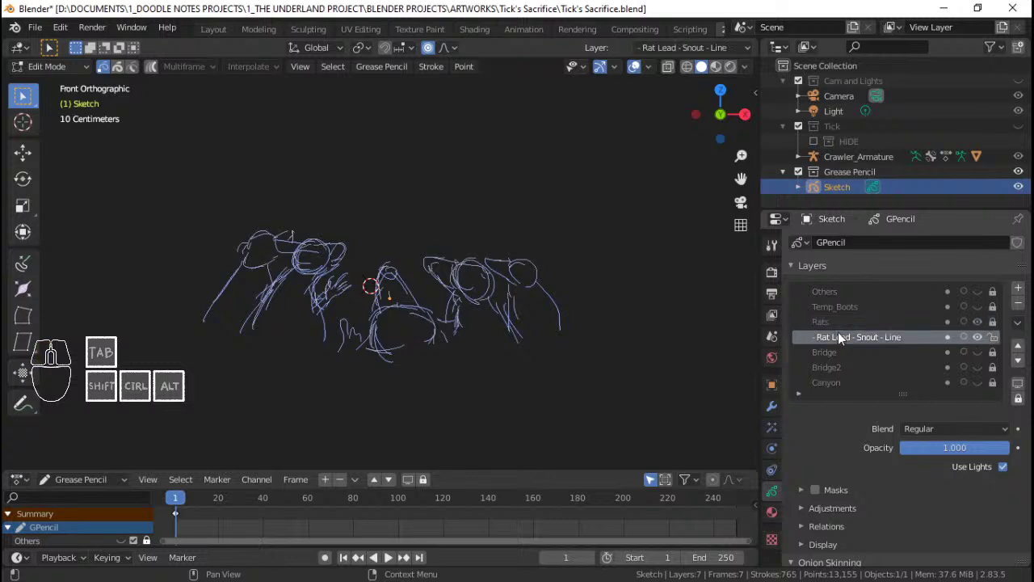
click(883, 320)
drag(983, 452, 937, 453)
Step: Return the sketch to Object Mode with nothing selected and save the file
key(Tab)
key(alt+a)
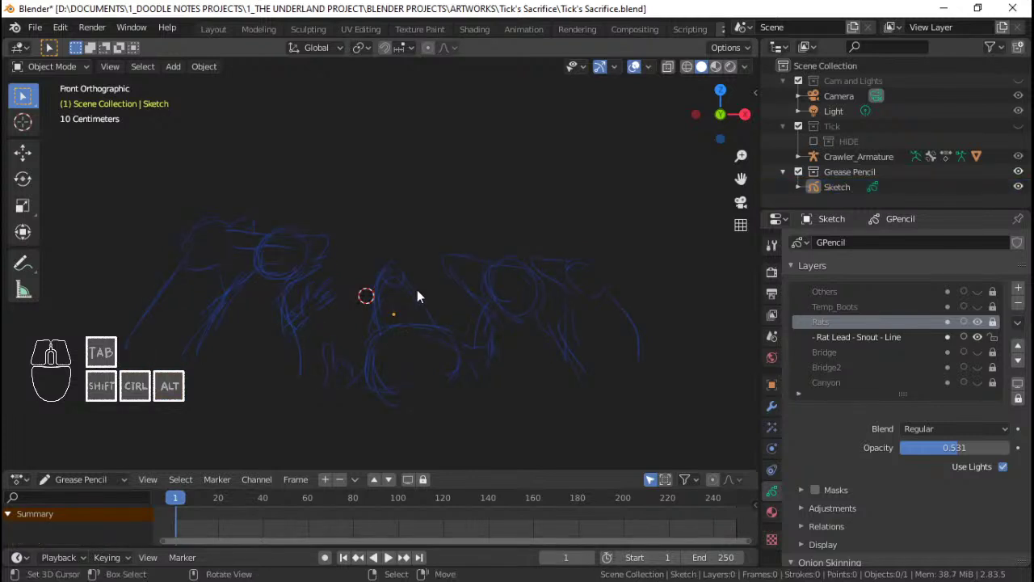
scroll(445, 301, up, 1)
key(ctrl+s)
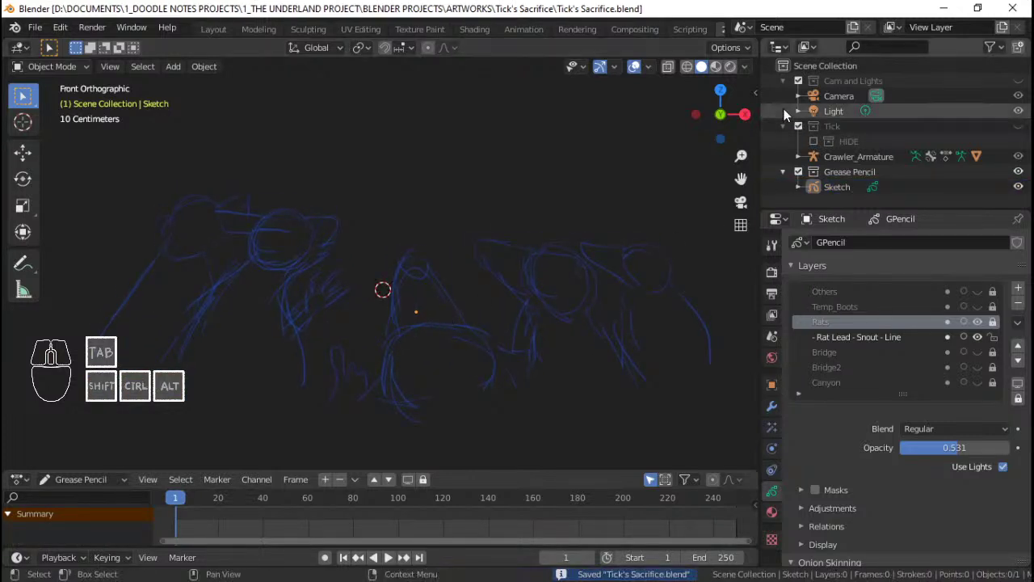
Step: Lighten the viewport background colour to a medium grey by raising its HSV value
click(745, 67)
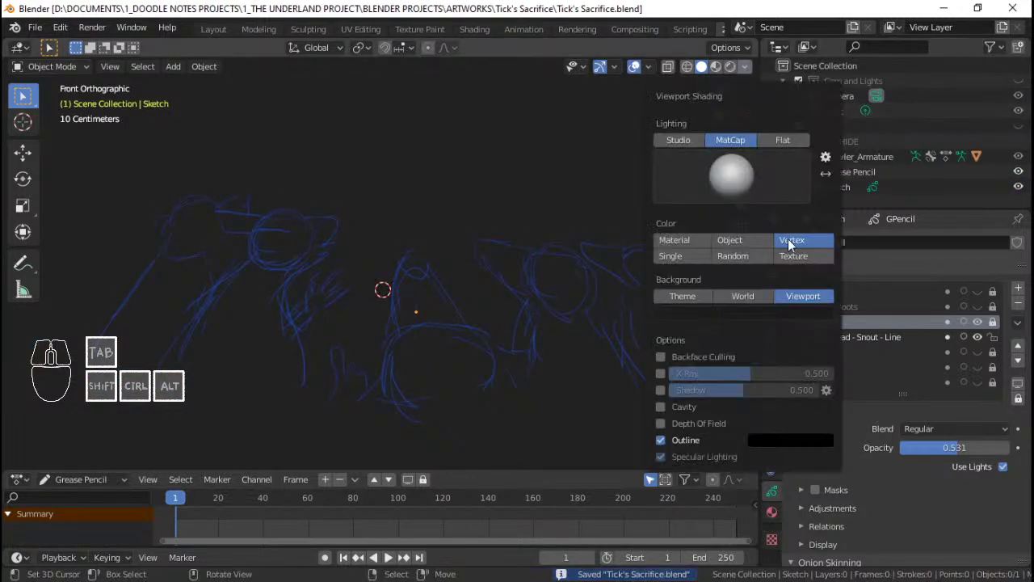
click(785, 313)
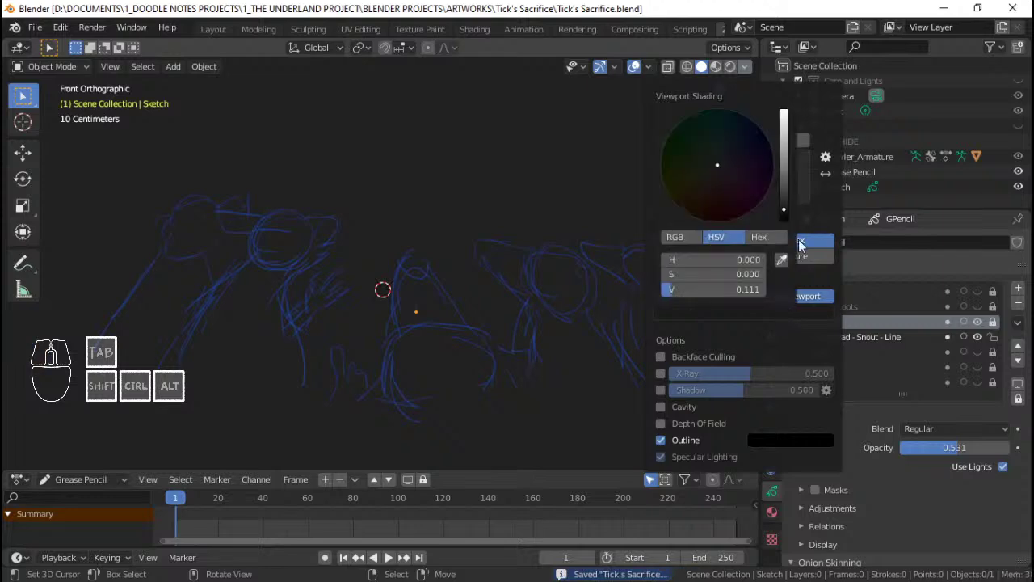
drag(724, 289, 701, 289)
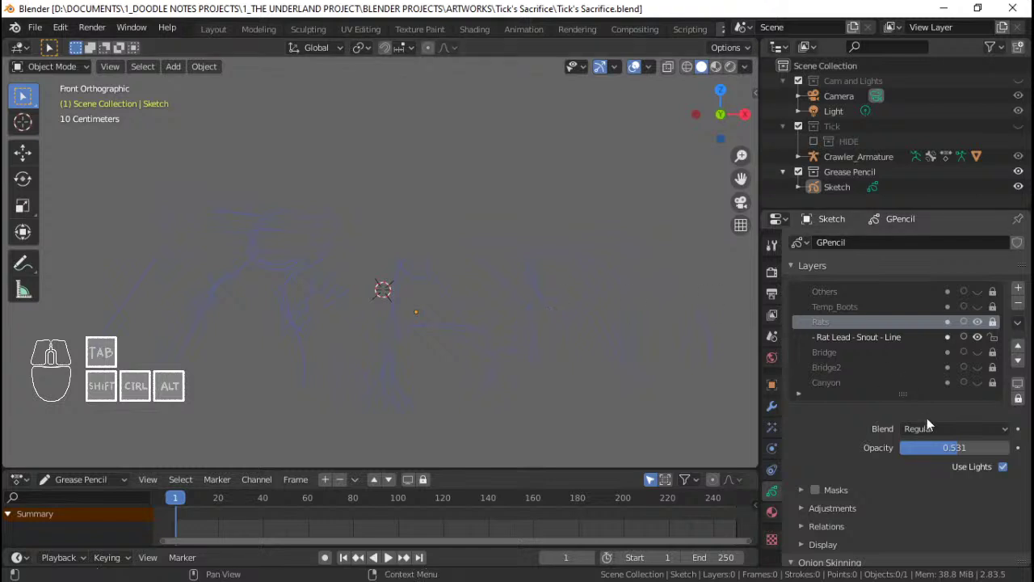
Step: Set the Rats layer's opacity to 1.000 and save the file with the lead rat in view
drag(953, 447, 1014, 453)
scroll(444, 321, up, 2)
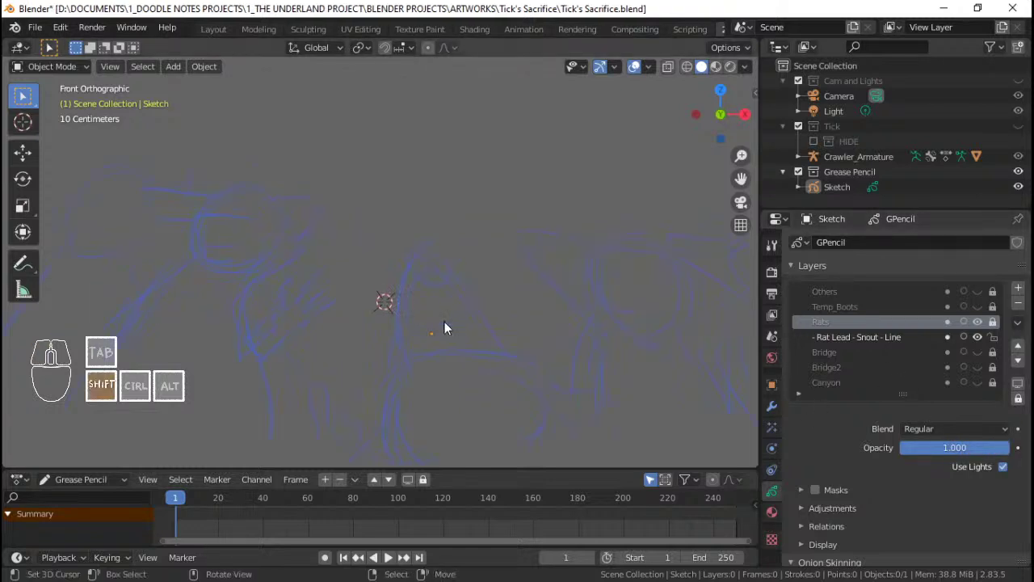
mouse_move(444, 323)
shift+middle_down()
mouse_move(472, 265)
mouse_move(459, 284)
mouse_move(481, 270)
shift+middle_up()
key(ctrl+s)
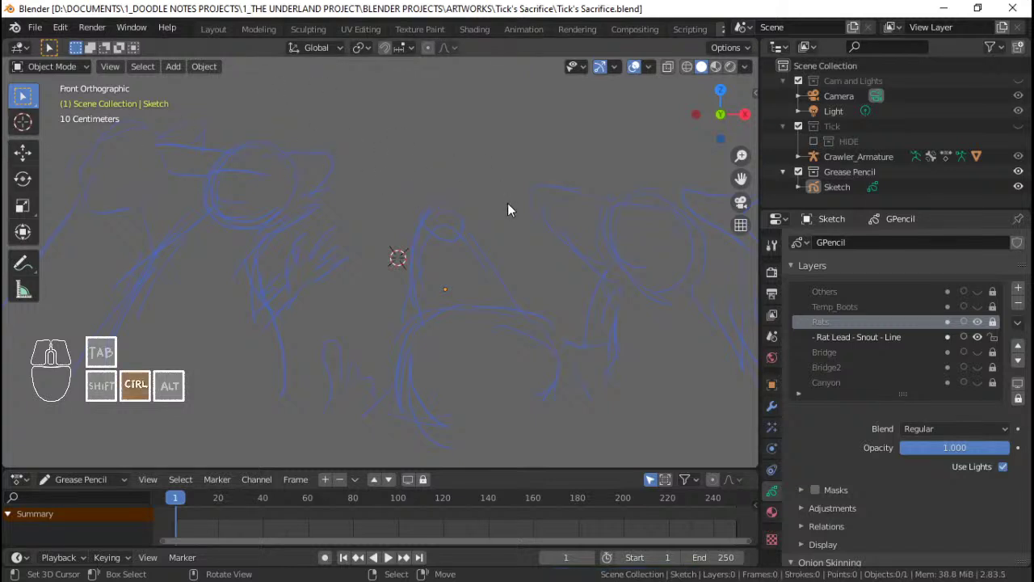
Step: Switch the sketch to Draw mode, save the file, and make the "- Rat Lead - Snout - Line" layer active
key(ctrl+Tab)
click(518, 124)
mouse_move(480, 234)
ctrl+middle_down()
mouse_move(480, 215)
mouse_move(461, 231)
mouse_move(468, 224)
ctrl+middle_up()
key(ctrl+s)
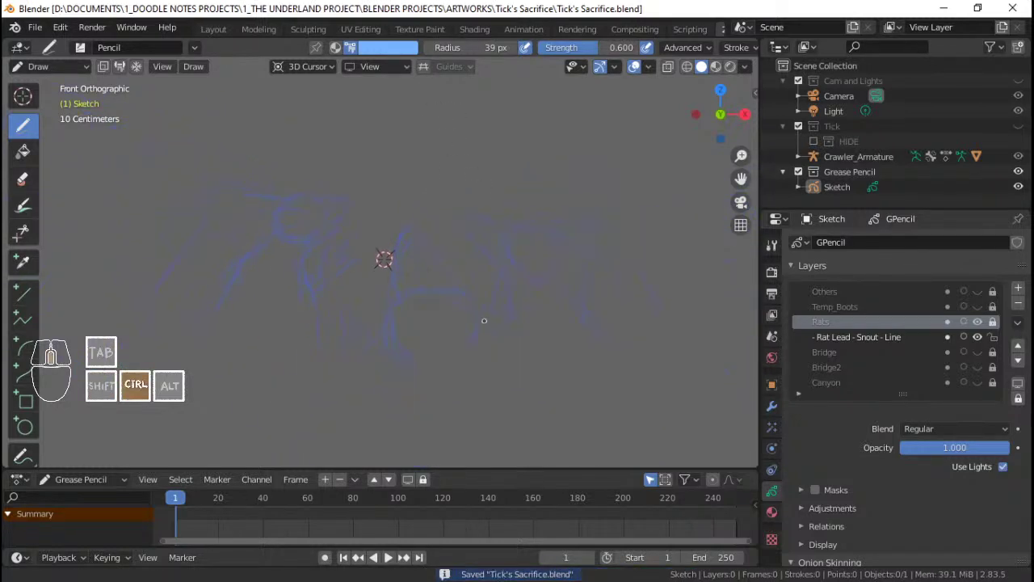
ctrl+middle_drag(484, 321, 490, 251)
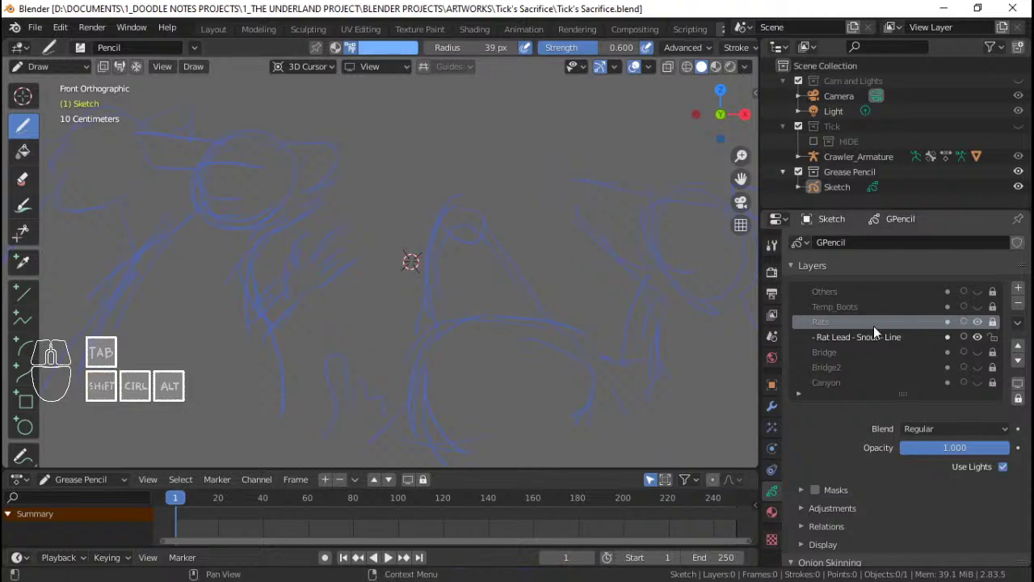
click(881, 336)
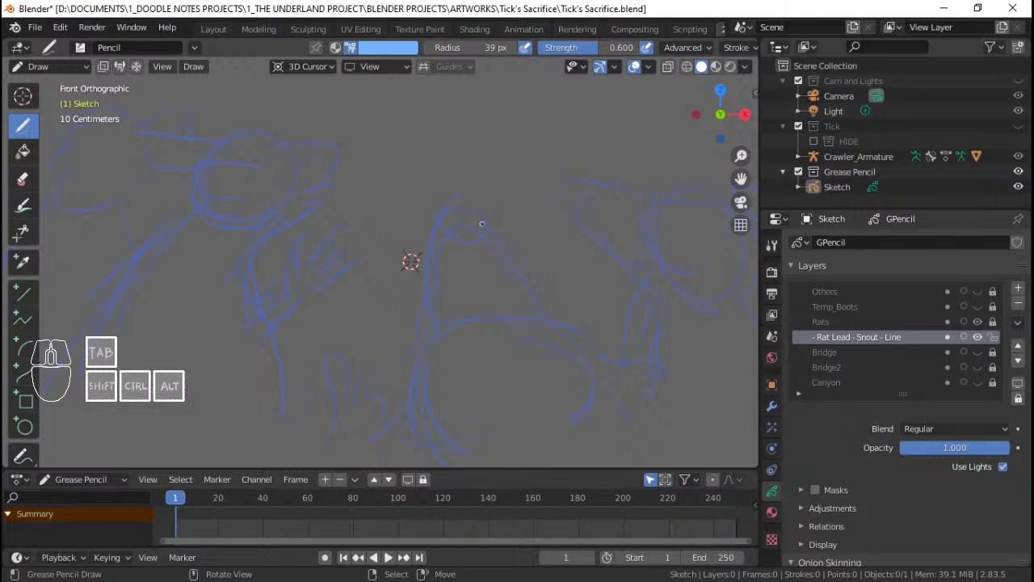
Step: Create a new material for the sketch and name it Black Stroke
mouse_move(474, 240)
ctrl+middle_down()
mouse_move(471, 224)
mouse_move(469, 236)
ctrl+middle_up()
shift+middle_drag(472, 236, 463, 228)
shift+middle_drag(463, 228, 462, 221)
mouse_move(466, 215)
ctrl+middle_down()
mouse_move(471, 202)
mouse_move(459, 228)
mouse_move(462, 168)
ctrl+middle_up()
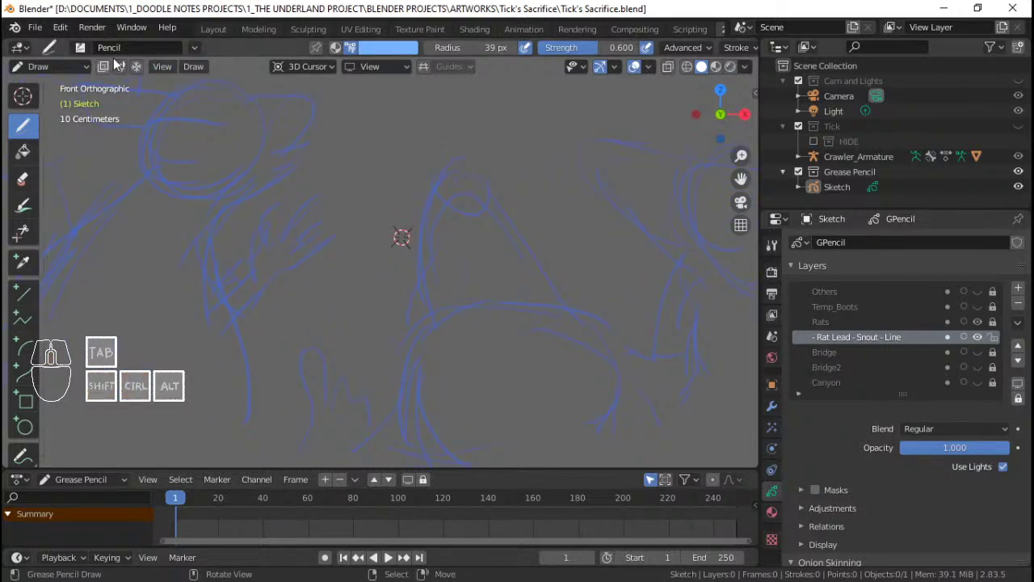
click(772, 512)
click(800, 367)
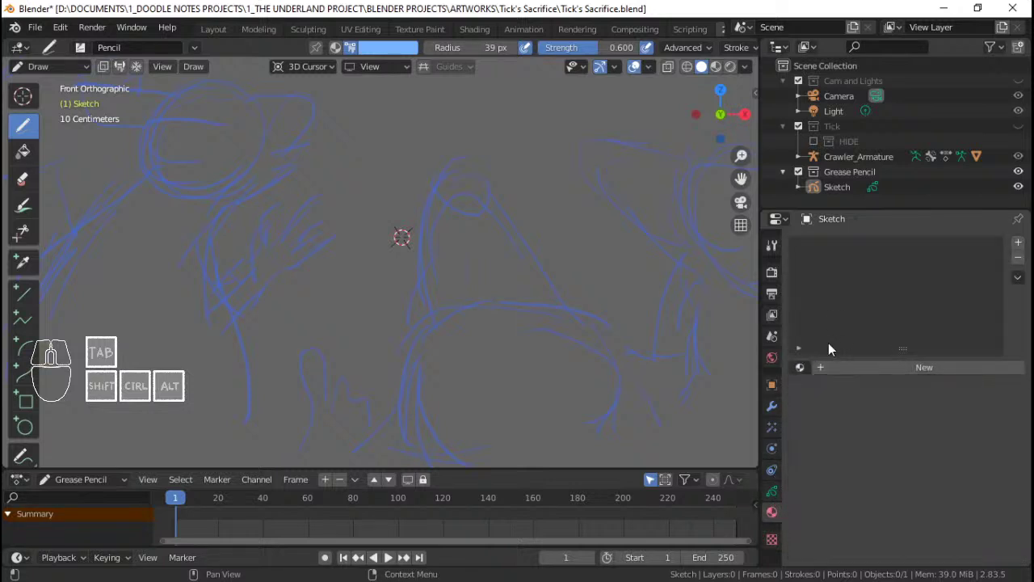
click(868, 367)
click(852, 371)
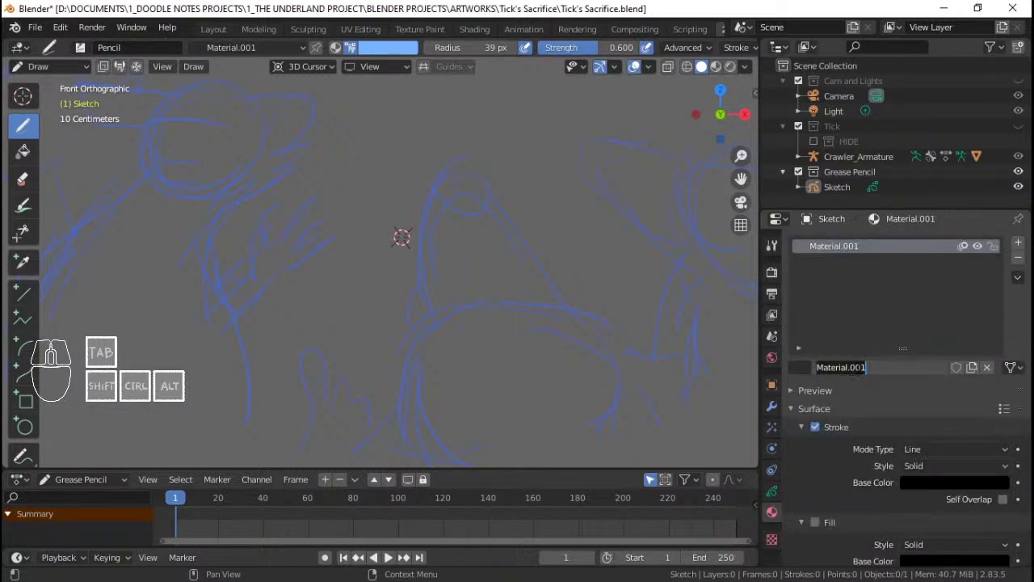
key(shift)
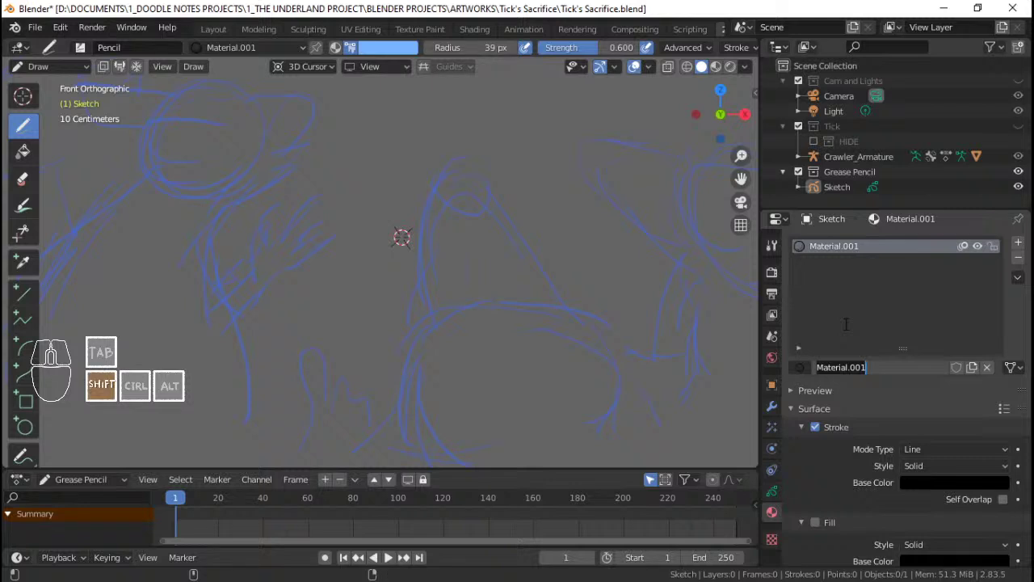
text(Black Stroke)
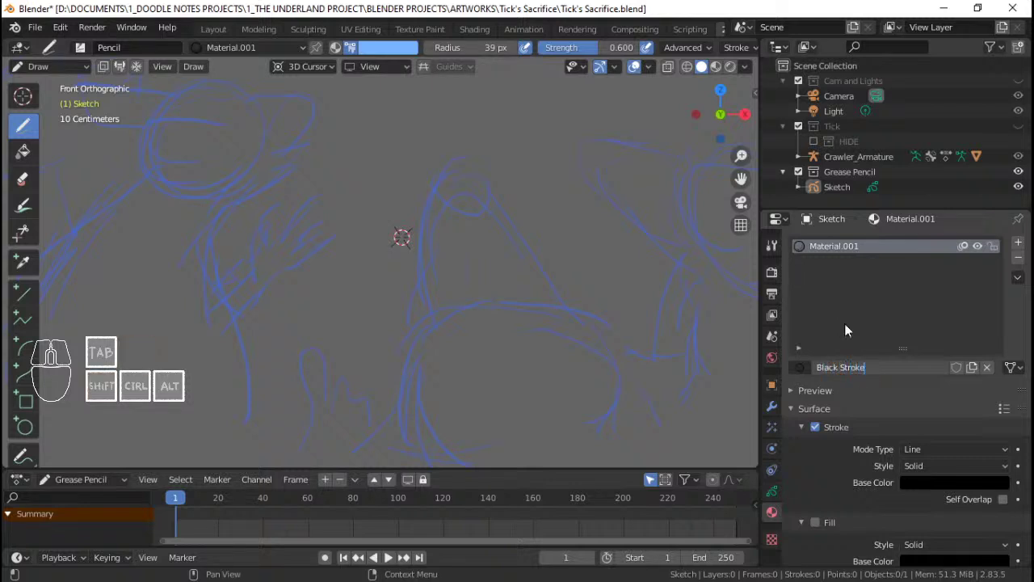
key(Return)
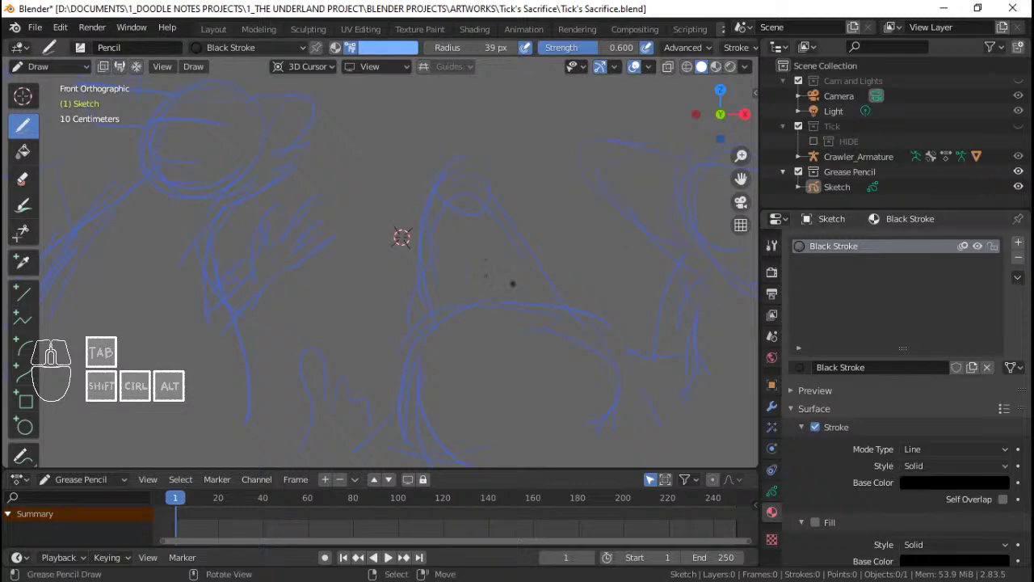
Step: Save the file and return to the sketch's layer settings
key(ctrl)
mouse_move(432, 200)
ctrl+middle_down()
mouse_move(438, 173)
mouse_move(453, 226)
mouse_move(458, 202)
mouse_move(439, 215)
mouse_move(445, 225)
ctrl+middle_up()
key(ctrl+s)
shift+middle_drag(445, 225, 440, 197)
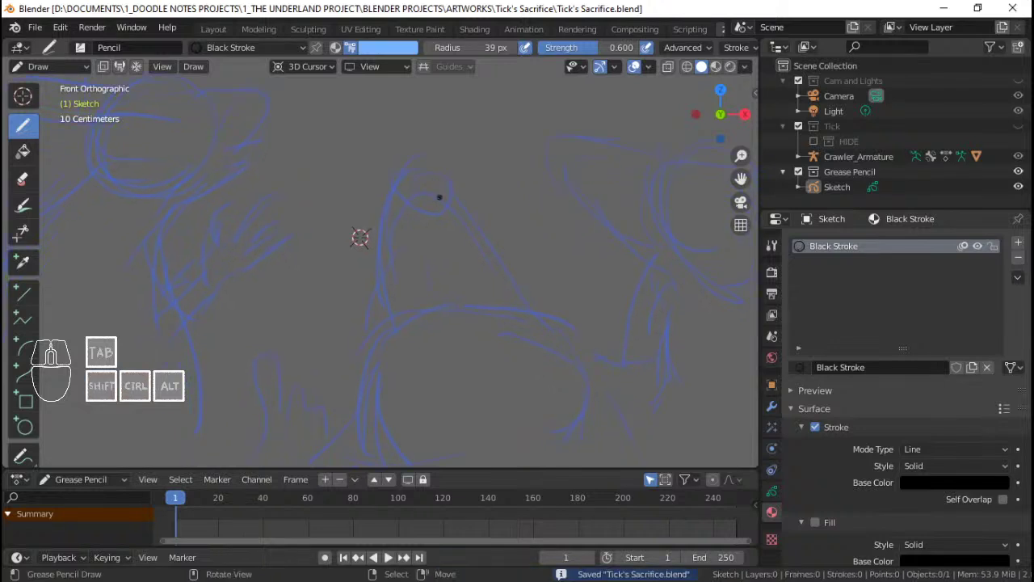
click(772, 490)
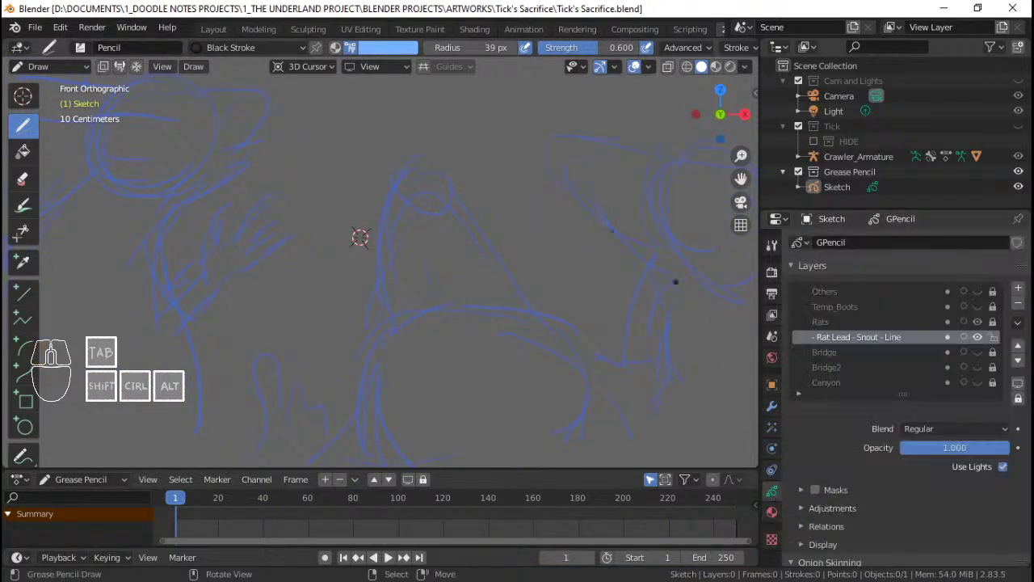
Step: Undo a trial stroke over the nose, set the Pencil brush to use the material colour instead of vertex colour, and save
ctrl+middle_drag(410, 177, 410, 162)
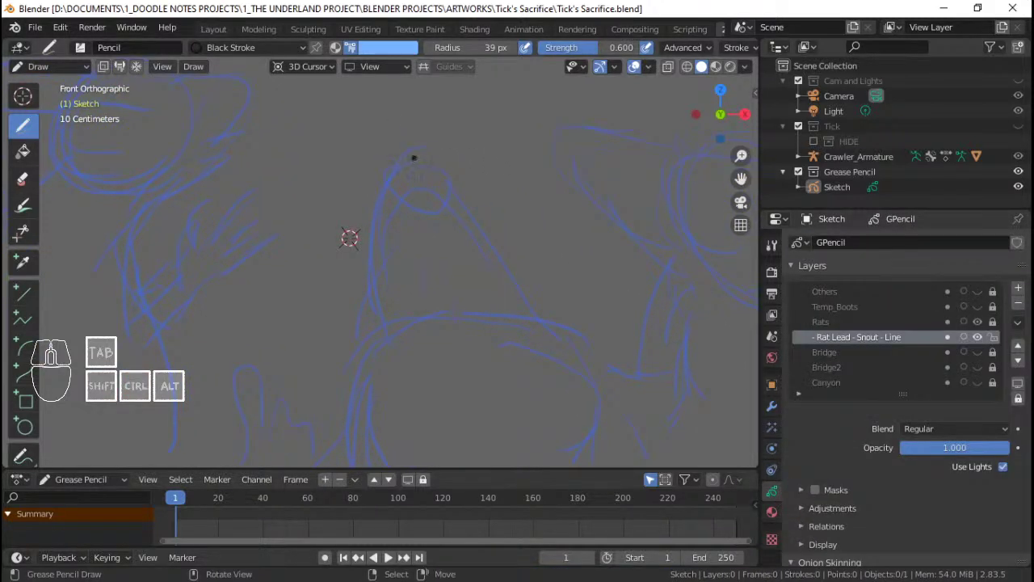
mouse_move(421, 153)
mouse_down()
mouse_move(386, 154)
mouse_move(374, 171)
mouse_up()
key(ctrl+z)
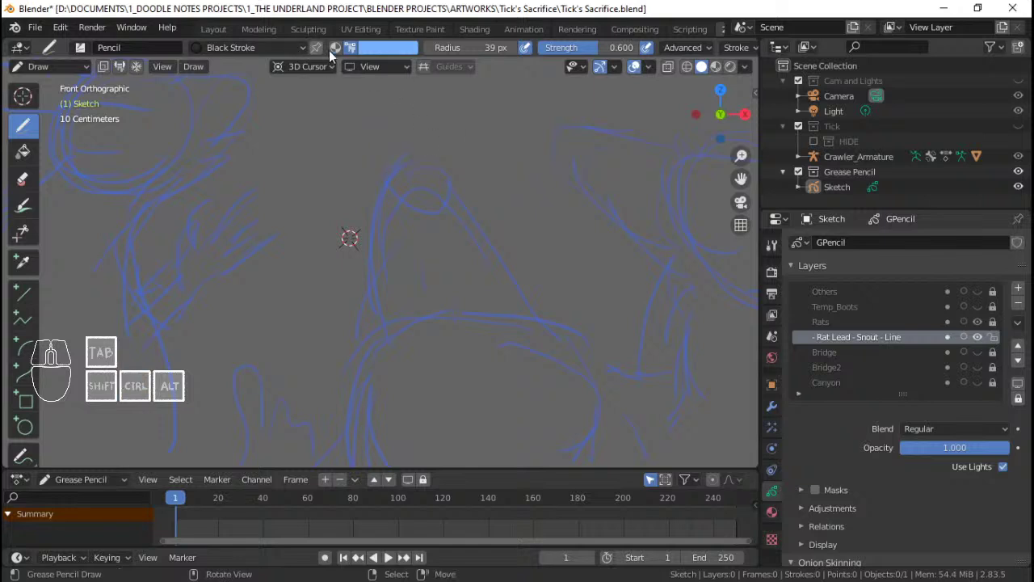
click(335, 48)
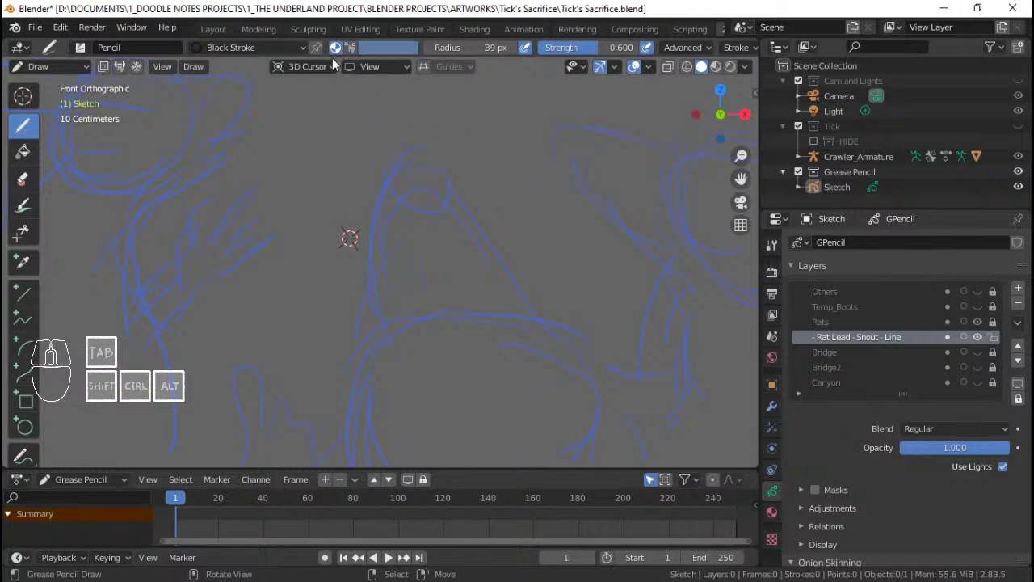
key(ctrl+s)
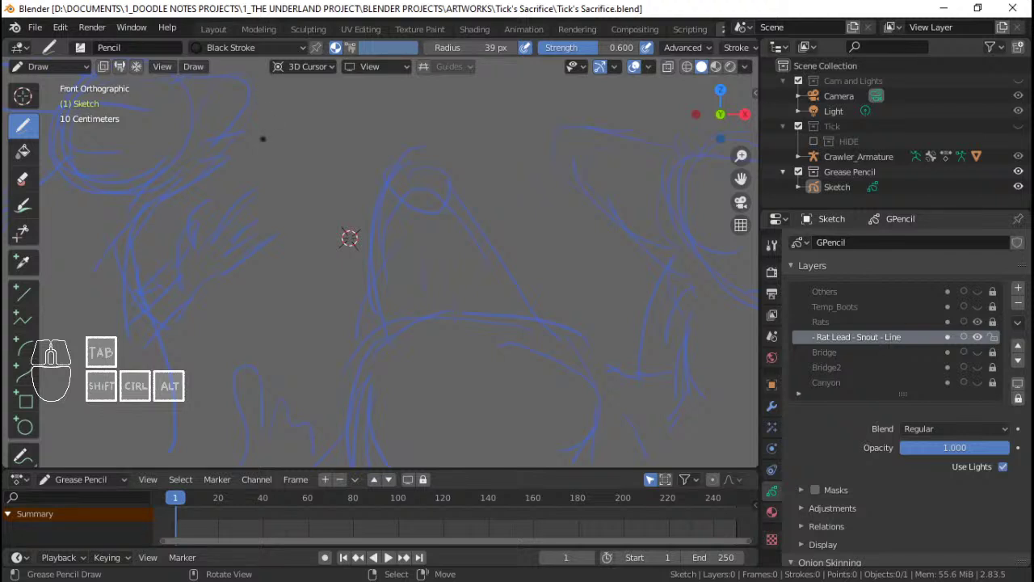
Step: Save the file and return to the front orthographic view, close up on the lead rat's nose
key(shift)
ctrl+middle_drag(379, 194, 387, 182)
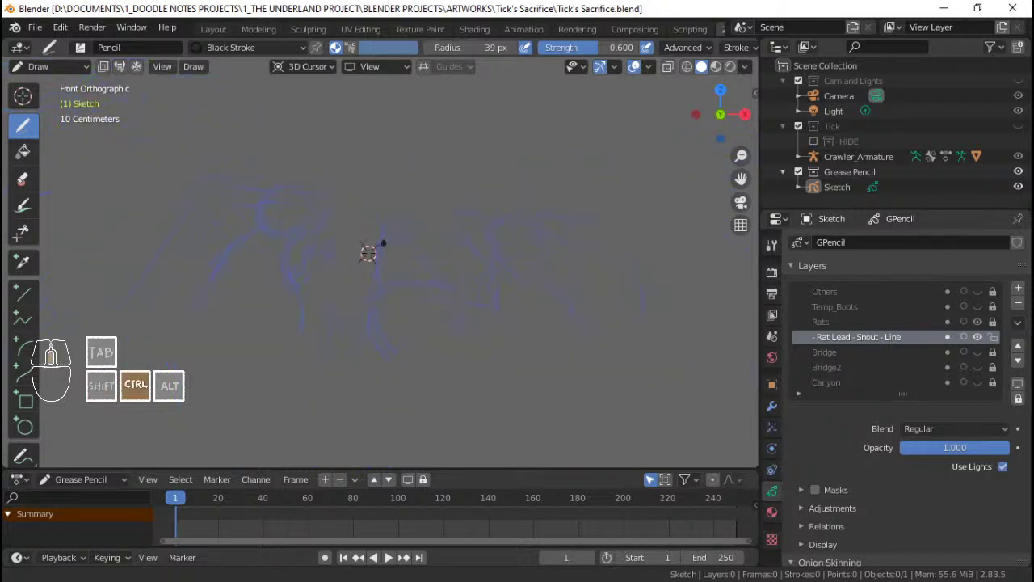
mouse_move(383, 243)
ctrl+middle_down()
mouse_move(374, 145)
mouse_move(379, 192)
mouse_move(404, 202)
mouse_move(387, 221)
mouse_move(411, 202)
ctrl+middle_up()
key(ctrl+s)
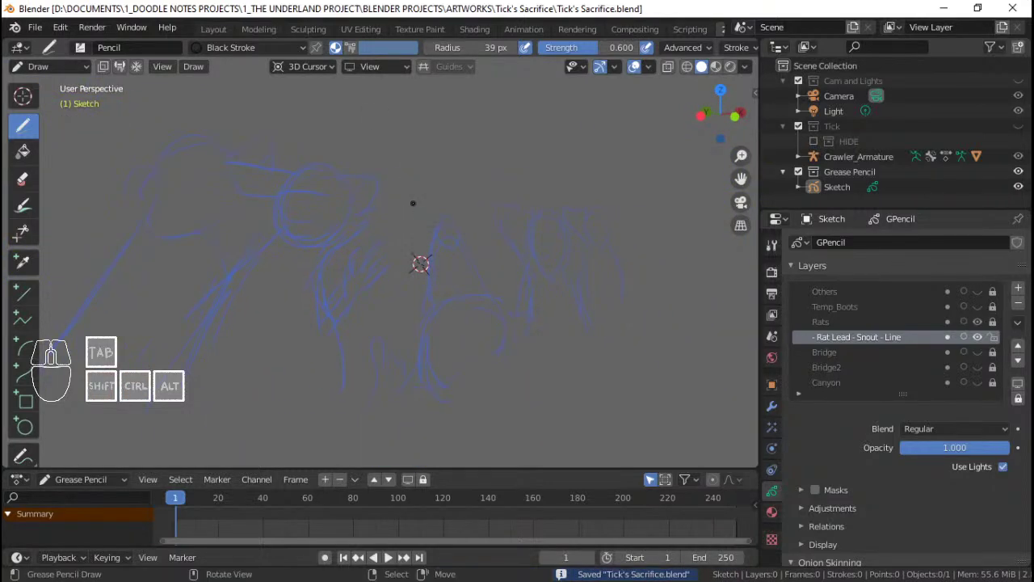
key(KP_0)
key(KP_1)
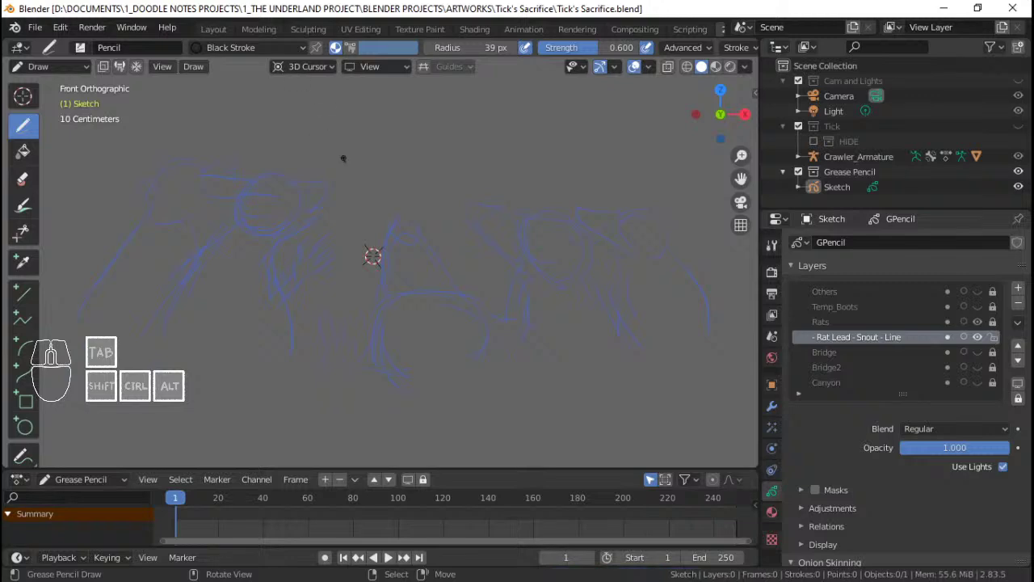
mouse_move(342, 159)
ctrl+middle_down()
mouse_move(410, 214)
mouse_move(429, 196)
mouse_move(405, 255)
ctrl+middle_up()
mouse_move(404, 256)
ctrl+middle_down()
mouse_move(402, 207)
mouse_move(416, 202)
mouse_move(423, 210)
mouse_move(413, 215)
ctrl+middle_up()
ctrl+click(412, 217)
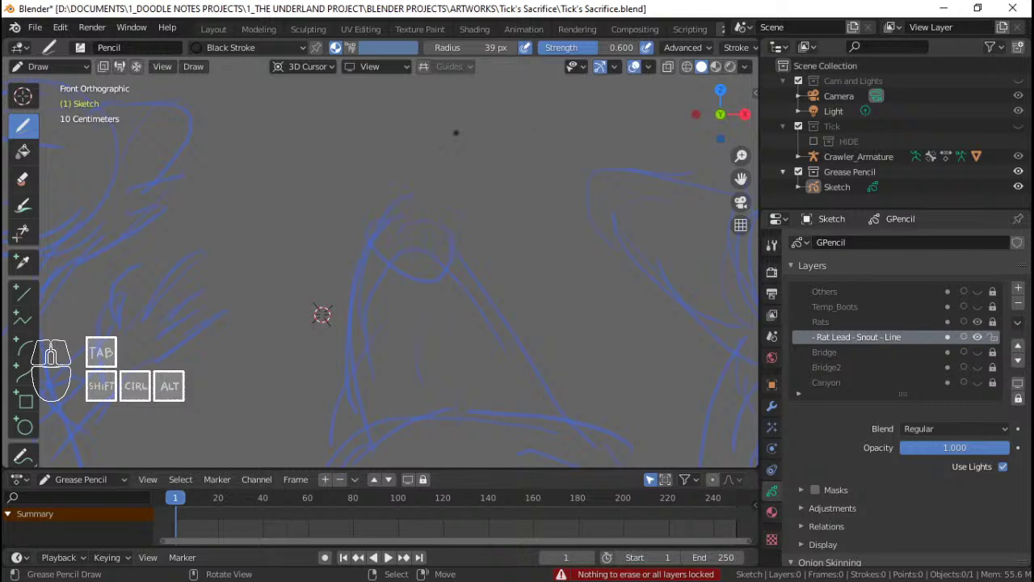
Step: Reselect the "- Rat Lead - Snout - Line" layer for drawing over the lead rat's nose
click(869, 325)
click(864, 338)
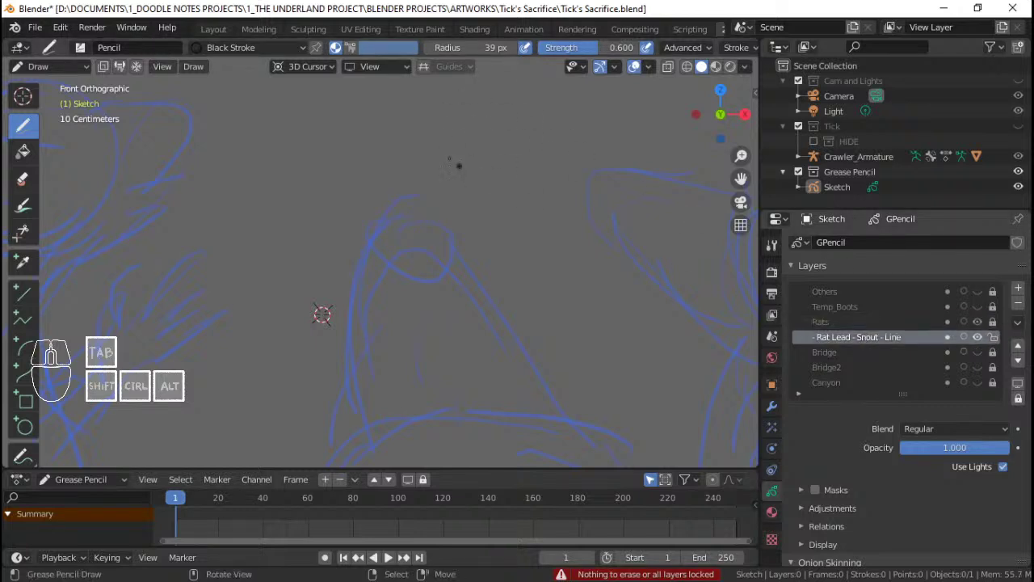
ctrl+middle_drag(410, 181, 406, 210)
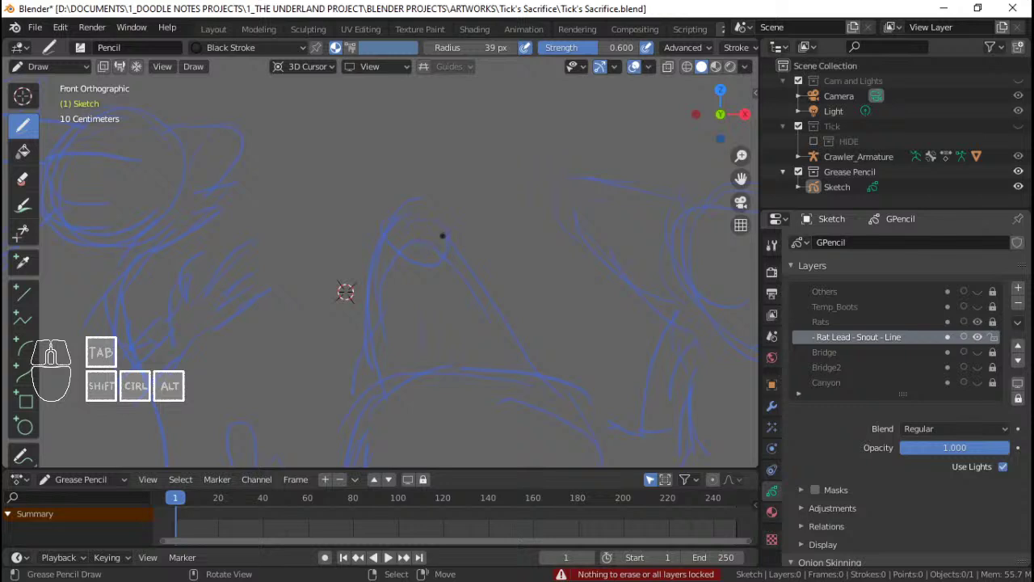
mouse_move(404, 219)
ctrl+middle_down()
mouse_move(415, 237)
mouse_move(417, 227)
mouse_move(396, 247)
mouse_move(410, 217)
ctrl+middle_up()
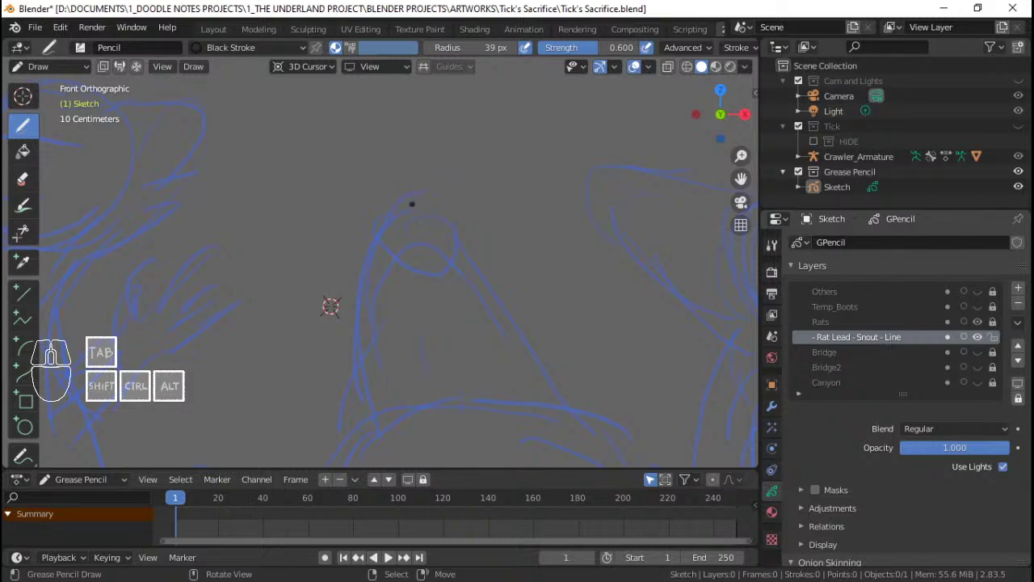
ctrl+middle_drag(413, 210, 415, 219)
shift+middle_drag(414, 219, 410, 225)
ctrl+middle_drag(411, 224, 409, 205)
ctrl+middle_drag(408, 205, 398, 209)
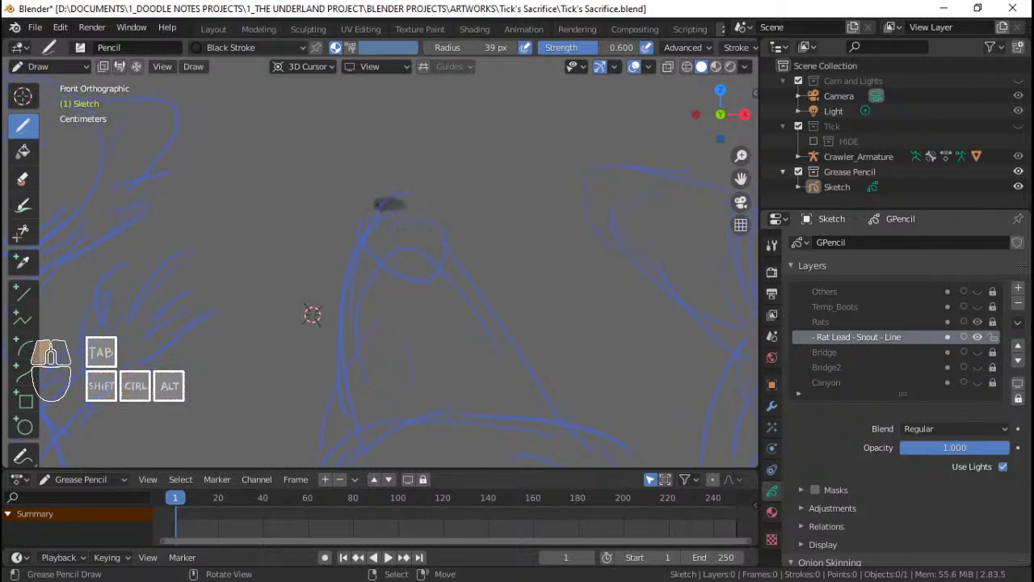
Step: Choose the Pen brush and set its radius to 10 px with pressure sensitivity enabled for the radius
click(80, 47)
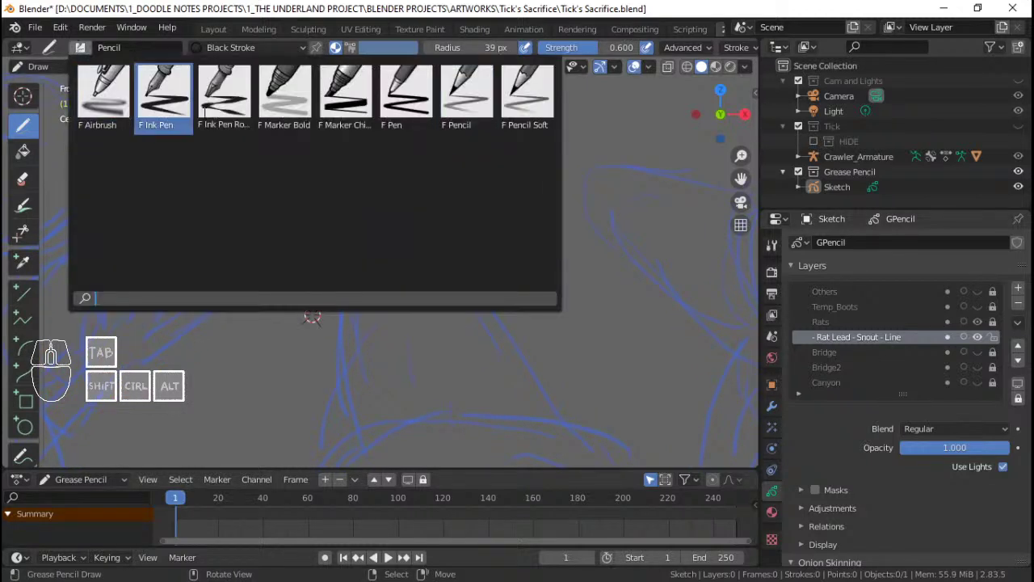
click(411, 117)
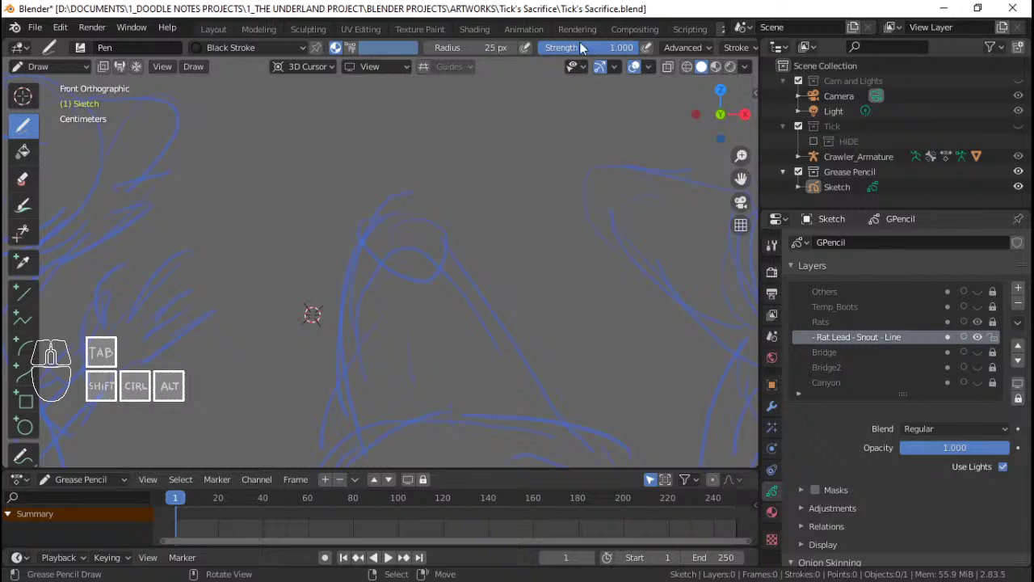
drag(477, 47, 454, 47)
click(479, 47)
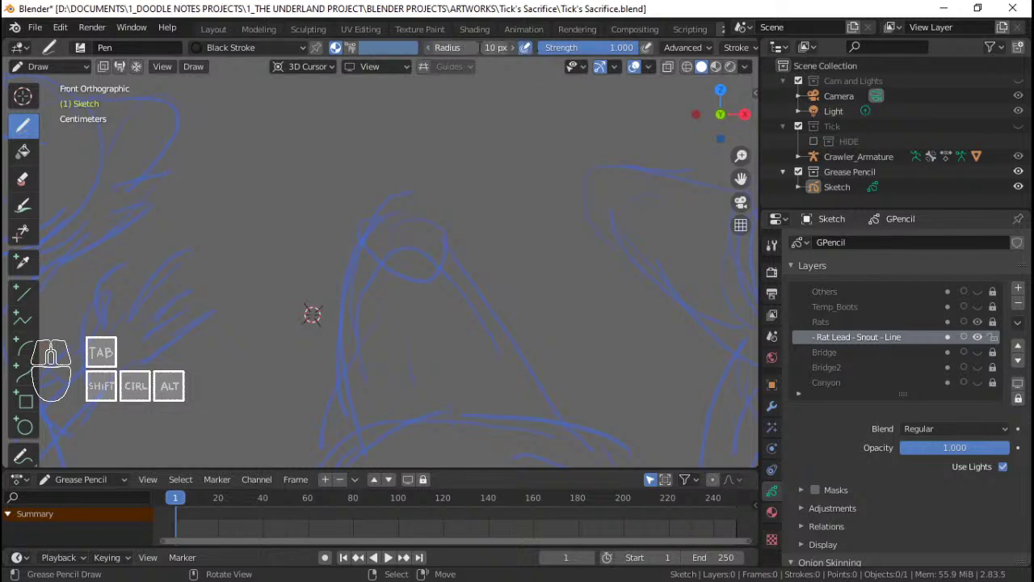
click(503, 237)
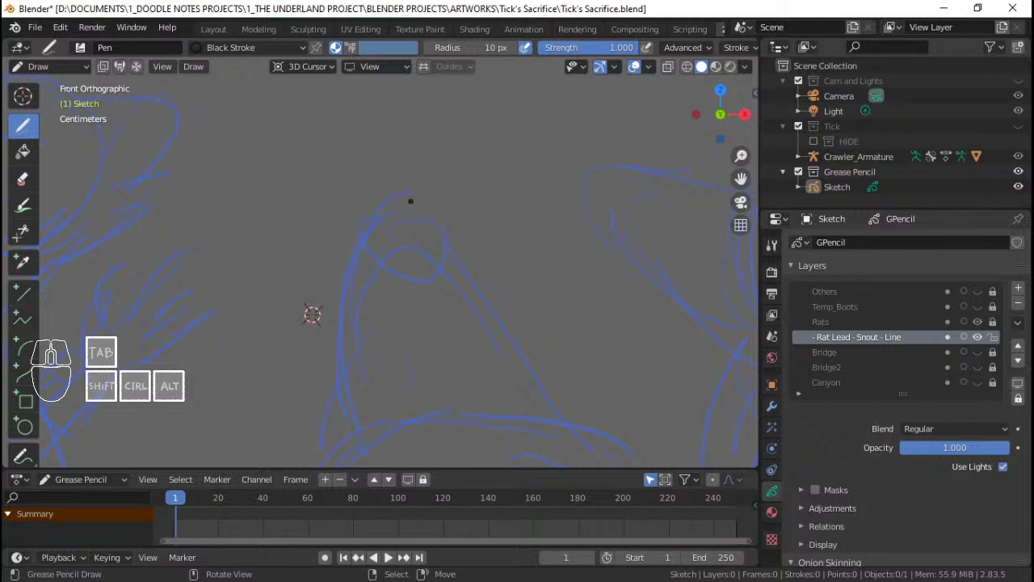
Step: Undo a trial stroke on the nose, then set the Pen brush's radius to 20 px and save the file
drag(372, 198, 353, 216)
key(ctrl+z)
click(480, 48)
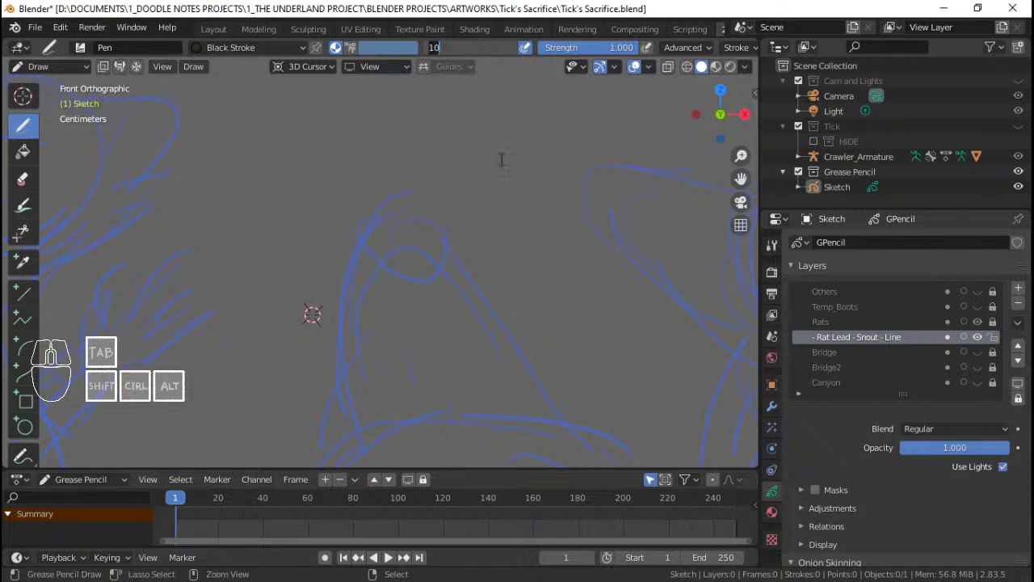
text(20)
key(Return)
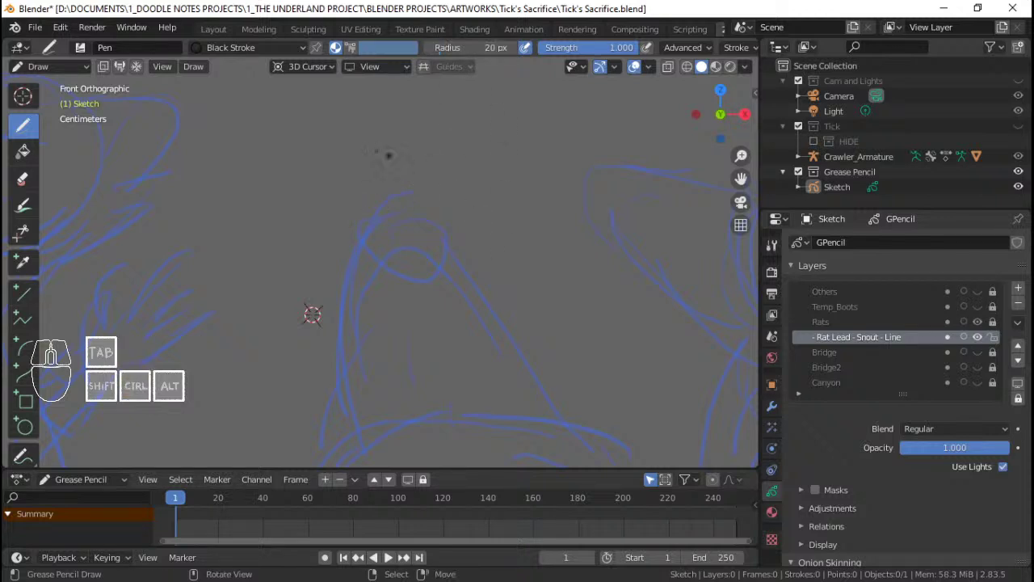
key(ctrl+s)
Step: Try curved Pen strokes around the outline of the lead rat's nose, undoing each one
drag(361, 212, 357, 232)
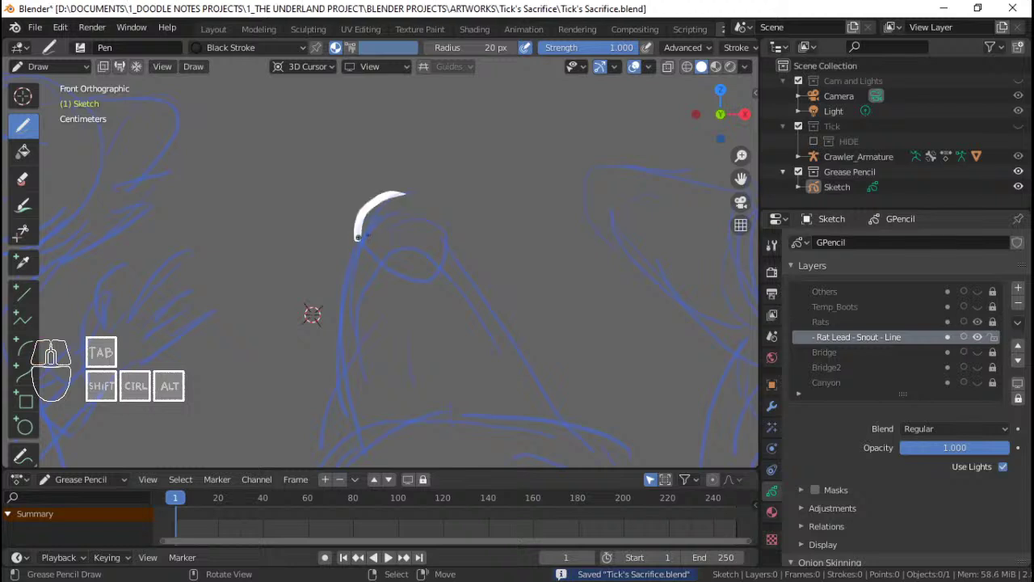
key(ctrl+z)
mouse_move(447, 227)
mouse_down()
mouse_move(348, 234)
mouse_move(392, 279)
mouse_up()
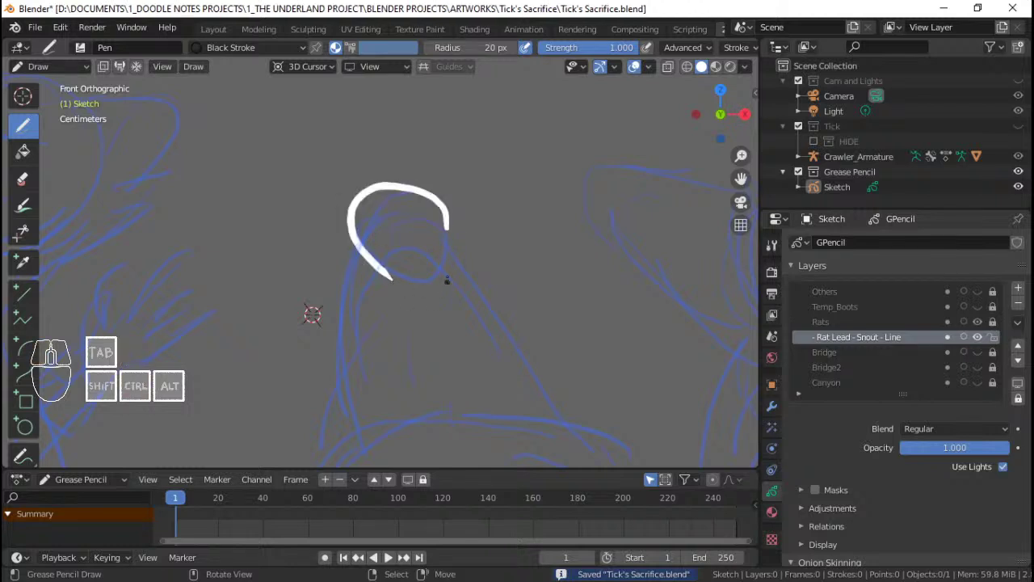
key(ctrl+z)
Step: Set the viewport shading colour to Material and save the file, checking it with a trial nose stroke that is undone
click(745, 66)
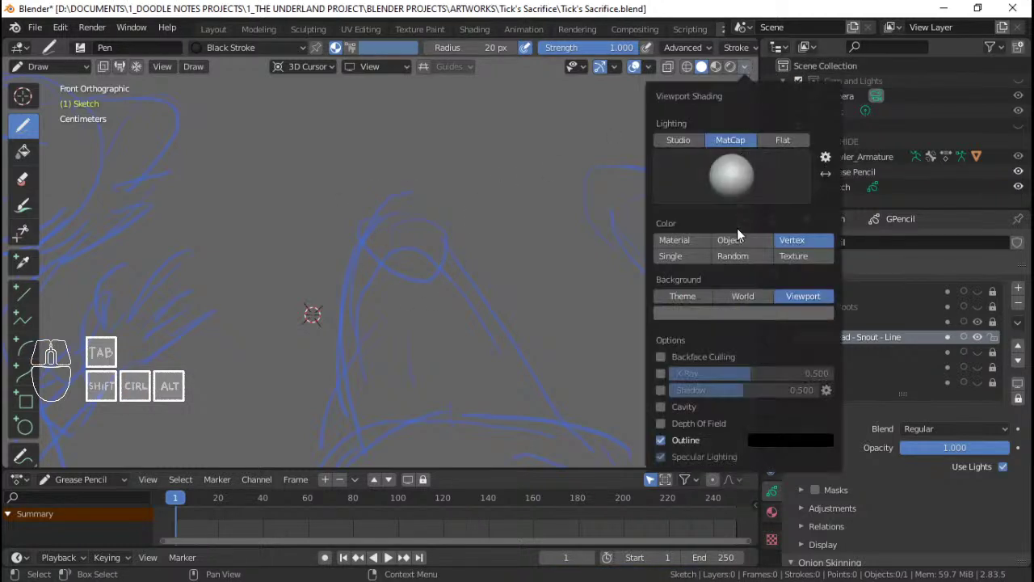
click(674, 240)
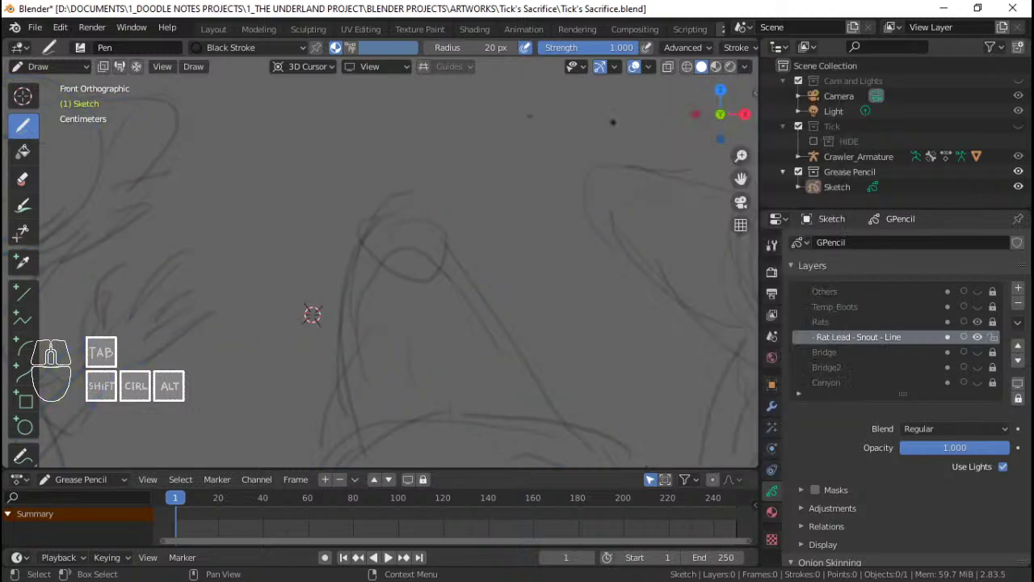
key(ctrl+s)
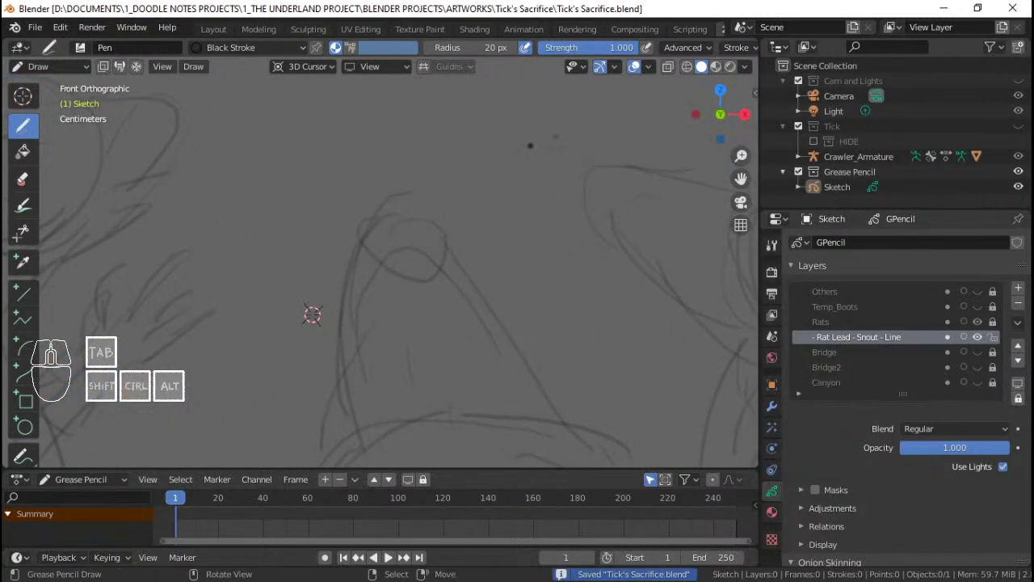
mouse_move(400, 202)
mouse_down()
mouse_move(377, 204)
mouse_move(384, 264)
mouse_up()
key(ctrl+z)
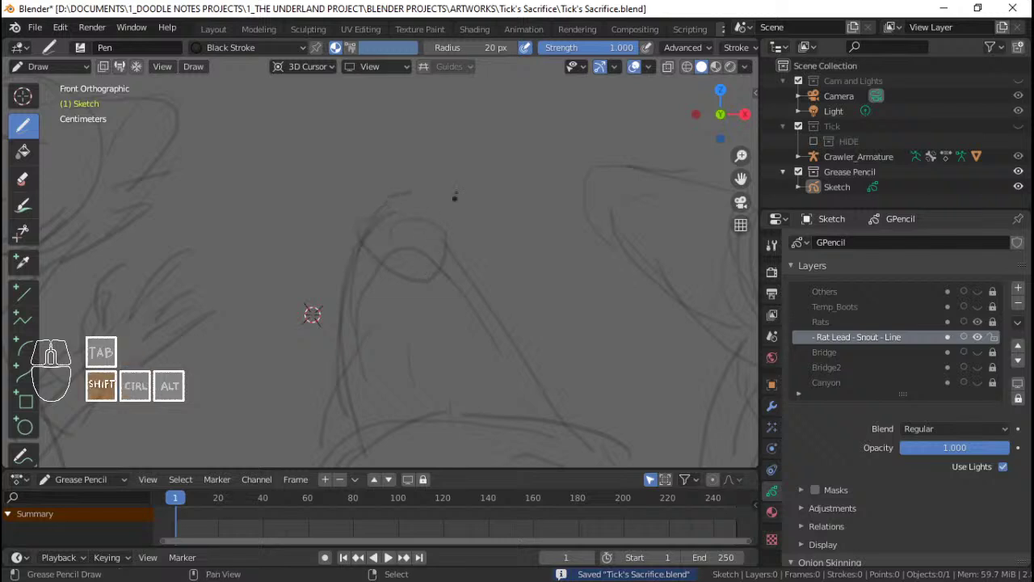
Step: Check the Material colour option in the viewport shading settings, frame the lead rat's nose and save the file
mouse_move(455, 198)
shift+middle_down()
mouse_move(444, 206)
mouse_move(465, 200)
shift+middle_up()
shift+middle_drag(465, 200, 515, 183)
click(744, 67)
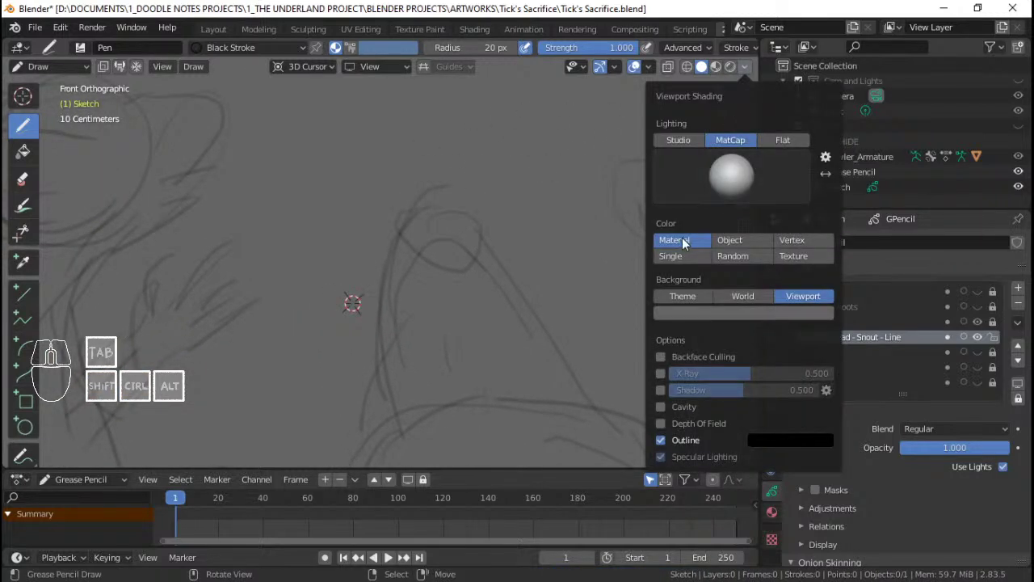
ctrl+middle_drag(455, 194, 447, 175)
shift+middle_drag(447, 175, 446, 170)
ctrl+middle_drag(446, 171, 448, 189)
scroll(492, 219, up, 1)
key(ctrl+s)
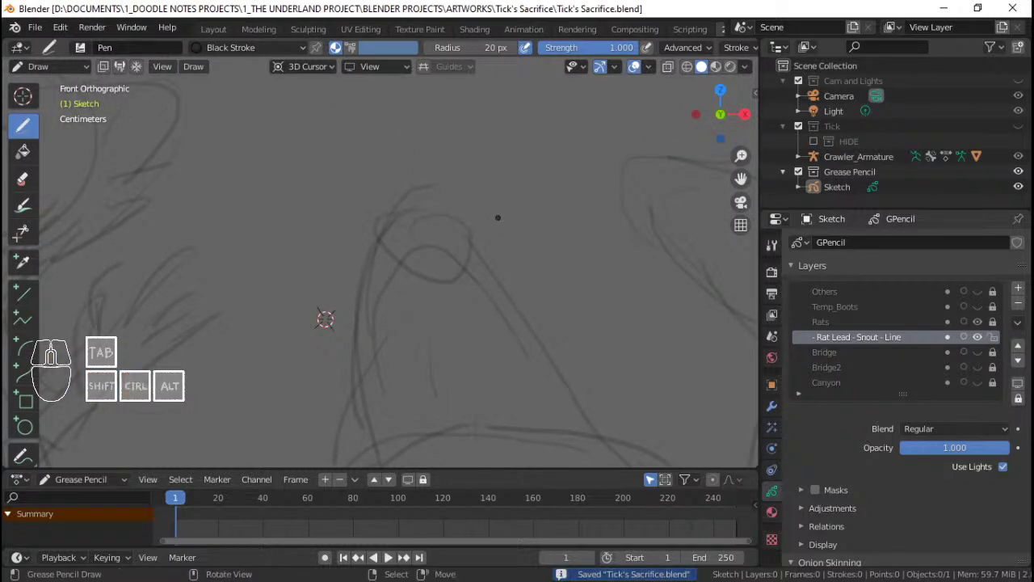
shift+middle_drag(497, 219, 476, 216)
key(ctrl+s)
Step: Ink the lead rat's nose as a closed black oval with the Pen brush, undoing the first trial stroke
drag(475, 212, 475, 206)
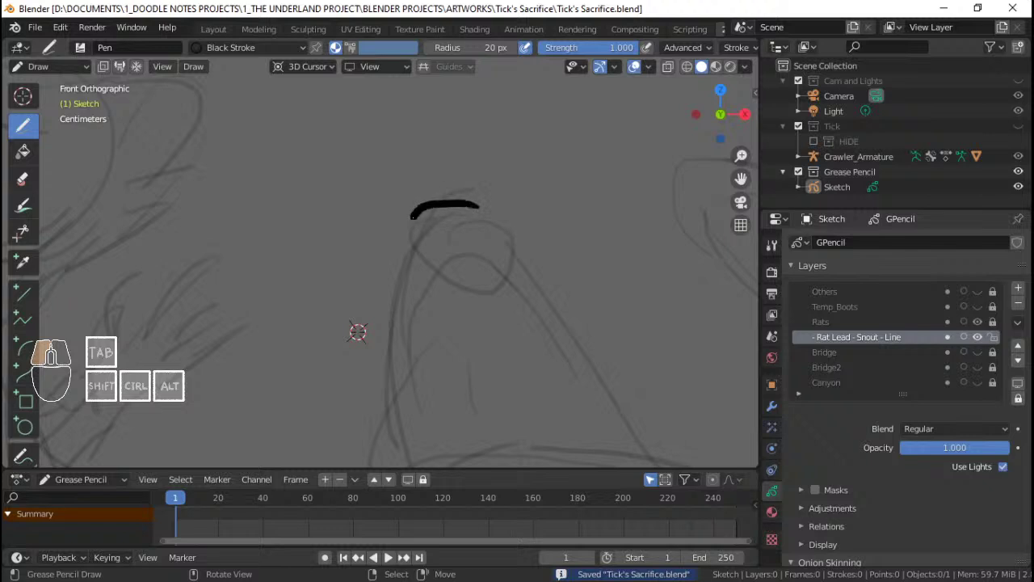
key(ctrl+z)
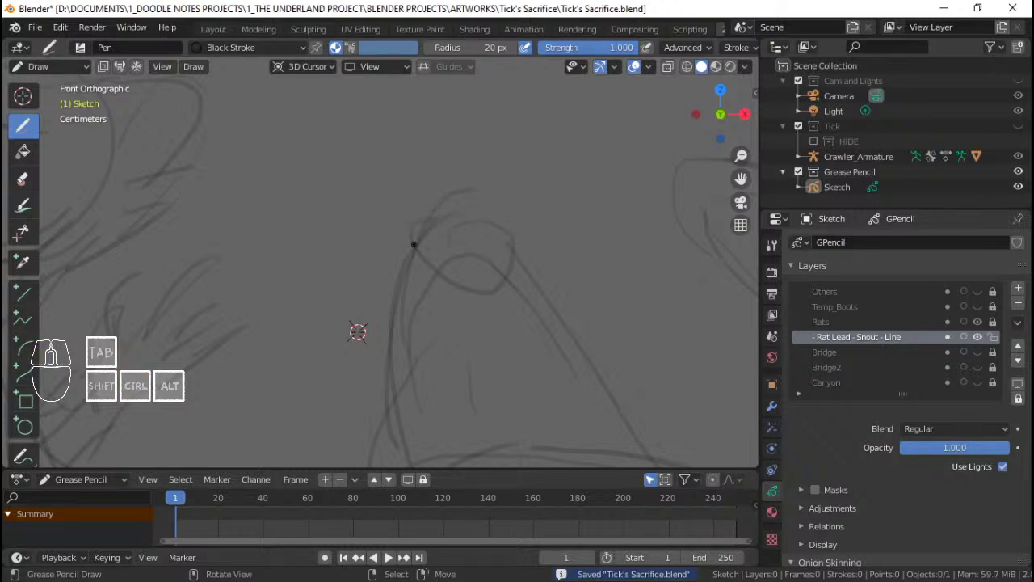
drag(409, 226, 457, 198)
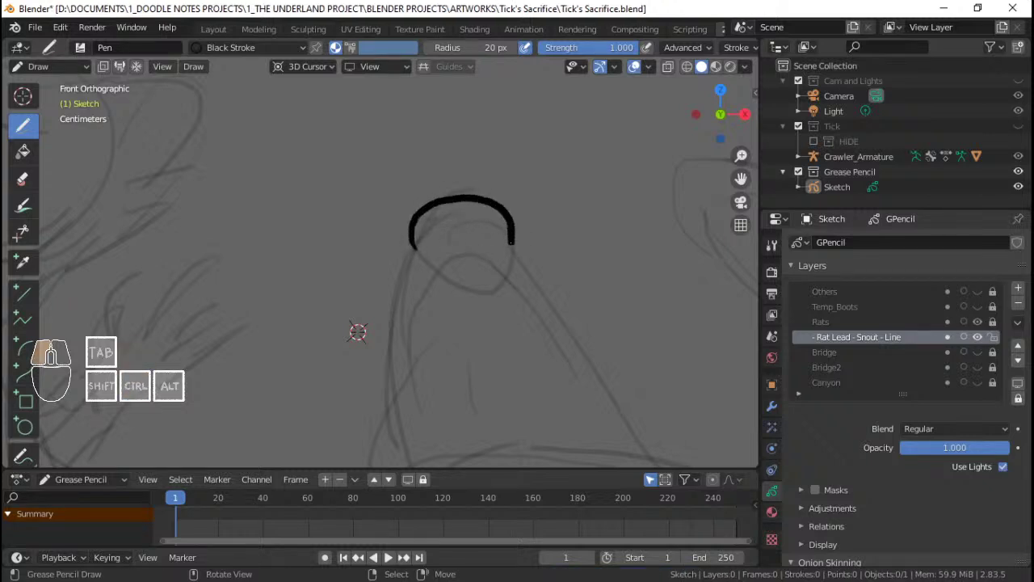
drag(421, 257, 414, 239)
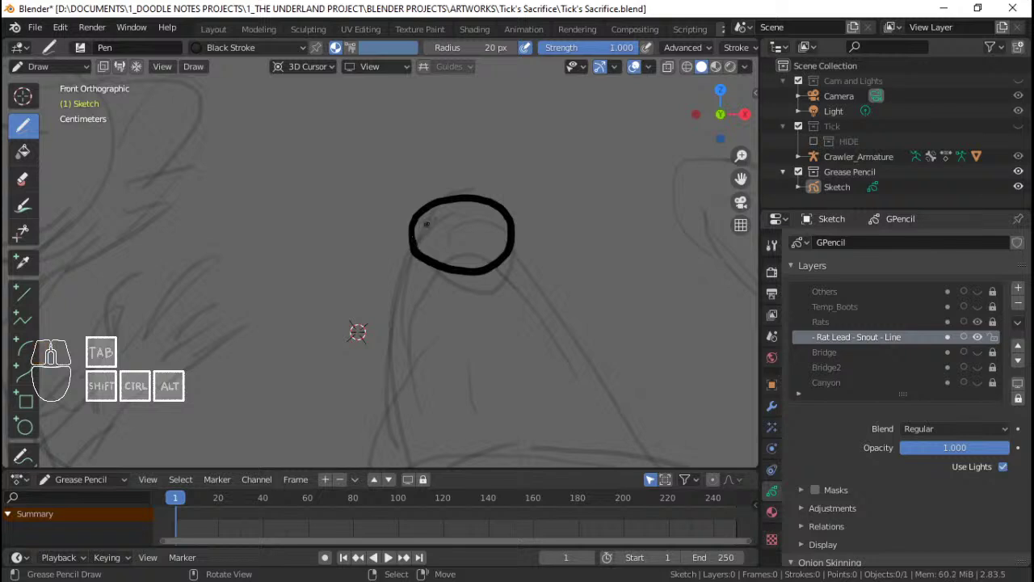
Step: Ink both sides of the snout with Pen strokes running from the nose oval down to the top of the head
ctrl+middle_drag(470, 216, 436, 194)
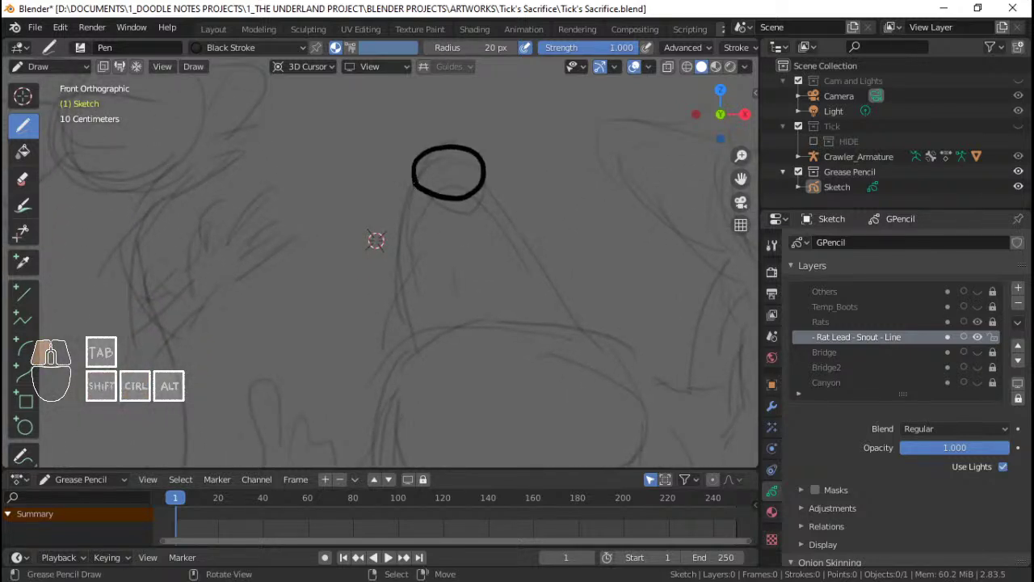
mouse_move(414, 182)
mouse_down()
mouse_move(387, 252)
mouse_move(388, 298)
mouse_up()
drag(387, 344, 392, 355)
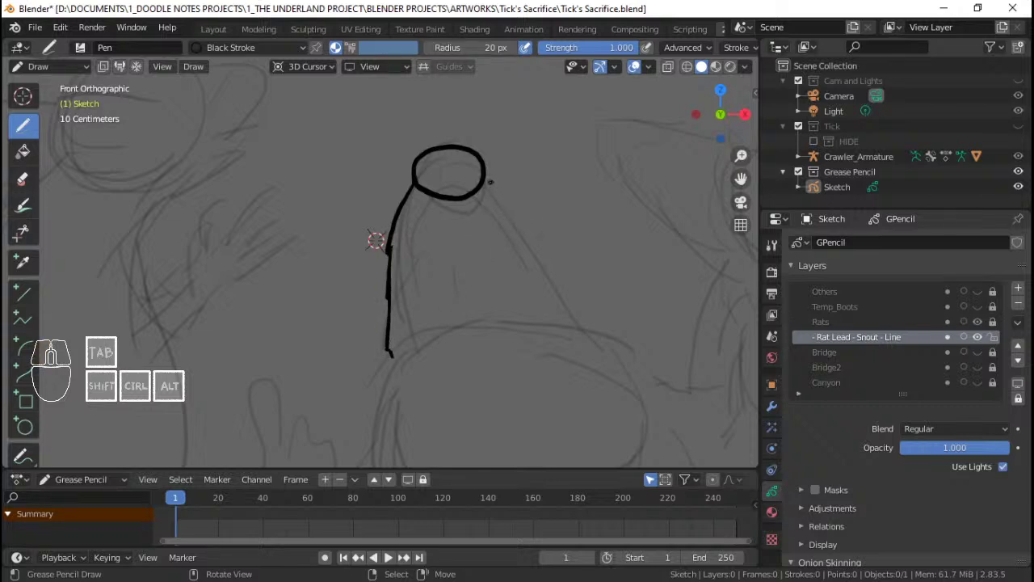
drag(488, 189, 592, 352)
mouse_move(564, 221)
ctrl+middle_down()
mouse_move(487, 318)
mouse_move(476, 233)
mouse_move(476, 305)
mouse_move(487, 214)
ctrl+middle_up()
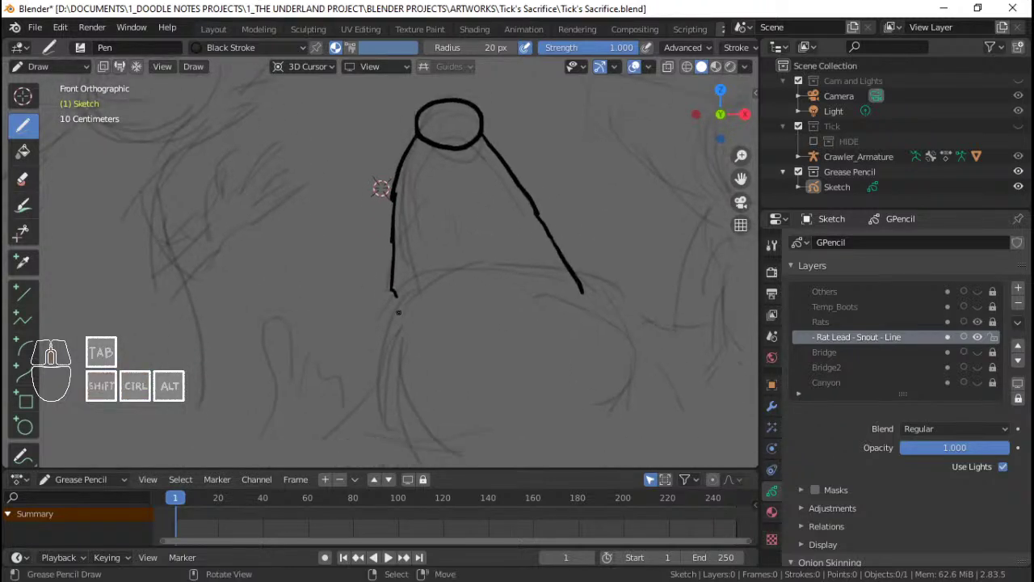
Step: Extend the snout's left outline down past the top of the head sketch and save the file
drag(394, 293, 388, 353)
ctrl+middle_drag(459, 265, 459, 310)
shift+middle_drag(455, 267, 447, 253)
mouse_move(447, 253)
ctrl+middle_down()
mouse_move(439, 242)
mouse_move(448, 238)
ctrl+middle_up()
key(ctrl+s)
drag(368, 289, 371, 296)
mouse_move(431, 235)
ctrl+middle_down()
mouse_move(427, 288)
mouse_move(425, 254)
mouse_move(440, 264)
mouse_move(427, 261)
mouse_move(436, 243)
mouse_move(418, 290)
mouse_move(434, 220)
mouse_move(418, 345)
mouse_move(439, 212)
mouse_move(451, 232)
mouse_move(452, 209)
ctrl+middle_up()
key(ctrl+s)
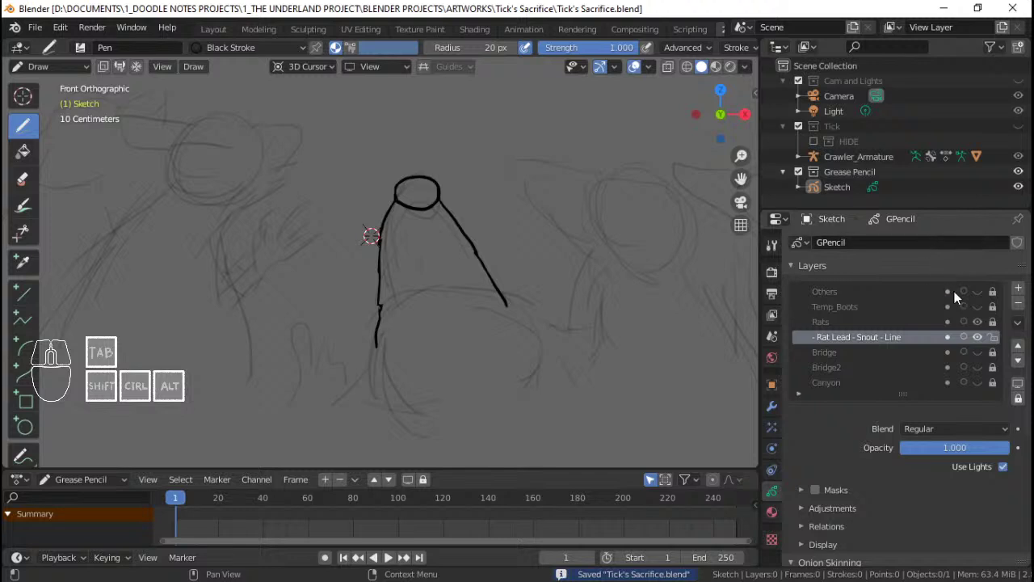
Step: Add a layer directly above the snout line layer, name it "- Rat Lead - Head - Line" and save the file
click(1018, 288)
click(1018, 359)
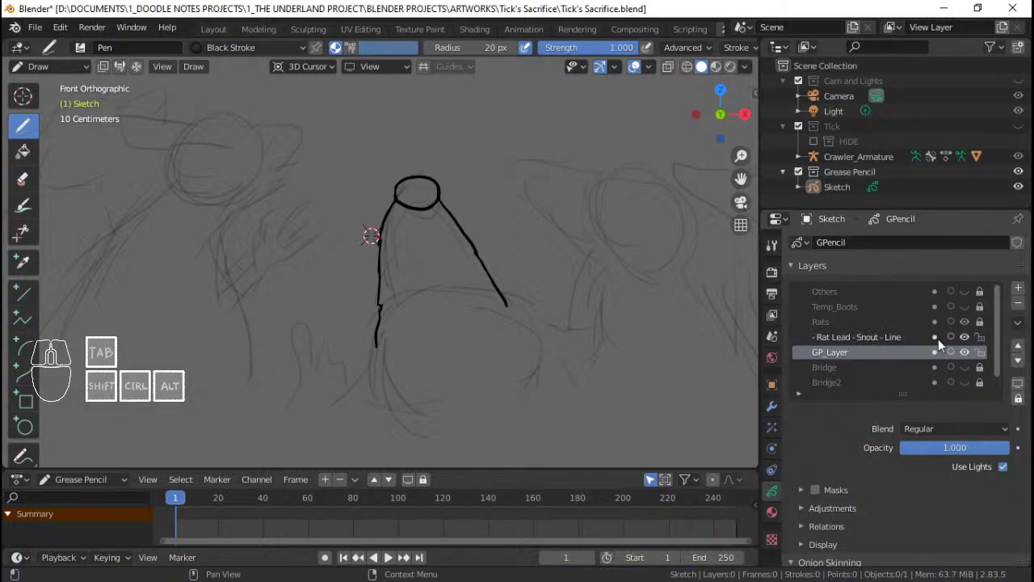
click(1018, 345)
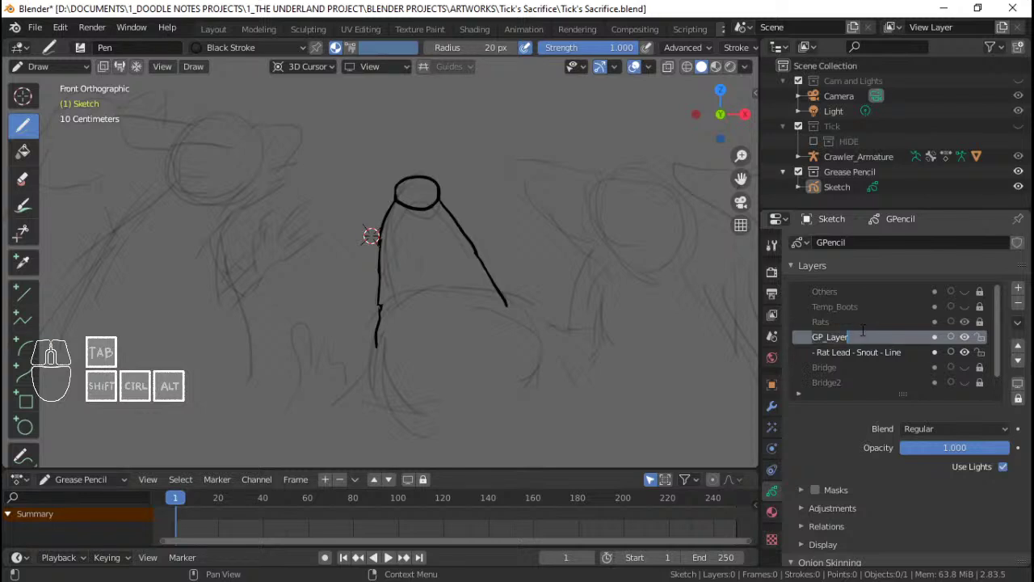
text(- Rat Lead - Head - Line)
key(ctrl+s)
Step: Try curved Pen strokes along the top of the lead rat's head, undoing each one
scroll(453, 320, up, 1)
mouse_move(452, 320)
shift+middle_down()
mouse_move(436, 277)
mouse_move(447, 259)
shift+middle_up()
mouse_move(448, 252)
mouse_down()
mouse_move(398, 263)
mouse_move(388, 278)
mouse_move(388, 263)
mouse_up()
key(ctrl+z)
key(ctrl+z)
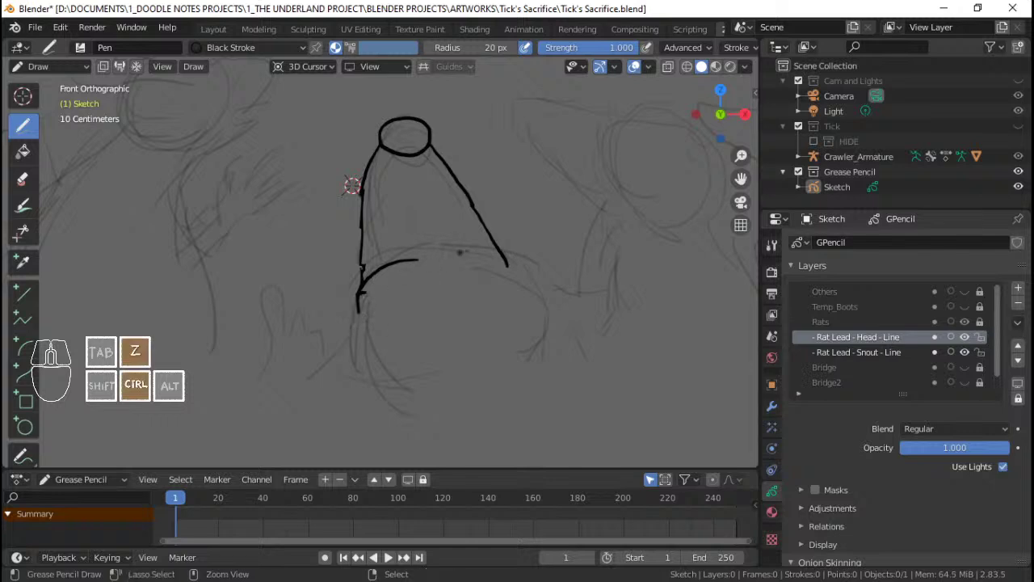
key(ctrl+z)
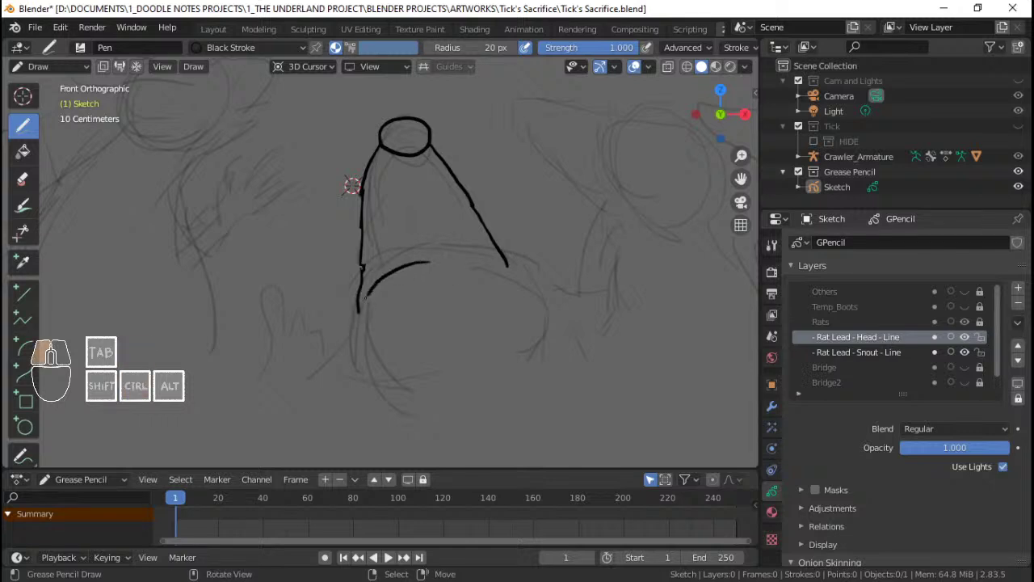
Step: Ink the arched top of the head across the snout's base, with small fur tufts and both ends sloping down
drag(365, 301, 350, 327)
drag(429, 257, 446, 259)
drag(454, 256, 522, 263)
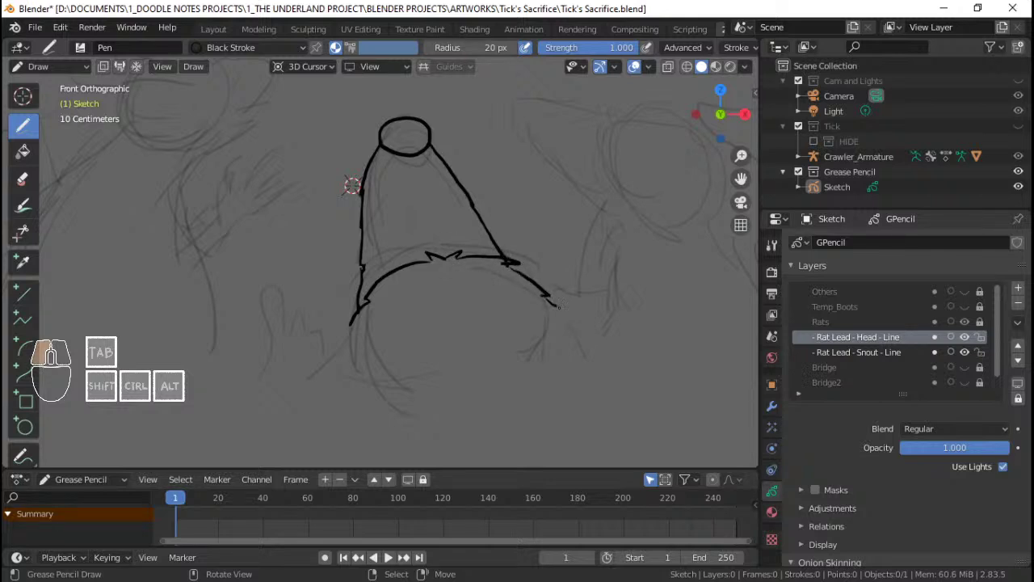
drag(557, 307, 577, 331)
drag(339, 343, 344, 350)
Step: Try several Pen strokes branching outward and downward from the head outline's lower left end, undoing each one
ctrl+middle_drag(360, 346, 364, 364)
shift+middle_drag(363, 352, 366, 312)
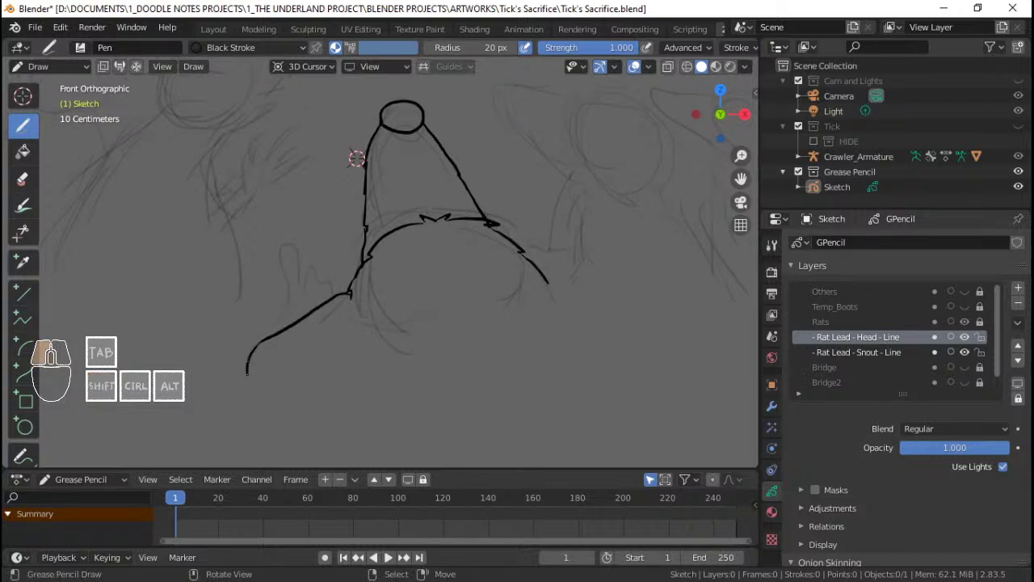
drag(258, 373, 283, 378)
key(ctrl+z)
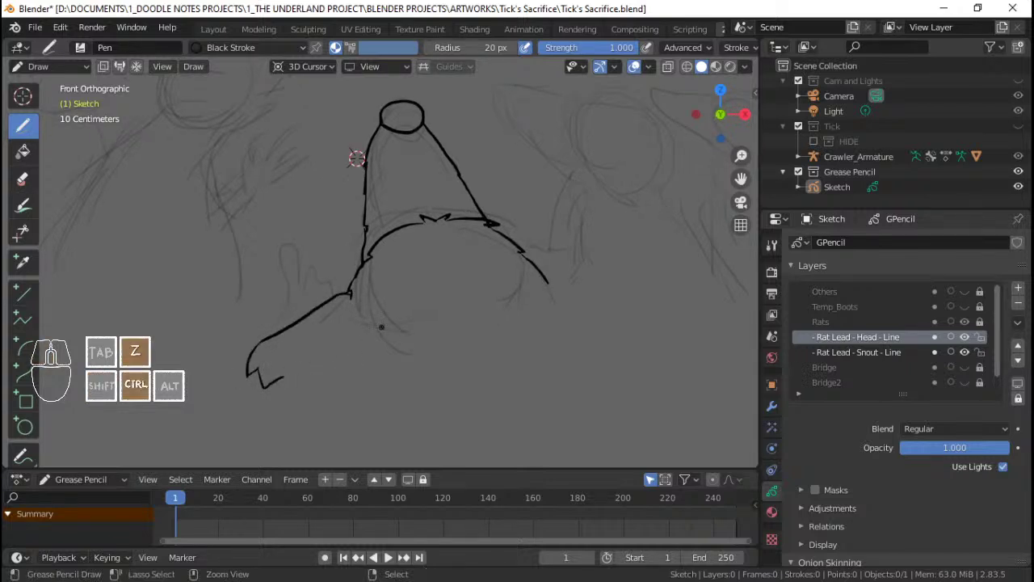
key(ctrl+z)
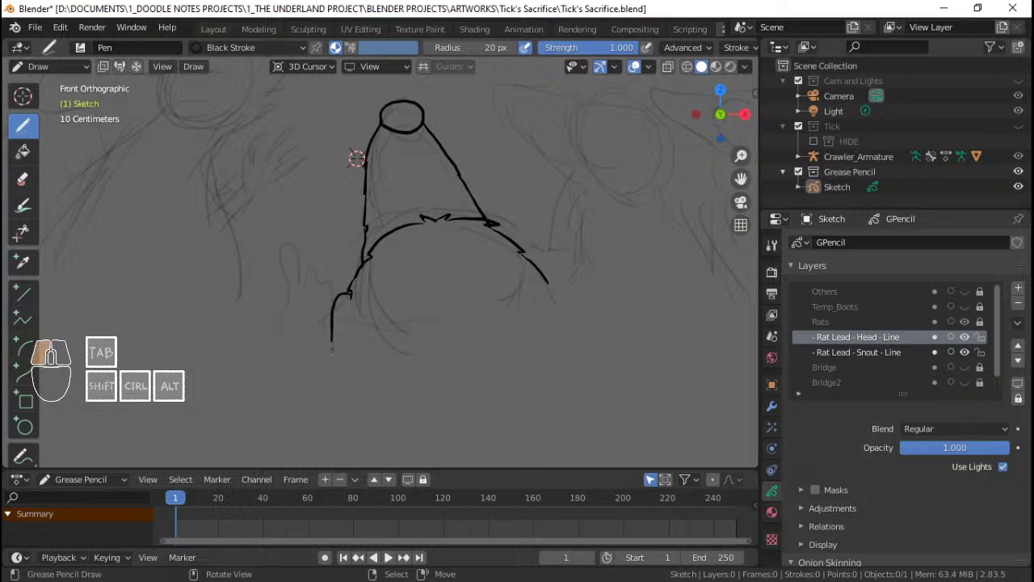
drag(331, 346, 332, 352)
key(ctrl+z)
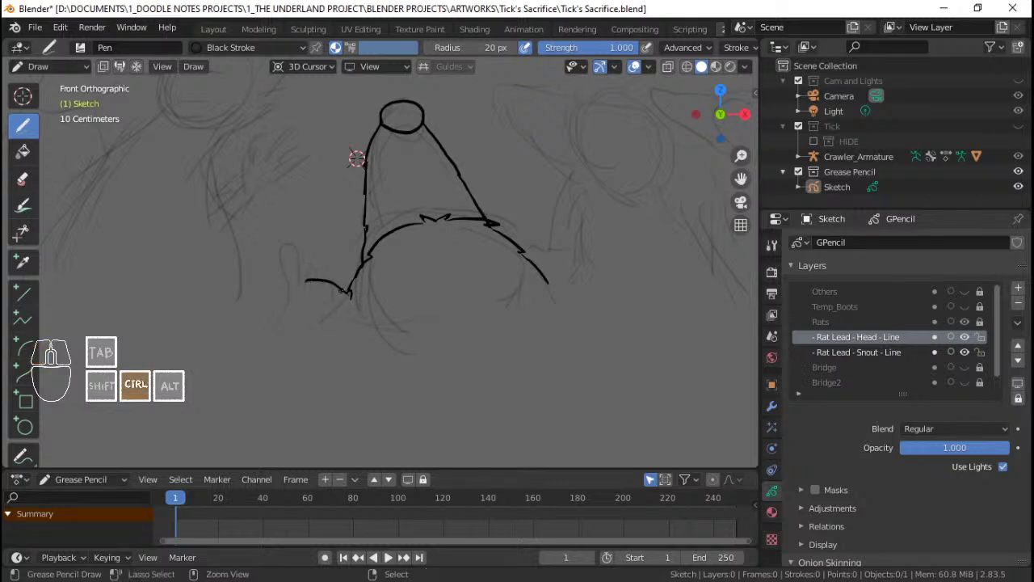
key(ctrl+z)
Step: Extend the head outline down both sides with long, slightly outward-sloping Pen strokes
mouse_move(358, 157)
ctrl+middle_down()
mouse_move(363, 191)
mouse_move(359, 167)
ctrl+middle_up()
shift+middle_drag(382, 258, 367, 258)
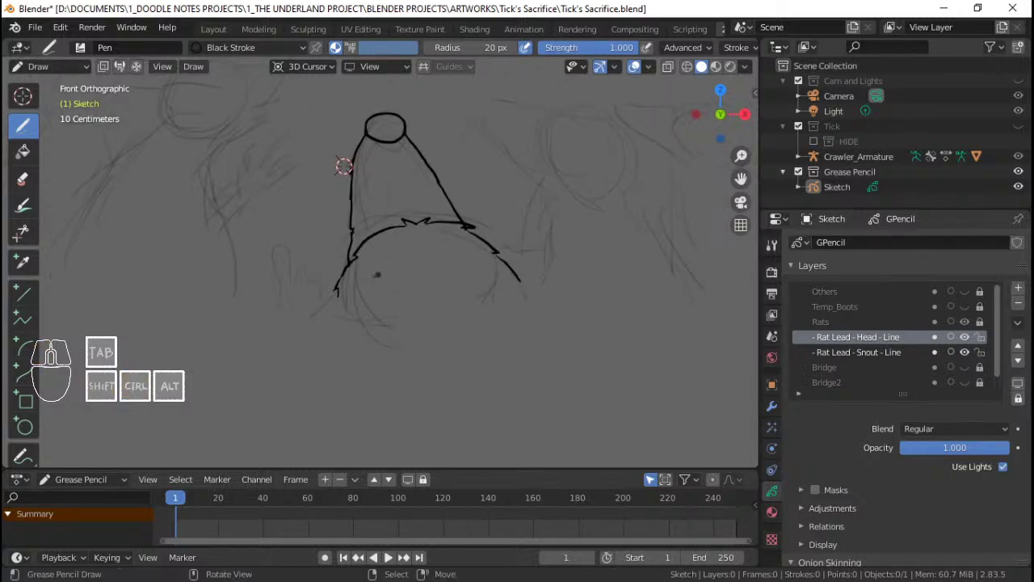
drag(328, 315, 319, 368)
drag(520, 281, 566, 374)
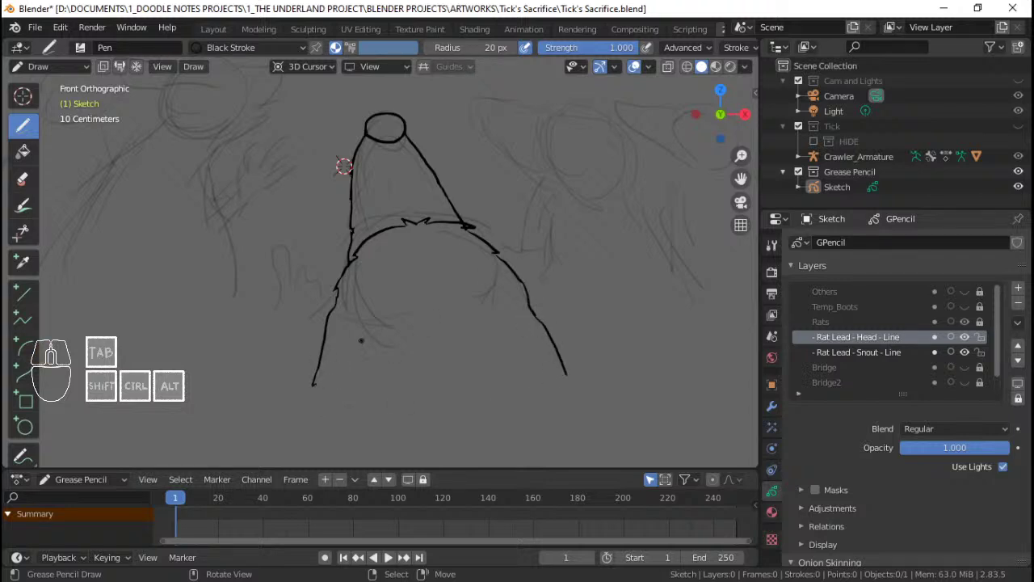
Step: Ink jagged fur tufts along the head's lower edge, finish both sides in pointed tips and save the file
drag(369, 356, 353, 388)
drag(446, 384, 450, 402)
mouse_move(484, 363)
mouse_down()
mouse_move(496, 353)
mouse_move(518, 380)
mouse_move(504, 378)
mouse_up()
key(ctrl+z)
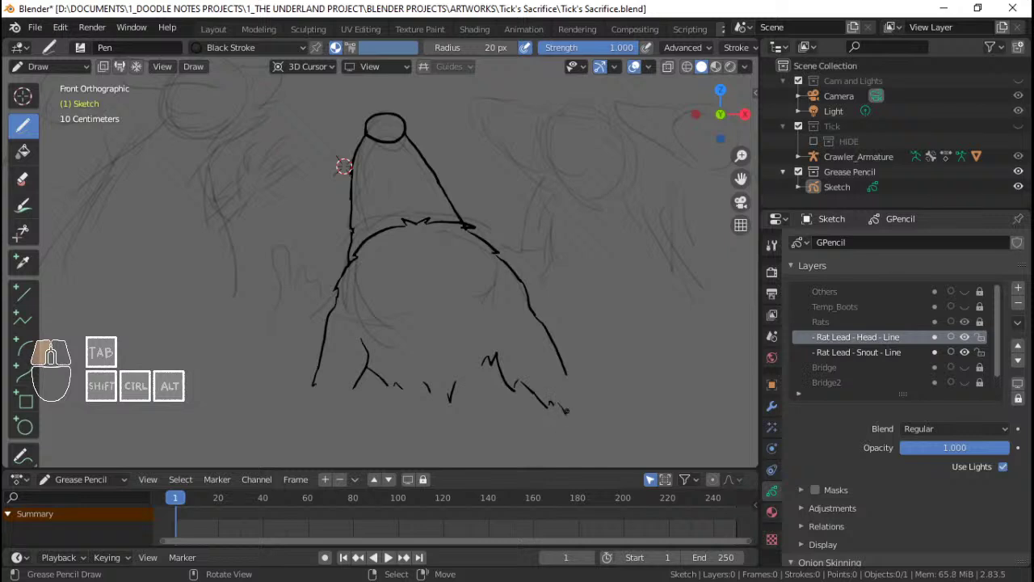
drag(567, 370, 575, 408)
shift+middle_drag(344, 166, 362, 143)
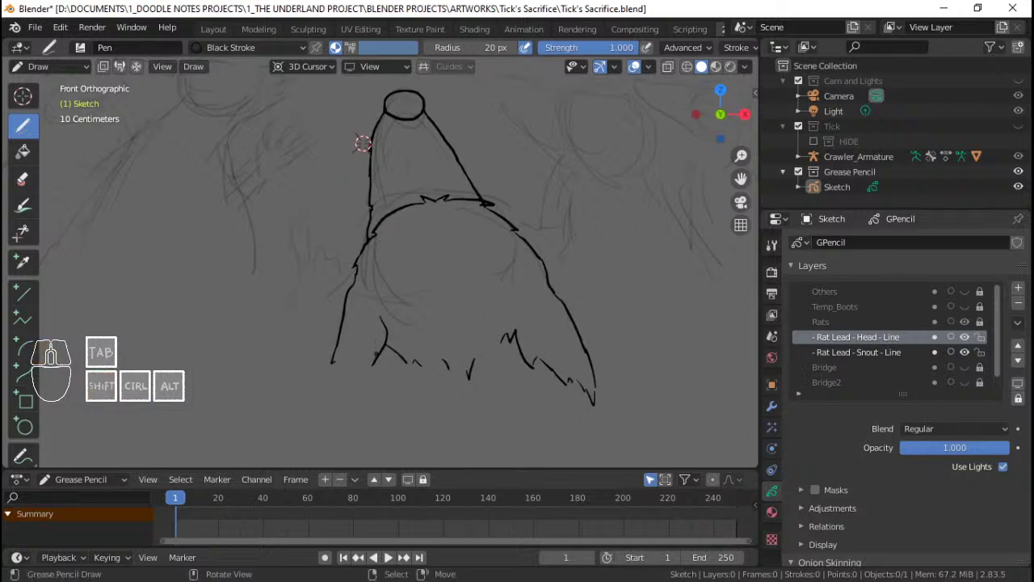
drag(356, 421, 361, 393)
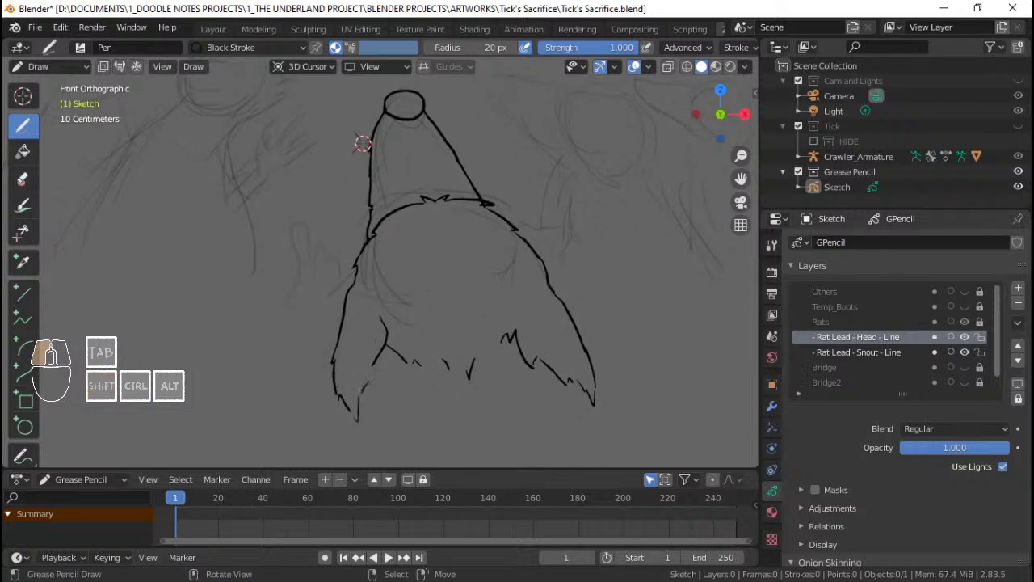
key(ctrl+s)
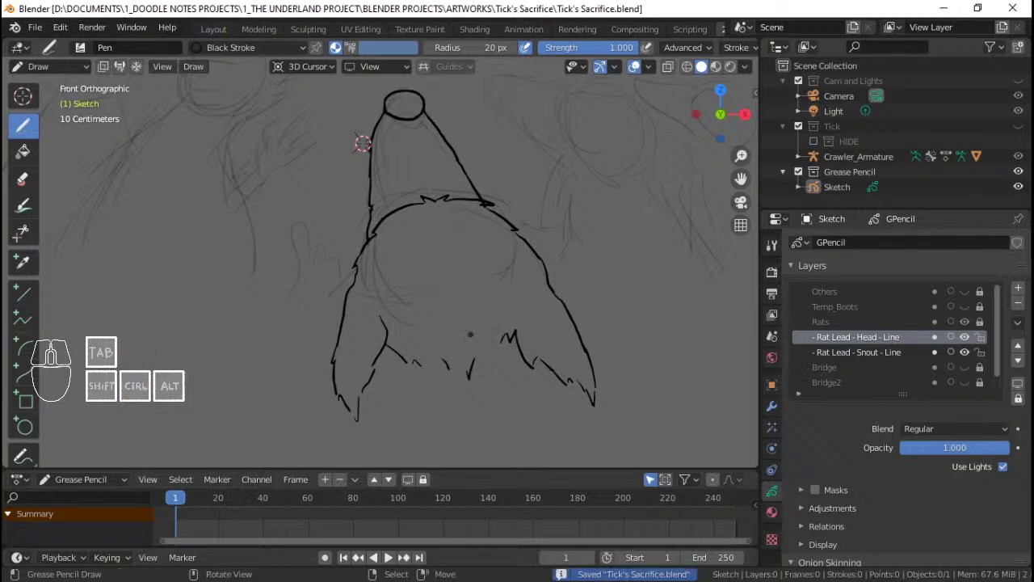
ctrl+middle_drag(363, 144, 370, 134)
ctrl+middle_drag(477, 322, 467, 311)
mouse_move(466, 310)
shift+middle_down()
mouse_move(471, 302)
mouse_move(465, 316)
shift+middle_up()
ctrl+middle_drag(465, 316, 458, 303)
mouse_move(458, 303)
ctrl+middle_down()
mouse_move(463, 311)
mouse_move(473, 302)
mouse_move(468, 323)
mouse_move(463, 306)
ctrl+middle_up()
key(ctrl+s)
key(ctrl+s)
mouse_move(463, 306)
shift+middle_down()
mouse_move(465, 295)
mouse_move(476, 376)
mouse_move(473, 320)
shift+middle_up()
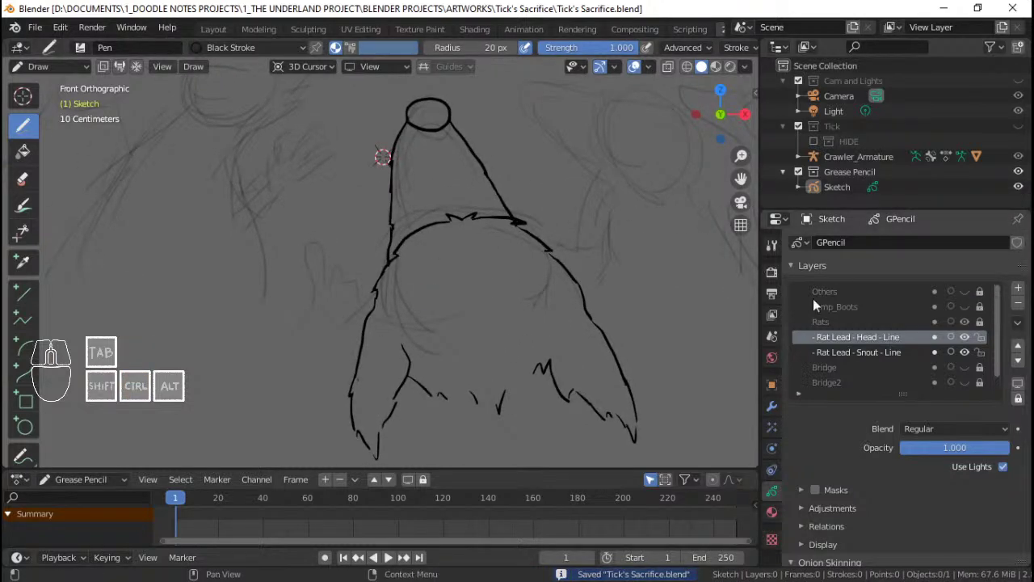
mouse_move(530, 236)
ctrl+middle_down()
mouse_move(526, 296)
mouse_move(526, 261)
mouse_move(518, 281)
ctrl+middle_up()
mouse_move(518, 281)
ctrl+middle_down()
mouse_move(513, 264)
mouse_move(524, 264)
ctrl+middle_up()
key(ctrl+s)
ctrl+middle_drag(525, 264, 531, 252)
ctrl+middle_drag(531, 252, 524, 240)
mouse_move(523, 240)
ctrl+middle_down()
mouse_move(522, 231)
mouse_move(526, 273)
mouse_move(515, 294)
mouse_move(495, 296)
ctrl+middle_up()
ctrl+middle_drag(495, 296, 509, 279)
mouse_move(509, 279)
shift+middle_down()
mouse_move(501, 275)
mouse_move(531, 273)
mouse_move(530, 259)
shift+middle_up()
ctrl+middle_drag(530, 260, 535, 275)
shift+middle_drag(535, 274, 517, 253)
mouse_move(516, 253)
ctrl+middle_down()
mouse_move(520, 244)
mouse_move(519, 262)
ctrl+middle_up()
mouse_move(520, 263)
ctrl+middle_down()
mouse_move(509, 276)
mouse_move(532, 255)
mouse_move(531, 296)
ctrl+middle_up()
key(ctrl+s)
key(ctrl+s)
shift+middle_drag(531, 296, 540, 275)
Step: Ink short lines flaring outward beside the head's lower left and right edges, undoing the unsatisfactory trial strokes
mouse_move(417, 289)
ctrl+middle_down()
mouse_move(389, 317)
mouse_move(436, 315)
ctrl+middle_up()
mouse_move(453, 294)
shift+middle_down()
mouse_move(414, 314)
mouse_move(401, 300)
mouse_move(422, 288)
mouse_move(413, 320)
shift+middle_up()
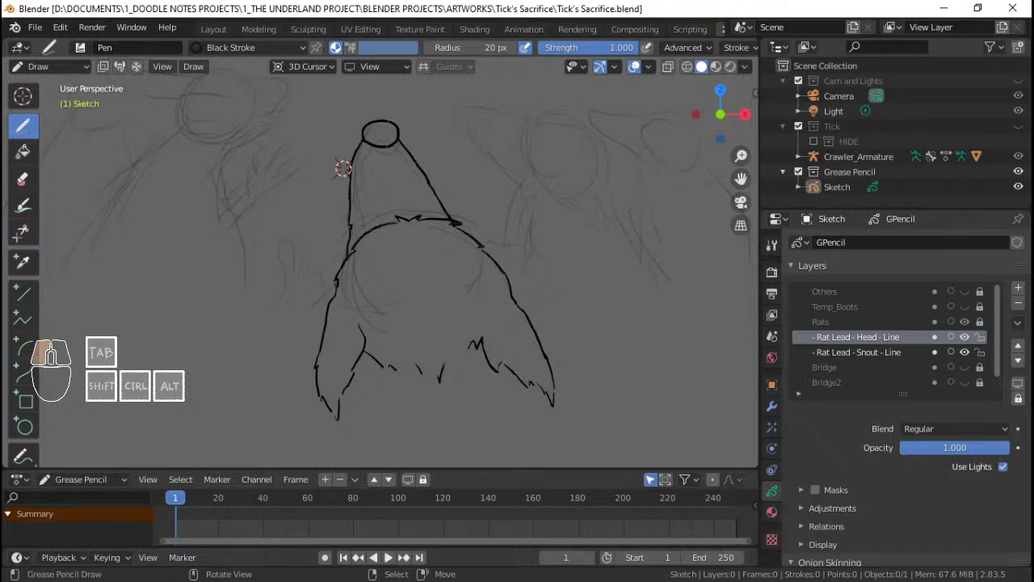
drag(325, 304, 314, 318)
key(ctrl+z)
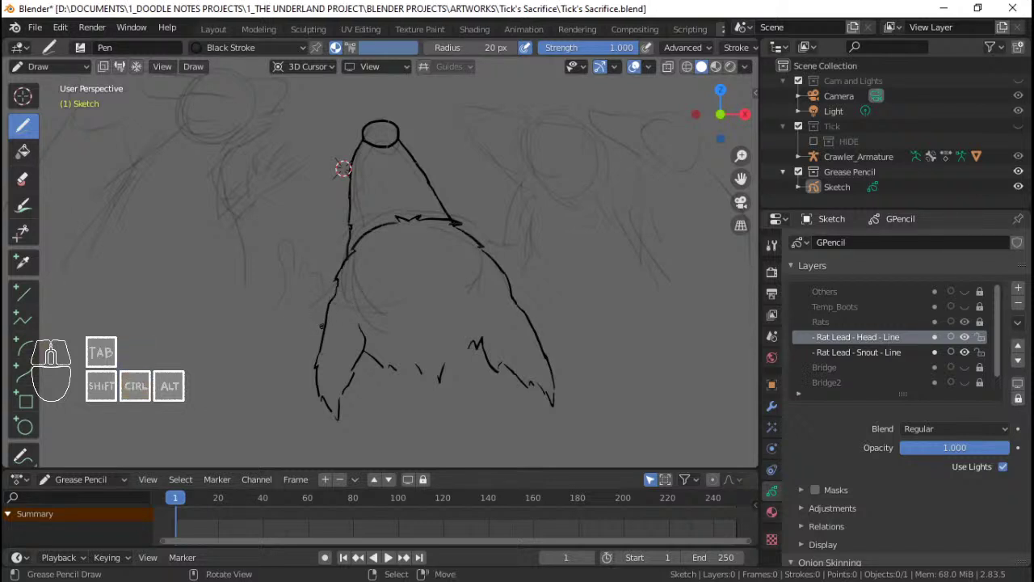
drag(306, 352, 279, 386)
key(ctrl+z)
drag(303, 369, 284, 409)
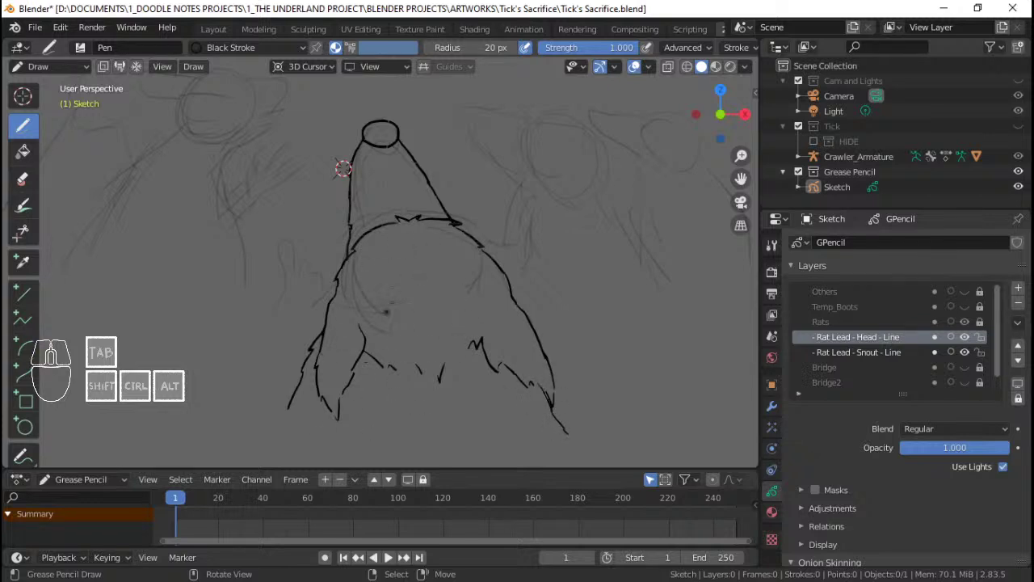
Step: Add a layer directly below the snout line layer and name it "- Rat Lead - Paws - Line"
click(1018, 288)
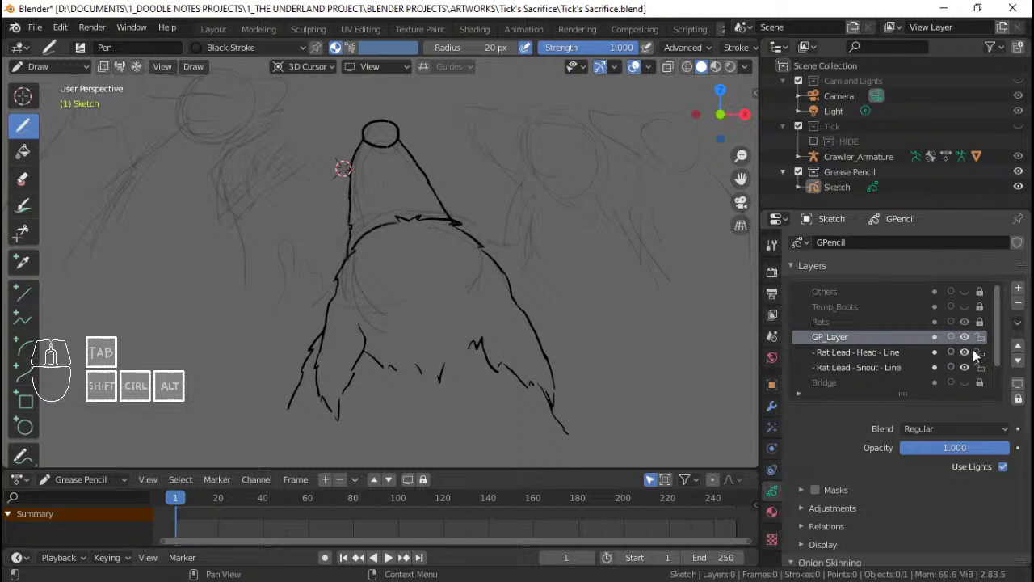
click(1019, 360)
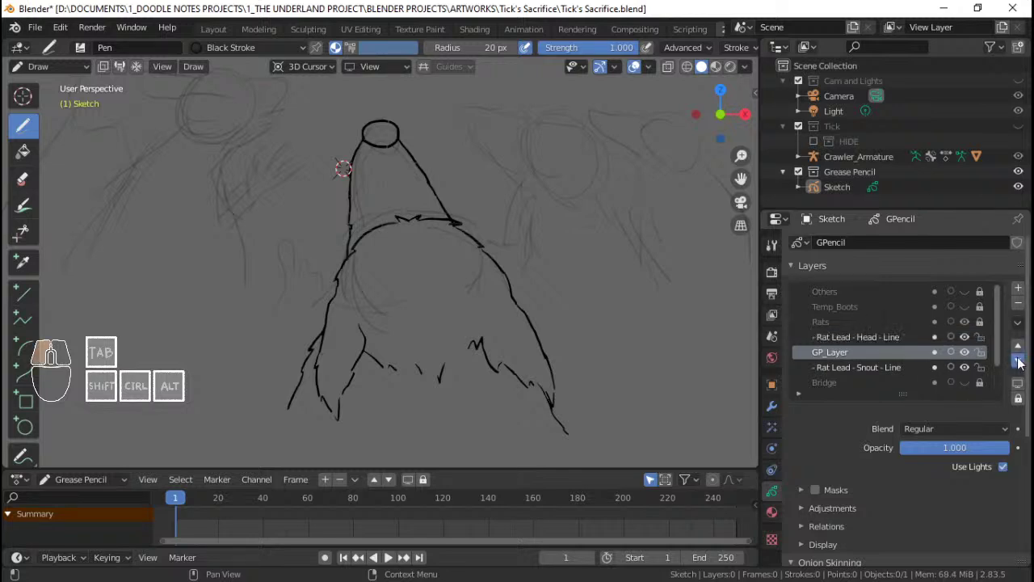
click(1019, 361)
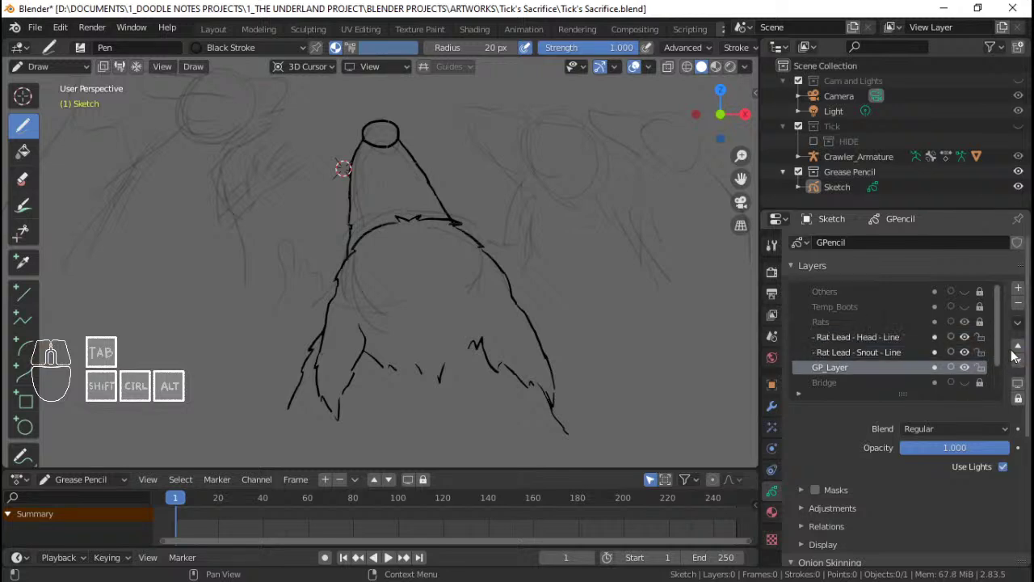
double_click(872, 367)
text(R)
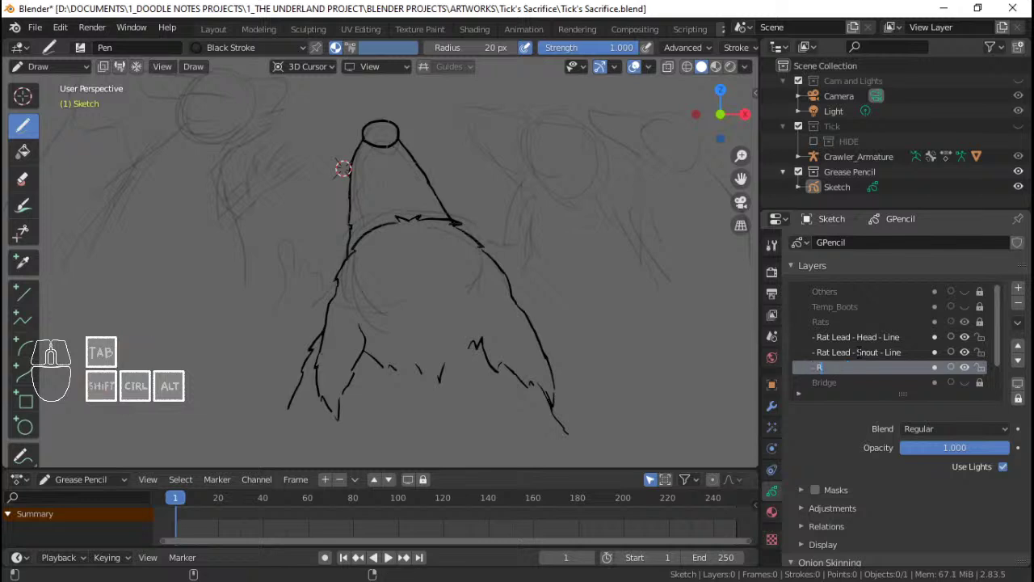
text(at Lead)
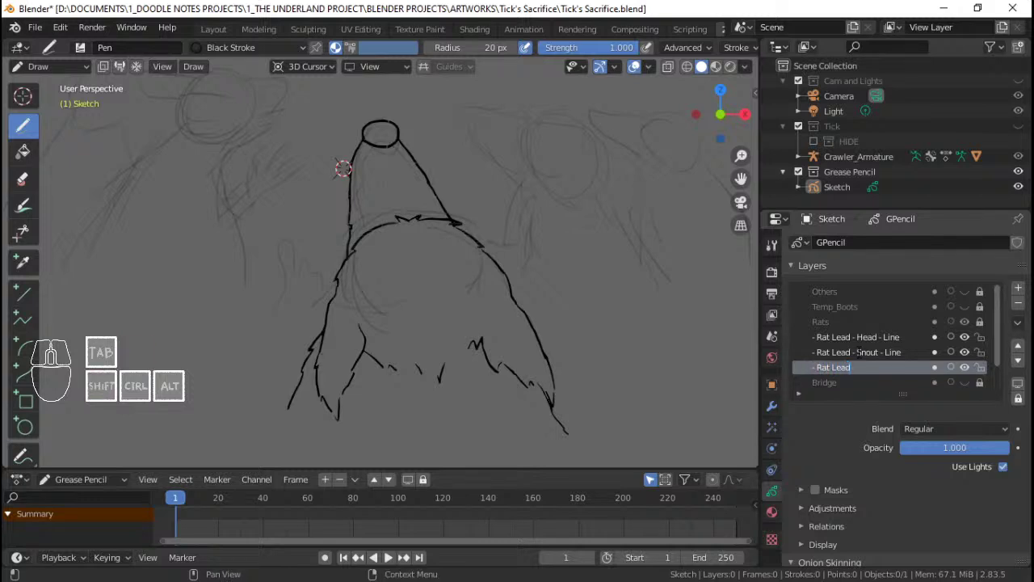
text( - Paws - Line)
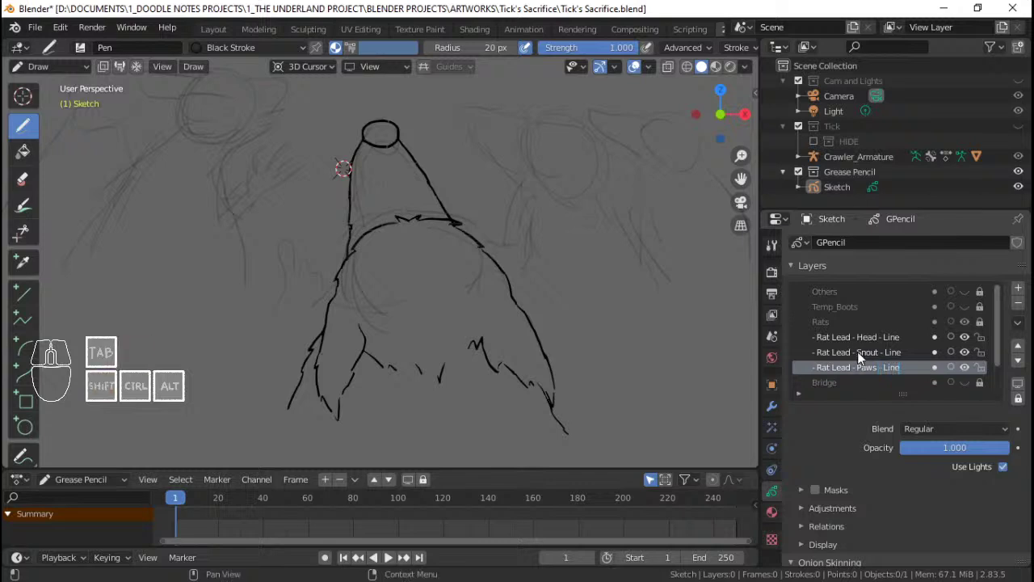
Step: Save the file and ink the left forearm's outer edge up to the pointed outer digit, undoing unsatisfactory strokes
key(Return)
key(ctrl+s)
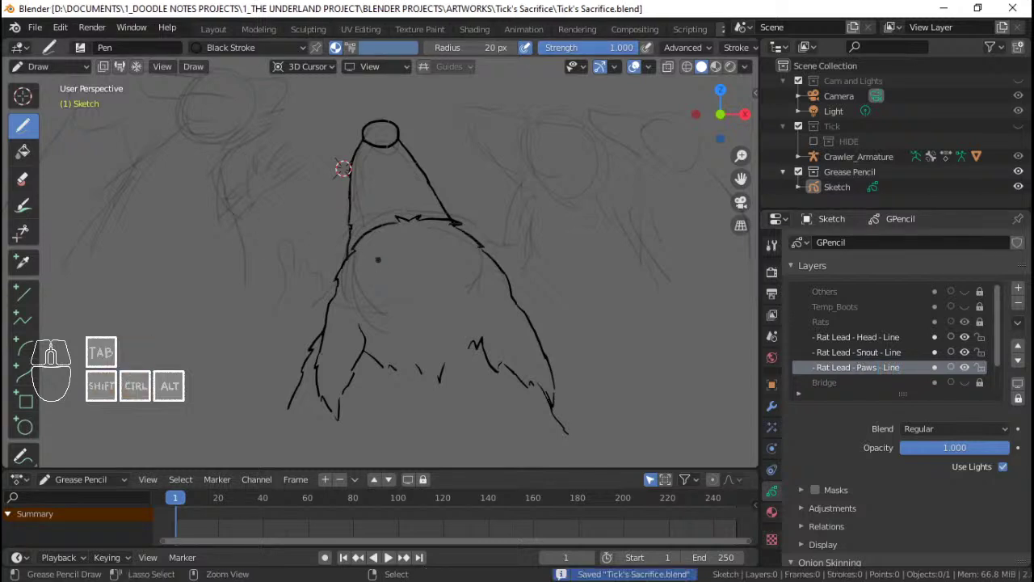
ctrl+middle_drag(376, 259, 404, 275)
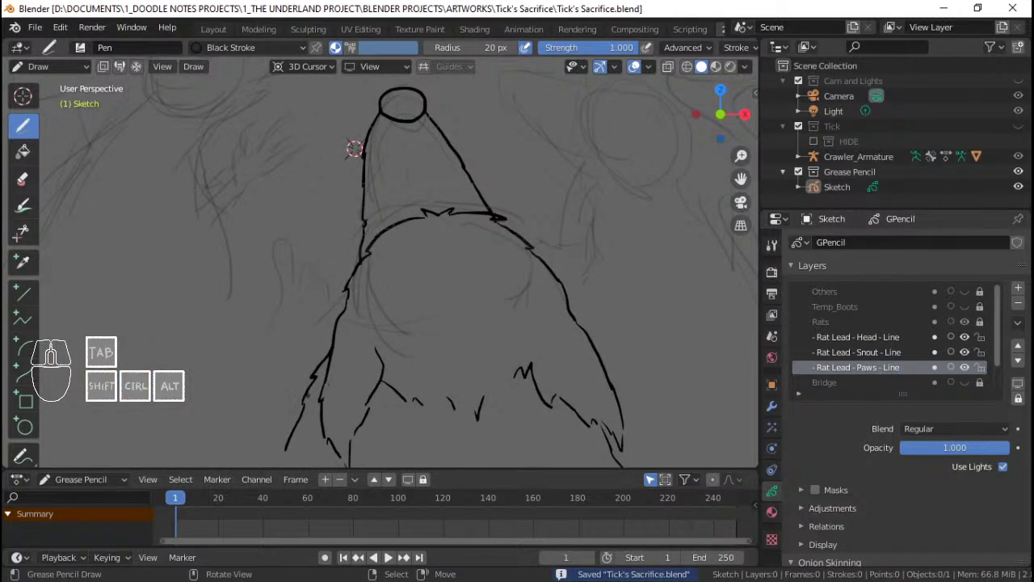
drag(273, 445, 281, 411)
key(ctrl+z)
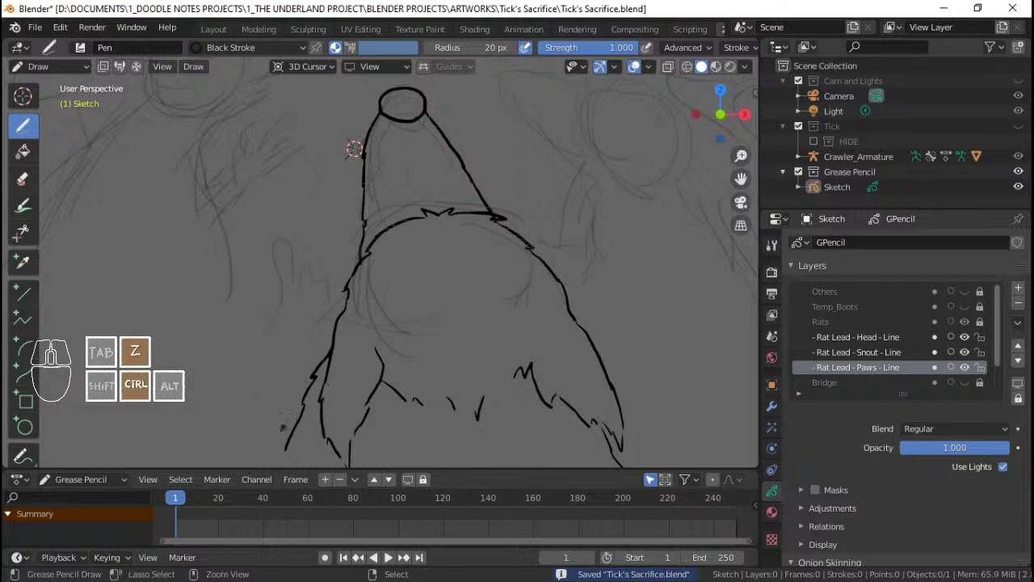
drag(272, 453, 283, 413)
drag(284, 407, 287, 377)
key(ctrl+z)
drag(287, 374, 255, 322)
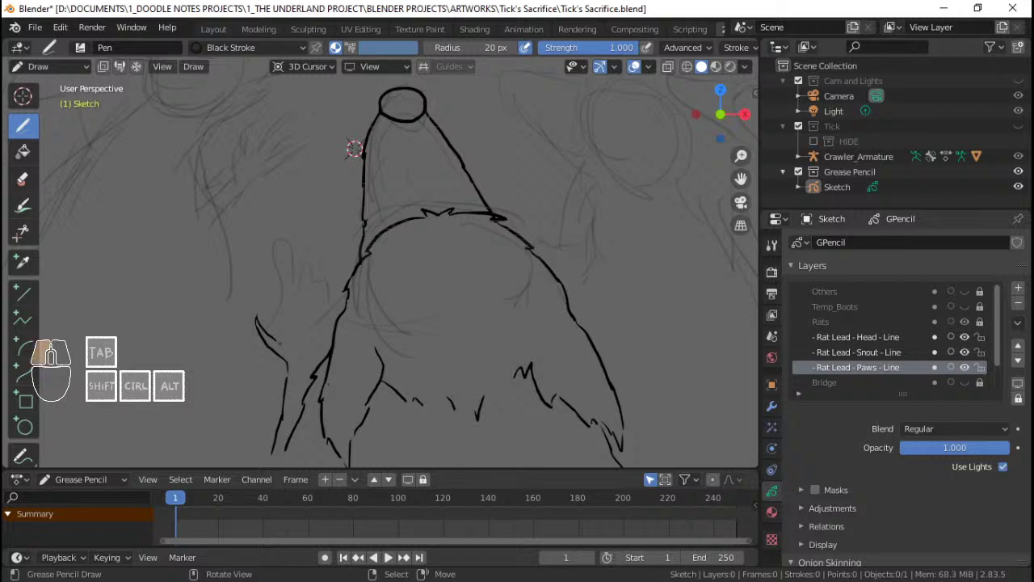
Step: Ink the left paw's three long clawed fingers, inner digit and wrist line over the sketch, undoing unsatisfactory trial strokes
drag(283, 232, 276, 271)
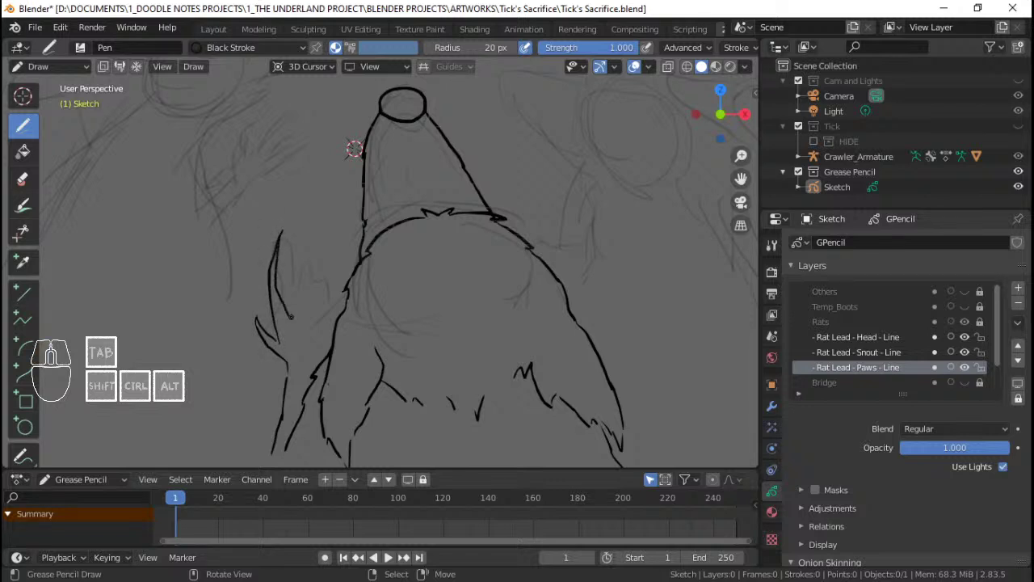
drag(293, 313, 296, 231)
key(ctrl+z)
drag(289, 301, 296, 234)
key(ctrl+z)
drag(301, 286, 302, 322)
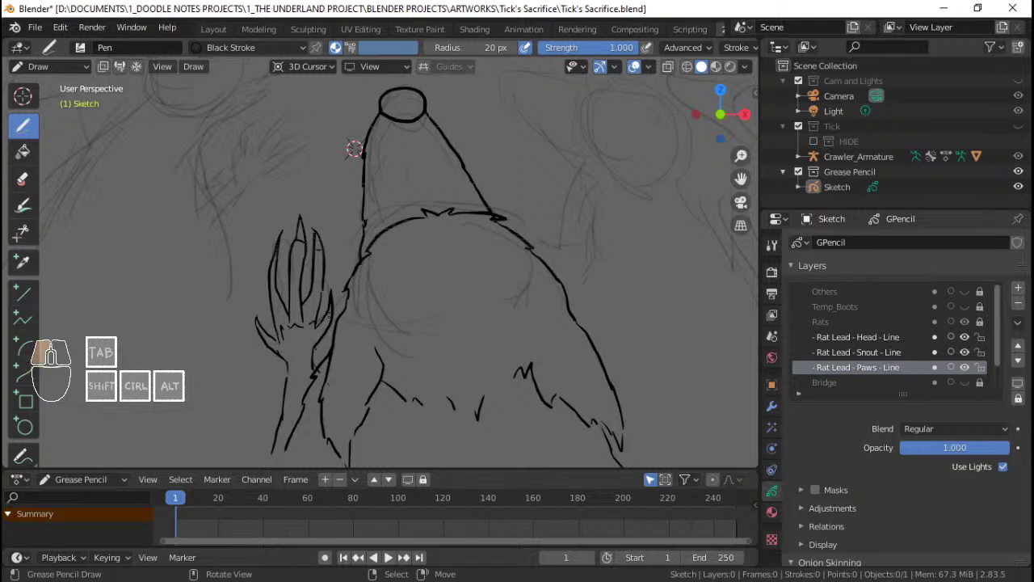
Step: Enter Edit Mode, lock the head and snout line layers and select all strokes of the inked paw
ctrl+middle_drag(275, 326, 275, 375)
mouse_move(485, 323)
shift+middle_down()
mouse_move(420, 340)
mouse_move(475, 311)
shift+middle_up()
shift+middle_drag(475, 311, 474, 298)
mouse_move(273, 158)
ctrl+middle_down()
mouse_move(285, 146)
mouse_move(280, 93)
mouse_move(323, 157)
mouse_move(302, 131)
mouse_move(370, 139)
ctrl+middle_up()
key(Tab)
key(c)
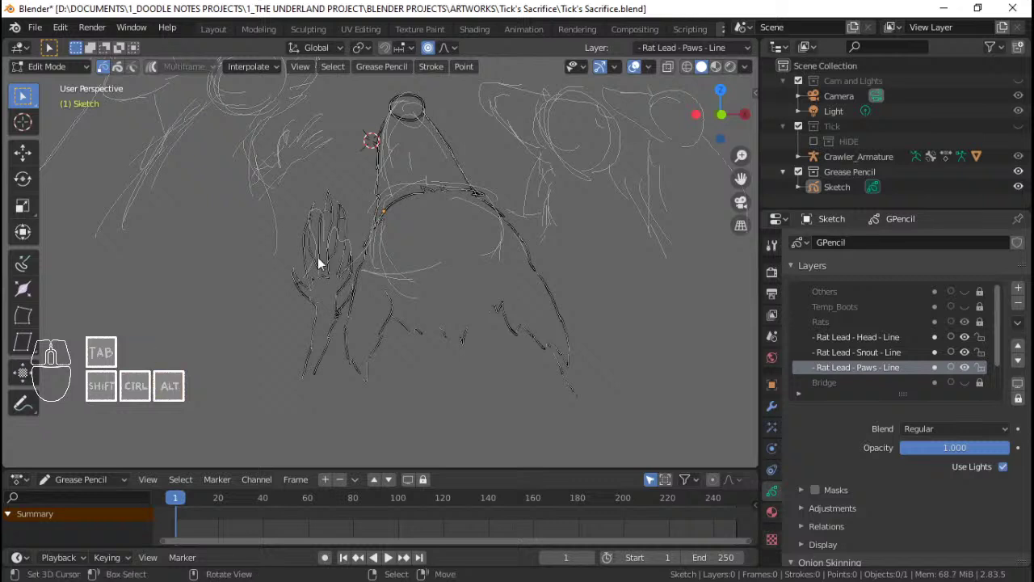
right_click(313, 245)
click(979, 337)
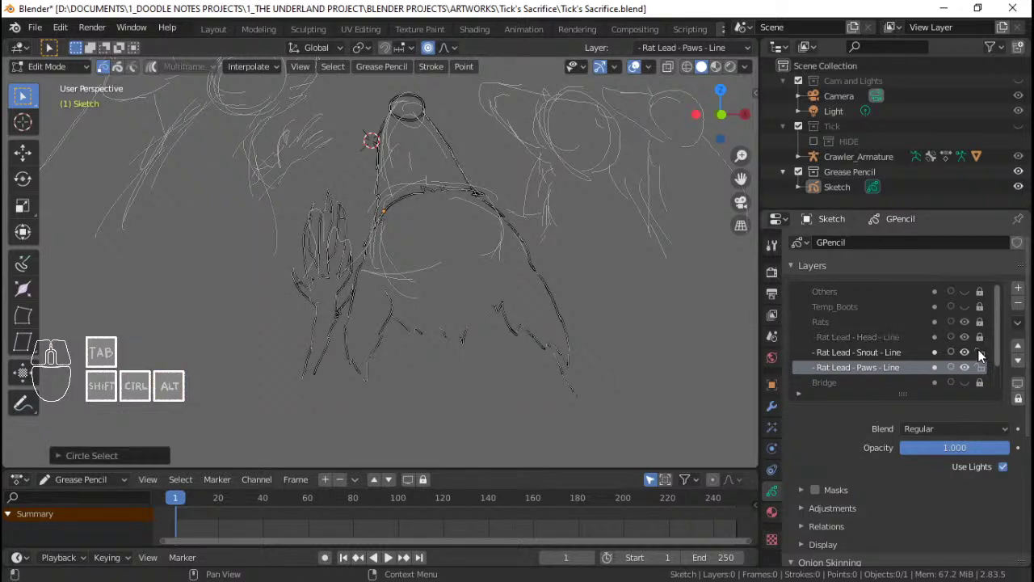
click(979, 351)
key(a)
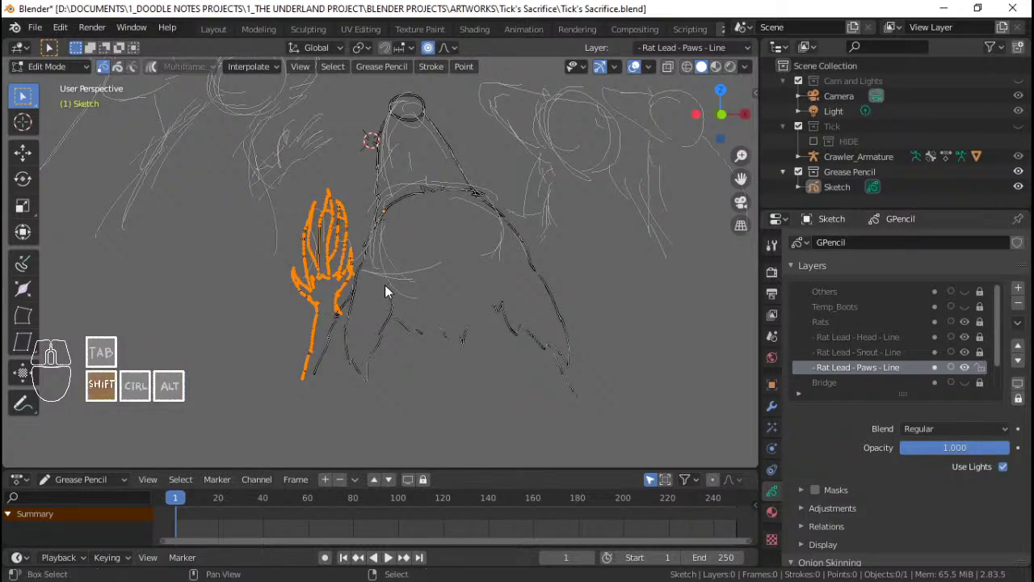
Step: Duplicate the selected paw strokes and move the copy along X to the right side of the head
key(g)
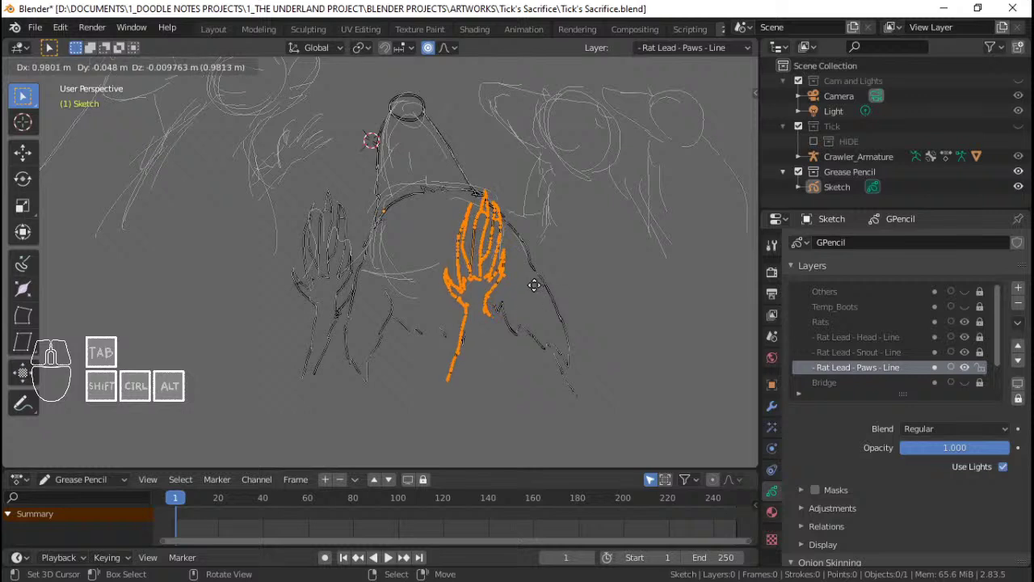
key(x)
click(547, 301)
Step: Try to mirror the duplicated paw by scaling it -1 along X with proportional editing on
text(sx)
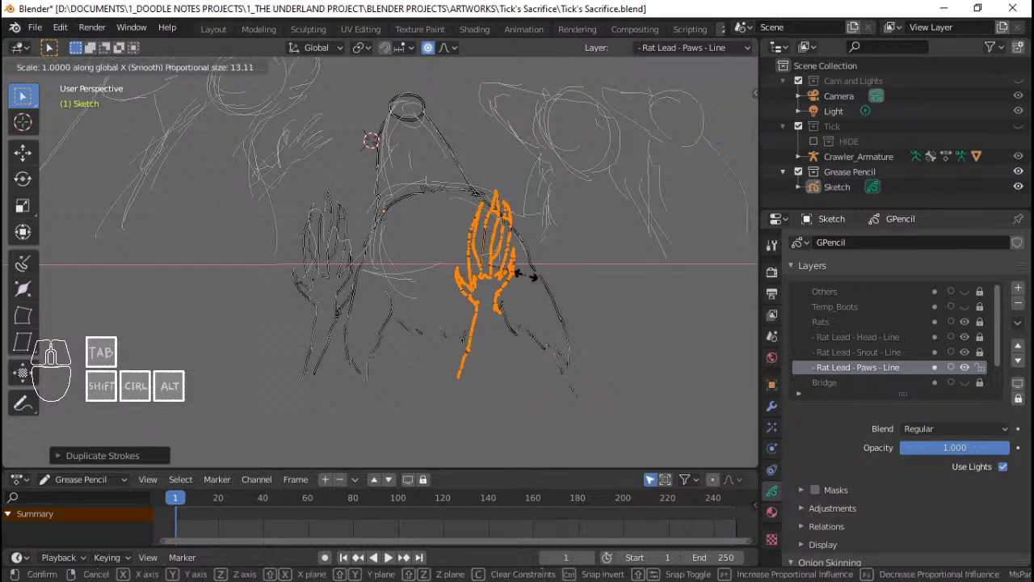
text(-1)
key(Return)
key(ctrl+z)
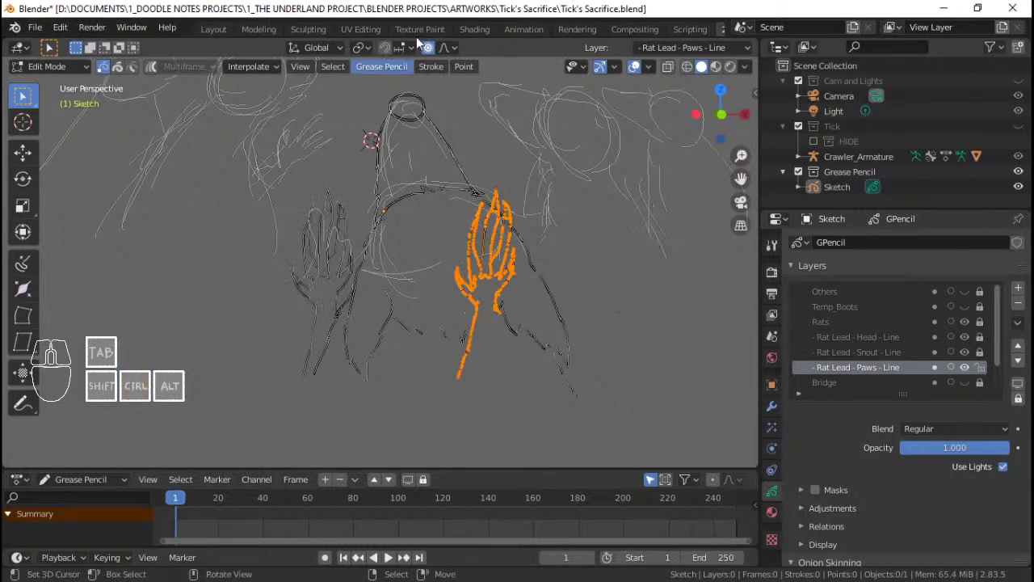
Step: Mirror the duplicated paw by scaling it -1 along X with proportional editing turned off
text(s)
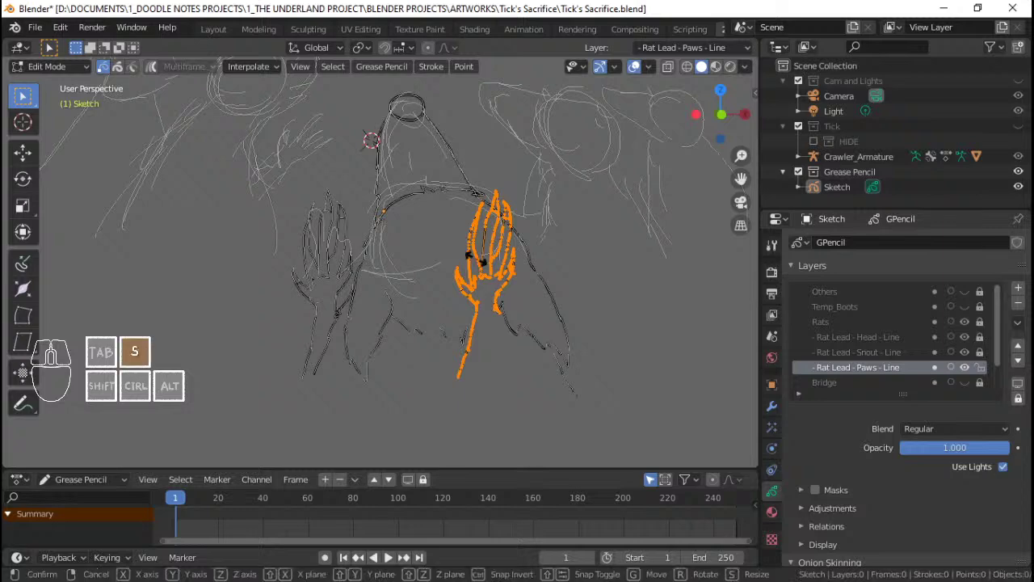
text(x-1)
key(Return)
Step: Move and rotate the mirrored paw so its forearm follows the head's lower right edge, and save the file in Draw mode
key(g)
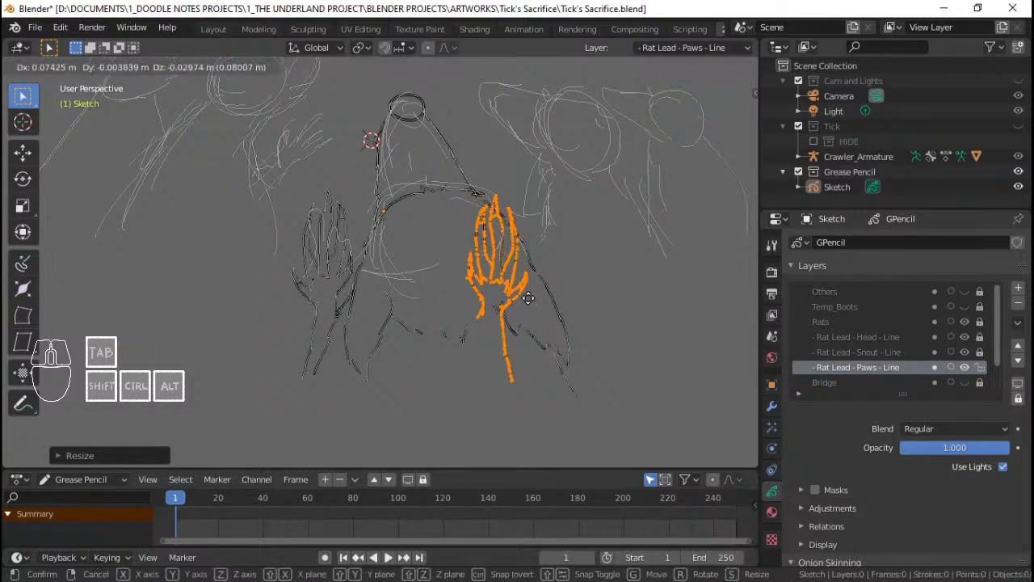
click(540, 311)
key(r)
click(633, 318)
key(g)
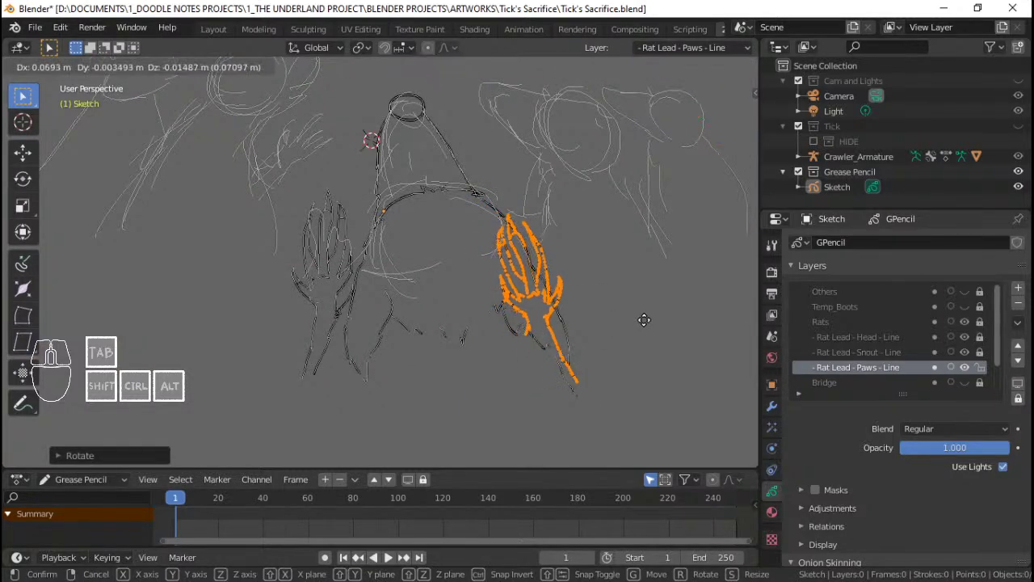
click(644, 324)
key(r)
click(651, 330)
key(Tab)
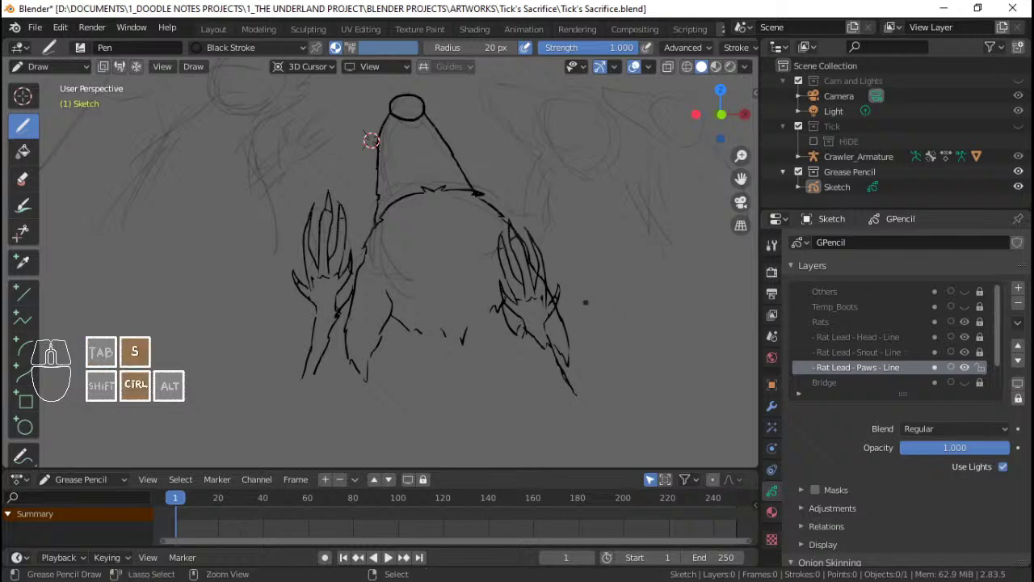
key(ctrl+s)
Step: Switch the sketch to Object Mode, save the file and check both paws in the front view
ctrl+middle_drag(371, 140, 366, 109)
key(ctrl+Tab)
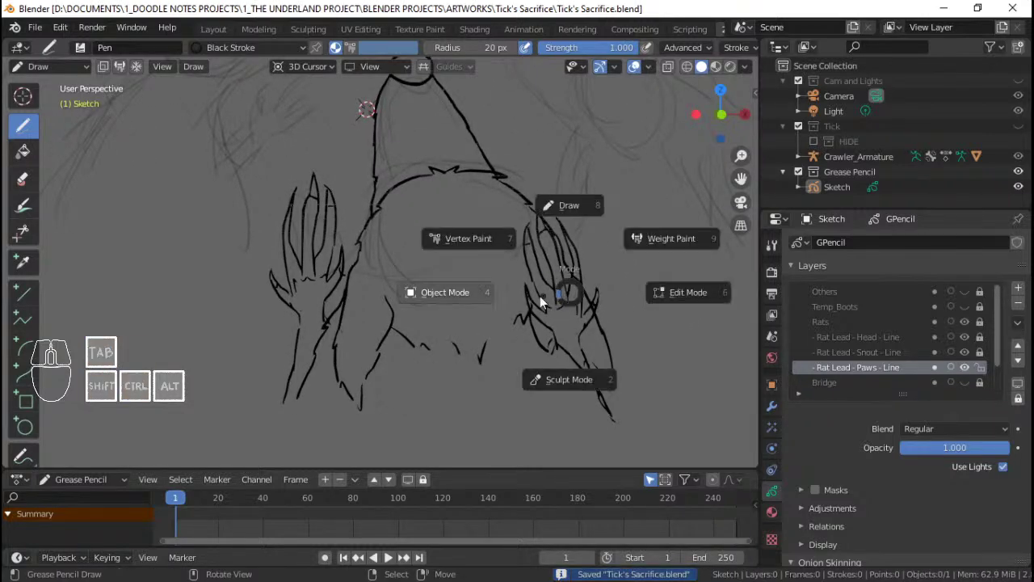
click(535, 292)
key(ctrl+s)
mouse_move(549, 274)
ctrl+middle_down()
mouse_move(543, 312)
mouse_move(540, 269)
mouse_move(531, 326)
mouse_move(541, 272)
mouse_move(542, 283)
mouse_move(455, 274)
mouse_move(522, 287)
mouse_move(616, 277)
ctrl+middle_up()
key(KP_1)
key(KP_1)
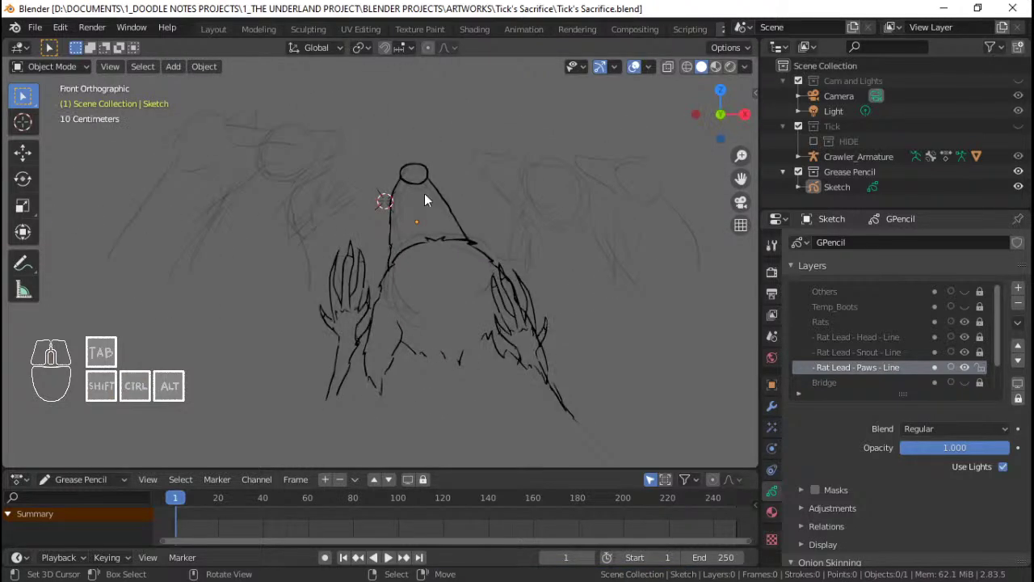
mouse_move(424, 193)
ctrl+middle_down()
mouse_move(422, 284)
mouse_move(430, 226)
mouse_move(417, 221)
ctrl+middle_up()
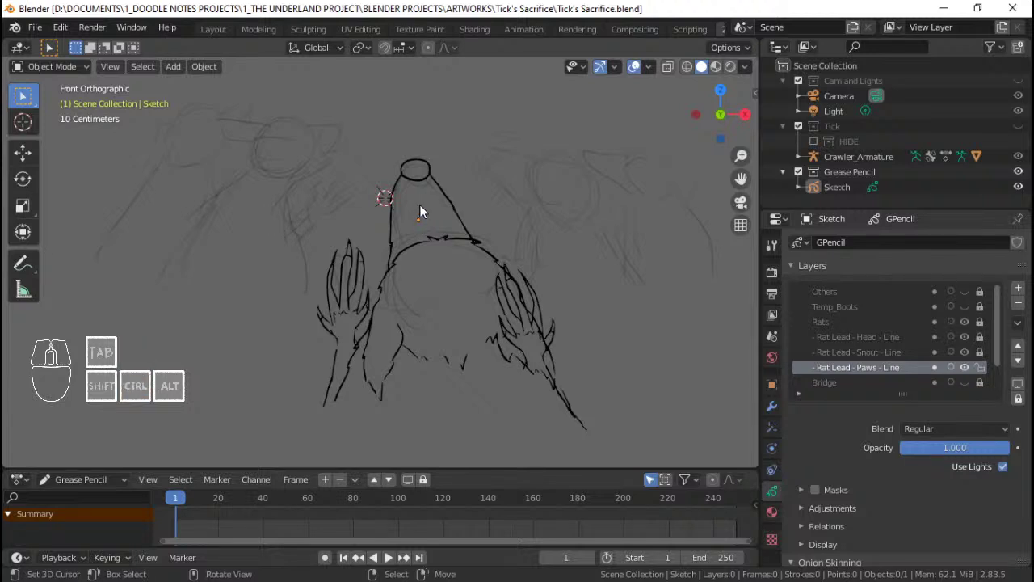
Step: Unlock the snout and head line layers, try resizing all the lead rat's strokes, inspect their depth and deselect everything
key(Tab)
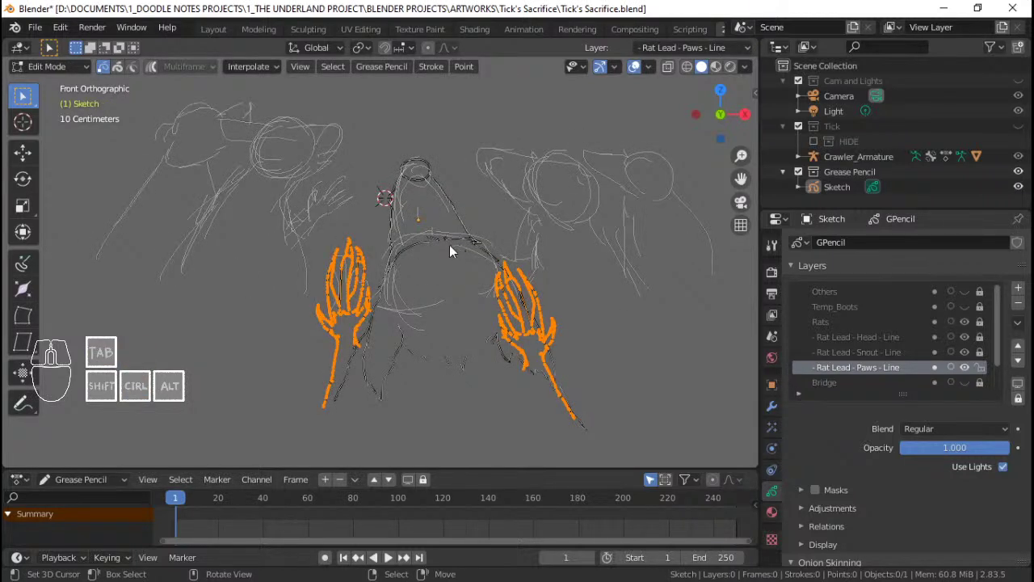
click(984, 367)
click(985, 368)
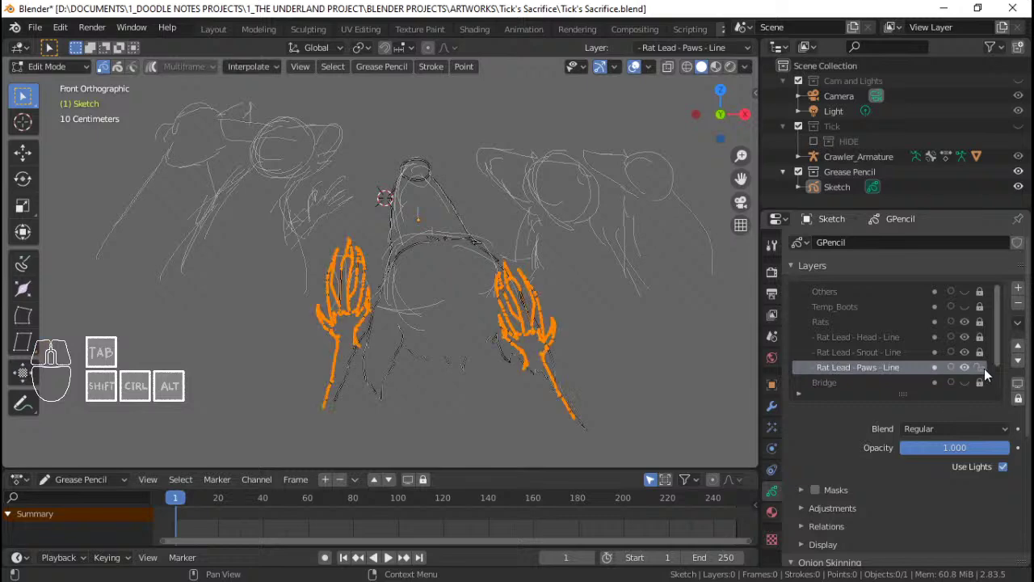
click(979, 352)
click(978, 336)
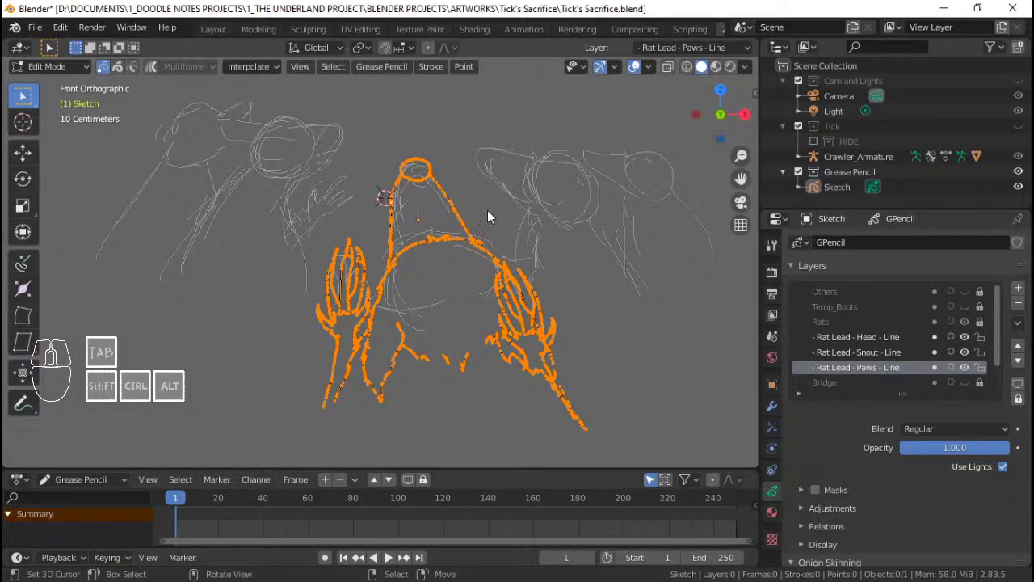
key(s)
key(Return)
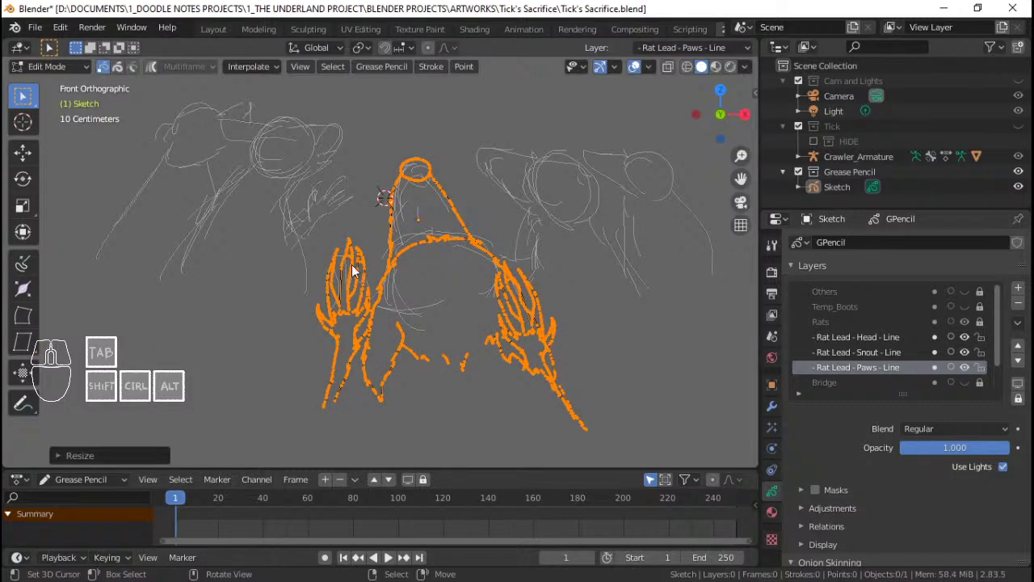
mouse_move(352, 264)
middle_down()
mouse_move(548, 282)
mouse_move(524, 268)
middle_up()
key(KP_1)
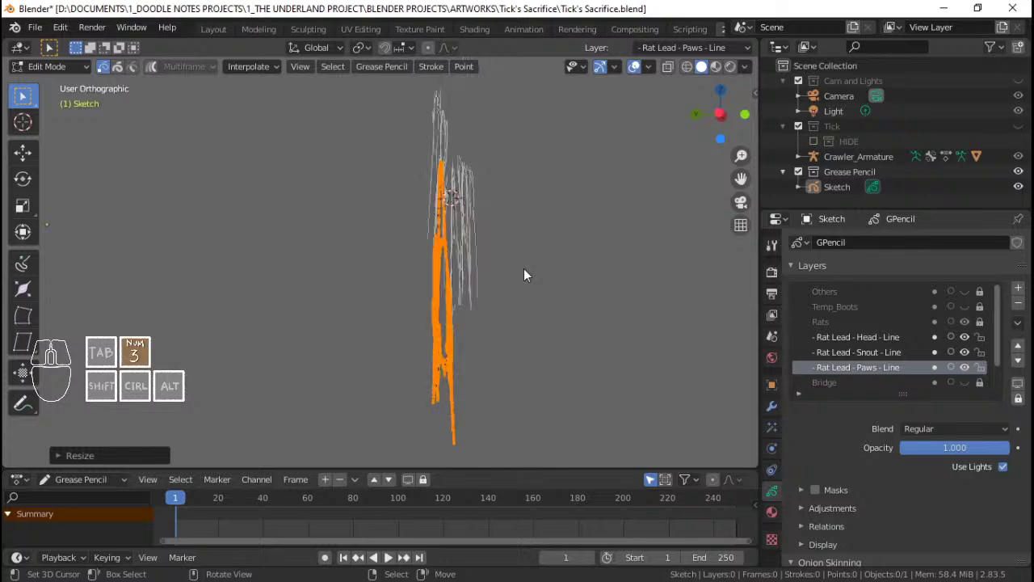
key(KP_3)
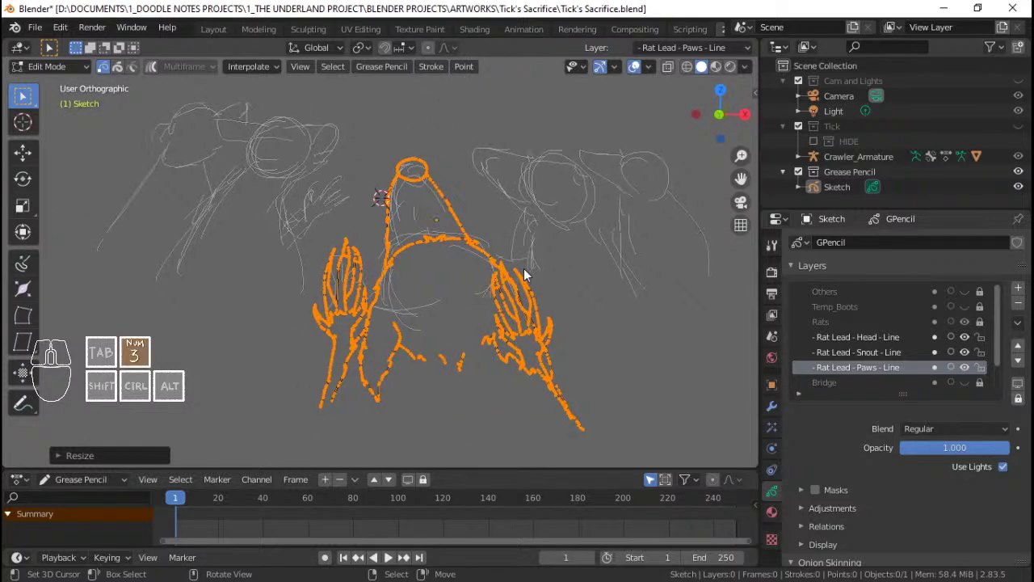
shift+middle_drag(334, 252, 424, 258)
key(alt+a)
middle_drag(343, 304, 460, 259)
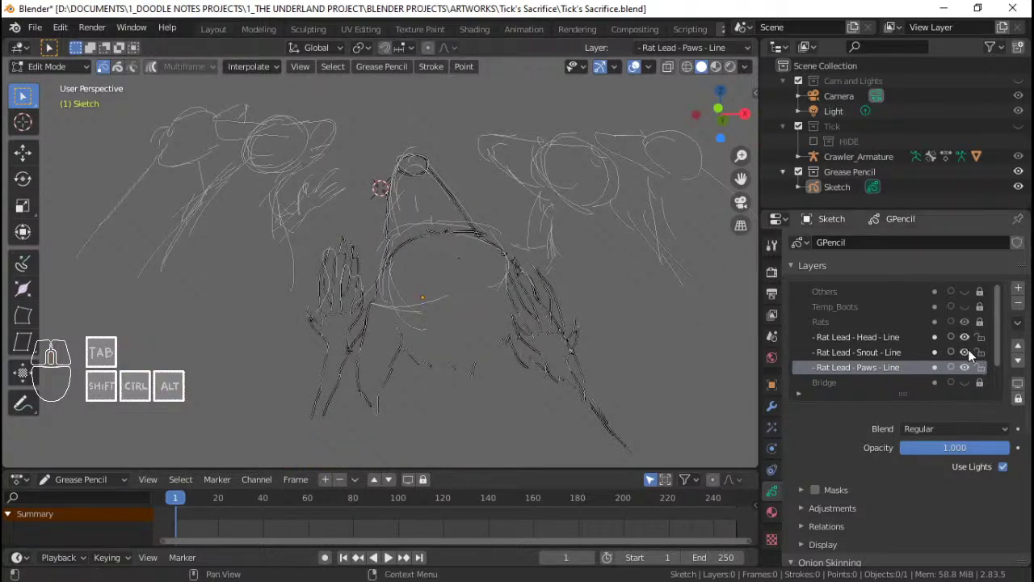
Step: Lock the snout and head line layers, move all paw strokes along the Y axis away from the head and return to Object Mode
drag(981, 351, 981, 341)
click(980, 371)
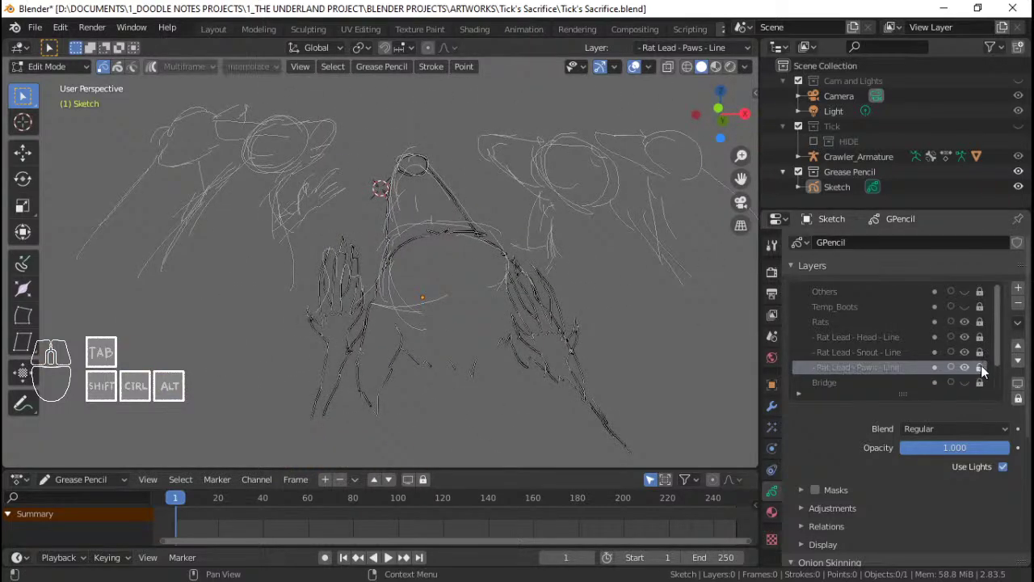
click(981, 366)
key(a)
mouse_move(351, 305)
middle_down()
mouse_move(483, 305)
mouse_move(529, 335)
middle_up()
key(g)
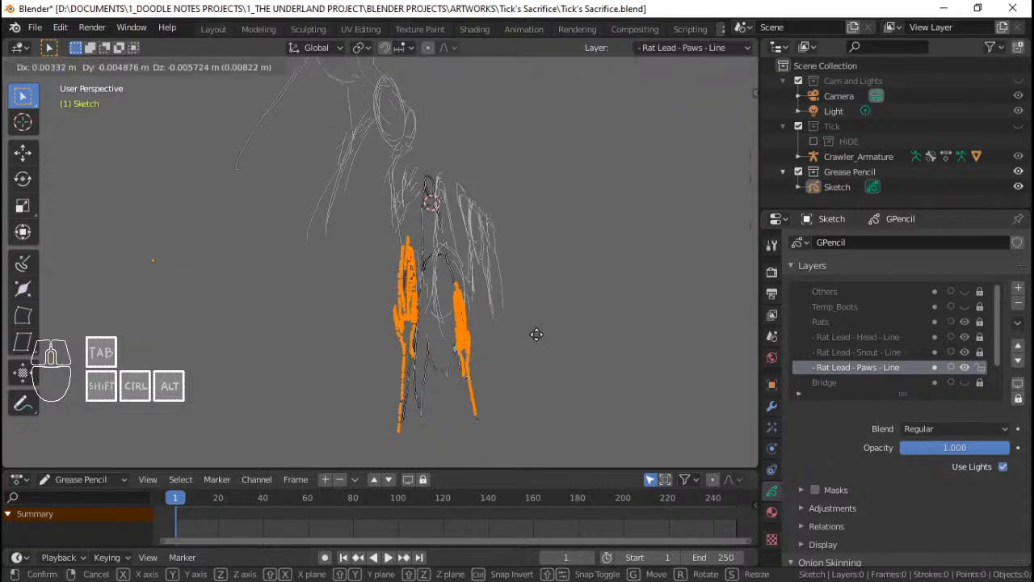
key(y)
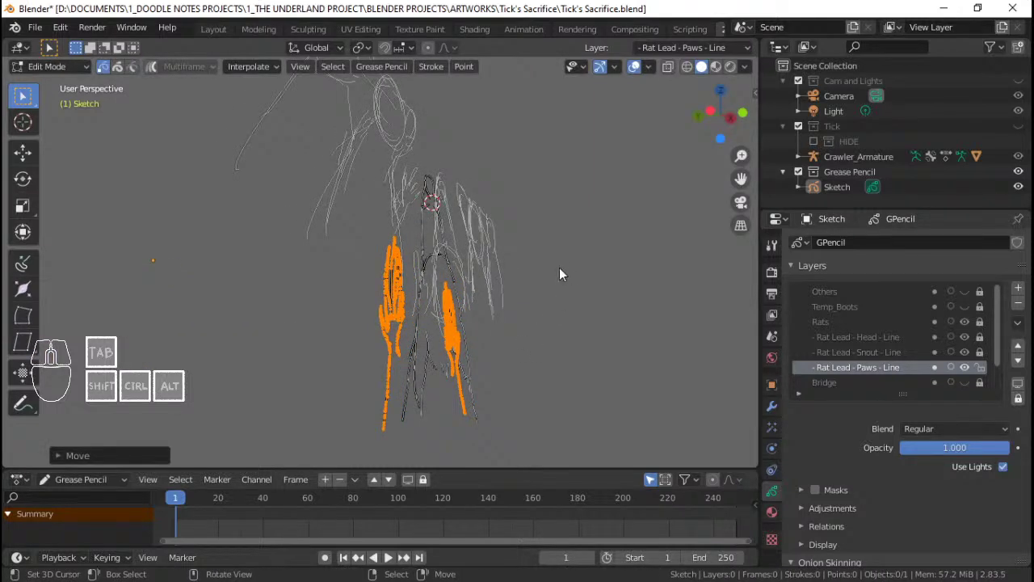
key(Tab)
mouse_move(559, 274)
middle_down()
mouse_move(526, 291)
mouse_move(438, 296)
mouse_move(468, 301)
middle_up()
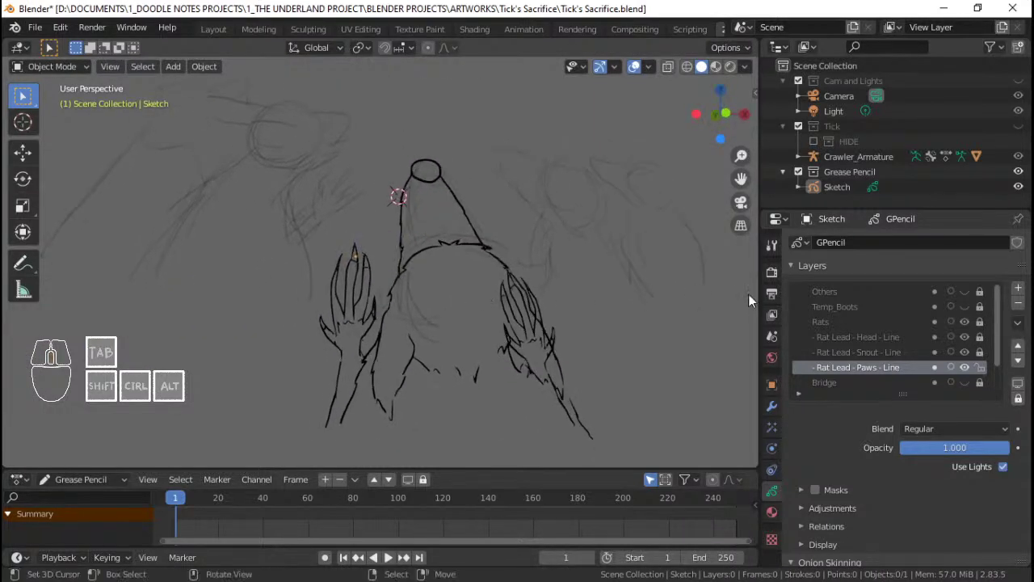
Step: Unlock the snout line layer, make it the active layer and lock the paws line layer
click(978, 351)
click(887, 352)
click(980, 367)
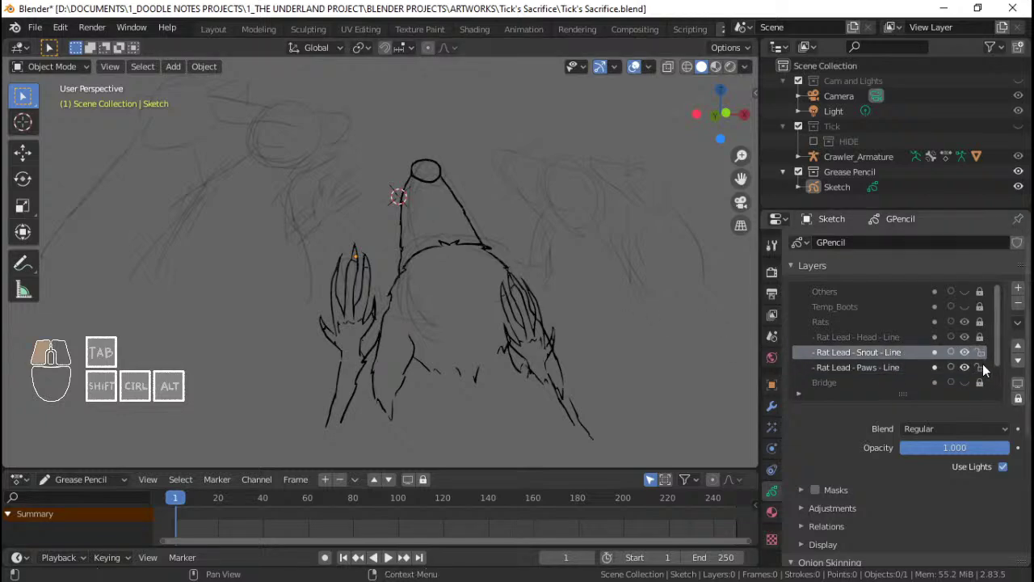
Step: Move the snout strokes along the Y axis in Edit Mode, return to Object Mode and save the file
click(467, 263)
mouse_move(466, 266)
middle_down()
mouse_move(552, 277)
mouse_move(526, 260)
mouse_move(542, 291)
mouse_move(495, 270)
mouse_move(504, 255)
middle_up()
key(Tab)
key(g)
key(y)
click(538, 290)
key(Tab)
key(ctrl+s)
Step: Examine the lead rat's layered depth through the camera and from several angles, deselecting the sketch and saving the file
key(KP_0)
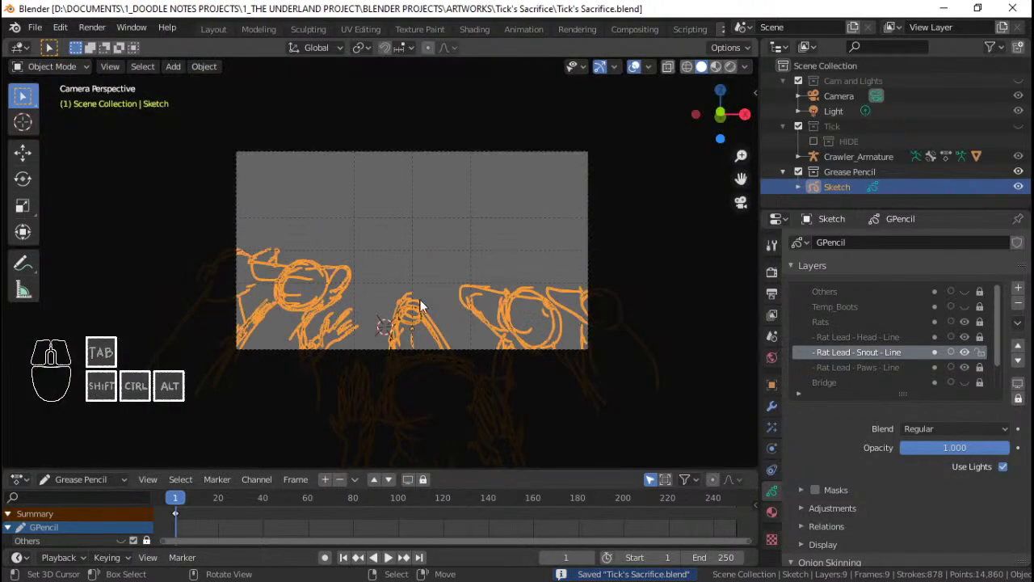
mouse_move(410, 319)
middle_down()
mouse_move(416, 236)
mouse_move(417, 282)
mouse_move(431, 252)
mouse_move(410, 265)
mouse_move(398, 253)
mouse_move(416, 253)
mouse_move(395, 256)
mouse_move(444, 234)
middle_up()
scroll(396, 256, up, 4)
key(alt+a)
scroll(437, 262, down, 3)
scroll(446, 236, up, 1)
key(ctrl+s)
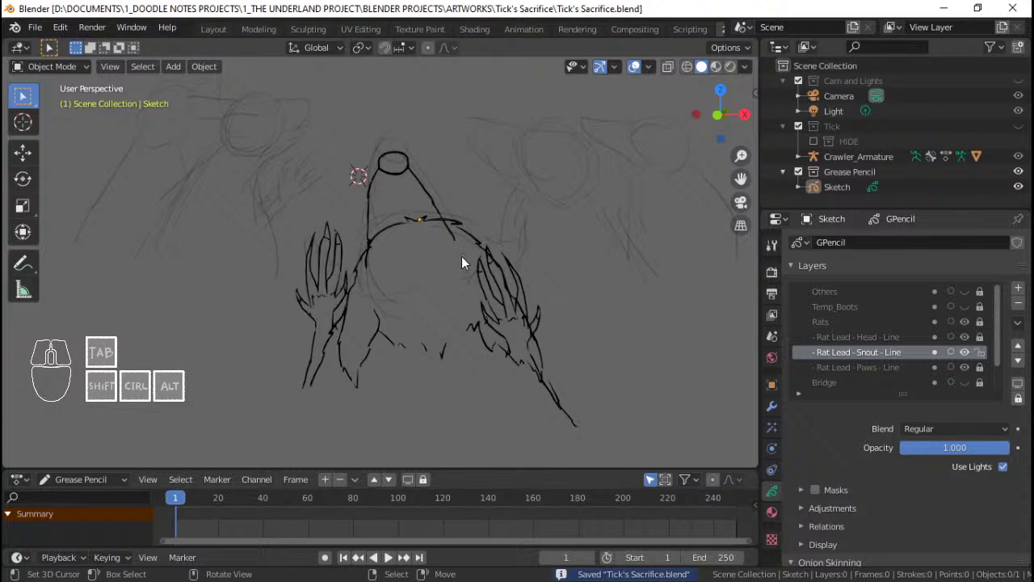
scroll(461, 258, down, 1)
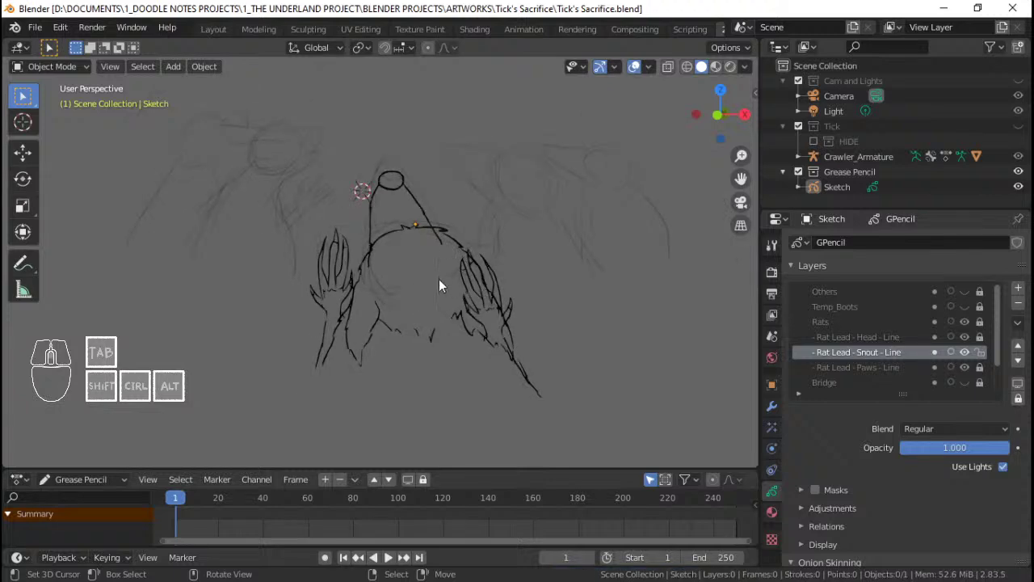
mouse_move(439, 284)
middle_down()
mouse_move(545, 277)
mouse_move(502, 303)
mouse_move(494, 275)
middle_up()
middle_drag(494, 275, 488, 305)
mouse_move(488, 305)
middle_down()
mouse_move(476, 326)
mouse_move(445, 336)
mouse_move(482, 330)
mouse_move(482, 299)
middle_up()
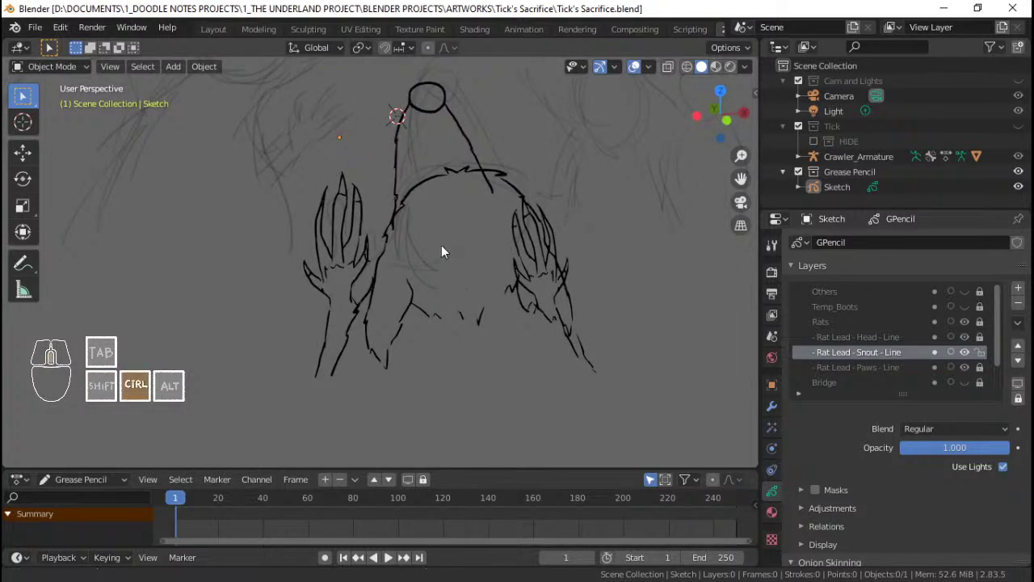
Step: Examine the lead rat's layered lines from several angles and from the front view, saving the file
mouse_move(441, 250)
ctrl+middle_down()
mouse_move(453, 268)
mouse_move(450, 249)
mouse_move(529, 261)
ctrl+middle_up()
key(ctrl+s)
middle_drag(516, 304, 442, 291)
mouse_move(442, 291)
shift+middle_down()
mouse_move(446, 263)
mouse_move(474, 247)
mouse_move(397, 258)
mouse_move(496, 261)
mouse_move(495, 270)
shift+middle_up()
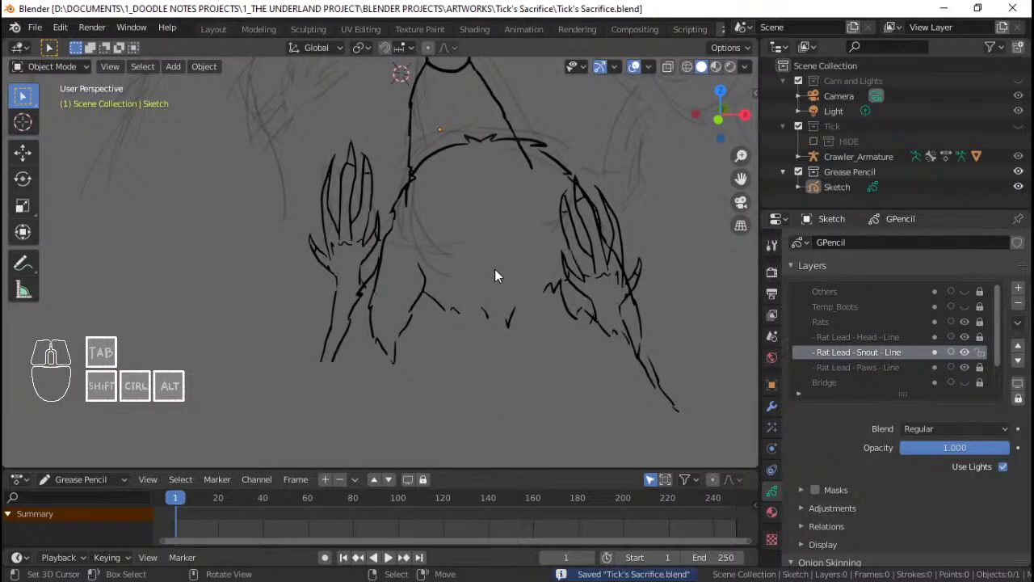
mouse_move(407, 250)
middle_down()
mouse_move(512, 261)
mouse_move(437, 188)
mouse_move(380, 273)
mouse_move(441, 256)
mouse_move(482, 279)
mouse_move(494, 245)
mouse_move(483, 266)
mouse_move(508, 287)
mouse_move(530, 267)
middle_up()
mouse_move(517, 268)
middle_down()
mouse_move(388, 196)
mouse_move(496, 288)
mouse_move(503, 262)
mouse_move(499, 271)
middle_up()
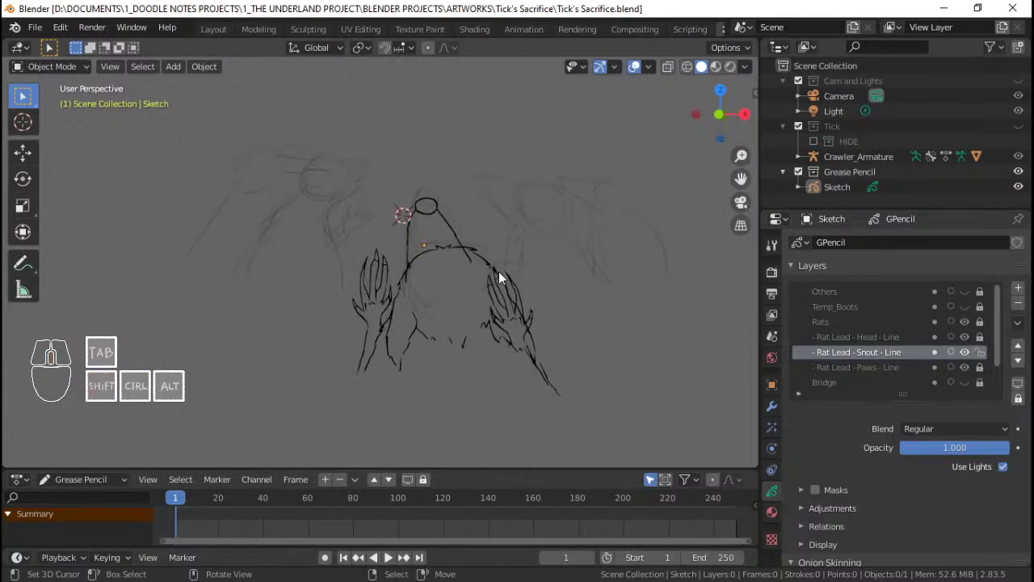
key(KP_1)
scroll(509, 323, down, 7)
scroll(496, 256, up, 2)
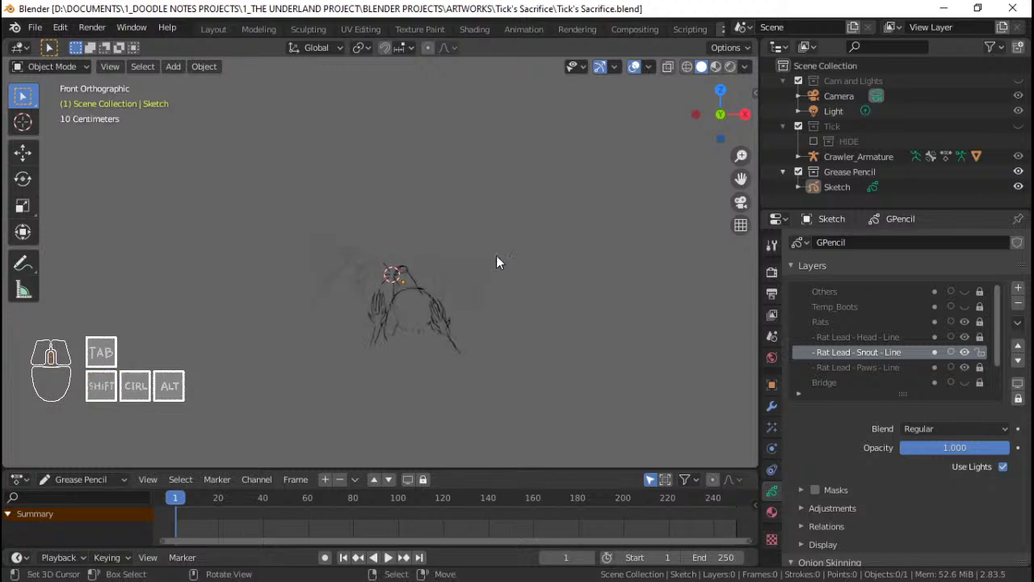
Step: Show all sketch layers plus the Tick and Cam and Lights collections, and review the full composition through the camera
key(KP_0)
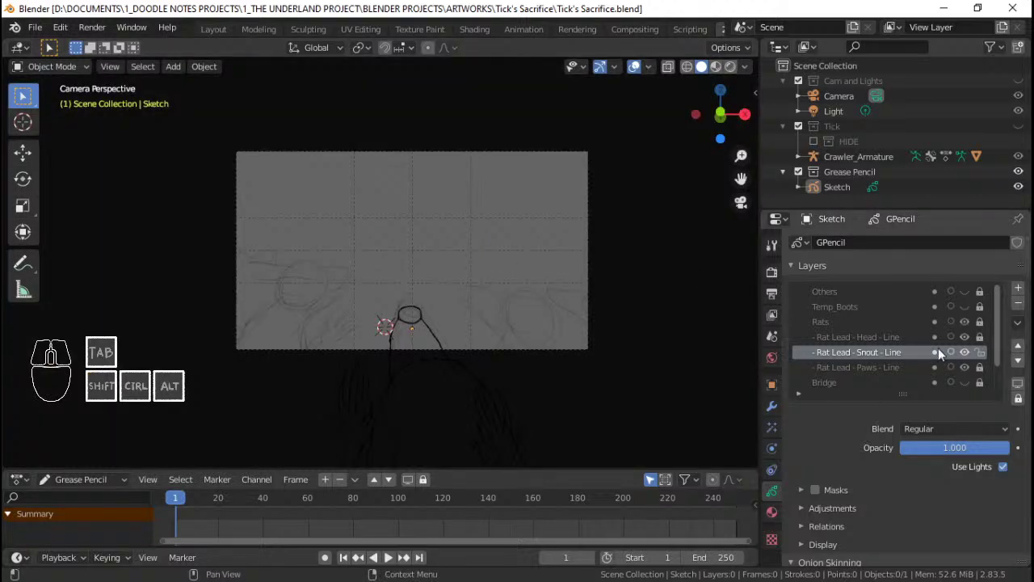
drag(965, 292, 963, 307)
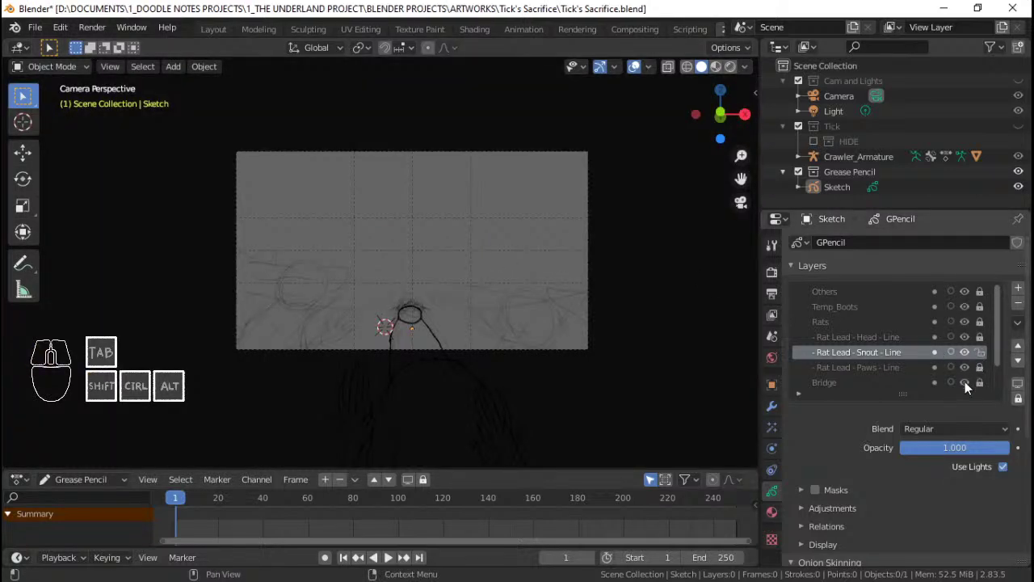
scroll(965, 381, down, 2)
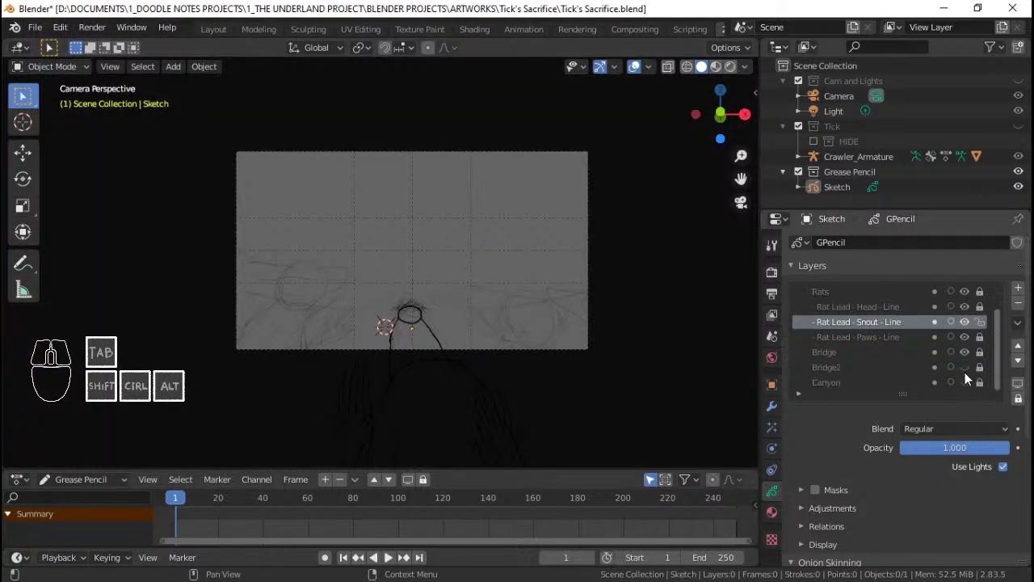
click(1018, 126)
click(1018, 81)
scroll(530, 254, up, 4)
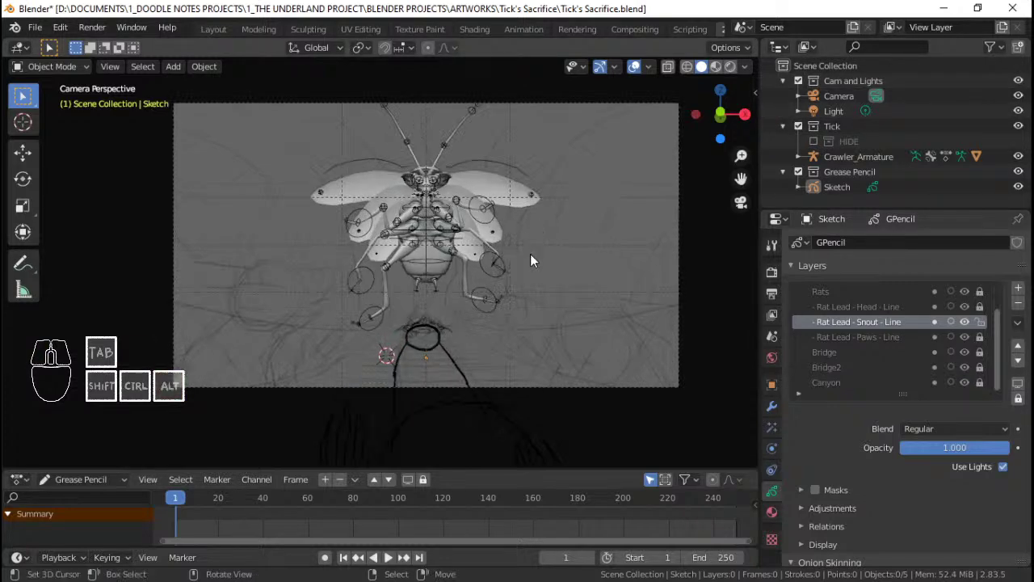
scroll(710, 255, down, 2)
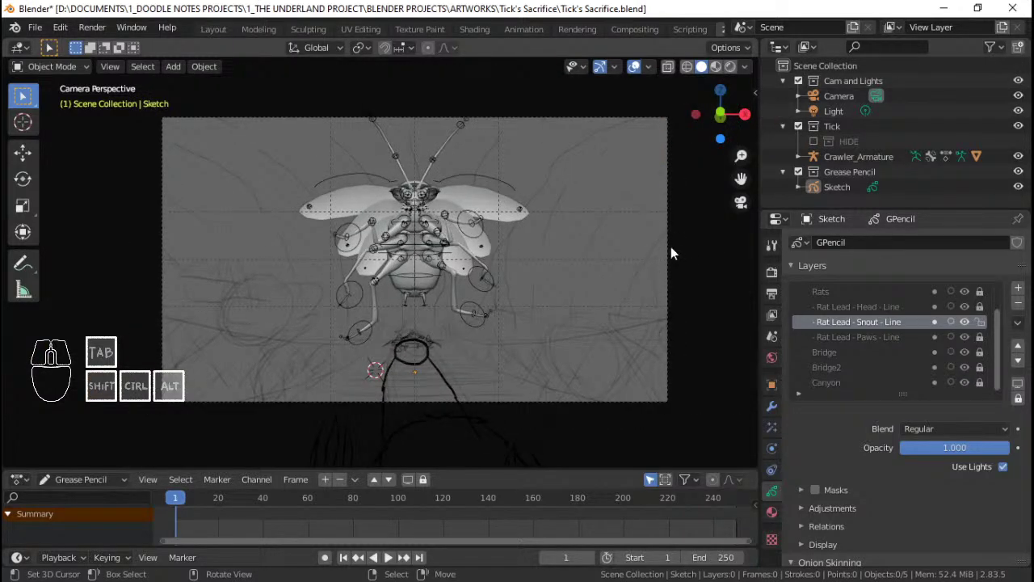
click(670, 247)
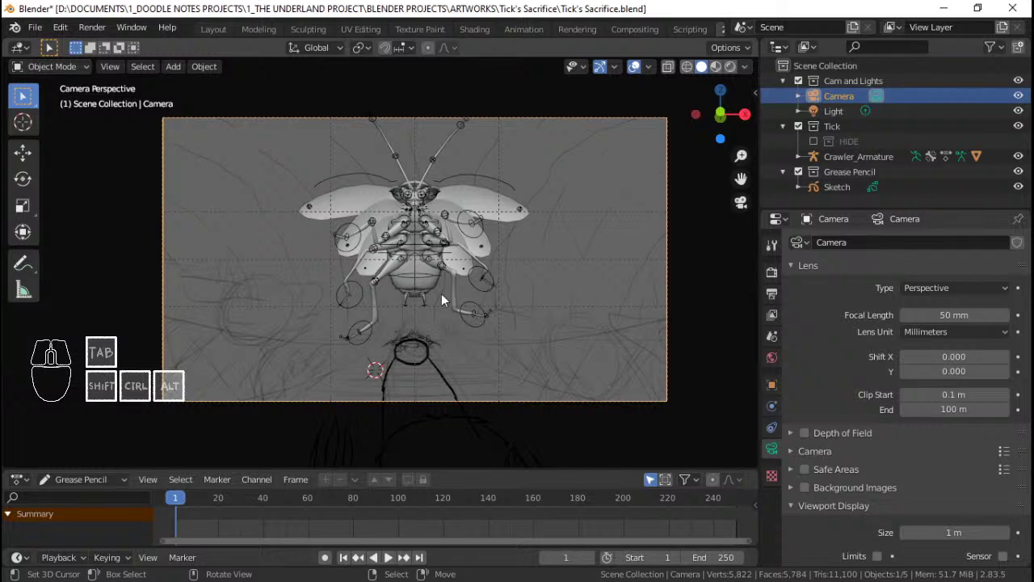
scroll(441, 294, down, 2)
shift+middle_drag(450, 314, 461, 280)
scroll(491, 277, up, 1)
shift+middle_drag(486, 223, 476, 274)
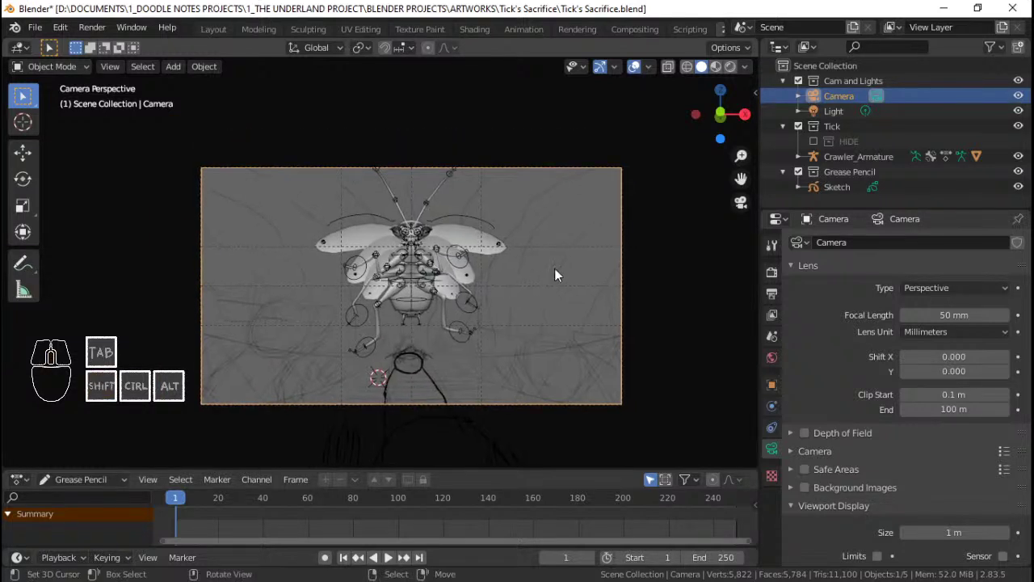
Step: Hide the Cam and Lights and Tick collections plus the Others, Temp_Boots, Bridge, Bridge2 and Canyon layers, deselect the sketch and save
click(1018, 81)
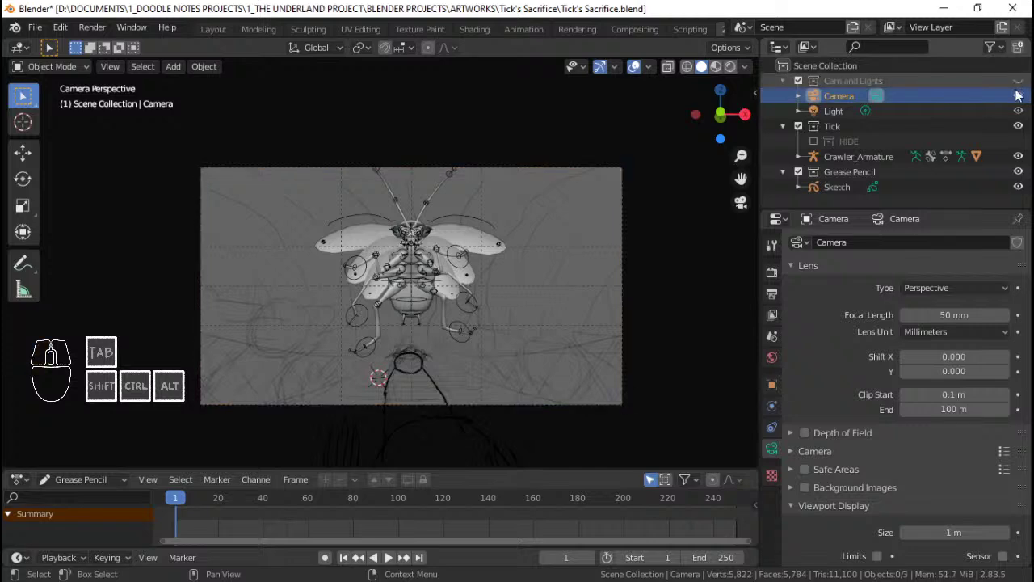
click(1019, 126)
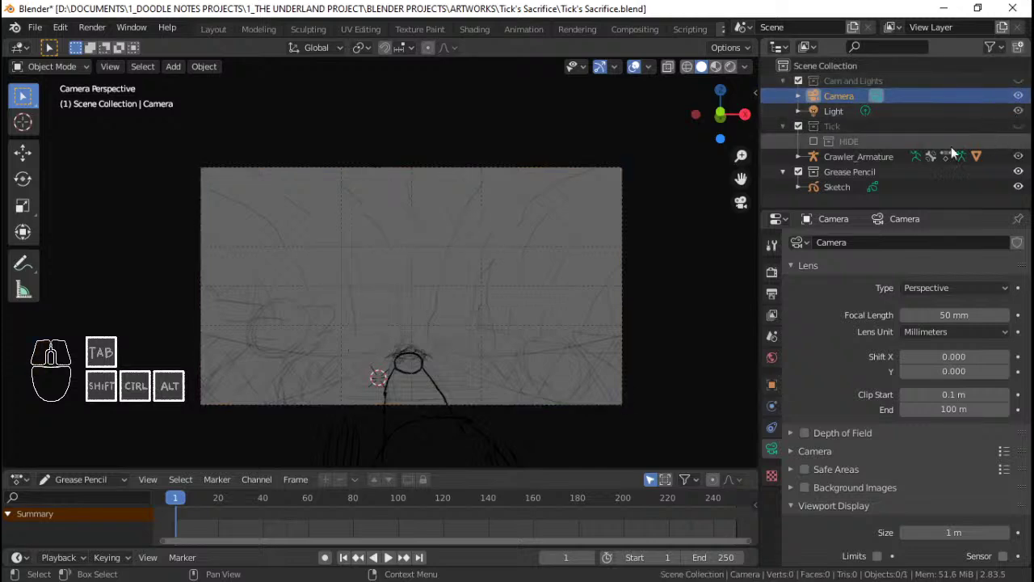
click(412, 387)
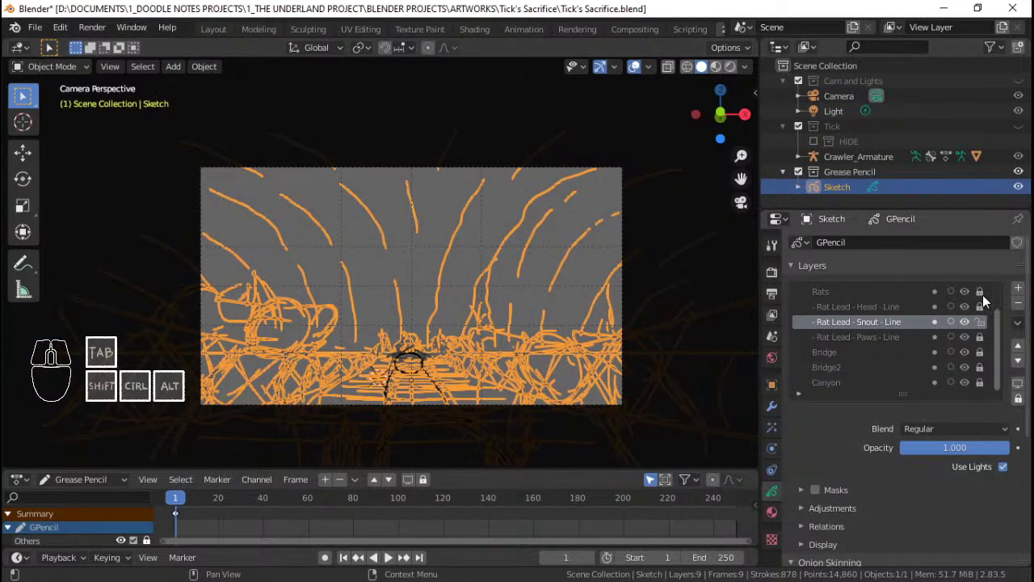
scroll(965, 300, up, 2)
click(966, 297)
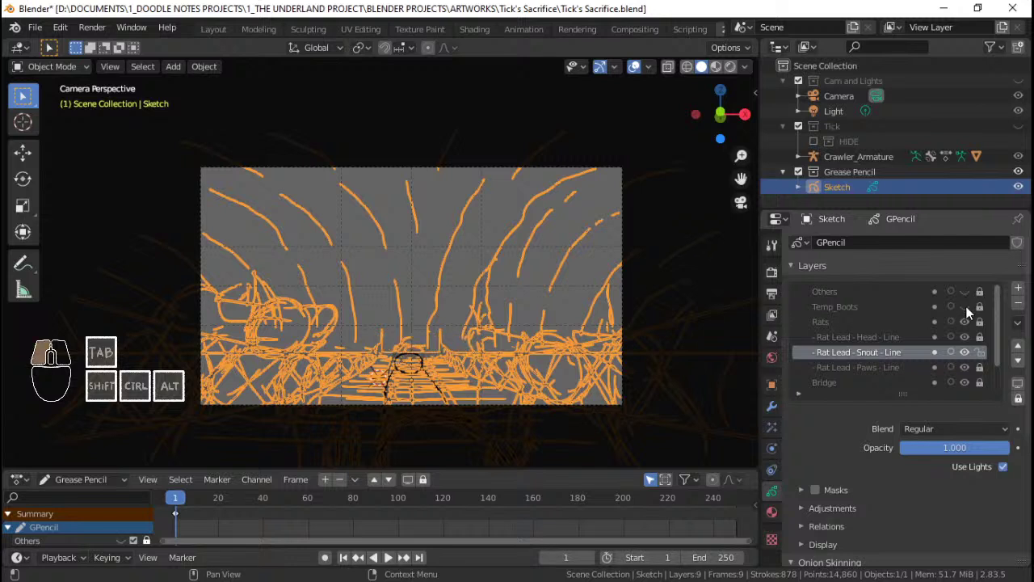
scroll(965, 347, down, 2)
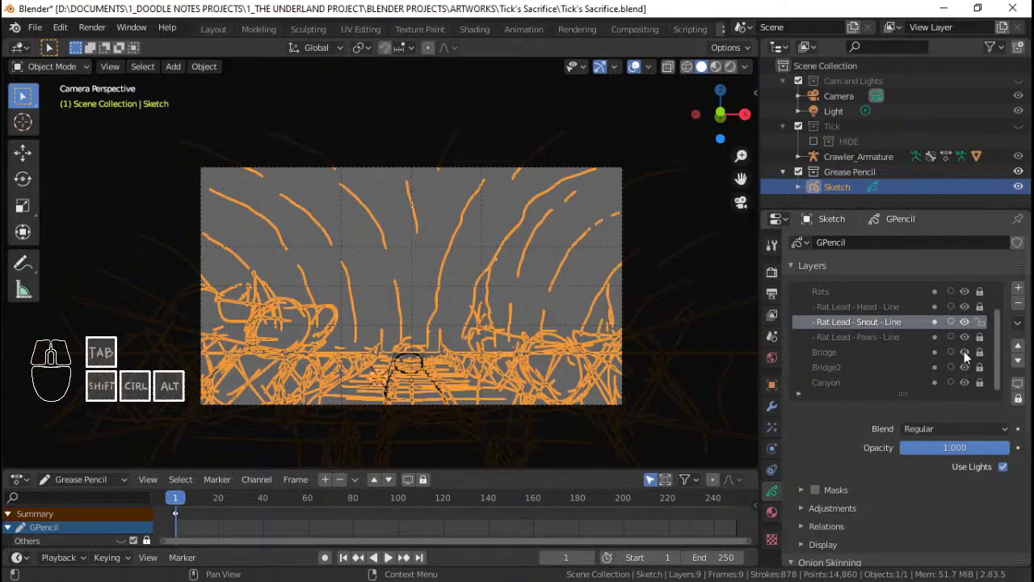
click(965, 352)
click(965, 367)
click(967, 381)
key(alt+a)
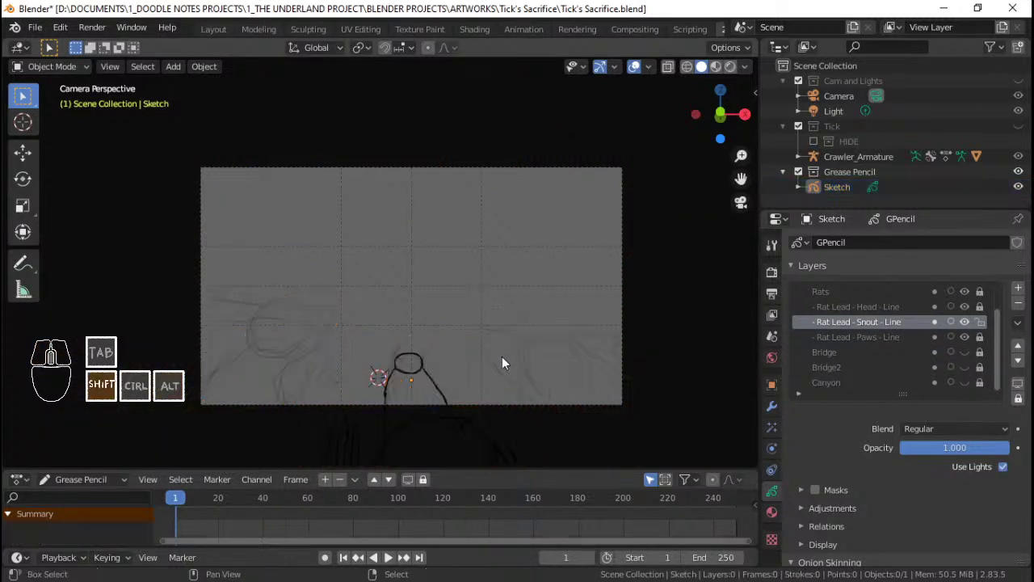
shift+middle_drag(502, 364, 517, 254)
scroll(517, 254, down, 1)
key(ctrl+s)
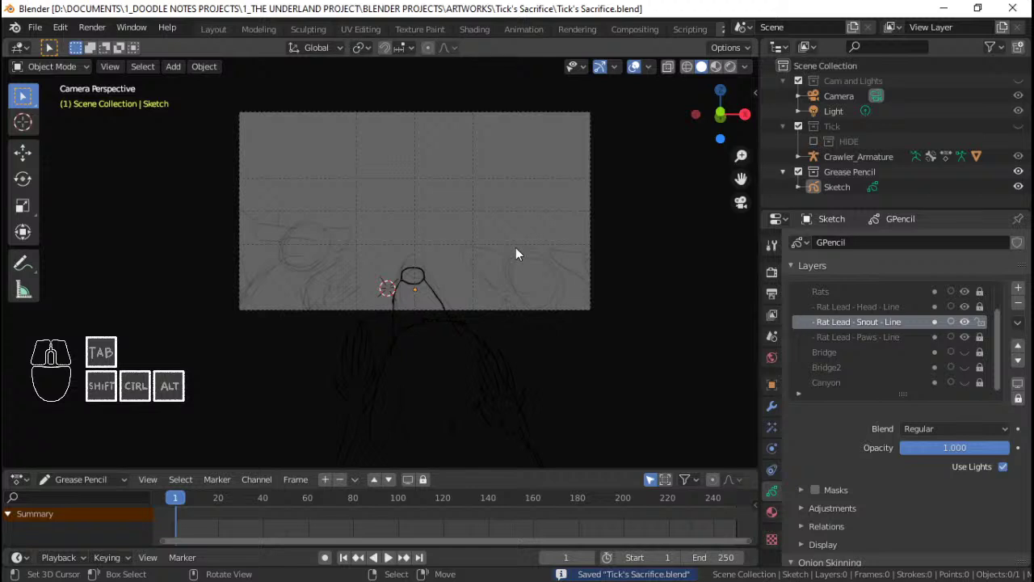
Step: Examine the inked lead rat and the rough rats on both sides of it from the front view, saving the file
key(KP_1)
mouse_move(502, 258)
ctrl+middle_down()
mouse_move(484, 296)
mouse_move(480, 274)
mouse_move(413, 276)
ctrl+middle_up()
key(ctrl+s)
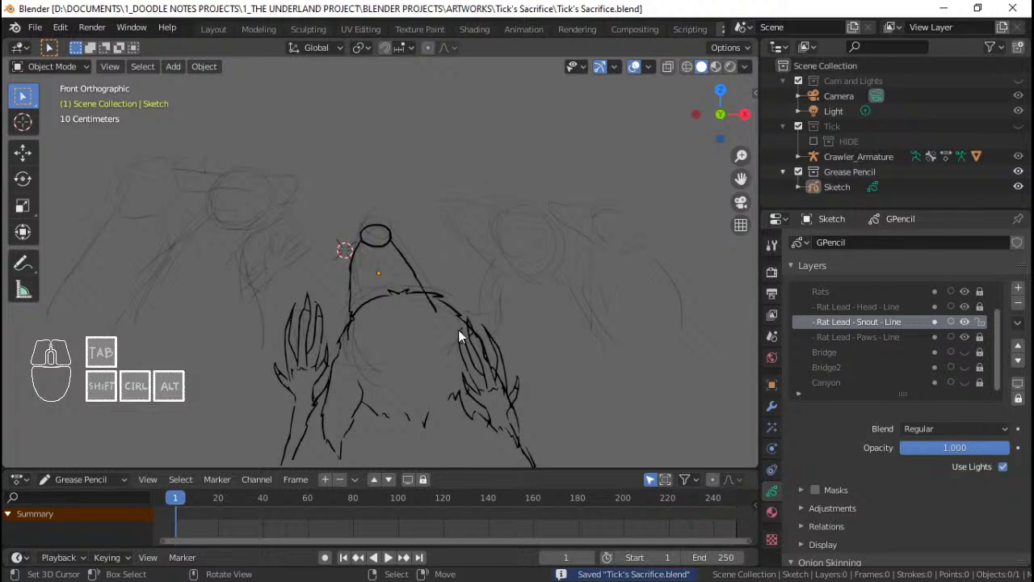
shift+middle_drag(289, 246, 336, 245)
ctrl+middle_drag(416, 326, 418, 337)
shift+middle_drag(443, 305, 392, 287)
key(ctrl+s)
mouse_move(266, 250)
shift+middle_down()
mouse_move(292, 266)
mouse_move(421, 290)
shift+middle_up()
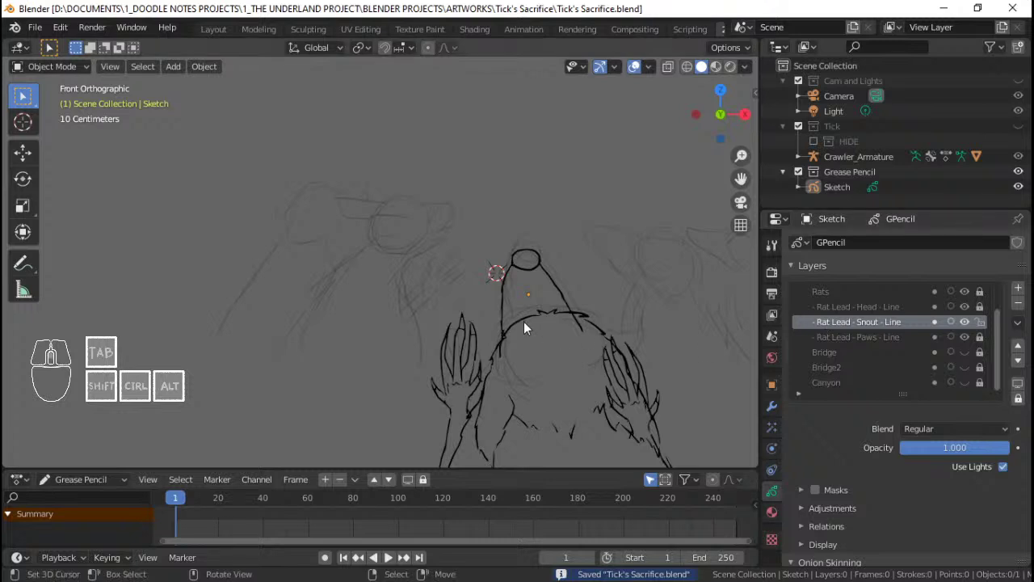
scroll(399, 368, up, 1)
scroll(554, 360, down, 1)
mouse_move(557, 360)
shift+middle_down()
mouse_move(536, 323)
mouse_move(549, 325)
mouse_move(560, 375)
shift+middle_up()
mouse_move(670, 382)
shift+middle_down()
mouse_move(606, 296)
mouse_move(579, 310)
shift+middle_up()
scroll(592, 310, up, 1)
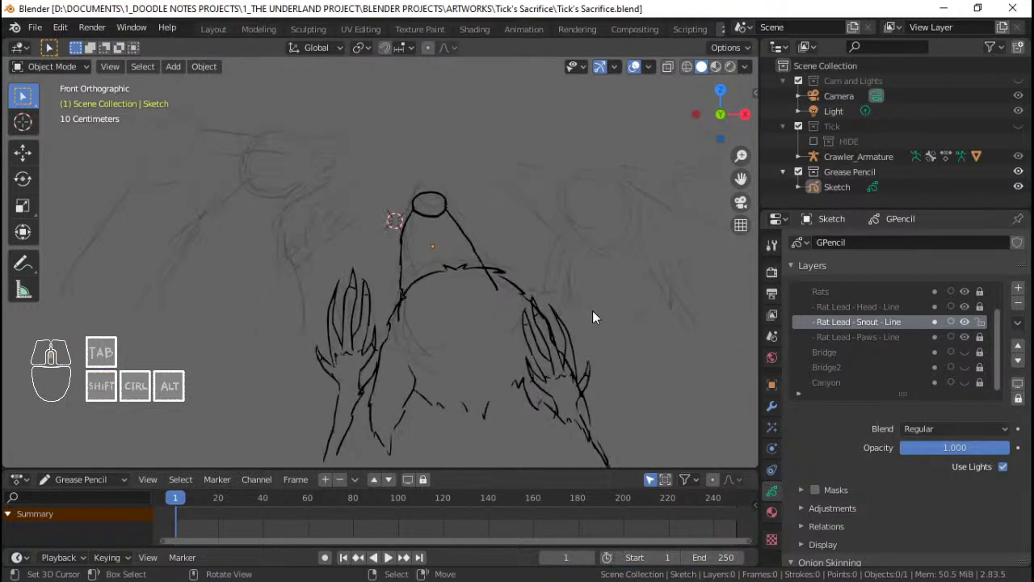
Step: Lock the lead rat's snout line layer and add a new layer directly below the paws line layer
click(881, 338)
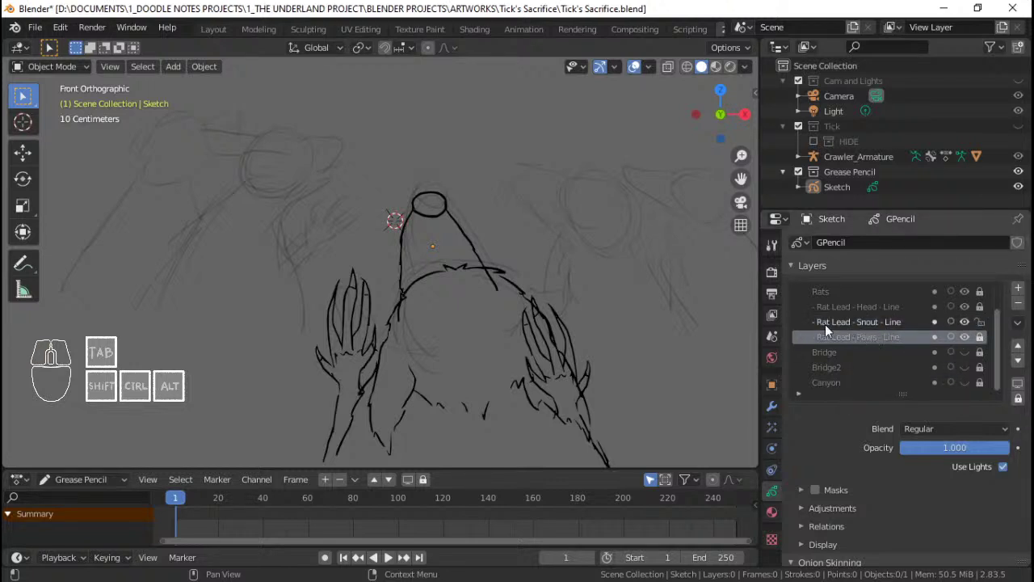
click(981, 323)
click(1018, 288)
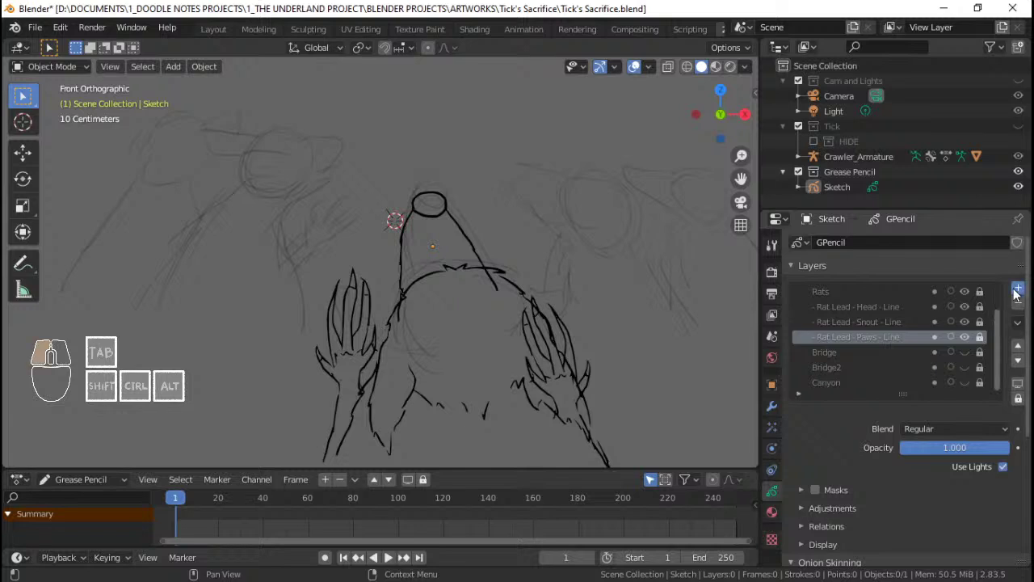
click(1018, 361)
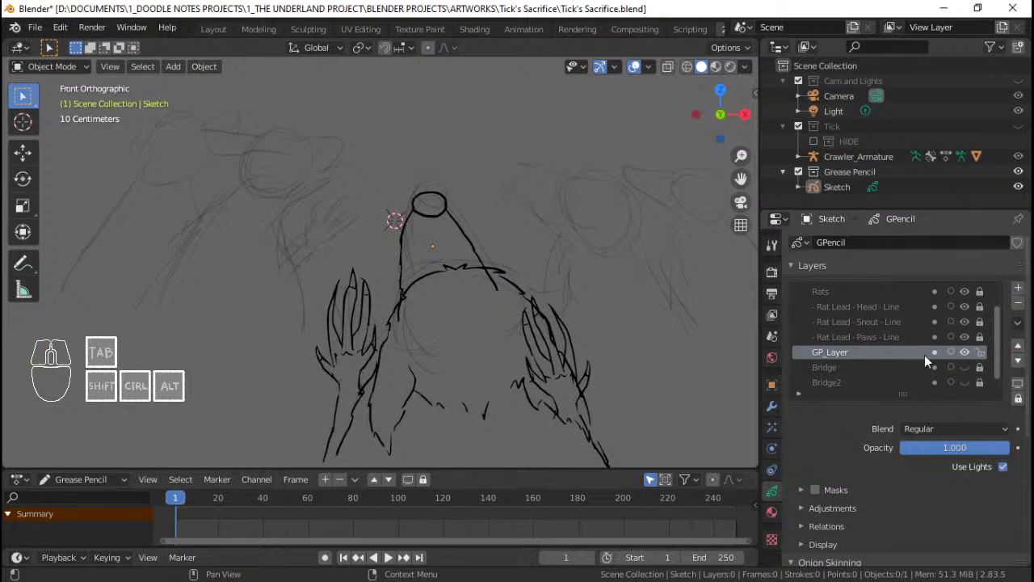
Step: Rename the new layer "- Rat 1 - Head - Line" and save the file
double_click(832, 352)
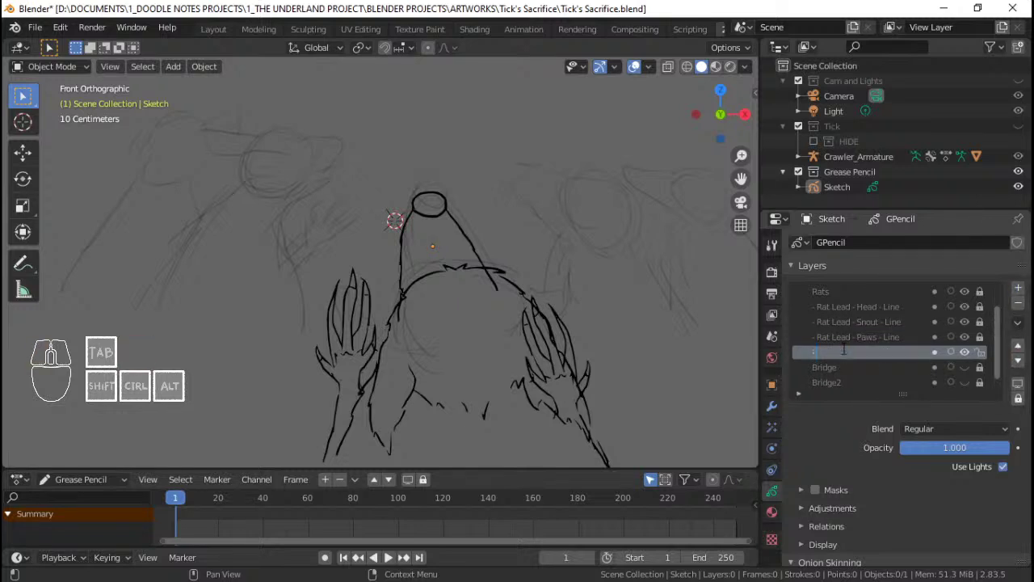
text(- Rat)
text(S)
key(BackSpace)
text(Head - Line)
key(ctrl+s)
scroll(558, 233, up, 1)
mouse_move(557, 233)
shift+middle_down()
mouse_move(578, 280)
mouse_move(538, 270)
shift+middle_up()
key(ctrl+s)
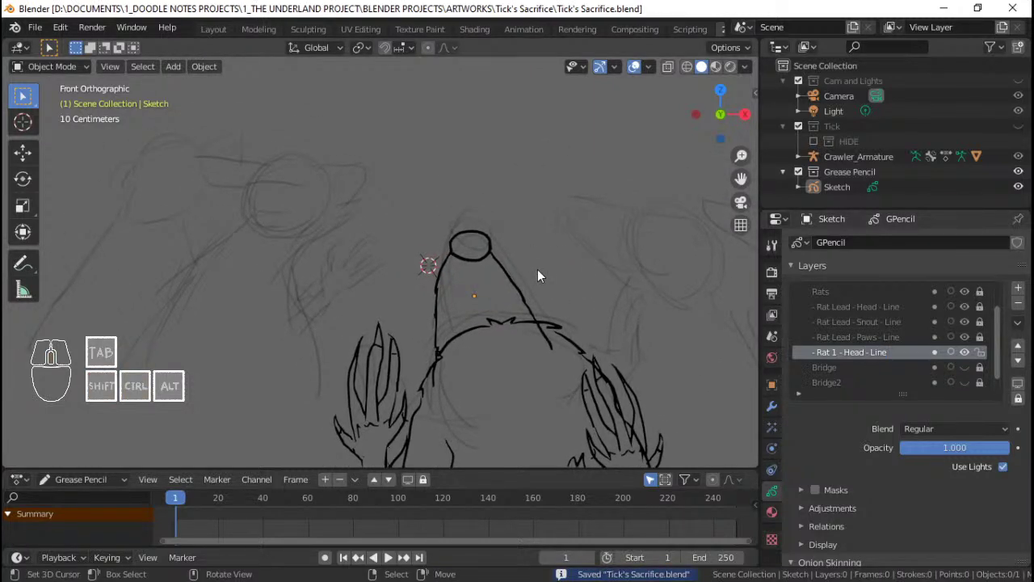
Step: Examine the rough rat sketches beside the lead rat in the front view and save the file
scroll(492, 273, up, 2)
shift+middle_drag(457, 260, 460, 269)
scroll(477, 260, down, 4)
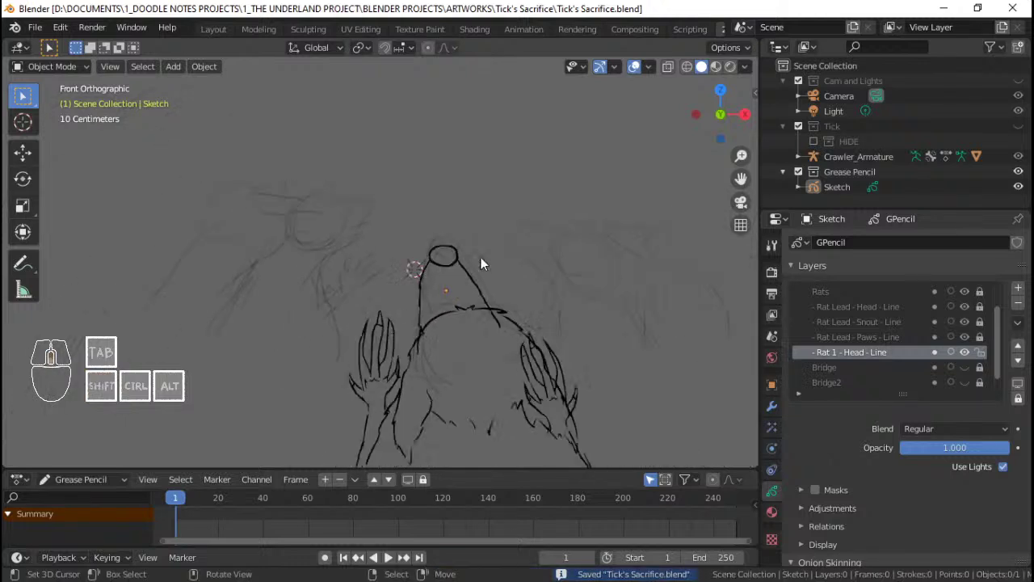
scroll(443, 271, up, 2)
mouse_move(583, 265)
shift+middle_down()
mouse_move(443, 272)
mouse_move(475, 286)
shift+middle_up()
key(ctrl+s)
key(ctrl+s)
shift+middle_drag(437, 254, 469, 264)
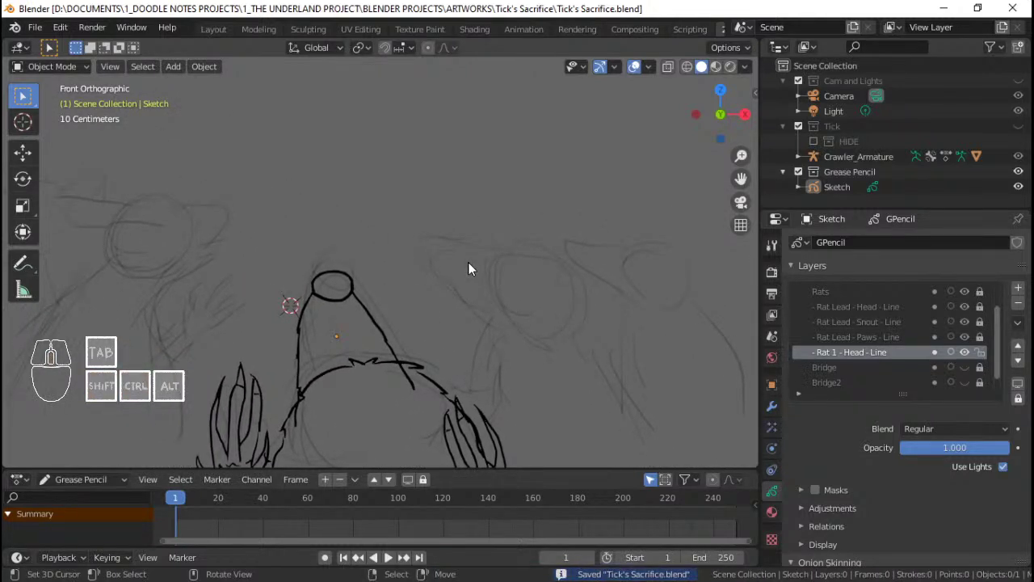
Step: Switch the sketch to Draw mode, align to the front view on the rough rats and save the file
ctrl+middle_drag(434, 261, 485, 254)
key(ctrl+Tab)
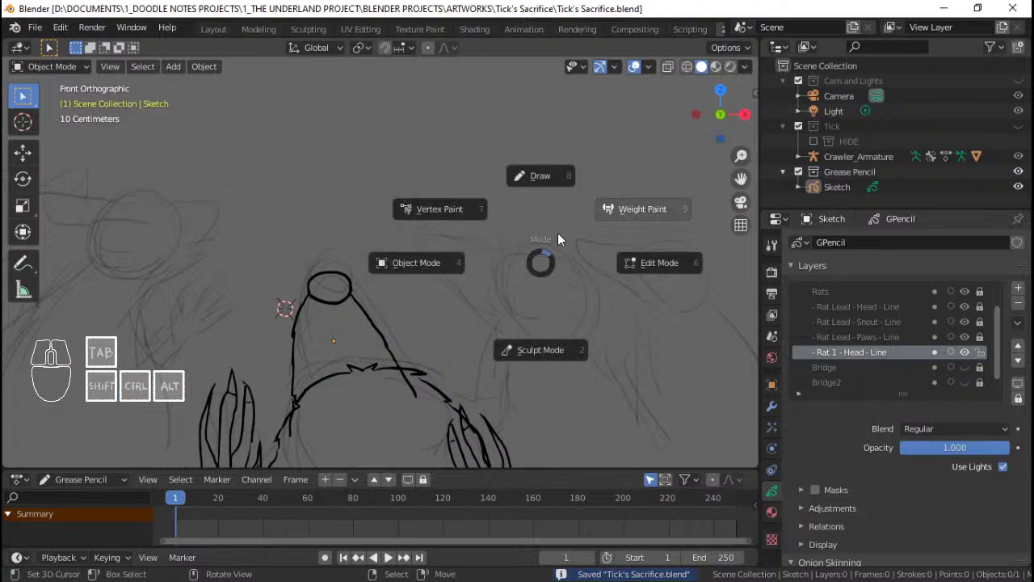
click(543, 183)
mouse_move(543, 182)
ctrl+middle_down()
mouse_move(452, 247)
mouse_move(595, 229)
ctrl+middle_up()
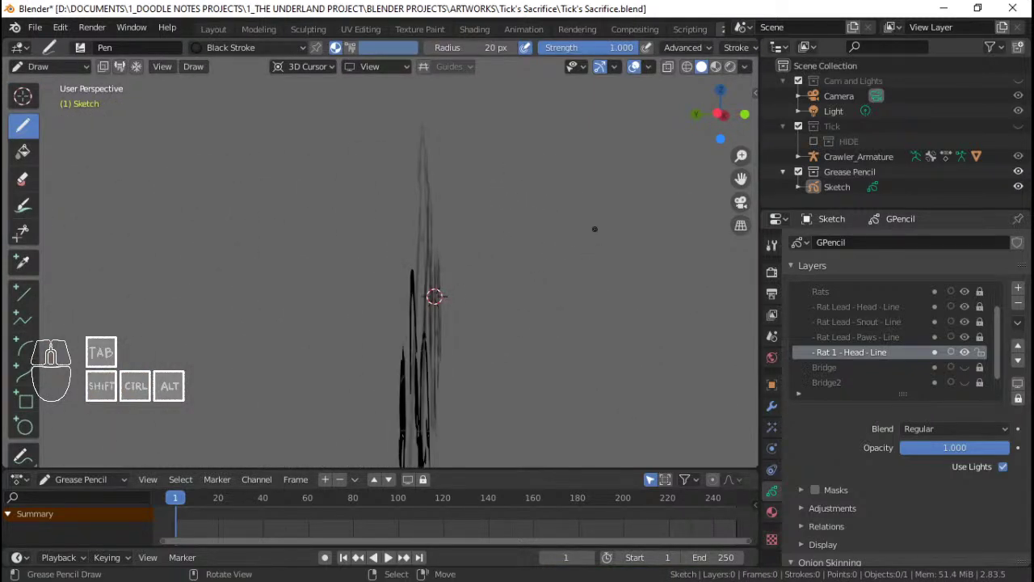
key(KP_1)
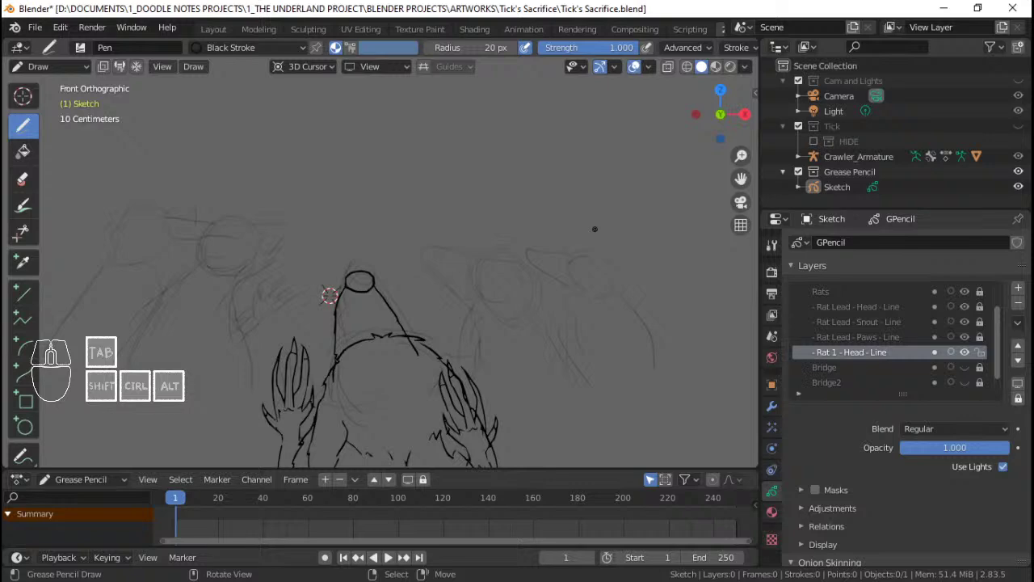
ctrl+middle_drag(446, 139, 440, 247)
key(KP_1)
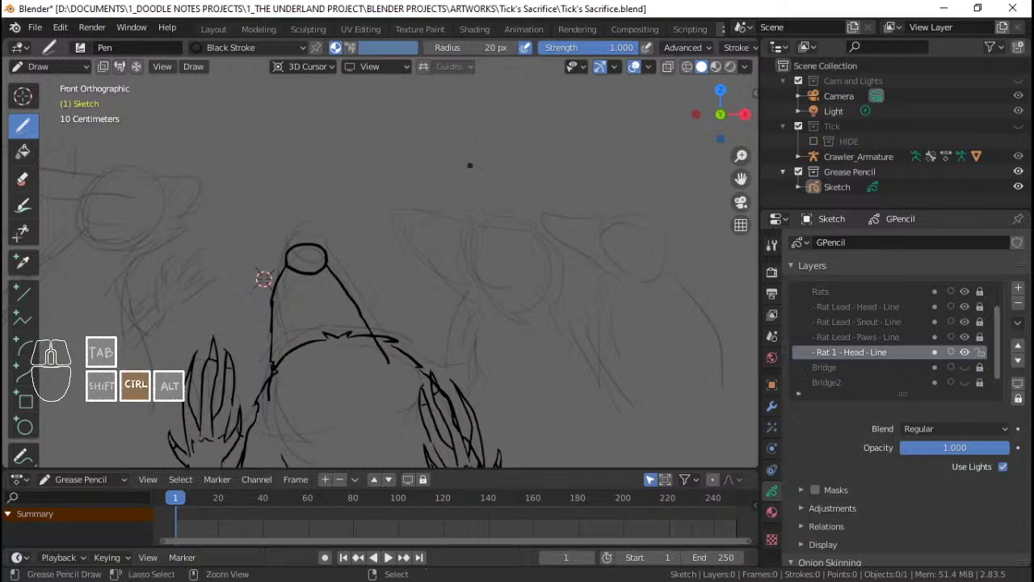
key(ctrl+s)
Step: Inspect the rough head of the rat just to the right of the lead rat up close, saving the file
mouse_move(485, 213)
shift+middle_down()
mouse_move(495, 204)
mouse_move(487, 233)
mouse_move(499, 227)
mouse_move(487, 227)
shift+middle_up()
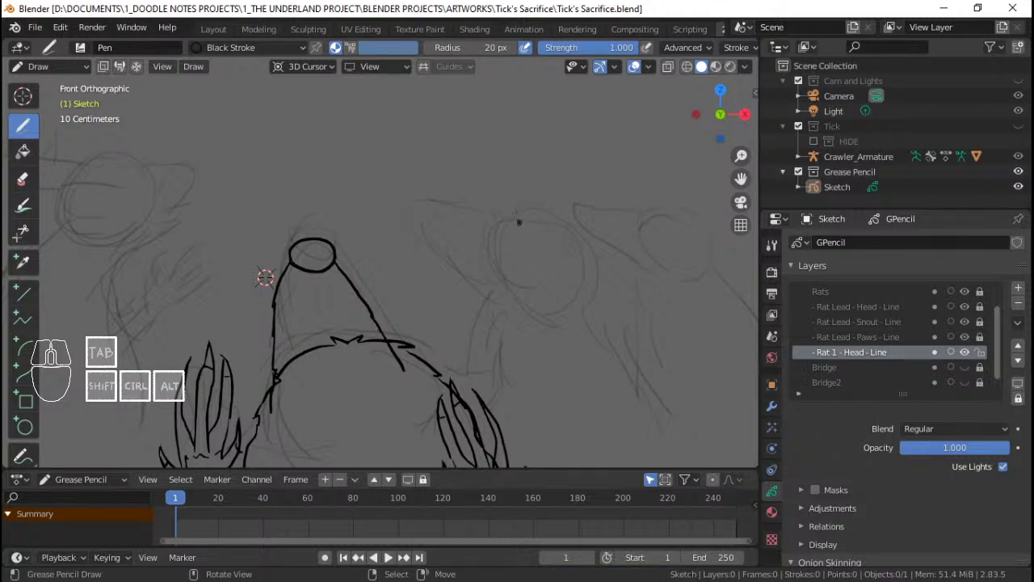
mouse_move(266, 277)
ctrl+middle_down()
mouse_move(286, 266)
mouse_move(347, 275)
ctrl+middle_up()
key(ctrl+s)
shift+middle_drag(468, 263, 469, 252)
mouse_move(337, 234)
ctrl+middle_down()
mouse_move(350, 240)
mouse_move(337, 229)
mouse_move(315, 234)
ctrl+middle_up()
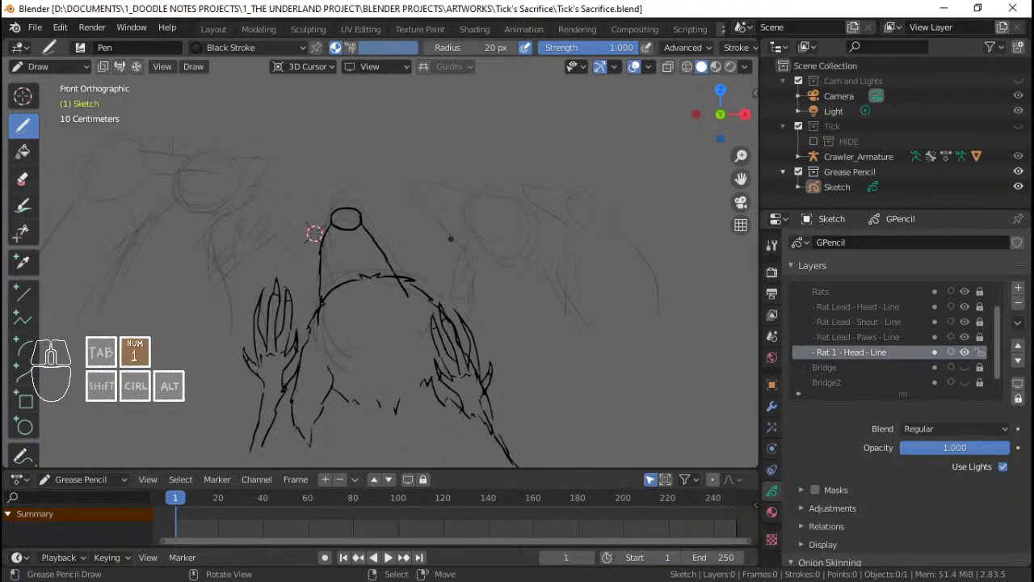
mouse_move(444, 208)
ctrl+middle_down()
mouse_move(443, 185)
mouse_move(429, 217)
mouse_move(454, 199)
mouse_move(429, 266)
mouse_move(425, 203)
mouse_move(442, 233)
mouse_move(439, 219)
mouse_move(462, 207)
mouse_move(450, 233)
mouse_move(462, 224)
mouse_move(464, 235)
mouse_move(454, 222)
mouse_move(444, 260)
mouse_move(460, 240)
mouse_move(448, 210)
mouse_move(455, 228)
ctrl+middle_up()
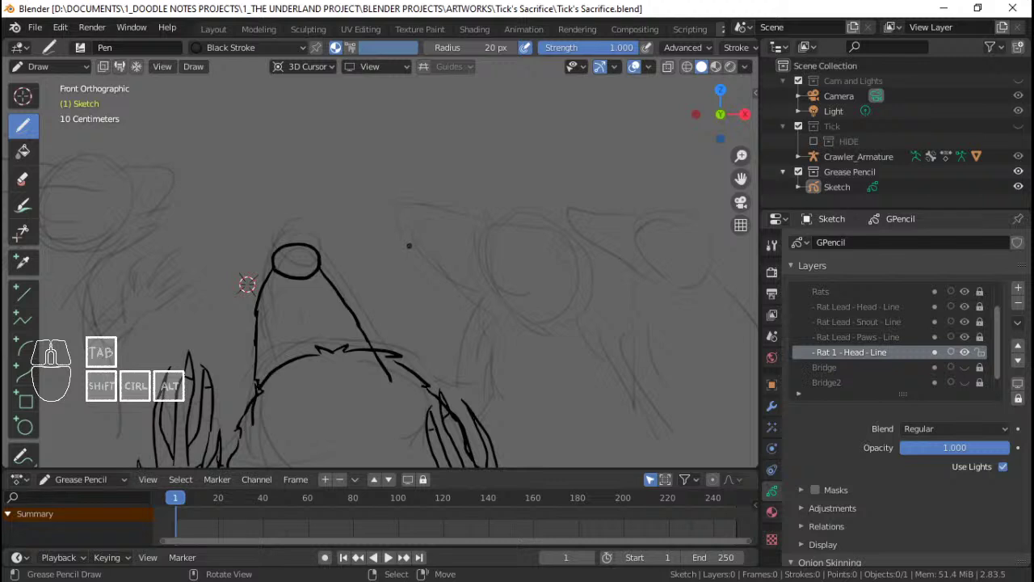
mouse_move(427, 234)
ctrl+middle_down()
mouse_move(445, 228)
mouse_move(415, 215)
mouse_move(426, 211)
ctrl+middle_up()
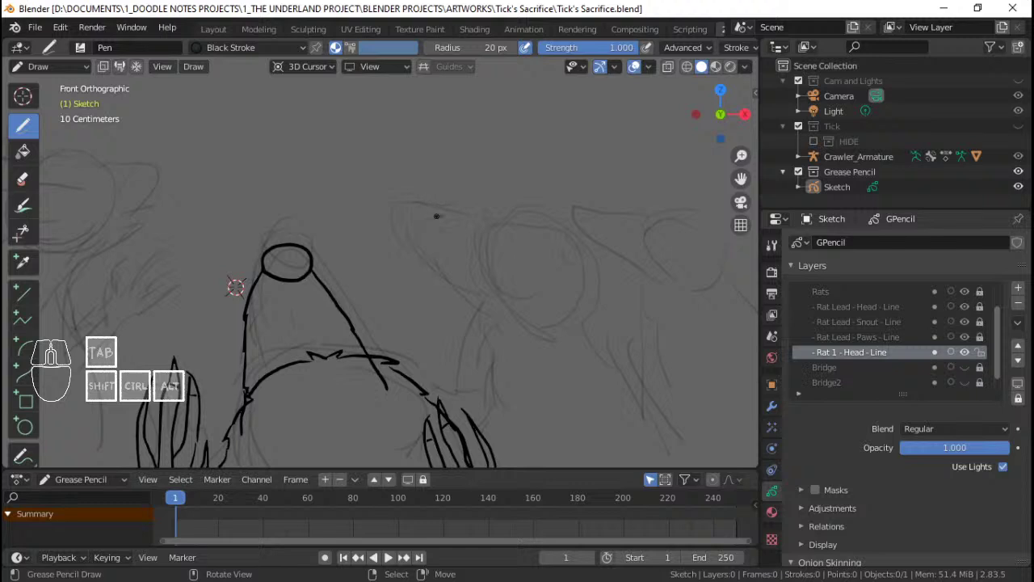
Step: Ink Rat 1's rounded nose tip and the jagged fur edge along the underside of its snout over the rough sketch
mouse_move(463, 216)
shift+middle_down()
mouse_move(506, 228)
mouse_move(478, 225)
shift+middle_up()
shift+middle_drag(478, 224, 496, 231)
mouse_move(496, 231)
ctrl+middle_down()
mouse_move(510, 252)
mouse_move(501, 242)
ctrl+middle_up()
mouse_move(500, 241)
shift+middle_down()
mouse_move(482, 234)
mouse_move(490, 240)
mouse_move(189, 267)
shift+middle_up()
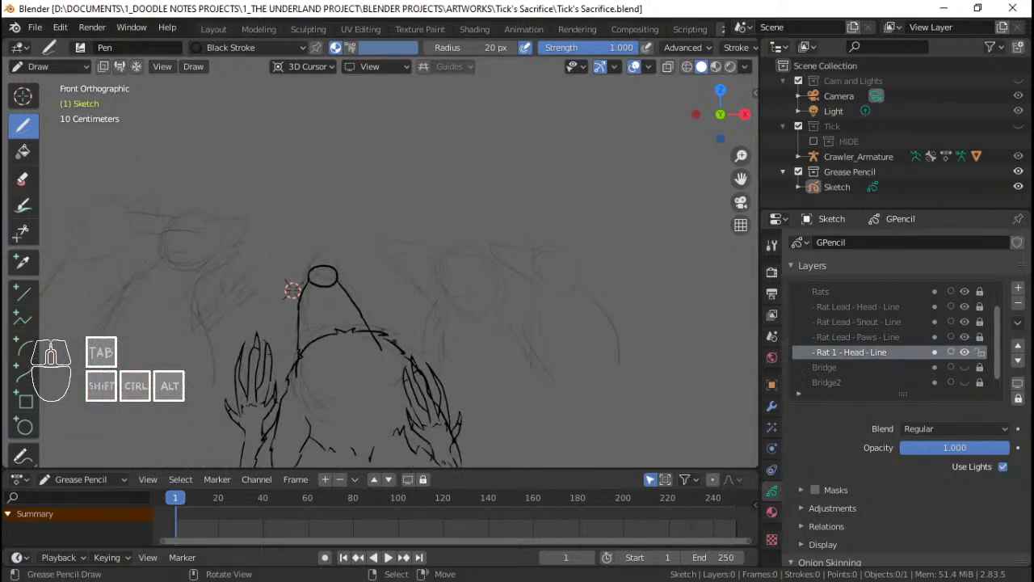
mouse_move(340, 266)
ctrl+middle_down()
mouse_move(413, 235)
mouse_move(476, 250)
ctrl+middle_up()
mouse_move(475, 250)
shift+middle_down()
mouse_move(425, 235)
mouse_move(452, 232)
mouse_move(449, 225)
shift+middle_up()
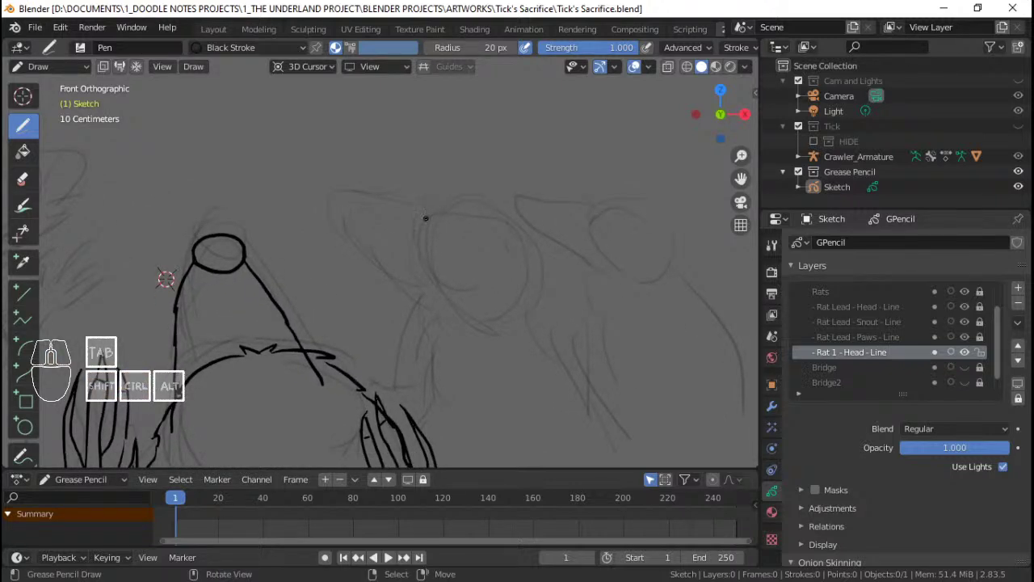
drag(422, 220, 441, 214)
key(ctrl+z)
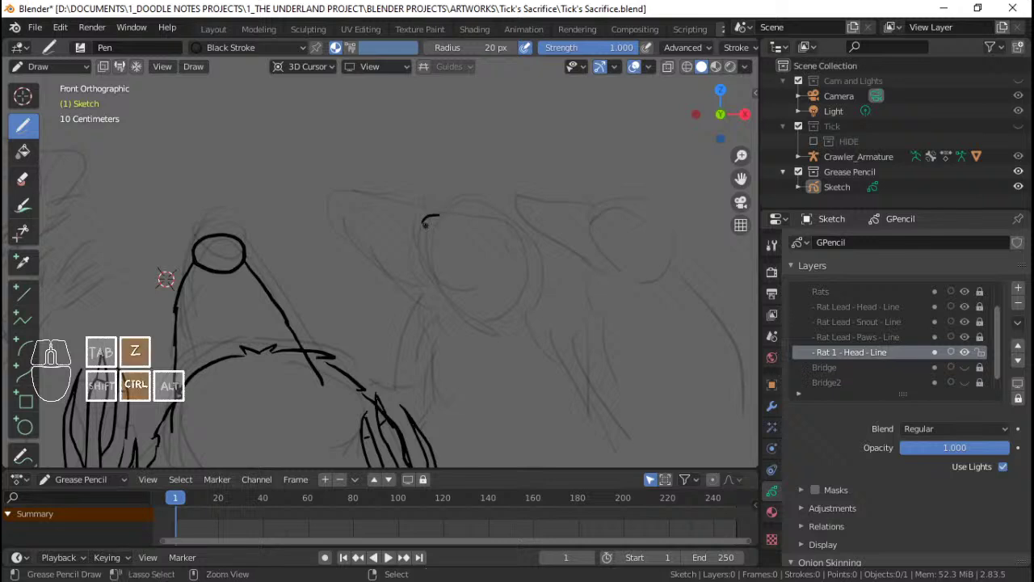
ctrl+middle_drag(409, 214, 358, 185)
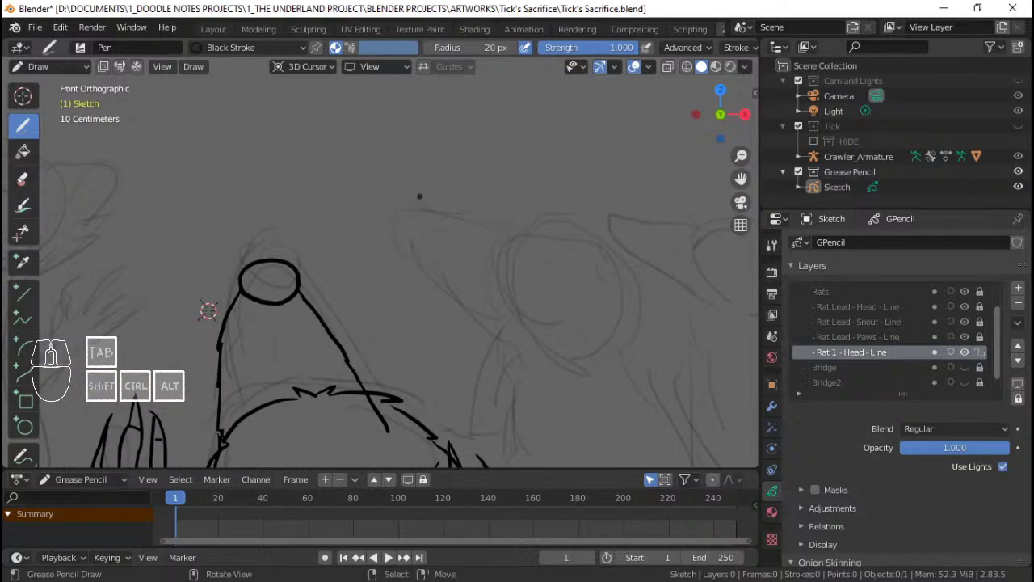
mouse_move(419, 194)
mouse_down()
mouse_move(394, 196)
mouse_move(406, 233)
mouse_up()
mouse_move(404, 241)
mouse_down()
mouse_move(420, 272)
mouse_move(480, 314)
mouse_up()
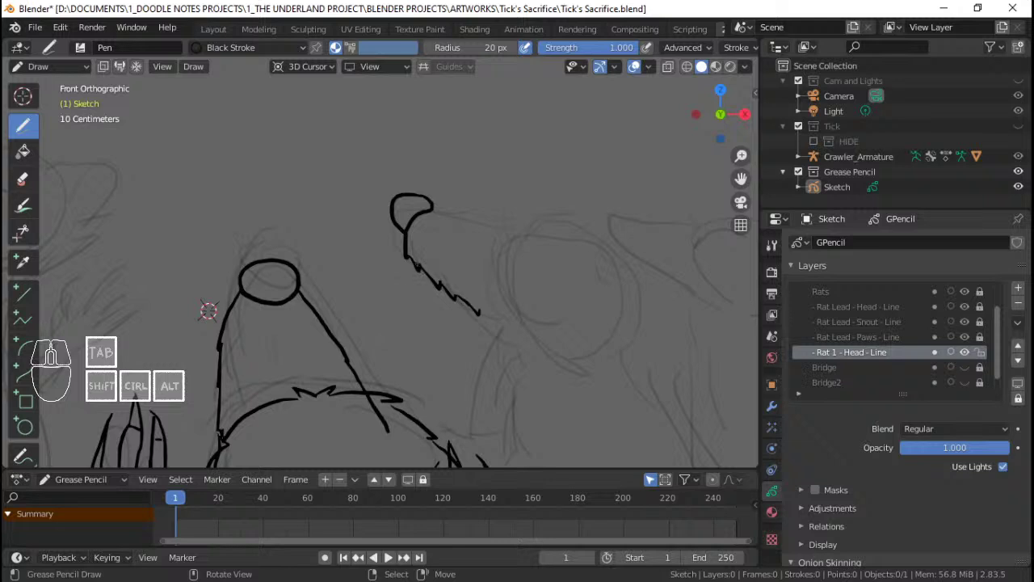
Step: Add a hanging fur tuft beneath Rat 1's snout near the chin, undoing the unwanted strokes
mouse_move(410, 260)
mouse_down()
mouse_move(422, 289)
mouse_move(437, 286)
mouse_up()
drag(453, 305, 438, 303)
key(ctrl+z)
key(ctrl+z)
key(shift)
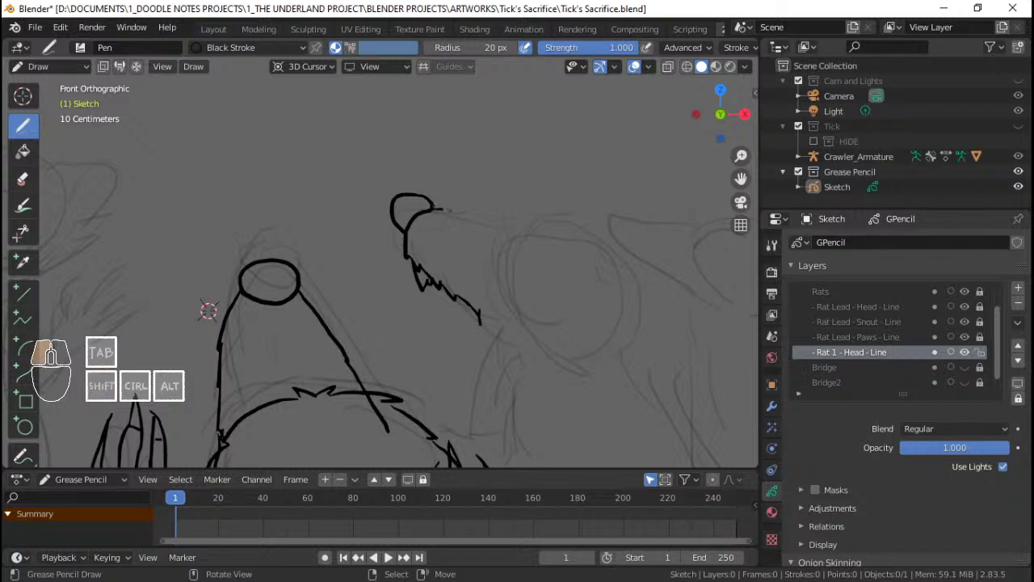
Step: Ink the top of Rat 1's snout, the furry brow and the slanted eye, undoing the misplaced strokes
mouse_move(450, 210)
mouse_down()
mouse_move(517, 233)
mouse_move(496, 241)
mouse_move(490, 262)
mouse_move(520, 307)
mouse_up()
mouse_move(501, 273)
mouse_down()
mouse_move(502, 297)
mouse_move(493, 290)
mouse_up()
key(ctrl+z)
key(ctrl+z)
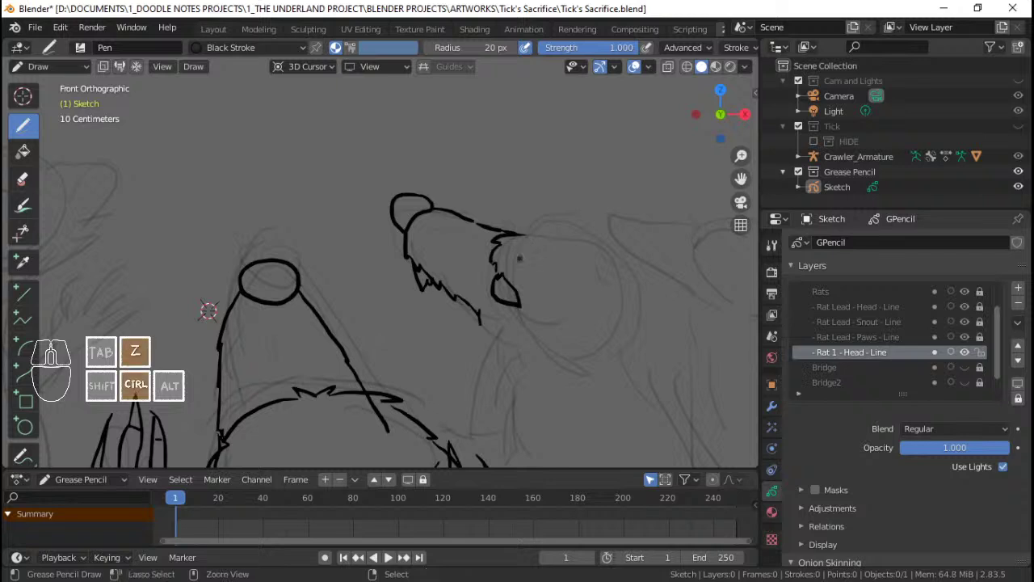
drag(501, 297, 518, 304)
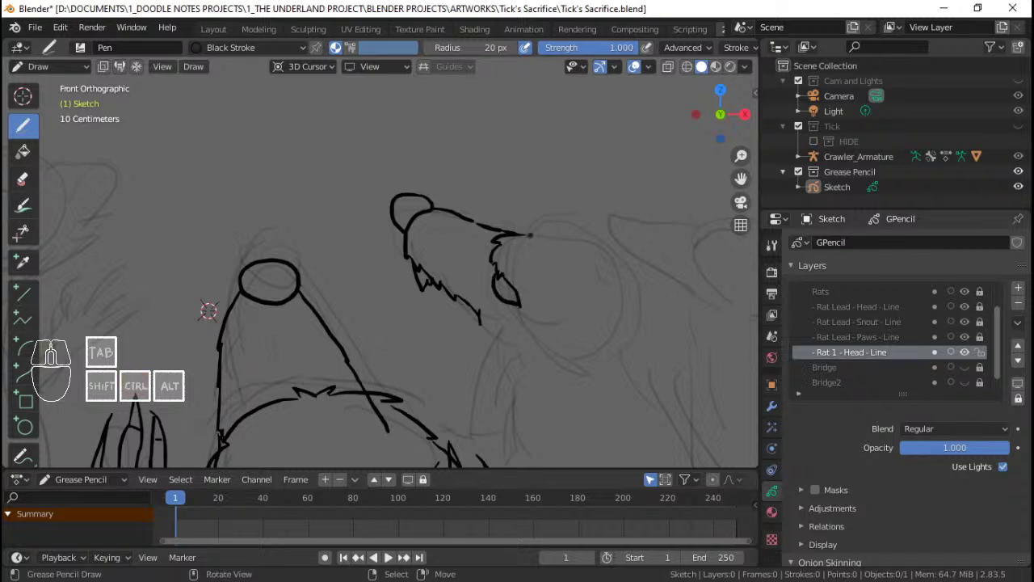
Step: Ink the crown of Rat 1's head and the jagged throat line running down to the lead rat's raised paw
mouse_move(546, 219)
mouse_down()
mouse_move(599, 232)
mouse_move(651, 280)
mouse_up()
shift+middle_drag(651, 280, 639, 238)
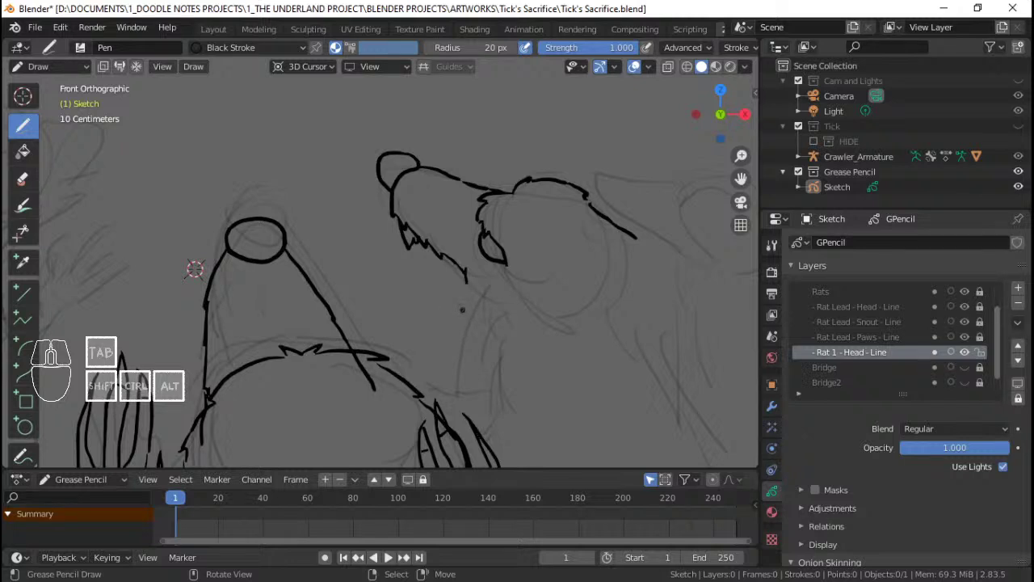
mouse_move(461, 318)
mouse_down()
mouse_move(494, 323)
mouse_move(473, 362)
mouse_move(473, 422)
mouse_up()
ctrl+middle_drag(530, 312, 535, 347)
shift+middle_drag(569, 296, 529, 267)
Step: Ink Rat 1's near ear with its inner fold and outline the far ear behind the head
drag(469, 257, 472, 284)
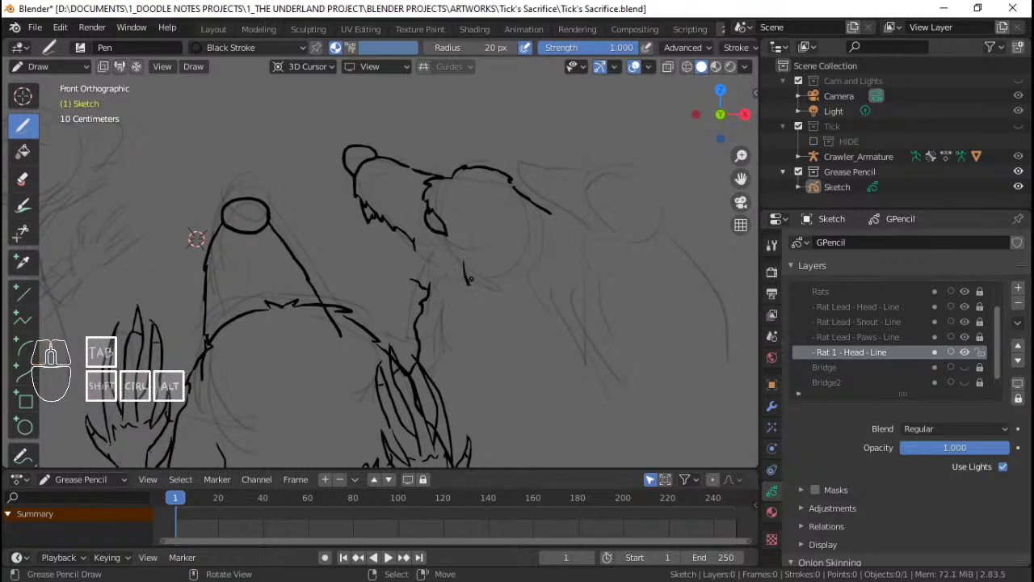
key(ctrl+z)
mouse_move(462, 249)
mouse_down()
mouse_move(483, 249)
mouse_move(486, 270)
mouse_move(521, 288)
mouse_move(540, 319)
mouse_move(535, 291)
mouse_move(537, 307)
mouse_up()
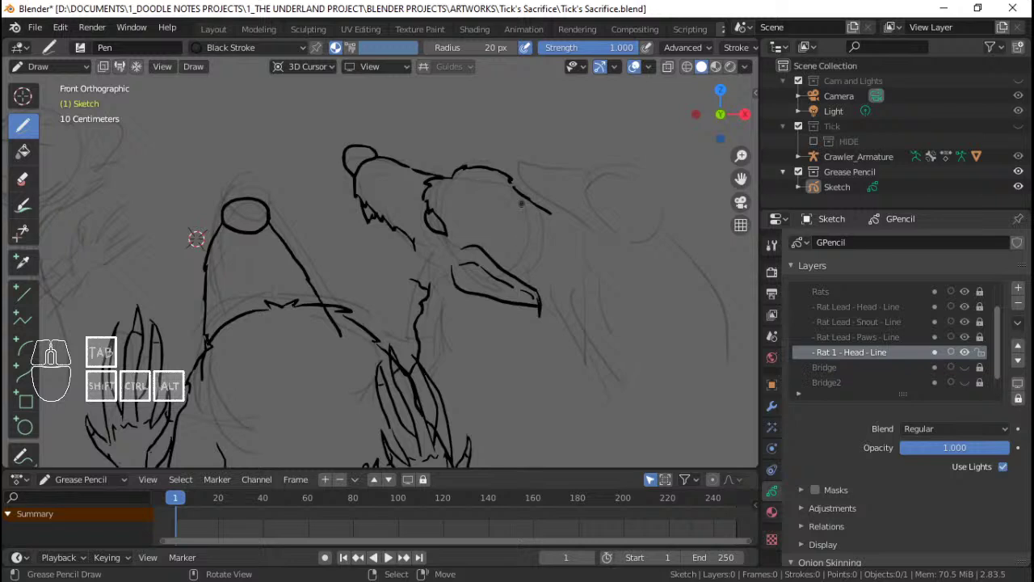
drag(536, 230, 561, 292)
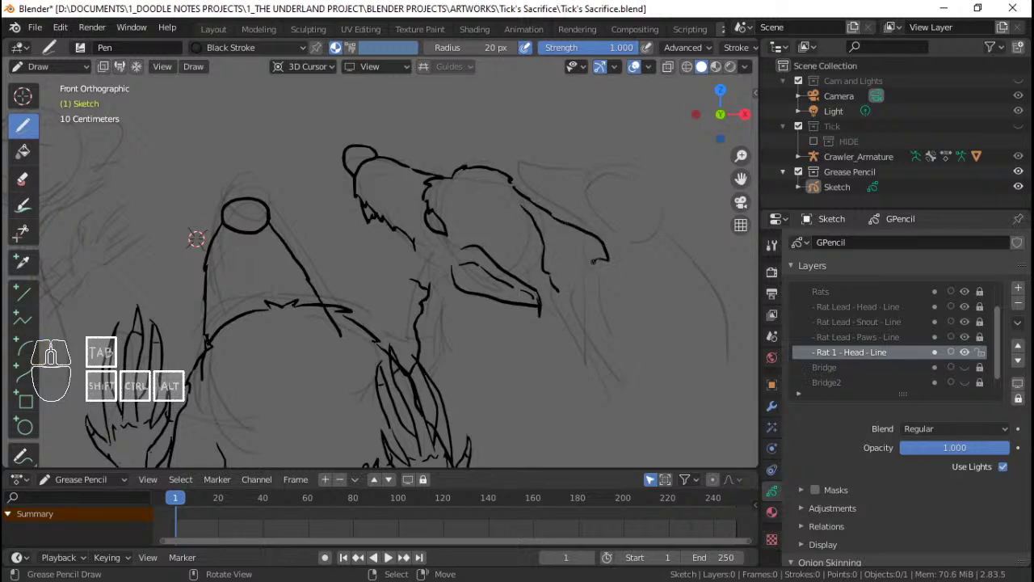
Step: Ink the jagged back-of-neck line from Rat 1's far ear down along its back
shift+middle_drag(559, 278, 553, 250)
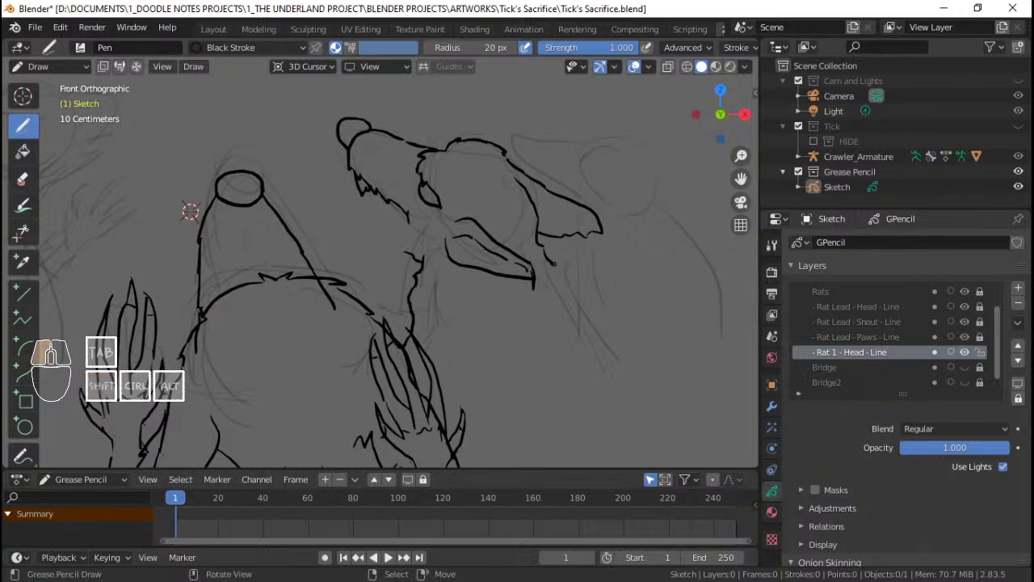
drag(608, 341, 665, 456)
shift+middle_drag(665, 456, 629, 370)
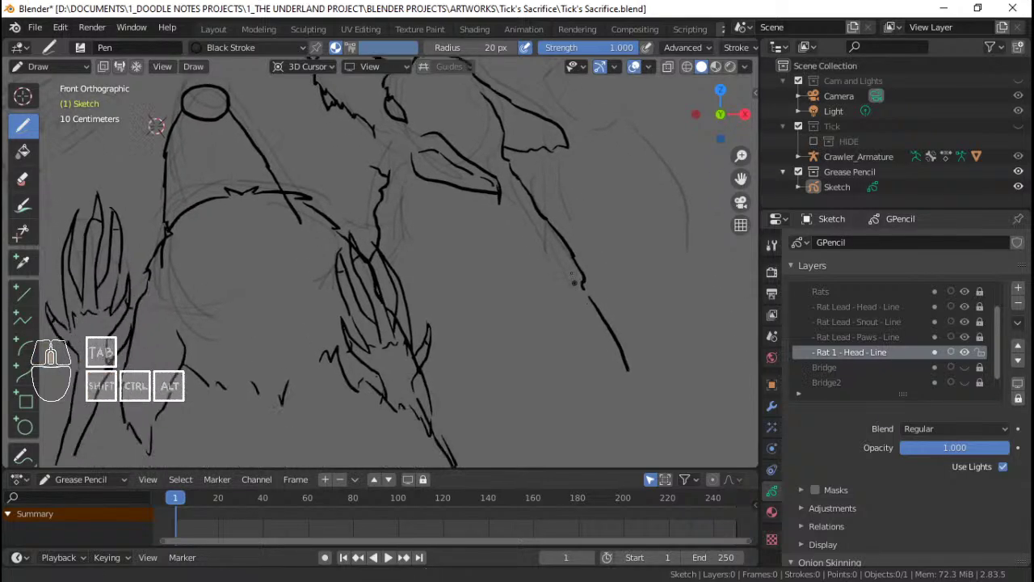
mouse_move(575, 274)
ctrl+middle_down()
mouse_move(575, 321)
mouse_move(554, 325)
ctrl+middle_up()
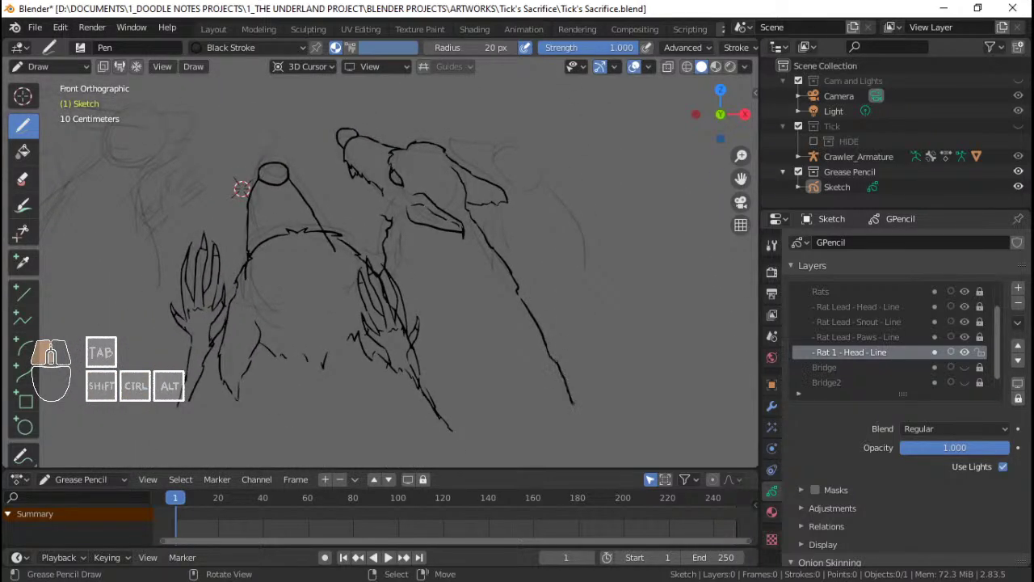
Step: Extend Rat 1's throat line down behind the lead rat's paw and save the file
mouse_move(241, 189)
ctrl+middle_down()
mouse_move(270, 217)
mouse_move(233, 135)
ctrl+middle_up()
drag(472, 296, 457, 341)
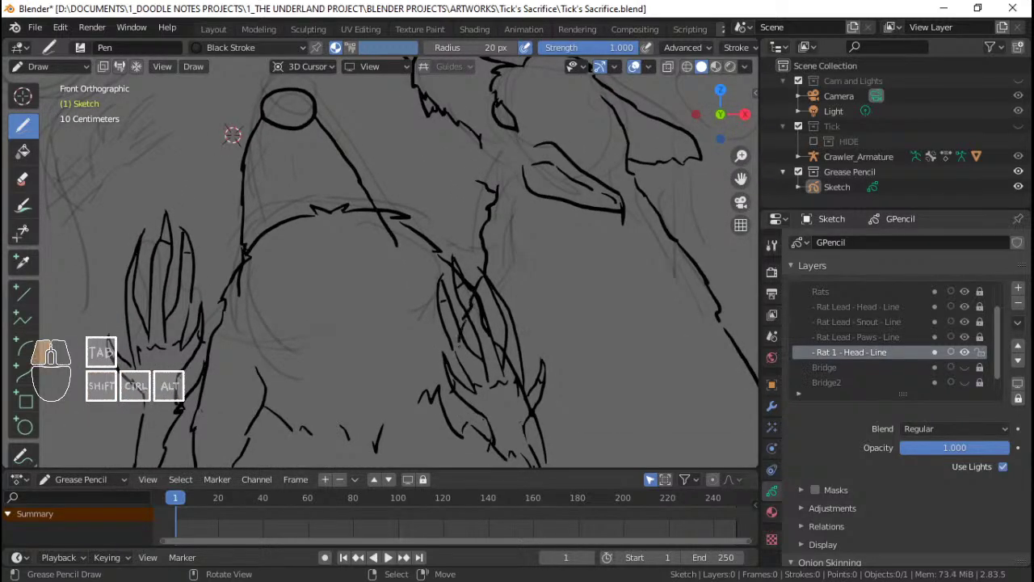
ctrl+middle_drag(478, 257, 478, 322)
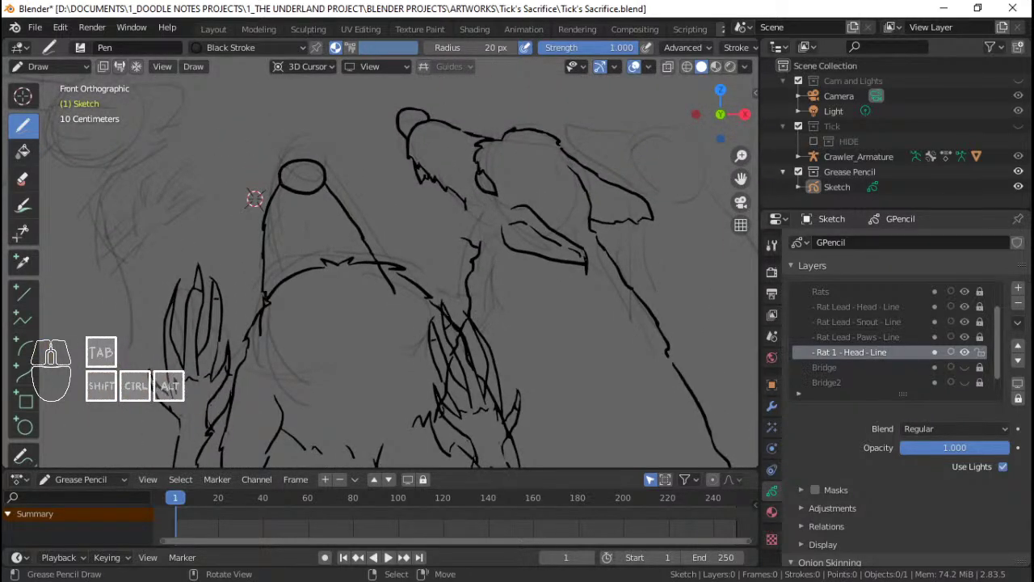
shift+middle_drag(430, 291, 420, 310)
ctrl+middle_drag(421, 311, 421, 288)
key(ctrl+s)
shift+middle_drag(478, 220, 494, 233)
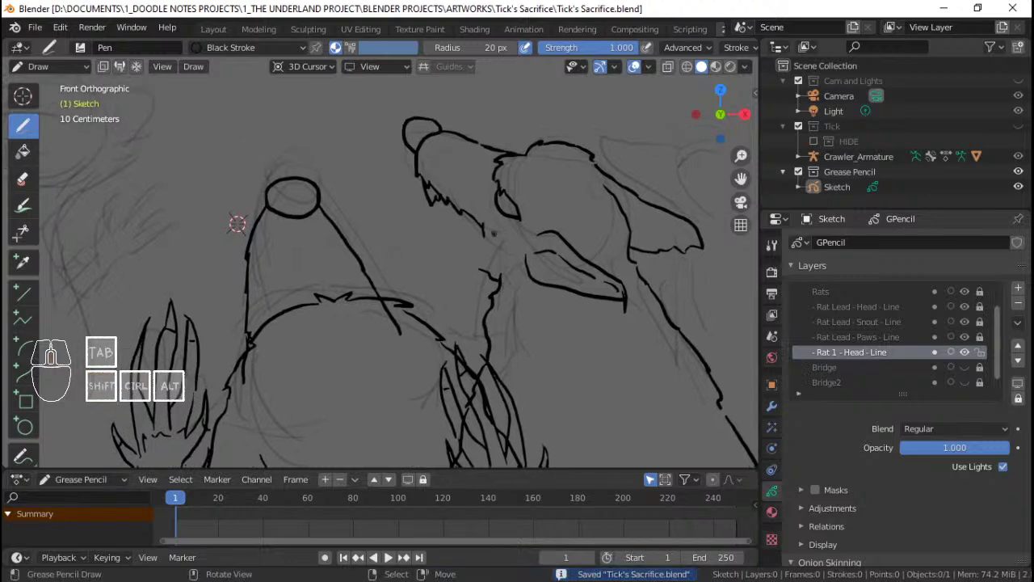
Step: Examine Rat 1's inked head beside the lead rat at several zoom levels in the front view, saving the file
mouse_move(237, 224)
shift+middle_down()
mouse_move(275, 233)
mouse_move(312, 266)
mouse_move(324, 261)
shift+middle_up()
key(ctrl+s)
mouse_move(502, 225)
shift+middle_down()
mouse_move(482, 208)
mouse_move(524, 230)
mouse_move(481, 249)
mouse_move(480, 218)
shift+middle_up()
scroll(524, 229, down, 2)
key(KP_1)
shift+middle_drag(480, 219, 515, 218)
mouse_move(514, 218)
ctrl+middle_down()
mouse_move(511, 245)
mouse_move(485, 216)
ctrl+middle_up()
mouse_move(485, 215)
ctrl+middle_down()
mouse_move(483, 192)
mouse_move(499, 226)
ctrl+middle_up()
ctrl+middle_drag(498, 226, 488, 263)
mouse_move(489, 263)
shift+middle_down()
mouse_move(506, 266)
mouse_move(517, 235)
mouse_move(494, 257)
mouse_move(493, 283)
mouse_move(529, 256)
mouse_move(528, 238)
mouse_move(506, 228)
shift+middle_up()
key(ctrl+s)
mouse_move(507, 228)
ctrl+middle_down()
mouse_move(506, 216)
mouse_move(507, 242)
ctrl+middle_up()
mouse_move(507, 242)
shift+middle_down()
mouse_move(518, 232)
mouse_move(509, 239)
mouse_move(524, 256)
shift+middle_up()
ctrl+middle_drag(524, 256, 534, 237)
mouse_move(534, 237)
shift+middle_down()
mouse_move(527, 230)
mouse_move(528, 257)
mouse_move(505, 259)
shift+middle_up()
ctrl+middle_drag(505, 259, 520, 235)
ctrl+middle_drag(521, 235, 544, 263)
mouse_move(543, 264)
shift+middle_down()
mouse_move(533, 234)
mouse_move(541, 247)
shift+middle_up()
key(ctrl+s)
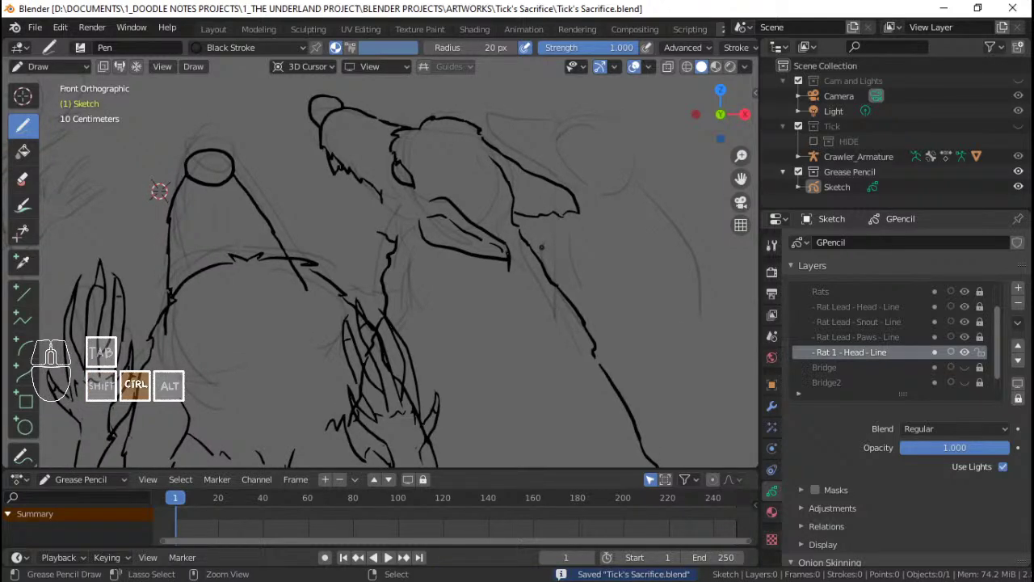
mouse_move(487, 194)
ctrl+middle_down()
mouse_move(488, 158)
mouse_move(489, 188)
ctrl+middle_up()
shift+middle_drag(488, 188, 490, 219)
mouse_move(490, 219)
ctrl+middle_down()
mouse_move(488, 205)
mouse_move(484, 259)
mouse_move(484, 225)
ctrl+middle_up()
key(ctrl+s)
mouse_move(484, 226)
shift+middle_down()
mouse_move(479, 205)
mouse_move(495, 177)
mouse_move(482, 186)
mouse_move(511, 257)
shift+middle_up()
shift+middle_drag(511, 257, 498, 250)
mouse_move(164, 169)
shift+middle_down()
mouse_move(207, 181)
mouse_move(187, 141)
mouse_move(248, 196)
mouse_move(219, 178)
mouse_move(238, 198)
shift+middle_up()
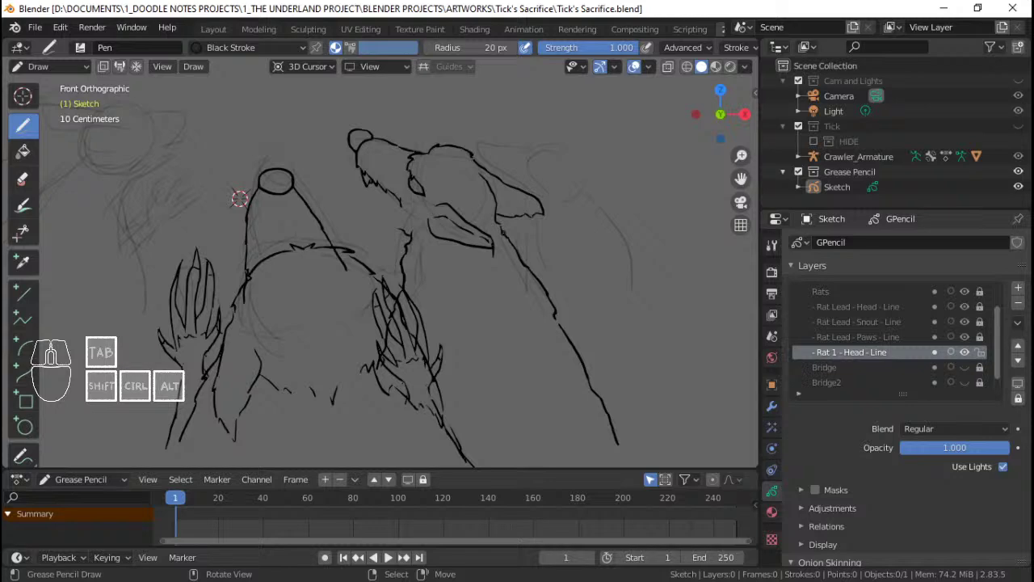
Step: Check the inked rats through the camera and return to the front view
mouse_move(373, 198)
middle_down()
mouse_move(544, 223)
mouse_move(366, 213)
middle_up()
key(KP_1)
key(KP_0)
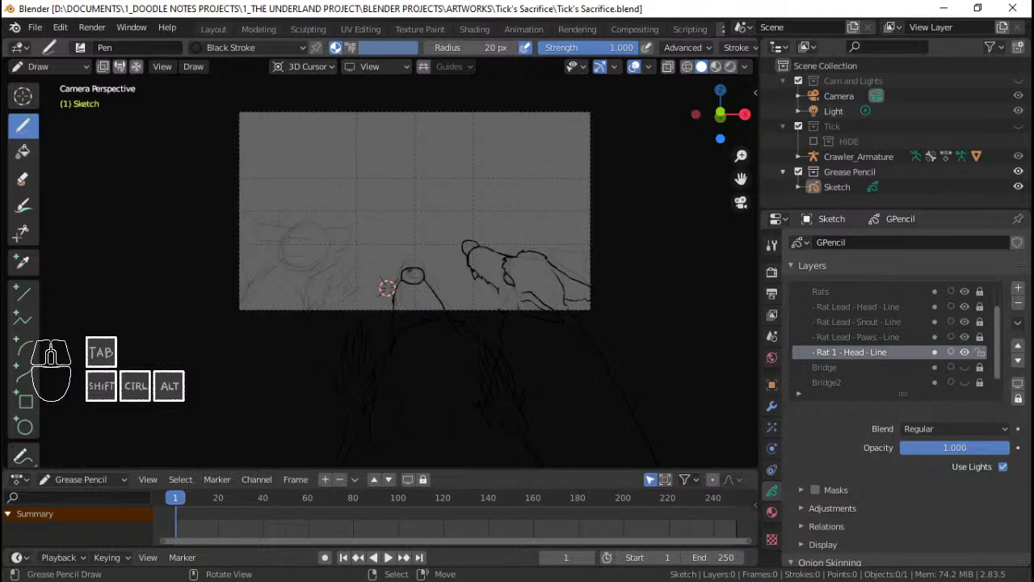
key(KP_1)
Step: In Edit mode, select the short stroke at the top of Rat 1's throat line, then rotate and lower it to meet the line
mouse_move(429, 190)
ctrl+middle_down()
mouse_move(441, 252)
mouse_move(457, 269)
ctrl+middle_up()
mouse_move(458, 279)
ctrl+middle_down()
mouse_move(463, 203)
mouse_move(488, 213)
ctrl+middle_up()
mouse_move(488, 213)
shift+middle_down()
mouse_move(490, 225)
mouse_move(462, 220)
mouse_move(407, 253)
shift+middle_up()
key(Tab)
key(ctrl+l)
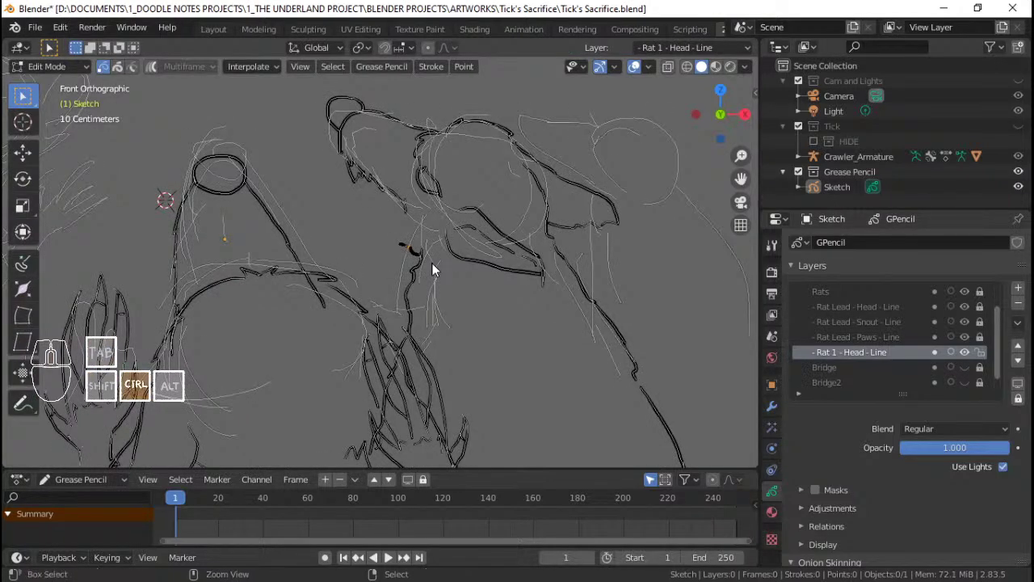
scroll(446, 262, up, 4)
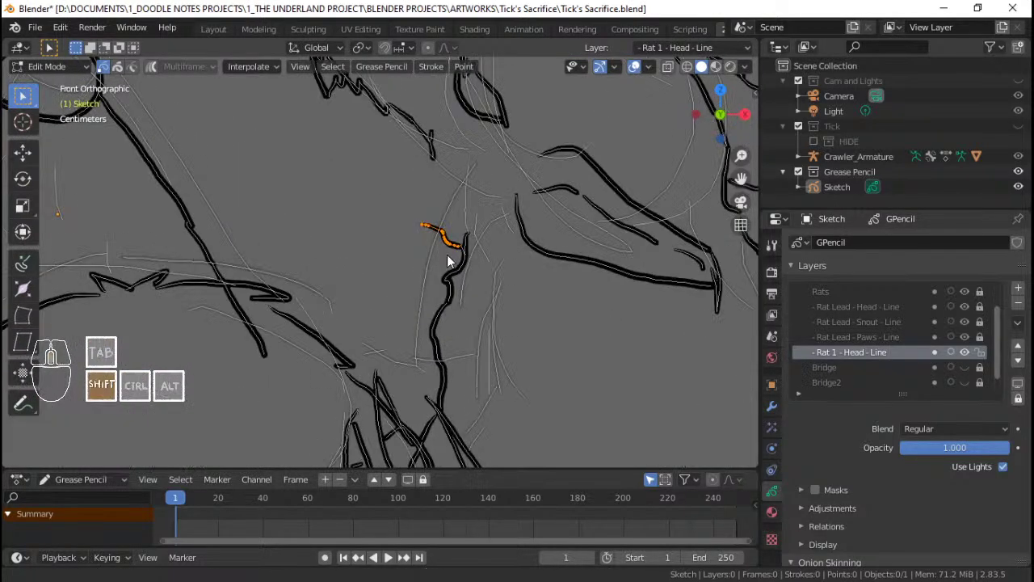
key(r)
click(603, 260)
key(g)
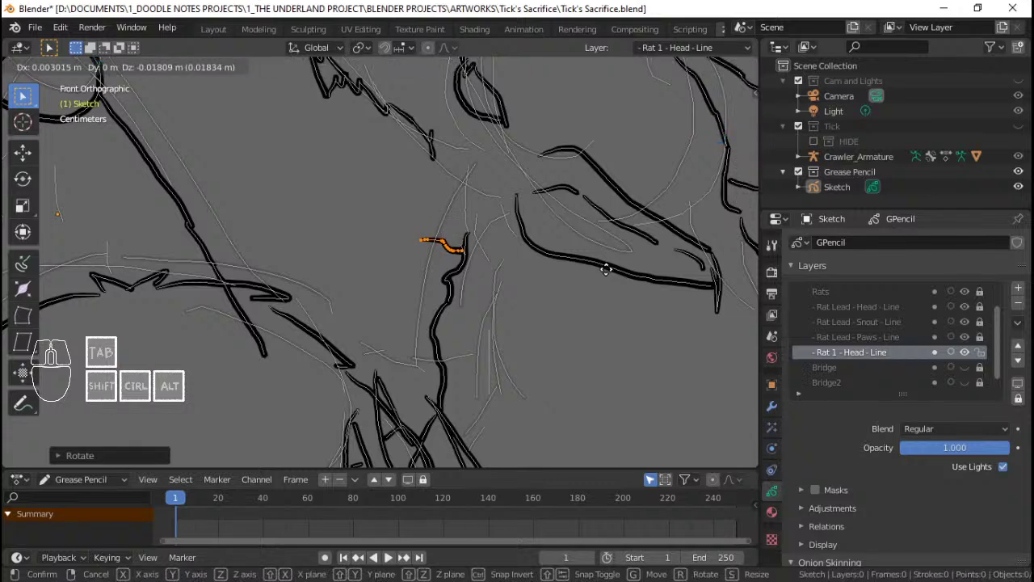
click(604, 279)
key(r)
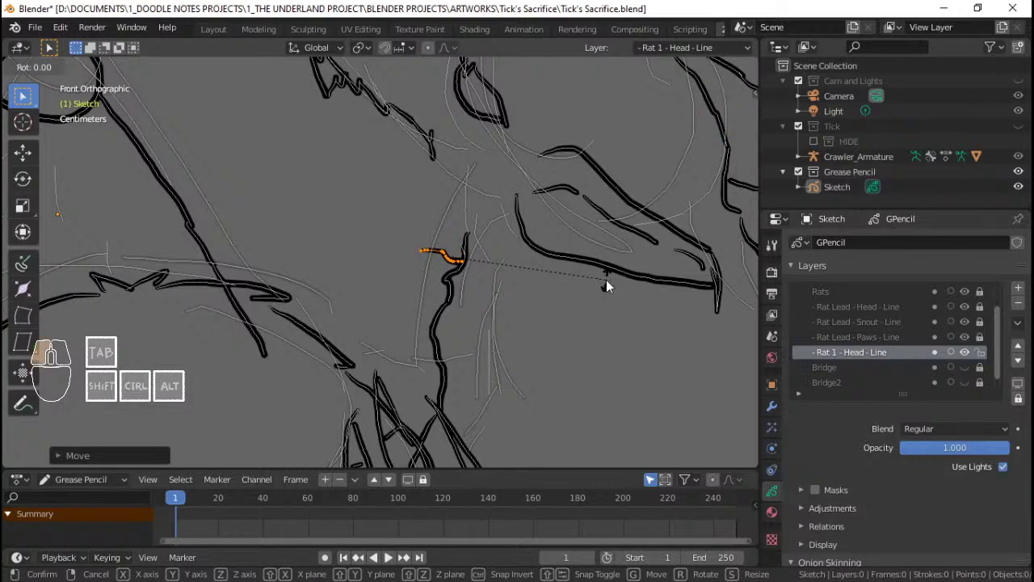
click(484, 222)
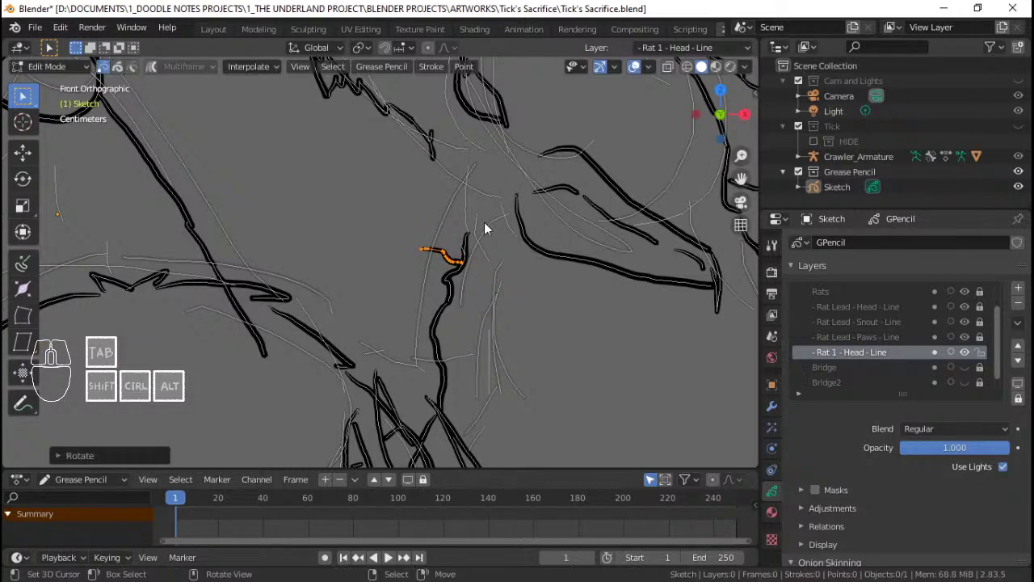
click(409, 248)
key(r)
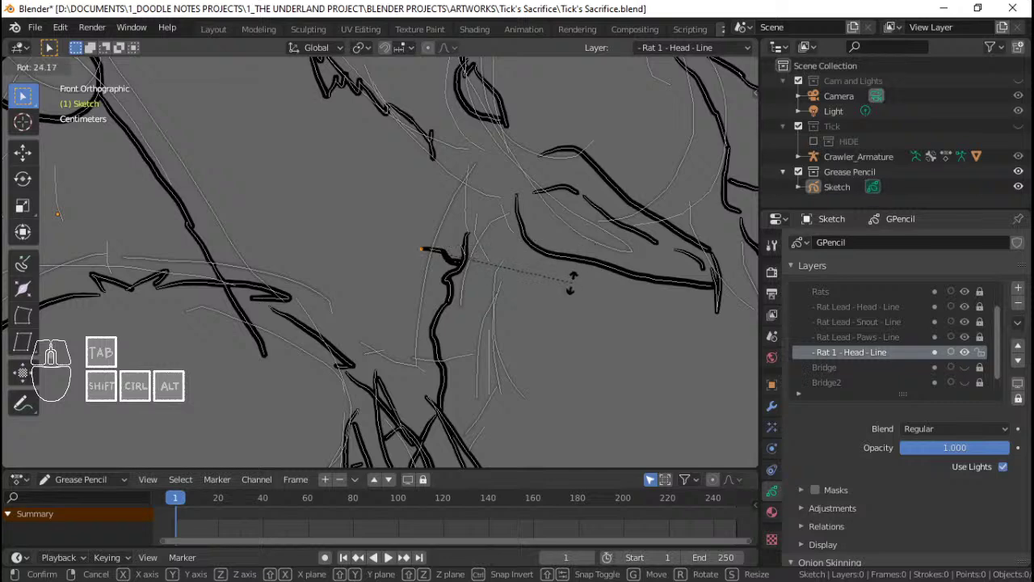
right_click(563, 298)
Step: Inspect the adjusted throat line and the rest of Rat 1's head, return to Draw mode and save the file
scroll(549, 295, down, 7)
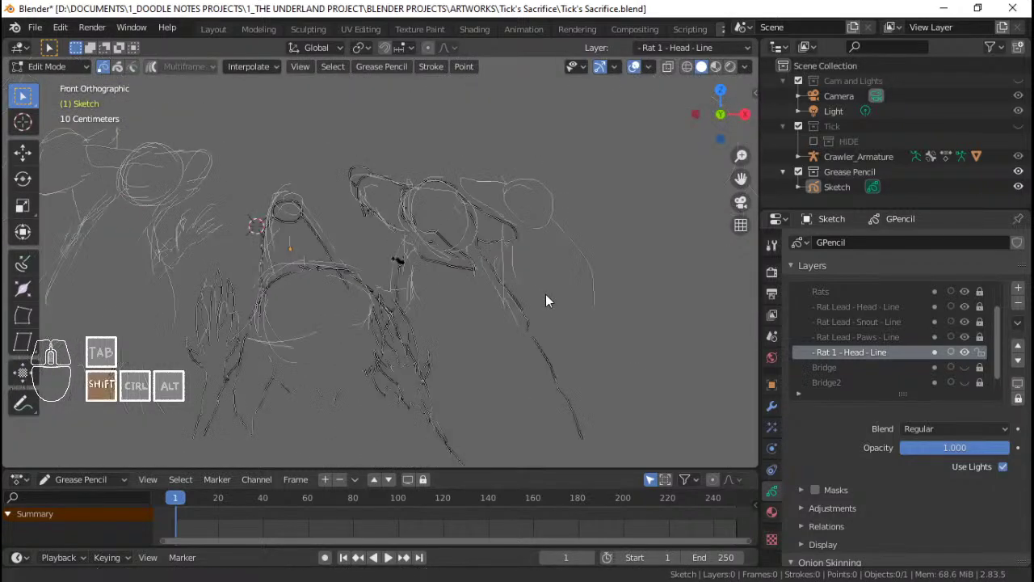
shift+middle_drag(546, 294, 518, 308)
scroll(518, 308, up, 3)
key(Tab)
key(Tab)
scroll(409, 264, up, 2)
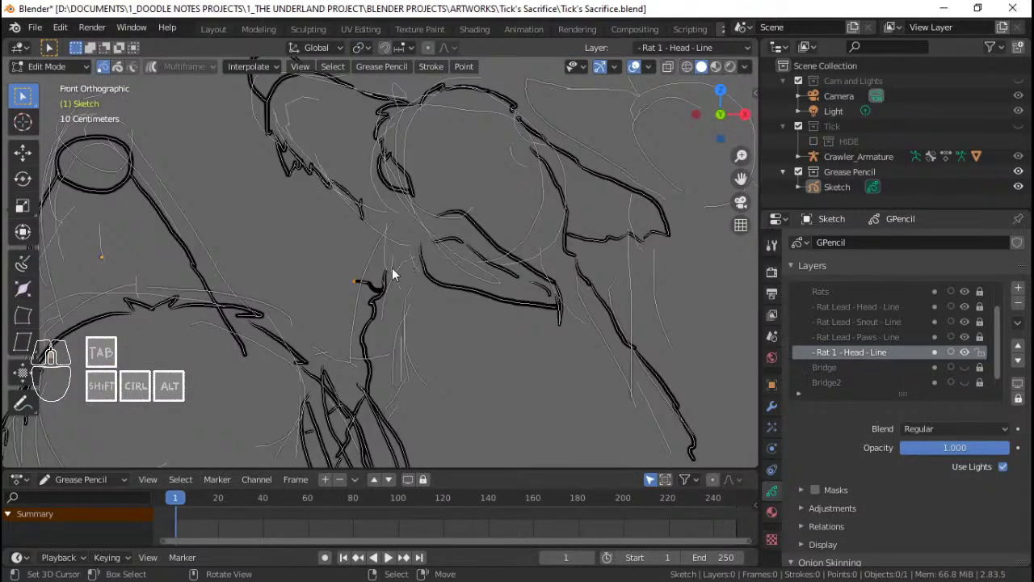
scroll(392, 267, up, 2)
shift+middle_drag(392, 268, 471, 268)
scroll(436, 271, down, 6)
scroll(436, 271, down, 1)
key(ctrl+s)
key(Tab)
scroll(471, 268, up, 2)
key(ctrl+s)
scroll(531, 331, down, 3)
mouse_move(578, 300)
shift+middle_down()
mouse_move(531, 330)
mouse_move(519, 319)
mouse_move(532, 300)
shift+middle_up()
scroll(519, 318, up, 3)
key(ctrl+s)
ctrl+middle_drag(532, 301, 529, 311)
shift+middle_drag(529, 312, 546, 288)
ctrl+middle_drag(533, 273, 531, 282)
Step: Select all strokes in Edit mode, check them from an orbited angle, then return to the front view in Draw mode and save
key(Tab)
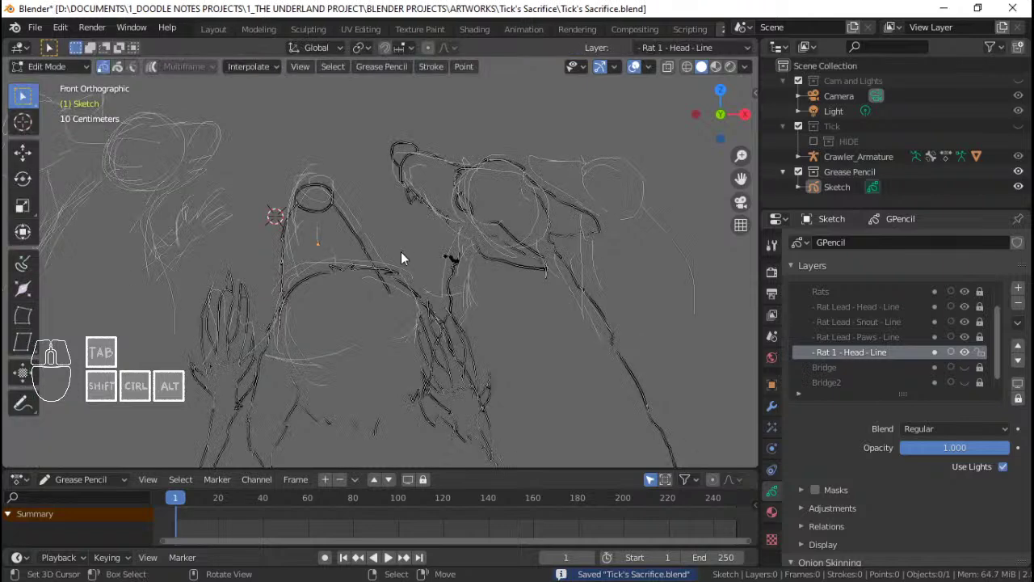
key(a)
mouse_move(499, 241)
middle_down()
mouse_move(587, 250)
mouse_move(612, 267)
mouse_move(557, 271)
mouse_move(567, 265)
middle_up()
key(KP_1)
key(Tab)
key(ctrl+s)
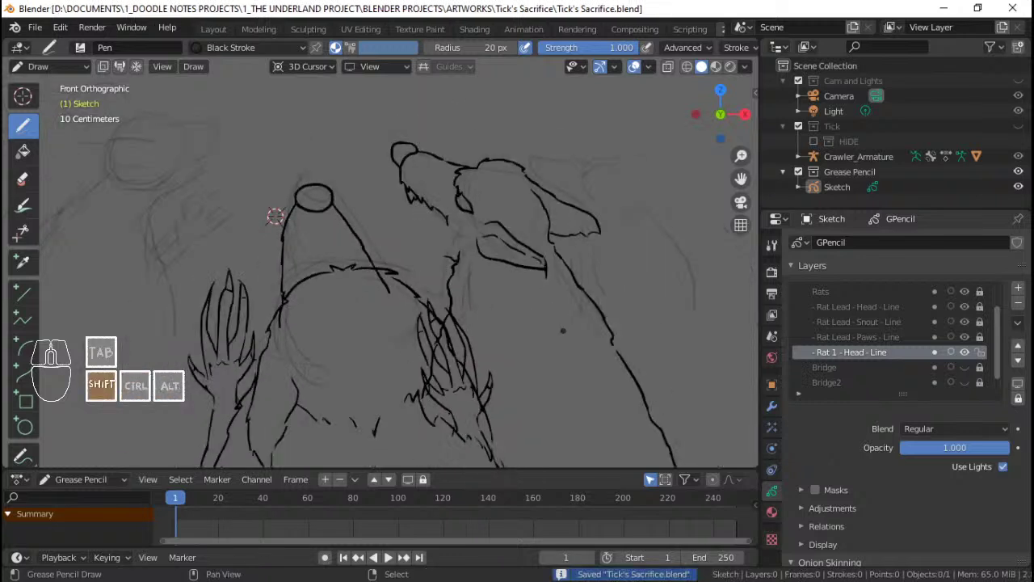
Step: Add a layer directly below "- Rat 1 - Head - Line", name it "- Rat 1 - Jaw - Line" and save the file
click(1019, 289)
click(1018, 361)
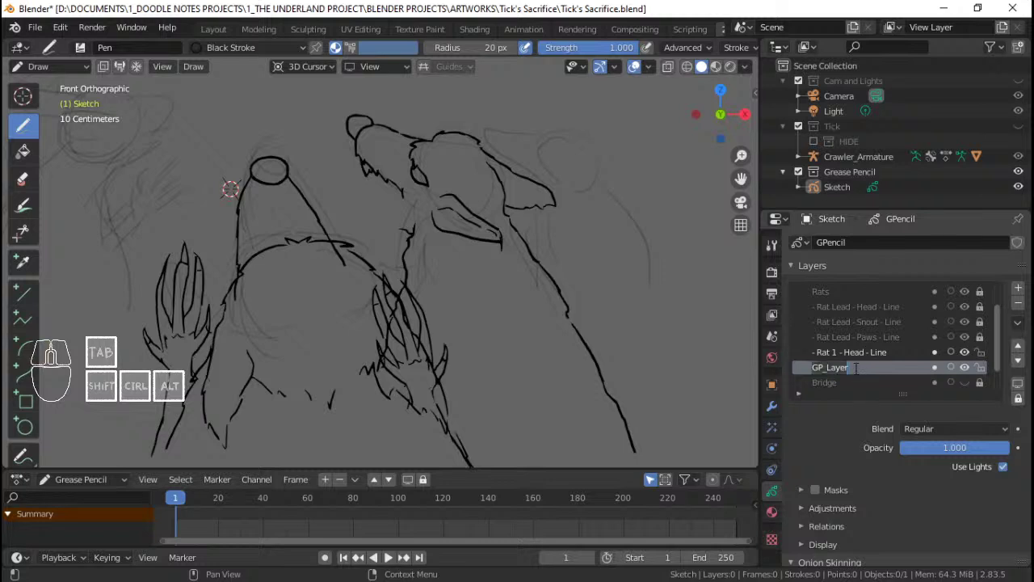
text(- RAT)
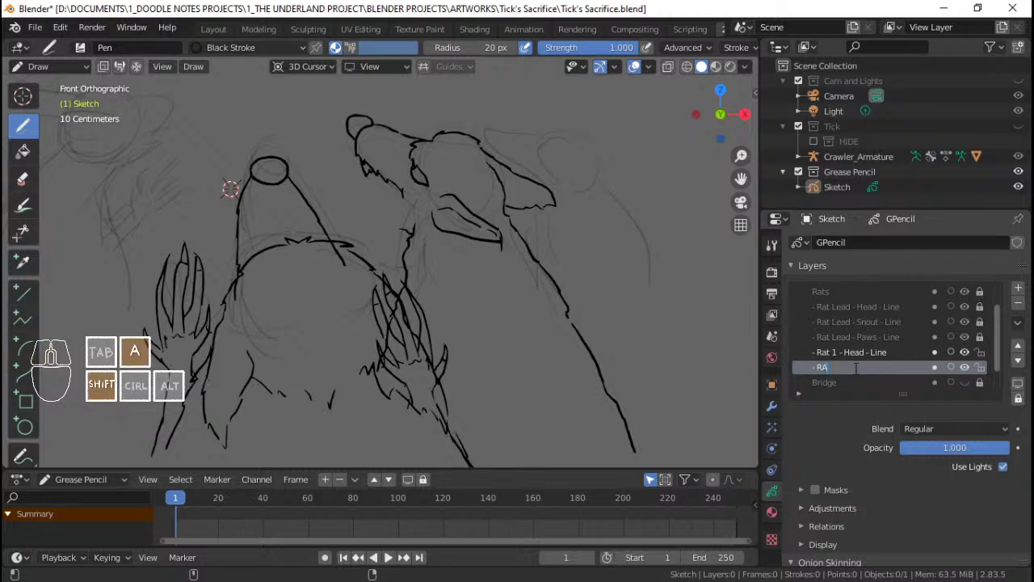
key(BackSpace)
key(BackSpace)
key(BackSpace)
text(Rat)
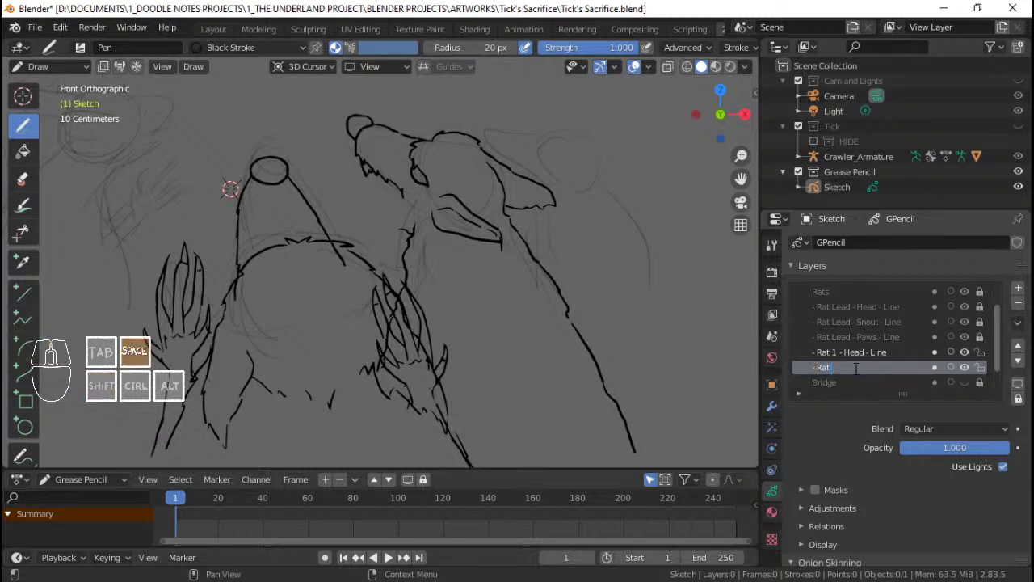
text( 1 -)
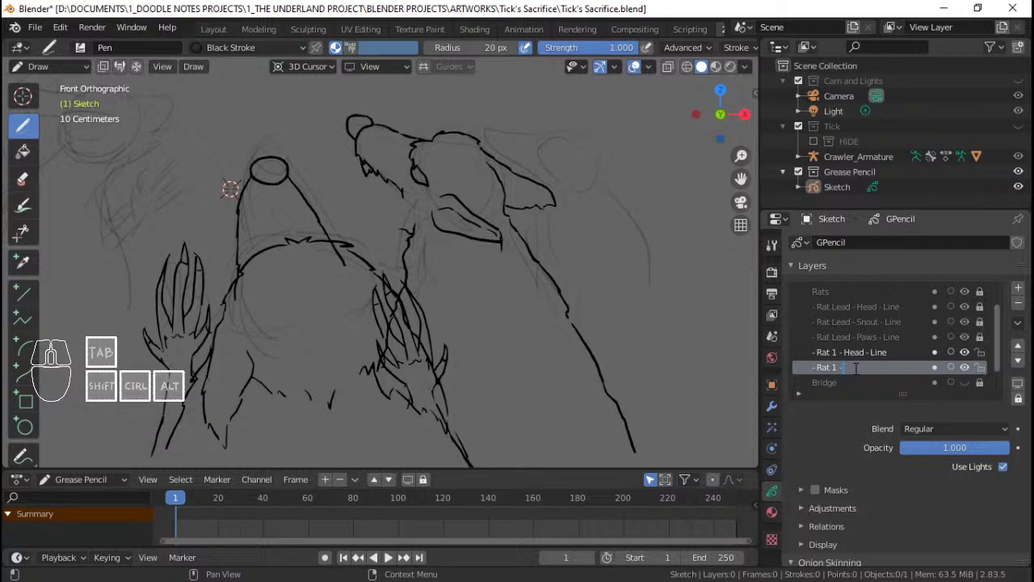
key(shift)
text(Jaw - Line)
key(Return)
key(ctrl+s)
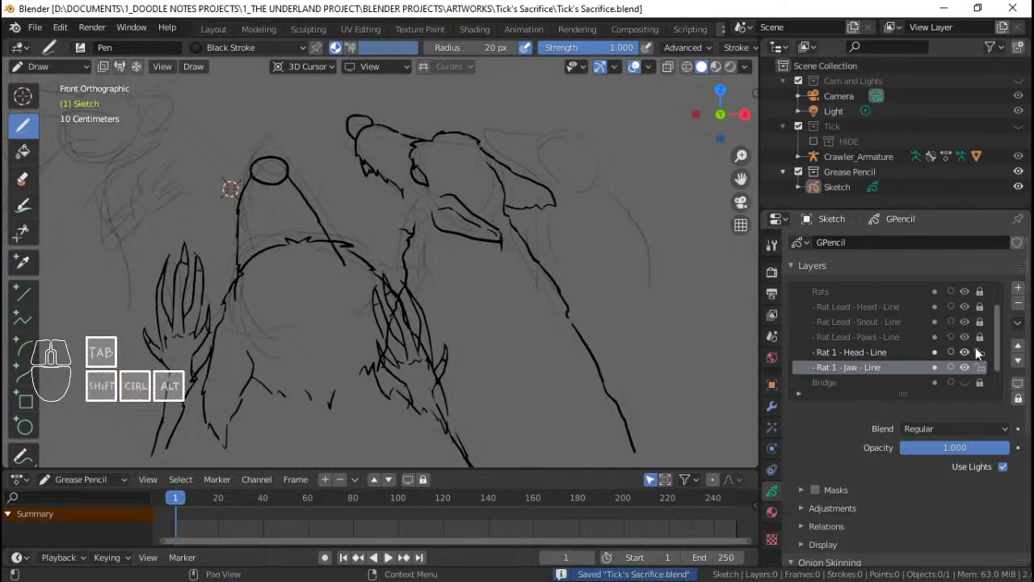
Step: Lock the "- Rat 1 - Jaw - Line" layer and make "- Rat 1 - Head - Line" the active layer
click(982, 370)
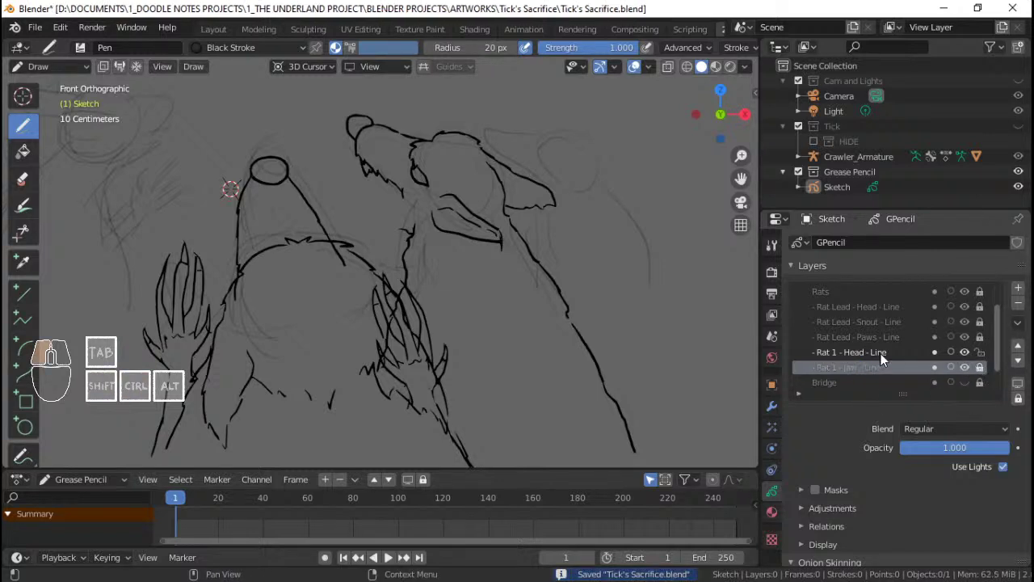
click(881, 353)
scroll(324, 243, down, 4)
scroll(498, 238, up, 5)
mouse_move(320, 236)
shift+middle_down()
mouse_move(499, 239)
mouse_move(446, 275)
mouse_move(430, 272)
shift+middle_up()
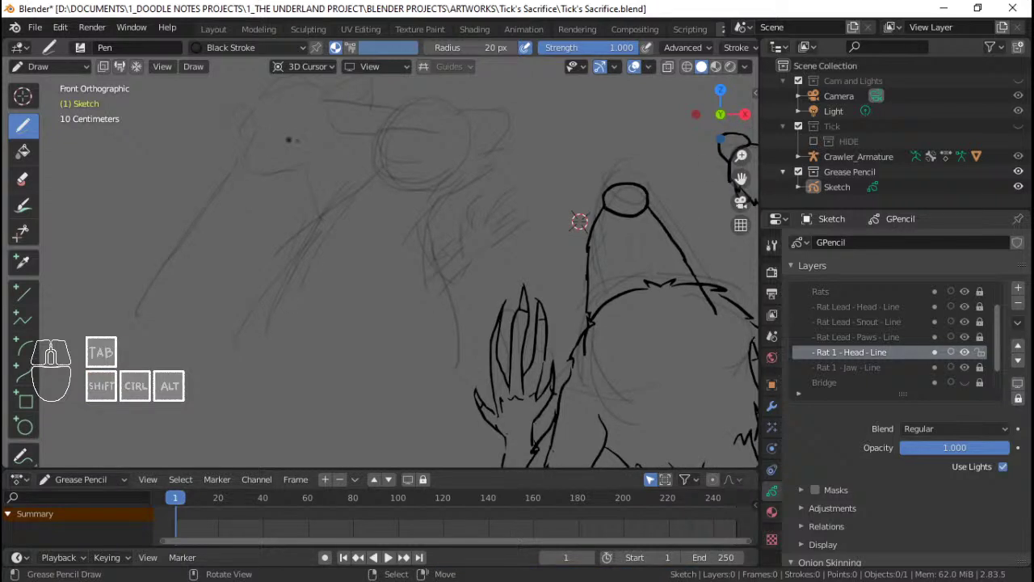
Step: Ink the near ear of the sketched rat beside the lead rat, with a tufted outline and an inner fold line
ctrl+middle_drag(429, 169, 454, 200)
shift+middle_drag(457, 201, 411, 203)
ctrl+middle_drag(414, 236, 367, 215)
ctrl+middle_drag(273, 211, 279, 183)
mouse_move(279, 182)
shift+middle_down()
mouse_move(288, 189)
mouse_move(276, 201)
shift+middle_up()
ctrl+middle_drag(275, 201, 309, 217)
shift+middle_drag(309, 217, 304, 215)
shift+middle_drag(304, 215, 329, 230)
mouse_move(329, 230)
ctrl+middle_down()
mouse_move(323, 215)
mouse_move(307, 286)
mouse_move(307, 302)
mouse_move(312, 240)
mouse_move(330, 248)
mouse_move(312, 353)
mouse_move(328, 258)
mouse_move(322, 279)
ctrl+middle_up()
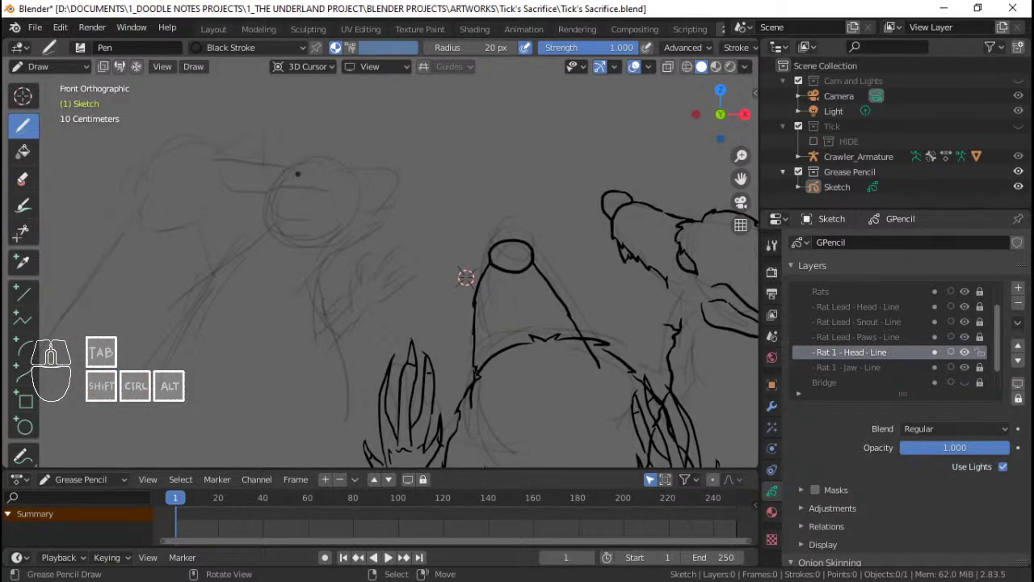
mouse_move(347, 188)
mouse_down()
mouse_move(310, 186)
mouse_move(278, 213)
mouse_move(288, 208)
mouse_move(289, 222)
mouse_move(330, 214)
mouse_up()
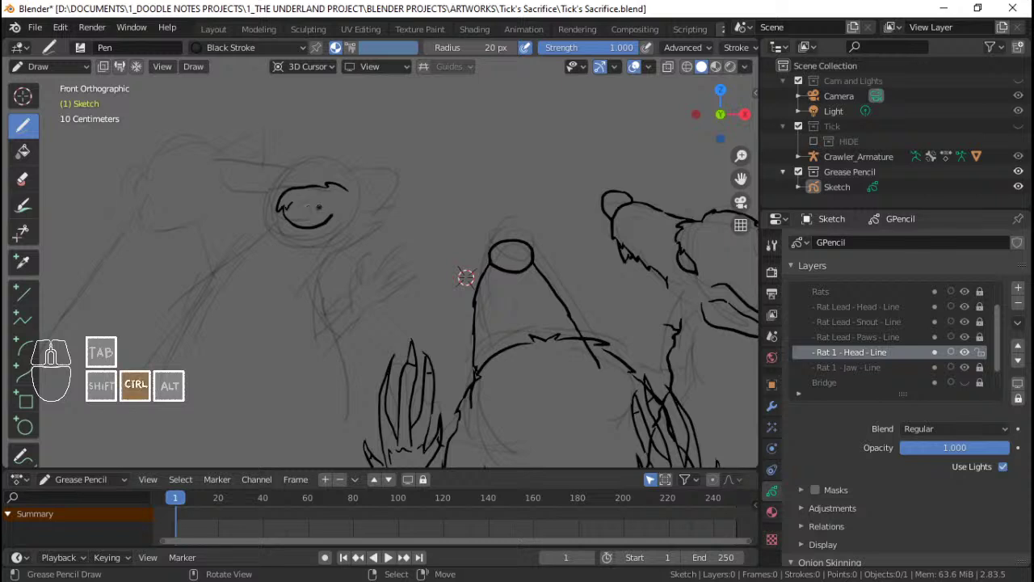
key(ctrl+z)
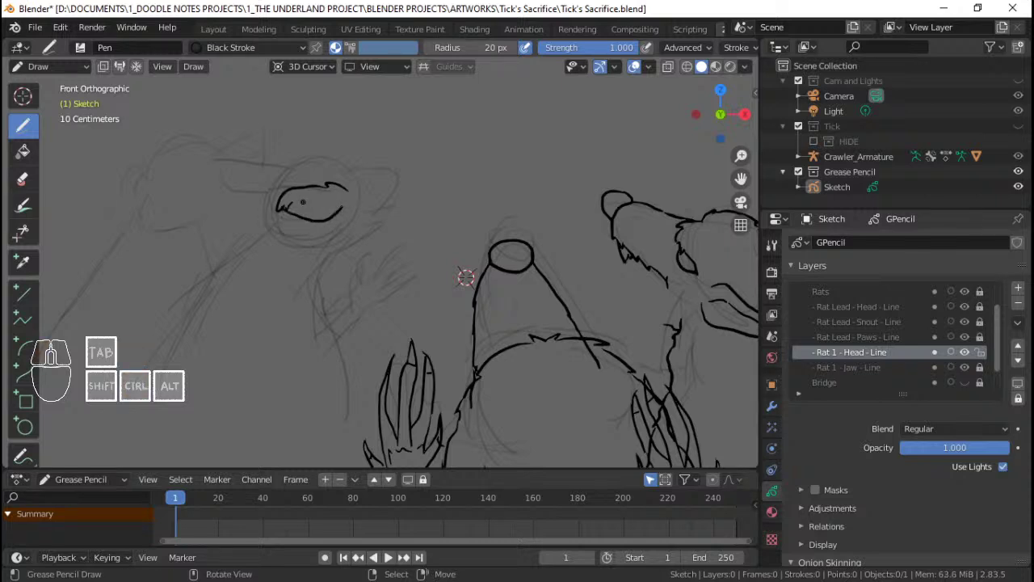
drag(302, 202, 342, 207)
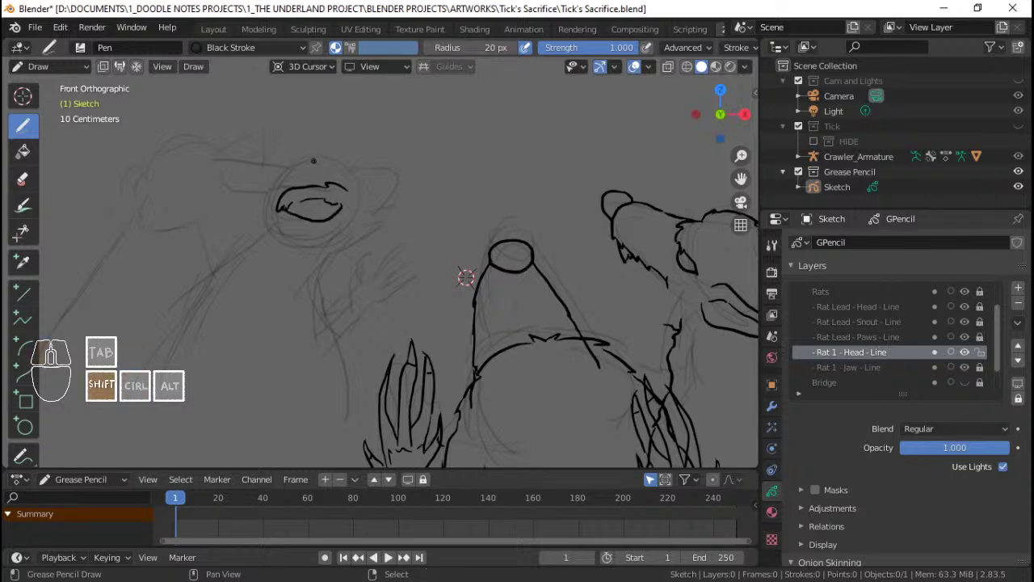
Step: Ink the second rat's furry crown and back of the head around the ear, and add its small oval eye
shift+middle_drag(357, 169, 358, 183)
drag(353, 187, 326, 173)
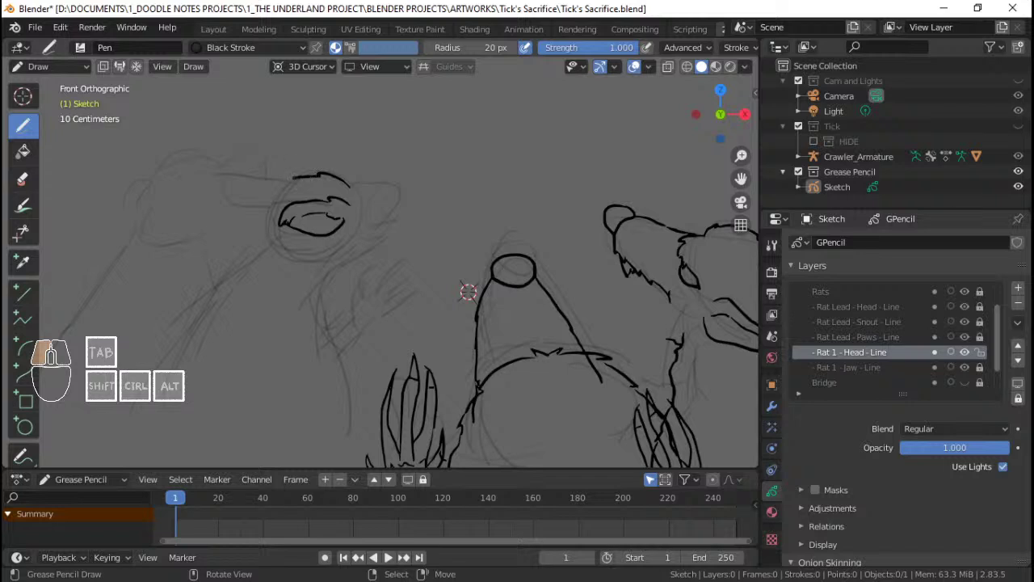
drag(249, 241, 249, 262)
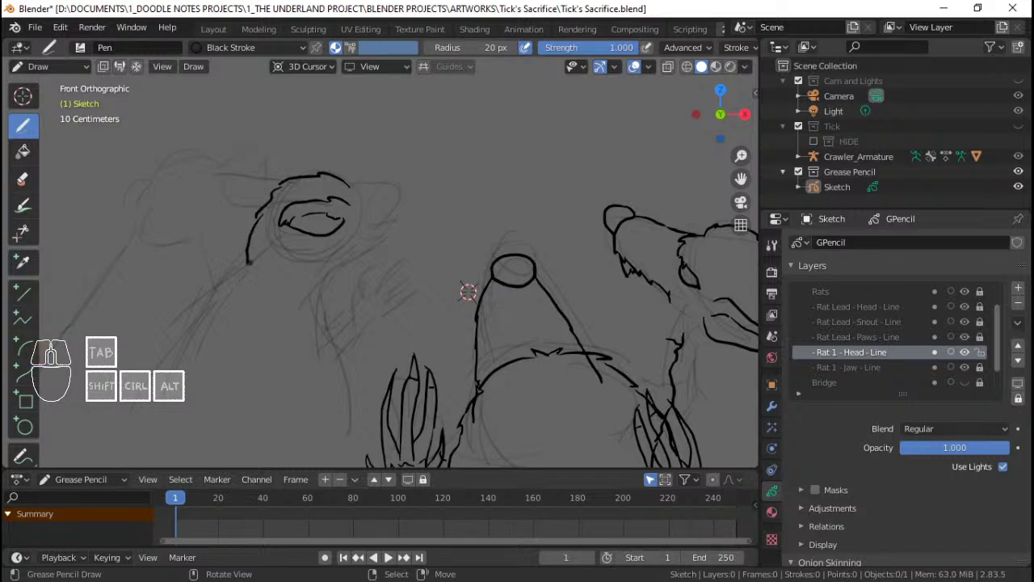
drag(354, 190, 362, 192)
click(370, 203)
drag(363, 201, 357, 215)
drag(361, 211, 362, 214)
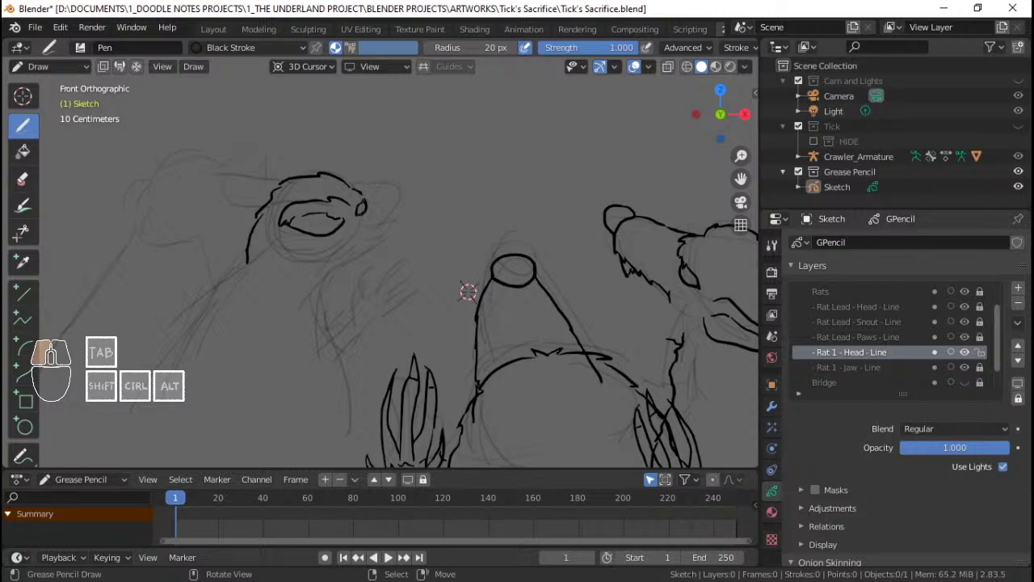
Step: Ink the second rat's throat and chest line from below the cheek down to behind the lead rat's raised paw
shift+middle_drag(370, 206, 364, 210)
drag(343, 262, 342, 263)
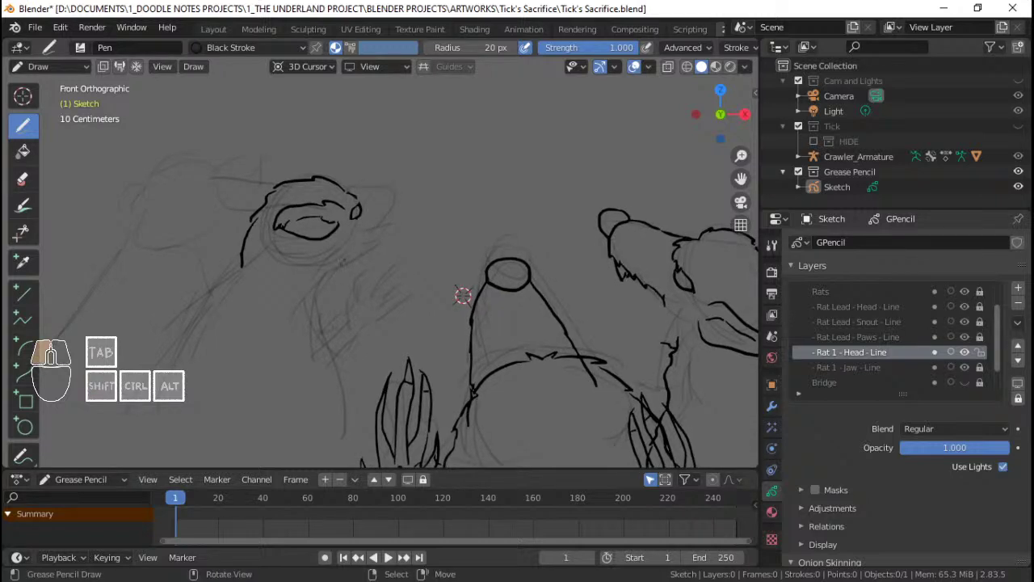
drag(326, 316, 332, 335)
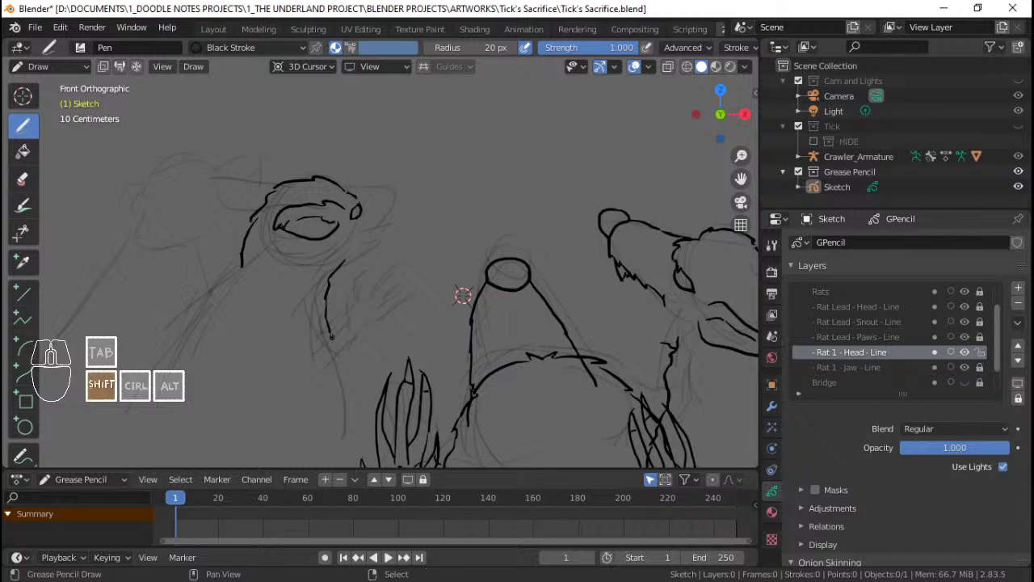
shift+middle_drag(333, 334, 338, 267)
drag(334, 264, 341, 282)
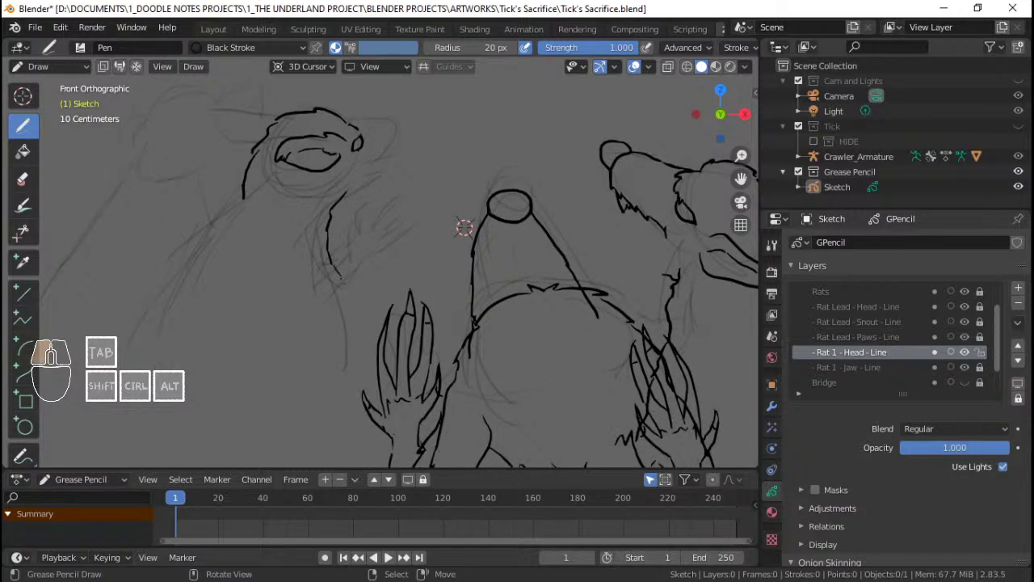
drag(354, 332, 369, 467)
Step: Ink the second rat's back line from the nape down along the sketched body and save the file
mouse_move(295, 240)
shift+middle_down()
mouse_move(295, 219)
mouse_move(354, 194)
shift+middle_up()
drag(300, 149, 302, 151)
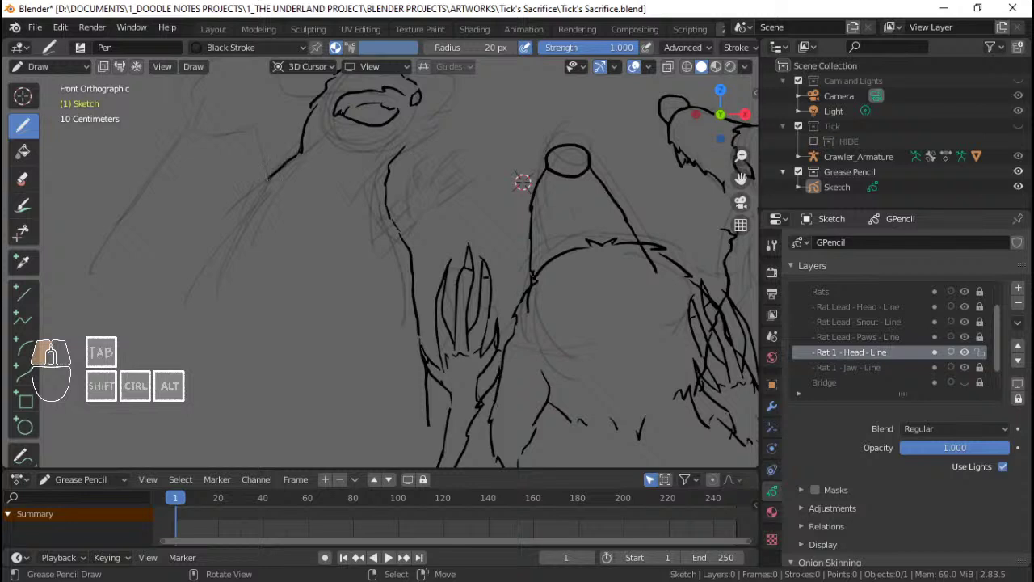
drag(253, 202, 228, 237)
drag(178, 334, 169, 389)
mouse_move(333, 194)
shift+middle_down()
mouse_move(311, 307)
mouse_move(340, 344)
shift+middle_up()
mouse_move(529, 331)
shift+middle_down()
mouse_move(557, 360)
mouse_move(598, 370)
mouse_move(584, 373)
shift+middle_up()
key(ctrl+s)
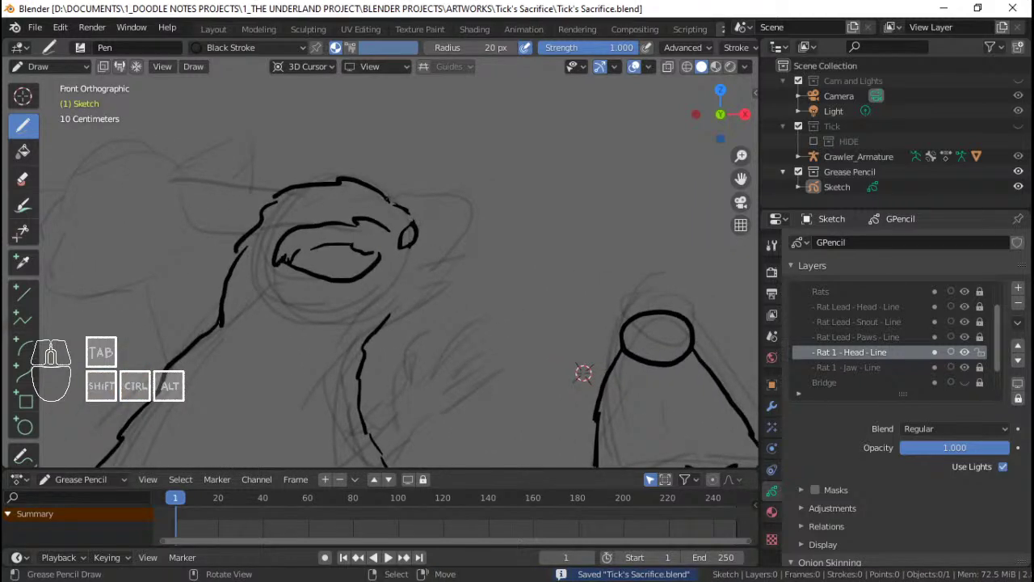
Step: Ink the second rat's snout from the brow around a rounded nose tip and back along the underside to the cheek
mouse_move(386, 197)
mouse_down()
mouse_move(460, 190)
mouse_move(465, 202)
mouse_move(468, 177)
mouse_move(488, 189)
mouse_move(456, 191)
mouse_up()
key(ctrl+z)
drag(477, 224, 457, 249)
drag(408, 280, 407, 279)
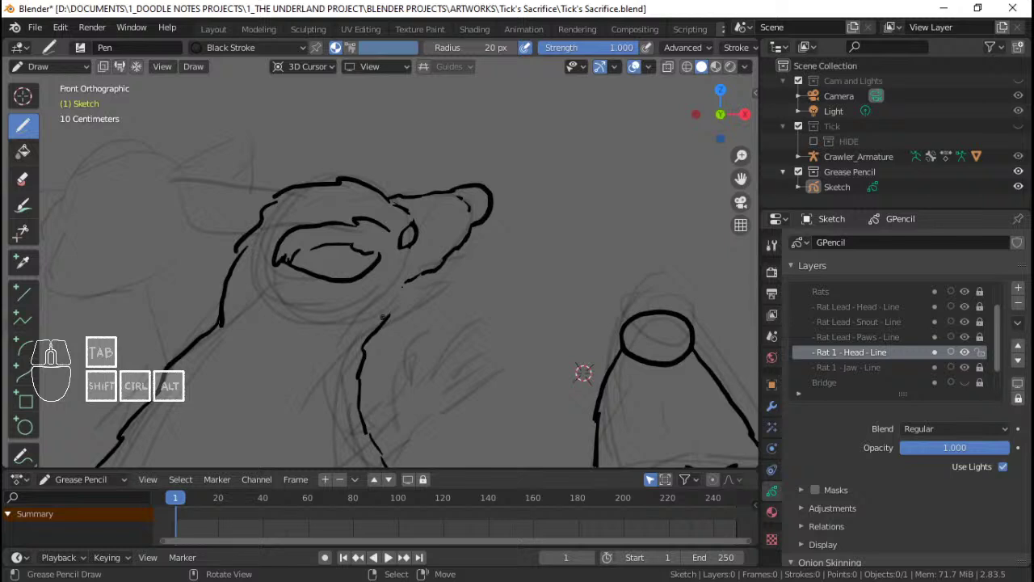
Step: Ink the second rat's far ear with a tufted tip extending behind the crown, and save the file
scroll(584, 372, down, 2)
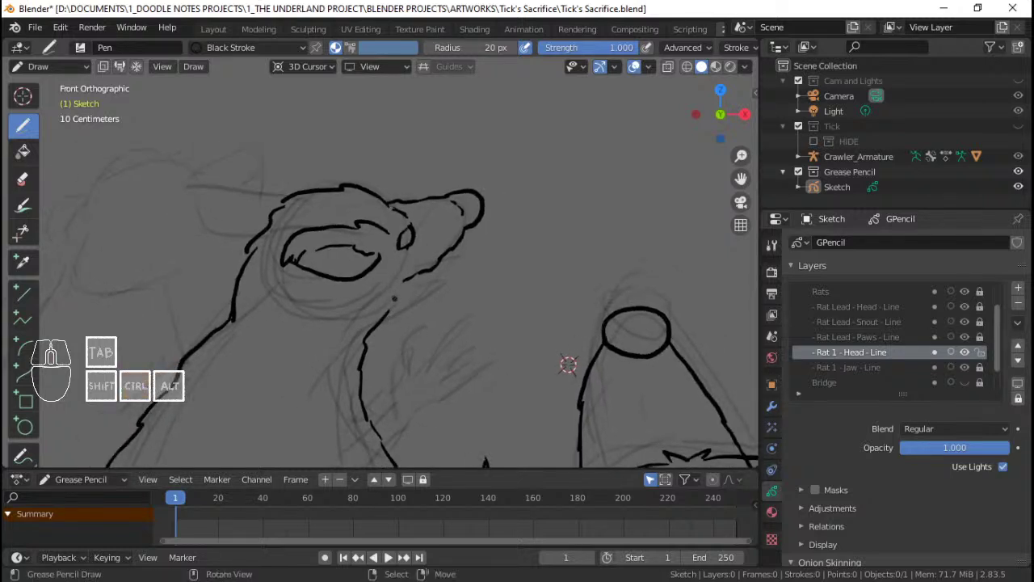
ctrl+middle_drag(394, 299, 377, 240)
mouse_move(377, 239)
shift+middle_down()
mouse_move(307, 222)
mouse_move(395, 231)
shift+middle_up()
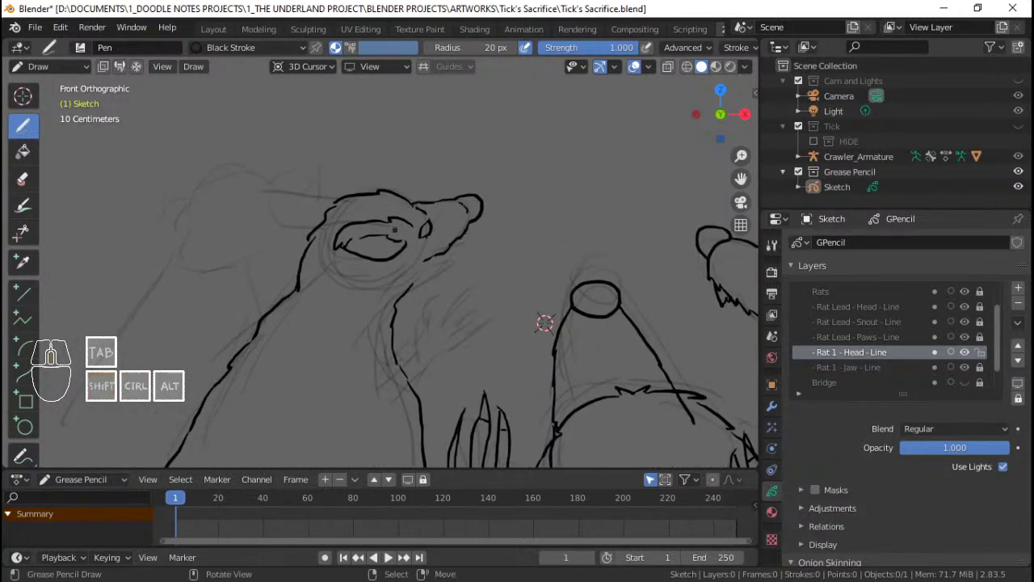
mouse_move(545, 323)
shift+middle_down()
mouse_move(672, 345)
mouse_move(693, 366)
shift+middle_up()
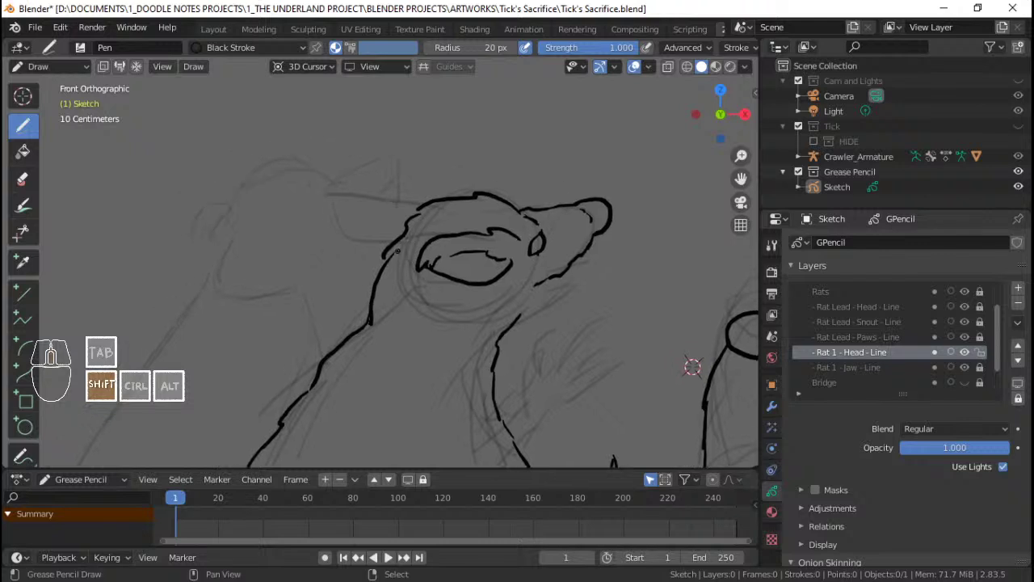
ctrl+middle_drag(436, 202, 441, 177)
shift+middle_drag(441, 177, 452, 194)
mouse_move(449, 206)
mouse_down()
mouse_move(419, 191)
mouse_move(446, 203)
mouse_move(399, 202)
mouse_up()
key(ctrl+z)
key(ctrl+z)
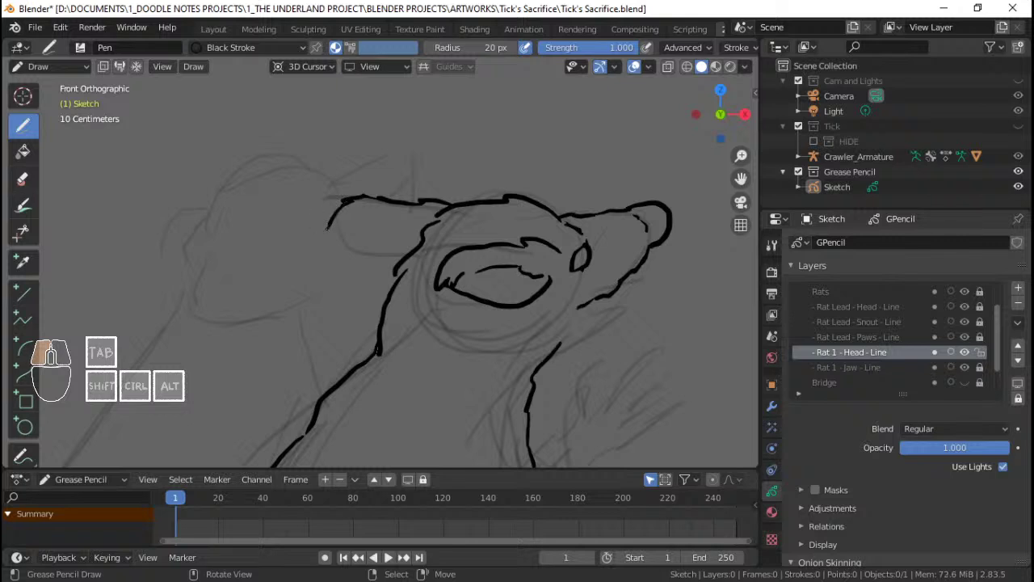
mouse_move(326, 229)
mouse_down()
mouse_move(381, 221)
mouse_move(343, 219)
mouse_up()
key(ctrl+z)
drag(375, 254, 399, 264)
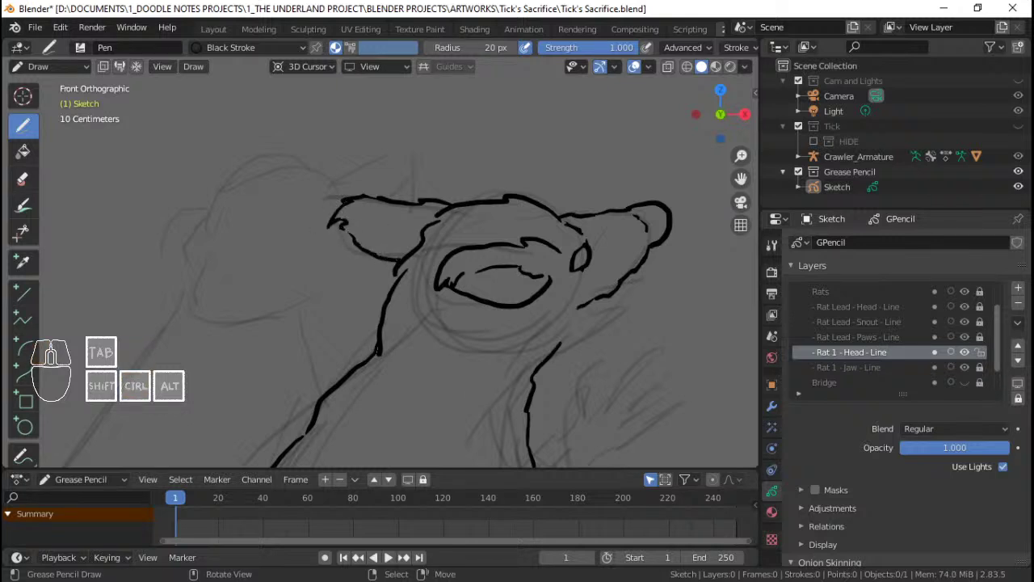
ctrl+middle_drag(436, 241, 437, 322)
key(ctrl+s)
Step: Inspect the second rat's inked head together with the other rats in the front view
shift+middle_drag(492, 233, 435, 223)
ctrl+middle_drag(436, 223, 437, 239)
shift+middle_drag(437, 238, 405, 222)
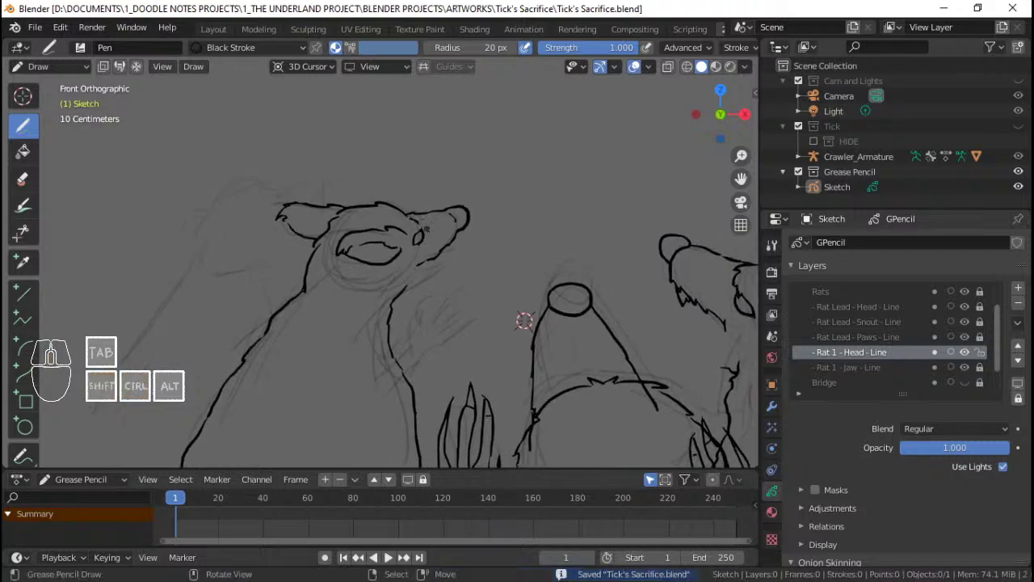
shift+middle_drag(453, 252, 456, 170)
ctrl+middle_drag(457, 169, 472, 207)
shift+middle_drag(472, 207, 344, 225)
shift+middle_drag(344, 224, 398, 263)
ctrl+middle_drag(397, 263, 397, 242)
key(KP_1)
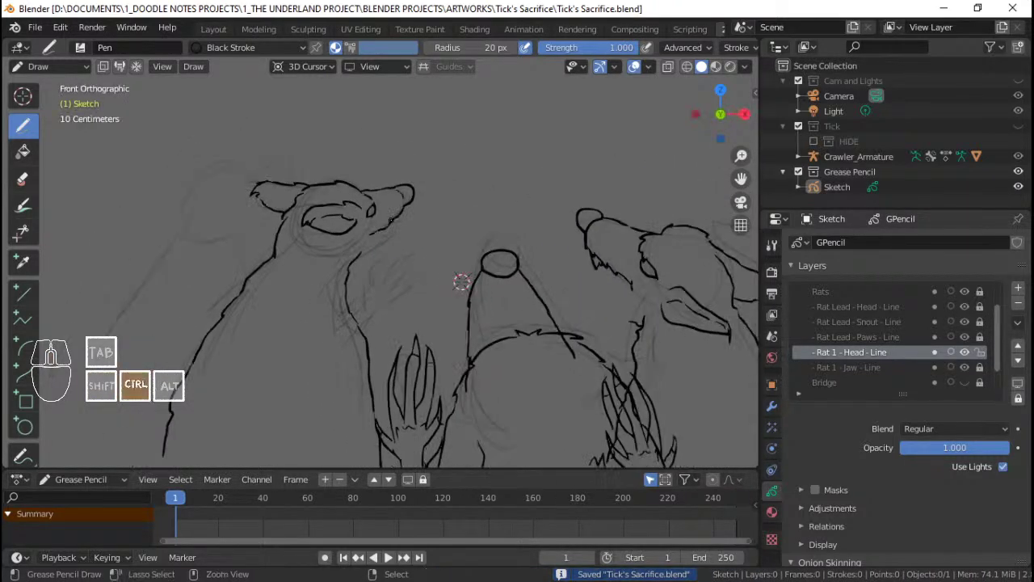
mouse_move(461, 282)
shift+middle_down()
mouse_move(455, 270)
mouse_move(423, 265)
shift+middle_up()
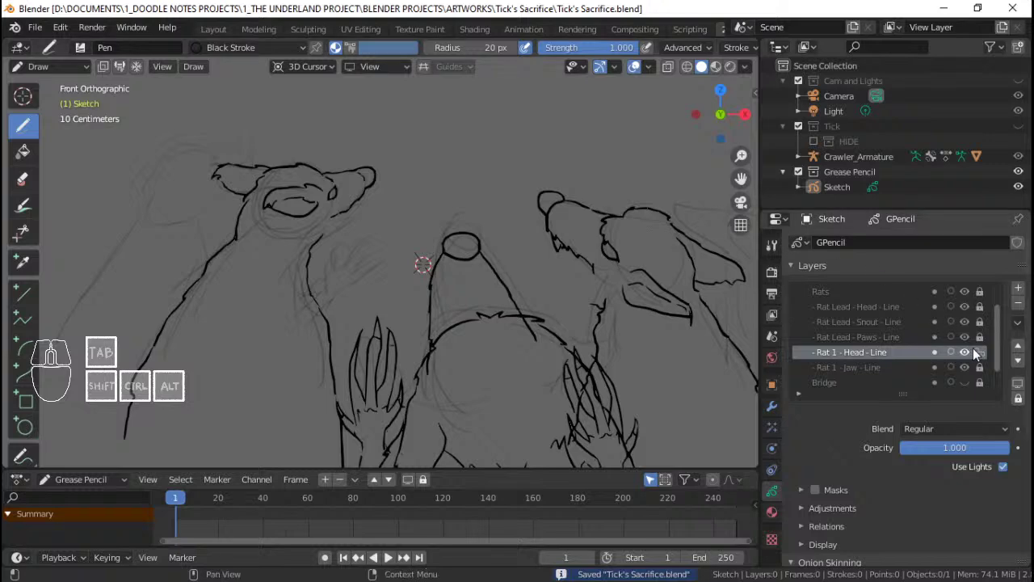
Step: Lock the "- Rat 1 - Head - Line" layer, then make "- Rat 1 - Jaw - Line" active and unlock it
click(873, 367)
shift+middle_drag(727, 363, 667, 357)
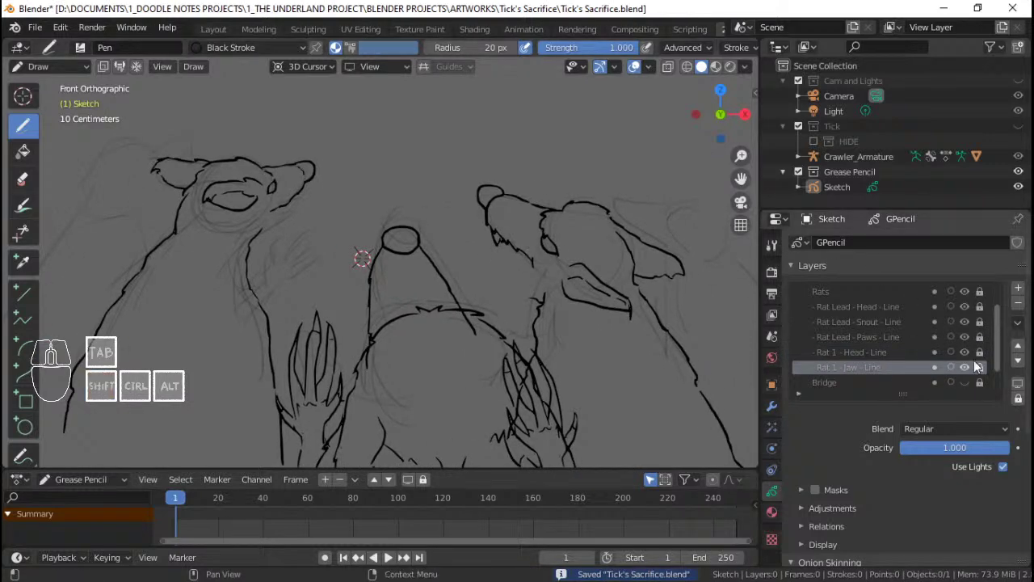
mouse_move(570, 276)
shift+middle_down()
mouse_move(527, 238)
mouse_move(527, 211)
mouse_move(510, 276)
shift+middle_up()
ctrl+middle_drag(509, 276, 521, 252)
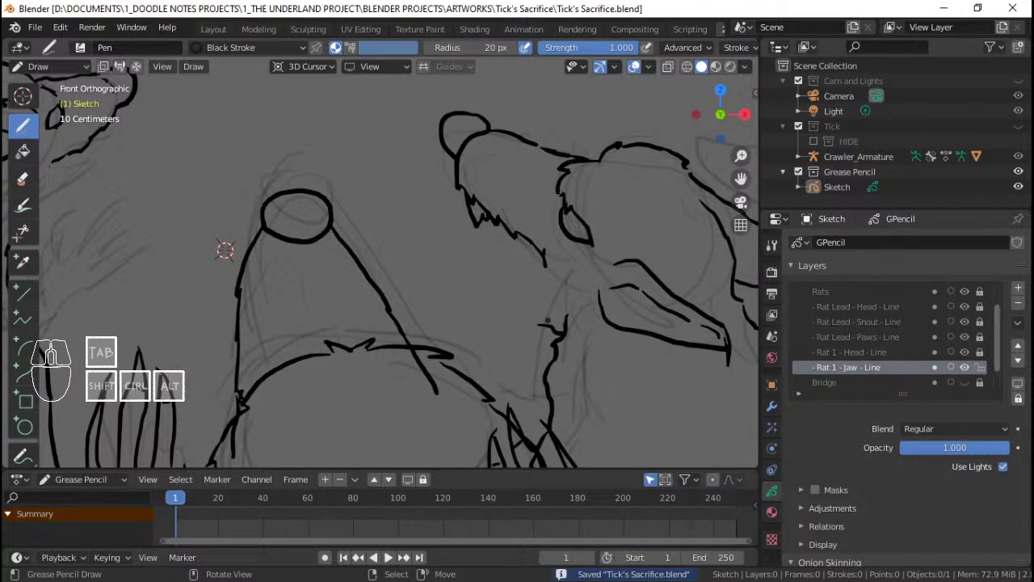
drag(540, 325, 499, 297)
key(ctrl+z)
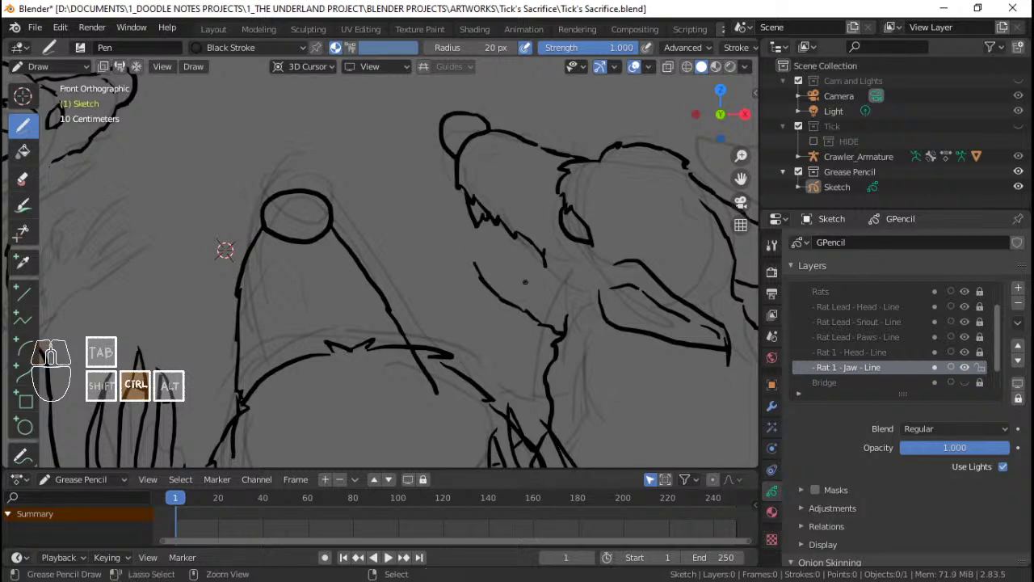
key(ctrl+z)
key(ctrl+z)
key(ctrl+z)
key(ctrl+z)
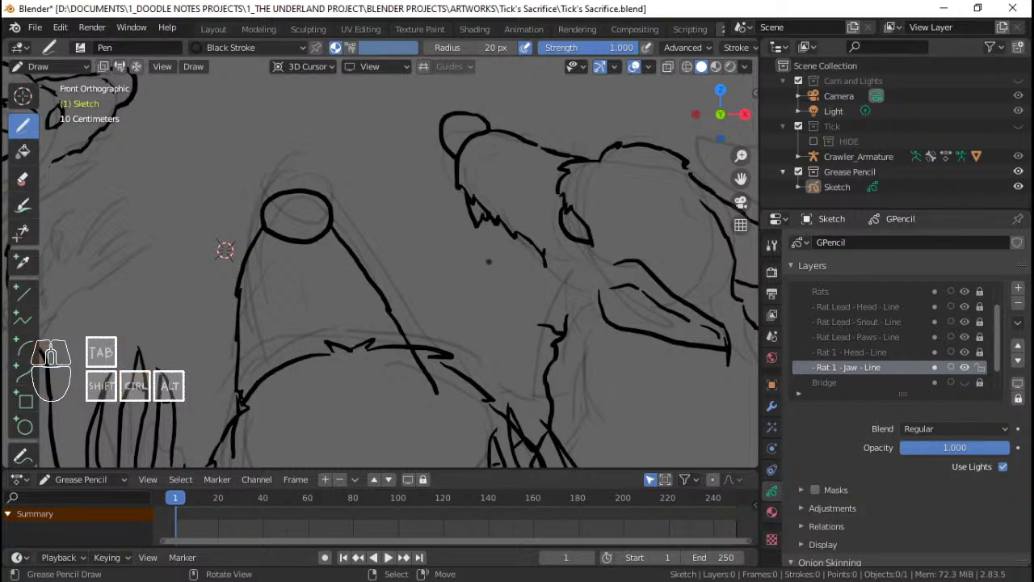
Step: Ink Rat 1's lower jaw from the chin to the throat line, with a row of jagged teeth inside the open mouth
drag(488, 261, 503, 278)
drag(538, 322, 541, 323)
mouse_move(490, 260)
mouse_down()
mouse_move(484, 234)
mouse_move(502, 259)
mouse_move(551, 279)
mouse_up()
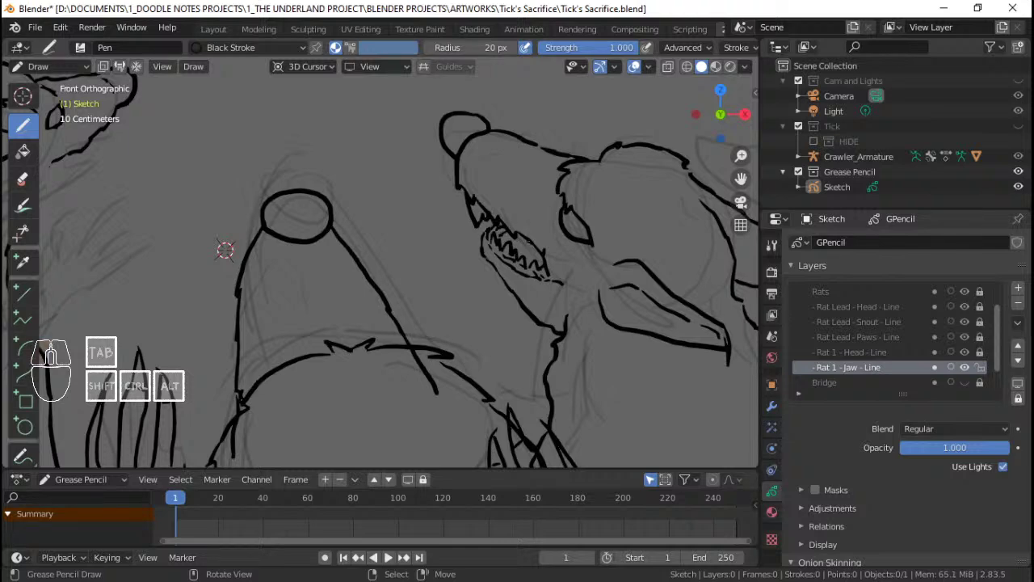
Step: Ink short accent strokes above the right rat's open mouth and at the back of its jaw, and save the file
ctrl+middle_drag(547, 244, 548, 346)
shift+middle_drag(494, 286, 554, 299)
ctrl+middle_drag(555, 299, 554, 259)
shift+middle_drag(554, 260, 525, 255)
ctrl+middle_drag(325, 270, 106, 289)
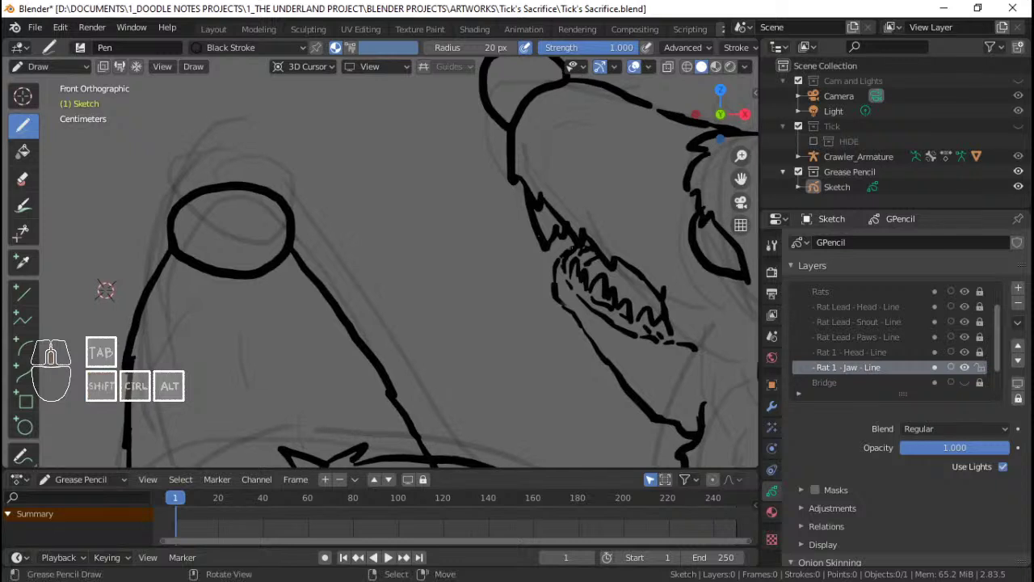
drag(630, 245, 643, 245)
shift+middle_drag(643, 246, 545, 220)
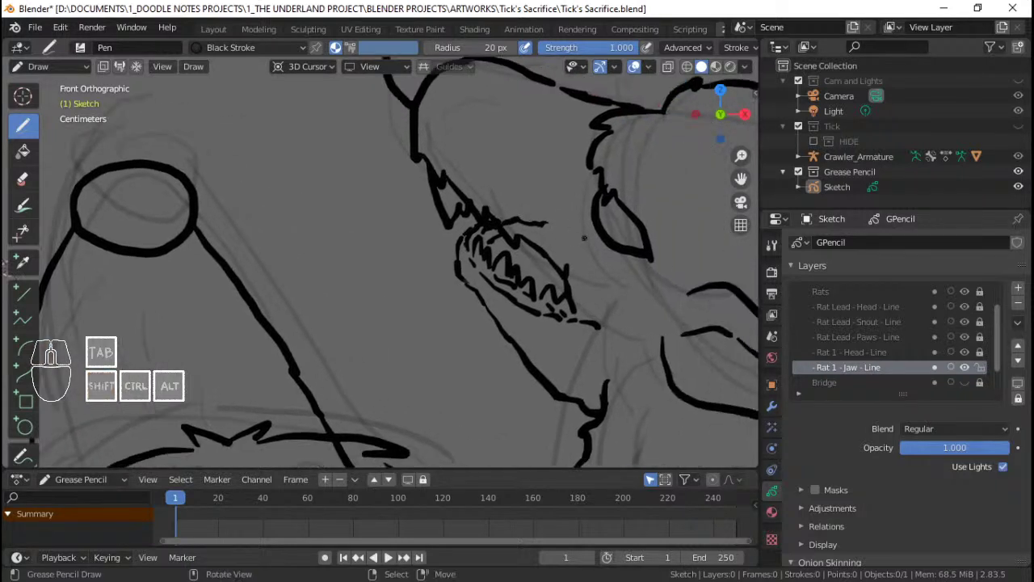
shift+middle_drag(593, 290, 524, 254)
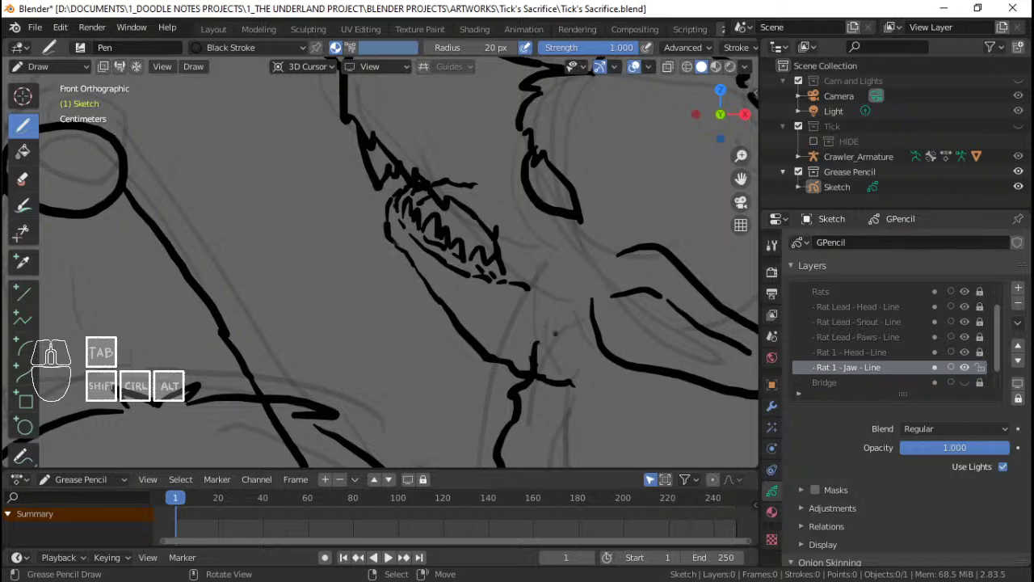
mouse_move(8, 235)
ctrl+middle_down()
mouse_move(173, 248)
mouse_move(456, 323)
ctrl+middle_up()
key(ctrl+s)
mouse_move(380, 246)
shift+middle_down()
mouse_move(467, 254)
mouse_move(448, 267)
mouse_move(445, 286)
mouse_move(447, 226)
mouse_move(448, 286)
mouse_move(449, 242)
shift+middle_up()
mouse_move(449, 241)
ctrl+middle_down()
mouse_move(446, 226)
mouse_move(436, 235)
mouse_move(457, 282)
mouse_move(415, 229)
mouse_move(477, 252)
mouse_move(473, 198)
mouse_move(413, 241)
mouse_move(434, 255)
ctrl+middle_up()
key(ctrl+s)
key(ctrl+s)
key(ctrl+s)
key(ctrl+s)
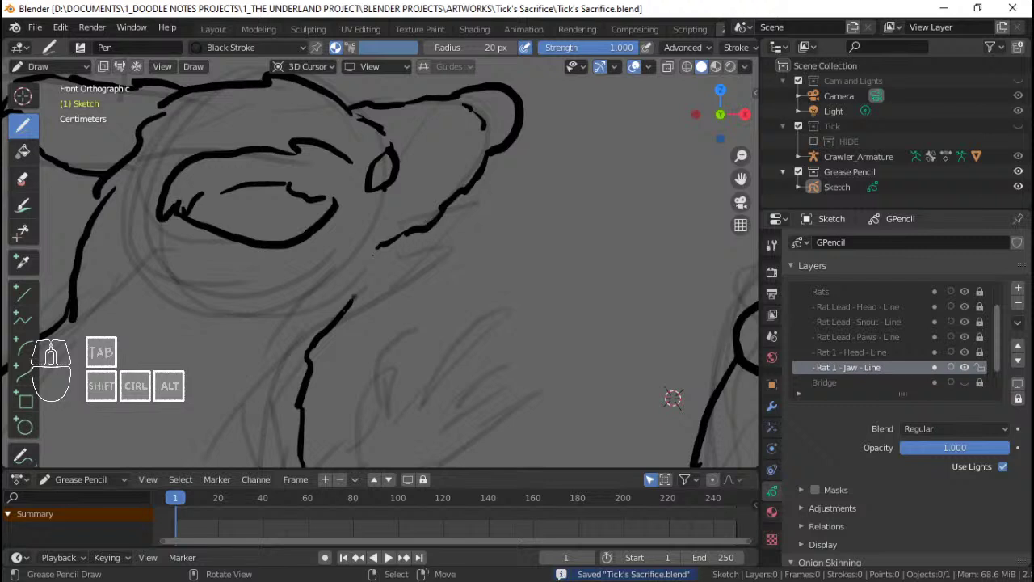
Step: Try to ink the underside of the left rat's lower jaw from the throat toward the chin
drag(319, 342, 355, 328)
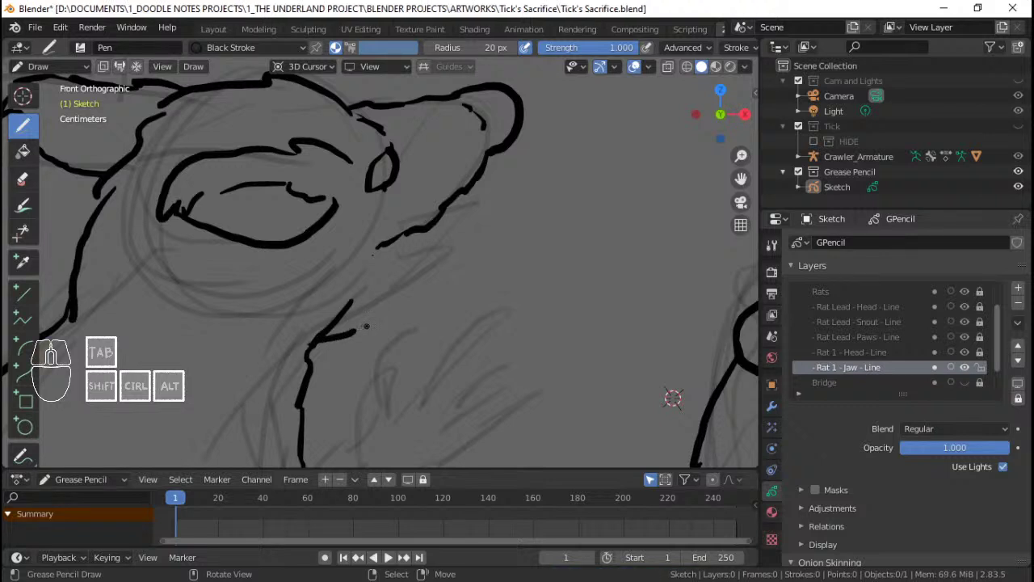
key(ctrl+z)
mouse_move(299, 343)
mouse_down()
mouse_move(355, 316)
mouse_move(474, 225)
mouse_up()
key(ctrl+z)
key(ctrl+z)
key(ctrl+z)
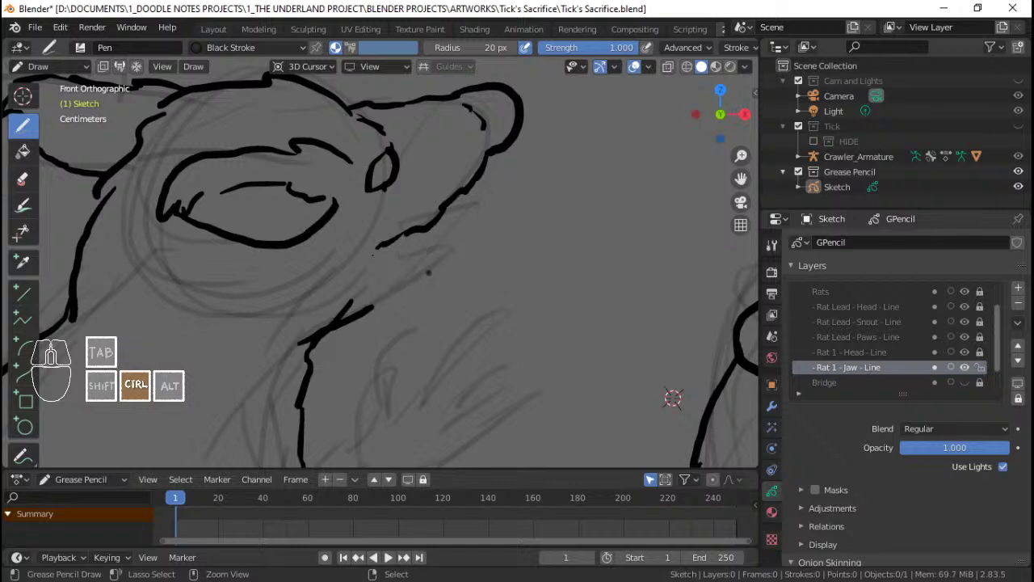
mouse_move(307, 346)
mouse_down()
mouse_move(355, 329)
mouse_move(323, 331)
mouse_move(356, 331)
mouse_up()
key(ctrl+z)
drag(359, 330, 428, 279)
key(ctrl+z)
key(ctrl+z)
key(ctrl+z)
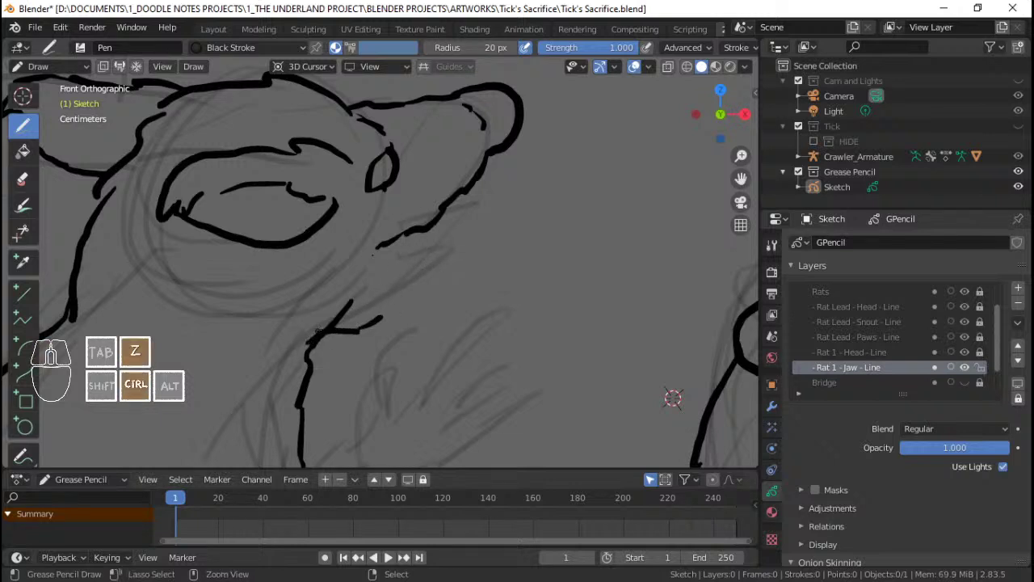
Step: Ink the left rat's lower jaw from the throat to the chin, with a row of jagged teeth along the mouth
drag(284, 324, 338, 333)
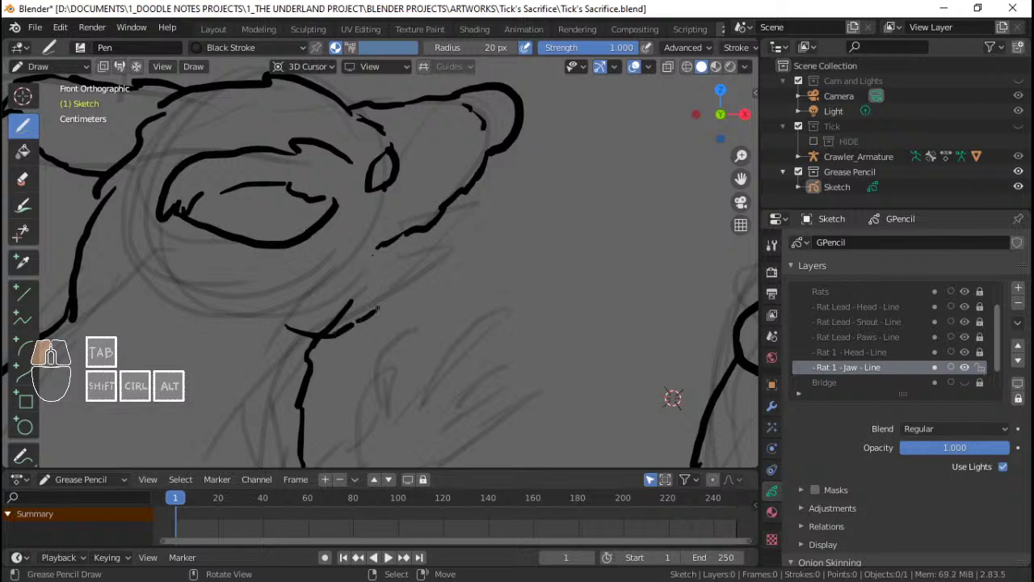
mouse_move(428, 275)
mouse_down()
mouse_move(473, 234)
mouse_move(466, 221)
mouse_move(330, 296)
mouse_move(374, 259)
mouse_move(427, 239)
mouse_move(443, 215)
mouse_up()
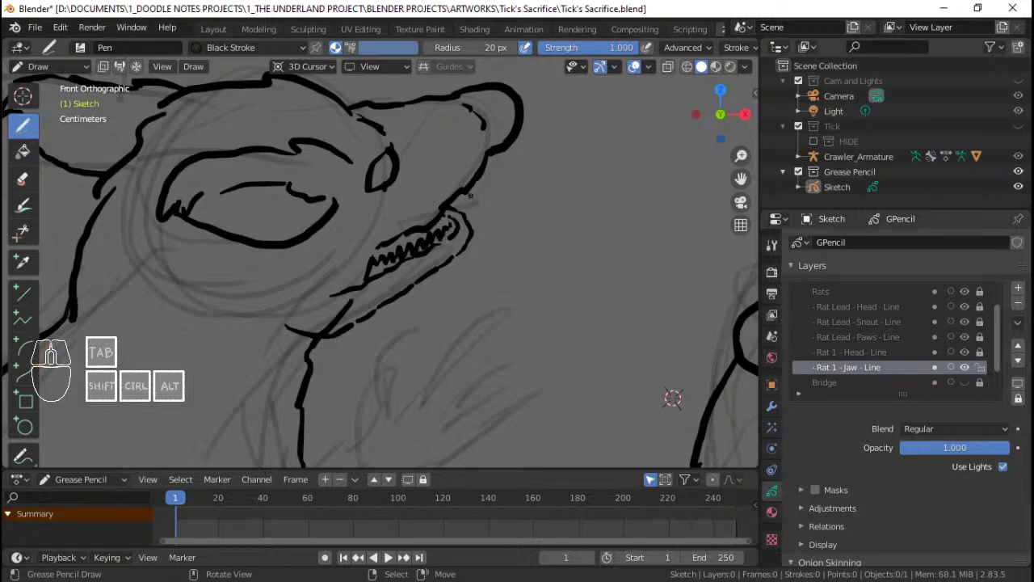
Step: Unlock and activate "- Rat 1 - Head - Line", ink the left rat's long upper front tooth below the snout, and save the file
click(981, 354)
click(901, 356)
shift+middle_drag(483, 177, 484, 181)
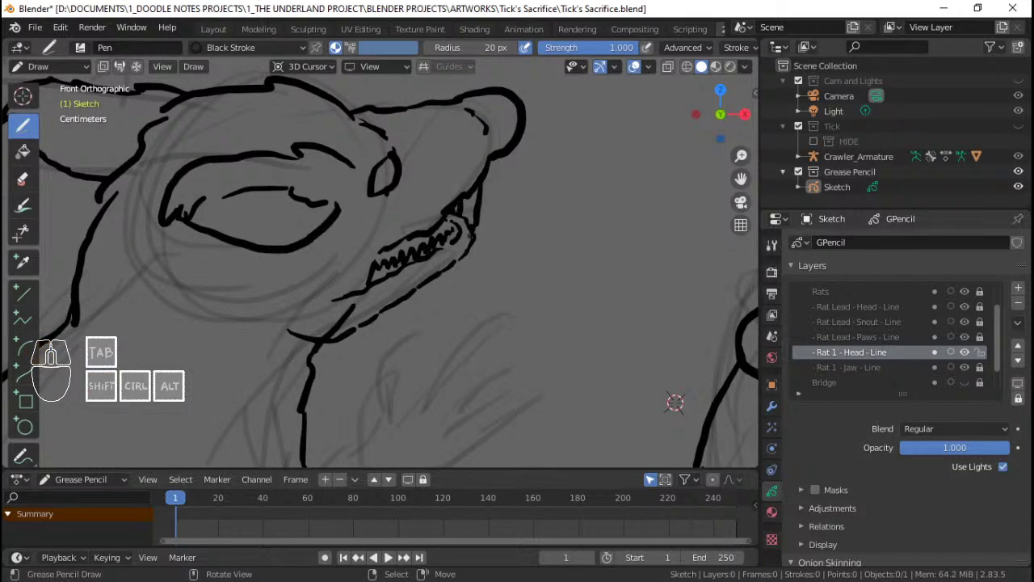
scroll(515, 222, down, 3)
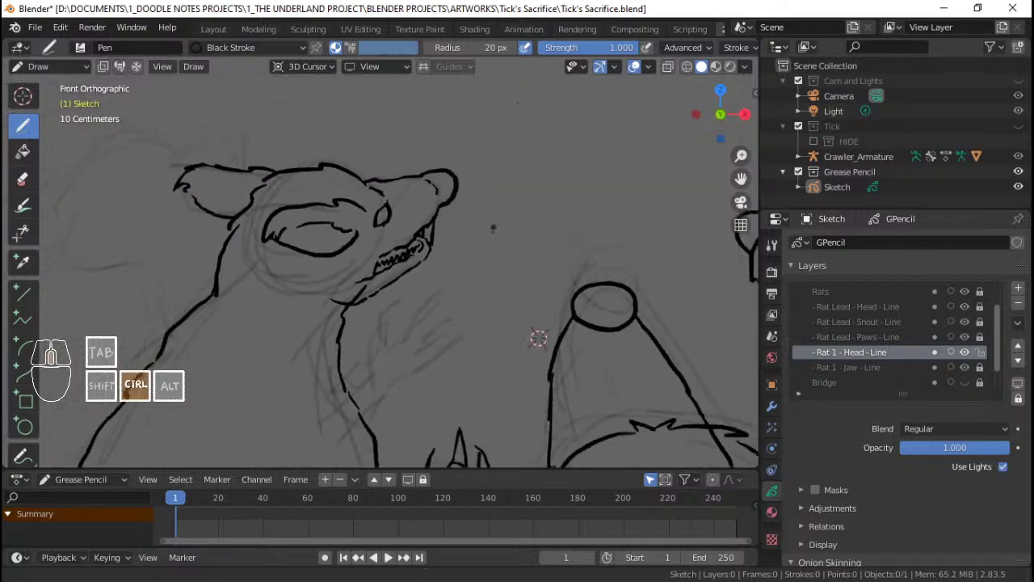
key(ctrl+s)
scroll(483, 204, up, 2)
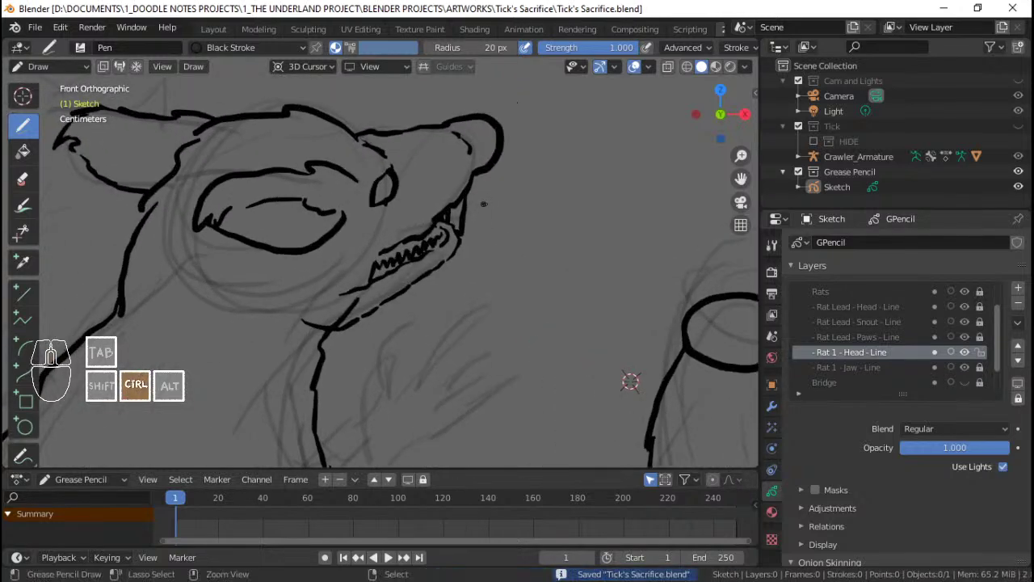
Step: Lock the "- Rat 1 - Head - Line" layer and save the file
click(979, 351)
ctrl+middle_drag(638, 262, 506, 238)
key(ctrl+s)
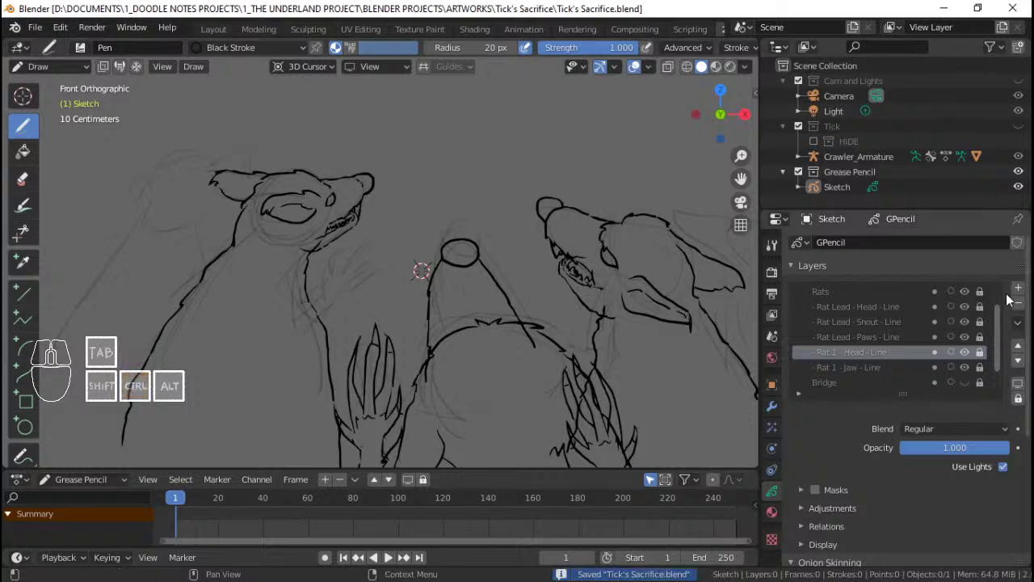
Step: Add a grease pencil layer below "- Rat 1 - Jaw - Line", name it "- Rat 1 - Paw - Line", and save the file
click(1020, 290)
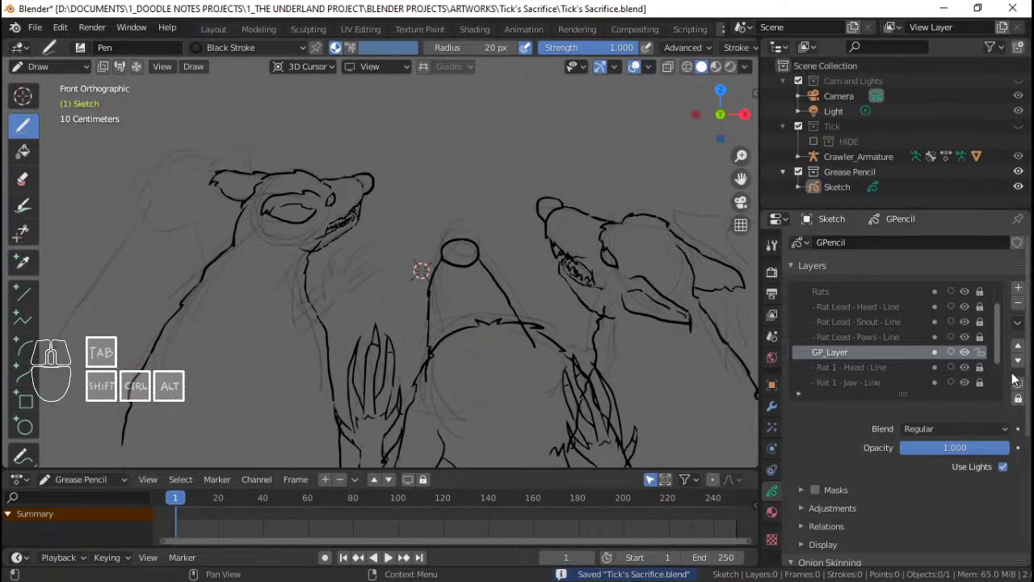
click(1018, 361)
click(1017, 360)
scroll(855, 326, down, 2)
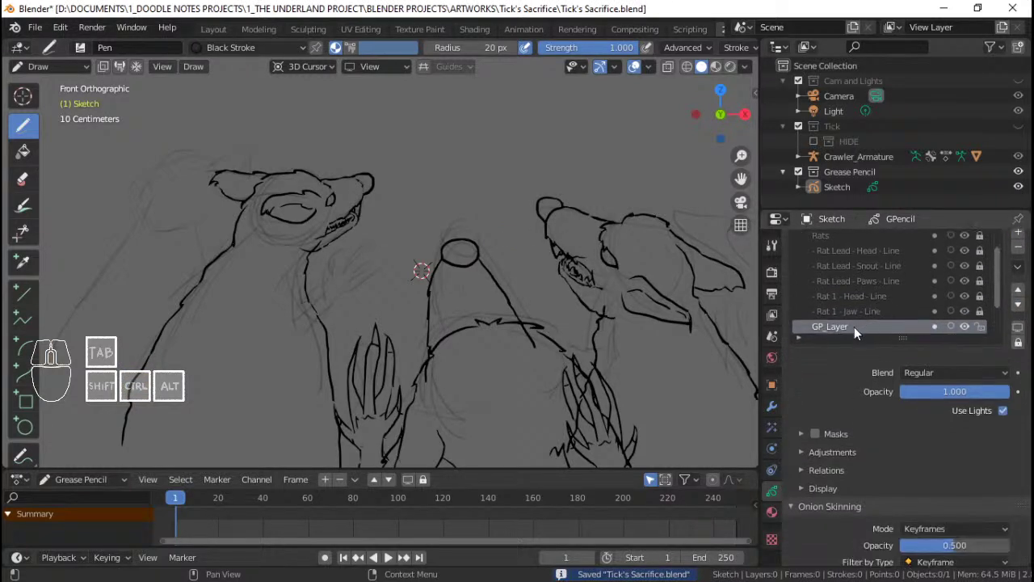
text(-)
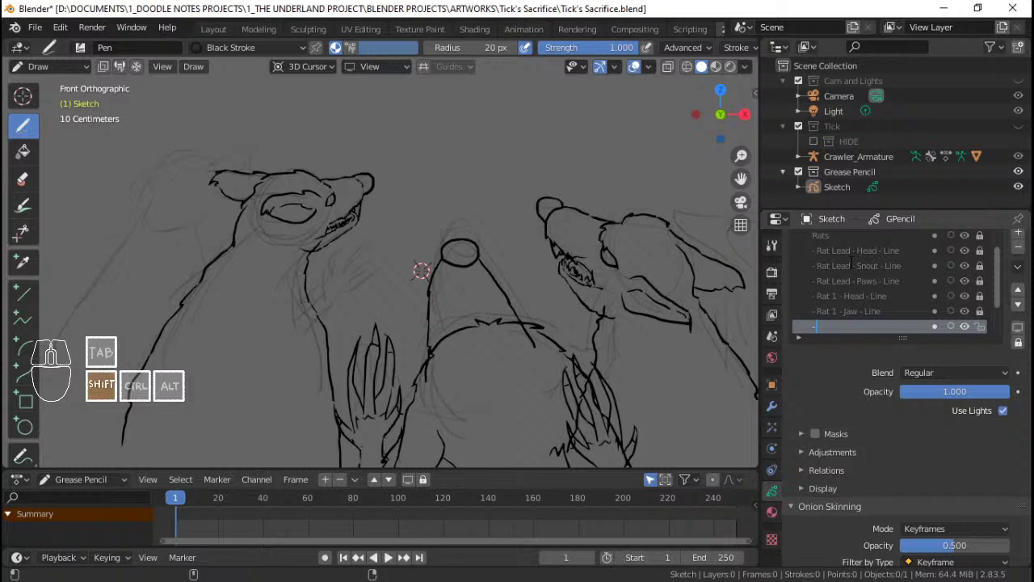
text( Rat 1 - Paw)
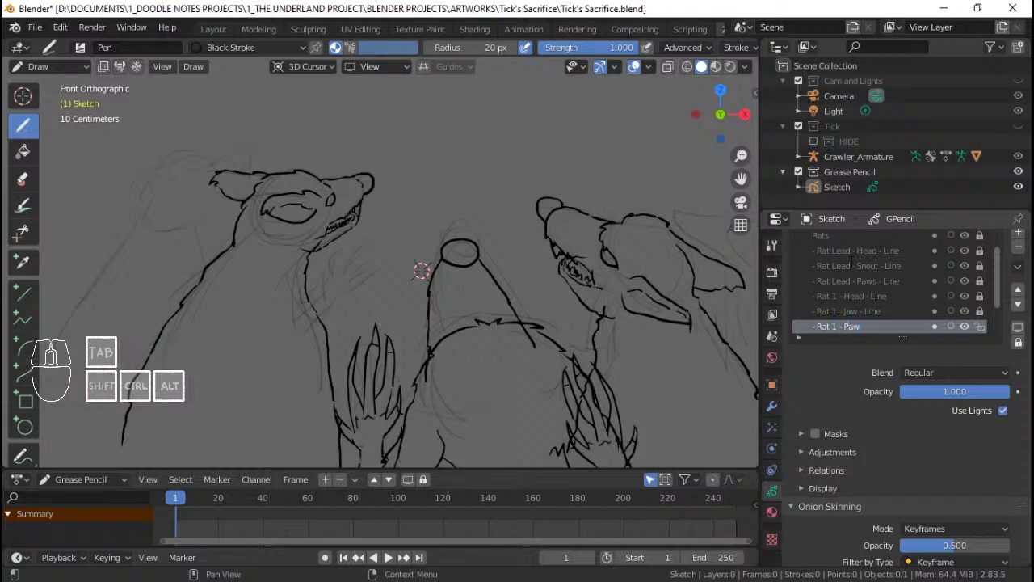
text( - Line)
double_click(879, 327)
click(877, 327)
key(Return)
key(ctrl+s)
Step: Ink the left rat's raised forearm and clawed paw in front of its throat, and save the file
ctrl+middle_drag(518, 210, 518, 221)
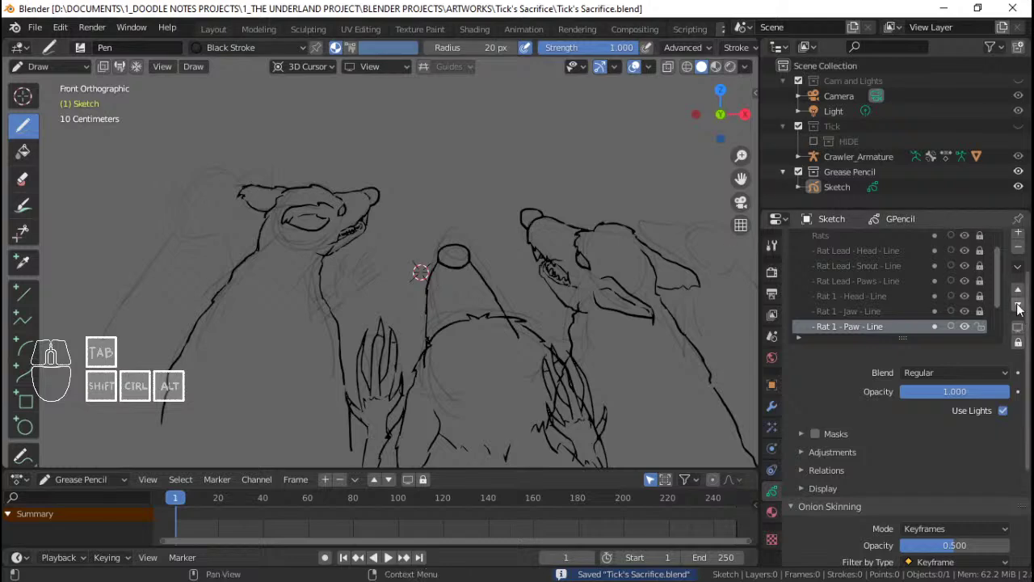
scroll(1002, 289, down, 2)
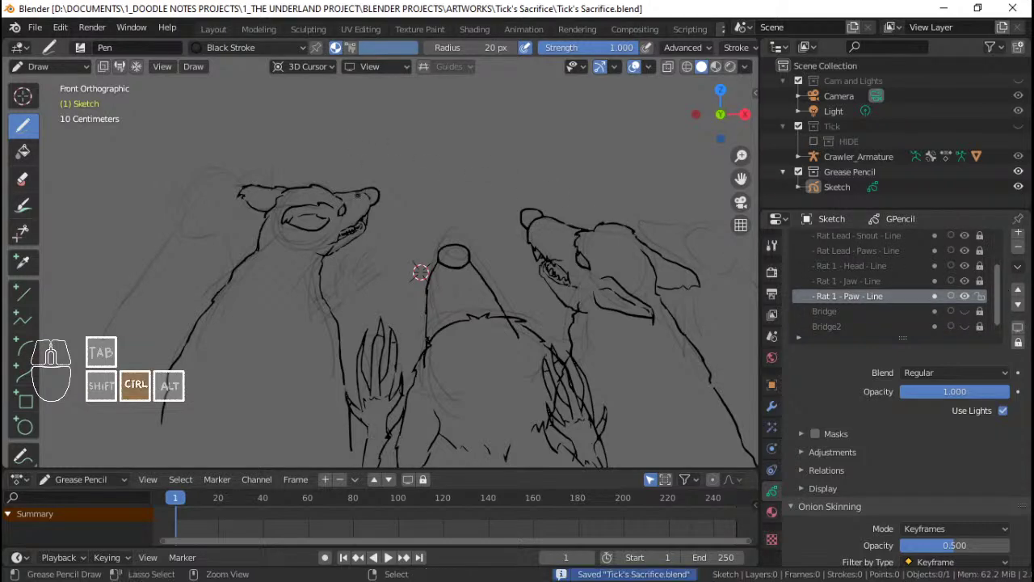
mouse_move(404, 195)
shift+middle_down()
mouse_move(422, 199)
mouse_move(396, 179)
shift+middle_up()
ctrl+middle_drag(406, 259, 400, 218)
mouse_move(388, 271)
shift+middle_down()
mouse_move(390, 229)
mouse_move(368, 262)
mouse_move(396, 269)
mouse_move(345, 276)
shift+middle_up()
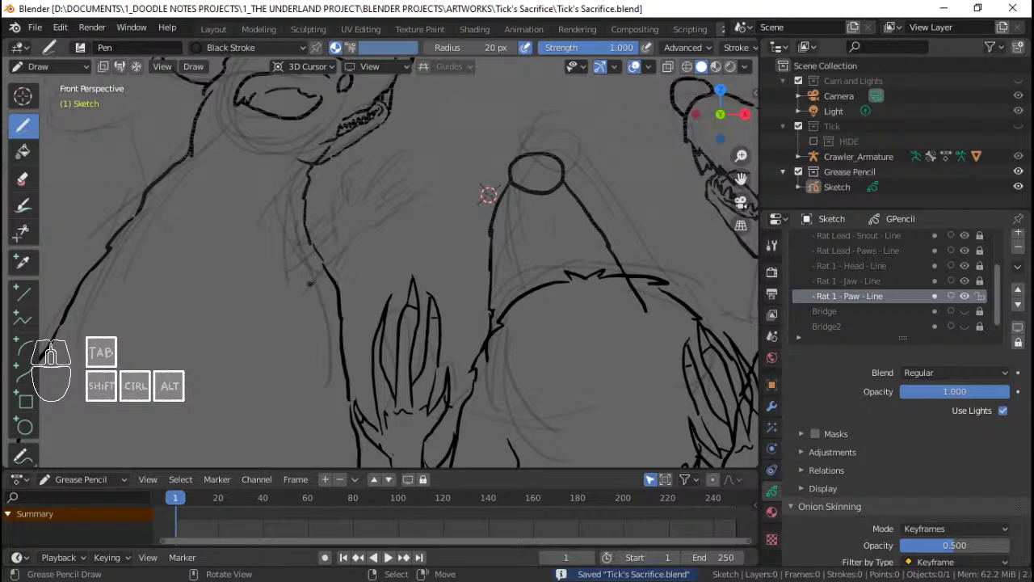
drag(311, 285, 352, 238)
key(ctrl+z)
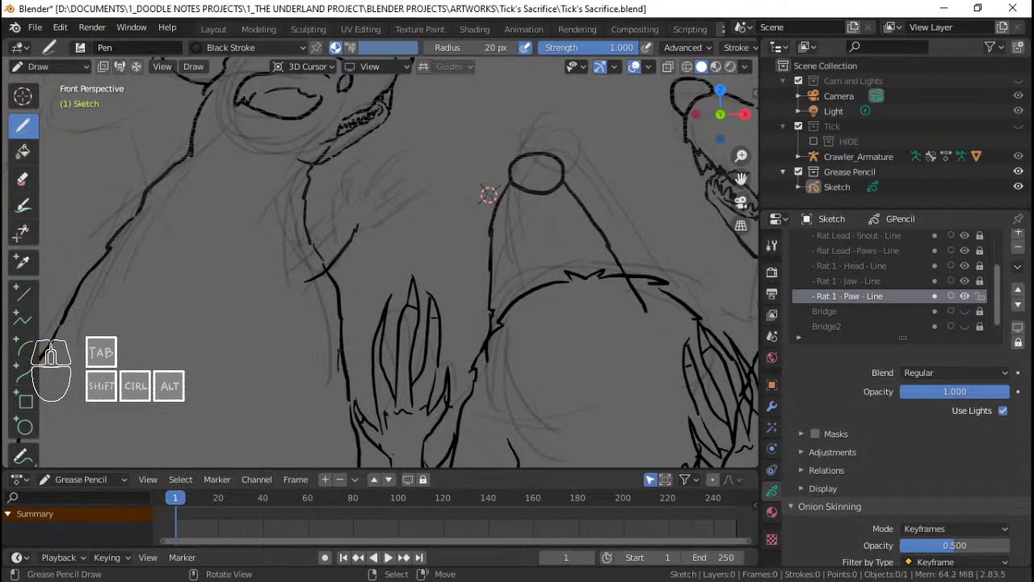
drag(339, 354, 338, 333)
drag(356, 208, 353, 188)
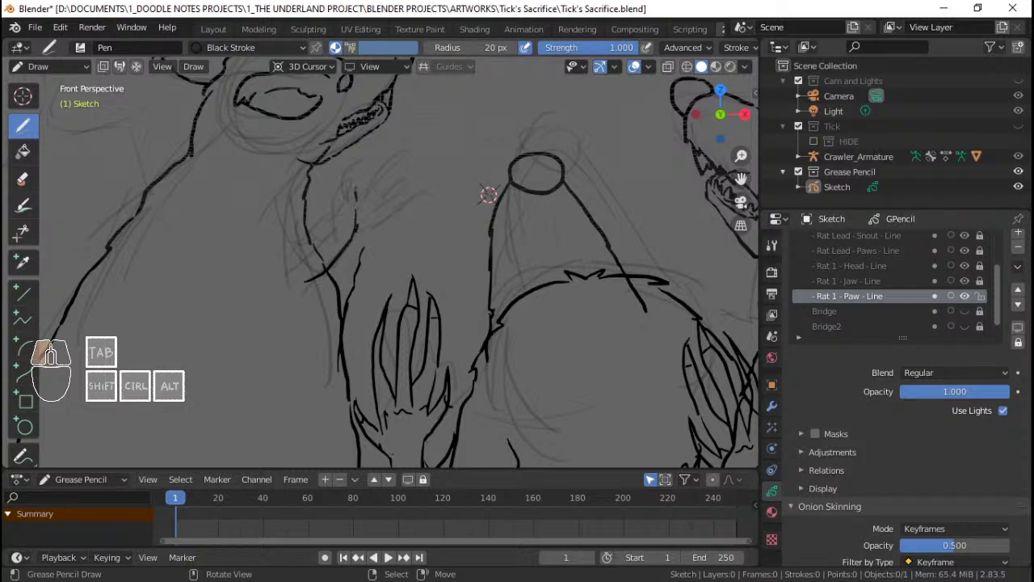
drag(368, 151, 379, 139)
mouse_move(381, 138)
mouse_down()
mouse_move(365, 171)
mouse_move(395, 147)
mouse_move(373, 204)
mouse_move(407, 166)
mouse_move(388, 191)
mouse_move(396, 199)
mouse_up()
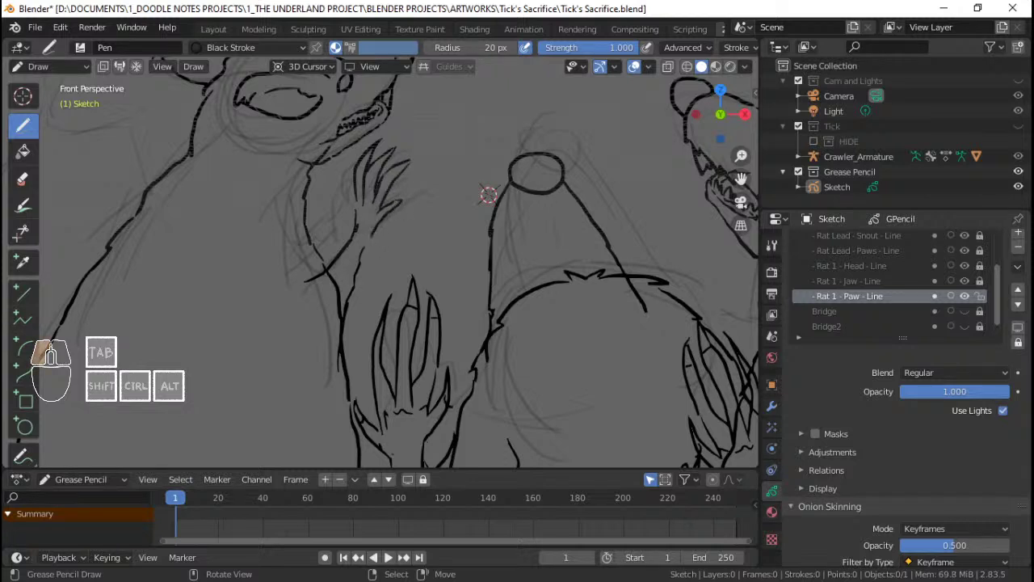
drag(356, 216, 353, 176)
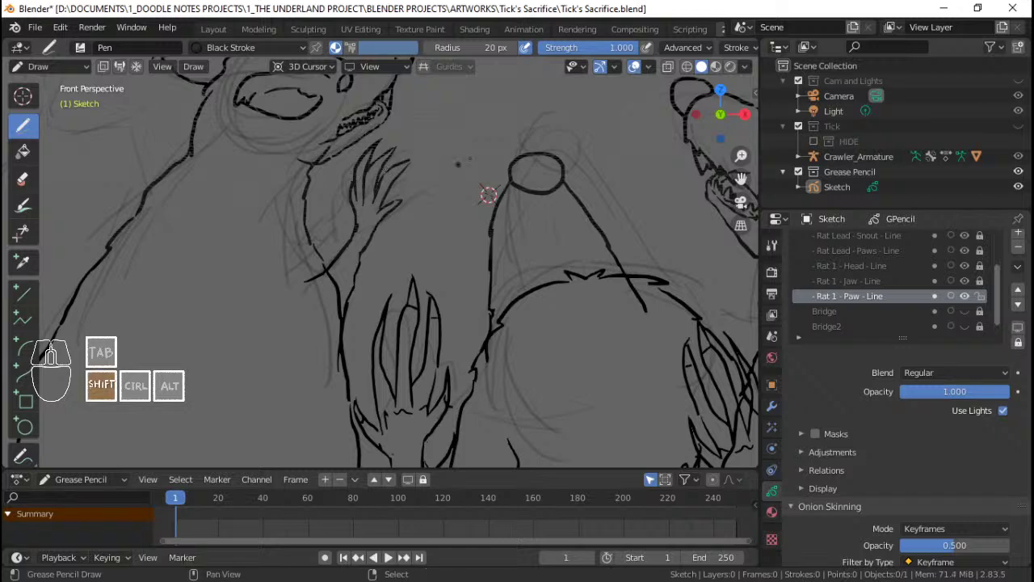
mouse_move(471, 164)
shift+middle_down()
mouse_move(480, 199)
mouse_move(469, 248)
mouse_move(443, 244)
shift+middle_up()
ctrl+middle_drag(443, 243, 447, 206)
key(ctrl+s)
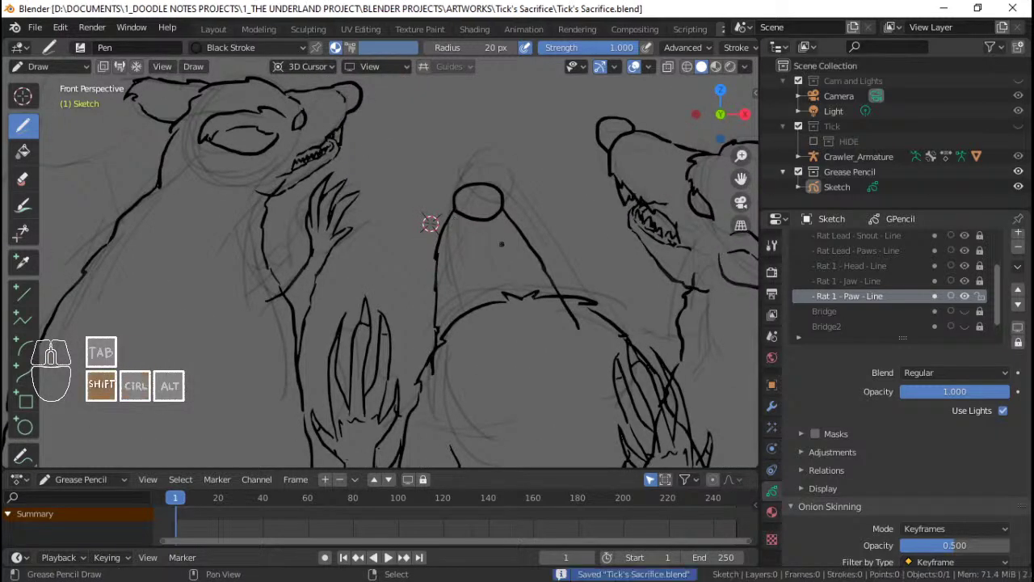
Step: Save the file and switch the front view from perspective to orthographic projection
shift+middle_drag(501, 243, 463, 240)
mouse_move(463, 240)
ctrl+middle_down()
mouse_move(467, 267)
mouse_move(472, 233)
ctrl+middle_up()
shift+middle_drag(508, 231, 478, 229)
key(ctrl+s)
ctrl+middle_drag(492, 295, 501, 272)
shift+middle_drag(505, 272, 492, 252)
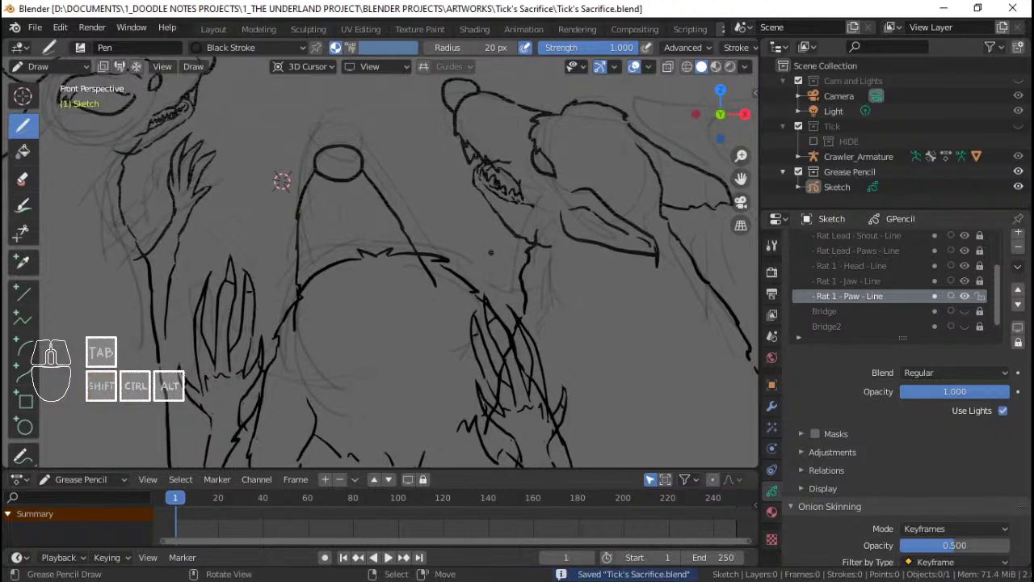
key(KP_5)
shift+middle_drag(473, 205, 513, 225)
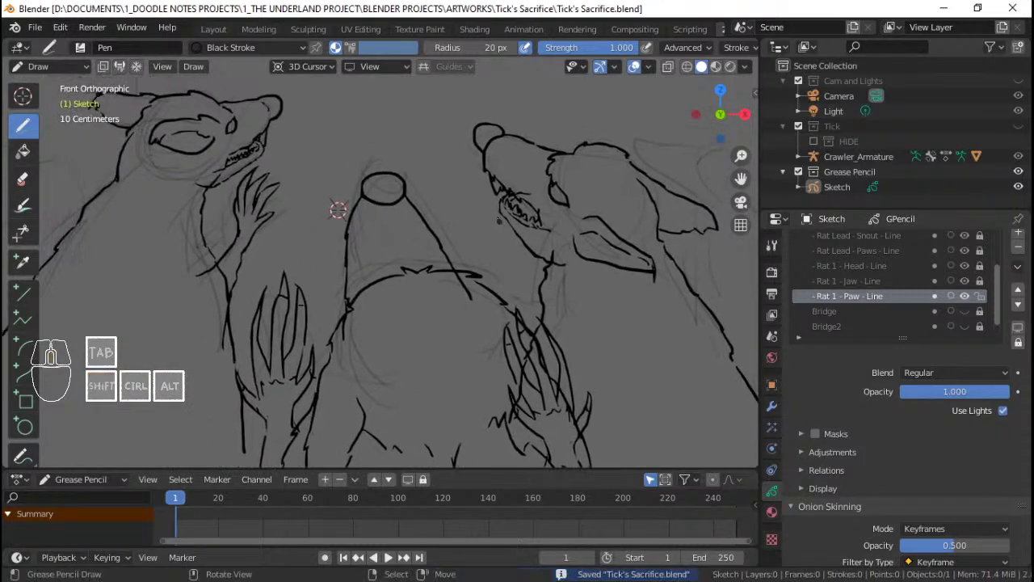
Step: Flatten the paw strokes in Edit Mode by scaling them to 0 along Y, save, and return to drawing in the front view
middle_drag(404, 216, 524, 235)
key(KP_1)
key(KP_3)
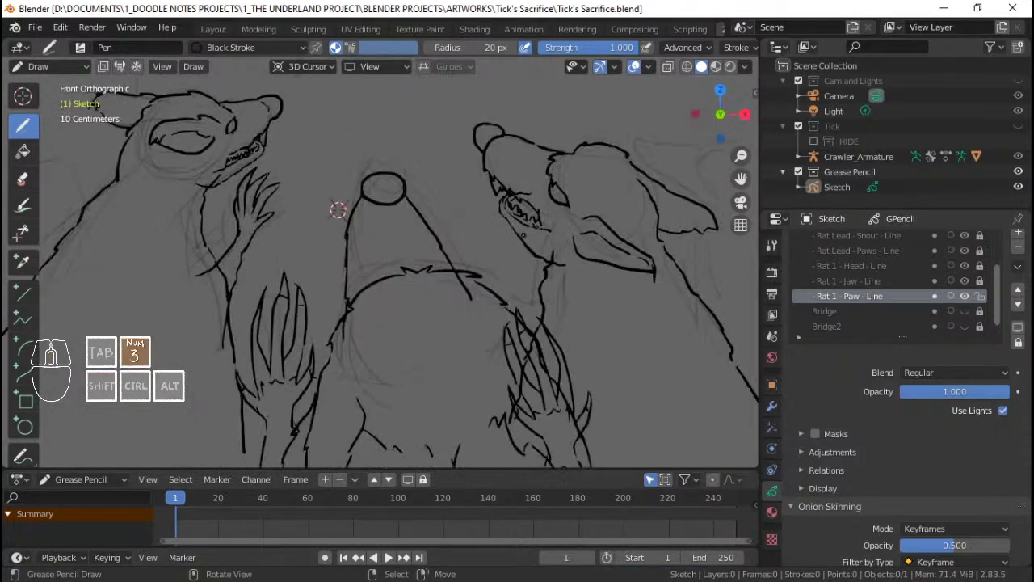
key(Tab)
shift+middle_drag(406, 238, 421, 233)
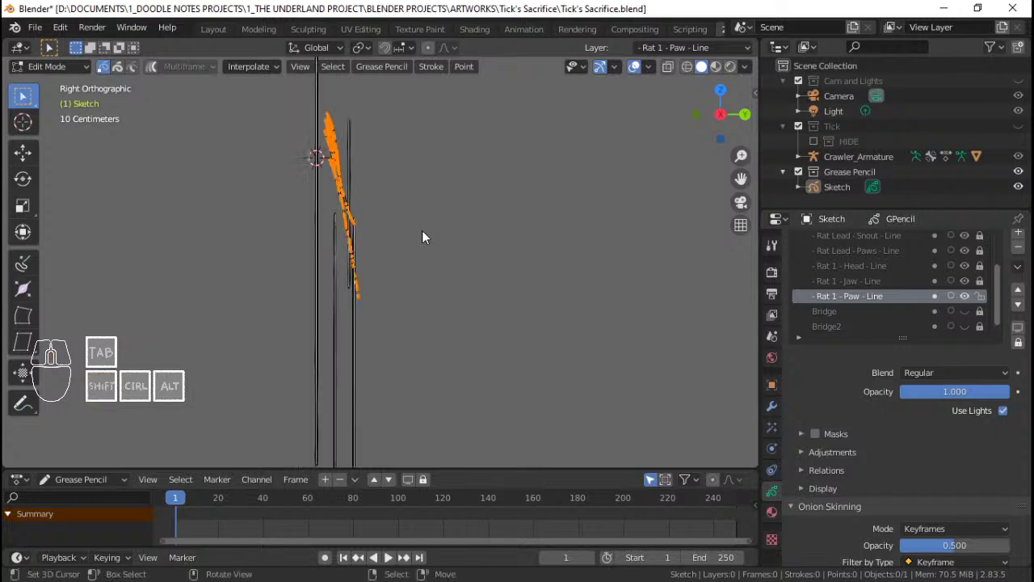
key(s)
key(y)
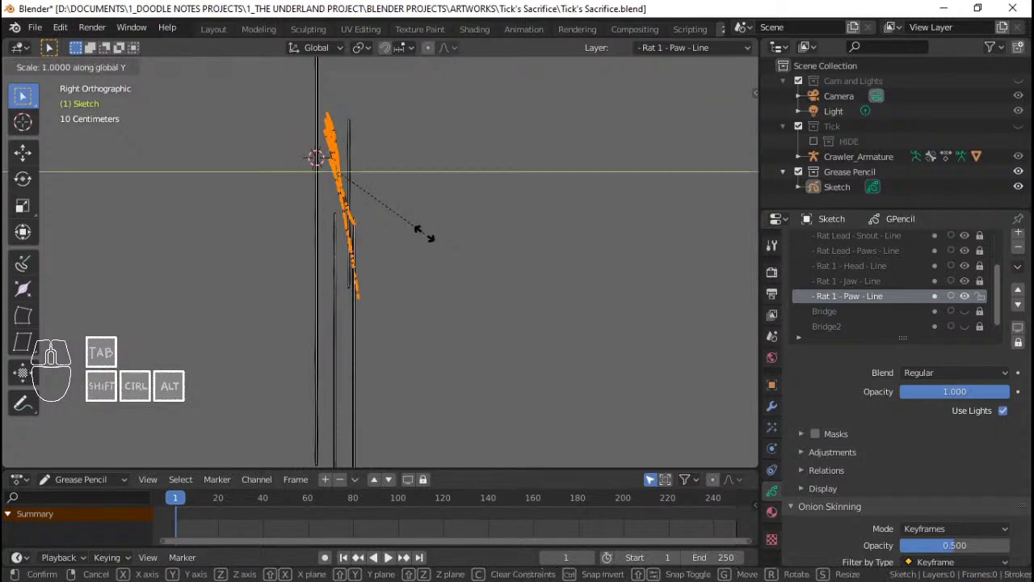
key(0)
key(Return)
key(ctrl+s)
middle_drag(421, 134, 358, 228)
key(KP_1)
key(Tab)
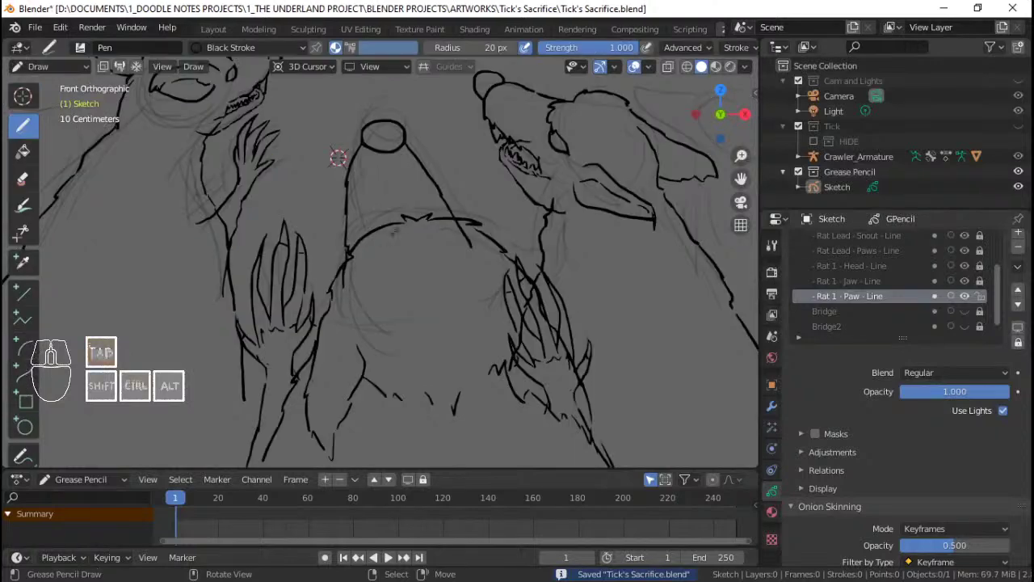
mouse_move(404, 162)
ctrl+middle_down()
mouse_move(464, 236)
mouse_move(438, 255)
mouse_move(449, 208)
mouse_move(464, 230)
ctrl+middle_up()
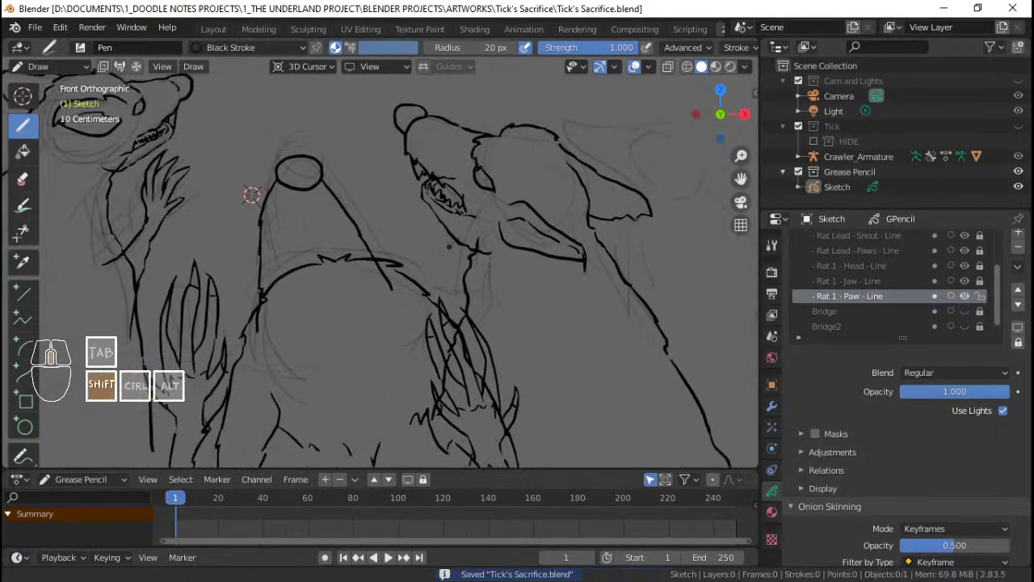
mouse_move(469, 331)
ctrl+middle_down()
mouse_move(477, 312)
mouse_move(458, 289)
ctrl+middle_up()
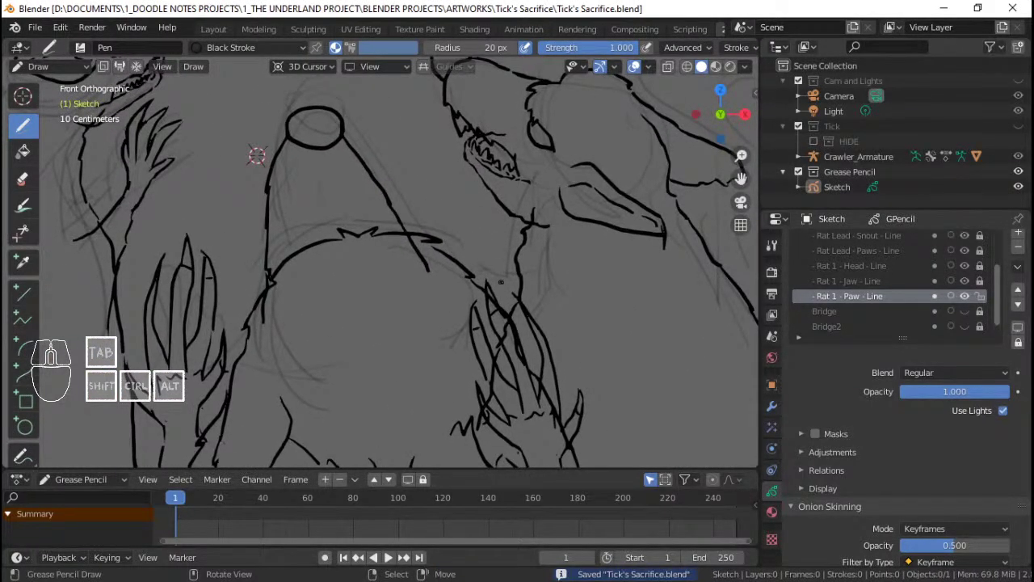
mouse_move(256, 155)
ctrl+middle_down()
mouse_move(307, 162)
mouse_move(380, 202)
mouse_move(358, 215)
mouse_move(353, 204)
ctrl+middle_up()
mouse_move(464, 266)
shift+middle_down()
mouse_move(433, 260)
mouse_move(441, 241)
shift+middle_up()
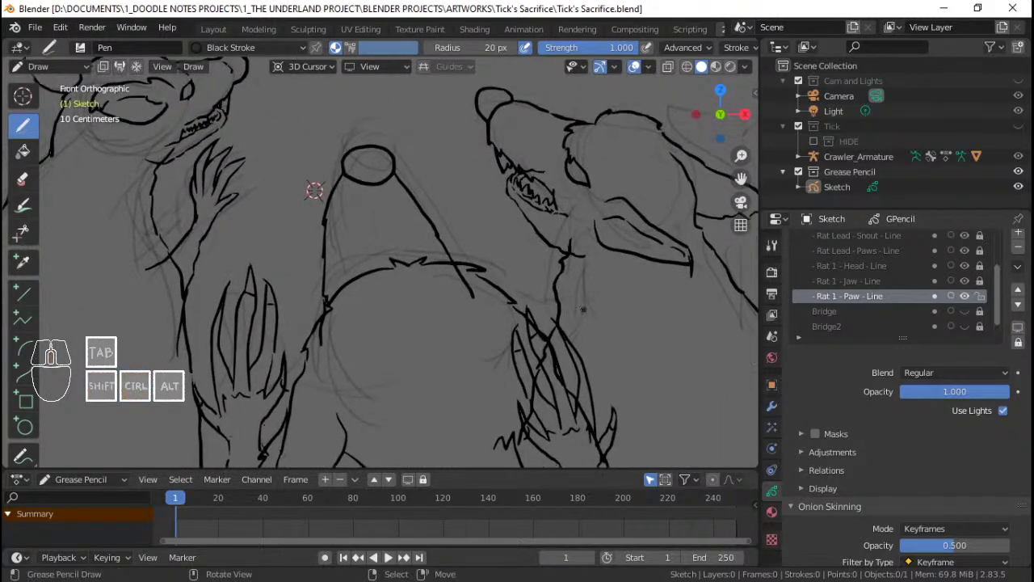
drag(523, 316, 493, 297)
key(ctrl+z)
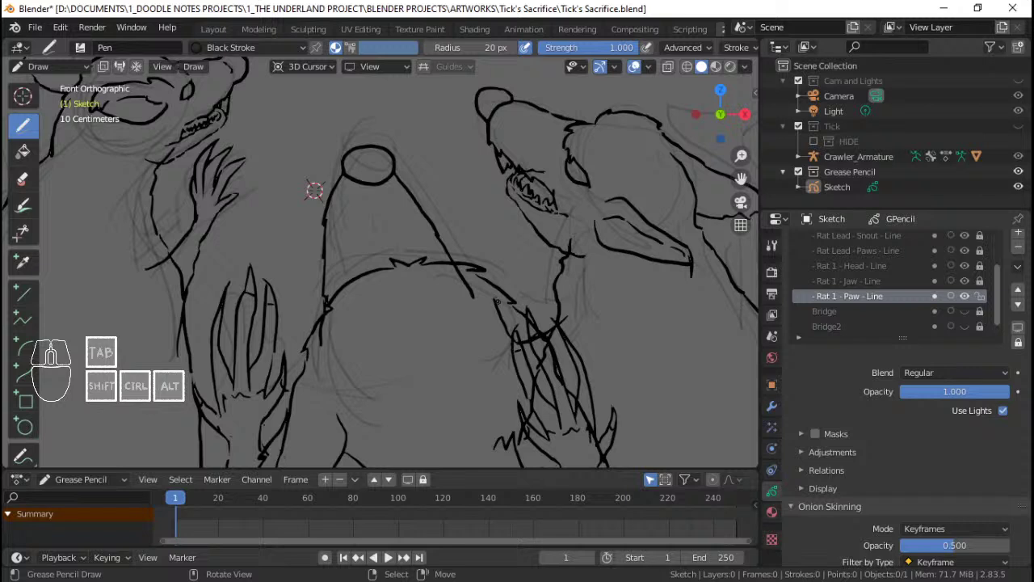
key(ctrl+z)
Step: Ink the right rat's forearm and clawed paw reaching over the middle rat's head beside its snout, and save the file
drag(511, 337, 492, 314)
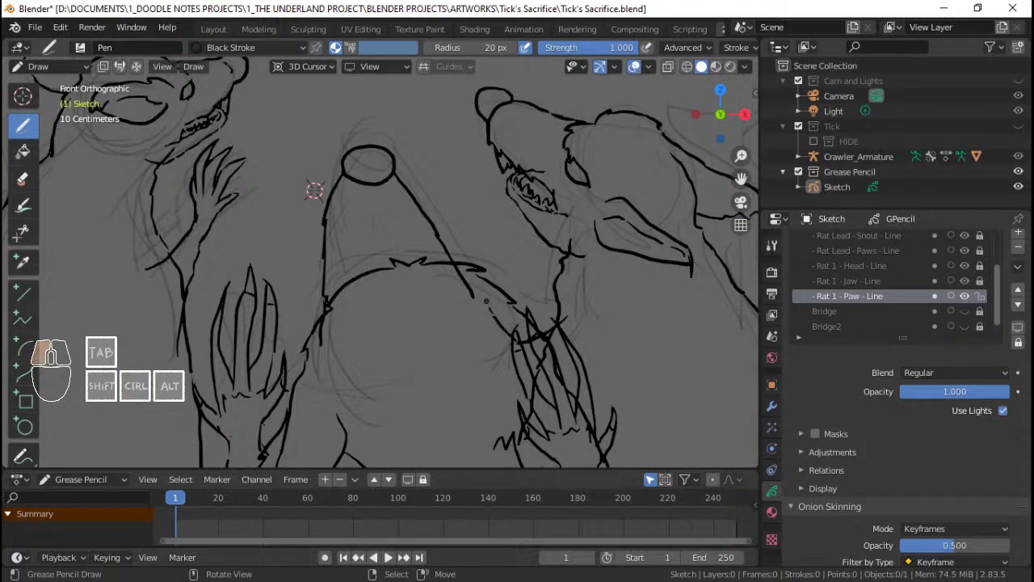
mouse_move(478, 240)
mouse_down()
mouse_move(455, 217)
mouse_move(467, 252)
mouse_up()
key(ctrl+z)
key(ctrl+z)
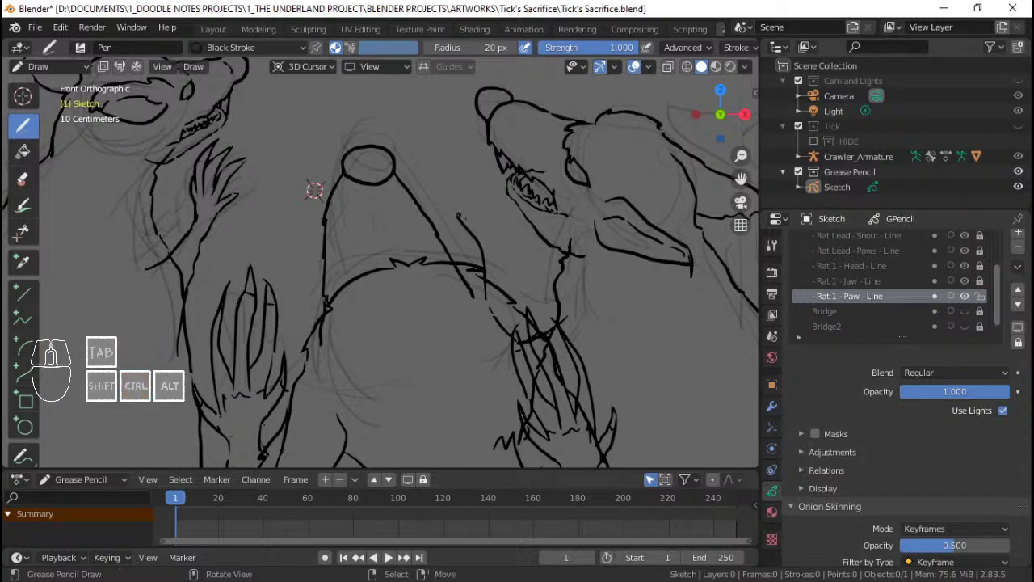
mouse_move(458, 217)
mouse_down()
mouse_move(436, 211)
mouse_move(466, 260)
mouse_move(457, 241)
mouse_move(423, 226)
mouse_move(415, 256)
mouse_up()
mouse_move(466, 294)
mouse_down()
mouse_move(456, 283)
mouse_move(485, 254)
mouse_up()
drag(476, 318, 488, 337)
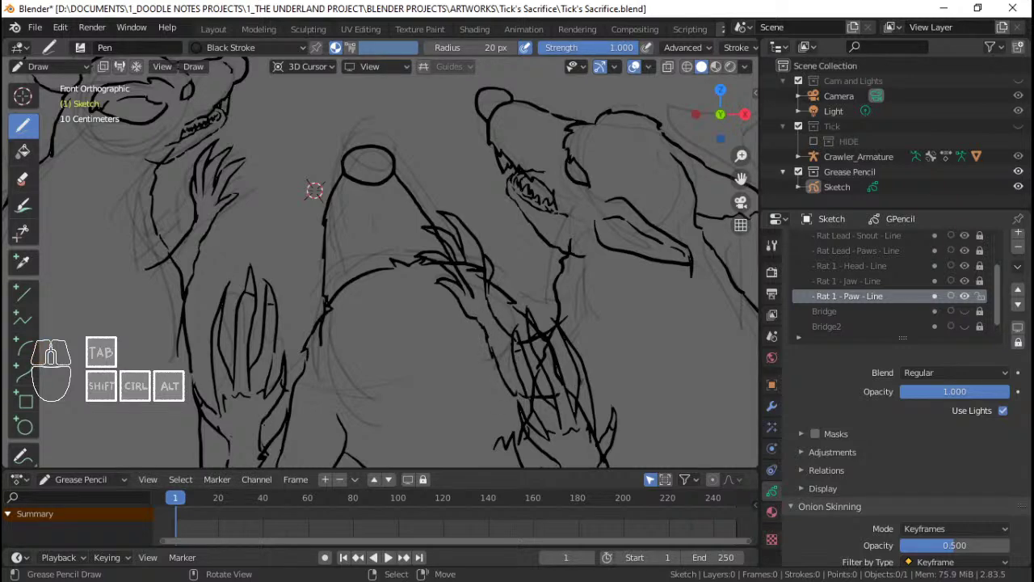
mouse_move(570, 254)
ctrl+middle_down()
mouse_move(569, 275)
mouse_move(535, 269)
ctrl+middle_up()
mouse_move(536, 270)
ctrl+middle_down()
mouse_move(532, 239)
mouse_move(504, 231)
ctrl+middle_up()
key(ctrl+s)
mouse_move(504, 231)
ctrl+middle_down()
mouse_move(503, 284)
mouse_move(496, 219)
ctrl+middle_up()
Step: In Edit Mode, enable proportional editing and move the new paw's outermost finger stroke slightly inward with a proportional size of about 0.13
key(Tab)
right_click(453, 230)
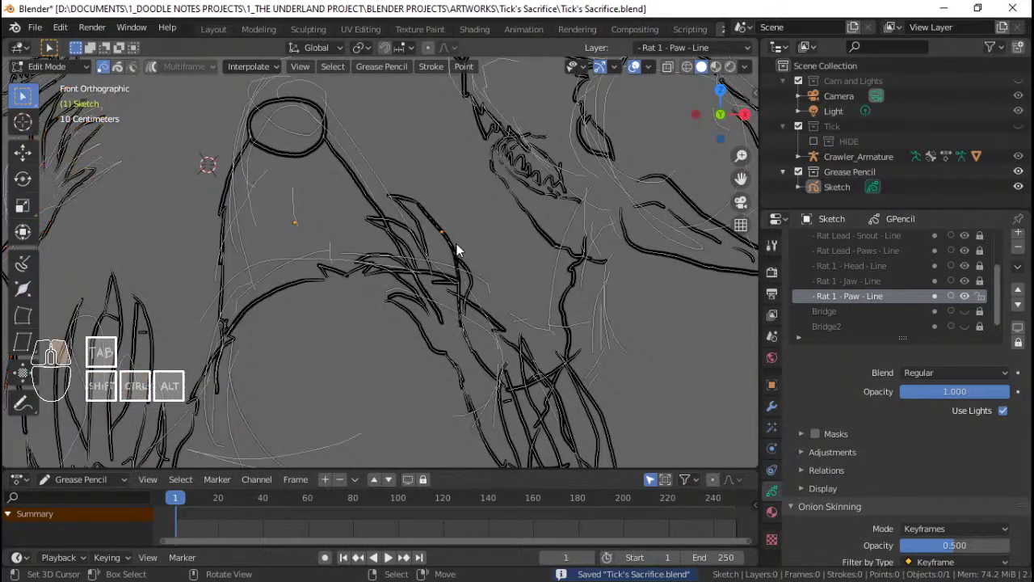
click(455, 248)
click(444, 47)
click(404, 113)
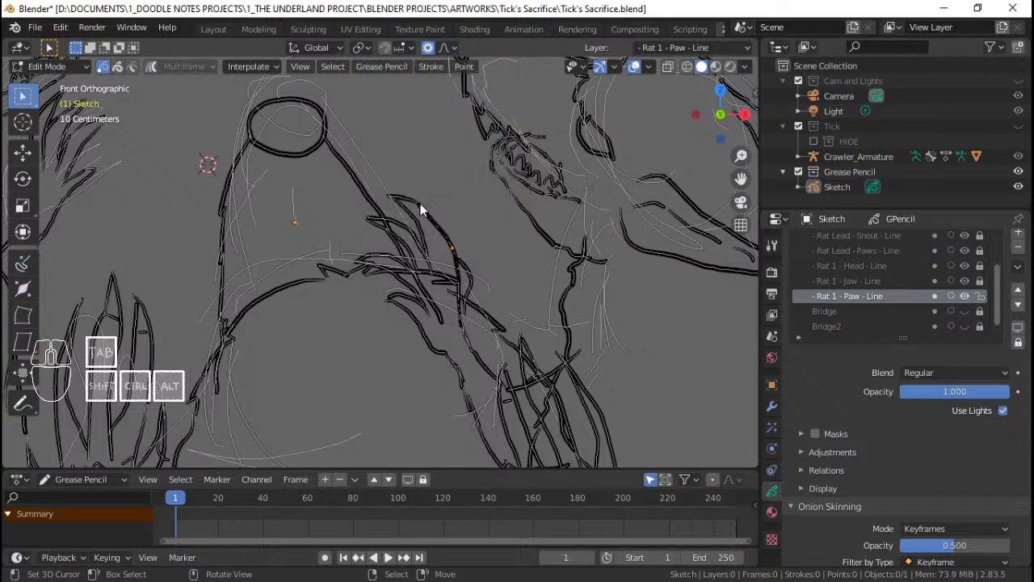
key(g)
scroll(533, 210, up, 13)
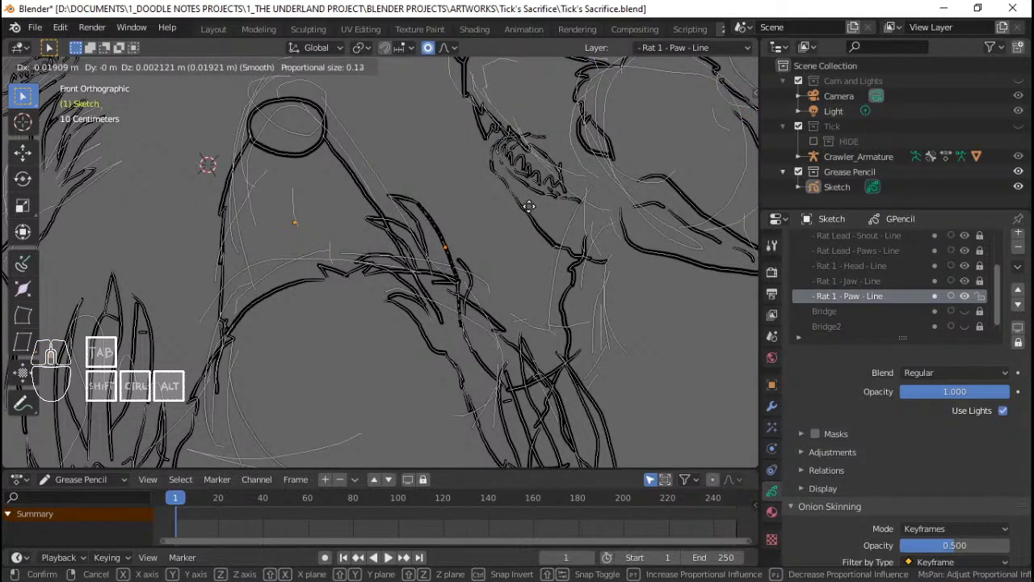
click(531, 250)
click(525, 253)
Step: Hide the viewport overlays, check the inked paw against the surrounding rats, and save the file
key(alt+shift+z)
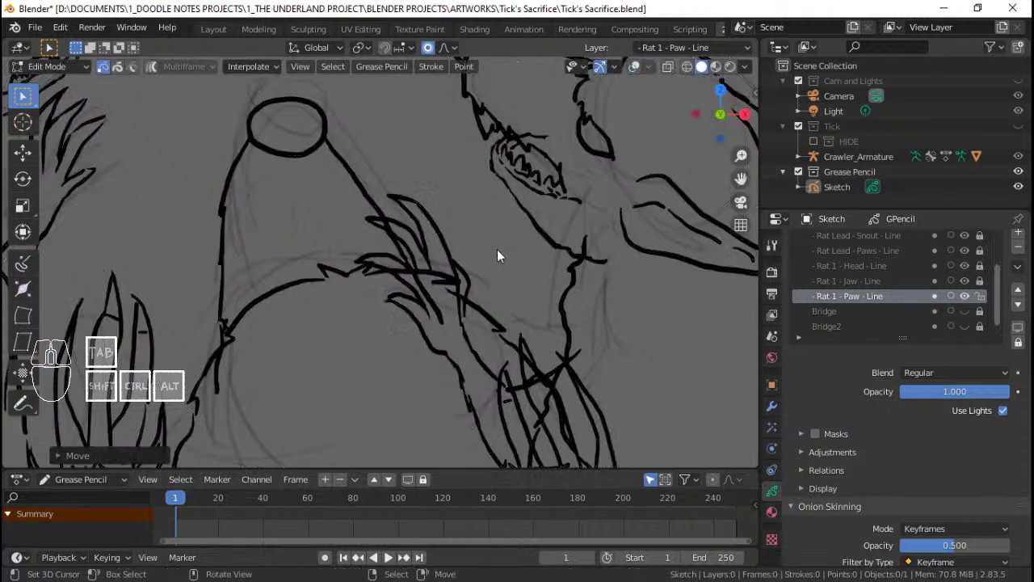
scroll(507, 281, down, 1)
key(ctrl+s)
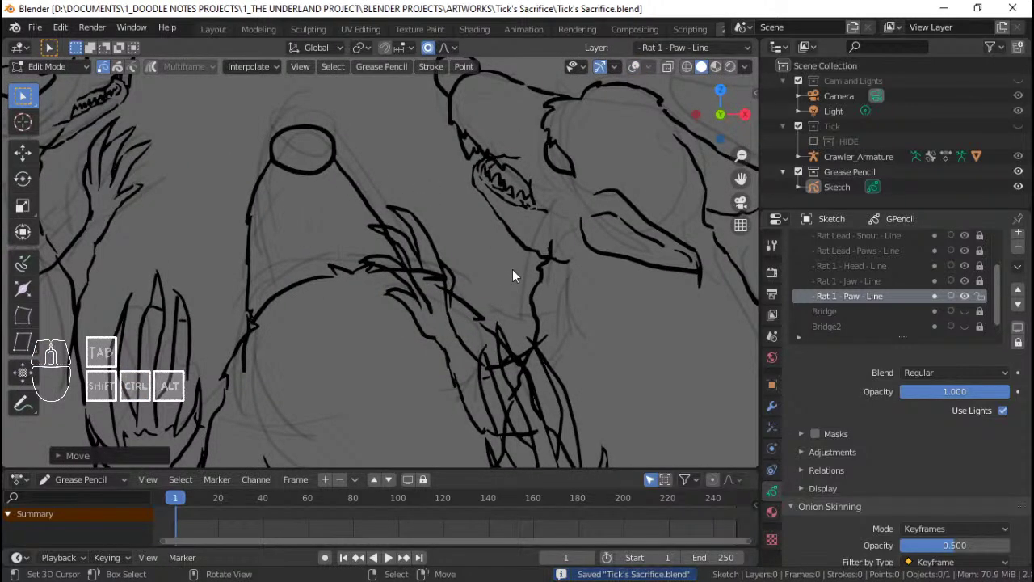
scroll(512, 243, down, 2)
mouse_move(493, 240)
shift+middle_down()
mouse_move(456, 237)
mouse_move(538, 225)
mouse_move(556, 254)
mouse_move(524, 255)
mouse_move(512, 235)
shift+middle_up()
scroll(456, 237, up, 3)
scroll(534, 224, down, 6)
key(ctrl+s)
scroll(533, 224, up, 4)
key(ctrl+s)
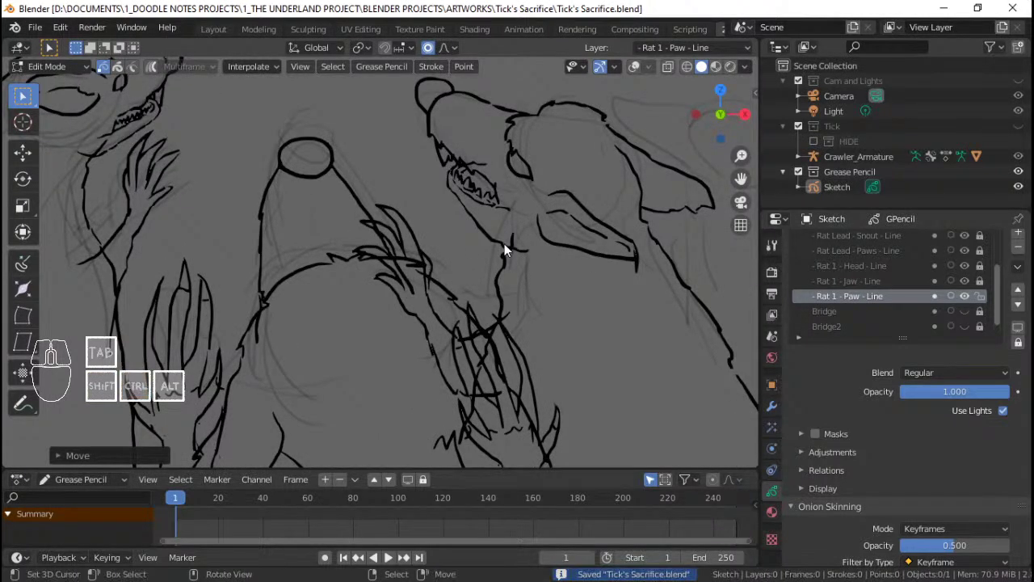
Step: Switch to Draw mode and draw the wrist outline of the right rat's raised paw below its jaw
key(ctrl+Tab)
click(551, 358)
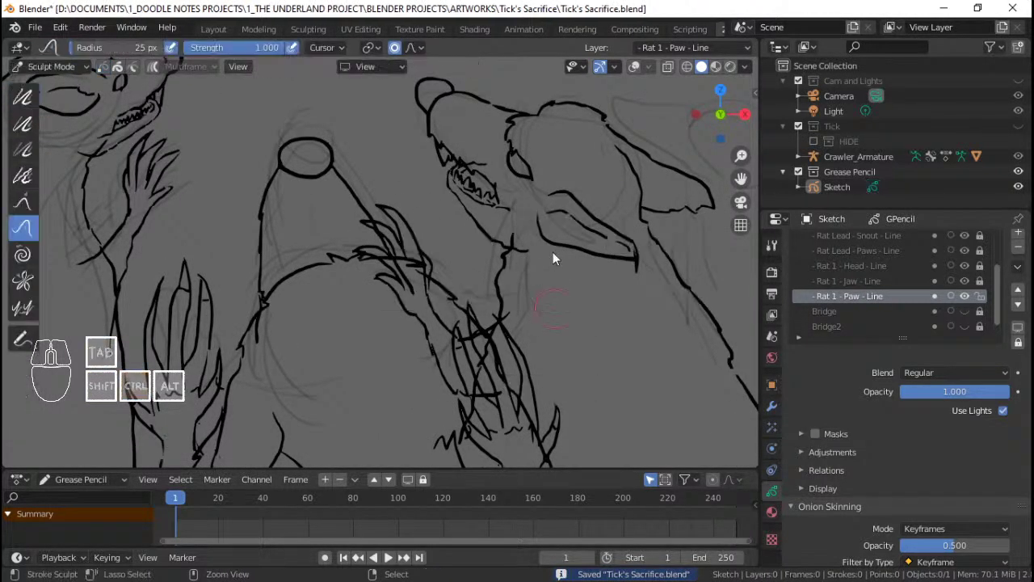
key(ctrl+Tab)
click(559, 152)
ctrl+middle_drag(543, 347, 535, 316)
drag(558, 321, 515, 317)
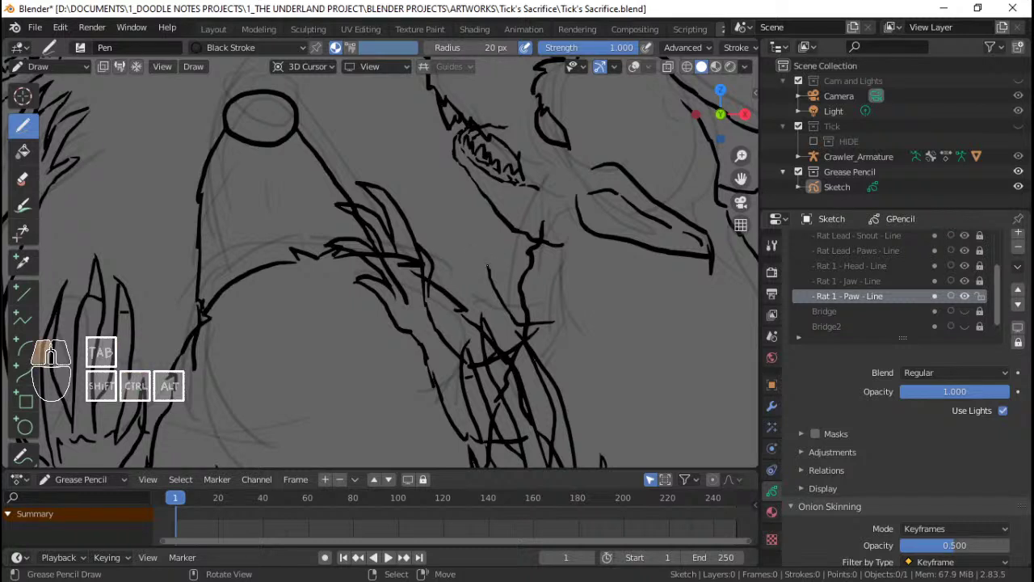
drag(482, 254, 455, 231)
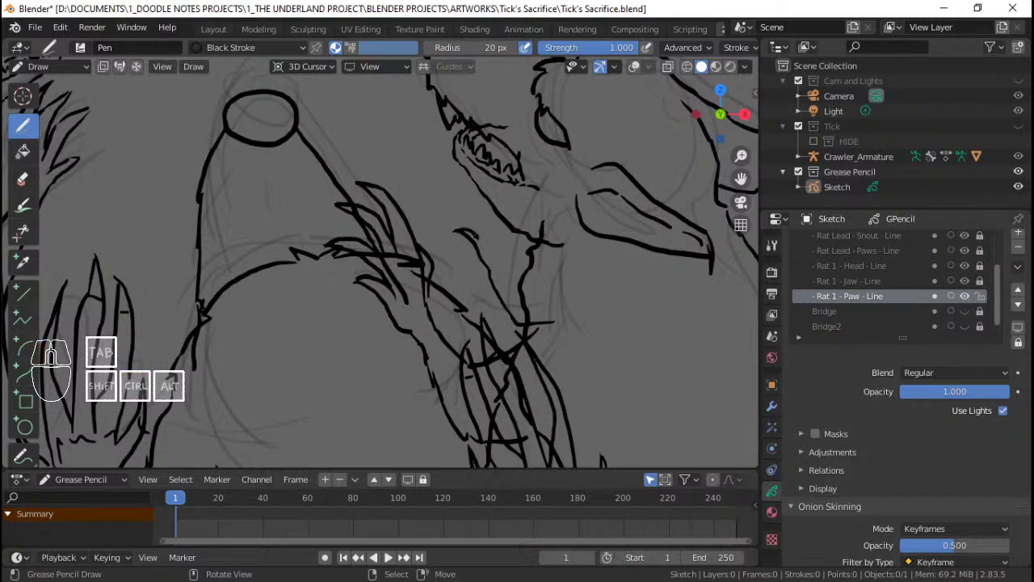
key(ctrl+z)
key(ctrl+z)
Step: Draw the pointed, clawed fingers of the right rat's raised paw in front of its mouth
drag(489, 250, 484, 234)
mouse_move(449, 199)
mouse_down()
mouse_move(416, 195)
mouse_move(473, 207)
mouse_up()
key(ctrl+z)
mouse_move(422, 186)
mouse_down()
mouse_move(451, 182)
mouse_move(476, 199)
mouse_move(429, 165)
mouse_move(460, 167)
mouse_move(479, 197)
mouse_up()
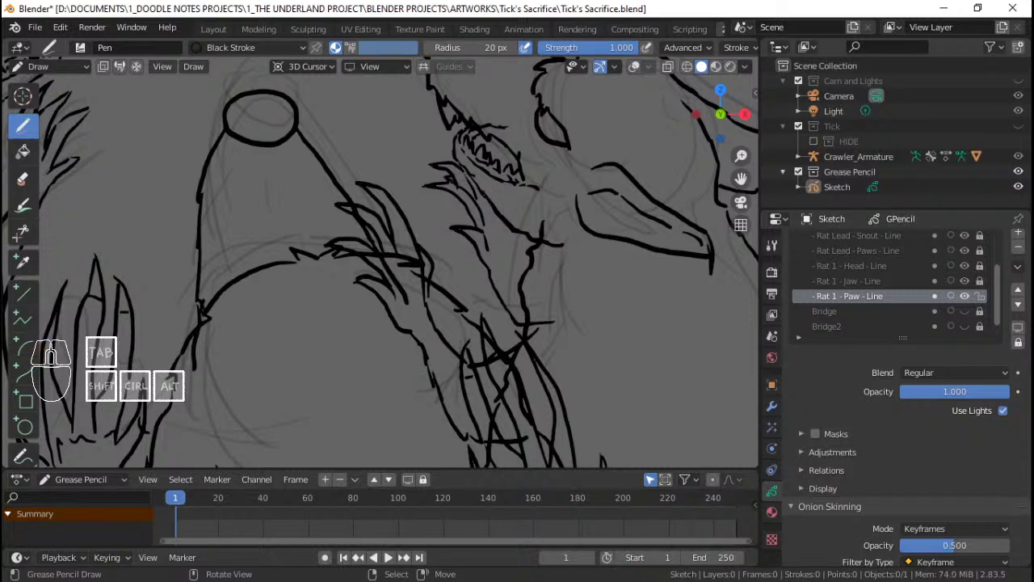
Step: Draw the inner edge of the right rat's raised paw from the fingers down to the wrist
drag(486, 202, 509, 244)
key(ctrl+z)
key(ctrl+z)
drag(472, 182, 491, 210)
drag(491, 208, 514, 273)
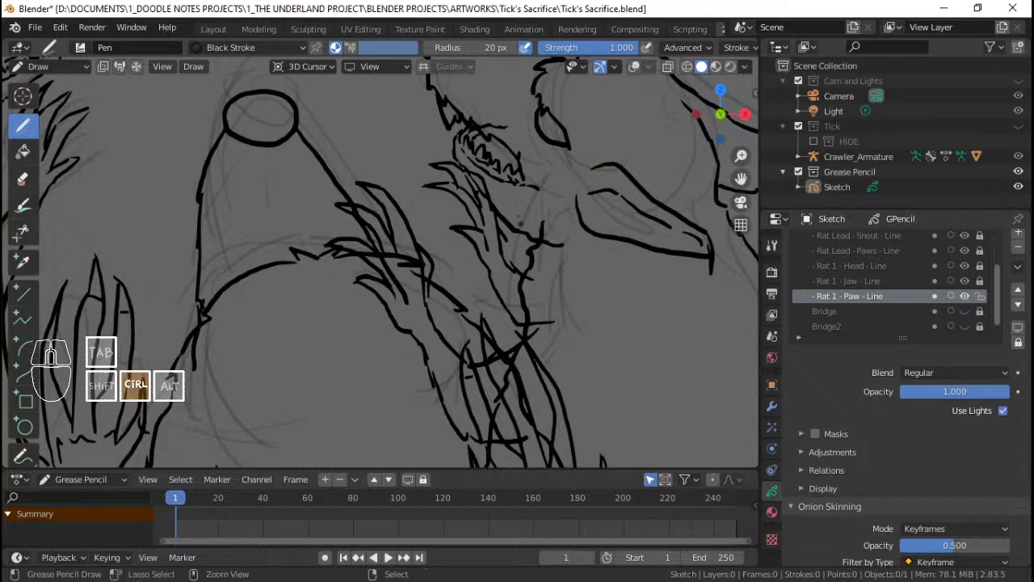
Step: Save the file and lock the Rat 1 - Paw - Line layer
ctrl+middle_drag(505, 154, 518, 192)
key(ctrl+s)
shift+middle_drag(566, 247, 542, 277)
key(ctrl+s)
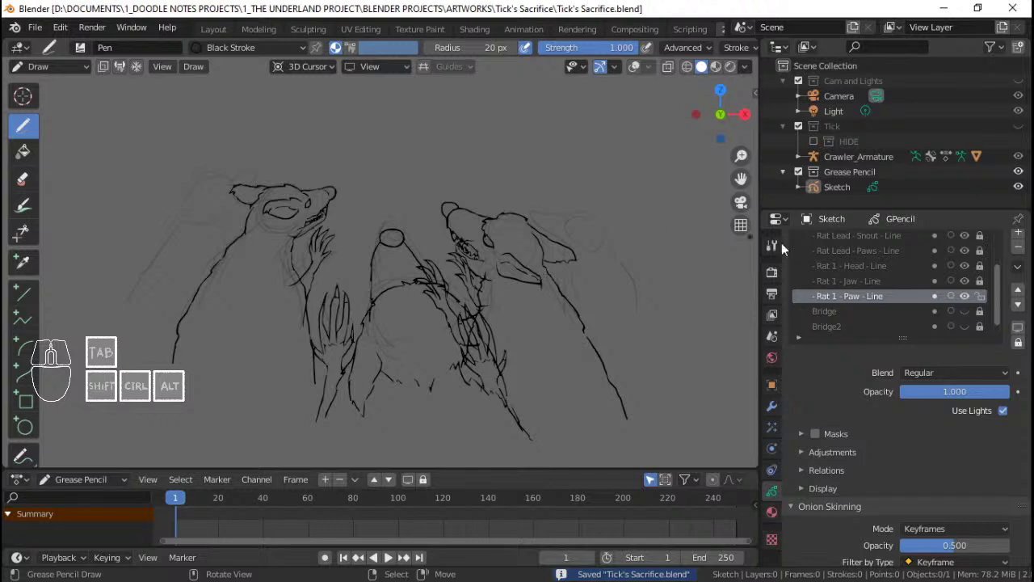
click(980, 296)
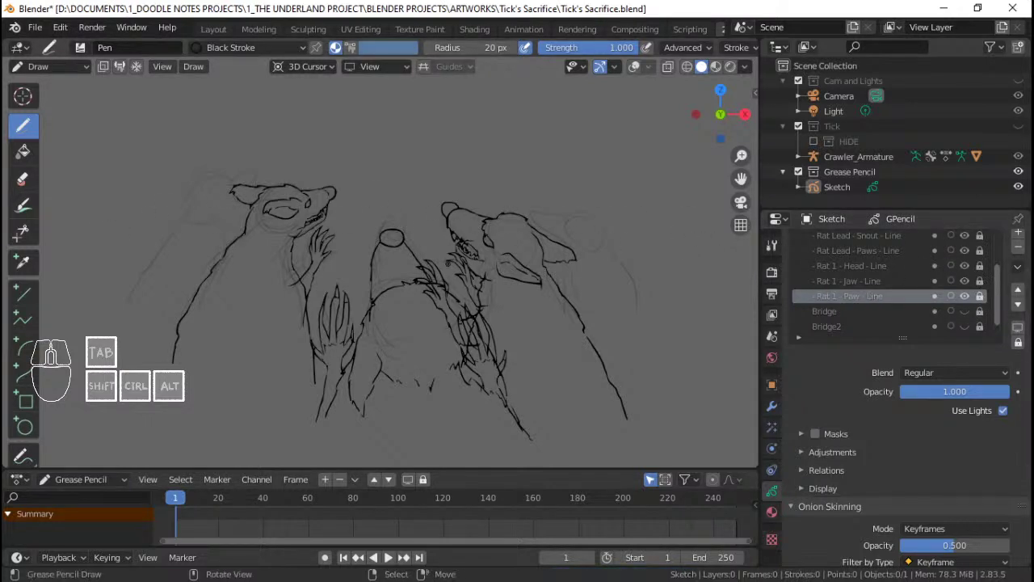
Step: Unlock the Rat 1 - Head - Line, Rat 1 - Jaw - Line and Rat 1 - Paw - Line layers for editing
middle_drag(436, 246, 550, 247)
key(Tab)
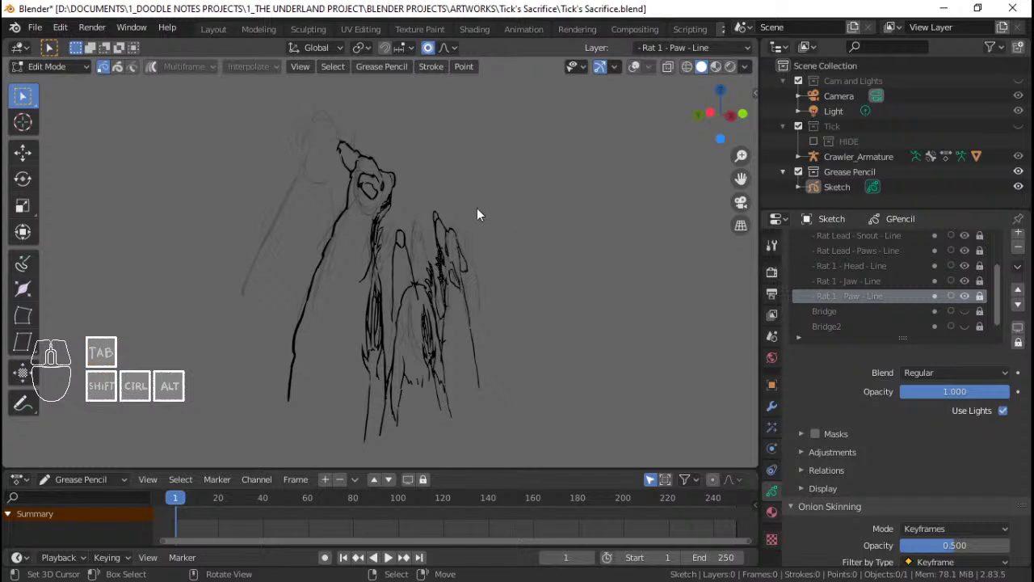
scroll(968, 285, up, 1)
click(980, 311)
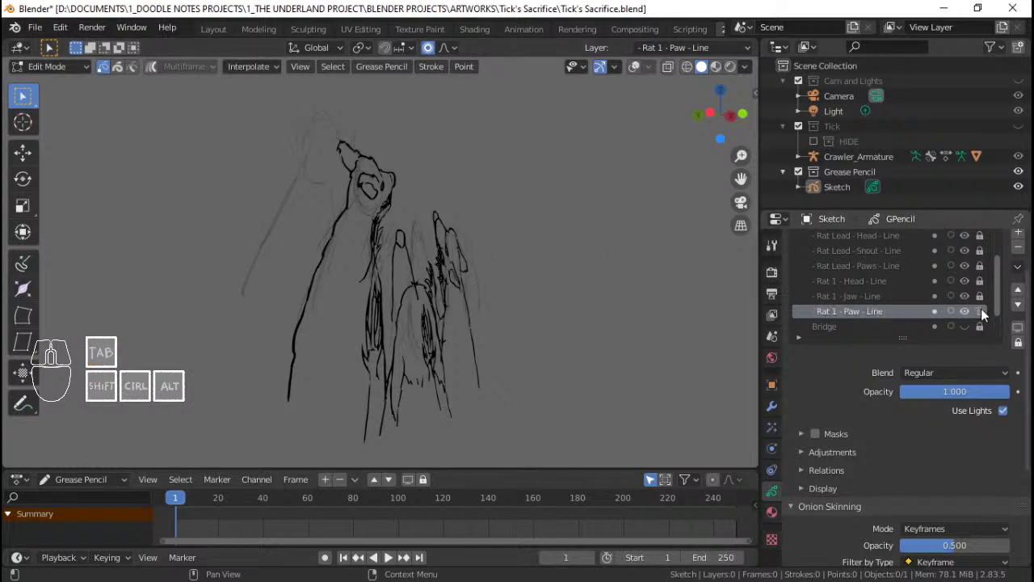
key(Tab)
alt+middle_drag(390, 237, 428, 243)
scroll(427, 243, up, 1)
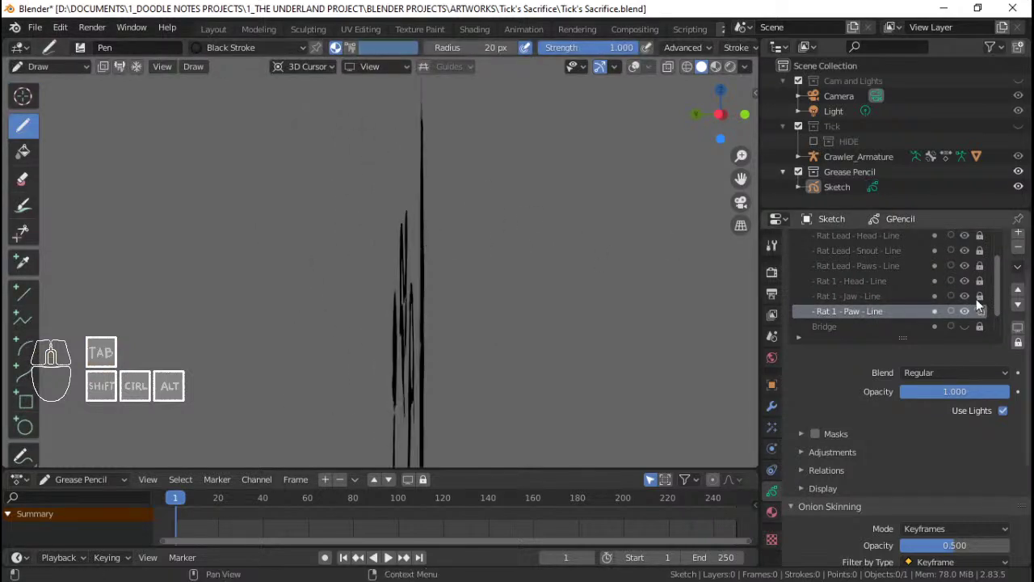
click(980, 280)
key(Tab)
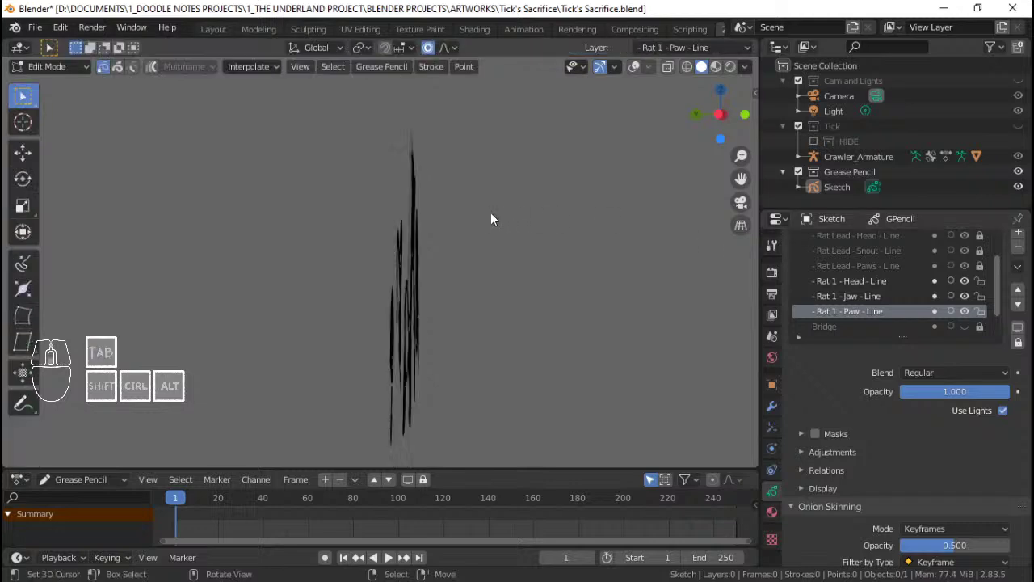
Step: Turn on the viewport overlays while viewing the sketch layers at an angle
middle_drag(490, 213, 343, 232)
key(Tab)
scroll(424, 238, up, 1)
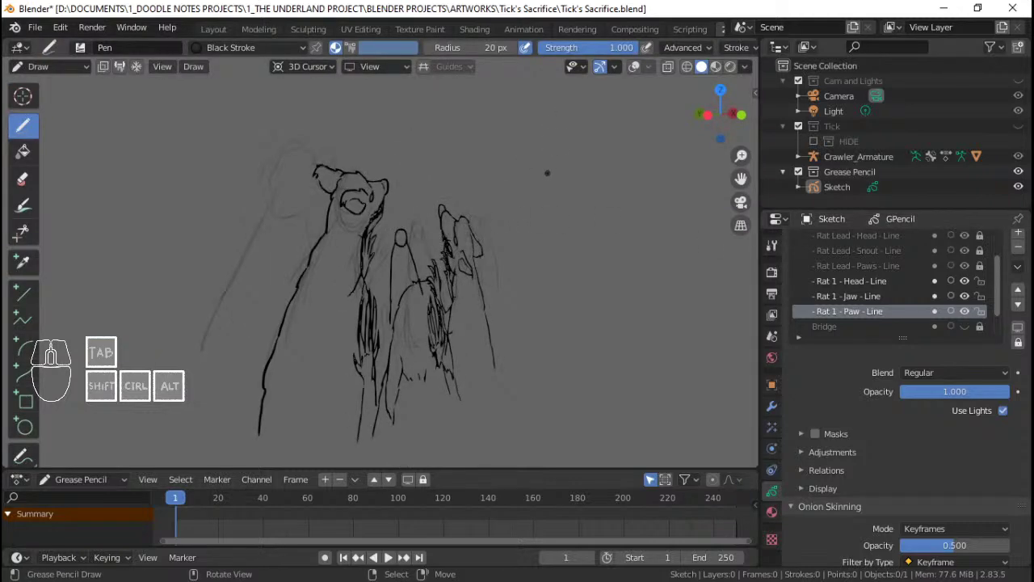
key(ctrl+Tab)
click(635, 67)
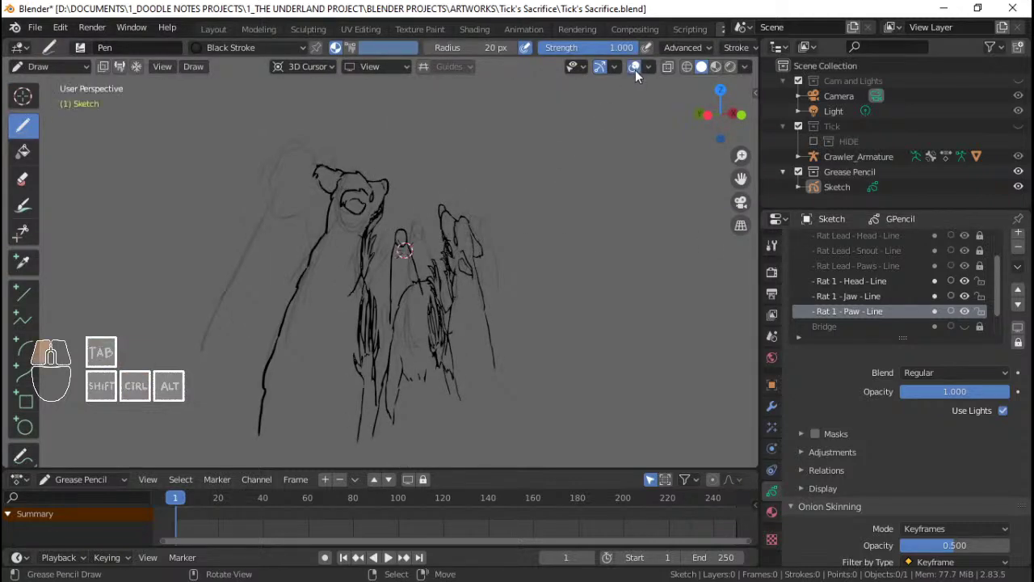
Step: Move the Rat 1 head, jaw and paw strokes about 0.3 m along the Y axis in the right view
mouse_move(420, 254)
middle_down()
mouse_move(524, 268)
mouse_move(492, 270)
middle_up()
key(Tab)
key(KP_3)
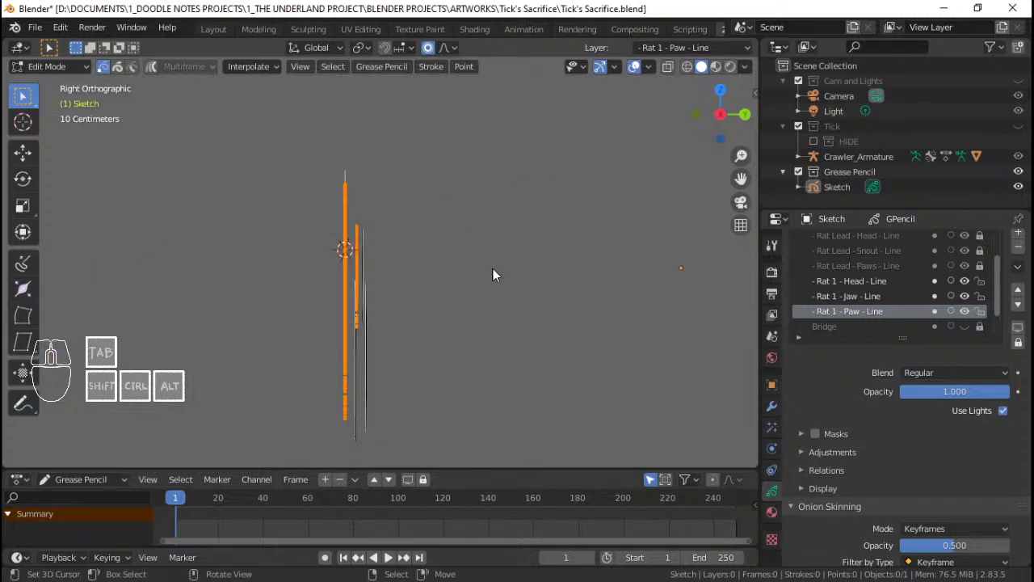
key(g)
key(y)
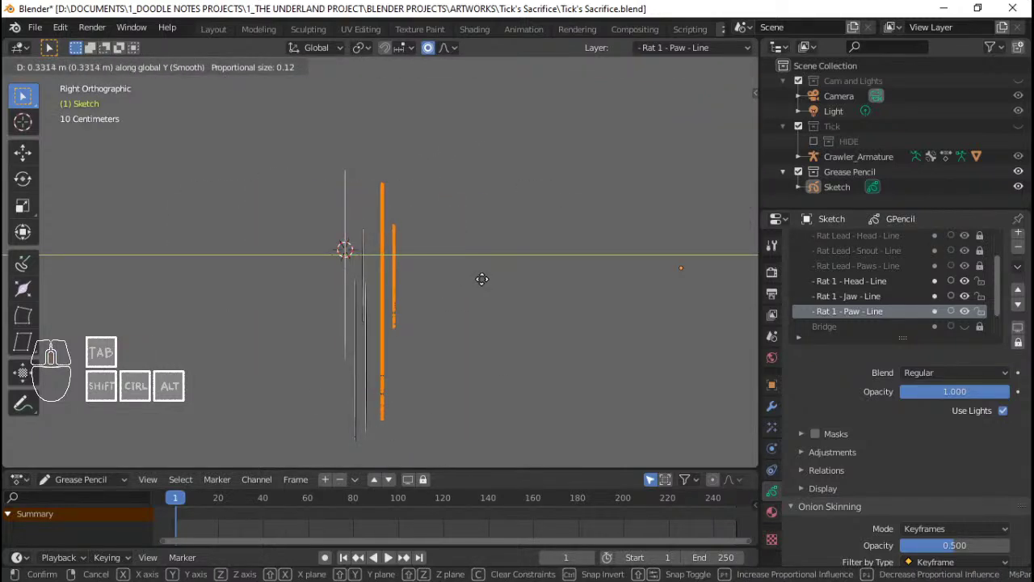
click(480, 278)
Step: Show the Cam and Lights collection in the viewport
mouse_move(480, 278)
middle_down()
mouse_move(434, 274)
mouse_move(611, 296)
mouse_move(403, 263)
middle_up()
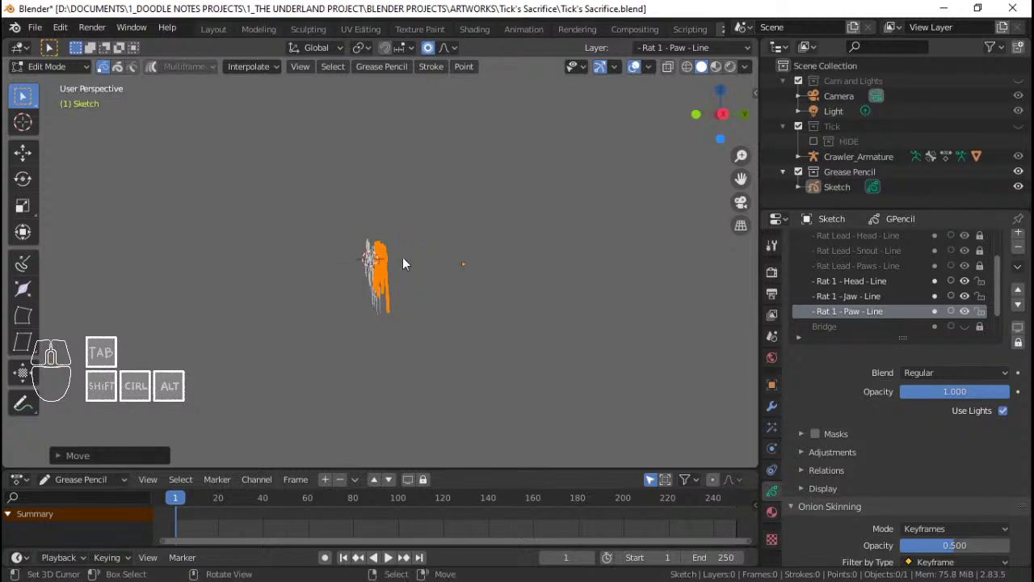
key(KP_1)
key(KP_3)
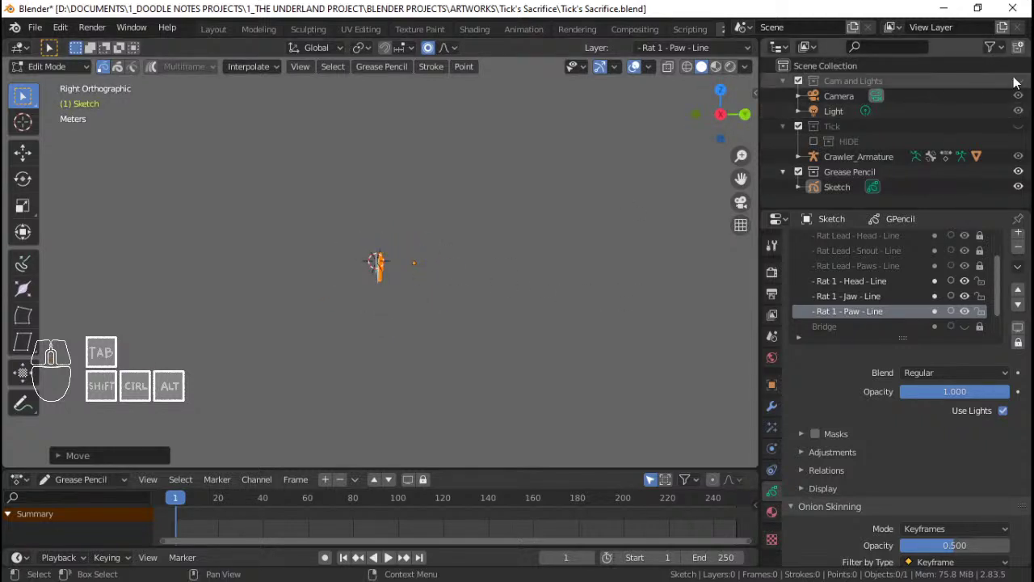
mouse_move(332, 264)
middle_down()
mouse_move(443, 275)
mouse_move(396, 287)
mouse_move(378, 317)
mouse_move(468, 273)
mouse_move(384, 320)
mouse_move(370, 305)
middle_up()
mouse_move(356, 374)
middle_down()
mouse_move(240, 358)
mouse_move(374, 313)
middle_up()
middle_drag(305, 324, 262, 317)
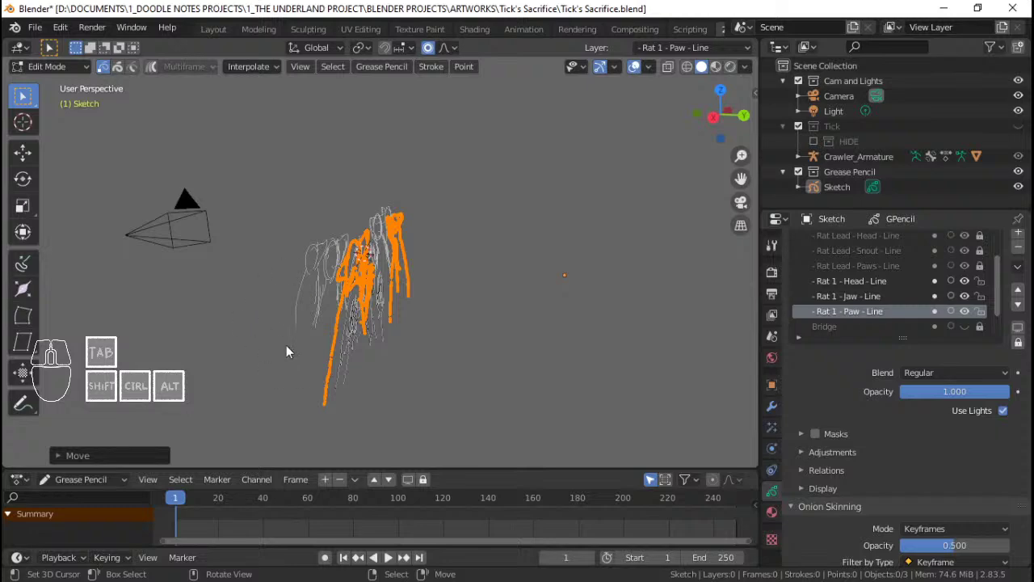
Step: Move the selected Rat 1 strokes farther back along the Y axis and check them through the camera
mouse_move(287, 351)
middle_down()
mouse_move(390, 285)
mouse_move(432, 298)
mouse_move(282, 309)
mouse_move(432, 276)
mouse_move(320, 303)
middle_up()
key(g)
key(y)
key(Escape)
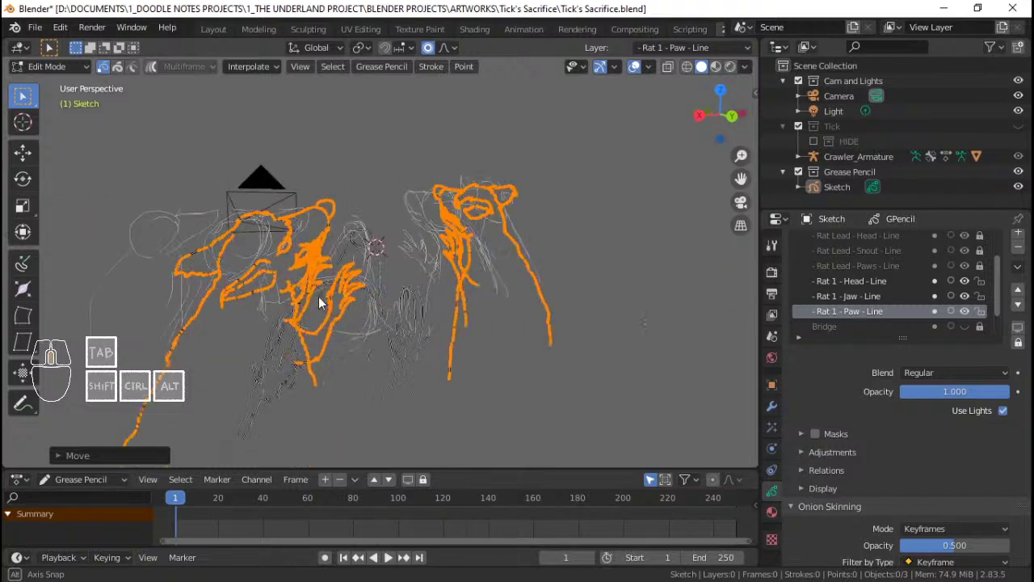
key(KP_0)
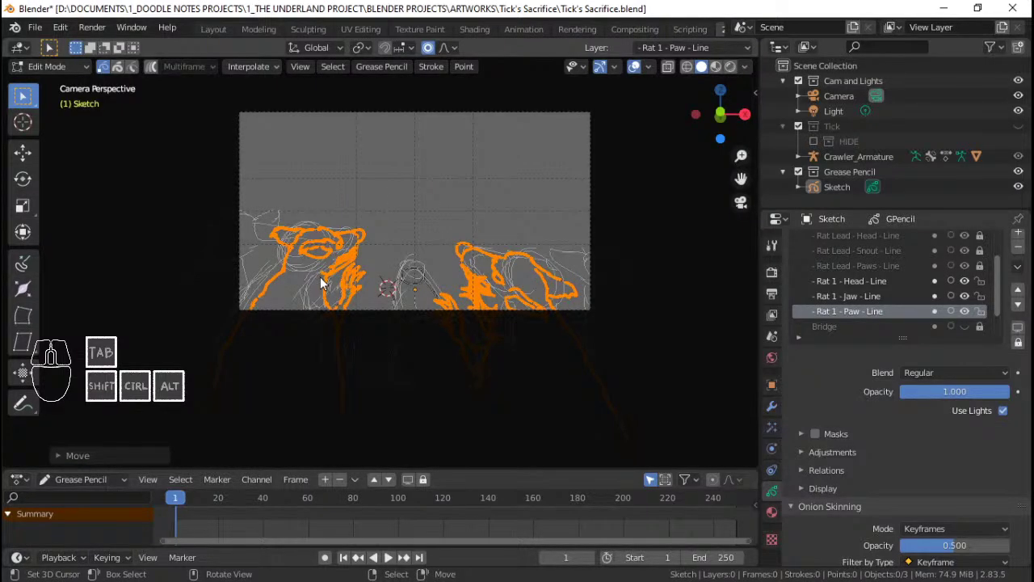
Step: Flatten the selected Rat 1 strokes onto one plane by scaling along the Y axis, and save the file
middle_drag(321, 276, 481, 276)
key(KP_3)
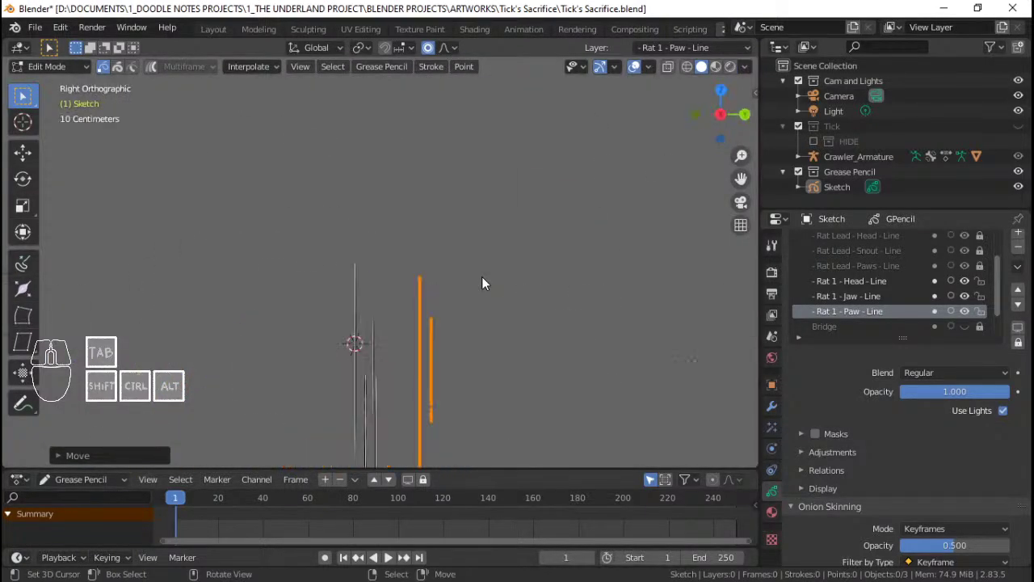
scroll(503, 282, up, 2)
key(s)
key(y)
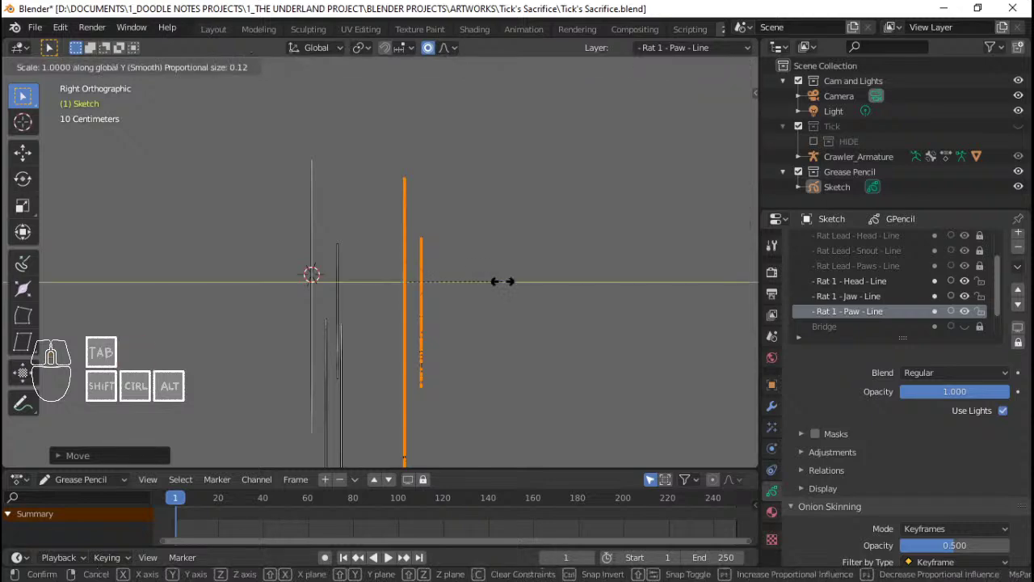
click(502, 280)
key(ctrl+s)
Step: Lock the Rat 1 head and jaw layers and move the paw strokes slightly along positive Y
middle_drag(502, 281, 553, 303)
drag(987, 283, 987, 297)
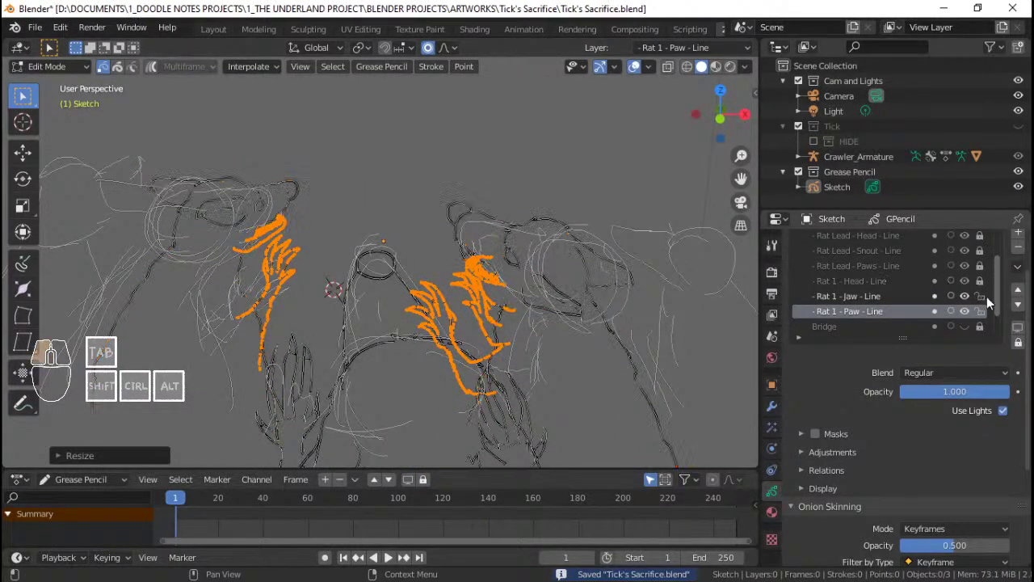
middle_drag(568, 271, 353, 283)
key(KP_3)
key(g)
key(y)
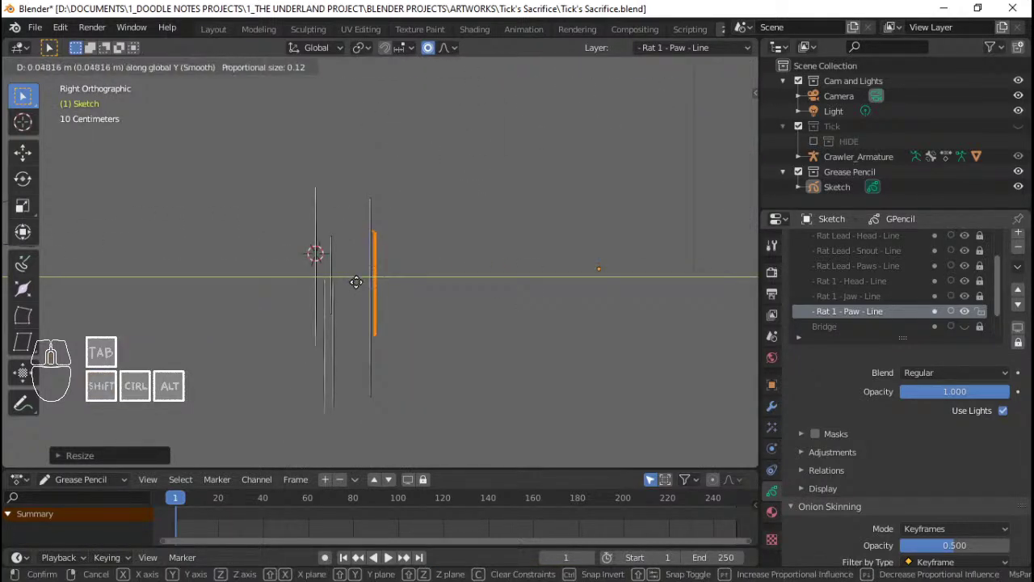
click(358, 282)
Step: Lock the Rat 1 paw layer, unlock the jaw layer and move the jaw strokes along Y between head and paw
mouse_move(357, 238)
middle_down()
mouse_move(449, 255)
mouse_move(428, 250)
mouse_move(448, 250)
mouse_move(499, 213)
mouse_move(569, 261)
mouse_move(463, 275)
mouse_move(442, 258)
mouse_move(1020, 325)
middle_up()
click(983, 311)
click(981, 298)
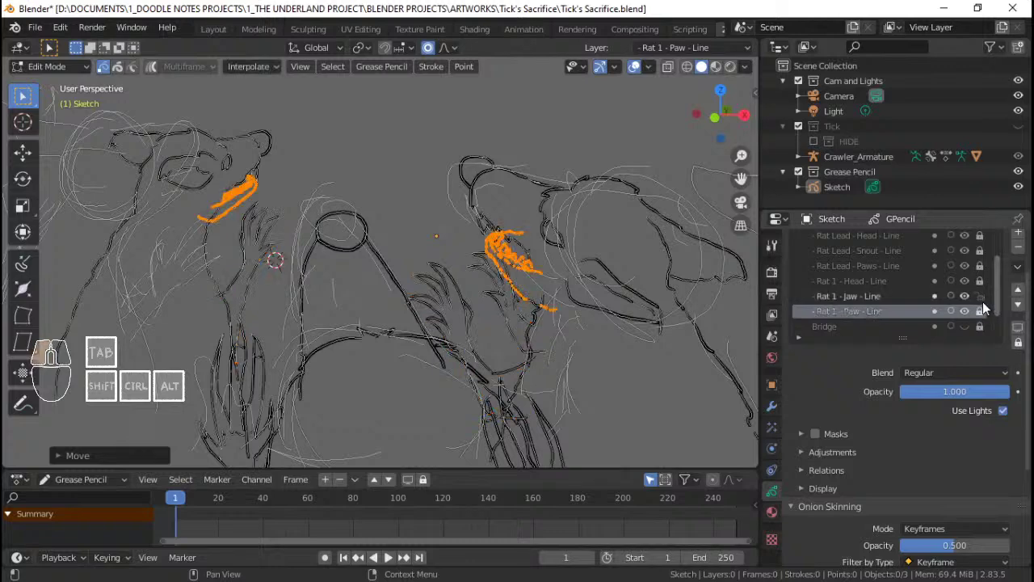
middle_drag(493, 236, 362, 235)
key(KP_3)
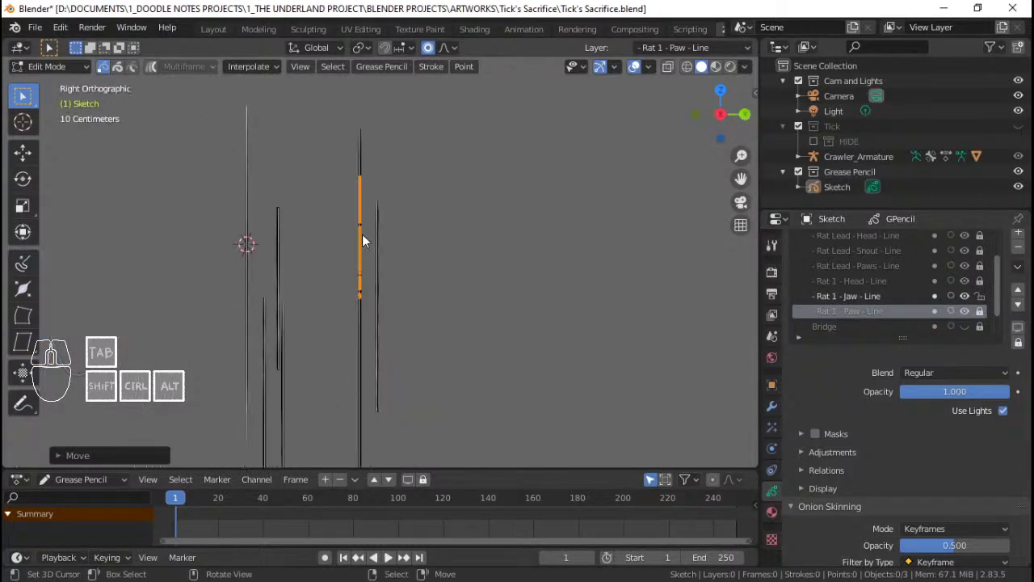
scroll(363, 235, up, 1)
key(g)
key(y)
click(386, 235)
Step: Return to Draw mode, frame the sketch through the camera and save the file
key(Tab)
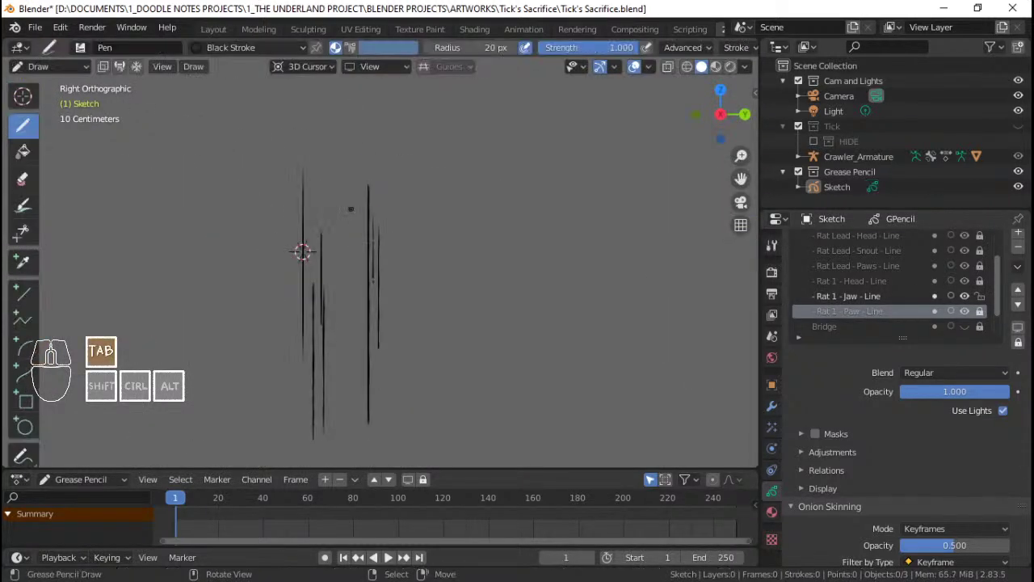
key(KP_0)
key(ctrl+s)
scroll(437, 199, up, 2)
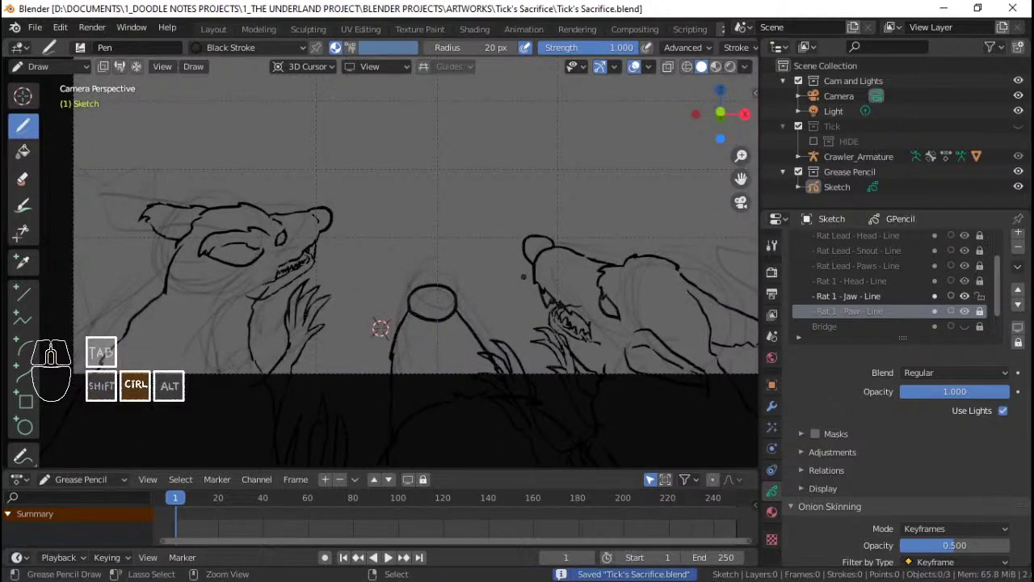
scroll(524, 276, down, 2)
shift+middle_drag(524, 276, 511, 298)
scroll(511, 298, up, 1)
key(ctrl+s)
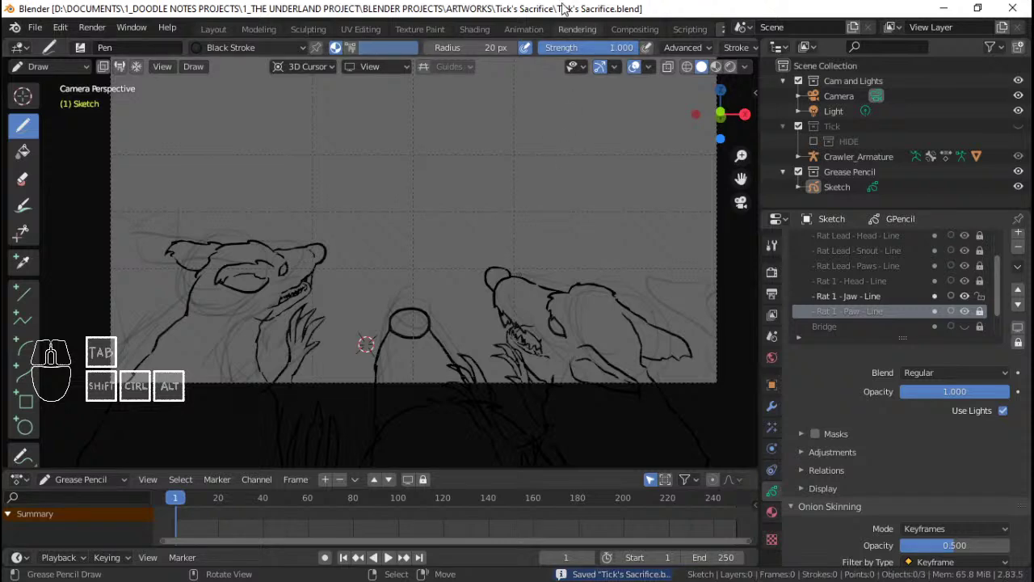
Step: Examine the depth spacing of the rat layers from the camera, right side and perspective views
scroll(460, 270, up, 1)
shift+middle_drag(464, 326, 460, 289)
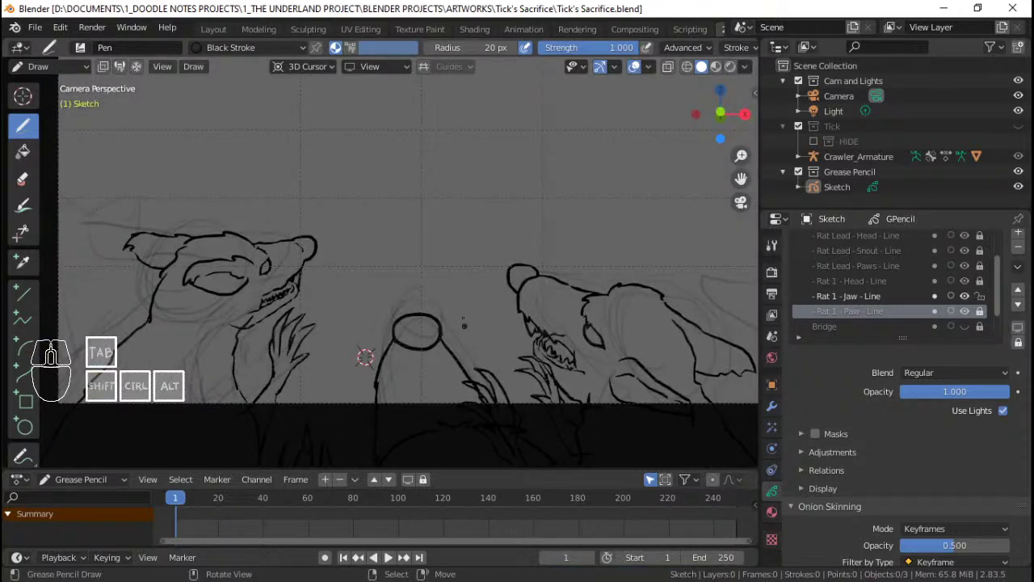
key(ctrl+s)
mouse_move(462, 287)
ctrl+middle_down()
mouse_move(473, 258)
mouse_move(483, 275)
mouse_move(480, 257)
mouse_move(513, 249)
mouse_move(443, 254)
mouse_move(376, 291)
mouse_move(423, 259)
mouse_move(466, 282)
mouse_move(469, 203)
ctrl+middle_up()
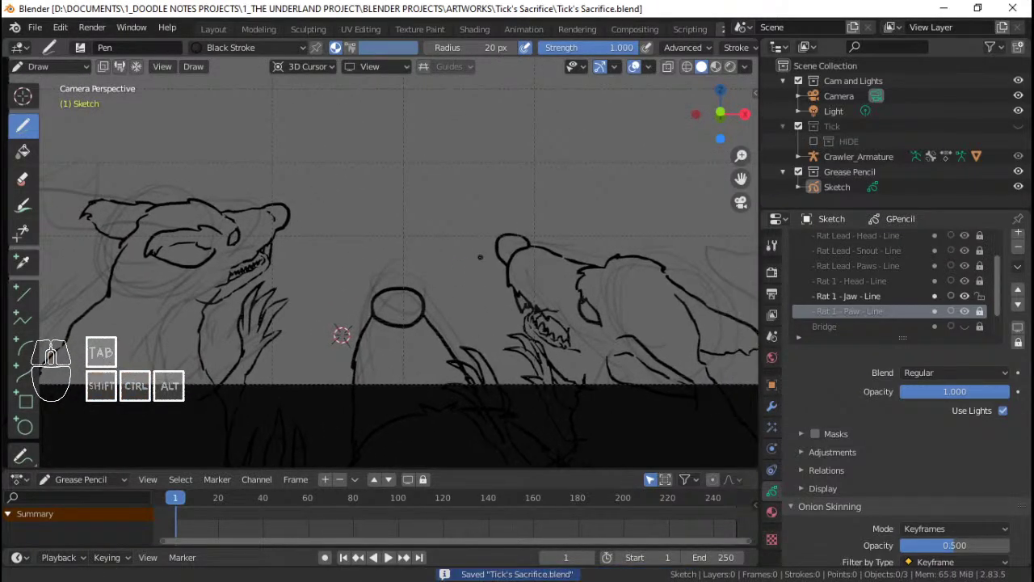
scroll(480, 257, down, 2)
key(KP_3)
key(ctrl+s)
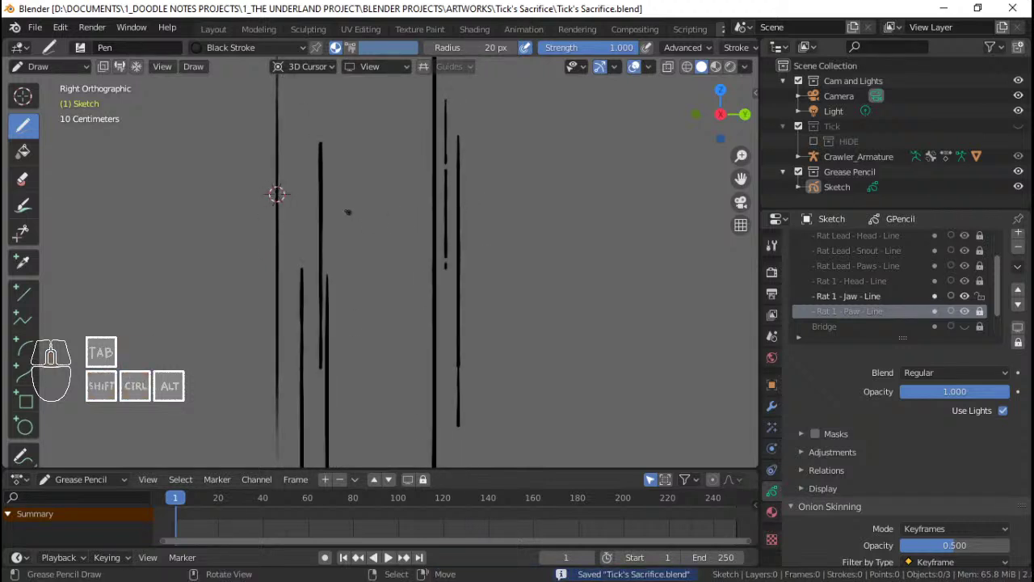
scroll(348, 212, down, 2)
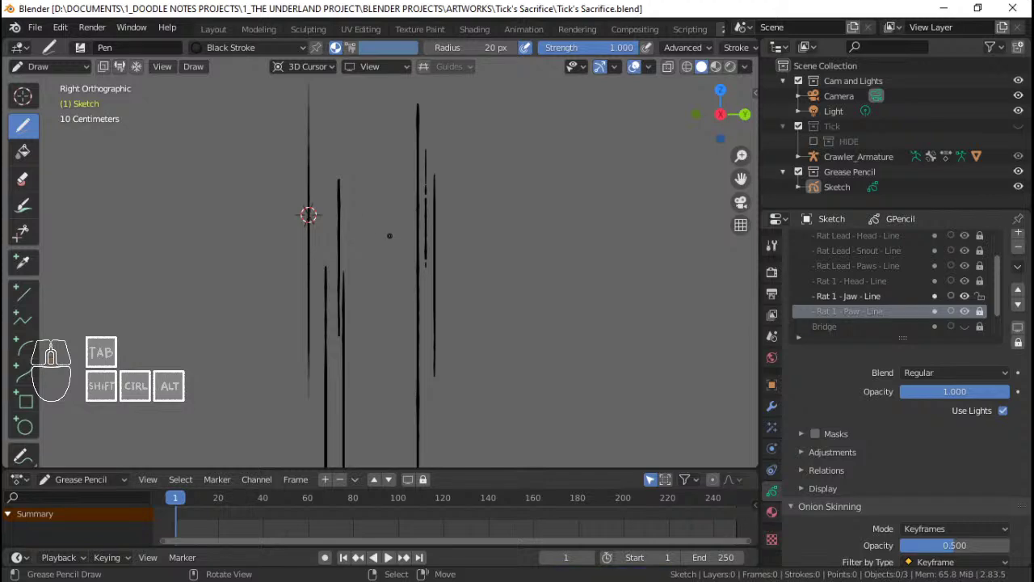
middle_drag(390, 235, 547, 223)
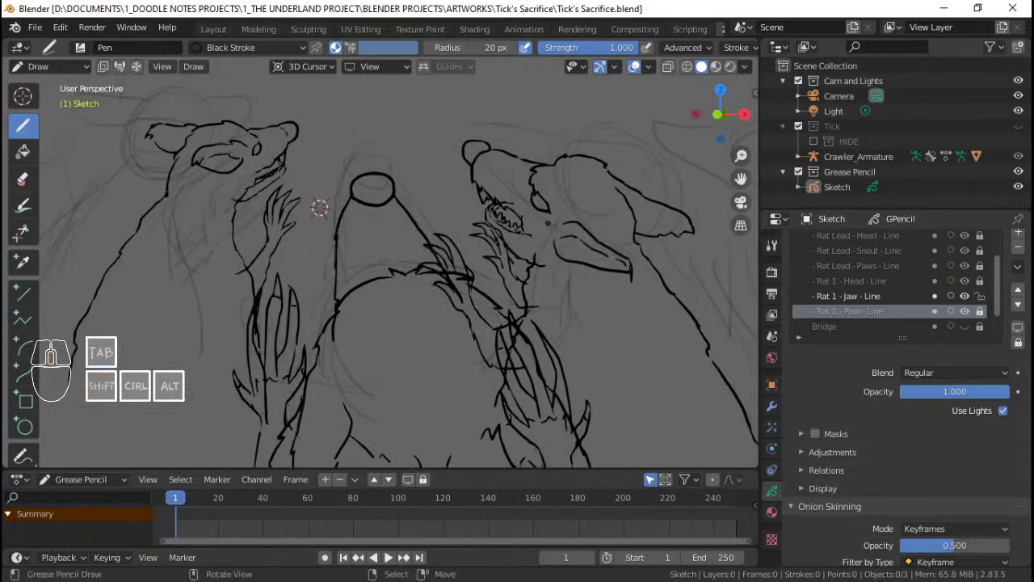
scroll(436, 239, down, 2)
key(KP_0)
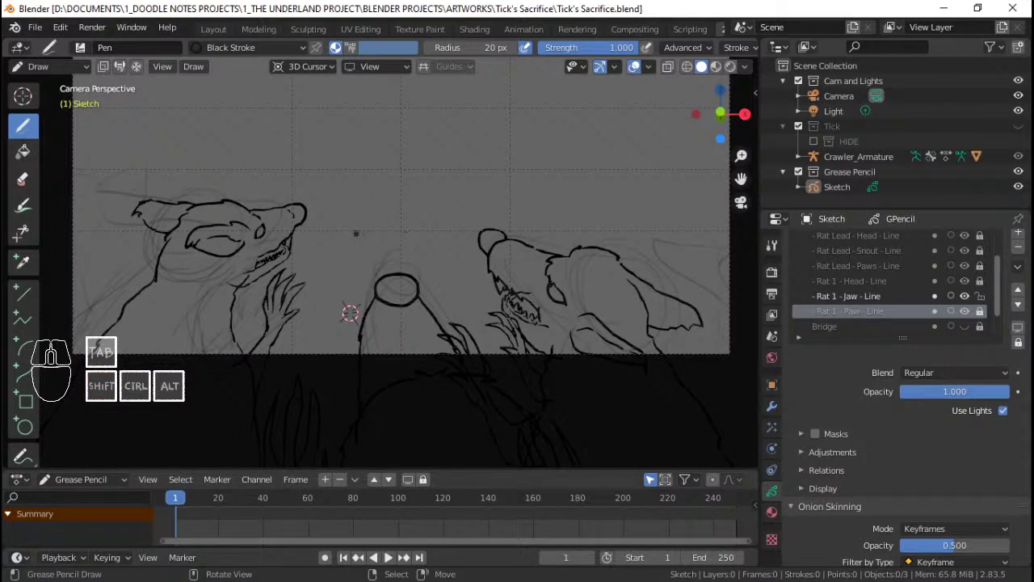
Step: Examine the depth spacing of the rat line layers from several orbited angles and through the camera, saving the file
mouse_move(349, 314)
middle_down()
mouse_move(411, 347)
mouse_move(459, 270)
middle_up()
scroll(453, 266, down, 3)
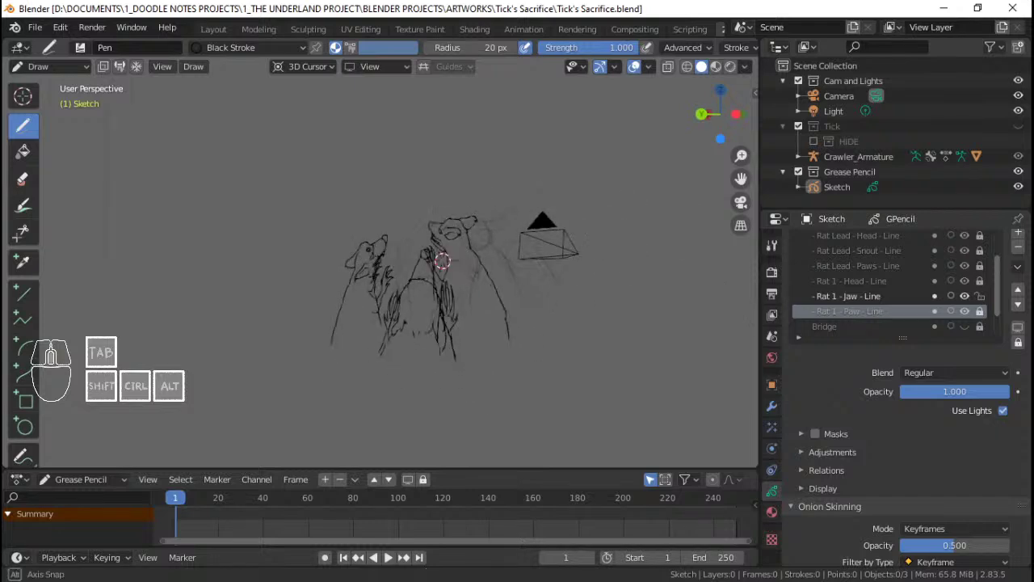
key(KP_0)
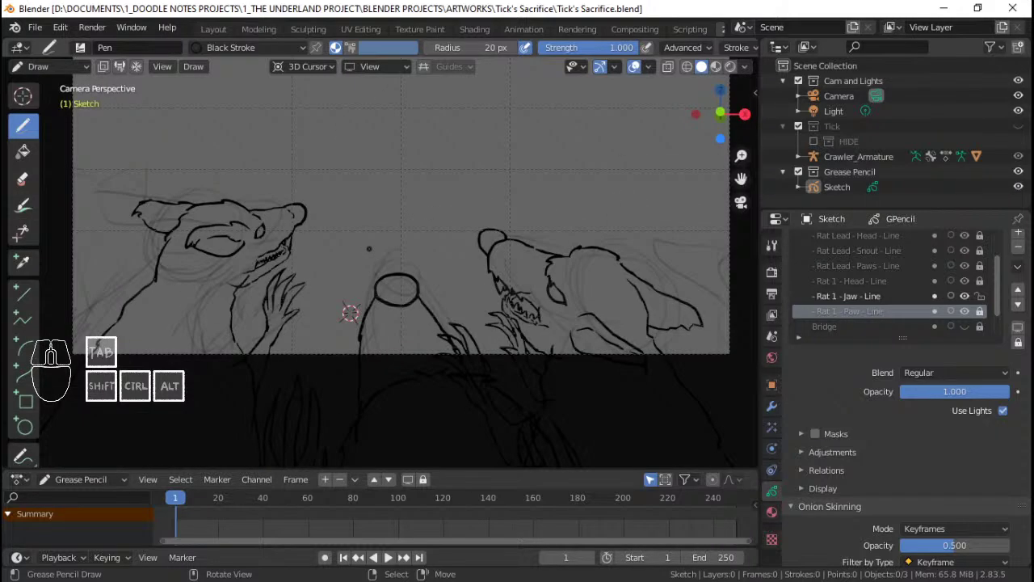
ctrl+middle_drag(371, 249, 366, 224)
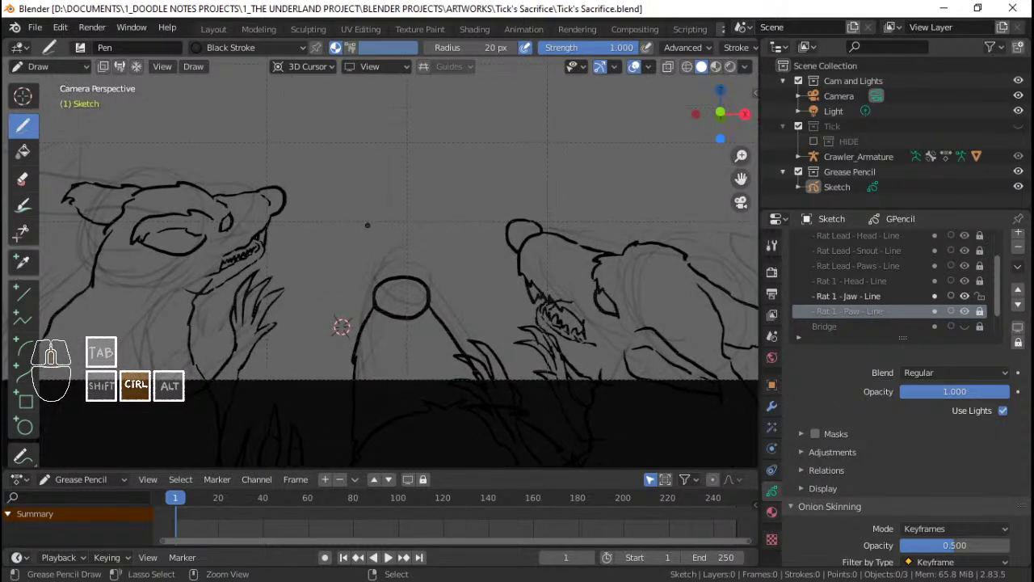
key(ctrl+s)
shift+middle_drag(467, 274, 585, 271)
mouse_move(591, 283)
middle_down()
mouse_move(420, 295)
mouse_move(382, 285)
mouse_move(448, 267)
middle_up()
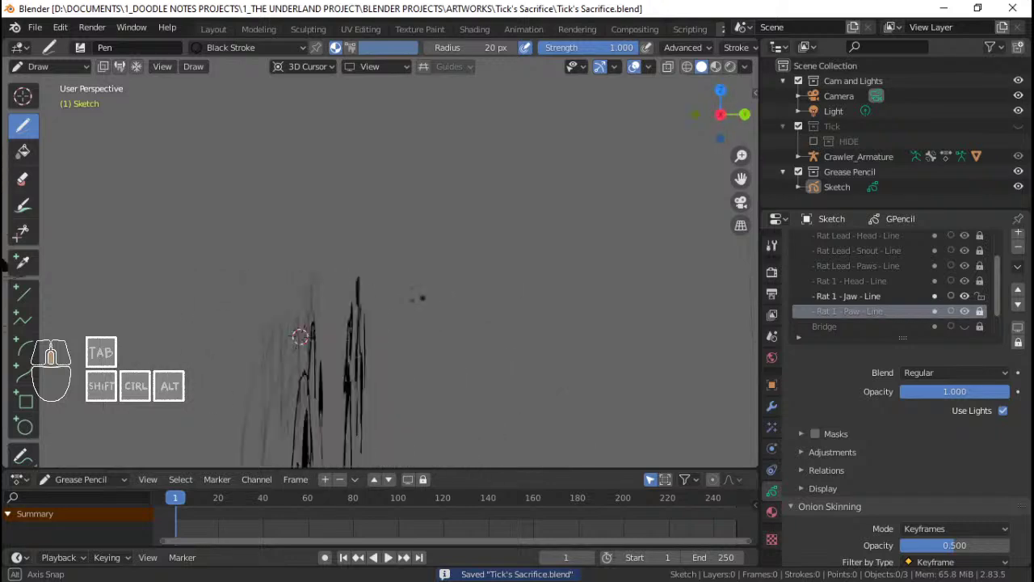
mouse_move(374, 239)
middle_down()
mouse_move(492, 249)
mouse_move(460, 261)
mouse_move(451, 311)
mouse_move(465, 355)
middle_up()
key(KP_0)
shift+middle_drag(516, 291, 512, 309)
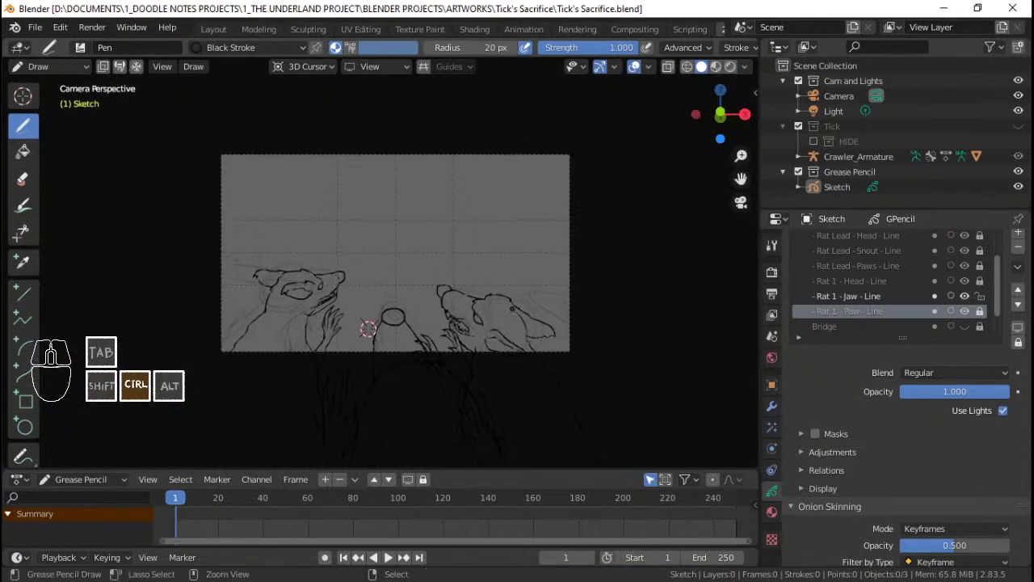
scroll(367, 328, up, 4)
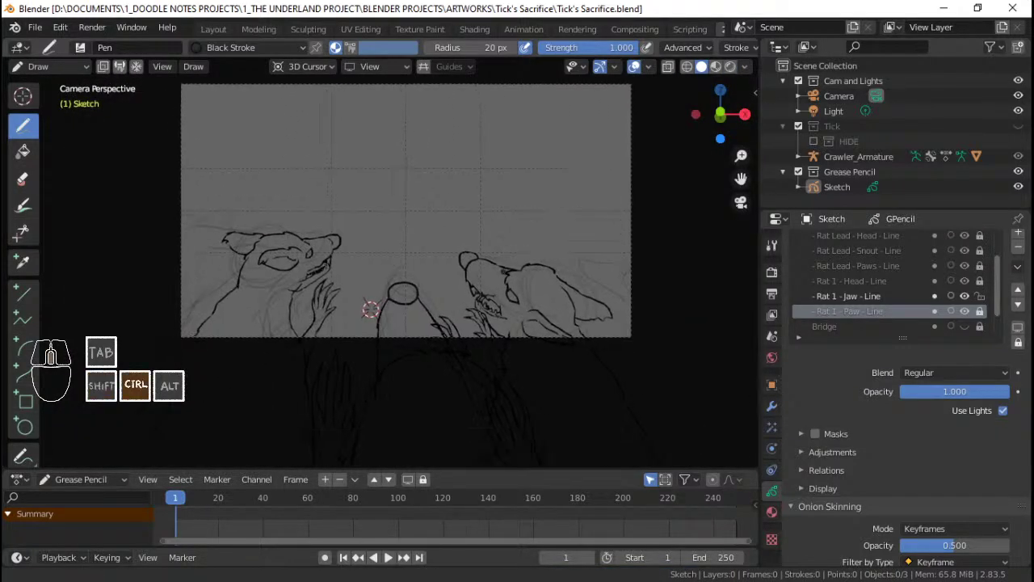
key(ctrl+s)
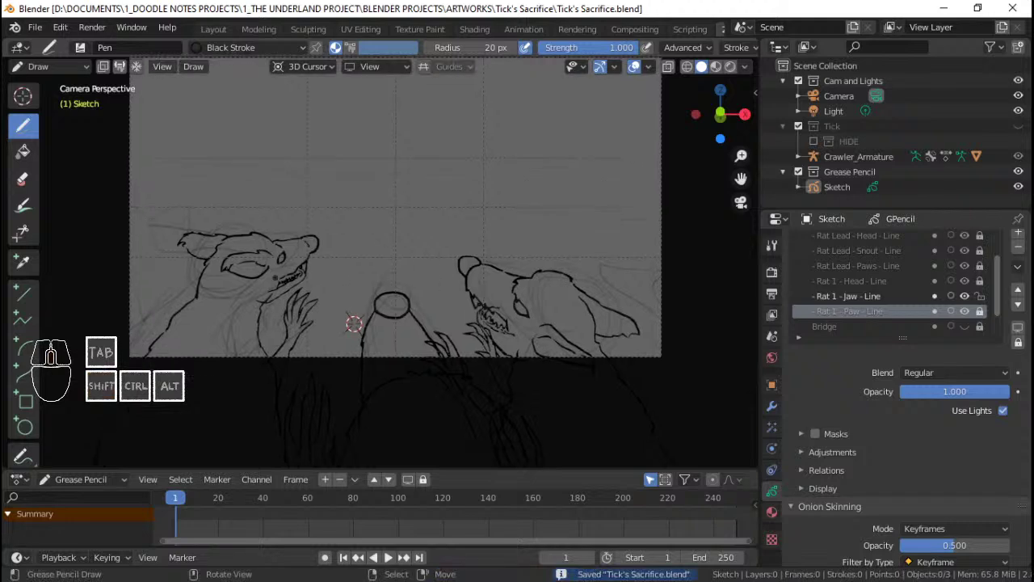
middle_drag(353, 325, 407, 340)
mouse_move(543, 274)
middle_down()
mouse_move(501, 325)
mouse_move(489, 277)
middle_up()
scroll(489, 277, down, 2)
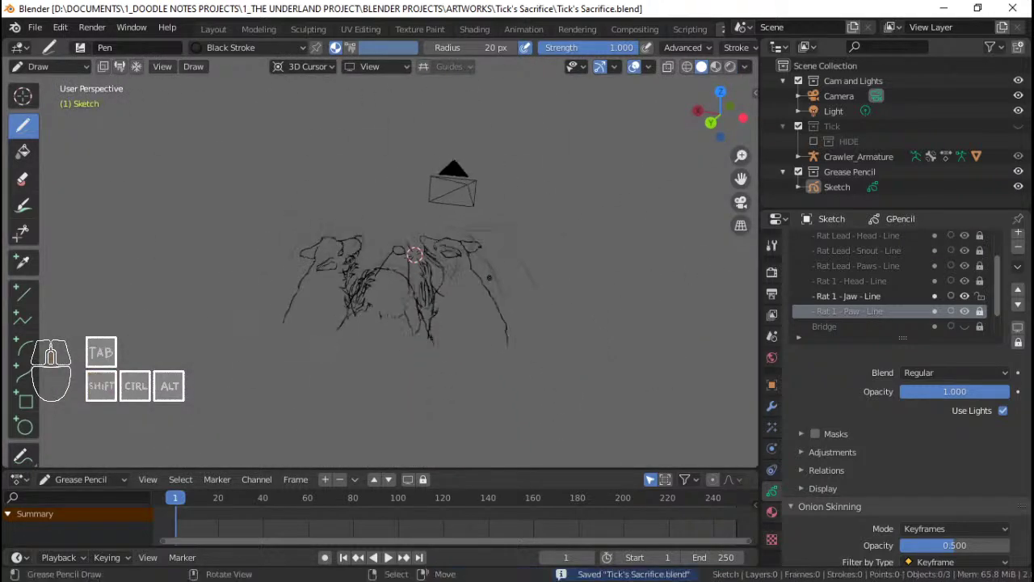
mouse_move(413, 255)
middle_down()
mouse_move(455, 269)
mouse_move(559, 247)
mouse_move(551, 281)
mouse_move(492, 308)
mouse_move(497, 298)
mouse_move(487, 326)
mouse_move(496, 300)
mouse_move(532, 301)
middle_up()
key(KP_0)
key(ctrl+s)
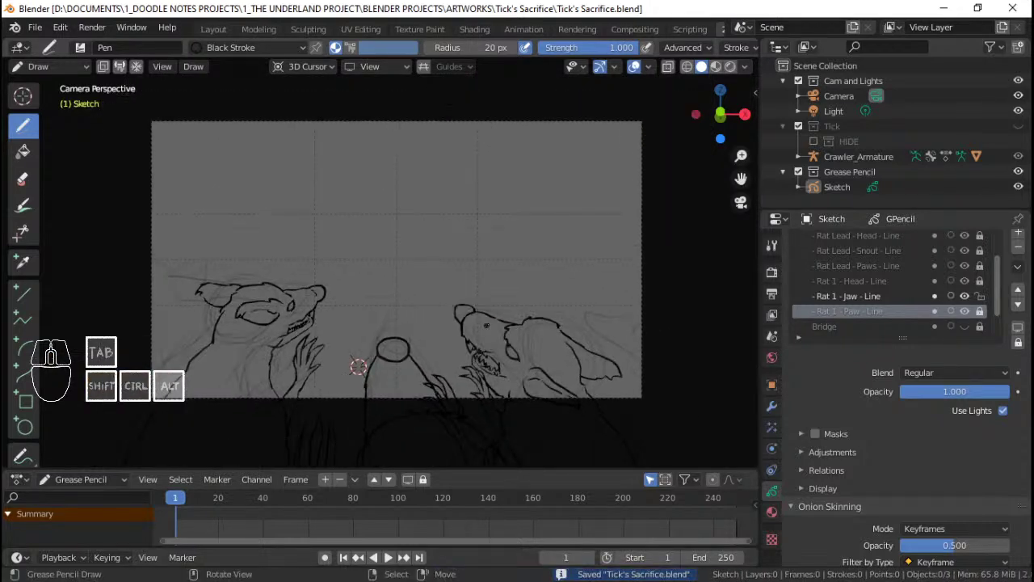
Step: Switch from the camera to the front orthographic view, frame the rats larger and save the file
key(KP_1)
key(ctrl+s)
mouse_move(532, 323)
ctrl+middle_down()
mouse_move(539, 305)
mouse_move(461, 298)
mouse_move(541, 300)
mouse_move(601, 286)
mouse_move(444, 295)
mouse_move(607, 272)
ctrl+middle_up()
key(ctrl+s)
key(ctrl+s)
key(ctrl+s)
scroll(484, 288, up, 1)
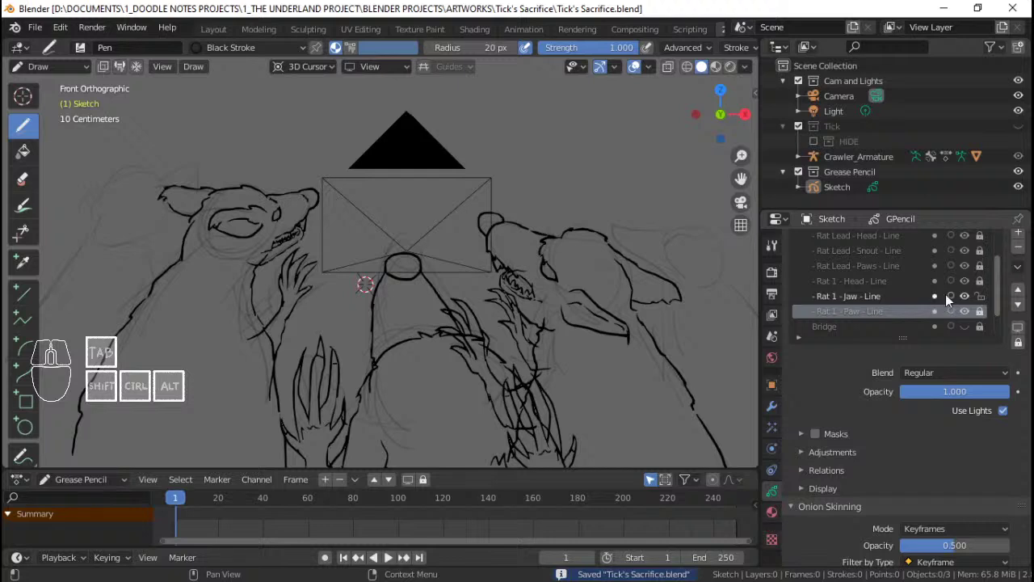
Step: Lock the Rat 1 jaw layer, add a layer below the Rat 1 paw layer named "- Rat 2 - Head - Line" and save
click(981, 296)
scroll(890, 281, down, 2)
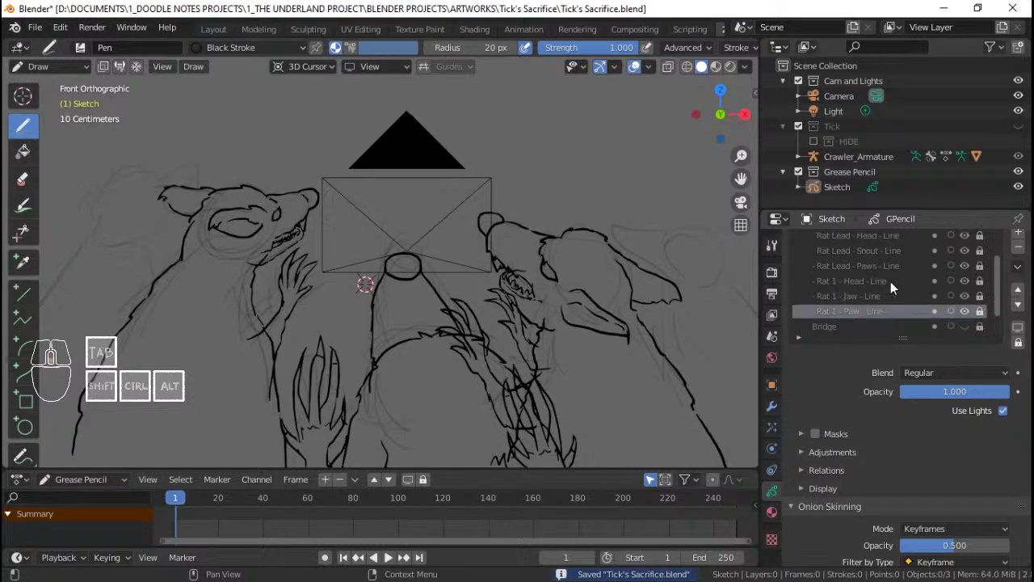
scroll(1004, 240, up, 1)
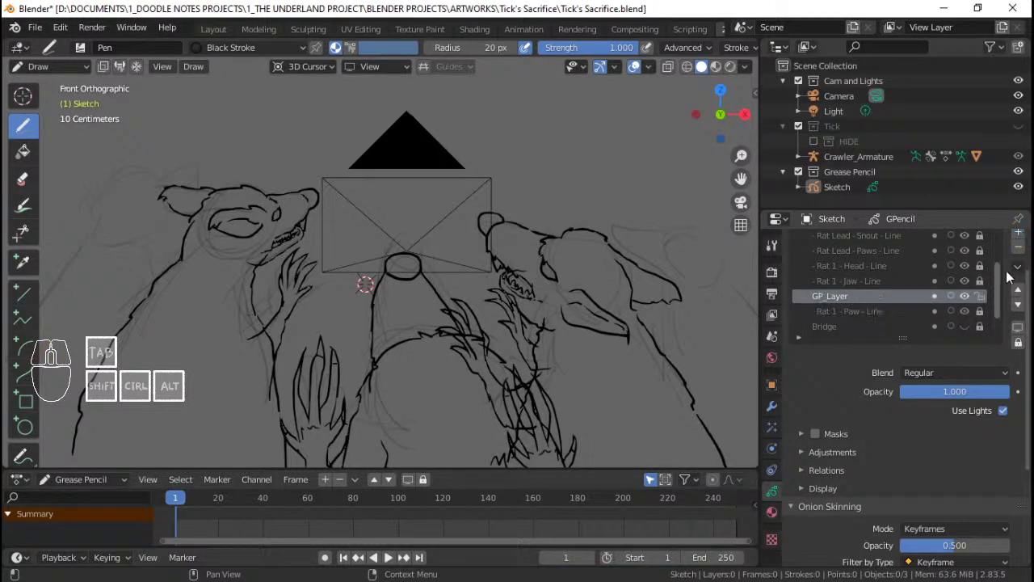
click(1019, 305)
double_click(855, 313)
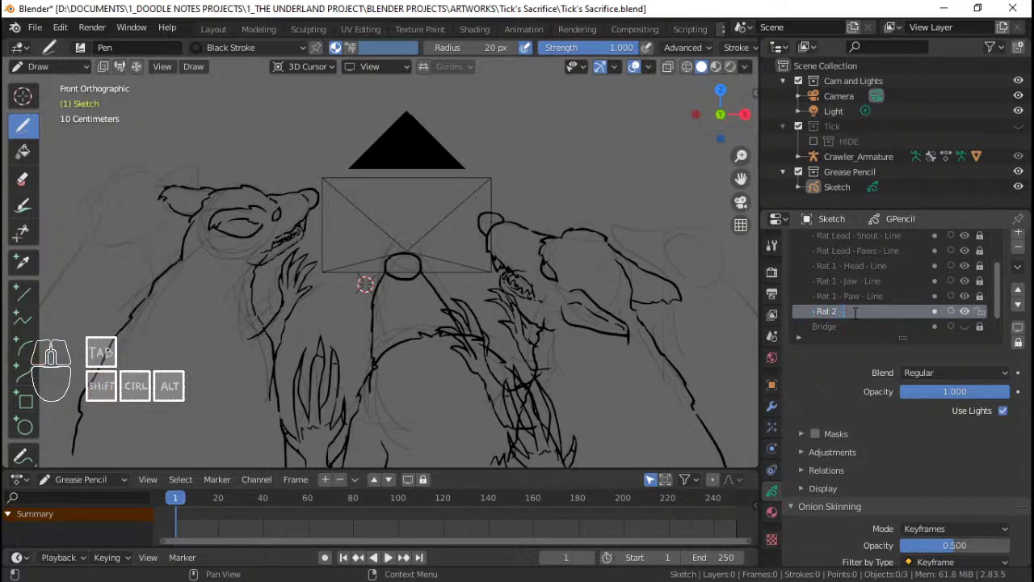
text(Rat 2 - Head)
key(ctrl+s)
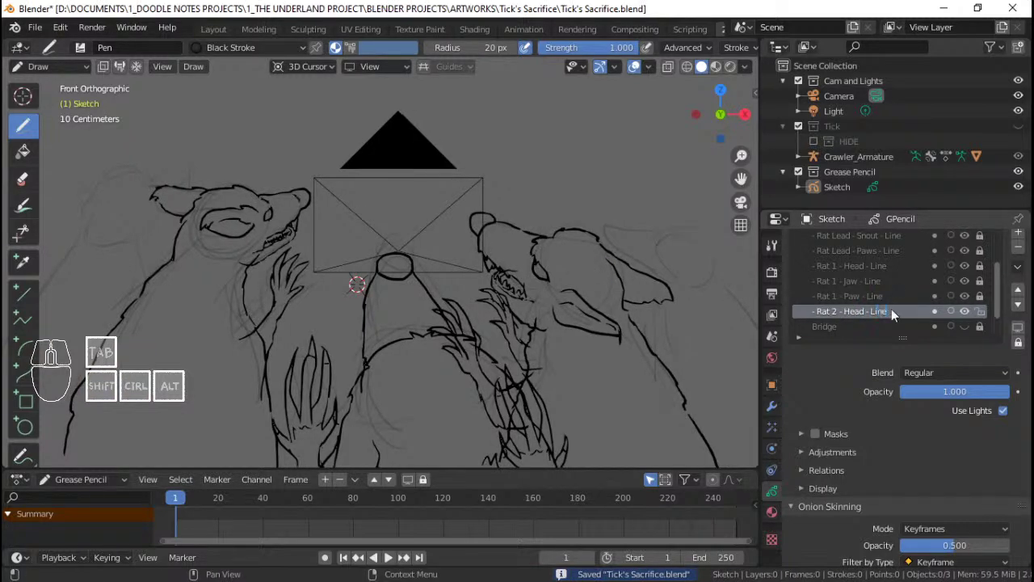
Step: Examine the faint rough sketch of the remaining rats in front view and keep the file saved
key(ctrl+s)
shift+middle_drag(594, 290, 569, 279)
key(ctrl+s)
scroll(529, 279, up, 2)
key(ctrl+s)
scroll(568, 279, down, 4)
shift+middle_drag(439, 257, 546, 258)
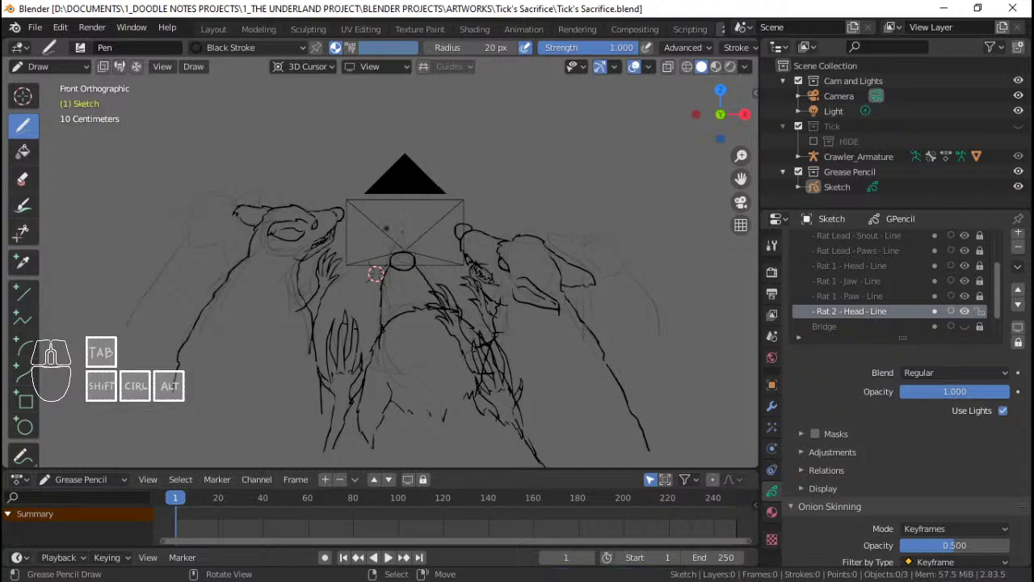
scroll(479, 288, up, 1)
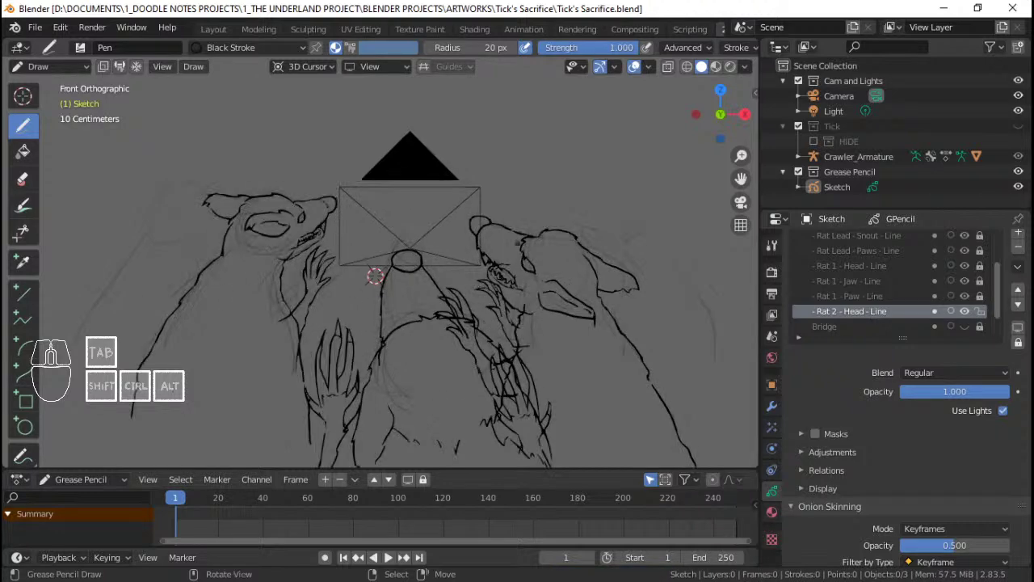
shift+middle_drag(652, 237, 471, 238)
scroll(471, 238, up, 2)
key(ctrl+s)
mouse_move(522, 264)
shift+middle_down()
mouse_move(542, 288)
mouse_move(568, 277)
shift+middle_up()
scroll(471, 279, down, 2)
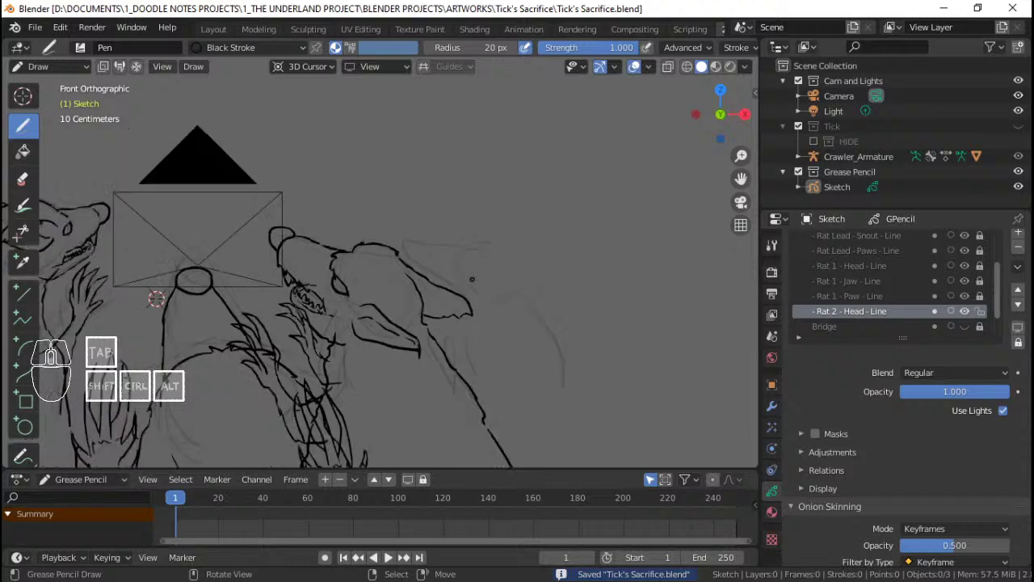
scroll(469, 275, up, 2)
key(ctrl+s)
Step: Switch to Object Mode, hide the Cam and Lights collection in the front view and save the file
mouse_move(468, 275)
middle_down()
mouse_move(475, 302)
mouse_move(428, 320)
mouse_move(381, 331)
mouse_move(364, 307)
middle_up()
key(ctrl+Tab)
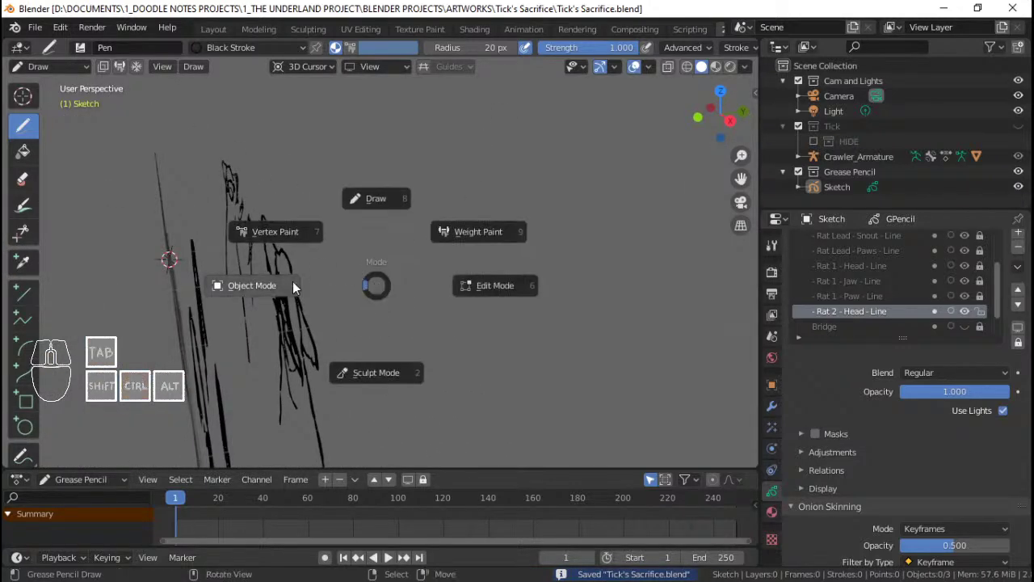
click(292, 281)
mouse_move(329, 264)
middle_down()
mouse_move(178, 270)
mouse_move(261, 282)
mouse_move(508, 250)
middle_up()
key(KP_0)
key(KP_1)
scroll(293, 269, up, 2)
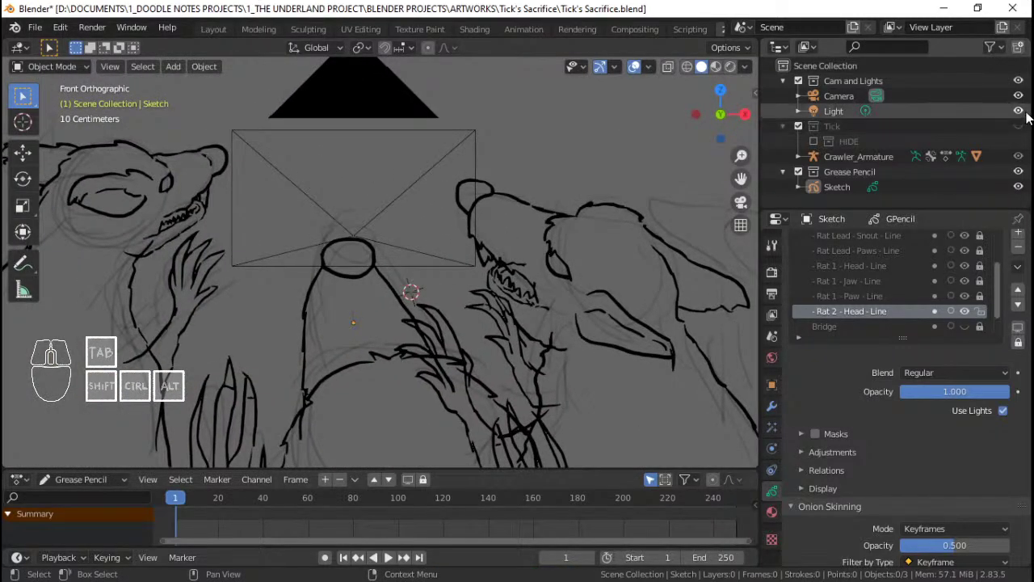
click(1018, 81)
scroll(468, 251, down, 2)
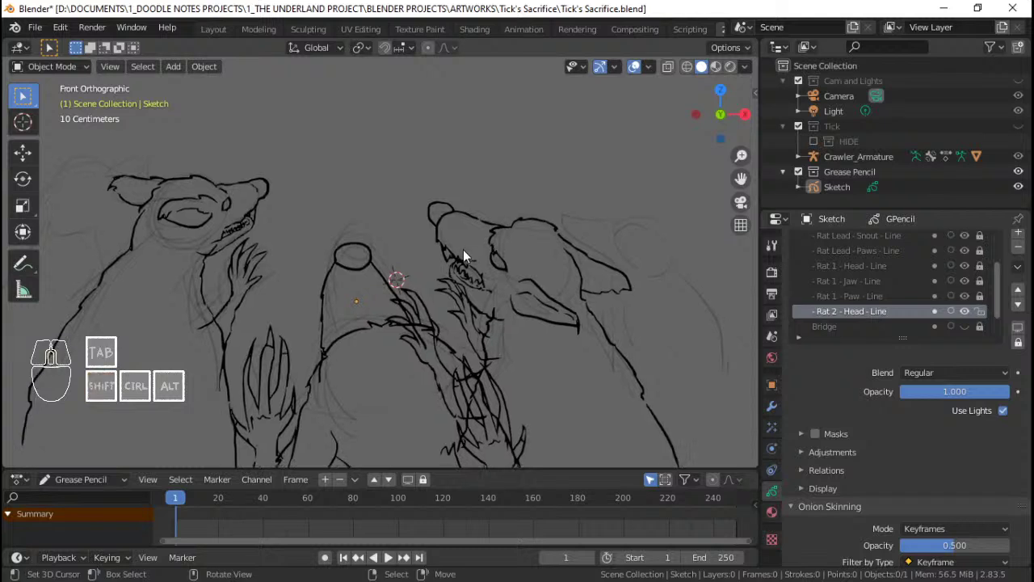
key(ctrl+s)
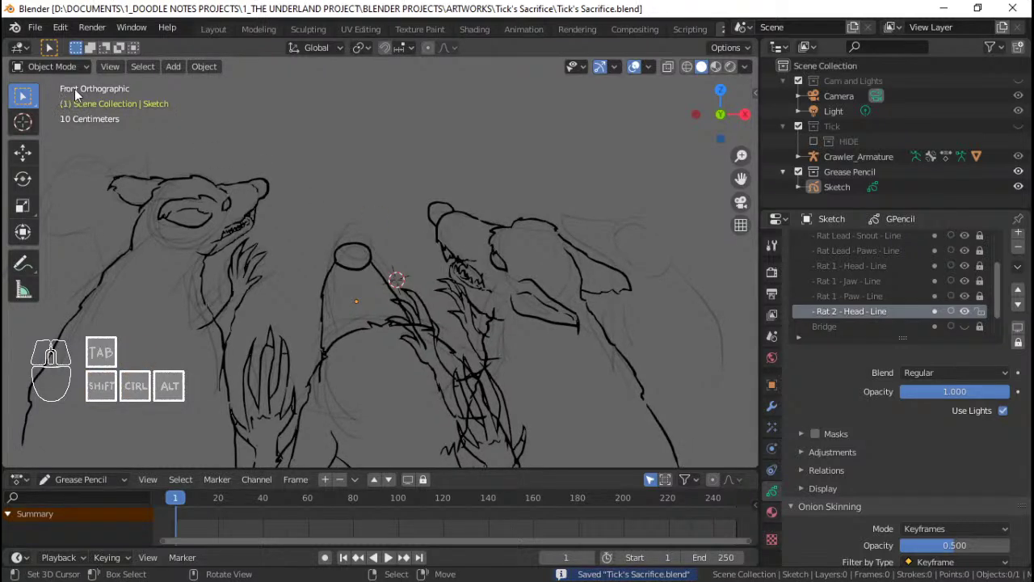
Step: Save the file, frame the faint rat sketch behind Rat 1 from the front and return to Draw mode
mouse_move(342, 269)
shift+middle_down()
mouse_move(403, 264)
mouse_move(415, 282)
shift+middle_up()
key(KP_1)
key(ctrl+s)
scroll(572, 289, up, 2)
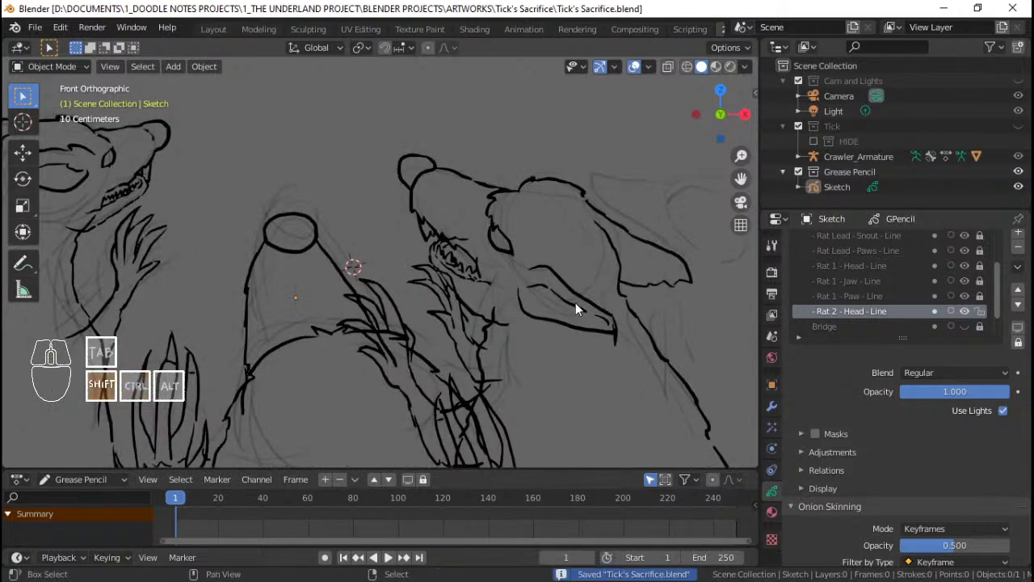
shift+middle_drag(684, 268, 487, 253)
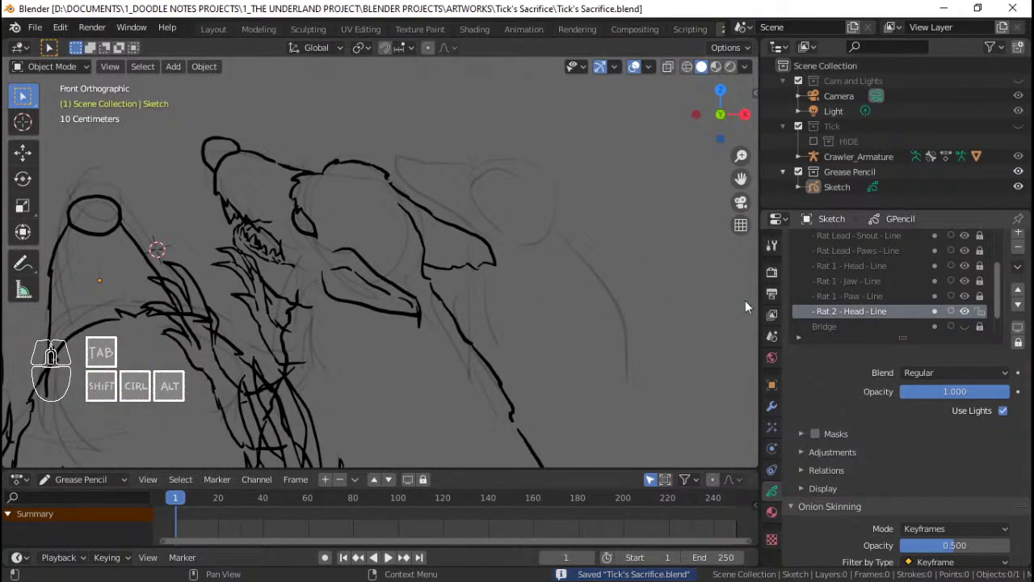
key(ctrl+Tab)
click(559, 191)
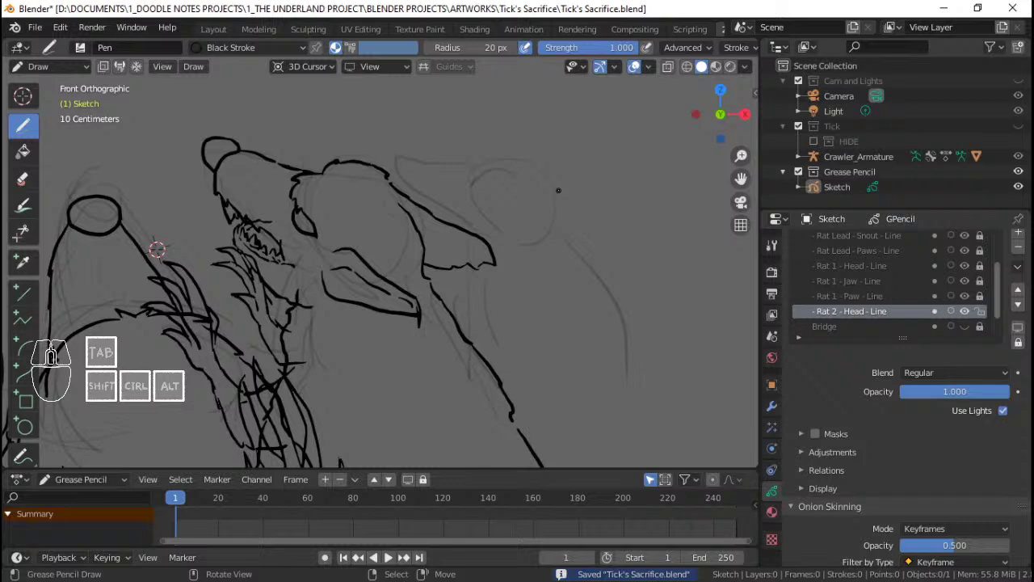
Step: Draw the line along the top of the Rat 2 head over the rough sketch behind Rat 1
shift+middle_drag(461, 257, 449, 260)
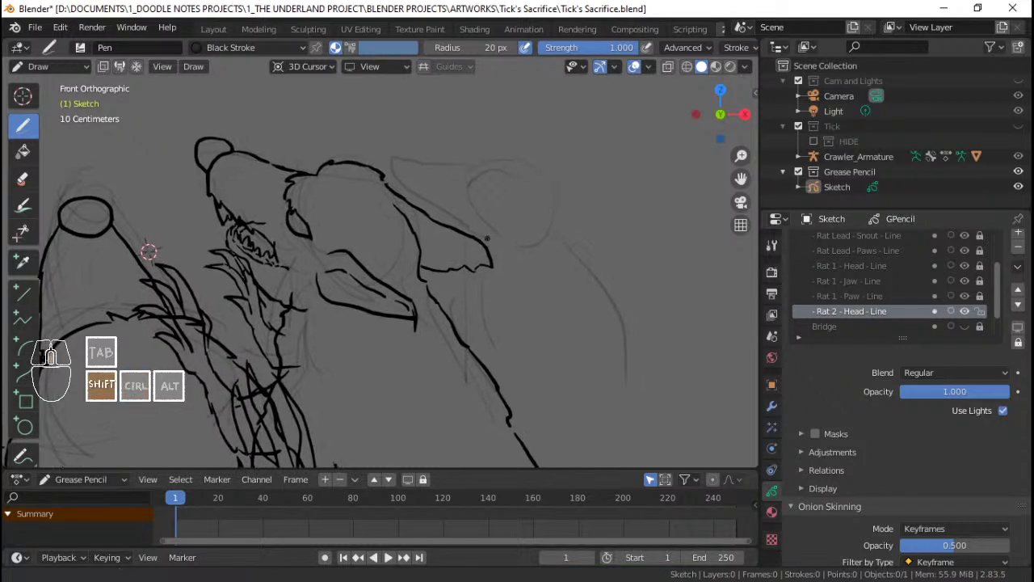
mouse_move(490, 153)
ctrl+middle_down()
mouse_move(492, 215)
mouse_move(484, 200)
ctrl+middle_up()
shift+middle_drag(164, 255, 139, 255)
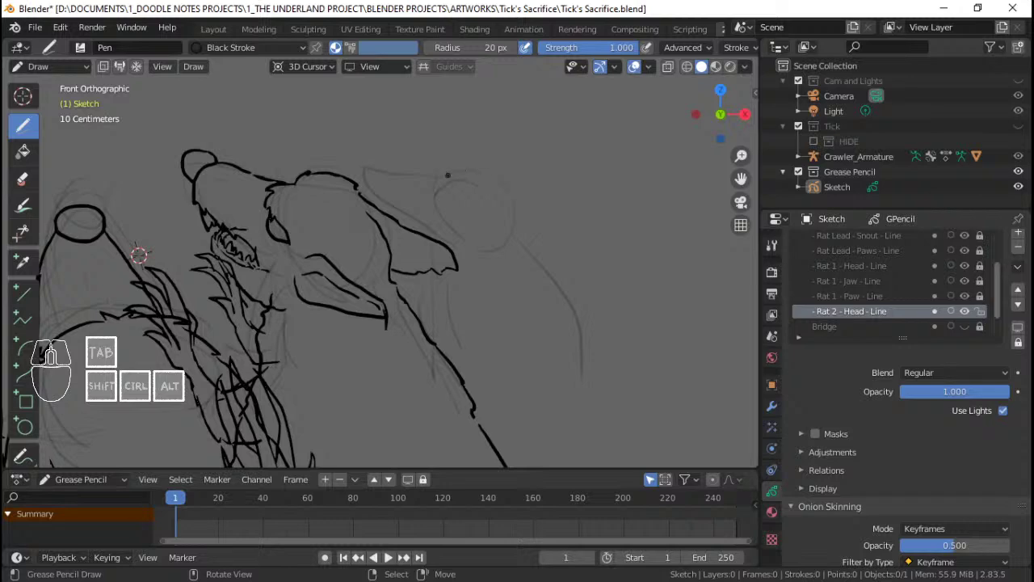
mouse_move(470, 169)
ctrl+middle_down()
mouse_move(433, 213)
mouse_move(445, 166)
mouse_move(468, 161)
ctrl+middle_up()
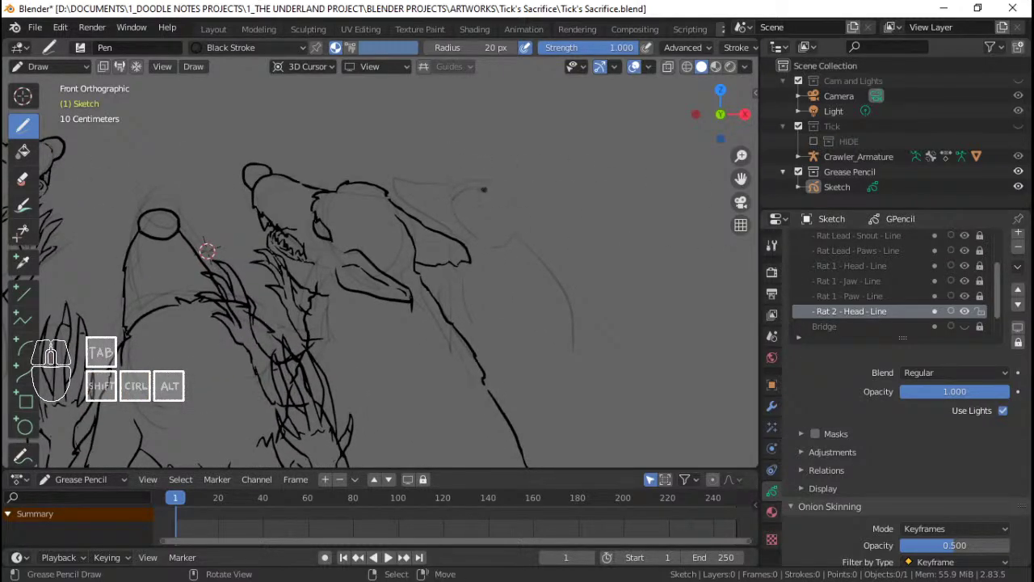
ctrl+middle_drag(207, 251, 172, 248)
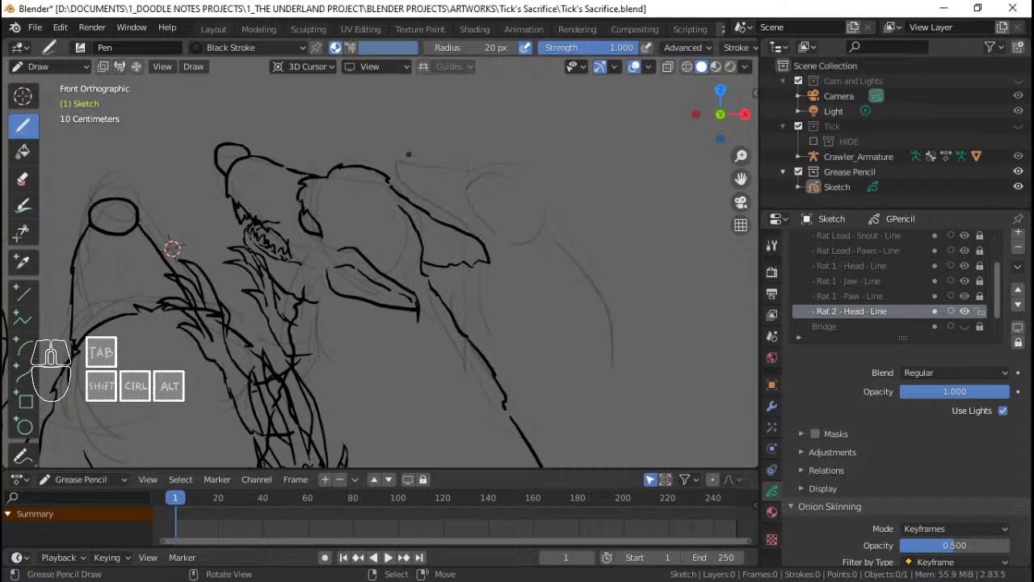
mouse_move(172, 248)
ctrl+middle_down()
mouse_move(254, 244)
mouse_move(268, 254)
ctrl+middle_up()
ctrl+middle_drag(295, 302, 297, 261)
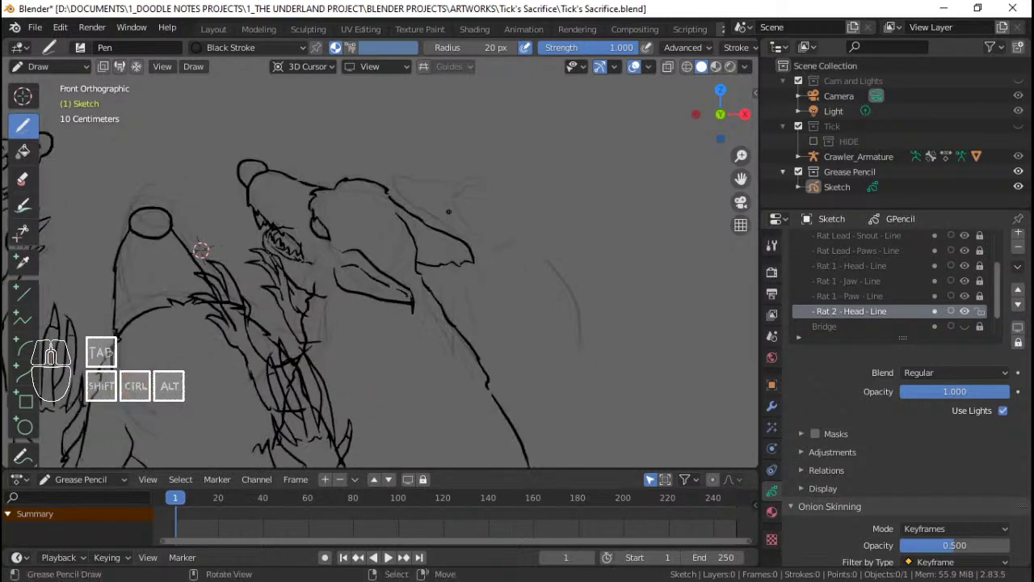
shift+middle_drag(503, 218, 458, 247)
mouse_move(458, 246)
ctrl+middle_down()
mouse_move(457, 218)
mouse_move(478, 179)
ctrl+middle_up()
shift+middle_drag(478, 179, 458, 183)
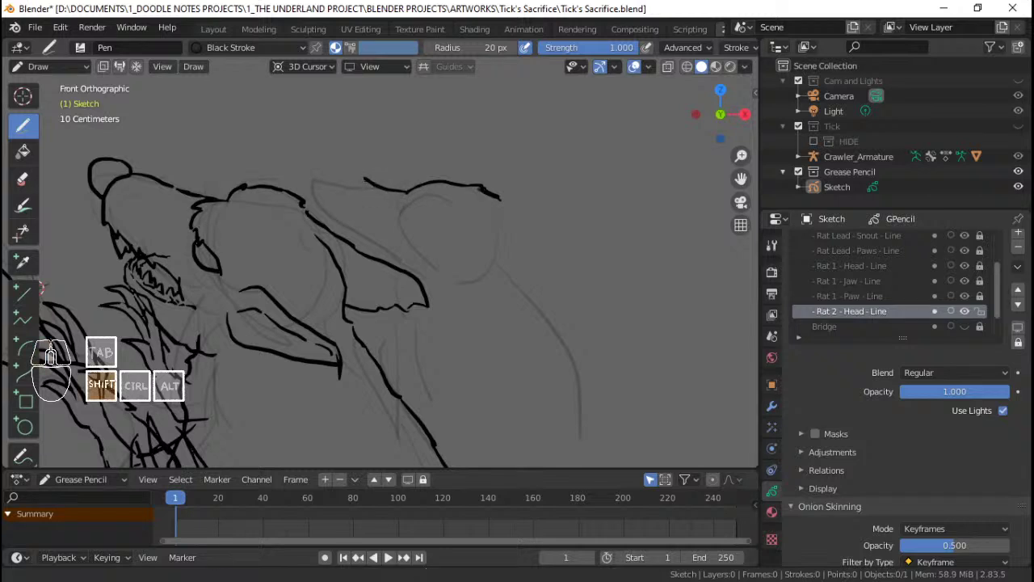
Step: Ink the bridge of the Rat 2 snout from the forehead forward and draw its rounded nose tip
shift+middle_drag(319, 162, 349, 170)
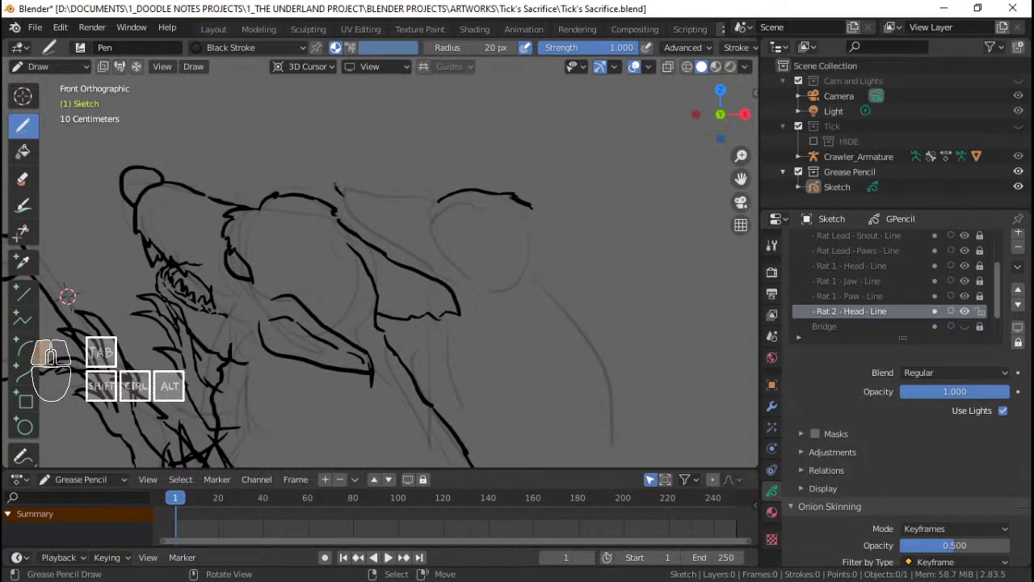
mouse_move(350, 194)
mouse_down()
mouse_move(358, 177)
mouse_move(440, 200)
mouse_up()
shift+middle_drag(416, 212, 418, 202)
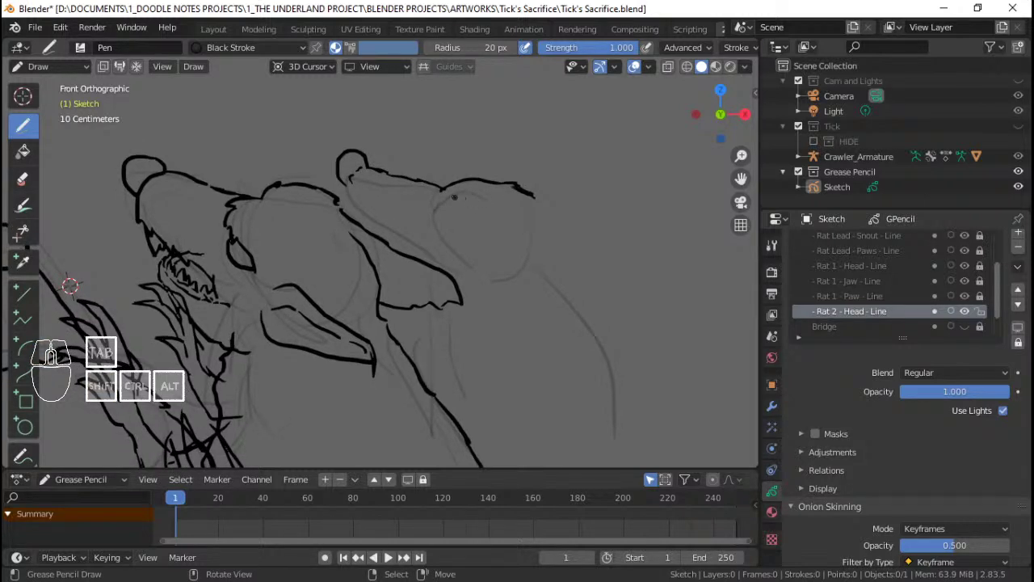
Step: Draw the brow and eye strokes of the Rat 2 head below the forehead, undoing stray strokes
drag(444, 198, 457, 198)
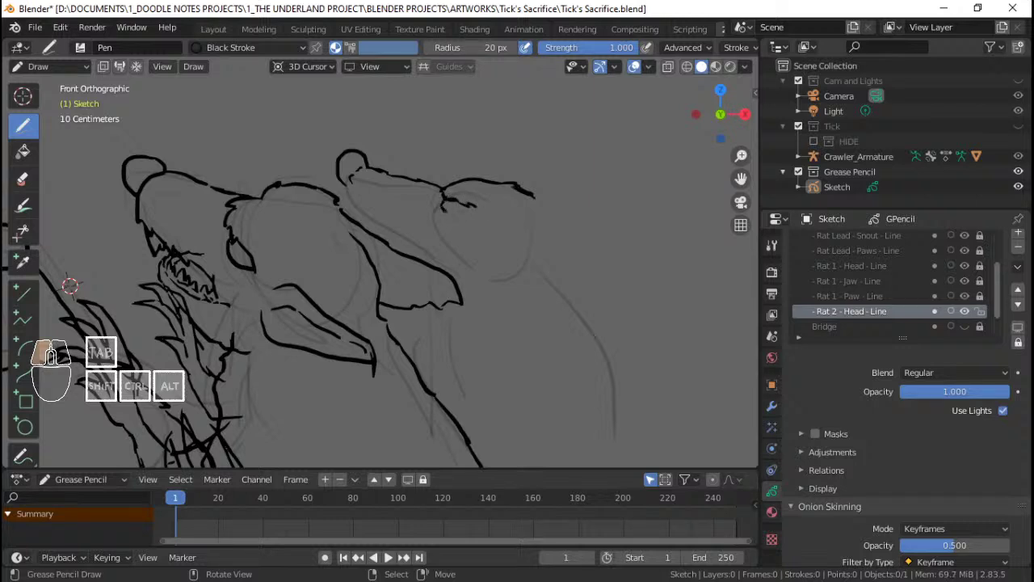
key(ctrl+z)
mouse_move(445, 211)
mouse_down()
mouse_move(473, 209)
mouse_move(438, 216)
mouse_up()
key(ctrl+z)
key(ctrl+z)
key(ctrl+z)
Step: Draw the underside of the Rat 2 snout from below the nose back toward the cheek
shift+middle_drag(446, 234, 461, 236)
drag(362, 189, 369, 212)
drag(370, 210, 419, 246)
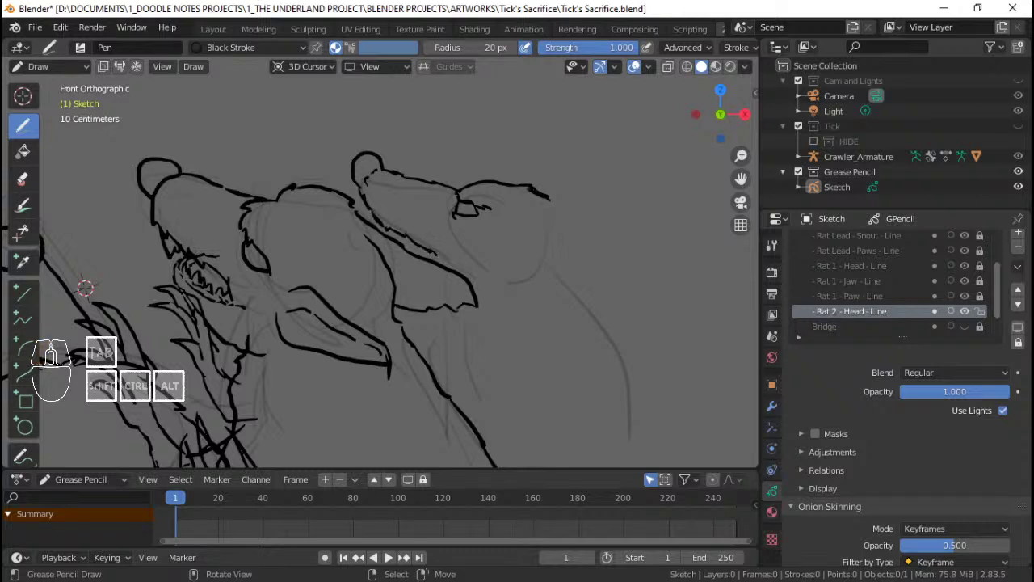
shift+middle_drag(440, 253, 438, 225)
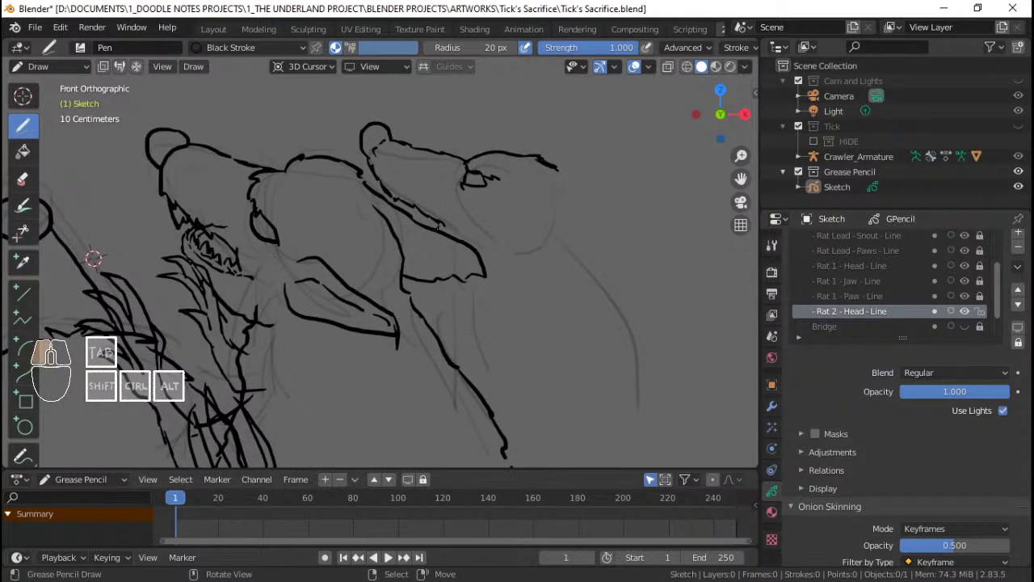
Step: Draw Rat 2's open lower jaw with a row of small teeth below the snout, undoing stray strokes
drag(438, 230, 385, 247)
key(ctrl+z)
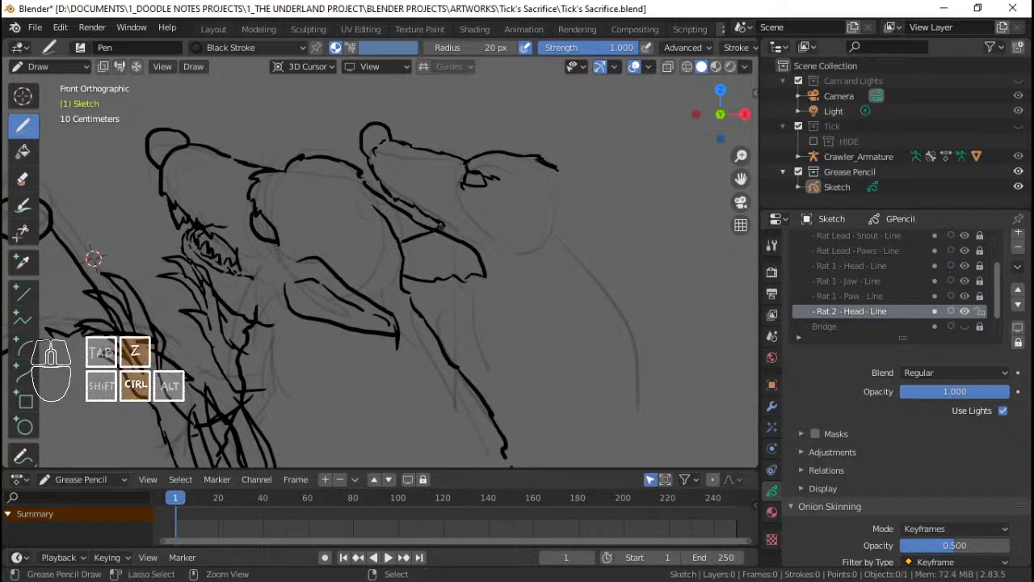
key(ctrl+z)
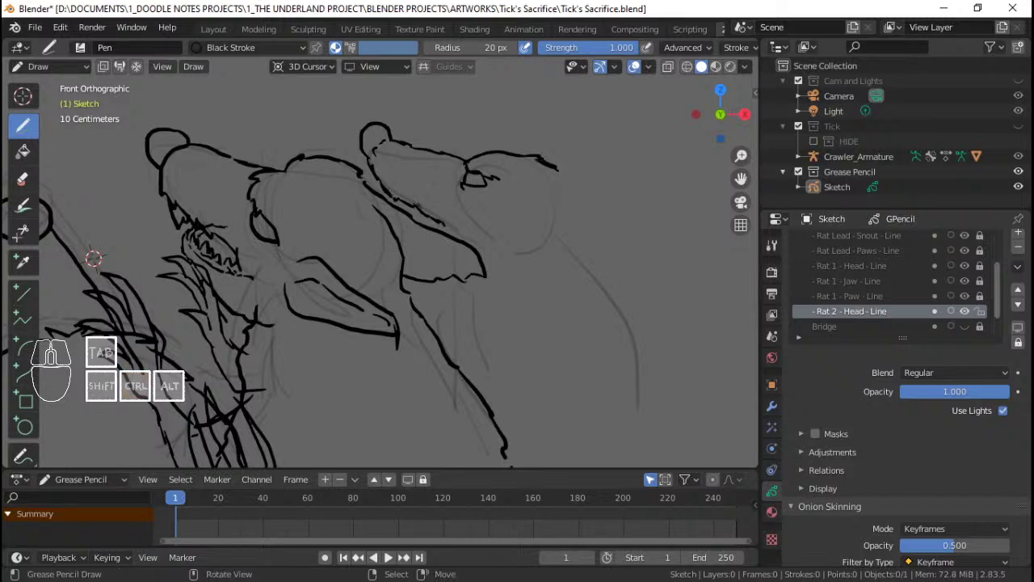
mouse_move(443, 227)
mouse_down()
mouse_move(399, 230)
mouse_move(429, 243)
mouse_move(395, 228)
mouse_move(430, 224)
mouse_up()
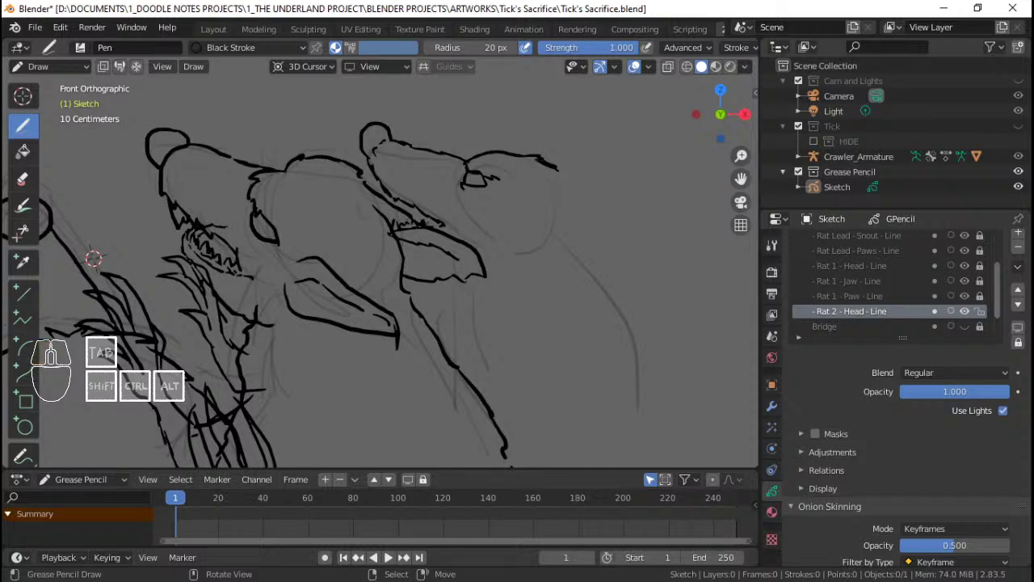
Step: Draw the front fangs under the nose of Rat 2 along the upper lip, undoing misplaced strokes
drag(369, 168, 364, 200)
key(ctrl+z)
key(ctrl+z)
mouse_move(368, 164)
mouse_down()
mouse_move(366, 192)
mouse_move(370, 180)
mouse_move(381, 194)
mouse_up()
shift+middle_drag(458, 254, 436, 230)
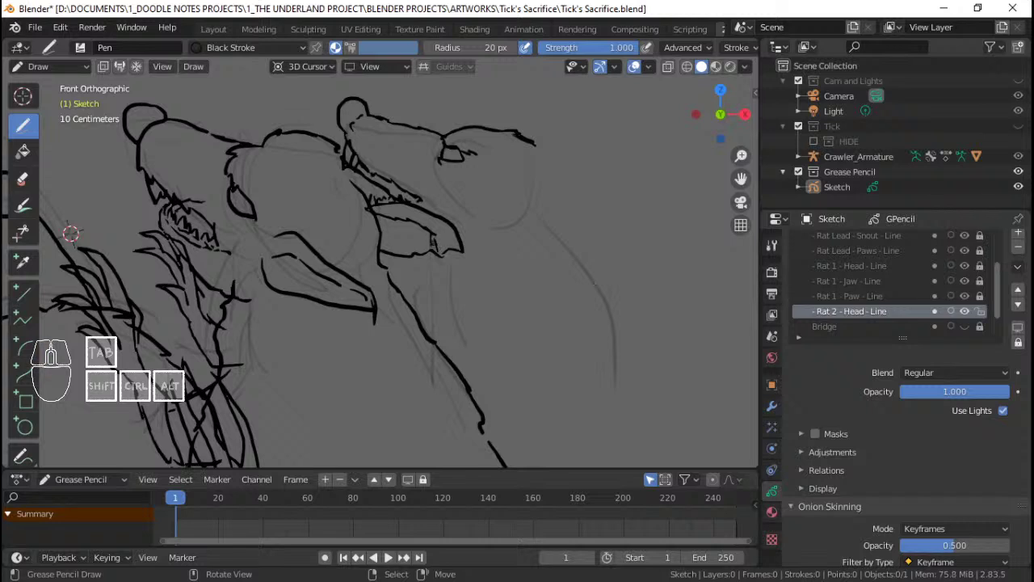
Step: Draw Rat 2's pointed ear at the back of the head and extend the head's top line to meet it
shift+middle_drag(441, 242, 439, 249)
mouse_move(505, 167)
mouse_down()
mouse_move(582, 161)
mouse_move(577, 177)
mouse_move(515, 173)
mouse_move(518, 203)
mouse_up()
key(ctrl+z)
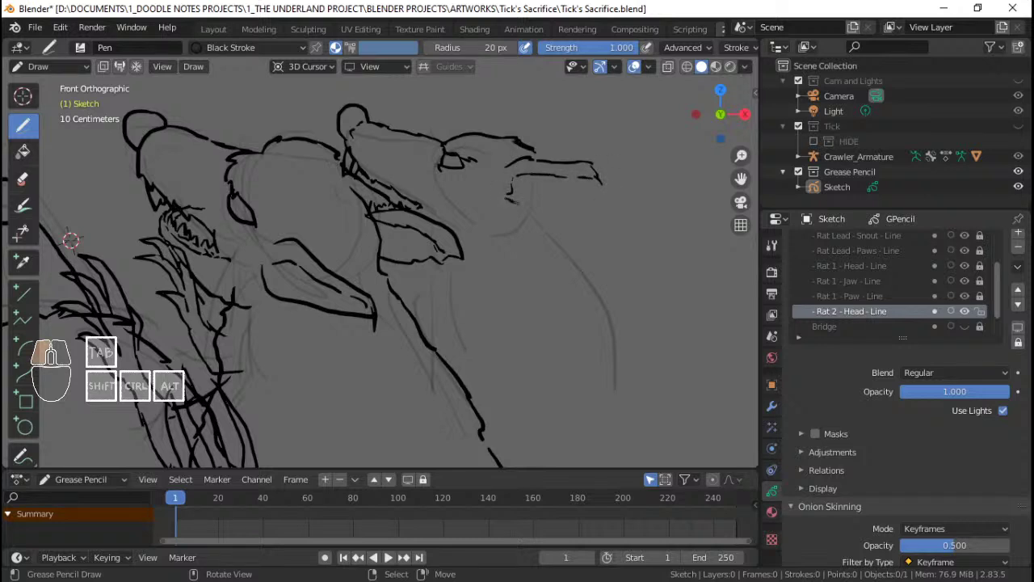
shift+middle_drag(566, 202, 580, 179)
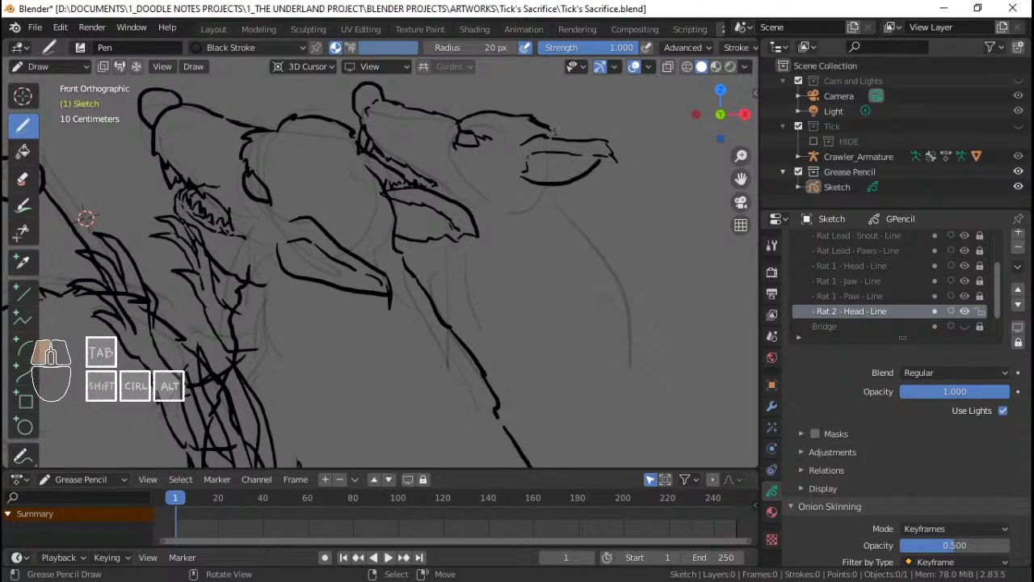
Step: Ink Rat 2's neck and long back line in broken strokes from below the ear downward, undoing a misplaced stroke
drag(577, 184, 581, 219)
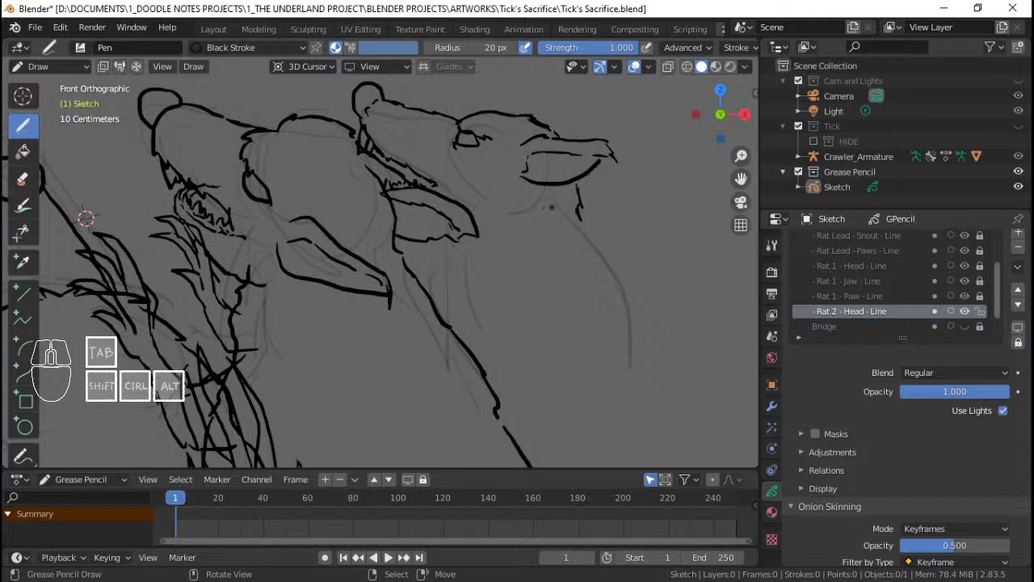
shift+middle_drag(551, 208, 572, 190)
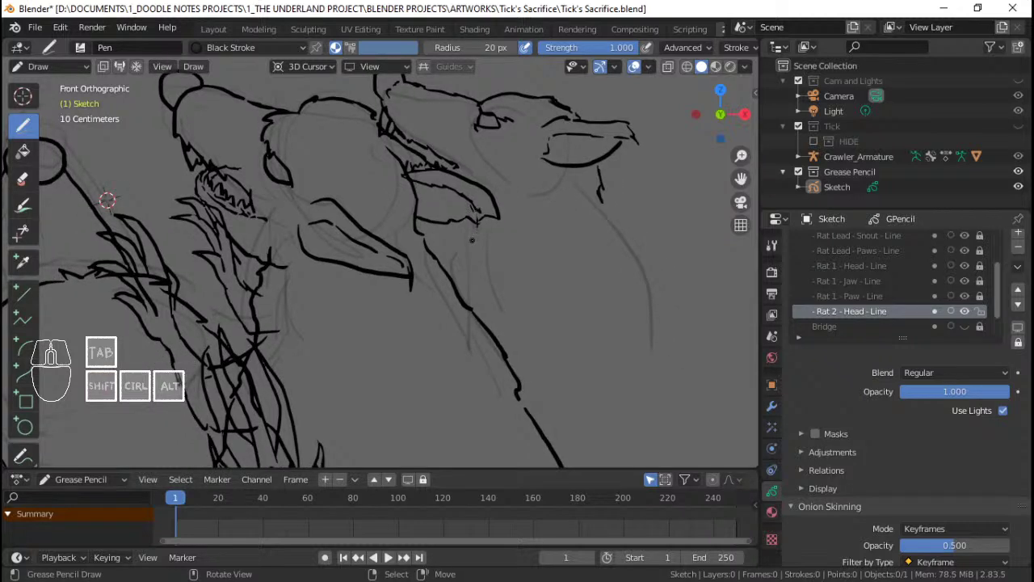
ctrl+middle_drag(472, 240, 473, 268)
shift+middle_drag(556, 214, 529, 208)
drag(528, 211, 558, 240)
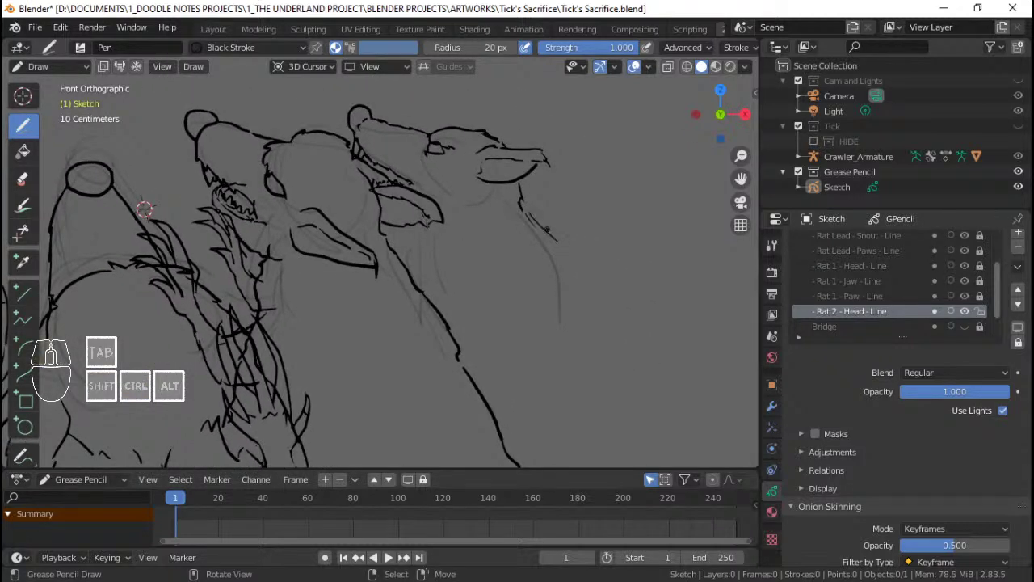
key(ctrl+z)
shift+middle_drag(563, 232, 531, 200)
drag(491, 176, 507, 200)
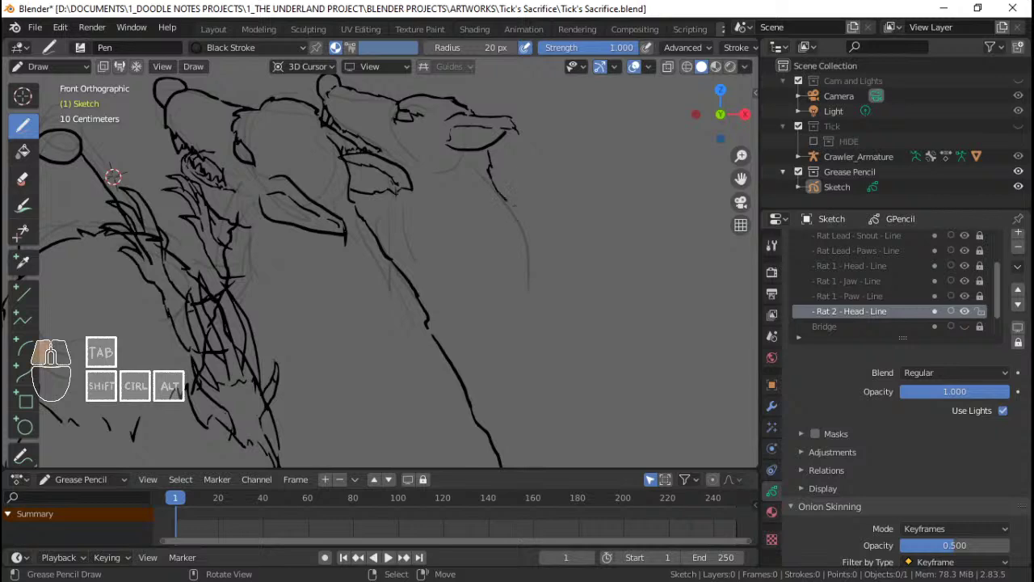
drag(578, 293, 616, 384)
shift+middle_drag(616, 385, 590, 302)
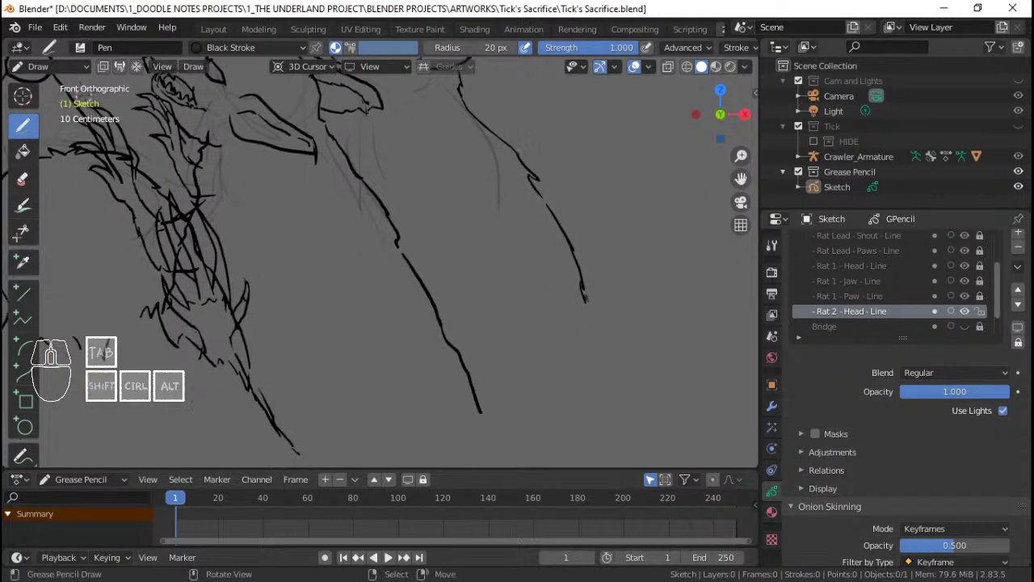
drag(588, 297, 624, 386)
Step: Return to the front view and hide the Rat 1 Paw, Jaw and Head line layers
shift+middle_drag(367, 110, 452, 184)
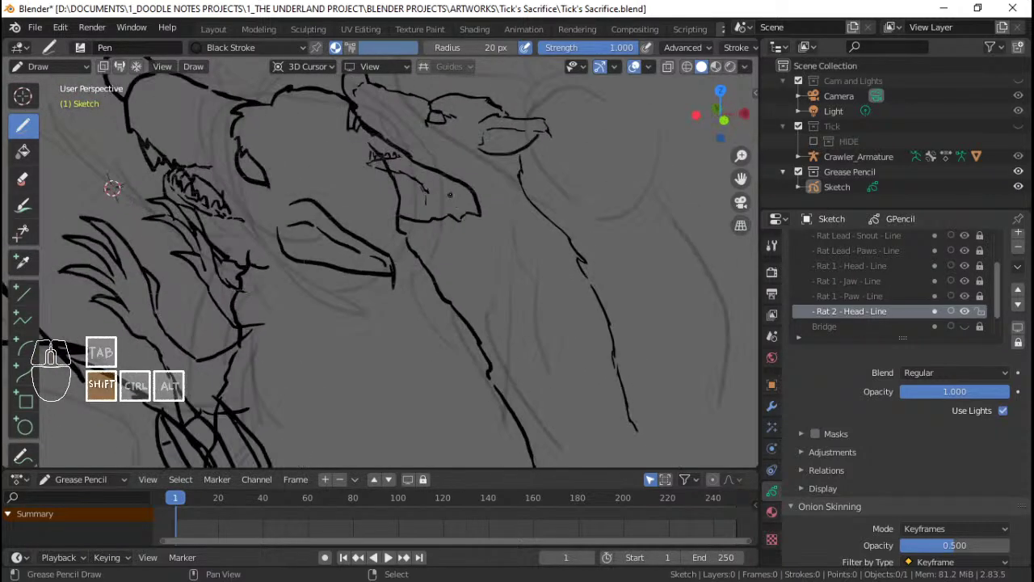
key(KP_1)
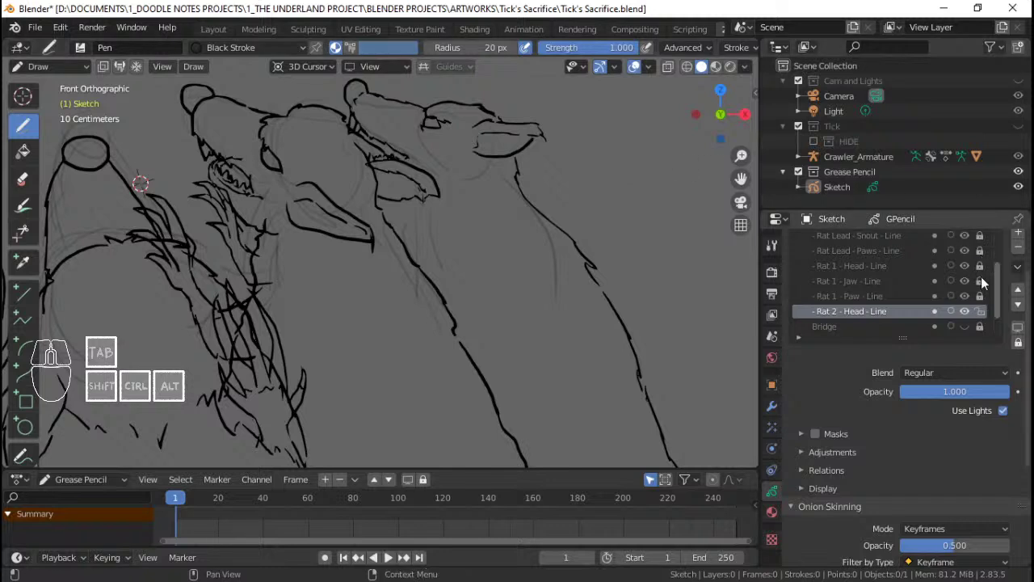
click(965, 296)
click(964, 280)
click(964, 266)
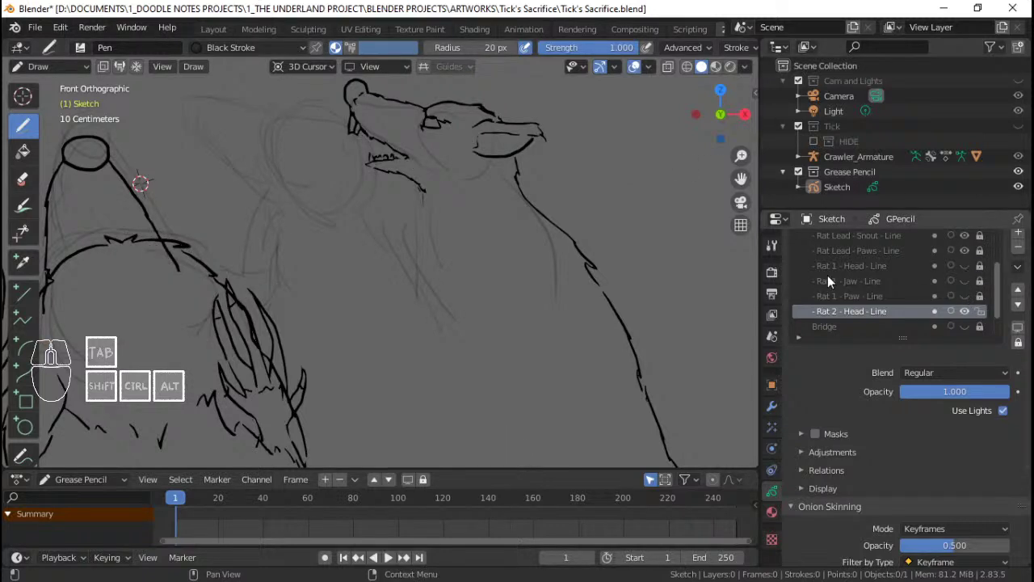
Step: Draw Rat 2's throat line and its raised foreleg with a clawed paw below the jaw, and save the file
shift+middle_drag(140, 183, 185, 196)
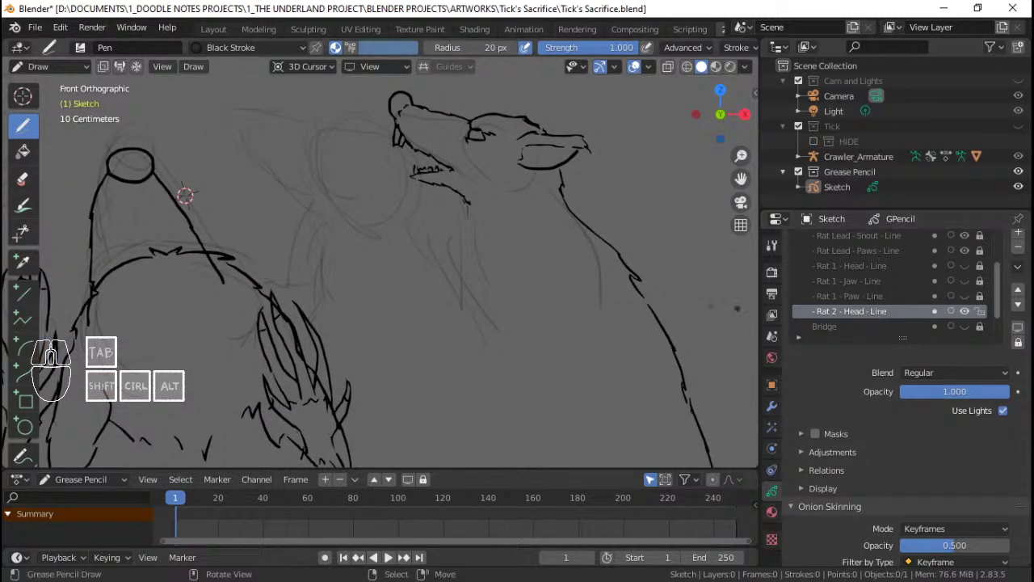
scroll(521, 191, up, 2)
mouse_move(502, 206)
mouse_down()
mouse_move(495, 279)
mouse_move(467, 324)
mouse_move(428, 253)
mouse_move(418, 187)
mouse_move(404, 171)
mouse_move(371, 182)
mouse_move(398, 238)
mouse_move(373, 228)
mouse_move(462, 369)
mouse_move(502, 381)
mouse_move(539, 374)
mouse_up()
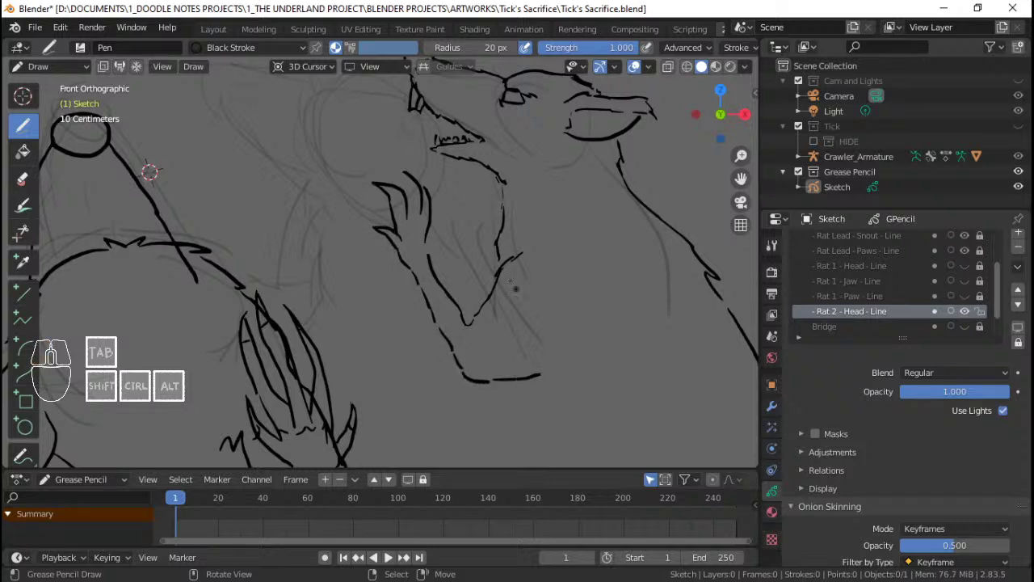
mouse_move(404, 173)
mouse_down()
mouse_move(429, 232)
mouse_move(434, 215)
mouse_up()
key(ctrl+s)
Step: Draw Rat 2's second raised paw between the first paw and the throat
shift+middle_drag(495, 261, 464, 221)
ctrl+middle_drag(465, 221, 470, 251)
mouse_move(446, 233)
mouse_down()
mouse_move(449, 273)
mouse_move(464, 274)
mouse_move(411, 193)
mouse_move(435, 214)
mouse_move(433, 196)
mouse_move(442, 224)
mouse_move(442, 207)
mouse_up()
mouse_move(459, 234)
ctrl+middle_down()
mouse_move(465, 319)
mouse_move(451, 269)
ctrl+middle_up()
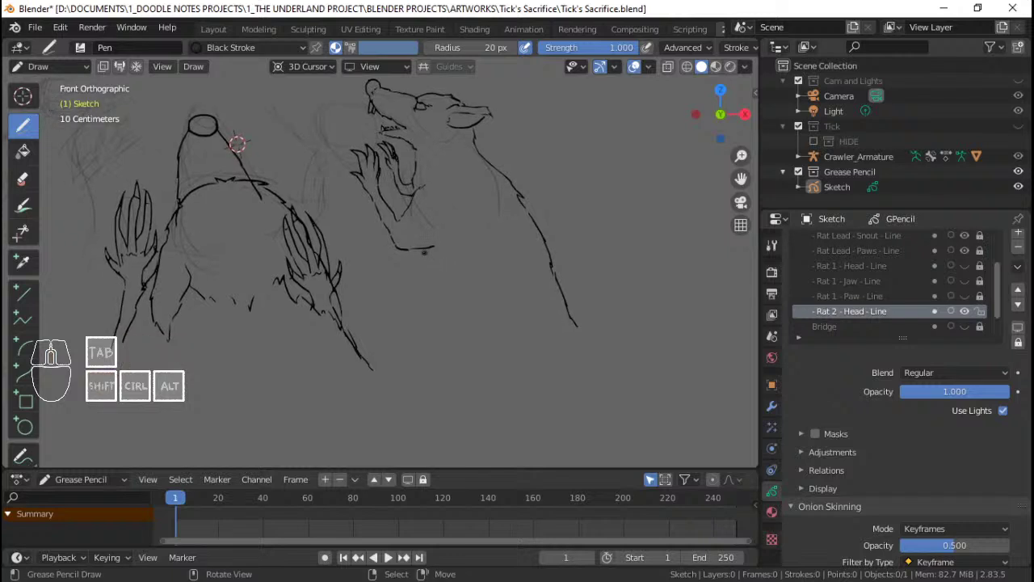
Step: Draw Rat 2's belly line downward from the elbow and save the file
drag(415, 249, 418, 349)
scroll(604, 351, down, 2)
mouse_move(447, 180)
shift+middle_down()
mouse_move(527, 280)
mouse_move(558, 263)
shift+middle_up()
key(ctrl+s)
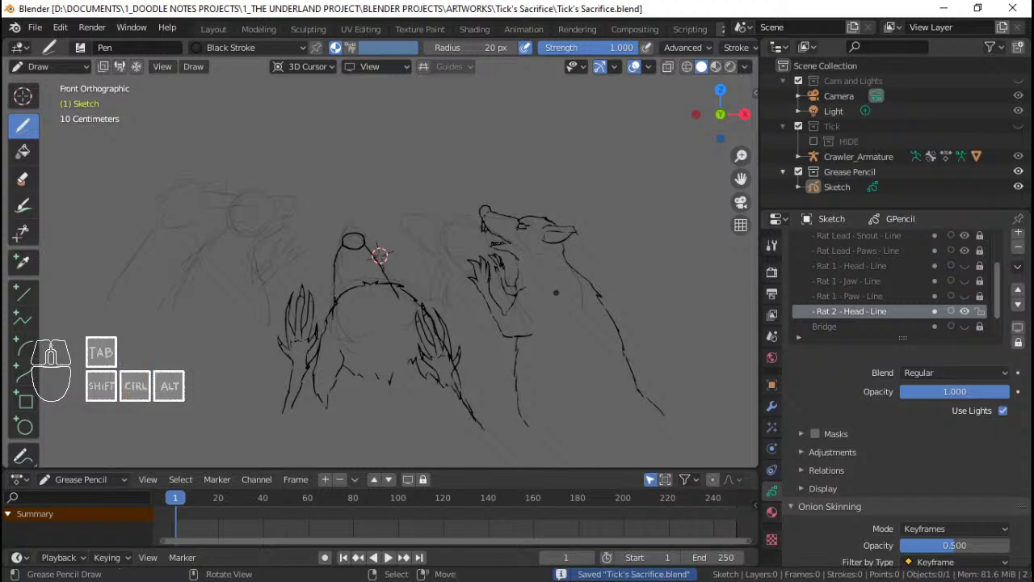
Step: Examine the Rat 2 line art beside the lead rat from several zoom levels and save the file
ctrl+middle_drag(379, 250, 375, 247)
ctrl+middle_drag(505, 264, 505, 243)
shift+middle_drag(505, 243, 505, 274)
shift+middle_drag(505, 275, 499, 230)
mouse_move(499, 230)
shift+middle_down()
mouse_move(512, 235)
mouse_move(520, 213)
shift+middle_up()
mouse_move(520, 214)
ctrl+middle_down()
mouse_move(505, 261)
mouse_move(524, 267)
mouse_move(515, 260)
ctrl+middle_up()
shift+middle_drag(515, 260, 502, 256)
mouse_move(405, 238)
shift+middle_down()
mouse_move(411, 226)
mouse_move(405, 234)
shift+middle_up()
mouse_move(607, 267)
shift+middle_down()
mouse_move(571, 260)
mouse_move(570, 243)
shift+middle_up()
shift+middle_drag(570, 243, 547, 241)
mouse_move(339, 219)
ctrl+middle_down()
mouse_move(302, 210)
mouse_move(342, 232)
mouse_move(335, 224)
mouse_move(346, 250)
mouse_move(434, 261)
mouse_move(405, 261)
mouse_move(376, 224)
mouse_move(318, 219)
ctrl+middle_up()
key(ctrl+s)
ctrl+middle_drag(498, 244, 495, 218)
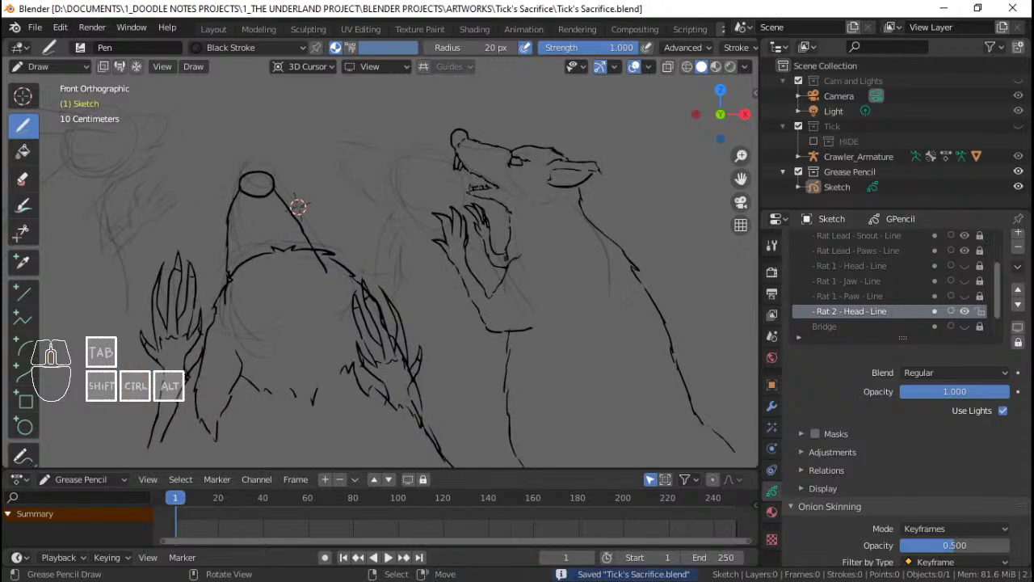
Step: Add a short detail stroke to the teeth in Rat 2's lower jaw and save the file
drag(477, 194, 486, 198)
ctrl+middle_drag(469, 190, 456, 214)
mouse_move(456, 215)
shift+middle_down()
mouse_move(451, 223)
mouse_move(488, 255)
shift+middle_up()
mouse_move(488, 254)
ctrl+middle_down()
mouse_move(483, 226)
mouse_move(453, 212)
mouse_move(487, 219)
ctrl+middle_up()
key(ctrl+s)
key(KP_5)
key(KP_5)
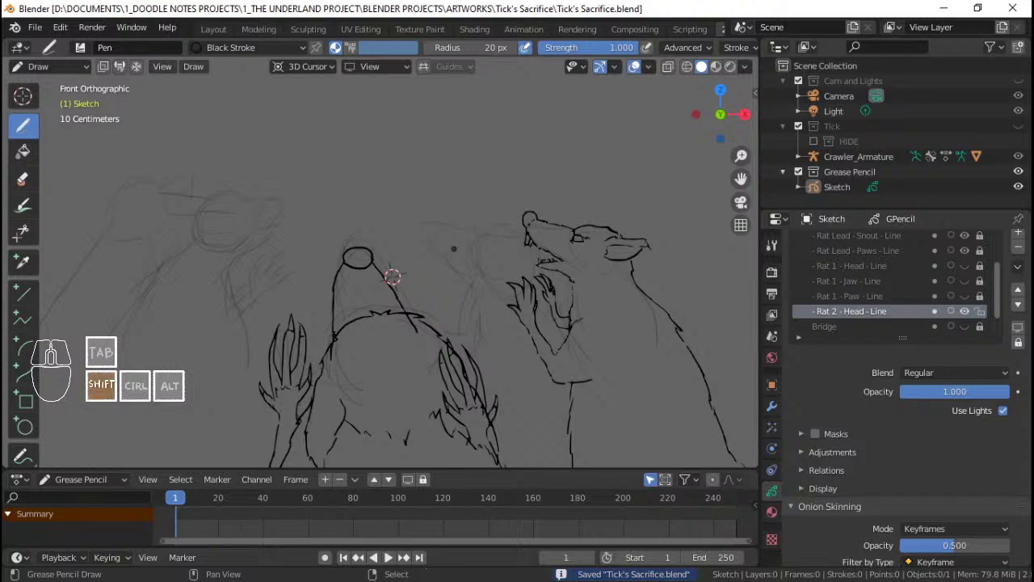
Step: Draw the top of the head and the slanted eye of the leftmost rat over its rough sketch, undoing a stray stroke
shift+middle_drag(394, 277, 388, 243)
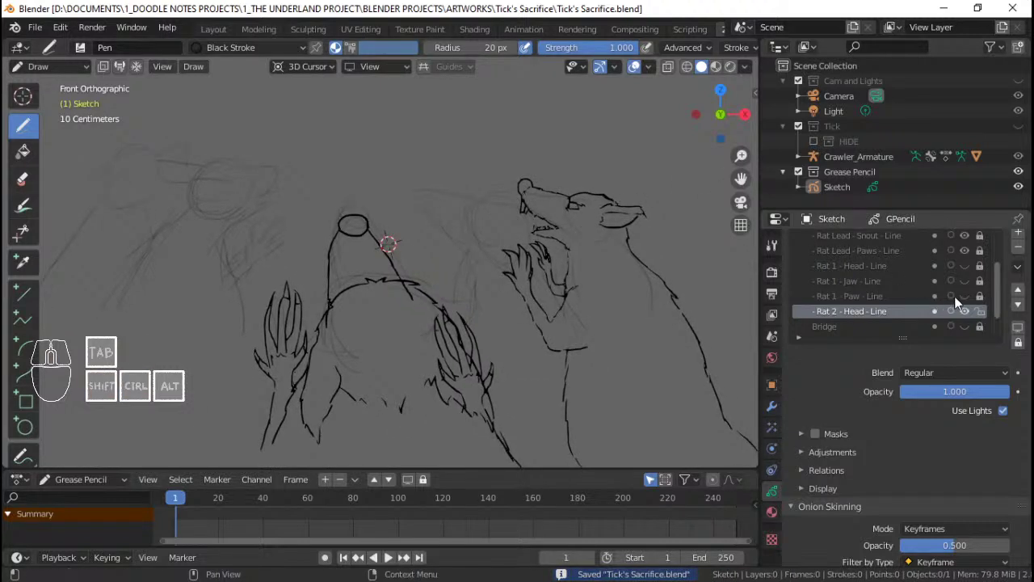
mouse_move(741, 261)
ctrl+middle_down()
mouse_move(741, 278)
mouse_move(785, 281)
ctrl+middle_up()
mouse_move(499, 202)
shift+middle_down()
mouse_move(514, 172)
mouse_move(542, 226)
shift+middle_up()
ctrl+middle_drag(460, 228, 460, 215)
mouse_move(256, 212)
shift+middle_down()
mouse_move(363, 240)
mouse_move(360, 204)
shift+middle_up()
mouse_move(334, 191)
shift+middle_down()
mouse_move(357, 221)
mouse_move(346, 342)
mouse_move(339, 332)
mouse_move(363, 234)
mouse_move(346, 251)
shift+middle_up()
ctrl+middle_drag(672, 317, 704, 323)
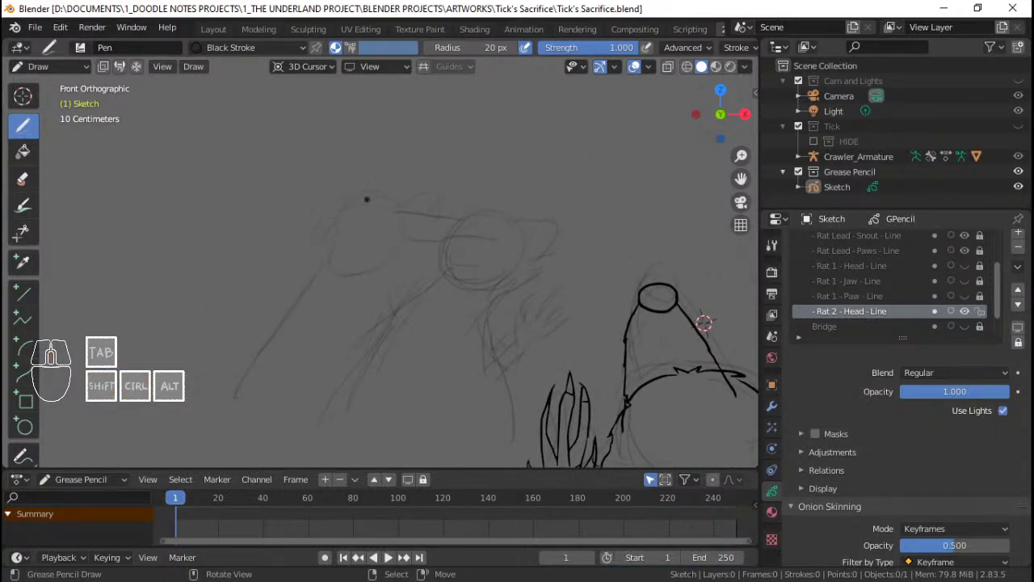
mouse_move(366, 199)
mouse_down()
mouse_move(339, 208)
mouse_move(400, 210)
mouse_move(370, 231)
mouse_move(378, 227)
mouse_up()
mouse_move(377, 231)
mouse_down()
mouse_move(380, 247)
mouse_move(385, 228)
mouse_move(386, 246)
mouse_move(392, 237)
mouse_move(374, 242)
mouse_move(379, 250)
mouse_up()
key(ctrl+z)
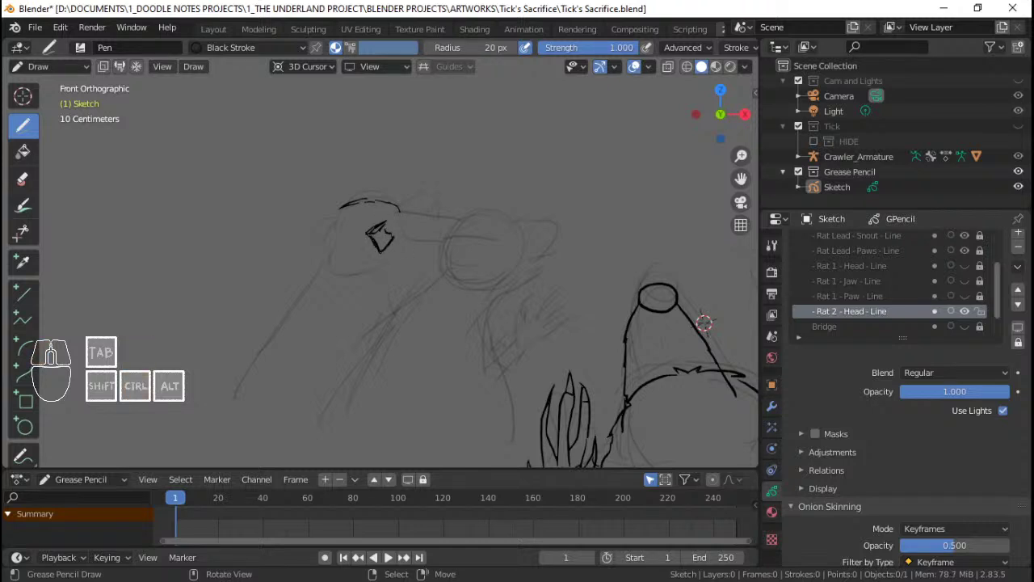
Step: Draw the back of the leftmost rat's head, its pointed ear and the first neck strokes, and refine the eye
shift+middle_drag(374, 218, 381, 228)
drag(346, 220, 326, 260)
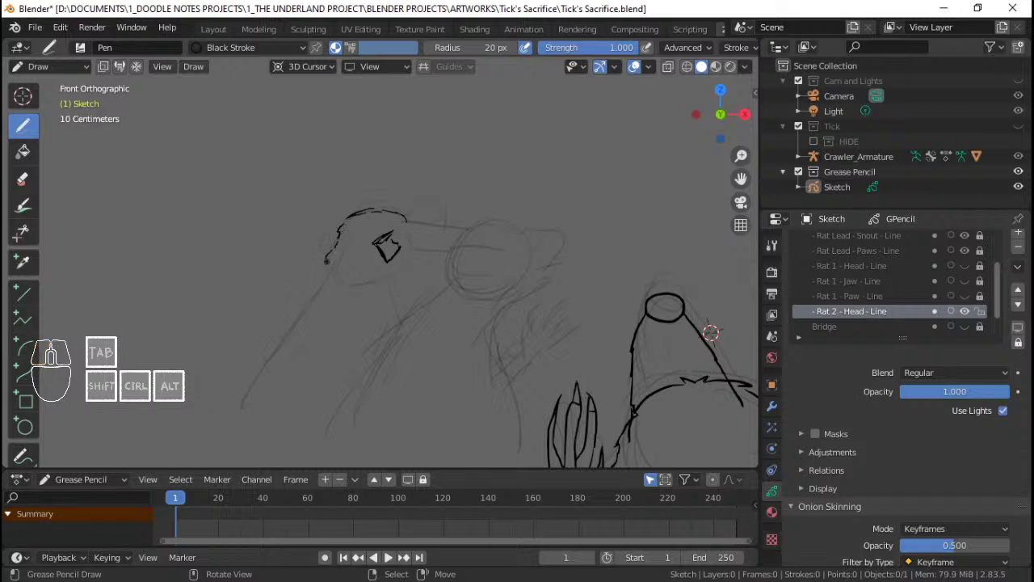
drag(347, 213, 296, 235)
shift+middle_drag(709, 335, 684, 336)
drag(300, 264, 295, 283)
drag(351, 245, 347, 242)
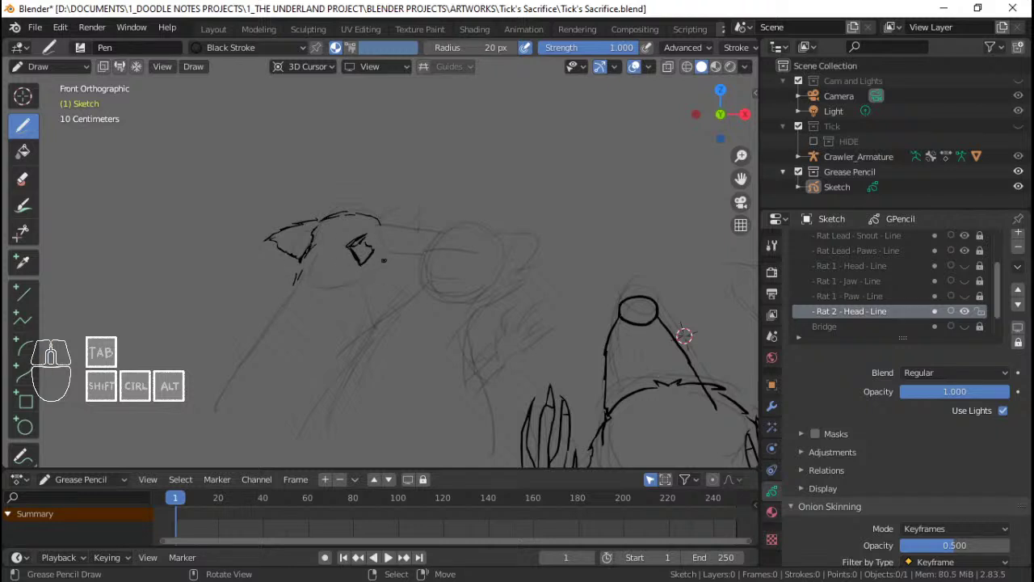
Step: Draw the leftmost rat's upturned snout with a rounded nose and open mouth, undoing stray strokes
shift+middle_drag(684, 336, 669, 340)
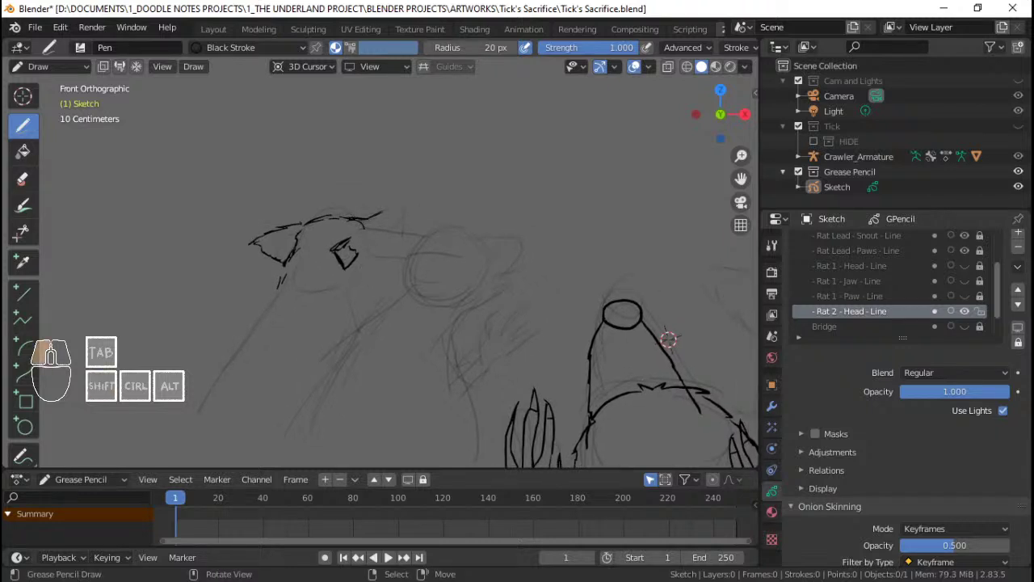
key(ctrl+z)
key(ctrl+z)
key(ctrl+z)
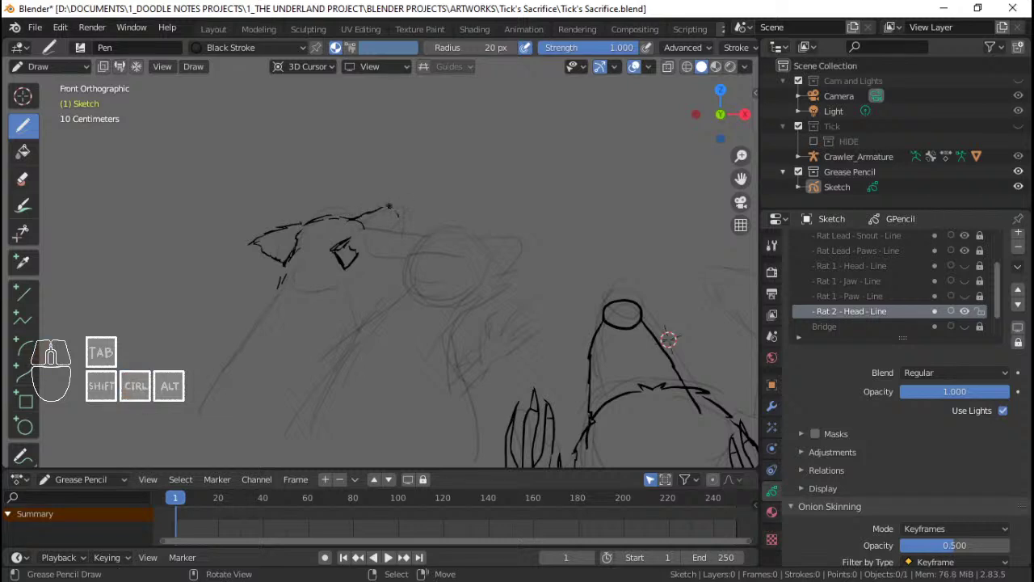
mouse_move(384, 202)
mouse_down()
mouse_move(400, 234)
mouse_move(371, 268)
mouse_move(386, 260)
mouse_move(385, 273)
mouse_move(358, 287)
mouse_up()
key(ctrl+z)
mouse_move(393, 247)
mouse_down()
mouse_move(383, 254)
mouse_move(362, 241)
mouse_move(362, 226)
mouse_move(339, 218)
mouse_up()
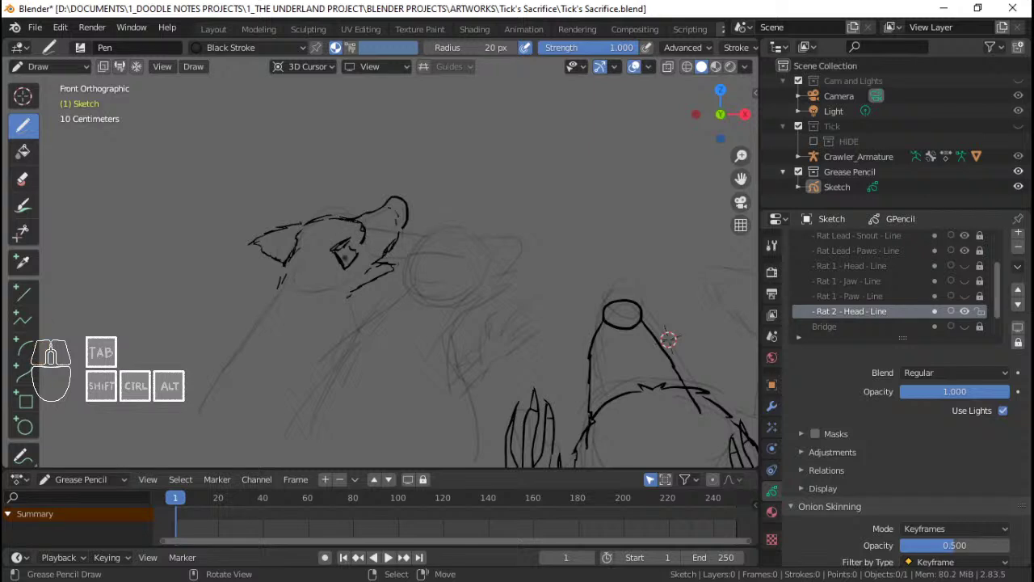
Step: Ink the leftmost rat's back line from the ear downward and try out throat strokes, undoing the unwanted ones
shift+middle_drag(669, 339, 703, 297)
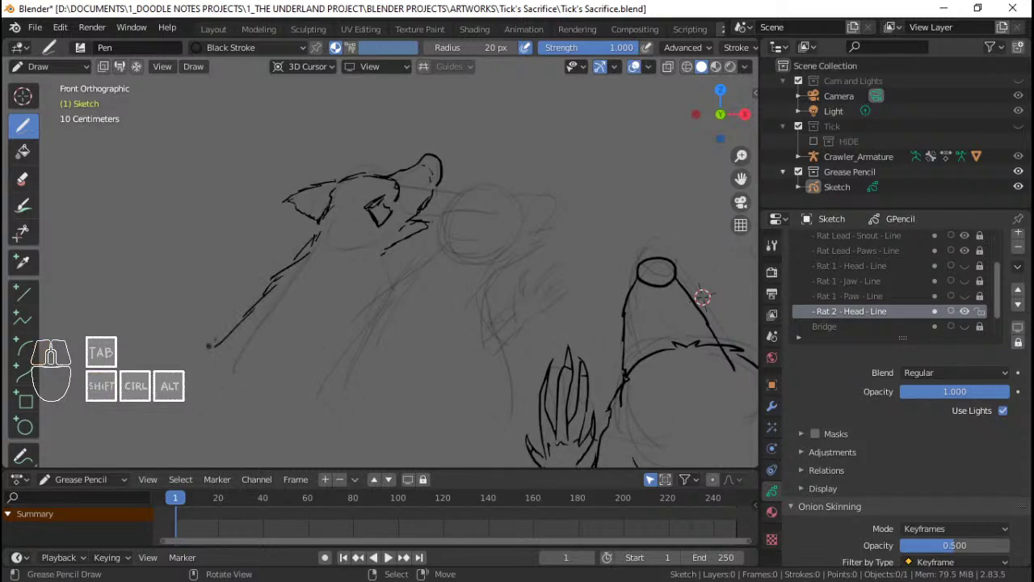
shift+middle_drag(177, 435, 197, 364)
drag(401, 193, 430, 254)
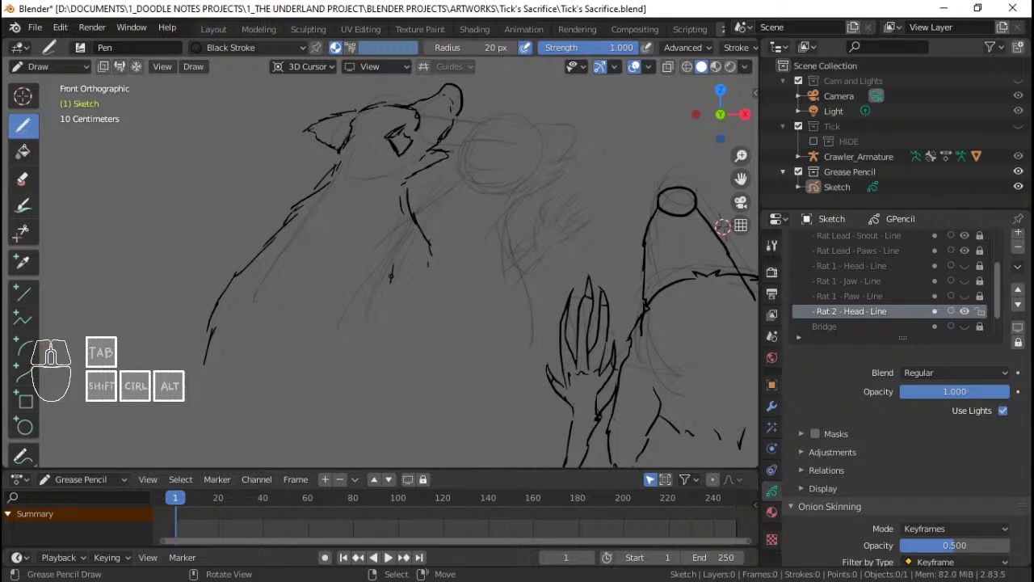
shift+middle_drag(722, 226, 701, 219)
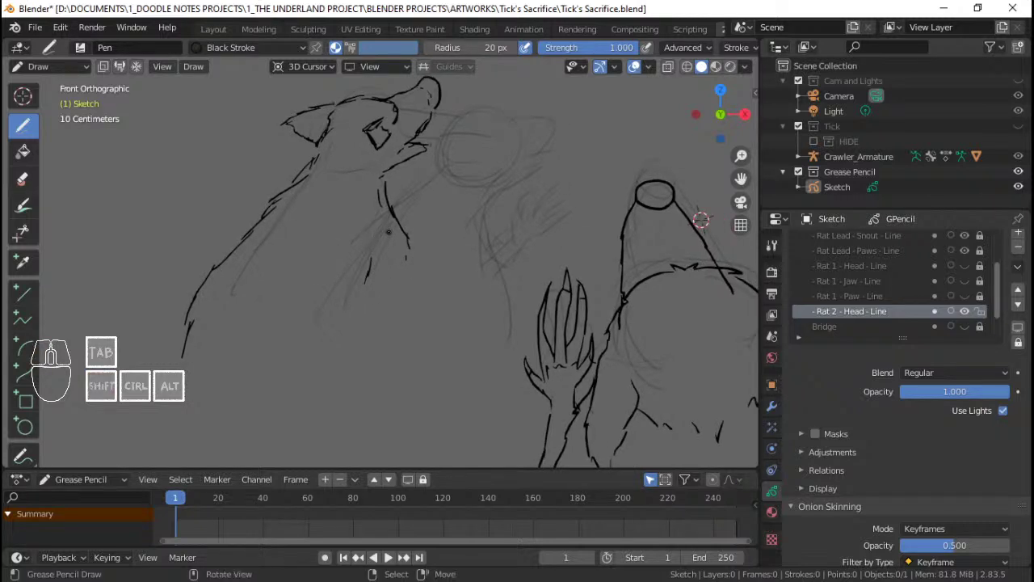
key(ctrl+z)
key(ctrl+z)
key(ctrl+z)
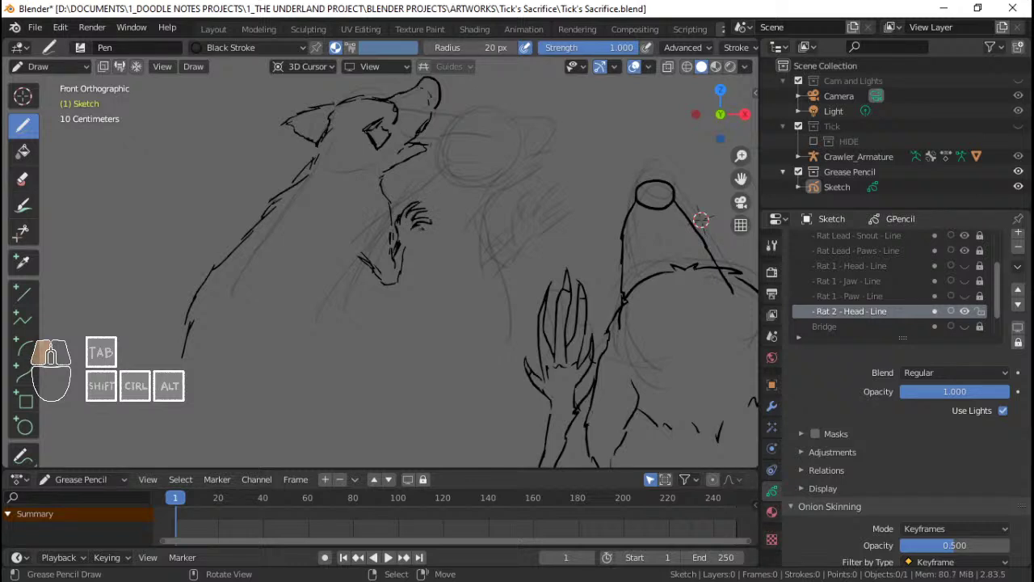
Step: Draw the leftmost rat's raised forearm and paw and the belly line below them, and save the file
drag(404, 245, 402, 257)
shift+middle_drag(396, 266, 412, 254)
drag(388, 257, 383, 313)
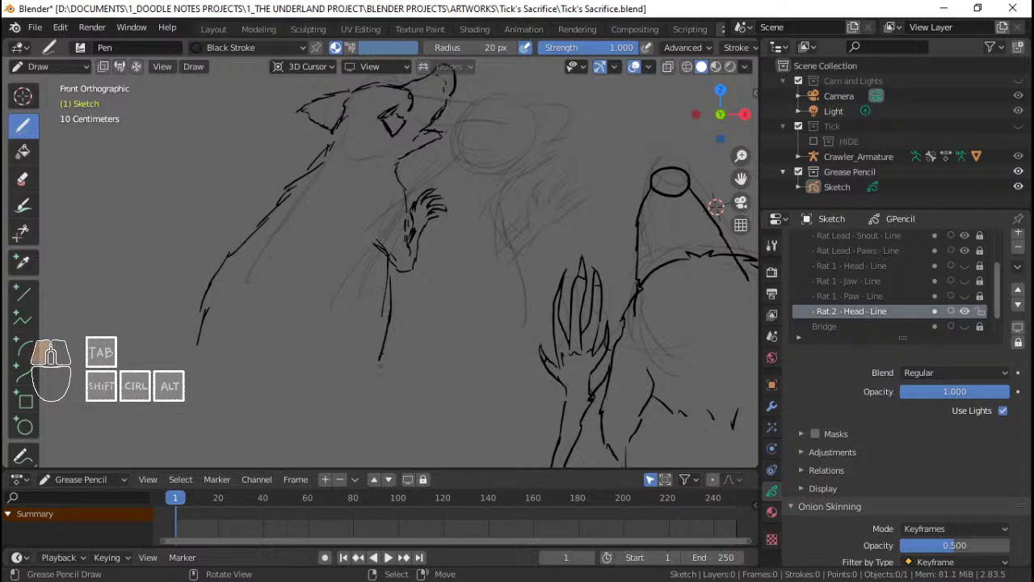
scroll(716, 207, down, 5)
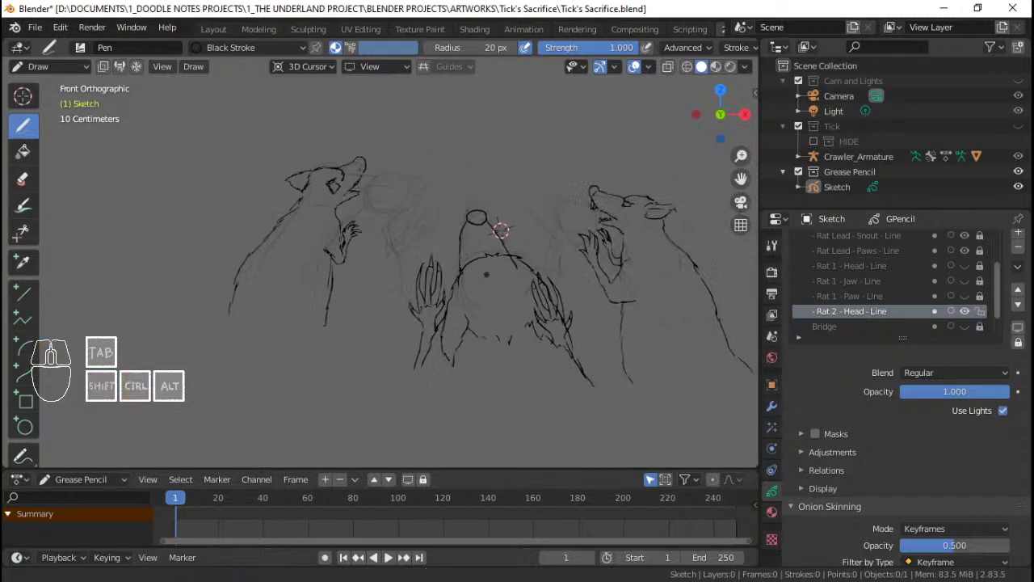
key(ctrl+s)
Step: Draw sharp teeth inside the leftmost rat's open mouth below the nose
mouse_move(499, 285)
ctrl+middle_down()
mouse_move(495, 267)
mouse_move(491, 276)
ctrl+middle_up()
mouse_move(487, 274)
ctrl+middle_down()
mouse_move(482, 240)
mouse_move(577, 284)
ctrl+middle_up()
ctrl+middle_drag(466, 291, 388, 214)
mouse_move(365, 252)
mouse_down()
mouse_move(371, 260)
mouse_move(352, 231)
mouse_up()
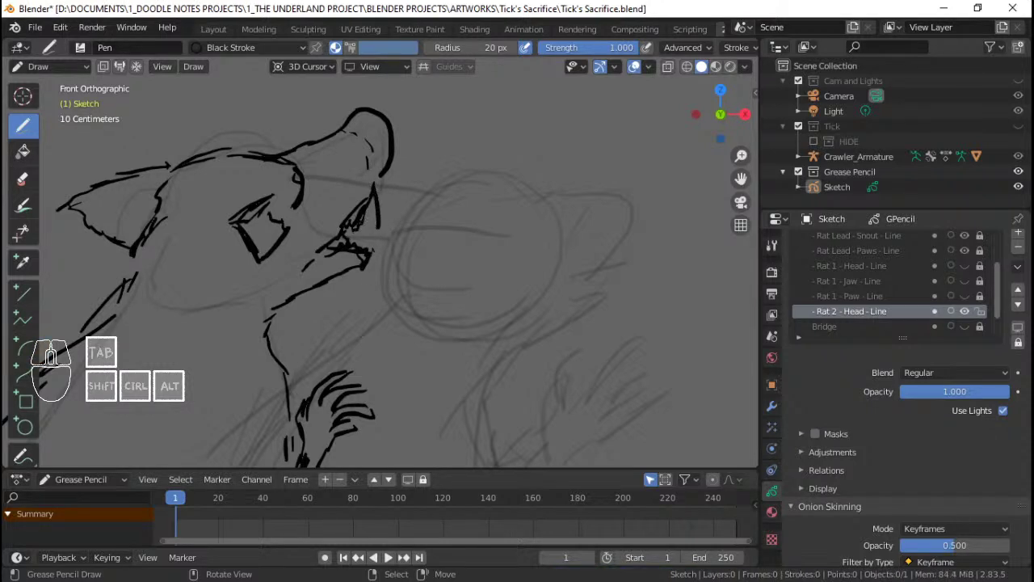
Step: Add a short stroke beside the leftmost rat's open mouth, show the Rat 1 head, jaw and paw line layers, and save the file
drag(376, 234, 372, 230)
mouse_move(405, 178)
ctrl+middle_down()
mouse_move(393, 259)
mouse_move(416, 297)
mouse_move(364, 264)
ctrl+middle_up()
key(ctrl+s)
key(ctrl+s)
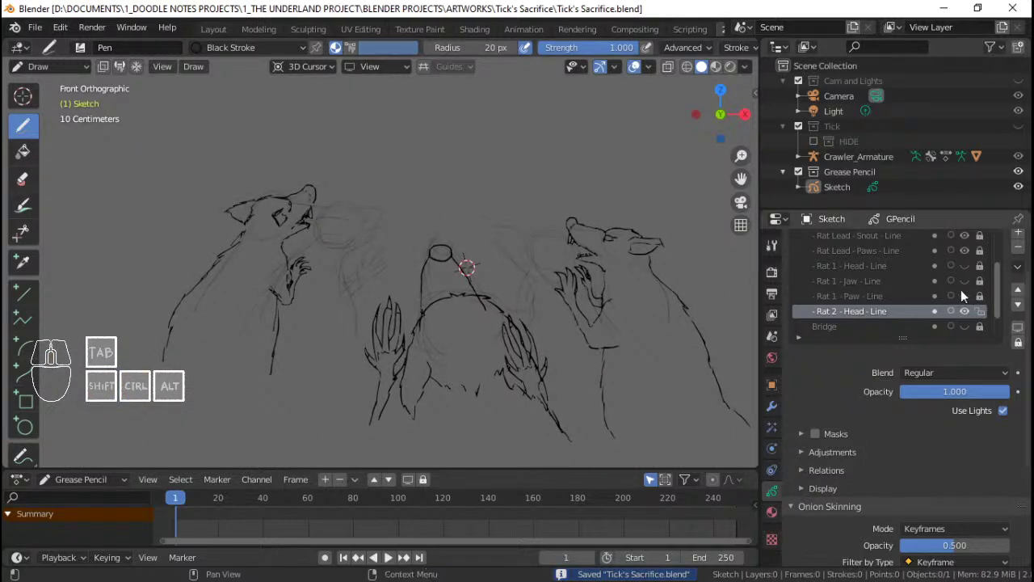
drag(964, 296, 965, 266)
mouse_move(517, 165)
ctrl+middle_down()
mouse_move(506, 223)
mouse_move(509, 175)
ctrl+middle_up()
key(ctrl+s)
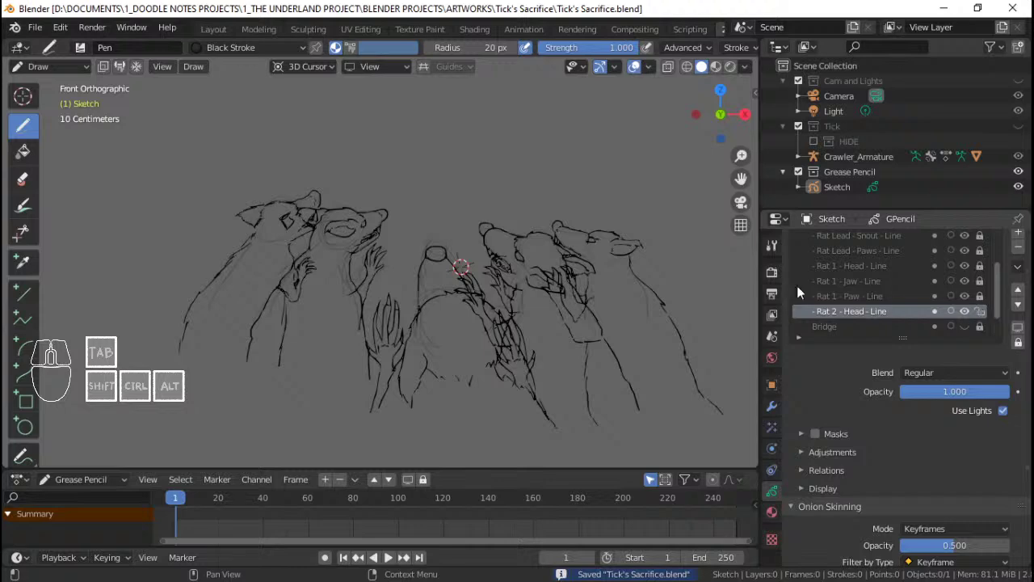
Step: Examine the Rat 2 - Head - Line strokes in edit mode from the orbited, camera and front views
mouse_move(598, 263)
middle_down()
mouse_move(458, 256)
mouse_move(499, 266)
mouse_move(491, 294)
mouse_move(558, 273)
mouse_move(384, 260)
middle_up()
key(Tab)
key(a)
key(KP_0)
key(KP_1)
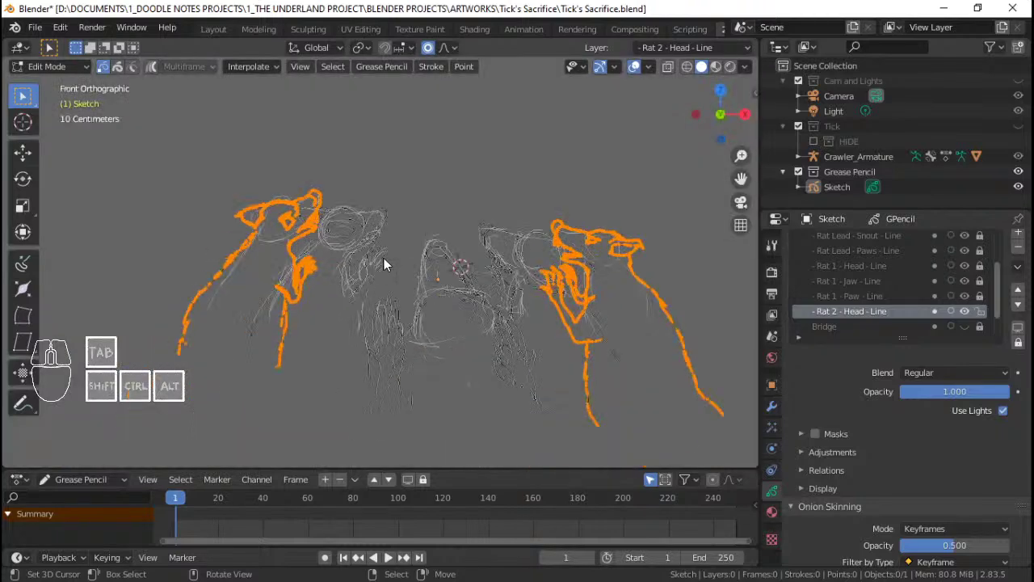
key(Tab)
key(ctrl+s)
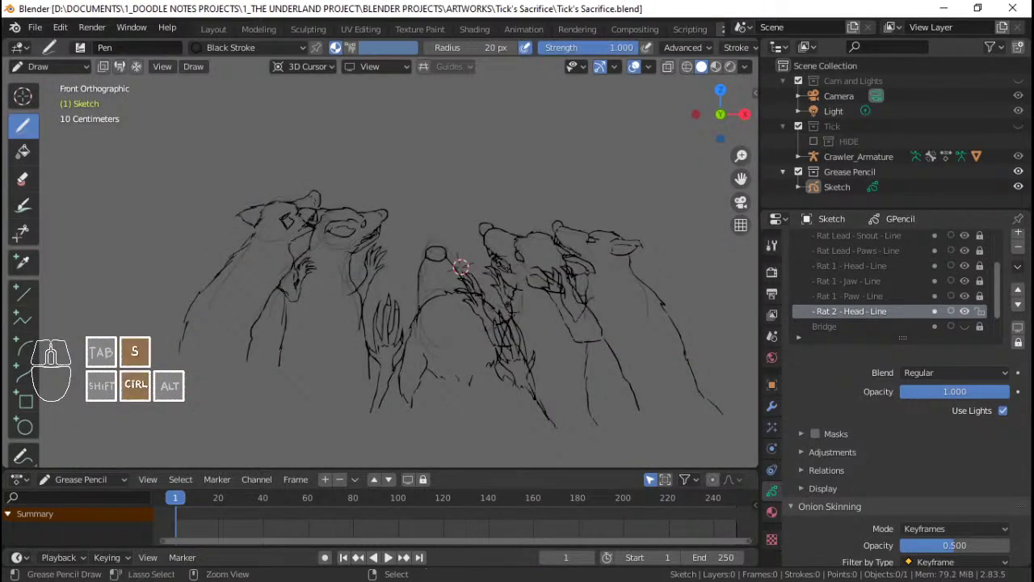
Step: Resize the rightmost rat's strokes slightly, move them about 0.25 m up and 0.10 m to the right, and save the file
key(ctrl+Tab)
click(432, 309)
mouse_move(432, 303)
ctrl+middle_down()
mouse_move(499, 294)
mouse_move(485, 287)
ctrl+middle_up()
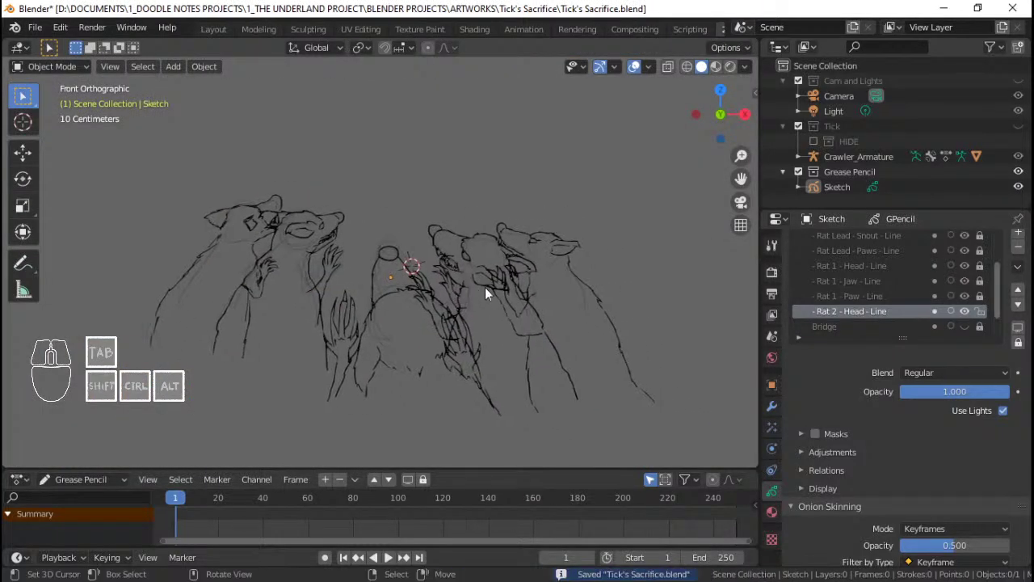
key(Tab)
key(alt+a)
key(c)
mouse_move(573, 274)
mouse_down()
mouse_move(550, 247)
mouse_move(577, 364)
mouse_move(586, 362)
mouse_move(564, 286)
mouse_move(562, 374)
mouse_up()
key(c)
right_click(563, 374)
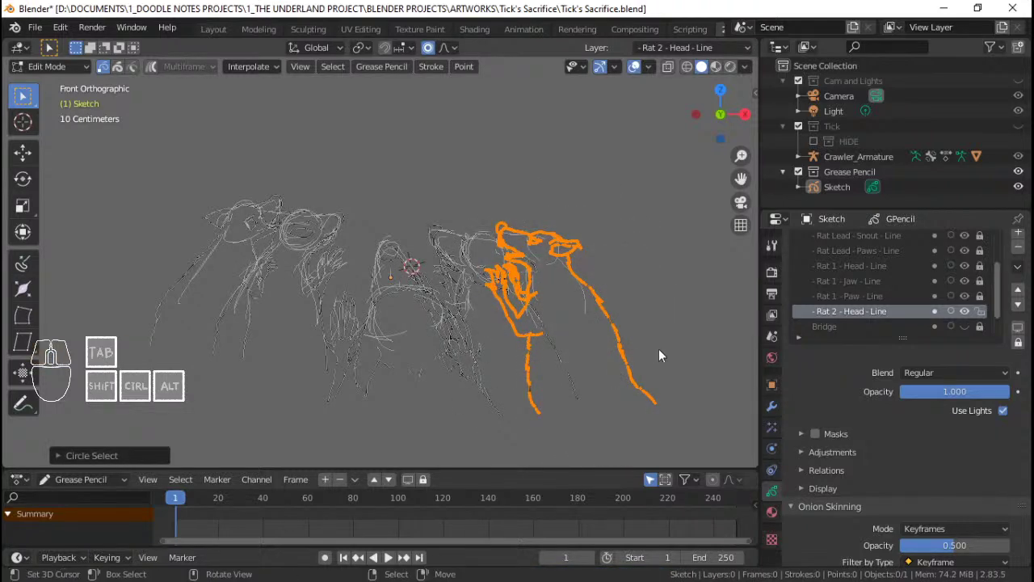
key(s)
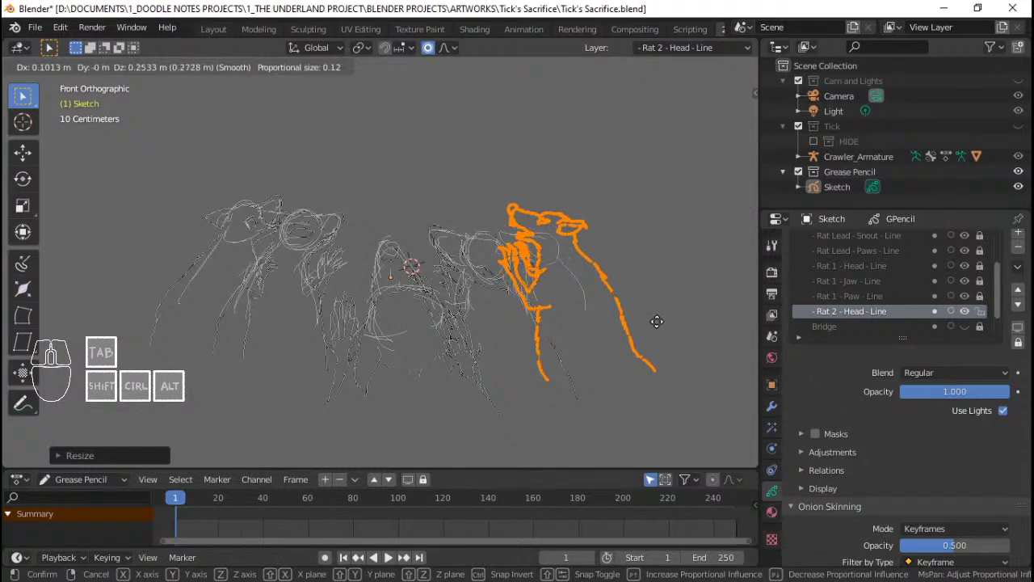
click(653, 319)
key(s)
click(653, 320)
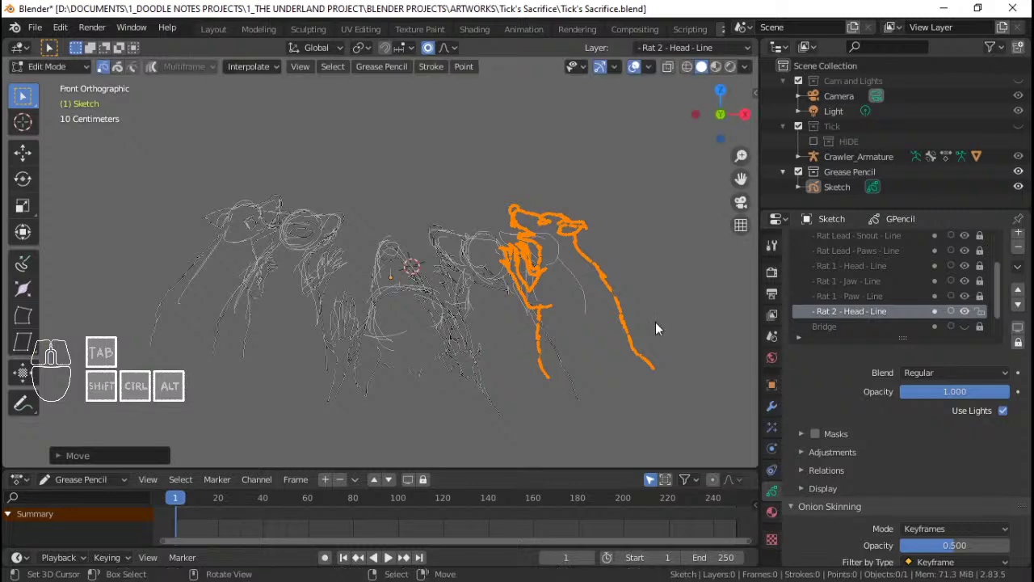
key(Tab)
key(ctrl+s)
Step: In the camera view, move only the leftmost rat's strokes about -0.15 m along global X and save the file
key(KP_0)
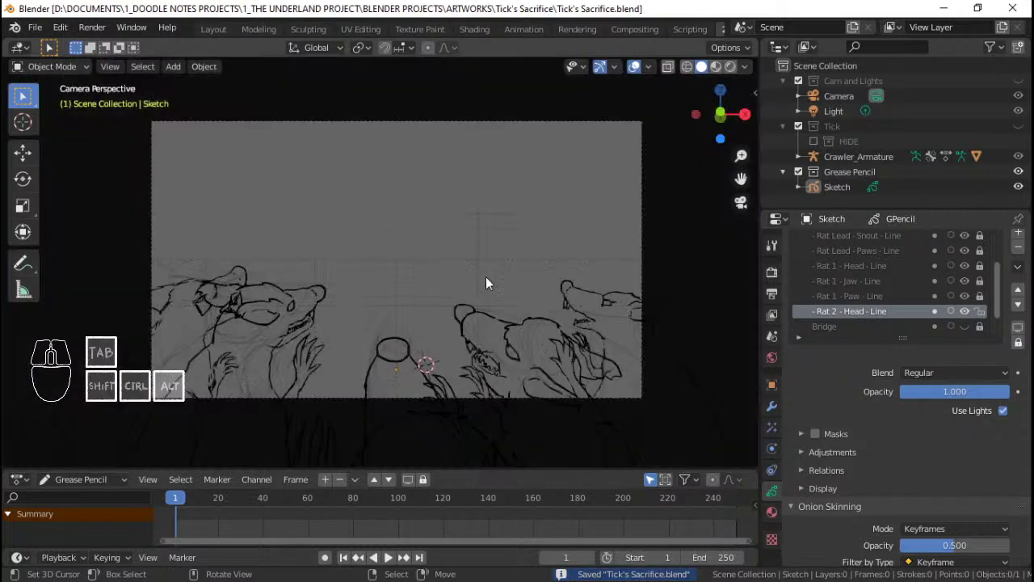
key(Tab)
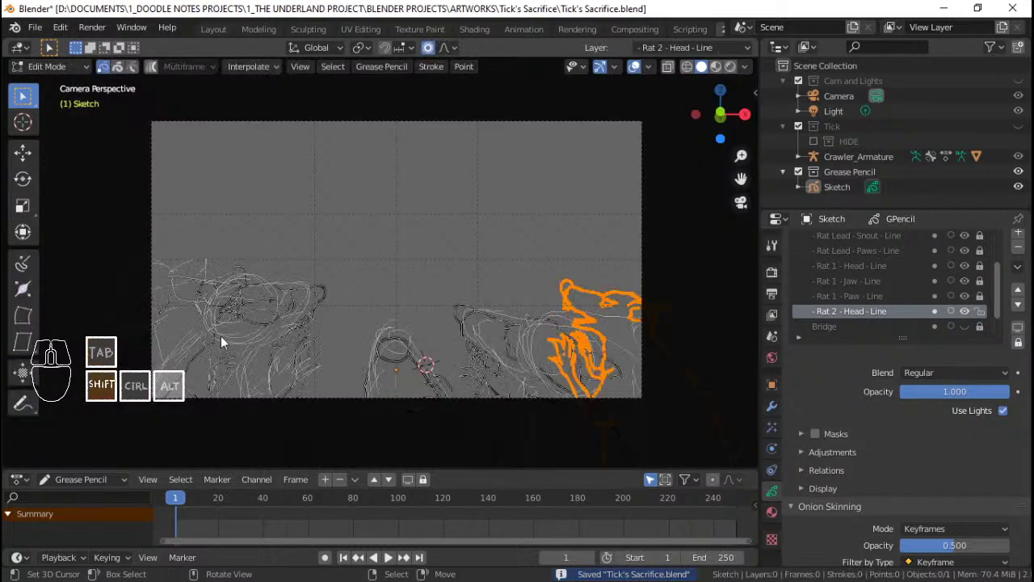
shift+middle_drag(221, 335, 279, 268)
key(alt+a)
key(a)
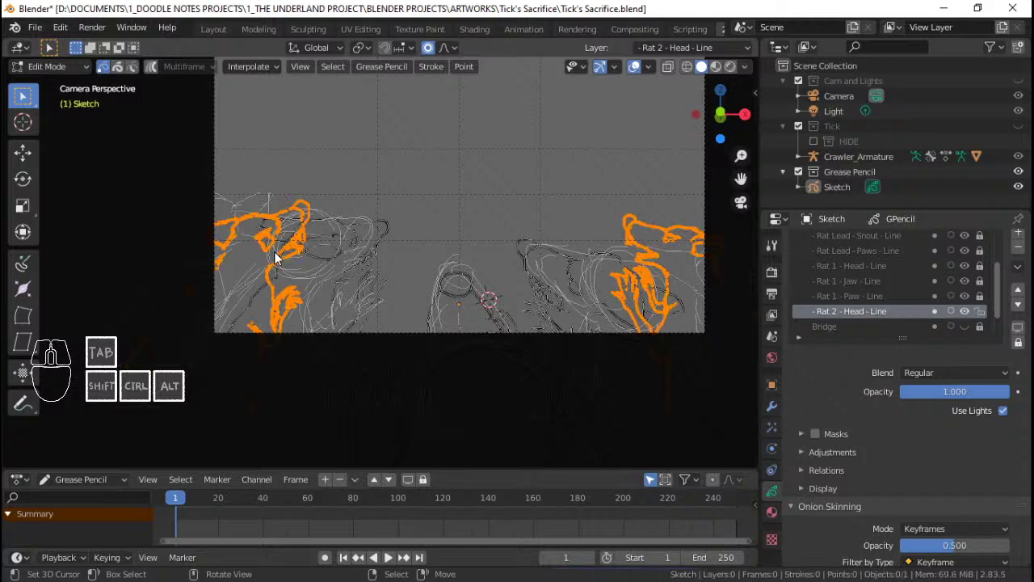
scroll(317, 252, down, 3)
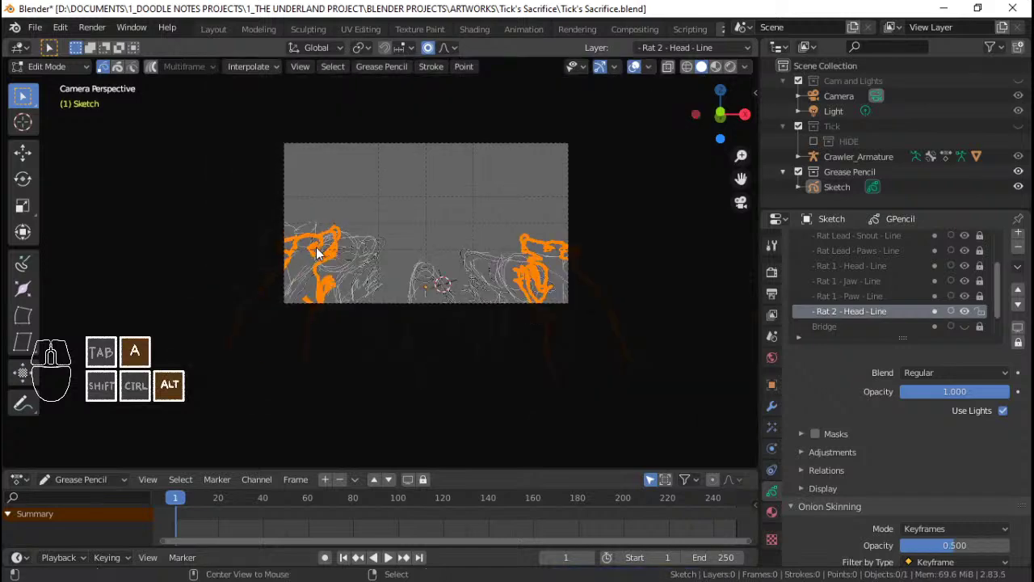
key(alt+a)
key(c)
scroll(250, 261, down, 4)
drag(250, 261, 260, 295)
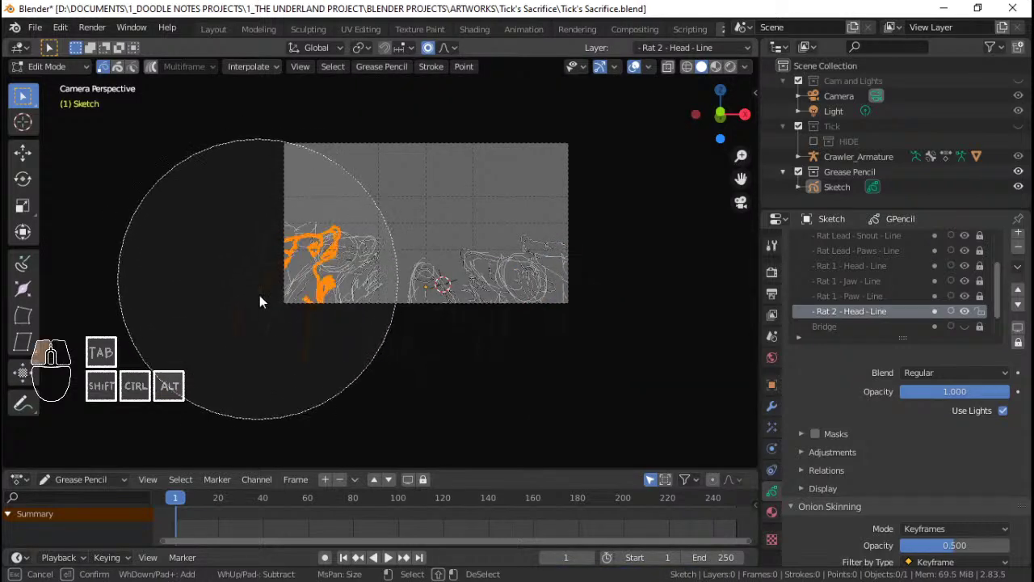
right_click(259, 295)
scroll(342, 271, up, 4)
key(g)
key(x)
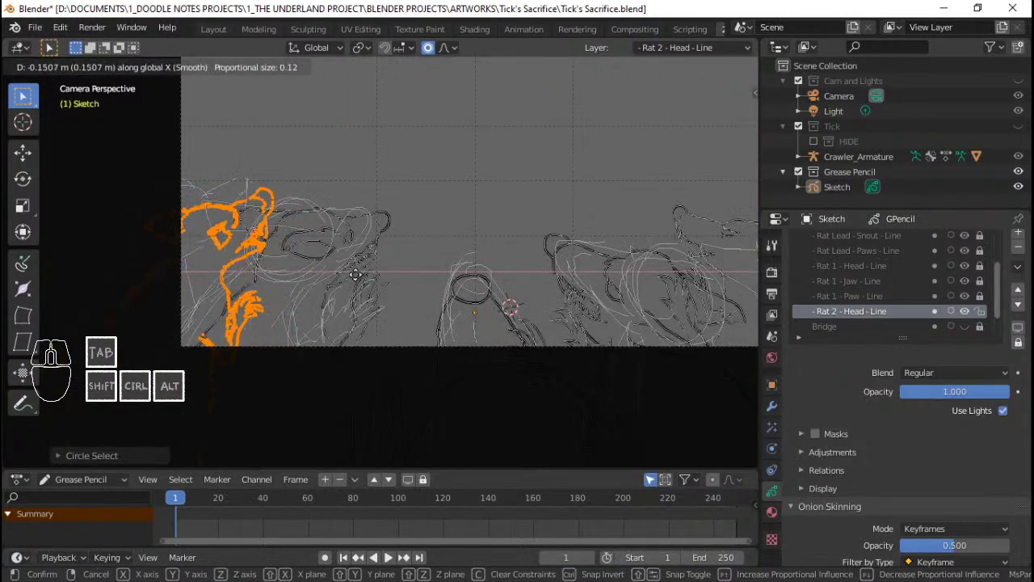
click(356, 274)
key(Tab)
scroll(347, 279, down, 4)
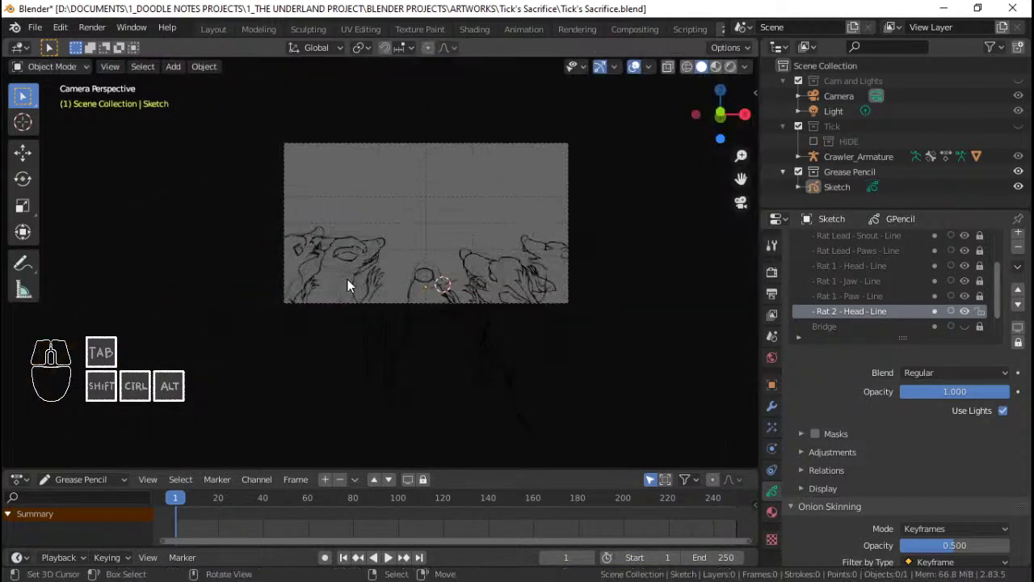
key(ctrl+s)
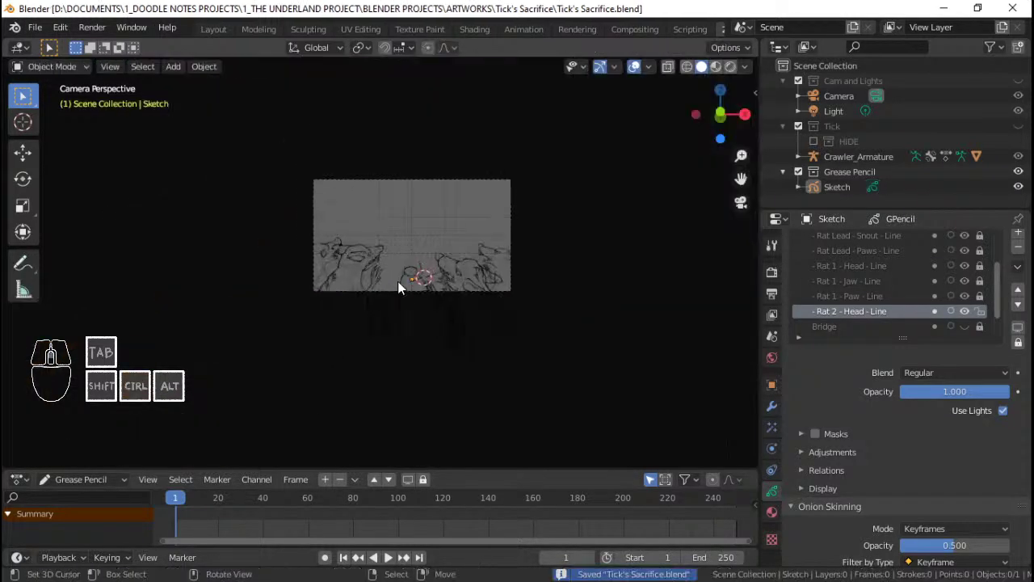
Step: Hide the Rat 1 head, jaw and paw line layers and the Rat 2 head line layer, and save the file
scroll(398, 282, up, 4)
shift+middle_drag(478, 300, 449, 301)
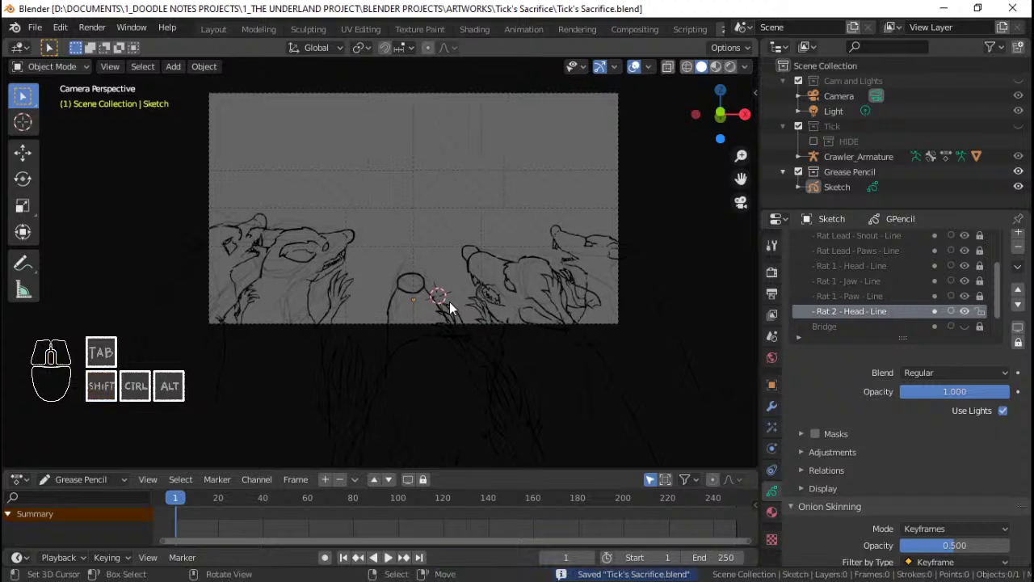
key(ctrl+s)
shift+middle_drag(445, 248, 470, 283)
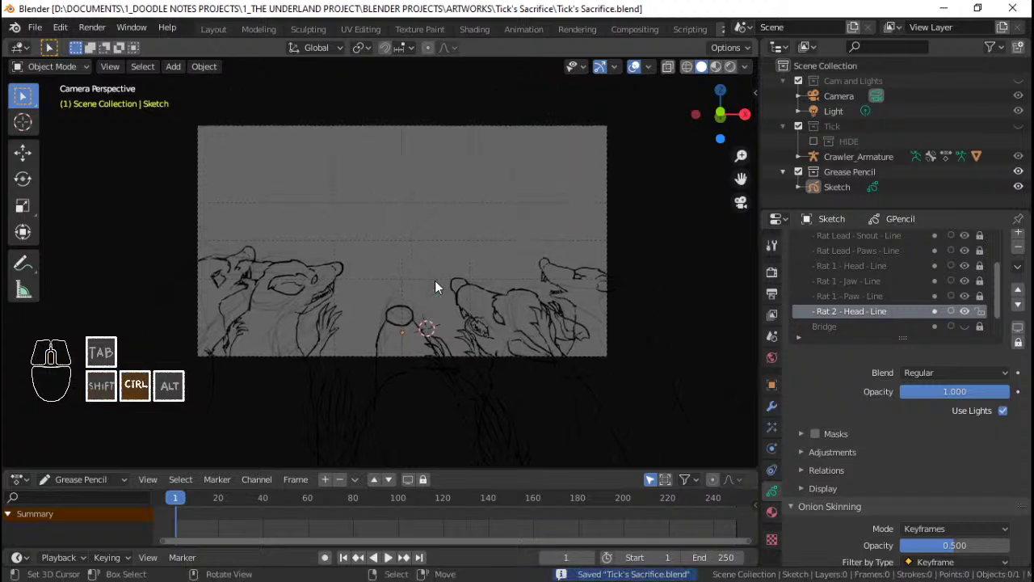
scroll(435, 281, up, 2)
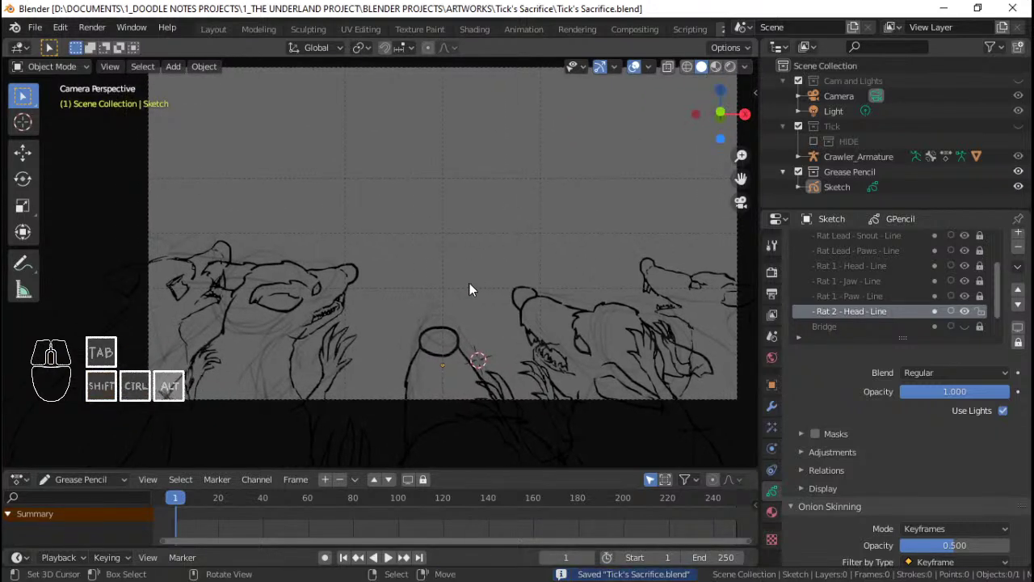
scroll(892, 303, up, 3)
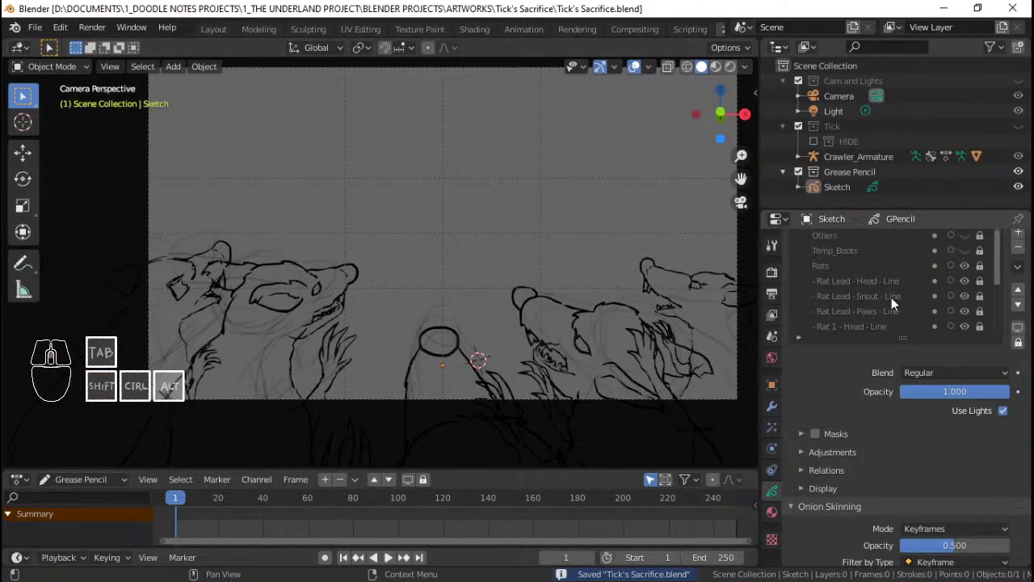
click(890, 264)
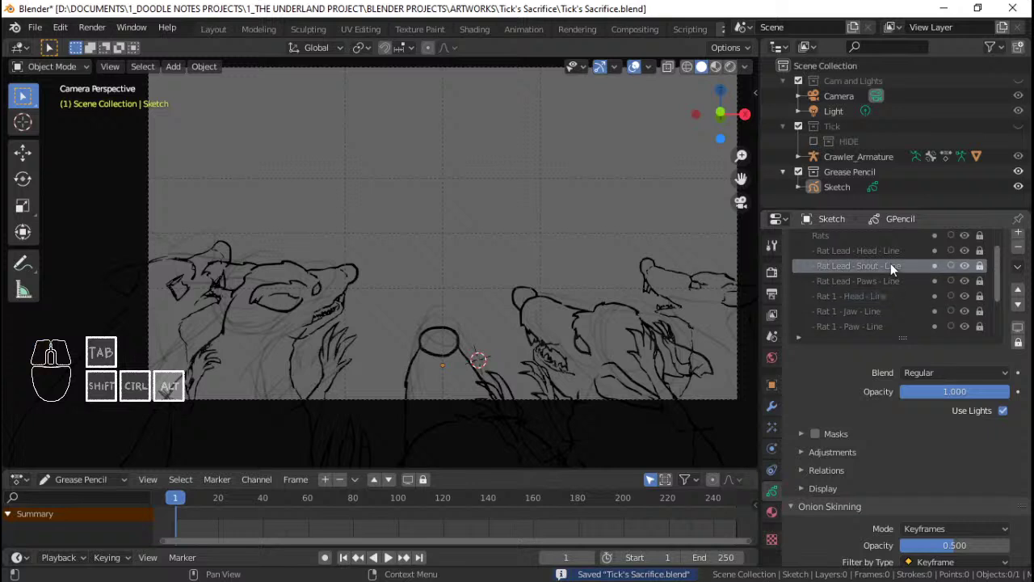
scroll(407, 283, down, 4)
scroll(474, 283, up, 3)
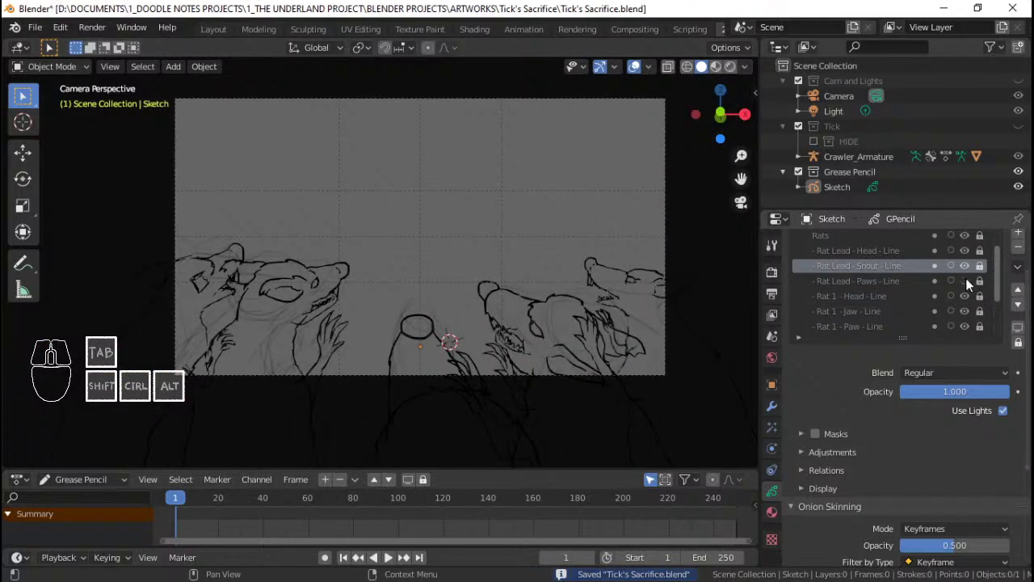
drag(962, 300, 965, 328)
scroll(966, 323, down, 1)
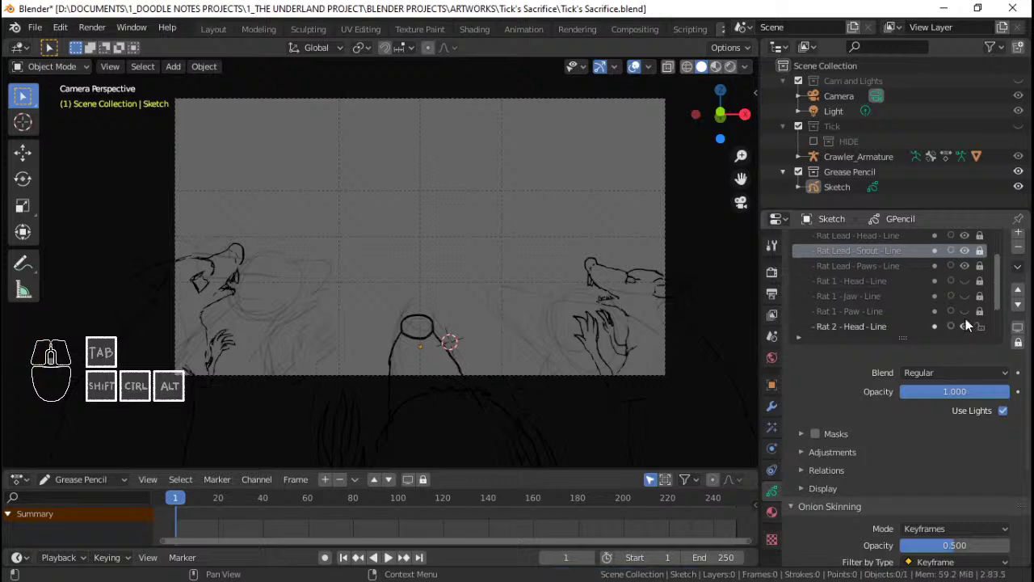
scroll(965, 318, down, 2)
click(964, 297)
key(ctrl+s)
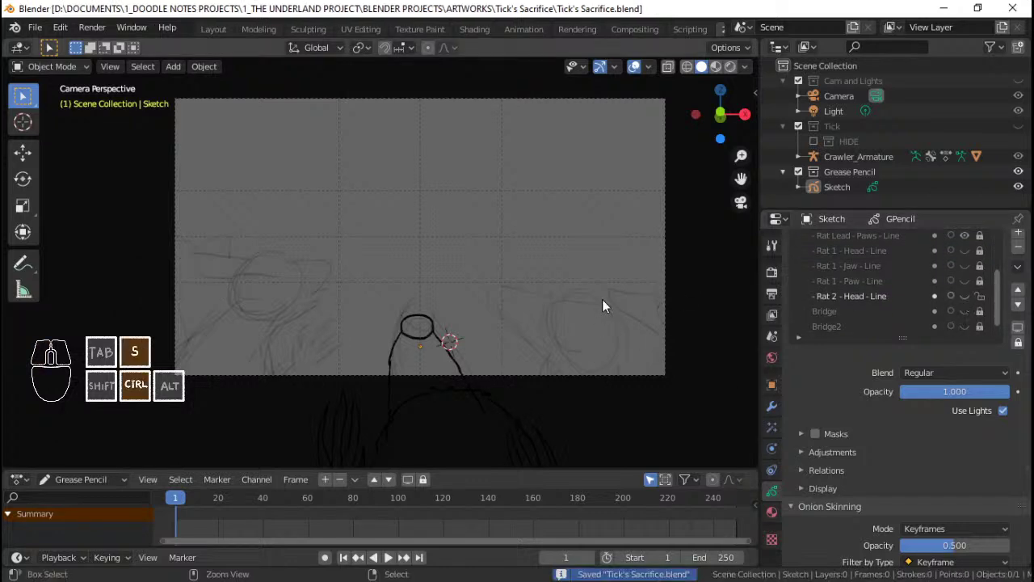
Step: Select the Sketch object and add a new Grease Pencil layer directly above Rat Lead - Snout - Line
mouse_move(475, 309)
middle_down()
mouse_move(436, 298)
mouse_move(451, 293)
mouse_move(422, 260)
mouse_move(538, 273)
mouse_move(473, 300)
mouse_move(404, 260)
mouse_move(408, 239)
middle_up()
click(423, 260)
scroll(423, 260, up, 4)
scroll(408, 238, up, 1)
middle_drag(408, 239, 440, 240)
click(870, 250)
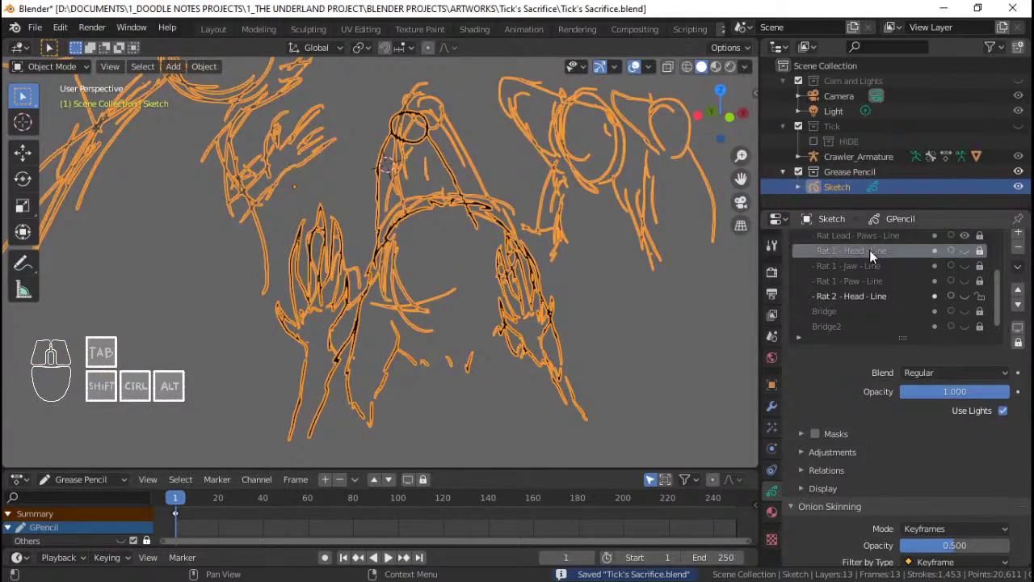
scroll(880, 262, up, 3)
scroll(935, 311, down, 3)
scroll(871, 299, up, 3)
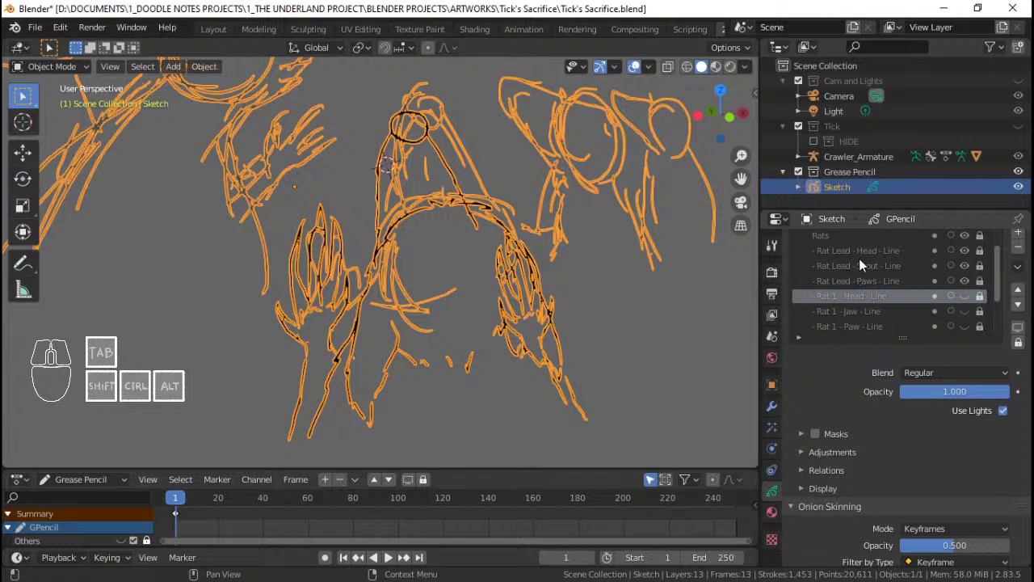
click(860, 265)
click(1018, 232)
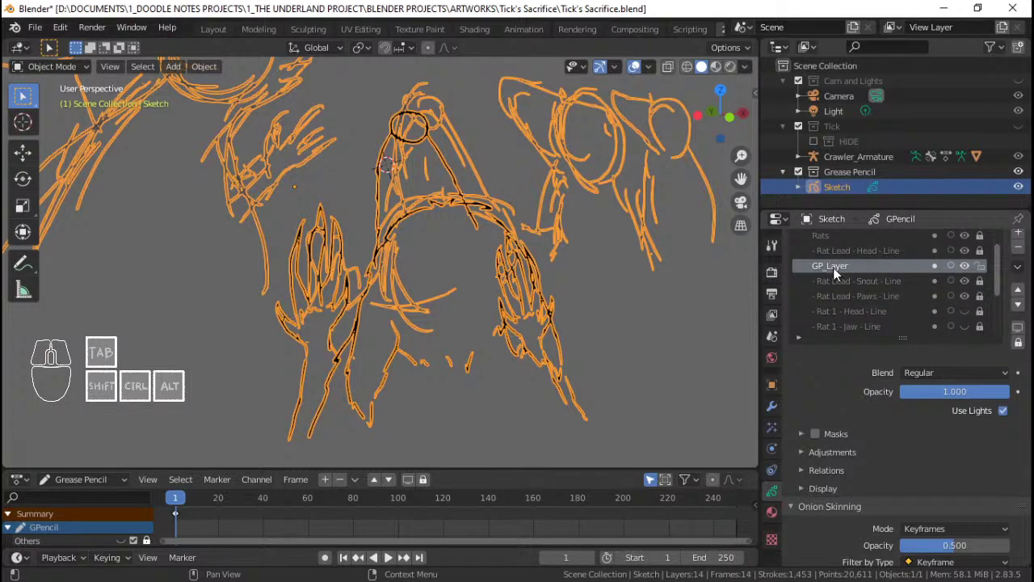
Step: Name the new layer "- Rat Lead - Paw - Fill" and save the file
text(- RAT)
key(BackSpace)
key(BackSpace)
text(Rat Lead)
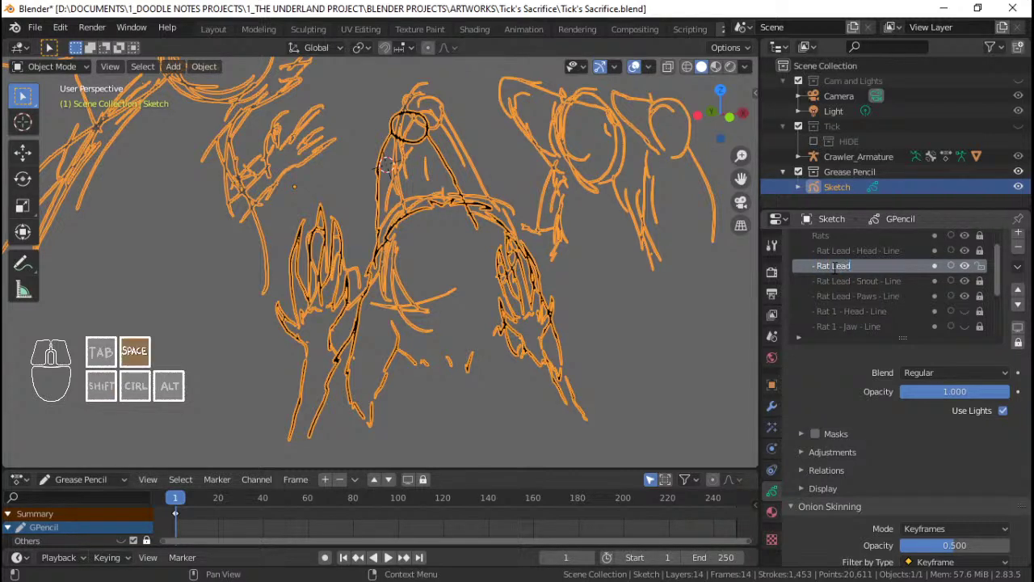
text( - Paw - Fill)
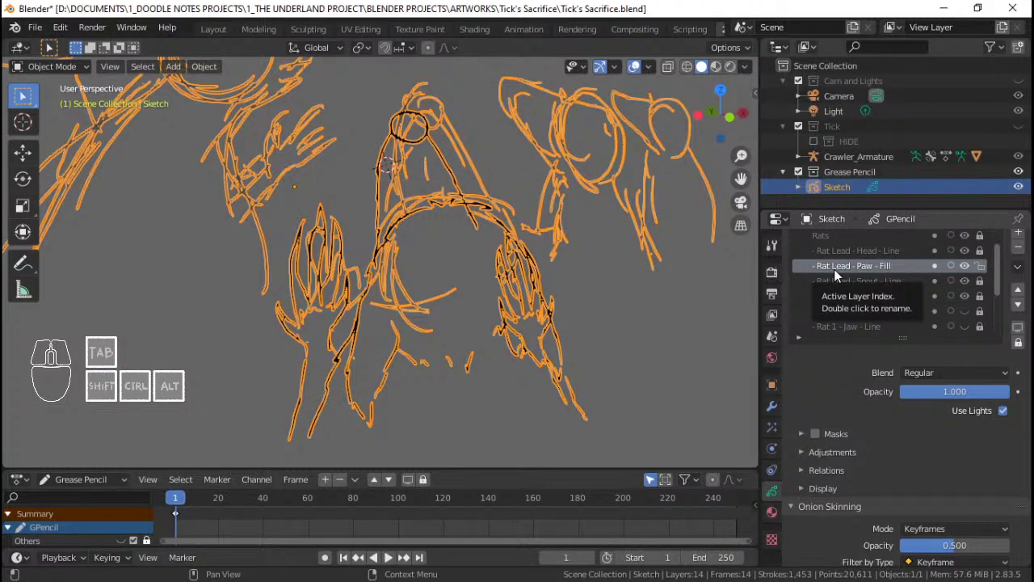
key(ctrl+s)
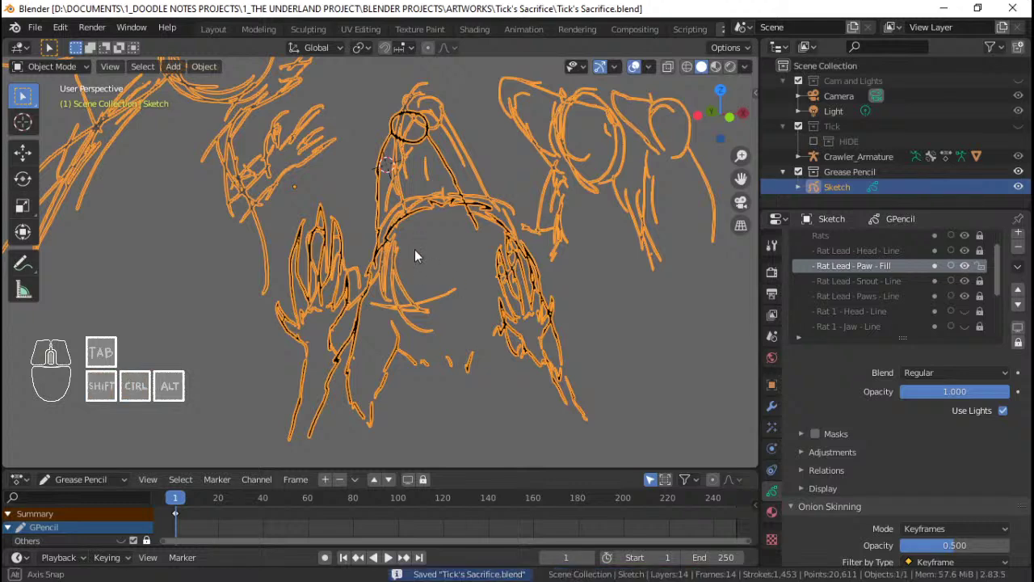
Step: Place the paw fill layer directly above Rat Lead - Paws - Line, rename it "- Rat Lead - Paws - Fill", and save the file
middle_drag(415, 256, 727, 257)
click(1017, 306)
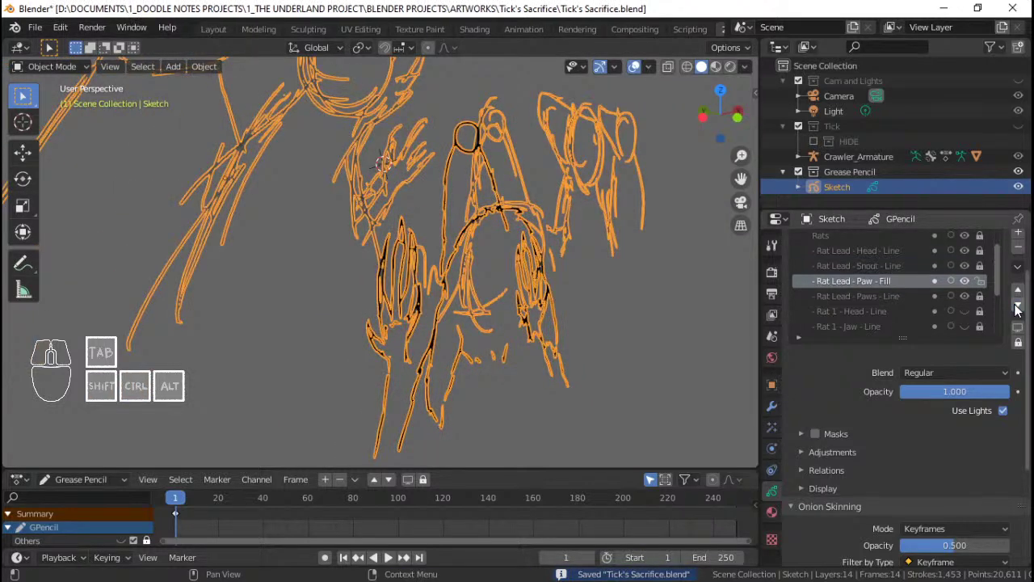
click(1018, 305)
click(1018, 290)
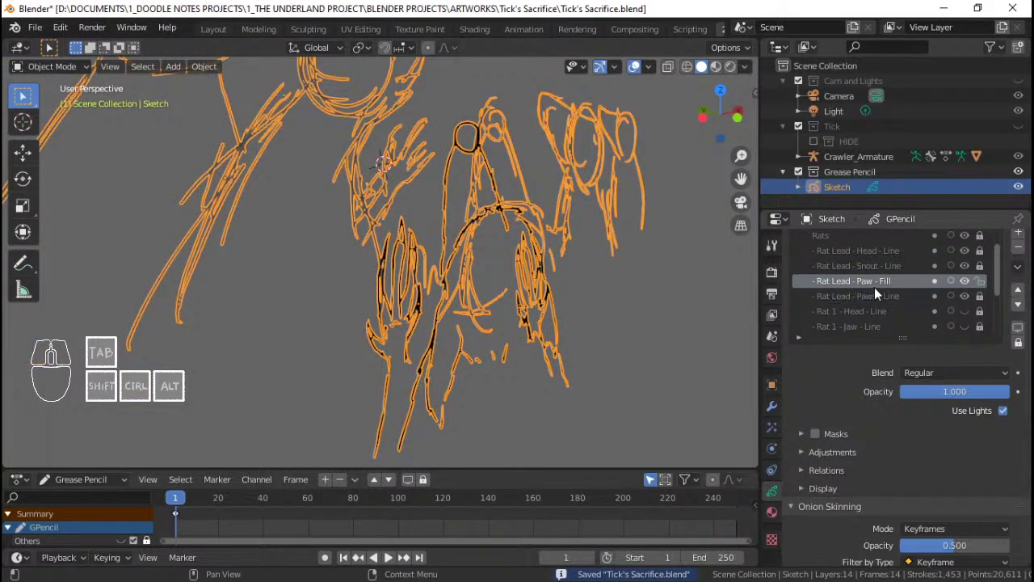
double_click(876, 281)
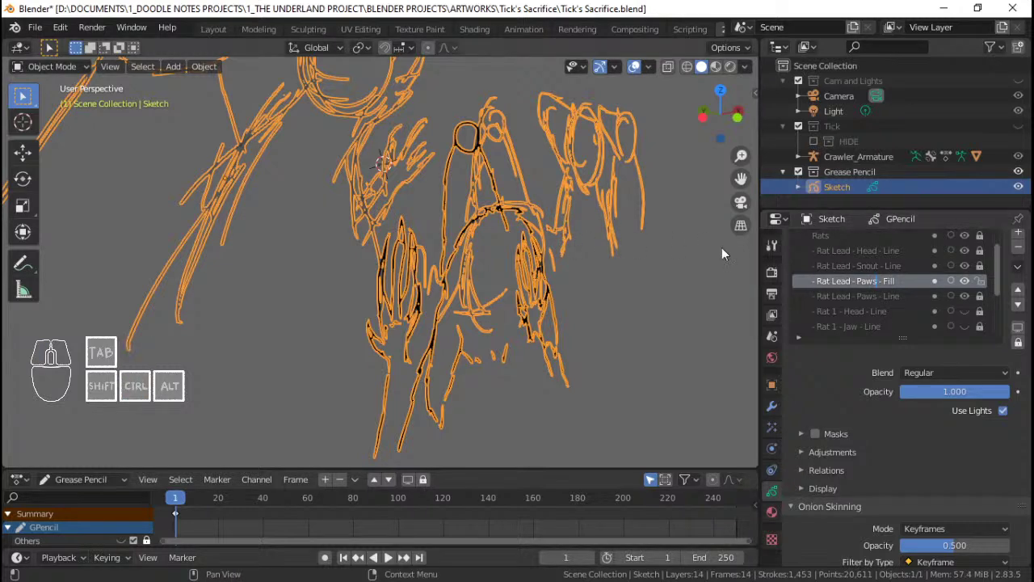
key(ctrl+s)
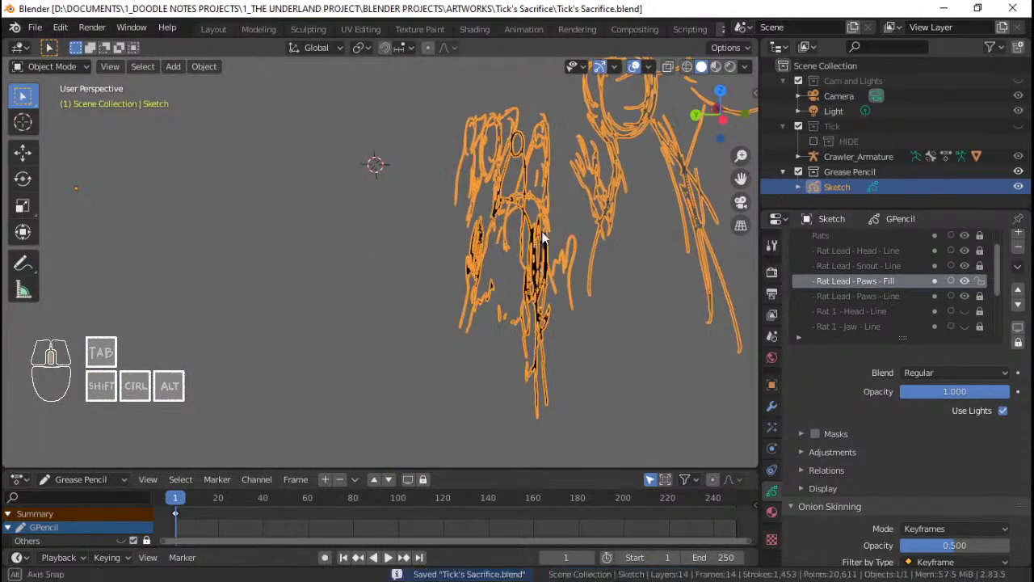
Step: Enter Edit Mode on the Sketch object, unlock the Rat Lead head and snout line layers, and save the file
key(Tab)
middle_drag(510, 231, 321, 251)
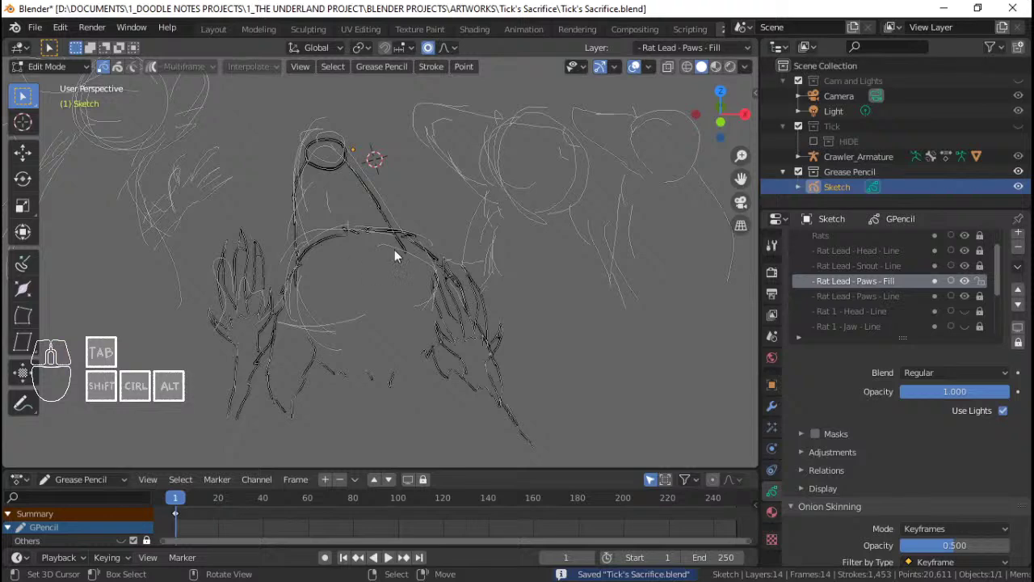
click(980, 252)
click(981, 266)
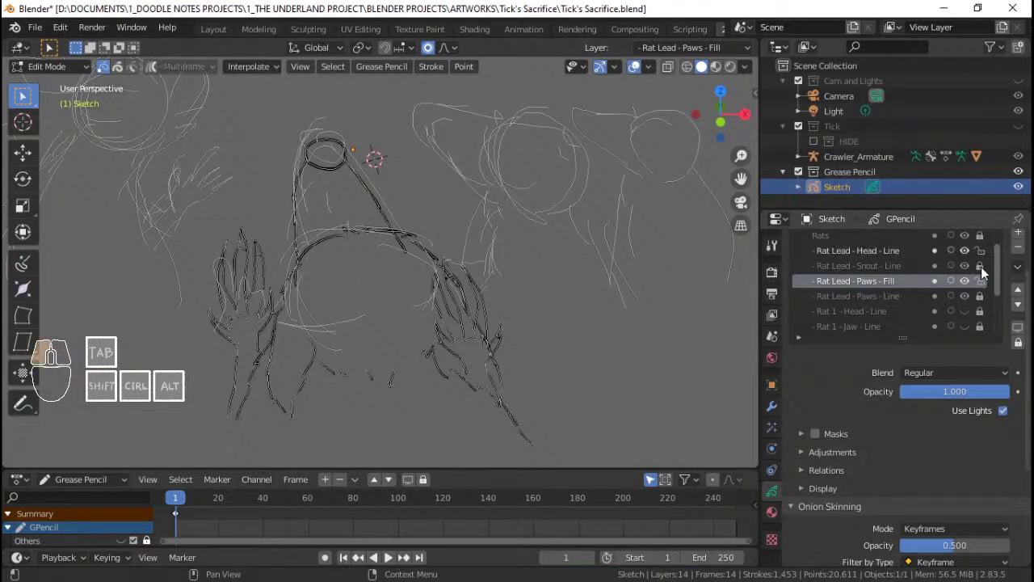
mouse_move(405, 253)
middle_down()
mouse_move(468, 252)
mouse_move(421, 237)
mouse_move(483, 225)
mouse_move(534, 242)
mouse_move(443, 222)
middle_up()
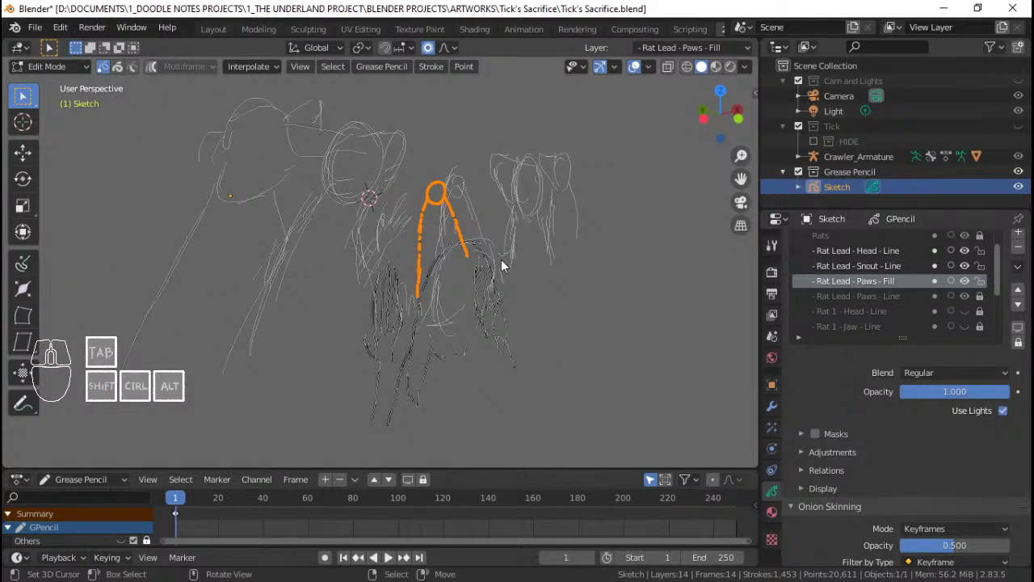
key(ctrl+s)
middle_drag(520, 261, 420, 212)
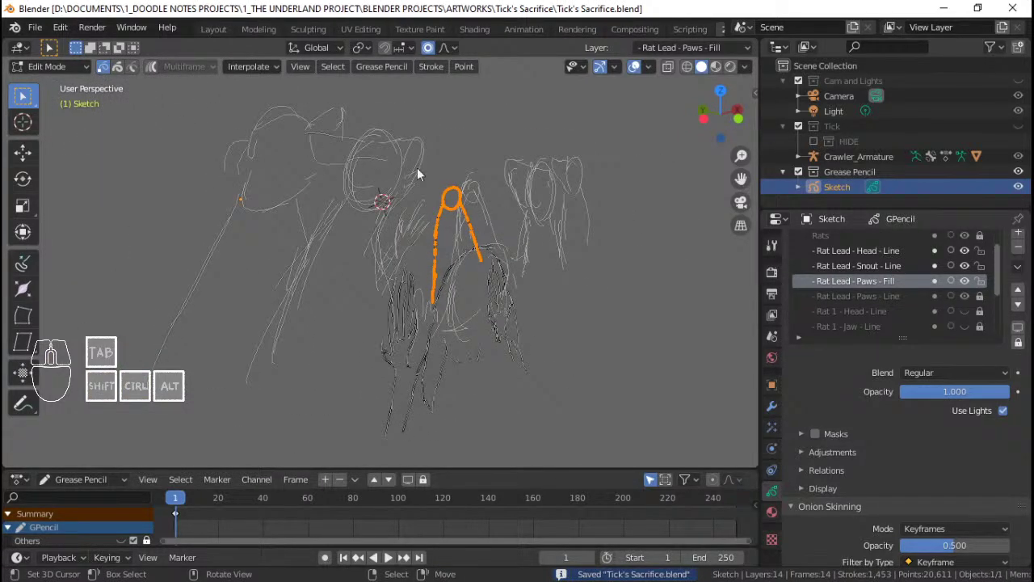
mouse_move(496, 258)
middle_down()
mouse_move(537, 239)
mouse_move(411, 233)
mouse_move(369, 267)
middle_up()
click(381, 233)
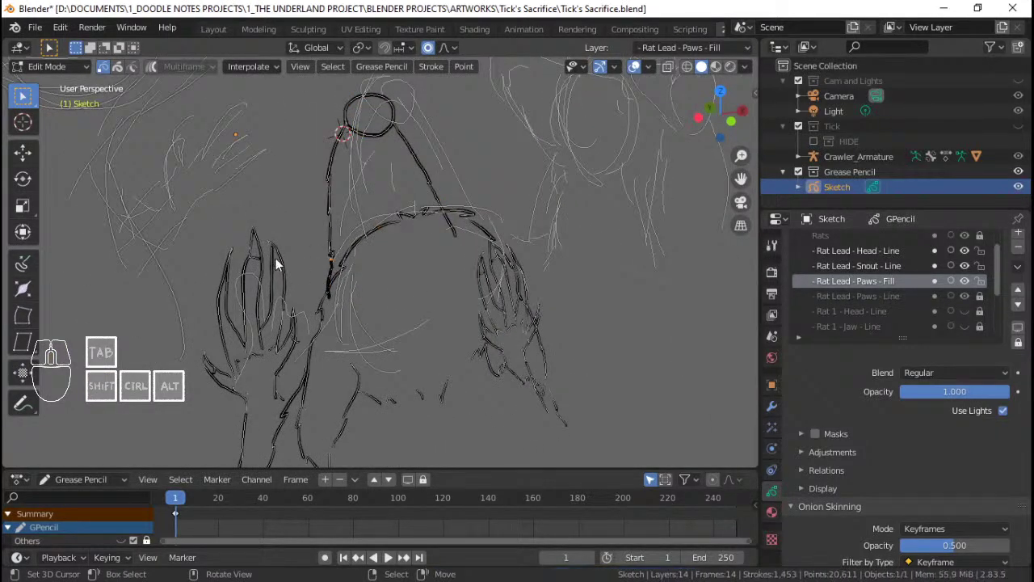
shift+middle_drag(415, 239, 530, 204)
right_click(345, 245)
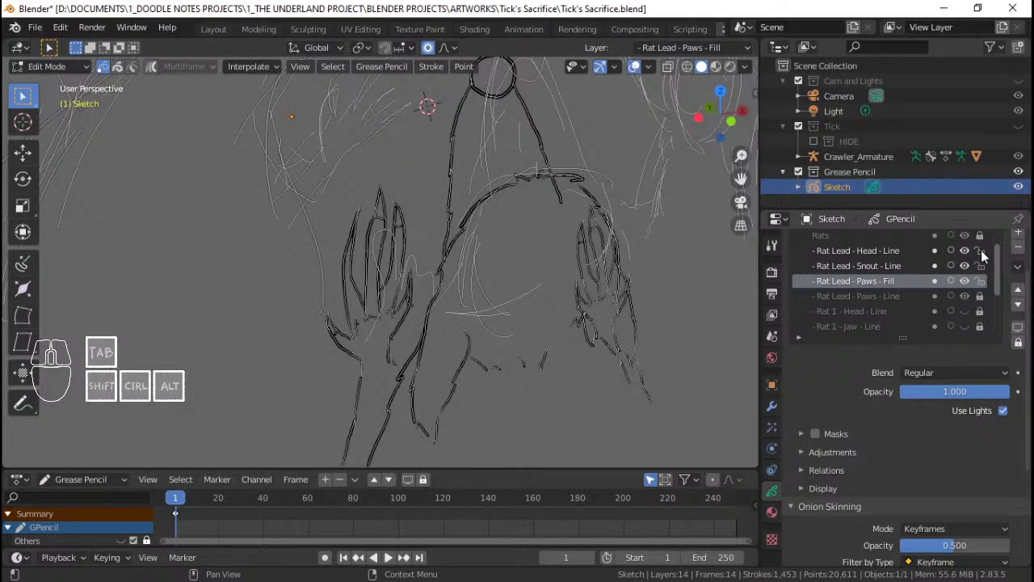
Step: Relock the Rat Lead head and snout line layers, unlock the paws line layer, and place the paws fill layer directly below it
drag(981, 250, 980, 267)
click(978, 296)
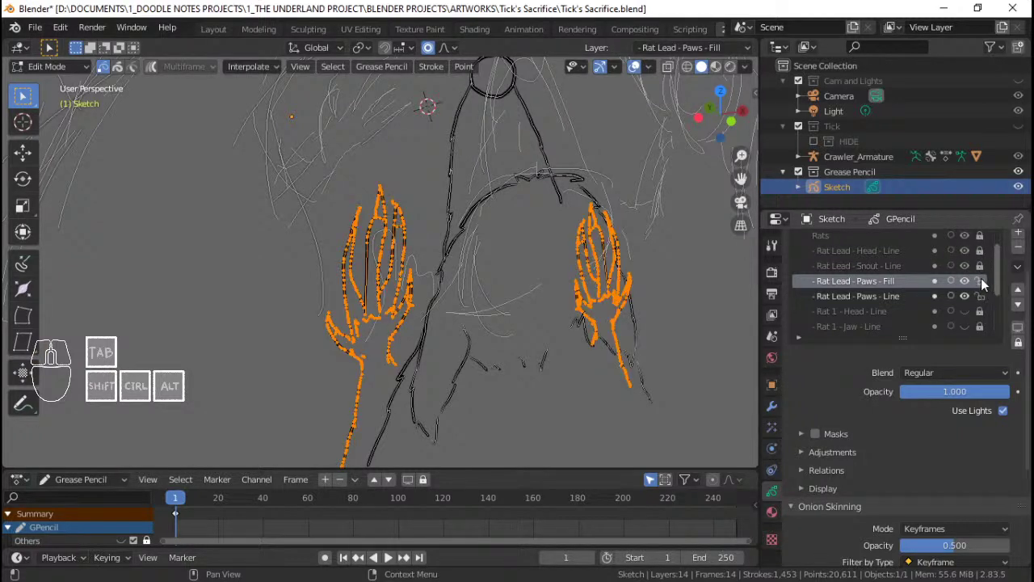
click(1018, 304)
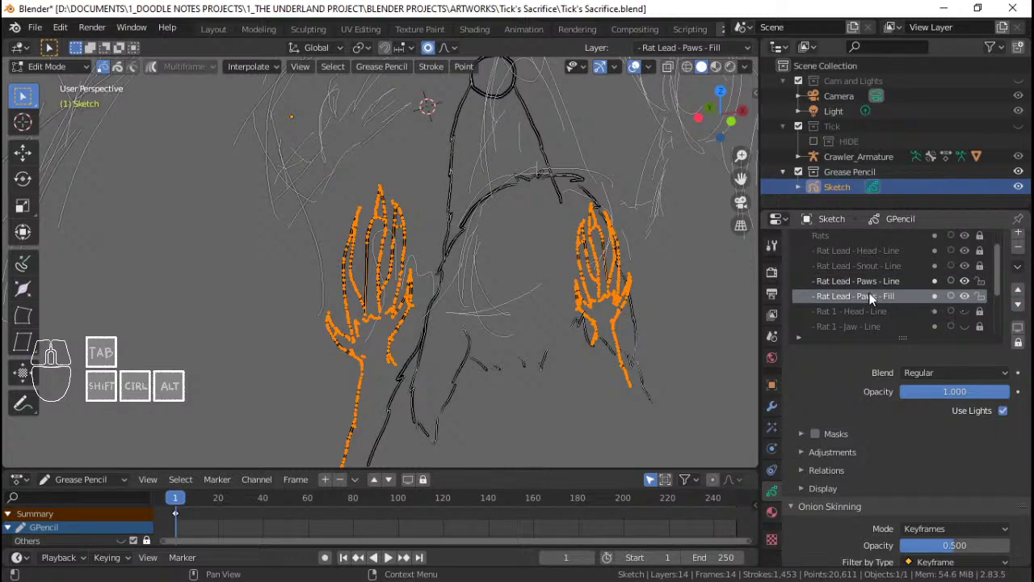
Step: Snap the 3D cursor to the selected paw strokes, switch to the front view and save the file
mouse_move(427, 286)
middle_down()
mouse_move(565, 231)
mouse_move(492, 254)
middle_up()
mouse_move(554, 272)
middle_down()
mouse_move(610, 294)
mouse_move(478, 205)
mouse_move(502, 267)
mouse_move(453, 249)
mouse_move(528, 245)
mouse_move(555, 231)
middle_up()
key(shift+s)
click(478, 244)
key(KP_3)
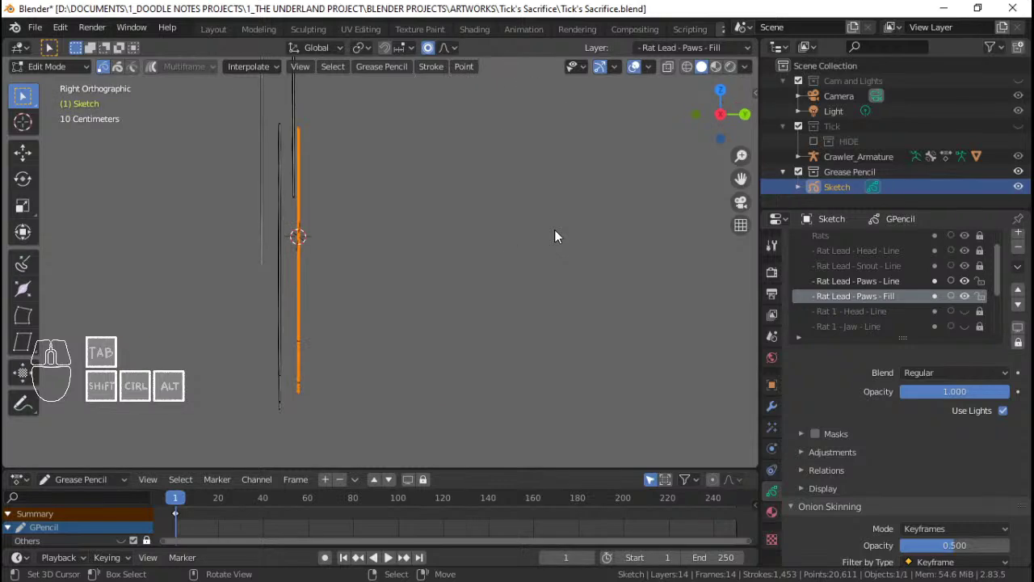
key(KP_1)
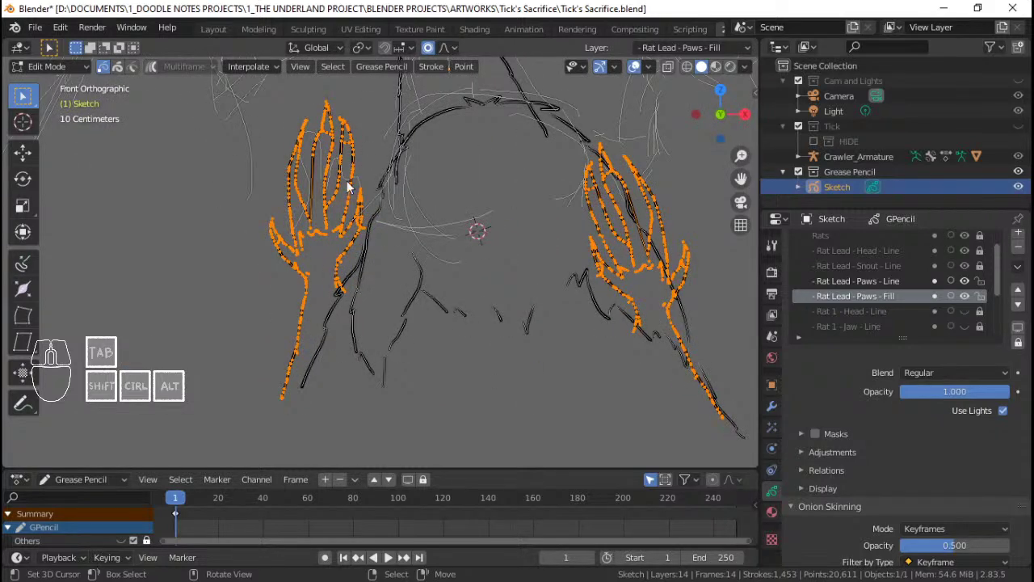
scroll(350, 226, up, 1)
key(ctrl+s)
shift+middle_drag(351, 226, 340, 271)
scroll(374, 258, up, 2)
scroll(374, 258, down, 3)
scroll(325, 283, up, 2)
key(ctrl+s)
key(ctrl+s)
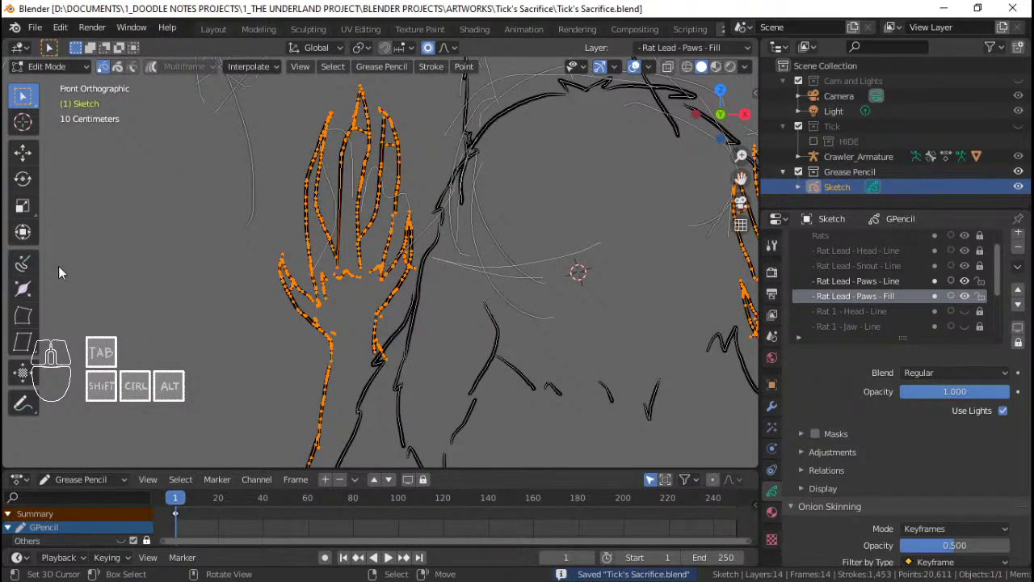
Step: Add a new material slot to the Sketch object, name its material Rat1_Fur, and save the file
shift+middle_drag(411, 300, 362, 258)
ctrl+middle_drag(363, 258, 368, 286)
shift+middle_drag(363, 265, 382, 263)
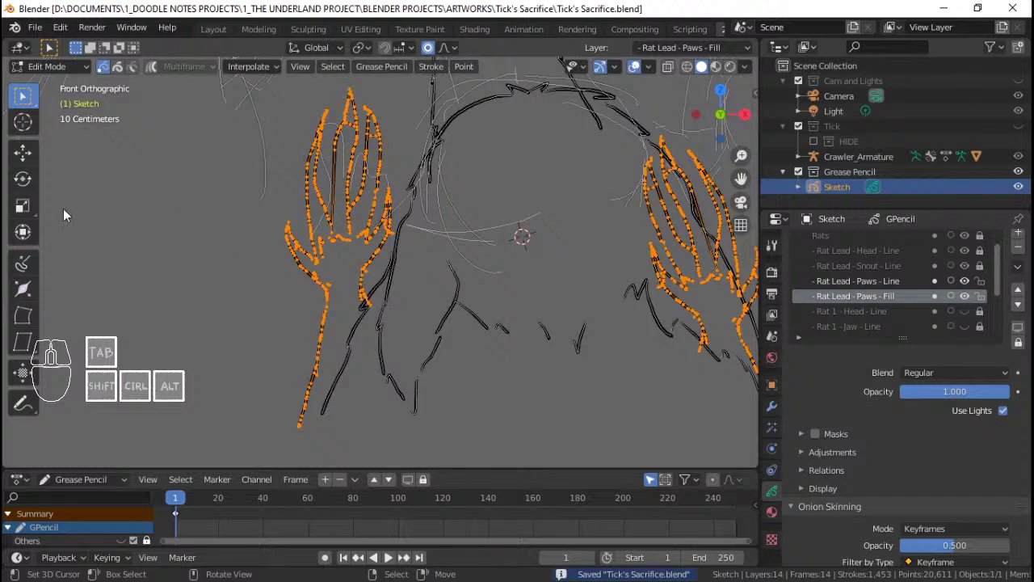
click(772, 512)
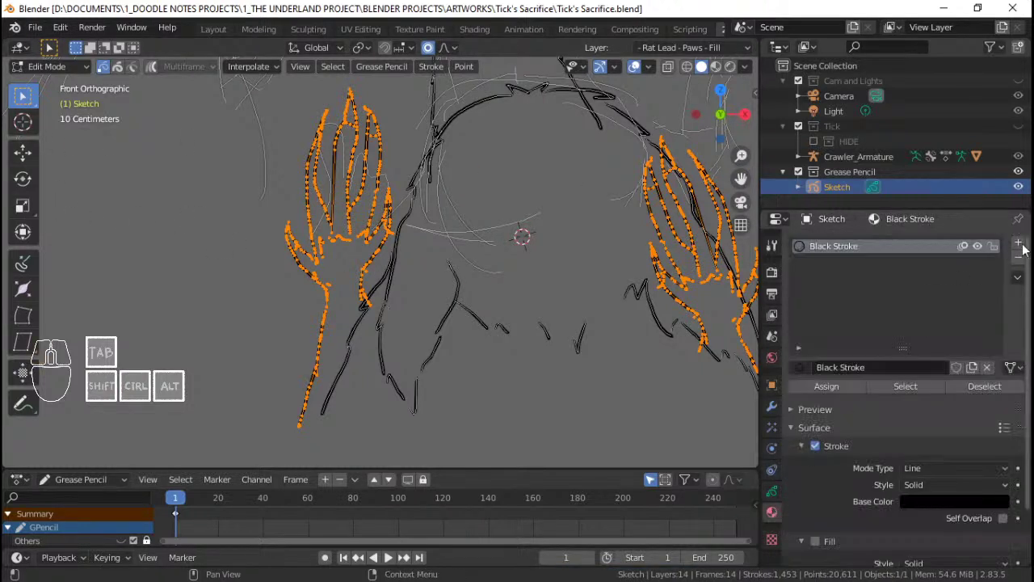
click(1019, 247)
click(877, 369)
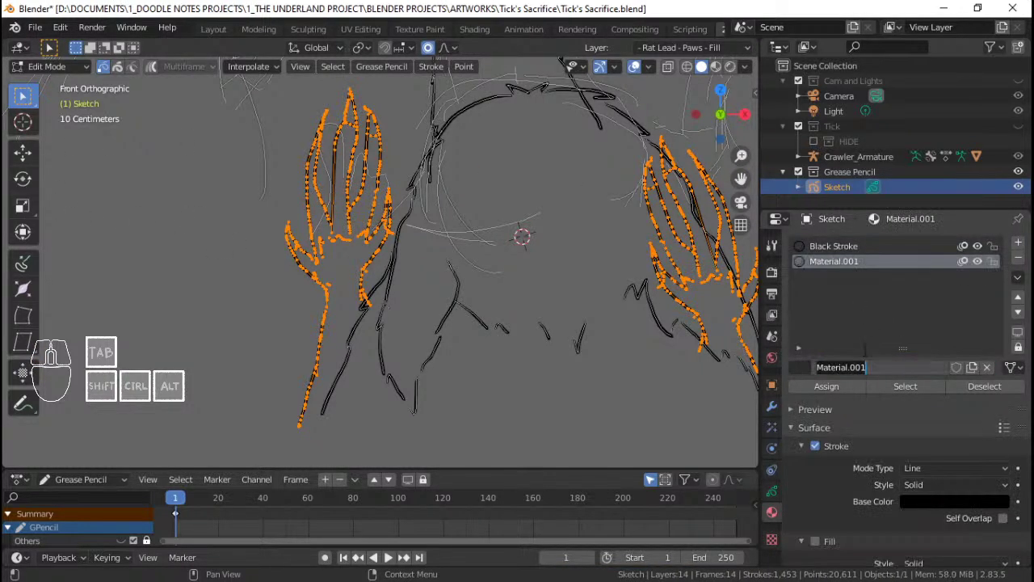
click(877, 369)
text(Rat1)
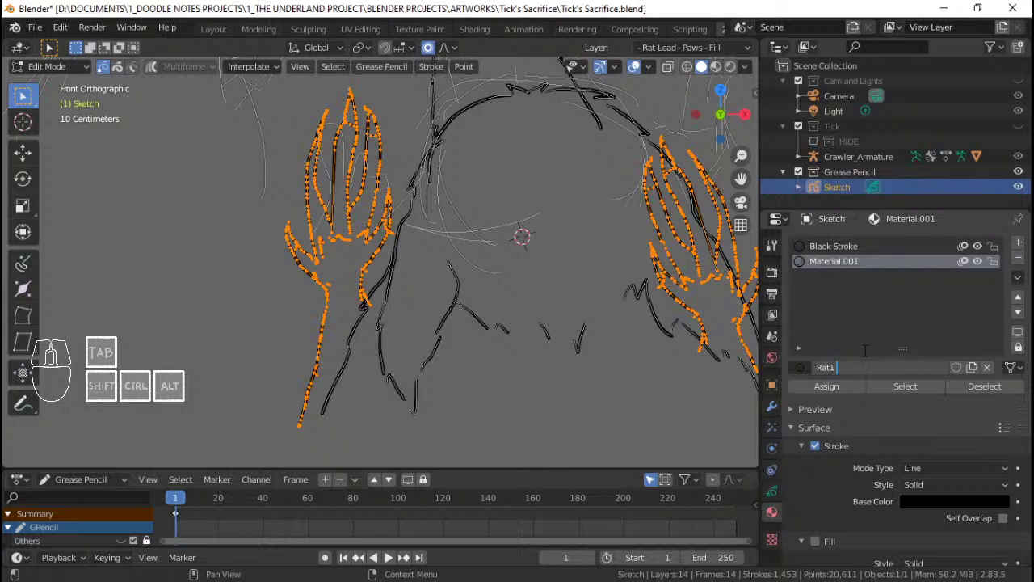
text(_Fur)
key(Return)
key(ctrl+s)
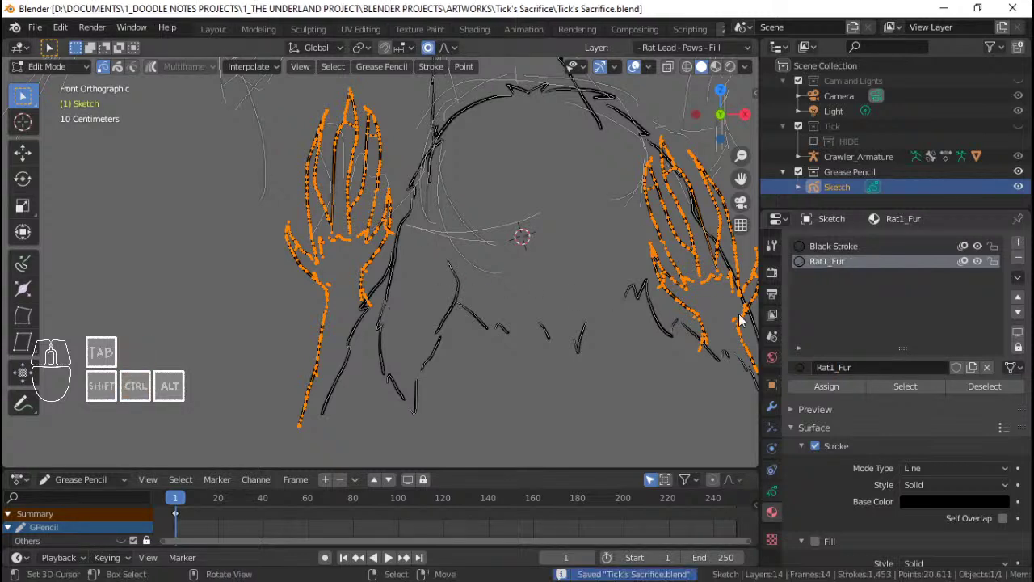
Step: Turn off Stroke and enable Fill for Rat1_Fur, give the fill a dark muted green base color, and save the file
scroll(829, 416, down, 2)
click(831, 380)
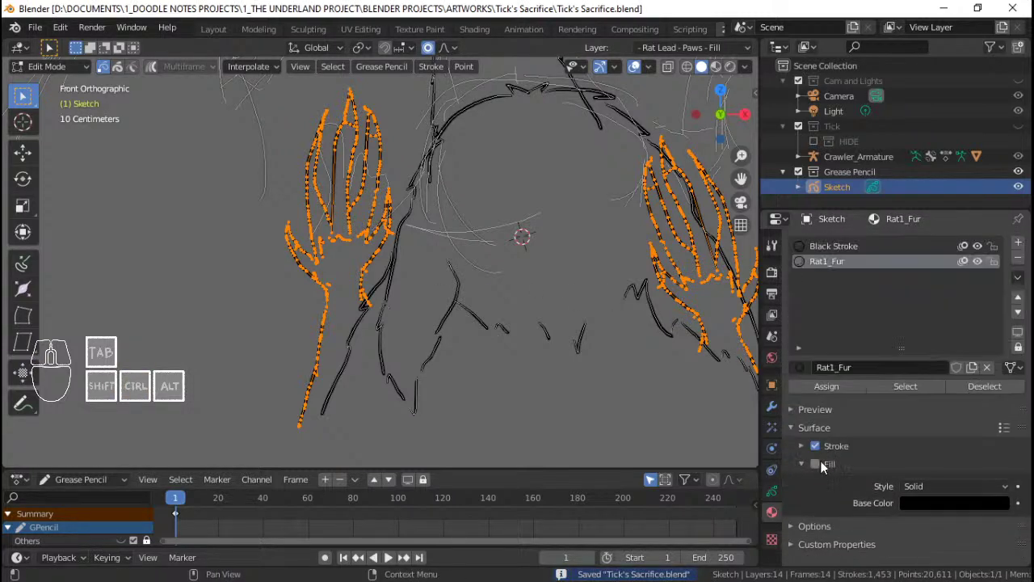
click(837, 449)
click(816, 446)
scroll(844, 480, down, 2)
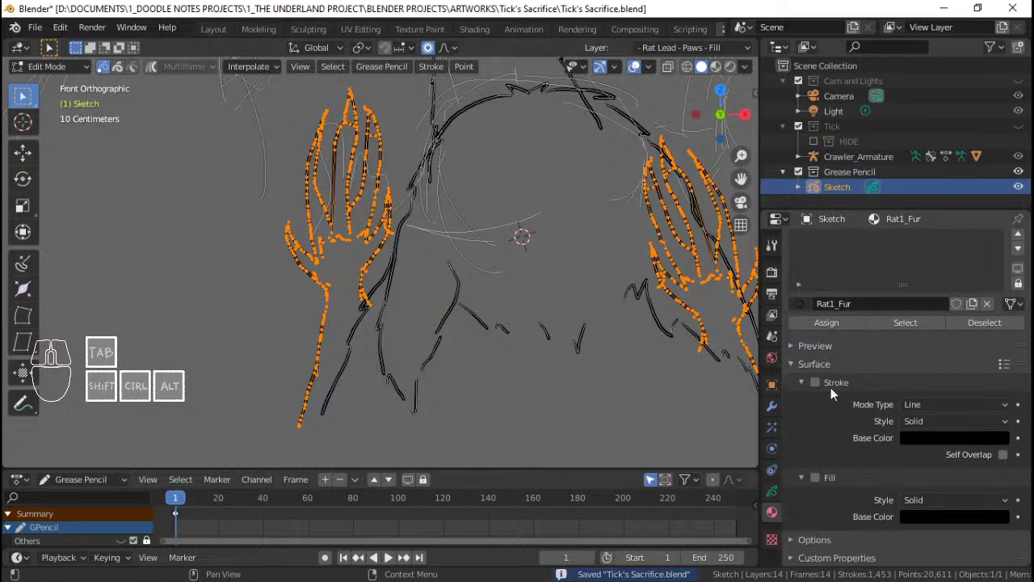
click(814, 478)
click(927, 517)
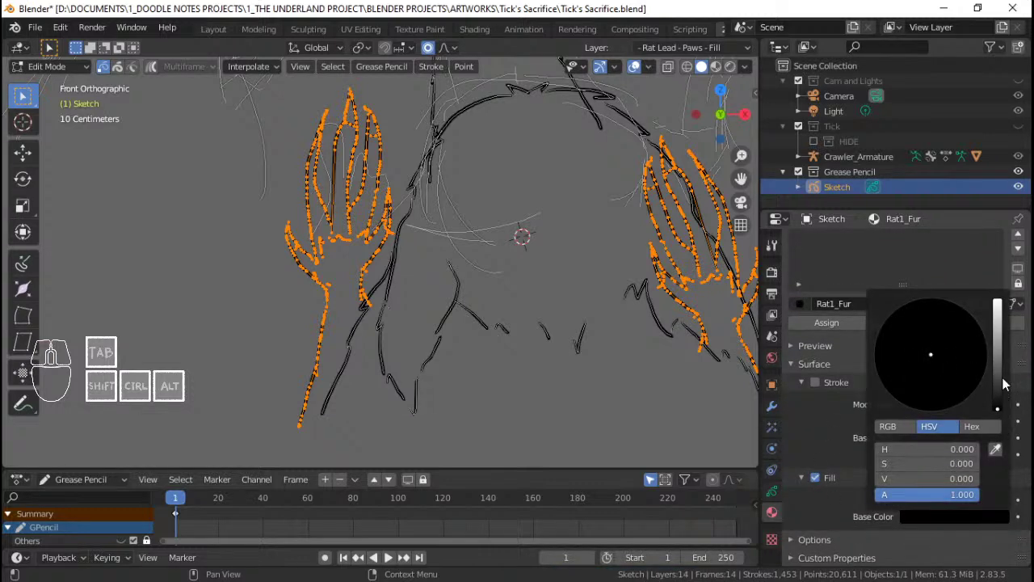
mouse_move(1004, 384)
mouse_down()
mouse_move(1000, 336)
mouse_move(1002, 378)
mouse_up()
drag(929, 369, 921, 344)
scroll(368, 271, up, 1)
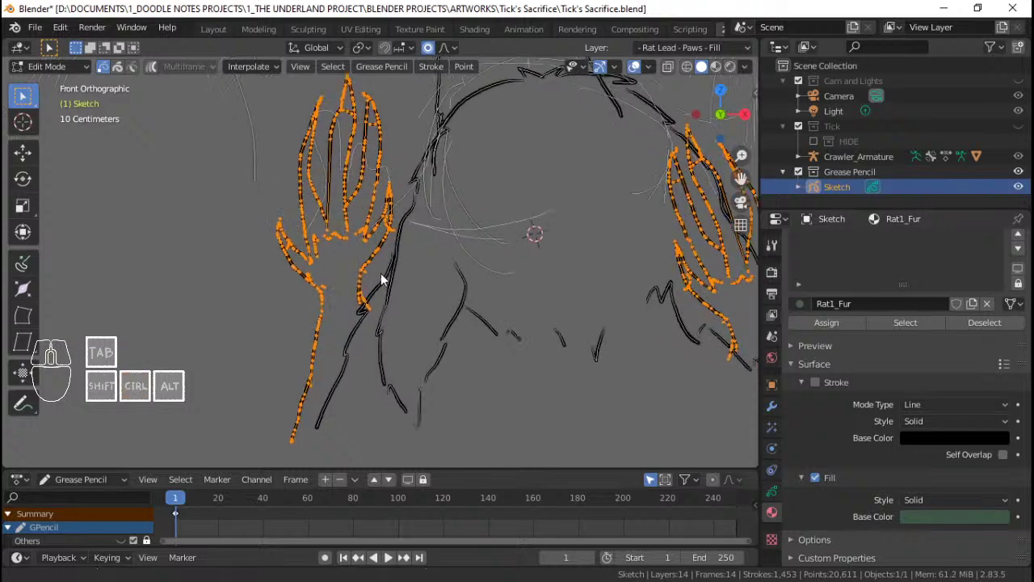
key(ctrl+s)
Step: Switch the Sketch object to Draw Mode, save the file, and ready the Pen with Rat1_Fur at the raised paw
key(ctrl+Tab)
click(442, 161)
ctrl+middle_drag(437, 181, 421, 263)
key(ctrl+s)
ctrl+middle_drag(416, 315, 412, 284)
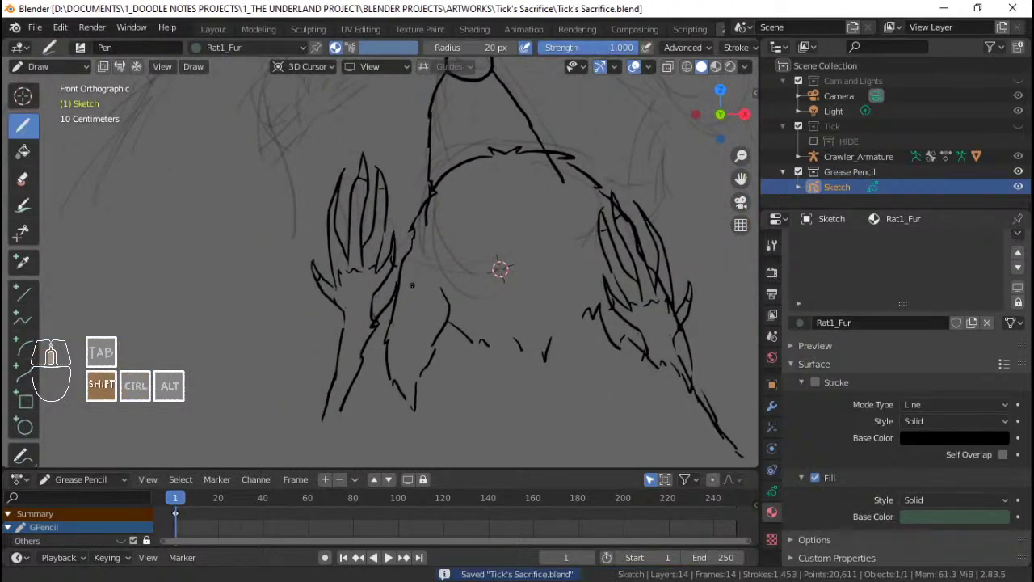
click(23, 151)
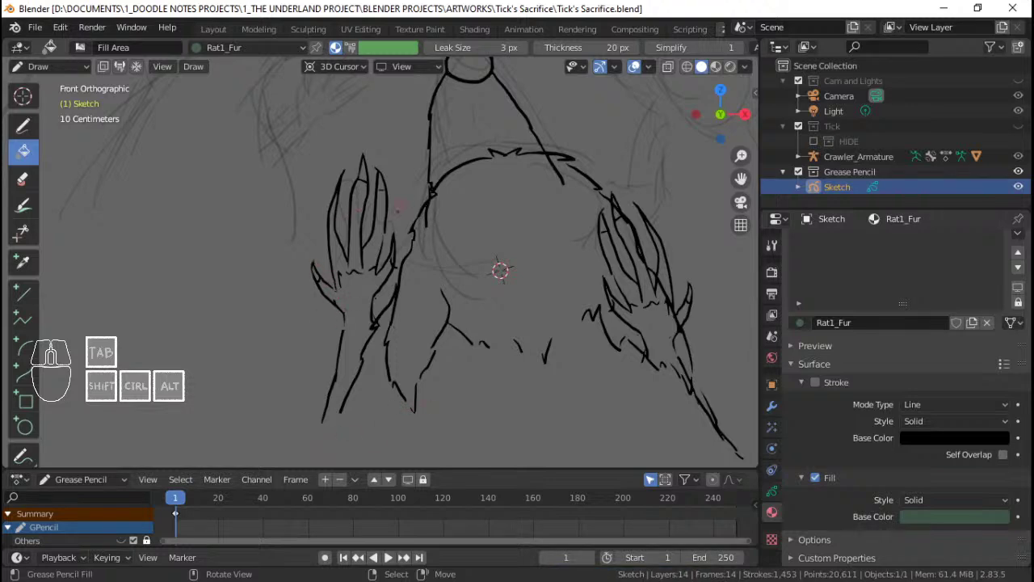
mouse_move(378, 232)
ctrl+middle_down()
mouse_move(376, 196)
mouse_move(400, 222)
mouse_move(396, 248)
mouse_move(384, 219)
ctrl+middle_up()
mouse_move(371, 228)
shift+middle_down()
mouse_move(370, 236)
mouse_move(374, 227)
shift+middle_up()
ctrl+middle_drag(375, 227, 374, 218)
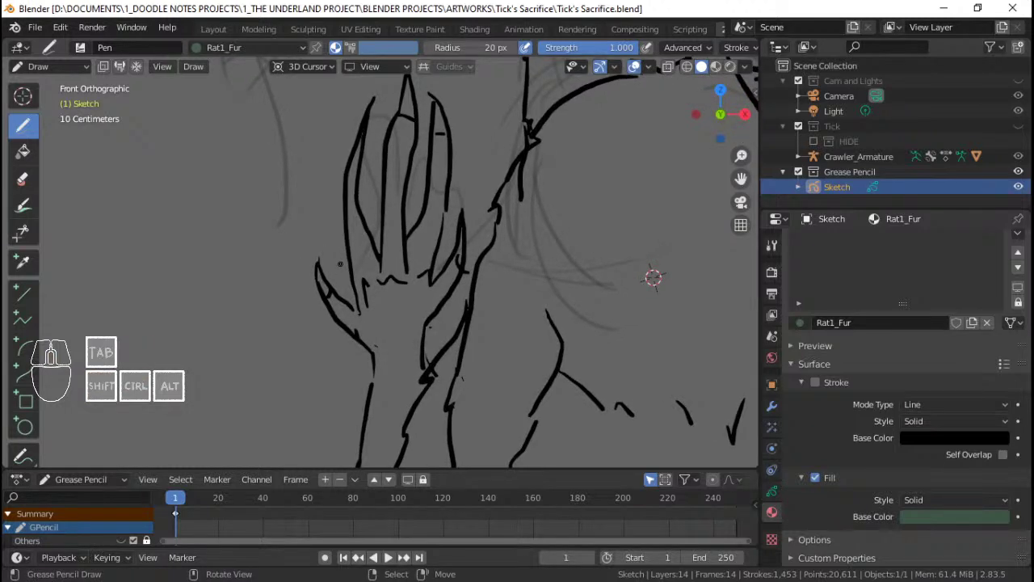
ctrl+middle_drag(255, 327, 260, 292)
shift+middle_drag(301, 282, 306, 263)
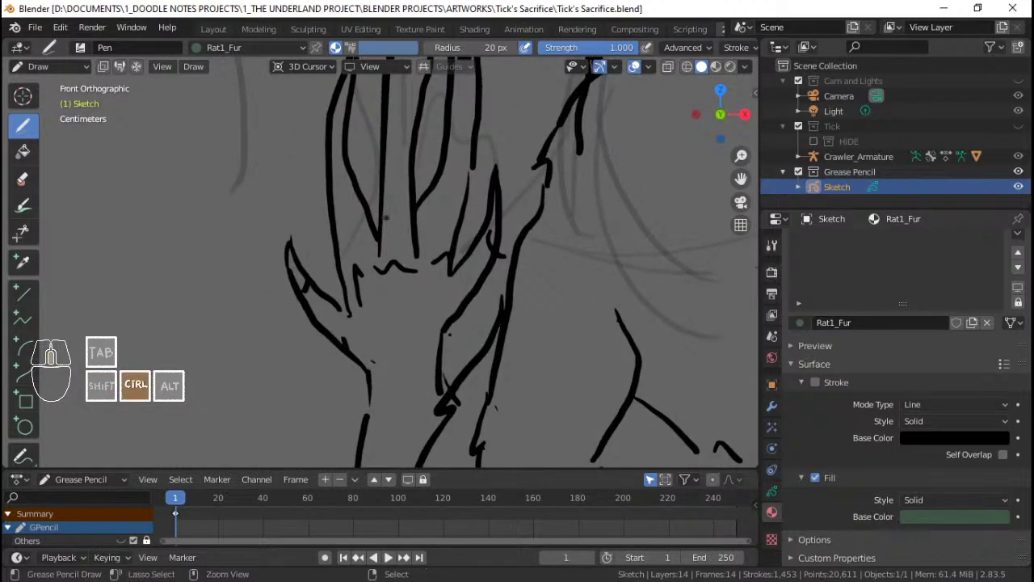
Step: Try drawing freehand Rat1_Fur fill shapes over the paw near its thumb, and undo them
mouse_move(320, 217)
ctrl+middle_down()
mouse_move(332, 276)
mouse_move(304, 261)
mouse_move(336, 248)
mouse_move(328, 231)
ctrl+middle_up()
mouse_move(289, 207)
mouse_down()
mouse_move(312, 268)
mouse_move(341, 294)
mouse_move(353, 301)
mouse_move(393, 276)
mouse_up()
mouse_move(393, 276)
shift+middle_down()
mouse_move(417, 369)
mouse_move(370, 366)
mouse_move(328, 303)
shift+middle_up()
key(ctrl+z)
mouse_move(309, 287)
mouse_down()
mouse_move(346, 334)
mouse_move(348, 274)
mouse_move(373, 307)
mouse_move(425, 249)
mouse_move(442, 242)
mouse_move(450, 265)
mouse_up()
key(ctrl+z)
key(ctrl+z)
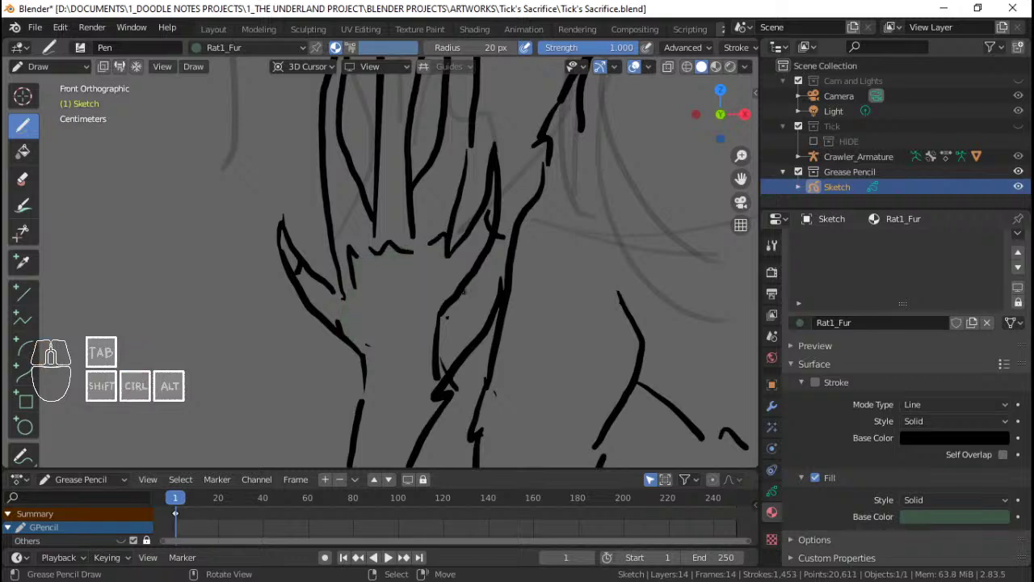
Step: Add another material slot, name its material Rat1_SKin, and save the file
shift+middle_drag(494, 210, 469, 229)
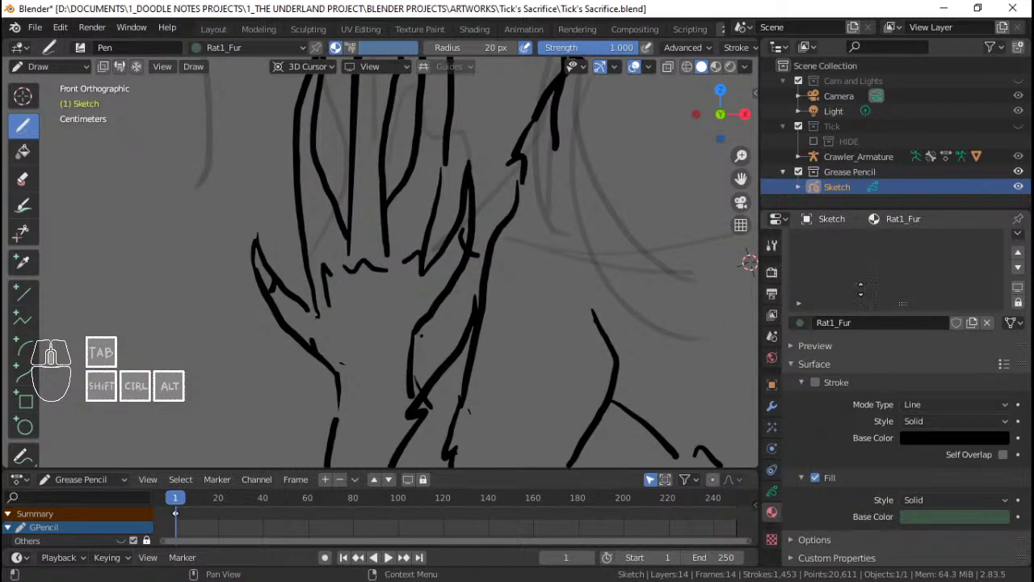
scroll(883, 385, up, 2)
click(1018, 241)
click(907, 368)
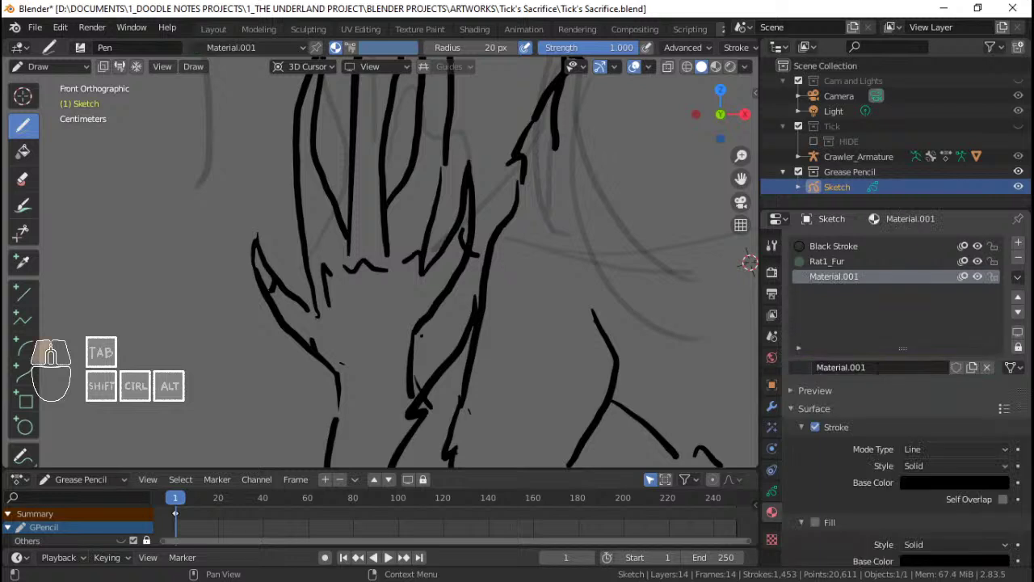
double_click(871, 367)
text(Rat1_Skin)
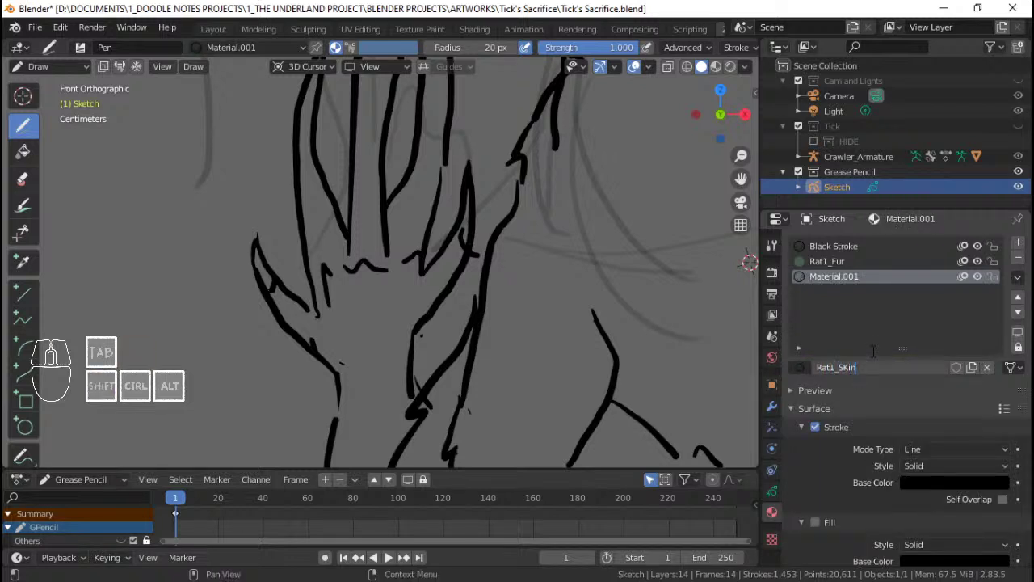
key(Return)
key(ctrl+s)
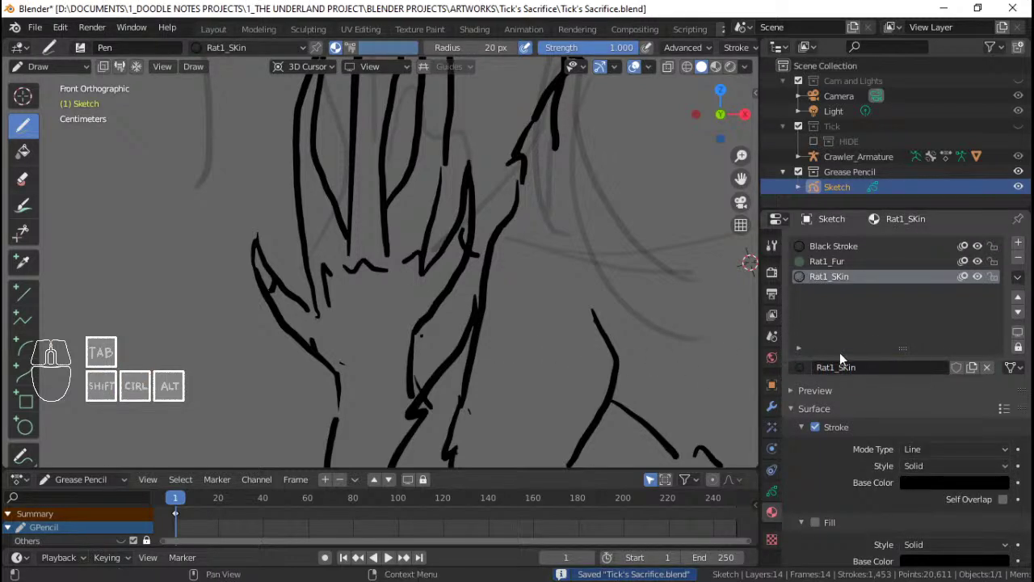
Step: Turn off Stroke and enable Fill for Rat1_SKin, give the fill a dusty pink base color, and save the file
scroll(824, 366, down, 2)
click(816, 384)
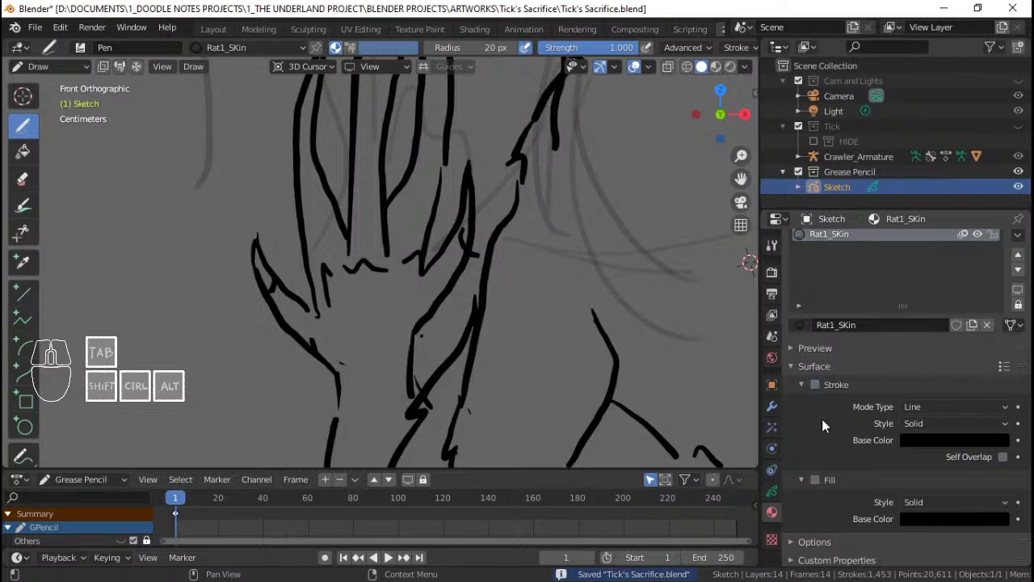
click(816, 480)
click(925, 520)
drag(999, 390, 999, 362)
drag(921, 381, 931, 368)
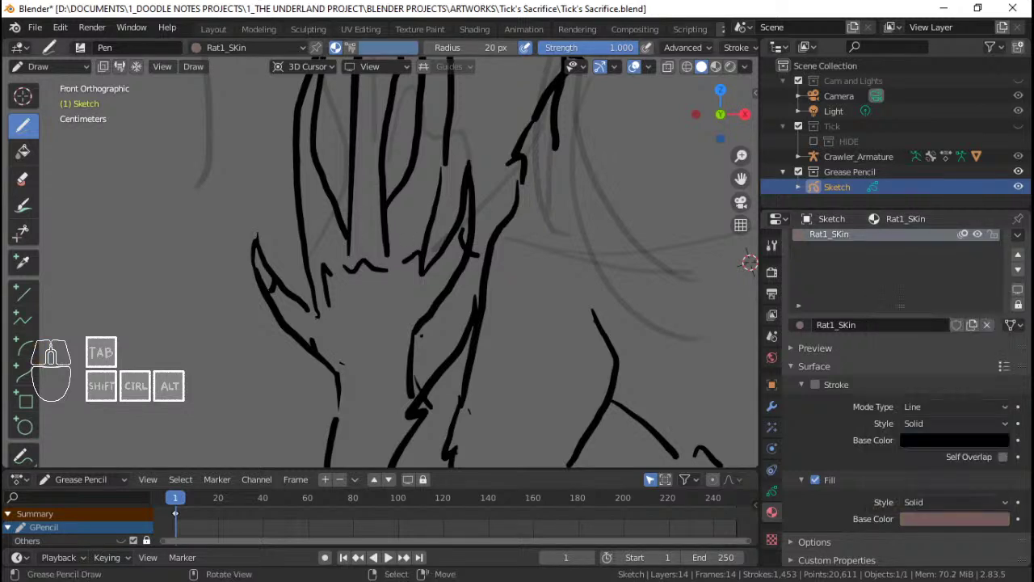
key(ctrl+s)
Step: Draw freehand Rat1_SKin fill shapes inside the paw's thumb and the finger beside it, redoing the finger shape once
shift+middle_drag(399, 202, 460, 240)
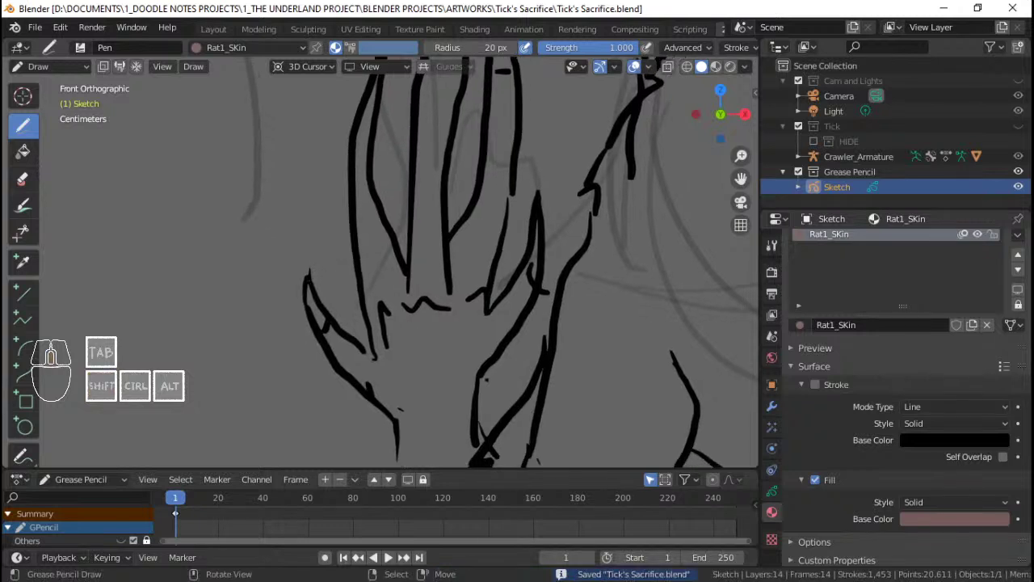
drag(308, 298, 308, 299)
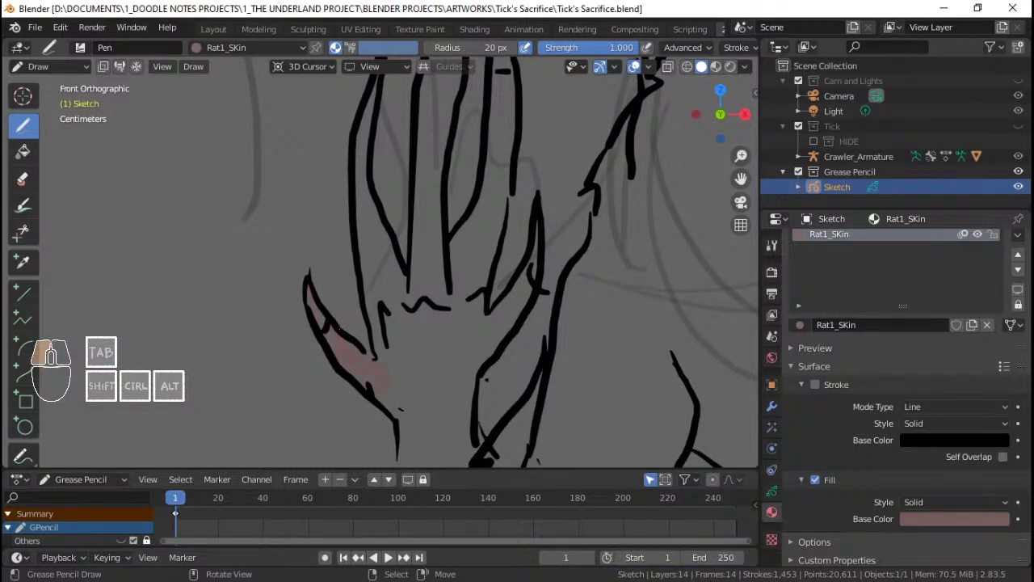
drag(340, 331, 313, 294)
shift+middle_drag(365, 346, 353, 388)
shift+middle_drag(366, 271, 339, 351)
drag(345, 412, 347, 415)
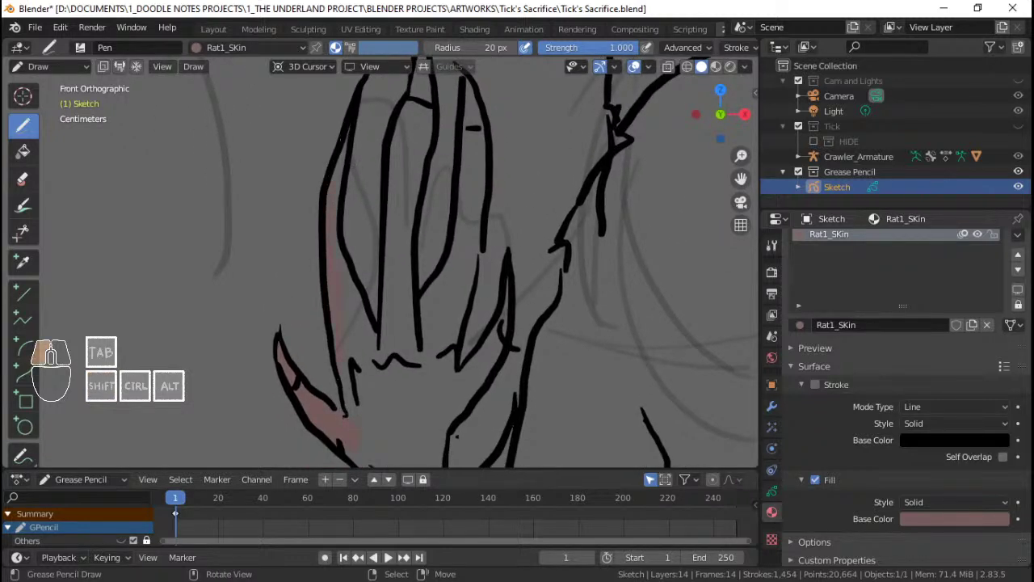
drag(337, 209, 351, 191)
key(ctrl+z)
drag(344, 411, 342, 403)
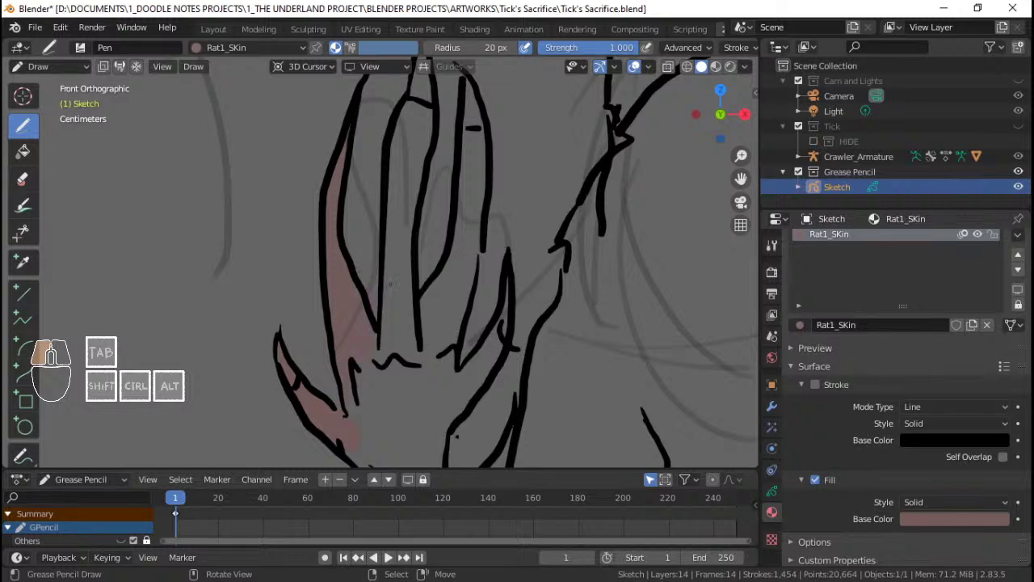
Step: Draw Rat1_SKin fill shapes over the upper palm and up the middle finger to its claw, saving the file after the palm shape
drag(343, 401, 343, 401)
key(ctrl+s)
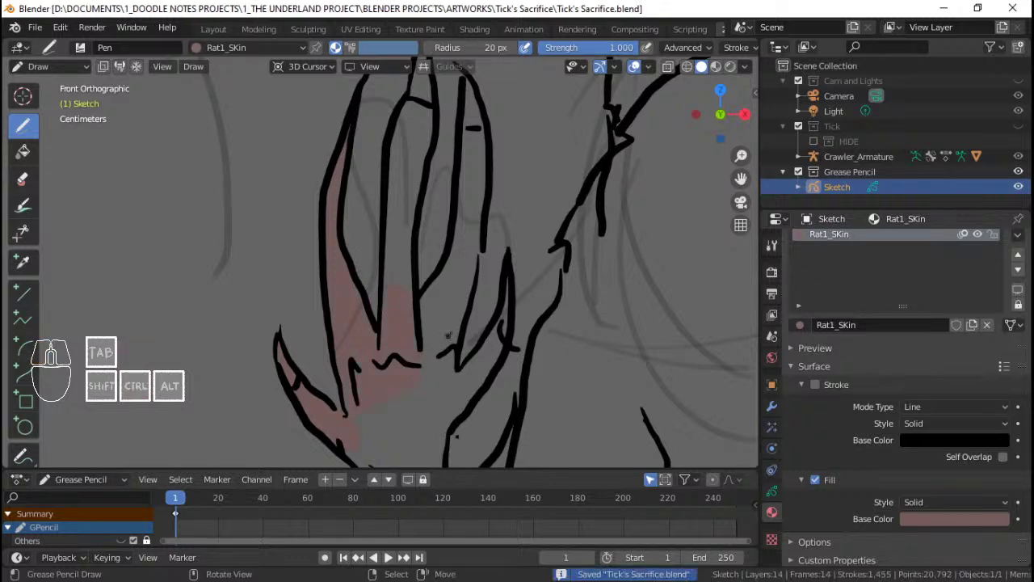
mouse_move(443, 308)
shift+middle_down()
mouse_move(384, 300)
mouse_move(415, 295)
shift+middle_up()
mouse_move(415, 295)
shift+middle_down()
mouse_move(423, 310)
mouse_move(418, 295)
shift+middle_up()
shift+middle_drag(412, 283, 420, 308)
ctrl+middle_drag(418, 296, 414, 266)
shift+middle_drag(414, 284, 422, 307)
mouse_move(416, 336)
ctrl+middle_down()
mouse_move(409, 319)
mouse_move(419, 341)
ctrl+middle_up()
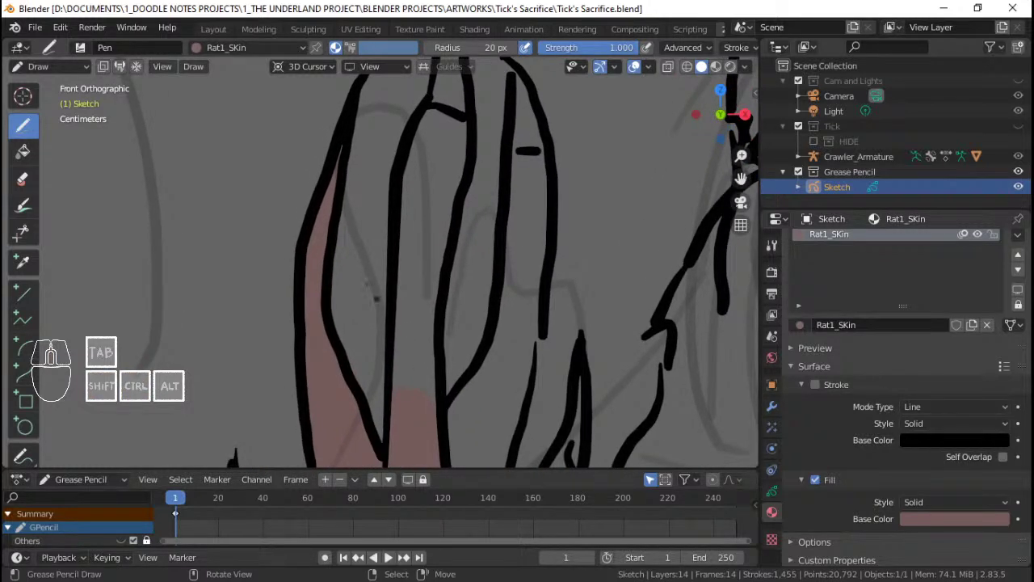
drag(394, 412, 394, 414)
drag(417, 194, 417, 191)
shift+middle_drag(417, 191, 393, 373)
drag(407, 294, 405, 282)
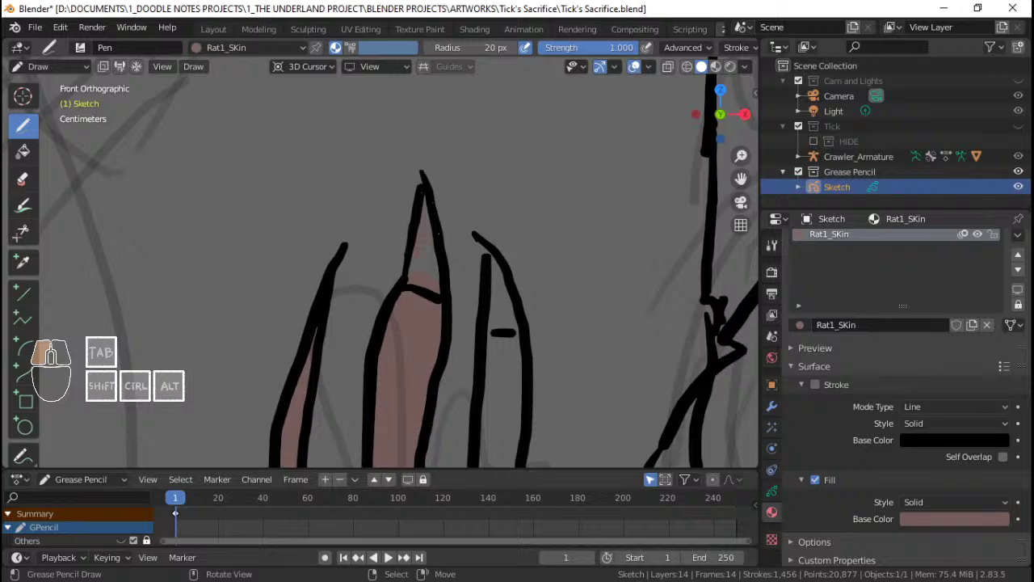
drag(514, 333, 515, 333)
Step: Draw a freehand Rat1_SKin fill over the finger beyond the middle one, from its tip down to the upper palm
mouse_move(455, 291)
ctrl+middle_down()
mouse_move(453, 308)
mouse_move(442, 244)
ctrl+middle_up()
ctrl+middle_drag(505, 272, 511, 243)
mouse_move(512, 280)
shift+middle_down()
mouse_move(501, 208)
mouse_move(489, 271)
mouse_move(482, 221)
shift+middle_up()
mouse_move(481, 222)
shift+middle_down()
mouse_move(477, 190)
mouse_move(461, 187)
shift+middle_up()
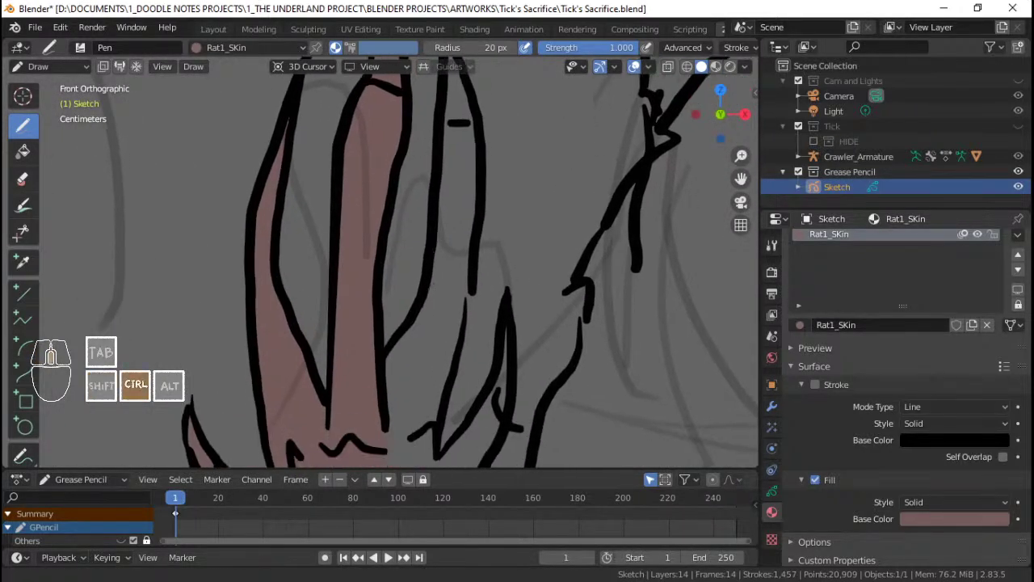
ctrl+middle_drag(437, 283, 428, 298)
shift+middle_drag(427, 298, 413, 327)
drag(377, 385, 378, 385)
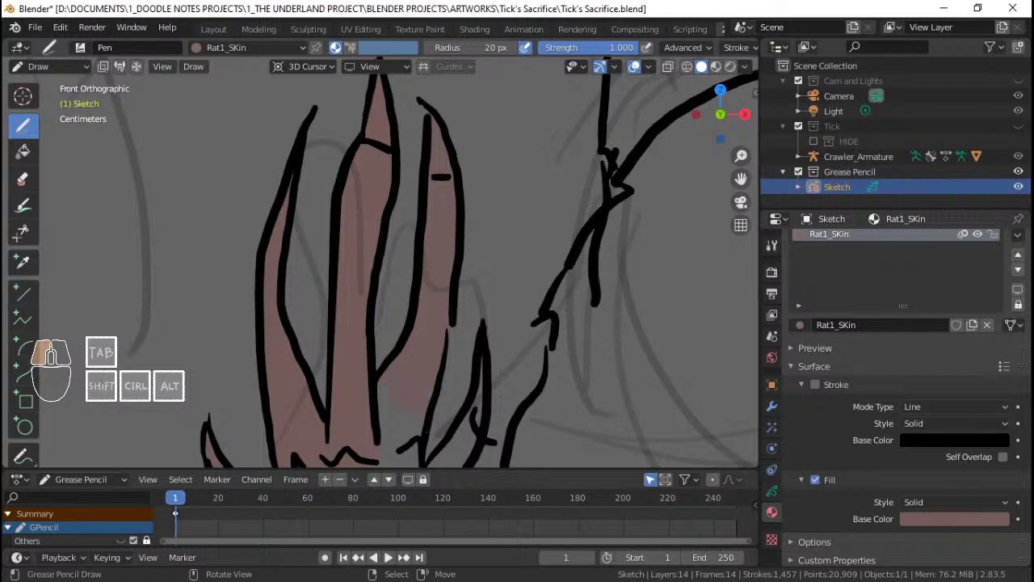
drag(413, 463, 413, 464)
Step: Fill the paw's small outer finger and the adjoining palm edge with a freehand Rat1_SKin shape
shift+middle_drag(413, 464, 420, 305)
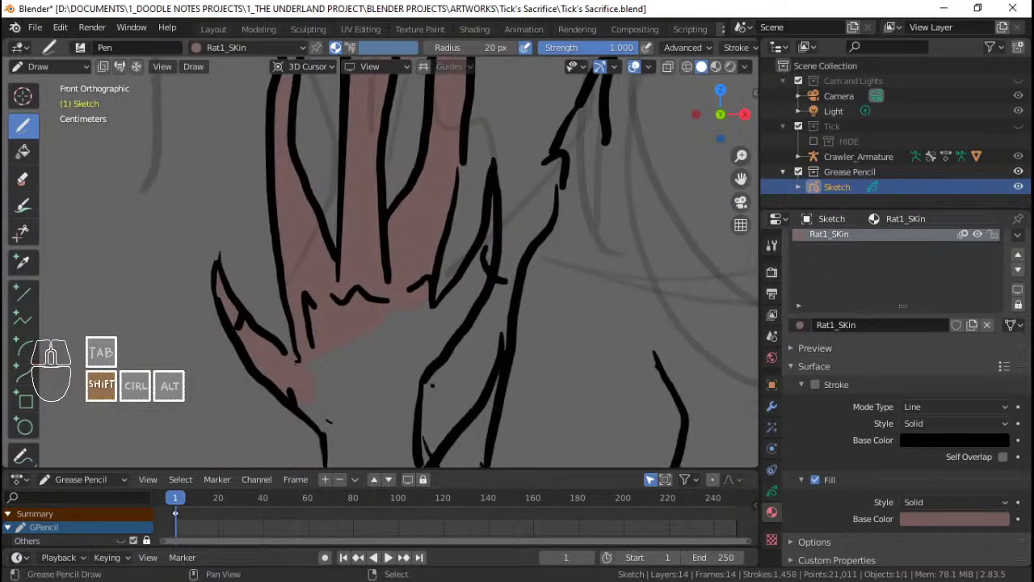
drag(424, 289, 427, 282)
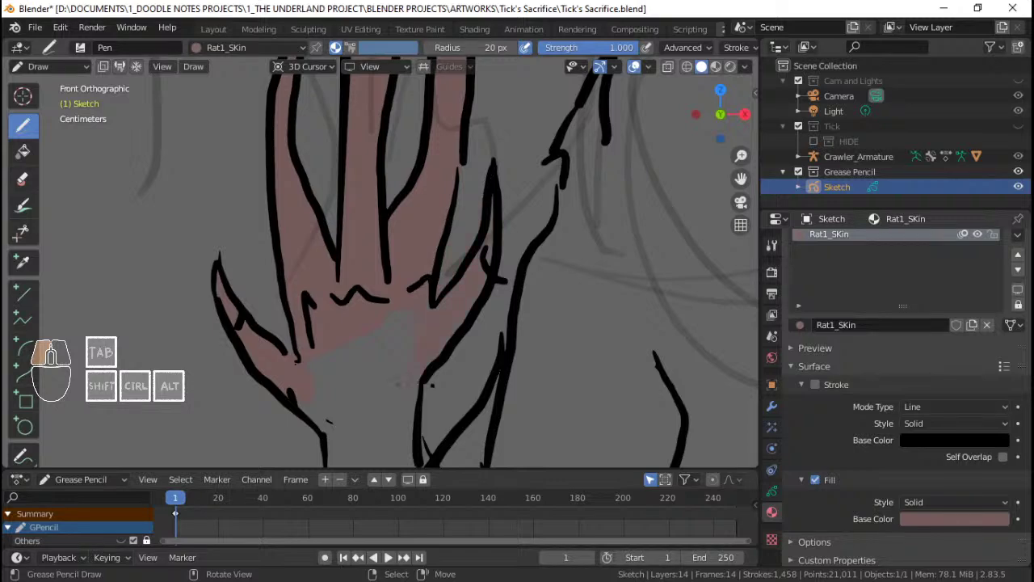
drag(298, 359, 297, 360)
Step: Draw a freehand Rat1_SKin fill inside the small outer finger of Rat Lead's other paw, down to the palm edge
mouse_move(436, 149)
ctrl+middle_down()
mouse_move(468, 287)
mouse_move(474, 239)
mouse_move(360, 279)
ctrl+middle_up()
ctrl+middle_drag(521, 270, 335, 196)
ctrl+middle_drag(460, 287, 451, 243)
shift+middle_drag(451, 243, 434, 226)
shift+middle_drag(434, 226, 408, 189)
ctrl+middle_drag(455, 466, 433, 384)
drag(447, 399, 436, 376)
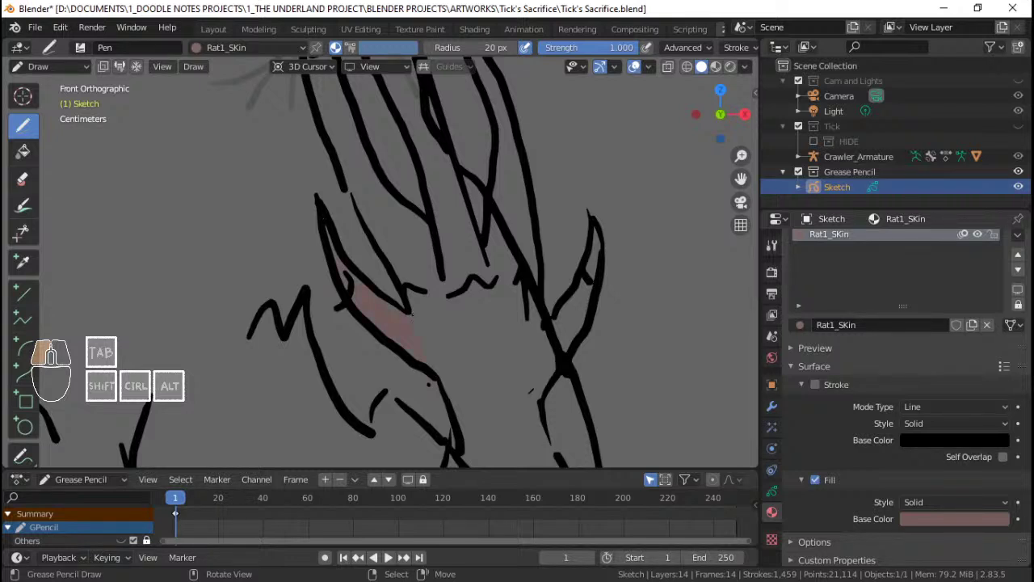
drag(442, 357, 436, 379)
Step: Fill the finger beside the small outer one and the nearby palm with Rat1_SKin, and save the file
shift+middle_drag(425, 320, 445, 413)
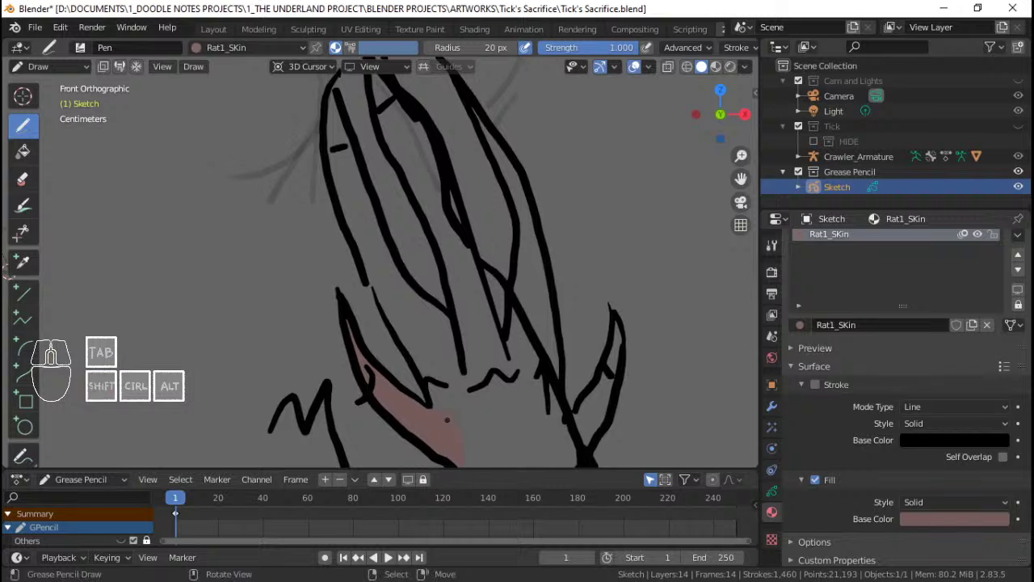
drag(448, 421, 432, 401)
drag(483, 387, 479, 391)
mouse_move(418, 131)
shift+middle_down()
mouse_move(404, 302)
mouse_move(396, 227)
shift+middle_up()
shift+middle_drag(396, 227, 407, 205)
ctrl+middle_drag(404, 203, 395, 145)
key(ctrl+s)
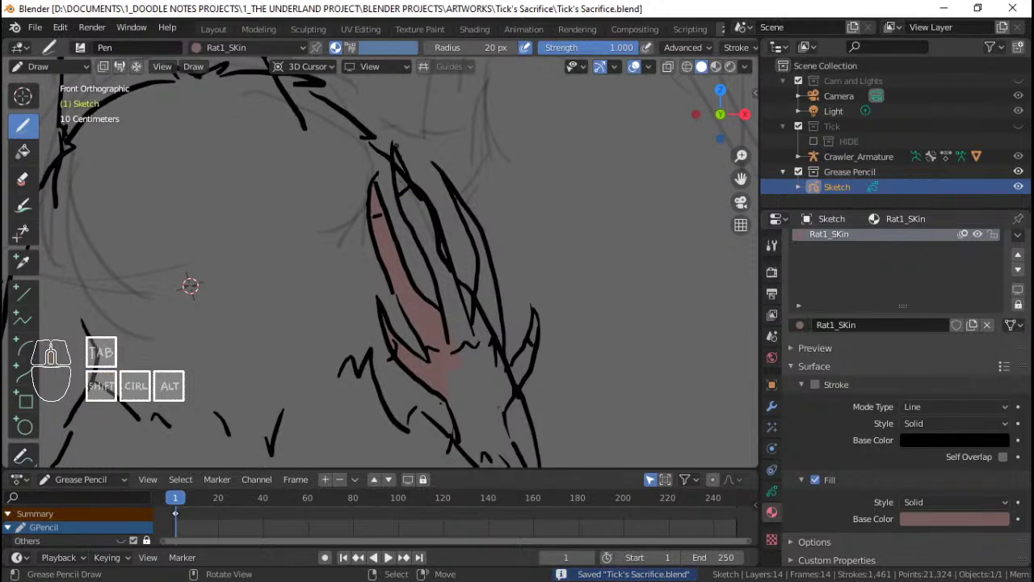
Step: Draw Rat1_SKin fill shapes over the second paw's middle finger and the long finger next to it
drag(394, 145, 392, 146)
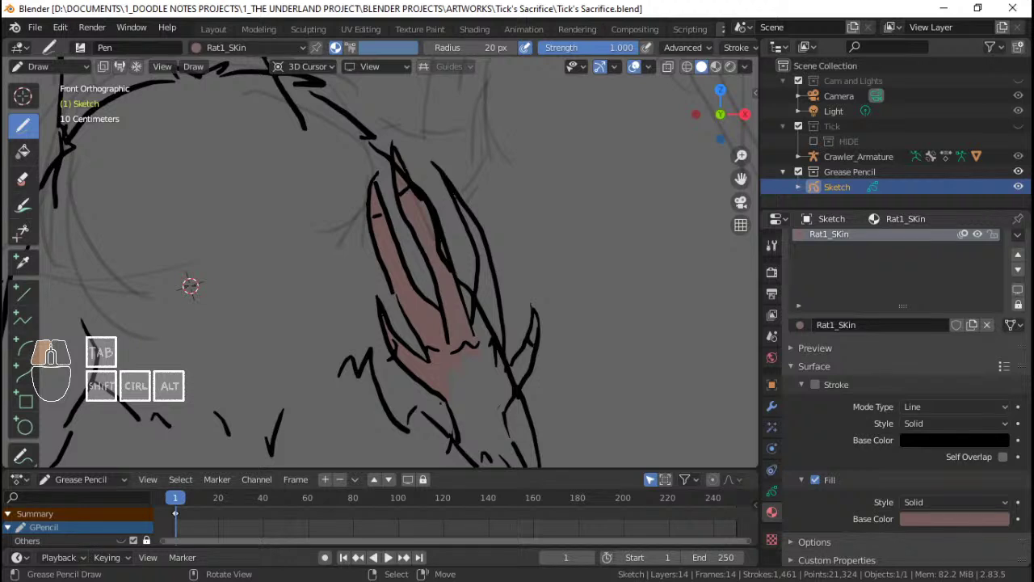
drag(443, 401, 443, 403)
mouse_move(491, 396)
ctrl+middle_down()
mouse_move(492, 384)
mouse_move(438, 364)
mouse_move(437, 288)
ctrl+middle_up()
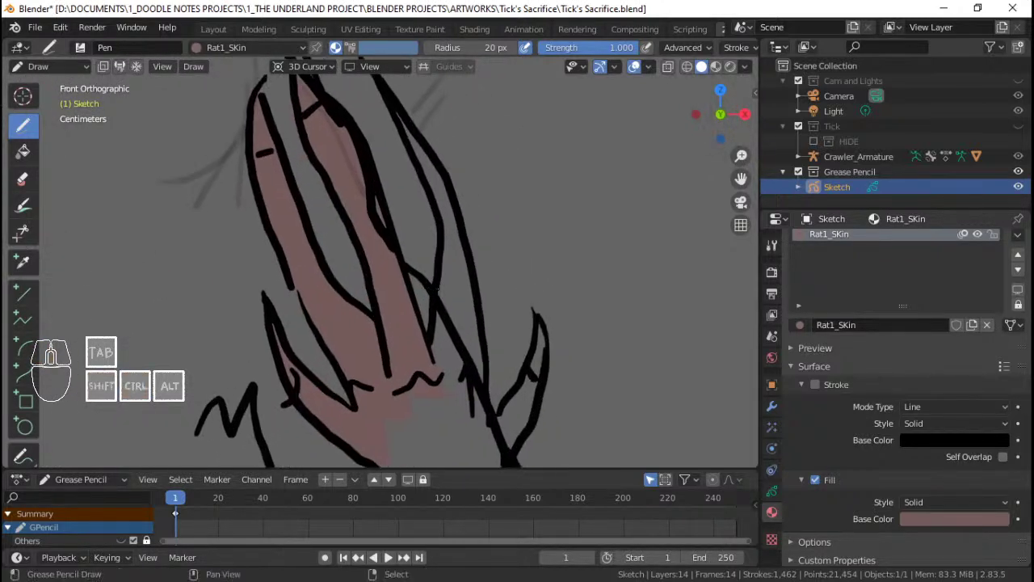
mouse_move(413, 254)
shift+middle_down()
mouse_move(413, 296)
mouse_move(429, 307)
mouse_move(418, 311)
shift+middle_up()
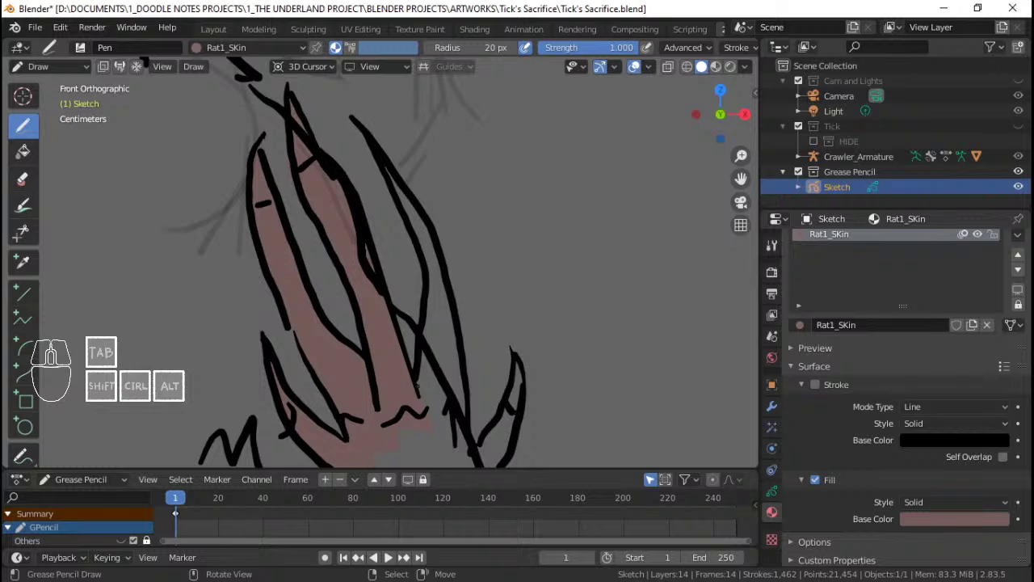
drag(417, 386, 417, 379)
drag(461, 448, 421, 442)
Step: Draw a freehand Rat1_SKin fill inside the second paw's thumb and along the adjoining palm edge
mouse_move(420, 443)
shift+middle_down()
mouse_move(404, 420)
mouse_move(411, 365)
shift+middle_up()
drag(413, 285, 425, 292)
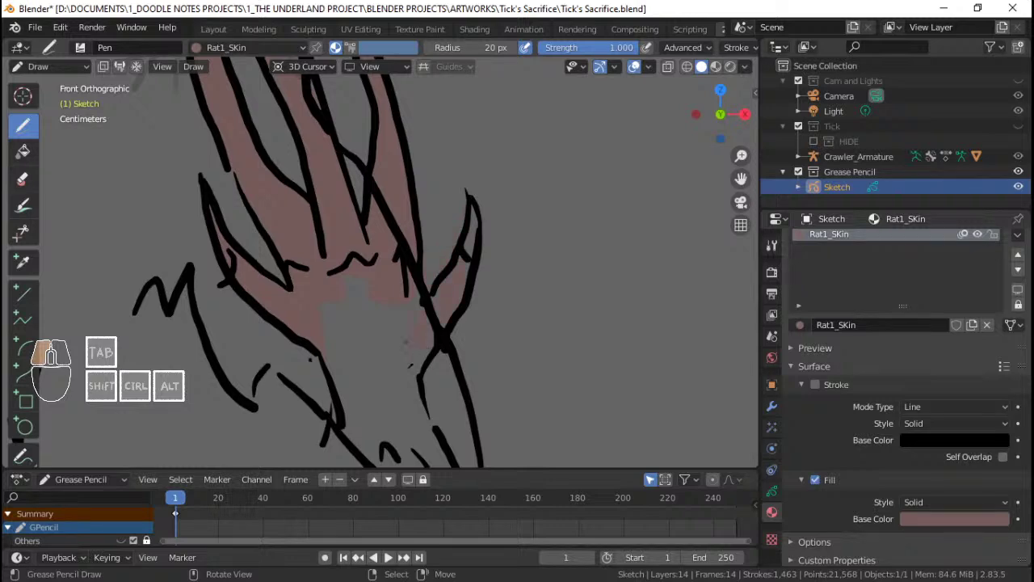
drag(389, 318, 390, 319)
Step: Review the skin fills on both paws together and return to the orthographic view
ctrl+middle_drag(391, 319, 390, 388)
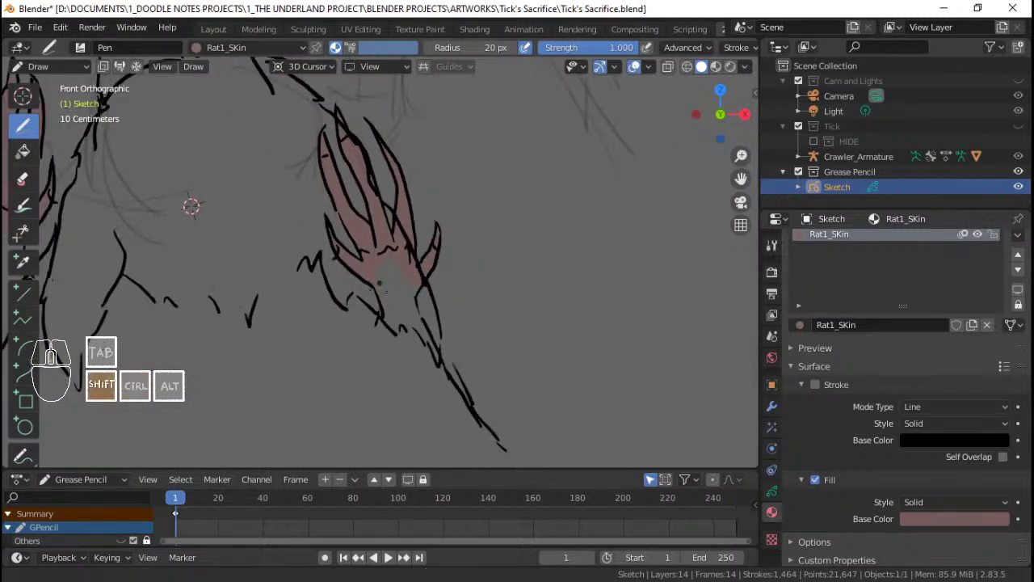
shift+middle_drag(341, 284, 407, 326)
ctrl+middle_drag(407, 326, 408, 363)
shift+middle_drag(360, 330, 453, 347)
mouse_move(452, 347)
ctrl+middle_down()
mouse_move(447, 282)
mouse_move(404, 267)
mouse_move(429, 251)
mouse_move(448, 266)
mouse_move(459, 261)
mouse_move(450, 268)
mouse_move(442, 246)
ctrl+middle_up()
scroll(448, 285, down, 3)
scroll(448, 289, down, 1)
scroll(441, 245, down, 5)
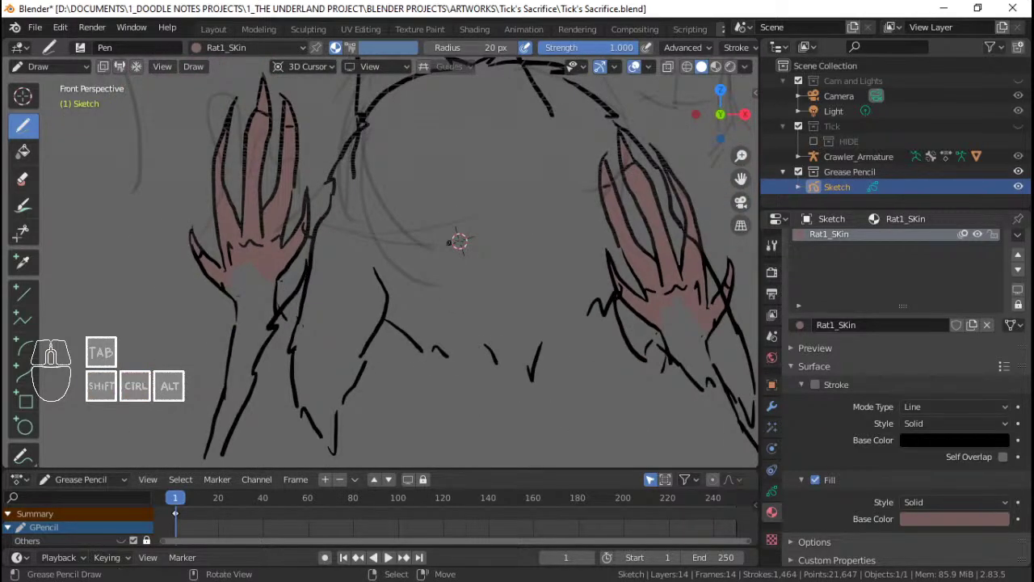
key(KP_5)
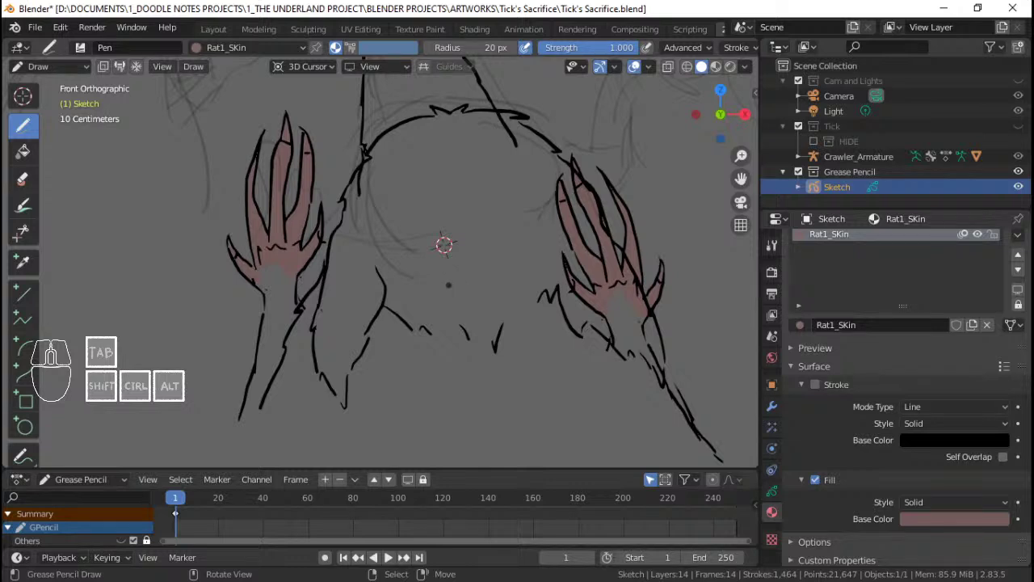
Step: Switch to the Rat1_Fur material and draw a freehand fill over the first paw's palm, wrist and start of the forearm
mouse_move(448, 286)
ctrl+middle_down()
mouse_move(441, 275)
mouse_move(453, 268)
mouse_move(441, 283)
mouse_move(432, 266)
mouse_move(461, 273)
mouse_move(453, 259)
mouse_move(446, 270)
ctrl+middle_up()
mouse_move(528, 230)
ctrl+middle_down()
mouse_move(639, 175)
mouse_move(603, 191)
ctrl+middle_up()
shift+middle_drag(394, 244, 436, 243)
ctrl+middle_drag(404, 275, 388, 251)
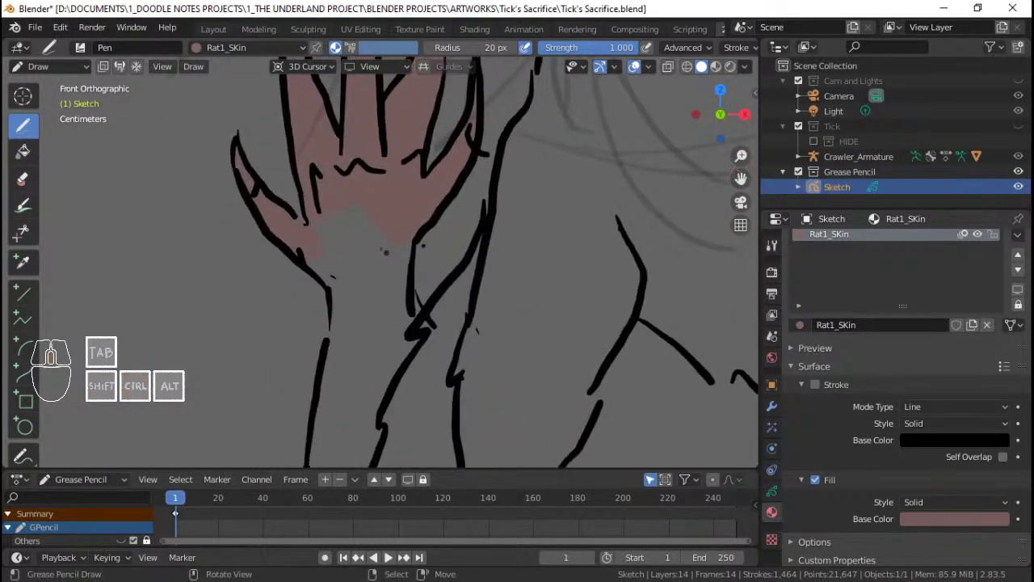
scroll(384, 254, up, 1)
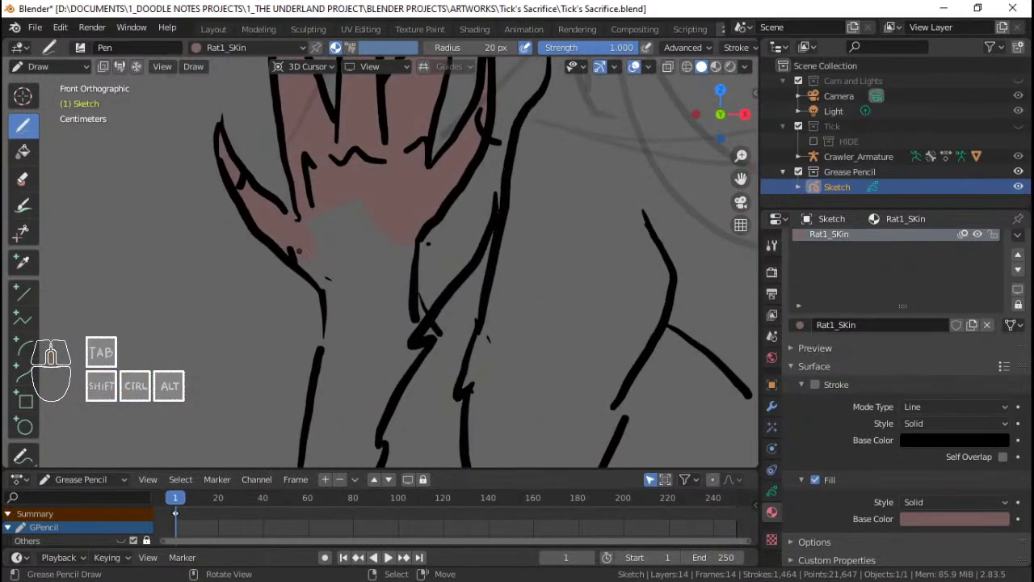
click(827, 261)
mouse_move(298, 267)
ctrl+middle_down()
mouse_move(293, 251)
mouse_move(303, 262)
ctrl+middle_up()
drag(323, 299, 304, 284)
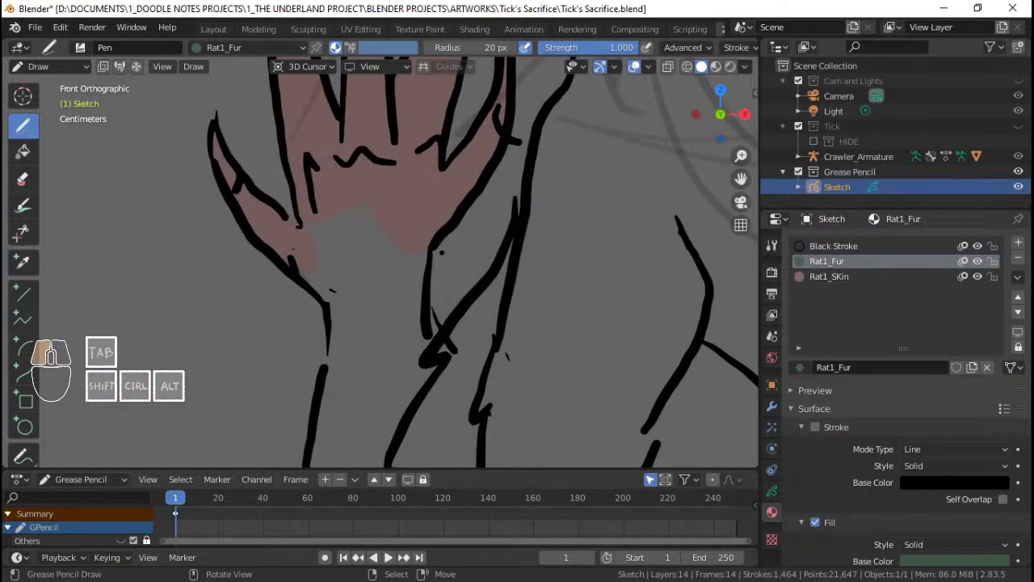
mouse_move(293, 249)
mouse_down()
mouse_move(310, 240)
mouse_move(315, 210)
mouse_up()
mouse_move(317, 162)
mouse_down()
mouse_move(366, 159)
mouse_move(432, 211)
mouse_move(380, 271)
mouse_move(360, 319)
mouse_move(434, 388)
mouse_up()
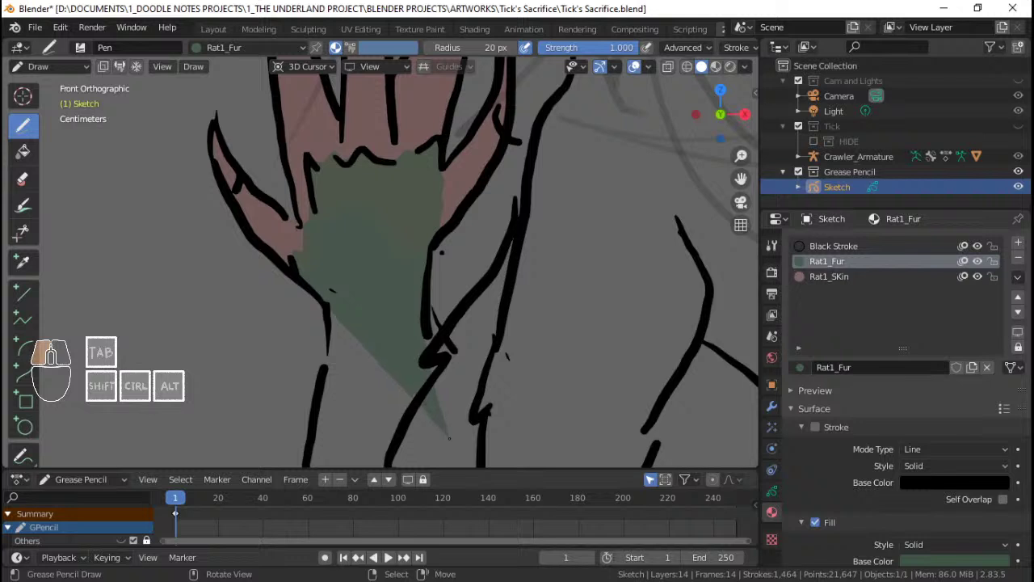
mouse_move(404, 331)
mouse_down()
mouse_move(364, 465)
mouse_move(319, 340)
mouse_up()
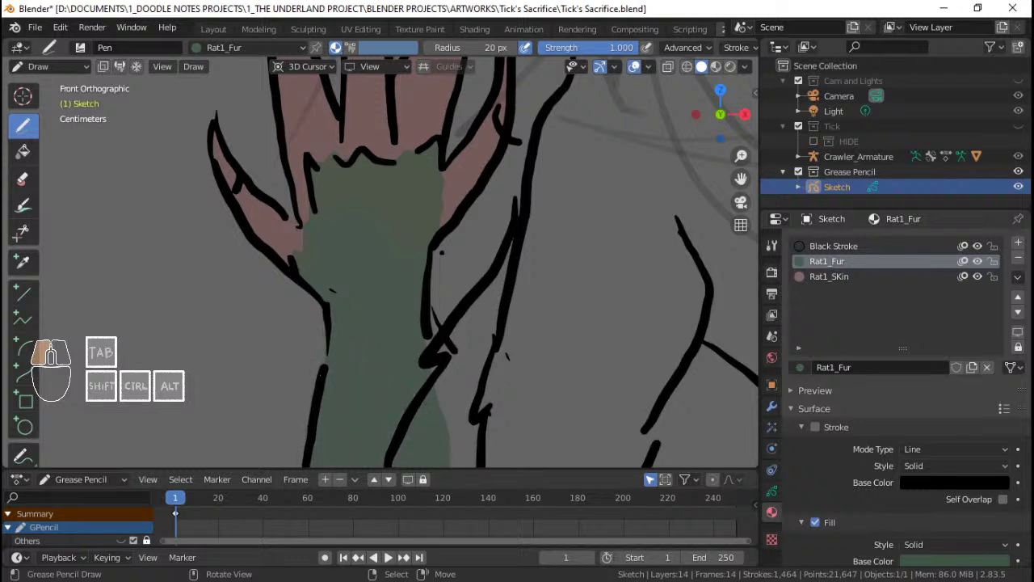
Step: Extend the Rat1_Fur fill down the first forearm to beyond the ends of its outline
ctrl+middle_drag(369, 270, 376, 341)
mouse_move(375, 341)
shift+middle_down()
mouse_move(346, 258)
mouse_move(326, 256)
mouse_move(361, 291)
mouse_move(372, 248)
mouse_move(371, 347)
mouse_move(371, 268)
shift+middle_up()
shift+middle_drag(371, 268, 365, 206)
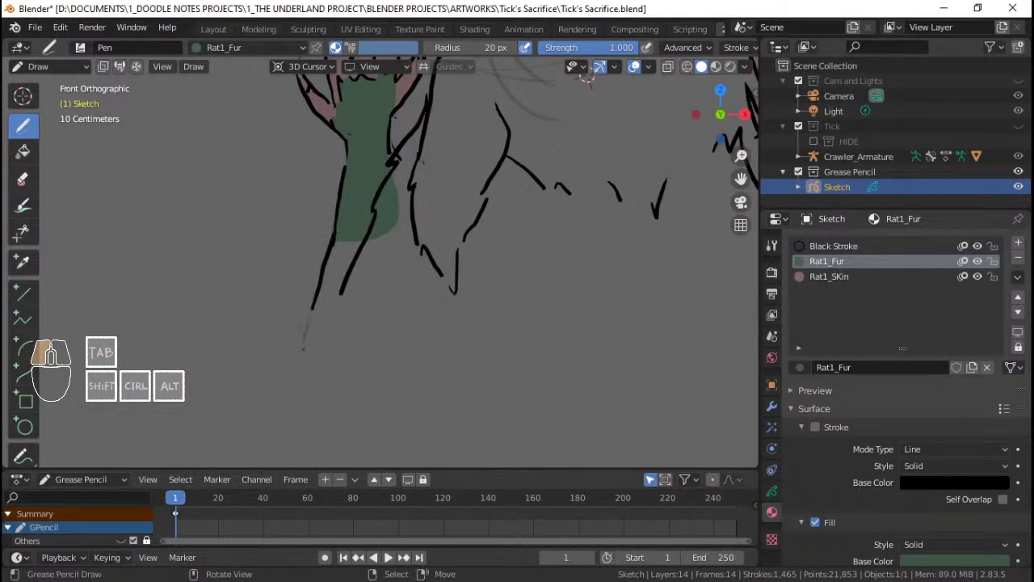
mouse_move(304, 349)
mouse_down()
mouse_move(355, 246)
mouse_move(404, 212)
mouse_up()
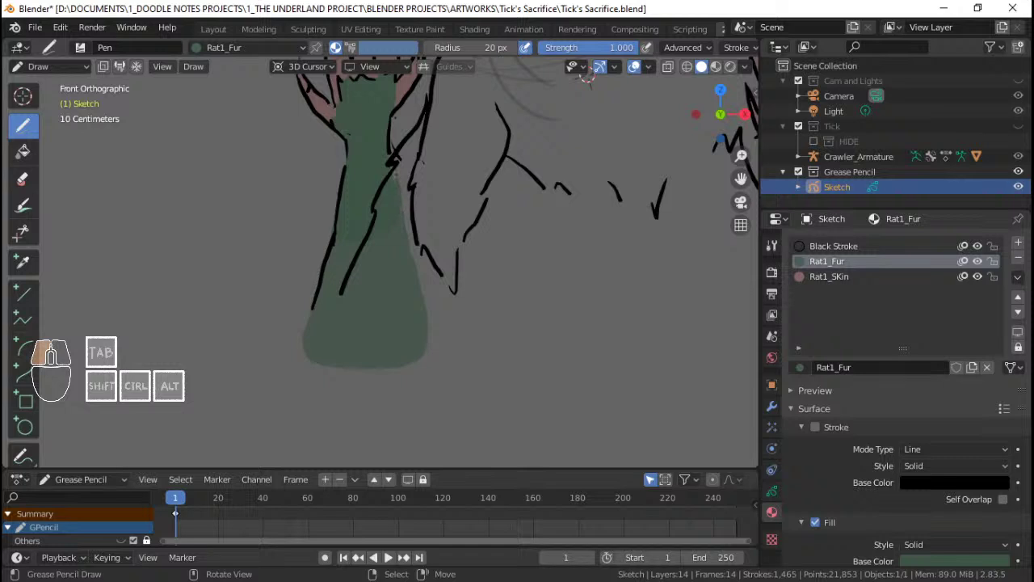
shift+middle_drag(436, 154, 377, 256)
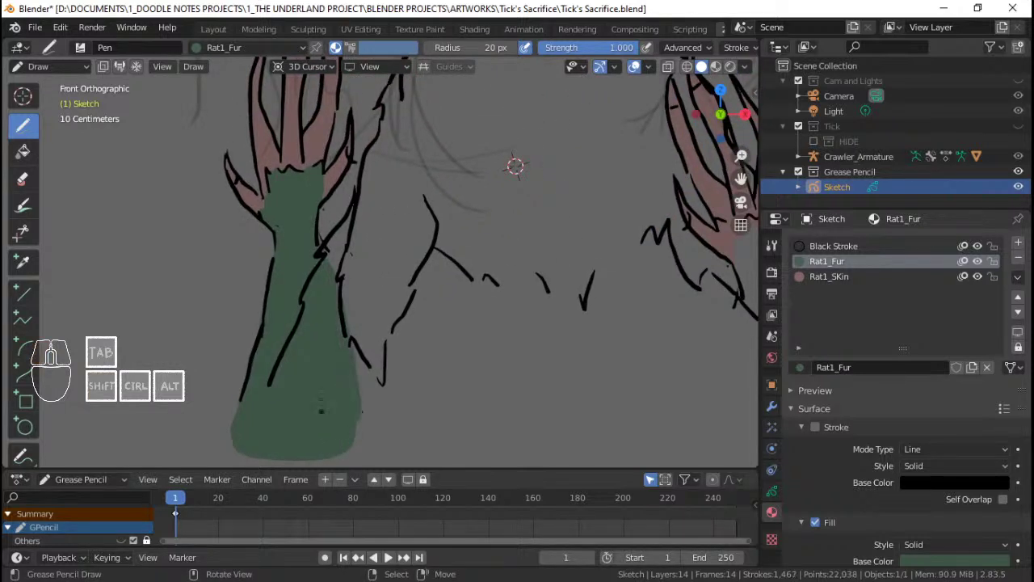
Step: Draw a freehand Rat1_Fur fill over the second paw's palm and wrist, extending below the wrist
shift+middle_drag(480, 247, 441, 284)
ctrl+middle_drag(441, 284, 440, 363)
shift+middle_drag(575, 266, 501, 181)
shift+middle_drag(522, 236, 455, 243)
shift+middle_drag(543, 267, 461, 255)
ctrl+middle_drag(464, 311, 449, 234)
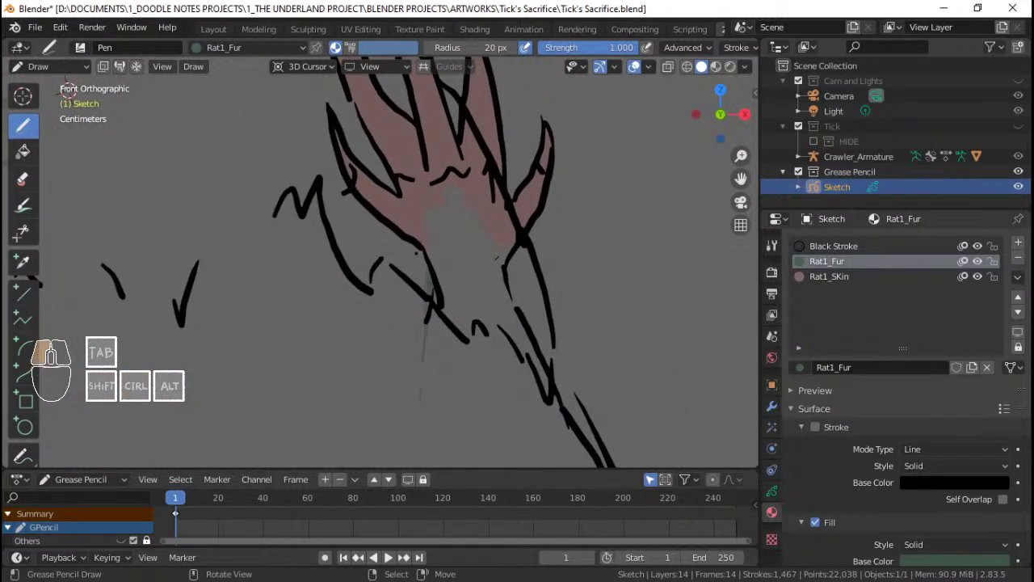
drag(424, 252, 404, 228)
drag(401, 177, 428, 182)
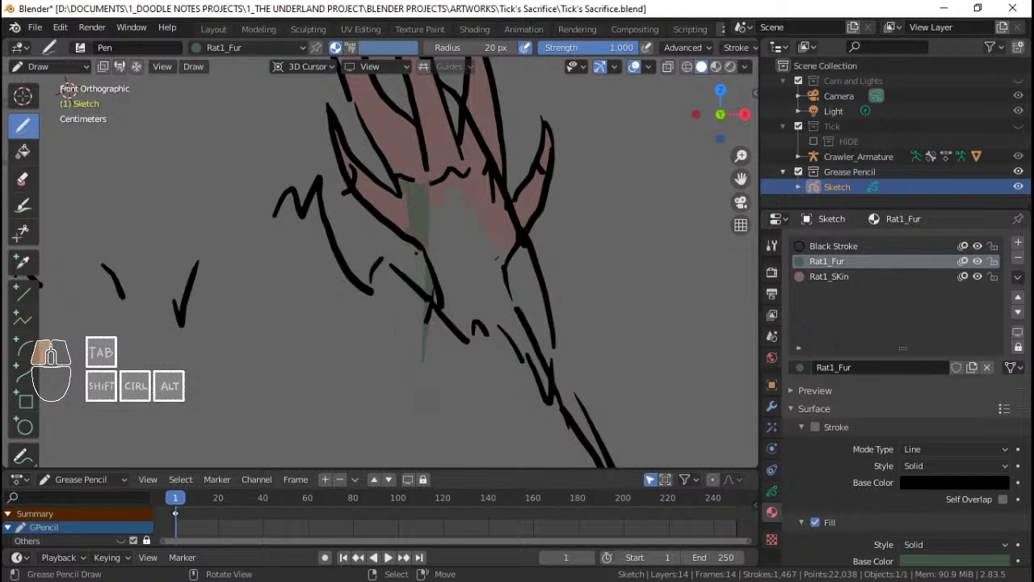
drag(427, 379, 490, 200)
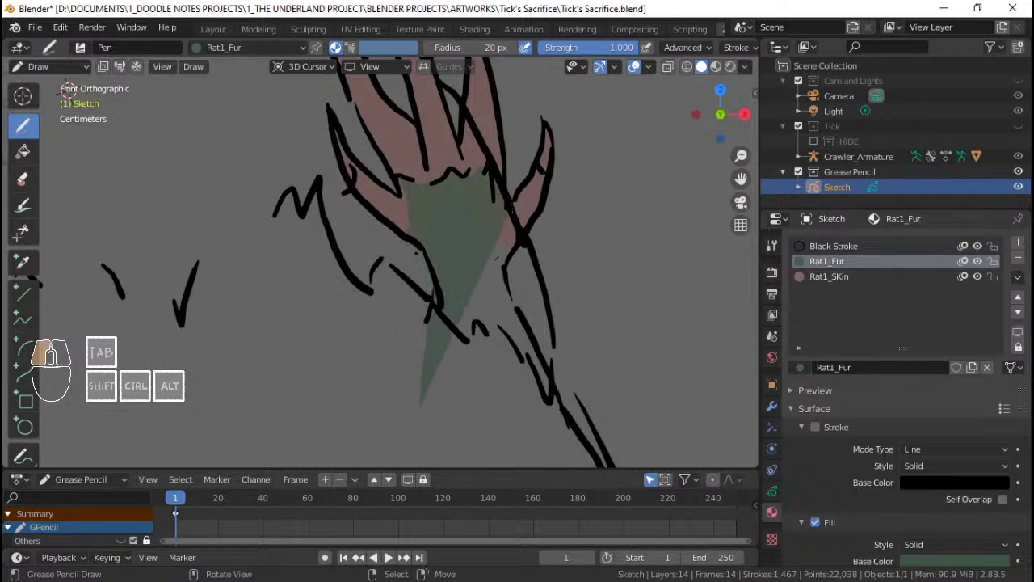
mouse_move(518, 239)
mouse_down()
mouse_move(518, 355)
mouse_move(543, 465)
mouse_move(485, 467)
mouse_move(393, 424)
mouse_up()
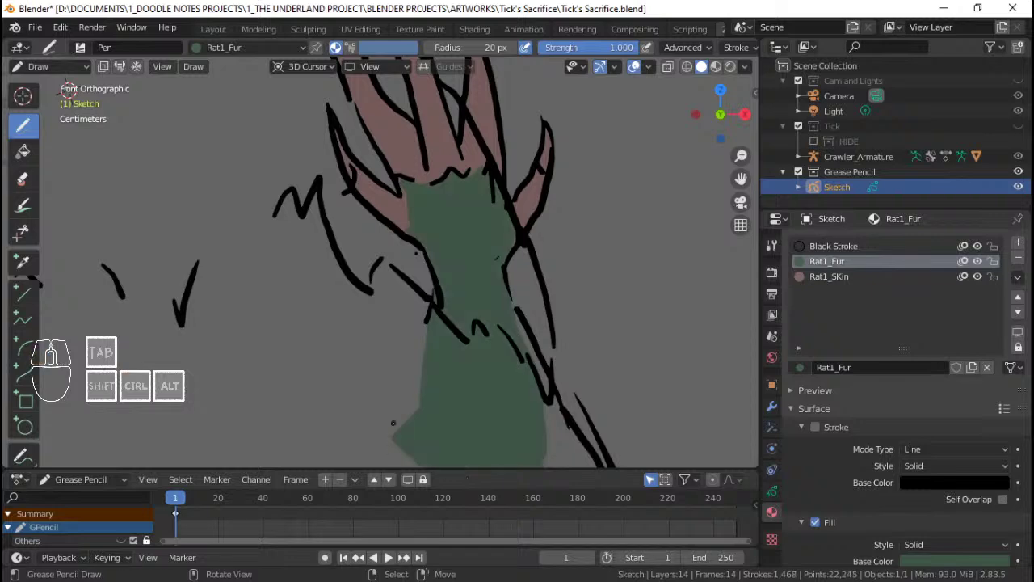
Step: Check both colored paws as a whole and save the file
shift+middle_drag(404, 219, 437, 267)
ctrl+middle_drag(441, 270, 456, 396)
shift+middle_drag(407, 279, 445, 317)
ctrl+middle_drag(445, 318, 433, 249)
key(ctrl+s)
shift+middle_drag(433, 249, 436, 284)
key(ctrl+s)
Step: Lock the Rat Lead - Paws - Fill and Rat Lead - Paws - Line layers in the Sketch object's layer settings
ctrl+middle_drag(522, 198, 525, 230)
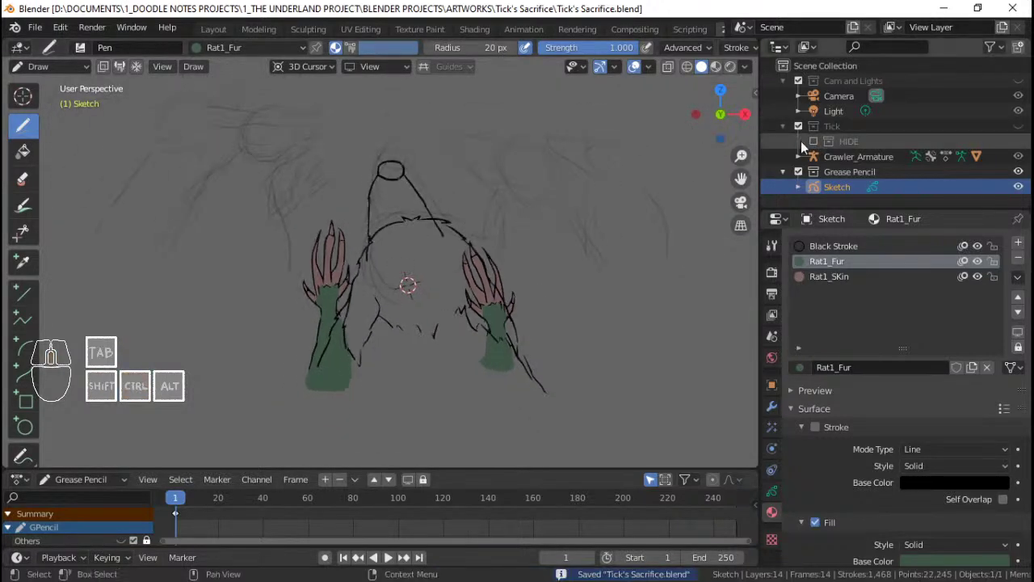
click(773, 490)
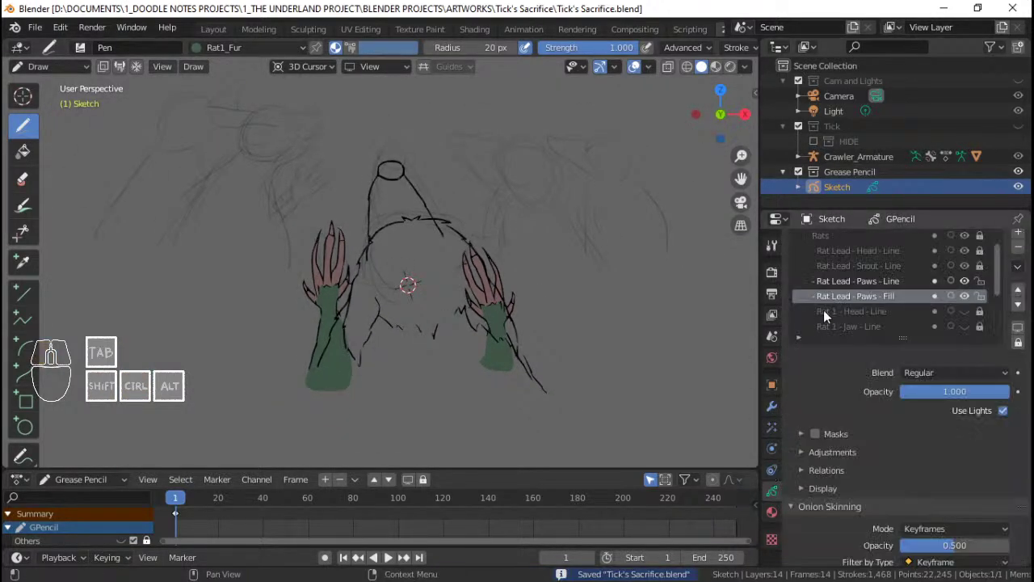
drag(980, 297, 980, 282)
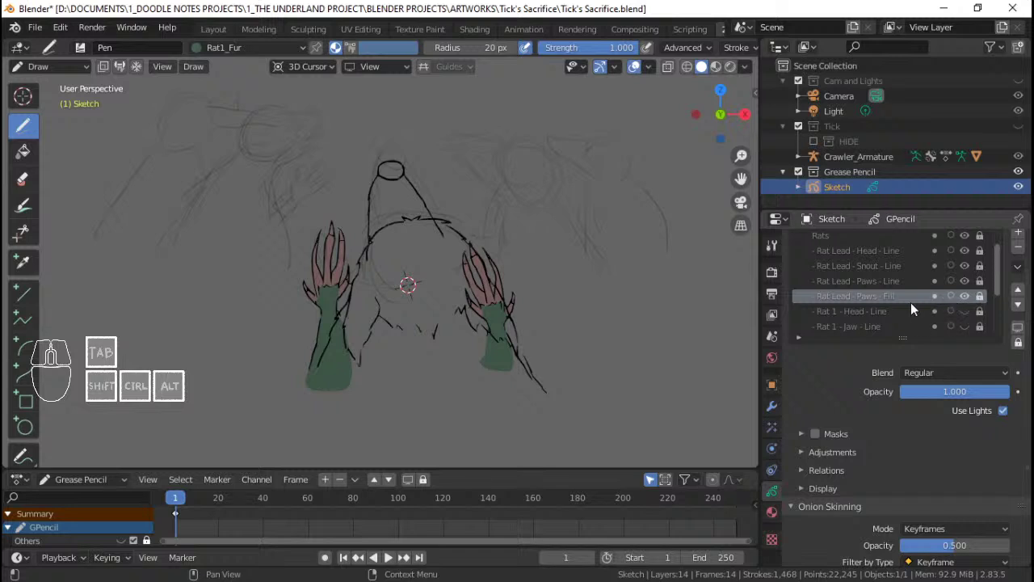
Step: Unlock the Rat Lead - Paws - Fill layer and extend the Rat1_Fur fill down the second forearm to the end of its outline
mouse_move(295, 286)
middle_down()
mouse_move(566, 269)
mouse_move(623, 289)
mouse_move(639, 319)
mouse_move(695, 325)
middle_up()
key(KP_1)
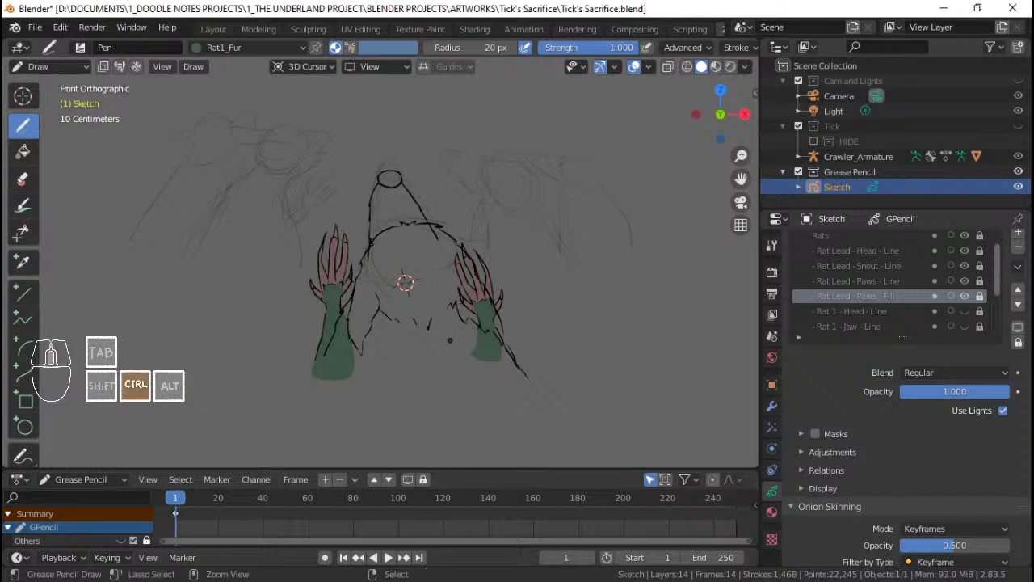
ctrl+middle_drag(450, 341, 450, 309)
shift+middle_drag(450, 309, 403, 283)
shift+middle_drag(403, 283, 365, 247)
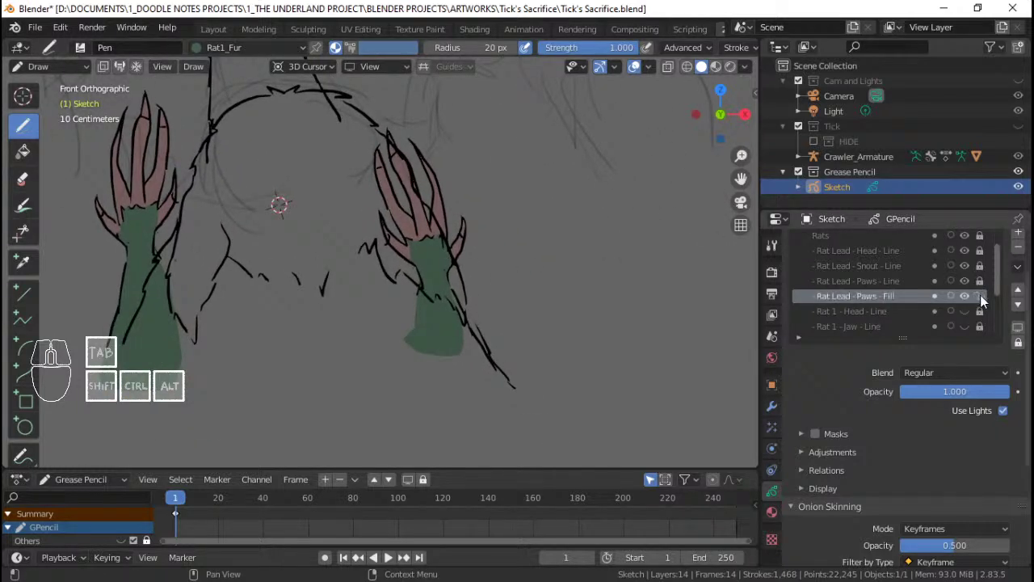
ctrl+middle_drag(515, 331, 516, 291)
shift+middle_drag(516, 291, 468, 249)
shift+middle_drag(442, 281, 430, 257)
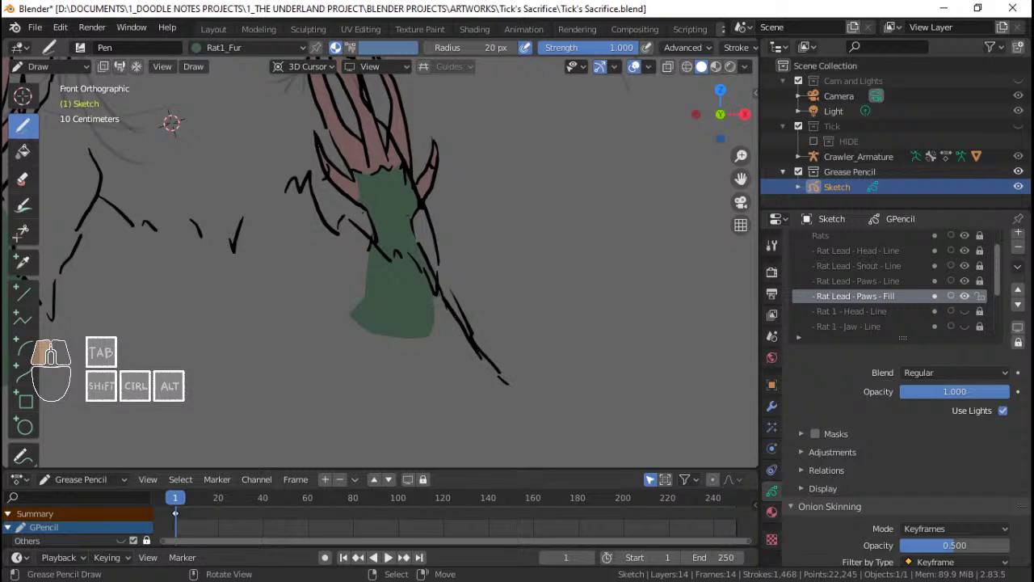
mouse_move(436, 295)
mouse_down()
mouse_move(477, 419)
mouse_move(386, 333)
mouse_up()
mouse_move(418, 320)
ctrl+middle_down()
mouse_move(418, 341)
mouse_move(441, 309)
mouse_move(492, 301)
mouse_move(465, 299)
ctrl+middle_up()
key(KP_1)
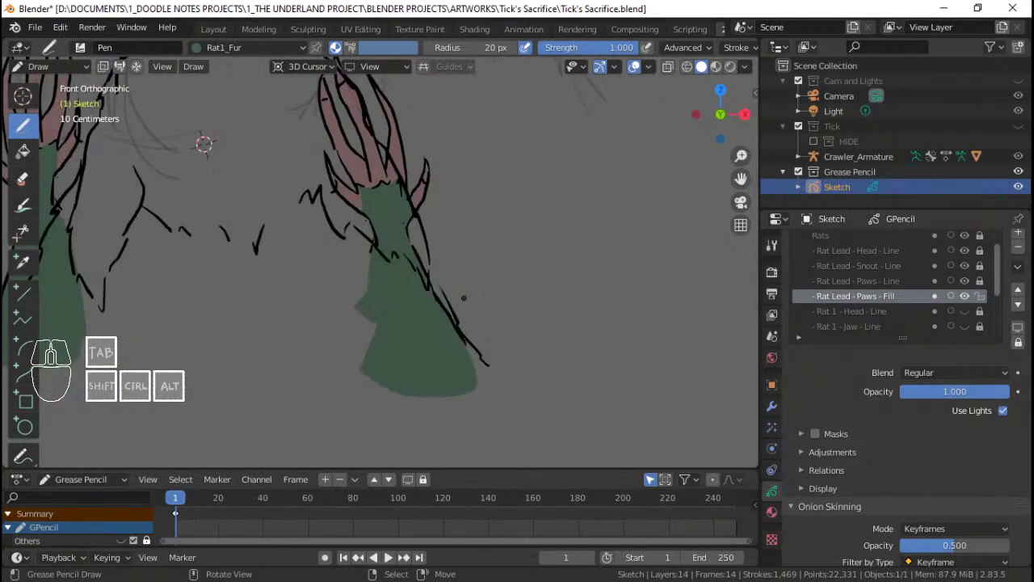
Step: Check both forearm fills together and save the file
ctrl+middle_drag(401, 224, 401, 275)
shift+middle_drag(402, 274, 460, 318)
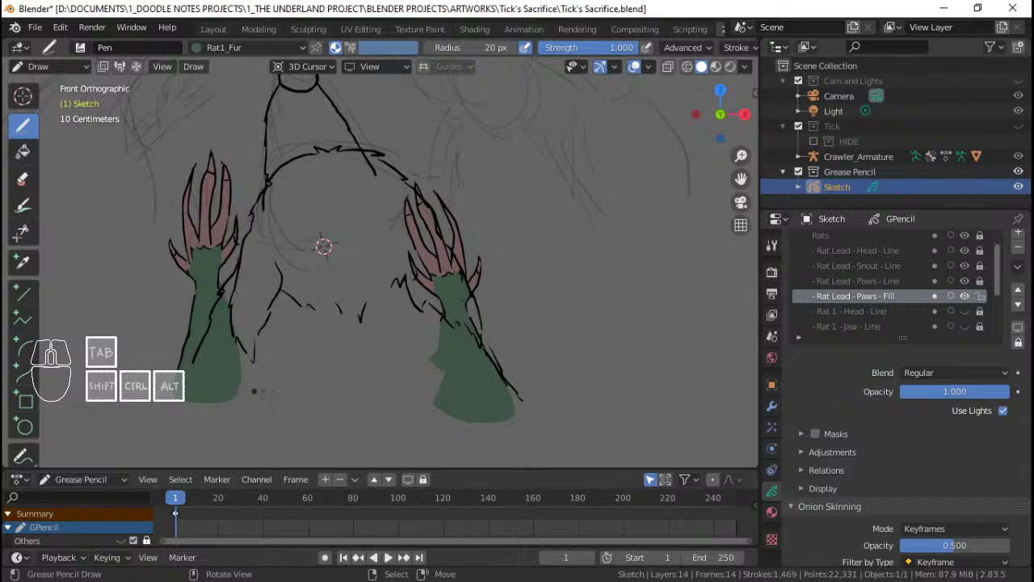
ctrl+middle_drag(256, 324, 256, 315)
shift+middle_drag(289, 247, 360, 270)
key(ctrl+s)
shift+middle_drag(354, 230, 369, 263)
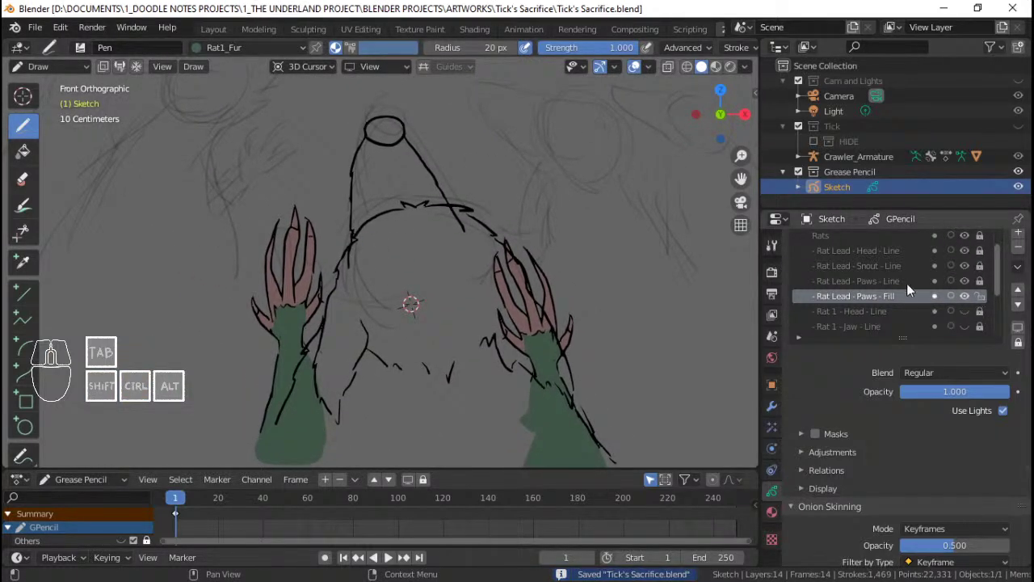
Step: Add a new material to the Sketch object, name it Rat_Claw and save the file
click(772, 512)
click(1017, 241)
click(875, 362)
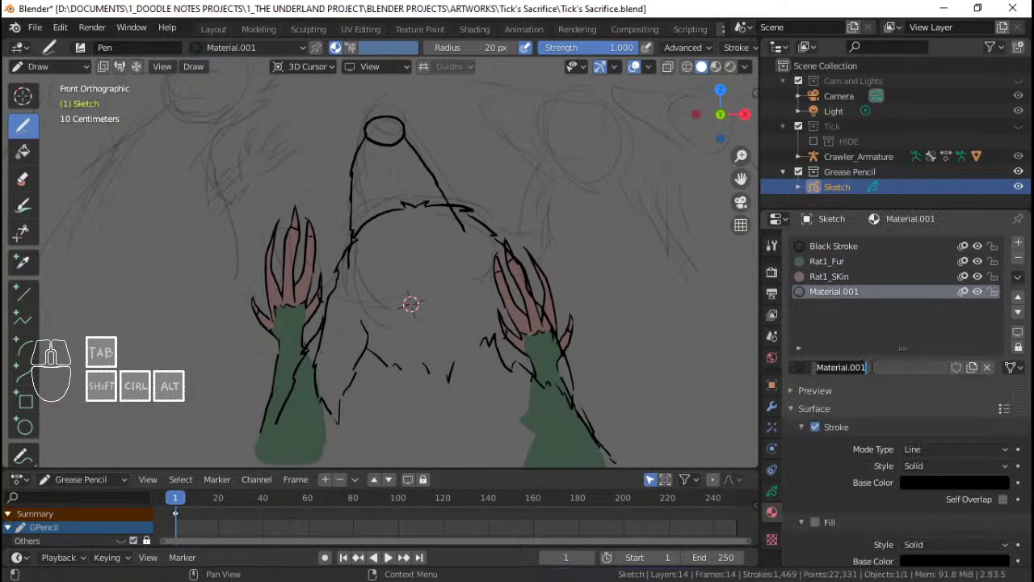
text(Rat)
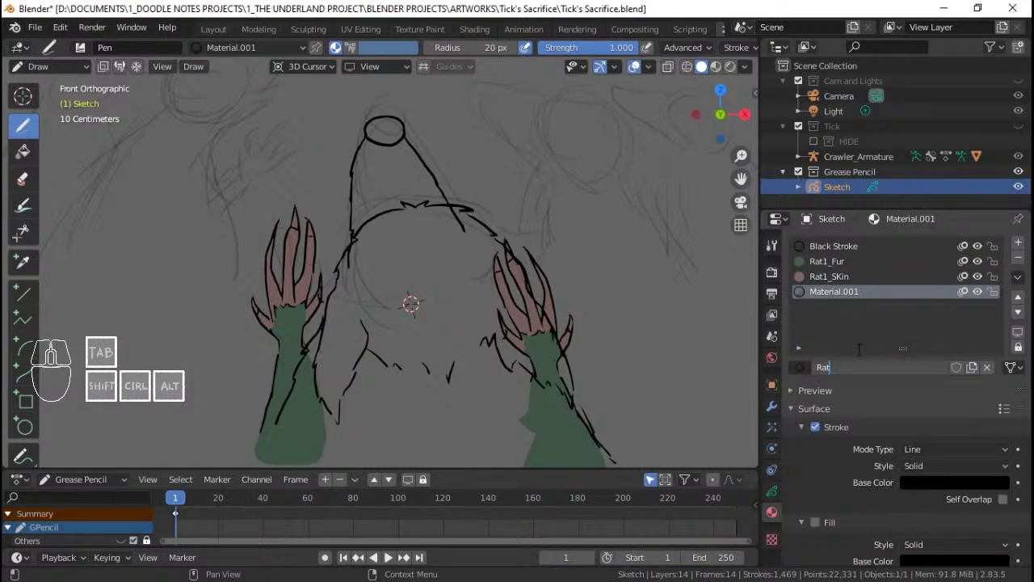
key(shift)
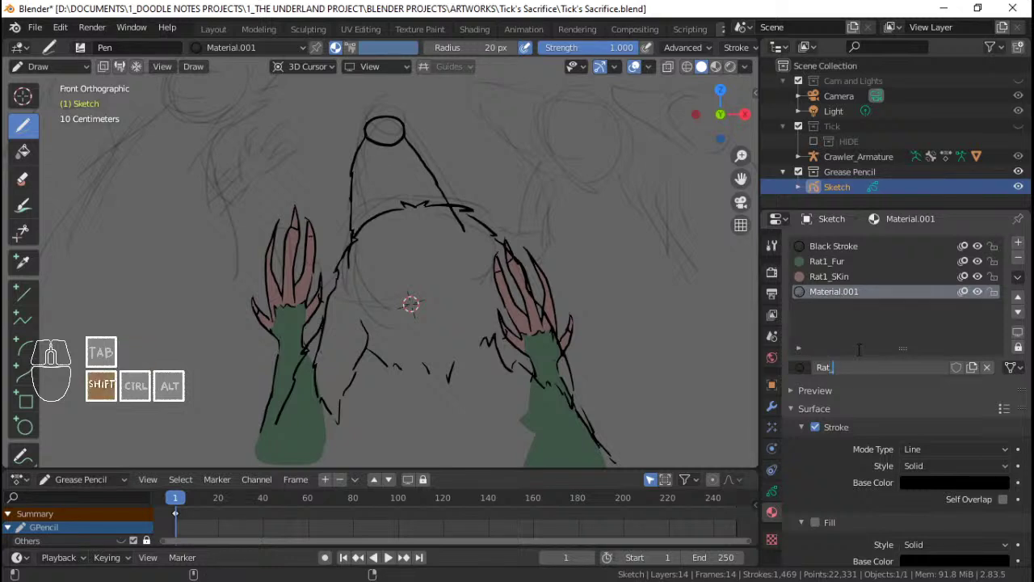
text(_Claw)
key(Return)
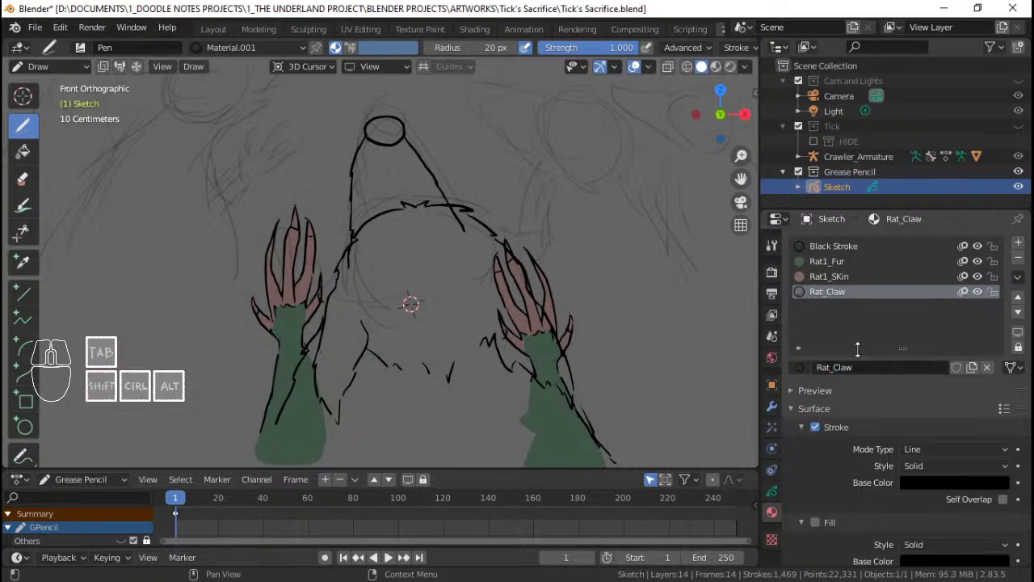
key(ctrl+s)
Step: Turn off the Rat_Claw material's stroke and enable its fill with a near-black base color of value 0.087
click(840, 430)
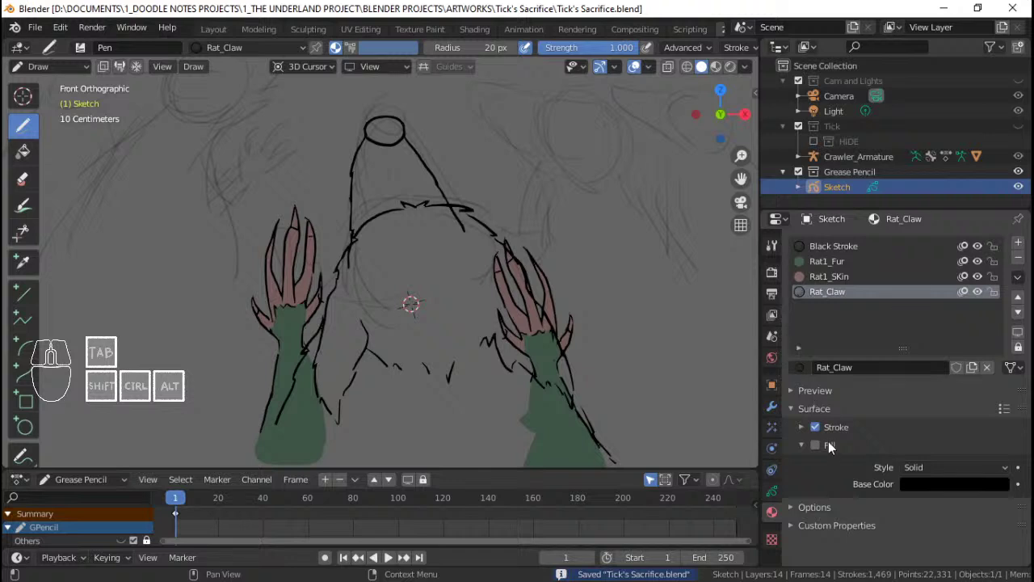
click(816, 428)
click(940, 482)
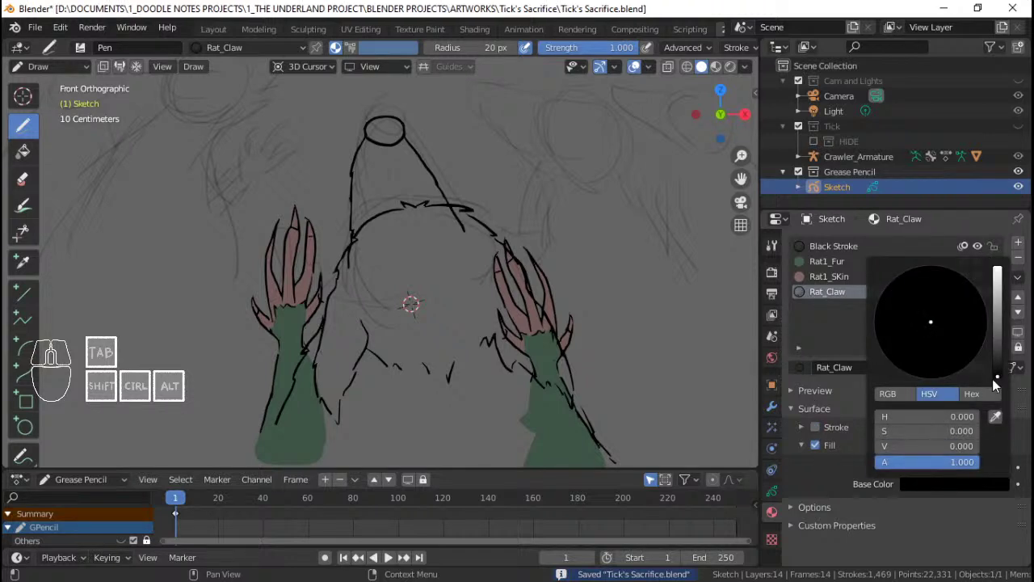
mouse_move(996, 379)
mouse_down()
mouse_move(998, 356)
mouse_move(998, 372)
mouse_up()
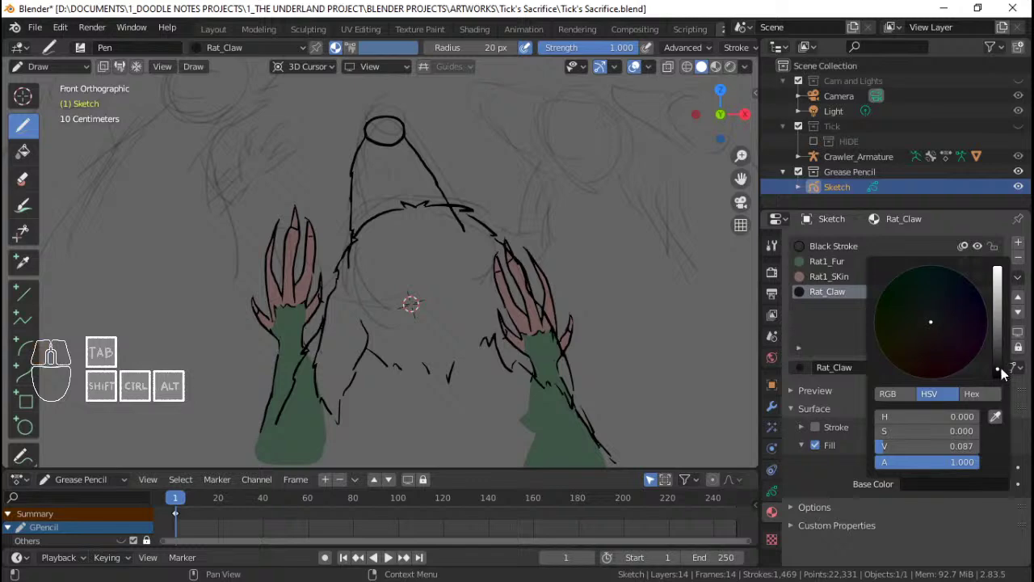
Step: Draw freehand Rat_Claw fills inside the claws of the two short outer digits on the first paw
shift+middle_drag(338, 263, 396, 264)
scroll(379, 263, up, 7)
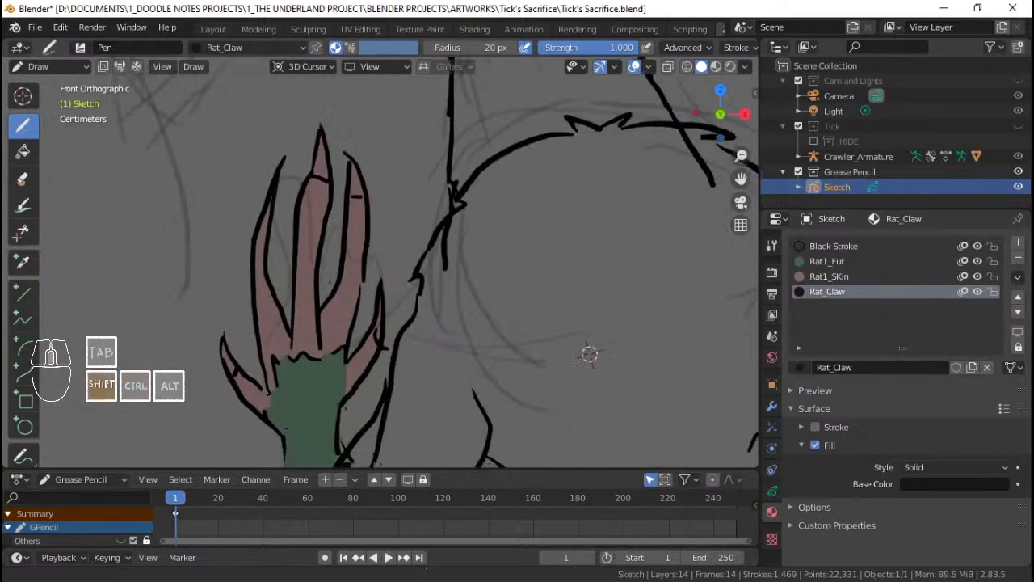
shift+middle_drag(242, 364, 372, 208)
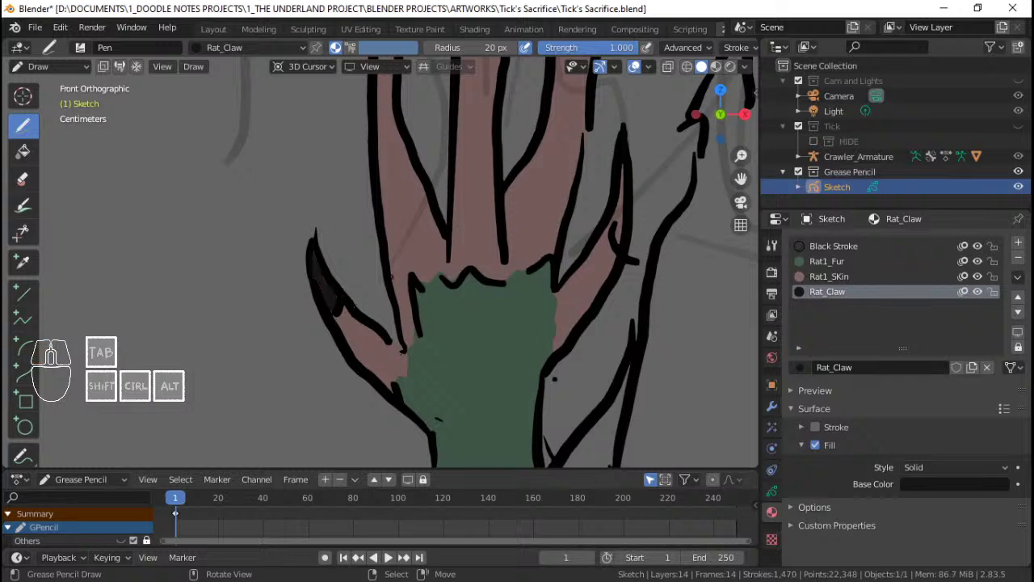
shift+middle_drag(598, 182, 545, 226)
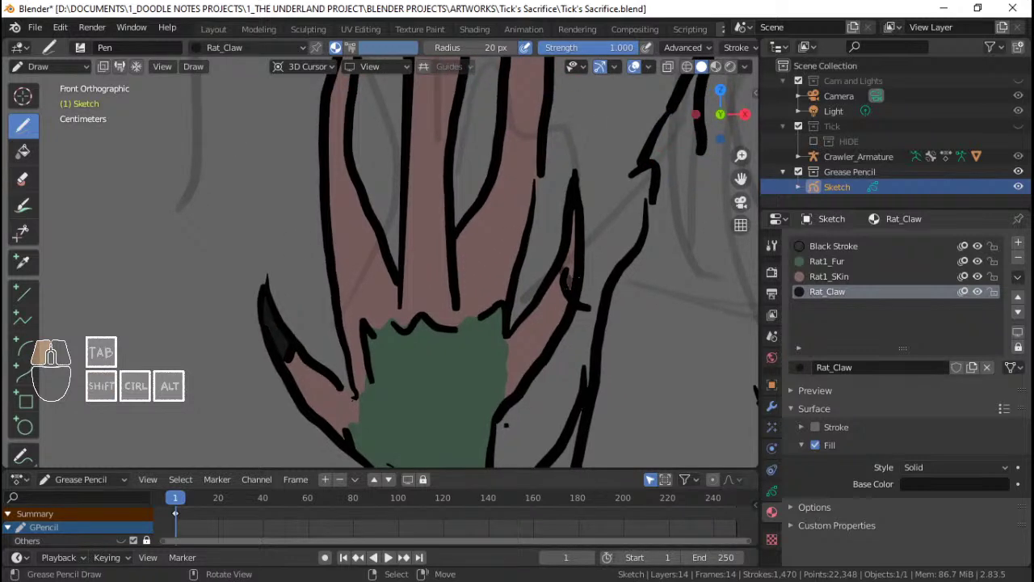
drag(575, 197, 571, 268)
Step: Fill the claws of the first paw's three long fingers with Rat_Claw and save the file
shift+middle_drag(571, 268, 579, 382)
shift+middle_drag(530, 171, 520, 318)
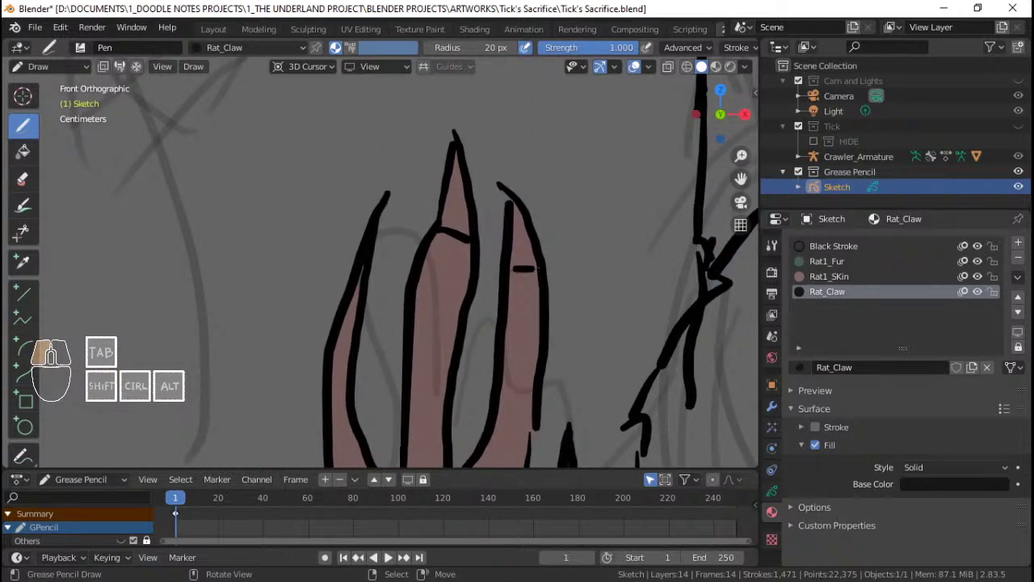
drag(512, 200, 511, 206)
shift+middle_drag(484, 209, 522, 235)
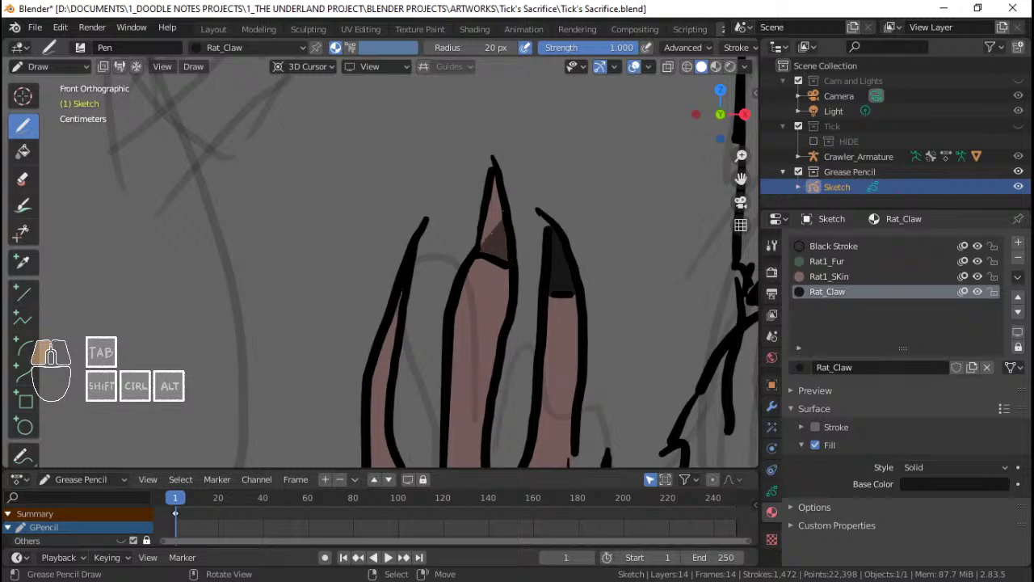
drag(491, 233, 490, 240)
shift+middle_drag(393, 318, 447, 312)
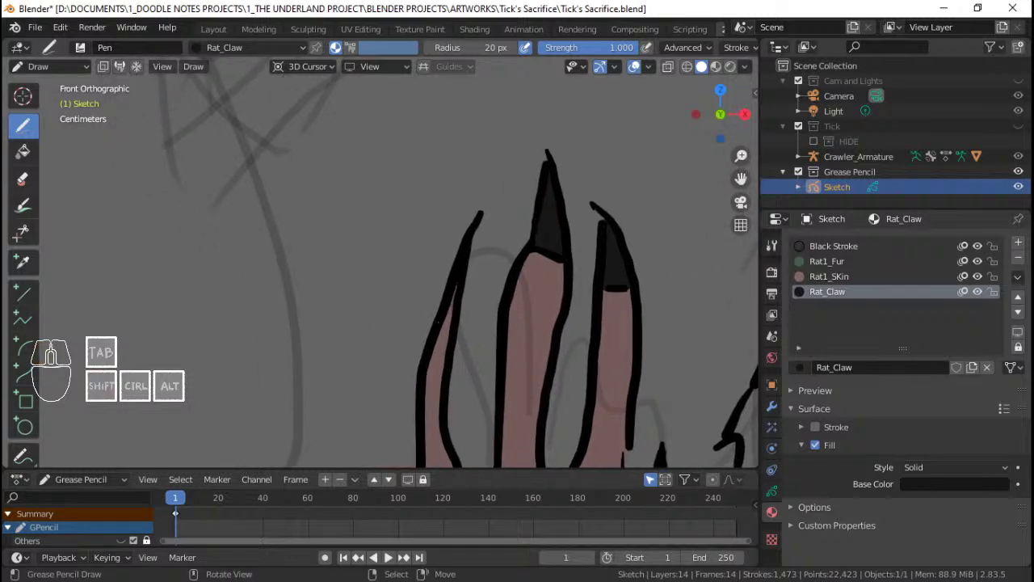
drag(461, 256, 461, 256)
mouse_move(462, 257)
ctrl+middle_down()
mouse_move(467, 302)
mouse_move(462, 218)
ctrl+middle_up()
key(ctrl+s)
Step: Draw Rat_Claw fills on the second paw's inner short claw and the claws of the two adjacent long fingers
ctrl+middle_drag(461, 288, 440, 256)
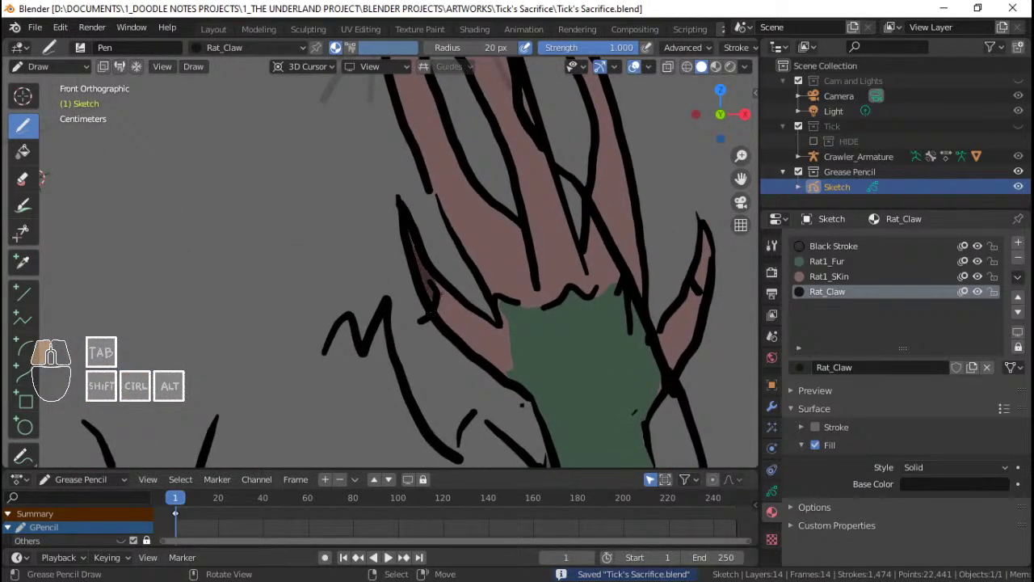
drag(439, 285, 411, 235)
shift+middle_drag(422, 94, 459, 300)
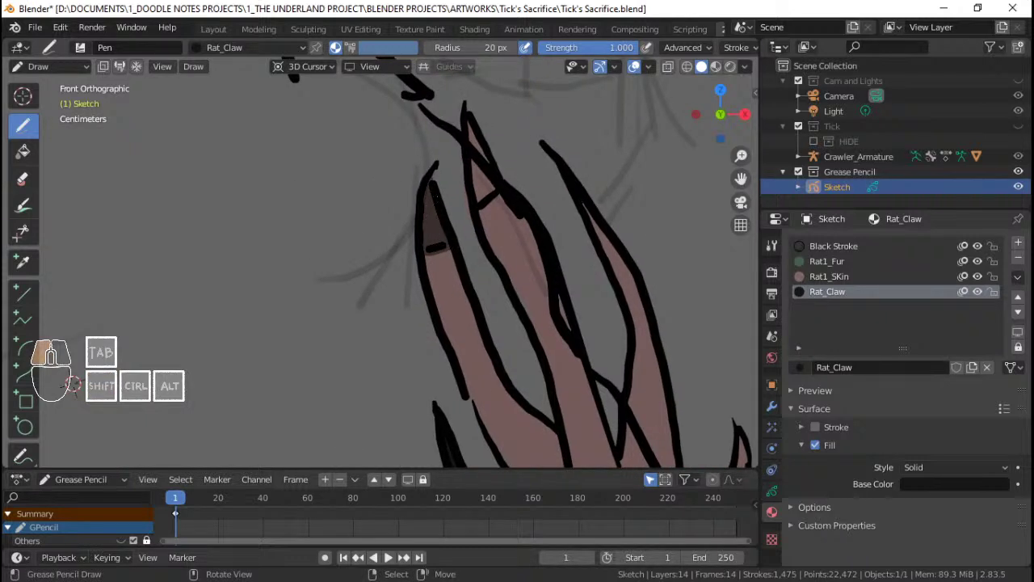
drag(437, 196, 434, 185)
shift+middle_drag(485, 179, 471, 287)
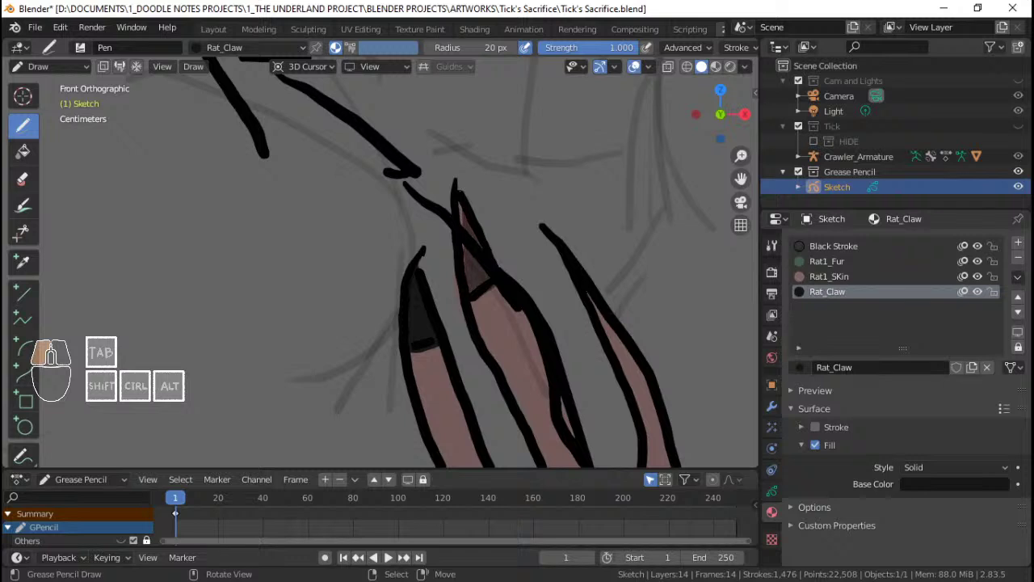
drag(455, 188, 485, 275)
Step: Fill the claws of the second paw's third long finger and outer short digit with Rat_Claw
shift+middle_drag(607, 308, 562, 274)
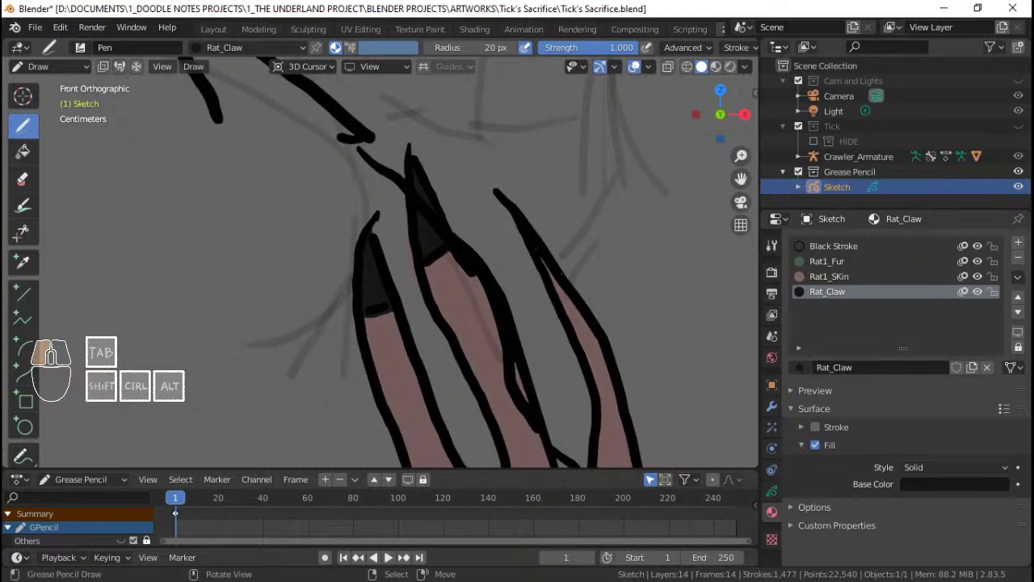
drag(593, 321, 592, 322)
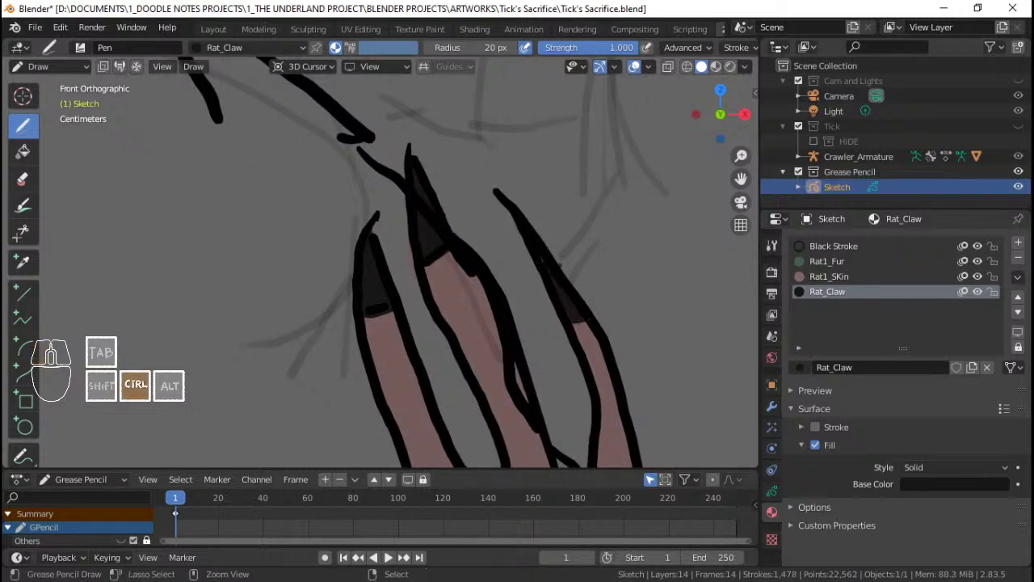
mouse_move(586, 307)
ctrl+middle_down()
mouse_move(533, 344)
mouse_move(519, 284)
mouse_move(470, 212)
ctrl+middle_up()
ctrl+middle_drag(515, 325, 512, 278)
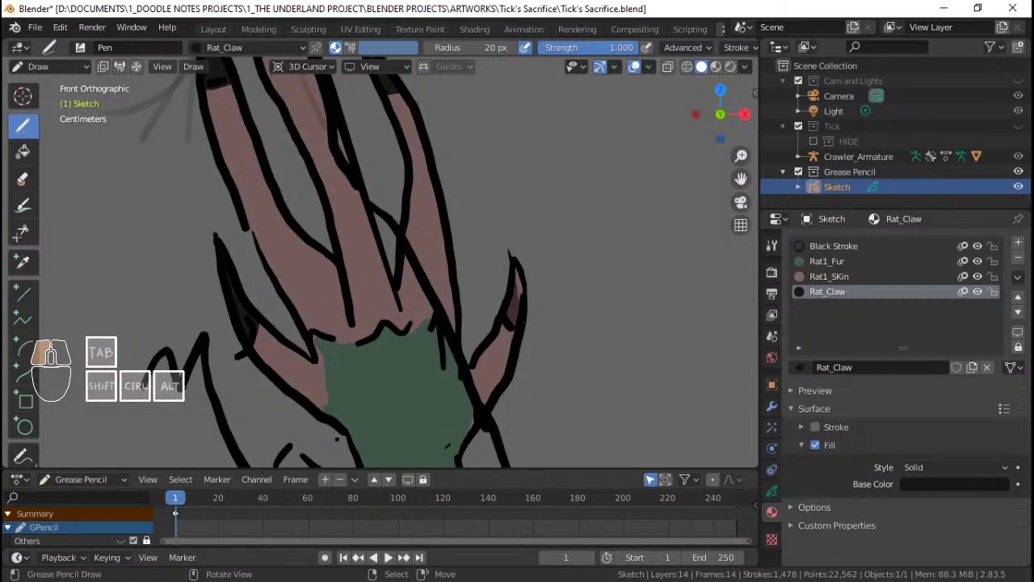
drag(522, 267, 514, 260)
Step: Check the claw fills on both paws as a whole and save the file
mouse_move(520, 224)
ctrl+middle_down()
mouse_move(484, 293)
mouse_move(535, 337)
ctrl+middle_up()
ctrl+middle_drag(467, 230, 471, 258)
mouse_move(435, 248)
shift+middle_down()
mouse_move(476, 265)
mouse_move(477, 235)
mouse_move(533, 283)
mouse_move(484, 244)
shift+middle_up()
key(ctrl+s)
ctrl+middle_drag(467, 288, 460, 277)
mouse_move(461, 277)
shift+middle_down()
mouse_move(466, 250)
mouse_move(474, 268)
shift+middle_up()
mouse_move(485, 230)
ctrl+middle_down()
mouse_move(464, 246)
mouse_move(475, 218)
ctrl+middle_up()
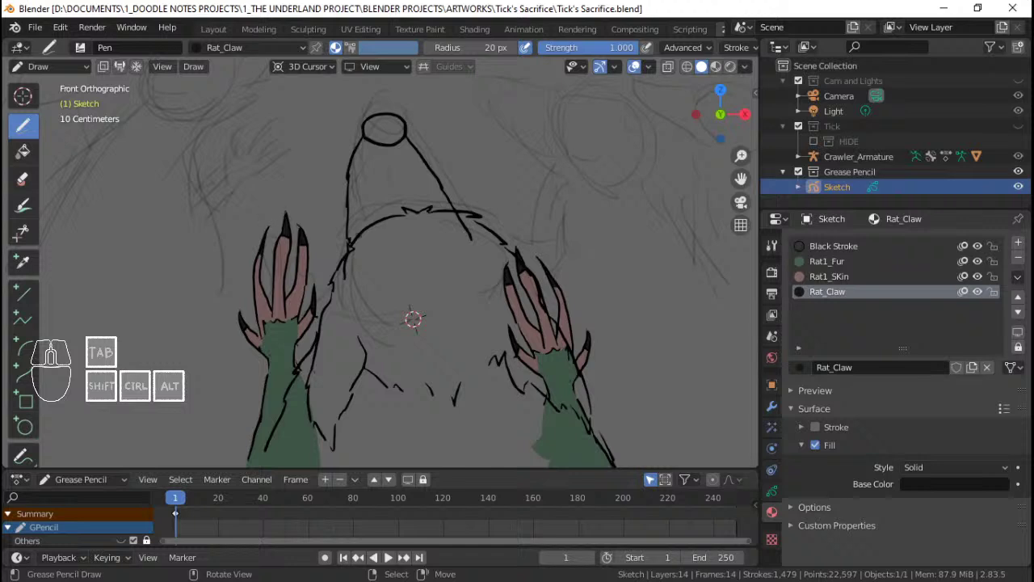
key(ctrl+s)
mouse_move(407, 309)
ctrl+middle_down()
mouse_move(418, 325)
mouse_move(418, 310)
ctrl+middle_up()
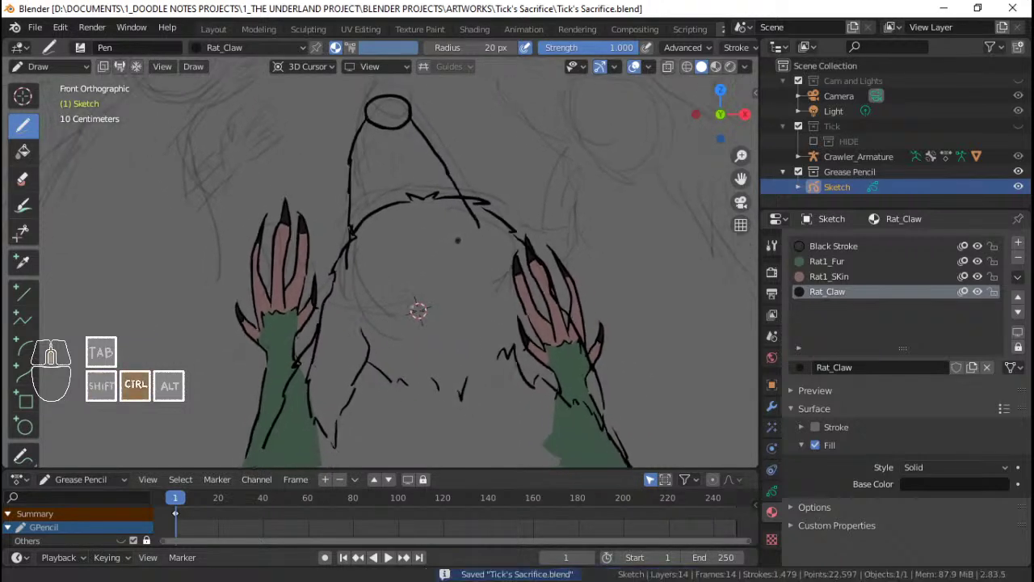
ctrl+middle_drag(458, 240, 459, 251)
shift+middle_drag(459, 251, 467, 239)
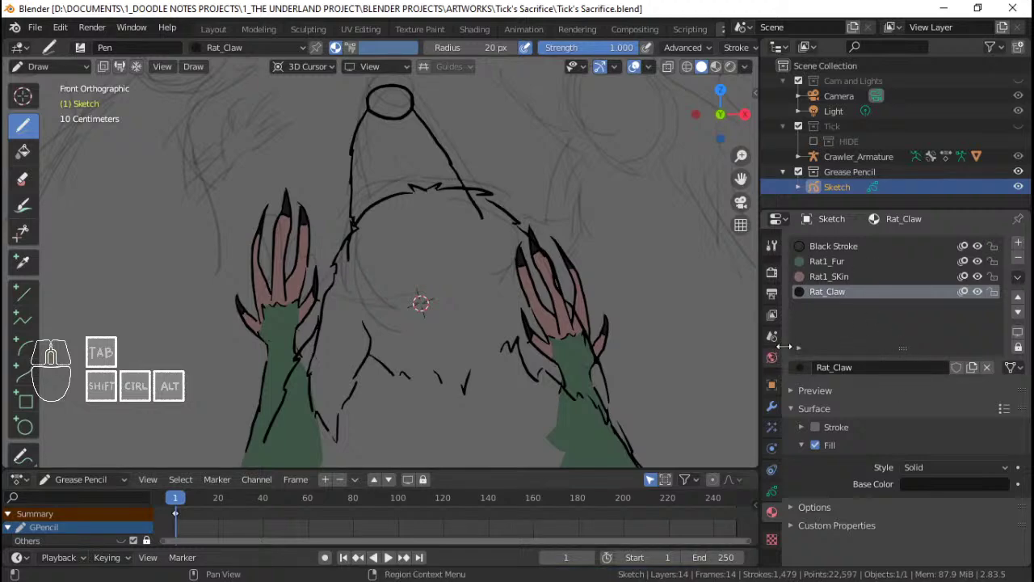
mouse_move(660, 320)
ctrl+middle_down()
mouse_move(606, 364)
mouse_move(512, 265)
mouse_move(520, 340)
mouse_move(521, 286)
mouse_move(521, 316)
ctrl+middle_up()
key(ctrl+s)
key(ctrl+s)
mouse_move(520, 316)
ctrl+middle_down()
mouse_move(521, 285)
mouse_move(520, 317)
ctrl+middle_up()
ctrl+middle_drag(521, 317, 520, 267)
mouse_move(527, 288)
shift+middle_down()
mouse_move(539, 298)
mouse_move(513, 291)
shift+middle_up()
ctrl+middle_drag(513, 291, 514, 275)
mouse_move(513, 280)
shift+middle_down()
mouse_move(515, 270)
mouse_move(533, 285)
shift+middle_up()
mouse_move(517, 251)
ctrl+middle_down()
mouse_move(494, 288)
mouse_move(517, 290)
ctrl+middle_up()
ctrl+middle_drag(517, 290, 517, 264)
shift+middle_drag(495, 275, 508, 280)
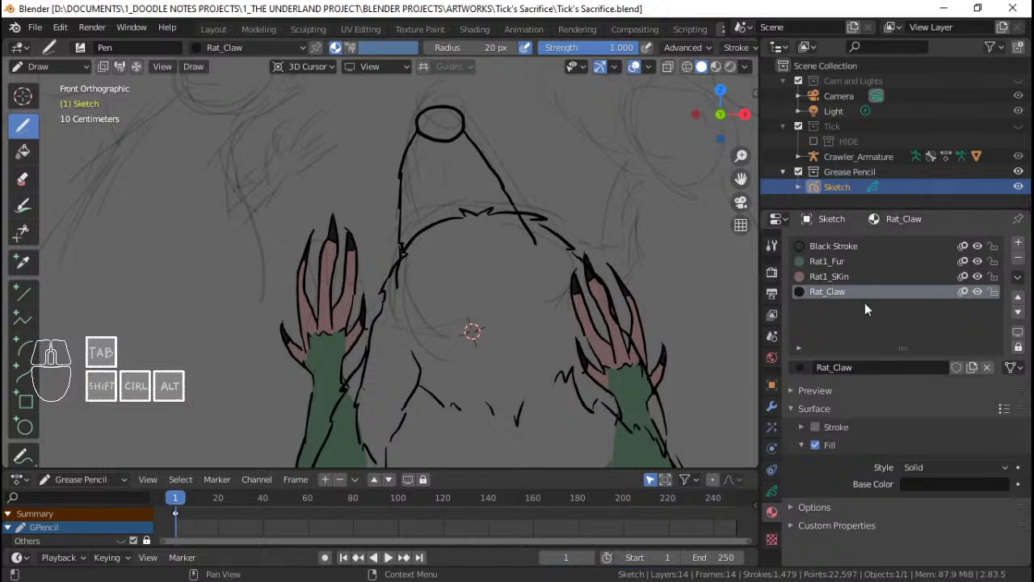
Step: Make Rat1_Fur the active material, save the file and bring up the Sketch object's layer settings
click(851, 261)
key(ctrl+s)
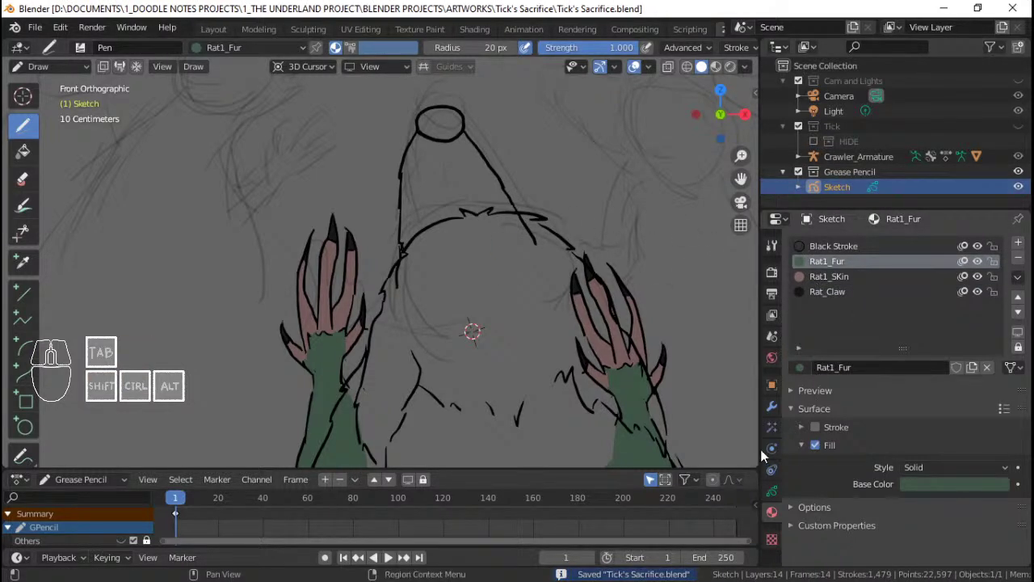
click(771, 491)
scroll(848, 291, up, 1)
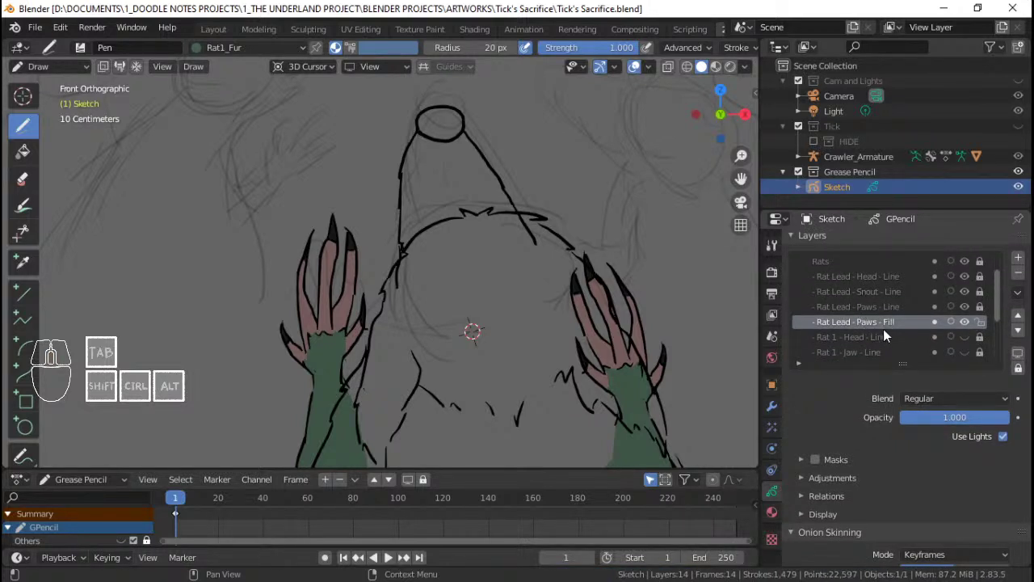
mouse_move(884, 330)
ctrl+middle_down()
mouse_move(879, 345)
mouse_move(868, 339)
mouse_move(877, 317)
mouse_move(880, 346)
ctrl+middle_up()
key(ctrl+s)
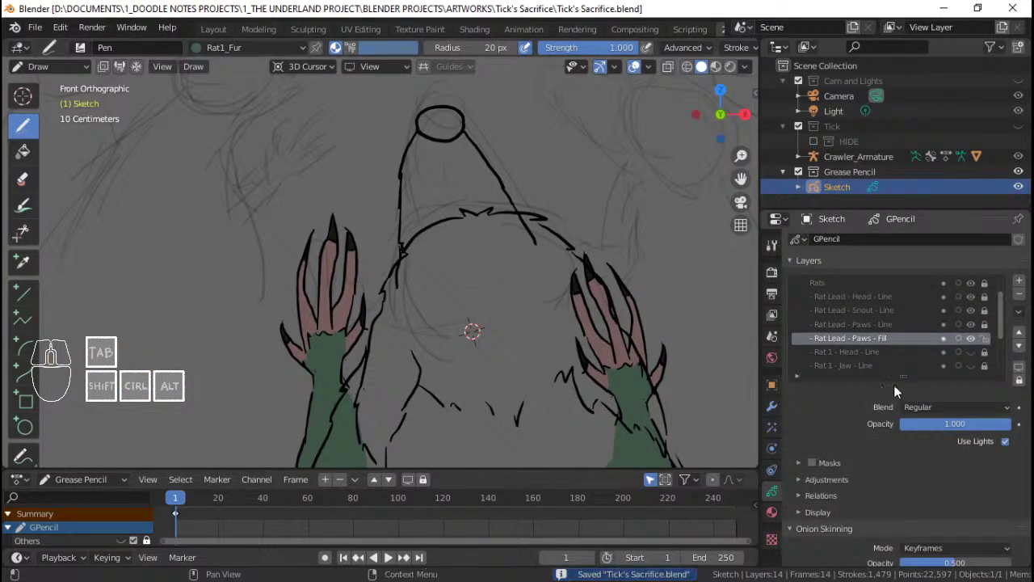
Step: Lock the Rat Lead - Paws - Fill layer and add a layer named "- Rat Lead - Snout - Fill" directly above Rat Lead - Paws - Line
click(909, 324)
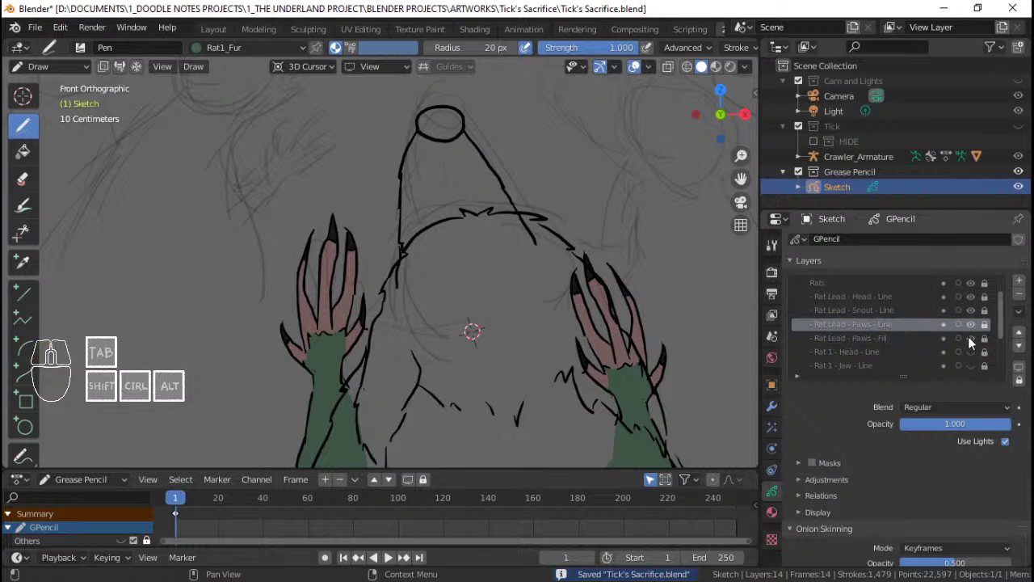
click(1019, 281)
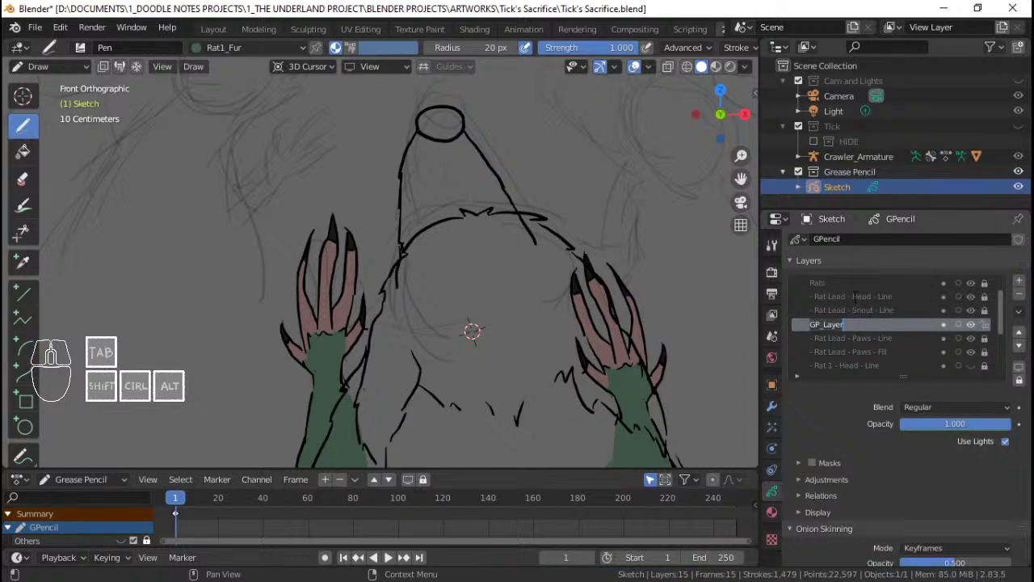
text(Rat Lead - Snout - Fill)
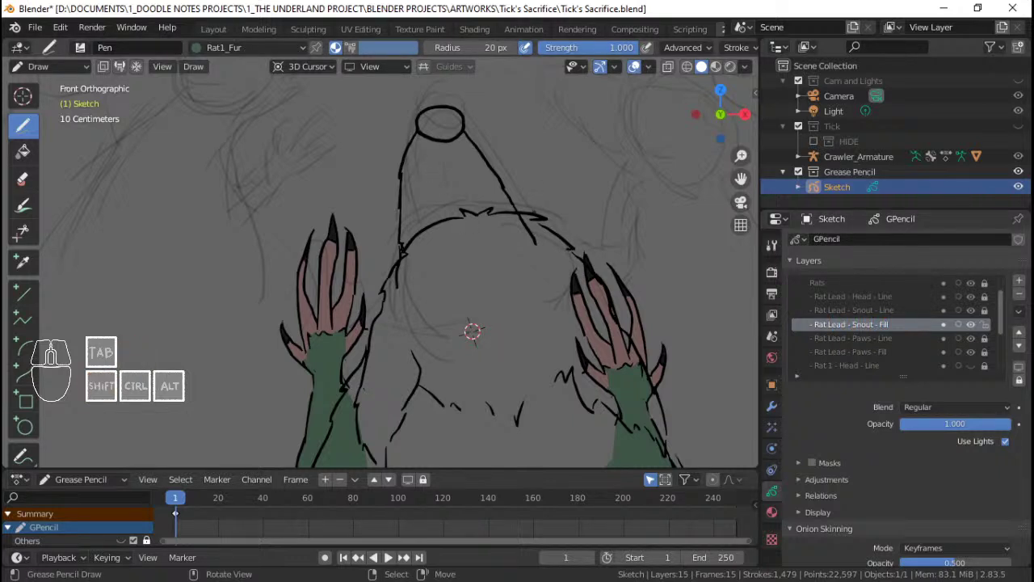
Step: Save the file and examine Rat Lead's snout line art between the two paws in the front view
key(ctrl+s)
shift+middle_drag(500, 325, 505, 278)
ctrl+middle_drag(506, 278, 505, 228)
ctrl+middle_drag(505, 228, 488, 246)
shift+middle_drag(488, 246, 496, 321)
mouse_move(496, 321)
ctrl+middle_down()
mouse_move(495, 290)
mouse_move(508, 301)
mouse_move(517, 286)
ctrl+middle_up()
shift+middle_drag(517, 286, 519, 265)
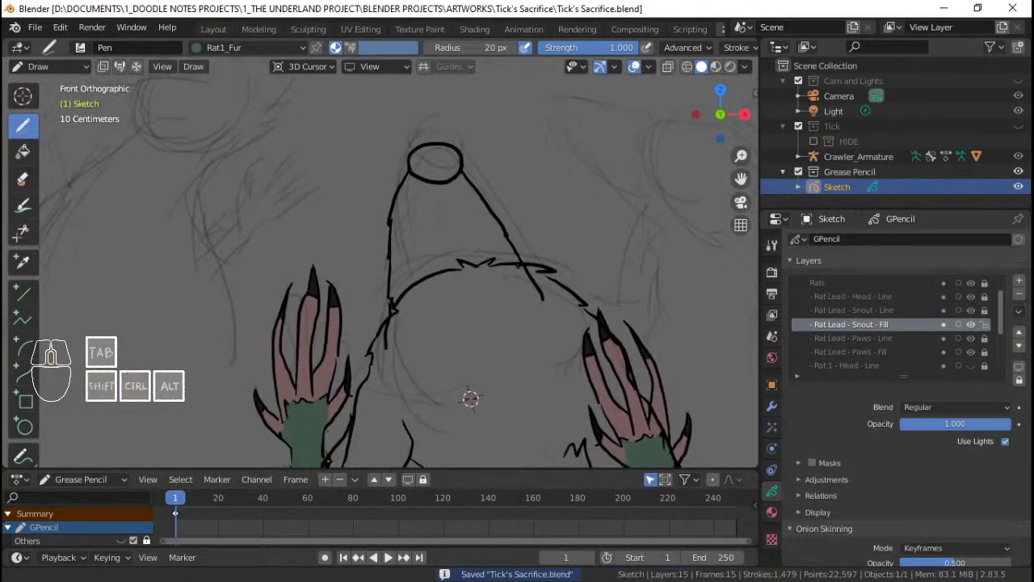
scroll(482, 414, up, 2)
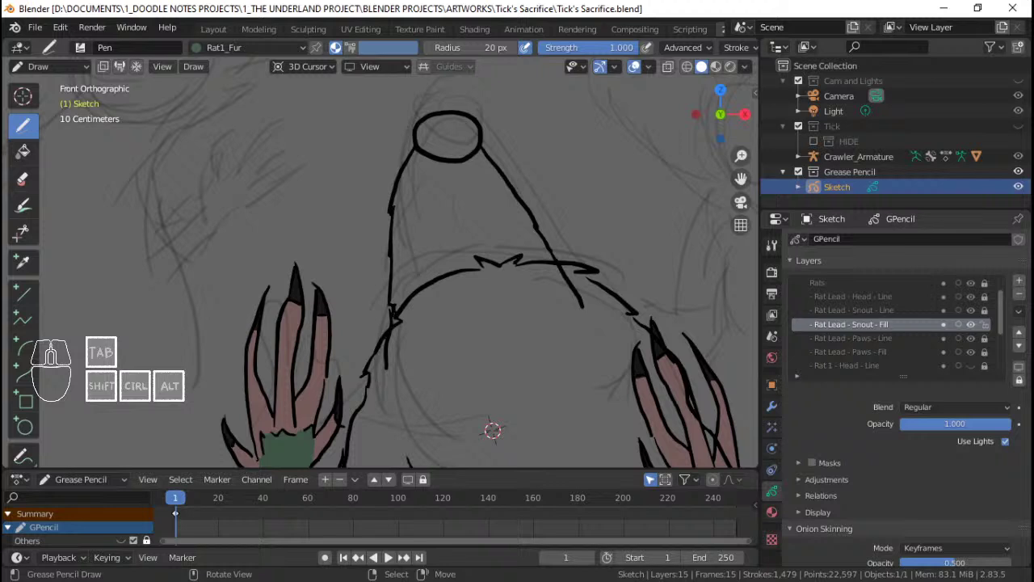
shift+middle_drag(606, 275, 554, 283)
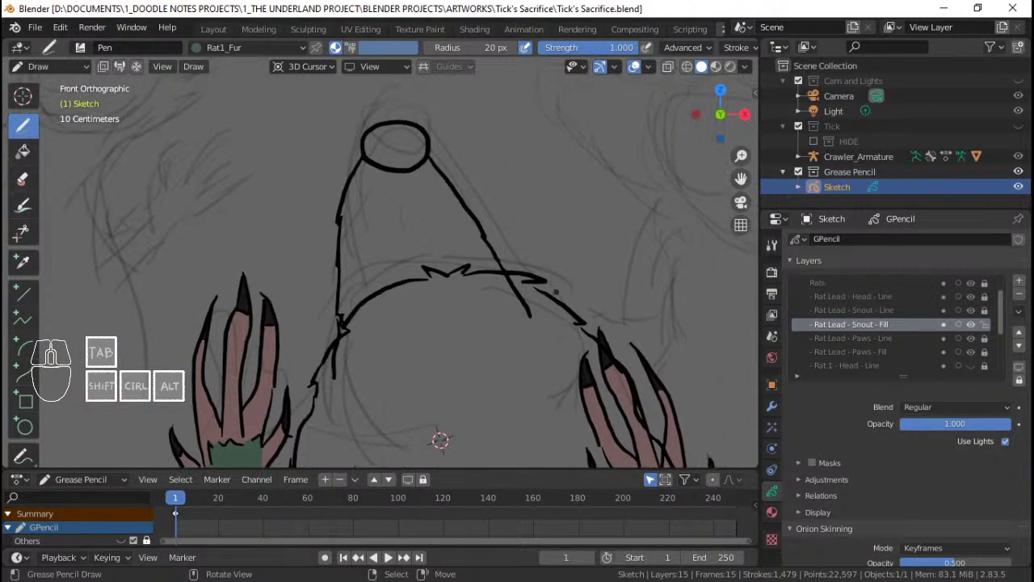
key(ctrl+s)
shift+middle_drag(538, 247, 538, 253)
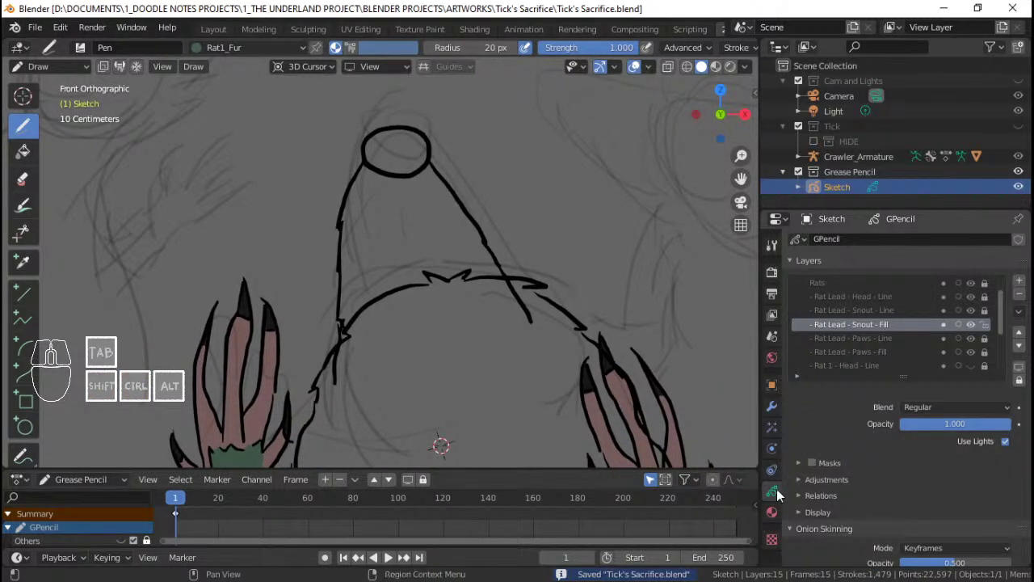
Step: Maximize the viewport, make Rat1_SKin the active material and save the file
key(ctrl+space)
scroll(439, 282, down, 2)
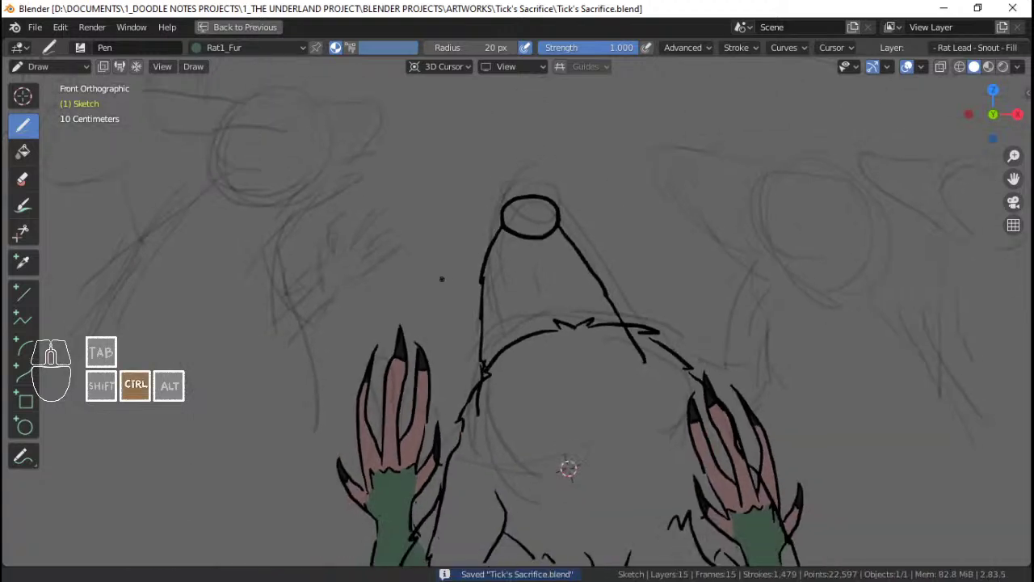
click(240, 48)
click(230, 111)
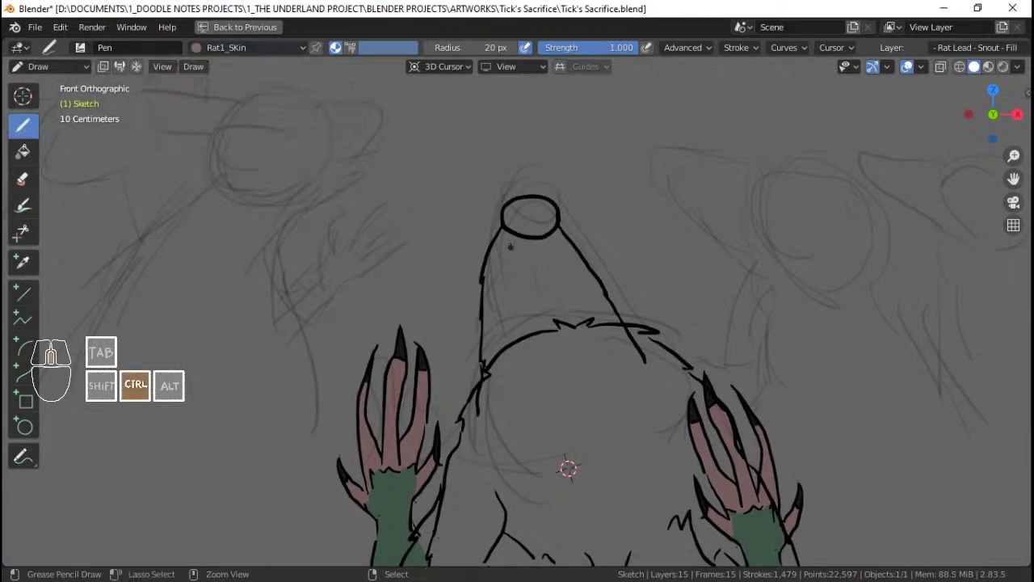
ctrl+middle_drag(510, 245, 521, 201)
shift+middle_drag(521, 200, 475, 186)
mouse_move(475, 187)
shift+middle_down()
mouse_move(466, 225)
mouse_move(432, 265)
shift+middle_up()
key(ctrl+s)
Step: Enter Edit Mode, restore the full layout, and make the Rat Lead - Snout - Line layer active and unlocked
mouse_move(436, 268)
middle_down()
mouse_move(476, 275)
mouse_move(595, 244)
mouse_move(602, 273)
mouse_move(535, 278)
mouse_move(517, 294)
middle_up()
key(Tab)
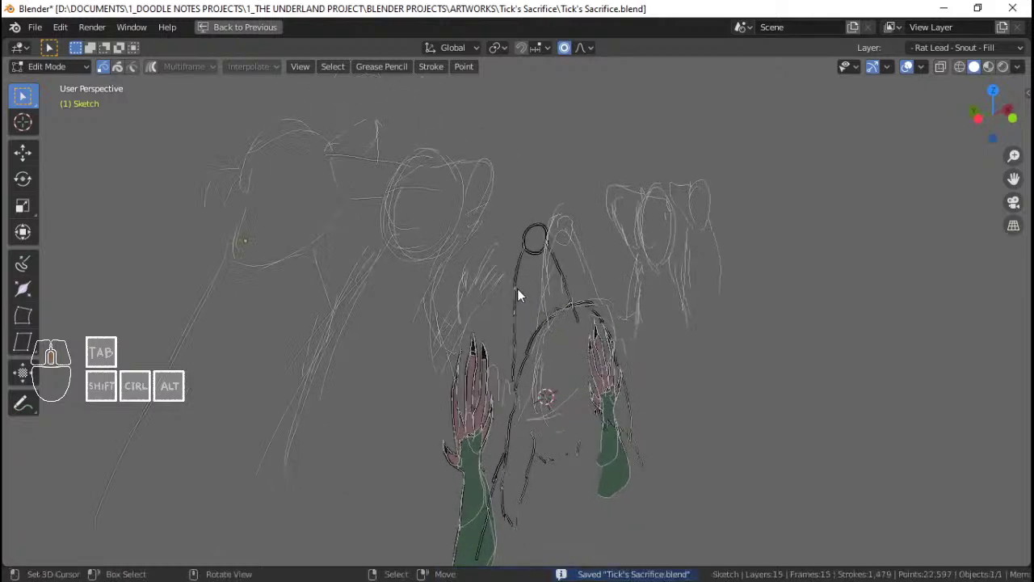
click(247, 29)
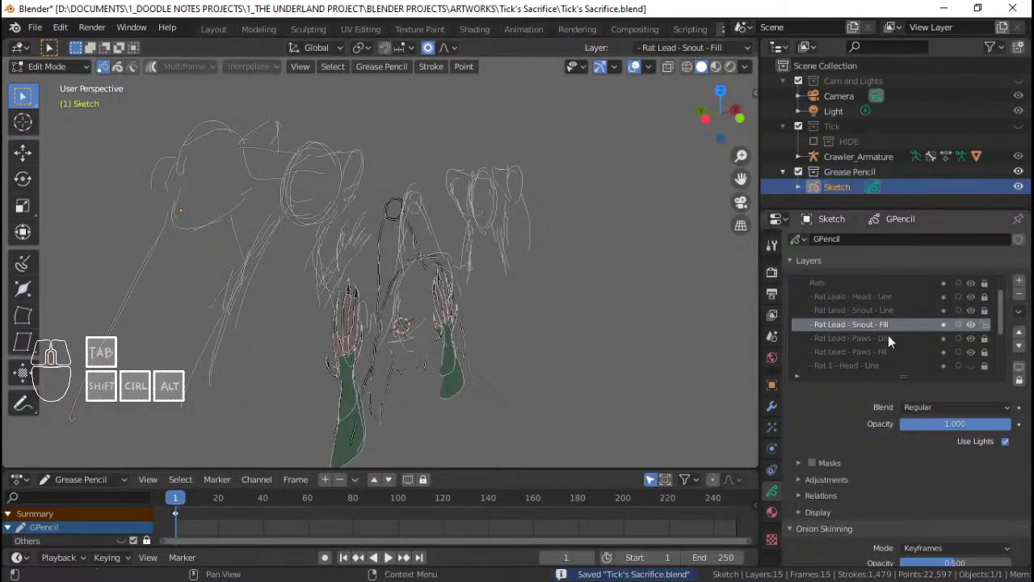
click(877, 309)
click(985, 311)
Step: Select all the snout line strokes, snap the 3D cursor to them and save the file
key(Tab)
key(Tab)
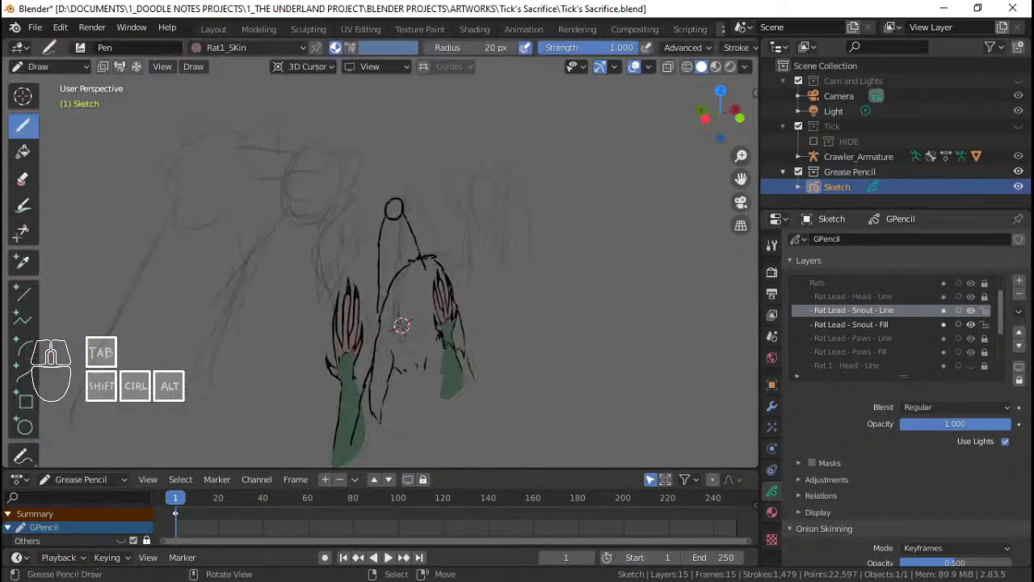
key(a)
mouse_move(434, 264)
middle_down()
mouse_move(478, 248)
mouse_move(494, 262)
middle_up()
key(shift+s)
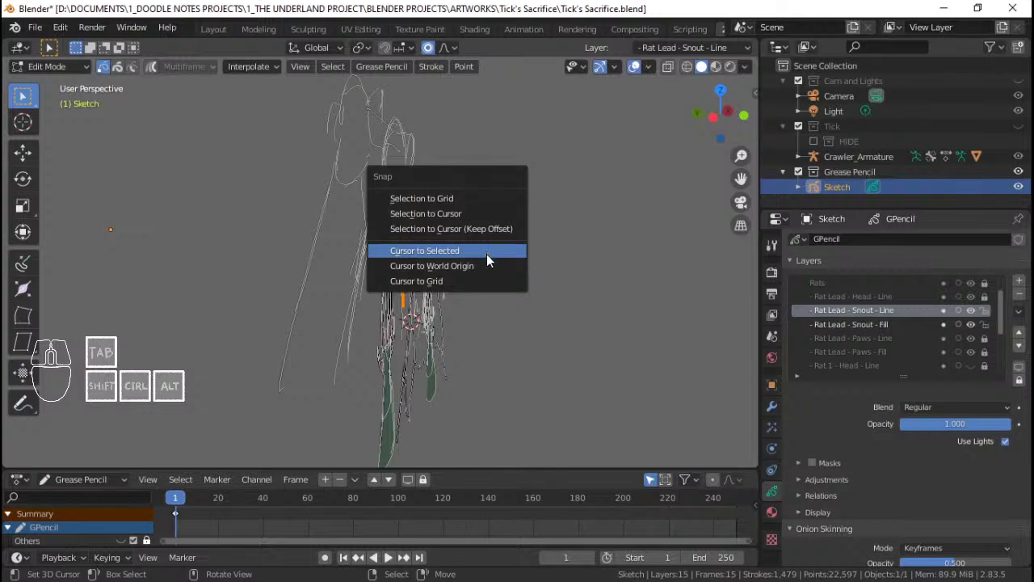
click(486, 254)
key(ctrl+s)
Step: Lock Rat Lead - Snout - Line, make Rat Lead - Snout - Fill active, save, and return to Draw Mode in the front view
click(985, 310)
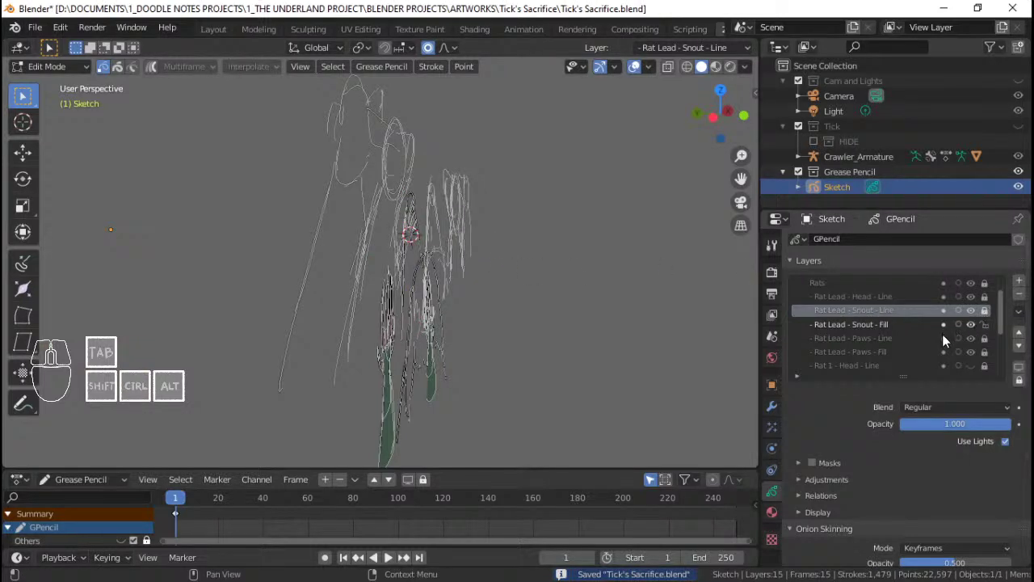
click(886, 324)
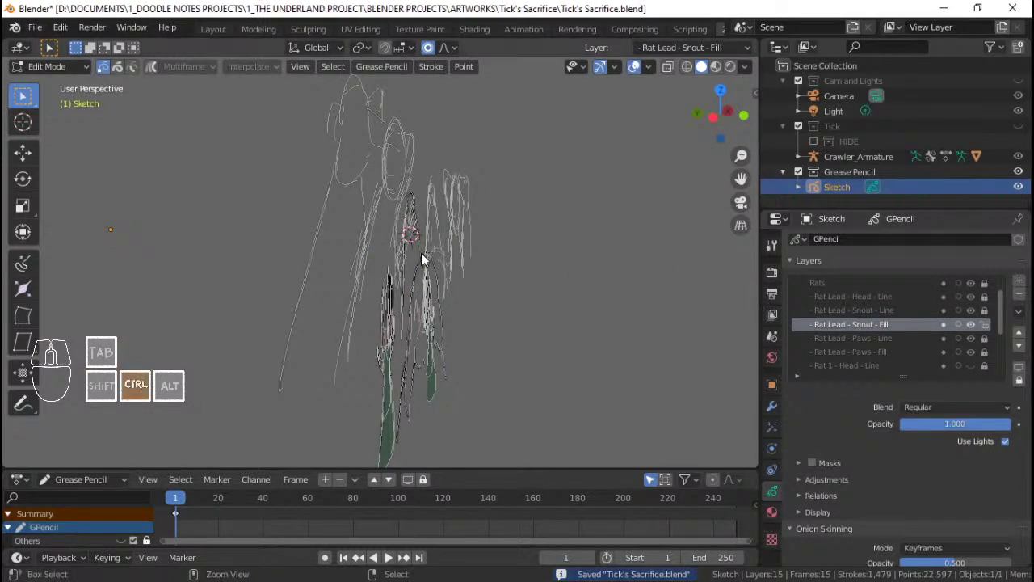
key(ctrl+s)
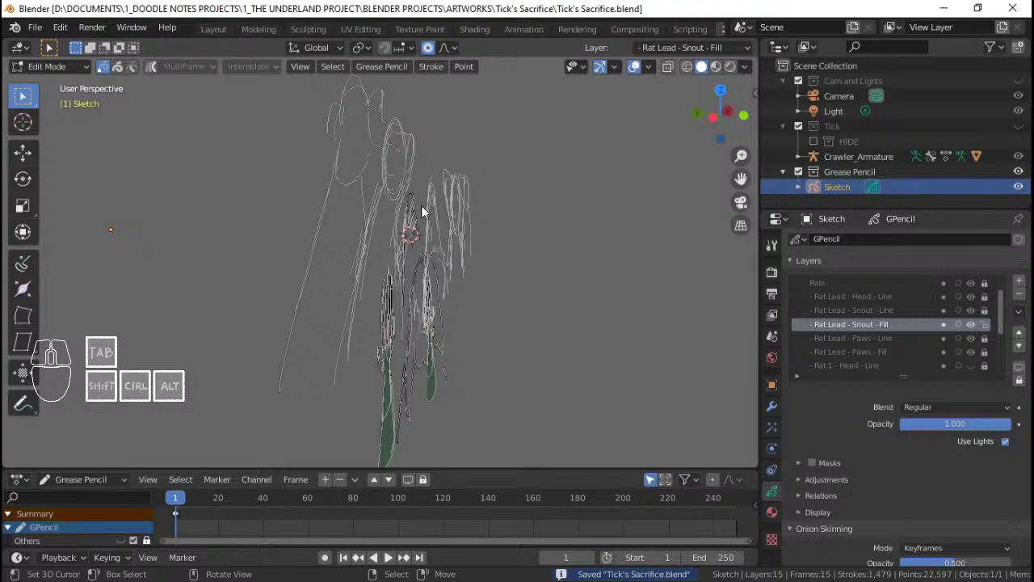
key(KP_1)
ctrl+middle_drag(395, 310, 408, 263)
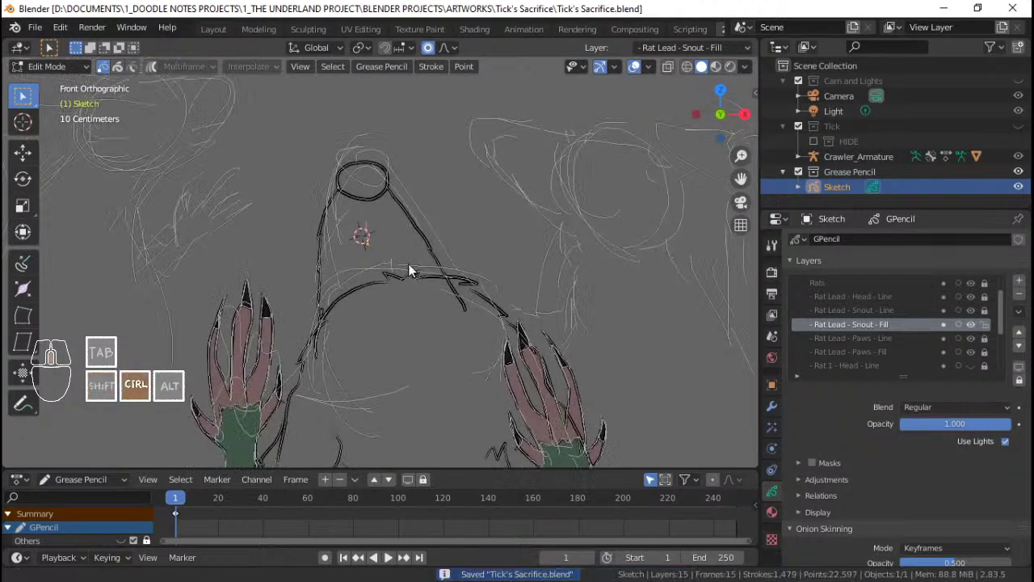
key(ctrl+Tab)
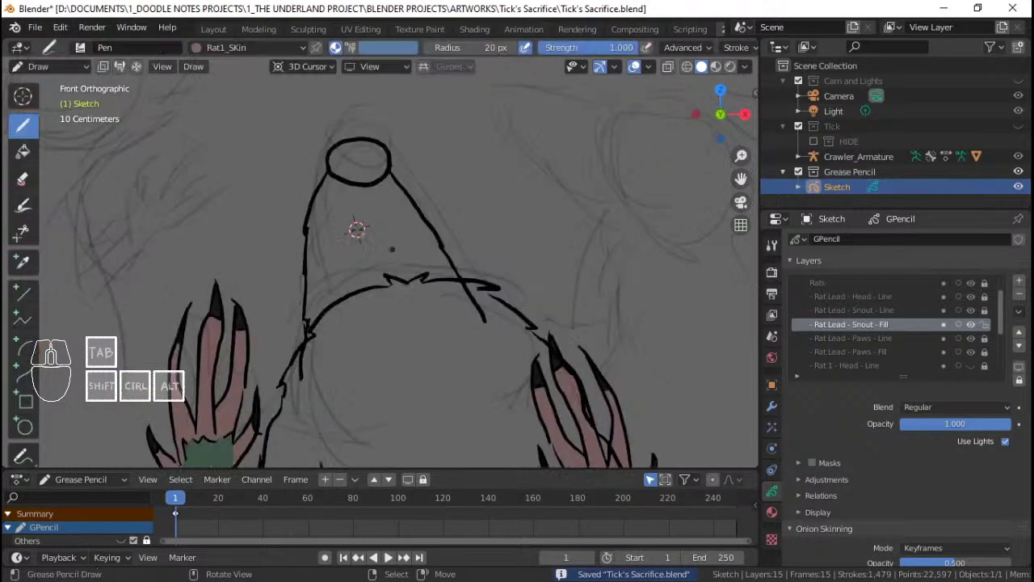
Step: Examine the snout outline up close from the front and at an angle, and save the file
shift+middle_drag(359, 261, 372, 247)
mouse_move(371, 247)
ctrl+middle_down()
mouse_move(364, 202)
mouse_move(409, 236)
mouse_move(400, 209)
ctrl+middle_up()
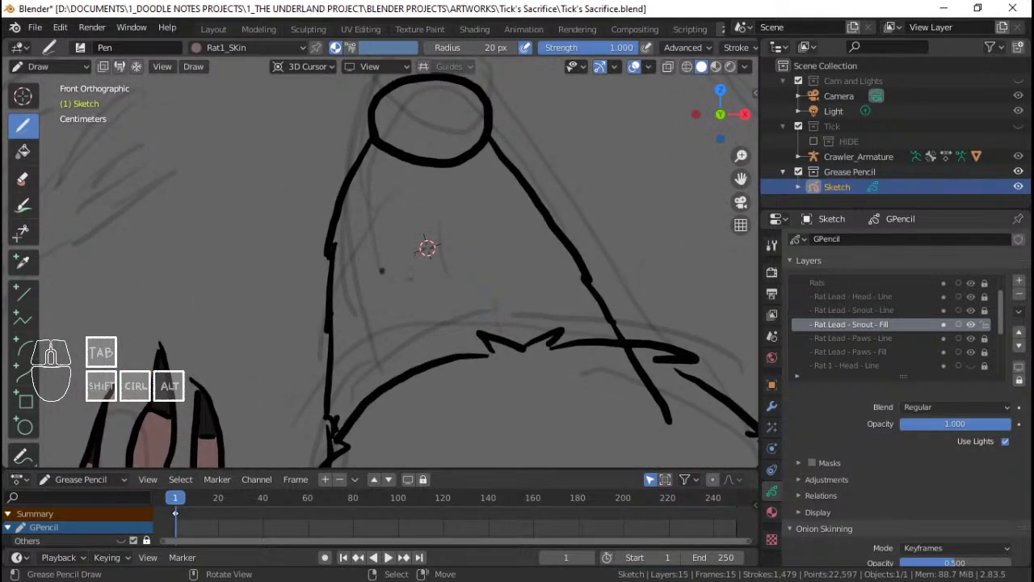
ctrl+middle_drag(394, 291, 412, 291)
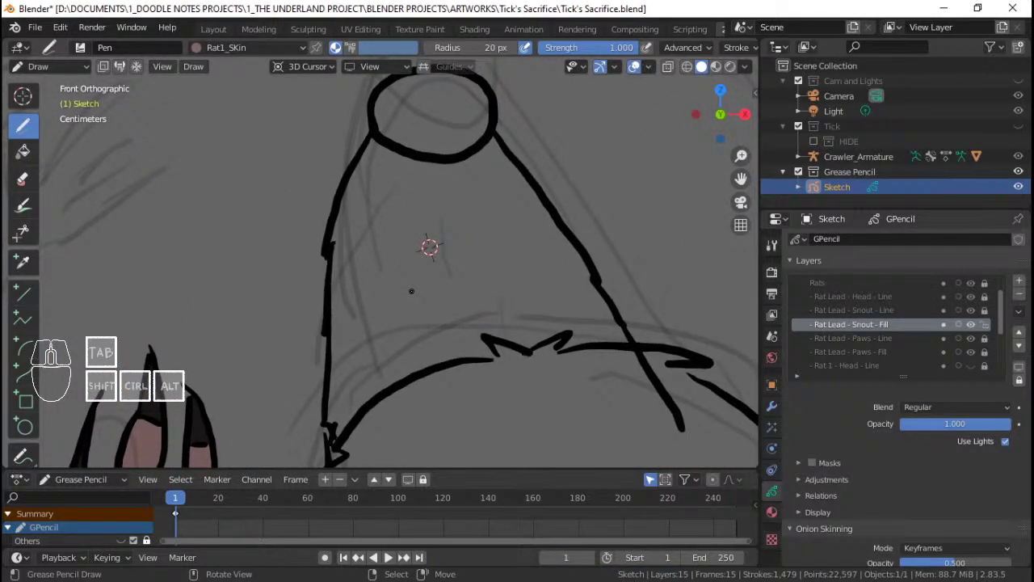
mouse_move(429, 247)
ctrl+middle_down()
mouse_move(412, 249)
mouse_move(439, 244)
mouse_move(425, 286)
mouse_move(393, 272)
mouse_move(389, 330)
mouse_move(390, 318)
ctrl+middle_up()
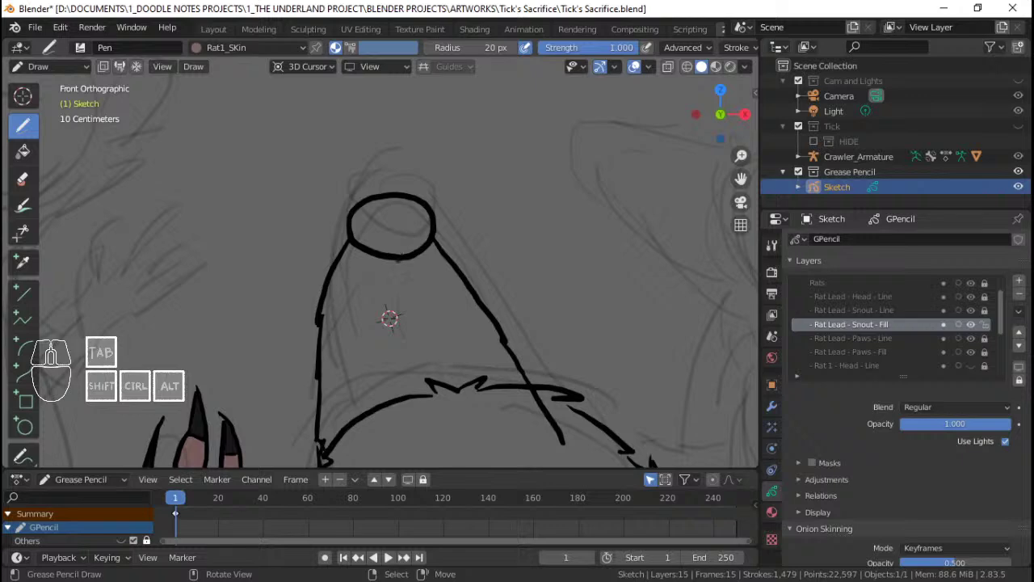
mouse_move(390, 319)
shift+middle_down()
mouse_move(383, 277)
mouse_move(399, 291)
mouse_move(423, 233)
shift+middle_up()
shift+middle_drag(423, 233, 409, 249)
mouse_move(409, 250)
ctrl+middle_down()
mouse_move(415, 397)
mouse_move(405, 257)
mouse_move(391, 310)
mouse_move(390, 204)
mouse_move(371, 297)
ctrl+middle_up()
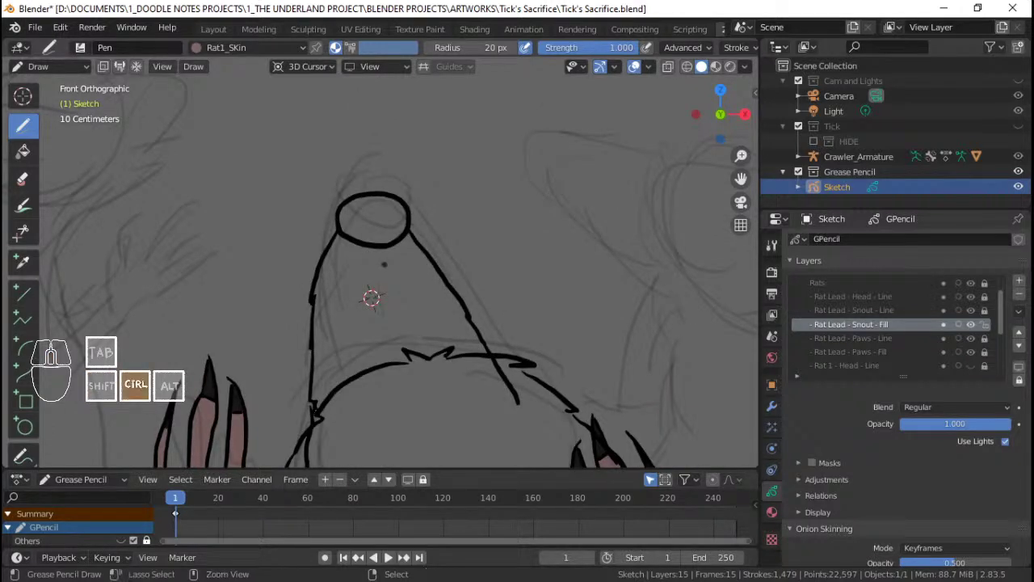
key(ctrl+s)
mouse_move(384, 265)
ctrl+middle_down()
mouse_move(387, 254)
mouse_move(404, 263)
mouse_move(396, 256)
ctrl+middle_up()
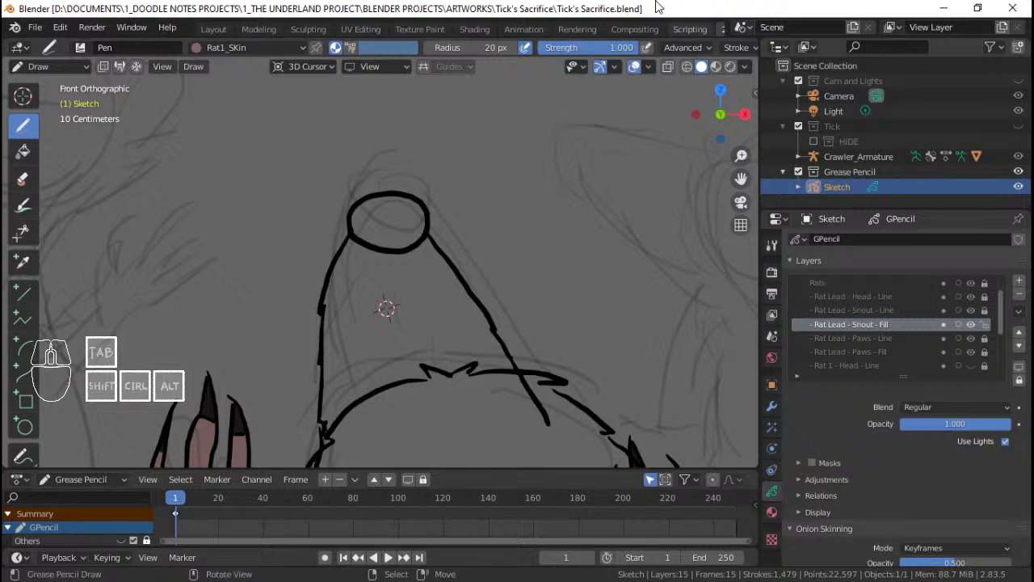
scroll(343, 280, up, 1)
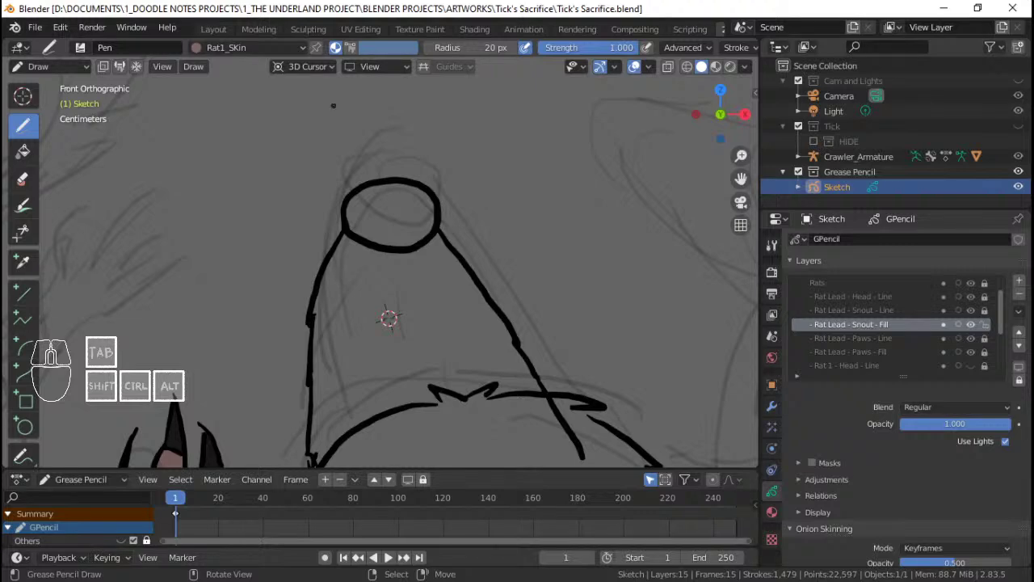
mouse_move(456, 290)
middle_down()
mouse_move(516, 316)
mouse_move(490, 335)
mouse_move(468, 279)
middle_up()
scroll(489, 334, down, 1)
key(KP_3)
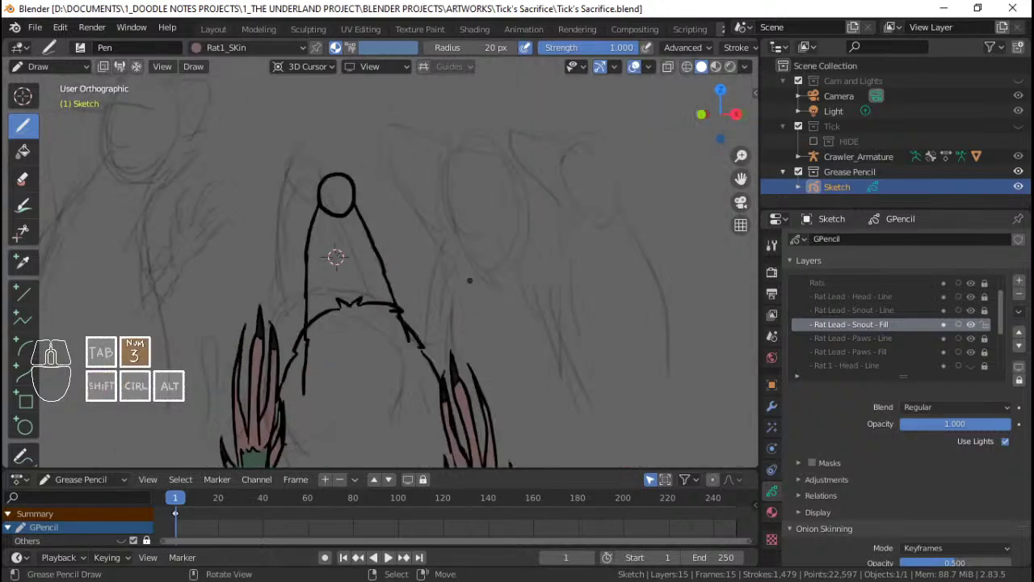
mouse_move(465, 224)
middle_down()
mouse_move(491, 231)
mouse_move(471, 245)
mouse_move(350, 230)
mouse_move(427, 248)
mouse_move(401, 260)
mouse_move(532, 308)
mouse_move(547, 302)
mouse_move(525, 299)
middle_up()
key(ctrl+s)
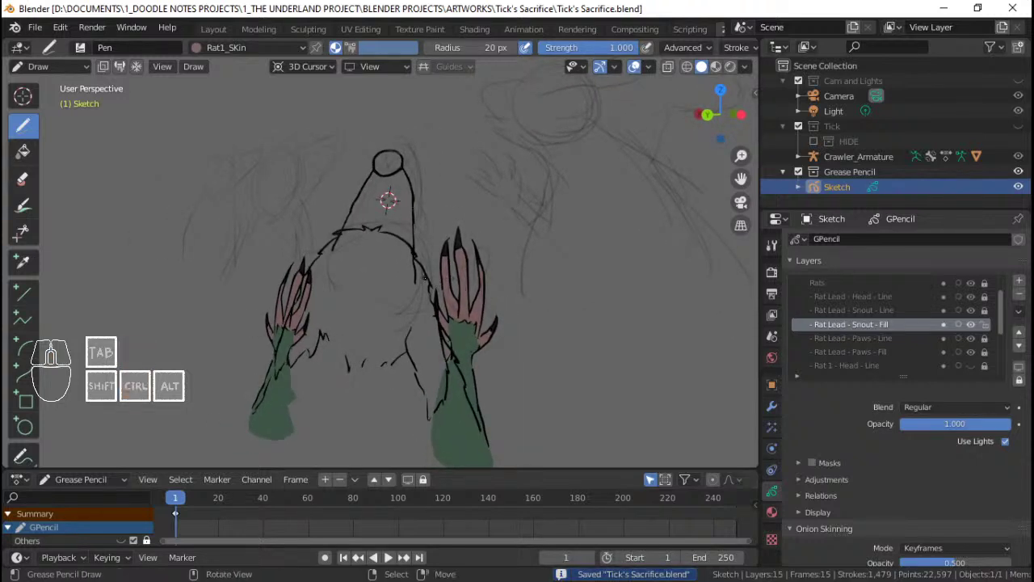
Step: Check Rat Lead's framing through the scene camera against the front view, and save the file
mouse_move(425, 277)
shift+middle_down()
mouse_move(447, 275)
mouse_move(450, 298)
mouse_move(475, 315)
mouse_move(473, 288)
mouse_move(460, 294)
mouse_move(466, 277)
mouse_move(463, 295)
mouse_move(436, 289)
shift+middle_up()
key(KP_0)
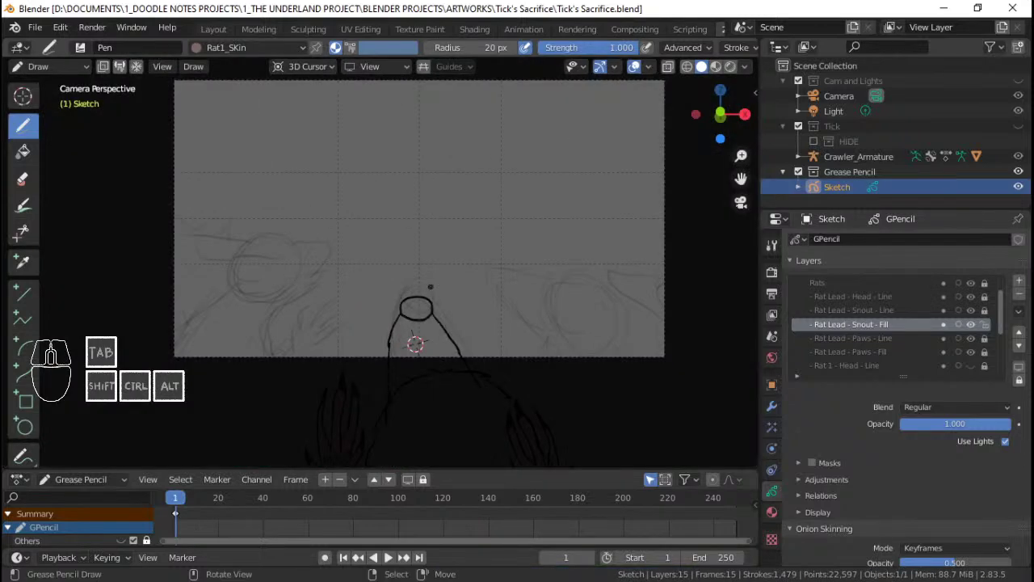
shift+middle_drag(361, 324, 432, 250)
mouse_move(399, 390)
shift+middle_down()
mouse_move(414, 312)
mouse_move(410, 211)
shift+middle_up()
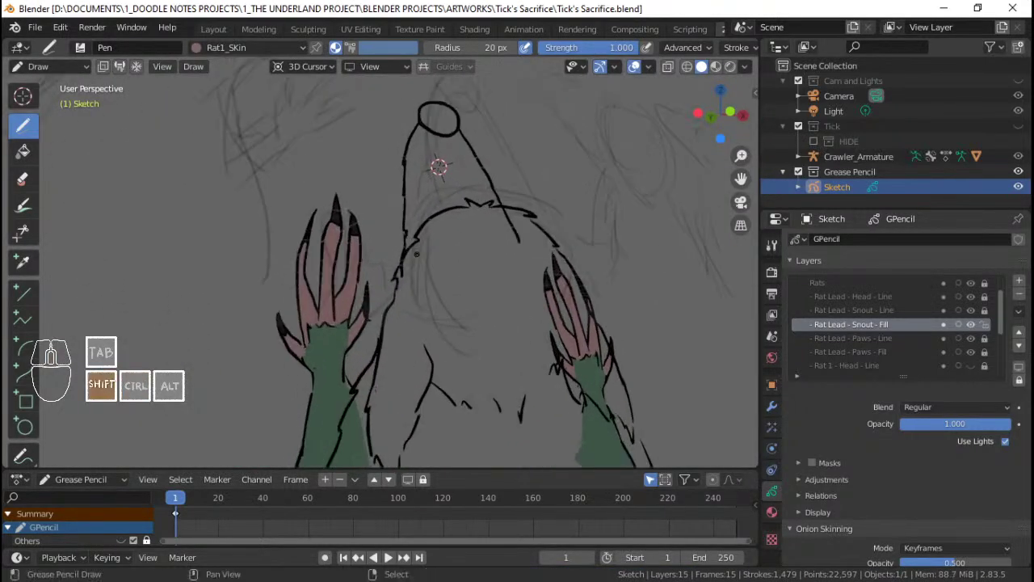
shift+middle_drag(408, 275, 418, 257)
mouse_move(418, 258)
middle_down()
mouse_move(443, 252)
mouse_move(424, 252)
middle_up()
shift+middle_drag(424, 301, 416, 257)
key(KP_1)
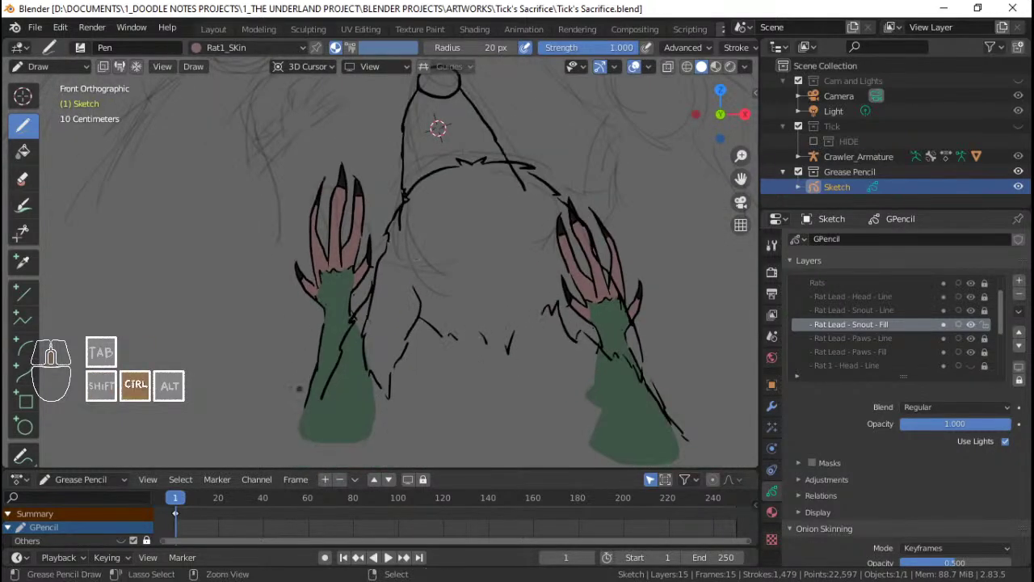
ctrl+middle_drag(299, 388, 367, 308)
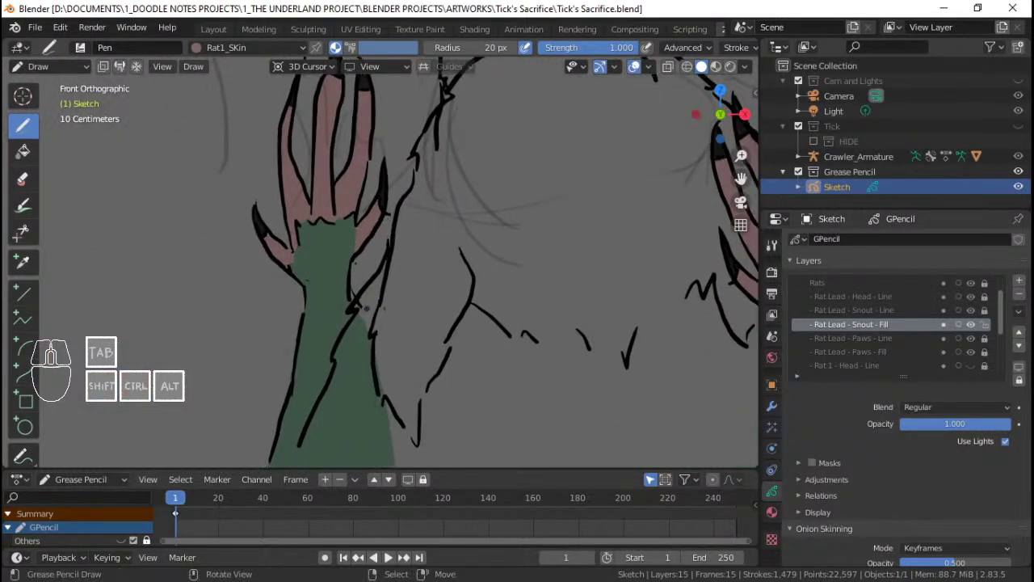
ctrl+middle_drag(461, 105, 459, 228)
mouse_move(459, 228)
middle_down()
mouse_move(450, 243)
mouse_move(444, 220)
middle_up()
key(ctrl+s)
key(KP_0)
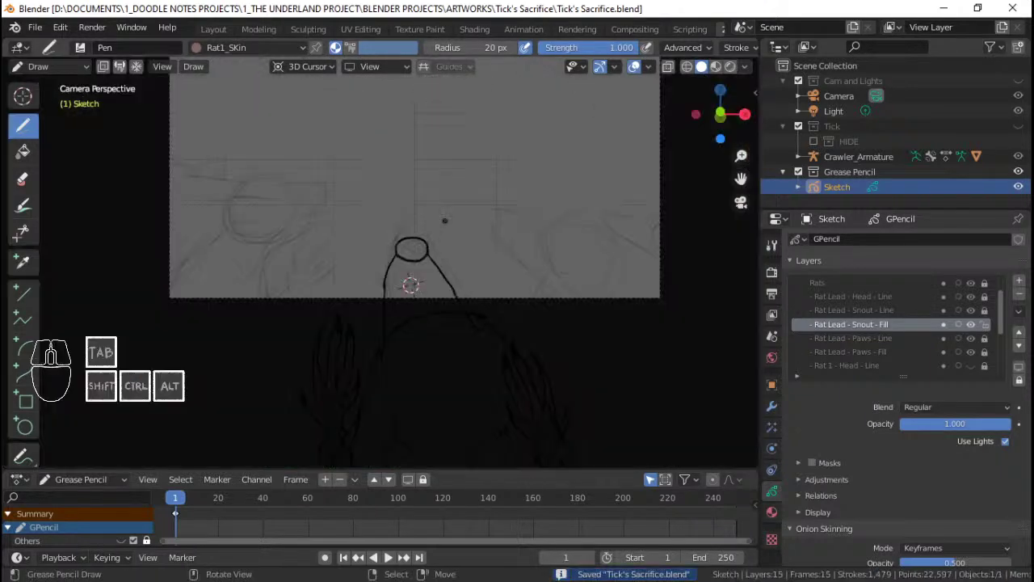
middle_drag(427, 270, 452, 244)
key(KP_1)
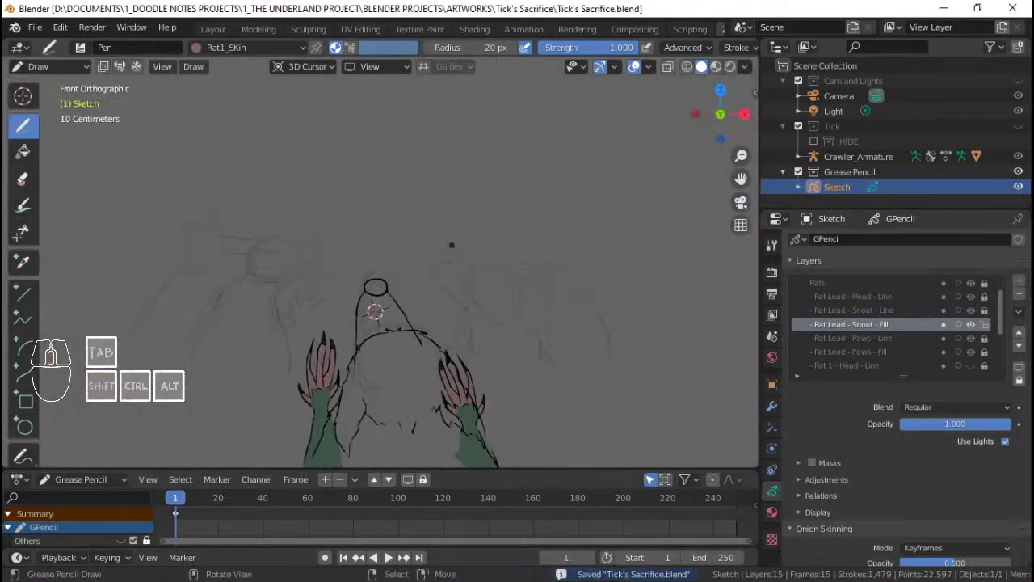
Step: Compare Rat Lead's snout and paws from the front and from an angle, saving the file
ctrl+middle_drag(403, 273, 404, 242)
mouse_move(404, 347)
shift+middle_down()
mouse_move(423, 226)
mouse_move(437, 226)
mouse_move(426, 226)
shift+middle_up()
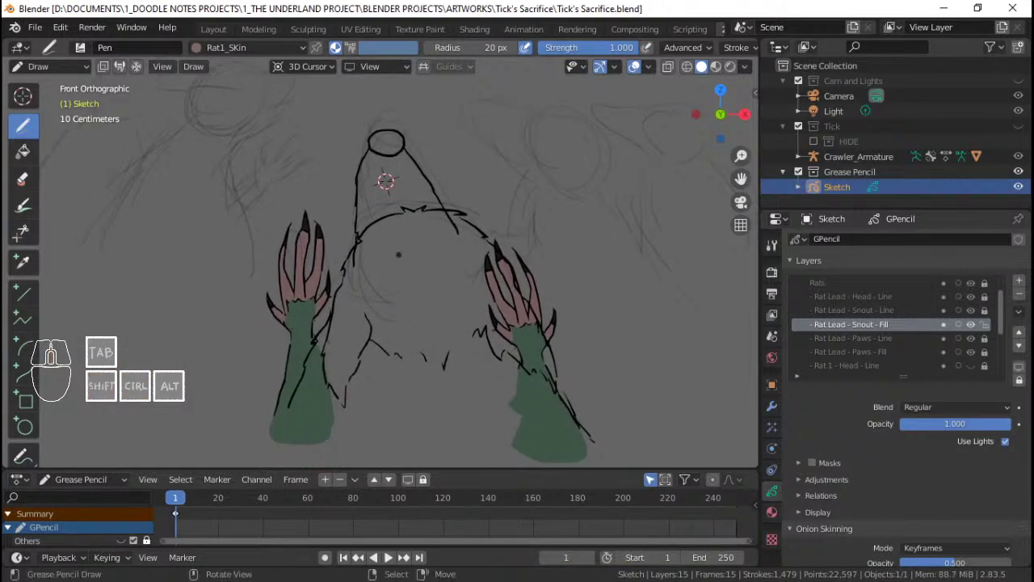
ctrl+middle_drag(390, 278, 390, 258)
ctrl+middle_drag(400, 271, 389, 242)
key(KP_5)
mouse_move(395, 286)
shift+middle_down()
mouse_move(395, 247)
mouse_move(394, 287)
shift+middle_up()
key(ctrl+s)
mouse_move(392, 233)
shift+middle_down()
mouse_move(391, 255)
mouse_move(449, 243)
mouse_move(485, 276)
shift+middle_up()
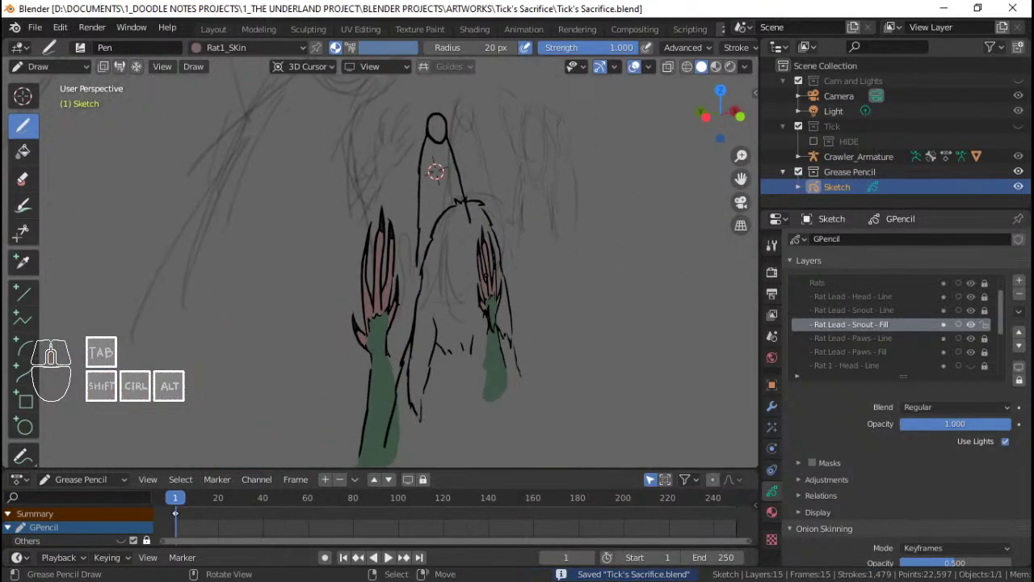
key(KP_1)
ctrl+middle_drag(370, 172, 366, 140)
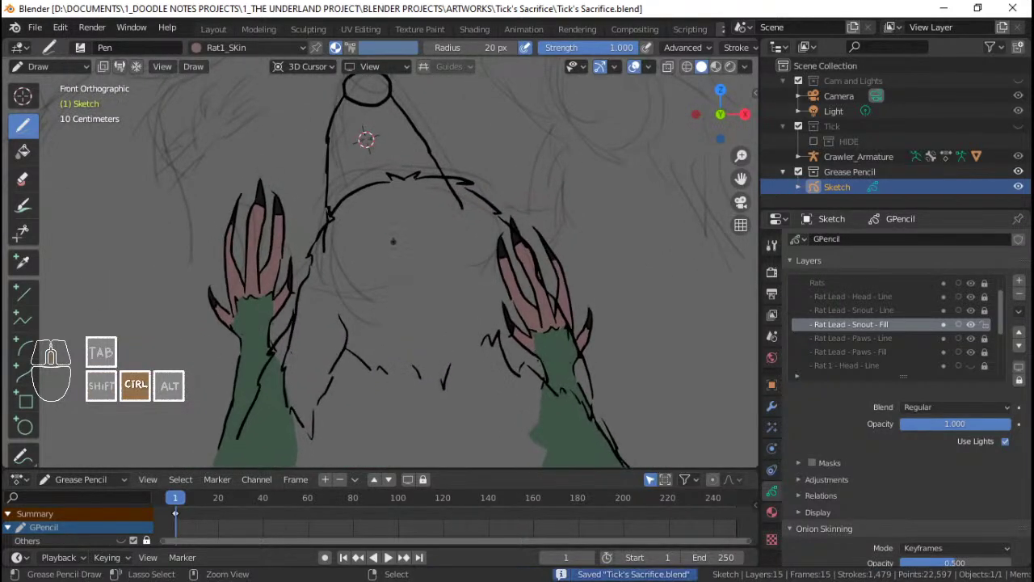
mouse_move(403, 248)
middle_down()
mouse_move(340, 250)
mouse_move(463, 172)
middle_up()
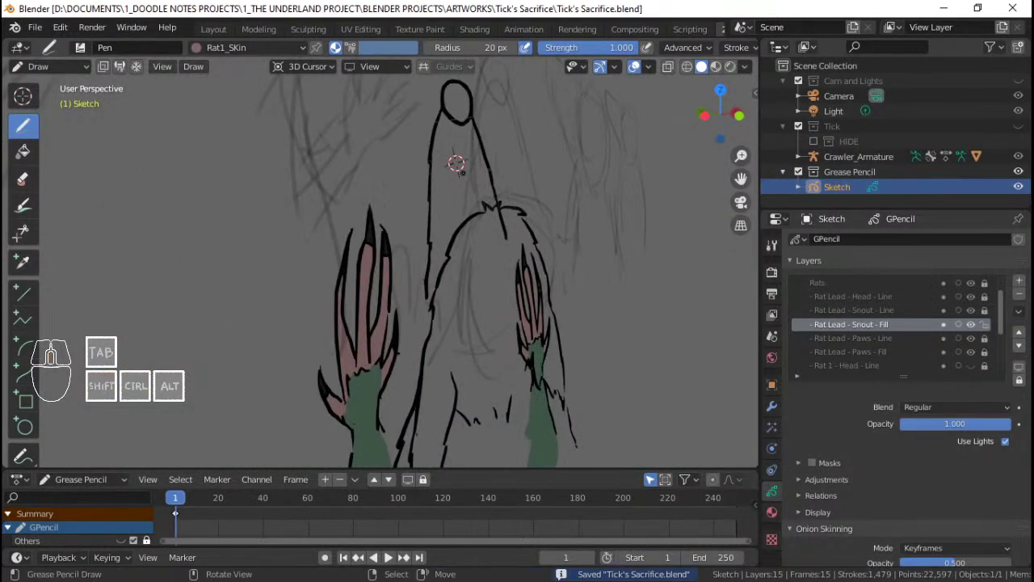
key(KP_1)
key(KP_3)
key(KP_1)
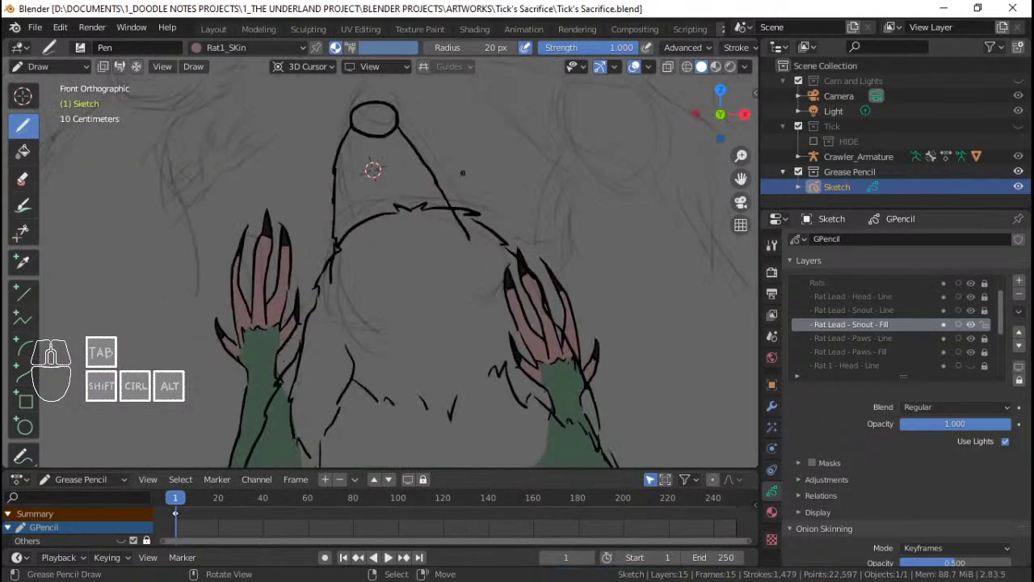
scroll(463, 172, up, 3)
key(ctrl+s)
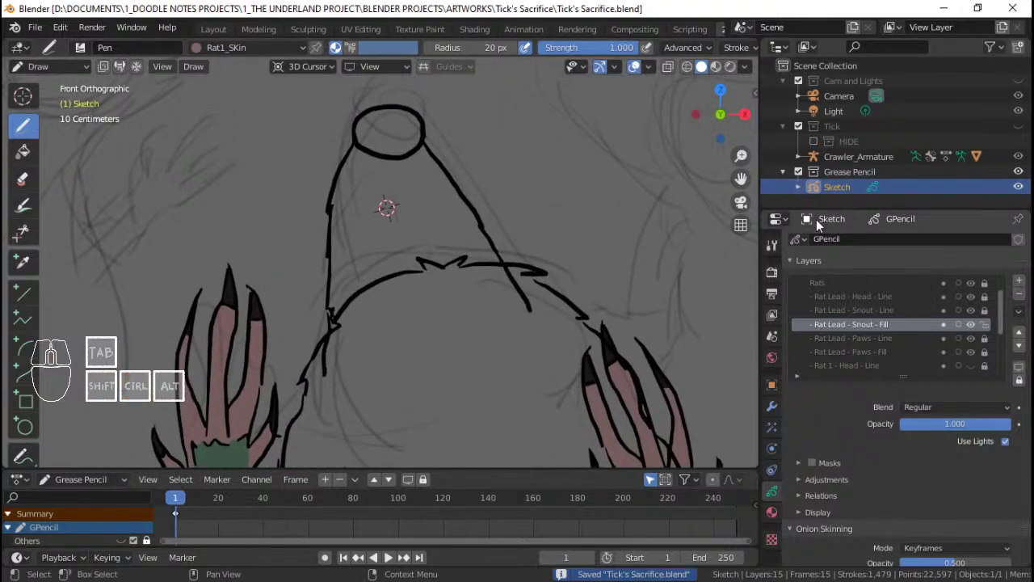
Step: Save the file and maximize the viewport around Rat Lead's snout
shift+middle_drag(507, 227, 552, 227)
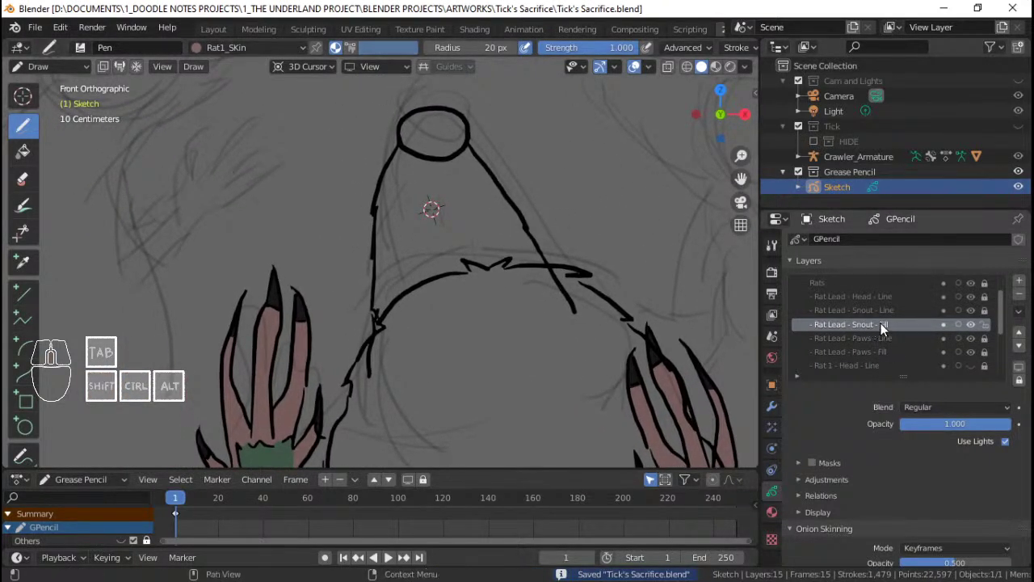
mouse_move(1001, 321)
mouse_down()
mouse_move(999, 332)
mouse_move(998, 306)
mouse_move(1001, 322)
mouse_up()
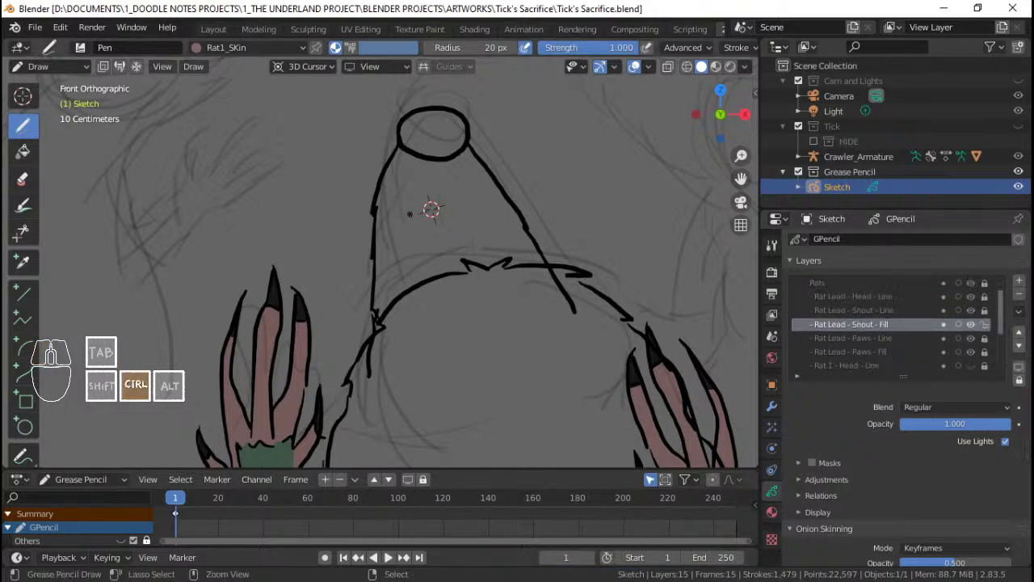
key(ctrl+s)
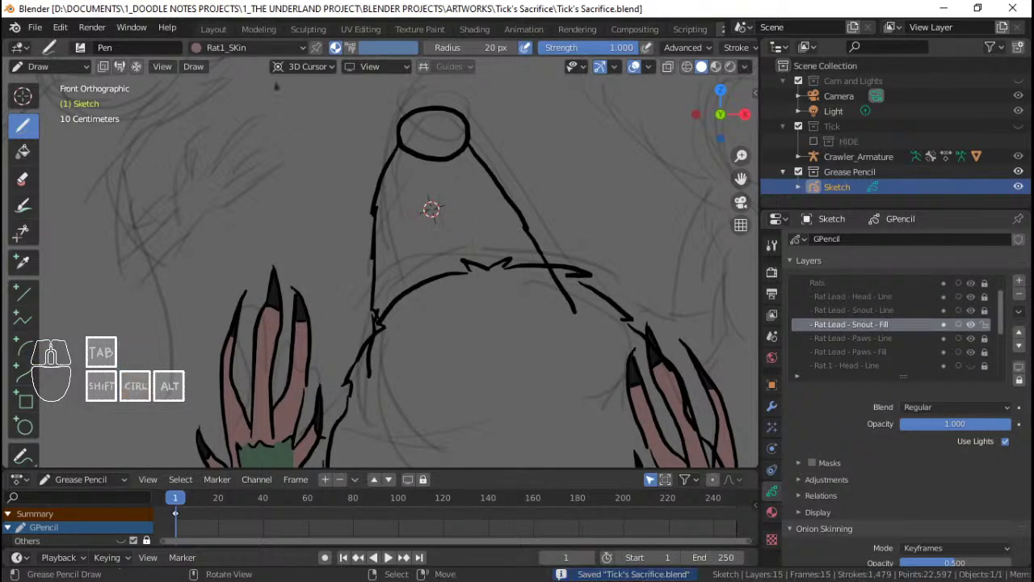
key(ctrl+space)
scroll(556, 246, down, 1)
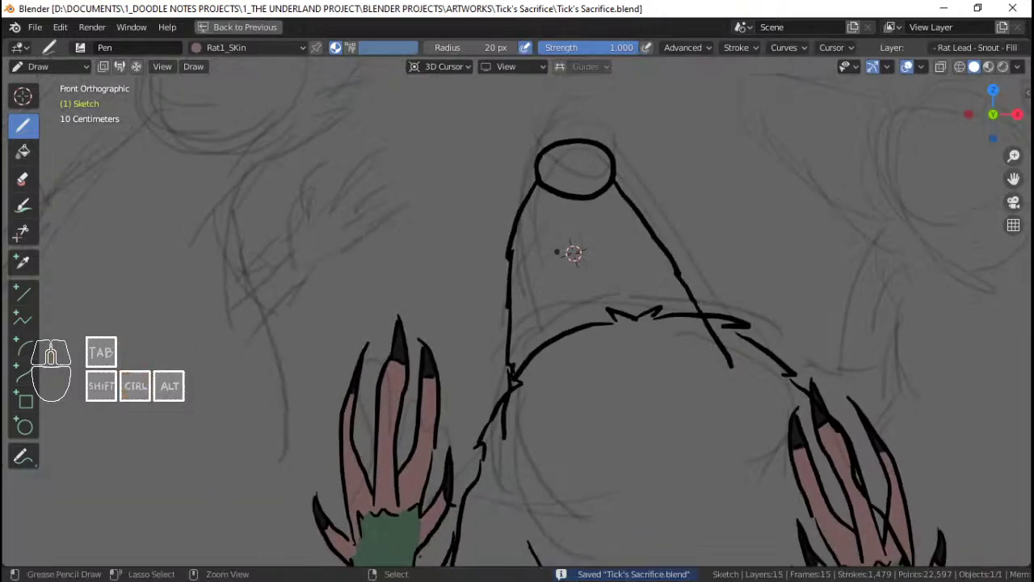
Step: Try to fill Rat Lead's nose tip with the Rat1_SKin material on the Snout - Fill layer
shift+middle_drag(558, 252, 509, 226)
mouse_move(509, 226)
shift+middle_down()
mouse_move(508, 254)
mouse_move(508, 240)
shift+middle_up()
shift+middle_drag(508, 240, 505, 251)
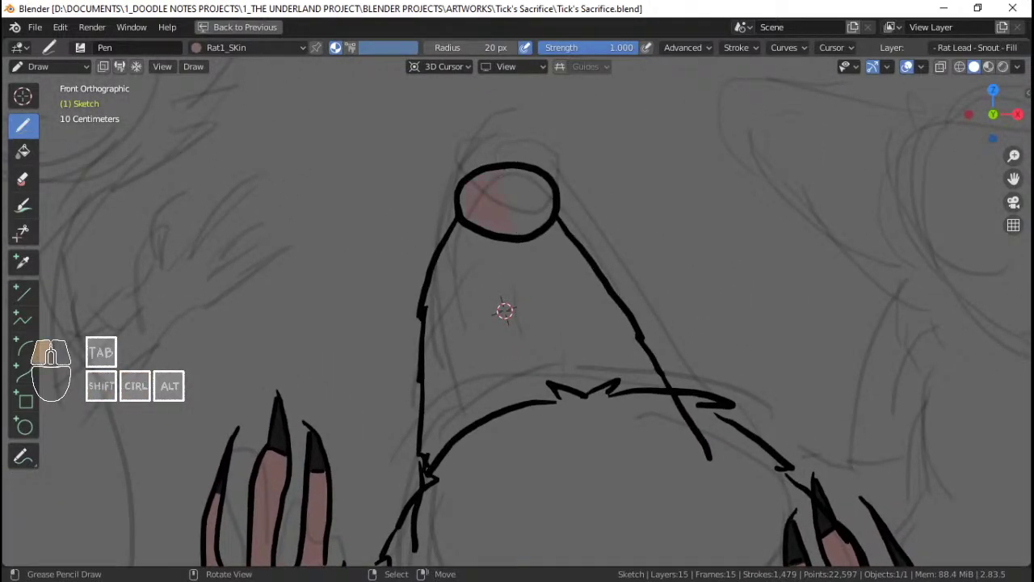
key(ctrl+z)
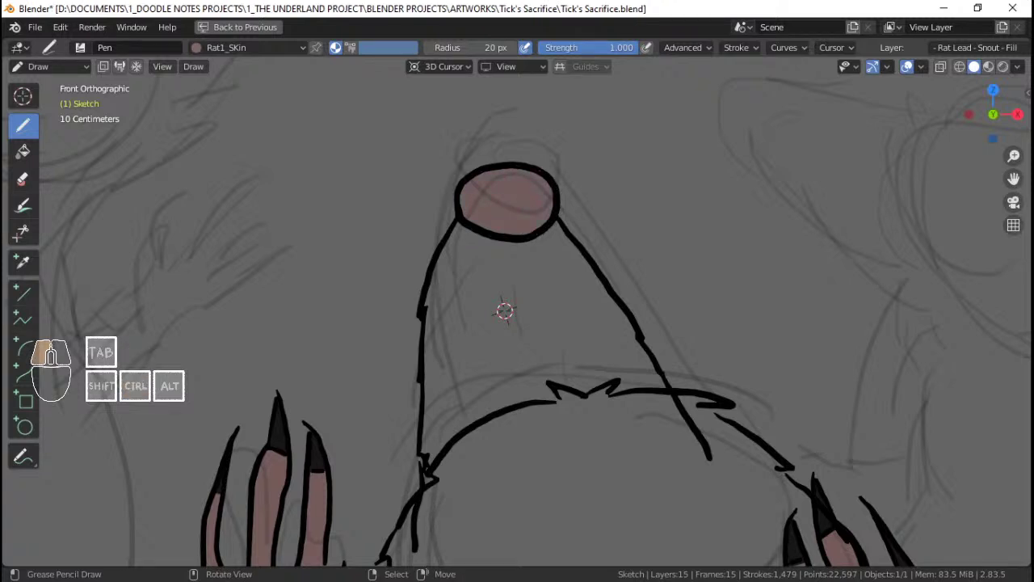
scroll(504, 311, down, 5)
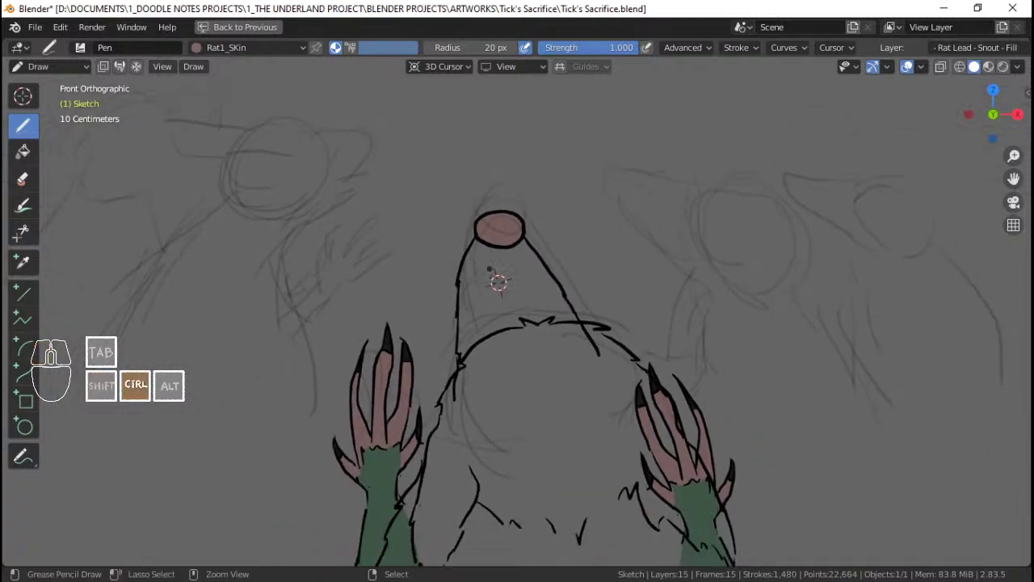
scroll(502, 289, up, 5)
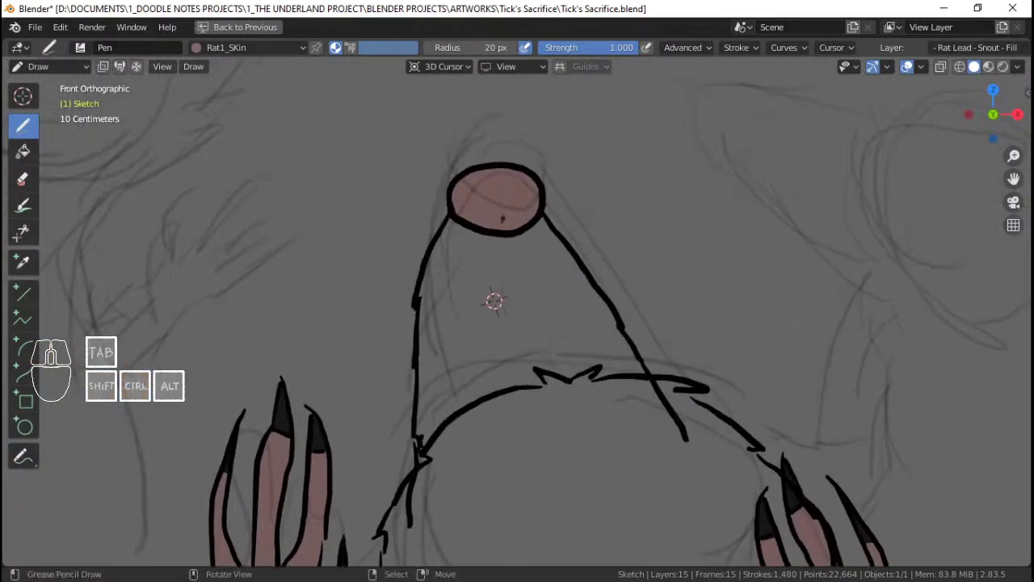
scroll(513, 319, down, 2)
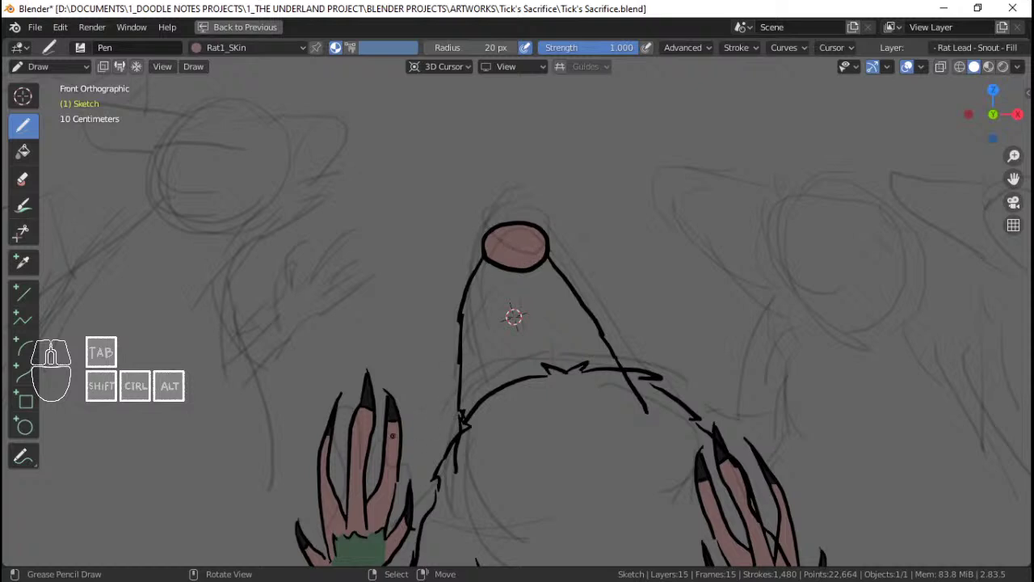
ctrl+middle_drag(393, 436, 450, 231)
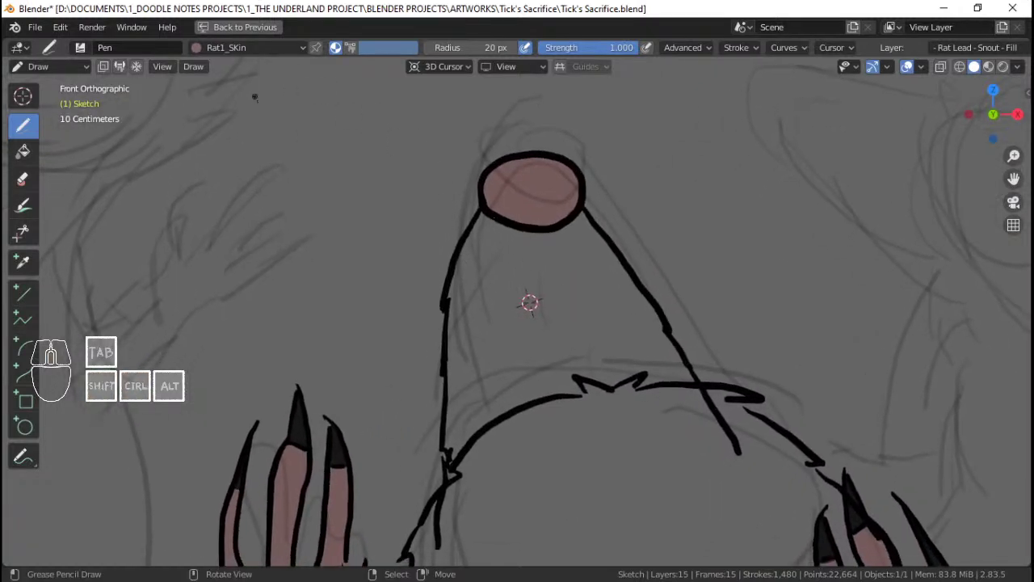
Step: Switch to the Rat1_Fur material and fill Rat Lead's snout below the nose, extending the fill past the brow line
click(250, 48)
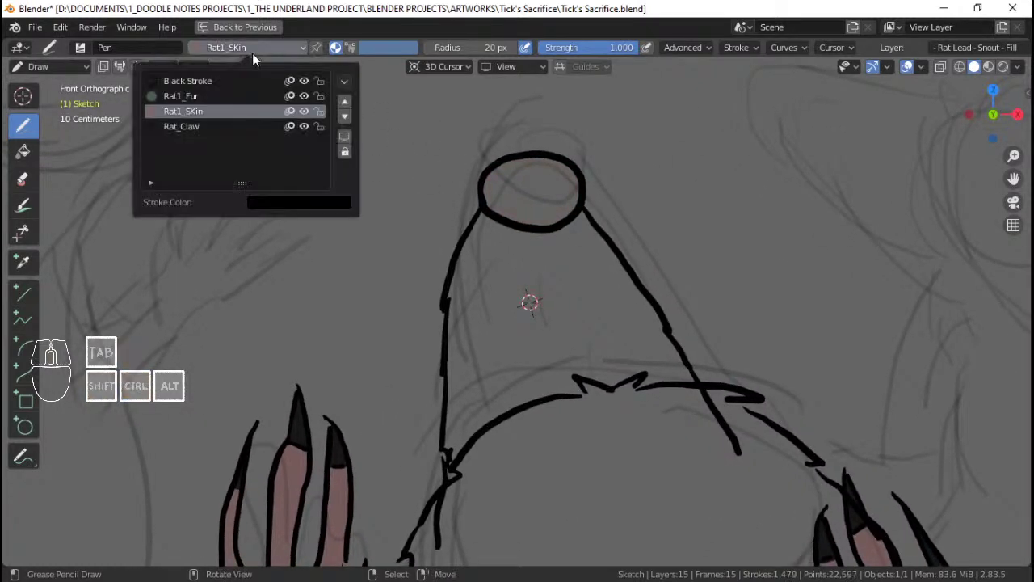
click(228, 98)
shift+middle_drag(472, 203, 481, 177)
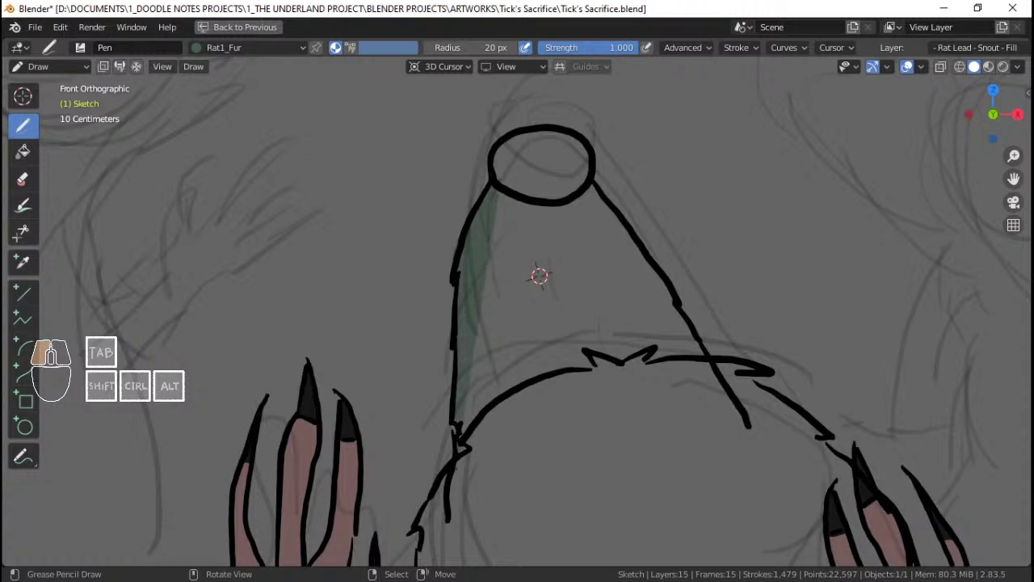
mouse_move(458, 429)
mouse_down()
mouse_move(458, 525)
mouse_move(703, 512)
mouse_move(760, 452)
mouse_move(753, 425)
mouse_move(703, 368)
mouse_move(676, 307)
mouse_move(600, 201)
mouse_up()
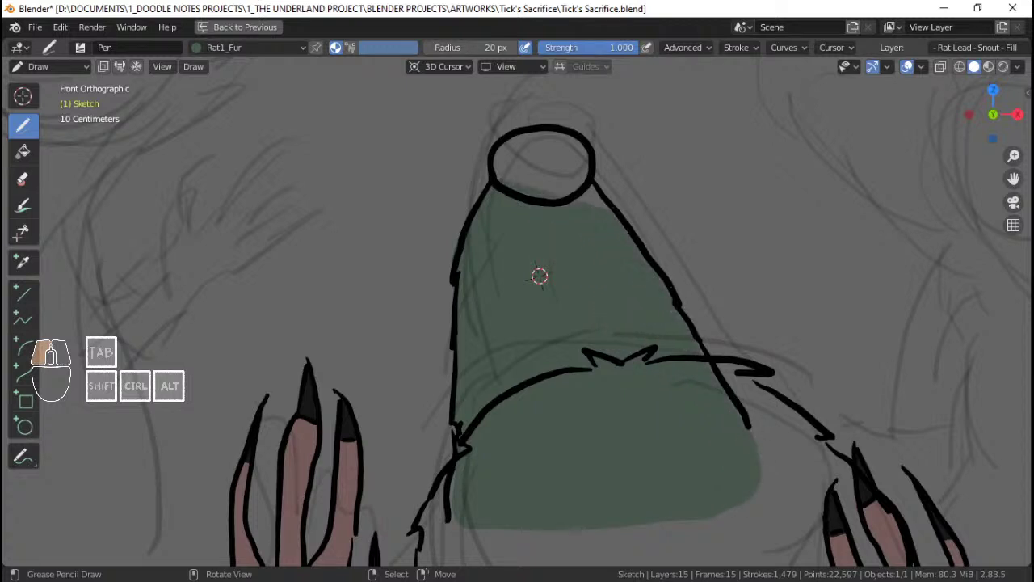
drag(540, 276, 538, 275)
shift+middle_drag(539, 274, 530, 202)
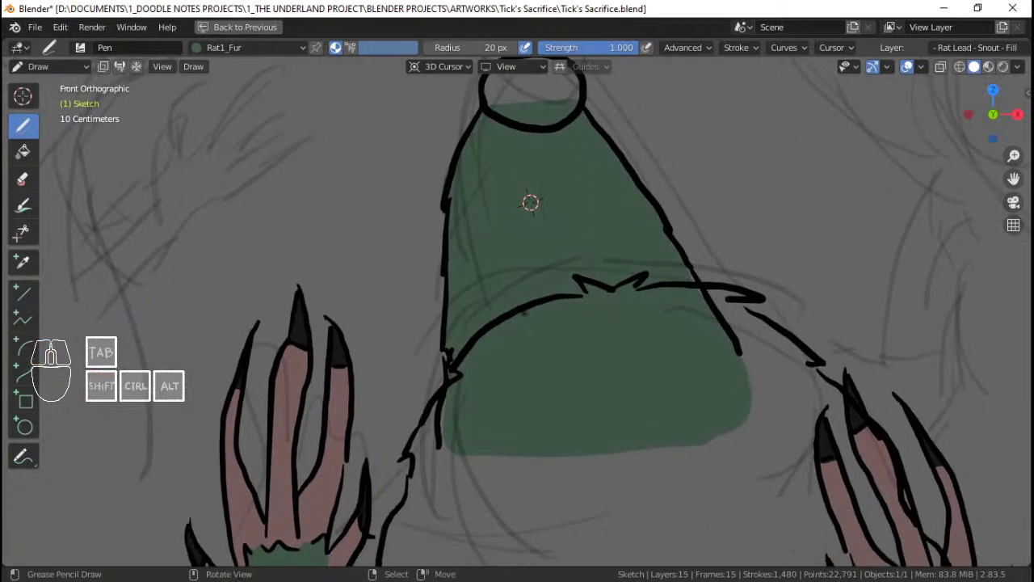
Step: Darken the viewport's solid shading background color to a dark grey
click(1018, 67)
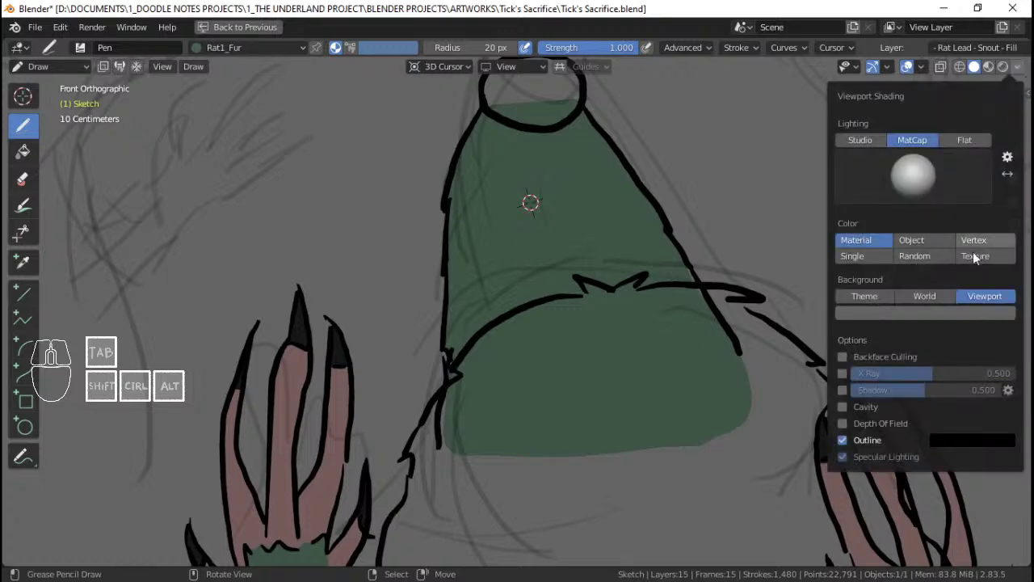
click(964, 317)
drag(1007, 205, 1004, 210)
Step: In Edit Mode, nudge the snout fill's left edge points to follow the outline using proportional editing
key(Tab)
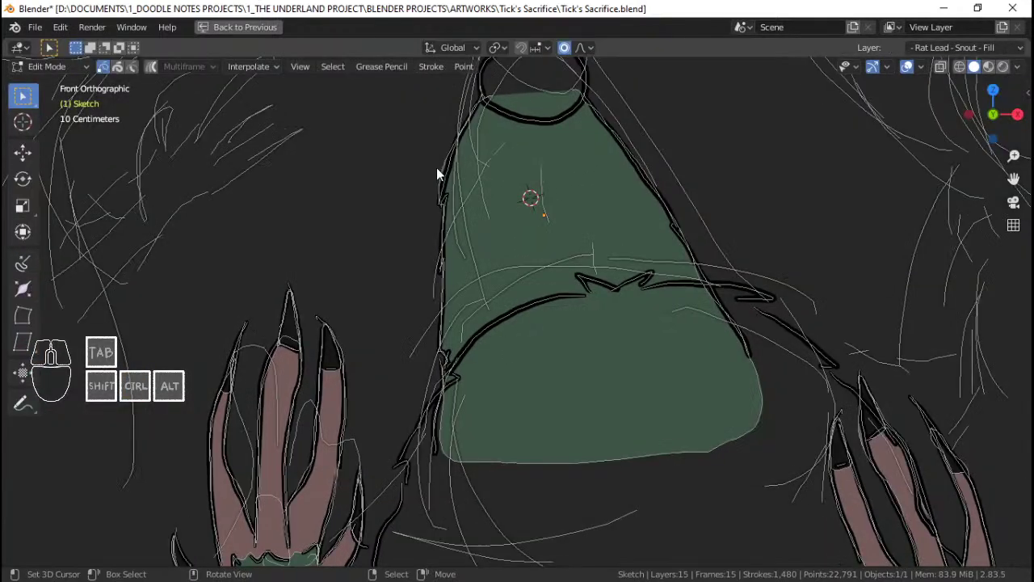
click(436, 167)
key(g)
click(480, 171)
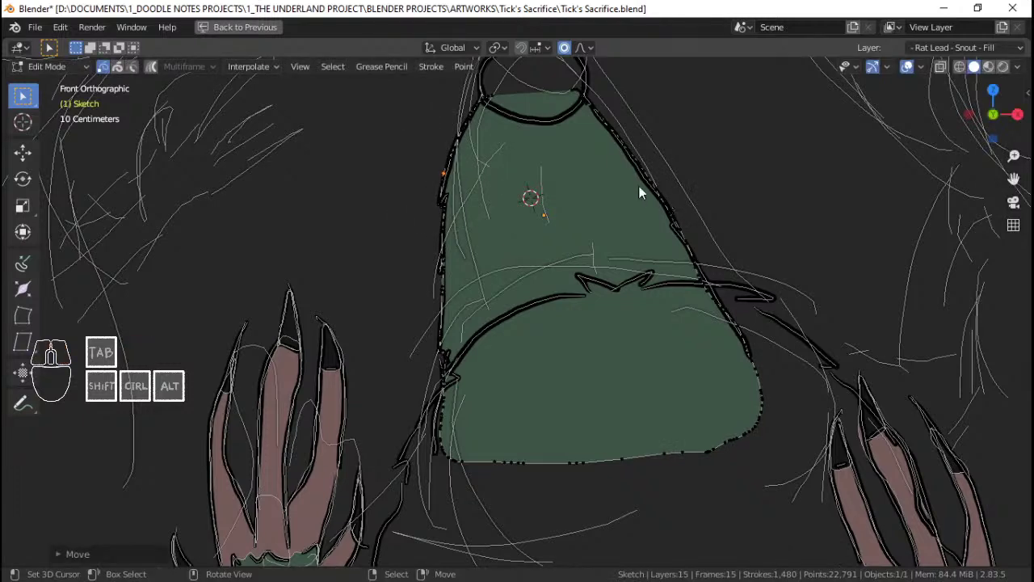
key(Tab)
Step: Move and rotate the snout fill's right edge points near the brow line to match the outline, and return to Draw Mode
shift+middle_drag(623, 267, 629, 261)
key(Tab)
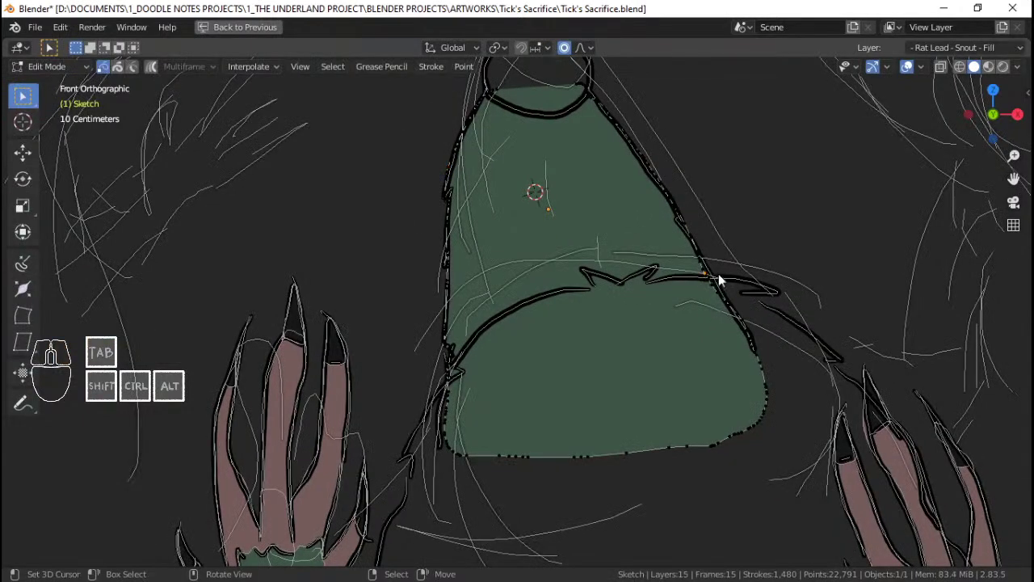
key(g)
click(723, 275)
key(r)
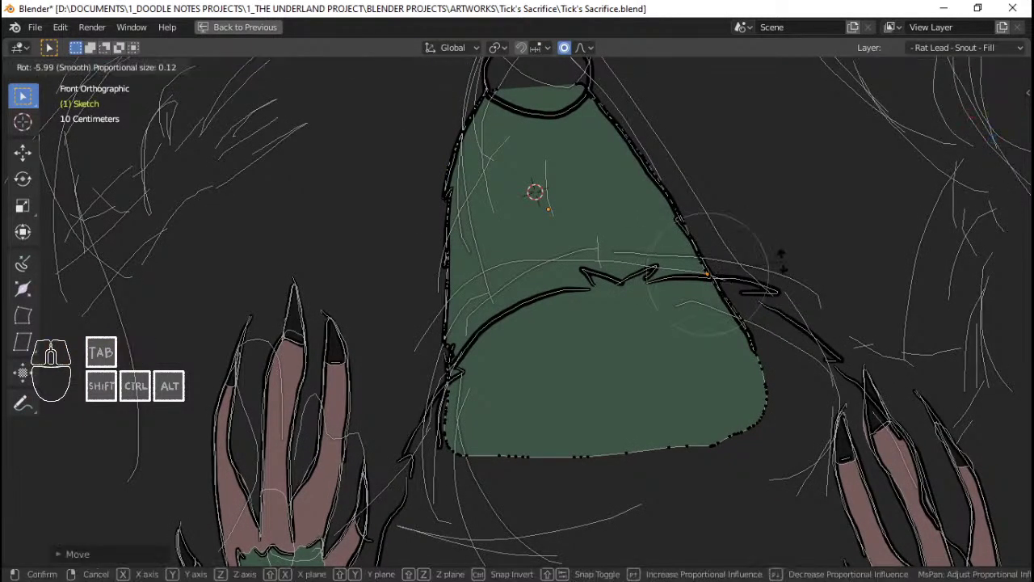
click(774, 268)
key(Tab)
Step: Add a small Rat1_Fur patch to the snout fill near its base and save the file
ctrl+middle_drag(608, 278, 607, 301)
shift+middle_drag(607, 301, 606, 312)
mouse_move(606, 311)
ctrl+middle_down()
mouse_move(605, 343)
mouse_move(604, 259)
ctrl+middle_up()
ctrl+middle_drag(585, 303, 581, 251)
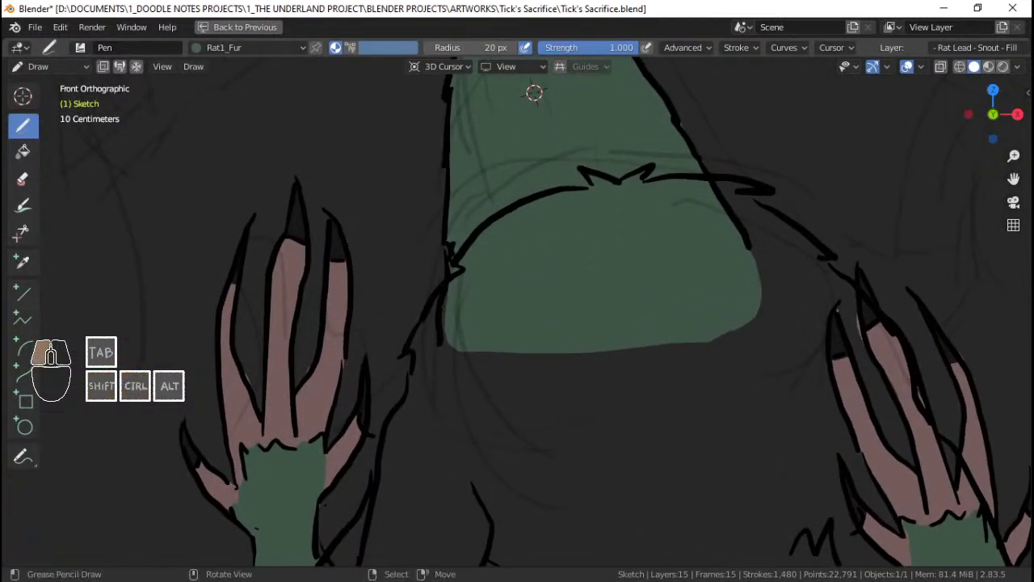
shift+middle_drag(534, 93, 509, 310)
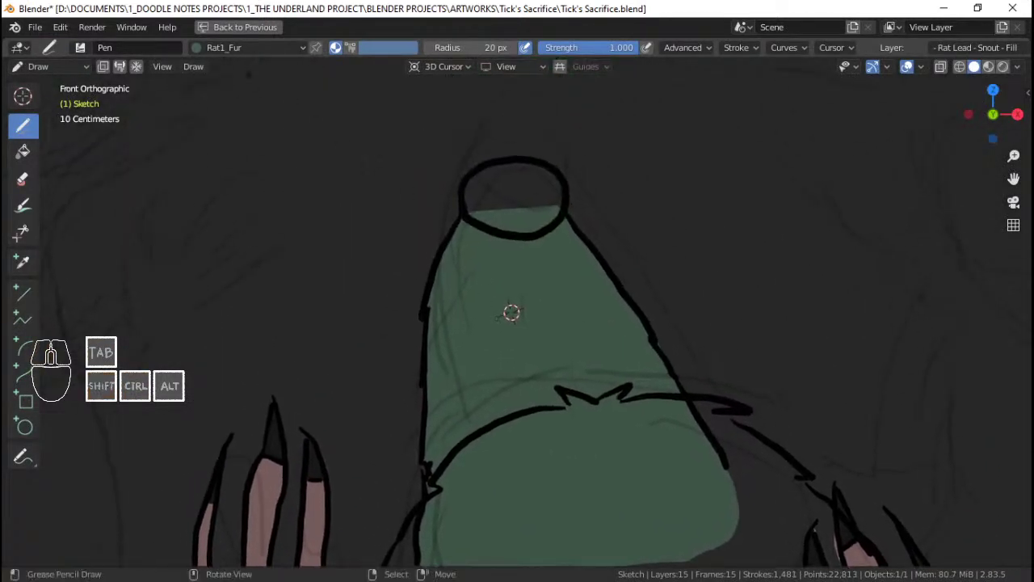
key(ctrl+s)
Step: Fill Rat Lead's nose tip with Rat1_SKin, restore the full editor layout, and save the file
click(235, 47)
click(219, 113)
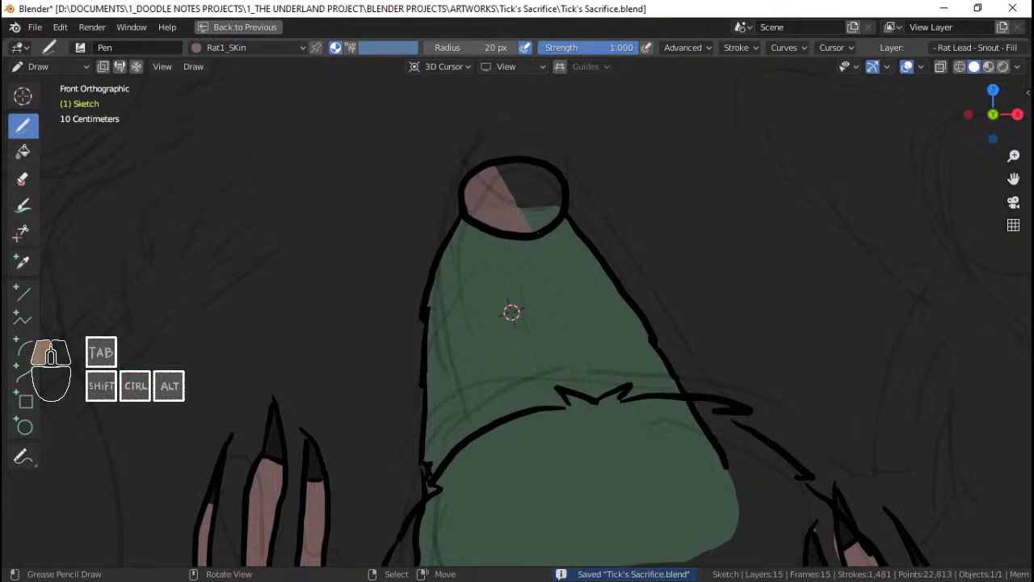
mouse_move(518, 178)
mouse_down()
mouse_move(558, 202)
mouse_move(519, 165)
mouse_up()
mouse_move(565, 187)
ctrl+middle_down()
mouse_move(584, 243)
mouse_move(510, 218)
ctrl+middle_up()
click(252, 30)
key(ctrl+s)
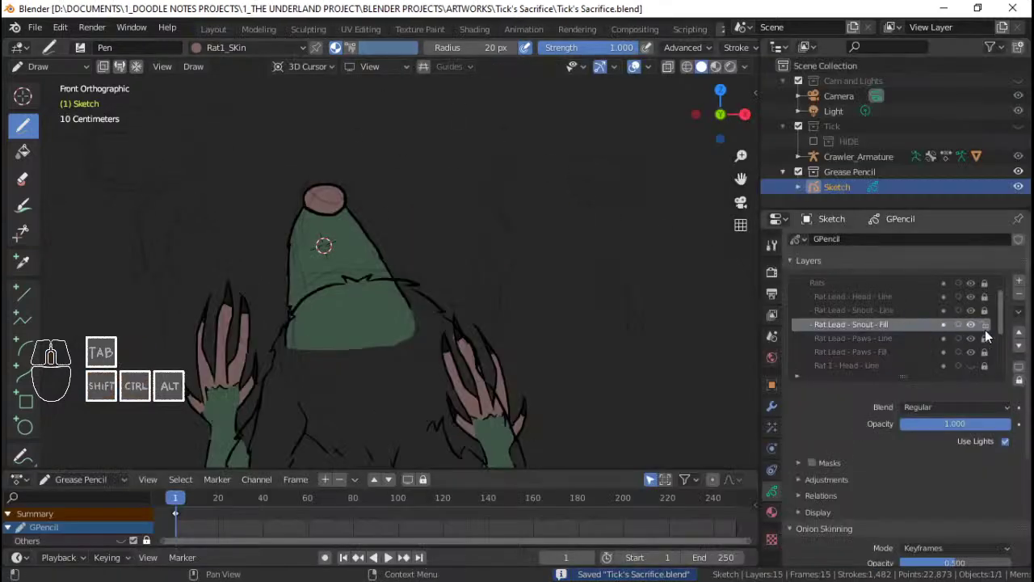
Step: Lock the Snout - Fill layer, add a layer named "- Rat Lead - Head - Fill" above Snout - Line, and save
click(986, 324)
click(933, 309)
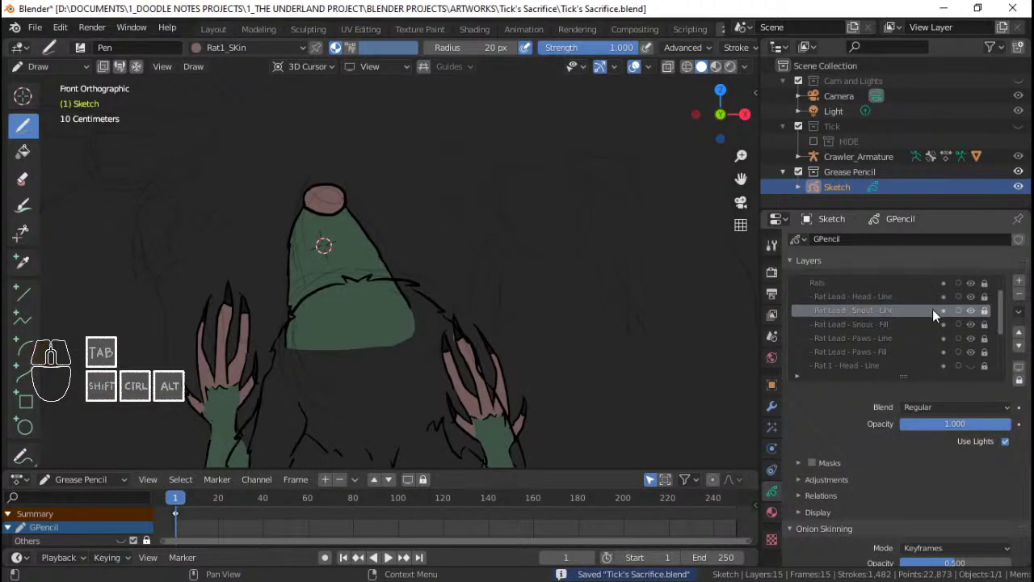
click(1020, 282)
double_click(880, 310)
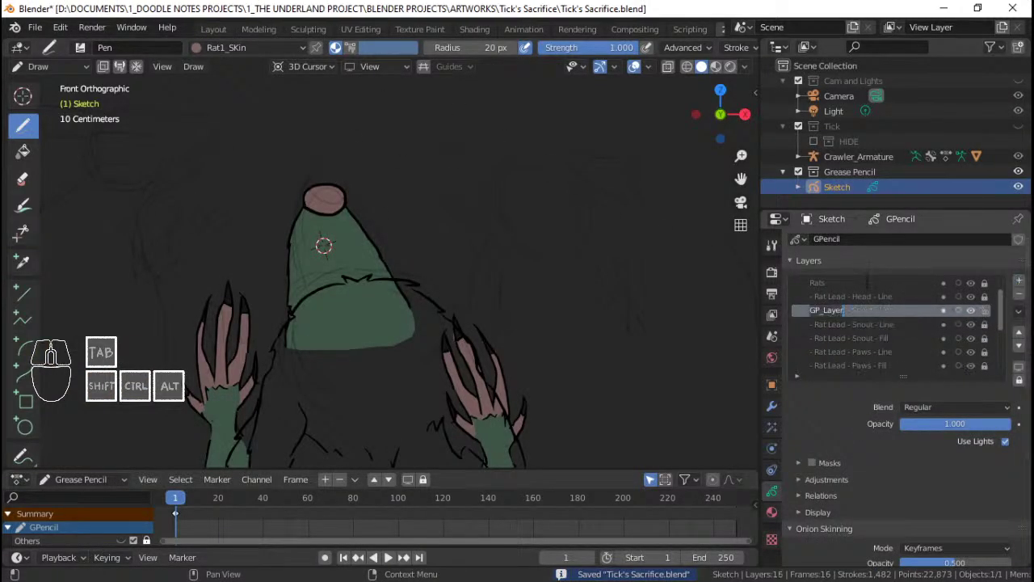
text(- Rat)
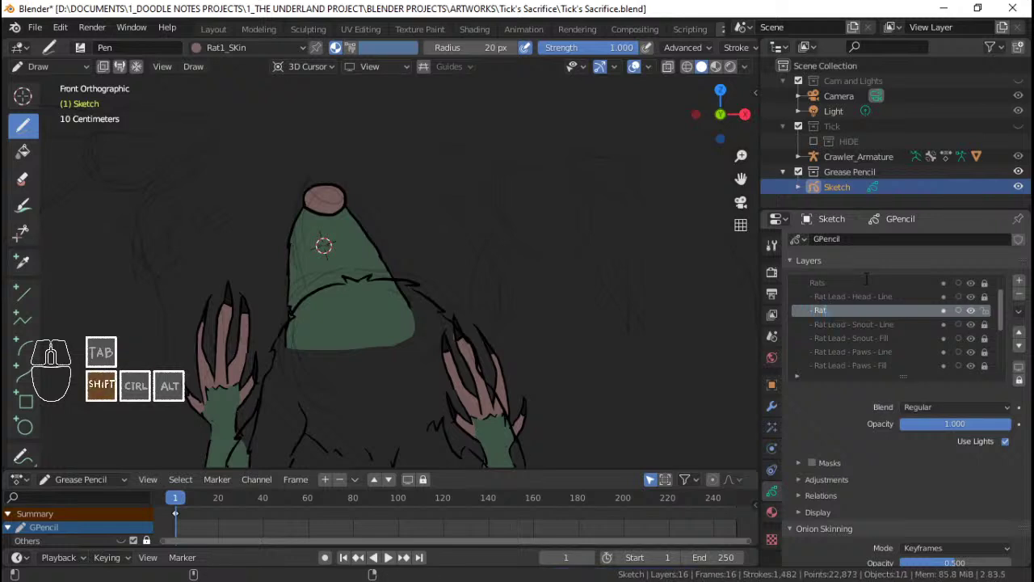
text( Lead - Head - Fill)
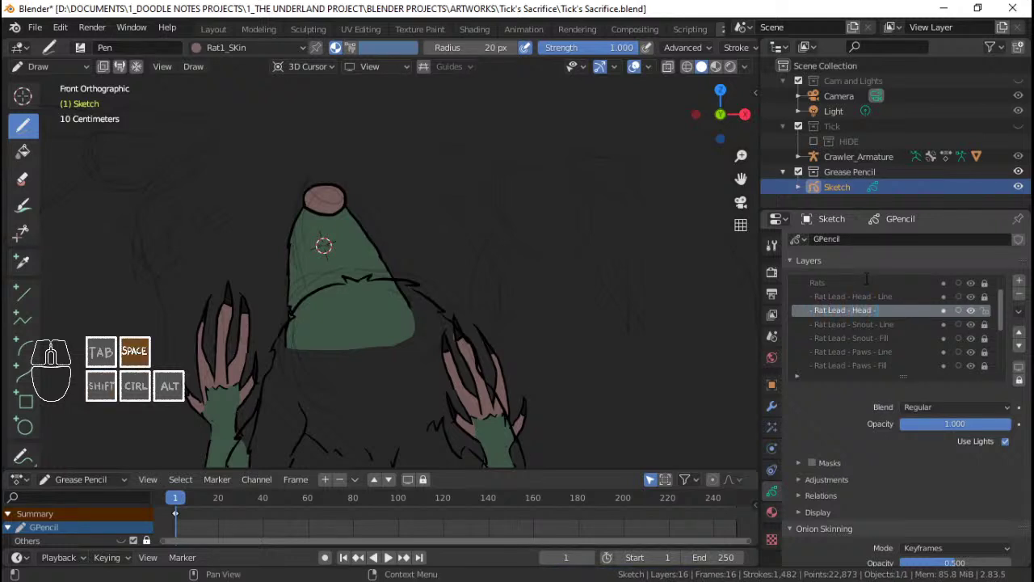
key(Return)
key(ctrl+s)
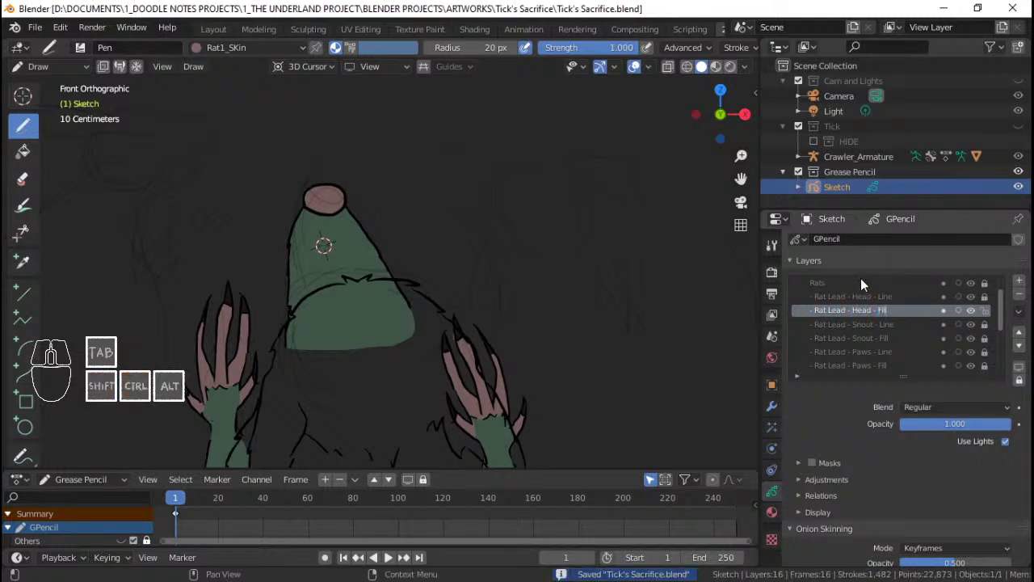
key(ctrl+s)
Step: Unlock Rat Lead - Head - Line, select all its strokes in Edit Mode, and snap the 3D cursor to them
drag(982, 308, 983, 298)
click(880, 297)
scroll(376, 316, down, 2)
mouse_move(376, 316)
middle_down()
mouse_move(440, 316)
mouse_move(465, 260)
middle_up()
key(Tab)
mouse_move(539, 240)
middle_down()
mouse_move(560, 266)
mouse_move(486, 244)
mouse_move(311, 236)
mouse_move(504, 274)
mouse_move(512, 305)
mouse_move(412, 303)
mouse_move(565, 318)
mouse_move(437, 278)
middle_up()
key(a)
key(shift+s)
click(503, 284)
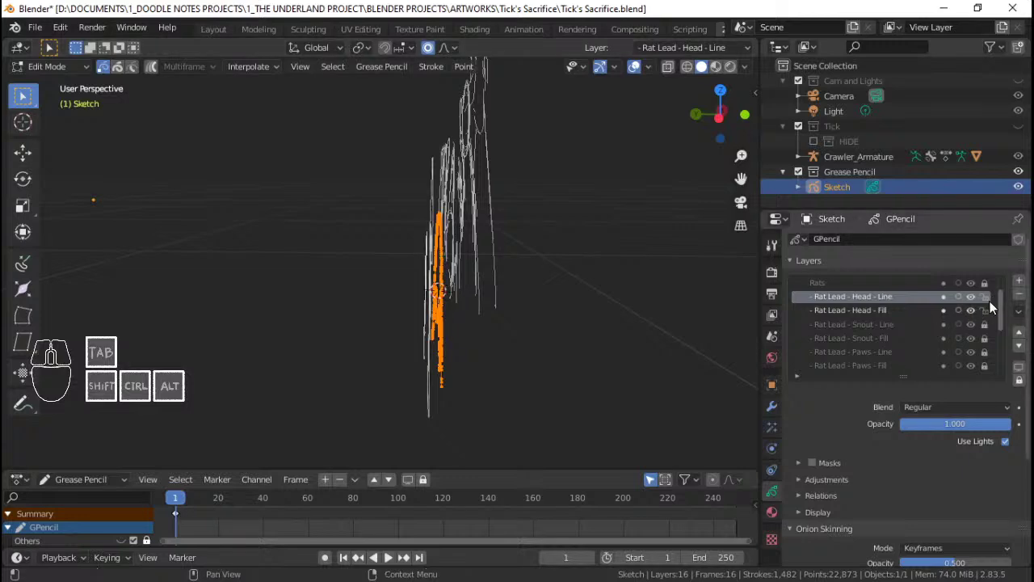
Step: Lock Rat Lead - Head - Line, make Head - Fill active, return to Draw Mode in the front view, and save
click(880, 310)
mouse_move(565, 234)
middle_down()
mouse_move(391, 223)
mouse_move(488, 225)
mouse_move(469, 240)
mouse_move(367, 254)
mouse_move(412, 252)
mouse_move(457, 284)
middle_up()
key(ctrl+s)
key(KP_1)
key(ctrl+Tab)
click(457, 198)
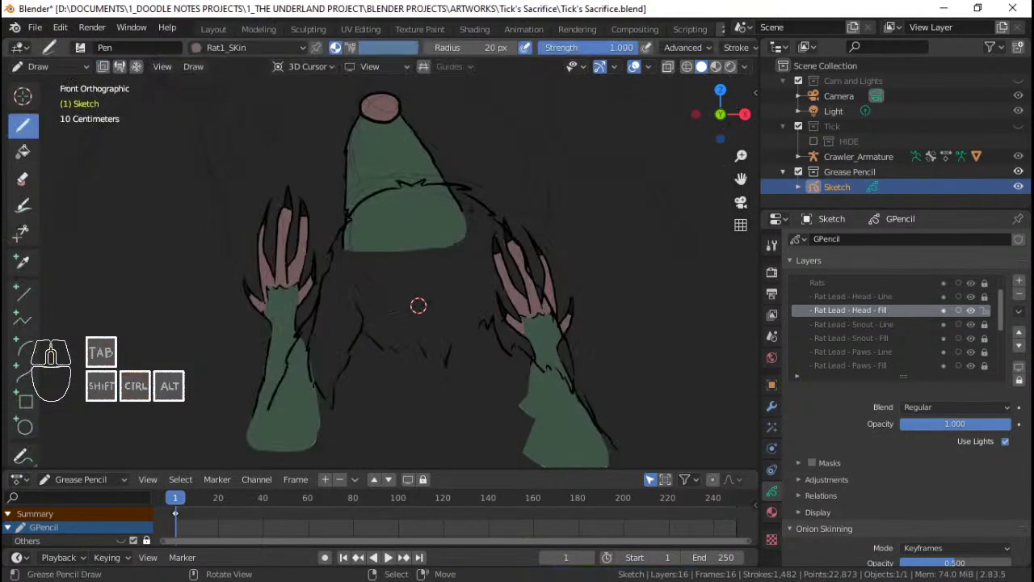
ctrl+middle_drag(456, 210, 457, 170)
key(ctrl+s)
Step: Maximize the viewport, choose the Rat1_Fur material, and fill Rat Lead's head and body between the paws
shift+middle_drag(543, 262, 482, 210)
shift+middle_drag(481, 211, 480, 177)
shift+middle_drag(450, 189, 463, 223)
shift+middle_drag(463, 223, 469, 235)
click(259, 46)
click(217, 94)
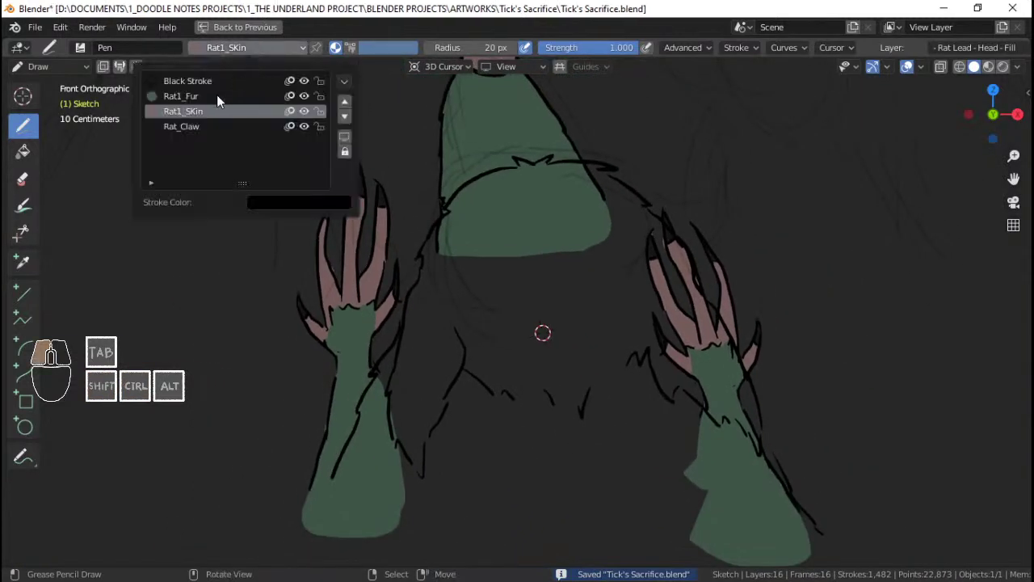
ctrl+middle_drag(543, 333, 554, 325)
shift+middle_drag(553, 325, 639, 237)
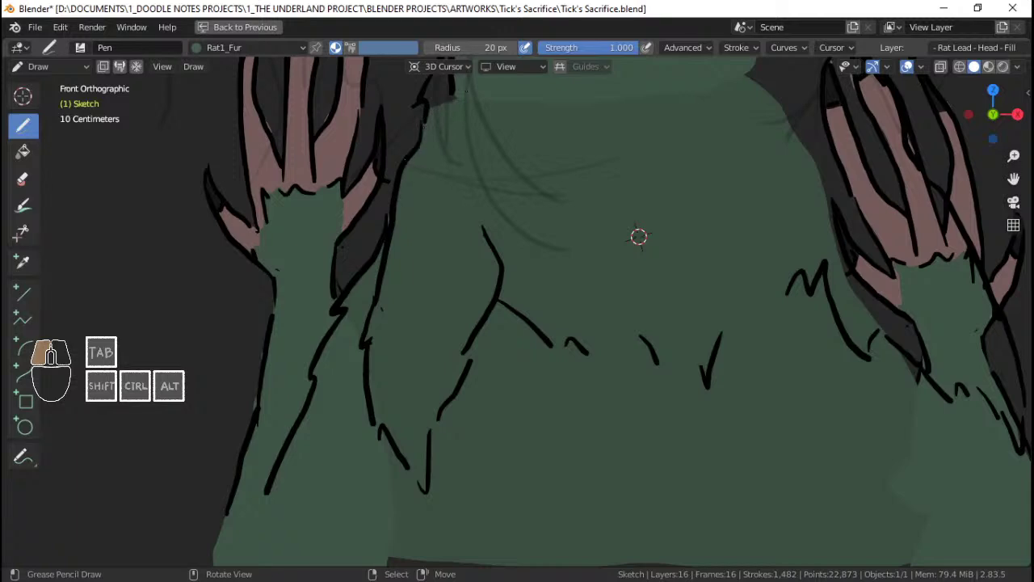
Step: Patch the unfilled gap along the left side of the head beside the snout base with Rat1_Fur
ctrl+middle_drag(494, 195, 512, 251)
ctrl+middle_drag(542, 266, 543, 256)
shift+middle_drag(501, 193, 613, 304)
ctrl+middle_drag(517, 307, 494, 272)
scroll(689, 501, up, 2)
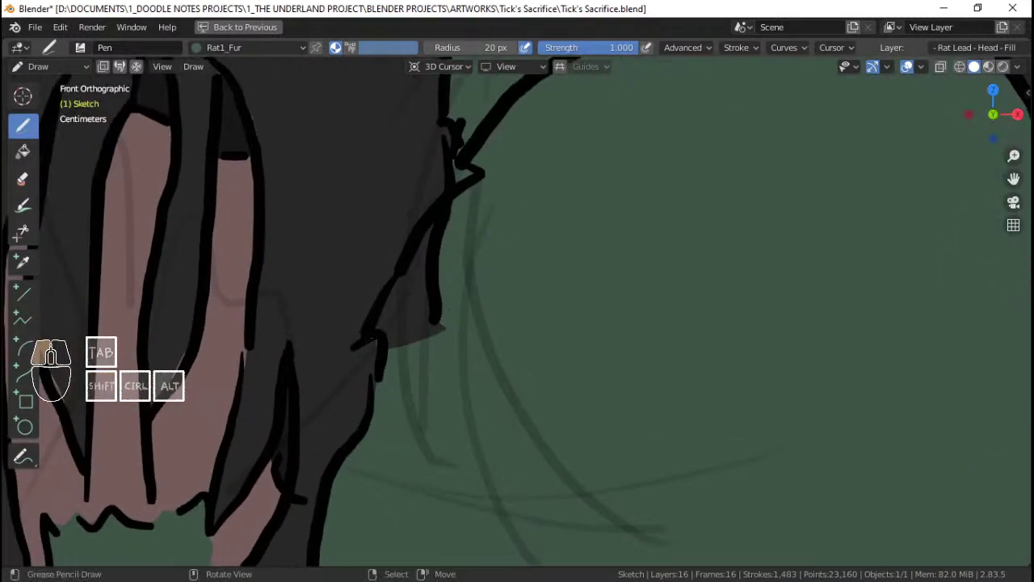
mouse_move(404, 266)
mouse_down()
mouse_move(448, 208)
mouse_move(445, 328)
mouse_up()
ctrl+middle_drag(496, 225, 501, 271)
shift+middle_drag(529, 222, 450, 294)
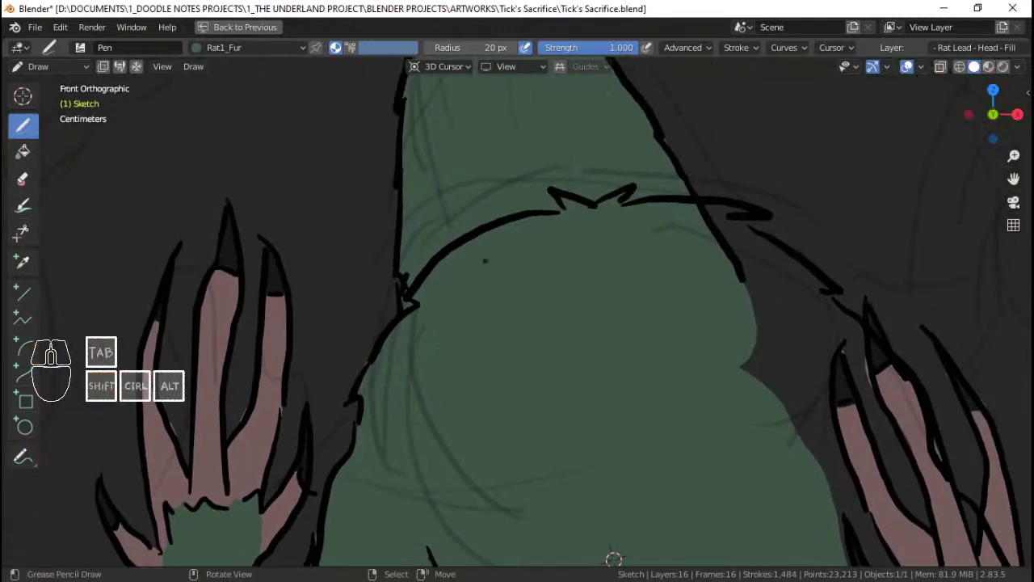
shift+middle_drag(650, 247, 547, 250)
shift+middle_drag(511, 560, 539, 556)
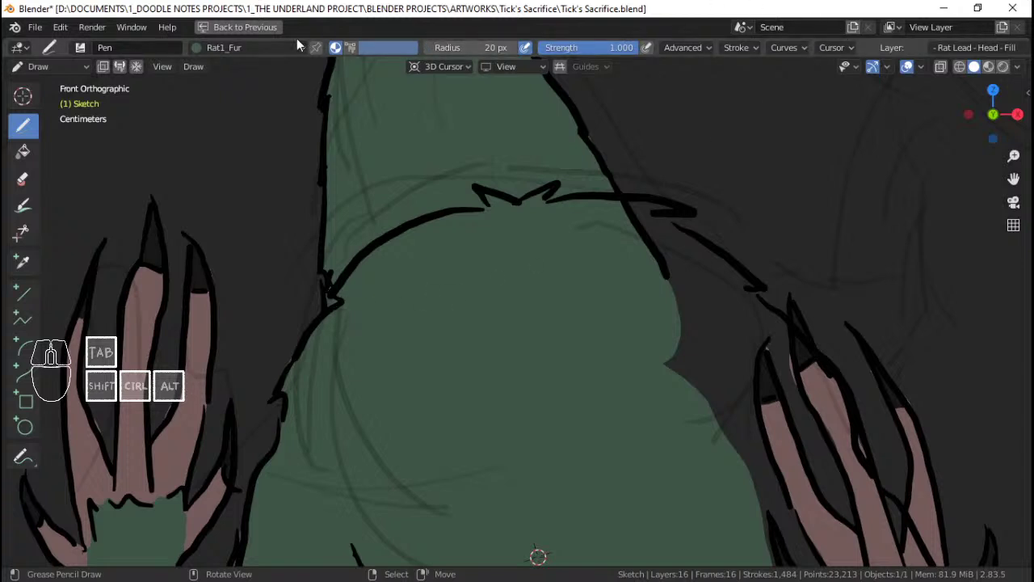
Step: Hide both of Rat Lead's Snout layers and both Paws layers, leaving the Head line and fill layers shown
click(966, 48)
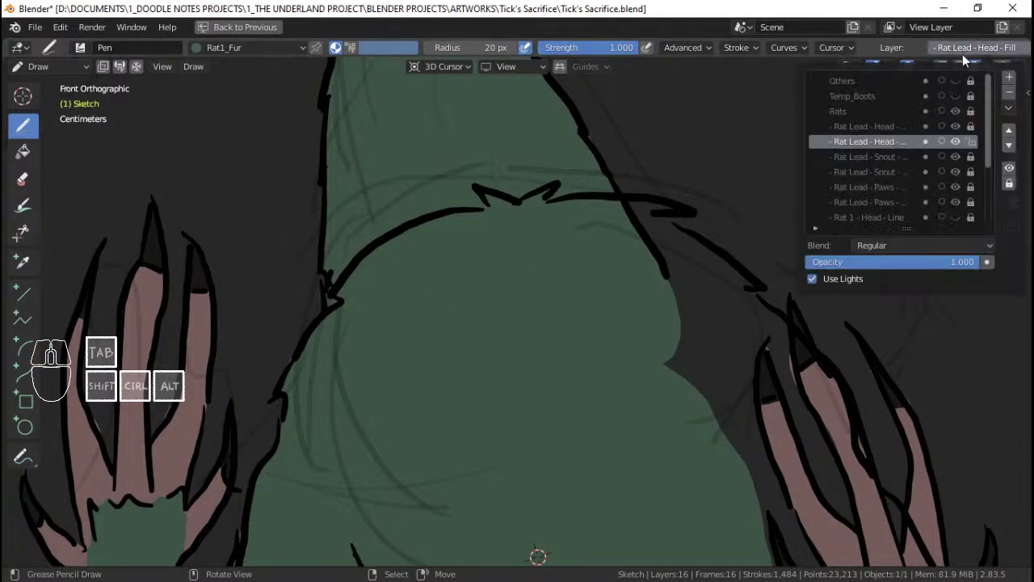
click(971, 142)
drag(955, 158, 956, 173)
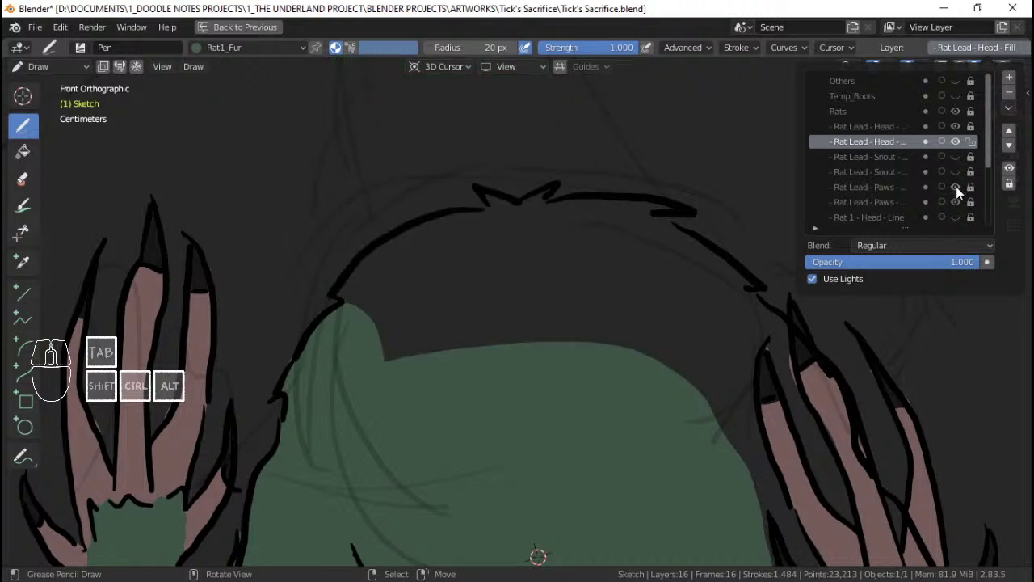
drag(956, 187, 956, 202)
ctrl+middle_drag(531, 274, 541, 343)
shift+middle_drag(576, 311, 558, 291)
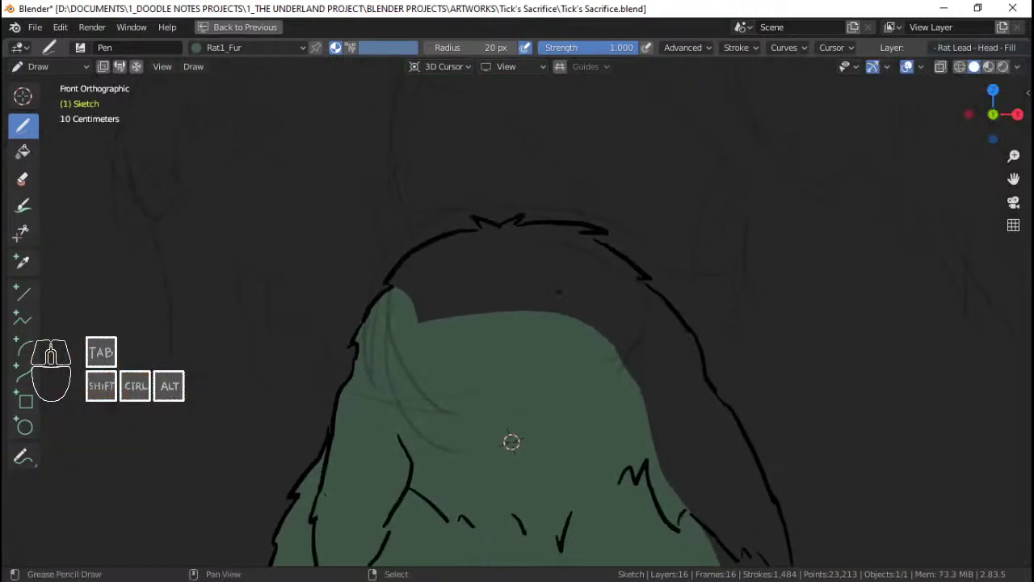
Step: Make Rat Lead - Head - Fill the active layer, save the file, and frame the unfilled area atop the head
click(1004, 50)
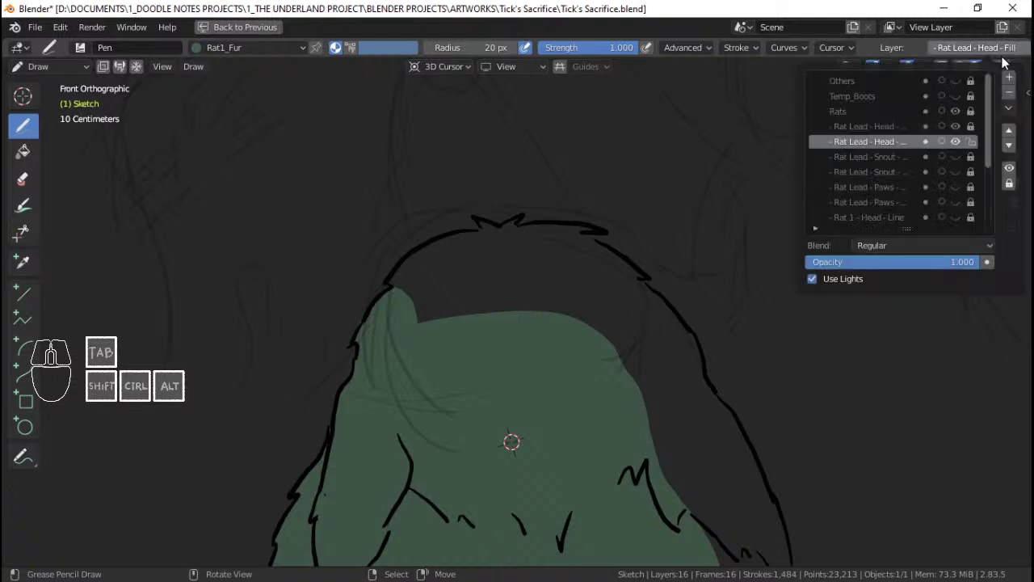
click(903, 140)
ctrl+middle_drag(609, 303, 534, 266)
key(ctrl+s)
shift+middle_drag(593, 324, 573, 289)
shift+middle_drag(573, 289, 552, 281)
shift+middle_drag(423, 158, 533, 322)
ctrl+middle_drag(534, 323, 533, 275)
shift+middle_drag(533, 274, 541, 277)
shift+middle_drag(546, 368, 575, 377)
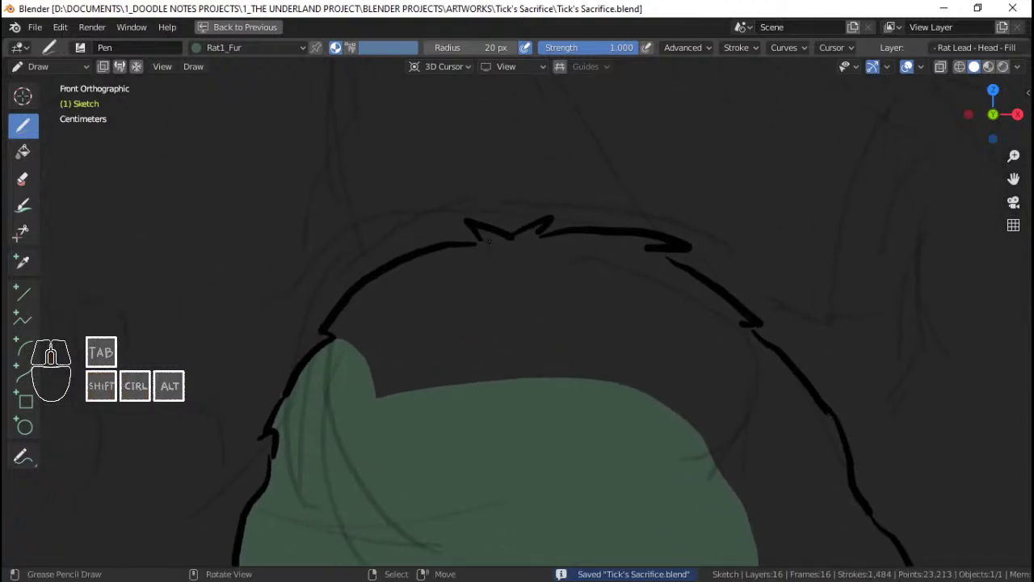
ctrl+middle_drag(488, 241, 503, 234)
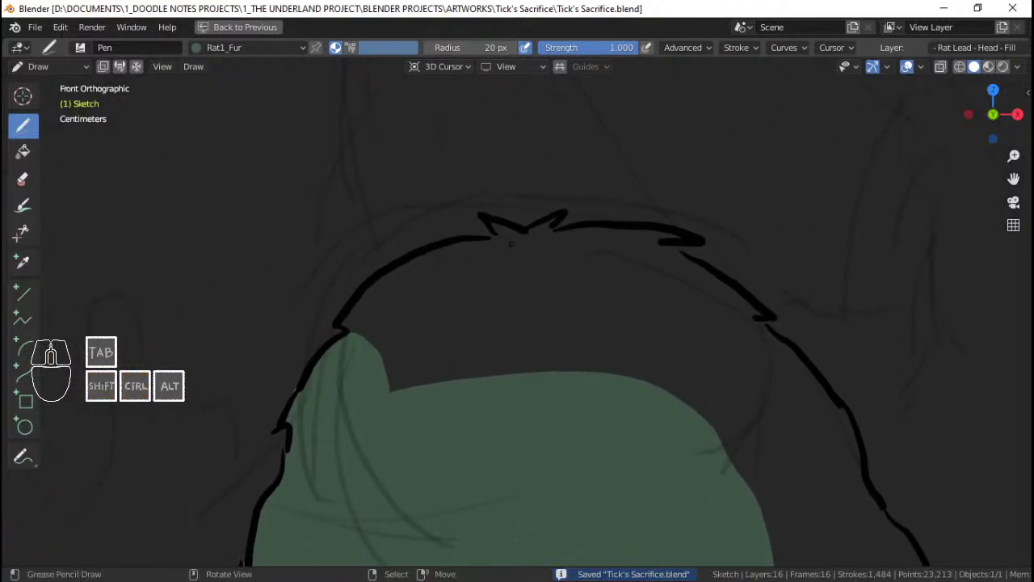
Step: Fill the upper part of the rat's head with Rat1_Fur inside the outline, nudge a point at the hair tuft, and close the gap beneath it
mouse_move(425, 254)
mouse_down()
mouse_move(349, 311)
mouse_move(360, 338)
mouse_move(465, 370)
mouse_move(750, 372)
mouse_move(764, 325)
mouse_move(703, 257)
mouse_move(518, 248)
mouse_move(668, 229)
mouse_up()
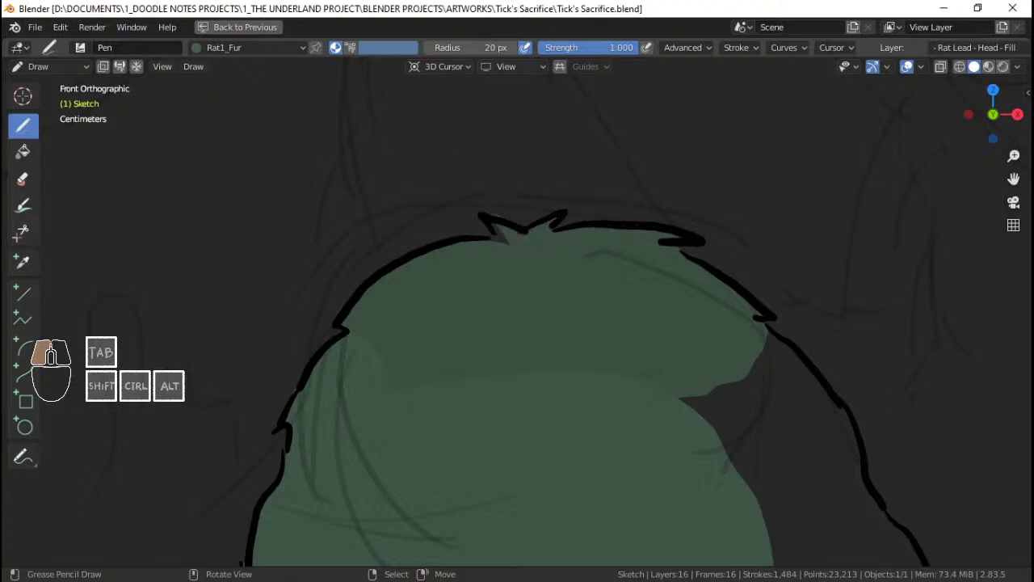
drag(530, 241, 530, 243)
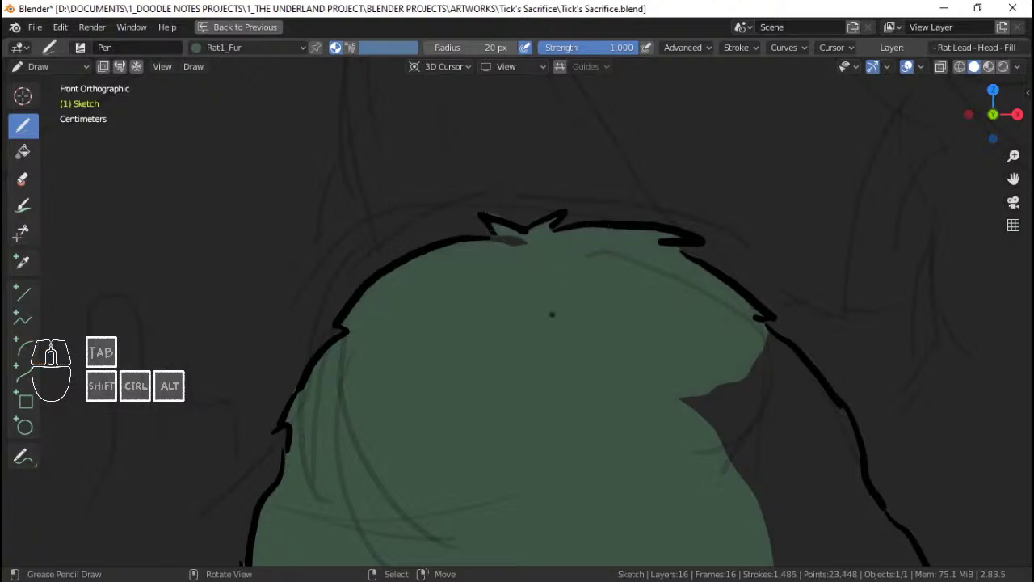
scroll(541, 250, up, 2)
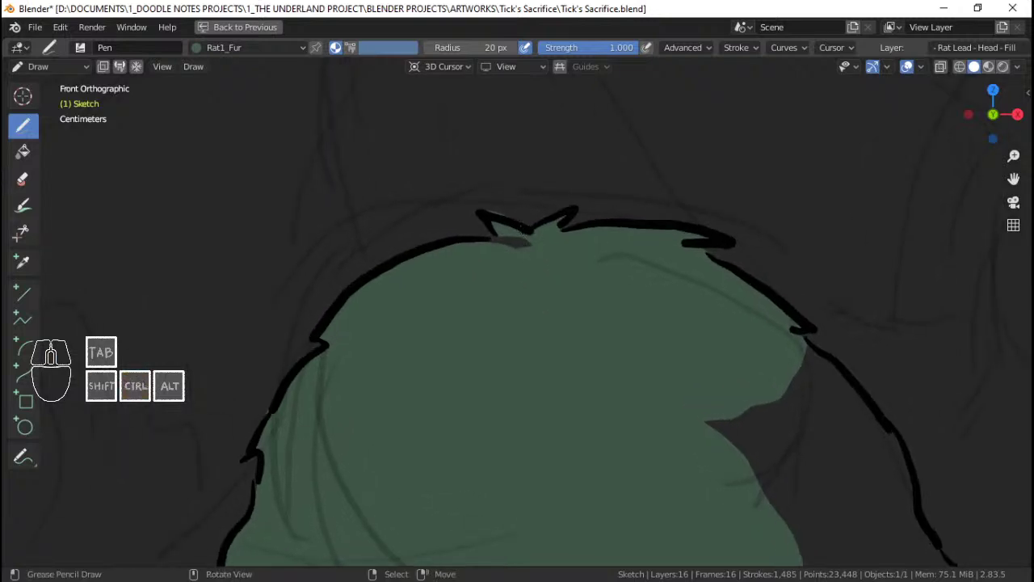
key(Tab)
click(505, 216)
key(g)
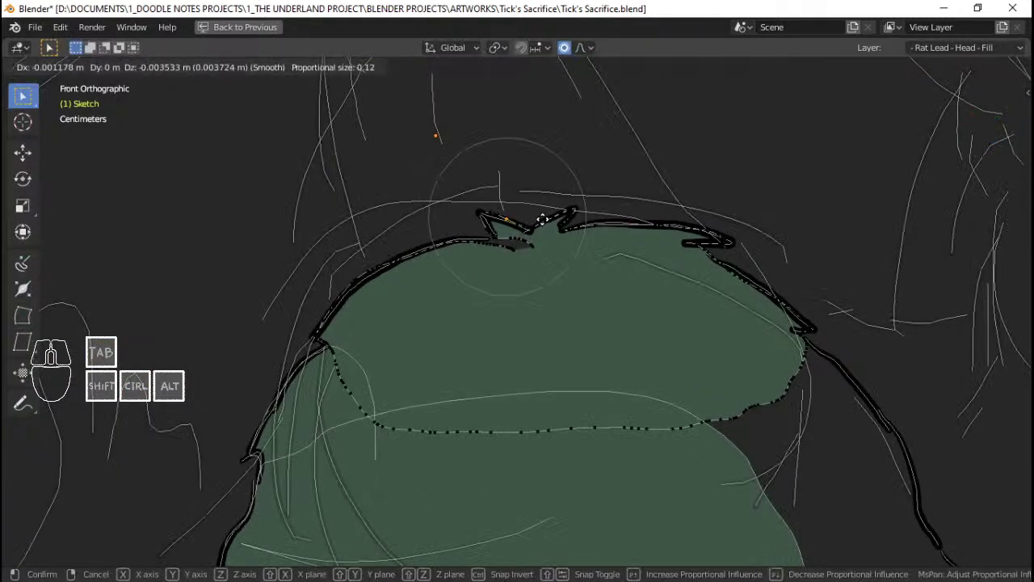
click(510, 249)
key(ctrl+Tab)
click(517, 163)
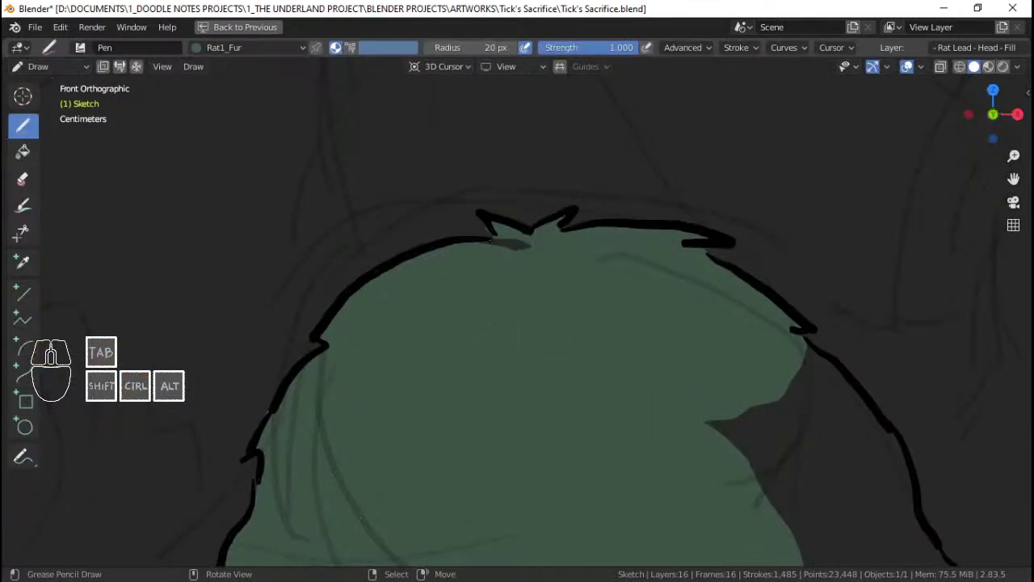
drag(524, 242, 529, 242)
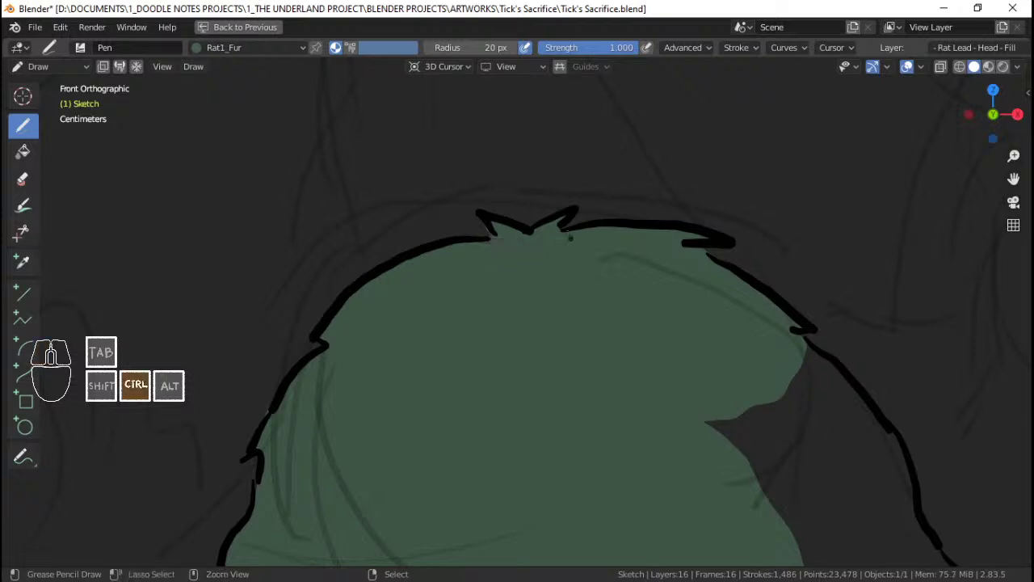
Step: Extend the Rat1_Fur fill along the upper right side of the head up to the outline, then save the file
ctrl+middle_drag(571, 238, 571, 312)
shift+middle_drag(570, 311, 438, 208)
shift+middle_drag(544, 287, 514, 261)
mouse_move(372, 367)
ctrl+middle_down()
mouse_move(319, 364)
mouse_move(282, 385)
ctrl+middle_up()
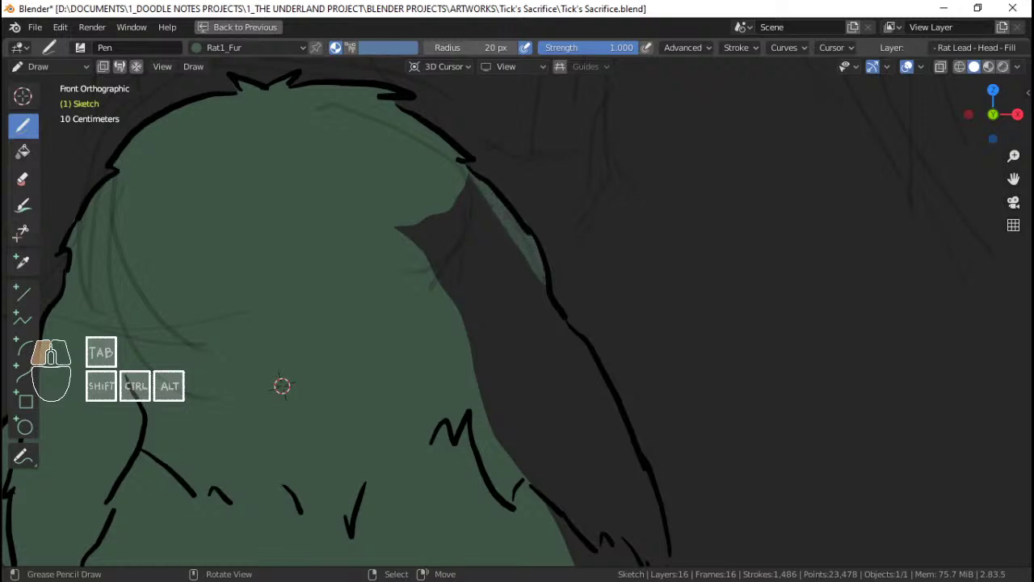
mouse_move(547, 284)
mouse_down()
mouse_move(499, 413)
mouse_move(404, 226)
mouse_up()
ctrl+middle_drag(529, 306, 529, 296)
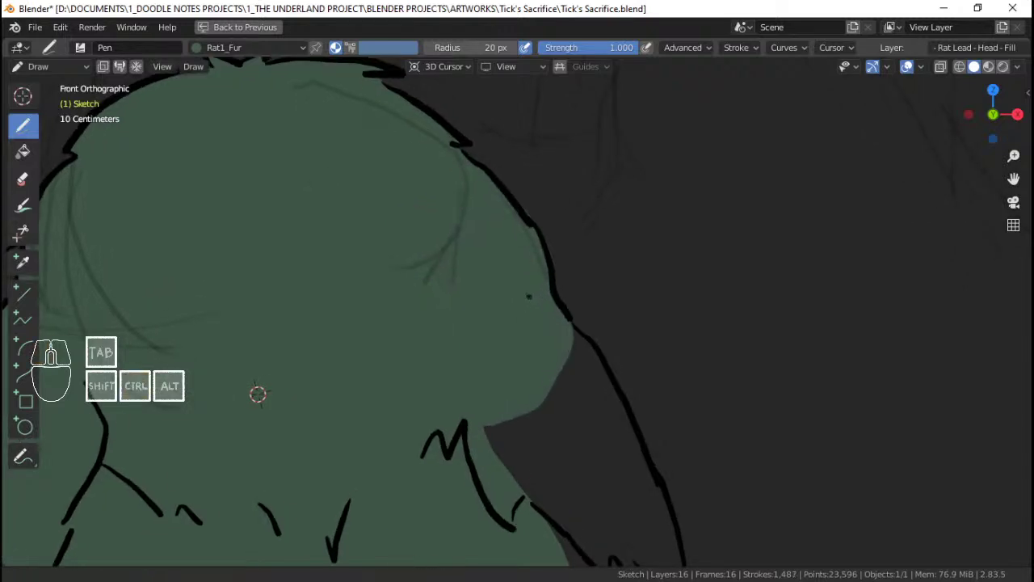
mouse_move(257, 393)
ctrl+middle_down()
mouse_move(210, 300)
mouse_move(103, 264)
ctrl+middle_up()
key(ctrl+s)
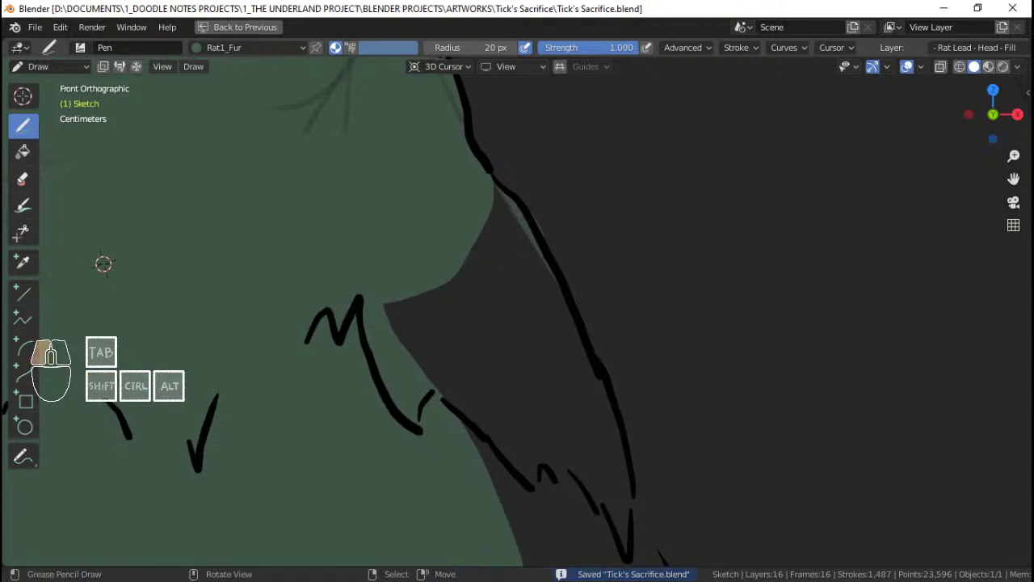
Step: Fill the next section down the head's right side with Rat1_Fur, adjust a fill point near the outline, and save the file
mouse_move(566, 311)
mouse_down()
mouse_move(607, 420)
mouse_move(628, 533)
mouse_move(380, 364)
mouse_move(356, 323)
mouse_up()
ctrl+middle_drag(388, 364, 562, 473)
shift+middle_drag(562, 473, 460, 344)
mouse_move(404, 166)
shift+middle_down()
mouse_move(443, 251)
mouse_move(451, 151)
mouse_move(439, 352)
mouse_move(435, 282)
shift+middle_up()
key(Tab)
right_click(443, 144)
key(g)
click(474, 135)
key(Tab)
ctrl+middle_drag(477, 339, 490, 302)
key(ctrl+s)
Step: Fill the remaining lower right corner of the rat's head fur with Rat1_Fur and save the file
mouse_move(436, 313)
mouse_down()
mouse_move(465, 470)
mouse_move(610, 478)
mouse_move(619, 454)
mouse_move(533, 322)
mouse_up()
mouse_move(414, 153)
ctrl+middle_down()
mouse_move(425, 234)
mouse_move(490, 311)
ctrl+middle_up()
ctrl+middle_drag(490, 310, 494, 256)
key(ctrl+s)
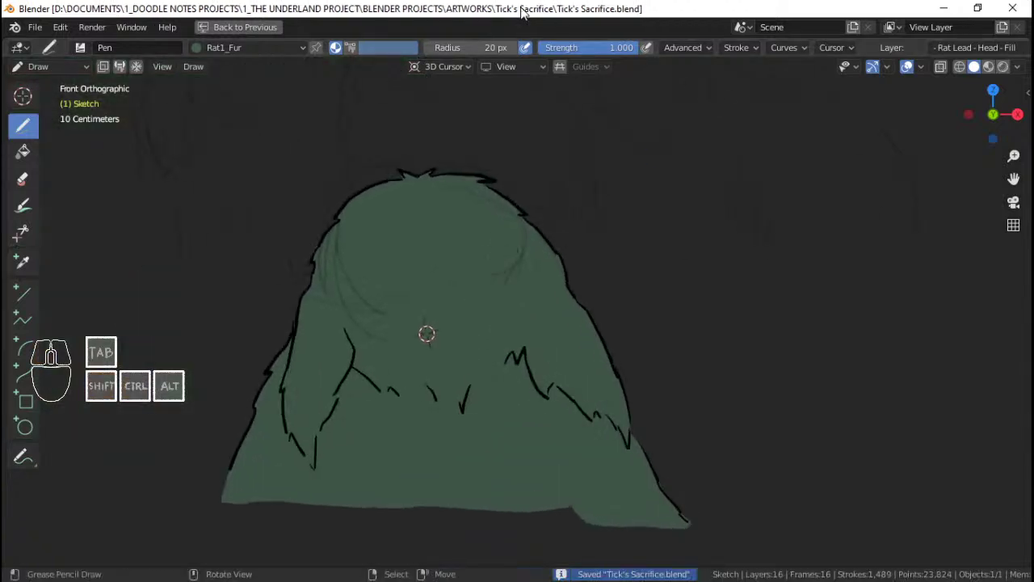
Step: Lock the Rat Lead - Head - Fill layer, show the lead rat's snout and paws layers, and save the file
click(1010, 50)
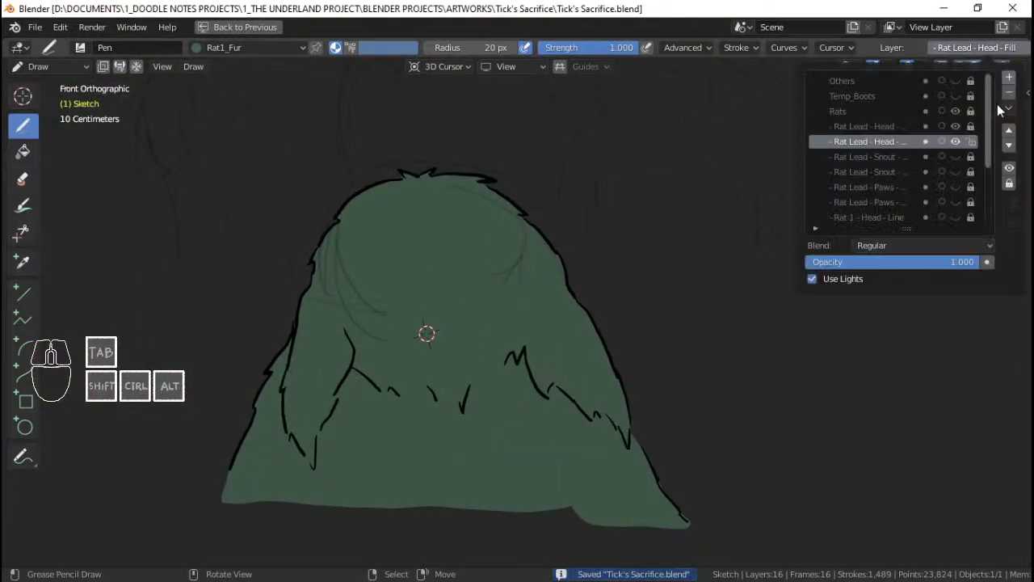
click(972, 142)
click(956, 157)
click(956, 172)
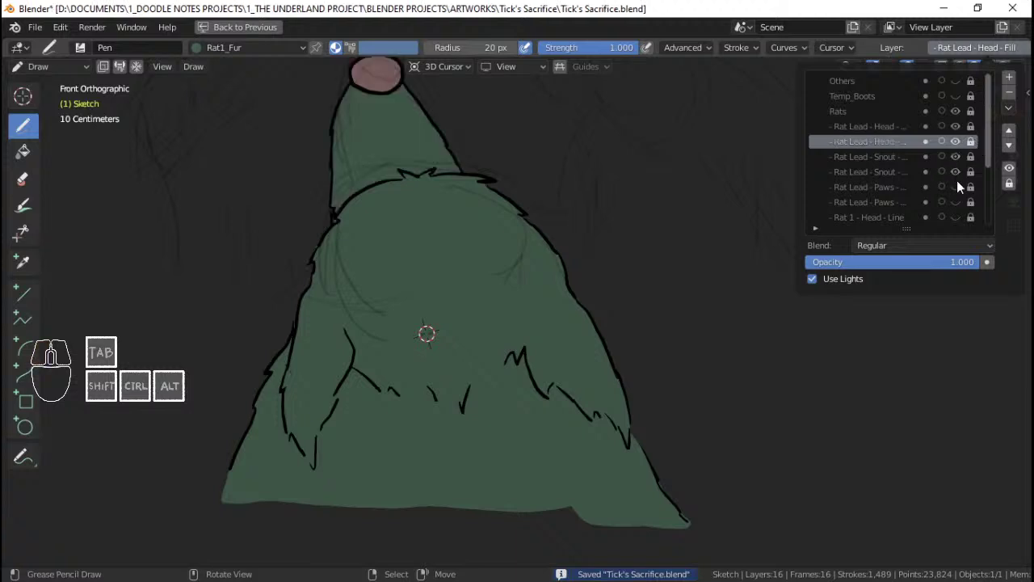
click(956, 187)
click(956, 202)
scroll(517, 323, down, 6)
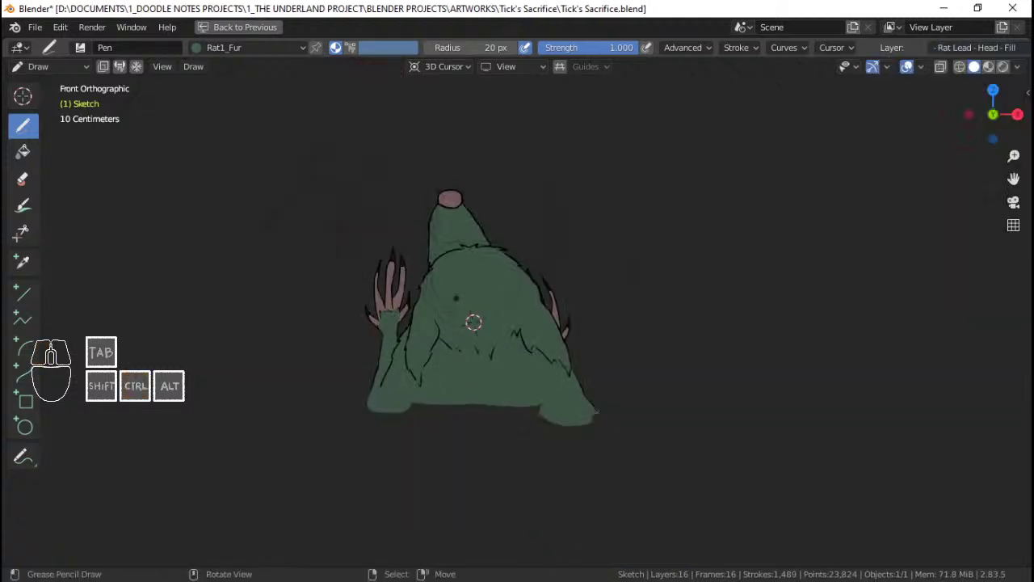
key(ctrl+s)
scroll(517, 315, up, 2)
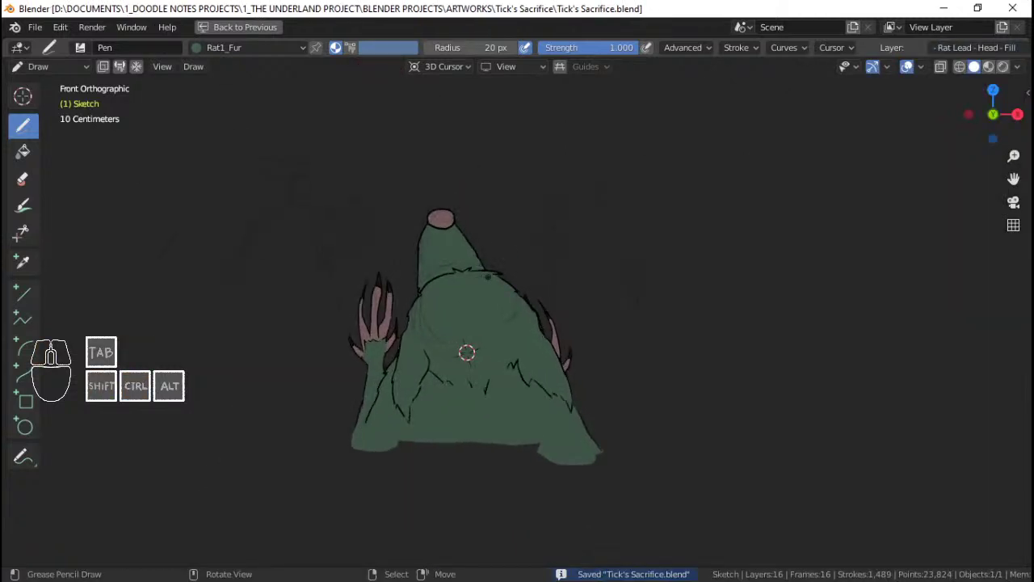
Step: Restore the full workspace layout and hide all the Rat Lead head, snout and paws layers
click(245, 27)
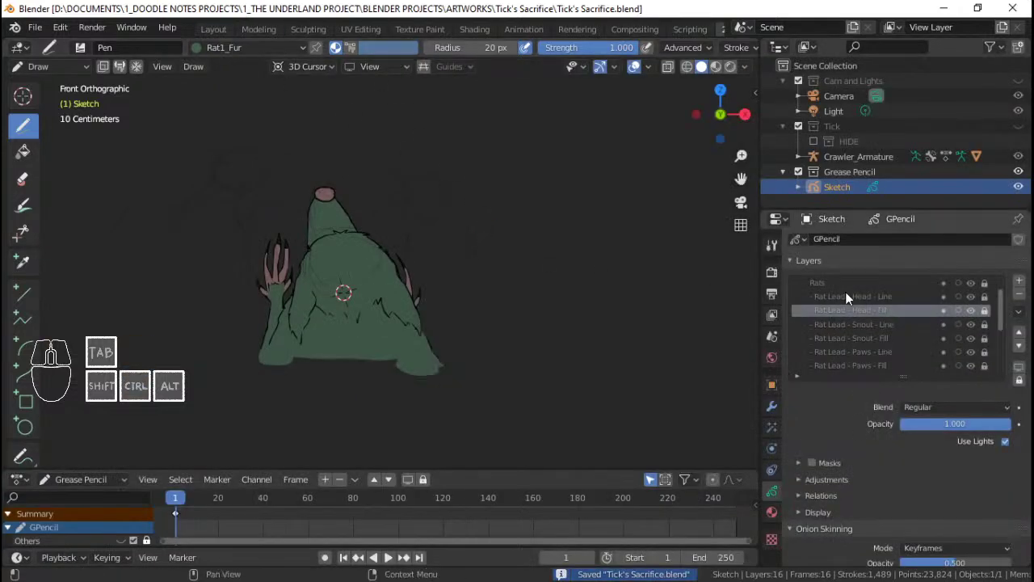
scroll(994, 323, down, 5)
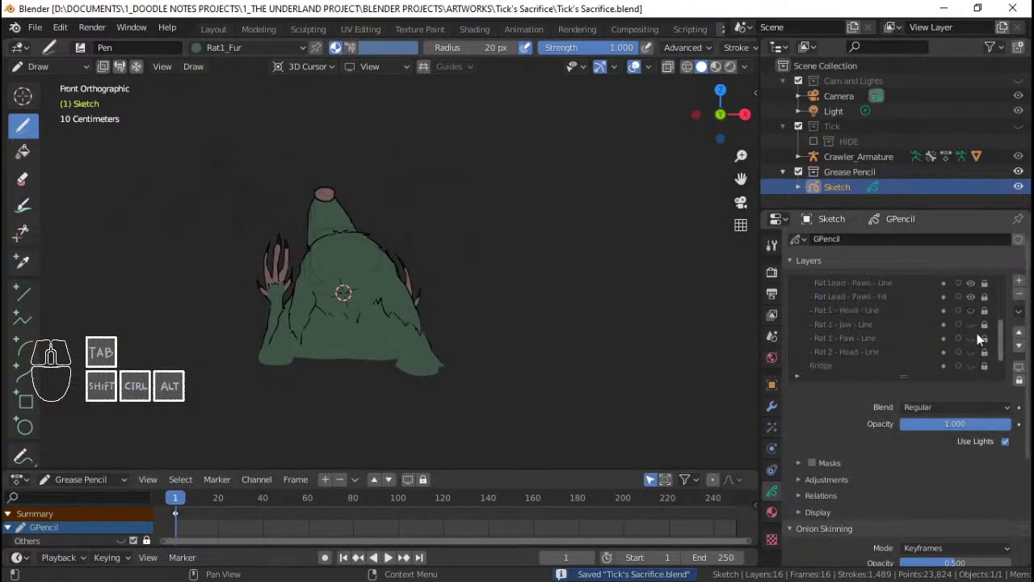
drag(999, 341, 972, 283)
drag(998, 316, 1002, 306)
click(971, 283)
click(971, 297)
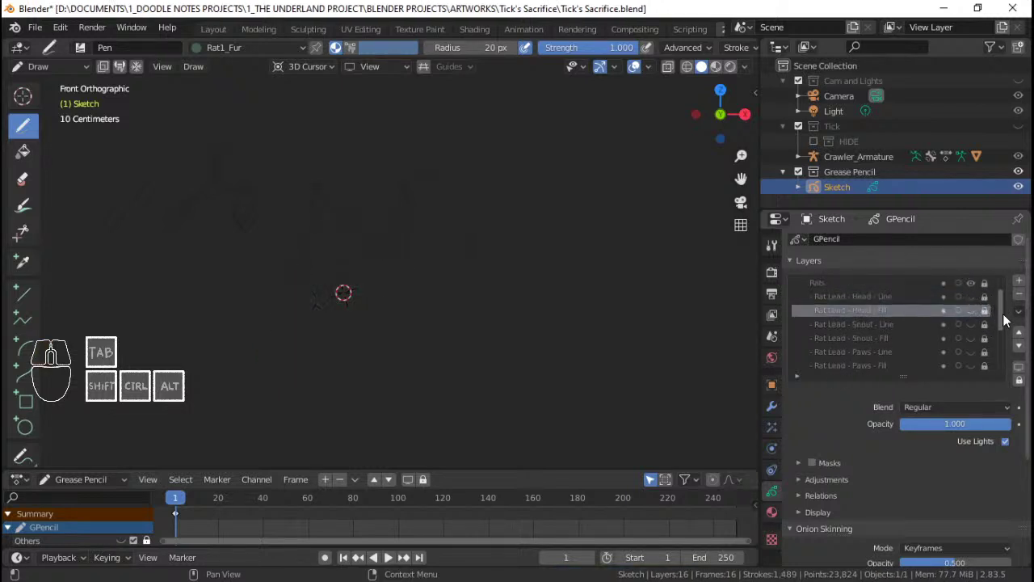
Step: Add a new grease pencil layer and place it directly below Rat 1 - Paw - Line
scroll(934, 349, down, 3)
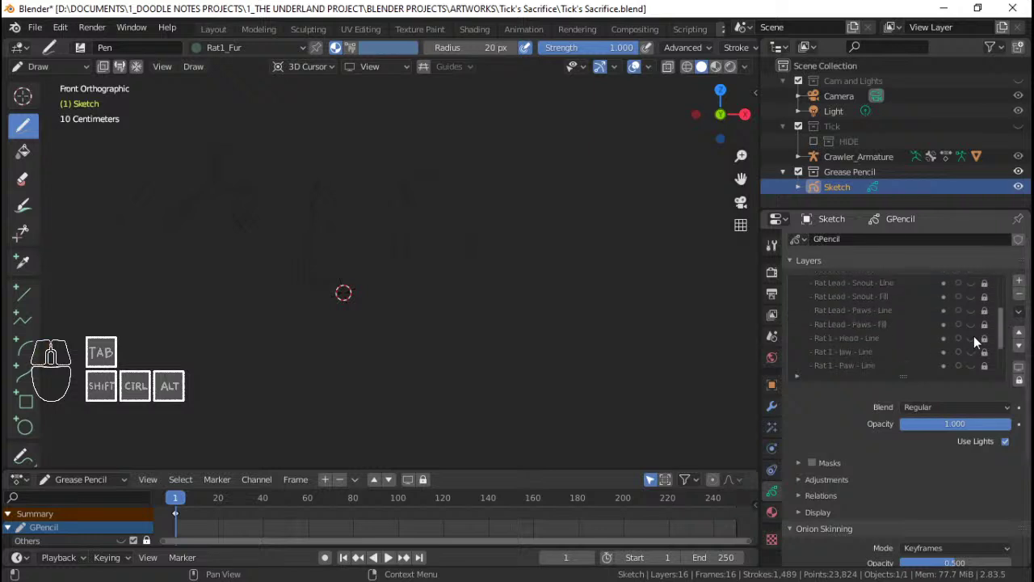
drag(1006, 330, 1002, 342)
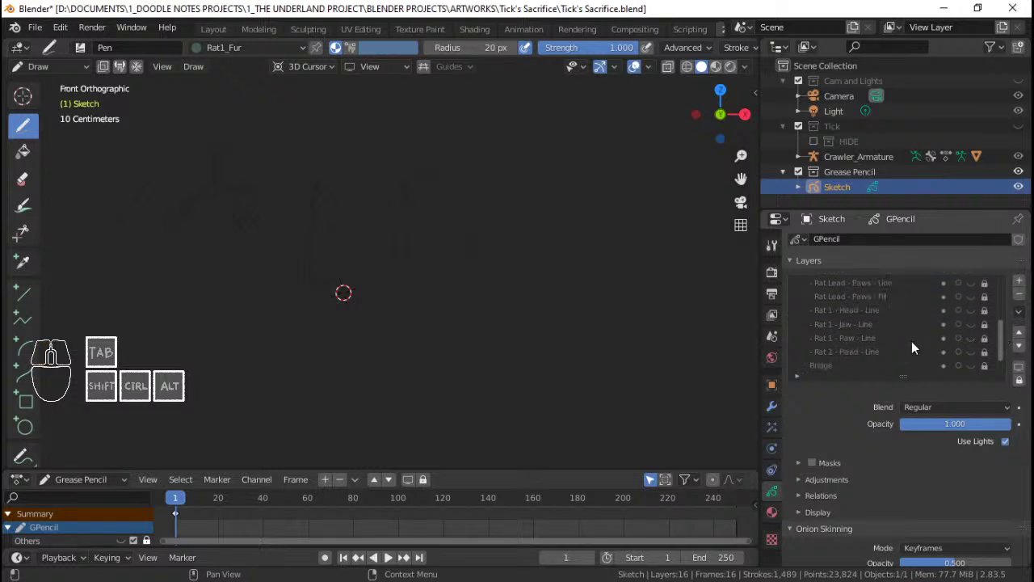
click(912, 340)
click(1019, 282)
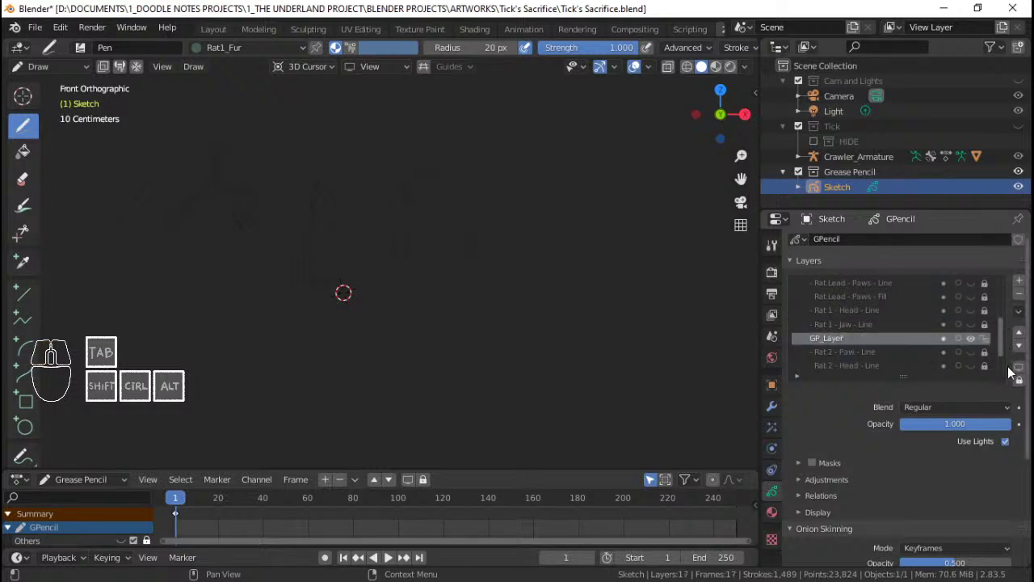
click(1020, 345)
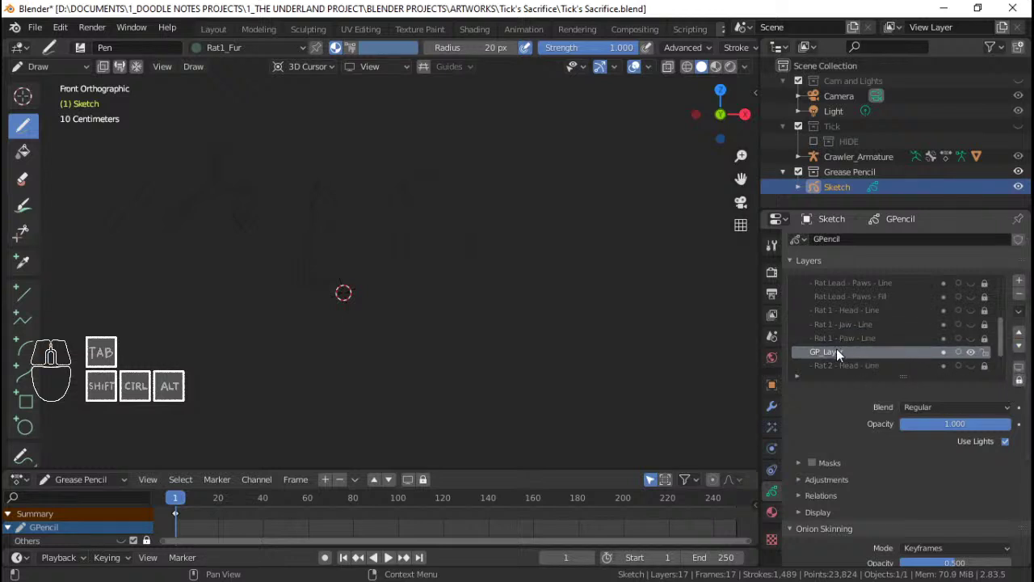
Step: Show the Rat 1 - Paw - Line layer, name the new layer "Rat 1 - Paw - Fill" based on its name, and save
double_click(859, 338)
key(ctrl+c)
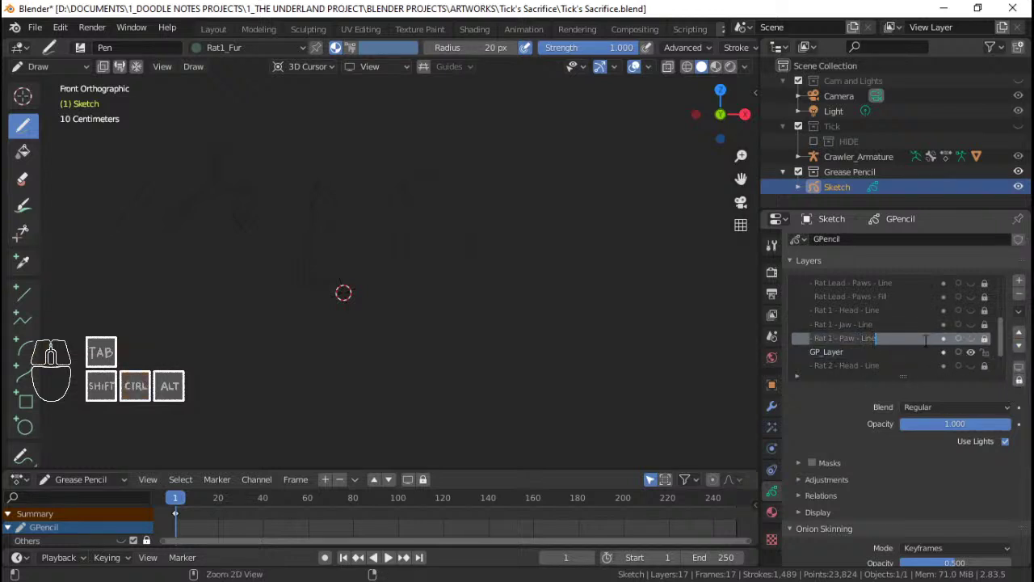
click(968, 339)
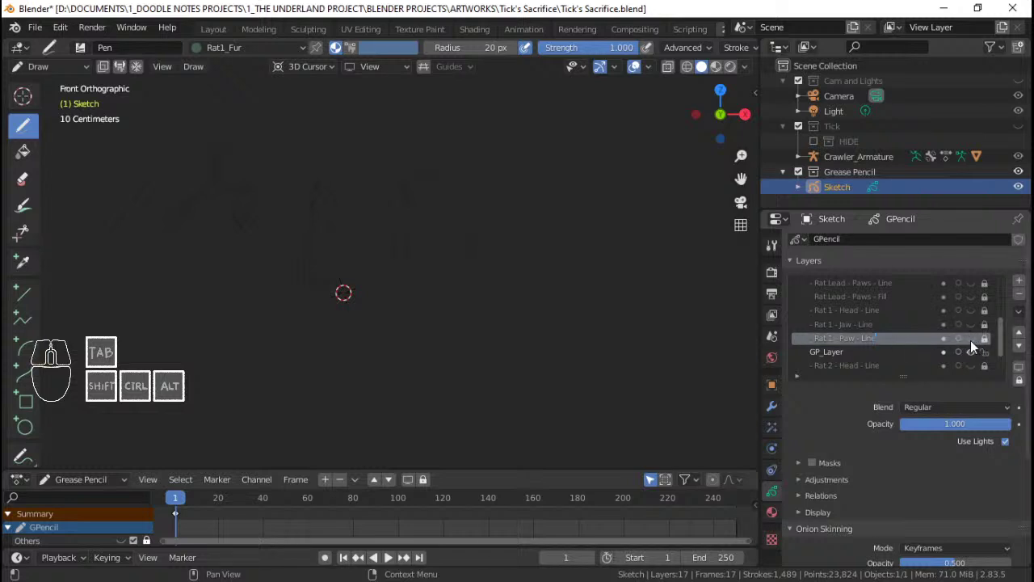
click(970, 338)
double_click(858, 352)
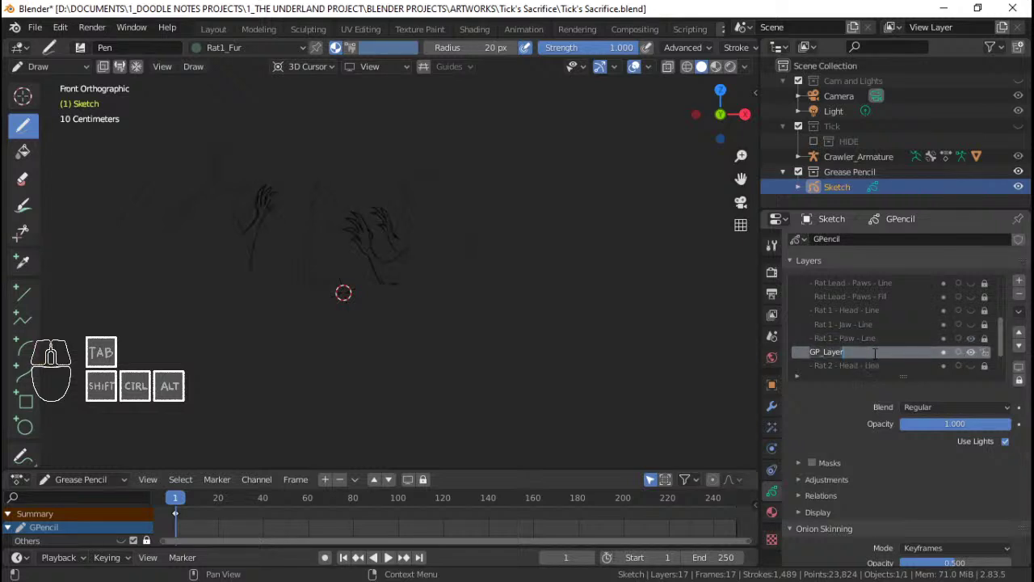
key(ctrl+v)
key(Return)
key(BackSpace)
text(Fil)
key(ctrl+s)
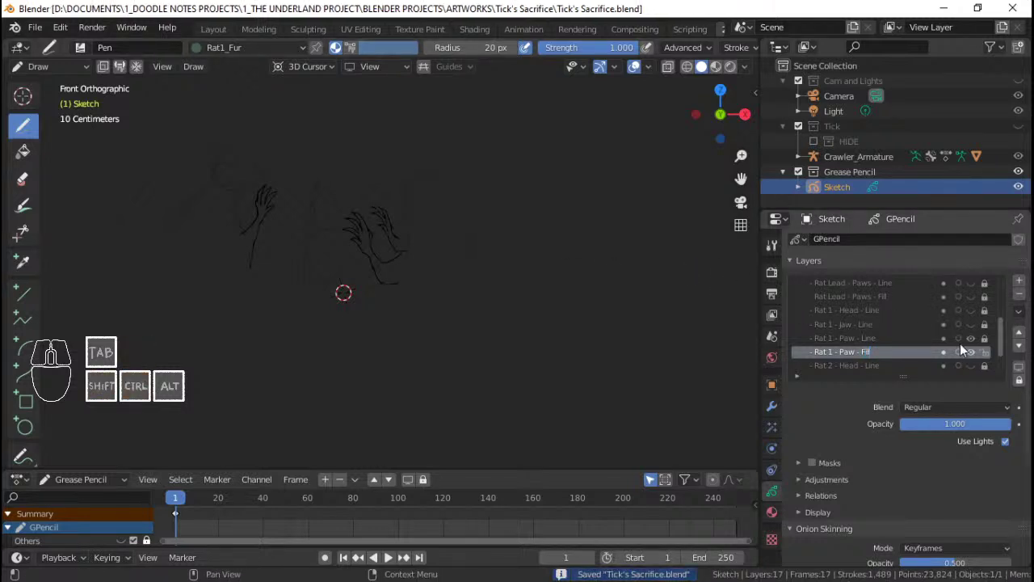
Step: Unlock and select the Rat 1 - Paw - Line layer, snap the 3D cursor to its strokes, return to front view, and save
click(985, 338)
click(905, 339)
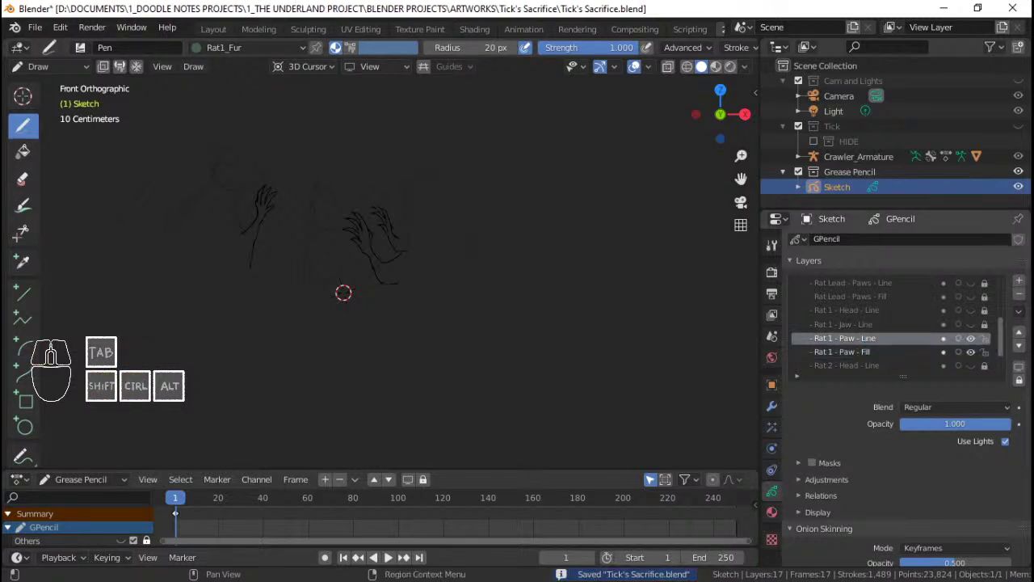
mouse_move(404, 273)
middle_down()
mouse_move(481, 284)
mouse_move(450, 280)
mouse_move(408, 315)
middle_up()
key(Tab)
key(shift+s)
click(478, 286)
key(KP_3)
key(Tab)
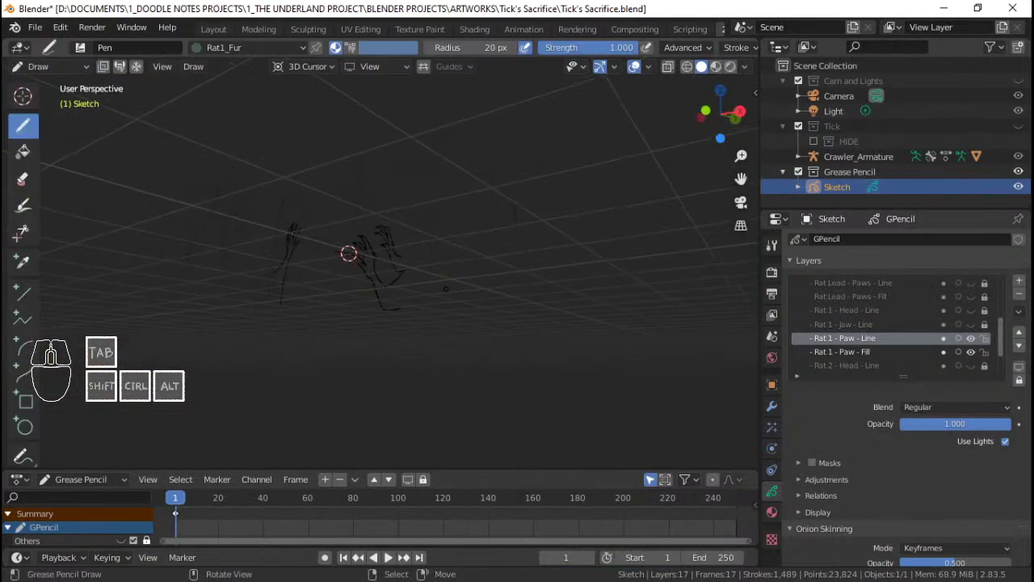
key(KP_1)
key(KP_1)
scroll(383, 259, up, 6)
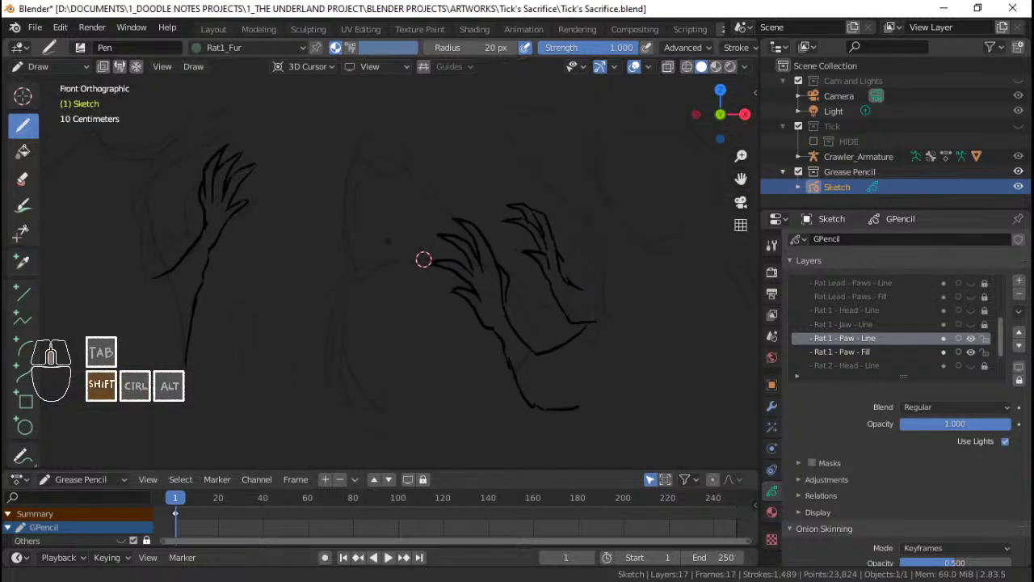
key(ctrl+s)
Step: Lock the Black Stroke material and add a new material slot that uses Rat1_Fur
click(772, 511)
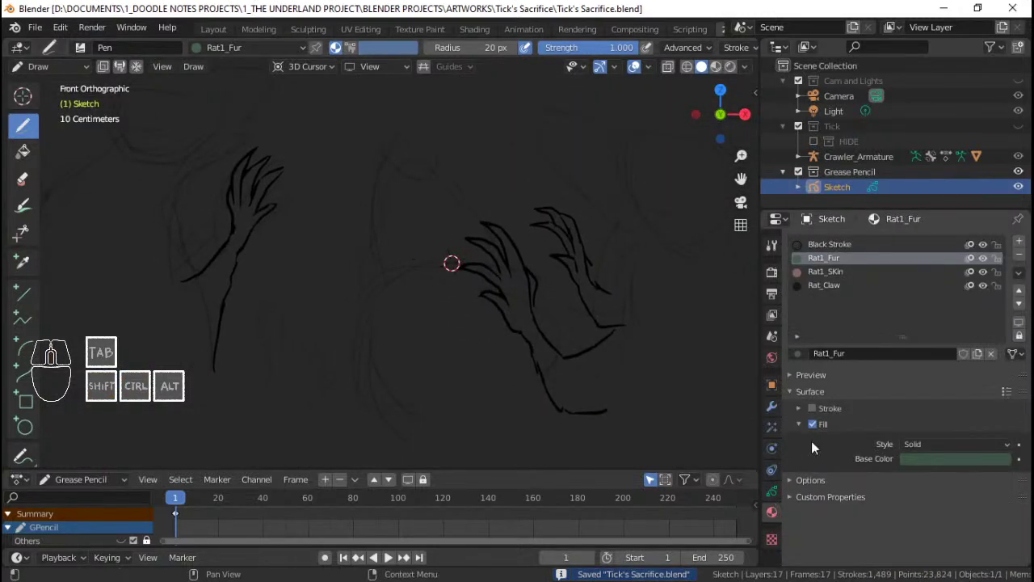
click(997, 244)
click(1019, 241)
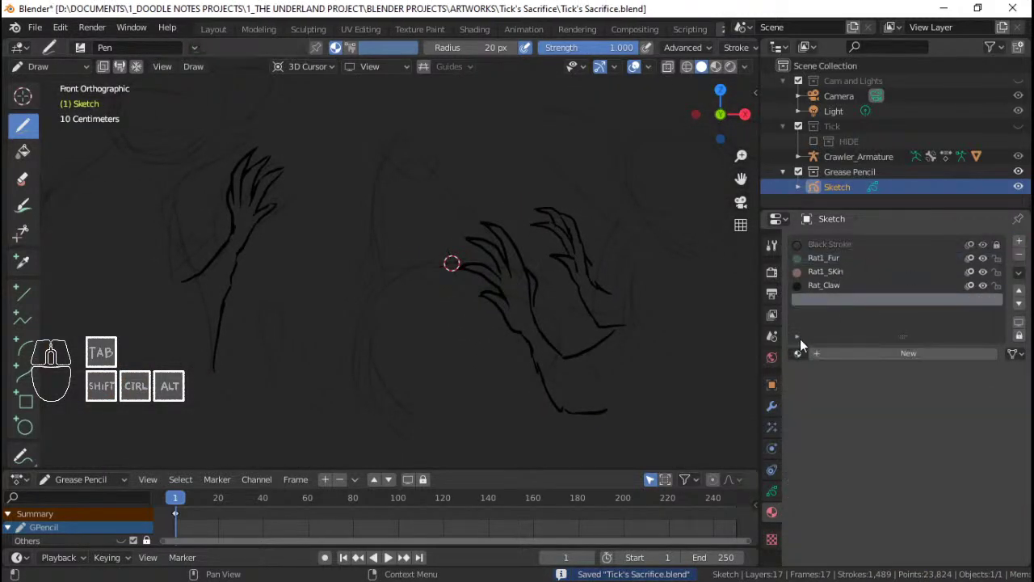
click(799, 353)
click(829, 402)
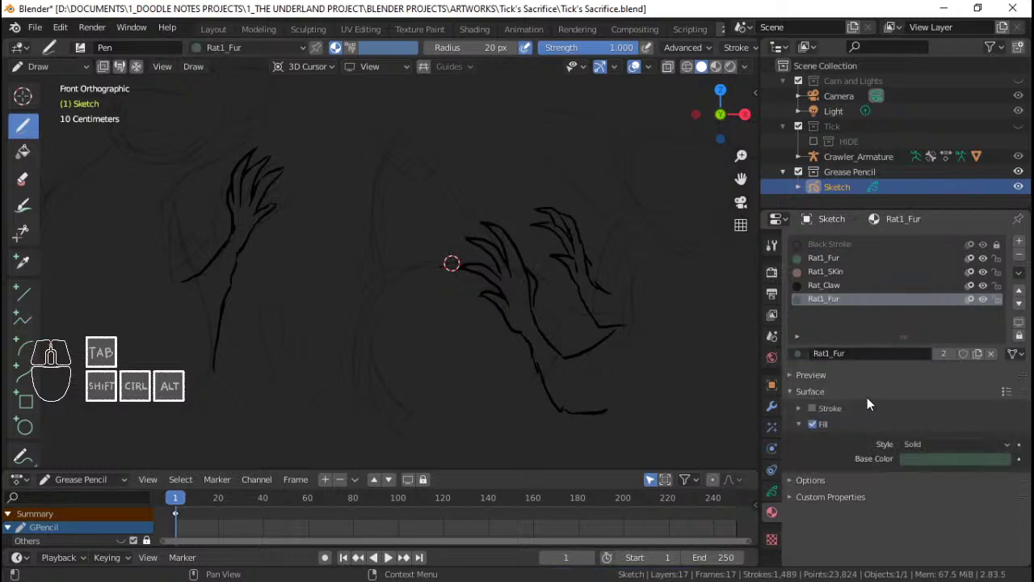
Step: Make the new slot's material a separate copy, name it Rat2_Fur, and save the file
click(857, 350)
drag(844, 353, 904, 353)
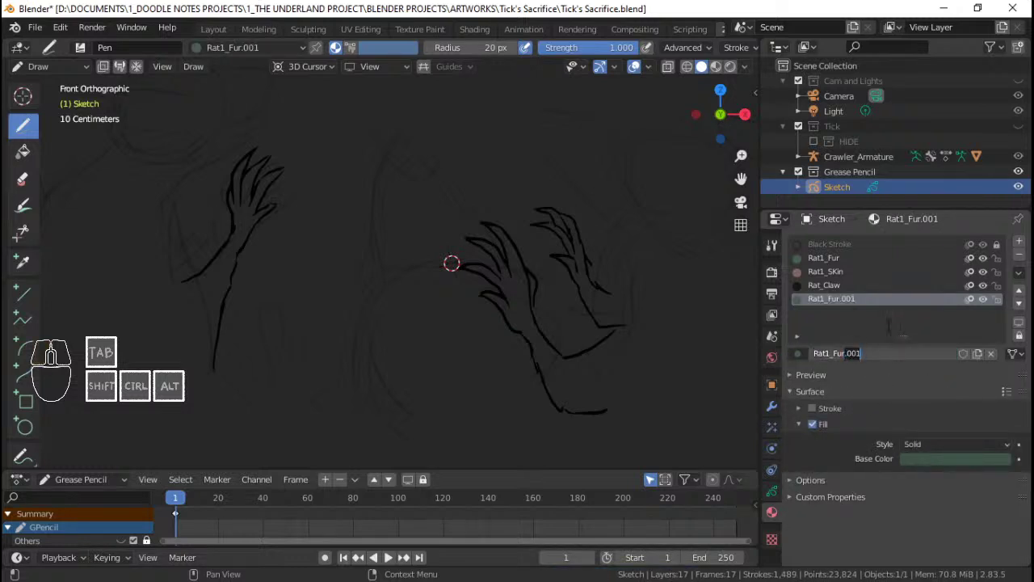
key(BackSpace)
text(2)
key(BackSpace)
text(2)
key(Return)
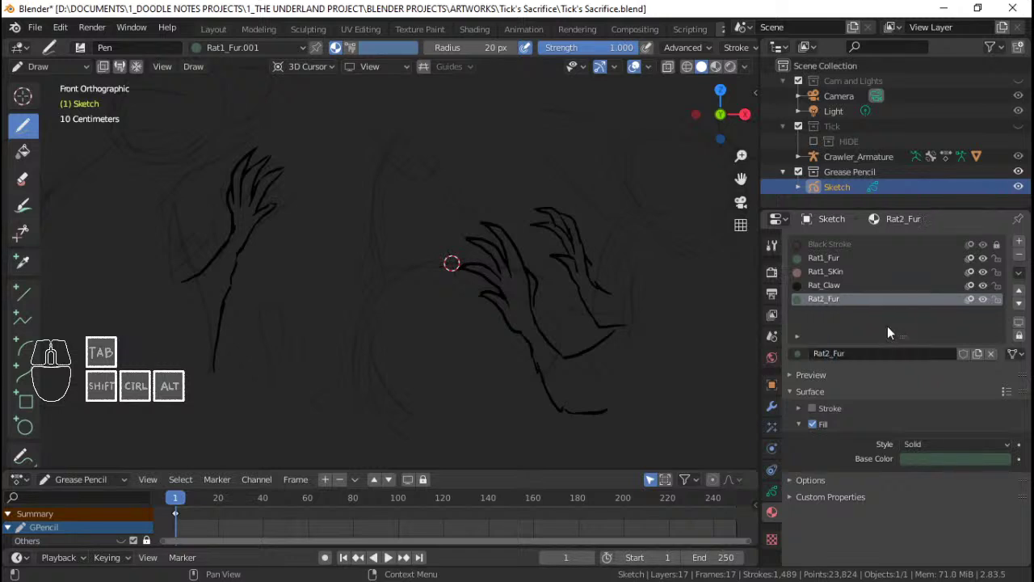
key(ctrl+s)
Step: Set the Rat2_Fur base colour to a grey-blue with hue 0.574, saturation 0.099 and value 0.435
click(931, 460)
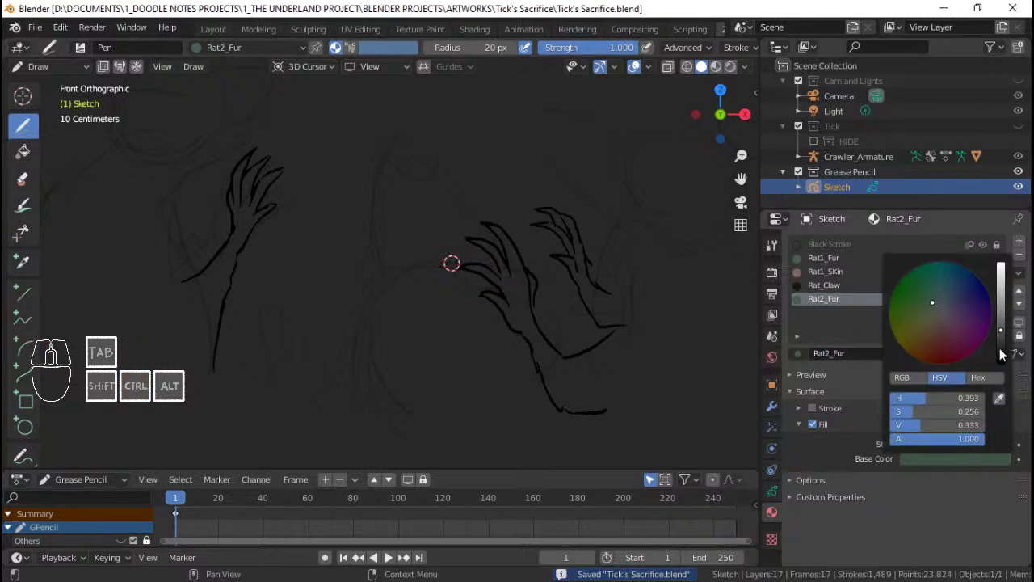
drag(1003, 332, 998, 326)
drag(934, 300, 943, 308)
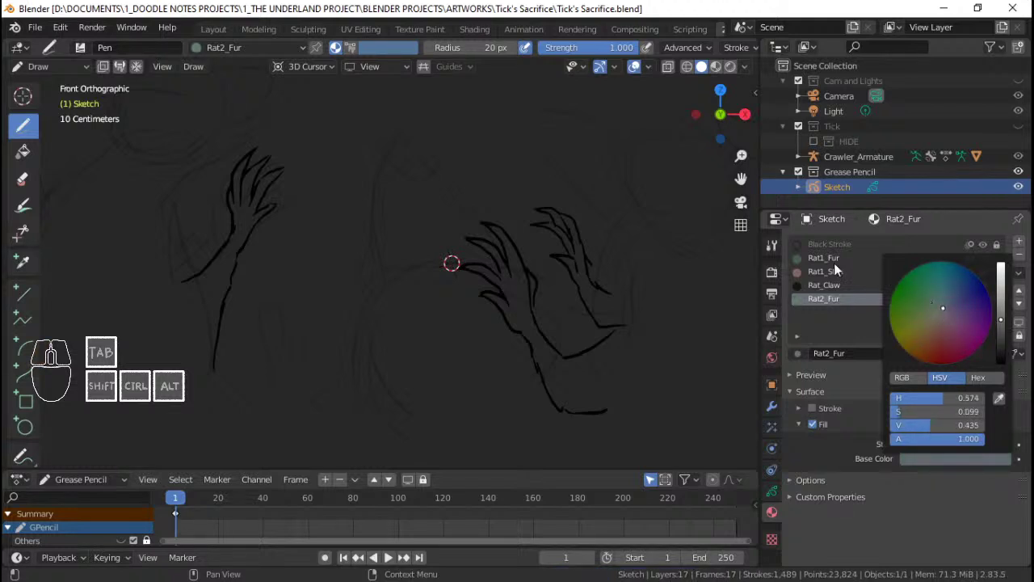
Step: Save the file and make Rat1_SKin the active material, ready to colour the separate raised paw
ctrl+middle_drag(341, 211, 438, 225)
shift+middle_drag(551, 284, 585, 284)
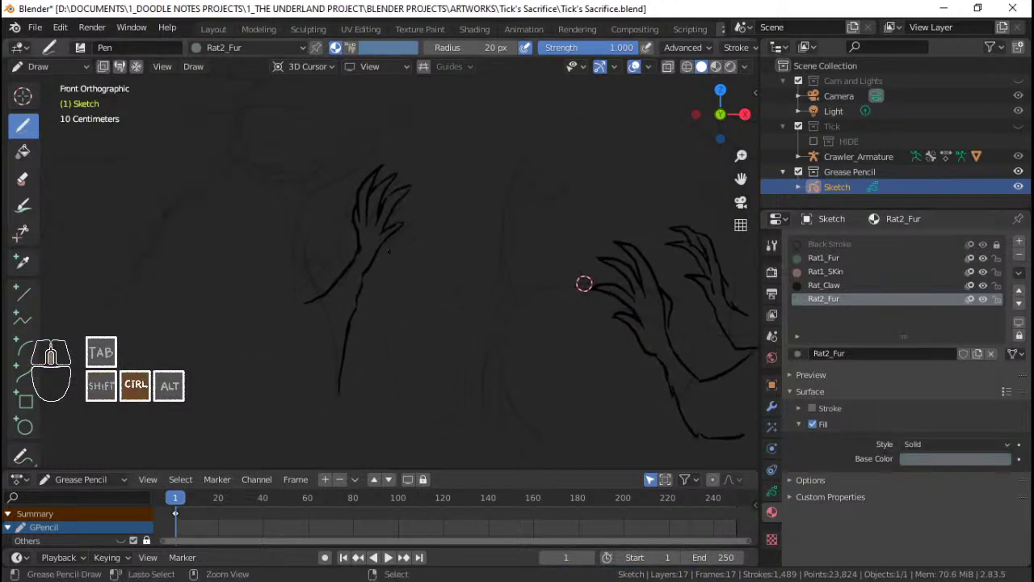
key(ctrl+s)
click(858, 273)
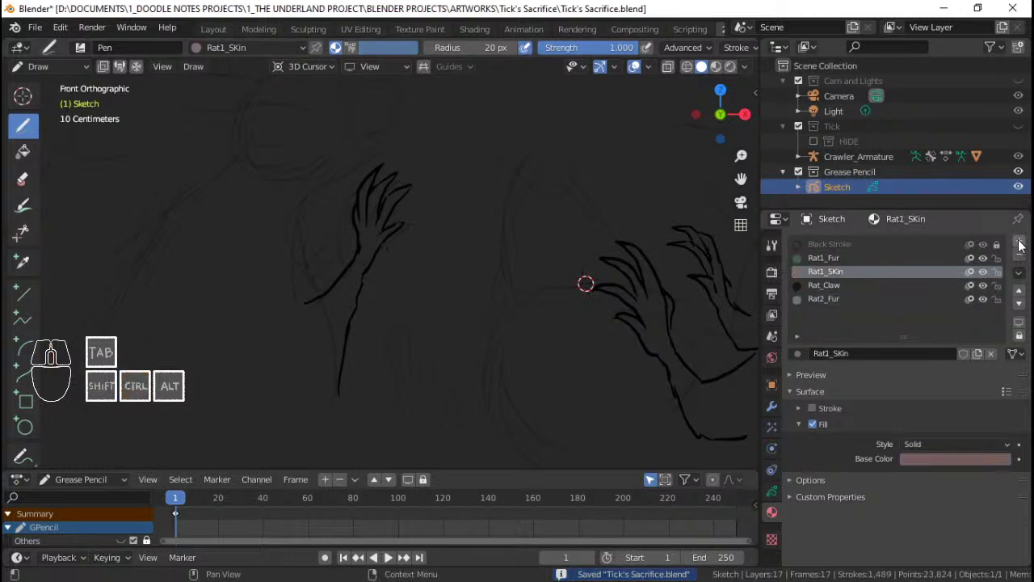
ctrl+middle_drag(362, 257, 371, 296)
ctrl+middle_drag(371, 295, 371, 300)
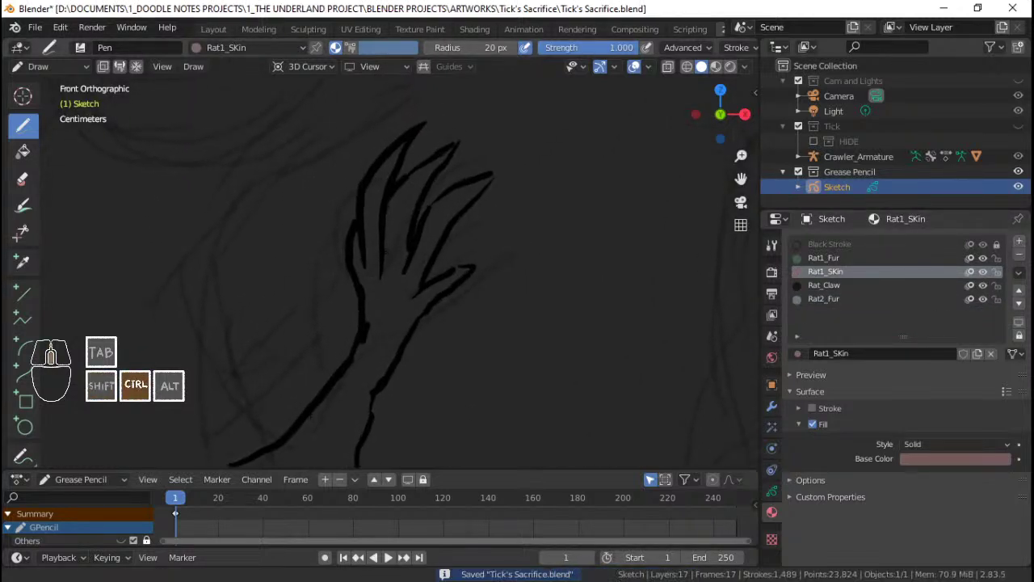
key(ctrl+s)
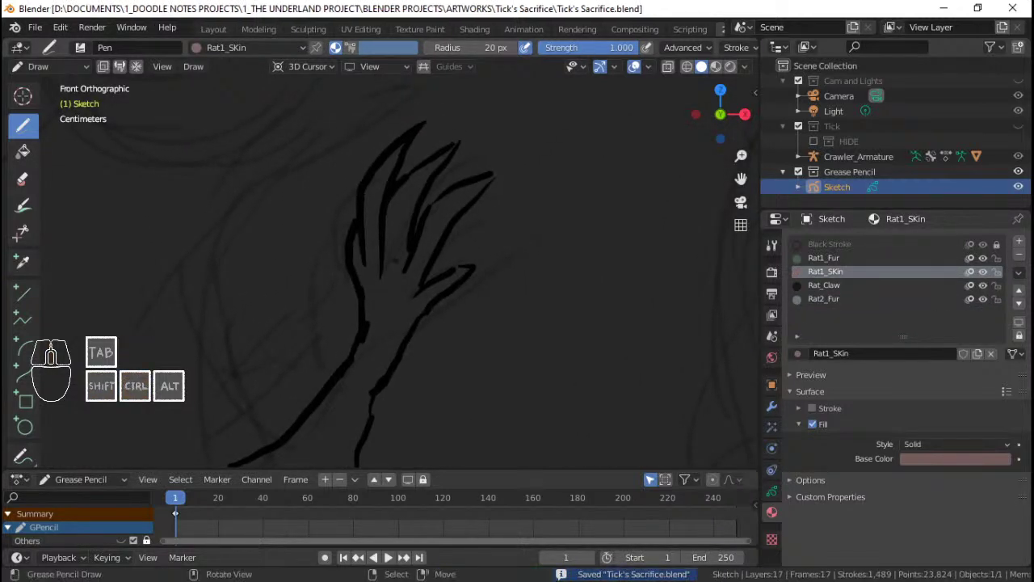
shift+middle_drag(395, 261, 686, 354)
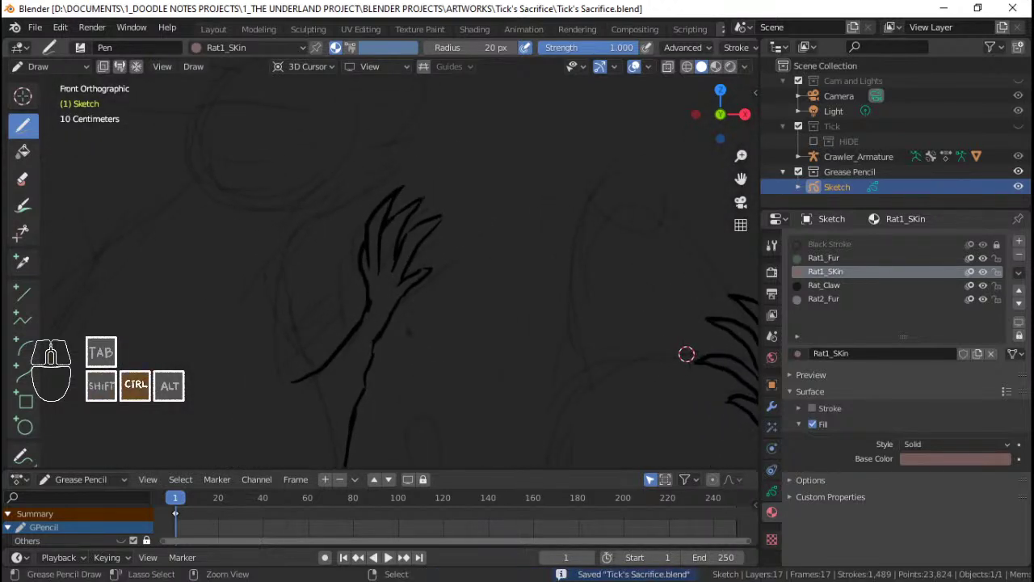
shift+middle_drag(408, 331, 437, 331)
ctrl+middle_drag(437, 331, 437, 259)
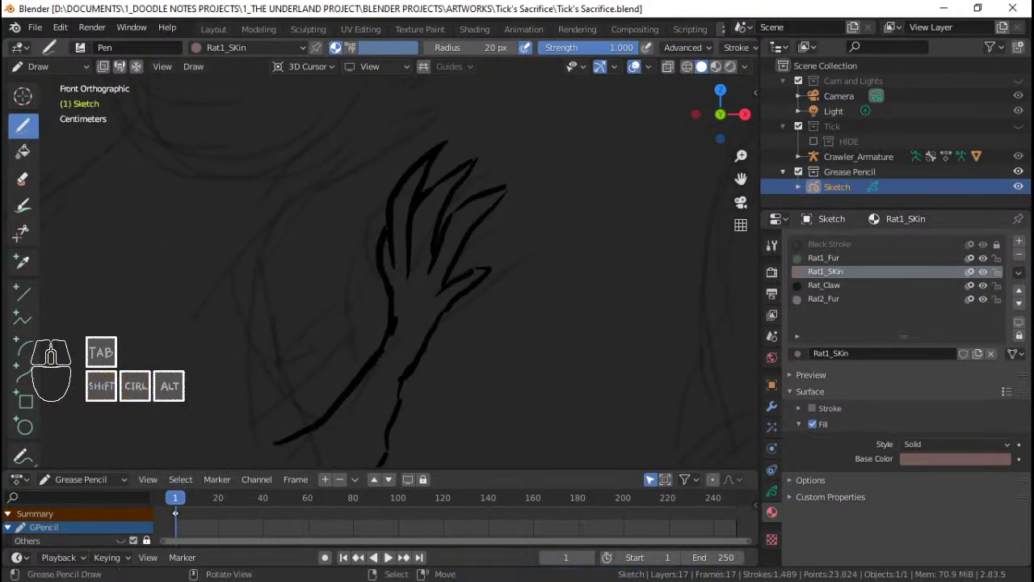
drag(388, 276, 392, 288)
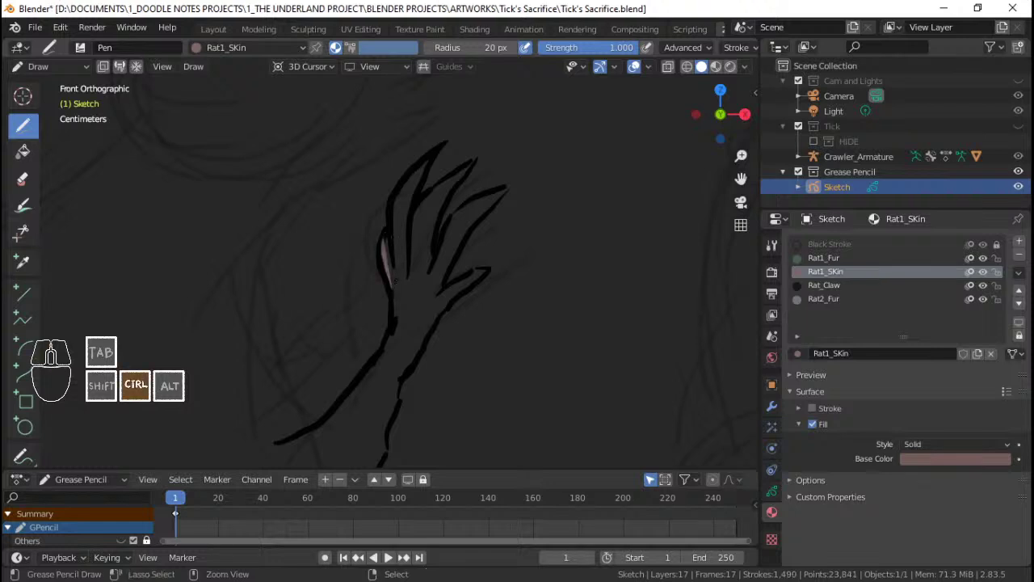
key(ctrl+z)
drag(389, 234, 389, 236)
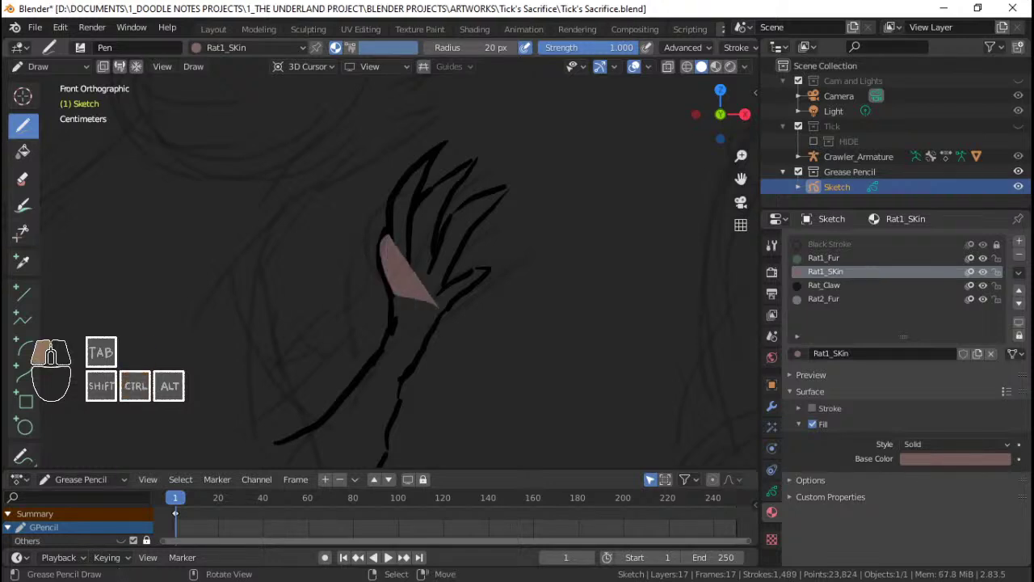
mouse_move(448, 305)
mouse_down()
mouse_move(490, 269)
mouse_move(479, 221)
mouse_up()
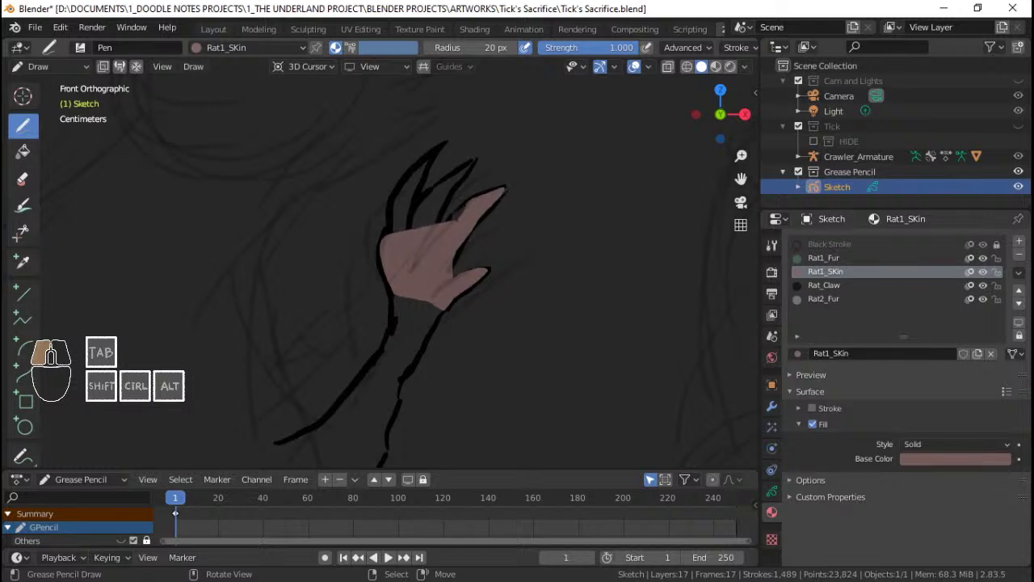
drag(392, 251, 434, 290)
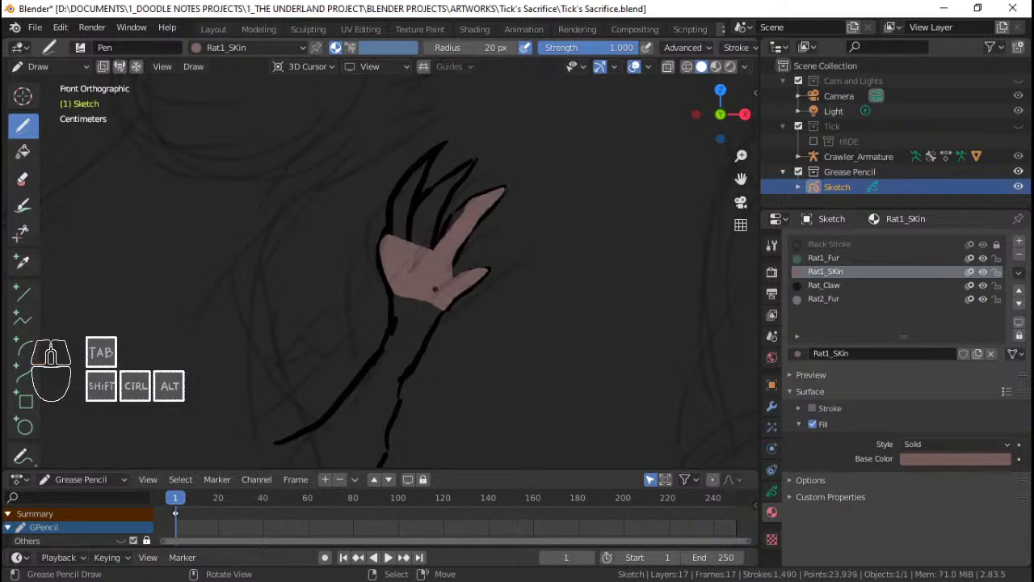
Step: Undo the skin fill drawn on the line layer, make Rat 1 - Paw - Fill the active layer, and save
click(771, 493)
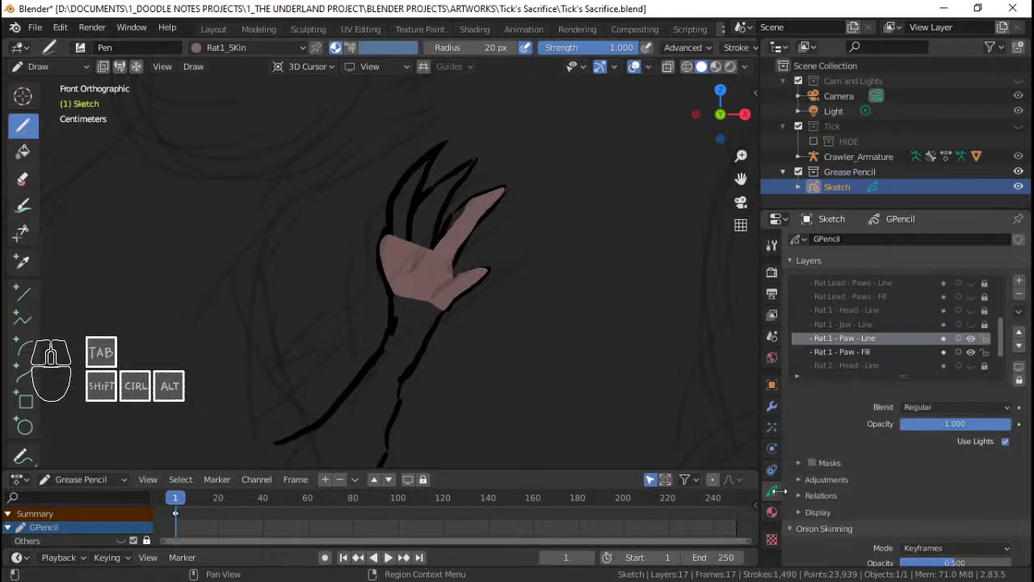
key(ctrl+z)
click(873, 351)
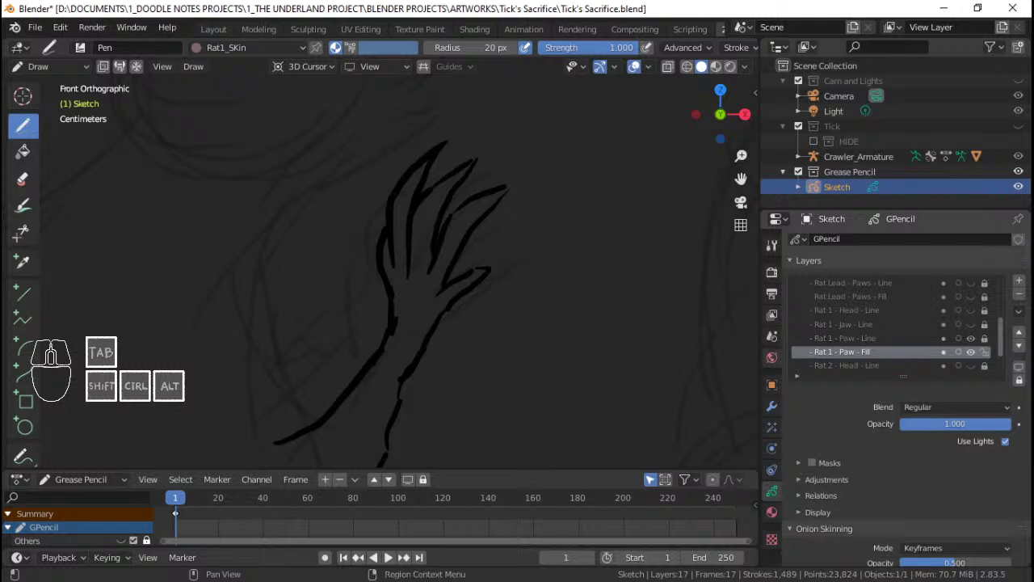
scroll(393, 291, up, 1)
key(ctrl+s)
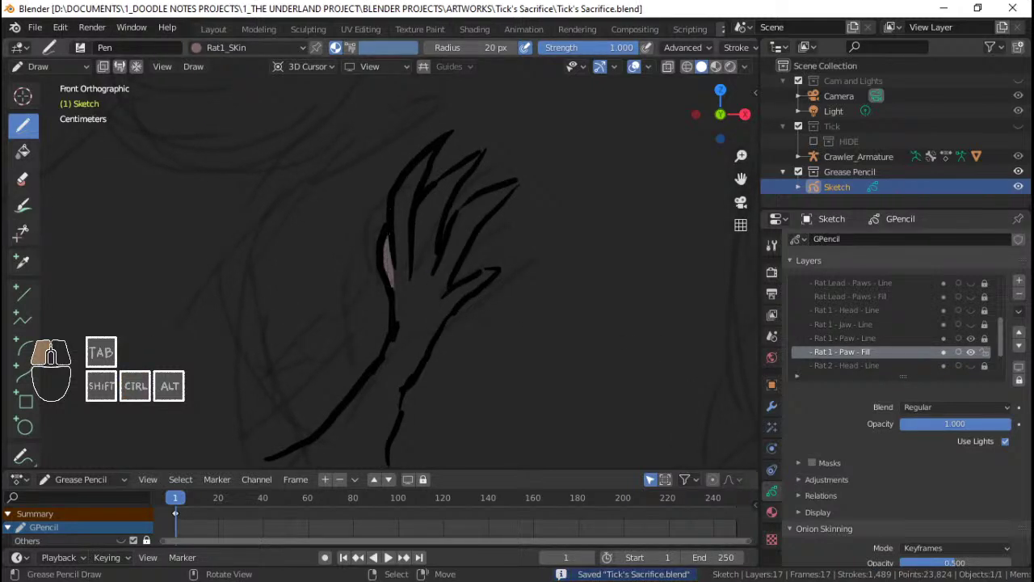
Step: Draw one continuous Rat1_SKin fill stroke around the raised paw's fingers, thumb and palm, ending at the wrist
mouse_move(389, 210)
mouse_down()
mouse_move(409, 175)
mouse_move(420, 205)
mouse_move(452, 174)
mouse_move(432, 255)
mouse_up()
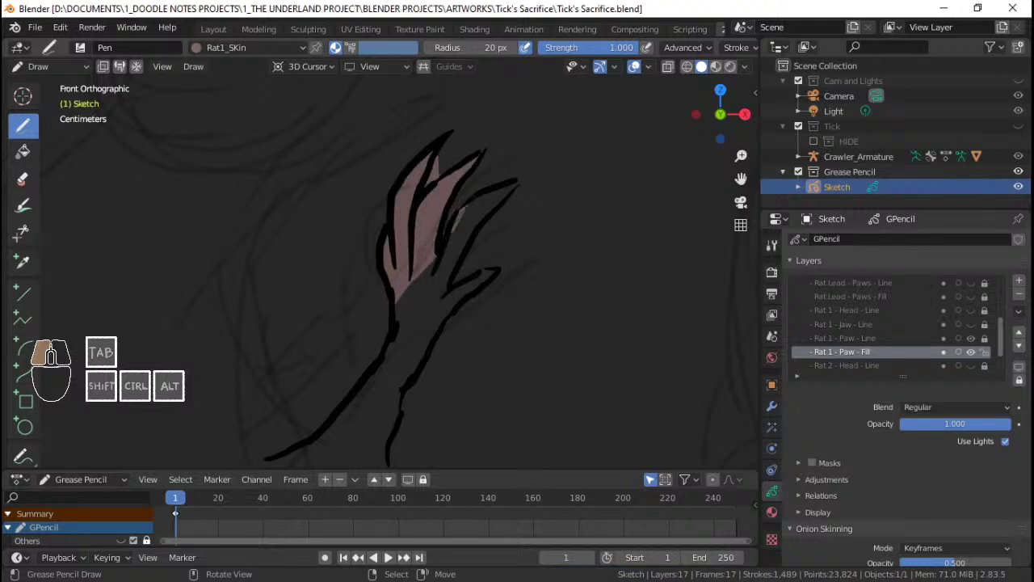
drag(457, 215, 495, 192)
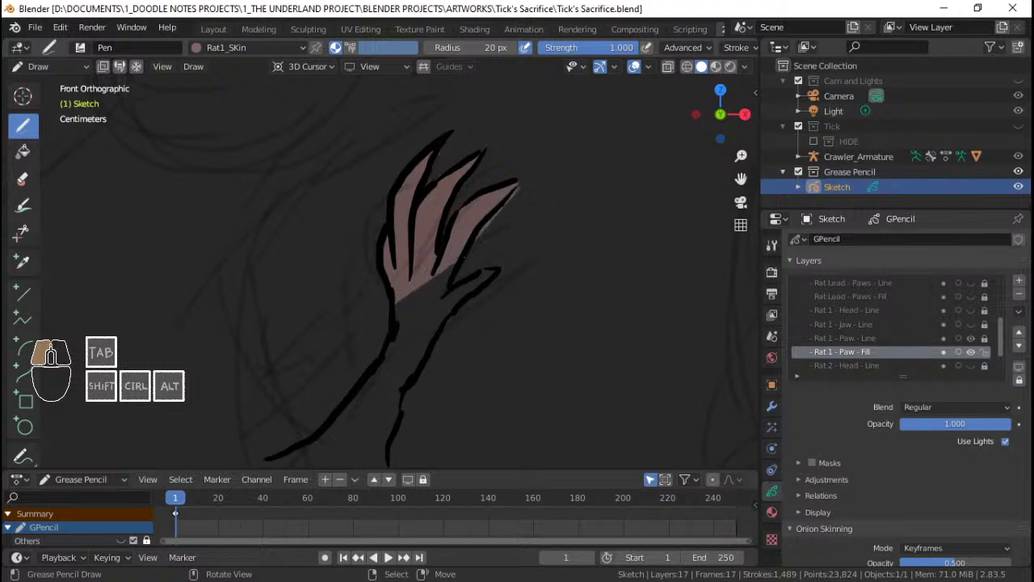
mouse_move(447, 288)
mouse_down()
mouse_move(473, 262)
mouse_move(485, 288)
mouse_up()
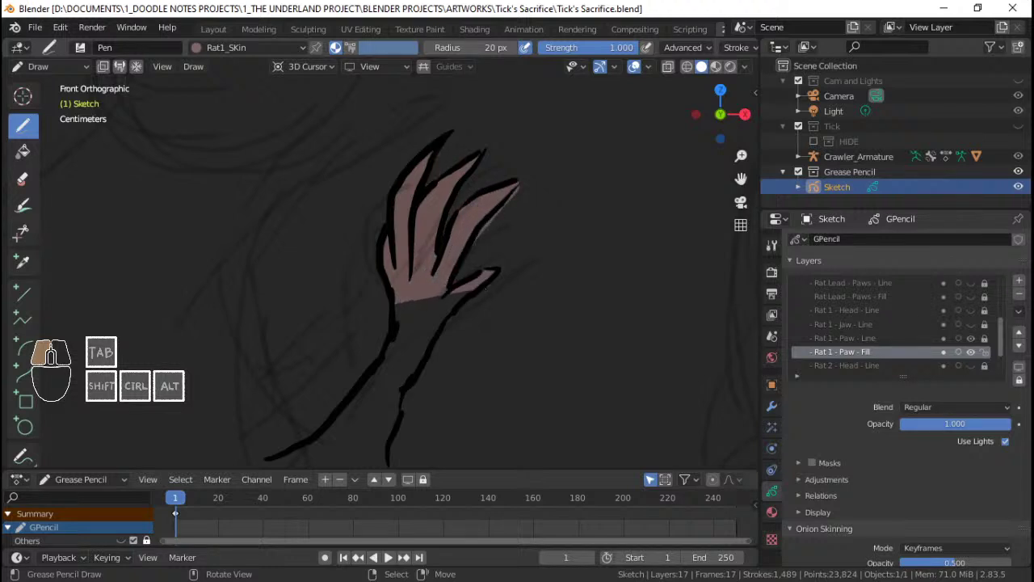
drag(439, 329, 402, 313)
Step: In Edit Mode, move the skin fill's lower thumb edge point inside the outline with a small proportional editing radius
ctrl+middle_drag(452, 302, 453, 251)
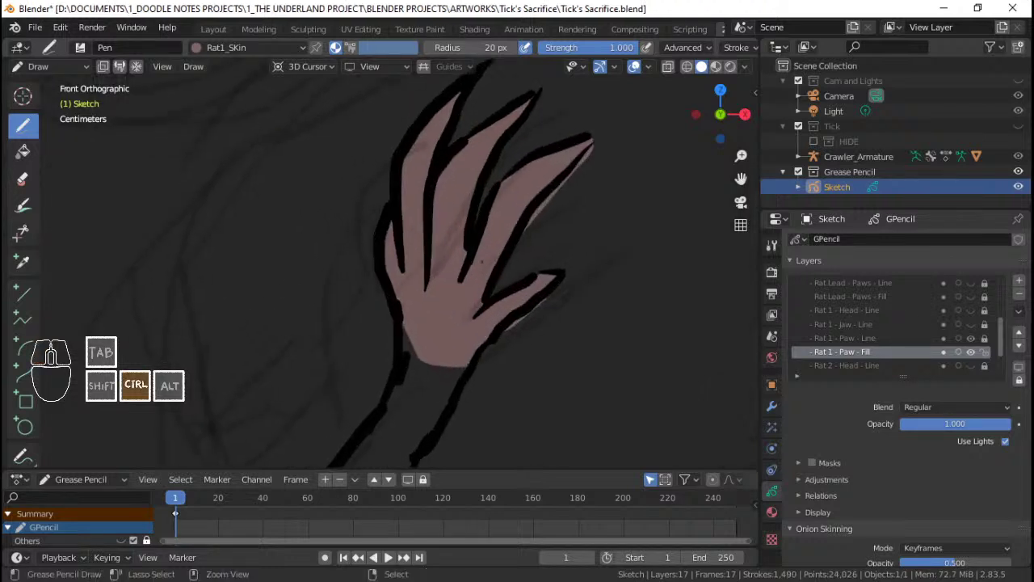
key(Tab)
click(532, 310)
key(g)
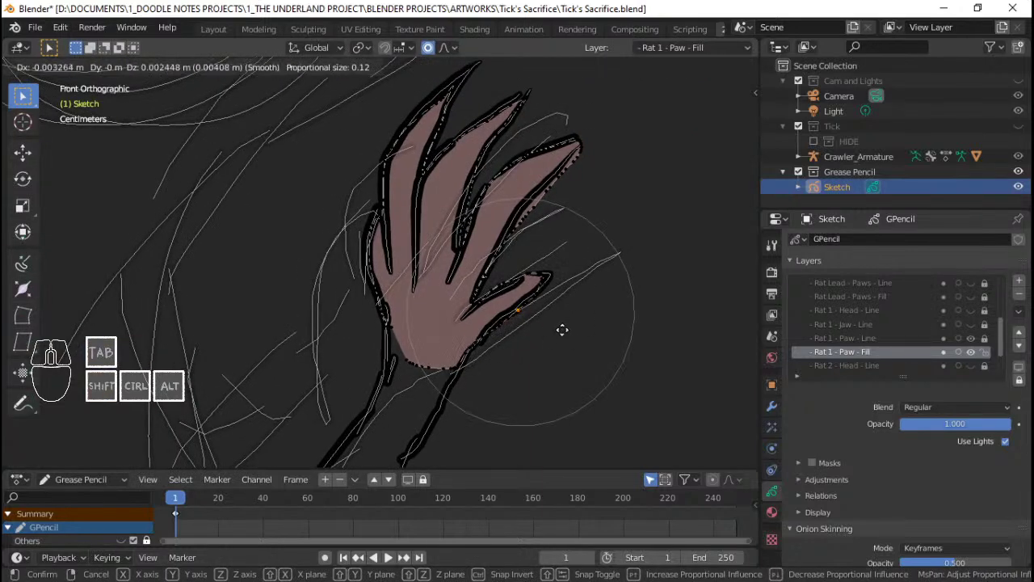
right_click(576, 336)
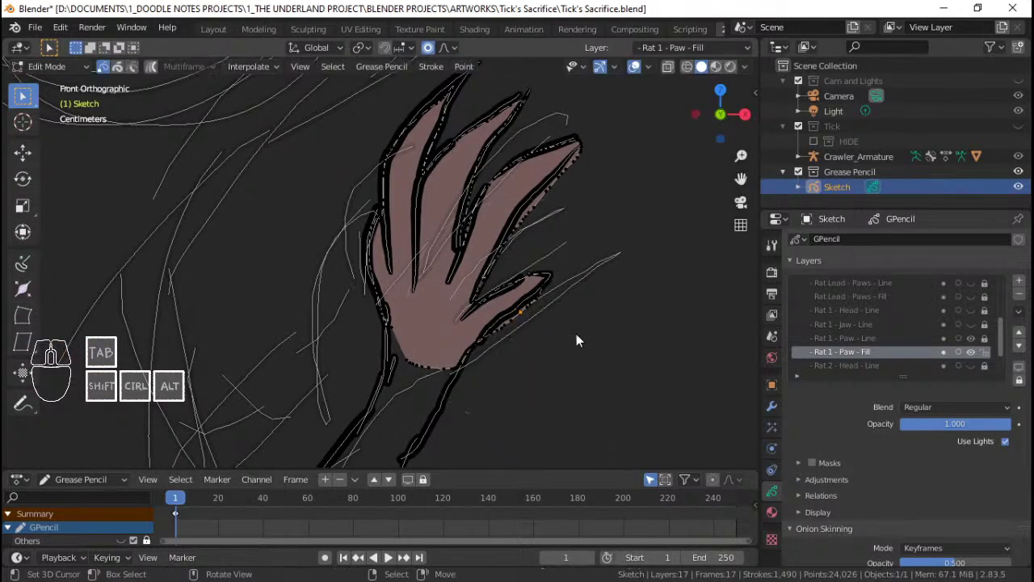
ctrl+middle_drag(565, 343, 474, 278)
key(g)
scroll(546, 307, up, 3)
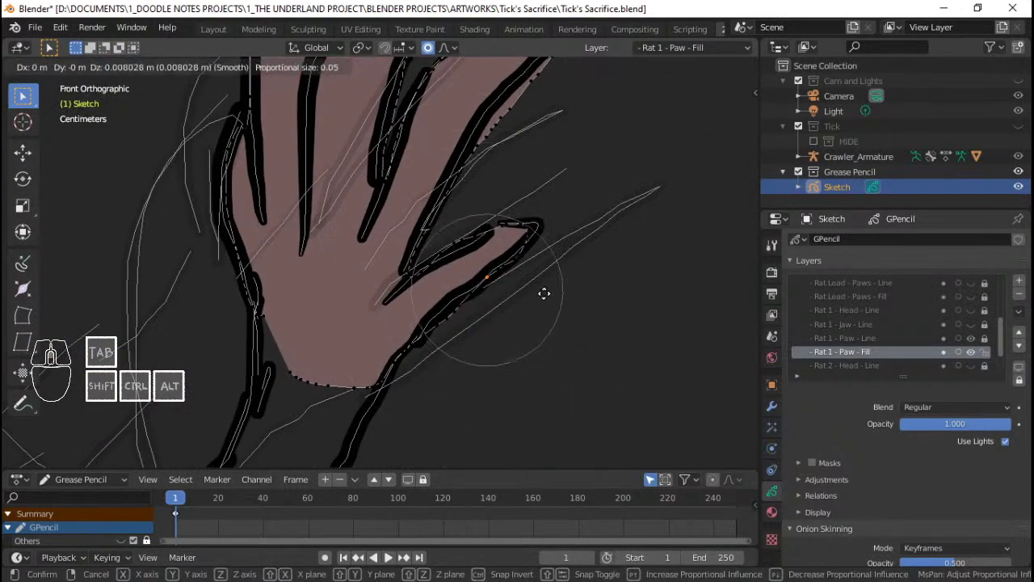
click(537, 303)
Step: Pull the skin fill along the outer edge of the finger nearest the thumb inside its outline, return to Draw Mode and save
shift+middle_drag(536, 304, 495, 321)
shift+middle_drag(479, 205, 499, 223)
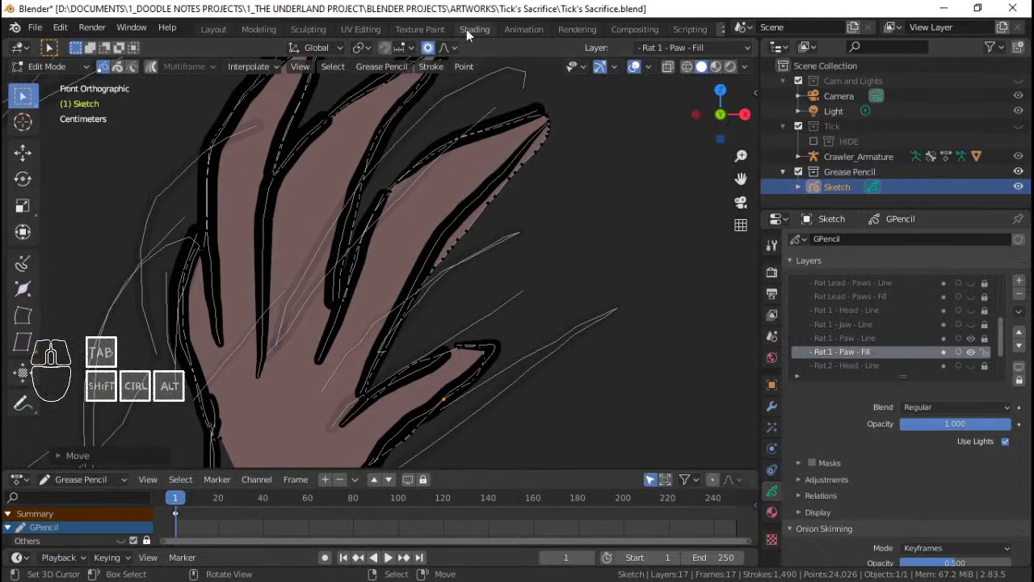
right_click(481, 222)
key(g)
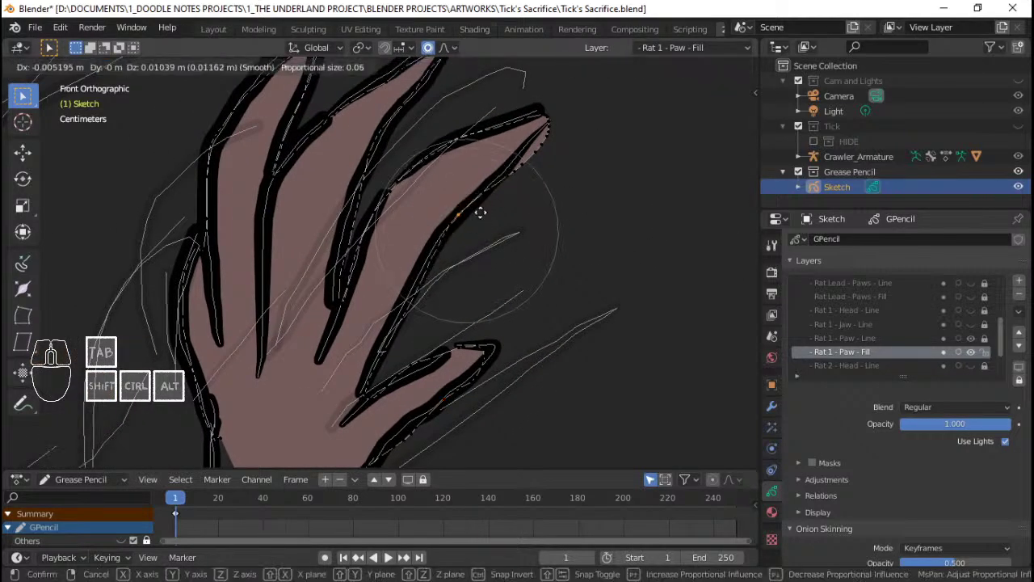
scroll(543, 139, up, 5)
click(543, 136)
key(Tab)
scroll(400, 290, down, 5)
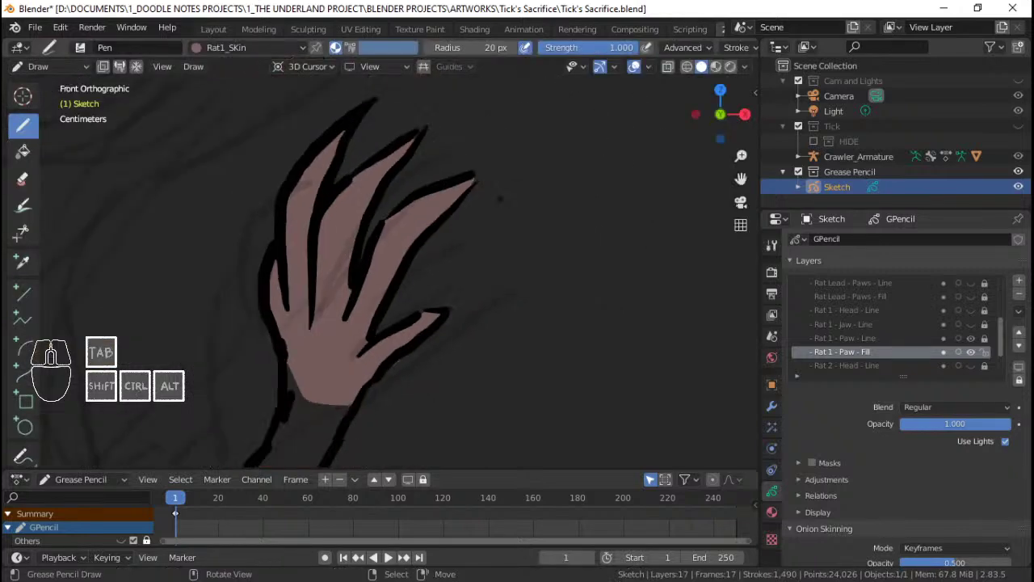
key(ctrl+s)
Step: Nudge the skin fill's edge at the thumb base with proportional editing, return to Draw Mode and save
key(Tab)
scroll(441, 359, up, 4)
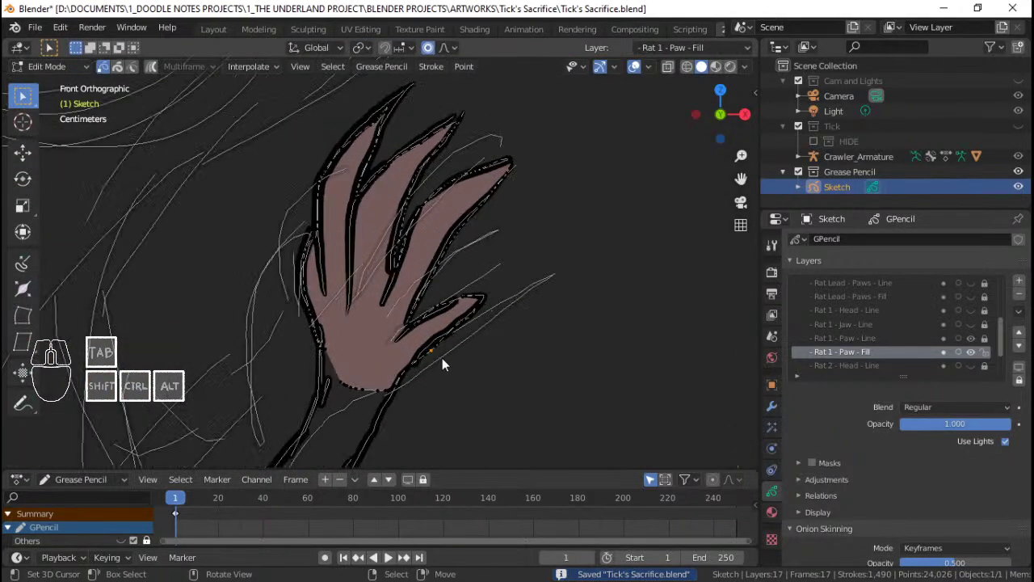
key(g)
click(501, 371)
key(Tab)
scroll(417, 323, down, 3)
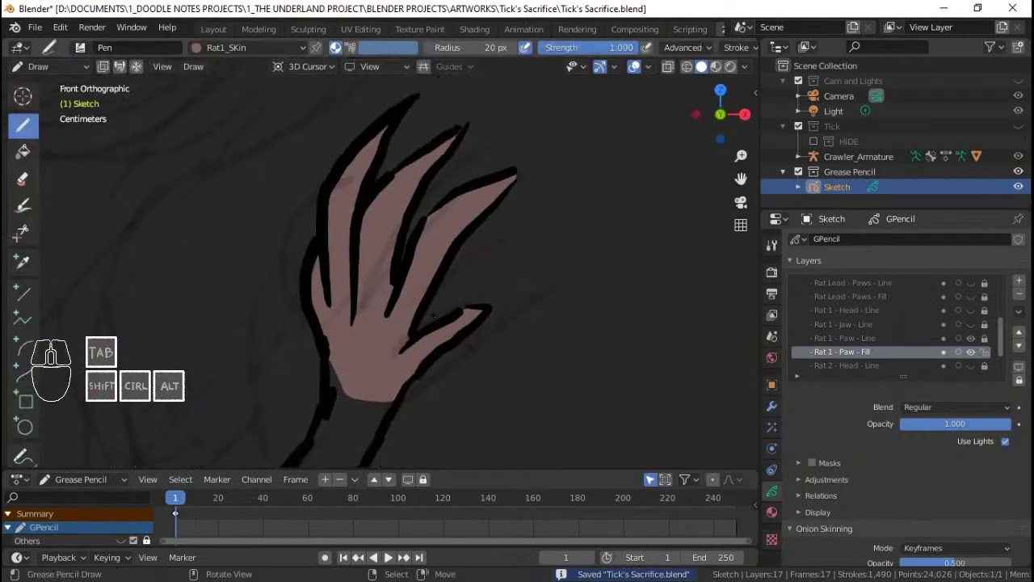
scroll(416, 323, up, 2)
key(ctrl+s)
shift+middle_drag(427, 291, 487, 308)
scroll(487, 307, down, 3)
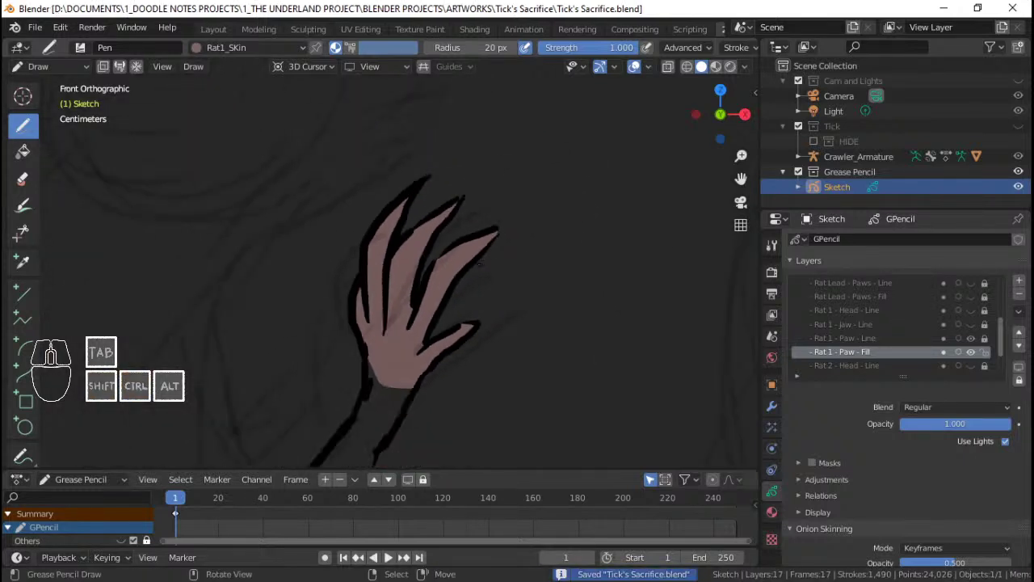
scroll(444, 288, up, 2)
scroll(444, 287, up, 1)
key(ctrl+s)
shift+middle_drag(444, 289, 495, 227)
key(ctrl+s)
key(ctrl+s)
key(ctrl+s)
key(ctrl+s)
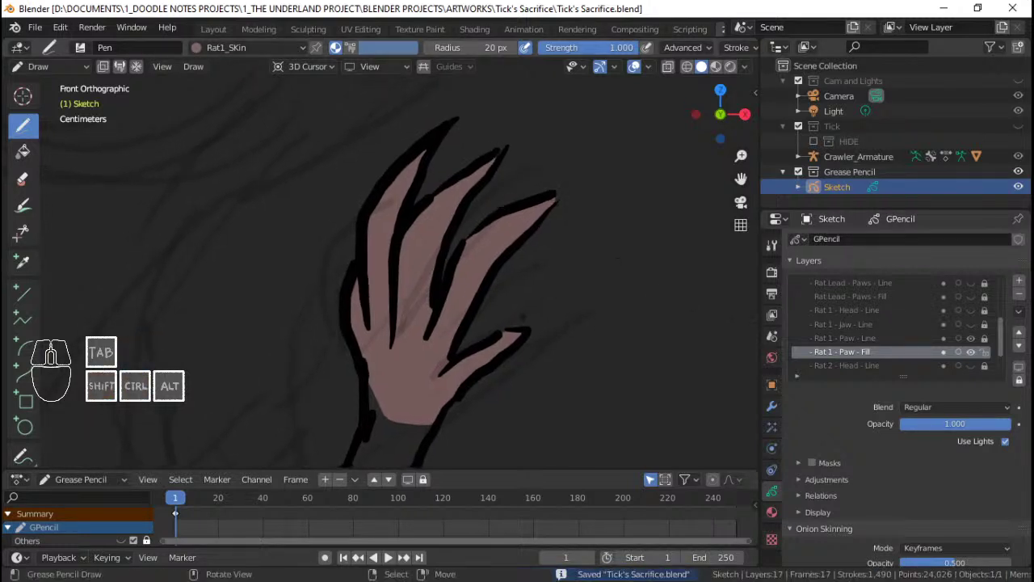
key(ctrl+s)
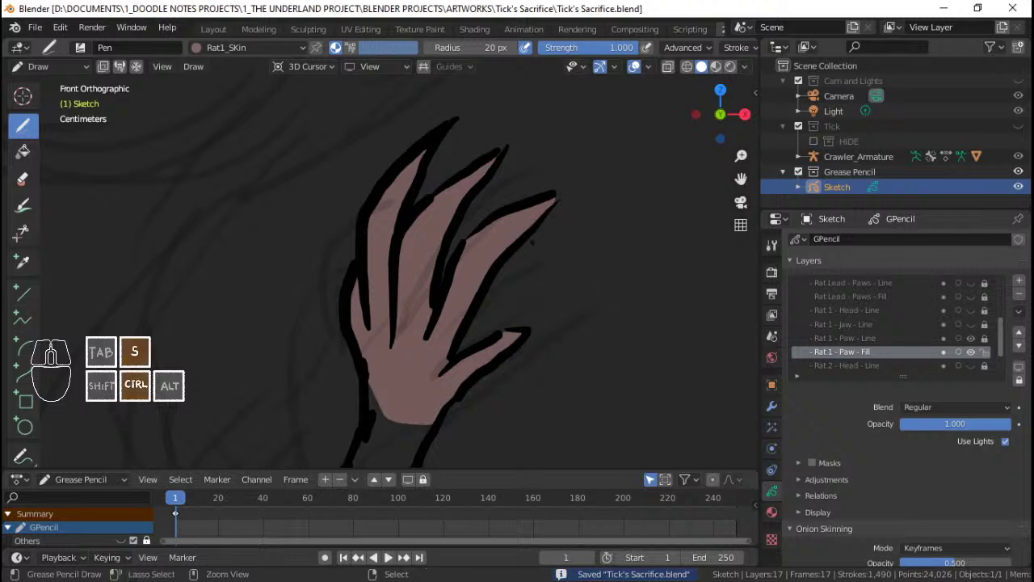
key(ctrl+Tab)
click(534, 162)
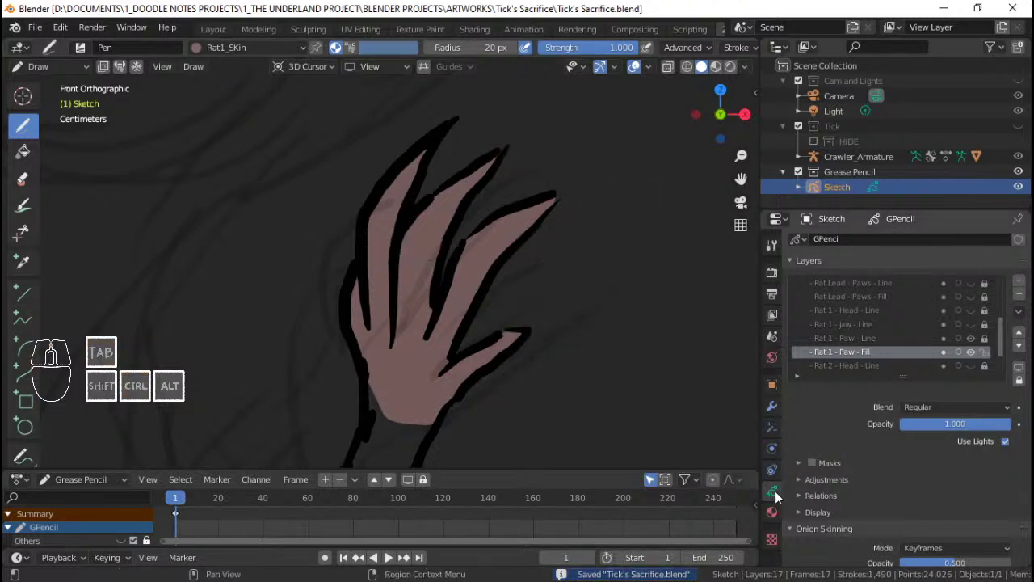
Step: Maximize the 3D viewport and switch the drawing material to Rat_Claw
key(ctrl+space)
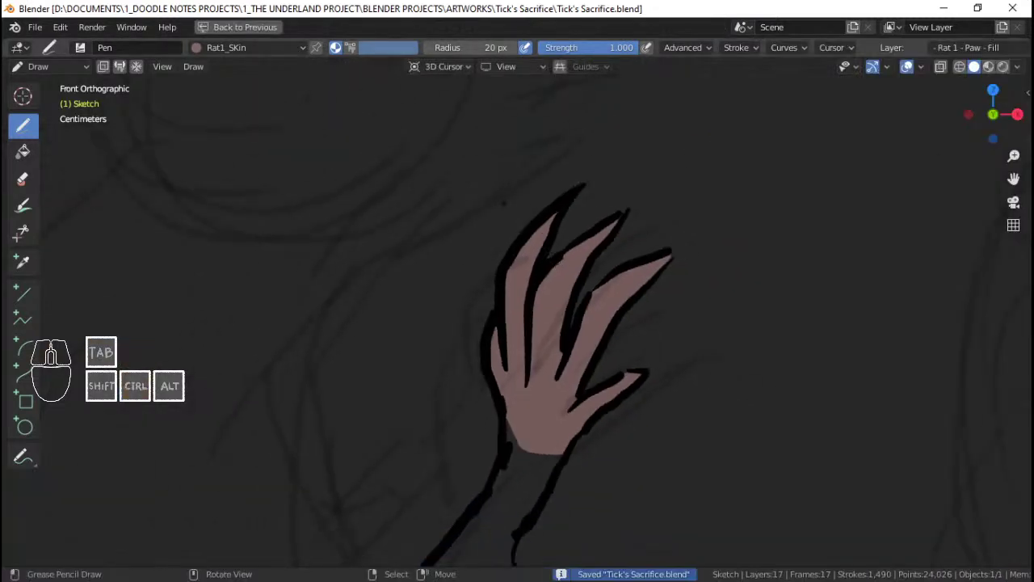
click(258, 47)
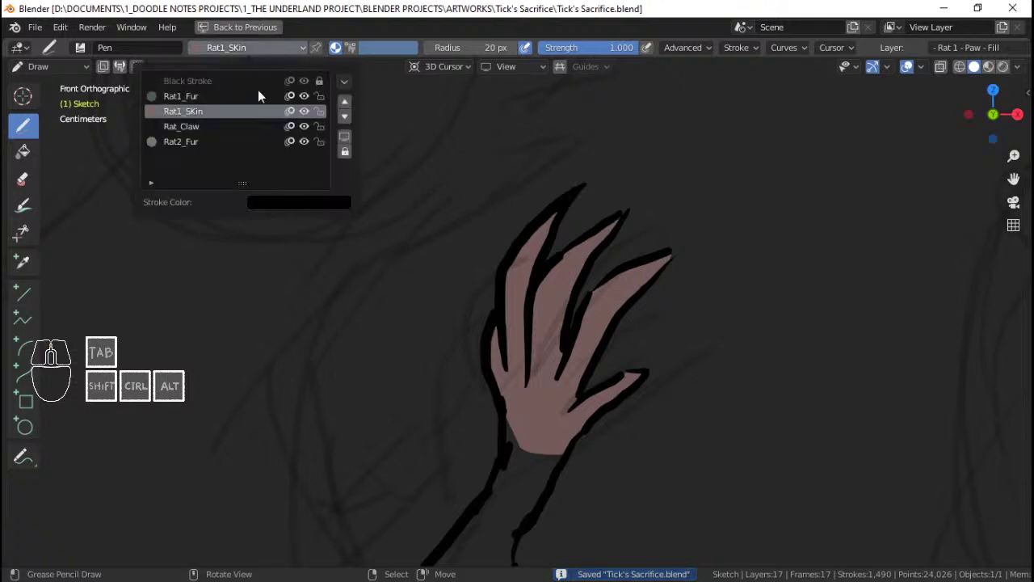
click(198, 127)
Step: Draw Rat_Claw fills over the tips of the raised paw's three long fingers and its thumb
scroll(547, 207, up, 2)
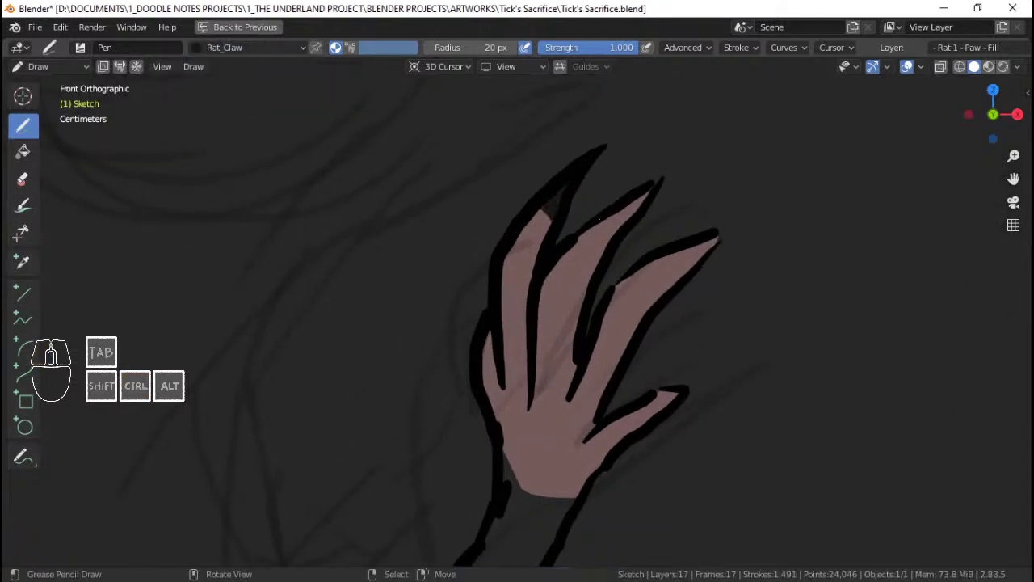
drag(614, 211, 608, 228)
shift+middle_drag(660, 264, 621, 239)
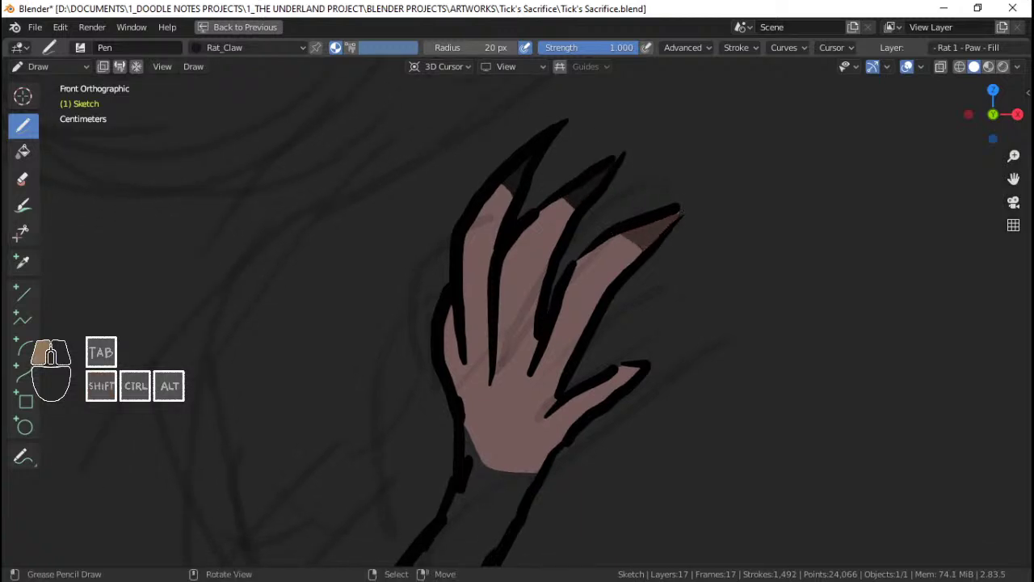
drag(678, 214, 681, 215)
shift+middle_drag(637, 357, 650, 322)
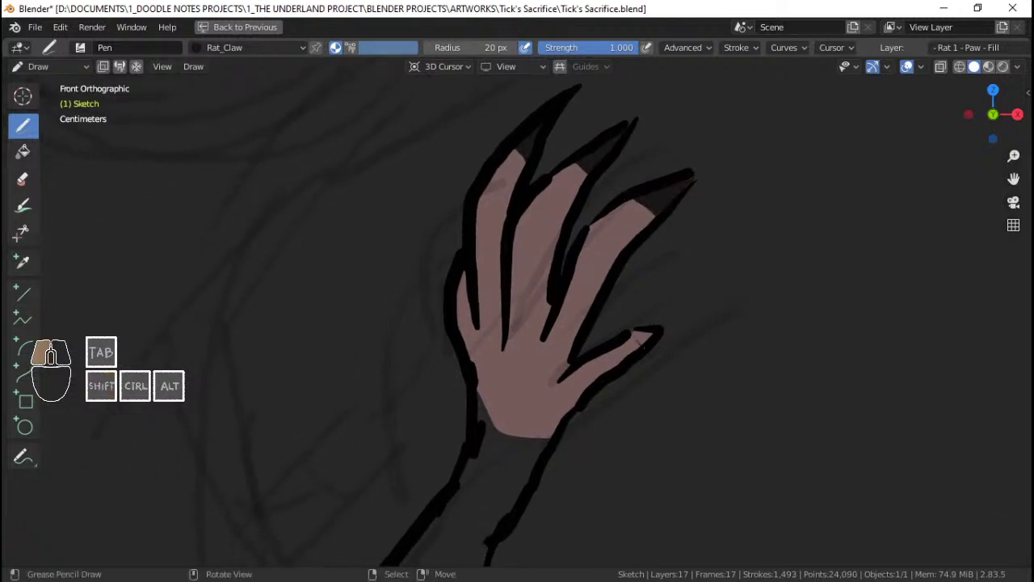
Step: Switch the drawing material from the claw colour to Rat2_Fur for the raised arm
shift+middle_drag(531, 299, 530, 321)
shift+middle_drag(530, 319, 479, 277)
click(220, 47)
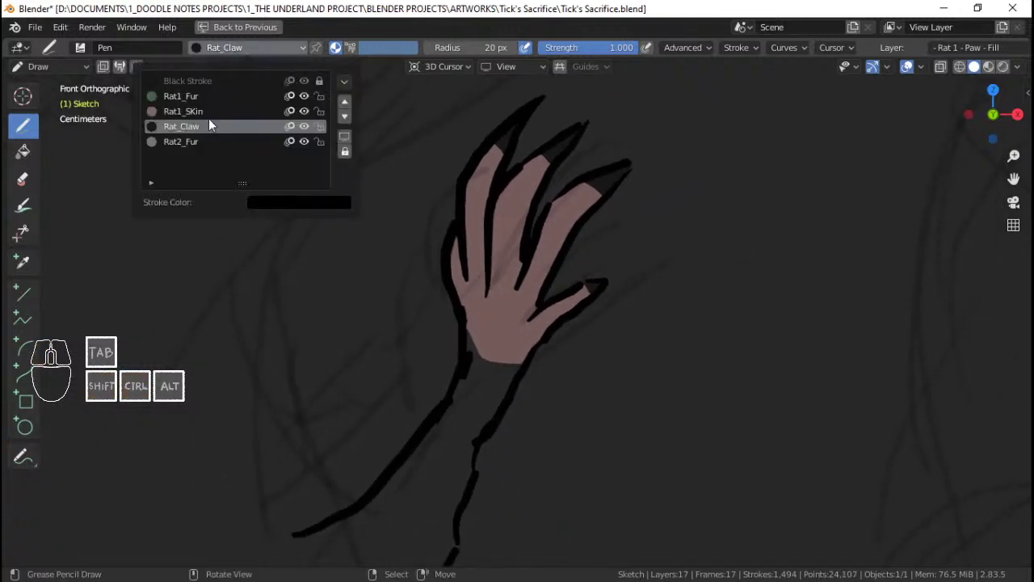
click(196, 140)
ctrl+middle_drag(727, 363, 1015, 434)
shift+middle_drag(484, 392, 477, 339)
ctrl+middle_drag(477, 339, 465, 321)
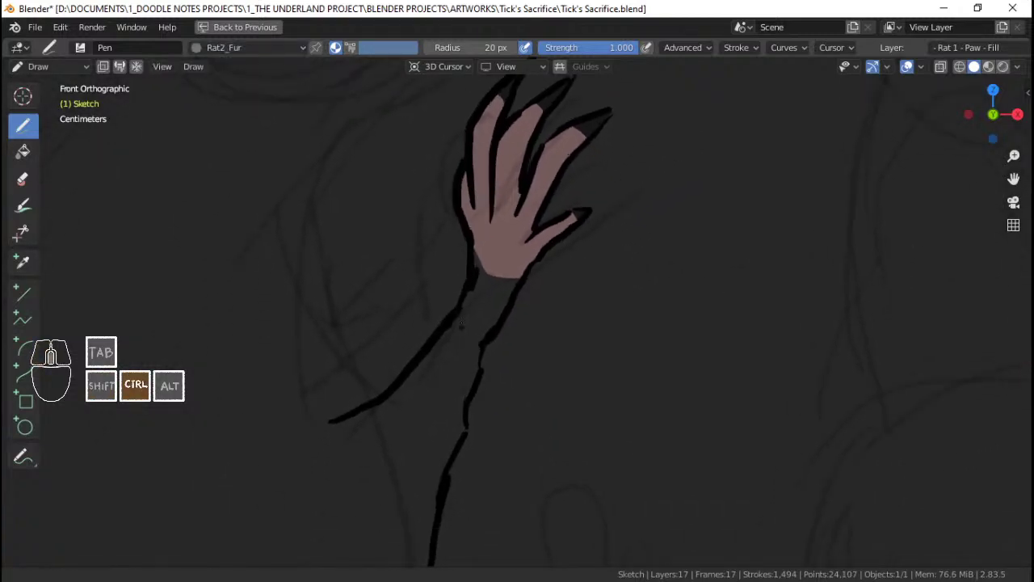
shift+middle_drag(453, 368, 428, 353)
shift+middle_drag(428, 353, 450, 331)
ctrl+middle_drag(1016, 332, 980, 317)
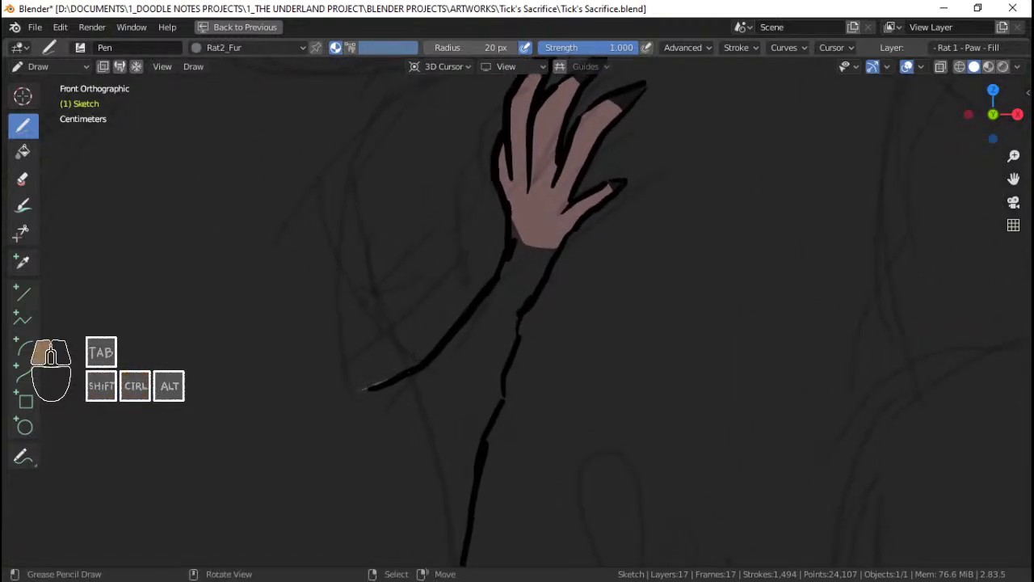
mouse_move(478, 292)
mouse_down()
mouse_move(506, 219)
mouse_move(530, 212)
mouse_up()
drag(379, 372, 363, 386)
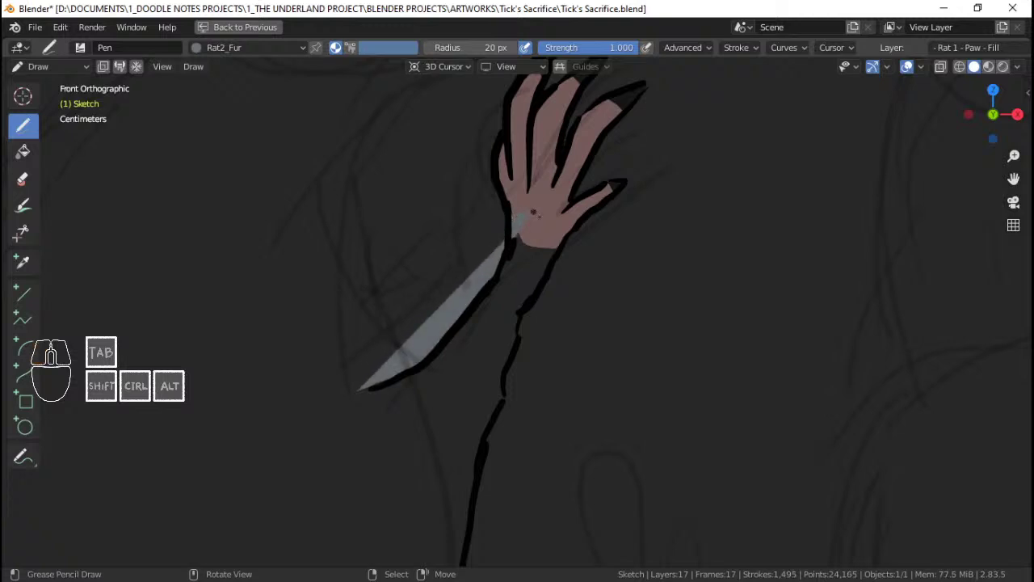
key(ctrl+z)
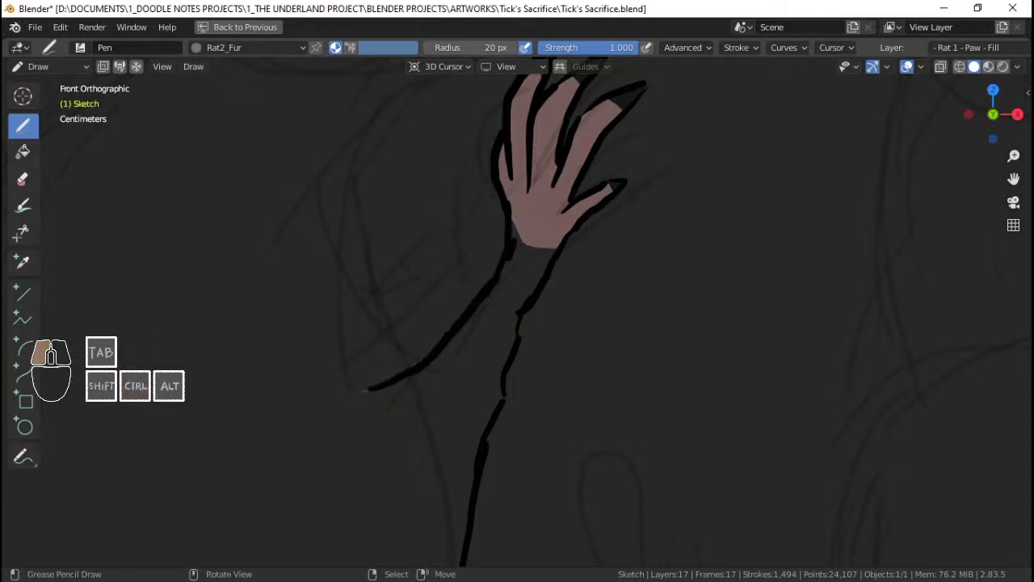
Step: Draw Rat2_Fur fills over the raised arm, from the base of the palm down past the forearm outline's lower end
mouse_move(467, 309)
mouse_down()
mouse_move(495, 260)
mouse_move(506, 196)
mouse_move(525, 199)
mouse_move(538, 243)
mouse_move(561, 244)
mouse_move(504, 380)
mouse_move(357, 394)
mouse_move(461, 549)
mouse_move(355, 569)
mouse_move(222, 509)
mouse_up()
mouse_move(391, 396)
ctrl+middle_down()
mouse_move(395, 443)
mouse_move(403, 400)
ctrl+middle_up()
shift+middle_drag(921, 282, 905, 278)
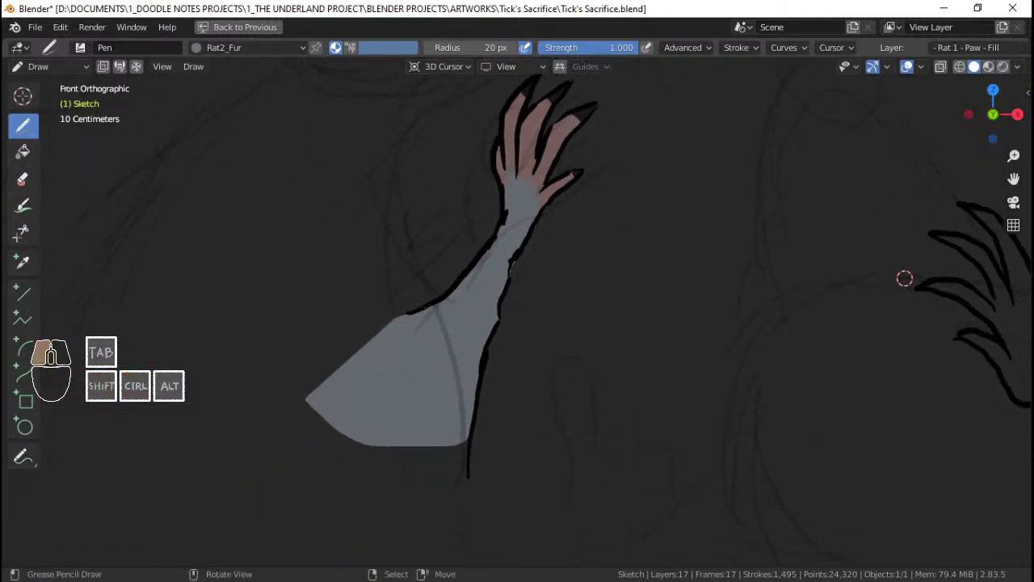
mouse_move(391, 320)
mouse_down()
mouse_move(299, 440)
mouse_move(413, 527)
mouse_move(473, 497)
mouse_up()
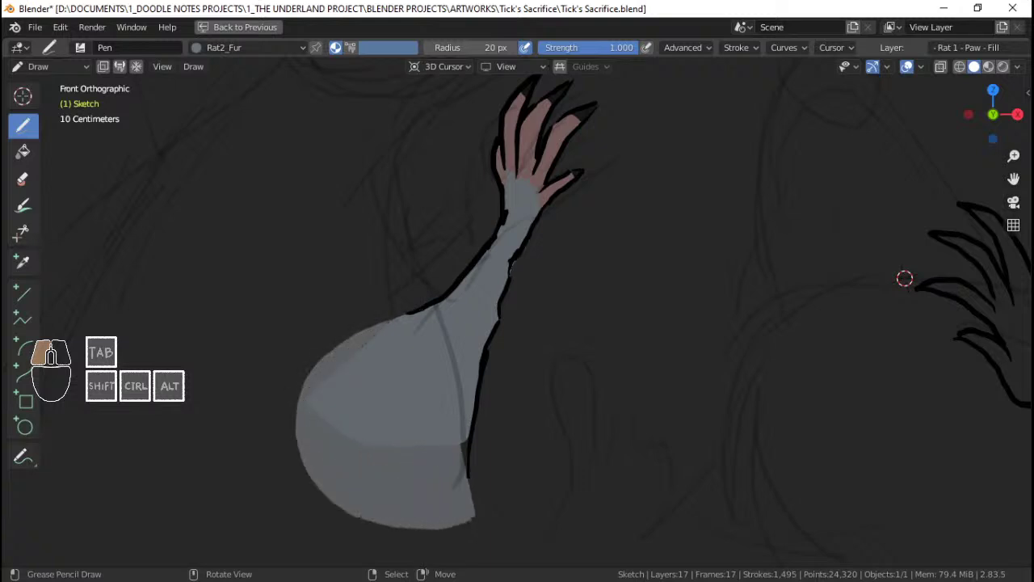
drag(469, 442, 458, 380)
Step: Nudge the fur fill's thumb-side edge along the forearm with proportional editing, return to Draw Mode and save
mouse_move(450, 326)
ctrl+middle_down()
mouse_move(460, 387)
mouse_move(476, 347)
ctrl+middle_up()
shift+middle_drag(481, 324, 452, 379)
ctrl+middle_drag(485, 340, 512, 311)
mouse_move(801, 347)
ctrl+middle_down()
mouse_move(739, 370)
mouse_move(923, 417)
mouse_move(388, 393)
ctrl+middle_up()
key(Tab)
key(g)
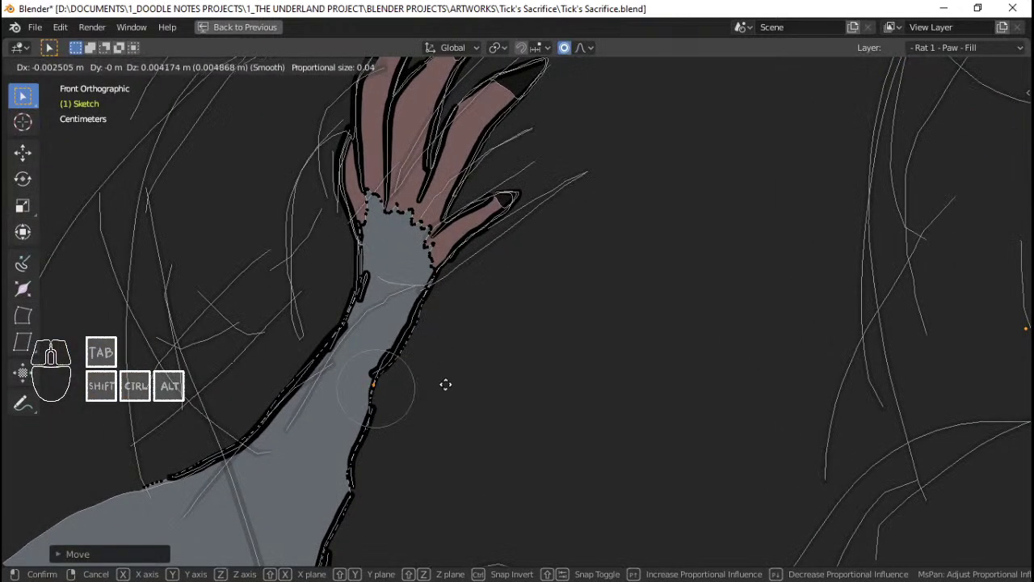
click(448, 376)
key(Tab)
key(ctrl+s)
shift+middle_drag(488, 345, 465, 353)
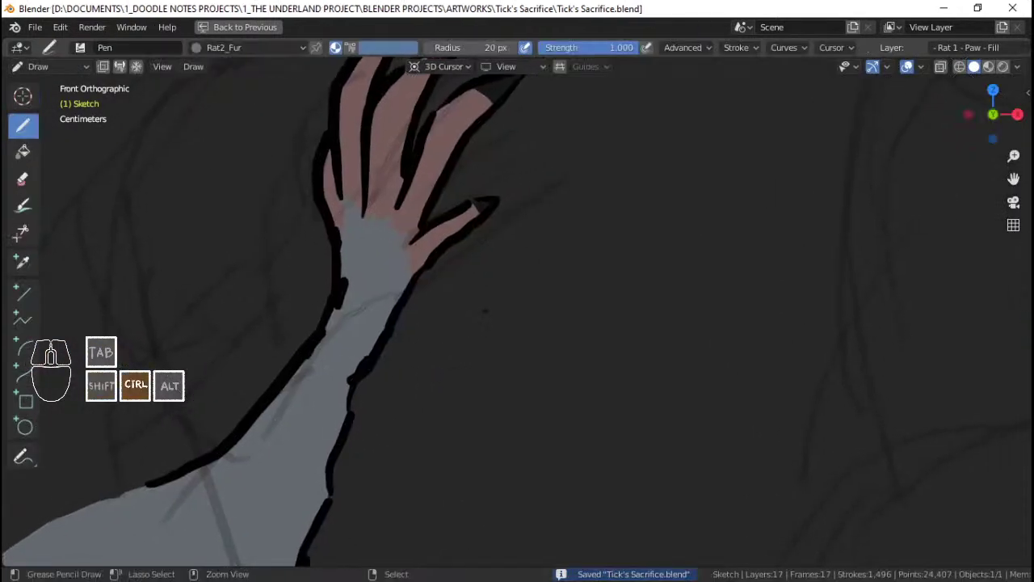
mouse_move(484, 310)
ctrl+middle_down()
mouse_move(506, 323)
mouse_move(485, 327)
ctrl+middle_up()
key(Tab)
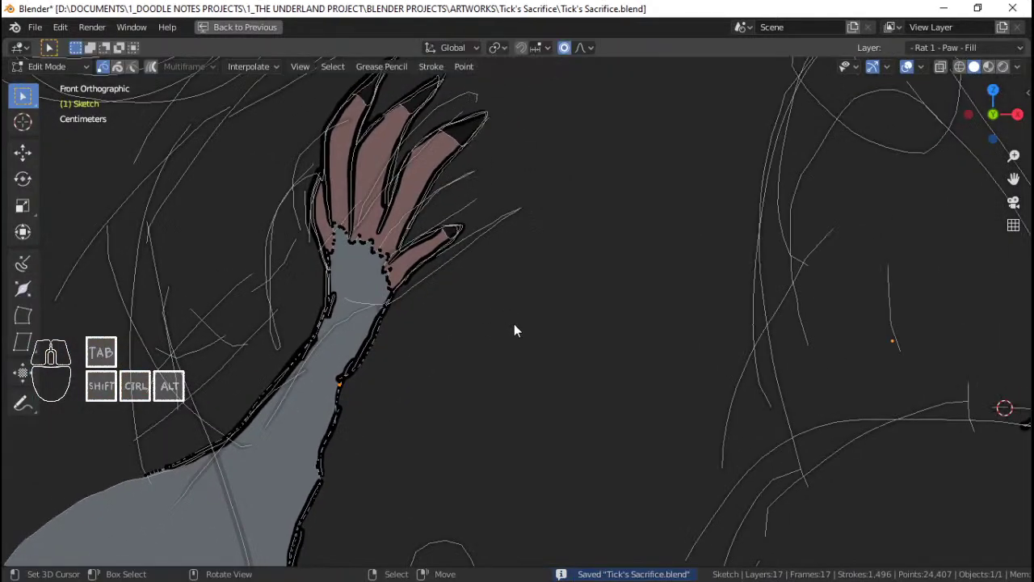
key(Tab)
Step: Save the file and switch the drawing material to Rat1_SKin for the pair of uncoloured paws
mouse_move(1005, 408)
shift+middle_down()
mouse_move(866, 408)
mouse_move(857, 422)
shift+middle_up()
shift+middle_drag(857, 421, 639, 347)
ctrl+middle_drag(638, 347, 550, 376)
mouse_move(549, 375)
shift+middle_down()
mouse_move(502, 344)
mouse_move(448, 353)
mouse_move(357, 332)
mouse_move(342, 305)
mouse_move(282, 295)
mouse_move(245, 257)
mouse_move(390, 302)
mouse_move(462, 308)
mouse_move(390, 267)
mouse_move(233, 215)
mouse_move(335, 279)
mouse_move(199, 251)
mouse_move(345, 279)
shift+middle_up()
key(KP_1)
key(ctrl+s)
scroll(357, 285, up, 2)
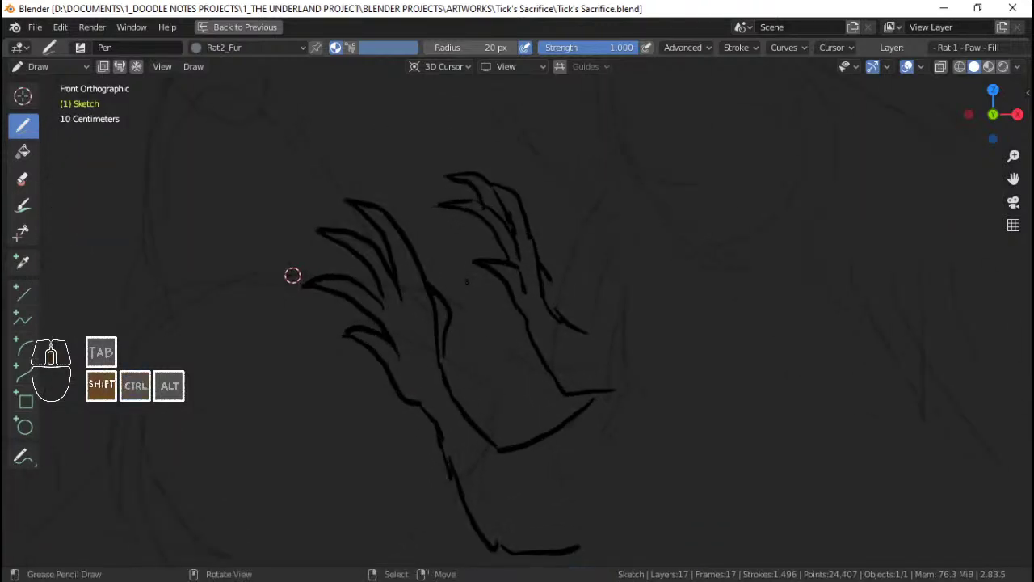
ctrl+middle_drag(517, 339, 517, 323)
middle_drag(517, 324, 521, 295)
key(KP_1)
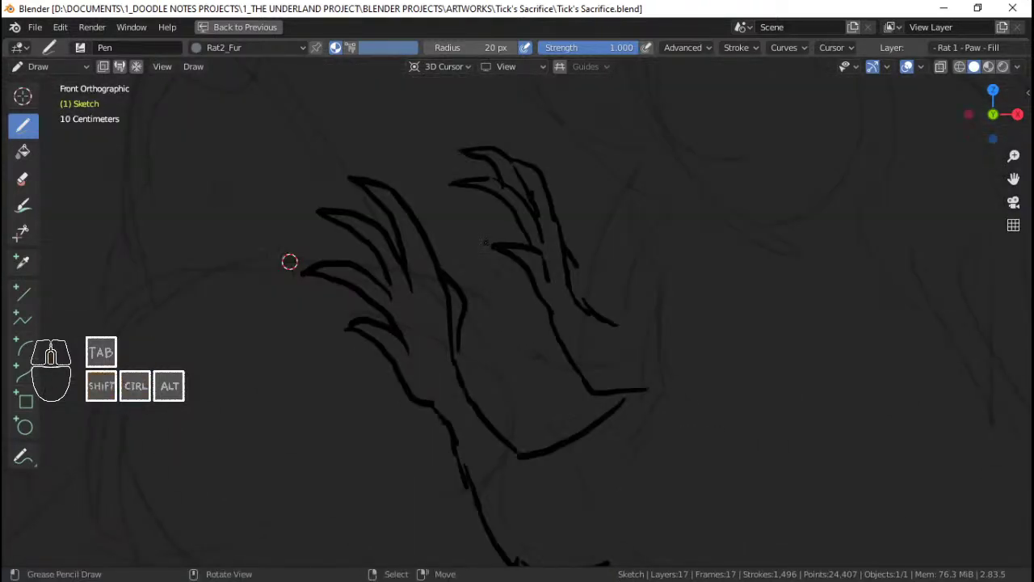
shift+middle_drag(289, 261, 333, 240)
key(ctrl+s)
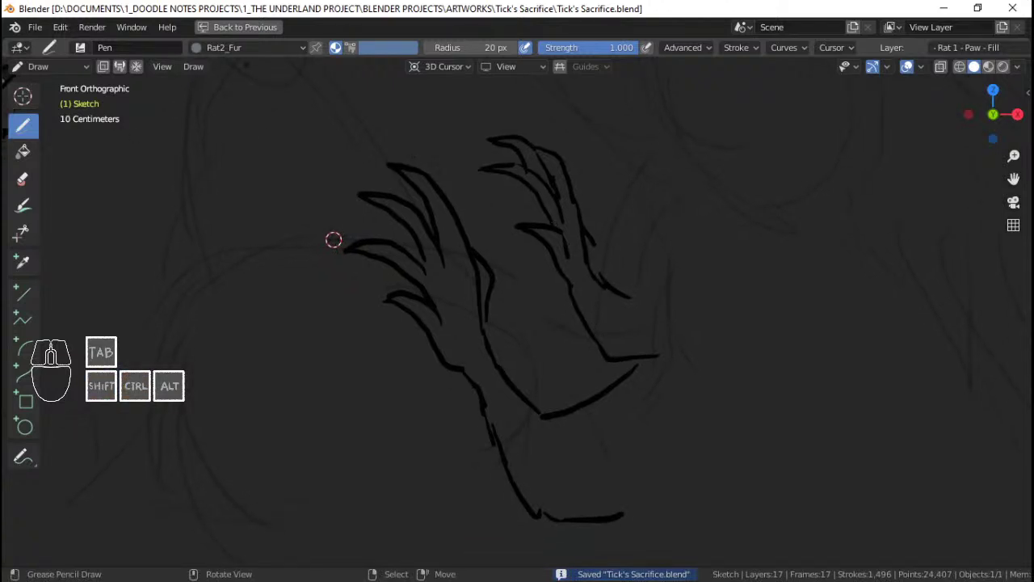
click(236, 47)
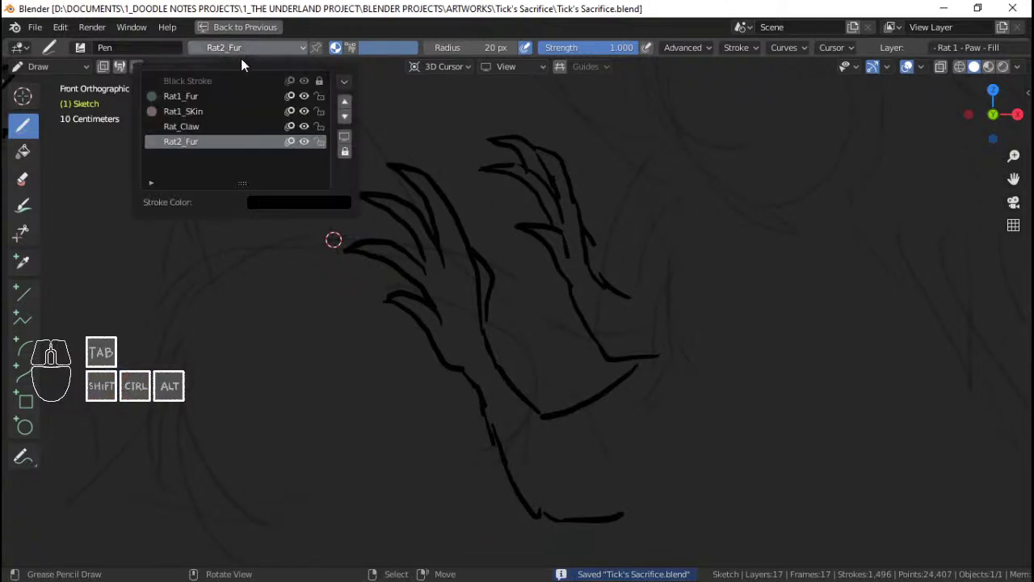
click(204, 105)
scroll(292, 223, up, 1)
ctrl+middle_drag(499, 325, 485, 300)
shift+middle_drag(428, 348, 520, 384)
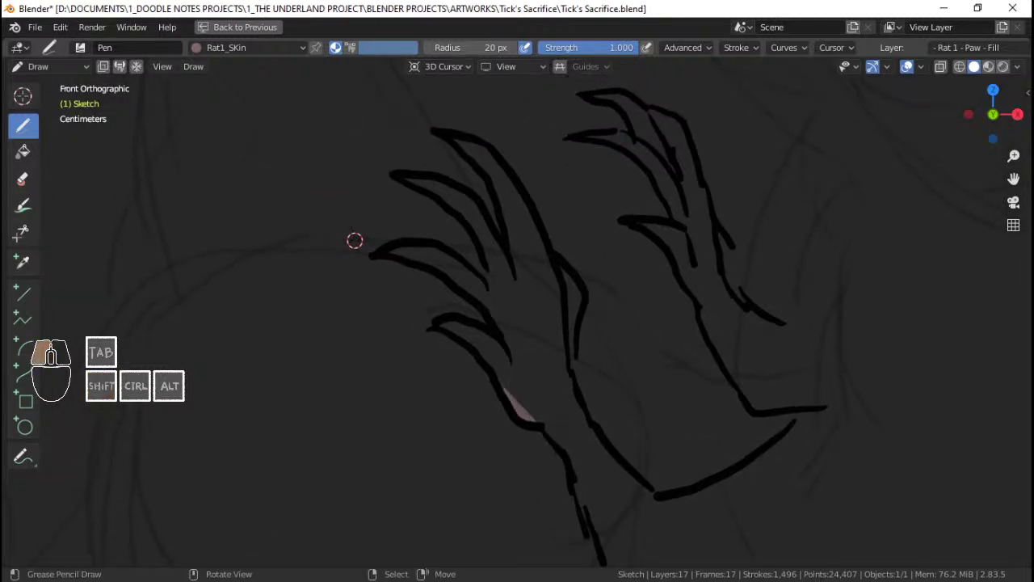
Step: Draw a Rat1_SKin fill over the larger paw's thumb, fingers and palm down to the wrist
mouse_move(482, 361)
mouse_down()
mouse_move(439, 325)
mouse_move(499, 334)
mouse_up()
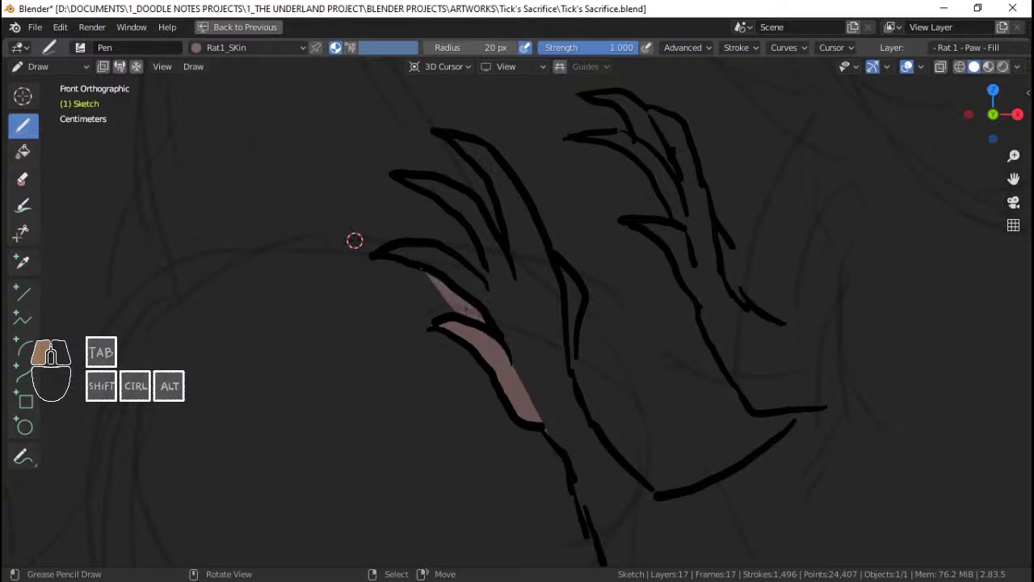
mouse_move(422, 269)
mouse_down()
mouse_move(380, 257)
mouse_move(440, 247)
mouse_move(473, 267)
mouse_move(541, 422)
mouse_move(432, 206)
mouse_move(404, 179)
mouse_move(448, 183)
mouse_move(479, 204)
mouse_move(511, 253)
mouse_move(485, 183)
mouse_move(454, 146)
mouse_move(521, 196)
mouse_move(578, 279)
mouse_move(577, 355)
mouse_up()
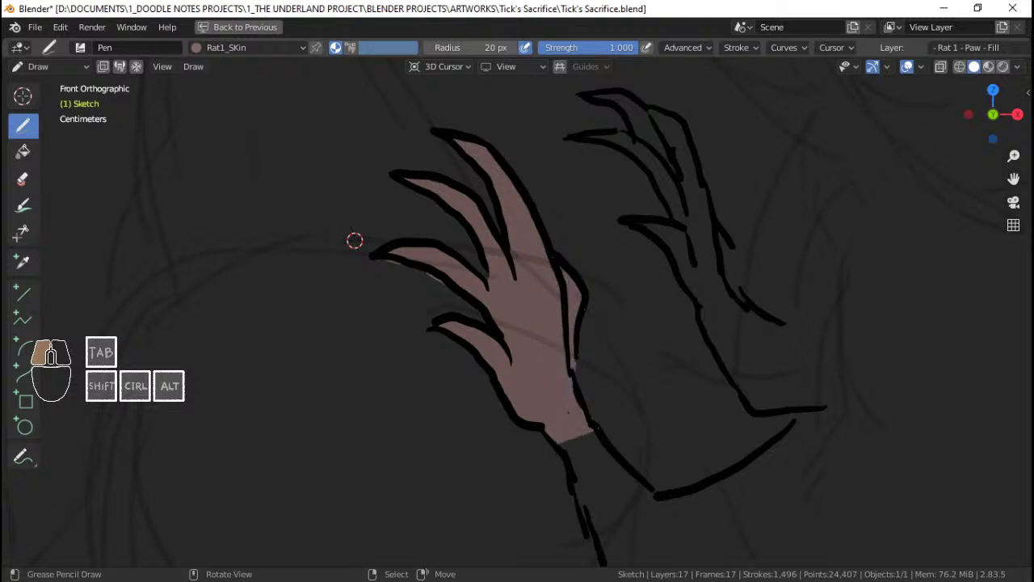
drag(593, 430, 561, 446)
Step: Pull two points of the skin fill inside the lower outline of the larger paw's finger nearest the thumb, return to Draw Mode and save
ctrl+middle_drag(555, 310, 554, 349)
mouse_move(555, 316)
shift+middle_down()
mouse_move(513, 352)
mouse_move(501, 286)
shift+middle_up()
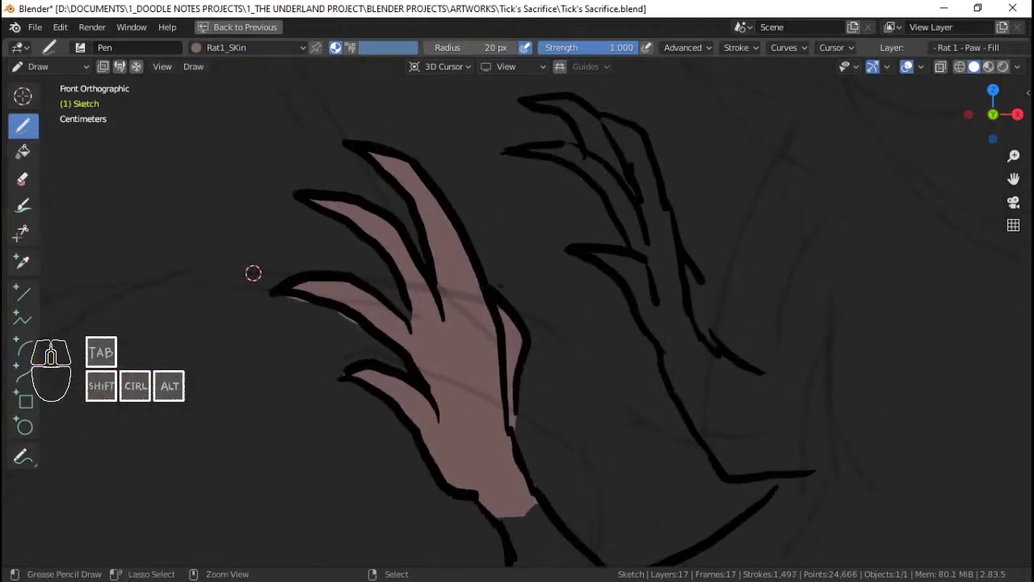
key(Tab)
right_click(295, 304)
key(g)
click(317, 300)
right_click(351, 322)
key(g)
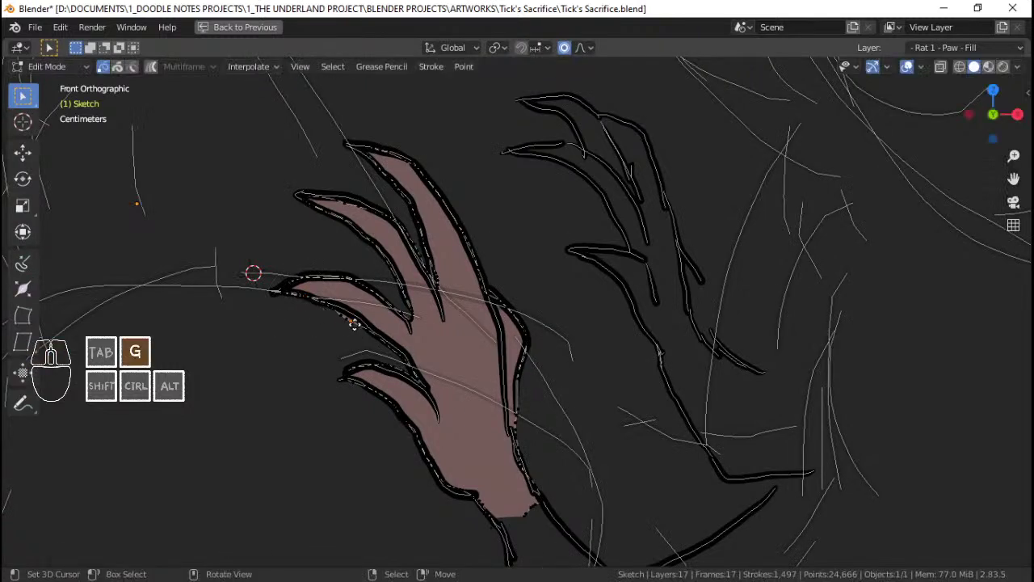
click(360, 321)
key(Tab)
key(ctrl+s)
Step: Draw Rat1_SKin fills over the smaller paw's thumb, fingers and palm down to the wrist
mouse_move(296, 280)
shift+middle_down()
mouse_move(118, 303)
mouse_move(103, 337)
shift+middle_up()
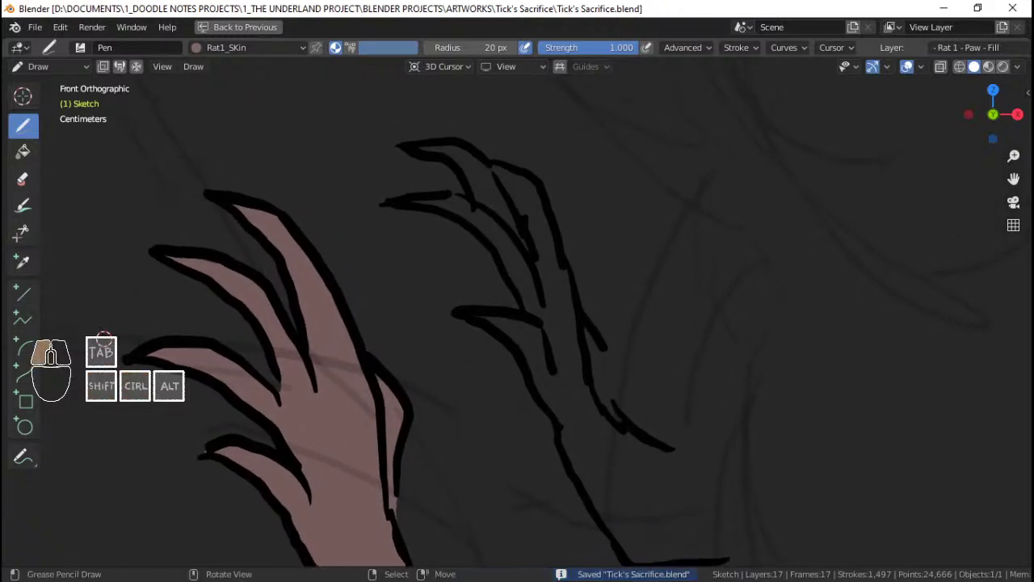
mouse_move(479, 326)
mouse_down()
mouse_move(527, 319)
mouse_move(468, 233)
mouse_move(406, 208)
mouse_move(454, 196)
mouse_move(476, 209)
mouse_move(449, 165)
mouse_move(404, 151)
mouse_move(454, 147)
mouse_move(485, 164)
mouse_move(540, 356)
mouse_up()
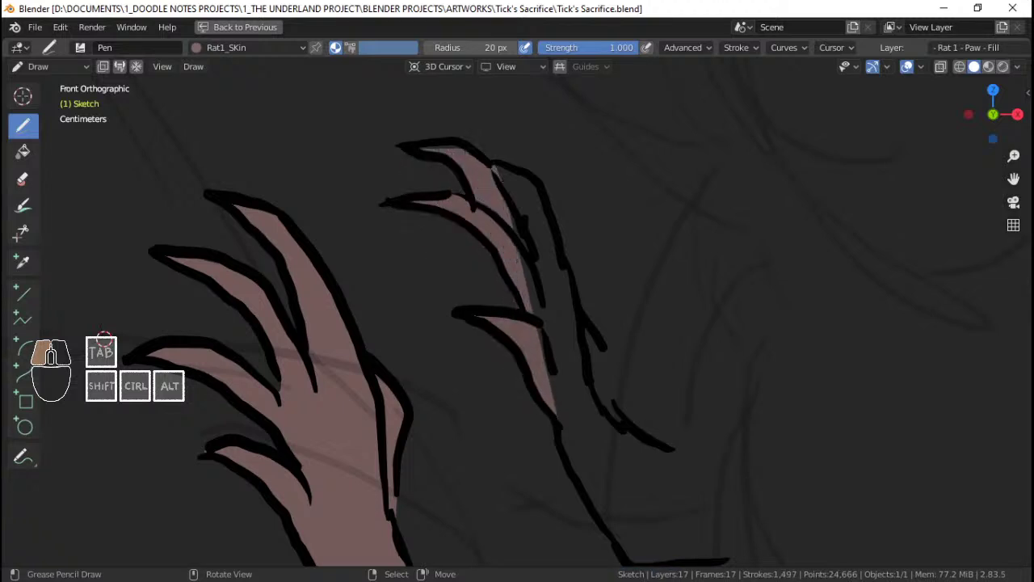
drag(502, 182, 561, 422)
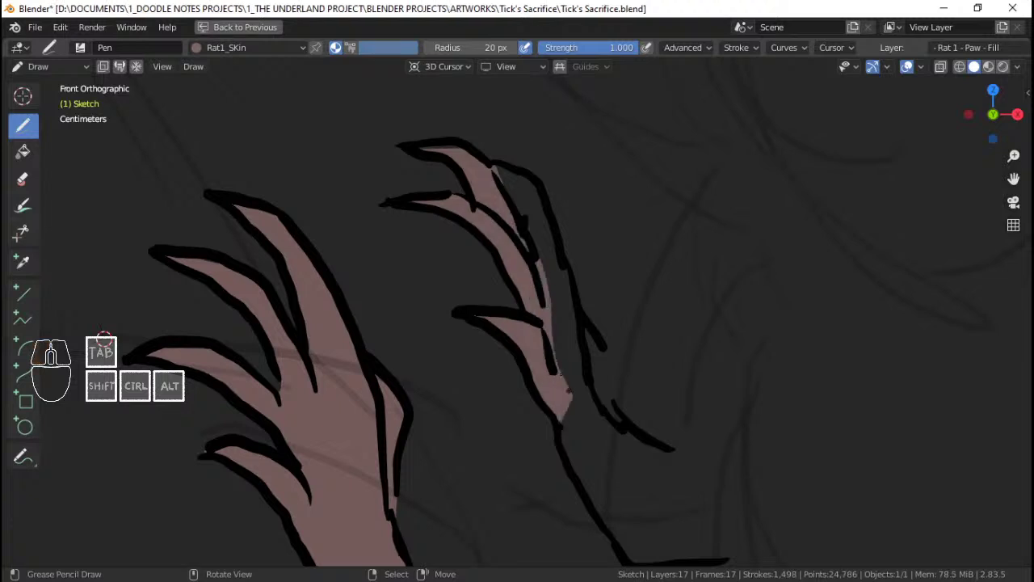
shift+middle_drag(463, 106, 478, 198)
drag(439, 232, 473, 236)
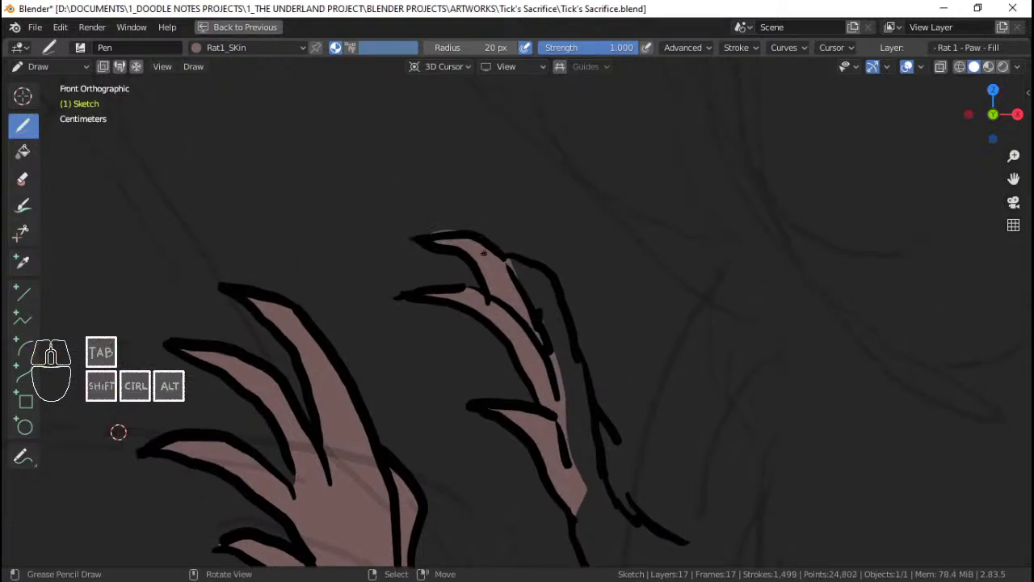
key(ctrl+z)
shift+middle_drag(119, 432, 87, 425)
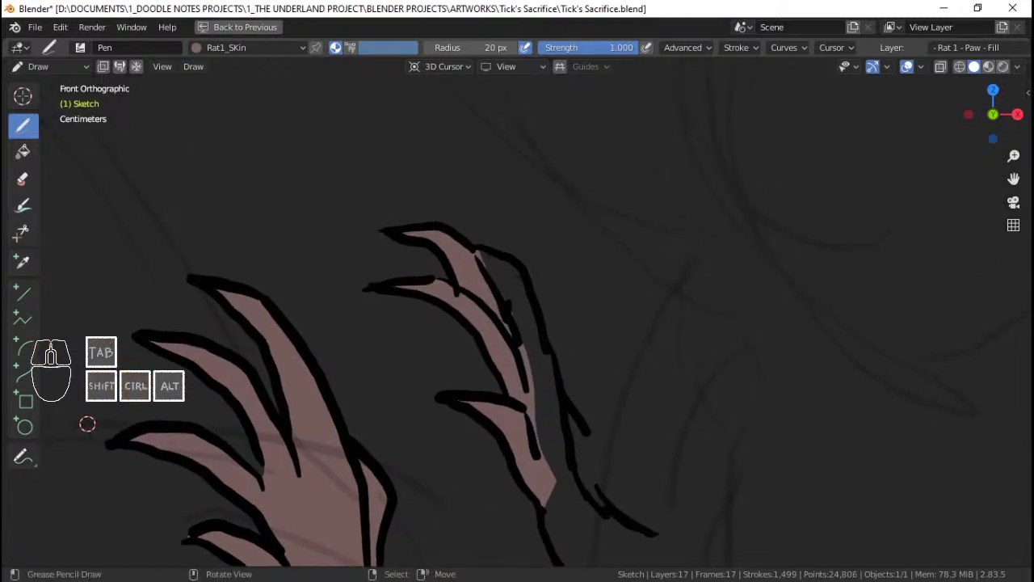
mouse_move(517, 279)
mouse_down()
mouse_move(559, 417)
mouse_move(569, 497)
mouse_up()
ctrl+middle_drag(548, 429, 554, 404)
Step: Nudge the skin fill's outer edge on the smaller paw's rear finger with proportional editing, return to Draw Mode and save
key(Tab)
right_click(565, 335)
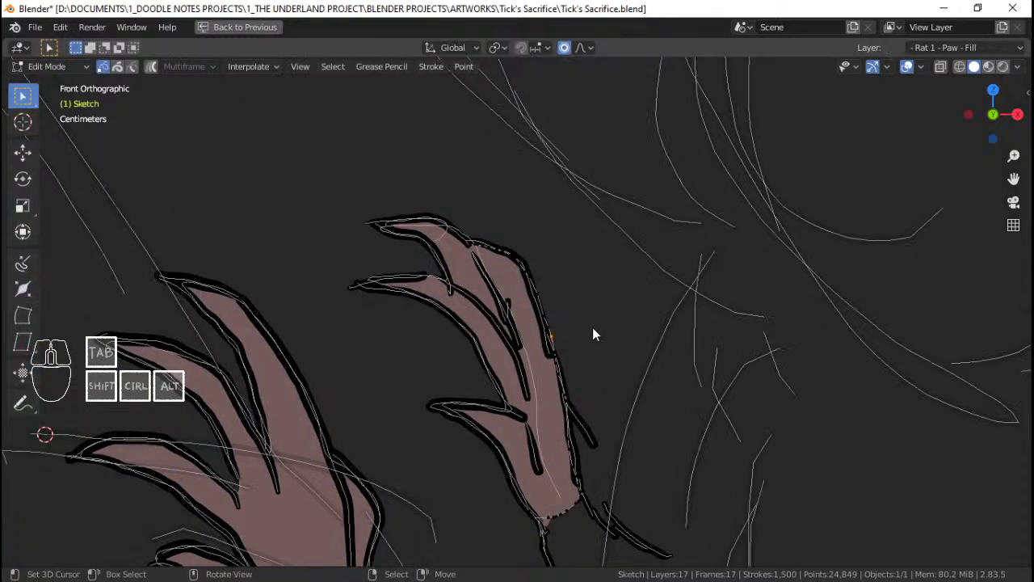
key(g)
click(586, 330)
key(Tab)
ctrl+middle_drag(578, 321, 578, 408)
shift+middle_drag(578, 409, 530, 309)
key(ctrl+s)
Step: Return to the front view and switch the drawing material to Rat_Claw
ctrl+middle_drag(530, 309, 526, 278)
shift+middle_drag(470, 255, 504, 258)
middle_drag(506, 259, 504, 258)
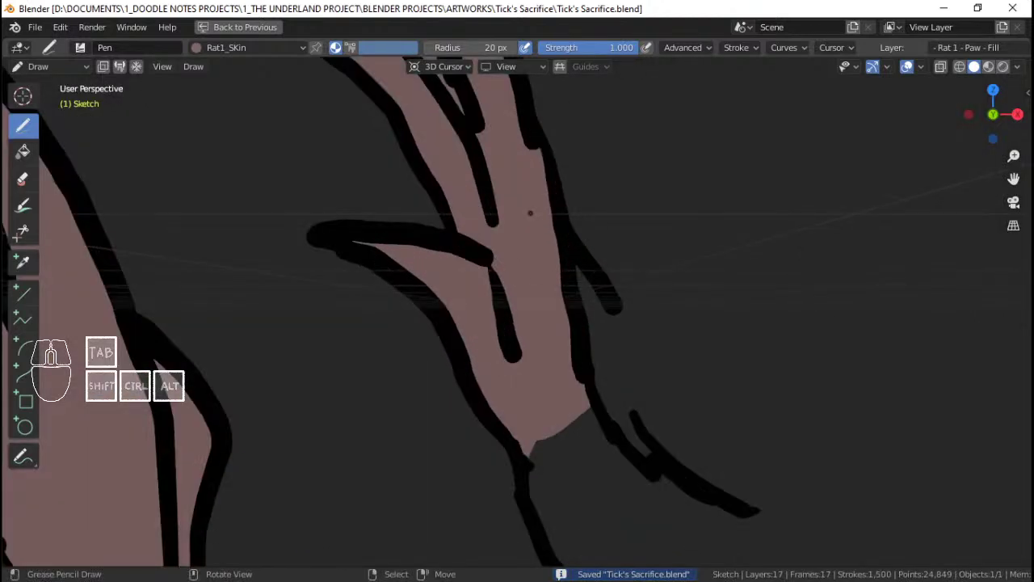
key(KP_1)
shift+middle_drag(111, 299, 278, 276)
click(264, 47)
click(199, 128)
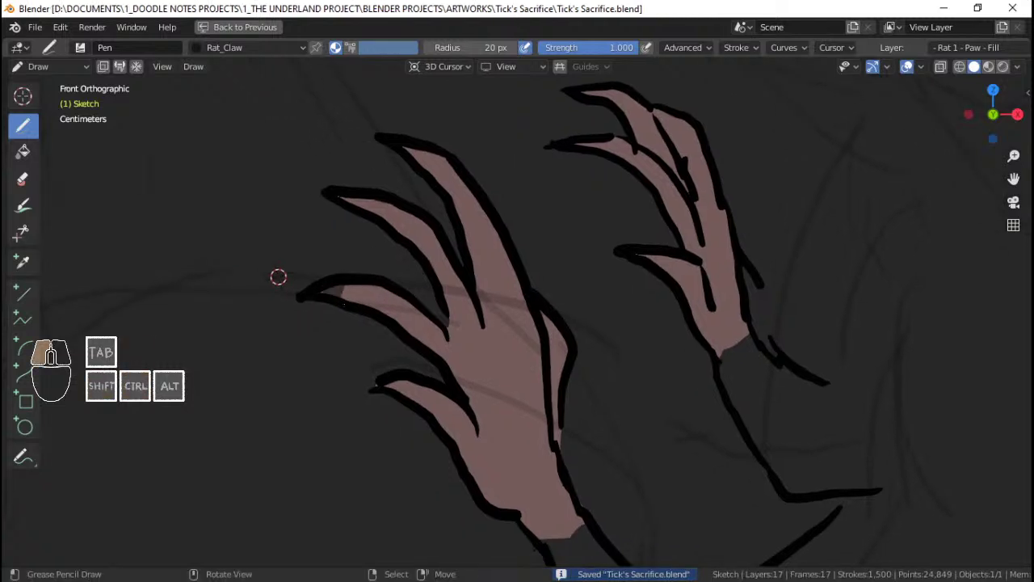
Step: Draw Rat_Claw fills over the tips of the larger paw's three long fingers and its thumb
drag(363, 298, 320, 294)
shift+middle_drag(278, 277, 289, 282)
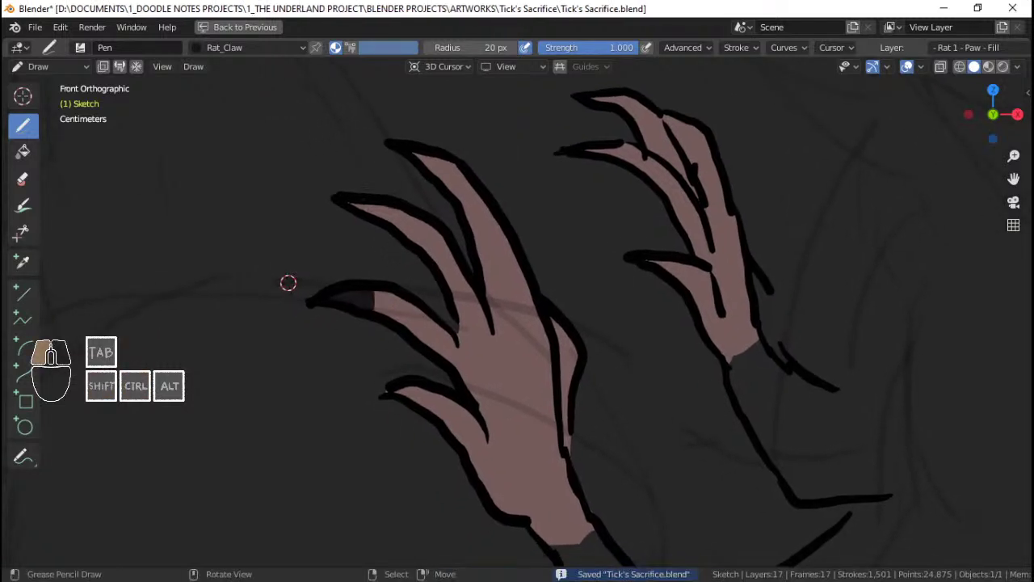
drag(367, 210, 389, 216)
shift+middle_drag(289, 282, 268, 289)
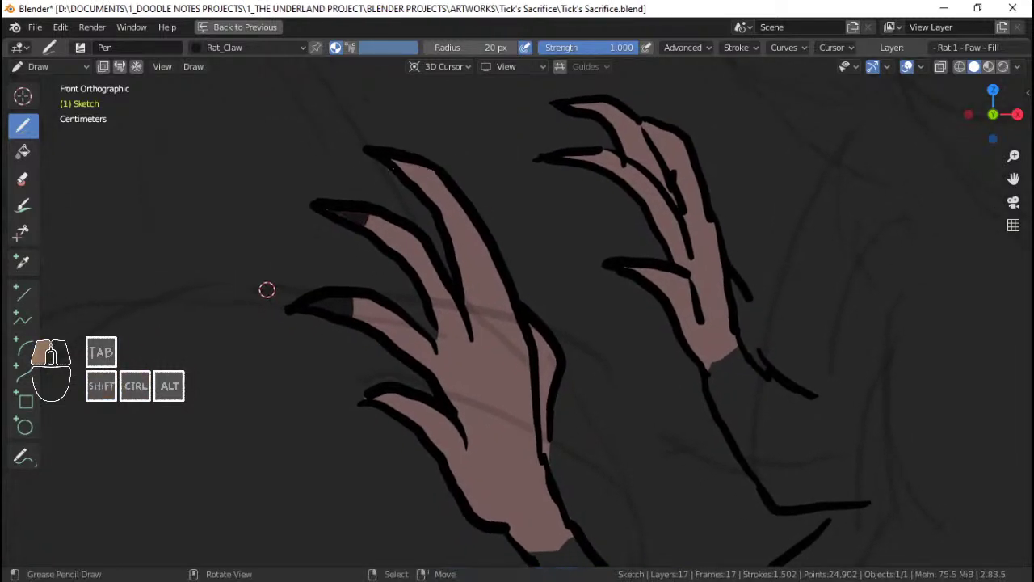
drag(396, 162, 424, 175)
shift+middle_drag(266, 288, 248, 212)
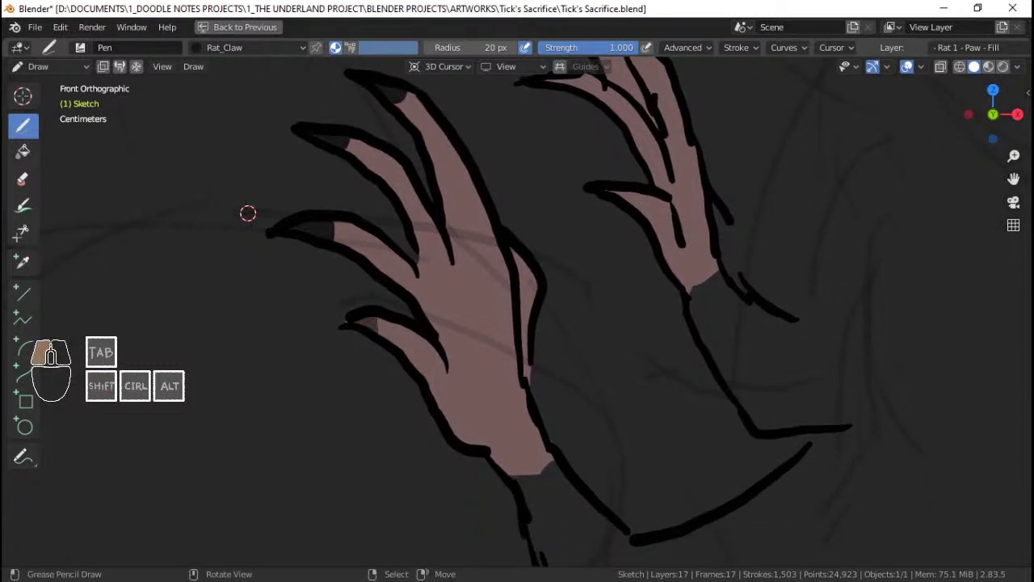
drag(361, 322, 382, 328)
Step: Draw Rat_Claw fills over the tips of the smaller paw's two long clawed fingers
mouse_move(248, 212)
ctrl+middle_down()
mouse_move(390, 288)
mouse_move(454, 301)
mouse_move(481, 154)
ctrl+middle_up()
shift+middle_drag(481, 155, 434, 339)
ctrl+middle_drag(446, 185, 449, 227)
shift+middle_drag(449, 226, 450, 237)
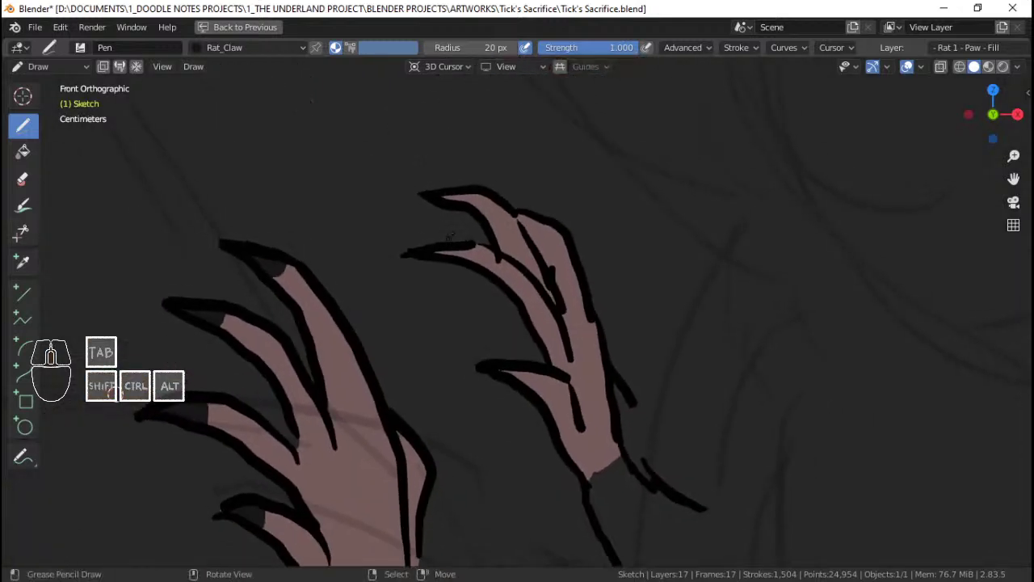
scroll(65, 405, up, 1)
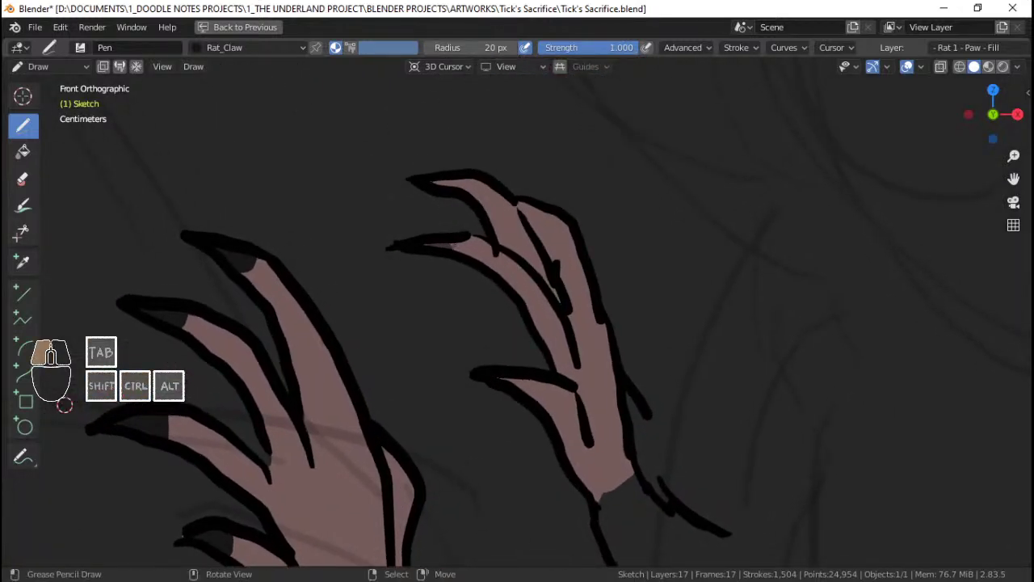
drag(454, 246, 457, 242)
shift+middle_drag(472, 225, 464, 236)
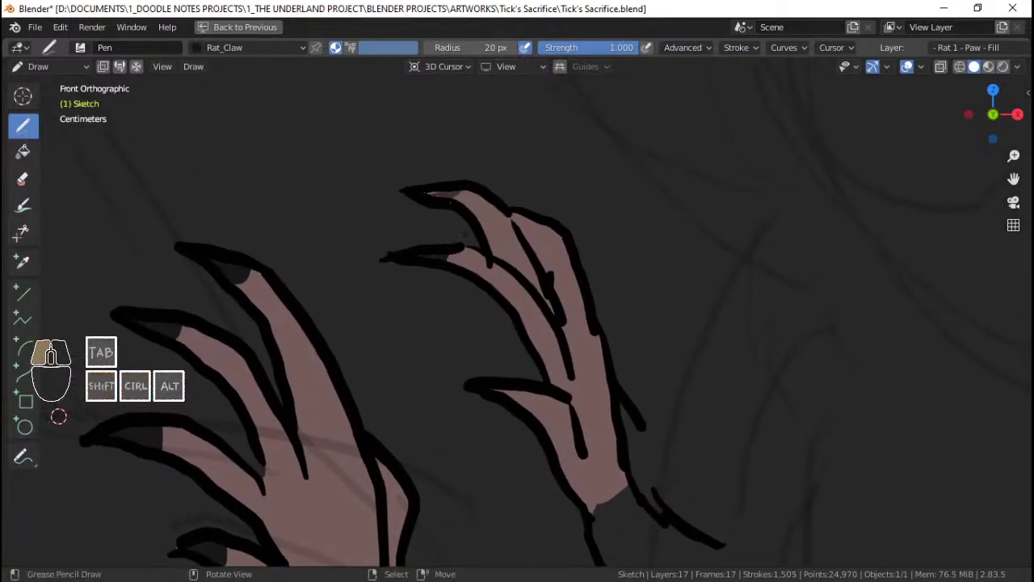
key(ctrl+z)
click(58, 416)
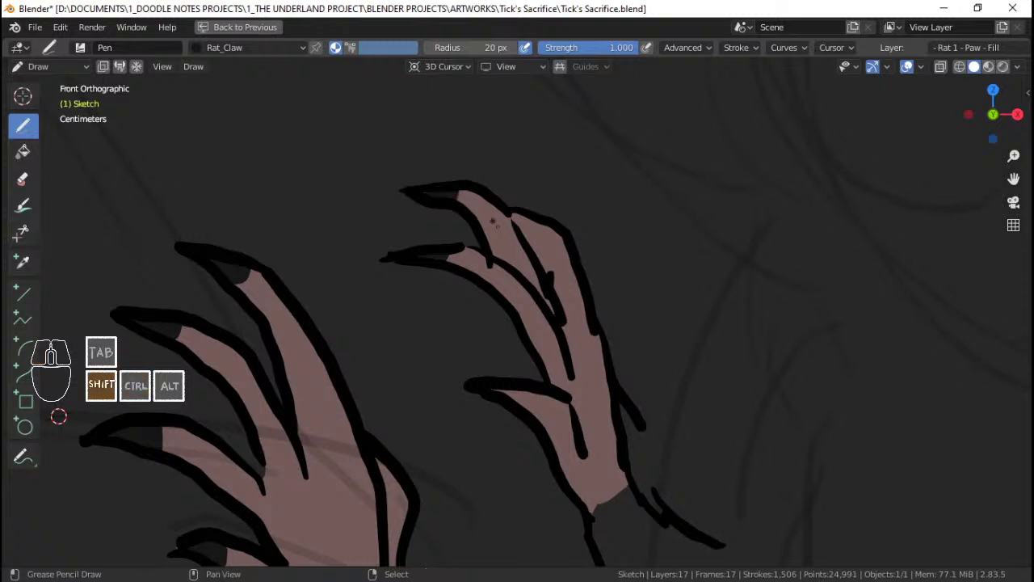
Step: Draw a Rat_Claw fill over the tip of the smaller paw's thumb and save the file
shift+middle_drag(58, 416, 38, 394)
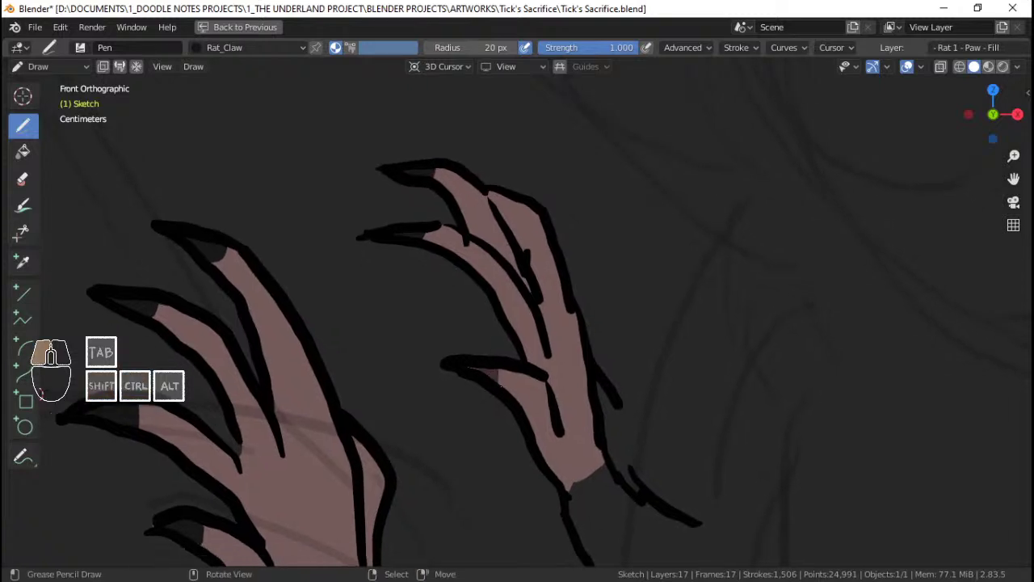
drag(501, 385, 483, 372)
mouse_move(542, 255)
ctrl+middle_down()
mouse_move(542, 408)
mouse_move(542, 288)
ctrl+middle_up()
mouse_move(542, 288)
shift+middle_down()
mouse_move(544, 272)
mouse_move(528, 272)
mouse_move(520, 247)
mouse_move(520, 422)
mouse_move(509, 388)
shift+middle_up()
key(ctrl+s)
Step: Switch the drawing material to Rat2_Fur and draw a jagged-edged fur fill over the larger paw's palm and wrist
shift+middle_drag(509, 388, 493, 333)
ctrl+middle_drag(493, 332, 494, 220)
shift+middle_drag(495, 220, 481, 309)
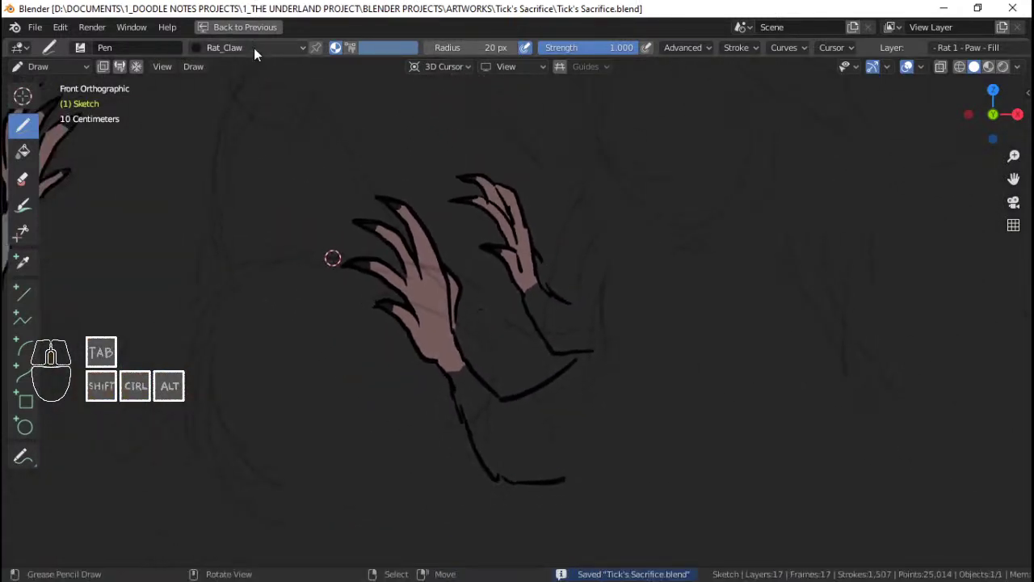
click(257, 49)
click(231, 141)
ctrl+middle_drag(420, 416, 423, 321)
shift+middle_drag(423, 321, 439, 333)
ctrl+middle_drag(266, 198, 199, 159)
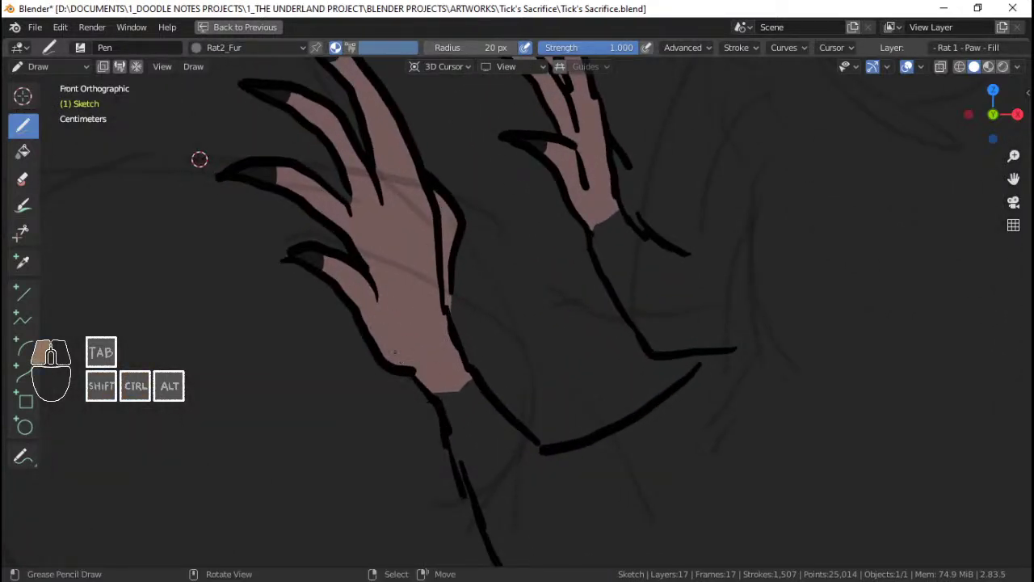
drag(395, 311, 390, 243)
key(ctrl+z)
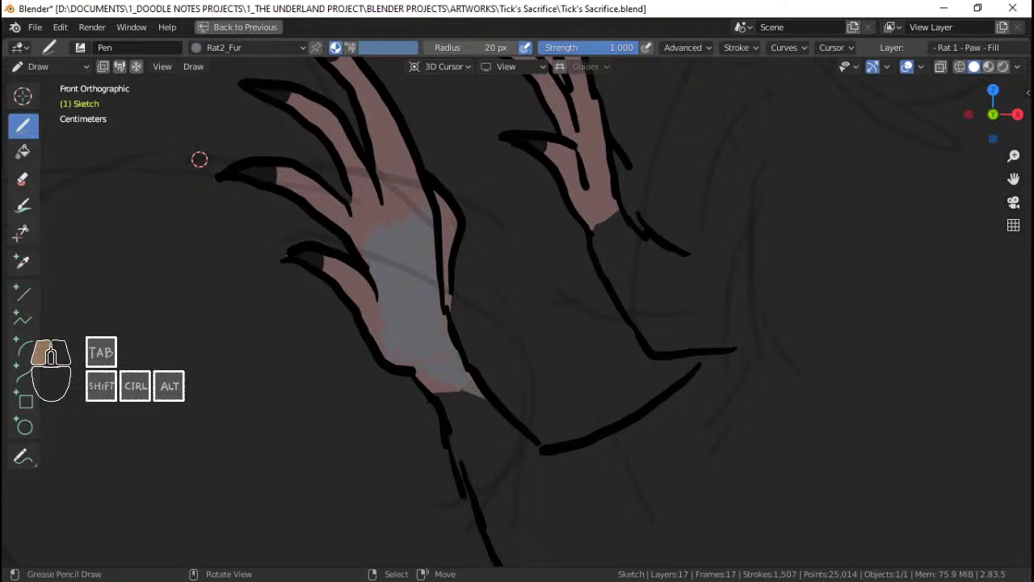
mouse_move(483, 397)
mouse_down()
mouse_move(503, 444)
mouse_move(470, 478)
mouse_move(437, 410)
mouse_up()
Step: Draw Rat2_Fur fills over the larger paw's forearm and upper arm, closing the gap at the inner elbow
mouse_move(436, 411)
ctrl+middle_down()
mouse_move(469, 469)
mouse_move(414, 412)
mouse_move(414, 390)
ctrl+middle_up()
shift+middle_drag(414, 390, 372, 355)
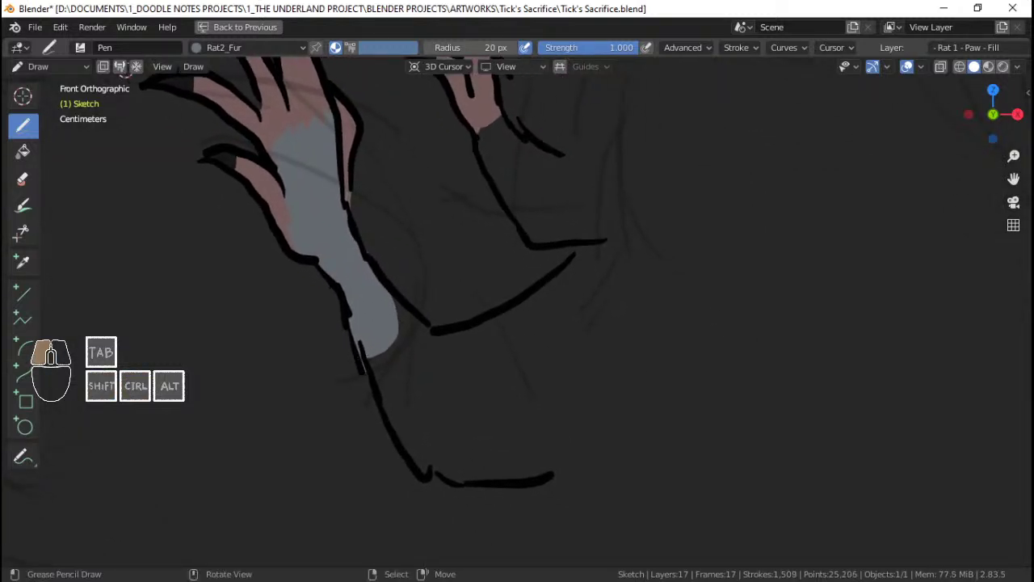
mouse_move(420, 470)
mouse_down()
mouse_move(506, 483)
mouse_move(569, 464)
mouse_move(634, 364)
mouse_move(638, 293)
mouse_move(612, 223)
mouse_move(400, 336)
mouse_up()
drag(569, 259, 487, 312)
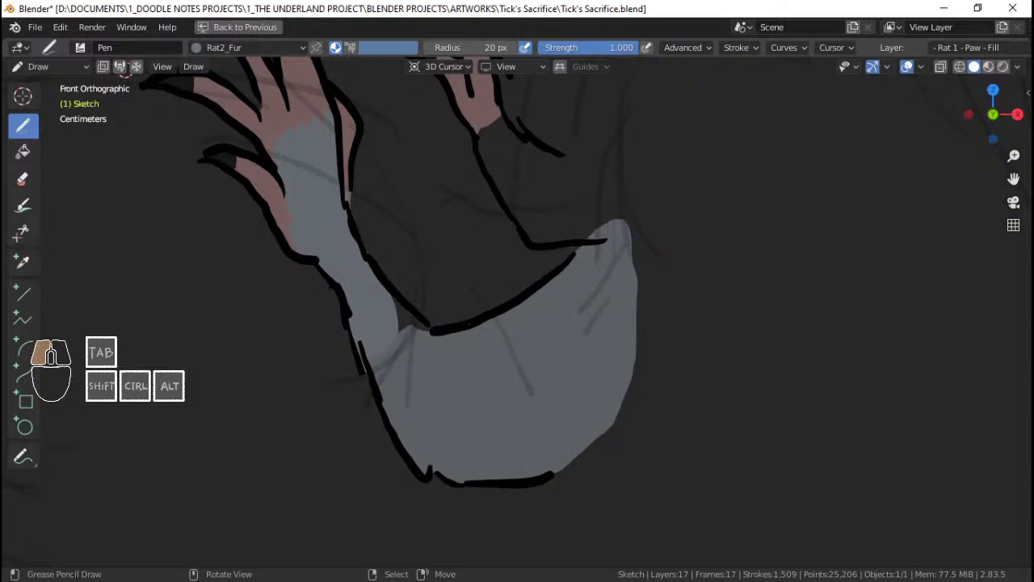
drag(406, 326, 383, 296)
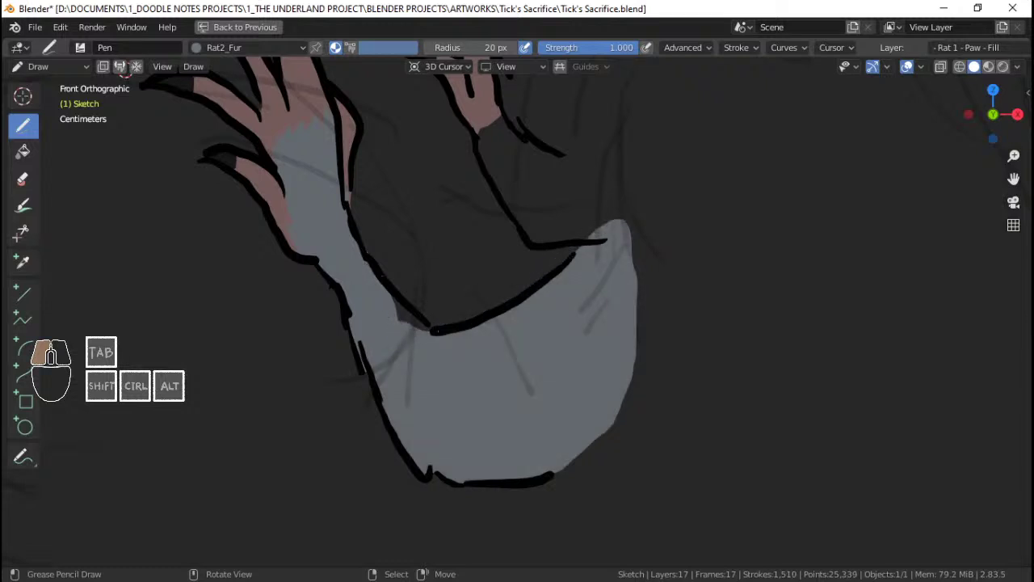
mouse_move(434, 330)
mouse_down()
mouse_move(398, 302)
mouse_move(405, 314)
mouse_up()
Step: Draw a Rat2_Fur fill from the smaller paw's palm down its forearm to overlap the other arm's fur
mouse_move(485, 235)
shift+middle_down()
mouse_move(458, 286)
mouse_move(446, 342)
shift+middle_up()
mouse_move(446, 343)
ctrl+middle_down()
mouse_move(462, 277)
mouse_move(433, 320)
ctrl+middle_up()
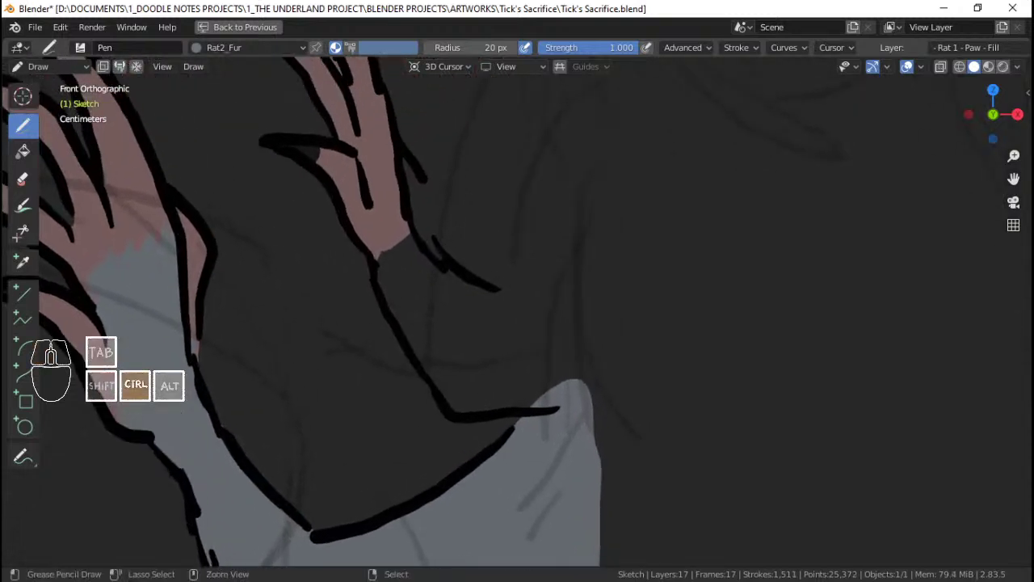
ctrl+middle_drag(421, 226, 421, 263)
shift+middle_drag(421, 263, 447, 263)
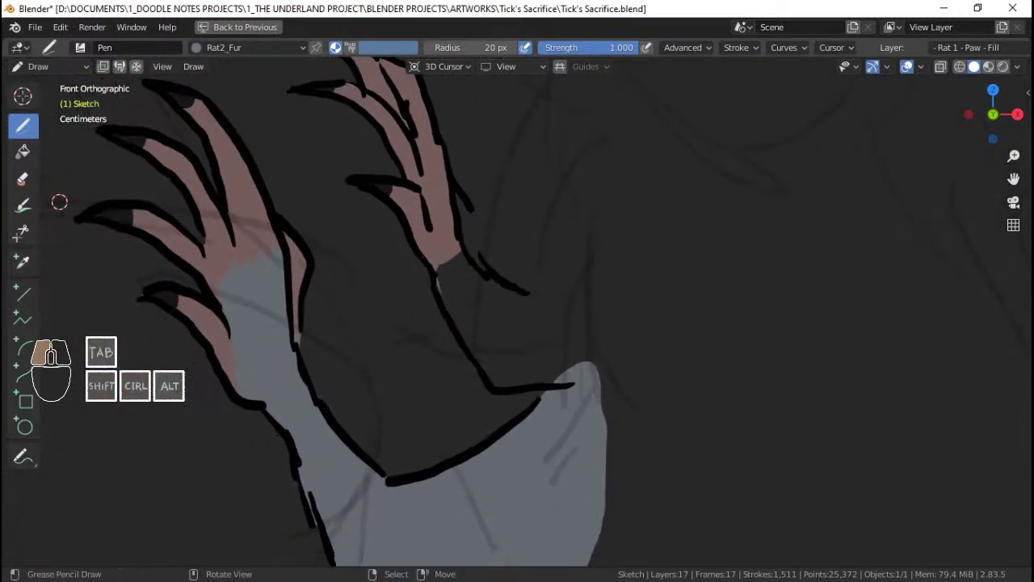
key(ctrl+z)
mouse_move(485, 374)
mouse_down()
mouse_move(507, 386)
mouse_move(596, 368)
mouse_move(580, 309)
mouse_up()
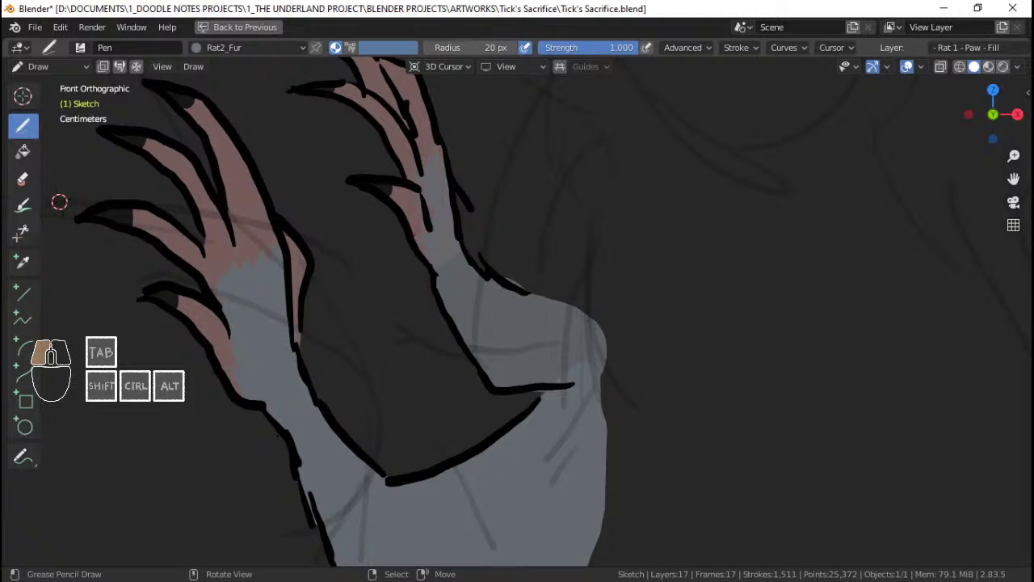
drag(59, 201, 59, 201)
Step: Patch the small fur gaps along the edges of both arms with Rat2_Fur and save the file
shift+middle_drag(59, 201, 60, 293)
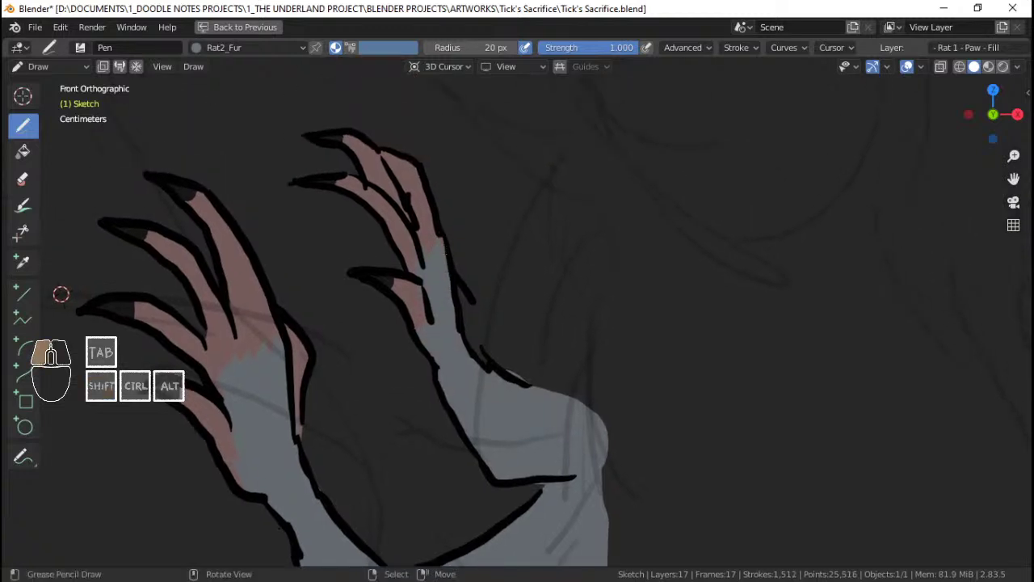
drag(61, 294, 61, 294)
drag(517, 375, 517, 375)
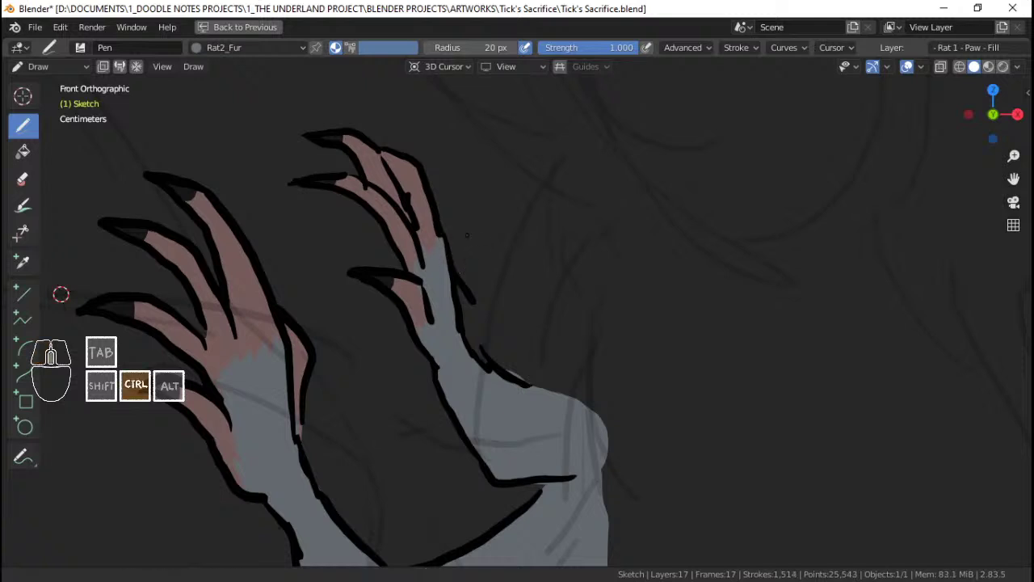
mouse_move(469, 235)
ctrl+middle_down()
mouse_move(493, 296)
mouse_move(459, 245)
ctrl+middle_up()
ctrl+middle_drag(459, 246, 506, 255)
key(ctrl+s)
Step: Show the Rat 1 - Jaw - Line layer, hide Rat 1's paw line and fill layers, and make the jaw line layer active
mouse_move(319, 273)
ctrl+middle_down()
mouse_move(402, 300)
mouse_move(300, 298)
mouse_move(328, 293)
ctrl+middle_up()
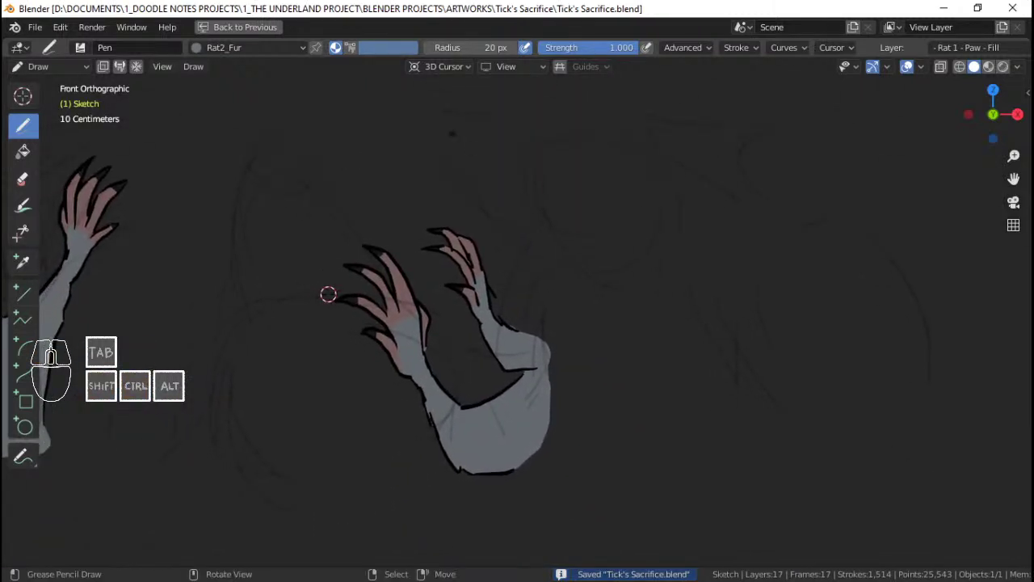
click(978, 49)
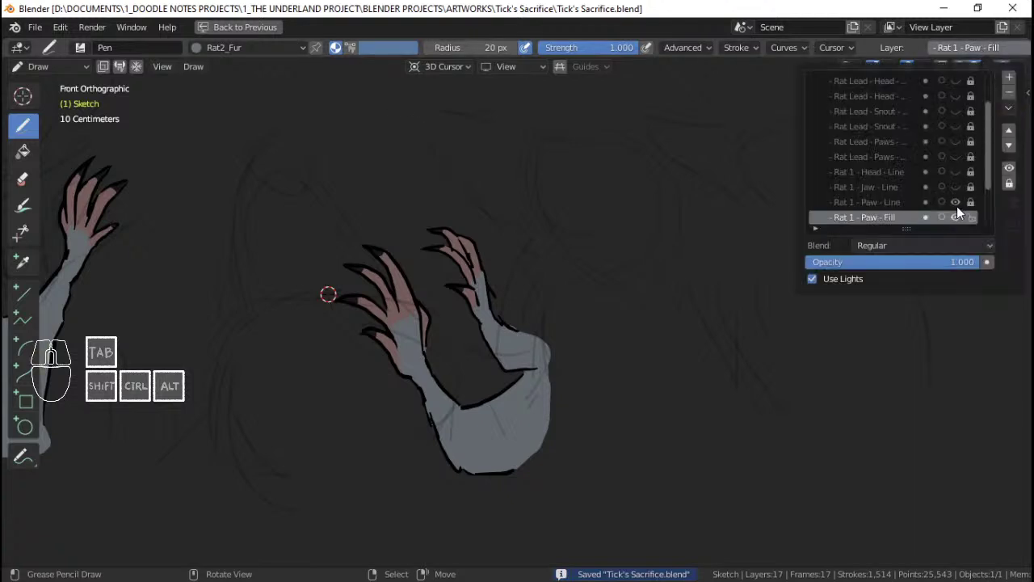
drag(955, 187, 955, 171)
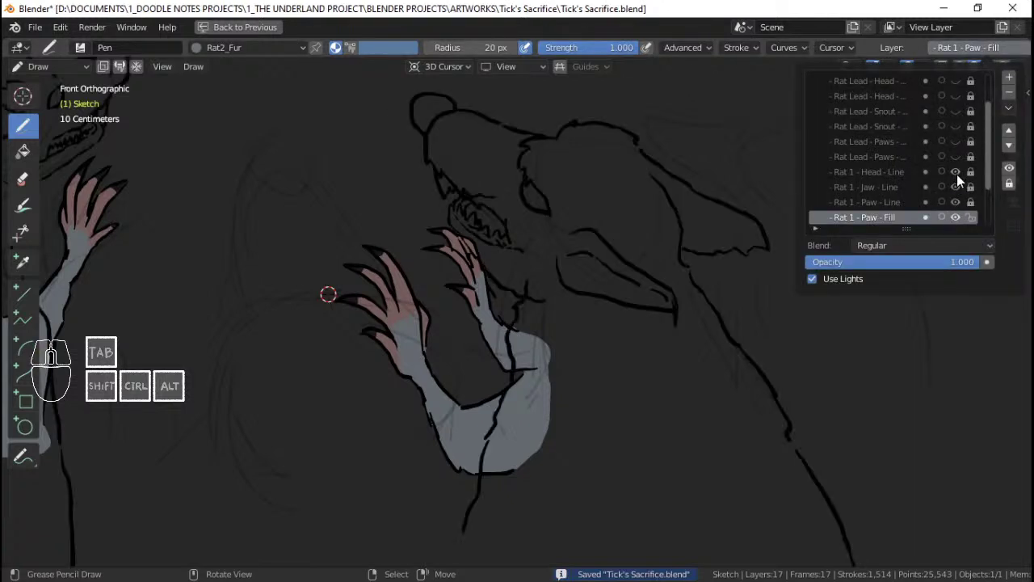
click(956, 173)
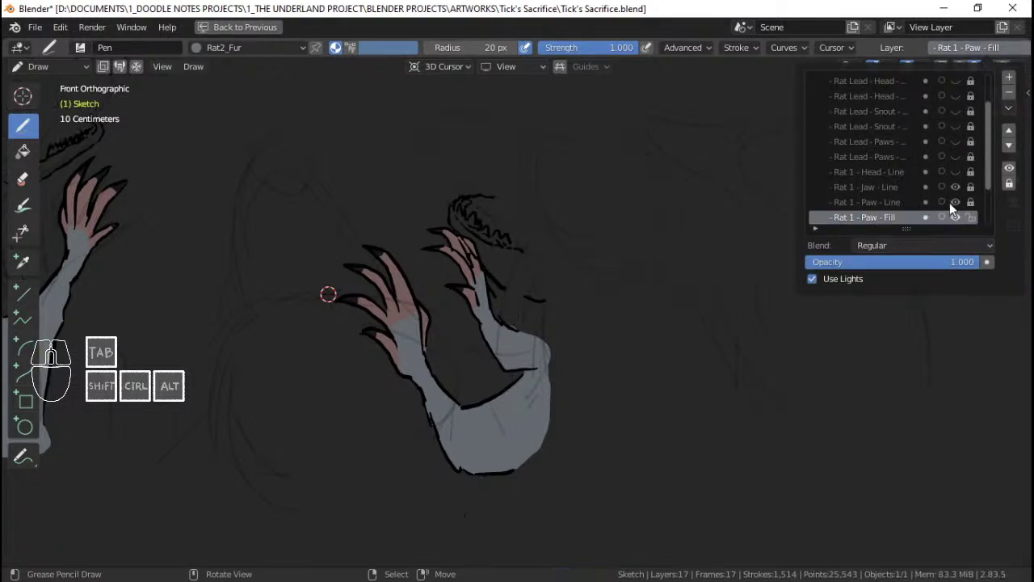
drag(956, 202, 948, 217)
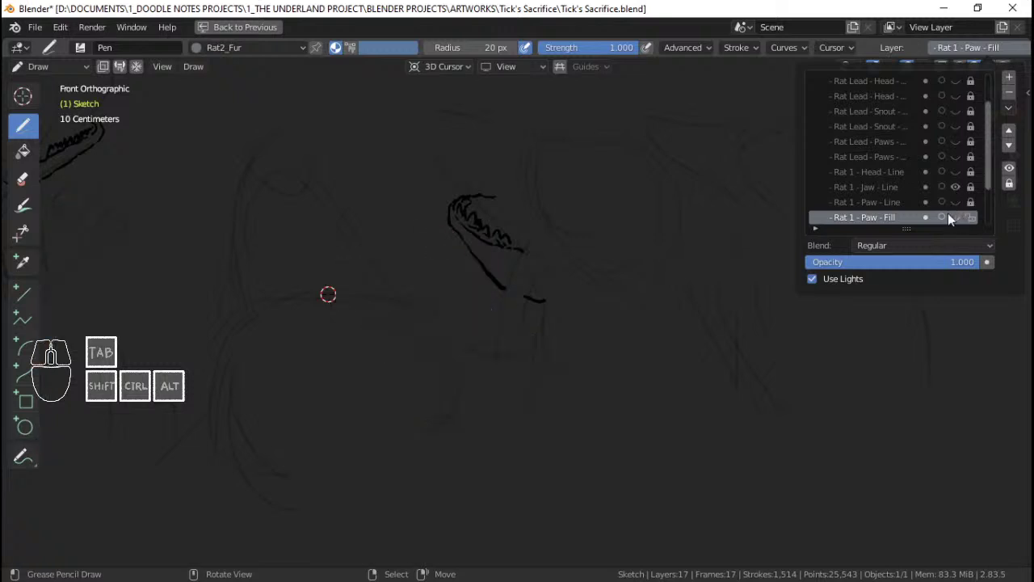
click(893, 187)
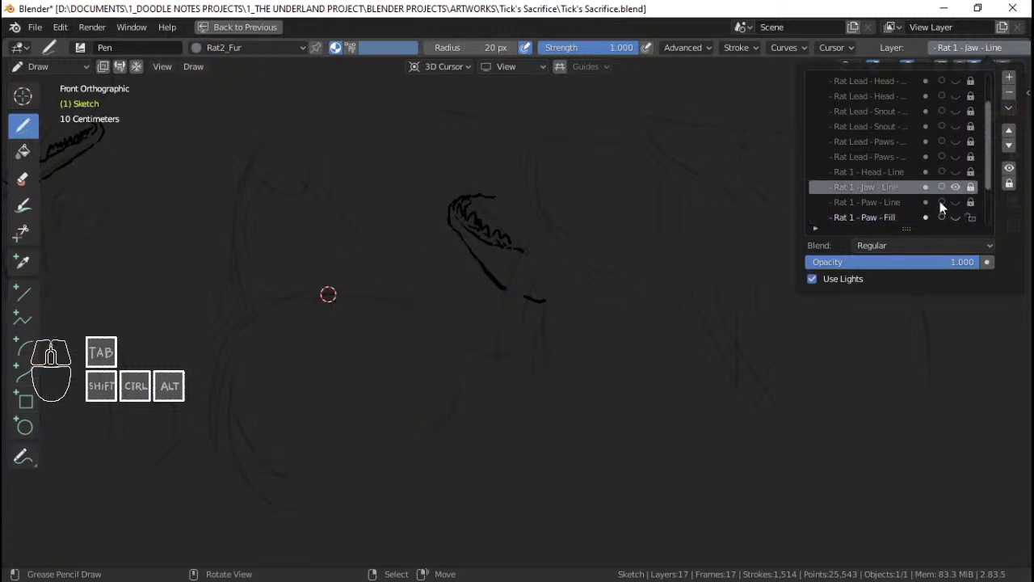
click(886, 187)
Step: Return to the full workspace layout, switch the sketch to Object Mode, deselect everything and save
click(208, 31)
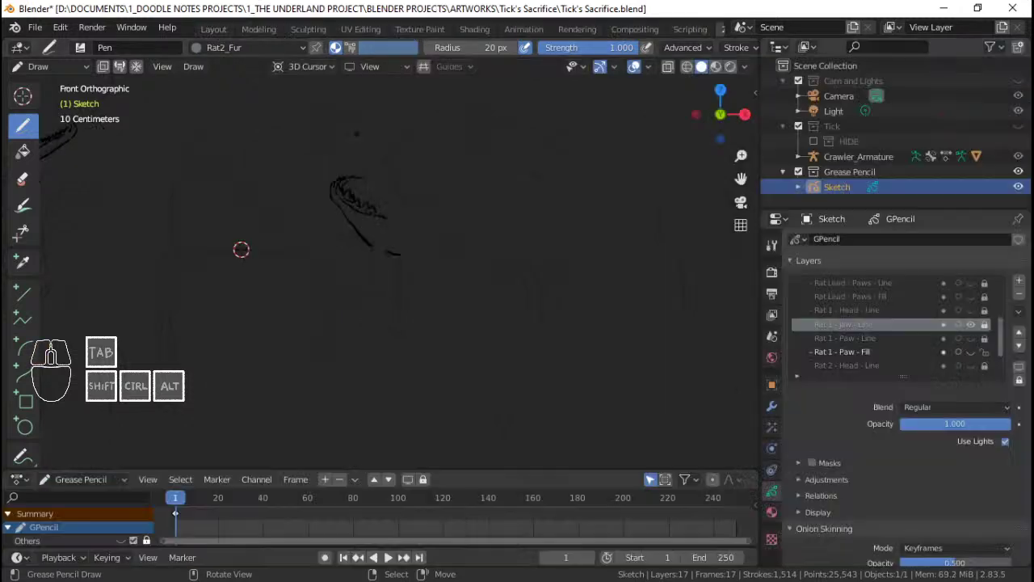
key(ctrl+s)
key(ctrl+Tab)
click(531, 266)
scroll(533, 261, up, 1)
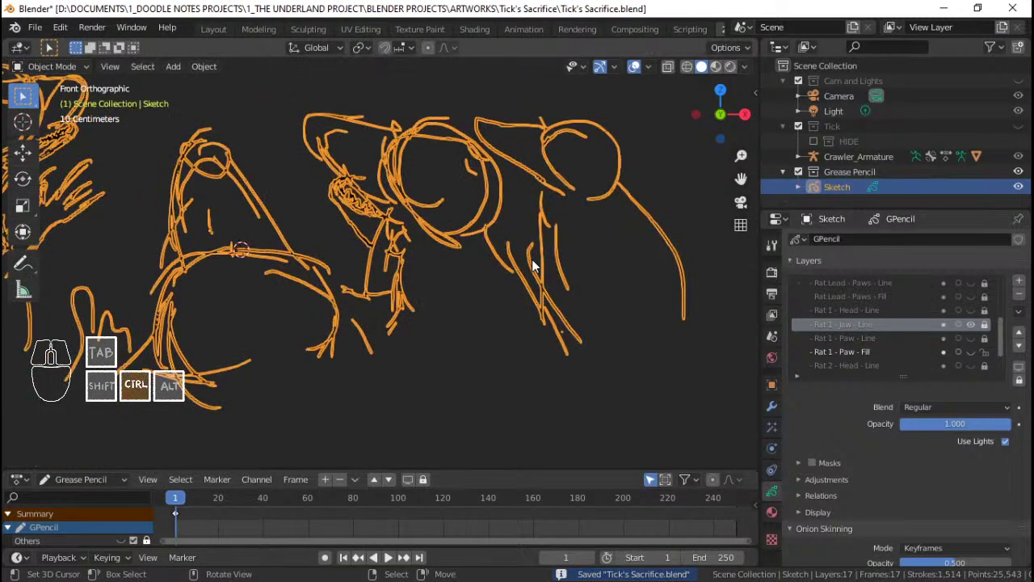
key(ctrl+s)
key(alt+a)
Step: Copy the name of the Rat 1 - Jaw - Line layer and lock the Rat 1 - Paw - Fill layer
double_click(864, 328)
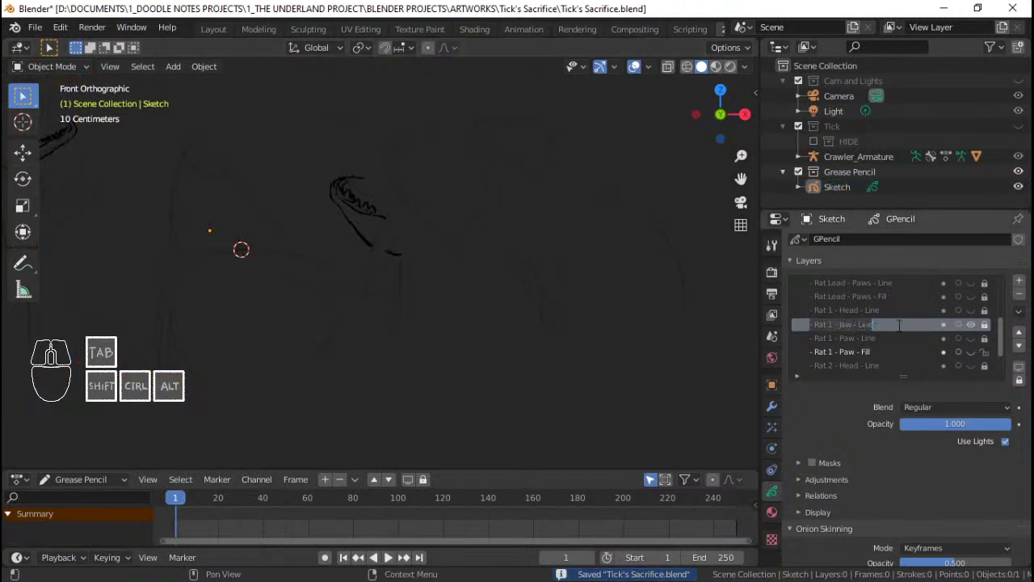
key(ctrl+c)
key(Escape)
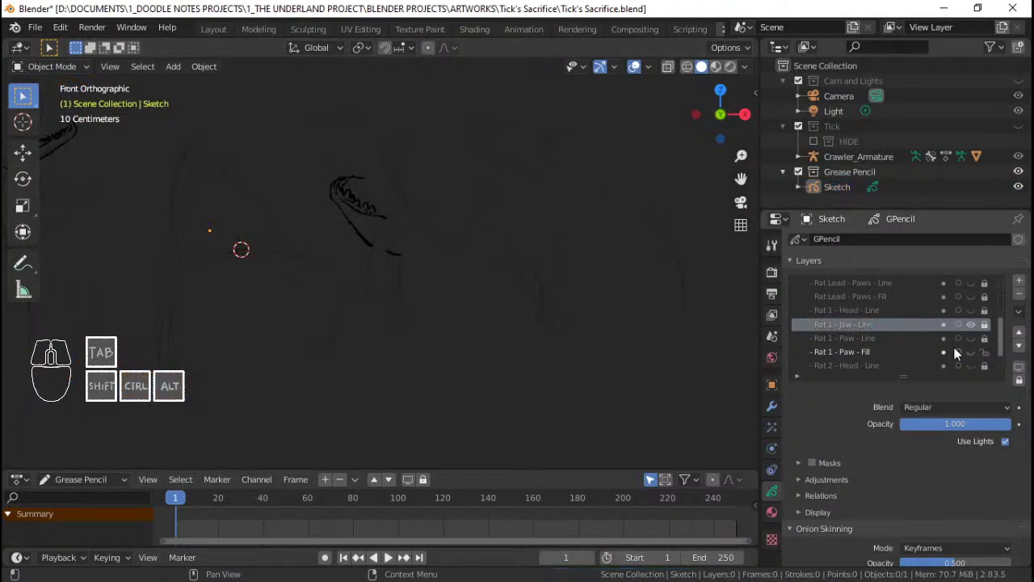
click(984, 353)
click(977, 351)
click(976, 352)
click(880, 332)
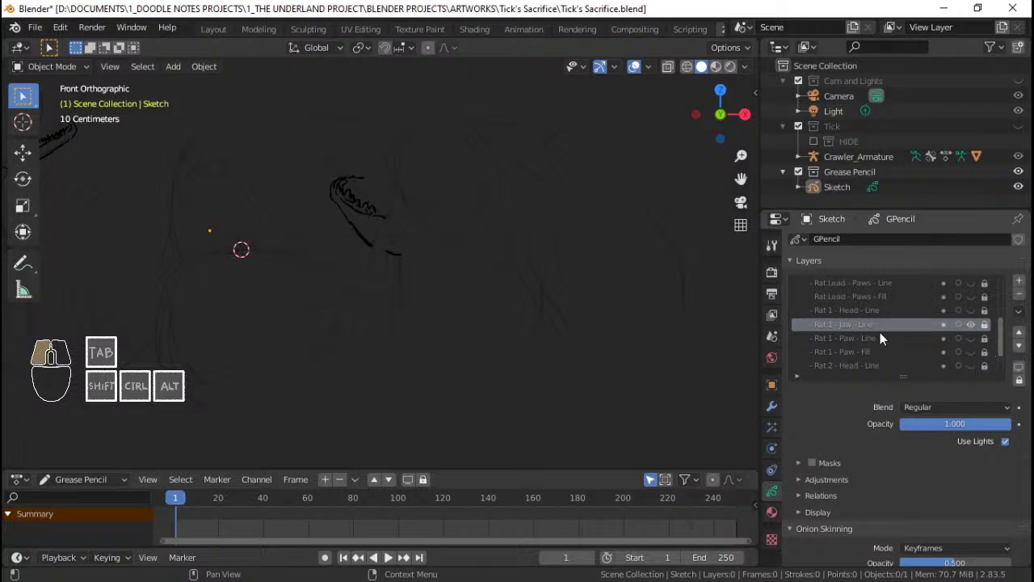
Step: Add a new layer directly below Rat 1 - Jaw - Line, name it "- Rat 1 - Jaw - Fill" and save
click(1019, 280)
double_click(872, 335)
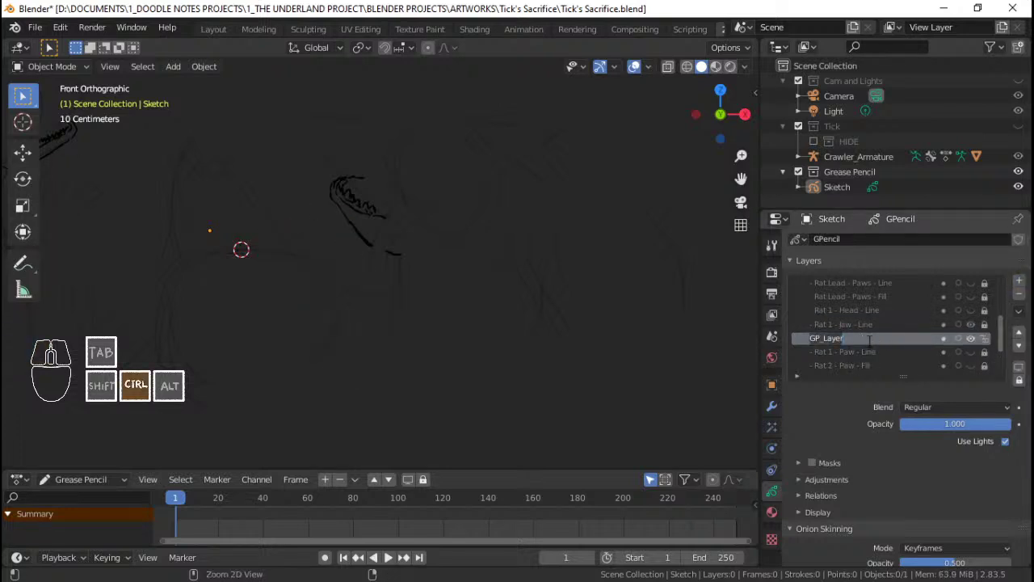
key(ctrl+v)
key(BackSpace)
key(BackSpace)
key(BackSpace)
key(BackSpace)
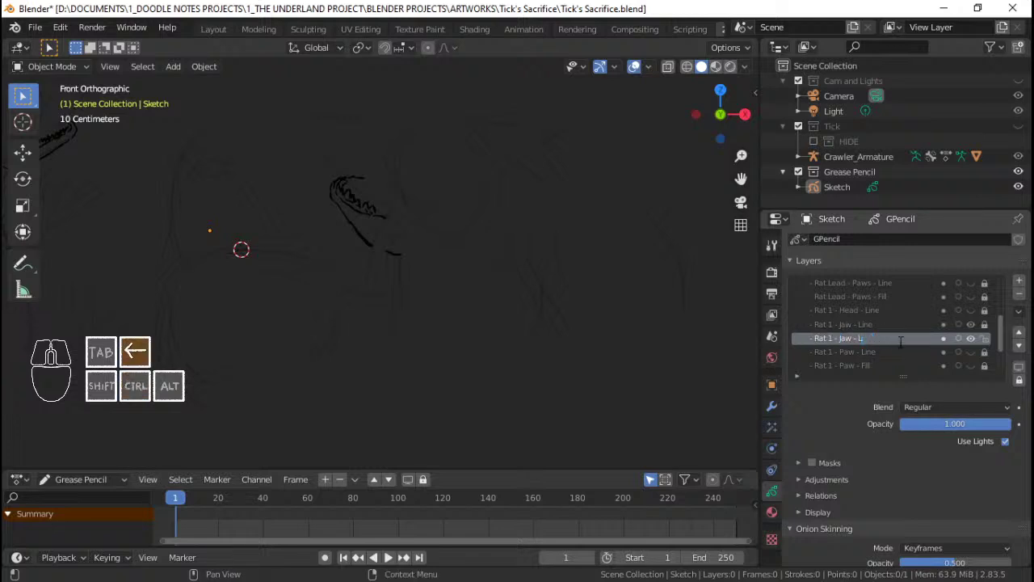
text(Fill)
key(Return)
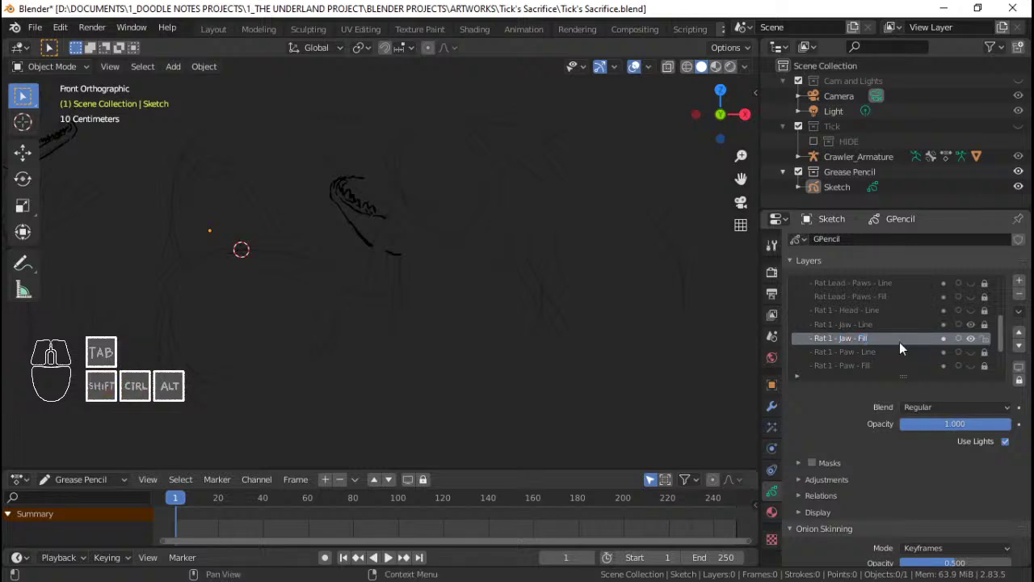
key(ctrl+s)
Step: Activate and unlock the Rat 1 - Jaw - Line layer, enter Edit Mode and orbit to view the strokes' depth from the side
shift+middle_drag(380, 227, 501, 235)
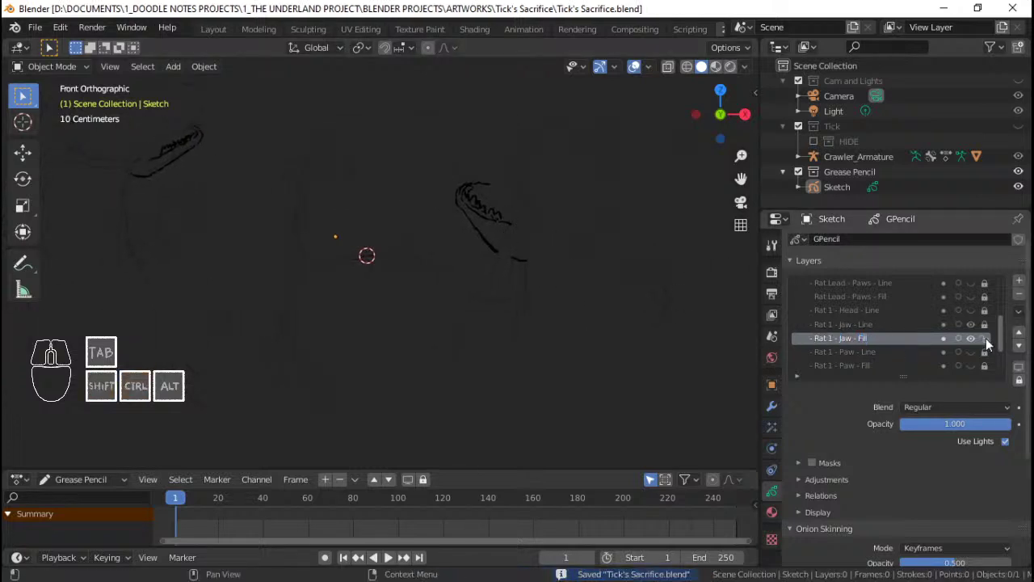
click(875, 324)
key(Tab)
middle_drag(385, 212, 564, 237)
key(shift+s)
click(580, 237)
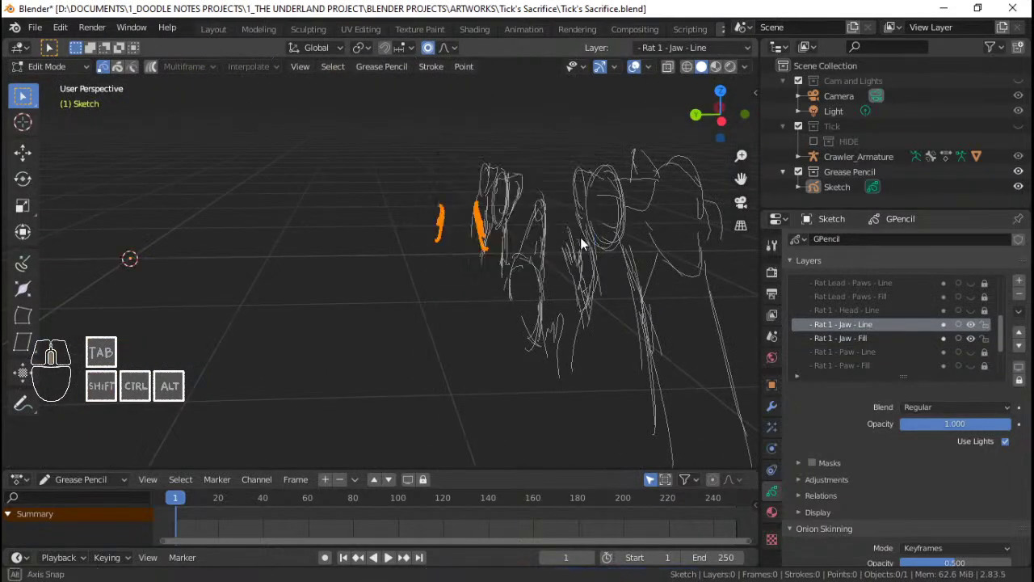
mouse_move(580, 236)
middle_down()
mouse_move(544, 250)
mouse_move(405, 211)
mouse_move(437, 222)
mouse_move(351, 233)
middle_up()
Step: Try to select all strokes of the Rat 1 - Jaw - Line layer in Edit Mode
key(alt+a)
key(c)
key(Escape)
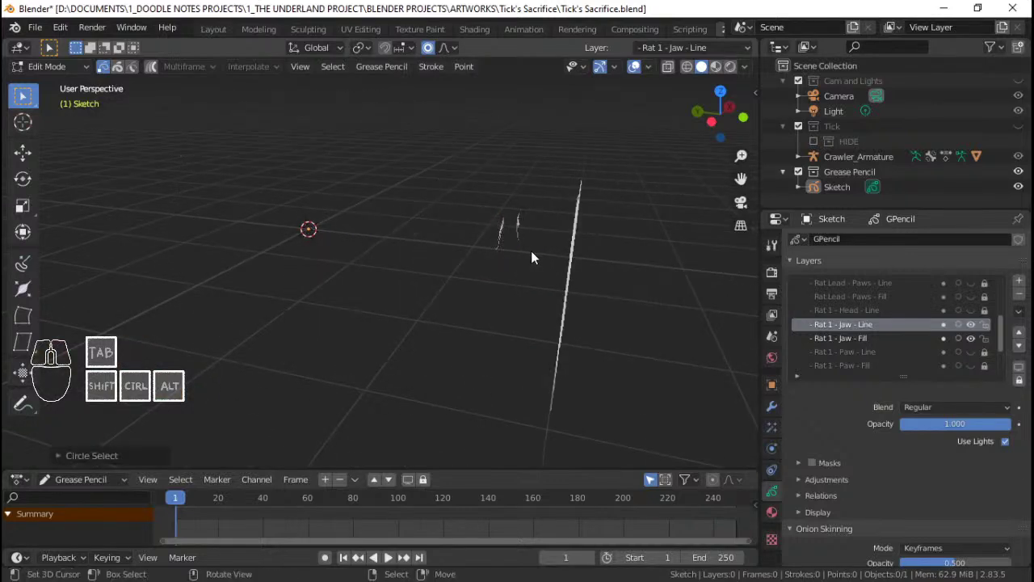
key(Tab)
key(Tab)
key(a)
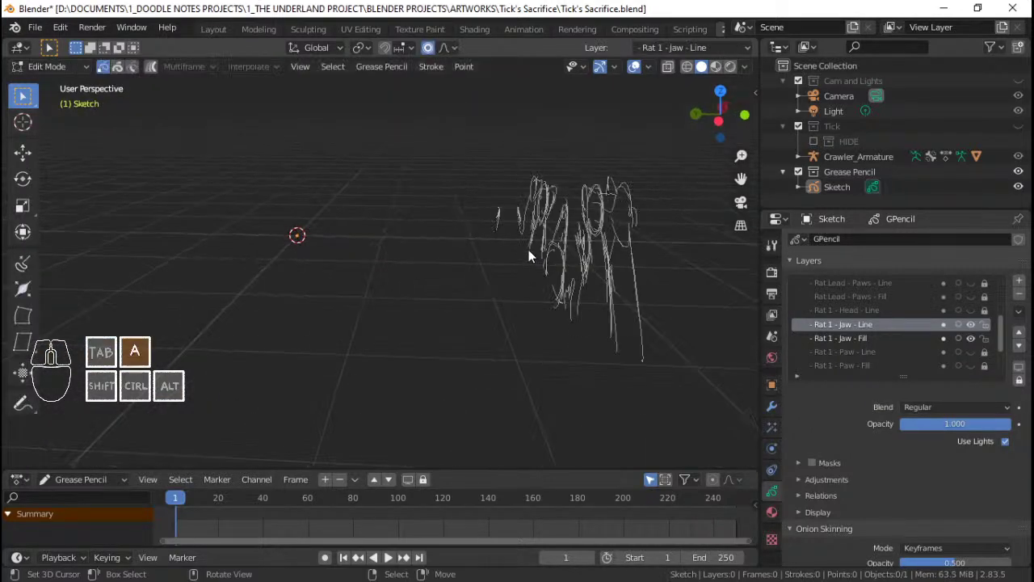
key(a)
key(a)
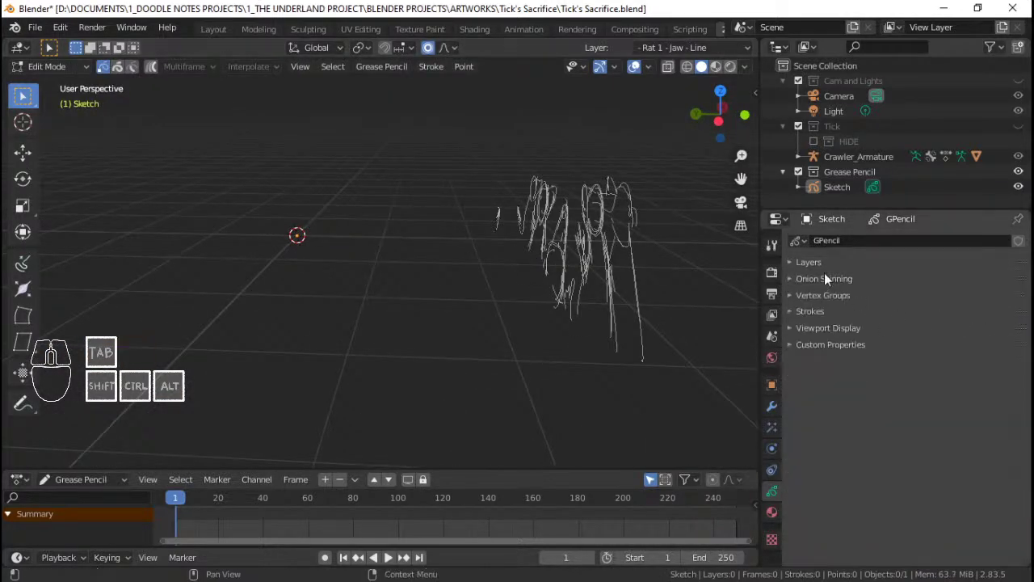
Step: Expand the layer list and switch the Rat 1 - Jaw - Line layer's lock and visibility off and back on
click(809, 262)
click(985, 326)
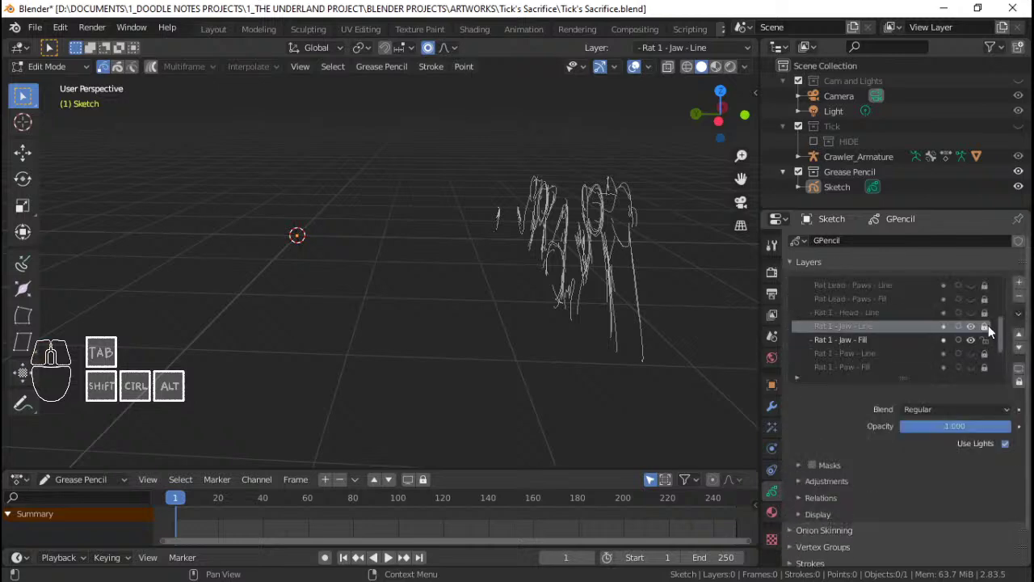
click(985, 325)
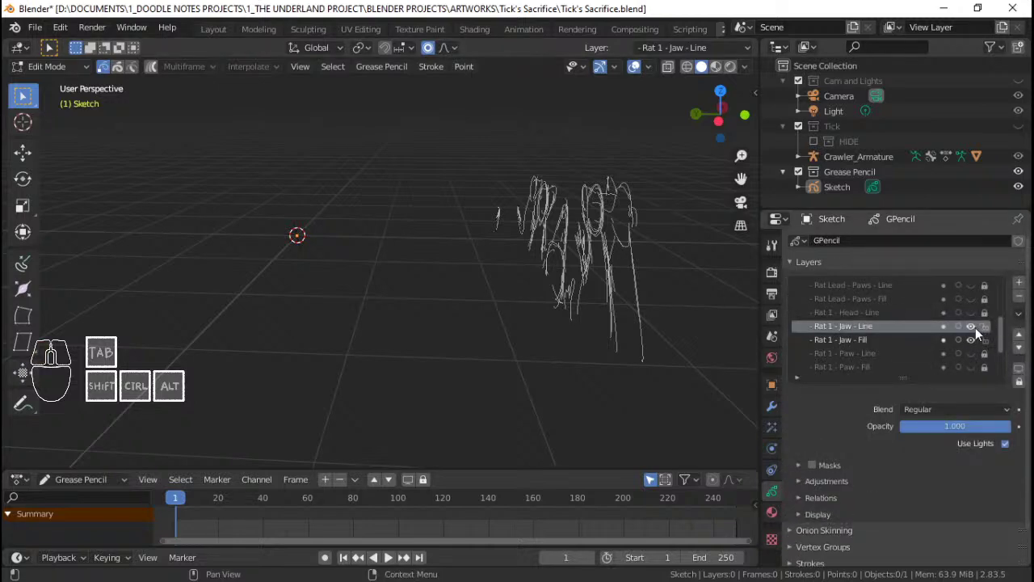
mouse_move(447, 212)
middle_down()
mouse_move(523, 200)
mouse_move(500, 244)
mouse_move(495, 231)
mouse_move(540, 248)
mouse_move(432, 244)
mouse_move(418, 270)
mouse_move(455, 270)
middle_up()
key(Tab)
key(Tab)
click(974, 327)
click(974, 327)
Step: Switch the sketch to Object Mode and back to Edit Mode, then lock and unlock the Rat 1 - Jaw - Line layer
key(ctrl+Tab)
click(409, 247)
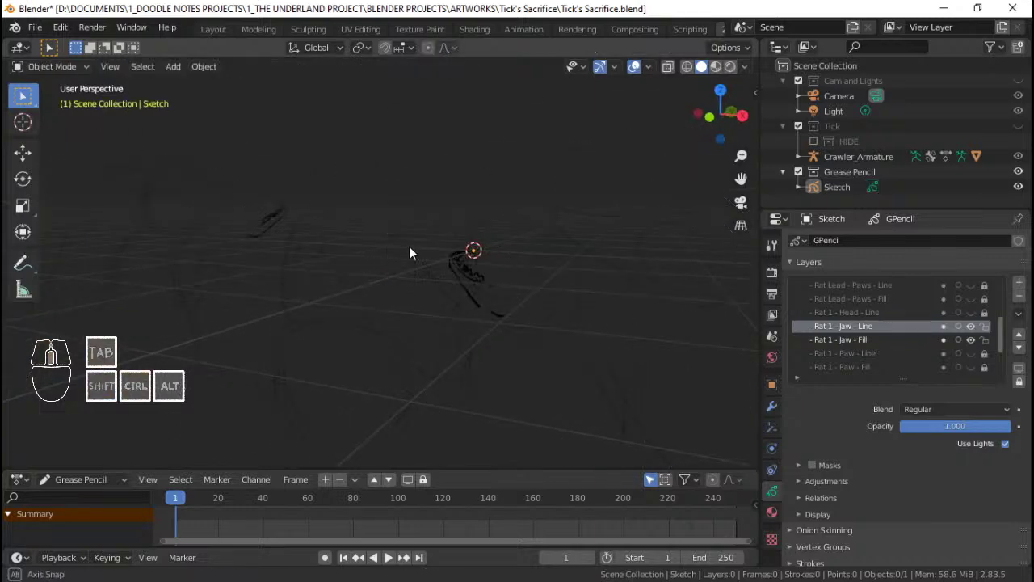
middle_drag(409, 246, 435, 244)
key(Tab)
right_click(520, 259)
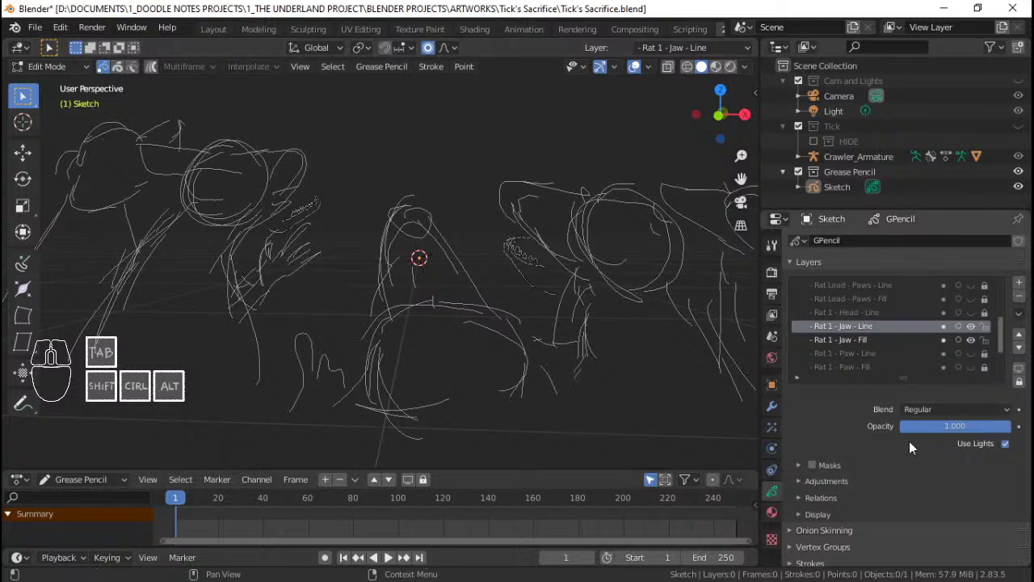
scroll(854, 476, down, 1)
scroll(873, 469, up, 1)
click(985, 329)
click(985, 328)
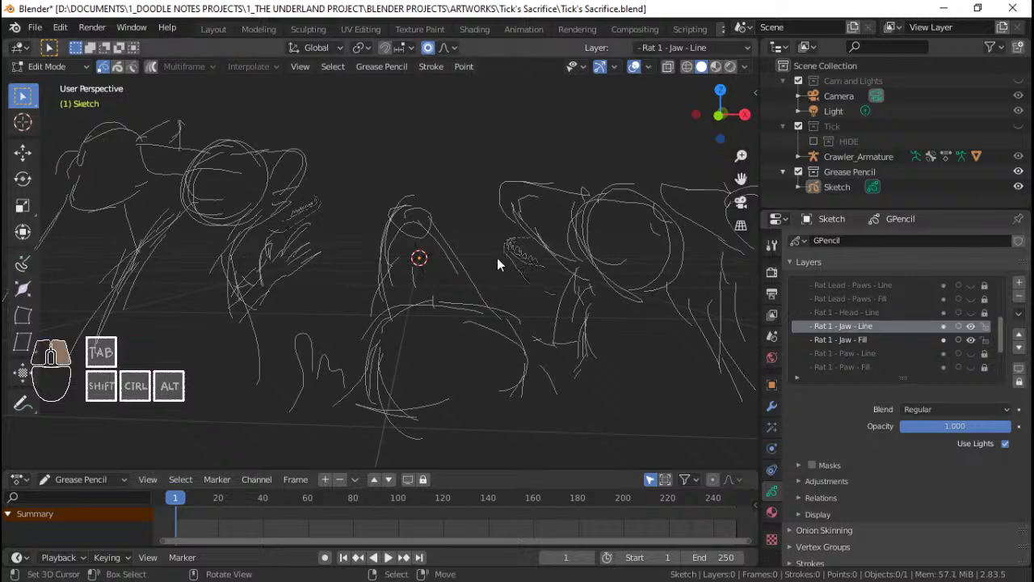
Step: Save the Tick's Sacrifice file
shift+middle_drag(443, 175, 417, 191)
key(ctrl+s)
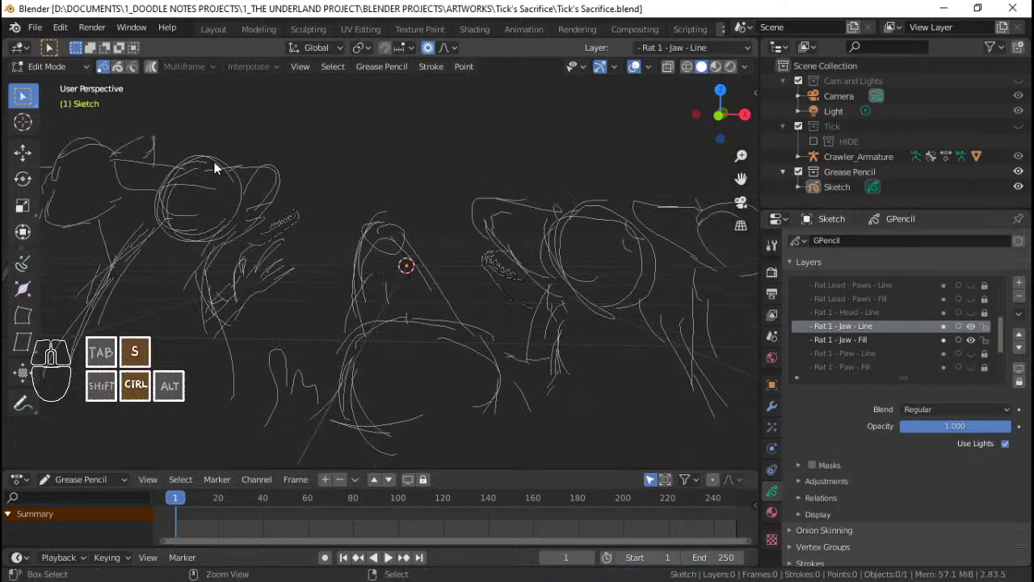
mouse_move(214, 164)
middle_down()
mouse_move(353, 188)
mouse_move(450, 237)
mouse_move(444, 276)
mouse_move(528, 283)
mouse_move(487, 274)
middle_up()
key(ctrl+s)
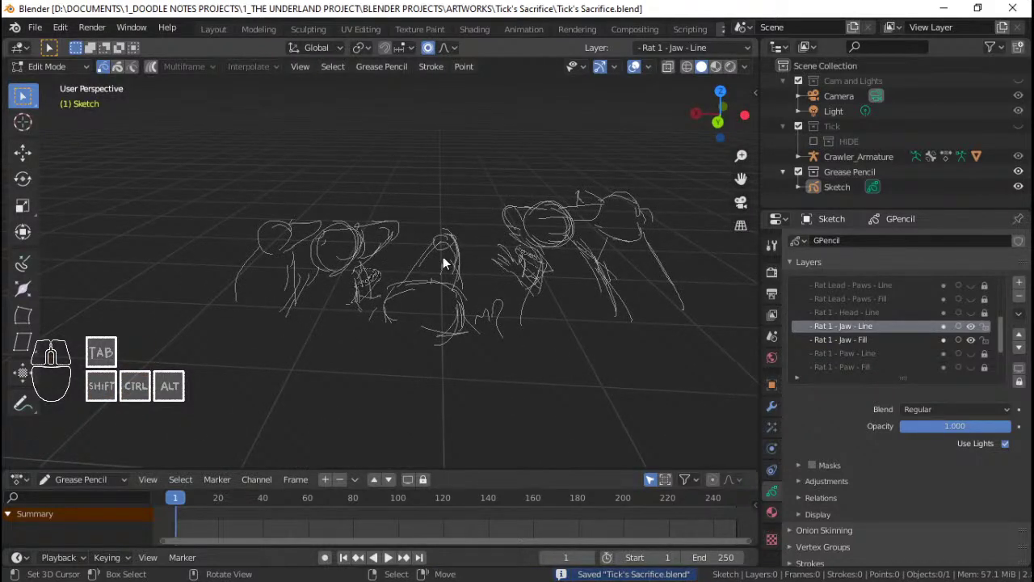
Step: Re-activate the Rat 1 - Jaw - Line layer and try again to select its strokes
mouse_move(329, 234)
middle_down()
mouse_move(302, 253)
mouse_move(372, 261)
mouse_move(372, 289)
mouse_move(412, 266)
mouse_move(457, 267)
mouse_move(307, 254)
mouse_move(212, 282)
mouse_move(266, 315)
mouse_move(316, 301)
mouse_move(424, 313)
mouse_move(503, 356)
mouse_move(497, 297)
mouse_move(348, 296)
mouse_move(216, 321)
mouse_move(483, 275)
mouse_move(460, 305)
mouse_move(358, 242)
mouse_move(219, 260)
mouse_move(446, 245)
mouse_move(492, 230)
mouse_move(506, 261)
mouse_move(573, 270)
middle_up()
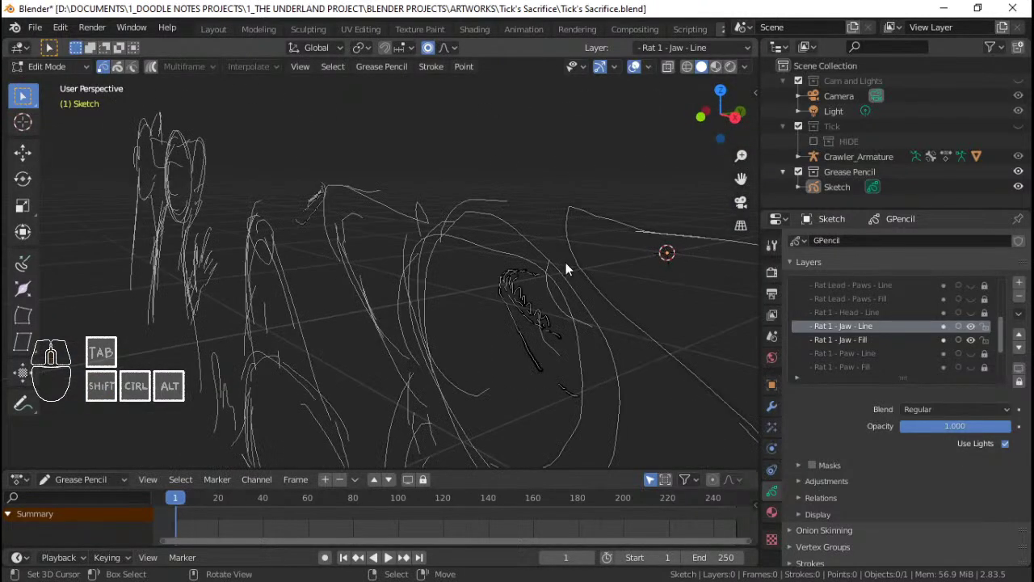
mouse_move(527, 210)
middle_down()
mouse_move(513, 253)
mouse_move(503, 238)
middle_up()
mouse_move(374, 239)
middle_down()
mouse_move(531, 244)
mouse_move(512, 281)
mouse_move(358, 271)
mouse_move(554, 277)
mouse_move(307, 284)
mouse_move(439, 283)
middle_up()
scroll(389, 279, down, 4)
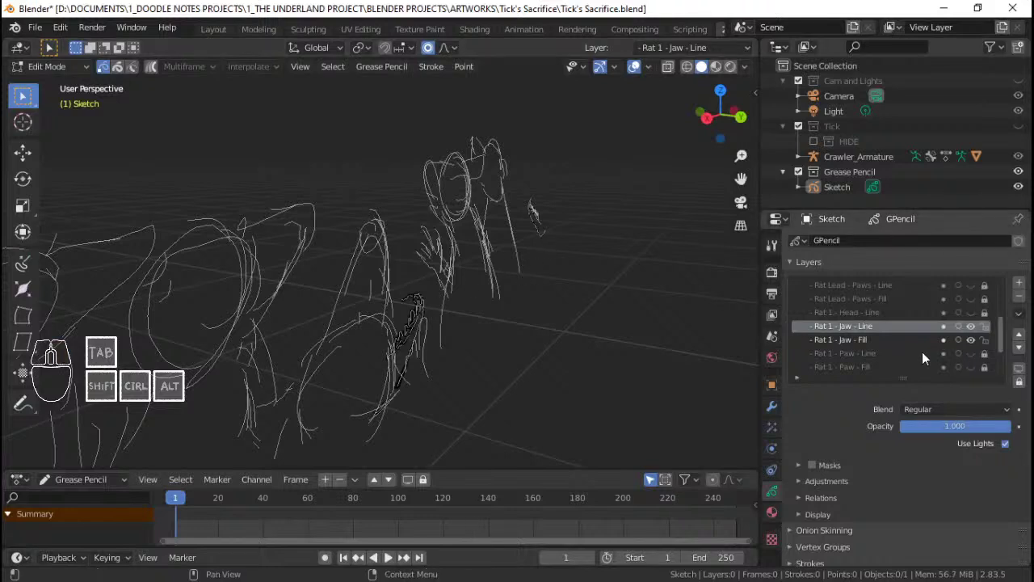
click(849, 340)
click(876, 331)
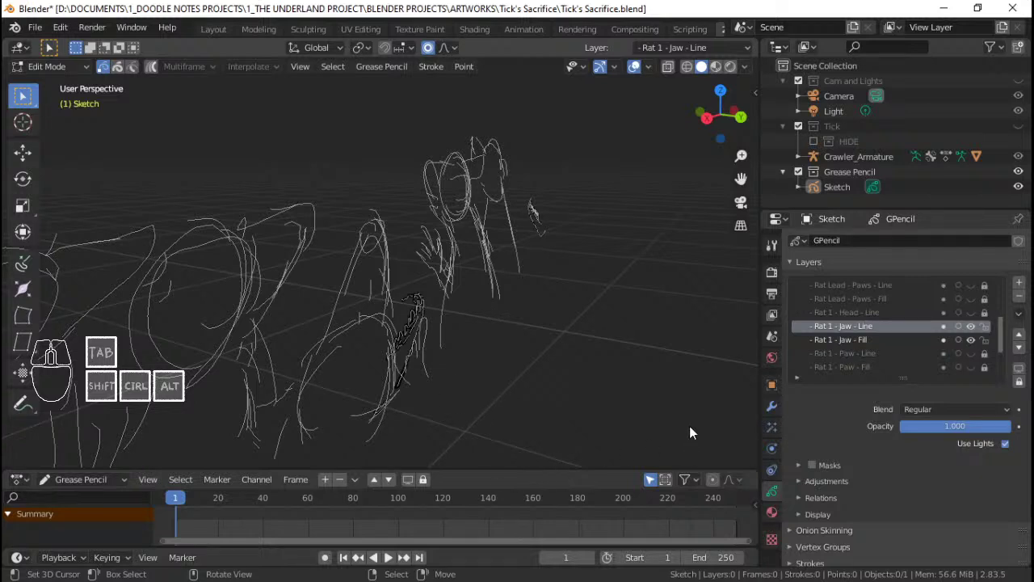
right_click(544, 235)
key(a)
key(a)
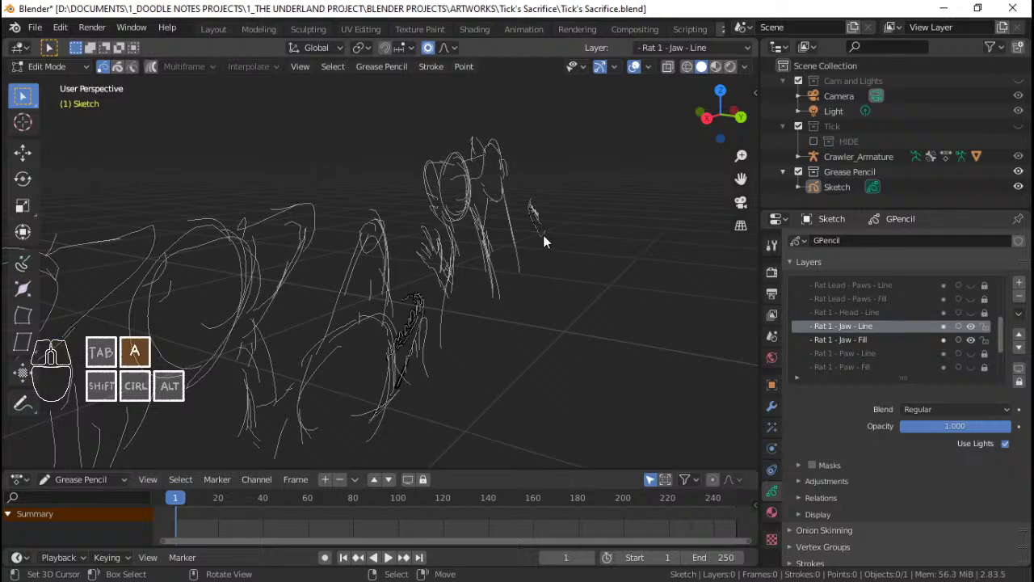
Step: Try selecting and deselecting all the jaw strokes from the side and front views
scroll(543, 234, down, 4)
mouse_move(587, 317)
middle_down()
mouse_move(465, 286)
mouse_move(812, 308)
middle_up()
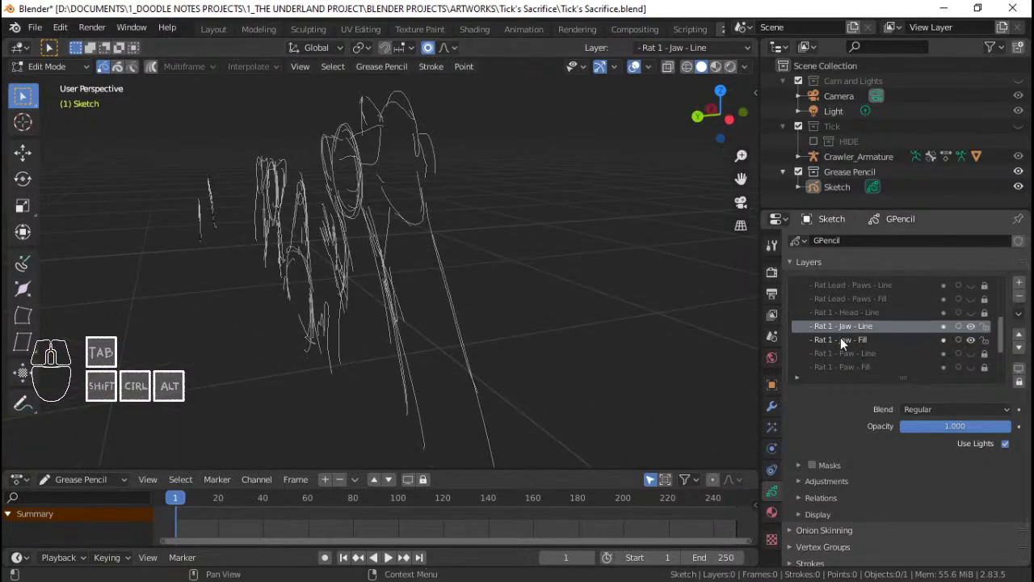
middle_drag(484, 252, 388, 231)
scroll(318, 219, up, 2)
key(alt+a)
middle_drag(226, 224, 442, 228)
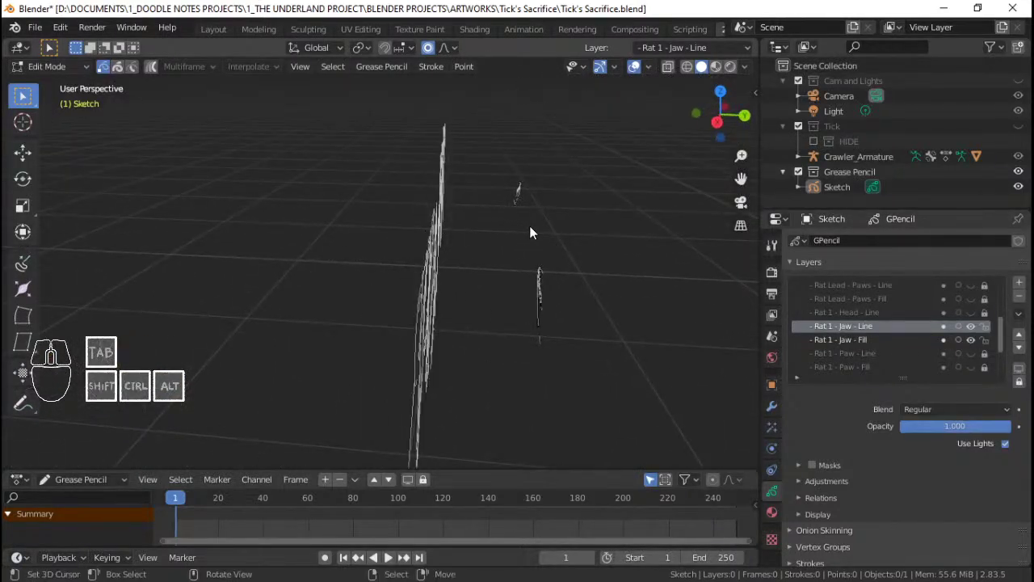
key(a)
mouse_move(535, 232)
middle_down()
mouse_move(490, 246)
mouse_move(549, 221)
middle_up()
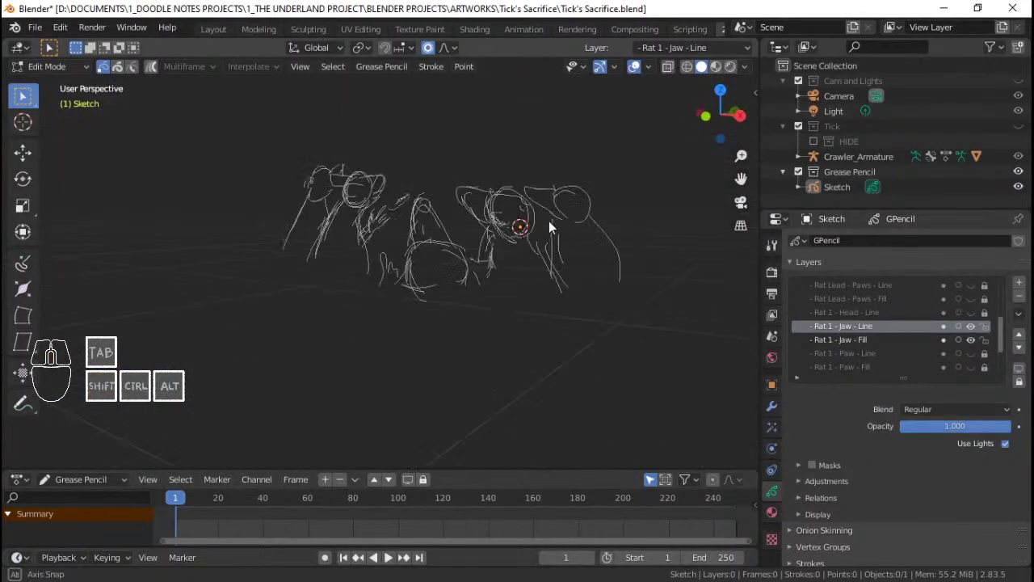
key(alt+a)
Step: Try the stroke and in-between selection modes, restore point selection and save the file
click(122, 67)
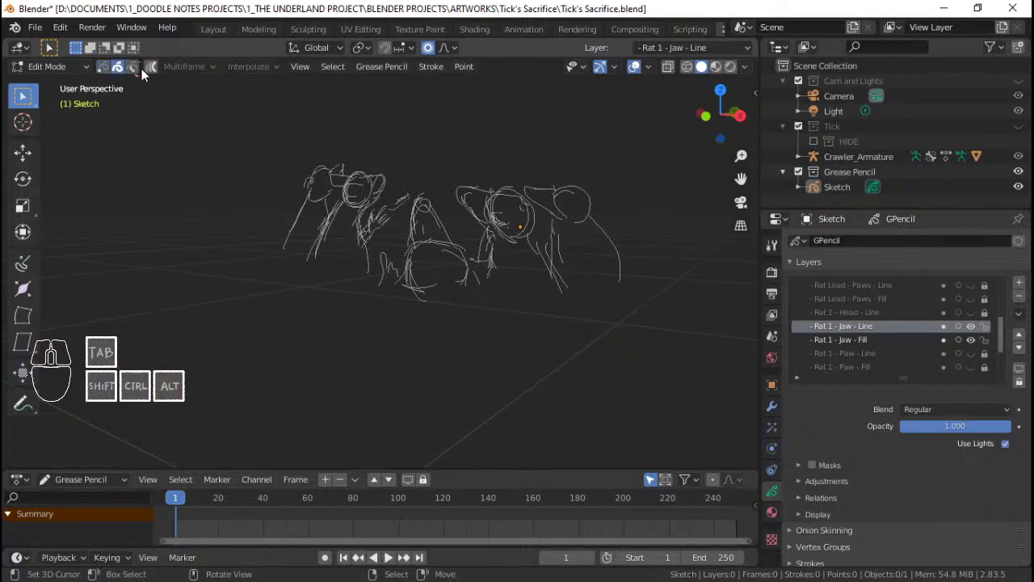
click(102, 67)
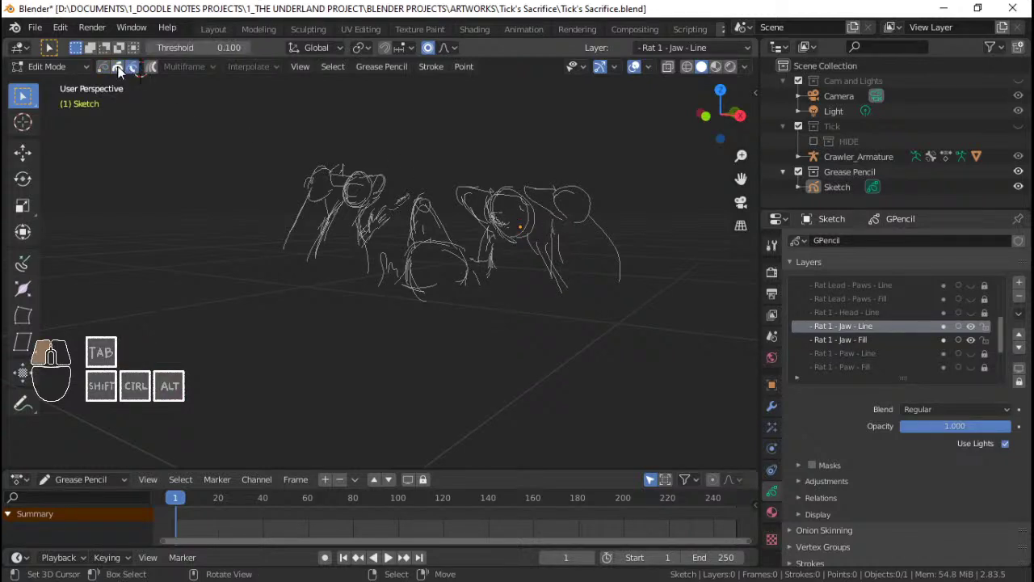
middle_drag(529, 189, 462, 173)
key(ctrl+s)
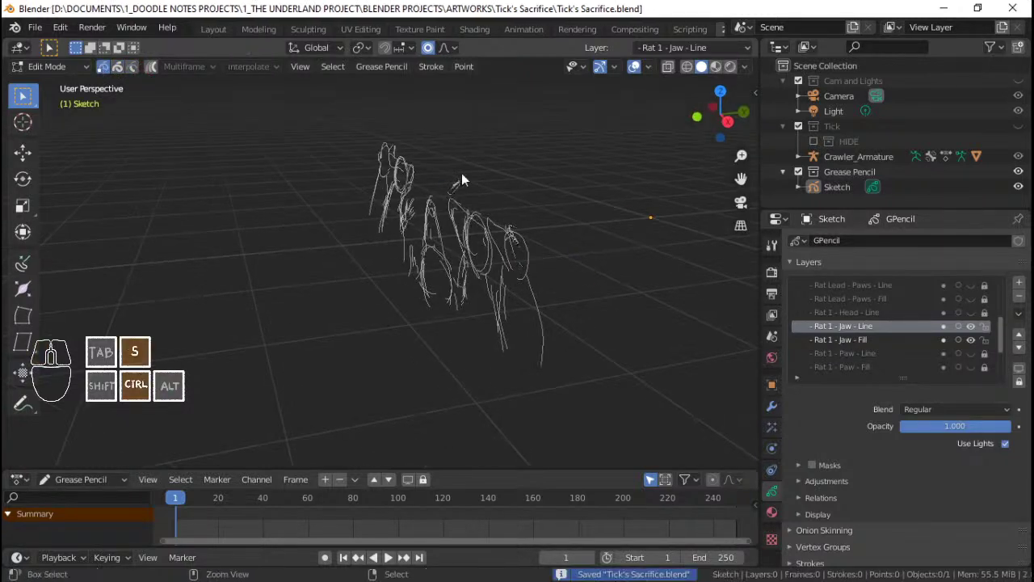
Step: Turn off proportional editing and save the file
click(442, 50)
click(429, 49)
middle_drag(453, 97, 545, 200)
key(ctrl+s)
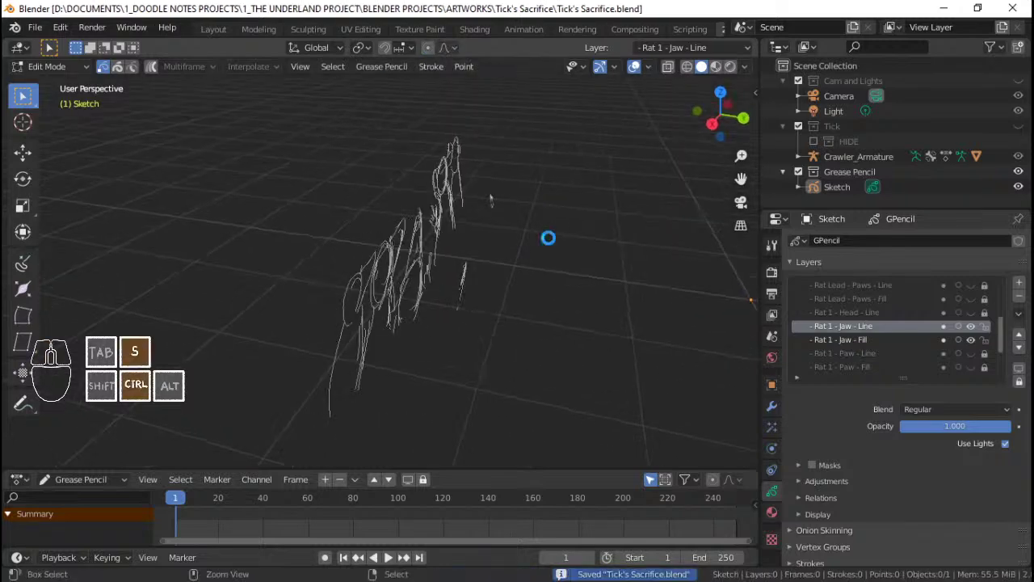
middle_drag(547, 237, 400, 225)
key(ctrl+s)
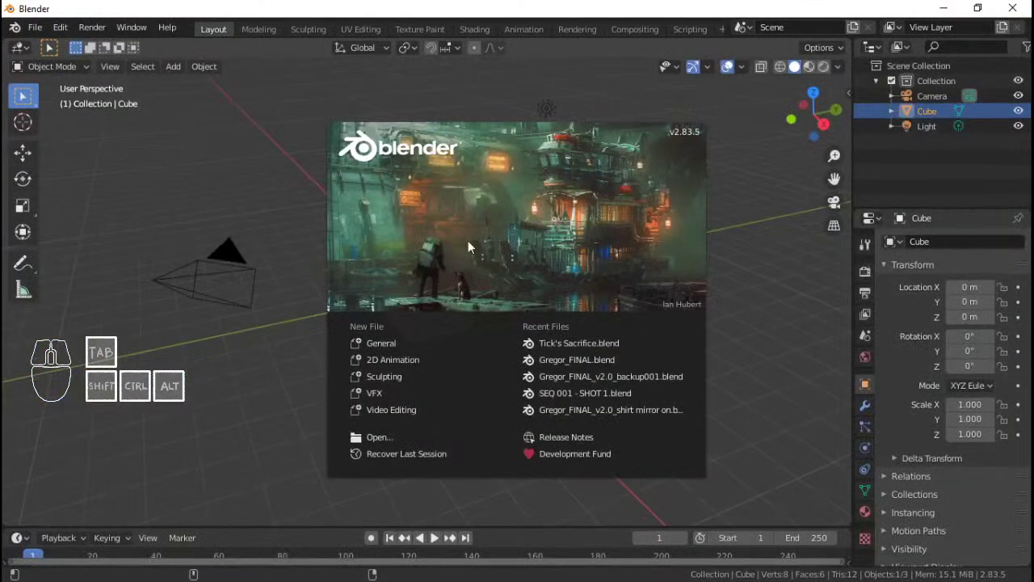
Step: Reopen Tick's Sacrifice.blend from the recent files and enlarge the timeline area, keeping the Select Box tool active
click(557, 343)
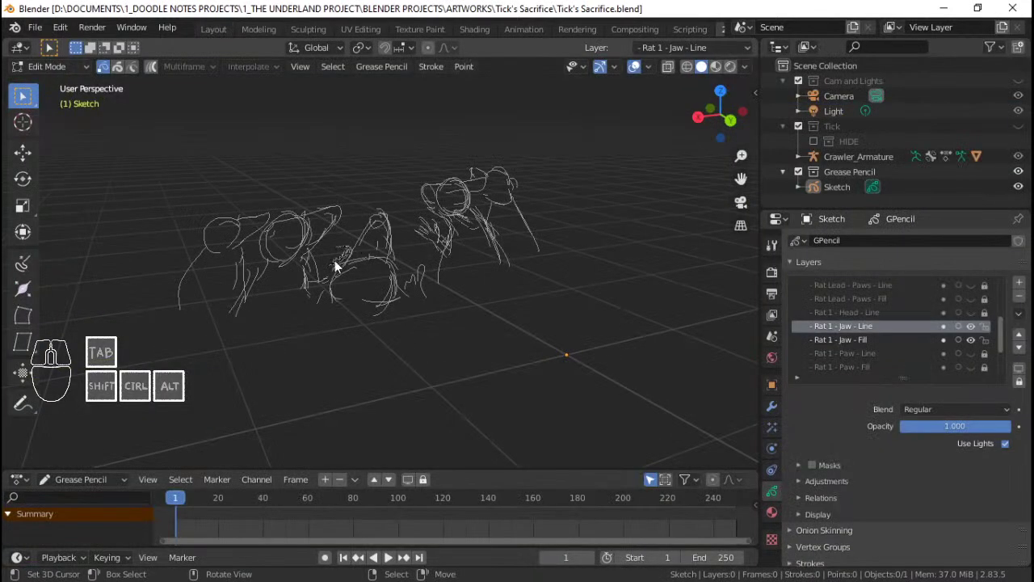
mouse_move(437, 269)
middle_down()
mouse_move(439, 260)
mouse_move(540, 260)
mouse_move(420, 240)
mouse_move(396, 267)
middle_up()
drag(352, 471, 352, 399)
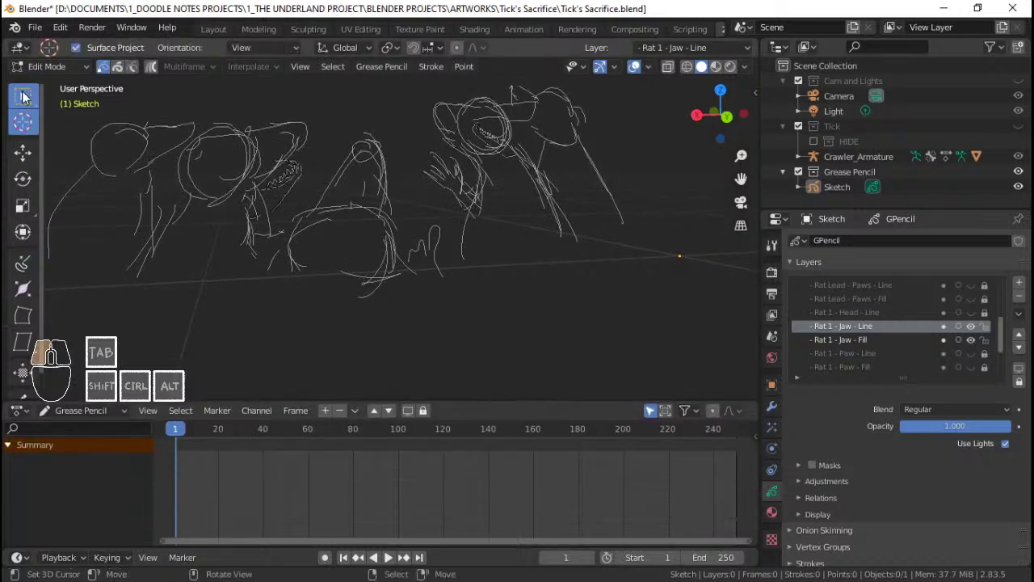
middle_drag(132, 116, 412, 248)
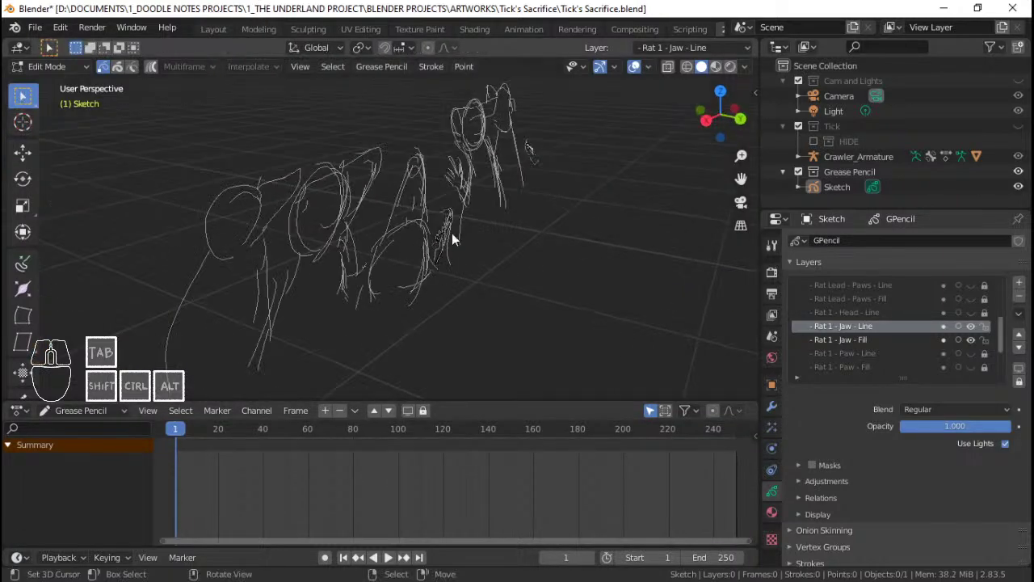
Step: Activate the Rat 1 - Jaw - Fill layer, hide it, and lock both the Jaw - Fill and Jaw - Line layers
click(904, 336)
click(971, 325)
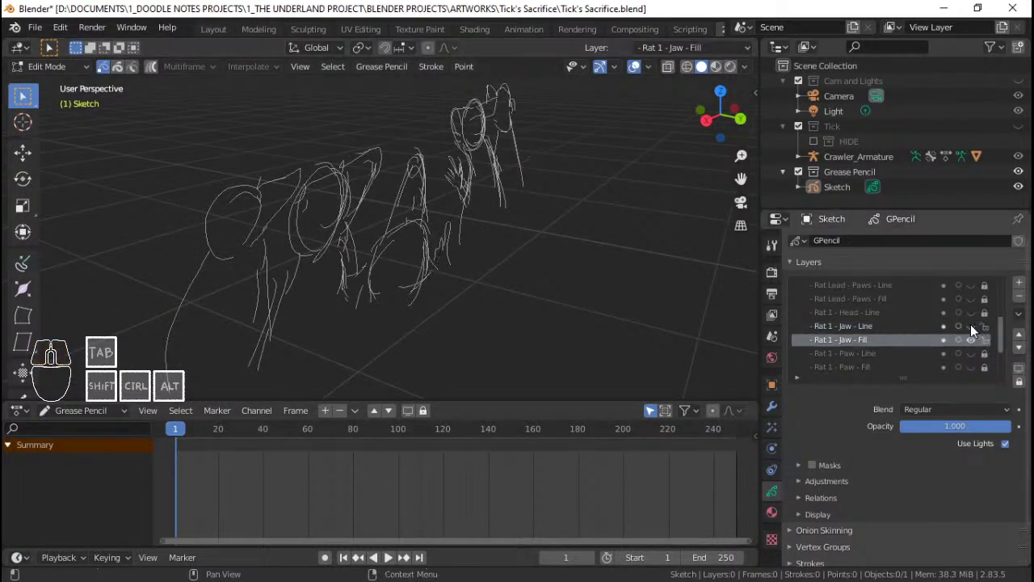
click(971, 325)
click(971, 341)
click(984, 340)
click(985, 326)
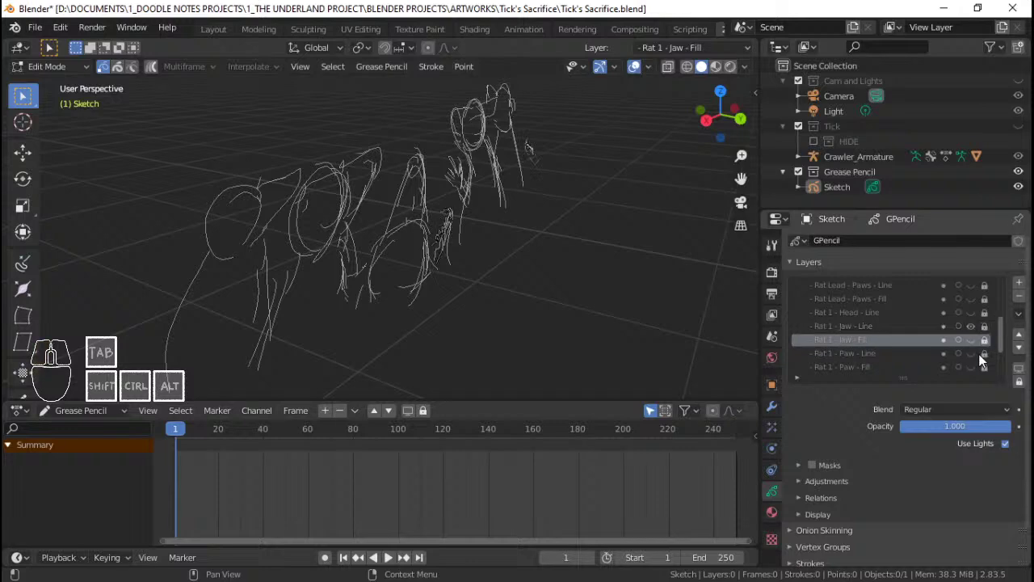
Step: Show and unlock the Rat 1 - Paw - Line and Paw - Fill layers and select all their strokes as a test
click(971, 353)
click(970, 367)
click(982, 355)
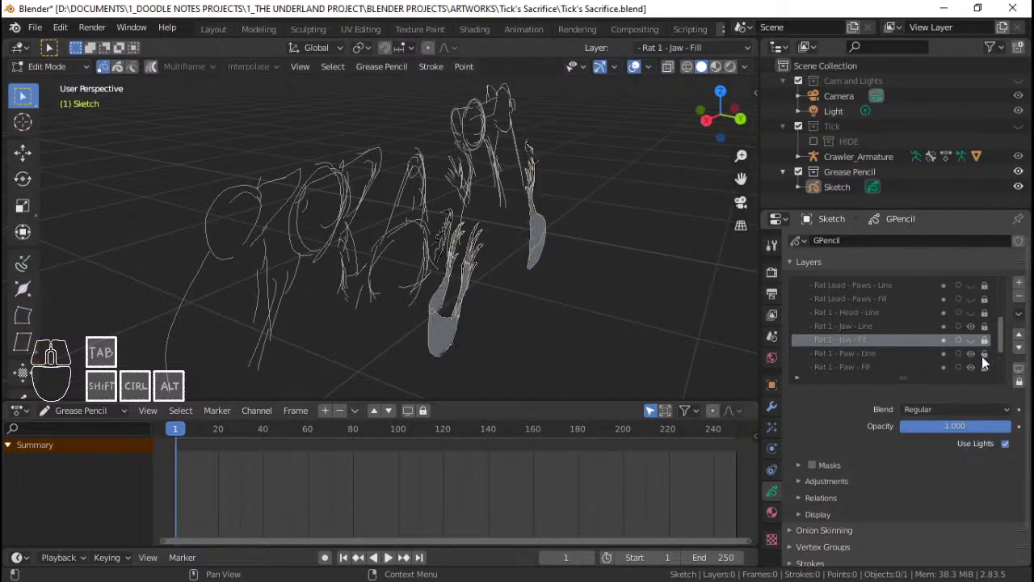
drag(982, 368, 991, 349)
mouse_move(480, 261)
middle_down()
mouse_move(518, 244)
mouse_move(533, 272)
middle_up()
key(alt+a)
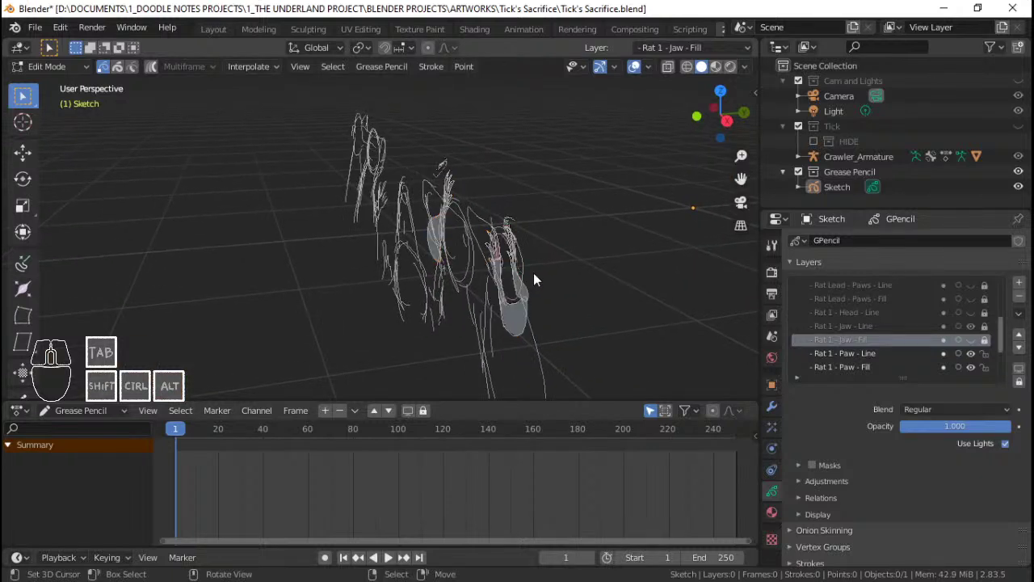
key(a)
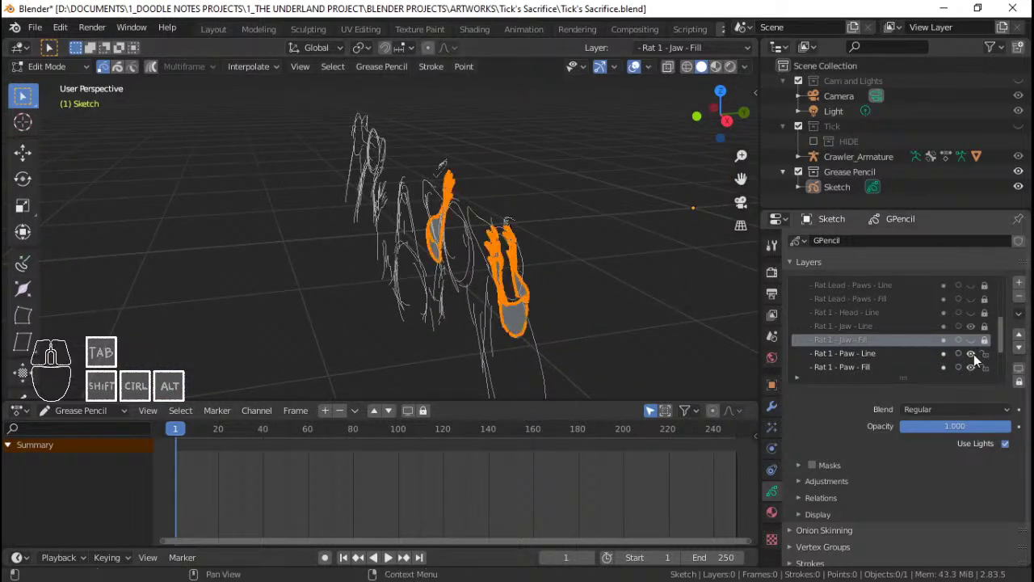
Step: Lock and hide both Rat 1 paw layers, switching to Object Mode, and activate and unlock the Rat 1 - Jaw - Line layer
drag(984, 354, 985, 367)
click(913, 326)
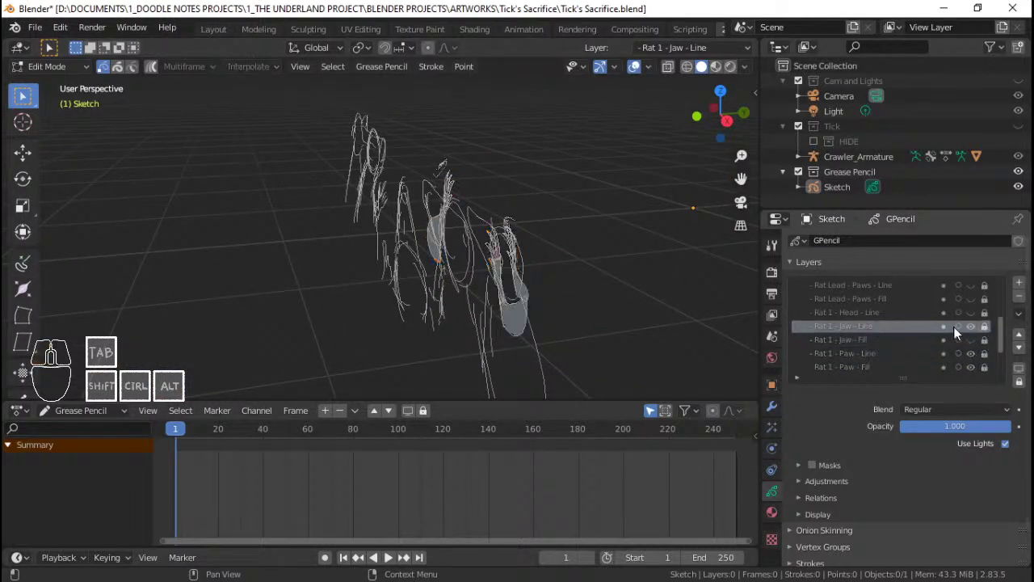
key(Tab)
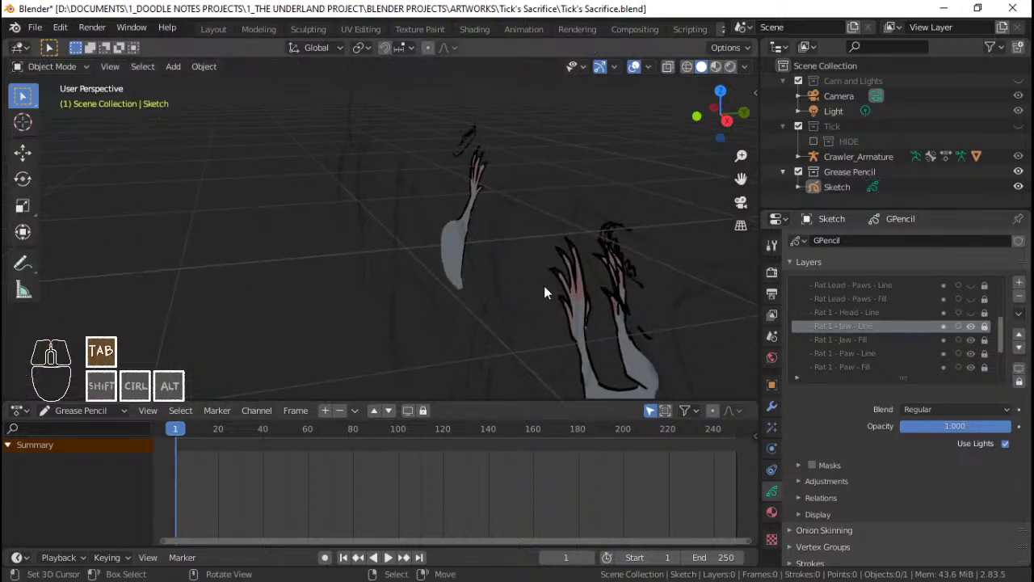
scroll(976, 345, down, 1)
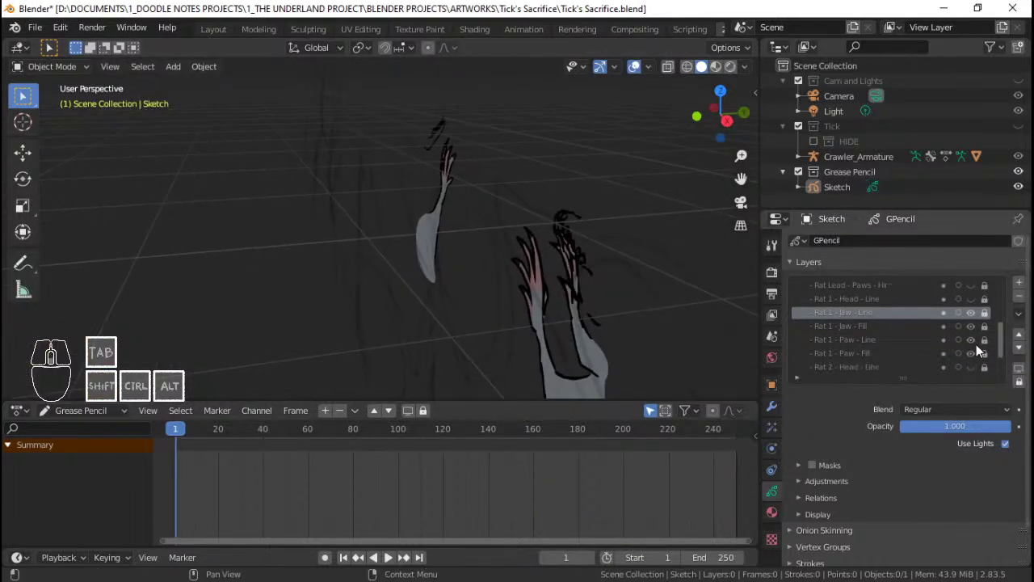
drag(970, 353, 970, 341)
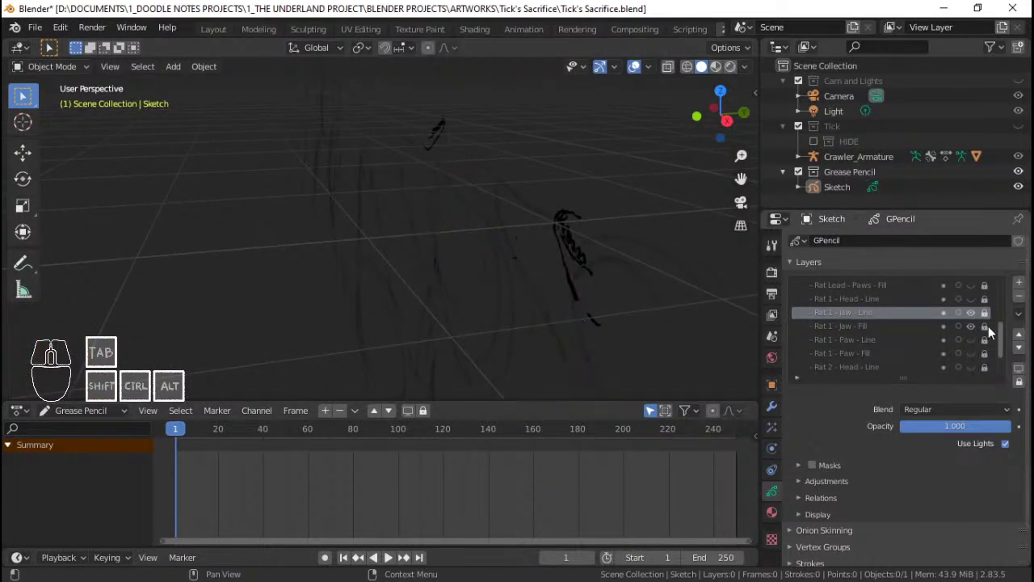
click(987, 313)
click(890, 308)
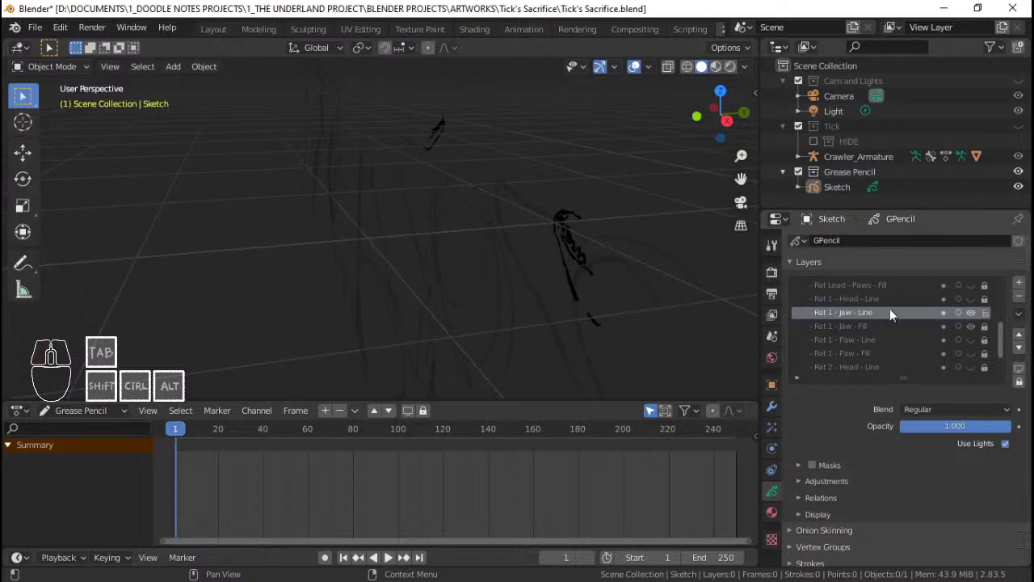
Step: Save the file, select the Sketch object, and try to select all Rat 1 jaw line strokes in Edit Mode
key(ctrl+s)
key(Tab)
key(Tab)
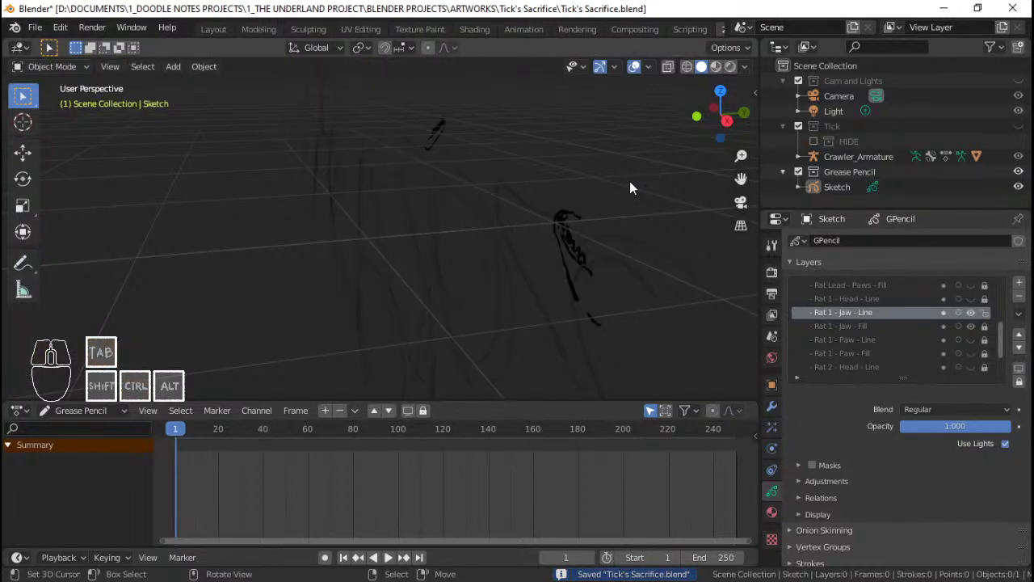
key(Tab)
middle_drag(615, 212, 448, 219)
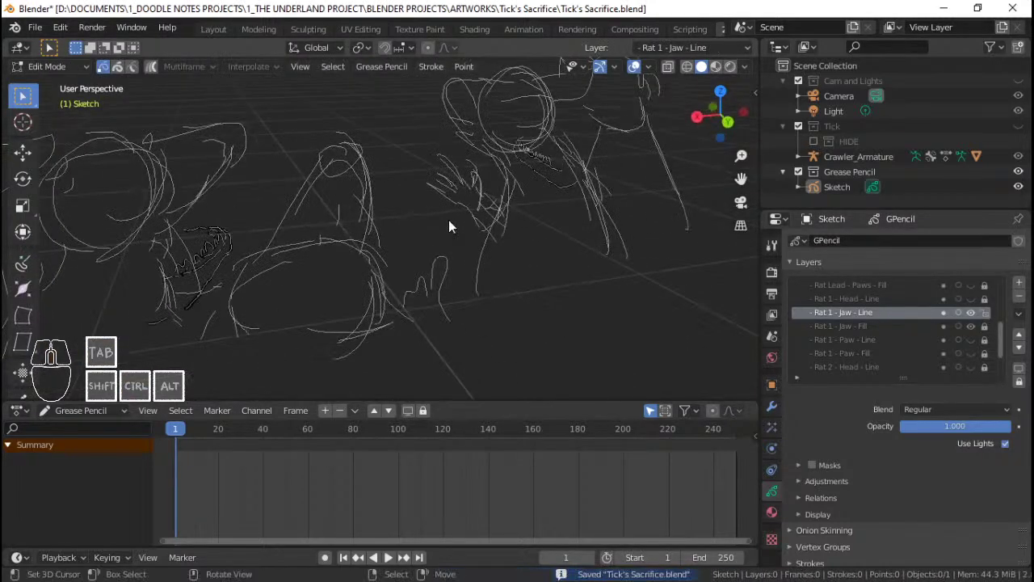
key(Tab)
key(a)
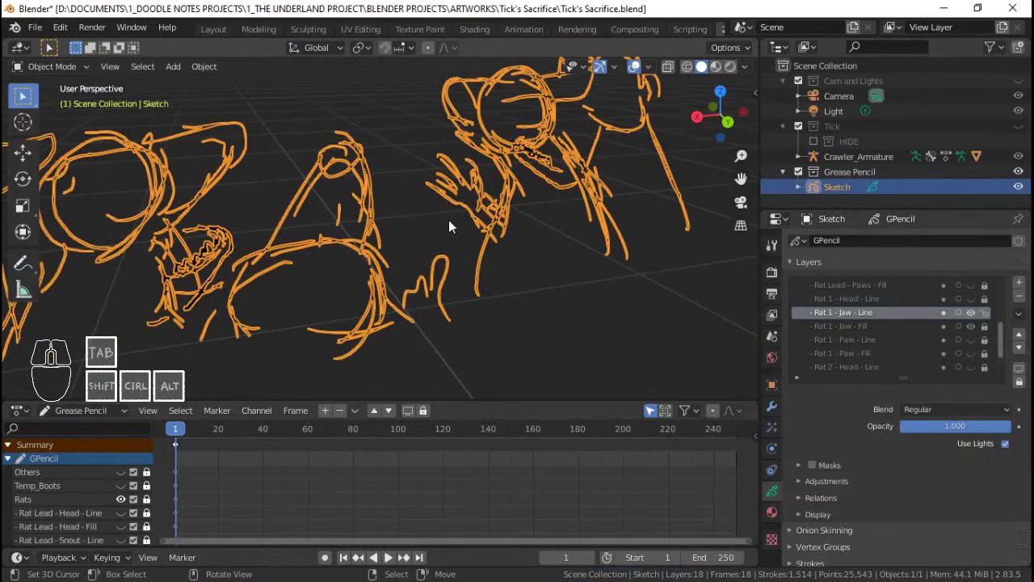
key(Tab)
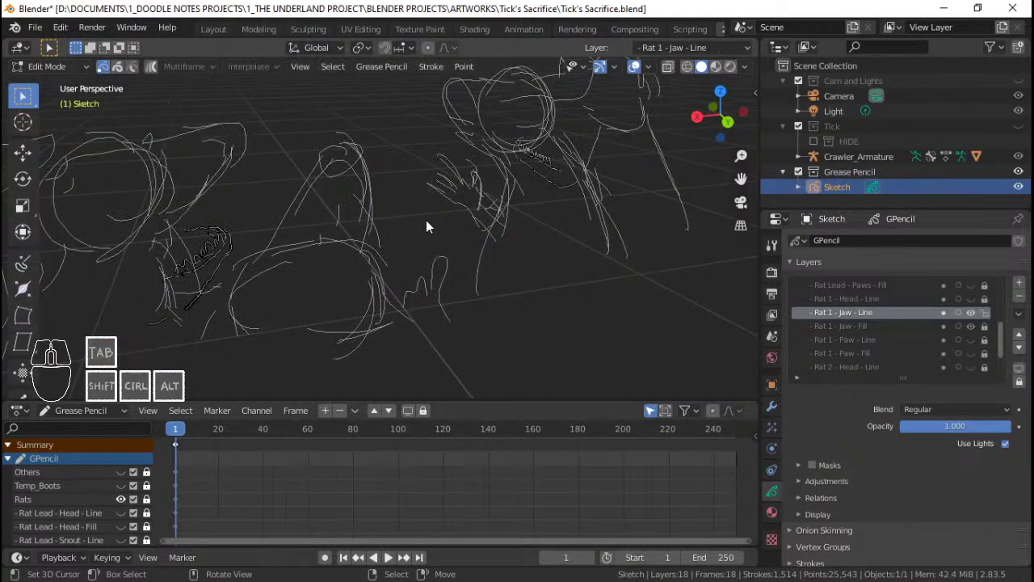
middle_drag(426, 226, 324, 262)
key(a)
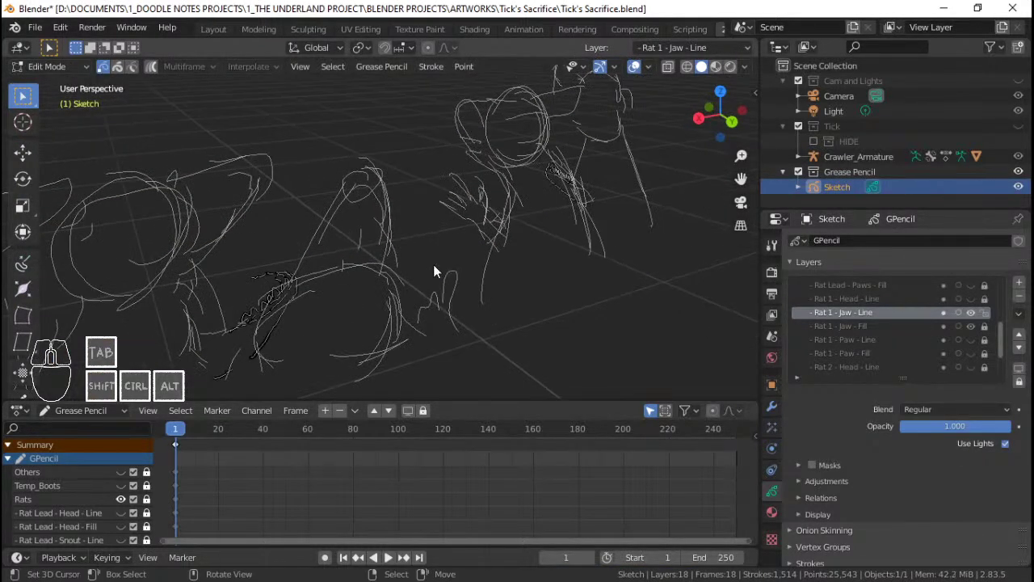
Step: Snap the 3D cursor and save the file
scroll(433, 265, down, 5)
key(shift+s)
click(446, 308)
scroll(445, 307, down, 3)
mouse_move(445, 308)
middle_down()
mouse_move(440, 287)
mouse_move(503, 256)
mouse_move(602, 256)
mouse_move(540, 267)
middle_up()
key(ctrl+s)
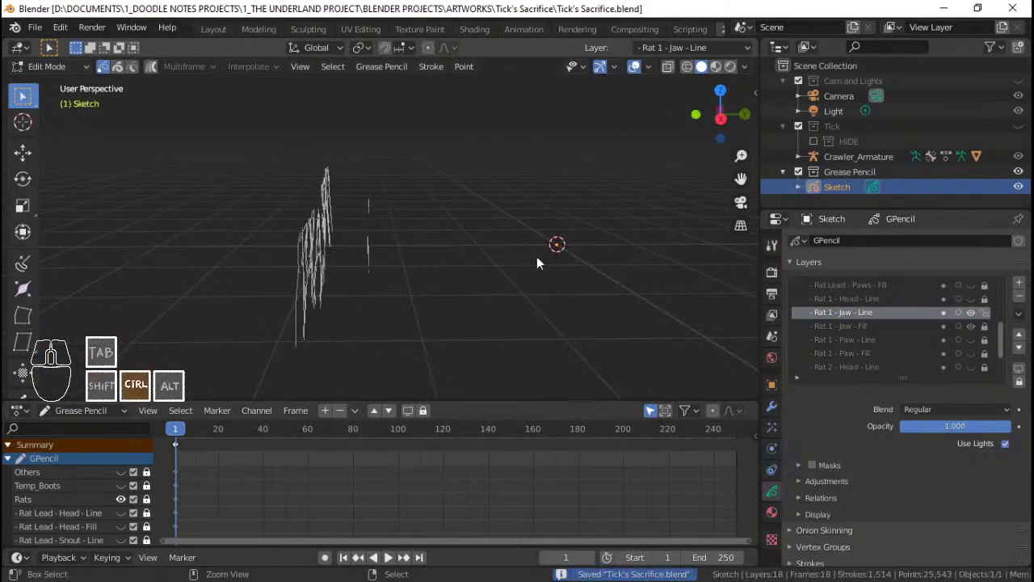
Step: Examine the Rat 1 jaw layers' channel states, the active-layer list and the jaw strokes close up, and save the file
scroll(116, 503, down, 5)
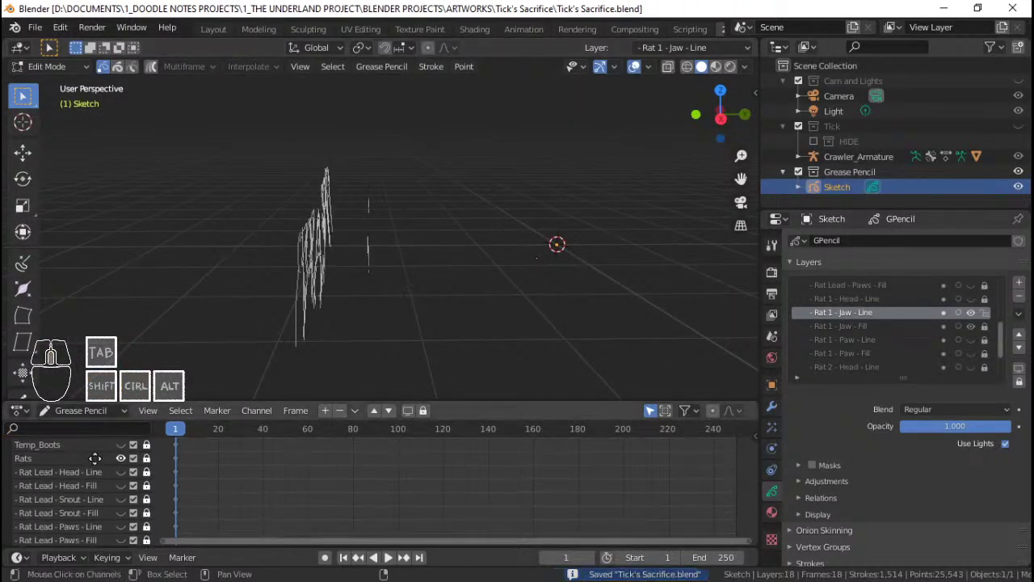
scroll(115, 464, down, 2)
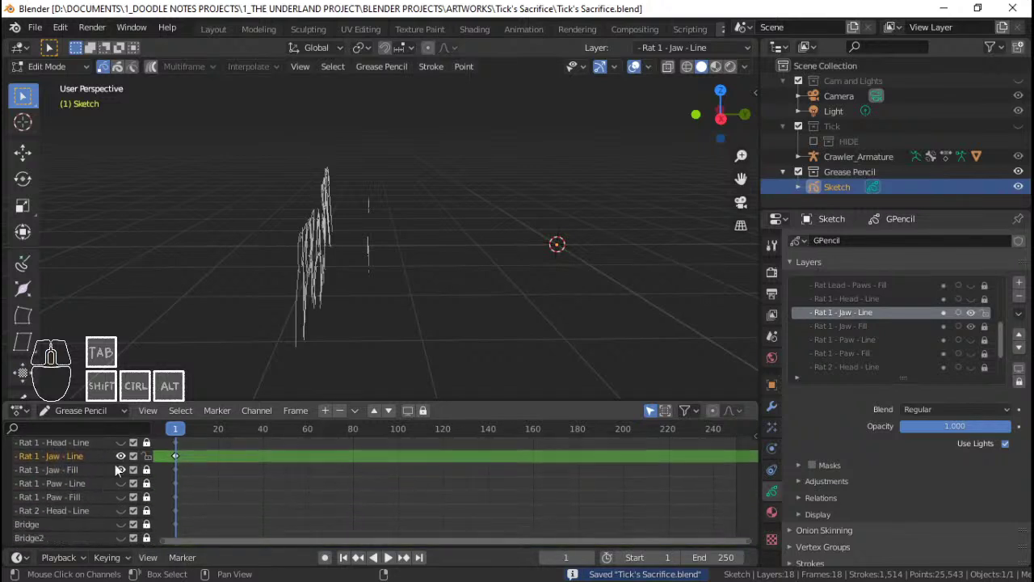
click(743, 45)
scroll(681, 203, down, 2)
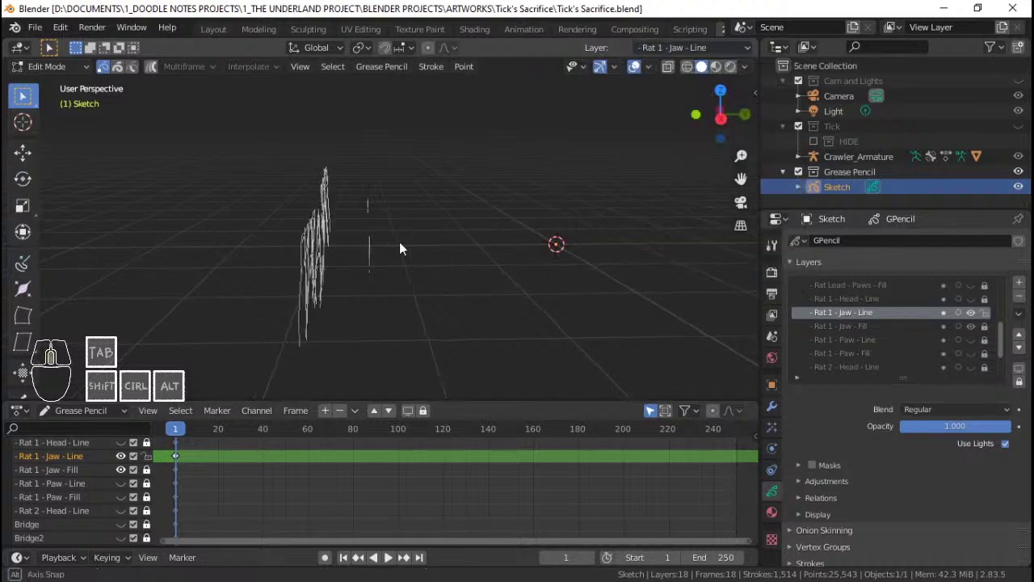
mouse_move(397, 247)
middle_down()
mouse_move(418, 256)
mouse_move(404, 222)
mouse_move(501, 220)
mouse_move(434, 261)
mouse_move(393, 239)
mouse_move(559, 185)
mouse_move(670, 173)
mouse_move(450, 213)
mouse_move(328, 219)
mouse_move(399, 263)
mouse_move(347, 215)
mouse_move(434, 202)
mouse_move(283, 220)
mouse_move(409, 220)
mouse_move(453, 299)
mouse_move(463, 213)
middle_up()
key(ctrl+s)
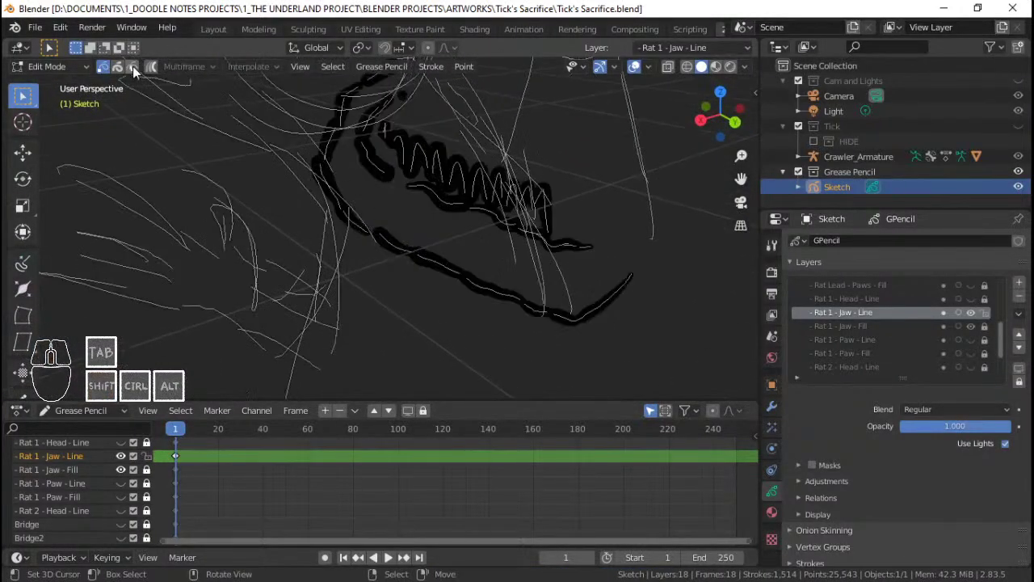
Step: Use point selection mode and expand the Relations and Display settings of the Rat 1 - Jaw - Line layer
click(107, 65)
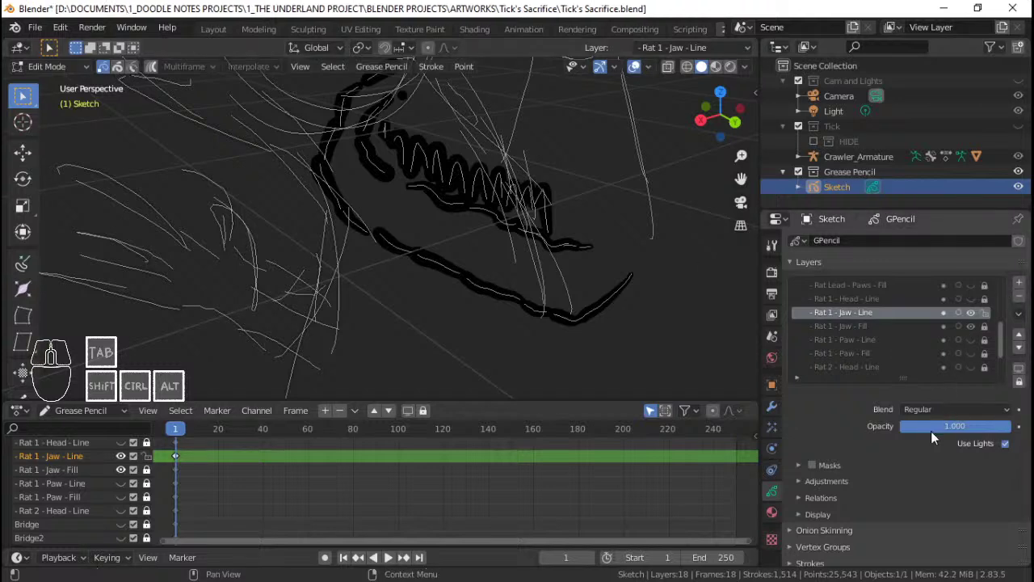
scroll(854, 443, down, 2)
click(818, 460)
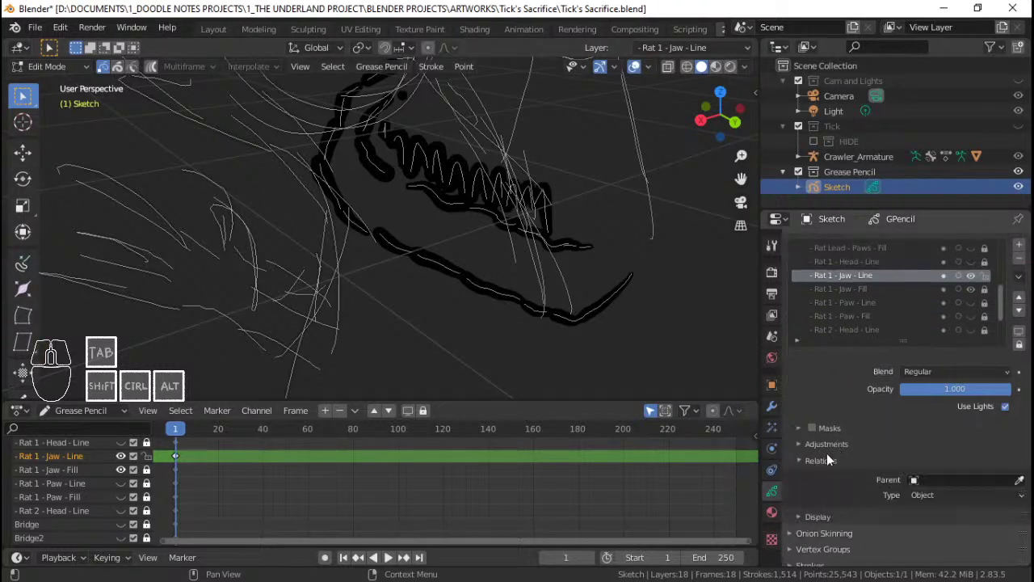
click(818, 517)
scroll(821, 511, down, 4)
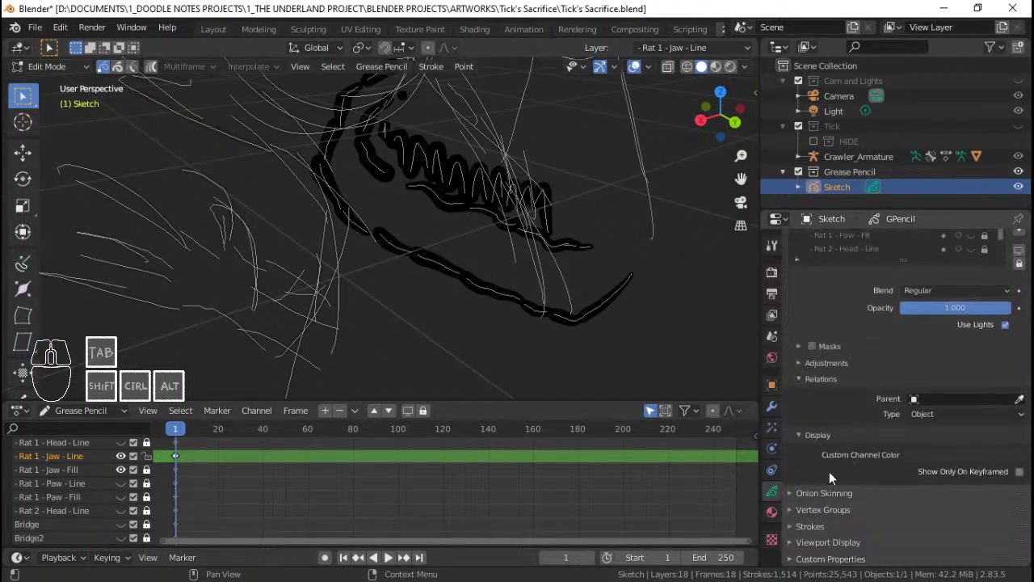
Step: Show the selectable and disable-in-viewport restriction toggles in the Outliner
click(990, 46)
click(886, 95)
click(919, 95)
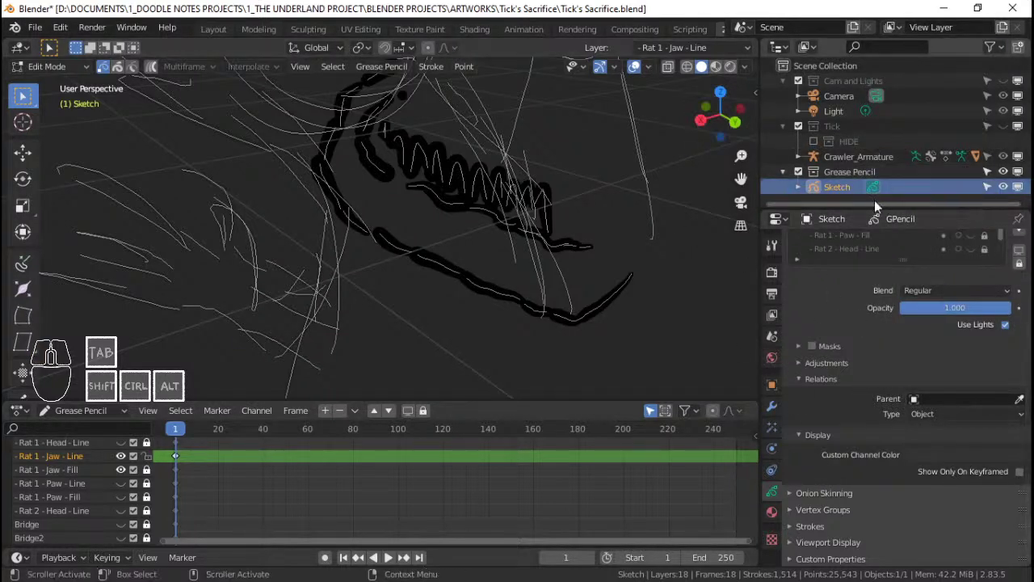
Step: Make the Rat 1 - Jaw - Fill layer active, leaving the Jaw - Line layer's name unedited
scroll(953, 333, up, 3)
scroll(981, 307, down, 2)
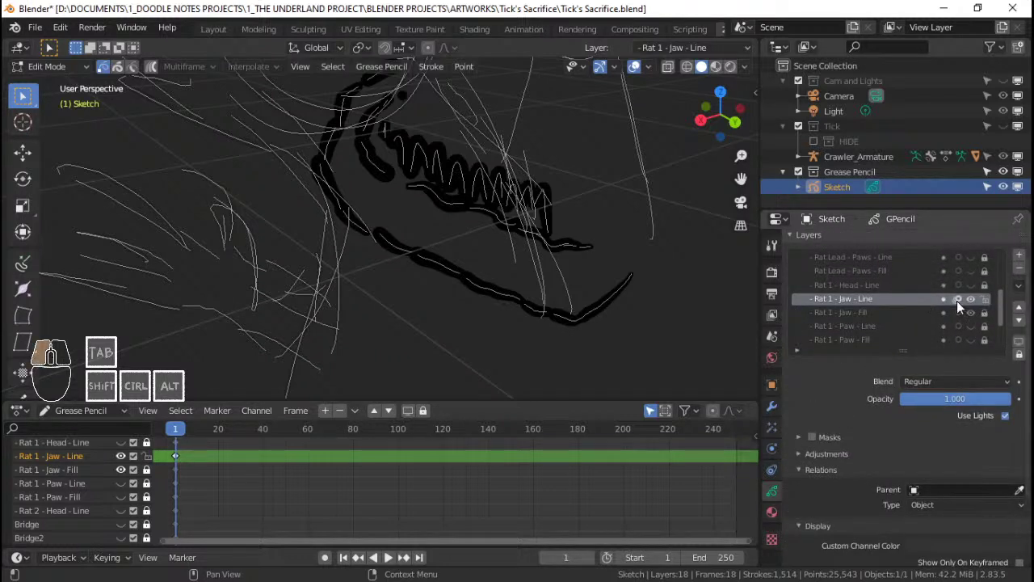
right_click(871, 302)
double_click(921, 298)
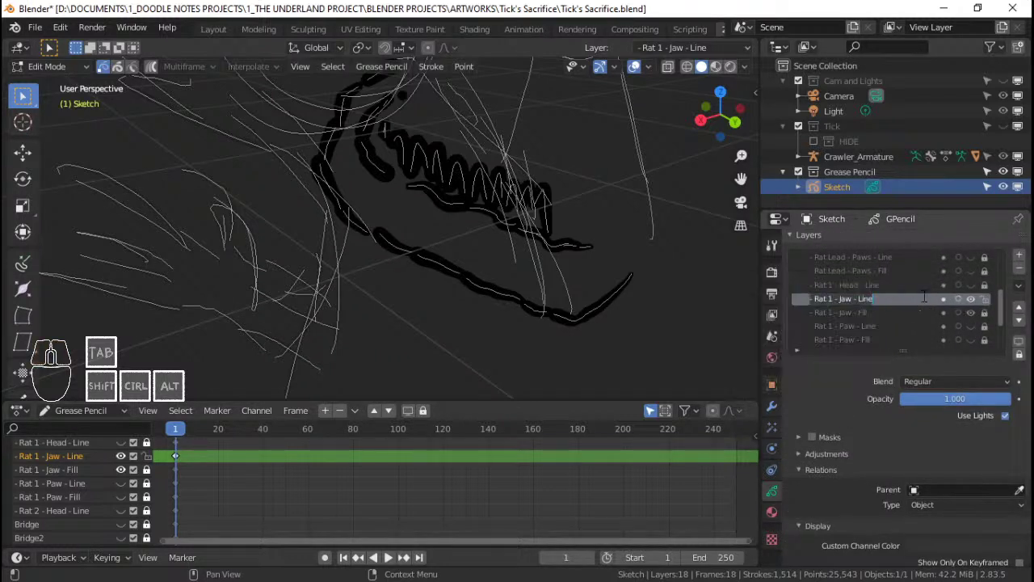
click(884, 312)
click(887, 303)
click(889, 314)
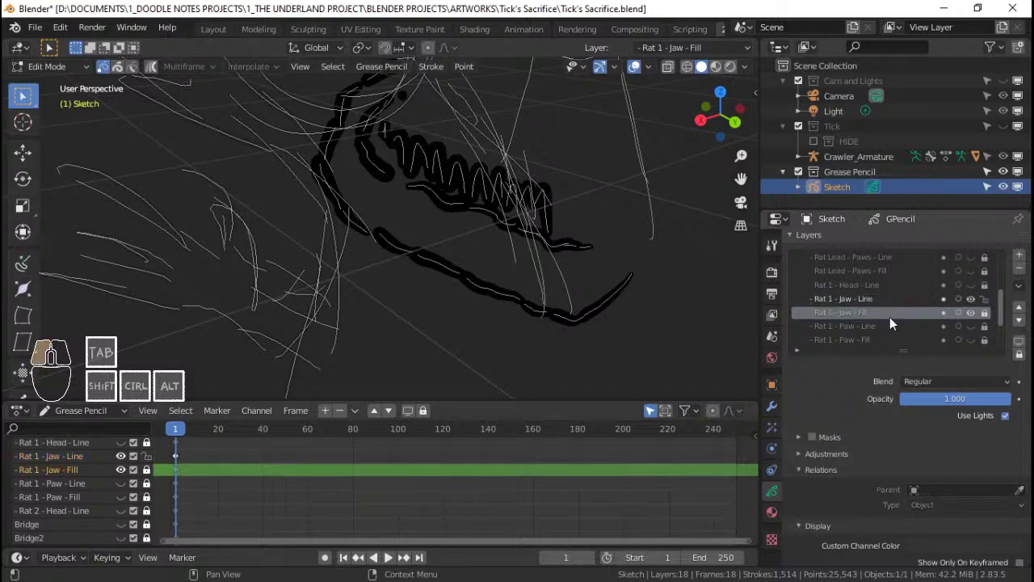
Step: Show the Rat 1 - Paw - Line layer and switch between Object and Edit Mode to compare its strokes
click(972, 324)
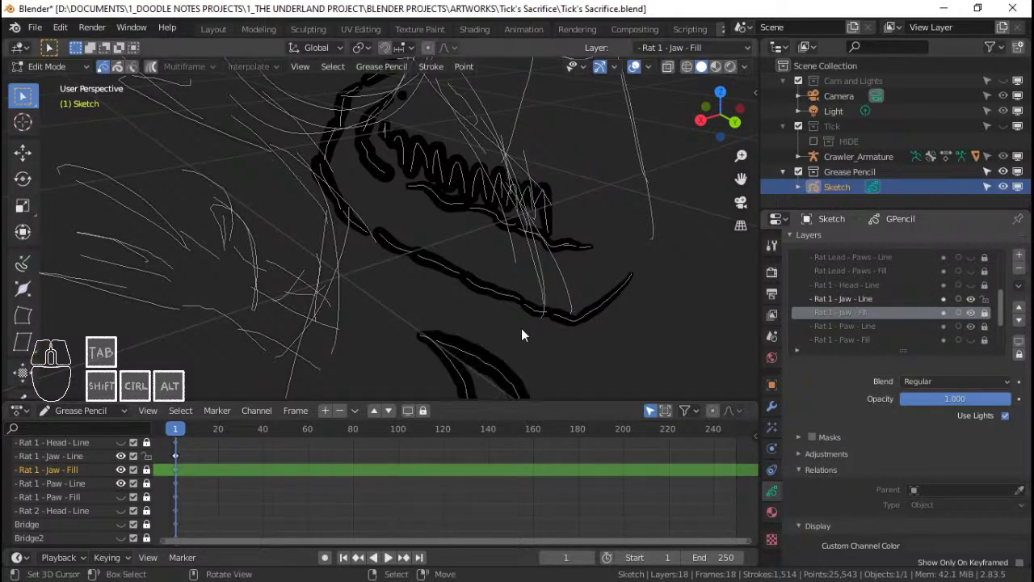
key(Tab)
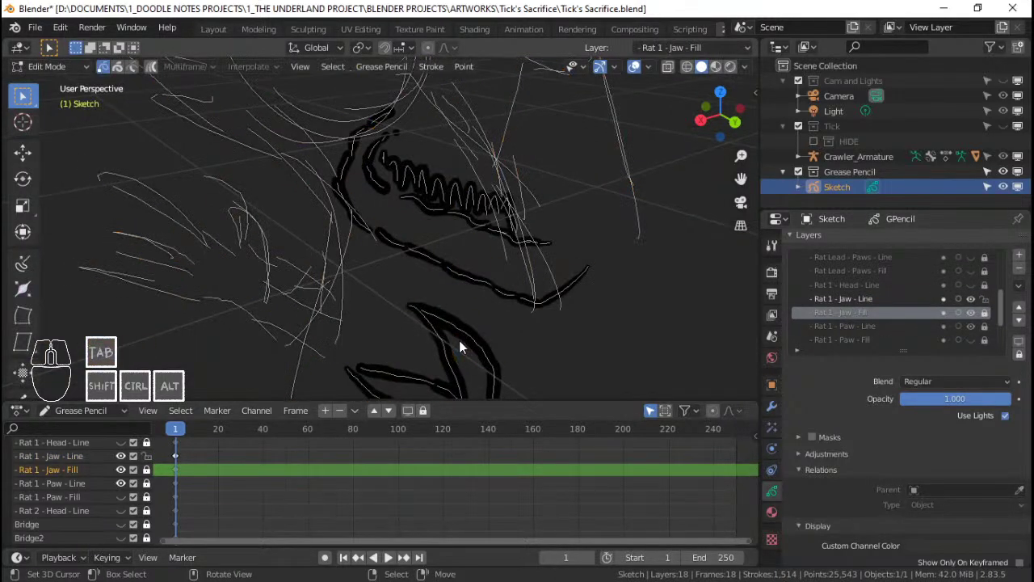
middle_drag(459, 340, 455, 267)
key(Tab)
key(Tab)
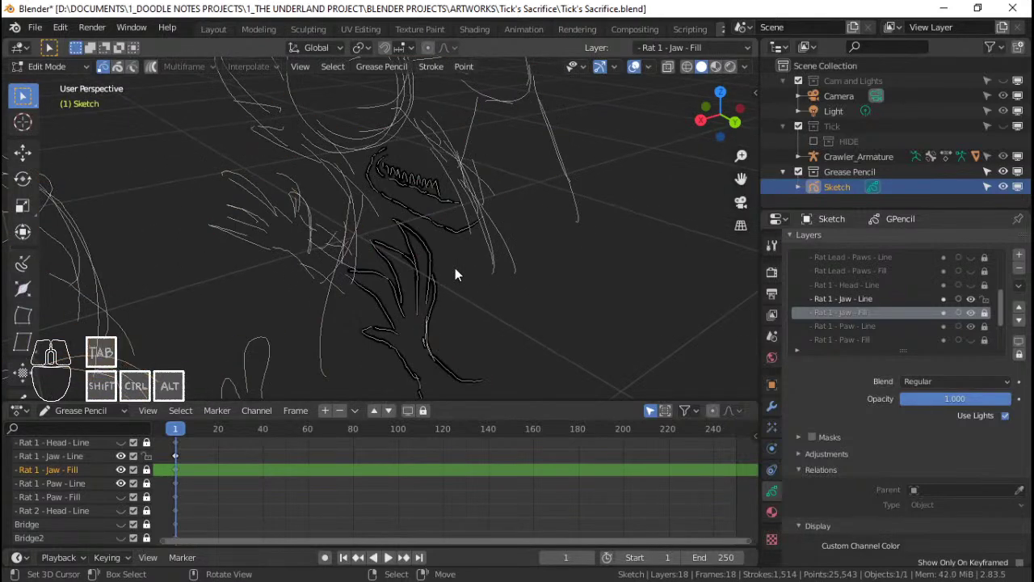
Step: Unlock the Rat 1 - Jaw - Fill and Paw - Line layers, make Paw - Line active, and test Edit Mode
click(986, 314)
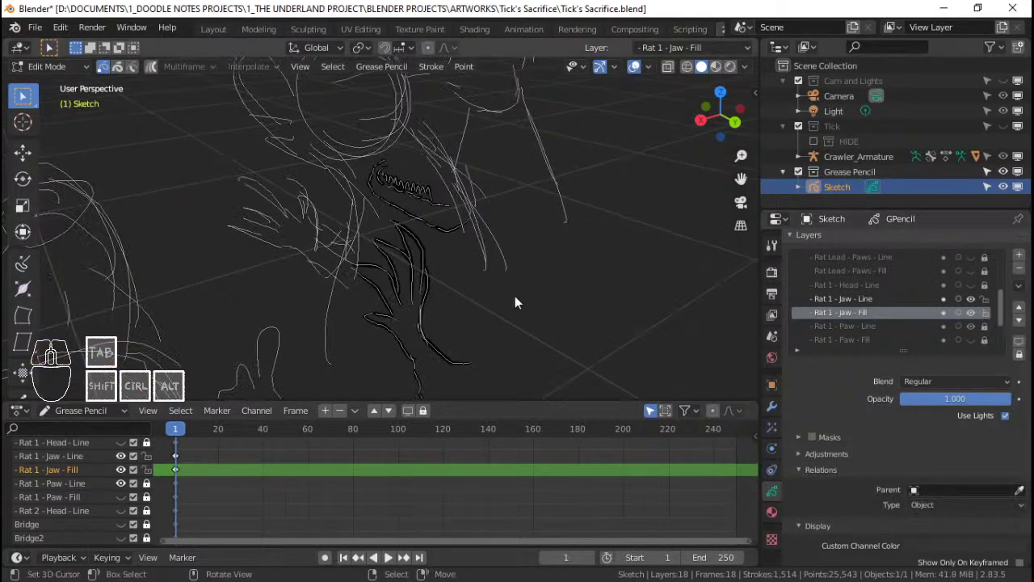
key(Tab)
key(Tab)
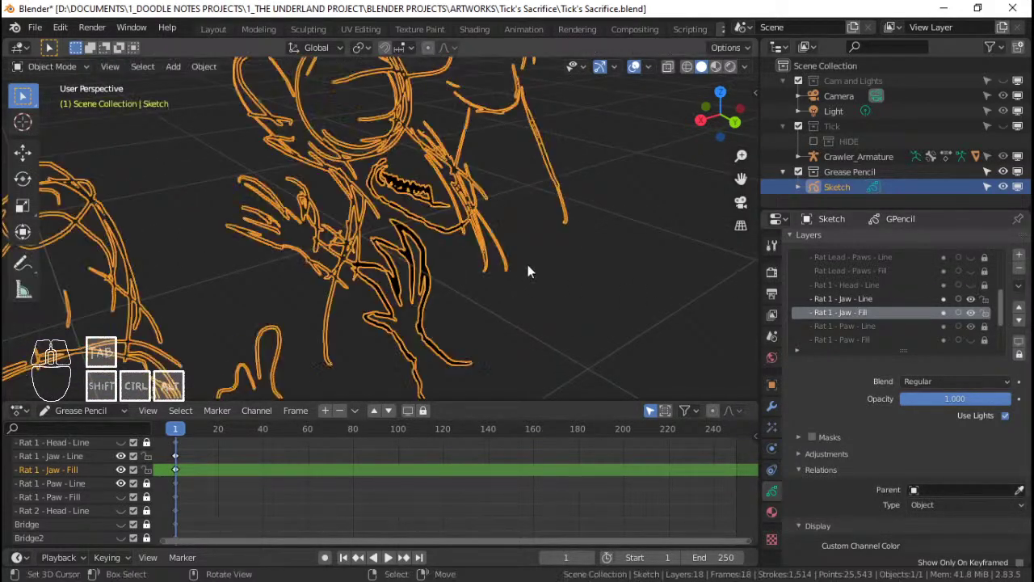
click(985, 325)
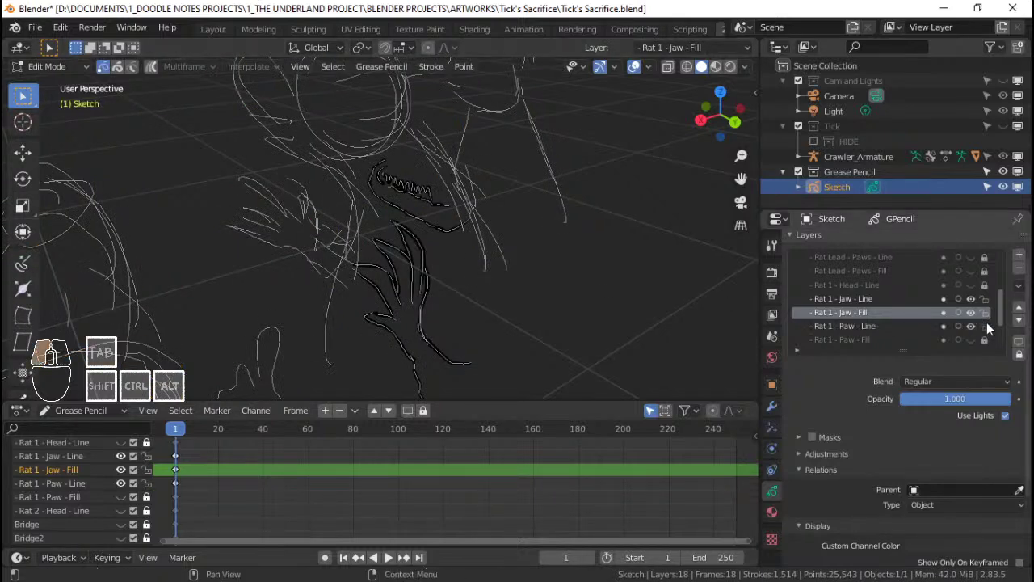
scroll(426, 234, down, 3)
click(868, 326)
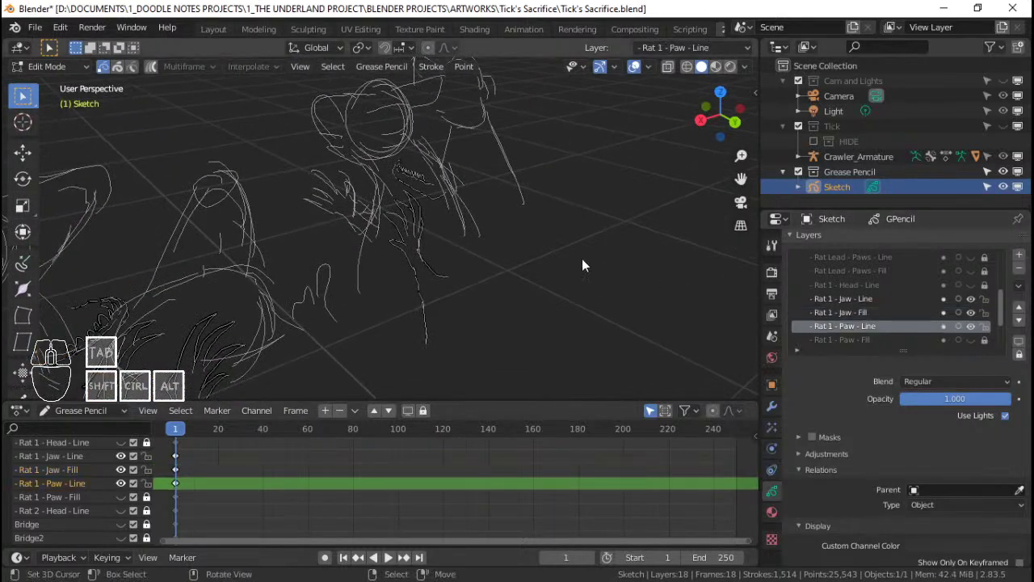
key(Tab)
key(Tab)
mouse_move(417, 227)
middle_down()
mouse_move(377, 240)
mouse_move(388, 242)
mouse_move(339, 274)
middle_up()
Step: Activate, unlock and show the Rat 1 - Paw - Fill layer and select all editable strokes as a test
click(900, 339)
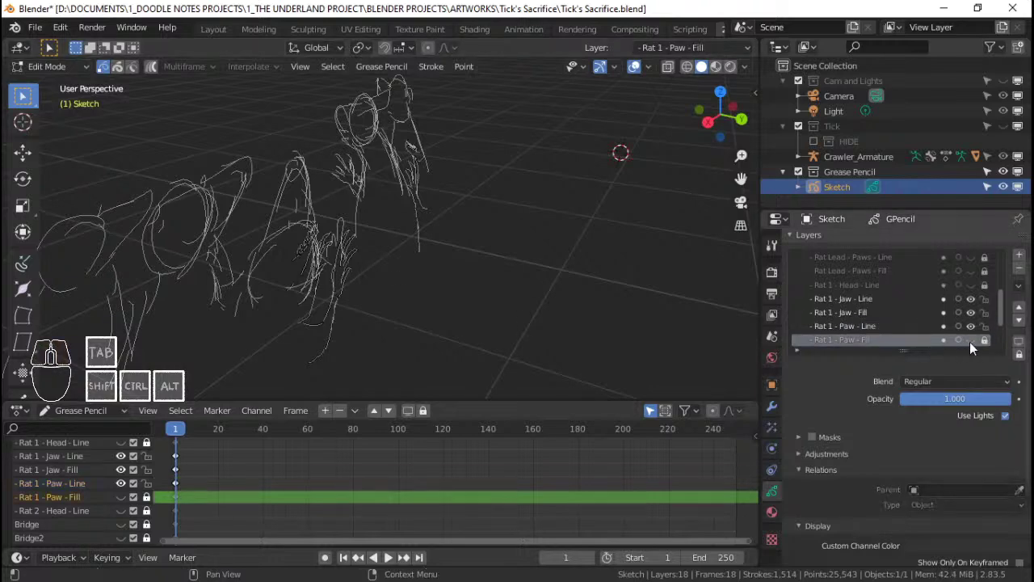
click(985, 339)
click(971, 339)
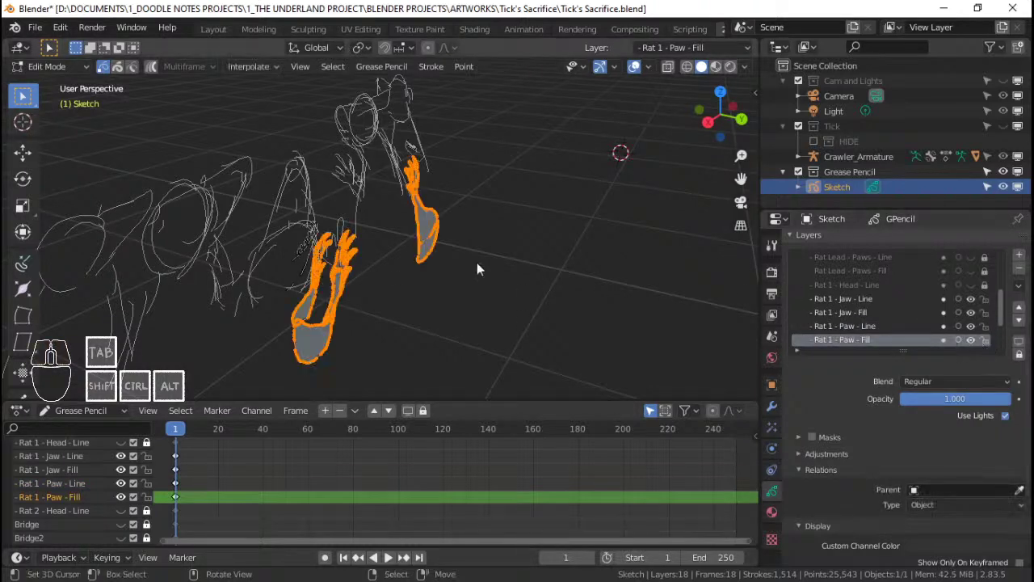
scroll(342, 237, up, 1)
mouse_move(342, 238)
middle_down()
mouse_move(375, 230)
mouse_move(388, 246)
mouse_move(348, 251)
middle_up()
key(alt+a)
scroll(347, 250, up, 1)
key(a)
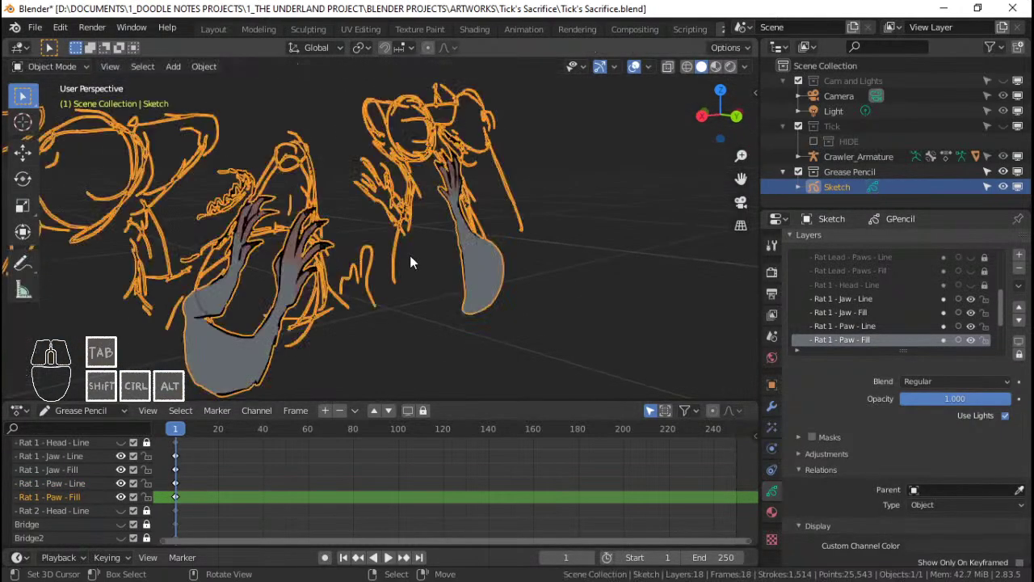
middle_drag(410, 256, 336, 257)
key(alt+a)
key(a)
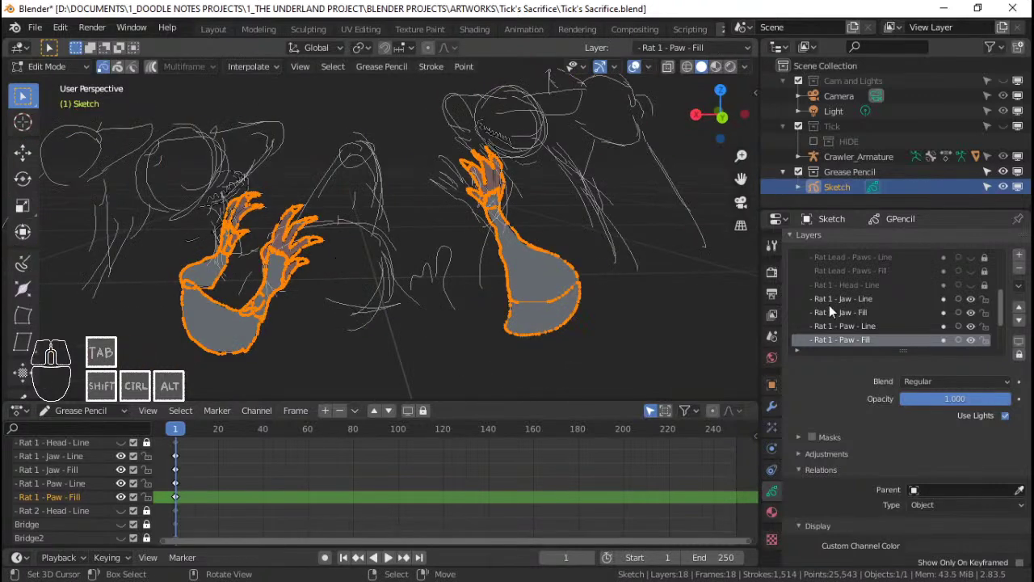
Step: Toggle the Rat 1 - Paw - Fill layer's visibility off and on, and unlock the Black Stroke material
click(972, 340)
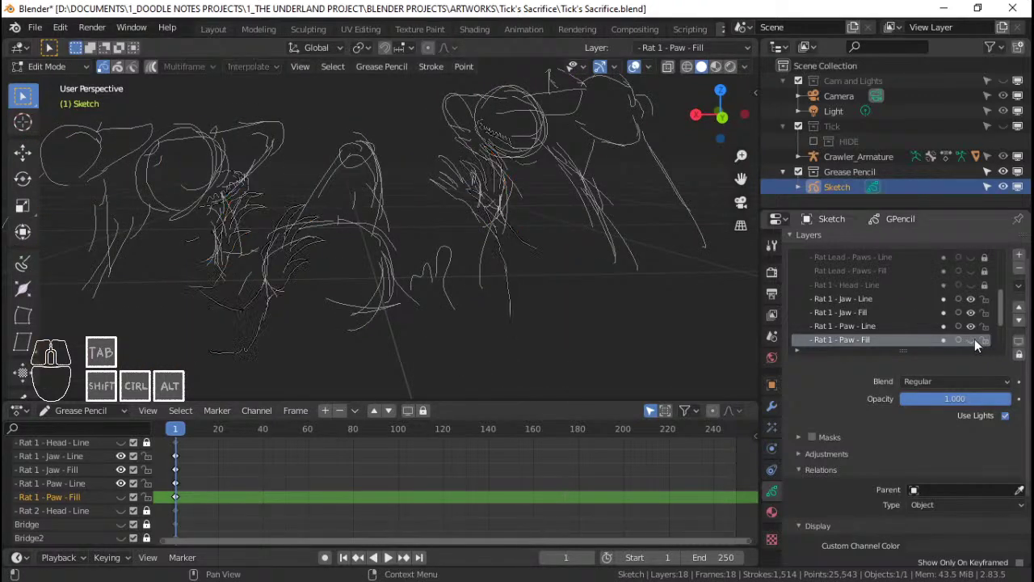
click(972, 340)
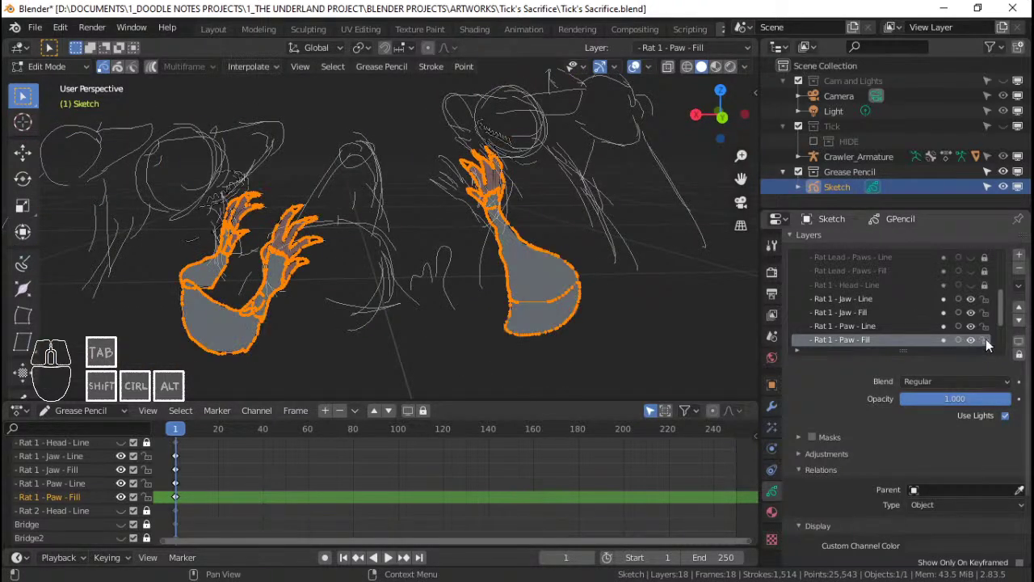
click(773, 513)
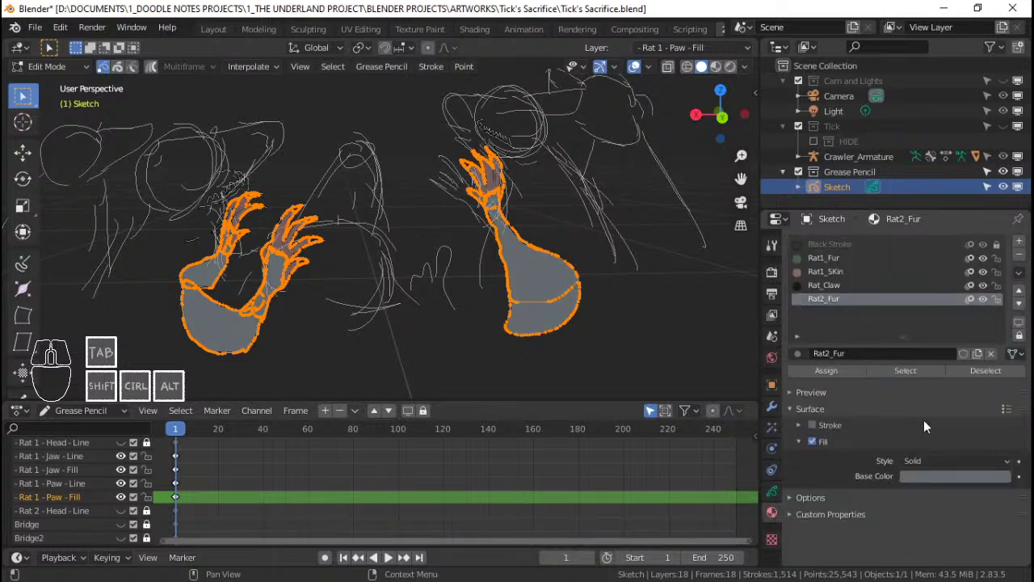
click(894, 243)
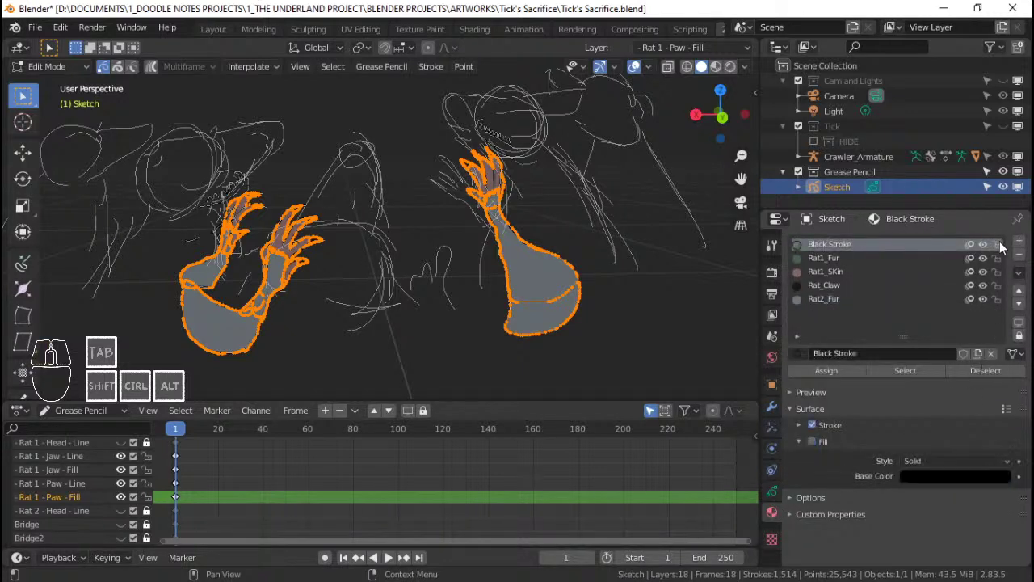
click(772, 492)
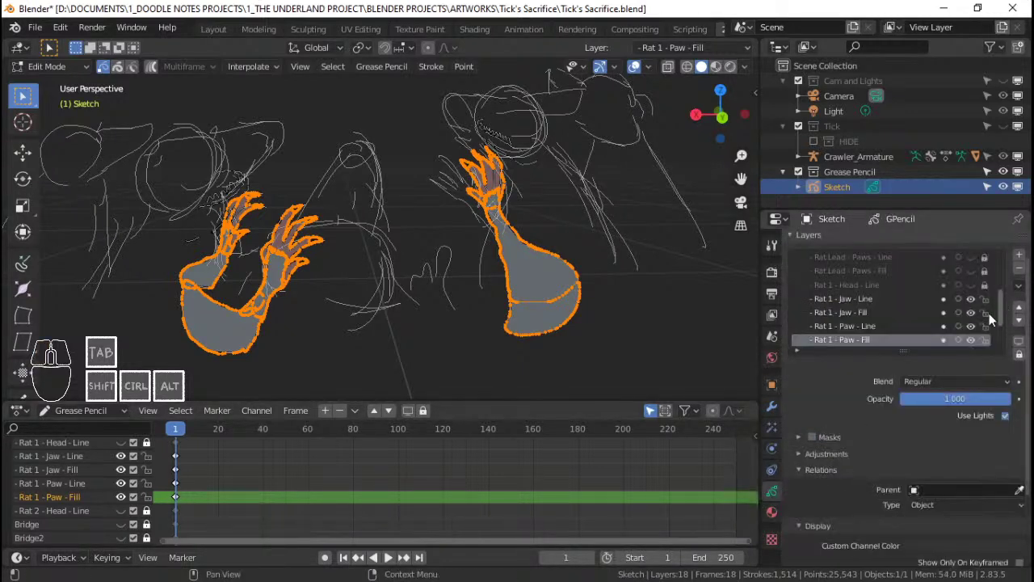
Step: Lock the Rat 1 - Paw - Fill, Paw - Line and Jaw - Fill layers and re-enter Edit Mode
drag(986, 339, 989, 312)
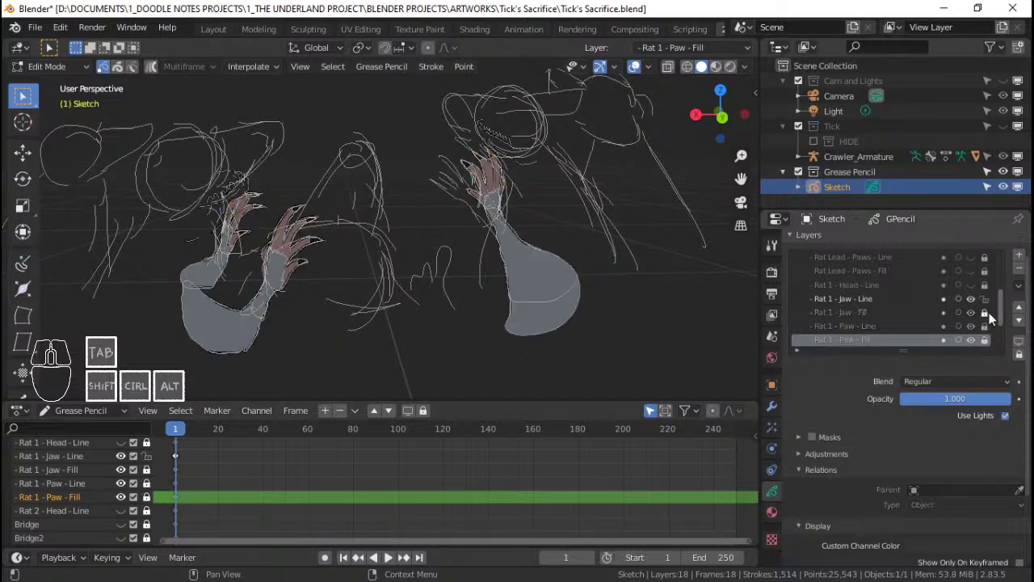
key(Tab)
scroll(372, 199, up, 3)
key(Tab)
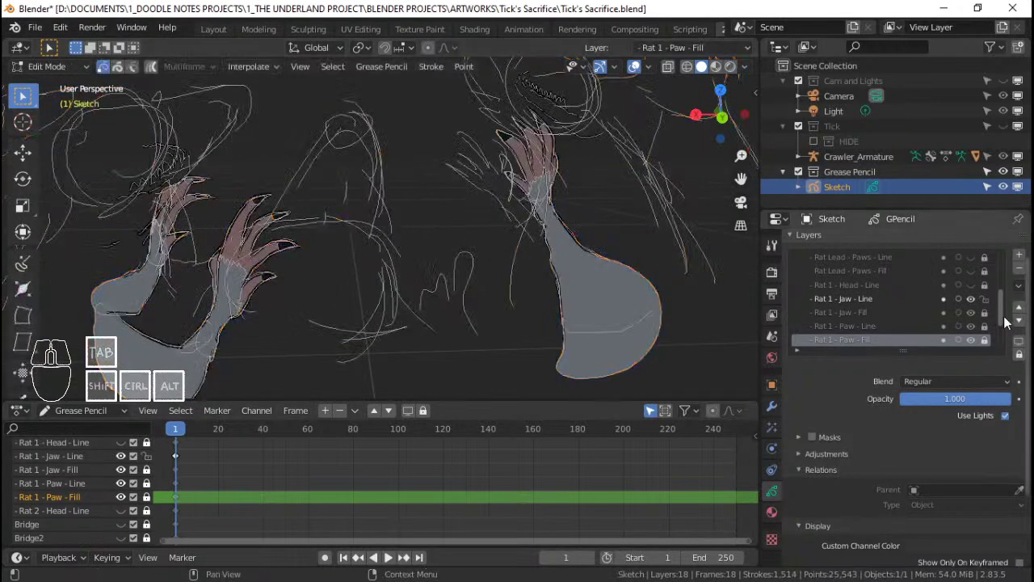
Step: Hide the Rat 1 - Jaw - Fill, Paw - Line and Paw - Fill layers, select all Rat 1 jaw line strokes, and save
click(972, 339)
key(Tab)
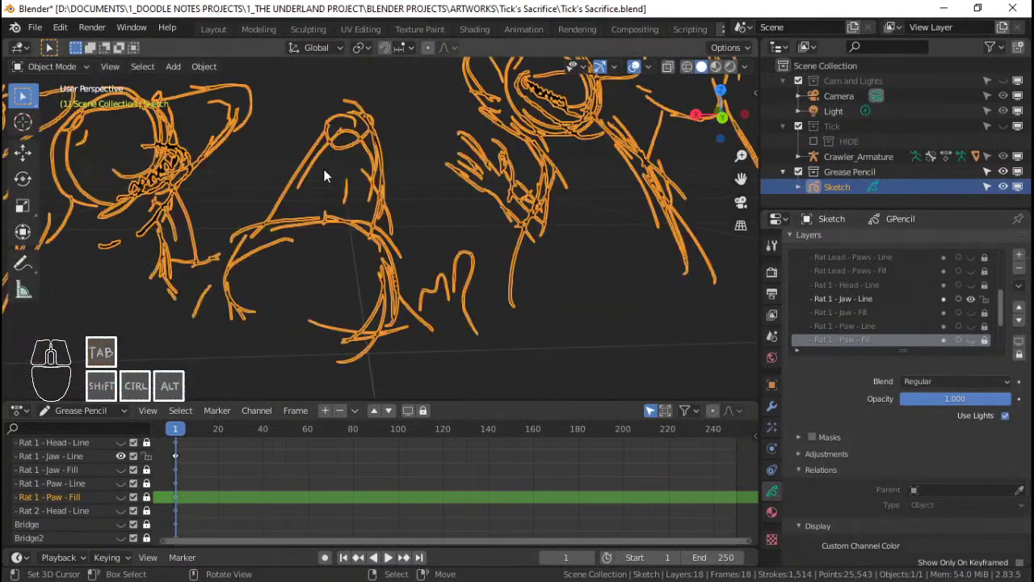
key(Tab)
key(a)
middle_drag(277, 183, 612, 338)
key(ctrl+s)
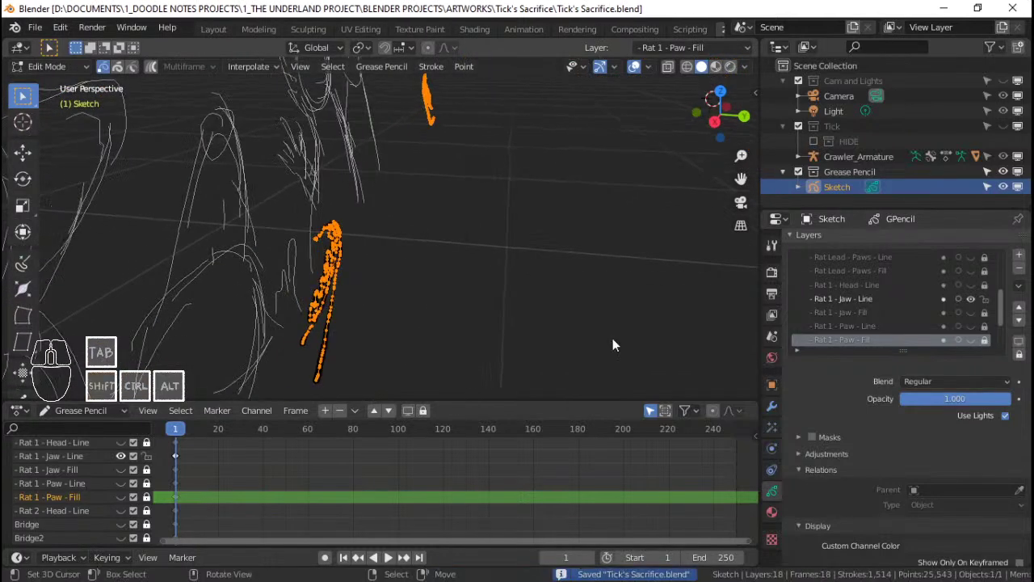
Step: Check the Black Stroke material's lock, return to the layer settings and save the file
click(772, 511)
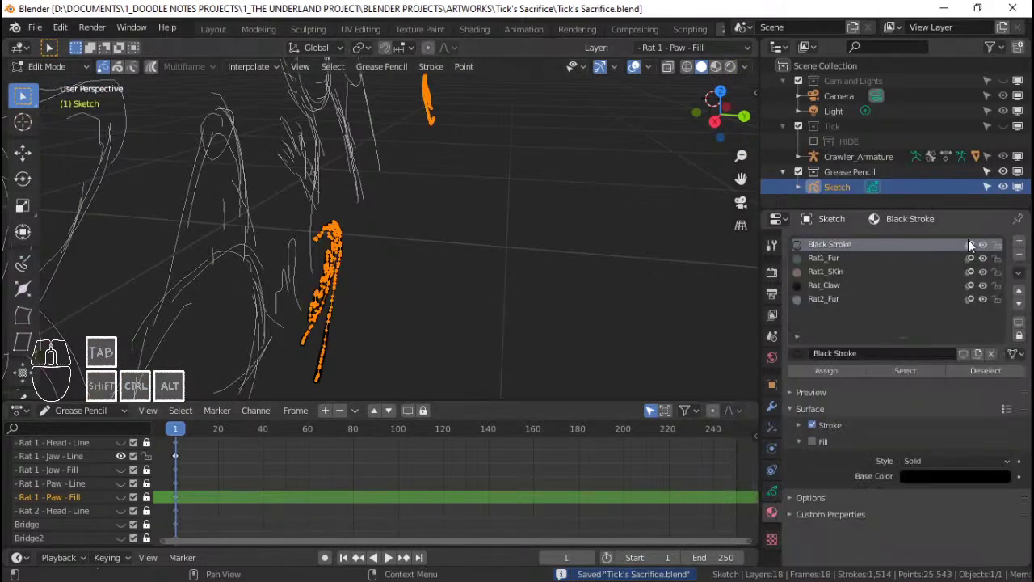
click(997, 244)
click(772, 490)
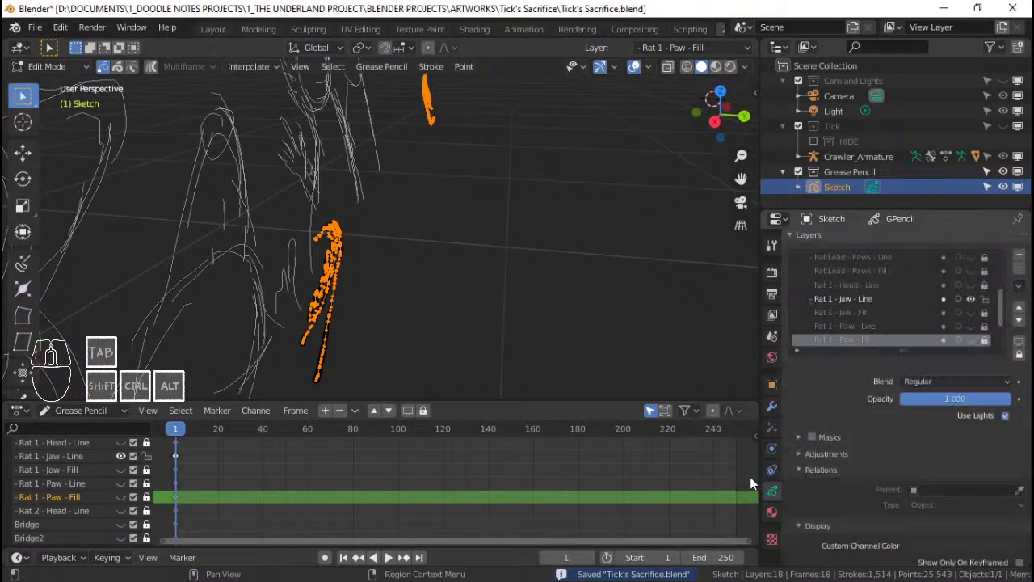
key(ctrl+s)
mouse_move(411, 250)
middle_down()
mouse_move(362, 215)
mouse_move(361, 235)
mouse_move(413, 238)
mouse_move(387, 244)
mouse_move(457, 261)
mouse_move(526, 263)
mouse_move(479, 259)
middle_up()
key(ctrl+s)
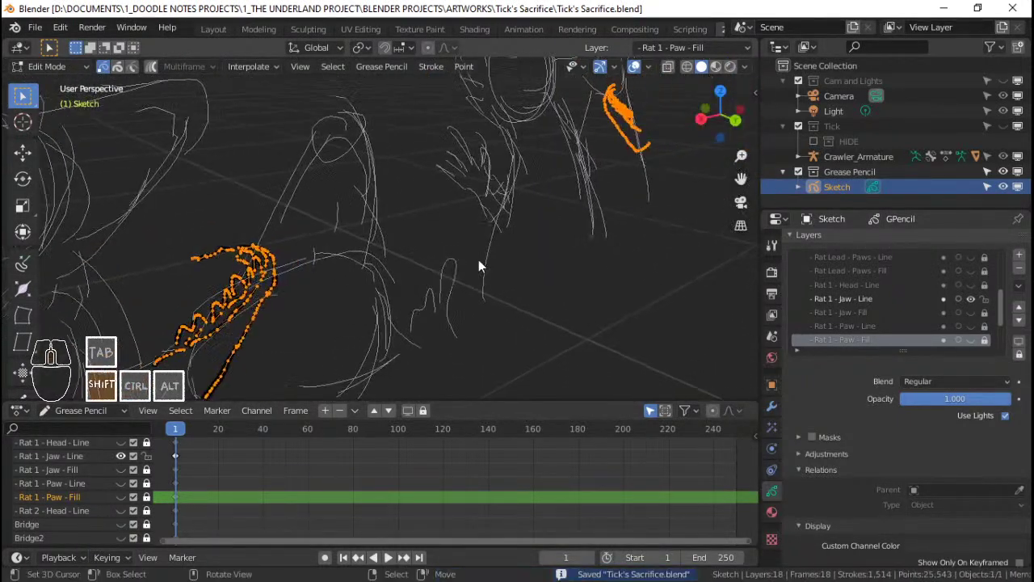
Step: Snap the 3D cursor to the selected jaw line strokes, save, and switch to the front orthographic view
key(shift+s)
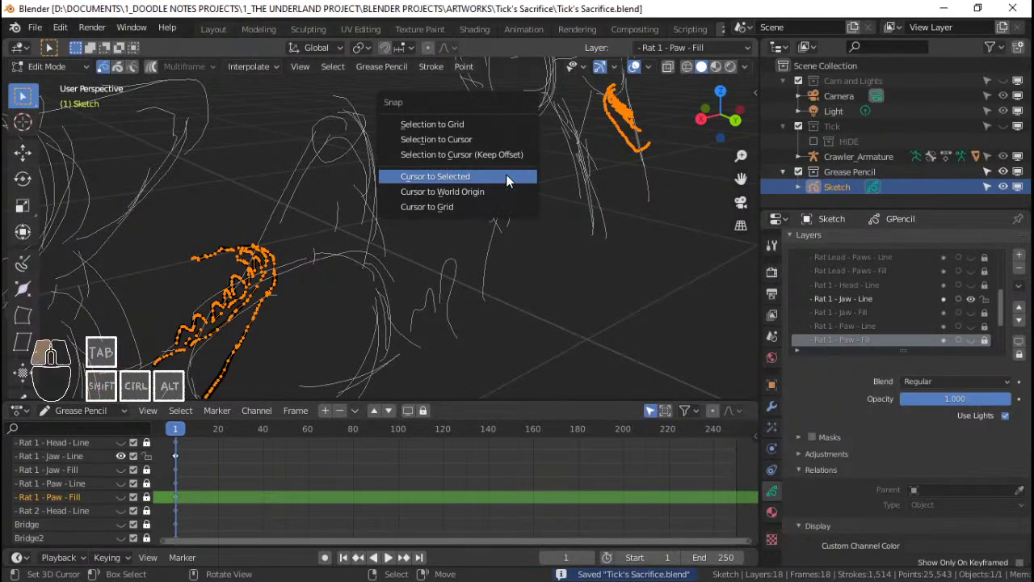
click(506, 176)
middle_drag(506, 175, 450, 267)
key(ctrl+s)
key(KP_0)
key(ctrl+s)
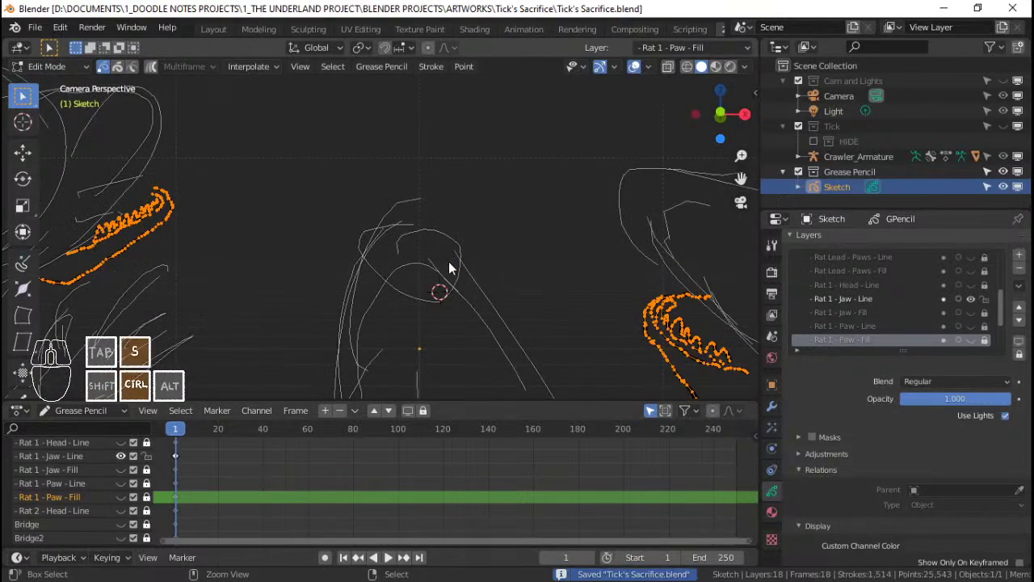
scroll(491, 314, down, 3)
mouse_move(386, 264)
middle_down()
mouse_move(453, 289)
mouse_move(362, 303)
mouse_move(405, 277)
middle_up()
key(KP_1)
shift+middle_drag(474, 335, 476, 256)
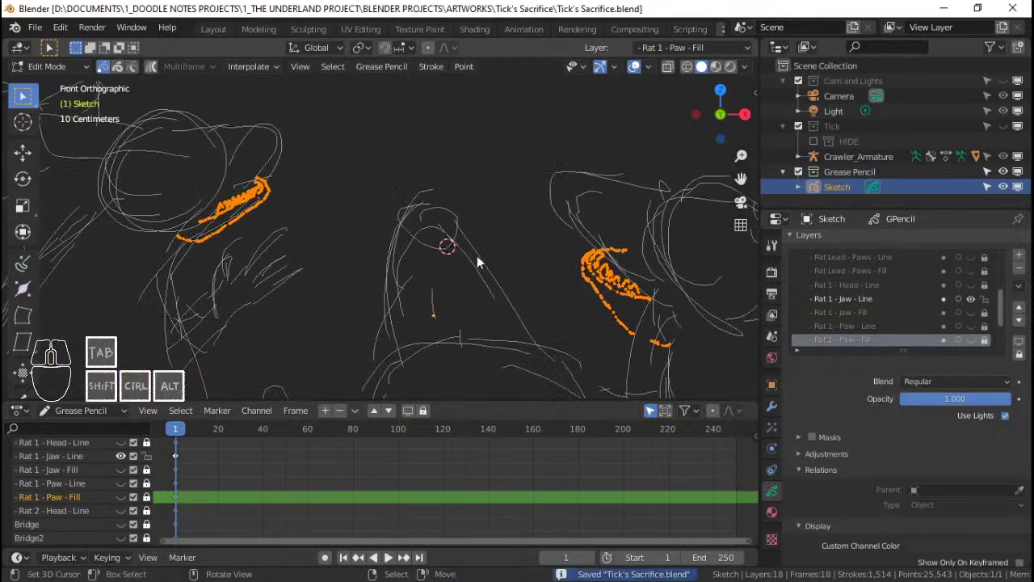
Step: Show and unlock the Rat 1 - Jaw - Fill layer, lock Rat 1 - Jaw - Line, and make Jaw - Fill active
click(877, 312)
click(879, 304)
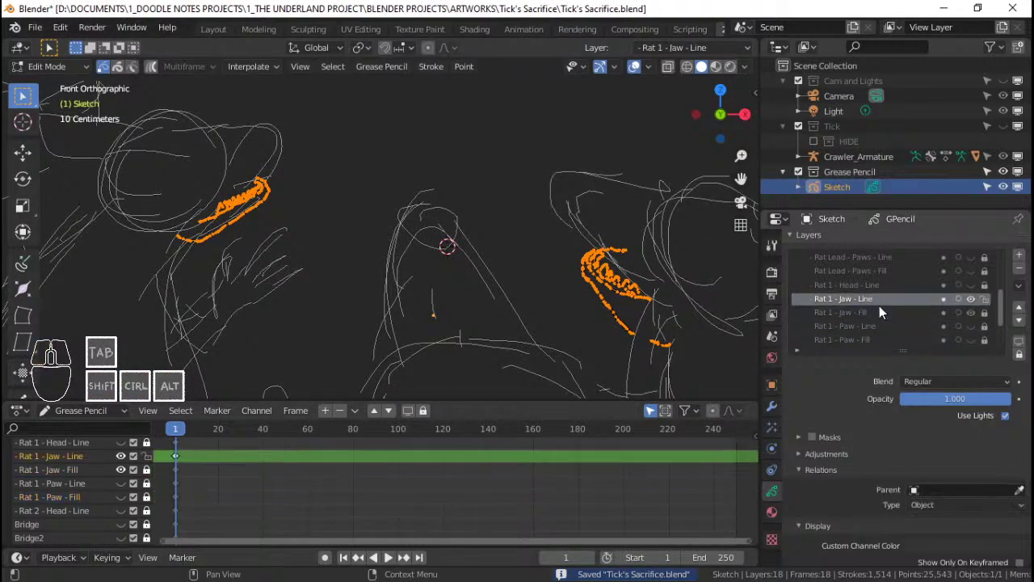
click(887, 310)
click(985, 312)
click(983, 298)
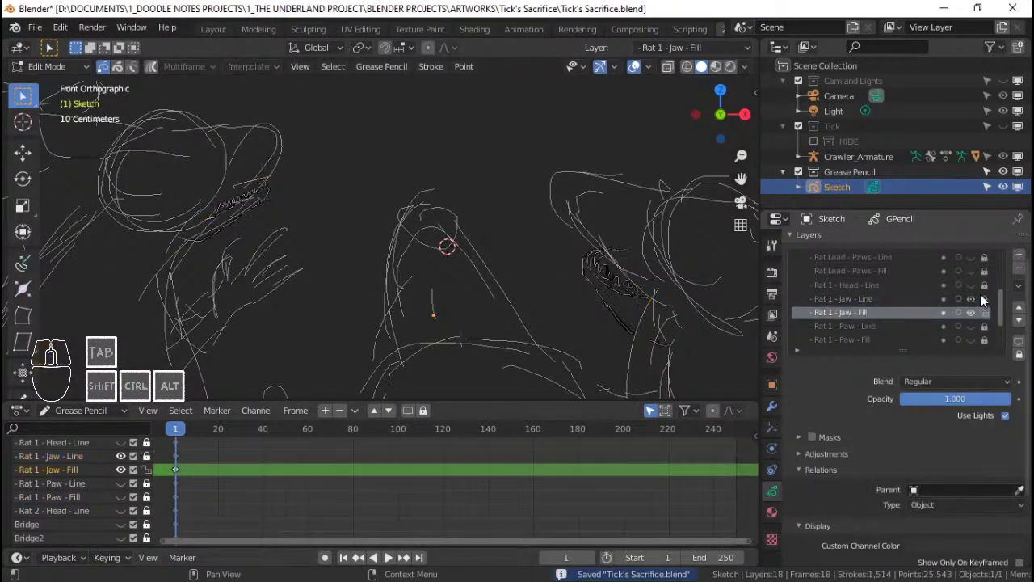
click(866, 301)
click(859, 318)
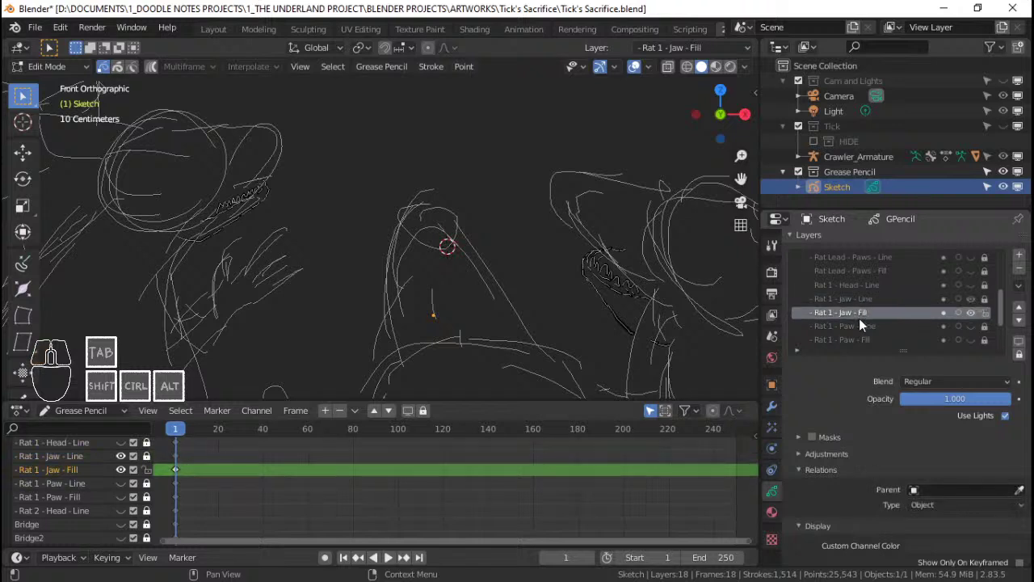
Step: Add a new grease pencil material named Rat_Mouth and save the file
click(772, 512)
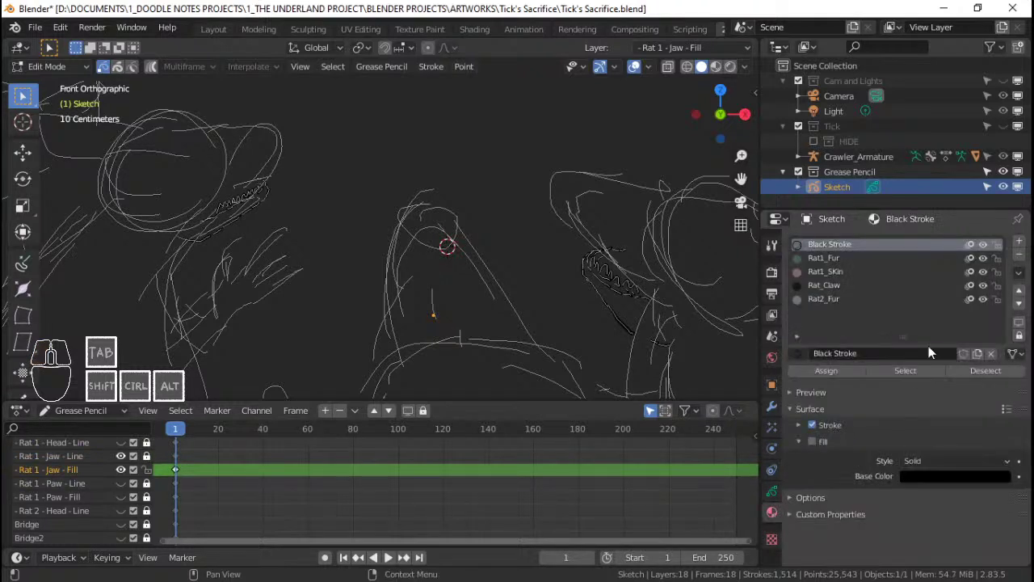
click(1019, 242)
click(835, 356)
click(858, 353)
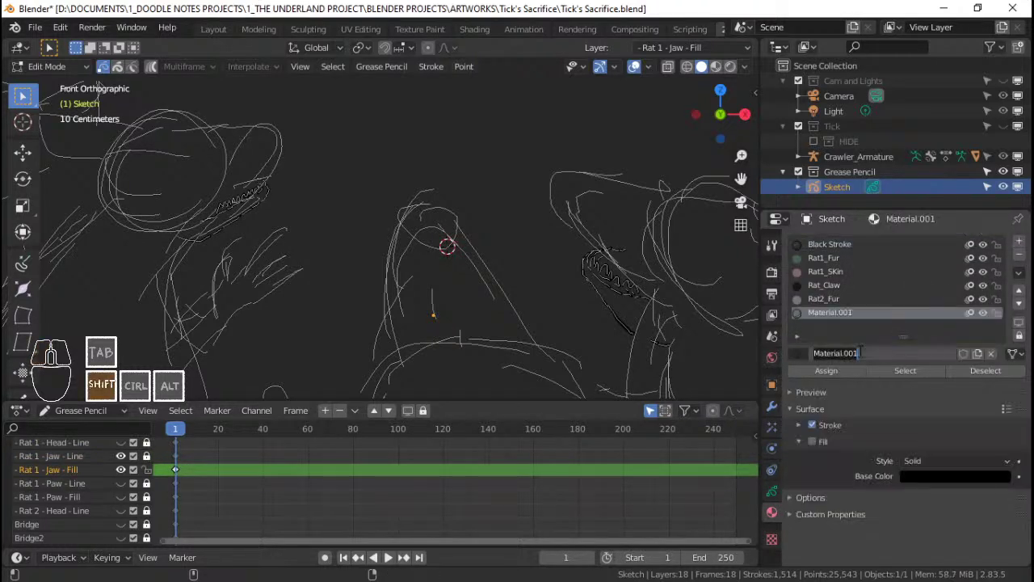
text(Tat)
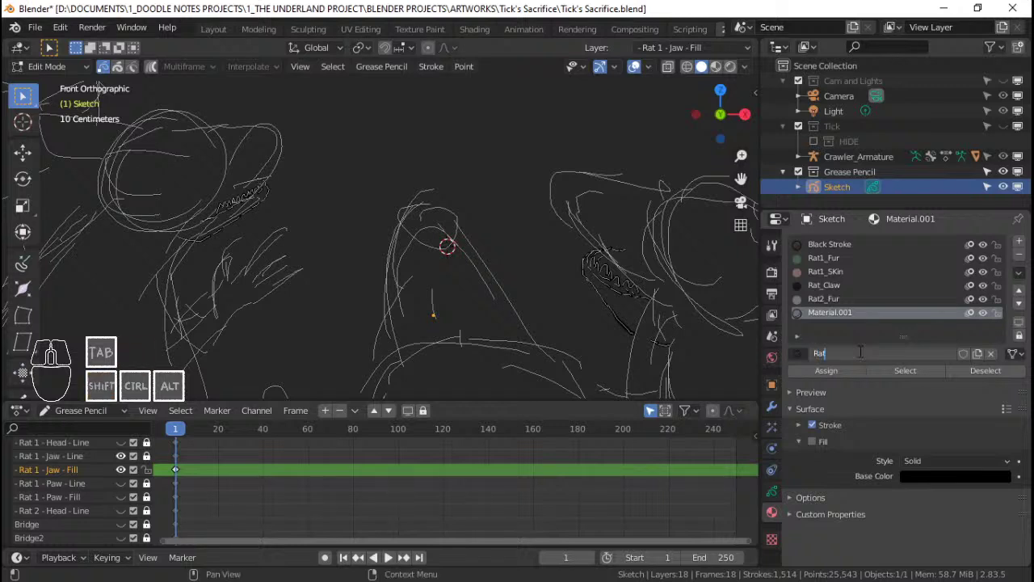
text(_Mouth)
key(Return)
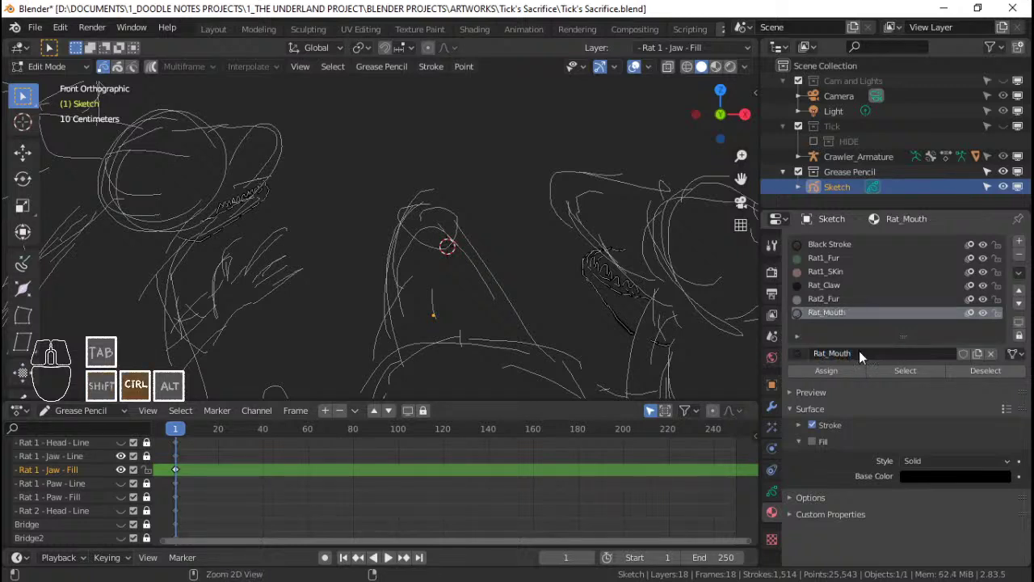
key(ctrl+s)
Step: Disable Rat_Mouth's stroke, enable its fill, and set the fill base color to dark red with HSV 0.012, 0.605, 0.469
click(812, 426)
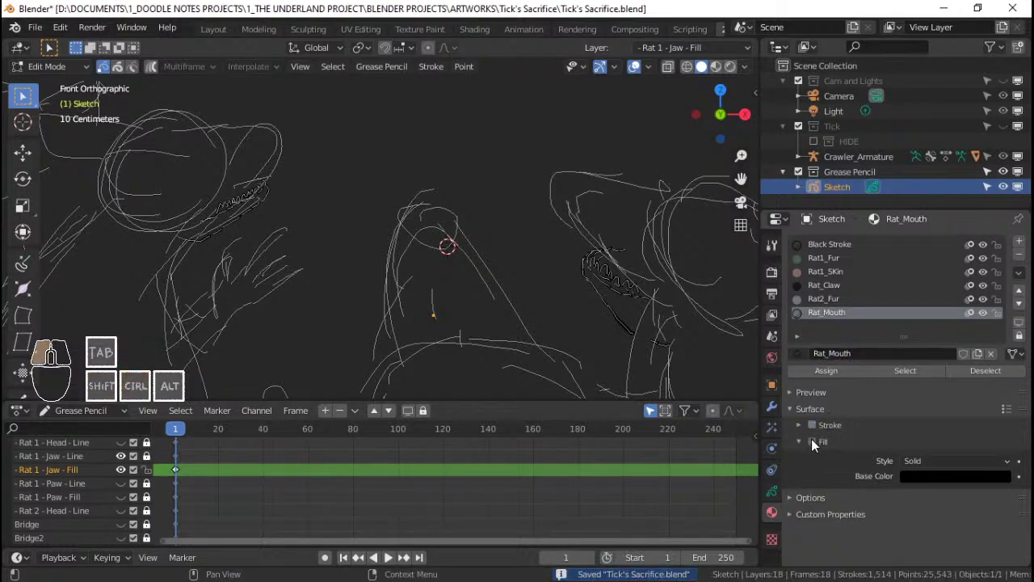
click(812, 441)
click(934, 477)
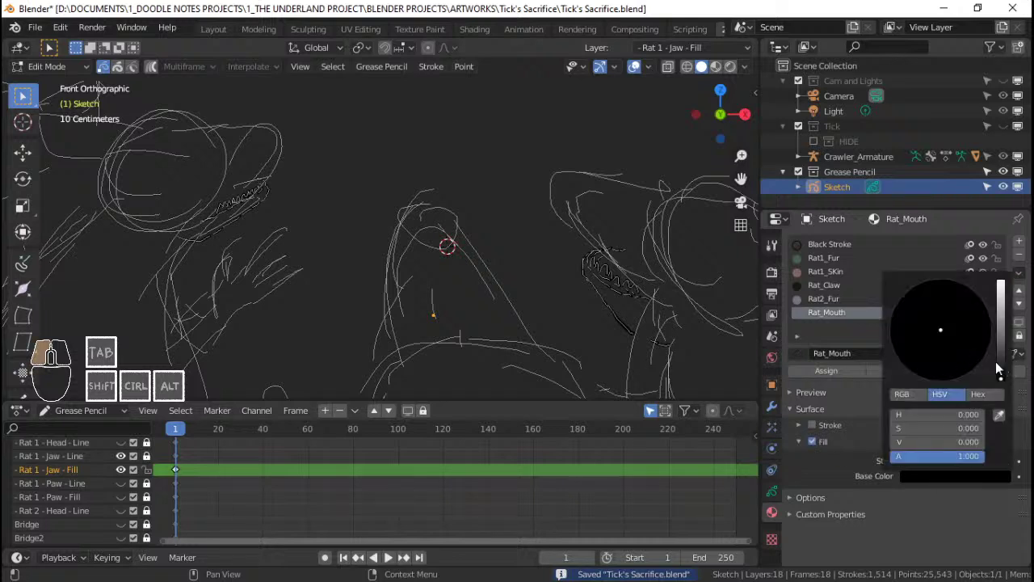
drag(1001, 373, 937, 366)
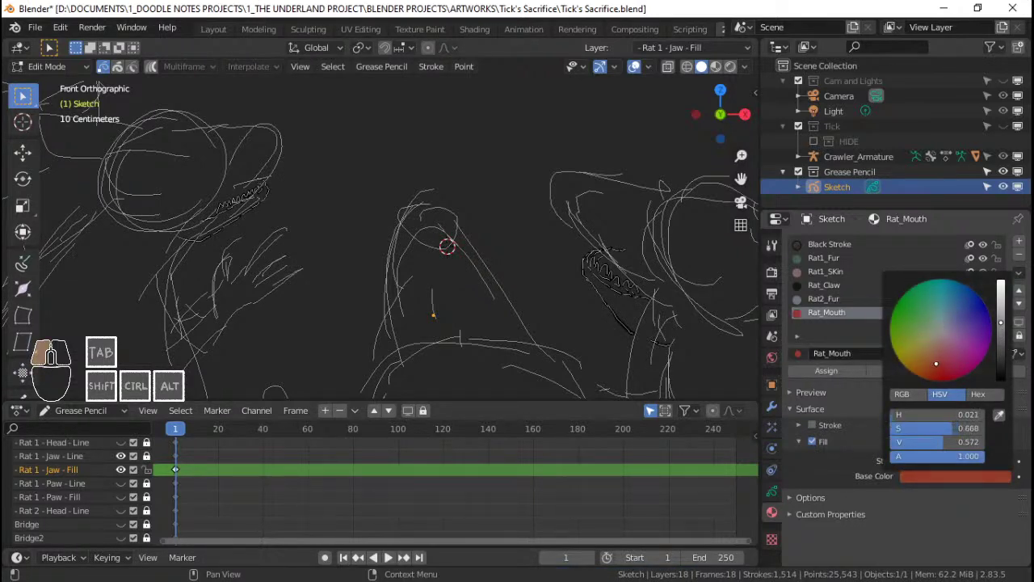
drag(1000, 346, 1000, 333)
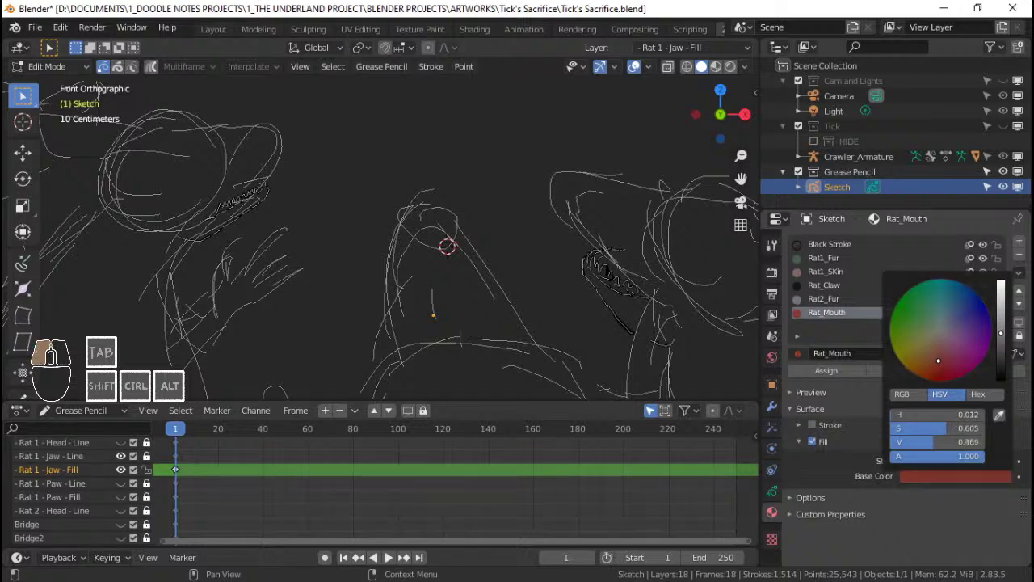
Step: Switch to Draw Mode, save the file, and enlarge the 3D viewport by shrinking the timeline
mouse_move(644, 326)
ctrl+middle_down()
mouse_move(623, 304)
mouse_move(535, 309)
ctrl+middle_up()
key(ctrl+Tab)
click(538, 228)
key(ctrl+s)
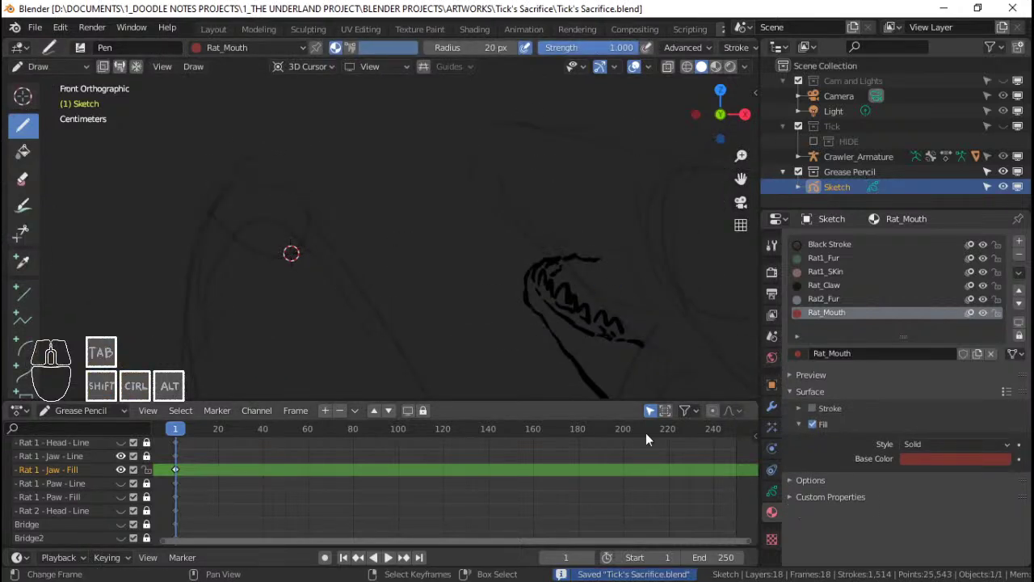
drag(612, 399, 612, 477)
mouse_move(247, 295)
shift+middle_down()
mouse_move(136, 227)
mouse_move(51, 229)
shift+middle_up()
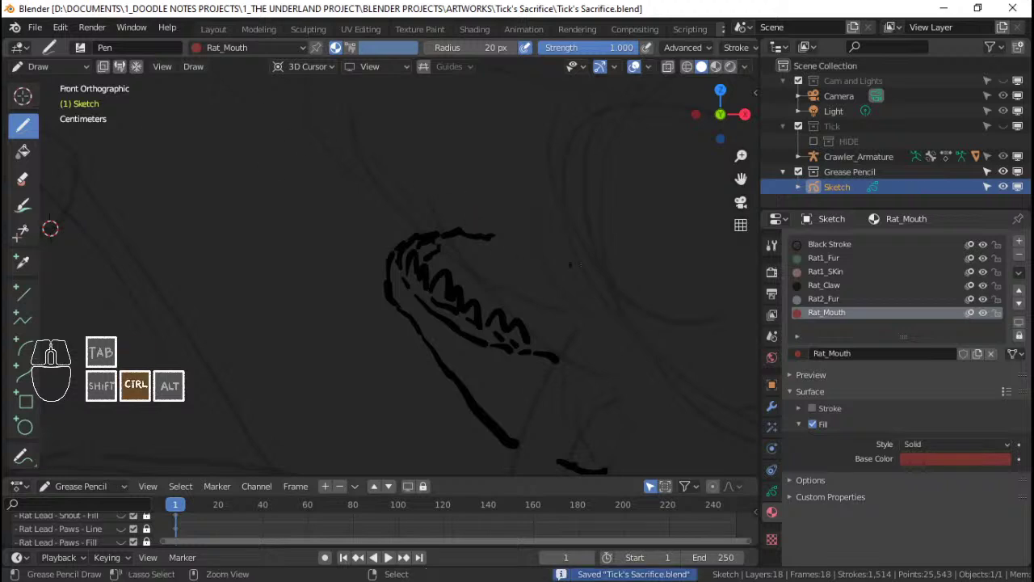
Step: Check the active layer and the active material, and stay in Draw Mode
click(772, 490)
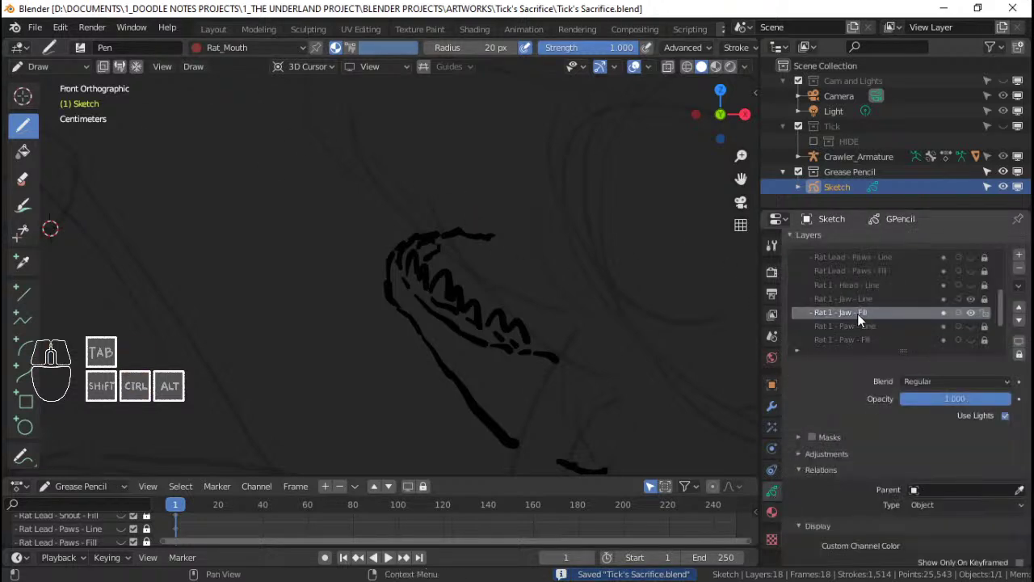
click(772, 470)
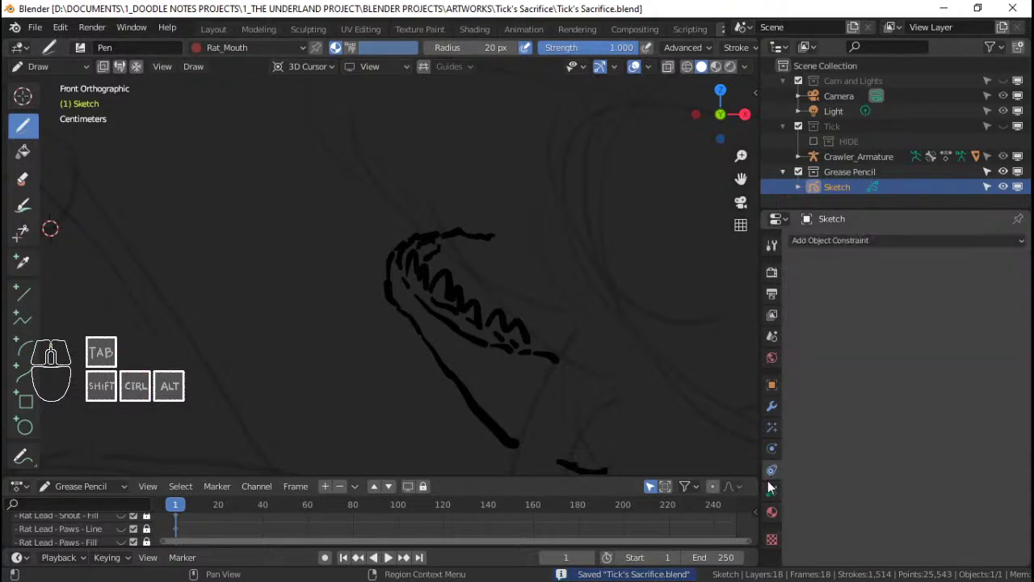
click(771, 511)
ctrl+middle_drag(505, 287, 508, 271)
key(ctrl+Tab)
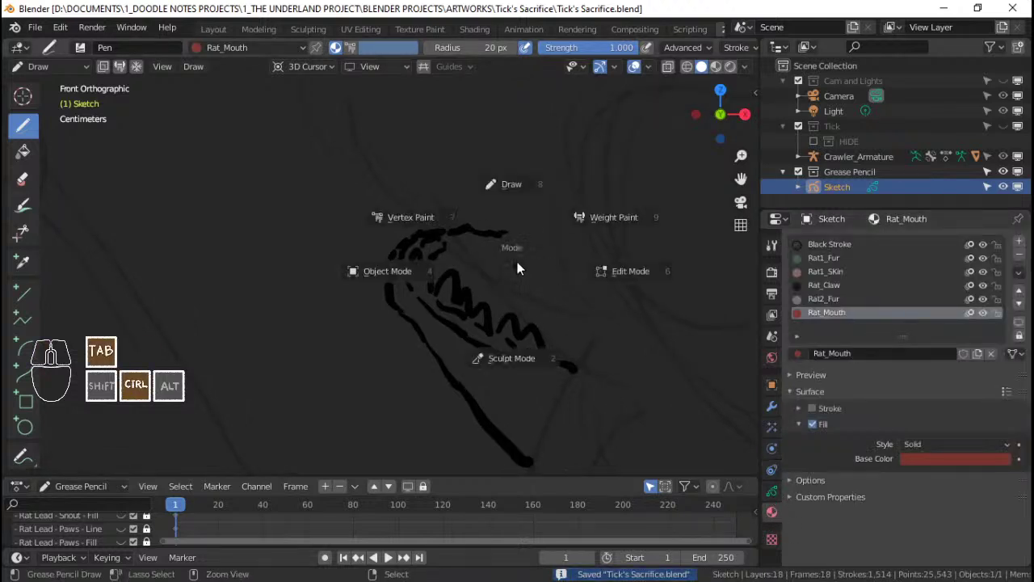
key(ctrl+Tab)
Step: Draw a closed Rat_Mouth fill shape from the inner jaw line around the open mouth of the rat, and save
ctrl+middle_drag(534, 168, 532, 150)
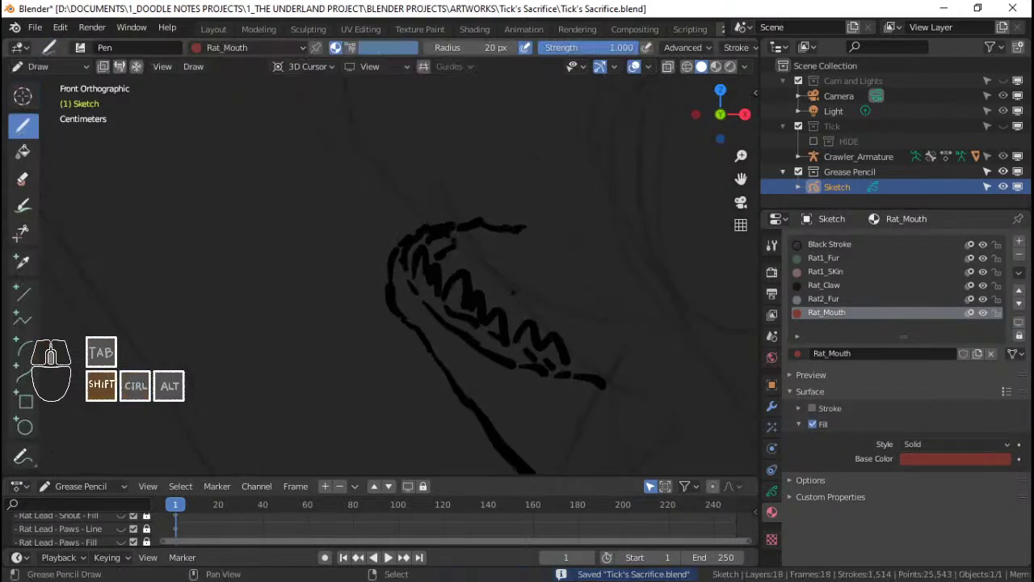
shift+middle_drag(450, 210, 411, 215)
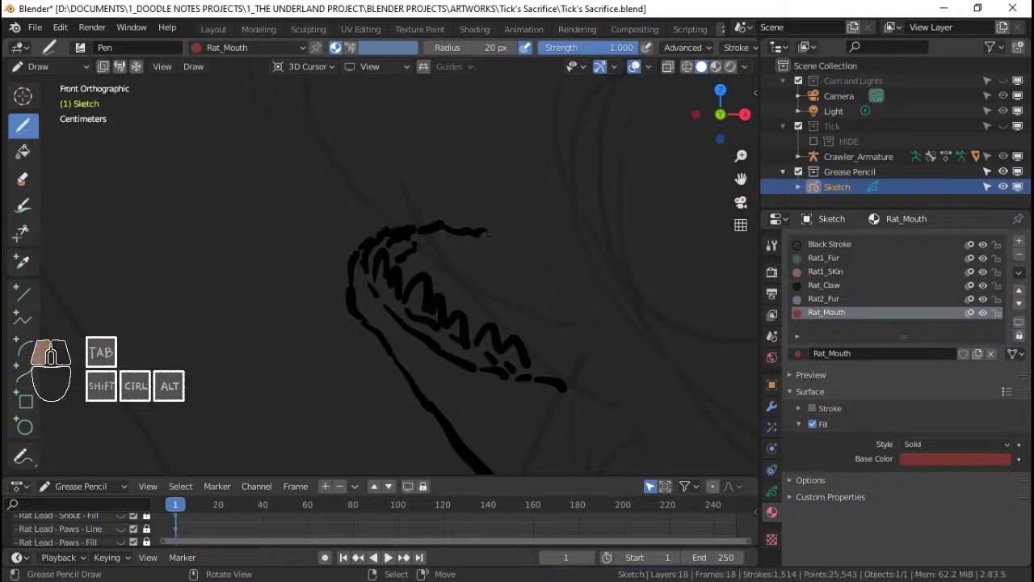
mouse_move(374, 244)
mouse_down()
mouse_move(380, 279)
mouse_move(444, 342)
mouse_move(517, 375)
mouse_move(563, 386)
mouse_move(646, 347)
mouse_move(661, 311)
mouse_move(518, 244)
mouse_up()
drag(630, 281, 594, 256)
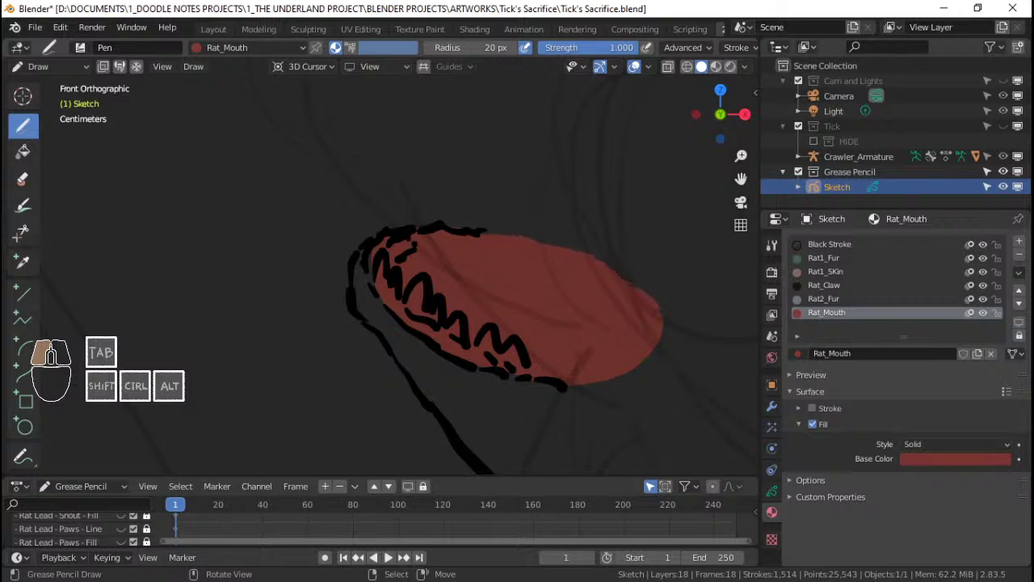
mouse_move(468, 258)
ctrl+middle_down()
mouse_move(457, 294)
mouse_move(466, 271)
ctrl+middle_up()
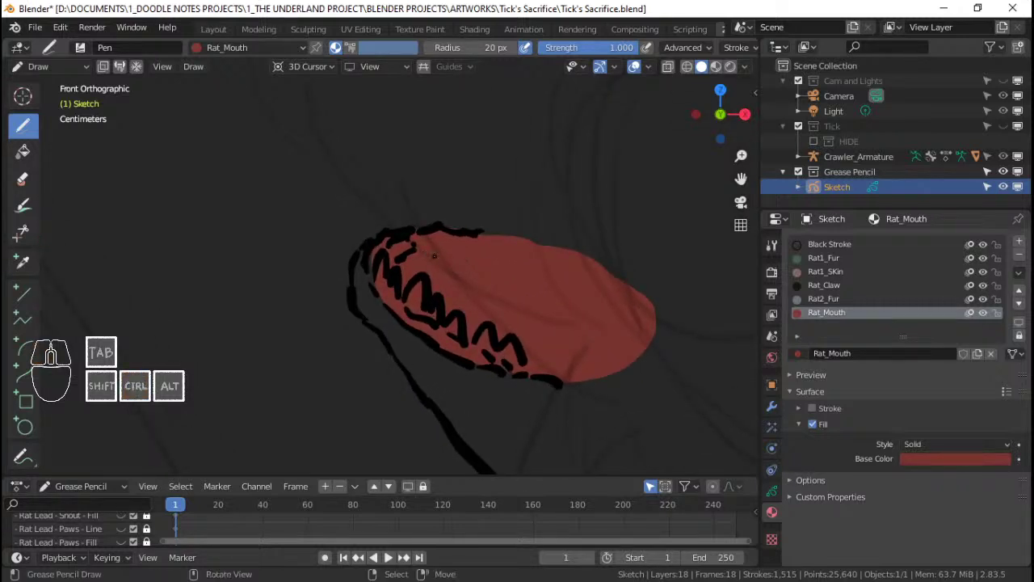
mouse_move(433, 276)
ctrl+middle_down()
mouse_move(433, 267)
mouse_move(433, 277)
ctrl+middle_up()
mouse_move(433, 277)
ctrl+middle_down()
mouse_move(430, 298)
mouse_move(429, 272)
mouse_move(454, 273)
ctrl+middle_up()
key(ctrl+s)
shift+middle_drag(458, 277, 438, 272)
shift+middle_drag(438, 271, 442, 281)
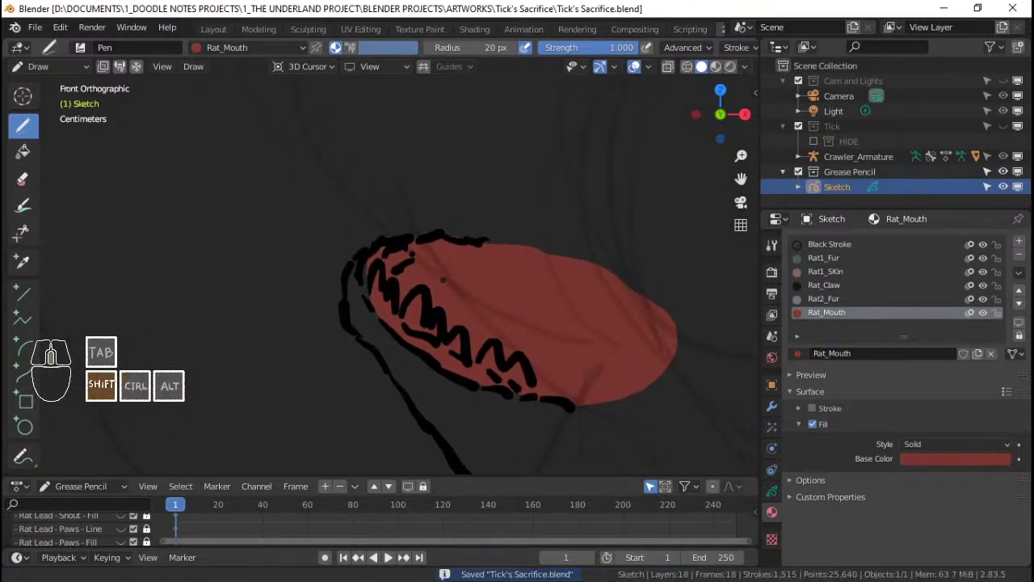
Step: Enter Edit Mode, select a point on the mouth fill's upper edge, and try to move it without proportional editing
key(Tab)
right_click(459, 241)
key(g)
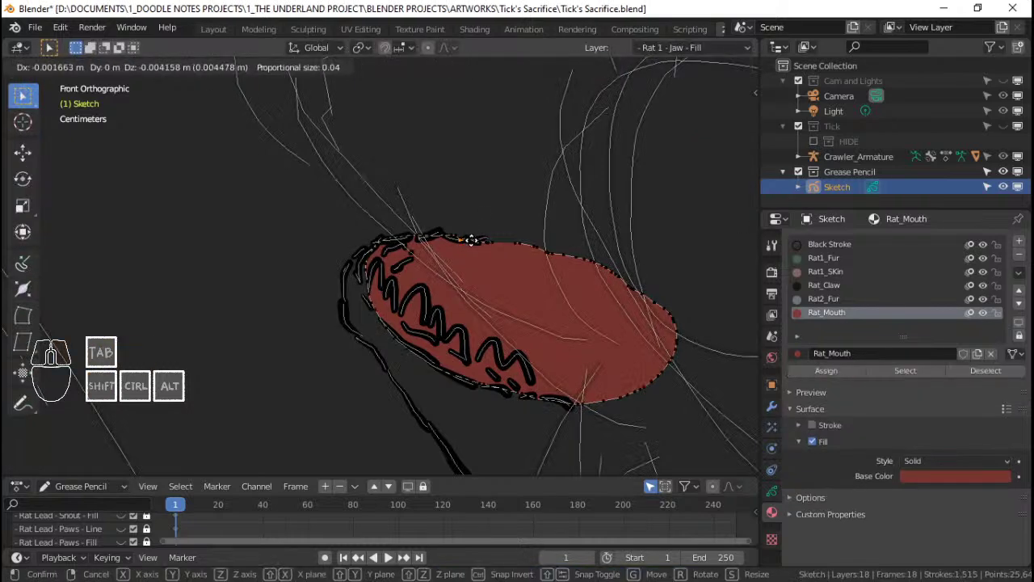
right_click(472, 243)
key(g)
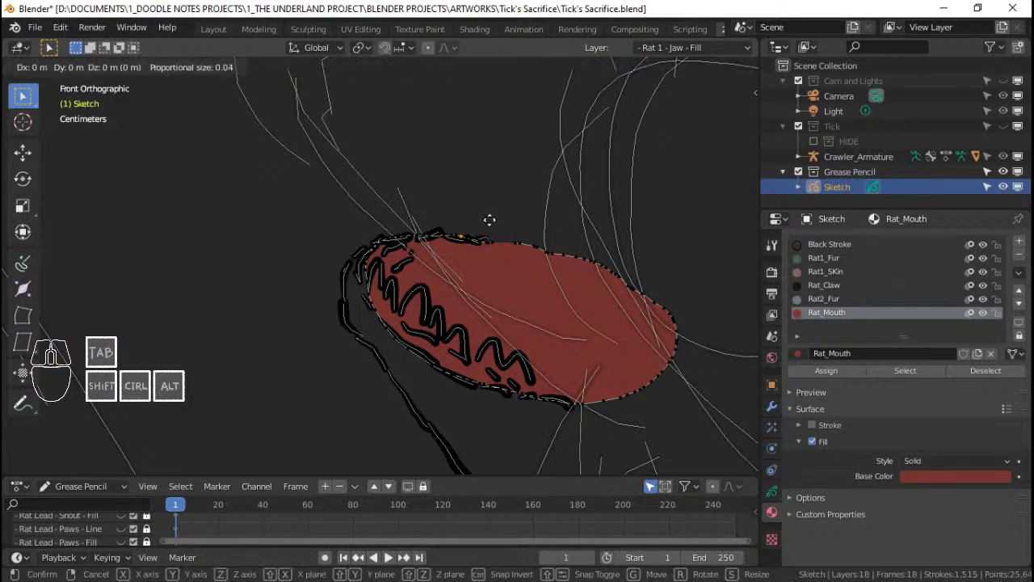
right_click(491, 221)
Step: Enable proportional editing, nudge the mouth fill's upper-edge point under the jaw line, and return to Draw Mode
click(429, 47)
key(g)
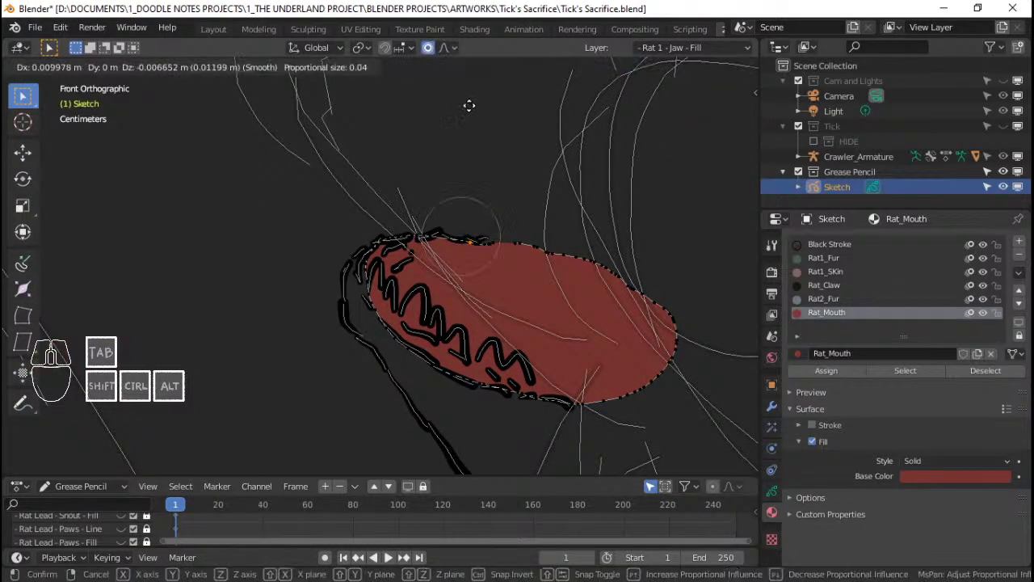
right_click(468, 105)
key(g)
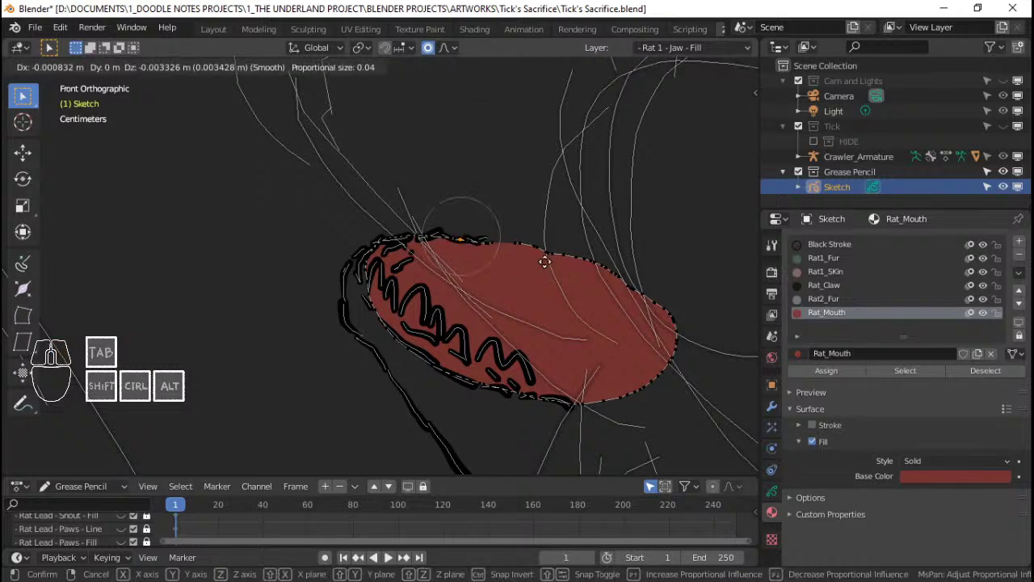
click(544, 266)
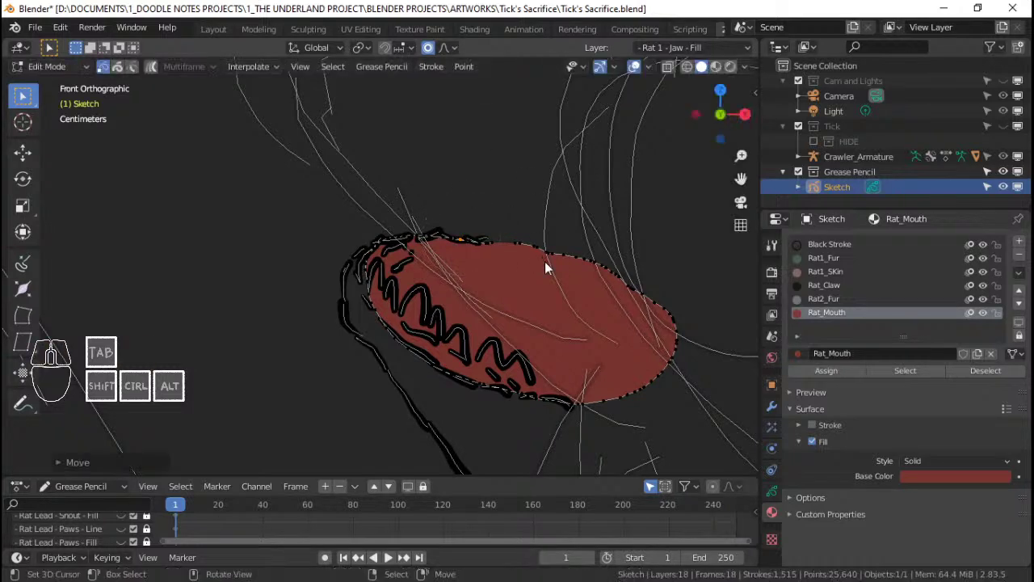
key(g)
click(448, 251)
key(Tab)
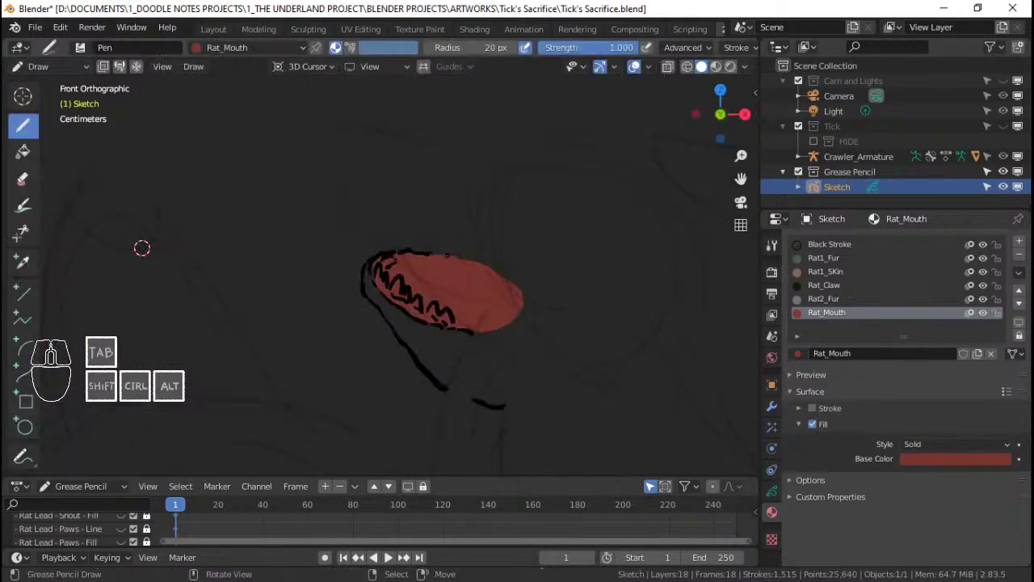
Step: Save the artwork and inspect the Rat_Mouth fill around the jaw outline and teeth
scroll(447, 255, up, 3)
key(ctrl+s)
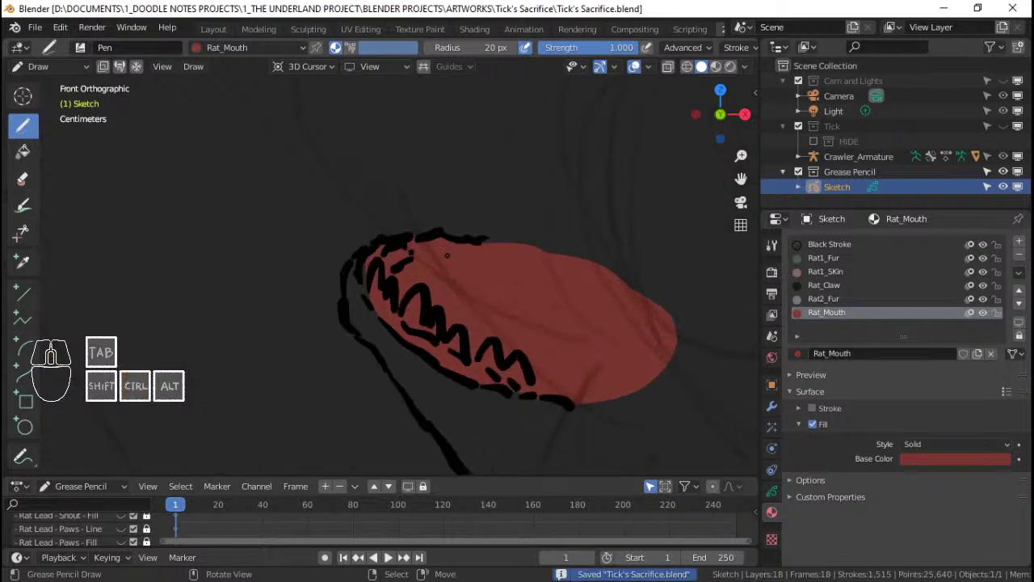
scroll(447, 256, down, 3)
shift+middle_drag(453, 268, 430, 280)
scroll(416, 349, down, 3)
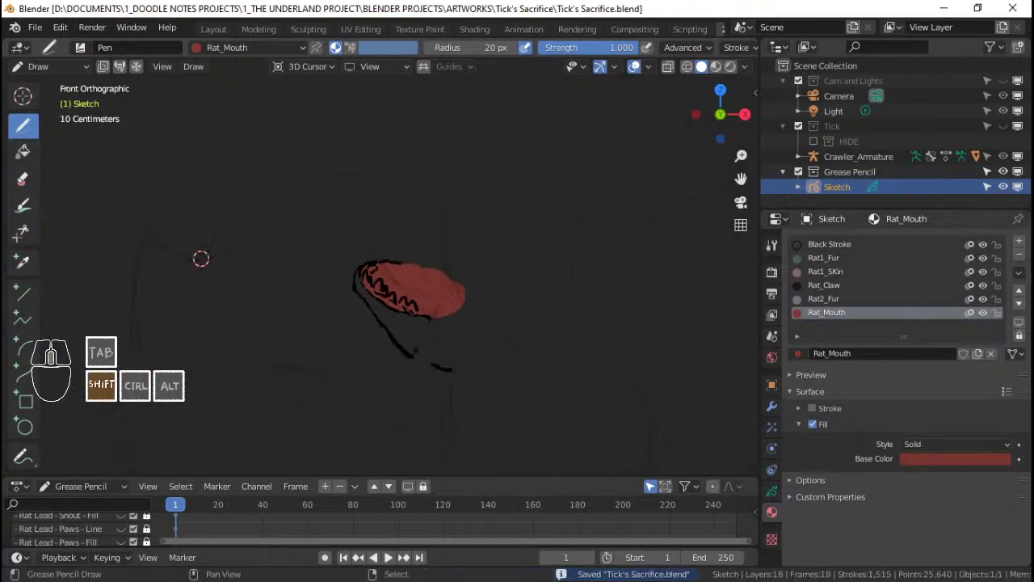
shift+middle_drag(383, 334, 355, 343)
scroll(423, 305, up, 2)
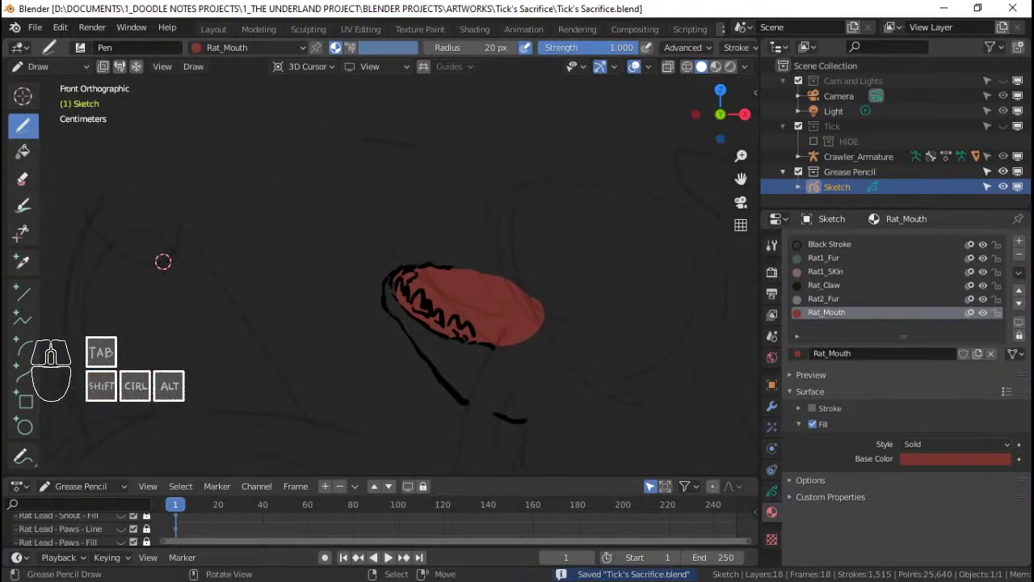
scroll(356, 344, up, 2)
mouse_move(487, 297)
shift+middle_down()
mouse_move(394, 304)
mouse_move(419, 318)
mouse_move(472, 292)
shift+middle_up()
scroll(430, 314, up, 1)
scroll(330, 323, up, 2)
key(ctrl+s)
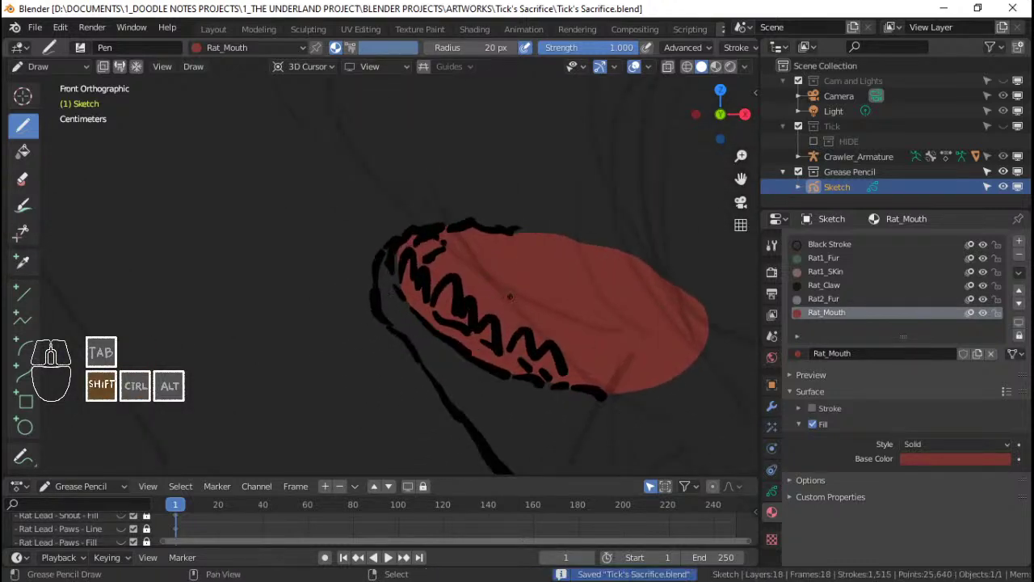
Step: Add a new material named Rat_Teeth to the Sketch object, with Stroke disabled and Fill enabled
scroll(458, 295, down, 1)
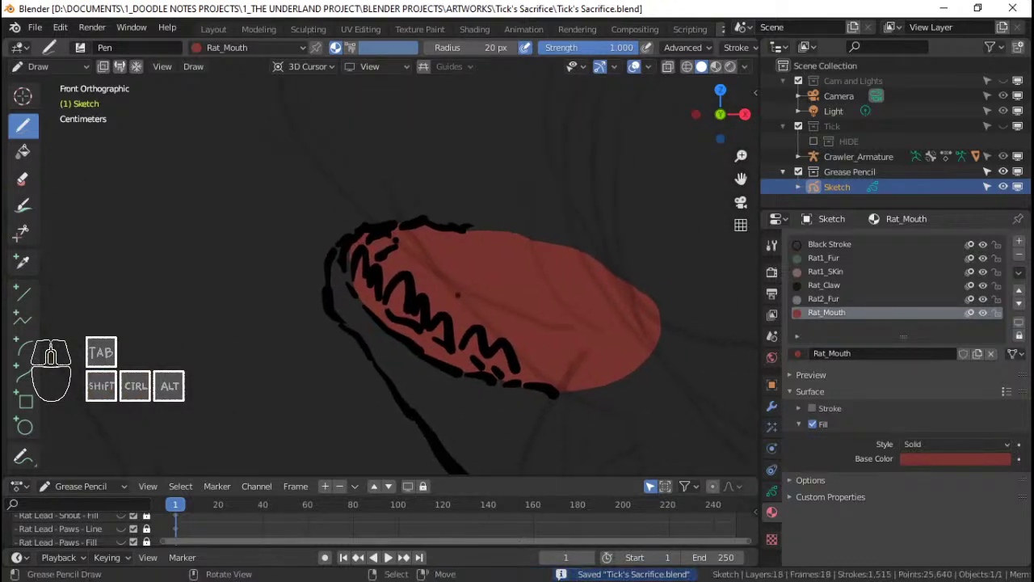
ctrl+middle_drag(223, 112, 121, 161)
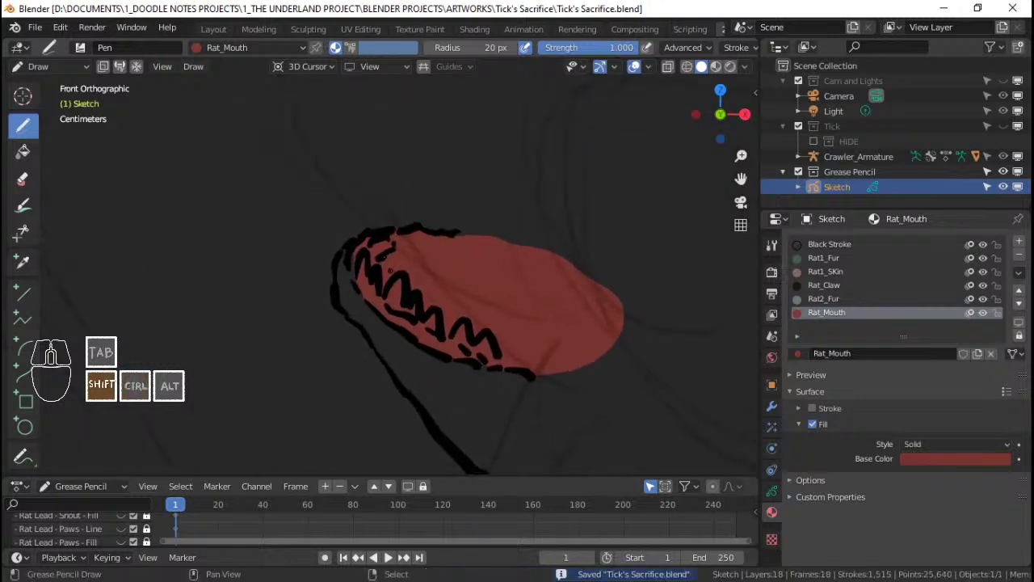
shift+middle_drag(401, 284, 384, 269)
mouse_move(384, 269)
ctrl+middle_down()
mouse_move(388, 239)
mouse_move(389, 257)
ctrl+middle_up()
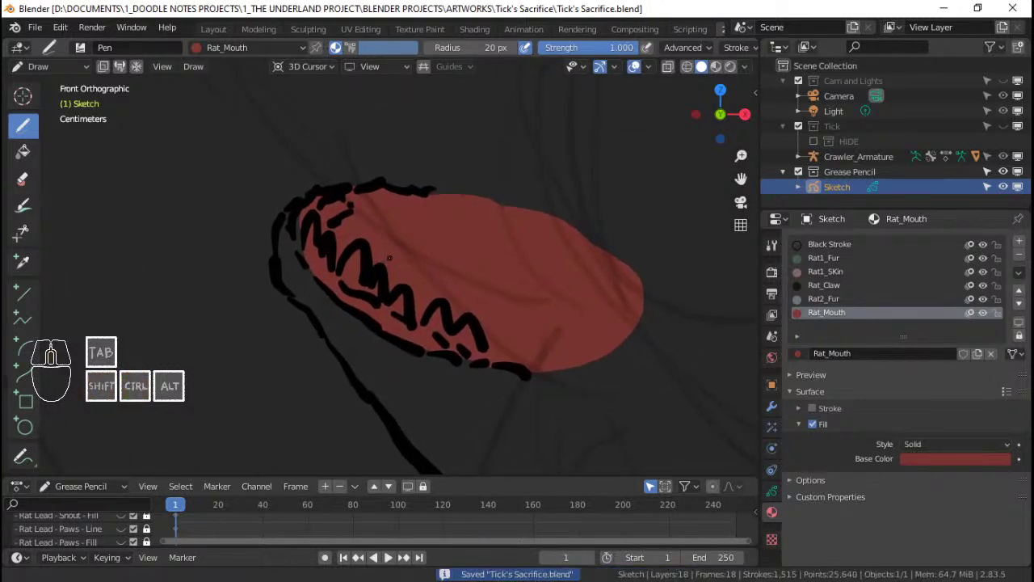
click(1019, 242)
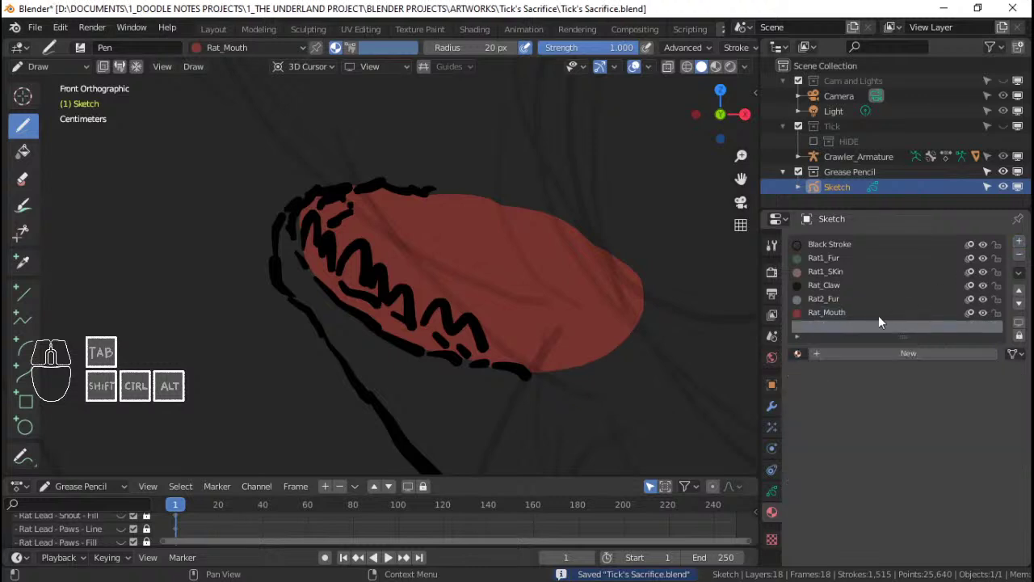
click(858, 352)
click(857, 353)
text(Rat)
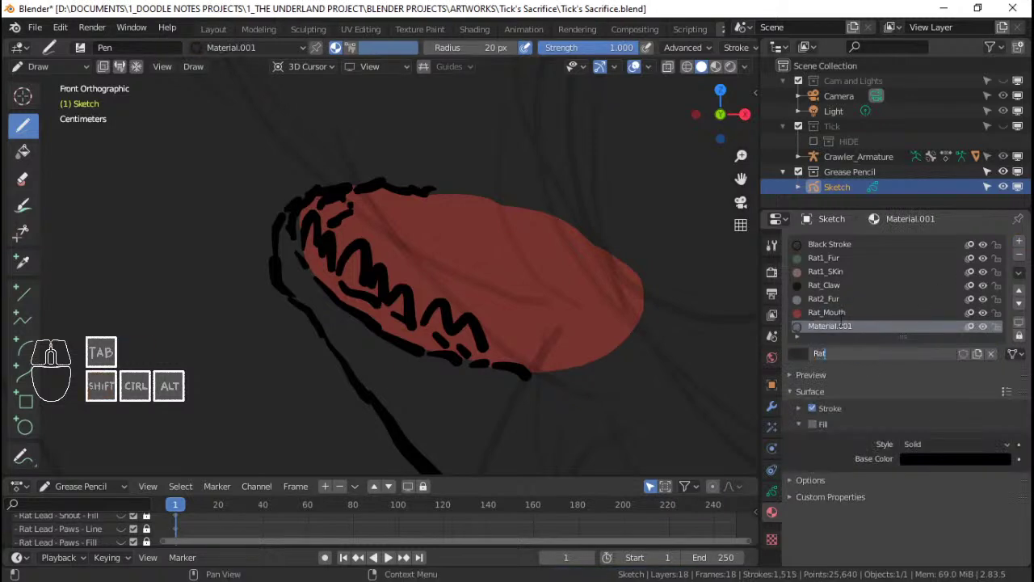
text(_Teeth)
key(Return)
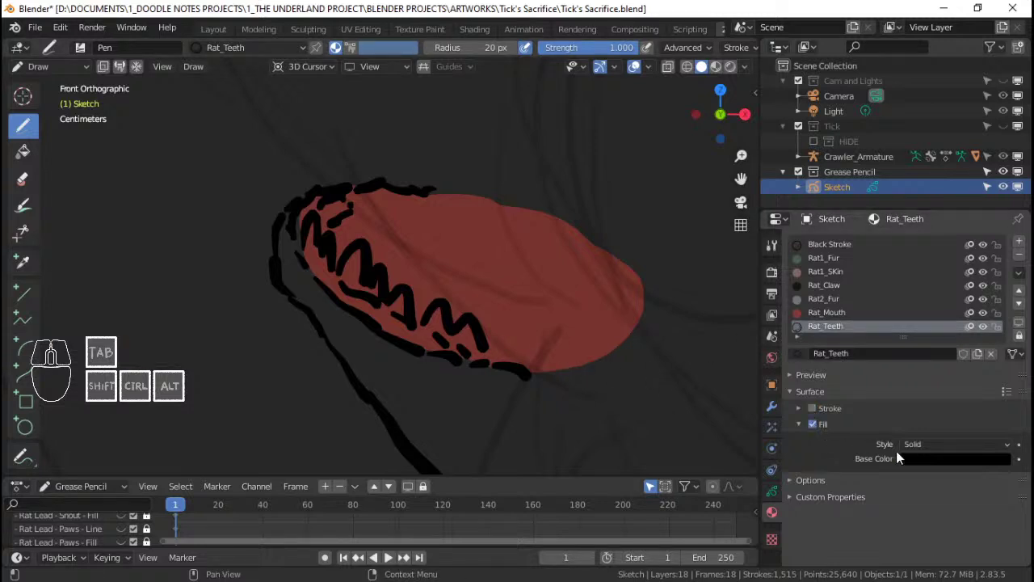
Step: Set the Rat_Teeth fill's base colour to a pale yellow and save the file
click(931, 458)
drag(1002, 349, 1000, 285)
mouse_move(931, 315)
mouse_down()
mouse_move(923, 329)
mouse_move(926, 322)
mouse_up()
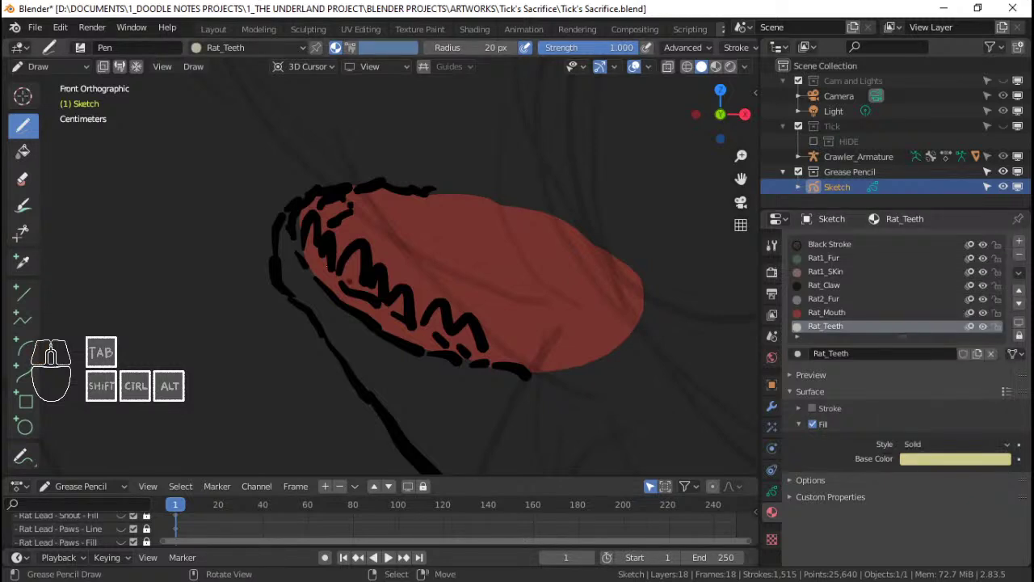
mouse_move(364, 295)
ctrl+middle_down()
mouse_move(356, 261)
mouse_move(399, 286)
ctrl+middle_up()
key(ctrl+s)
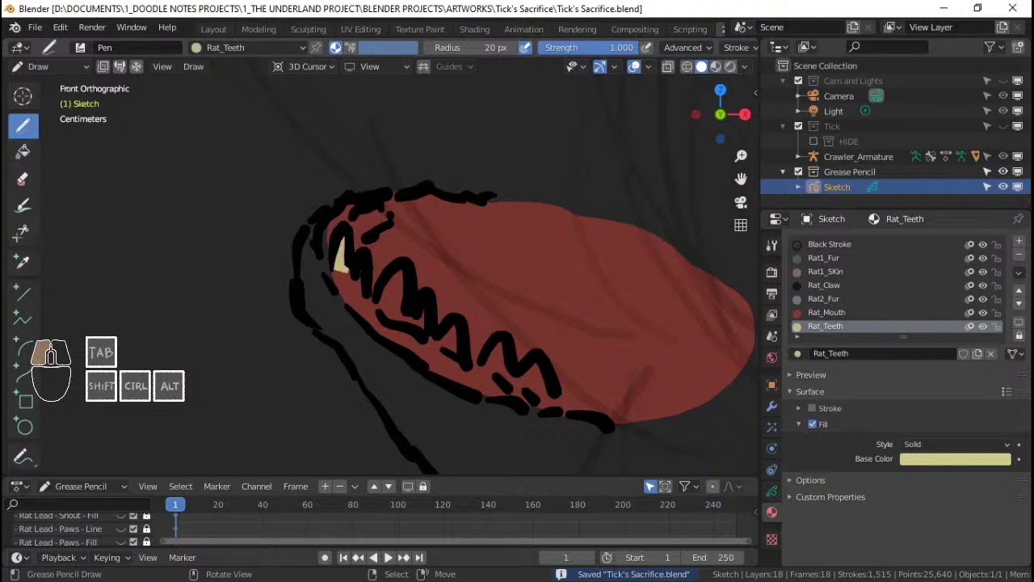
Step: Draw Rat_Teeth fill shapes inside the front and middle tooth outlines of the left-facing rat's lower jaw
mouse_move(336, 242)
mouse_down()
mouse_move(344, 279)
mouse_move(362, 296)
mouse_up()
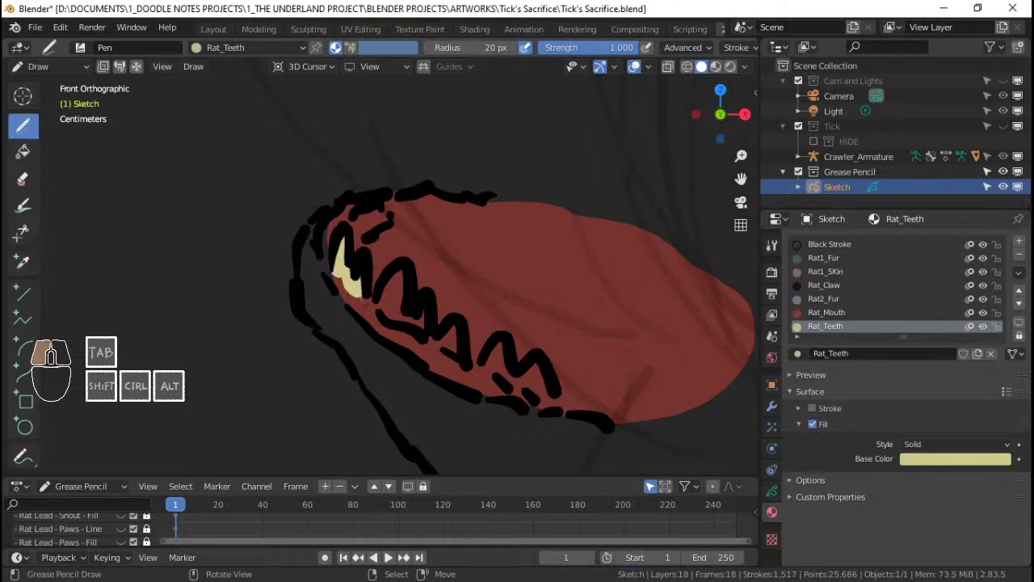
drag(389, 268, 403, 322)
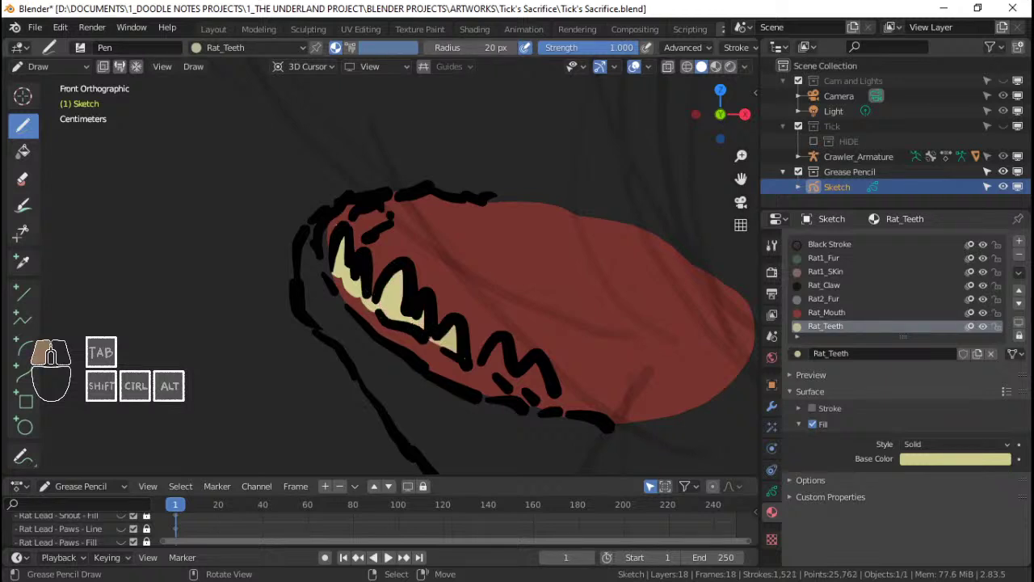
drag(428, 344, 440, 334)
drag(436, 339, 452, 350)
shift+middle_drag(488, 363, 472, 345)
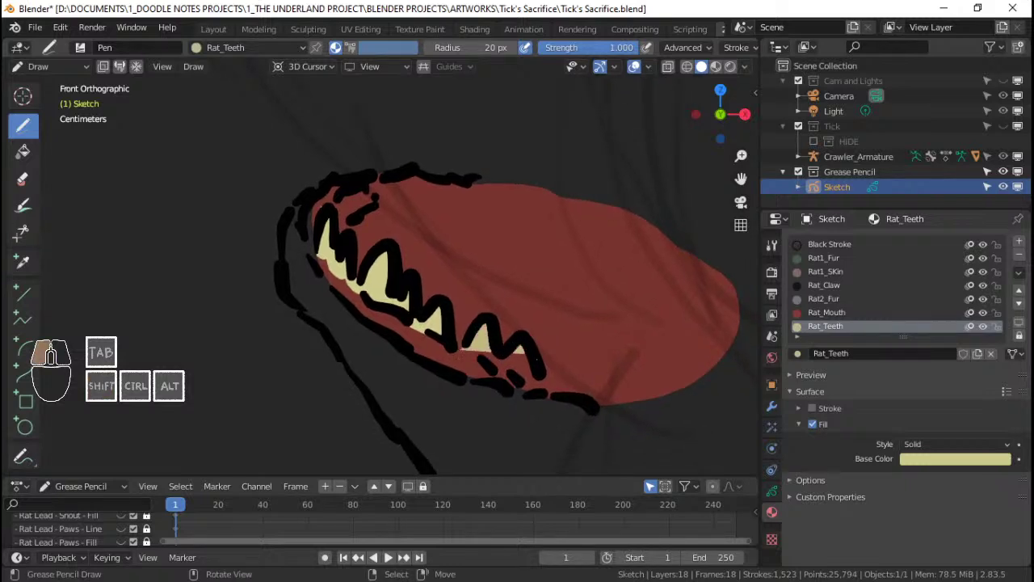
Step: Fill the left-facing rat's rear teeth and the small far-side tooth near the jaw tip with Rat_Teeth
drag(464, 353, 537, 384)
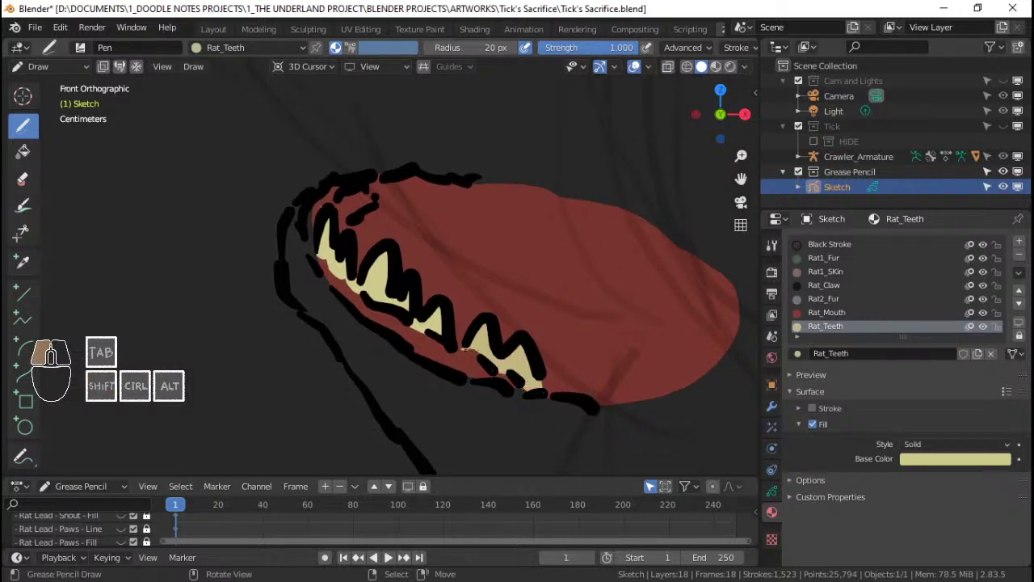
drag(468, 351, 468, 351)
shift+middle_drag(469, 351, 472, 336)
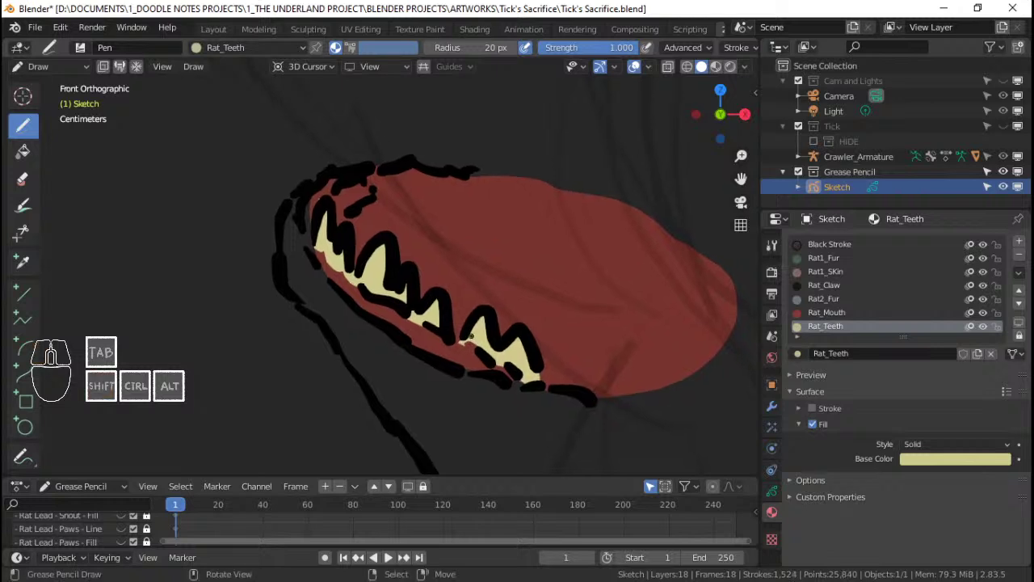
drag(469, 348, 472, 350)
ctrl+middle_drag(501, 363, 401, 290)
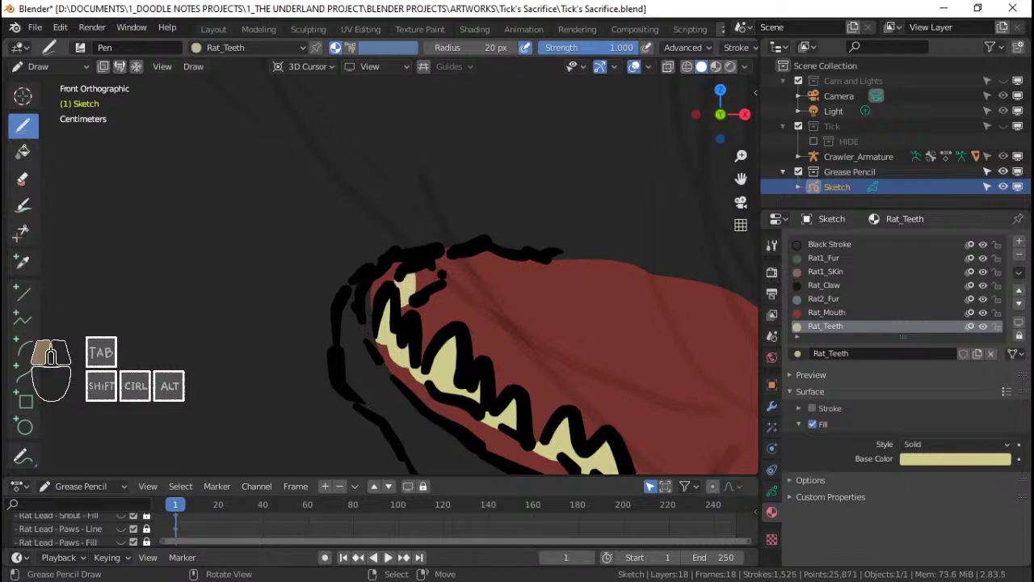
ctrl+middle_drag(442, 275, 438, 298)
ctrl+middle_drag(428, 218, 396, 323)
Step: Draw a closed Rat_Mouth fill shape over the right-facing rat's open mouth, undoing the first misdrawn stroke
shift+middle_drag(375, 260, 475, 291)
shift+middle_drag(270, 288, 746, 432)
shift+middle_drag(400, 331, 405, 301)
ctrl+middle_drag(406, 301, 420, 275)
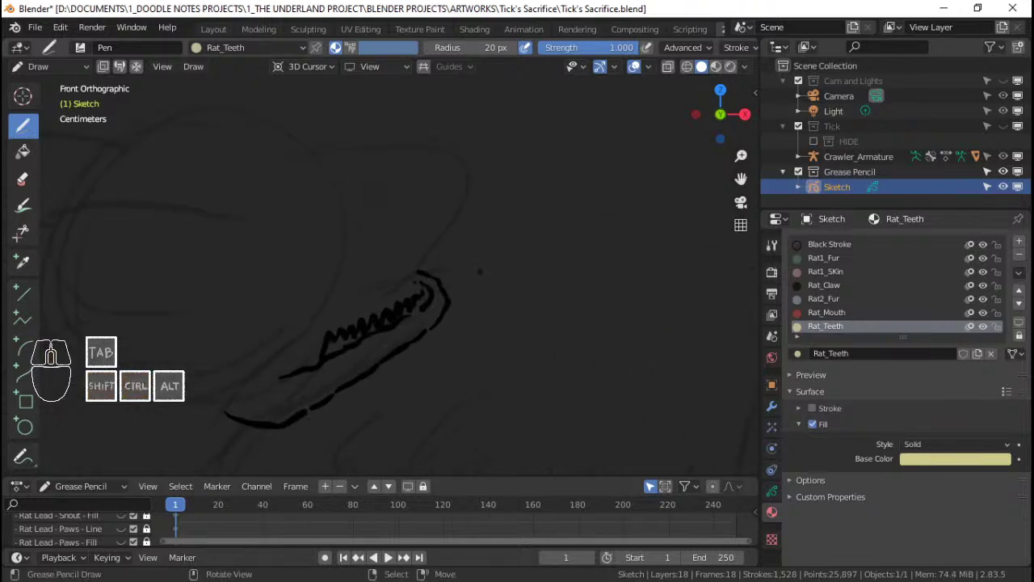
click(831, 314)
ctrl+middle_drag(356, 356, 345, 273)
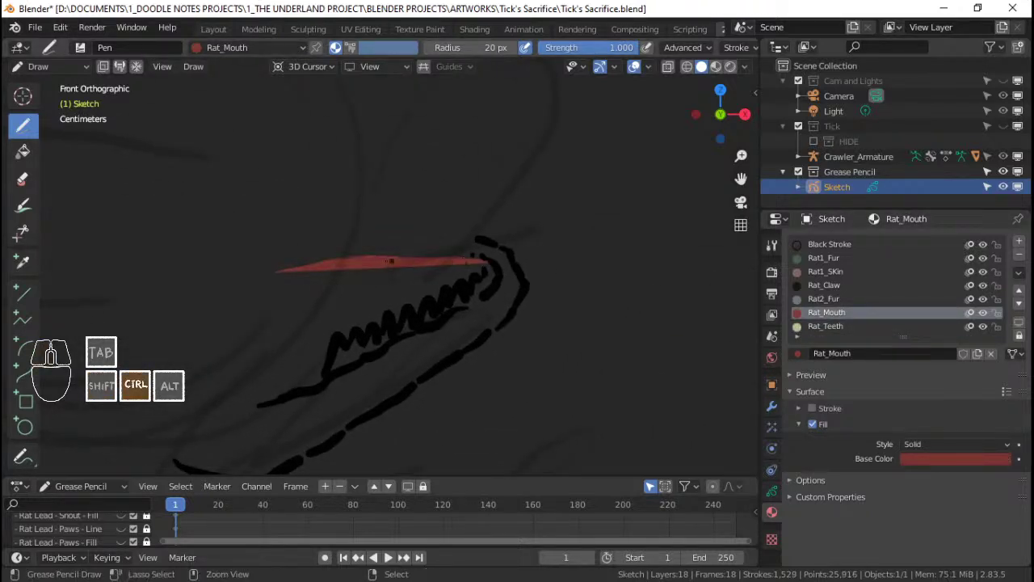
key(ctrl+z)
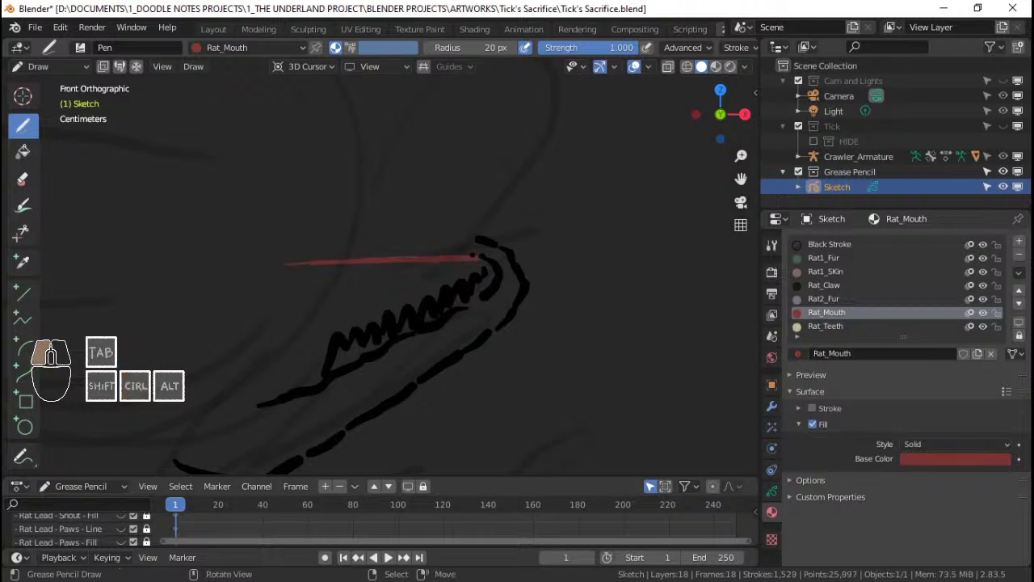
mouse_move(477, 257)
mouse_down()
mouse_move(485, 283)
mouse_move(366, 359)
mouse_up()
mouse_move(267, 268)
mouse_down()
mouse_move(260, 355)
mouse_move(206, 386)
mouse_move(179, 349)
mouse_up()
Step: Fill the right-facing rat's row of lower teeth with Rat_Teeth, cover the remaining gaps, and save
click(847, 325)
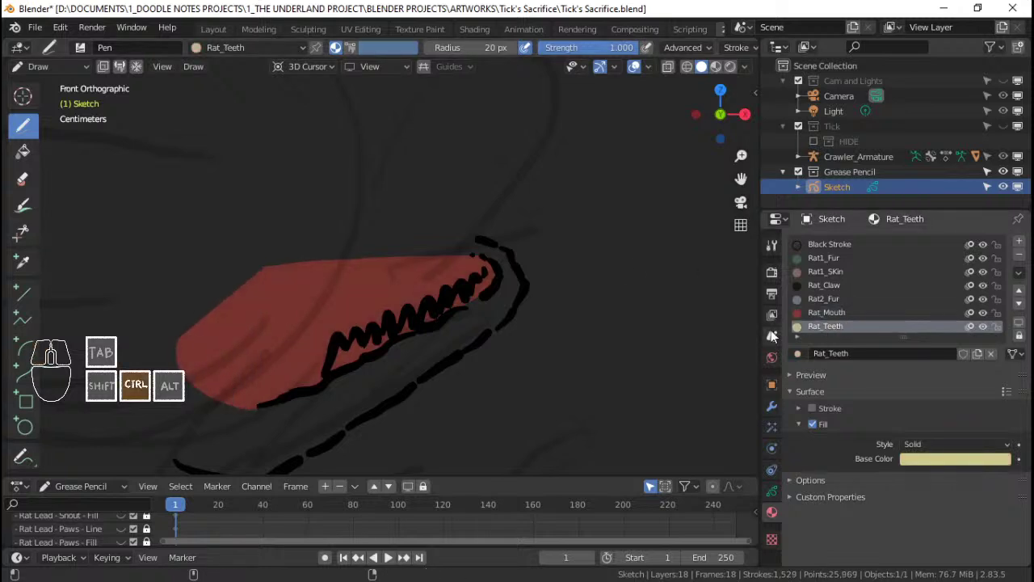
ctrl+middle_drag(485, 323, 485, 299)
shift+middle_drag(485, 299, 491, 276)
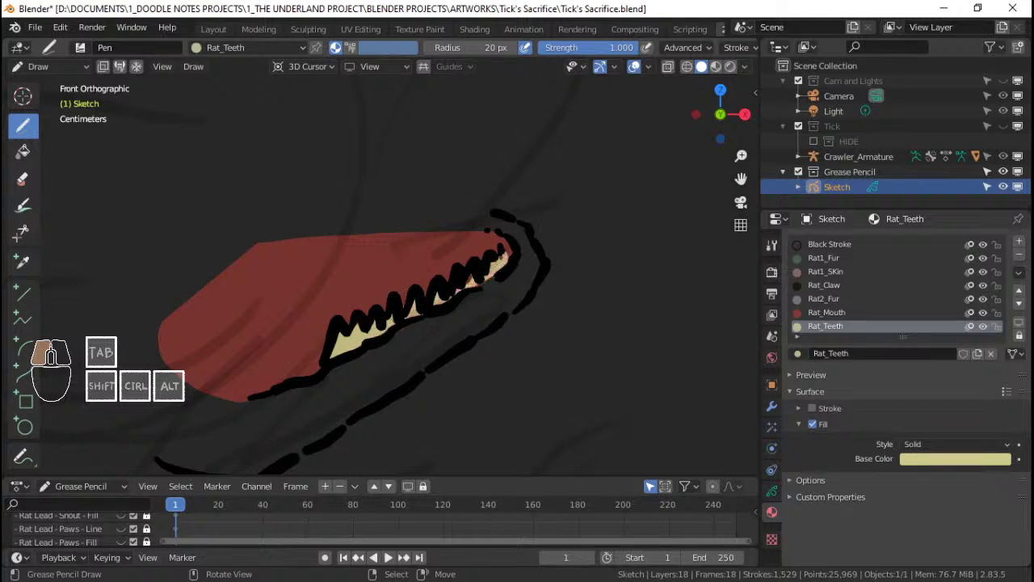
drag(379, 344, 381, 342)
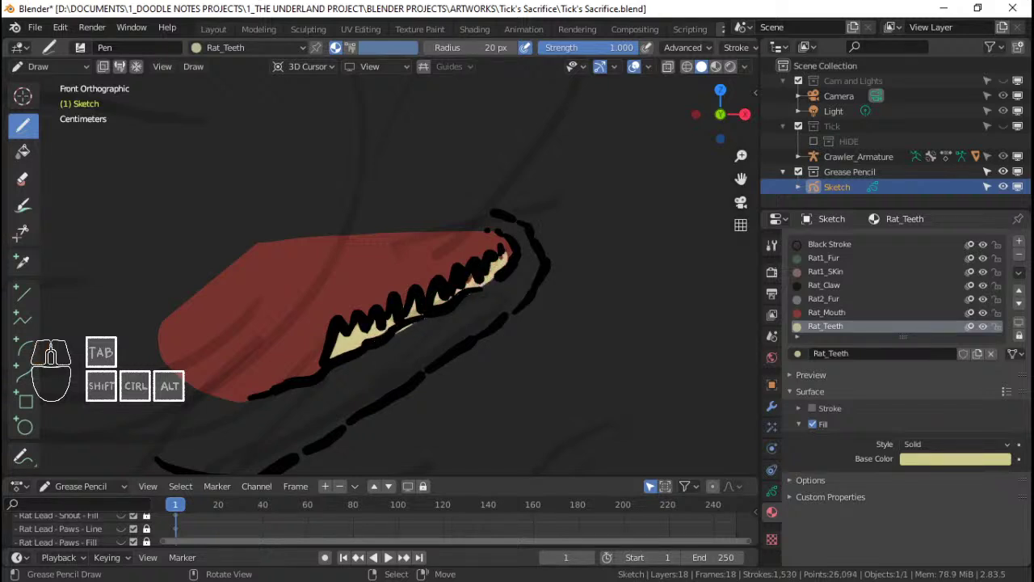
shift+middle_drag(424, 318, 403, 330)
drag(450, 292, 455, 289)
mouse_move(486, 270)
shift+middle_down()
mouse_move(439, 293)
mouse_move(434, 304)
mouse_move(460, 312)
shift+middle_up()
key(ctrl+s)
Step: Draw a closed Rat2_Fur fill shape along the right-facing rat's lower jaw, between the tooth line and the outer jaw line, and save
click(854, 300)
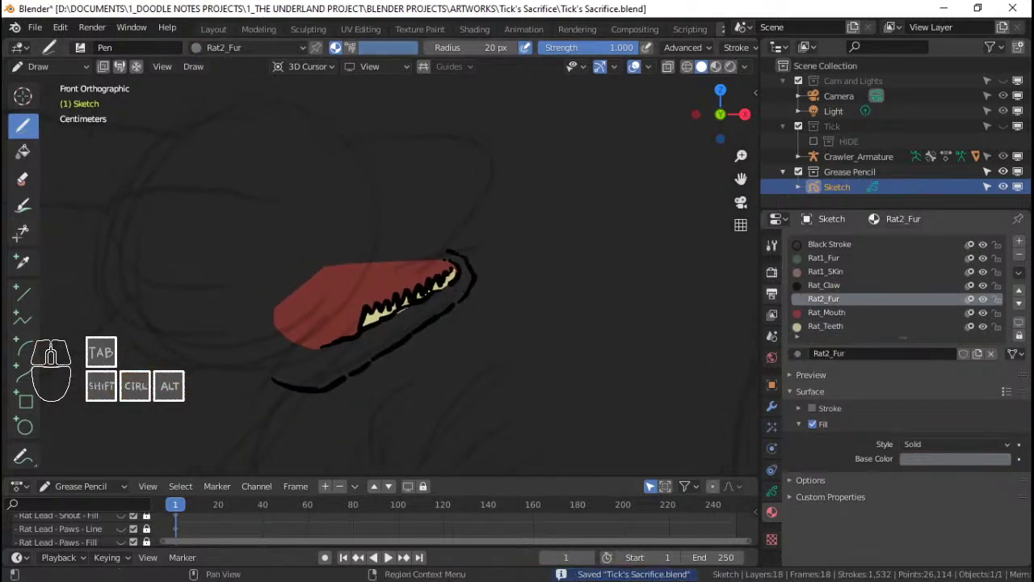
ctrl+middle_drag(381, 328, 417, 257)
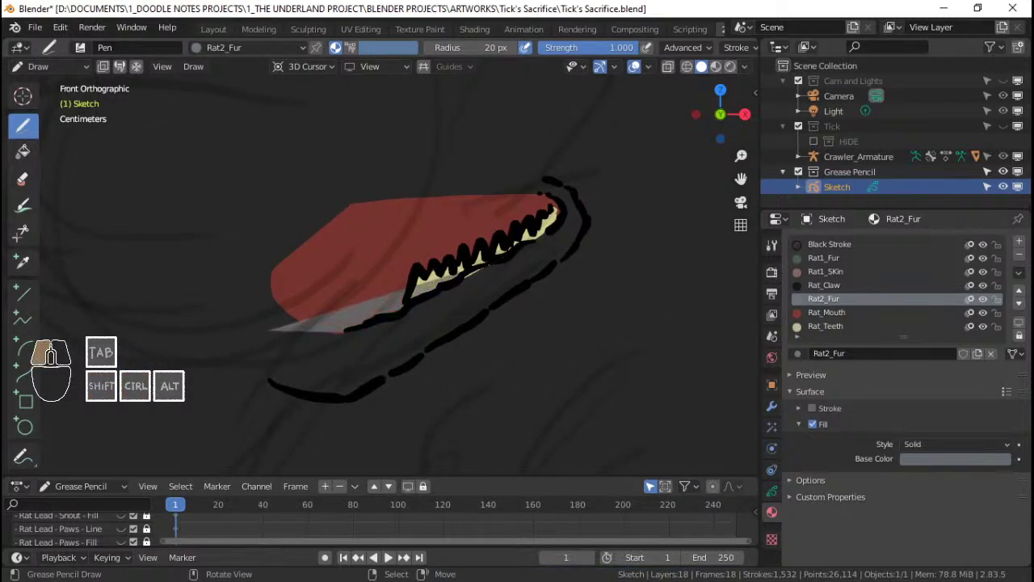
mouse_move(555, 212)
mouse_down()
mouse_move(539, 192)
mouse_move(568, 202)
mouse_move(566, 246)
mouse_move(485, 291)
mouse_move(372, 327)
mouse_move(273, 331)
mouse_move(341, 399)
mouse_up()
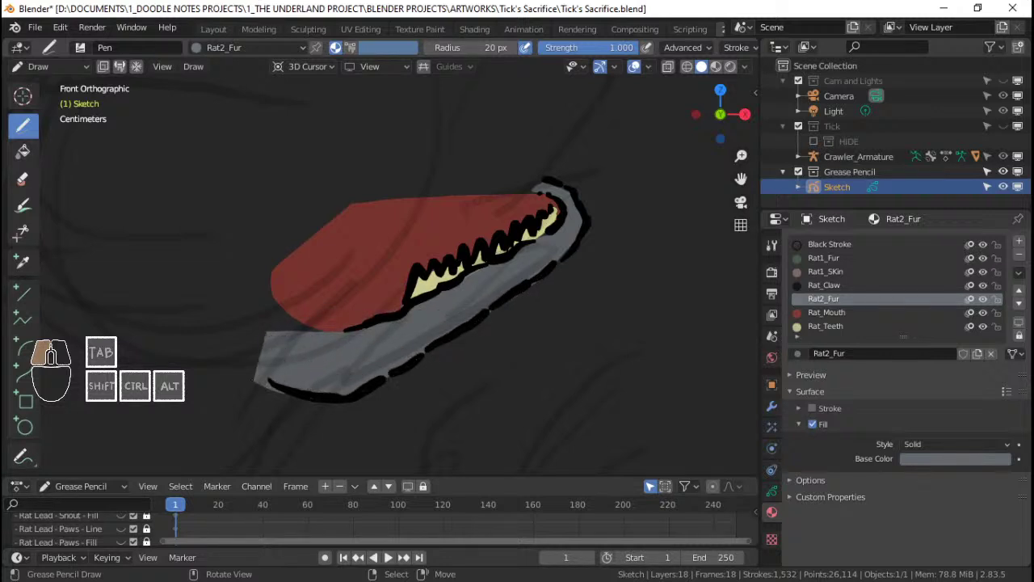
drag(266, 332, 254, 381)
ctrl+middle_drag(388, 267, 388, 364)
shift+middle_drag(404, 283, 344, 321)
key(ctrl+s)
shift+middle_drag(404, 307, 329, 310)
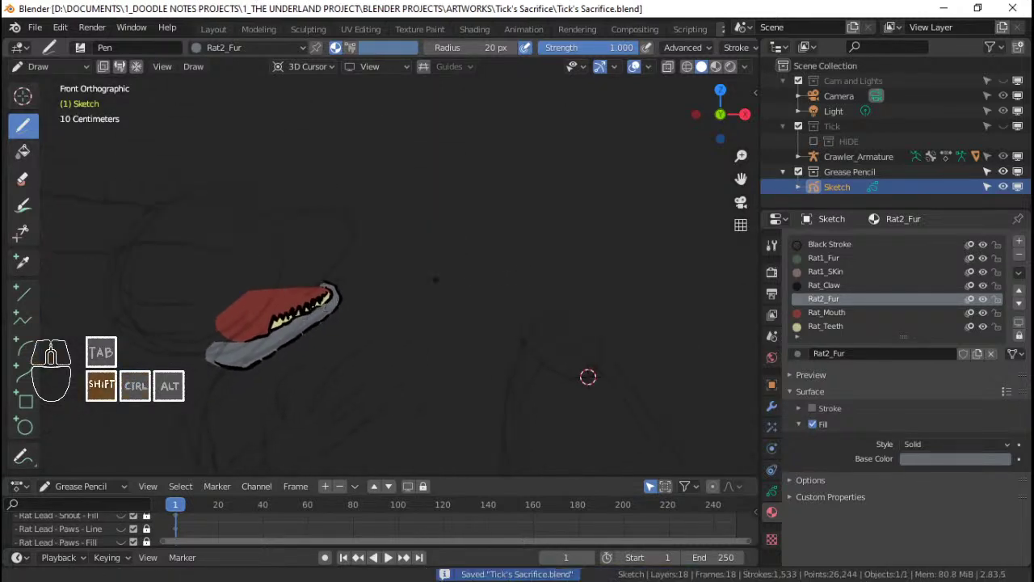
Step: Draw a closed Rat2_Fur fill shape over the left-facing rat's lower jaw, from the jaw tip back to the throat, and save
shift+middle_drag(588, 377, 194, 243)
scroll(88, 236, up, 2)
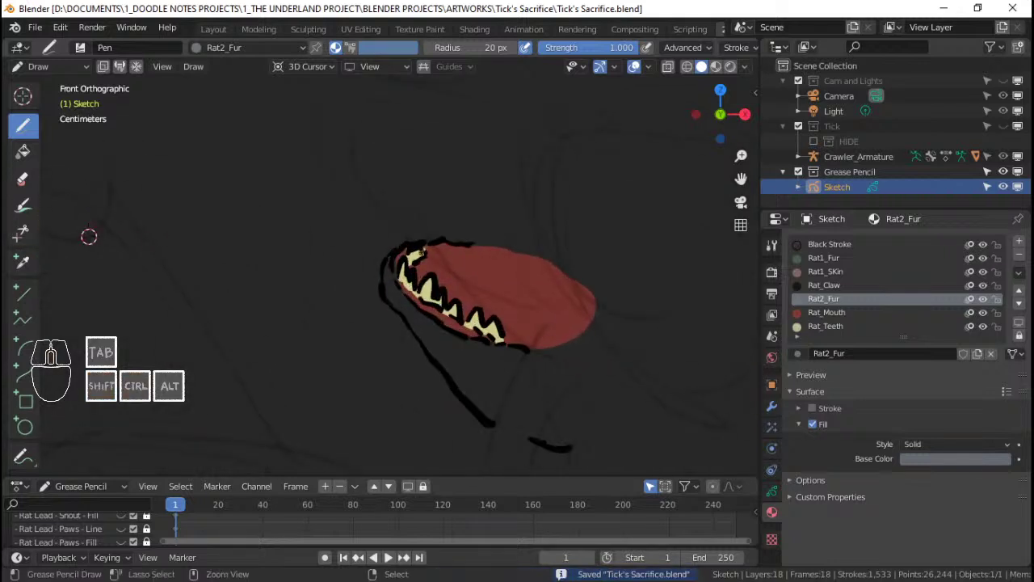
ctrl+middle_drag(417, 296, 412, 272)
shift+middle_drag(411, 278, 378, 224)
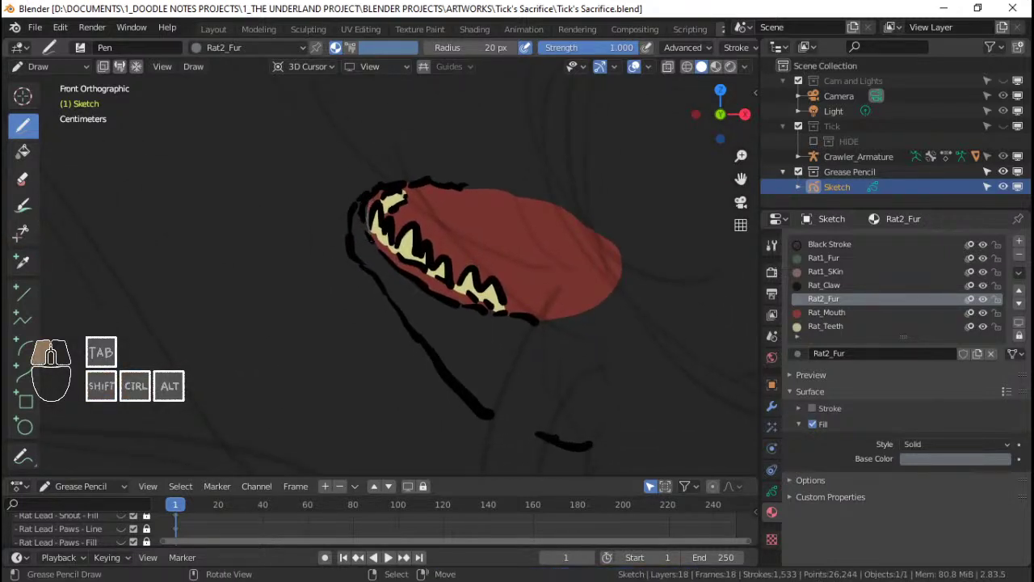
drag(371, 240, 369, 235)
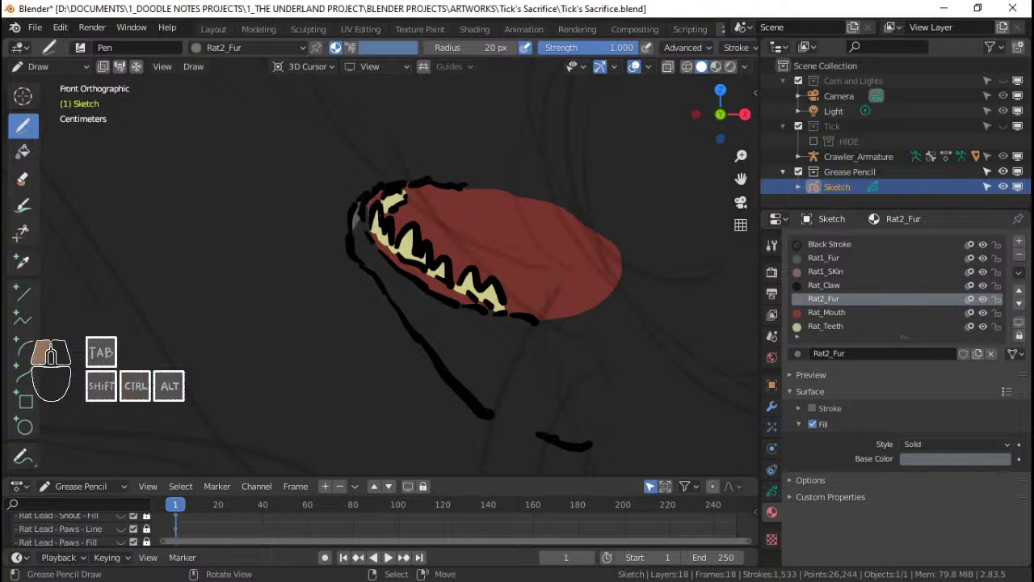
mouse_move(392, 303)
mouse_down()
mouse_move(463, 387)
mouse_move(543, 438)
mouse_move(578, 444)
mouse_move(639, 380)
mouse_move(392, 198)
mouse_up()
mouse_move(627, 315)
mouse_down()
mouse_move(569, 317)
mouse_move(511, 301)
mouse_up()
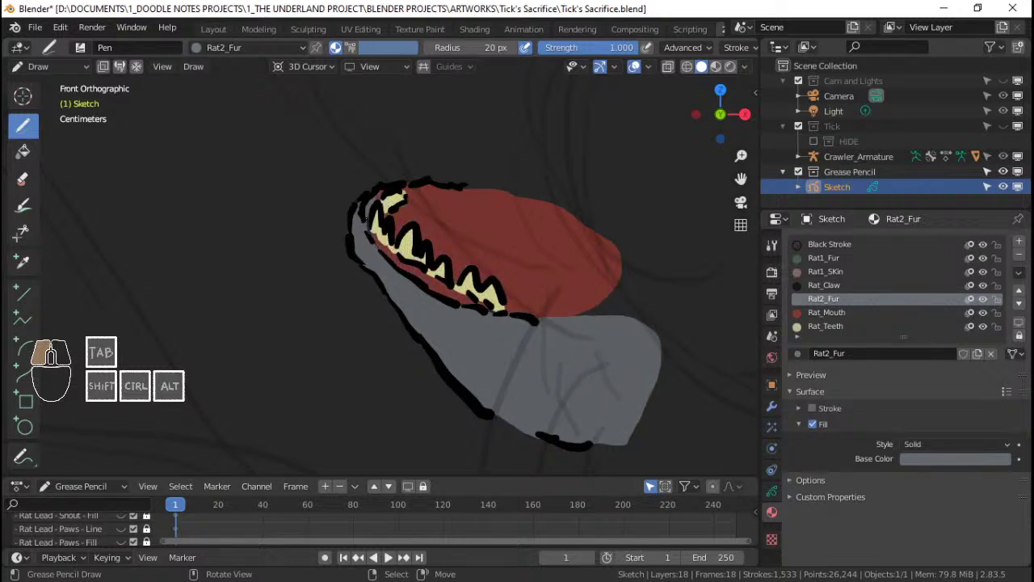
drag(659, 316, 659, 323)
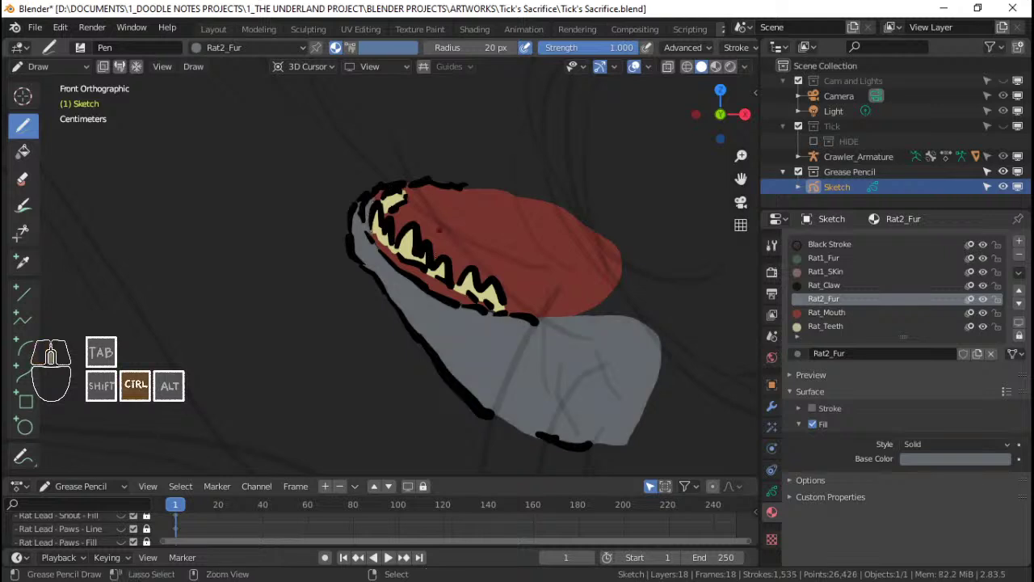
ctrl+middle_drag(499, 202, 443, 330)
key(ctrl+s)
Step: Enlarge the grease pencil layer list and hide the "- Rat 1 - Jaw - Fill" layer
mouse_move(443, 330)
ctrl+middle_down()
mouse_move(455, 371)
mouse_move(455, 345)
ctrl+middle_up()
shift+middle_drag(301, 296, 473, 274)
ctrl+middle_drag(353, 244, 389, 258)
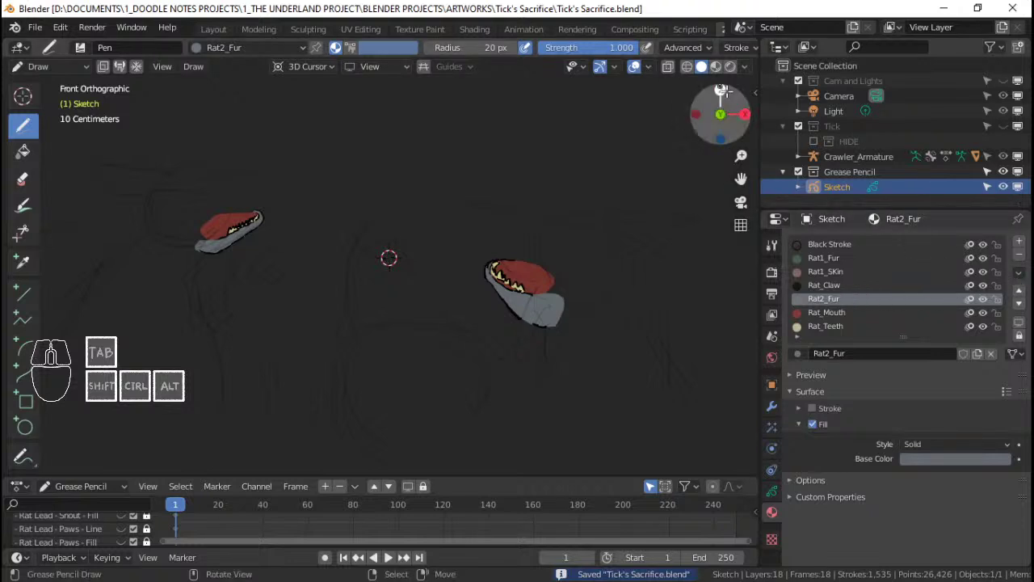
click(772, 492)
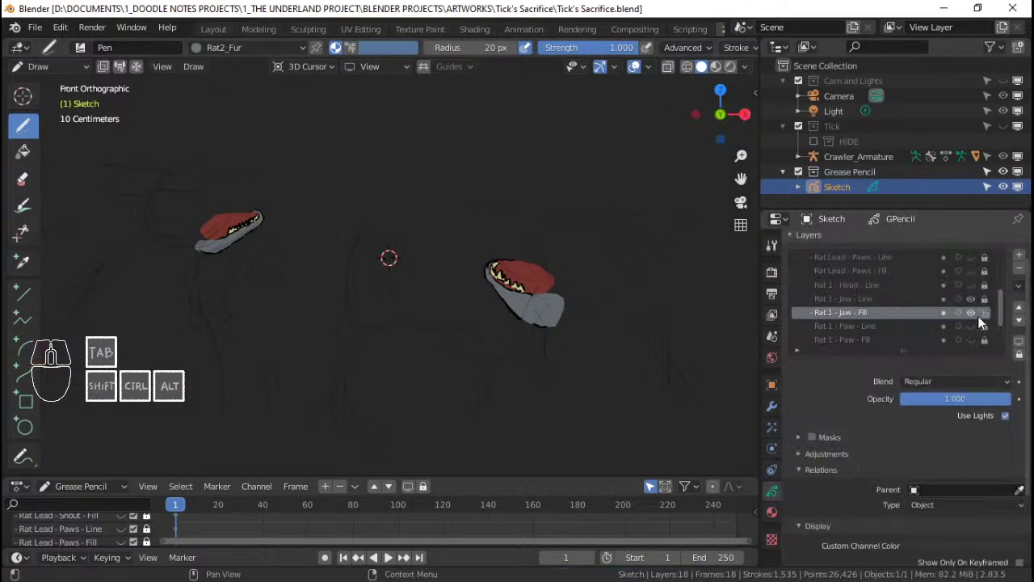
middle_drag(954, 348, 918, 353)
drag(906, 369, 918, 398)
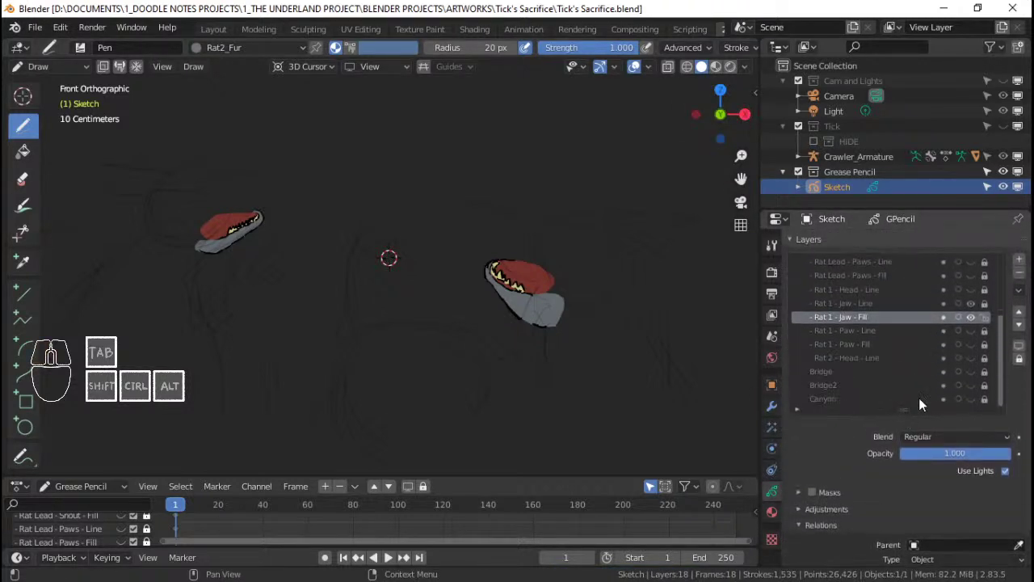
mouse_move(971, 332)
mouse_down()
mouse_move(972, 350)
mouse_move(971, 317)
mouse_up()
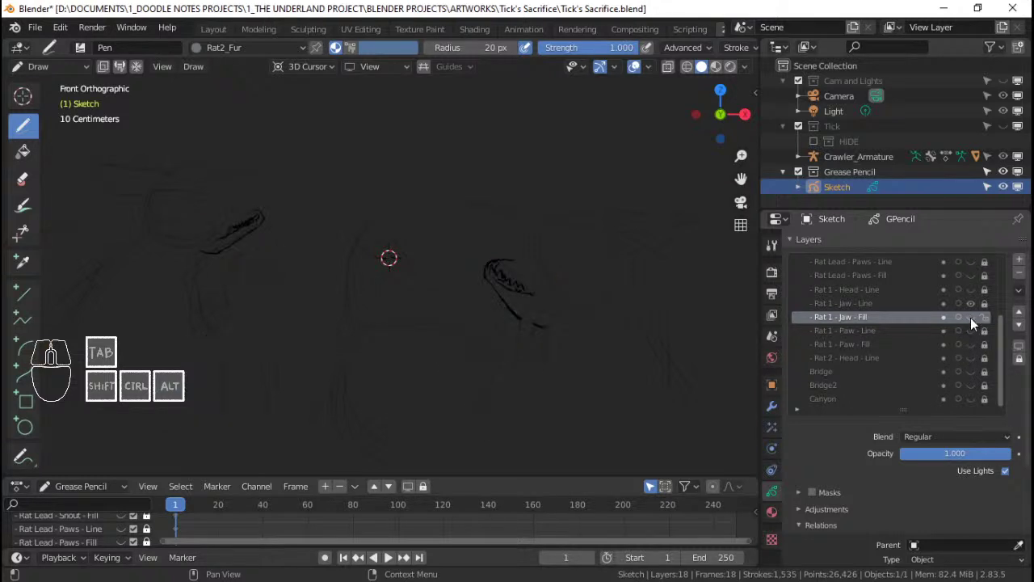
Step: Add a layer above "- Rat 1 - Jaw - Line", name it "- Rat 1 - Head - Fill", and save
click(923, 302)
click(1019, 259)
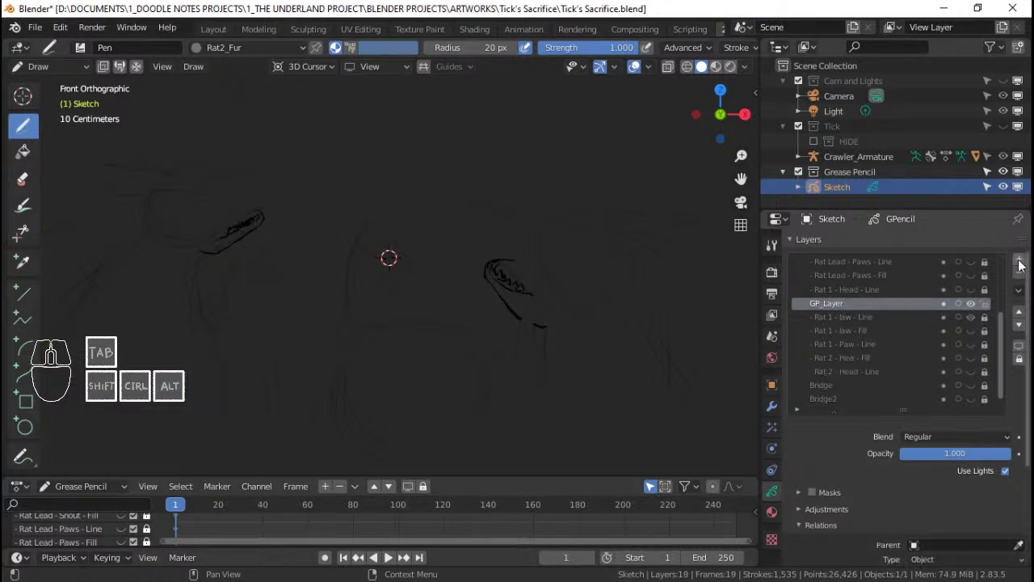
click(877, 289)
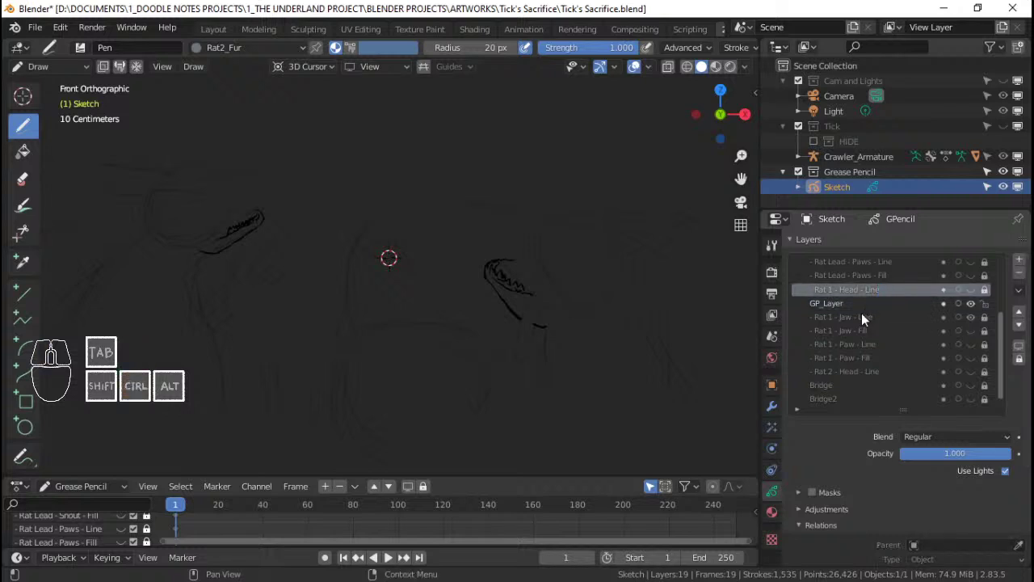
double_click(860, 304)
text(- Rat 1 - Head - Line)
key(Return)
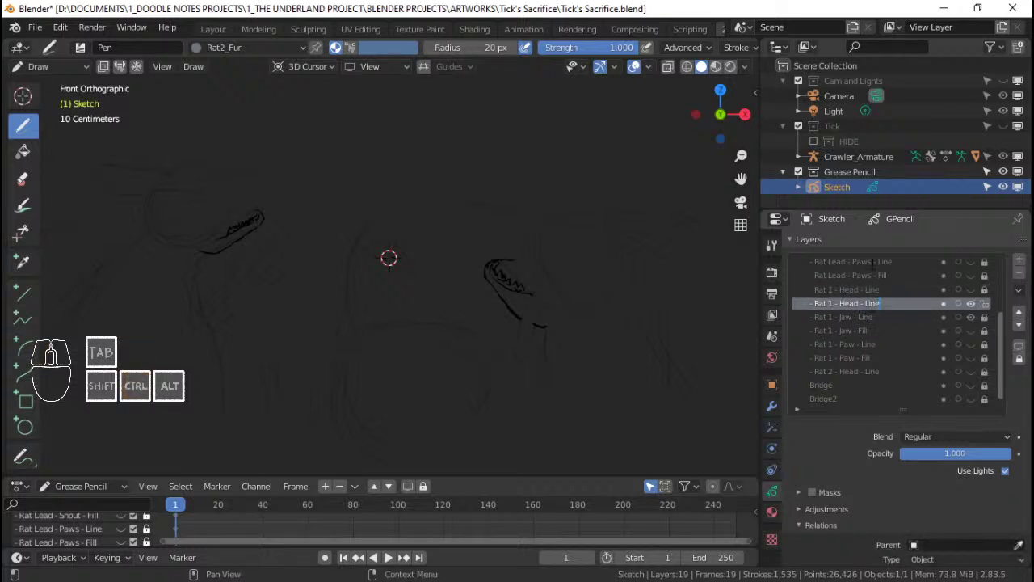
key(BackSpace)
key(BackSpace)
key(BackSpace)
key(BackSpace)
text(Fill)
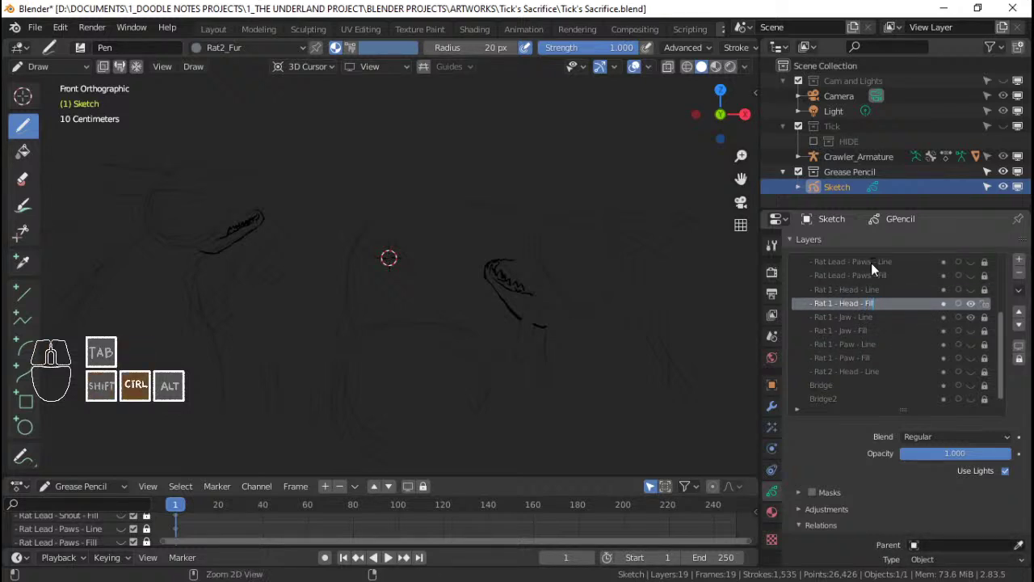
key(Return)
key(ctrl+s)
Step: Show and unlock "- Rat 1 - Head - Line" in place of the jaw line layer, snap the 3D cursor to its strokes, and save
click(861, 292)
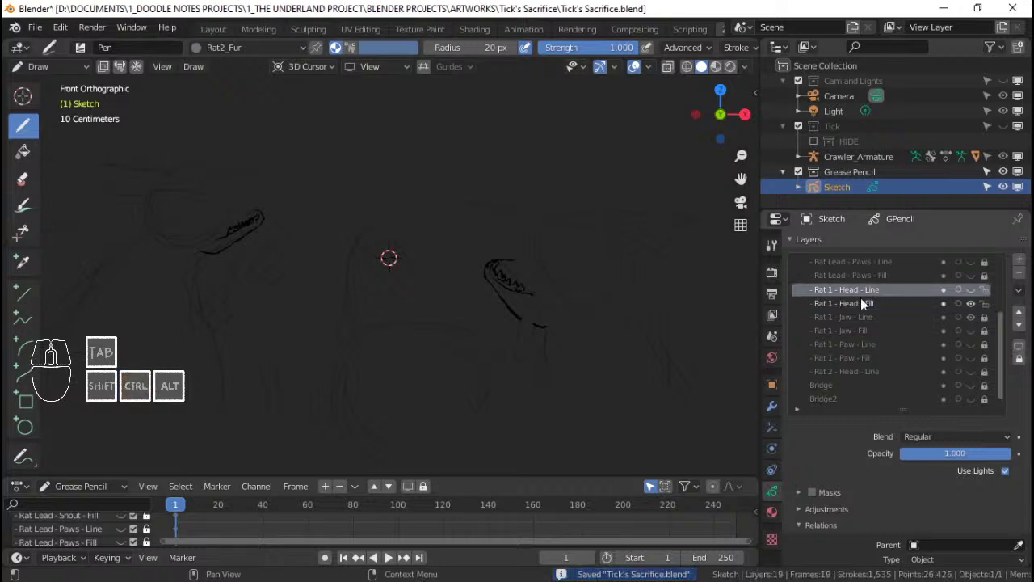
click(970, 289)
key(Tab)
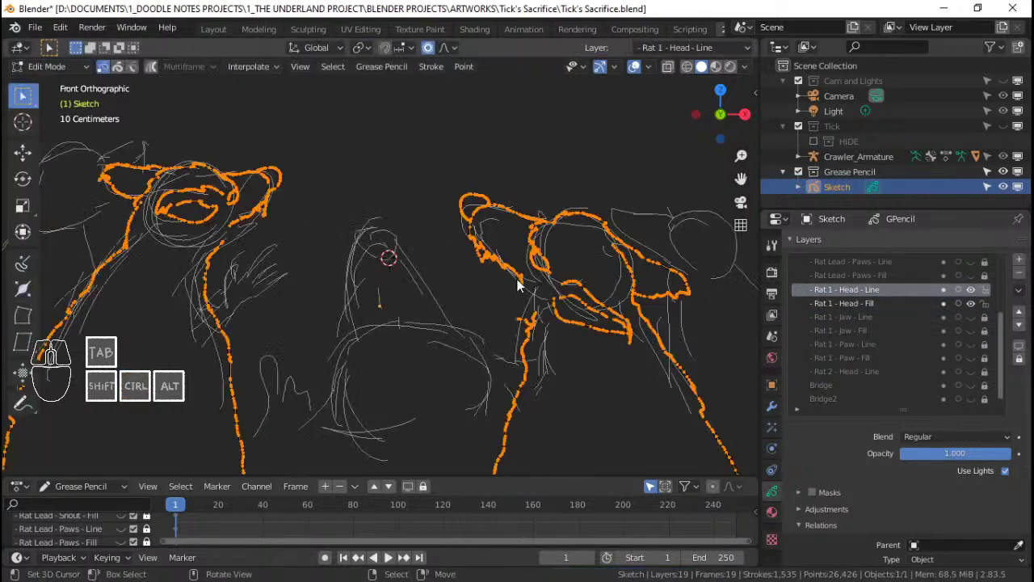
mouse_move(452, 275)
middle_down()
mouse_move(537, 291)
mouse_move(490, 261)
mouse_move(585, 281)
mouse_move(513, 288)
middle_up()
key(shift+s)
click(535, 290)
key(KP_1)
key(ctrl+s)
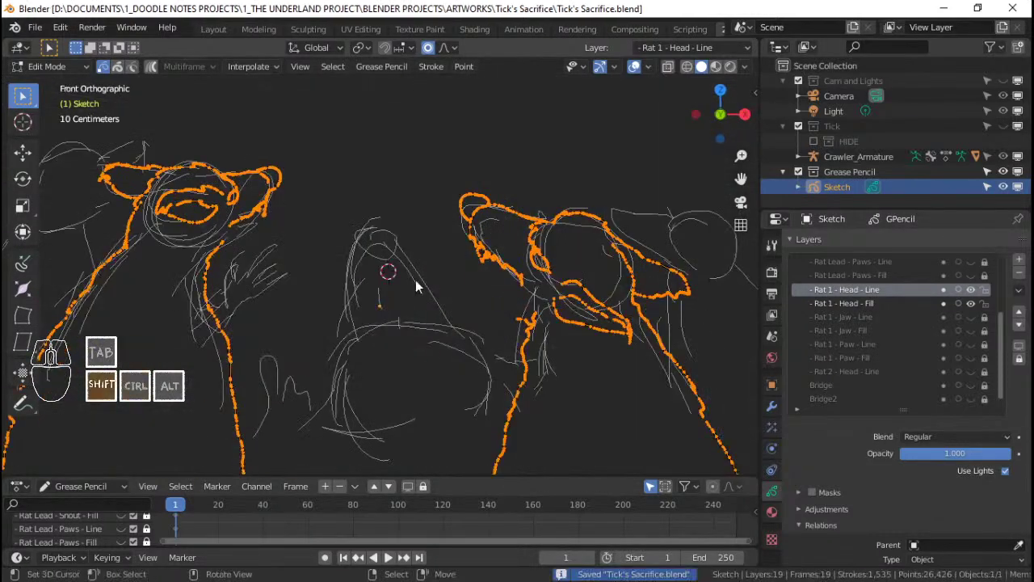
Step: Return to Draw mode with "- Rat 1 - Head - Fill" as the active layer and save
key(Tab)
key(KP_5)
click(844, 303)
key(KP_5)
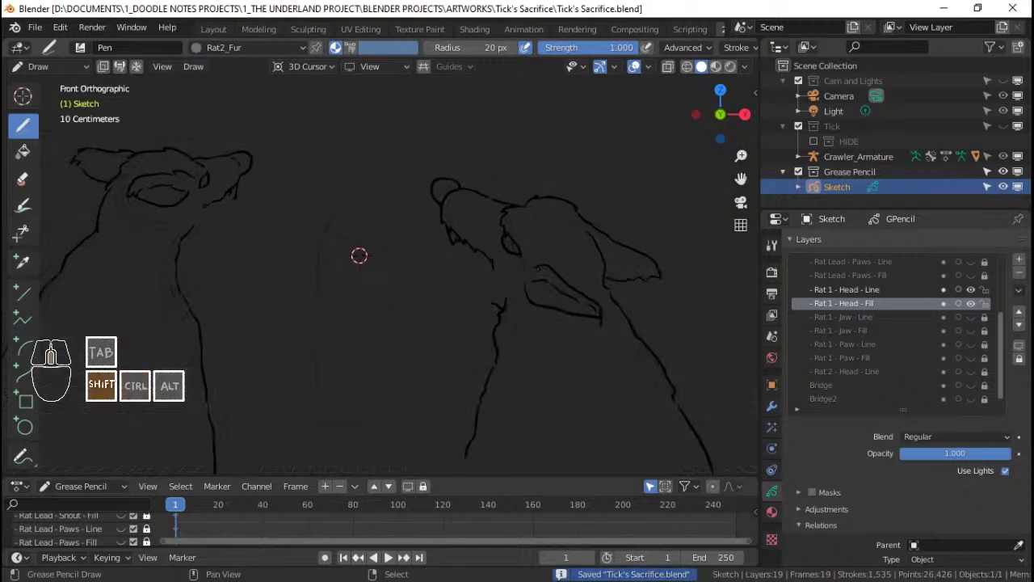
shift+middle_drag(539, 269, 505, 274)
key(ctrl+s)
shift+middle_drag(241, 199, 424, 246)
key(KP_1)
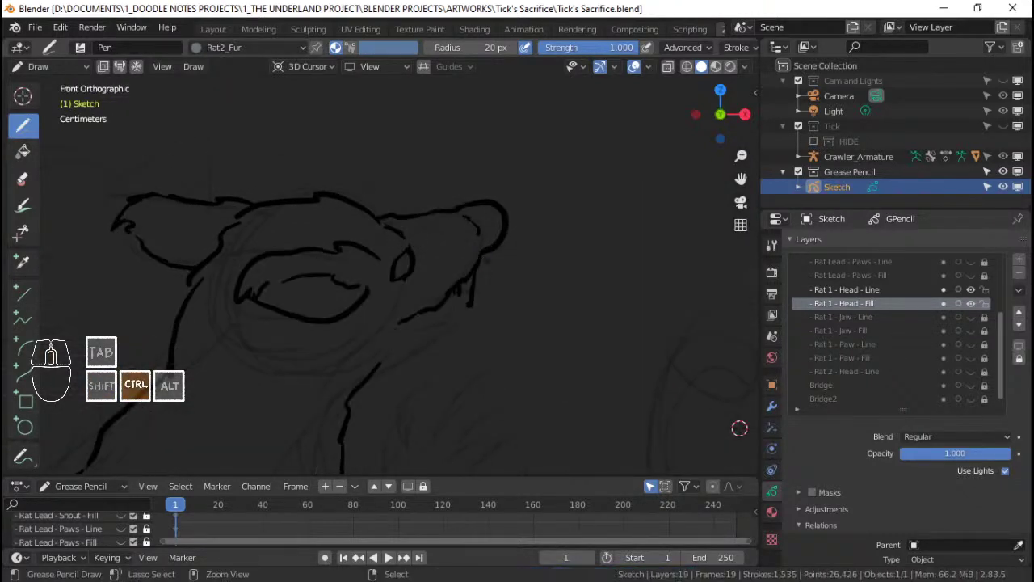
key(ctrl+s)
key(ctrl+Tab)
ctrl+middle_drag(464, 235, 464, 263)
shift+middle_drag(653, 389, 663, 349)
key(ctrl+s)
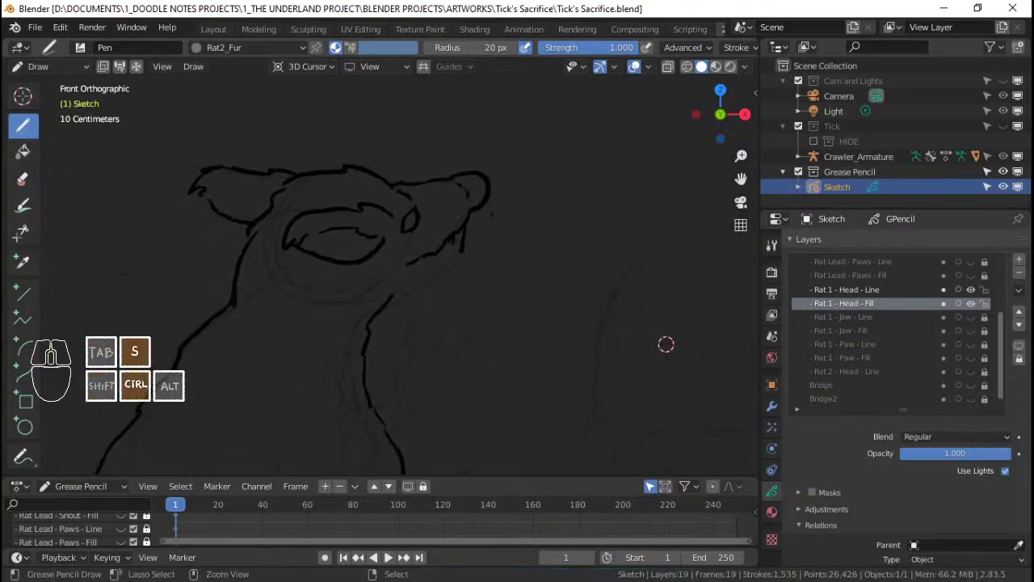
Step: Maximize the 3D viewport and draw a closed Rat2_Fur fill shape over the right-facing rat's ear, overlapping into its head
key(ctrl+space)
shift+middle_drag(905, 417, 873, 399)
scroll(873, 400, down, 3)
shift+middle_drag(545, 236, 527, 213)
ctrl+middle_drag(526, 213, 506, 239)
ctrl+middle_drag(506, 239, 521, 208)
ctrl+middle_drag(520, 213, 517, 235)
shift+middle_drag(517, 235, 558, 173)
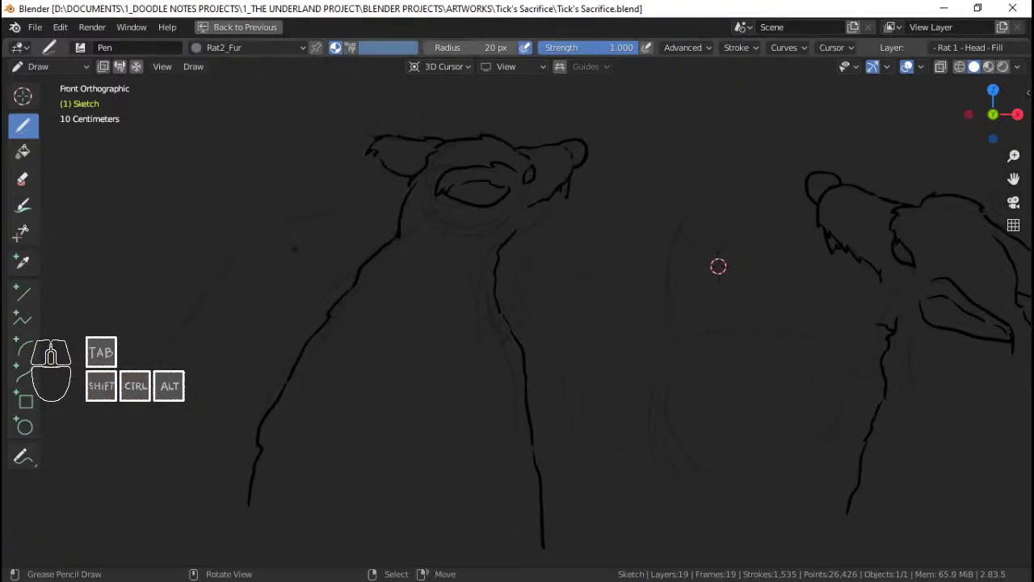
mouse_move(718, 265)
shift+middle_down()
mouse_move(743, 308)
mouse_move(829, 298)
mouse_move(822, 331)
mouse_move(913, 398)
mouse_move(938, 434)
mouse_move(703, 365)
mouse_move(700, 284)
mouse_move(792, 270)
mouse_move(787, 360)
mouse_move(999, 380)
mouse_move(1005, 447)
shift+middle_up()
shift+middle_drag(430, 153, 472, 218)
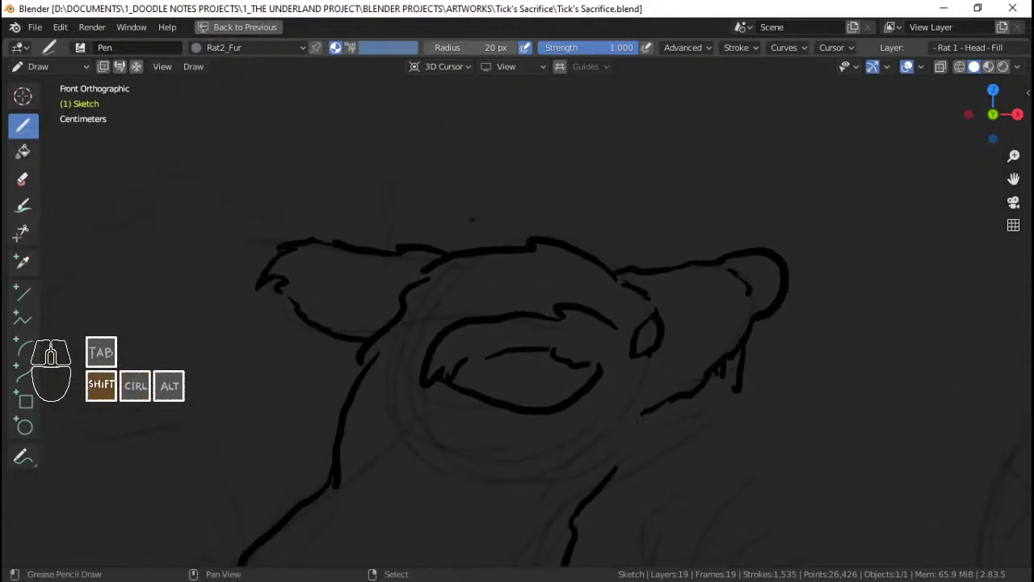
ctrl+middle_drag(517, 339, 518, 330)
shift+middle_drag(517, 330, 505, 284)
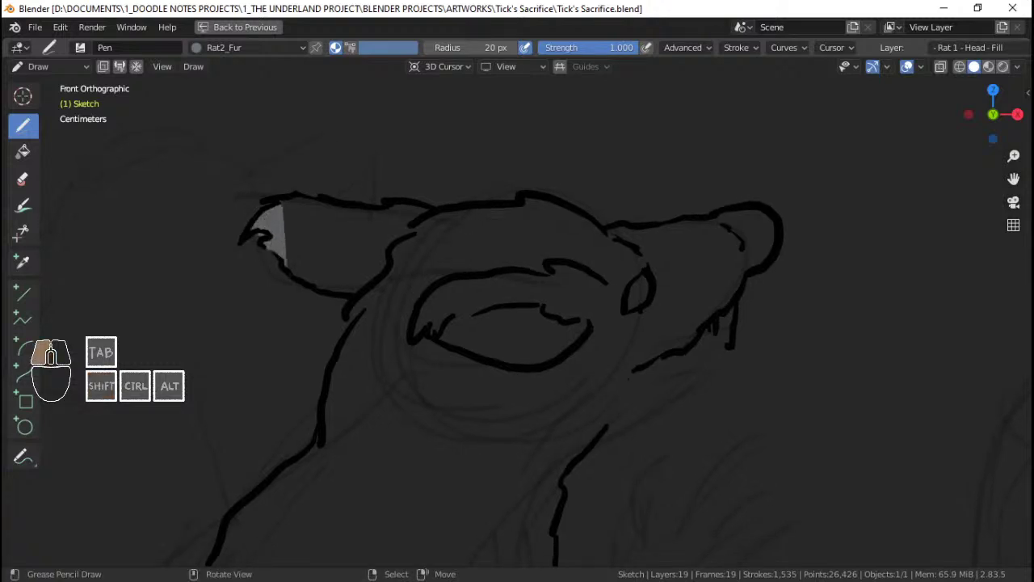
mouse_move(319, 287)
mouse_down()
mouse_move(348, 295)
mouse_move(453, 262)
mouse_move(376, 208)
mouse_up()
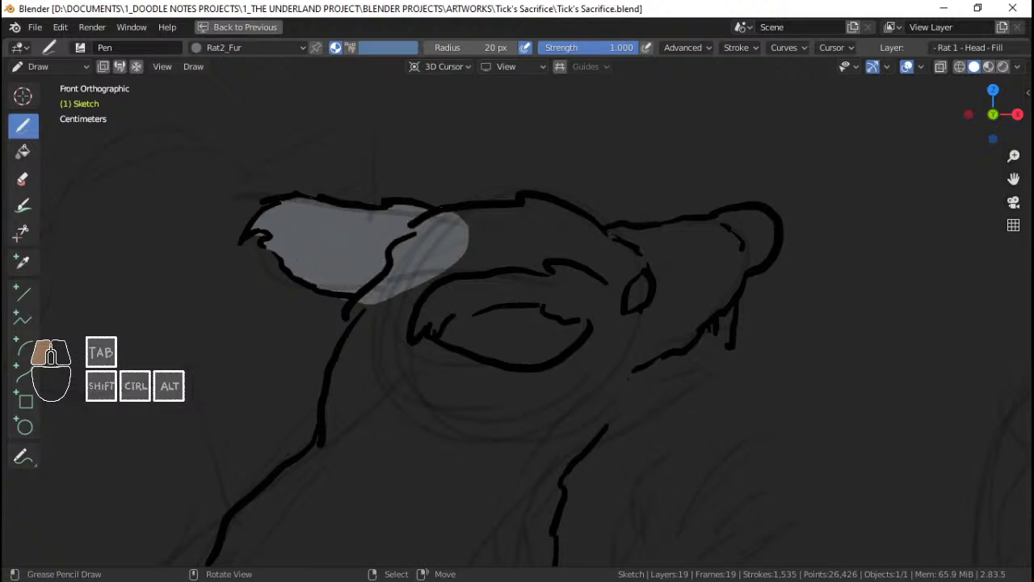
drag(297, 259, 340, 242)
Step: Draw a closed Rat2_Fur fill shape over the right-facing rat's head, from the skull along the snout to the upper neck, excluding the nose tip
mouse_move(340, 242)
shift+middle_down()
mouse_move(301, 234)
mouse_move(281, 259)
mouse_move(244, 261)
shift+middle_up()
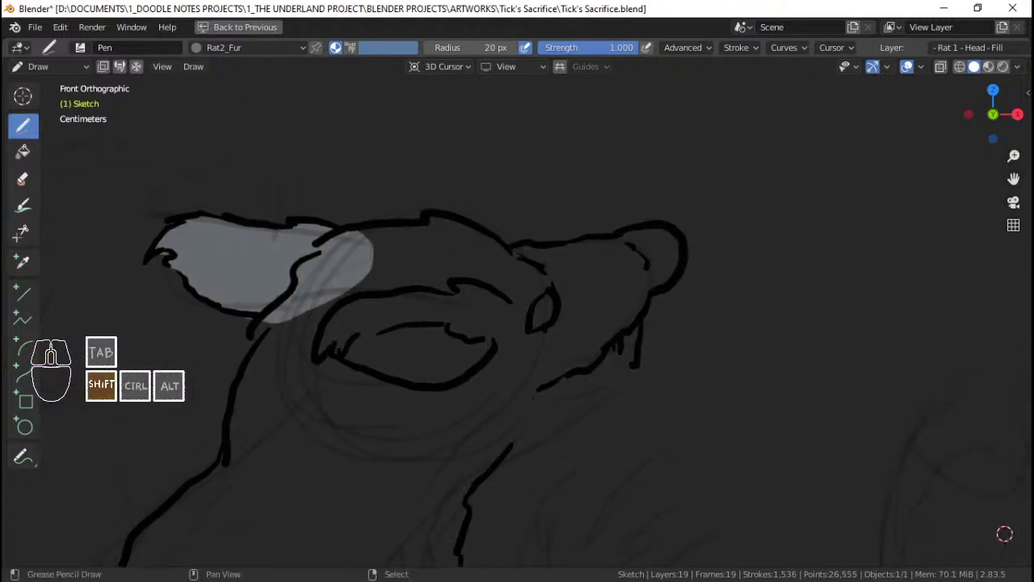
mouse_move(1004, 533)
shift+middle_down()
mouse_move(1001, 557)
mouse_move(980, 549)
shift+middle_up()
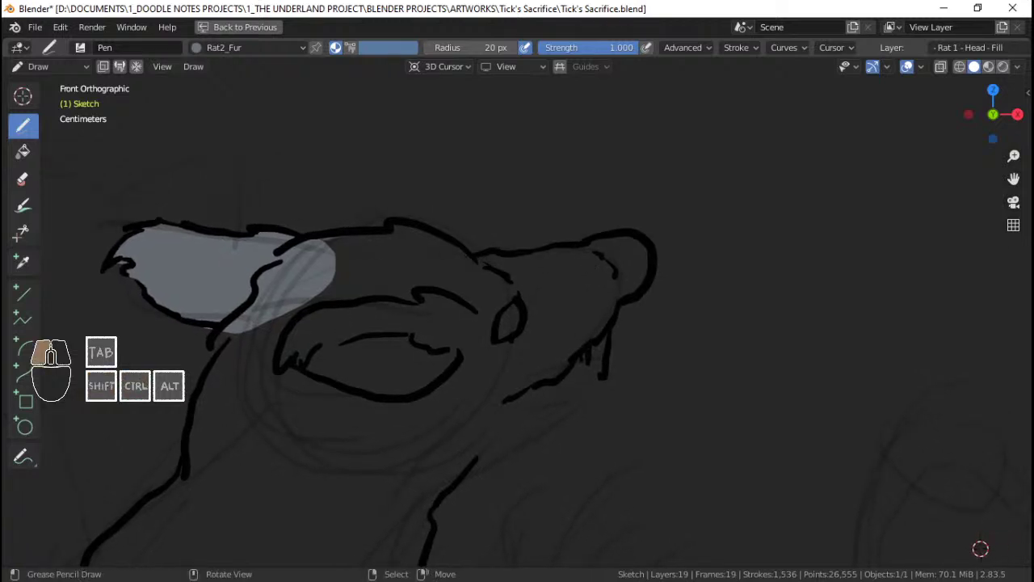
drag(434, 231, 466, 252)
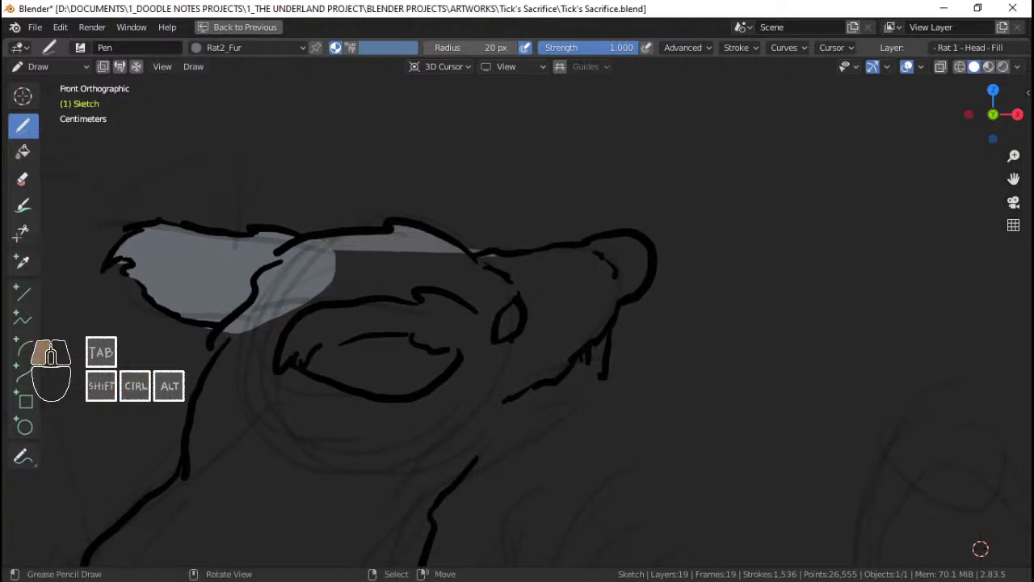
mouse_move(558, 245)
mouse_down()
mouse_move(612, 270)
mouse_move(608, 328)
mouse_move(508, 390)
mouse_move(441, 481)
mouse_move(311, 507)
mouse_move(211, 332)
mouse_move(226, 420)
mouse_up()
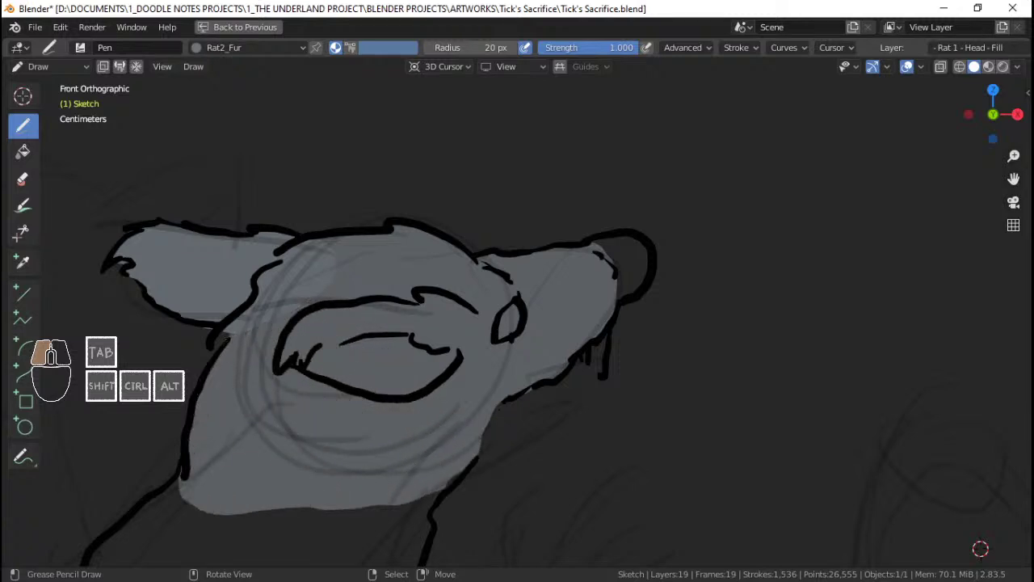
drag(230, 335, 281, 317)
Step: Draw a closed Rat2_Fur fill shape over the right-facing rat's neck and body, following the back and chest outlines up to the head fill
ctrl+middle_drag(281, 317, 282, 355)
mouse_move(283, 355)
shift+middle_down()
mouse_move(307, 234)
mouse_move(341, 155)
shift+middle_up()
mouse_move(341, 155)
ctrl+middle_down()
mouse_move(341, 234)
mouse_move(372, 167)
ctrl+middle_up()
shift+middle_drag(823, 237, 834, 185)
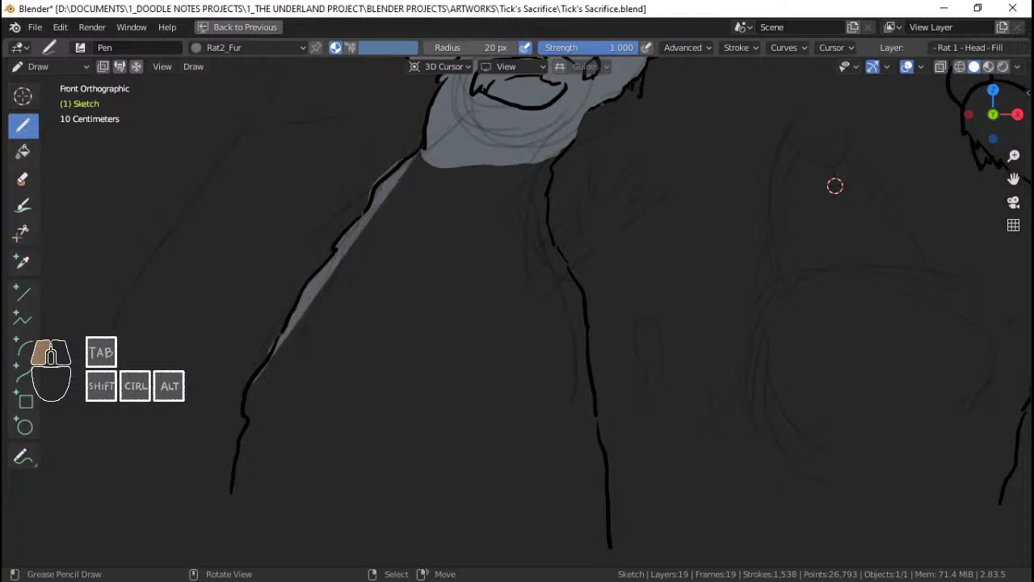
mouse_move(254, 381)
mouse_down()
mouse_move(233, 483)
mouse_move(377, 555)
mouse_move(598, 556)
mouse_move(607, 550)
mouse_move(602, 481)
mouse_move(574, 277)
mouse_up()
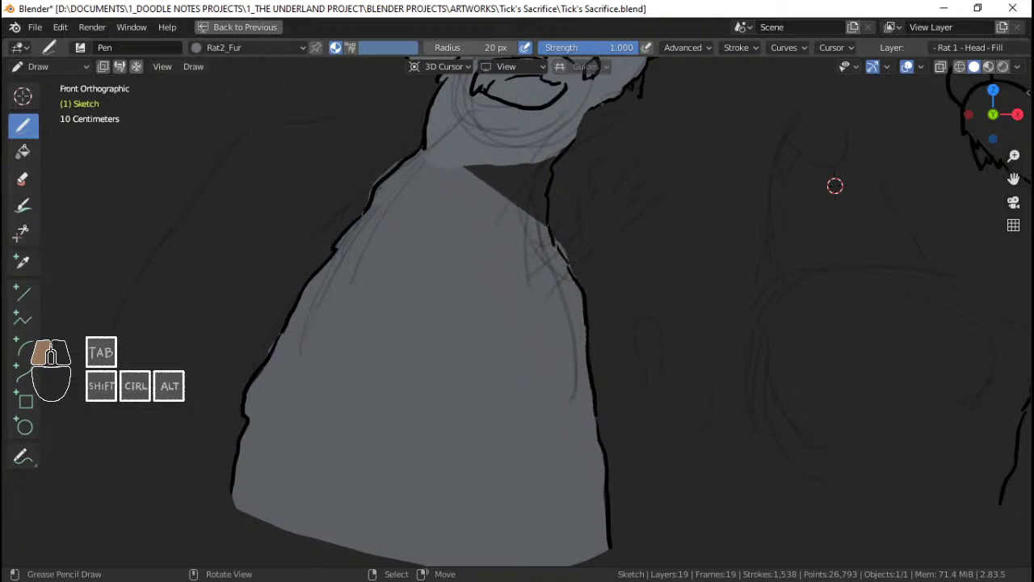
mouse_move(551, 228)
mouse_down()
mouse_move(489, 168)
mouse_move(457, 165)
mouse_up()
Step: Switch to Edit mode and try to move a body fill point on the right-facing rat's upper back
ctrl+middle_drag(524, 211, 522, 186)
shift+middle_drag(436, 207, 510, 291)
key(Tab)
click(416, 240)
key(g)
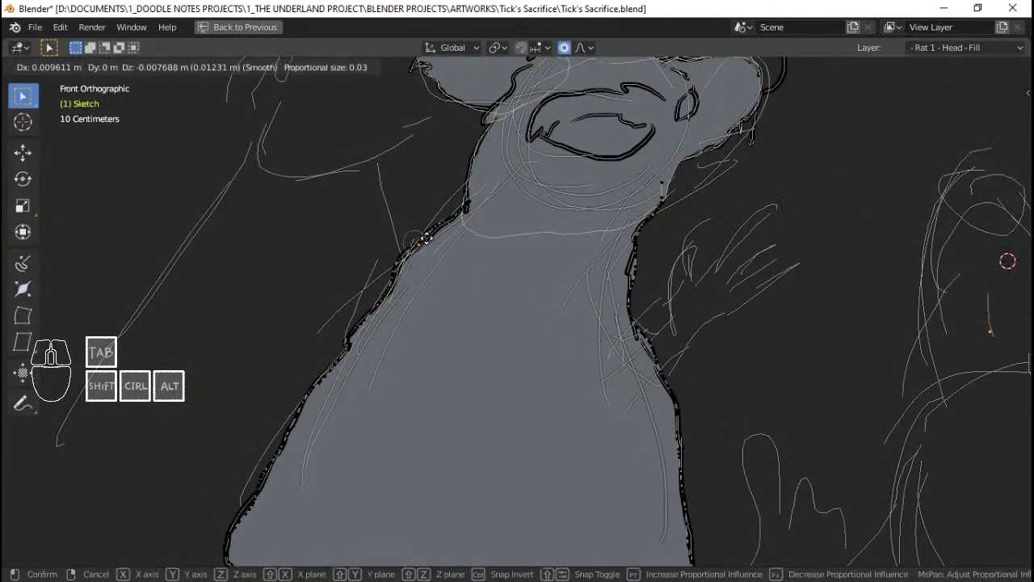
right_click(444, 227)
Step: Lock the "- Rat 1 - Head - Line" layer while keeping it visible, and save
click(982, 46)
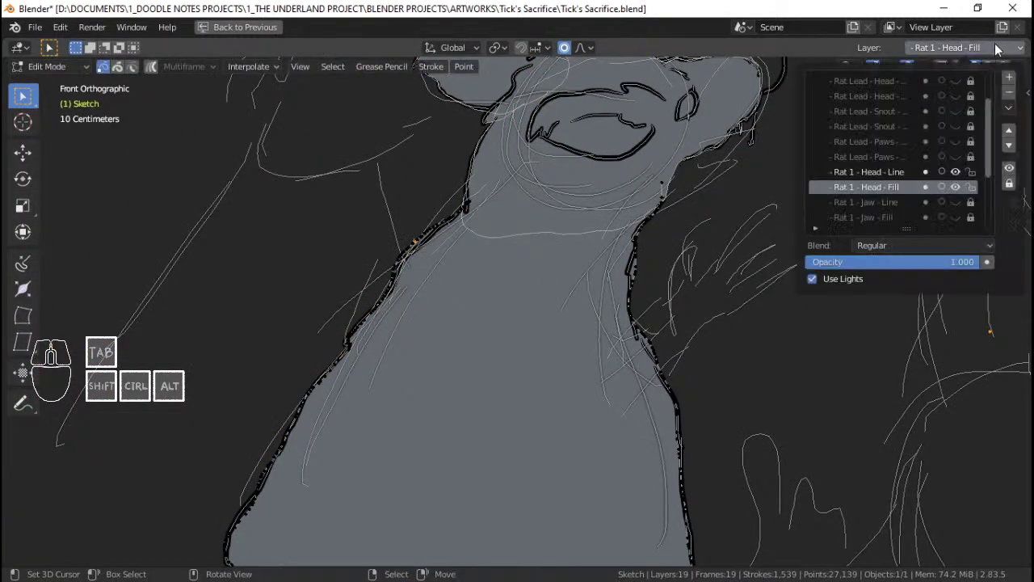
scroll(964, 174, up, 2)
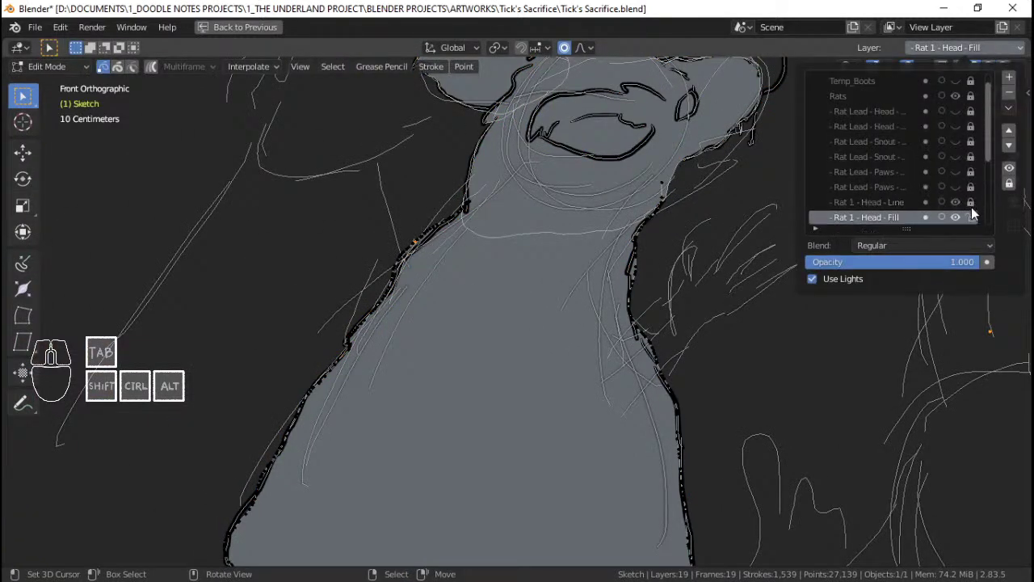
click(957, 202)
click(956, 202)
key(ctrl+s)
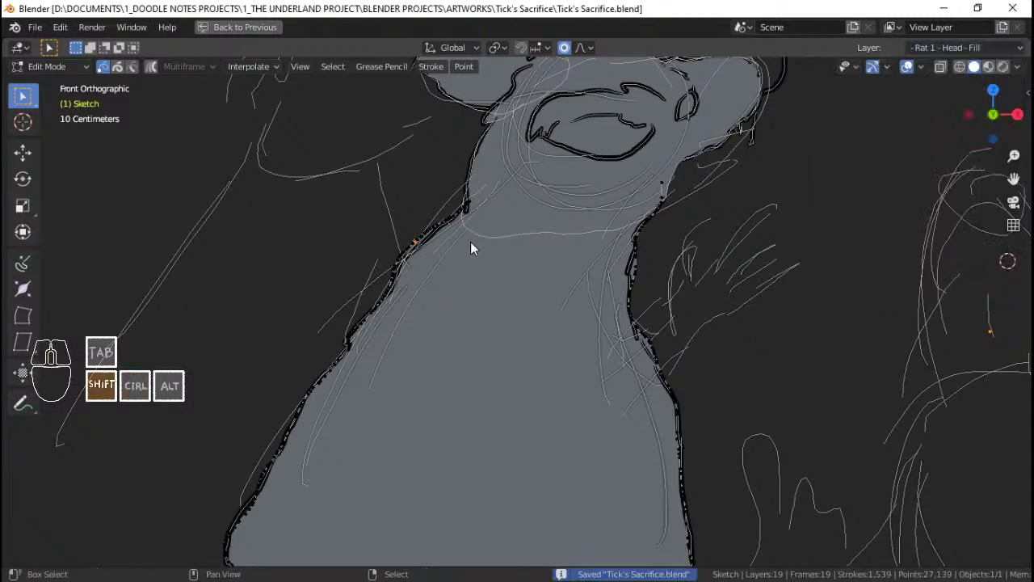
Step: Reselect the body fill point on the right-facing rat's upper back in Edit mode and nudge it slightly
shift+middle_drag(436, 267, 436, 230)
ctrl+scroll(453, 238, up, 2)
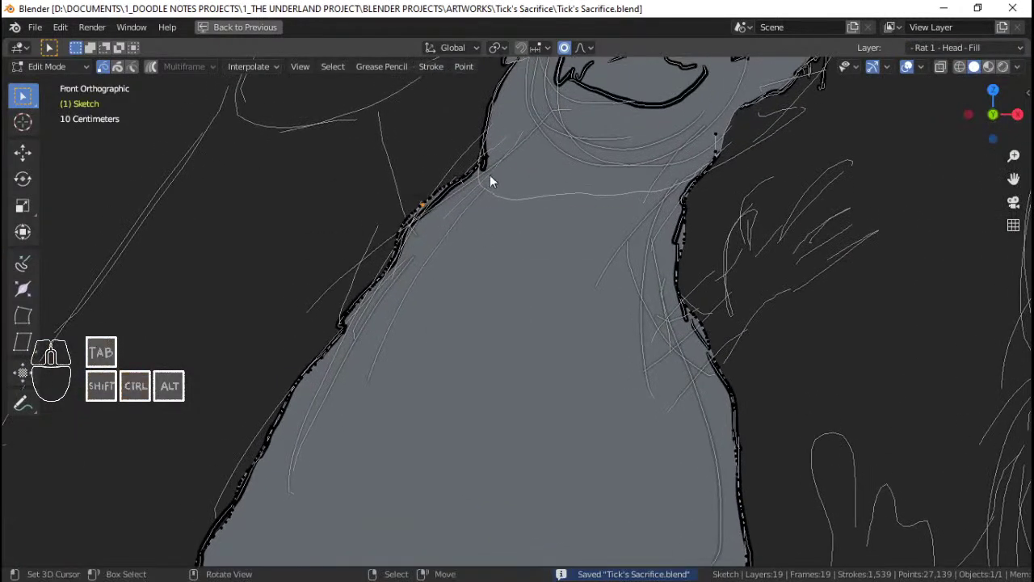
key(ctrl+Tab)
click(490, 94)
key(Tab)
right_click(421, 189)
key(g)
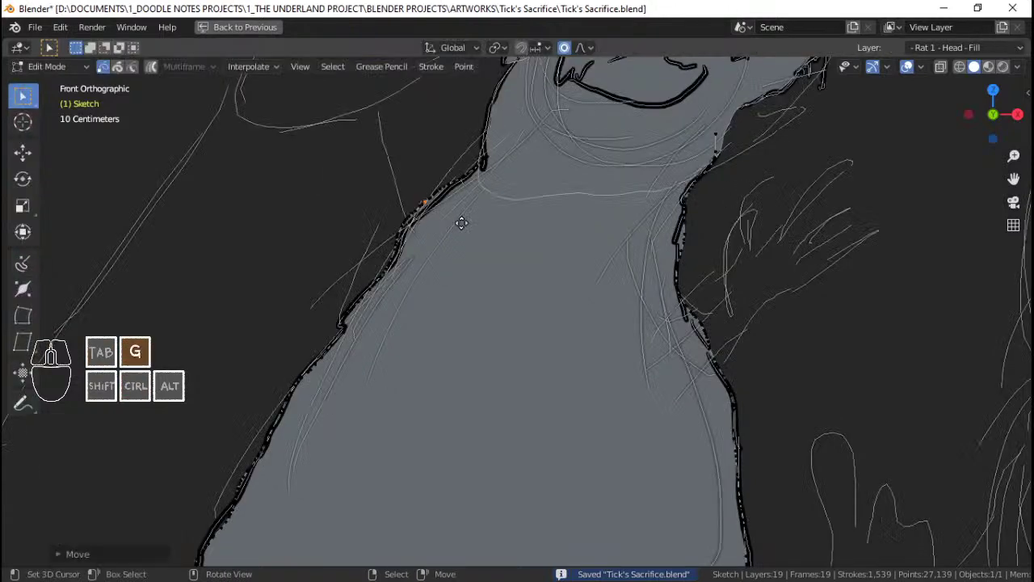
right_click(467, 227)
Step: Pull the body fill's upper back edge inward beneath the outline, moving two points with the proportional size enlarged to 0.15
scroll(444, 244, up, 4)
shift+middle_drag(445, 244, 508, 320)
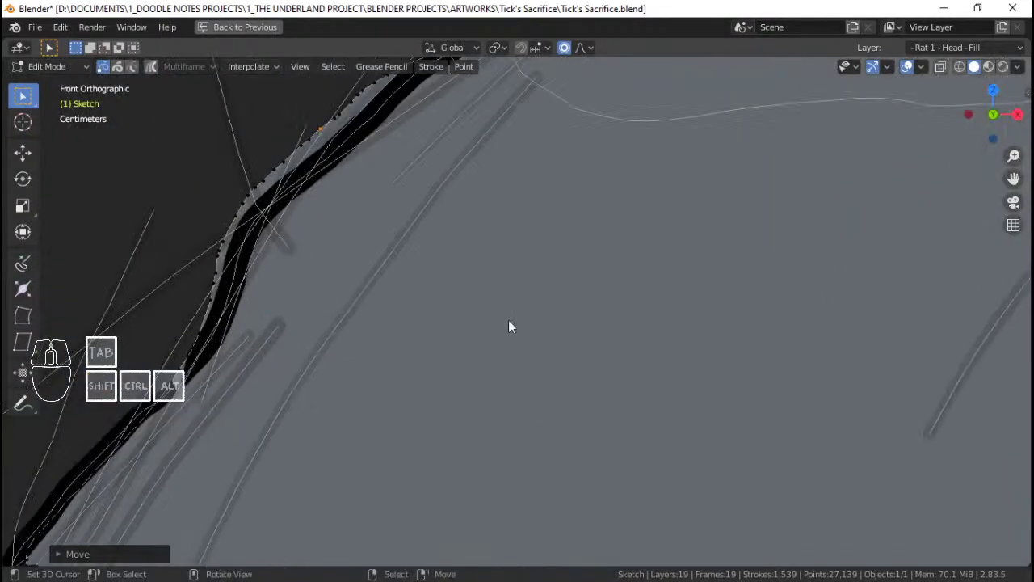
scroll(509, 320, down, 2)
shift+middle_drag(432, 218, 445, 286)
scroll(444, 286, up, 1)
key(g)
scroll(453, 291, down, 9)
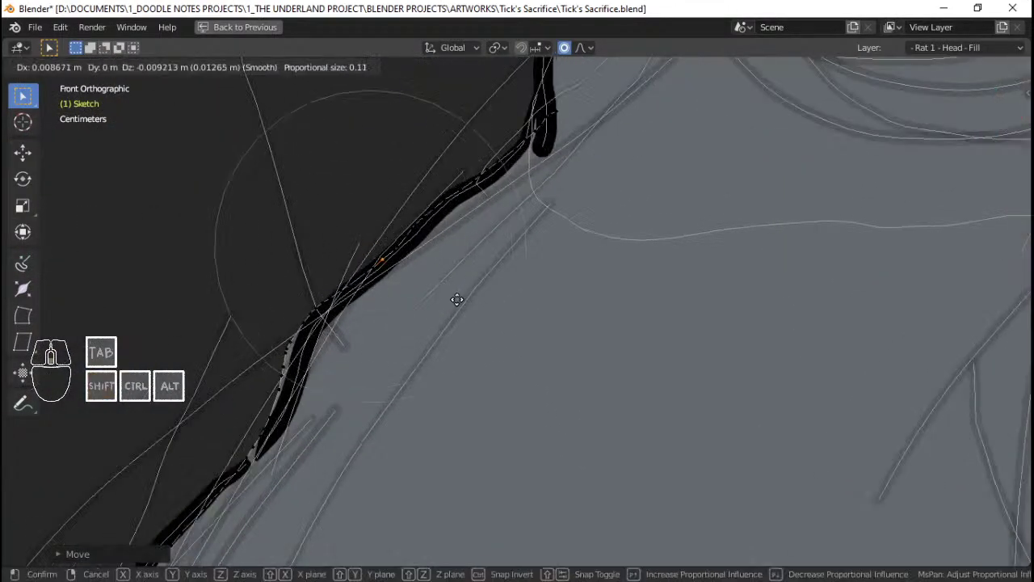
click(337, 342)
key(g)
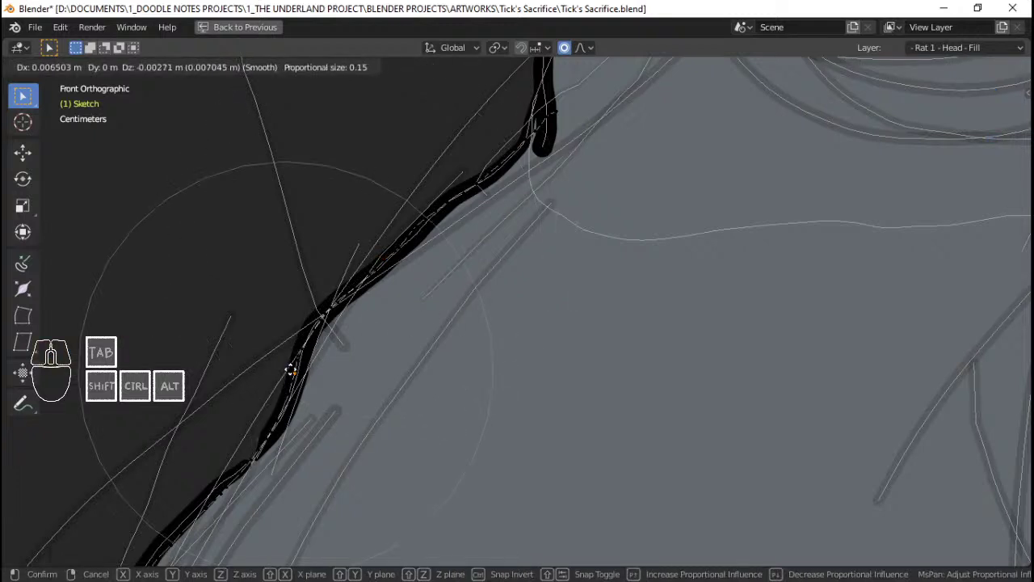
click(292, 370)
Step: Move the body fill point on the right-facing rat's throat side inward beneath the outline
scroll(490, 368, down, 2)
shift+middle_drag(820, 390, 528, 311)
scroll(566, 299, up, 1)
right_click(634, 265)
key(g)
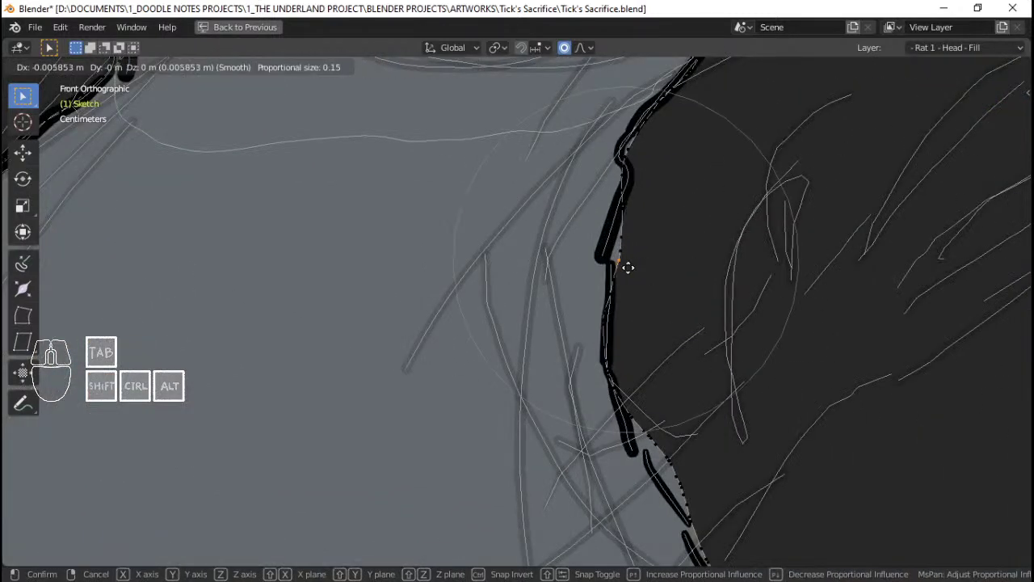
click(627, 271)
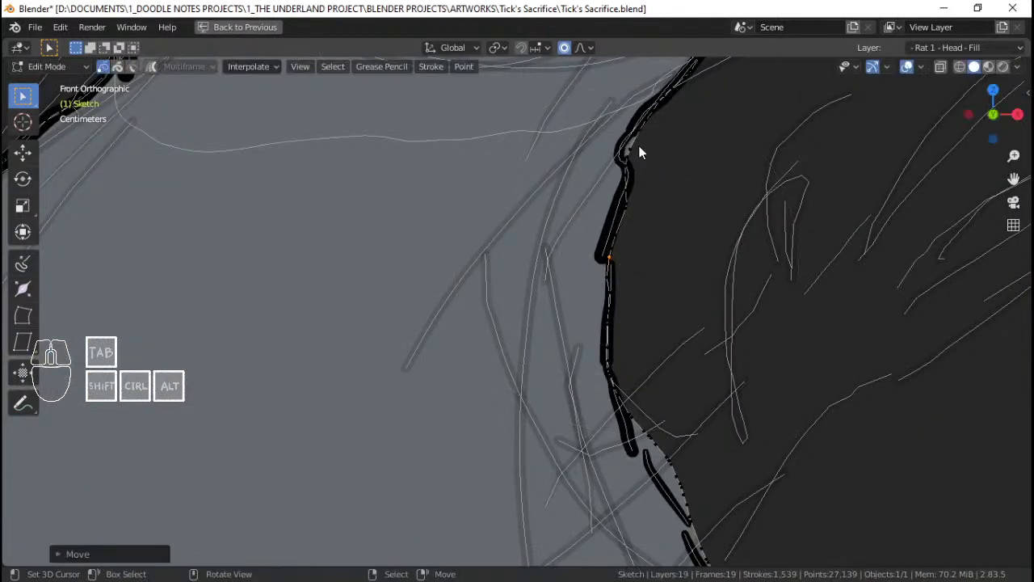
Step: Pull the fill's edge inward beneath the outline at the right-facing rat's throat notch and at the bulge further down the chest
right_click(640, 152)
key(g)
click(627, 139)
scroll(634, 202, down, 2)
shift+middle_drag(652, 441, 619, 312)
right_click(602, 249)
scroll(605, 252, up, 2)
right_click(620, 299)
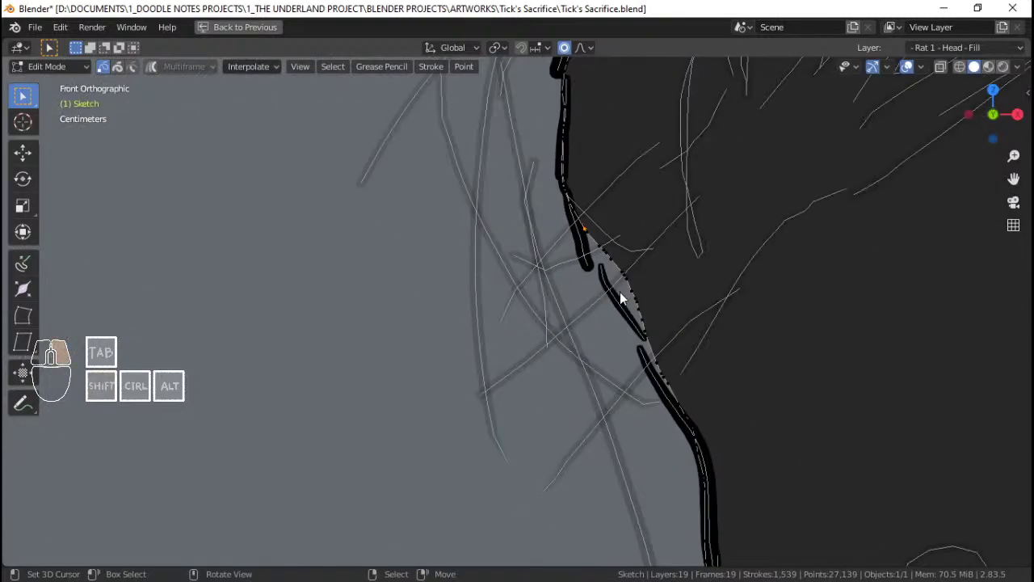
key(g)
click(617, 265)
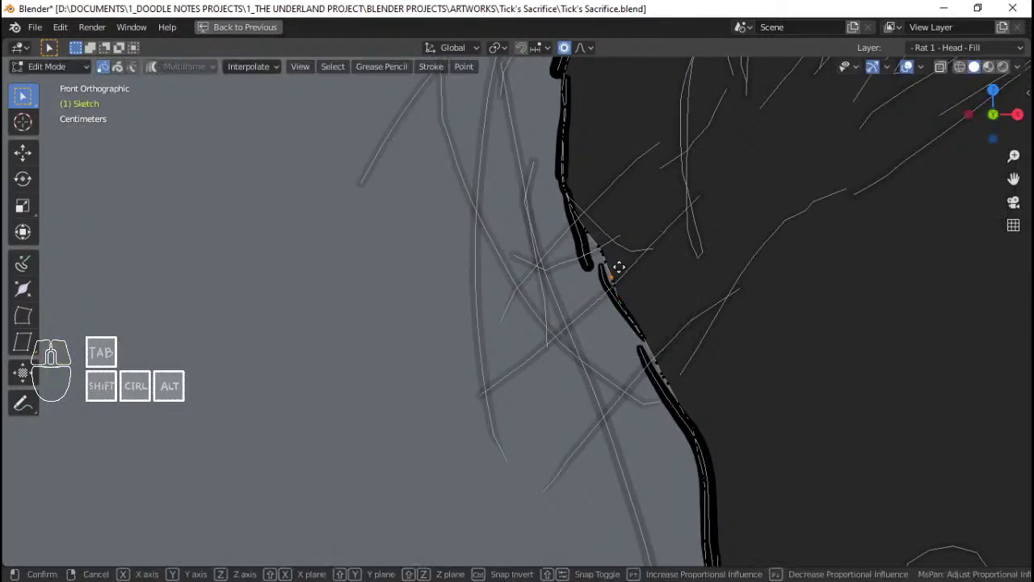
Step: Nudge the selected chest fill point of the right-facing rat until the fill edge follows the gap between the outline strokes
key(g)
click(604, 270)
key(g)
click(611, 269)
scroll(611, 299, down, 6)
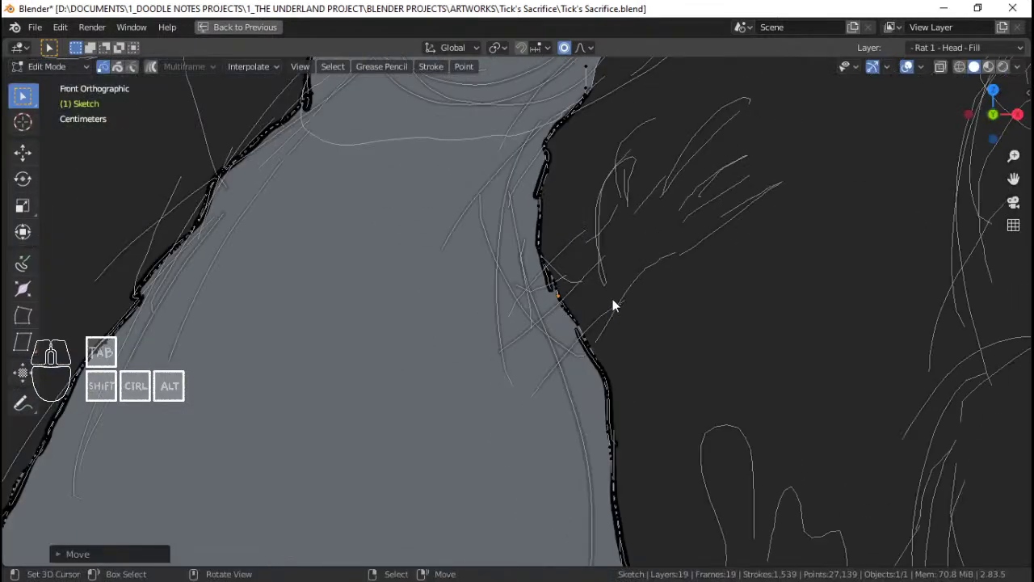
shift+middle_drag(490, 435, 439, 494)
shift+middle_drag(475, 223, 433, 325)
Step: Return the sketch to Draw mode and save the file
scroll(494, 282, up, 6)
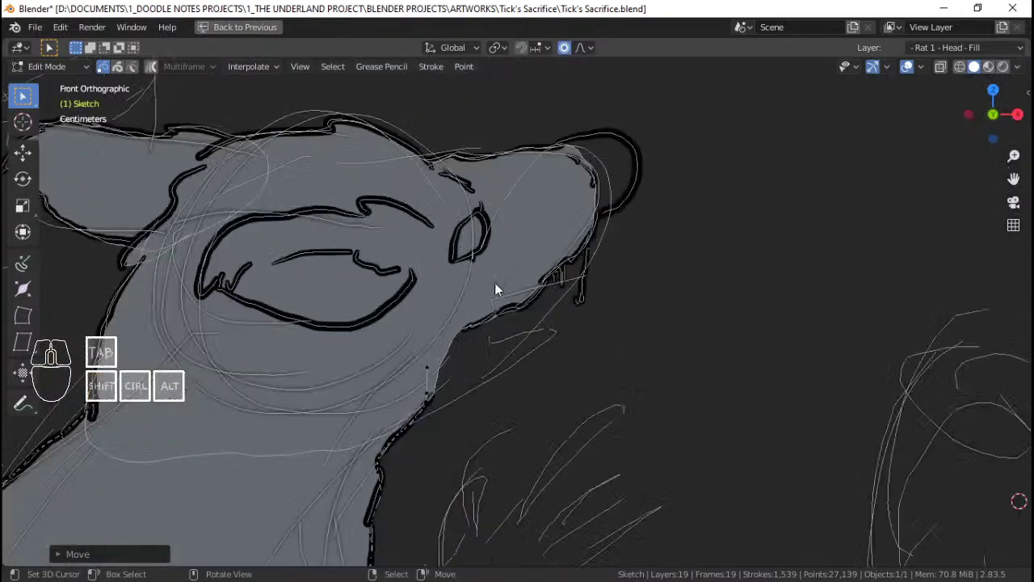
key(Tab)
scroll(530, 268, down, 3)
shift+middle_drag(399, 264, 472, 283)
key(ctrl+s)
key(ctrl+Tab)
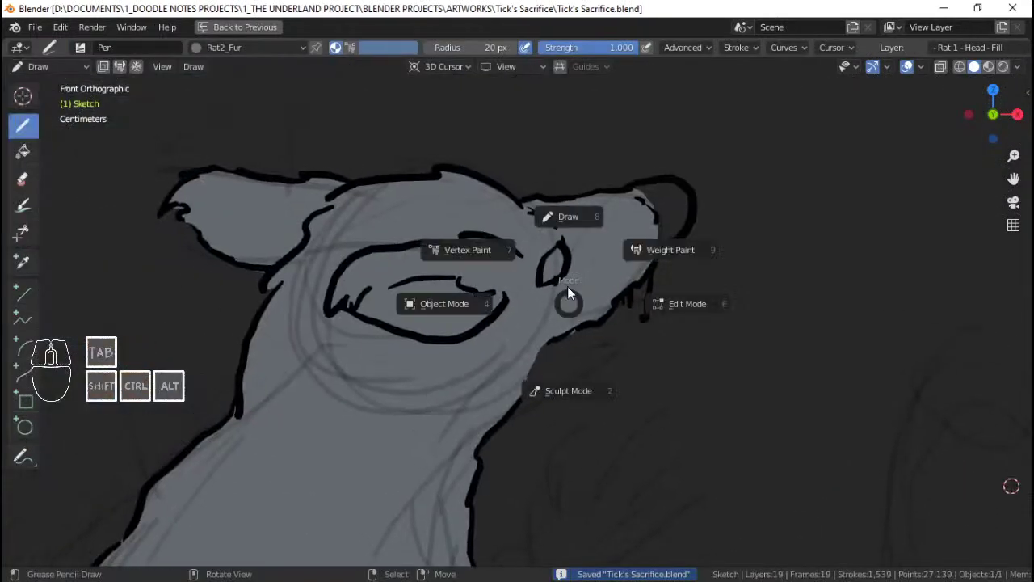
Step: Save the file, and draw a Rat2_Fur fill over the left-facing rat's head from snout to throat on the "- Rat 1 - Head - Fill" layer
shift+middle_drag(1011, 486, 975, 501)
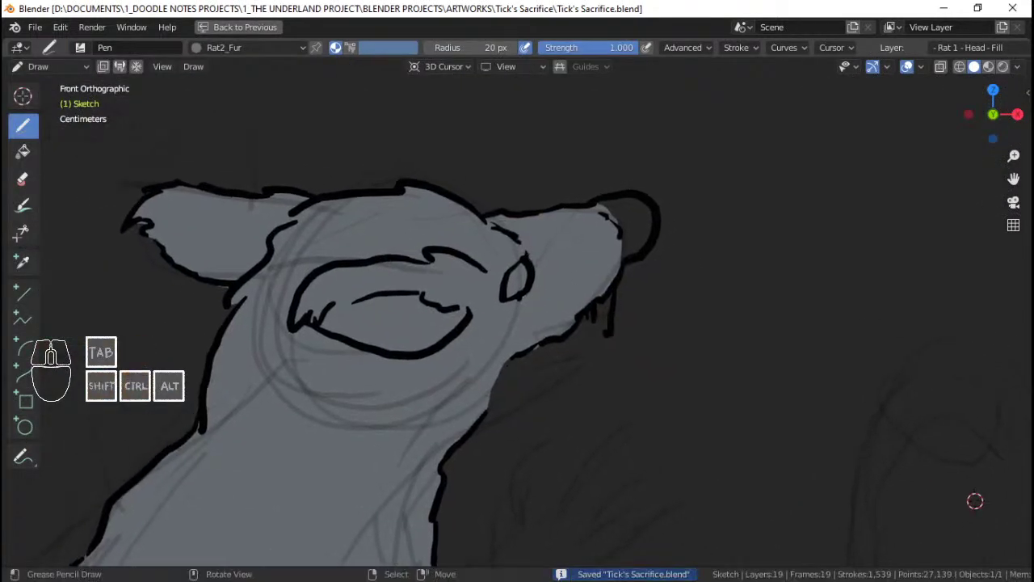
ctrl+middle_drag(975, 501, 188, 394)
key(ctrl+s)
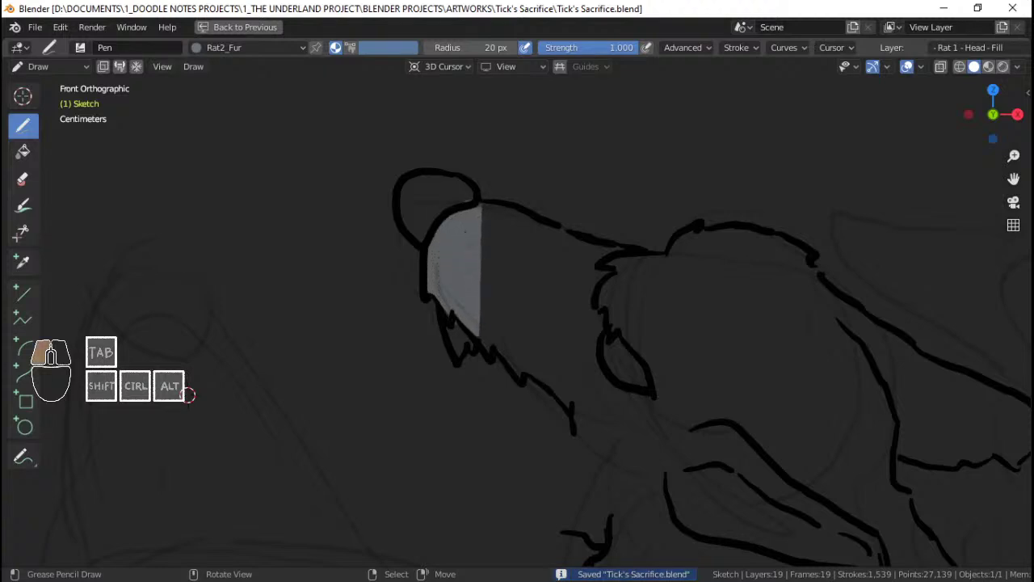
drag(493, 349, 511, 363)
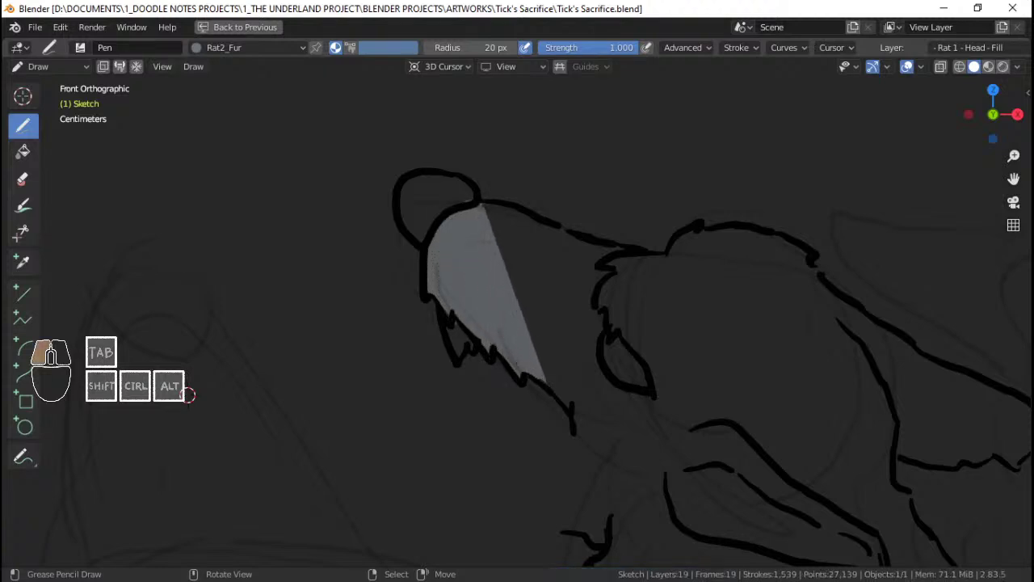
mouse_move(575, 441)
mouse_down()
mouse_move(574, 534)
mouse_move(688, 373)
mouse_move(751, 312)
mouse_move(650, 256)
mouse_up()
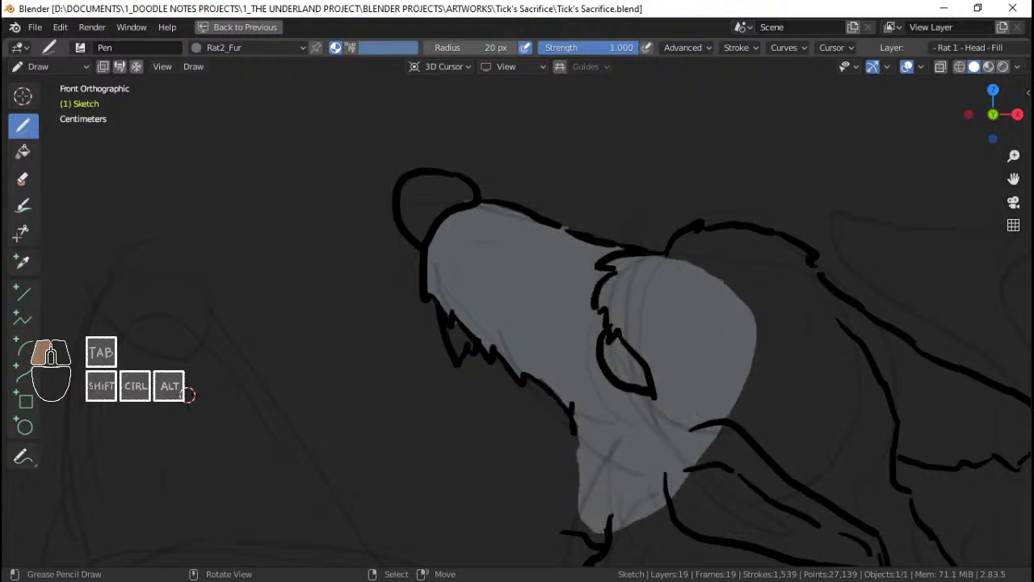
drag(559, 226, 553, 224)
Step: Draw further Rat2_Fur fill shapes covering the left-facing rat's throat, neck and back of the head
ctrl+middle_drag(557, 235, 557, 484)
mouse_move(557, 485)
shift+middle_down()
mouse_move(499, 420)
mouse_move(491, 364)
shift+middle_up()
mouse_move(490, 375)
shift+middle_down()
mouse_move(417, 351)
mouse_move(452, 244)
shift+middle_up()
ctrl+middle_drag(453, 244, 437, 173)
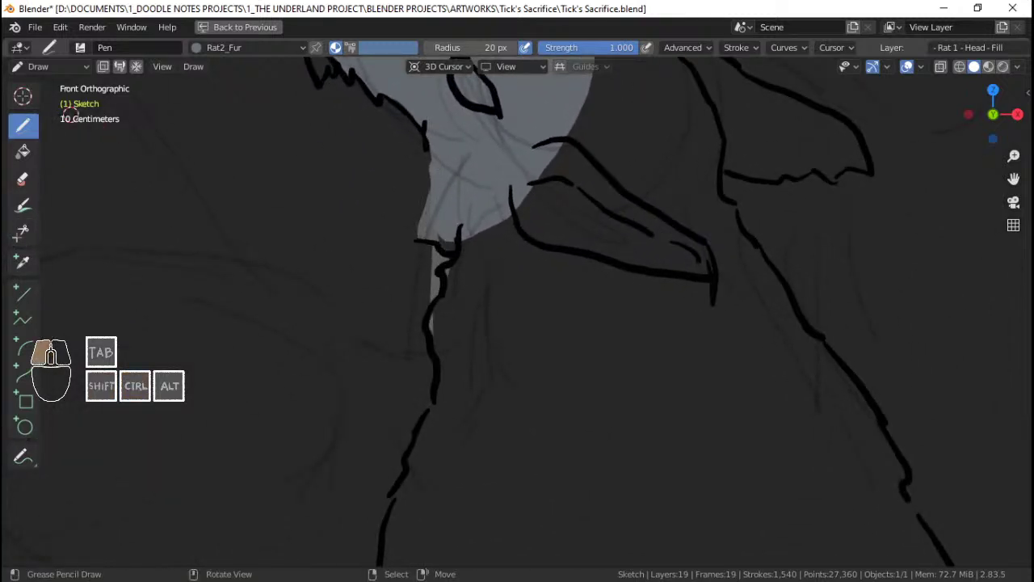
mouse_move(437, 243)
mouse_down()
mouse_move(443, 428)
mouse_move(731, 404)
mouse_move(525, 194)
mouse_up()
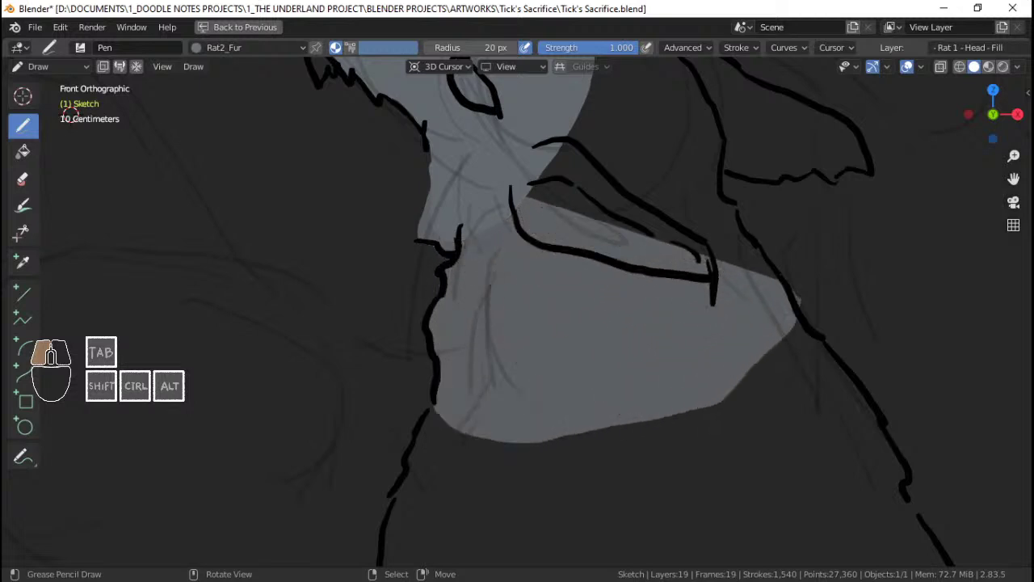
mouse_move(786, 280)
mouse_down()
mouse_move(722, 181)
mouse_move(716, 110)
mouse_move(583, 79)
mouse_up()
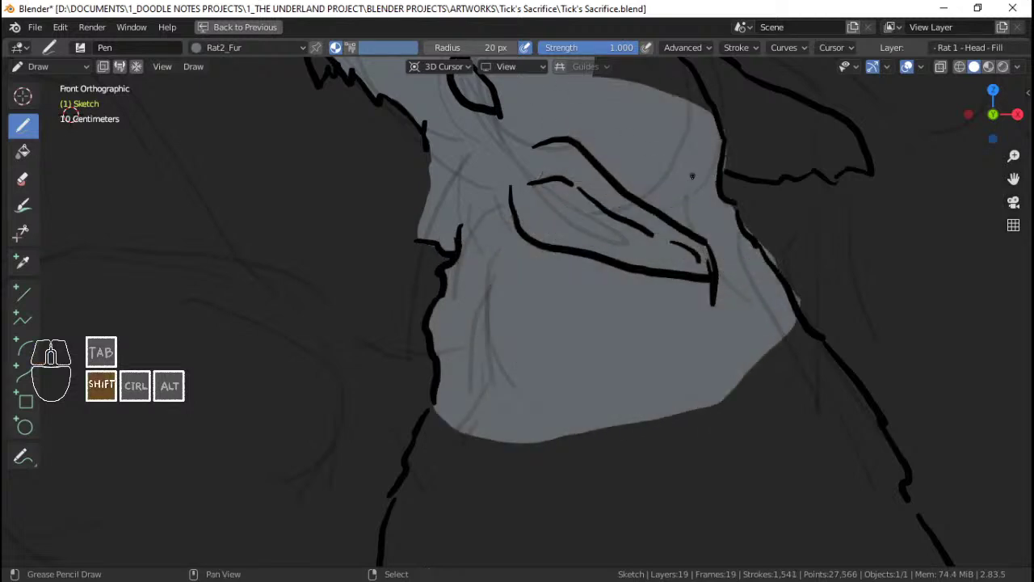
Step: Select the fill point protruding past the left-facing rat's rear neck outline in Edit mode and move it inward
shift+middle_drag(692, 175, 534, 261)
key(Tab)
click(656, 373)
key(g)
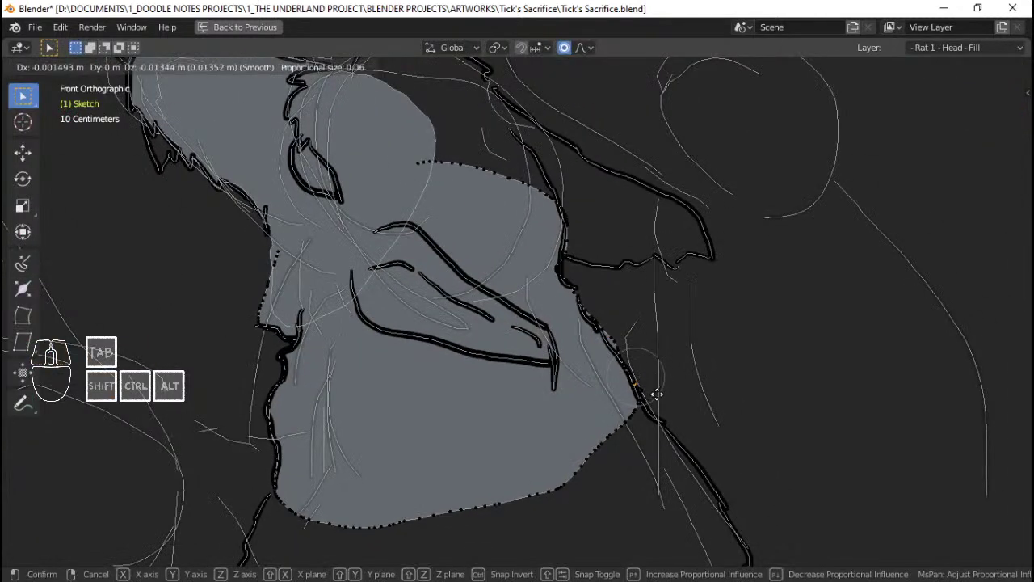
Step: Move the points along the back edge of the neck fill onto the black outline and save the file
right_drag(657, 395, 657, 402)
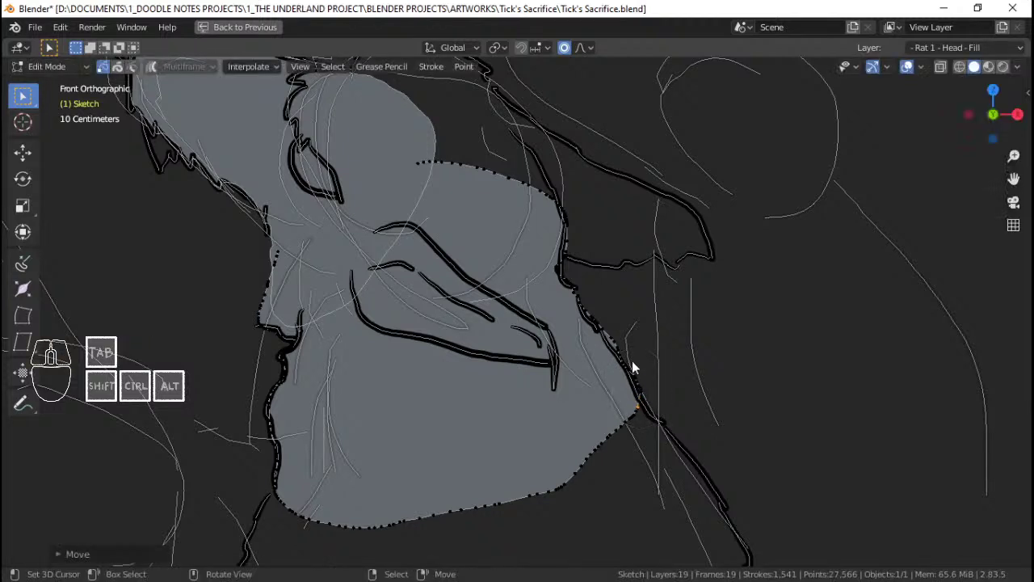
click(612, 336)
key(g)
click(612, 335)
click(590, 307)
key(g)
click(588, 309)
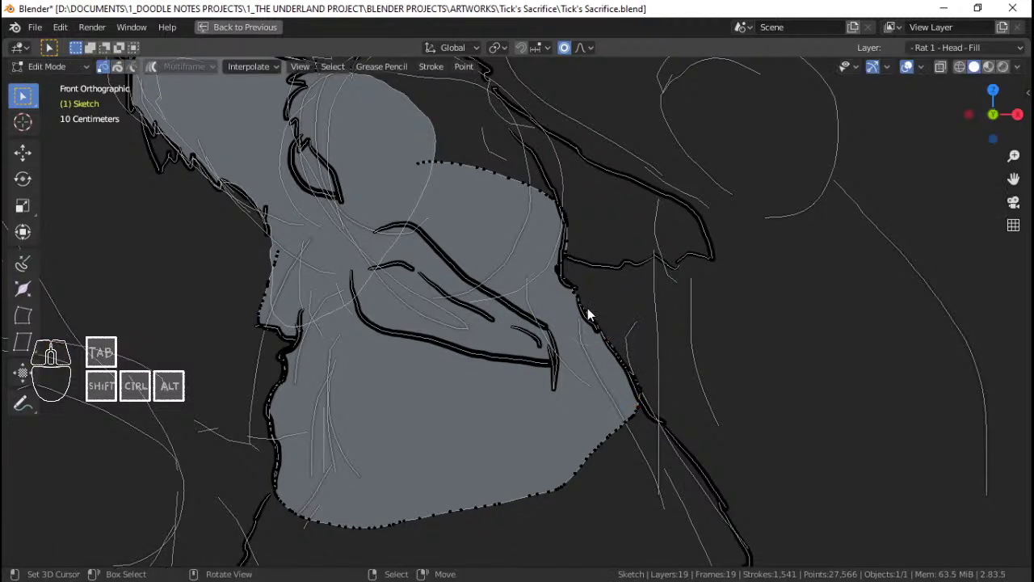
click(591, 309)
key(g)
click(590, 319)
key(ctrl+s)
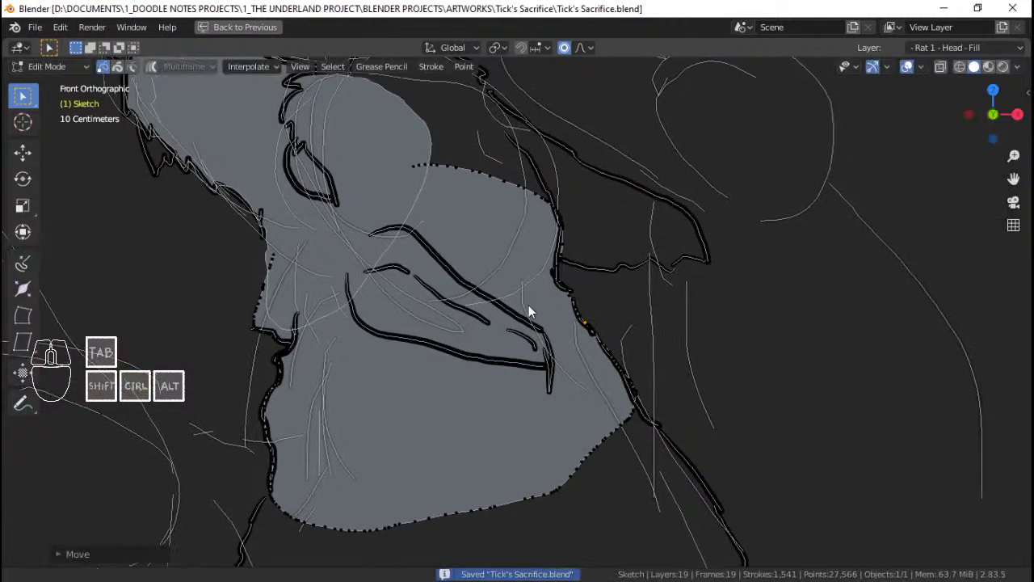
Step: In Draw mode, draw a Rat2_Fur fill over the unfilled top and back of the right-hand rat's head
scroll(528, 305, up, 2)
key(ctrl+Tab)
click(557, 232)
shift+middle_drag(540, 261, 531, 294)
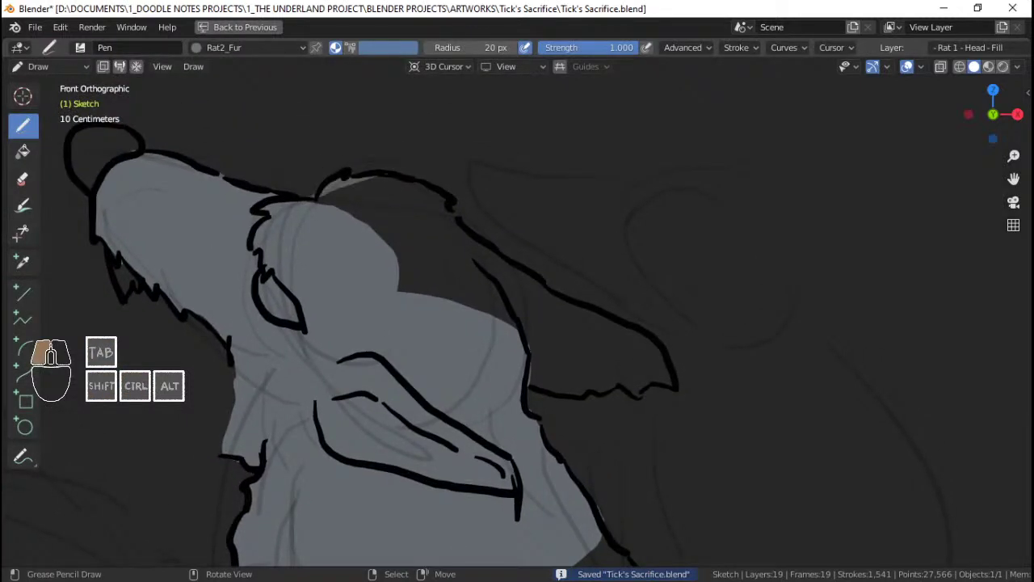
mouse_move(412, 183)
mouse_down()
mouse_move(441, 195)
mouse_move(516, 327)
mouse_move(452, 301)
mouse_up()
Step: Draw a Rat2_Fur fill inside the right-hand rat's pointed far ear and save the file
shift+middle_drag(367, 372, 253, 356)
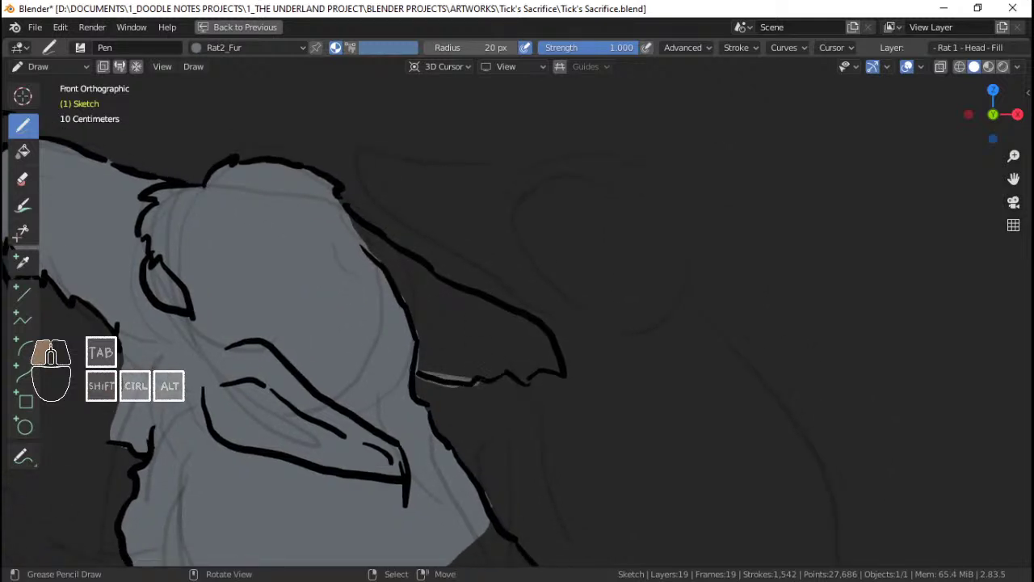
mouse_move(561, 373)
mouse_down()
mouse_move(538, 322)
mouse_move(467, 294)
mouse_up()
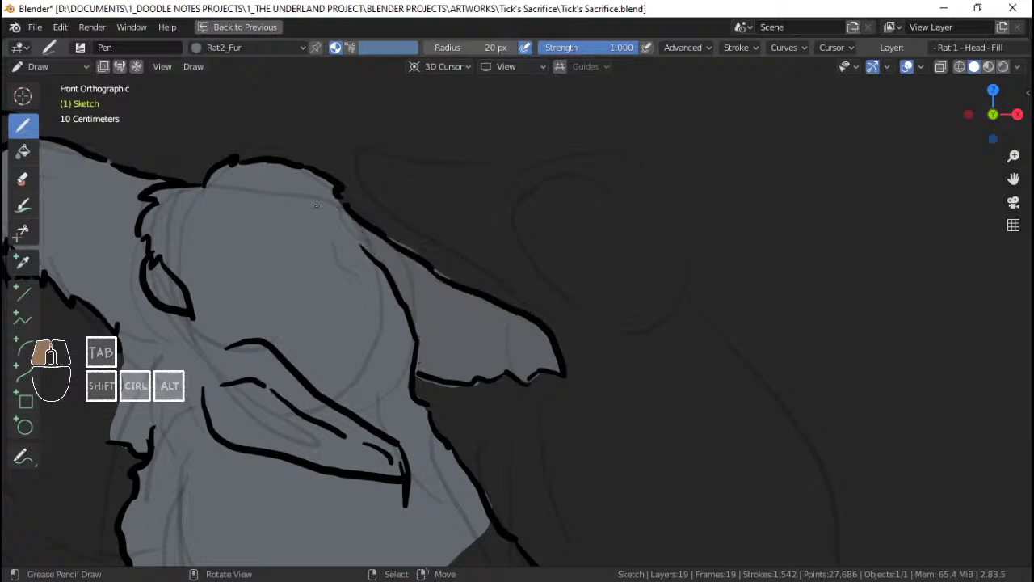
drag(316, 206, 423, 298)
middle_drag(422, 298, 447, 281)
key(KP_1)
key(ctrl+s)
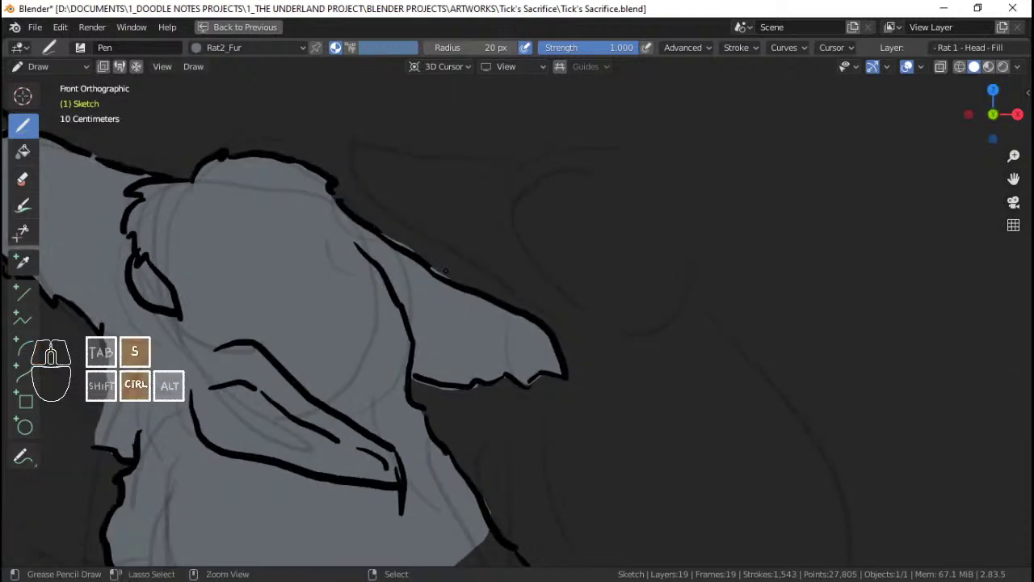
Step: In Edit Mode, move the far ear fill's upper-edge points onto the black outline with proportional editing
scroll(422, 240, up, 2)
key(Tab)
right_click(372, 220)
key(g)
click(437, 224)
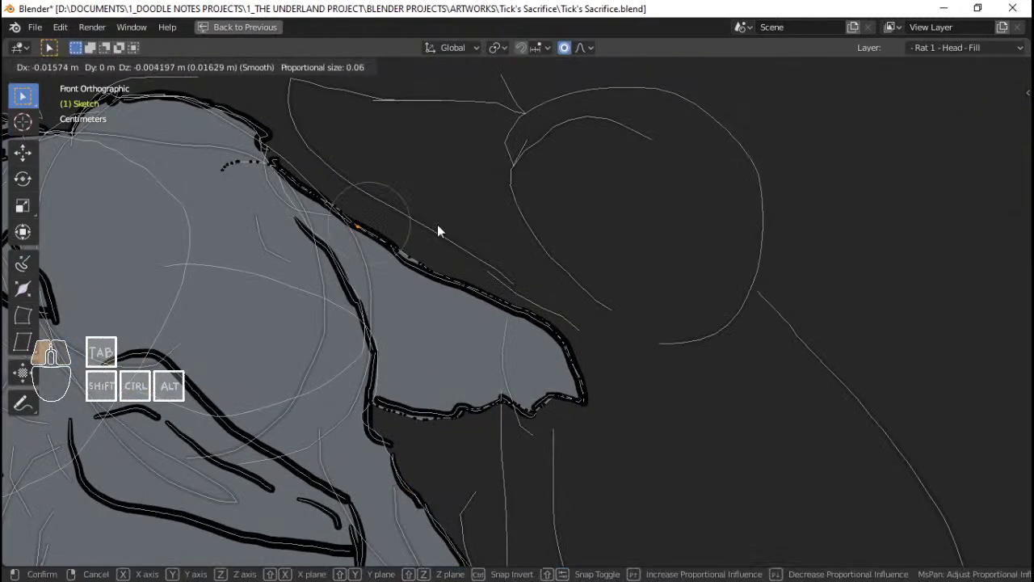
key(g)
click(416, 246)
right_click(409, 244)
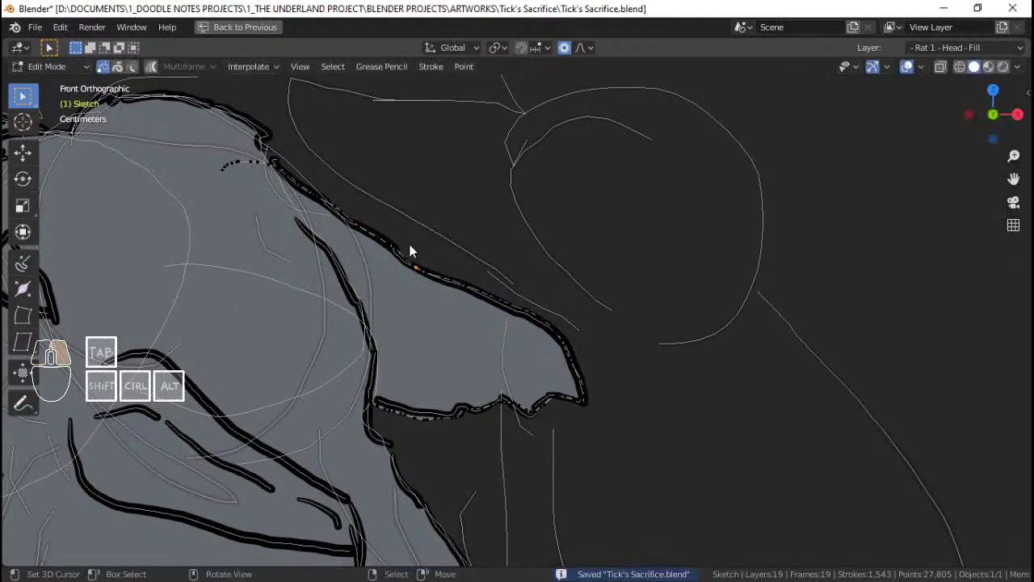
key(g)
click(406, 249)
Step: Move the points on the lower edge of the far ear fill, near the head, up to the outline
right_click(411, 416)
key(g)
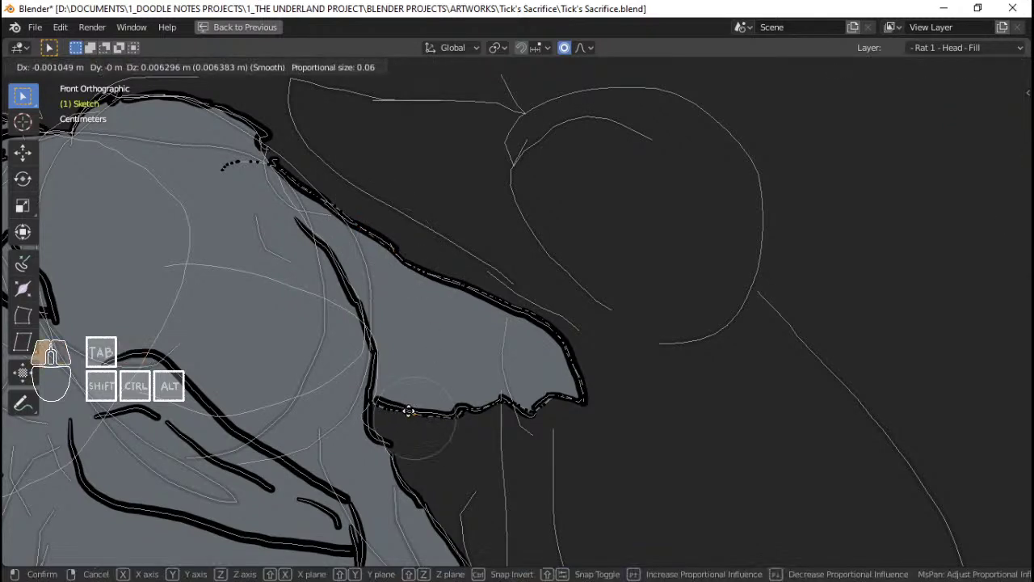
click(392, 408)
key(g)
click(409, 410)
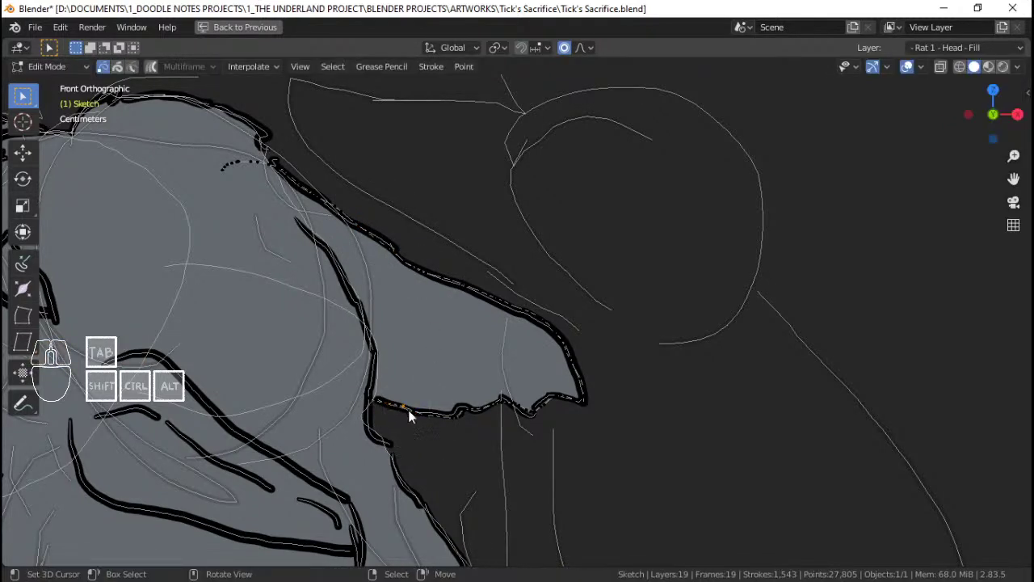
key(g)
click(450, 418)
Step: Fit the far ear fill's points to the jagged outline near the ear tip and return to Draw mode
right_click(536, 411)
key(g)
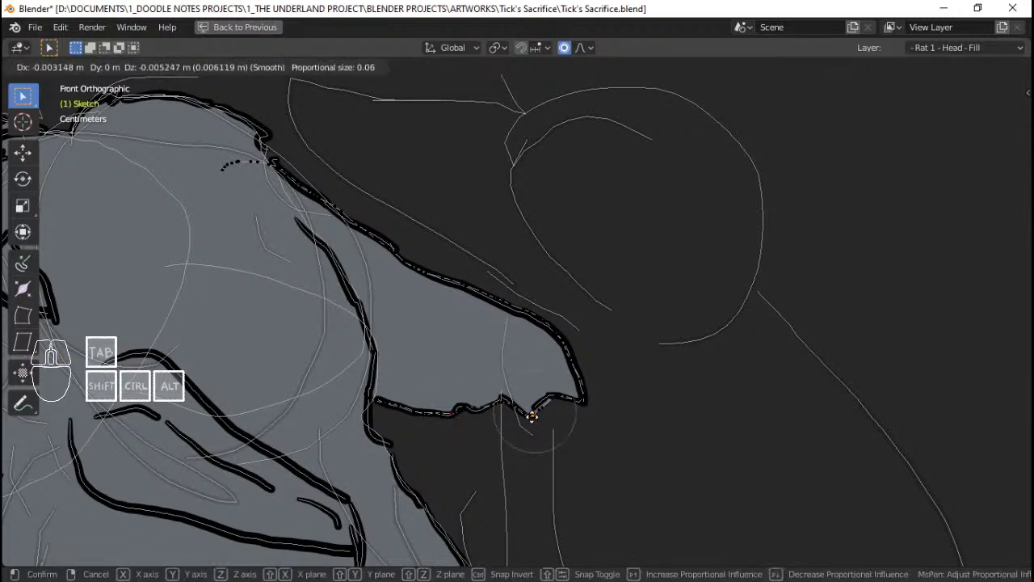
click(532, 416)
right_click(549, 403)
key(g)
click(543, 404)
key(Tab)
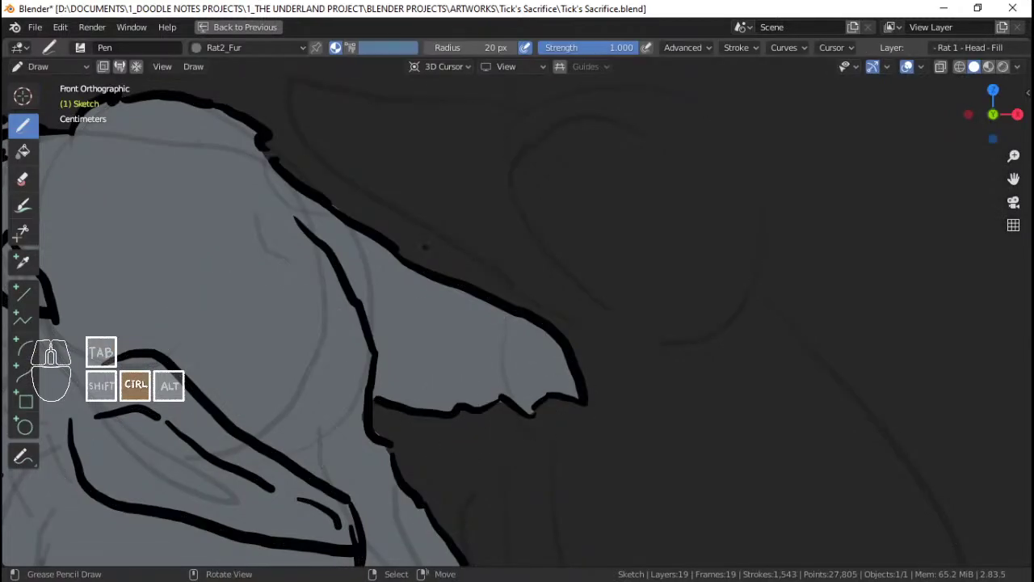
Step: Move the neck fill's points just below the far ear onto the outline
mouse_move(425, 310)
ctrl+middle_down()
mouse_move(428, 351)
mouse_move(444, 261)
ctrl+middle_up()
mouse_move(447, 345)
ctrl+middle_down()
mouse_move(448, 325)
mouse_move(404, 322)
ctrl+middle_up()
key(Tab)
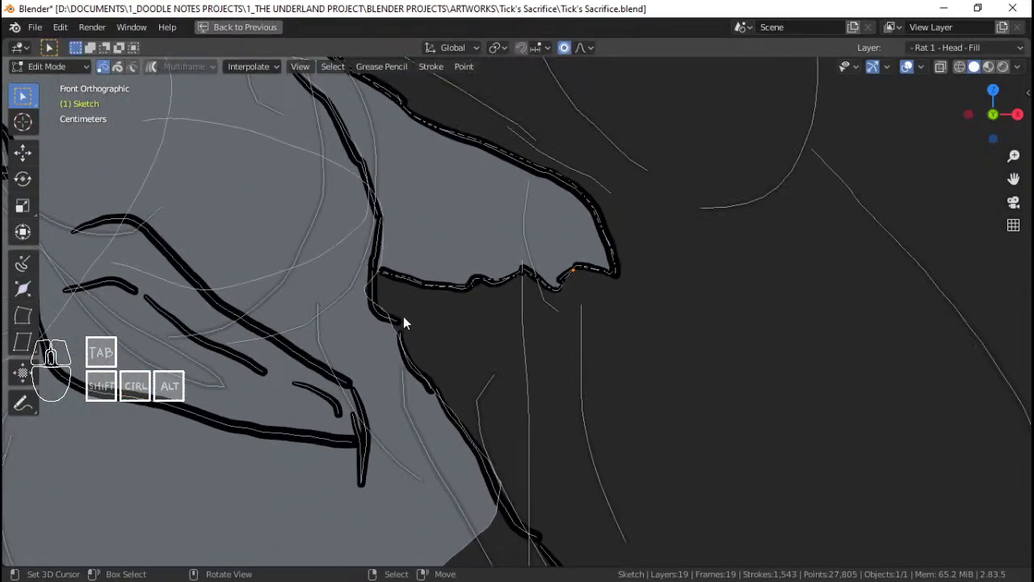
key(g)
click(387, 310)
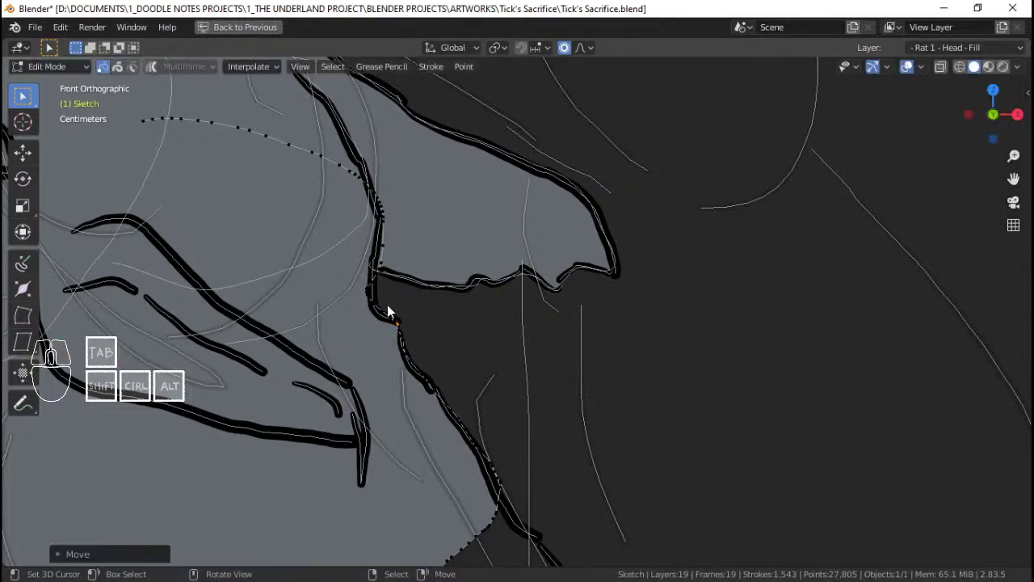
key(g)
click(385, 315)
key(Tab)
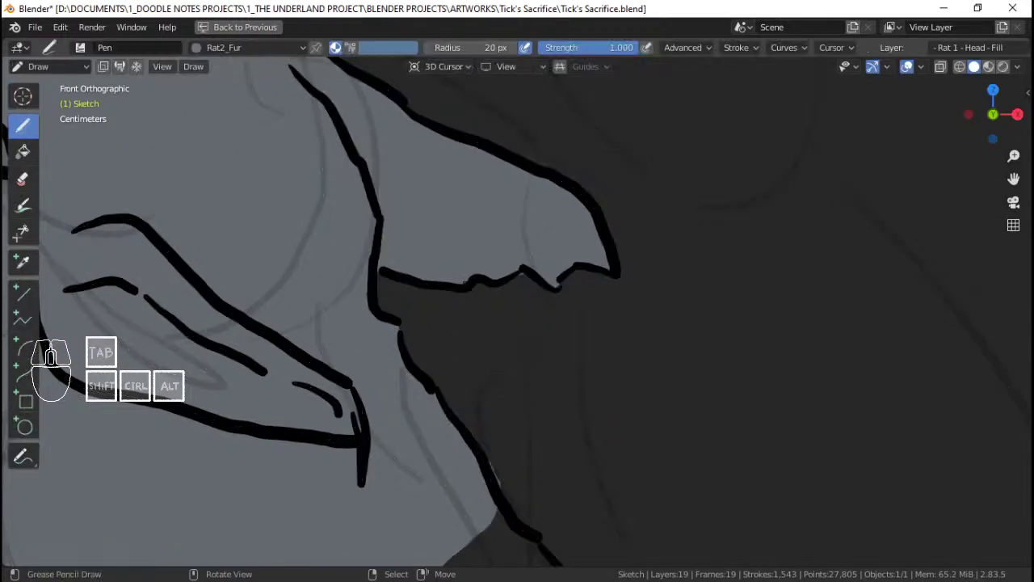
Step: Adjust the neck fill's points along the lower back outline and save the file
mouse_move(461, 271)
ctrl+middle_down()
mouse_move(490, 339)
mouse_move(487, 277)
ctrl+middle_up()
key(Tab)
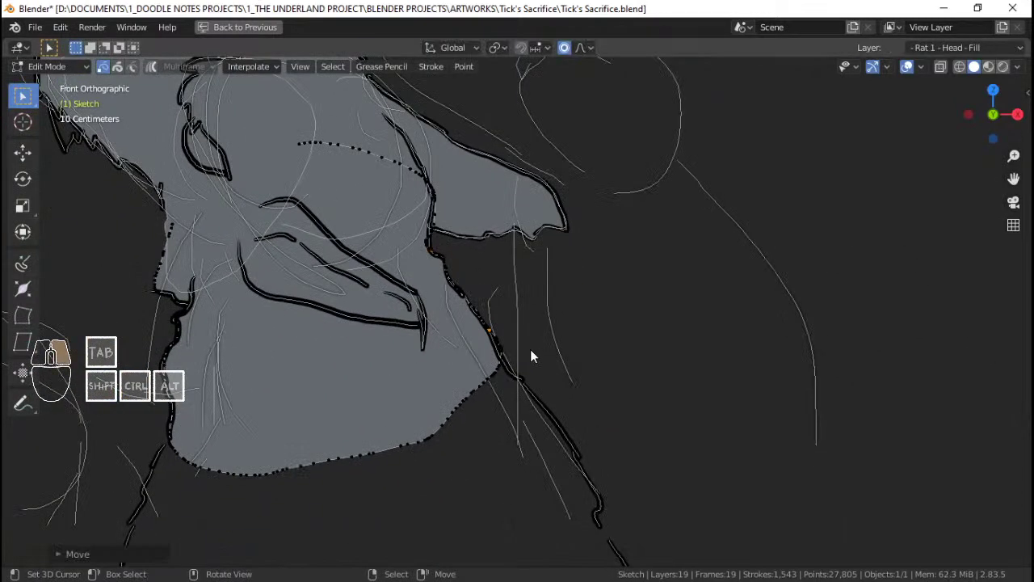
key(g)
key(Escape)
key(ctrl+s)
key(ctrl+Tab)
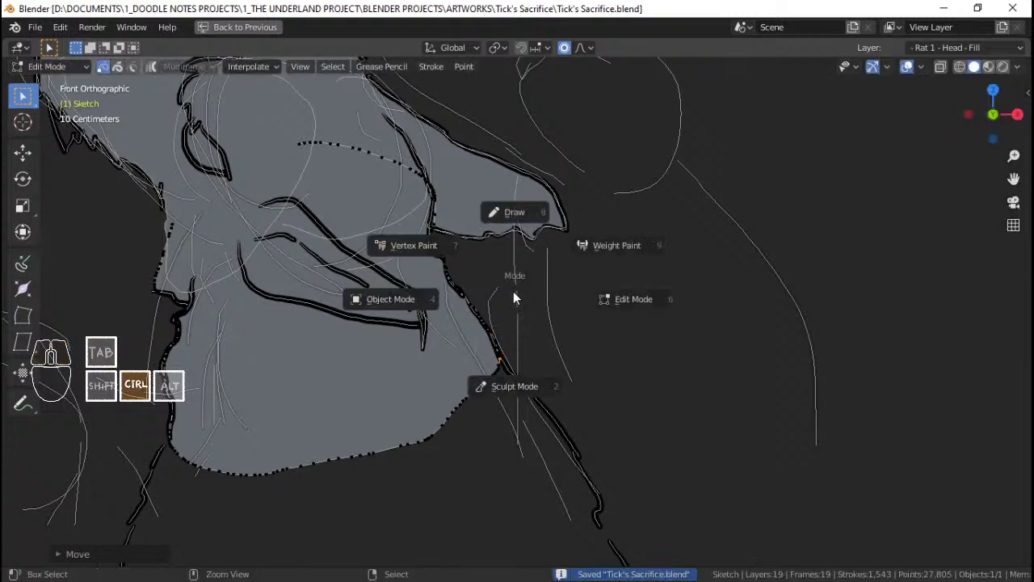
Step: In Draw mode, draw a Rat2_Fur fill covering the right-hand rat's body below the neck
click(515, 213)
ctrl+middle_drag(476, 277, 437, 362)
shift+middle_drag(437, 362, 480, 251)
ctrl+middle_drag(498, 347, 482, 295)
mouse_move(483, 295)
ctrl+middle_down()
mouse_move(457, 265)
mouse_move(450, 273)
mouse_move(482, 254)
ctrl+middle_up()
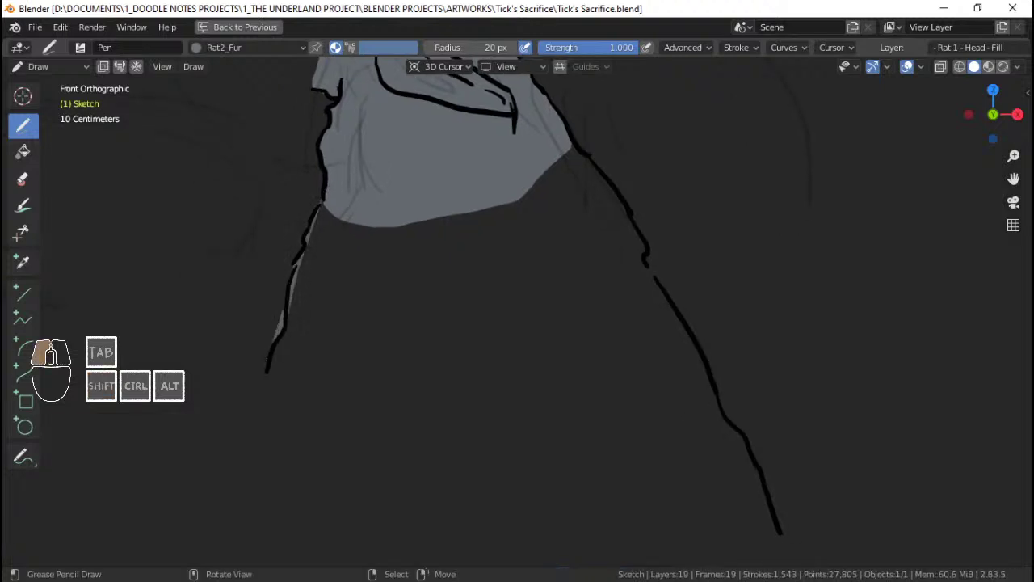
mouse_move(321, 212)
mouse_down()
mouse_move(323, 453)
mouse_move(762, 555)
mouse_move(780, 533)
mouse_move(745, 443)
mouse_move(721, 414)
mouse_move(618, 191)
mouse_move(586, 149)
mouse_up()
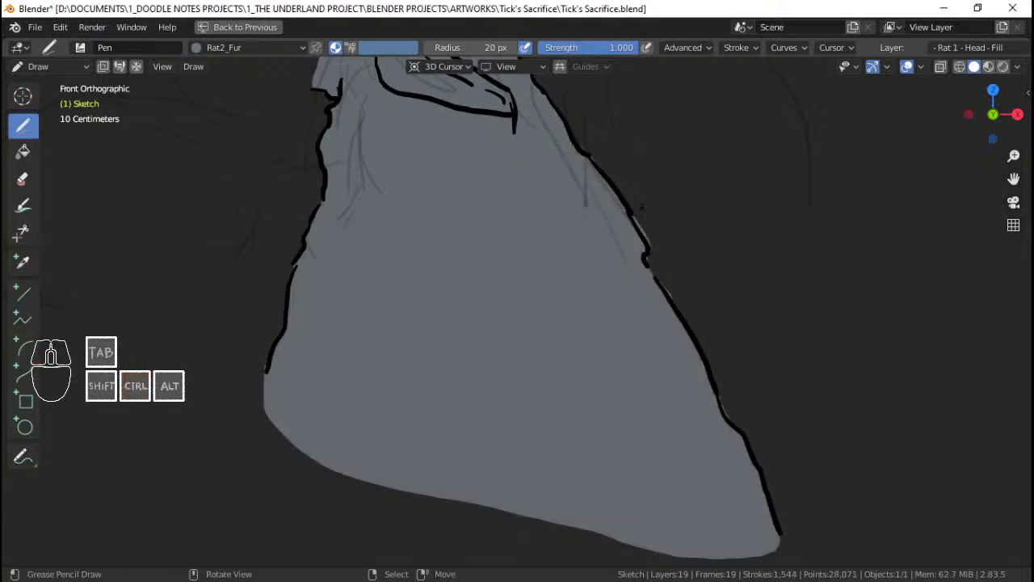
Step: Pull the body fill's stray points along the rat's back onto the outline and save the file
key(Tab)
right_click(648, 222)
key(g)
click(686, 242)
right_click(674, 282)
key(g)
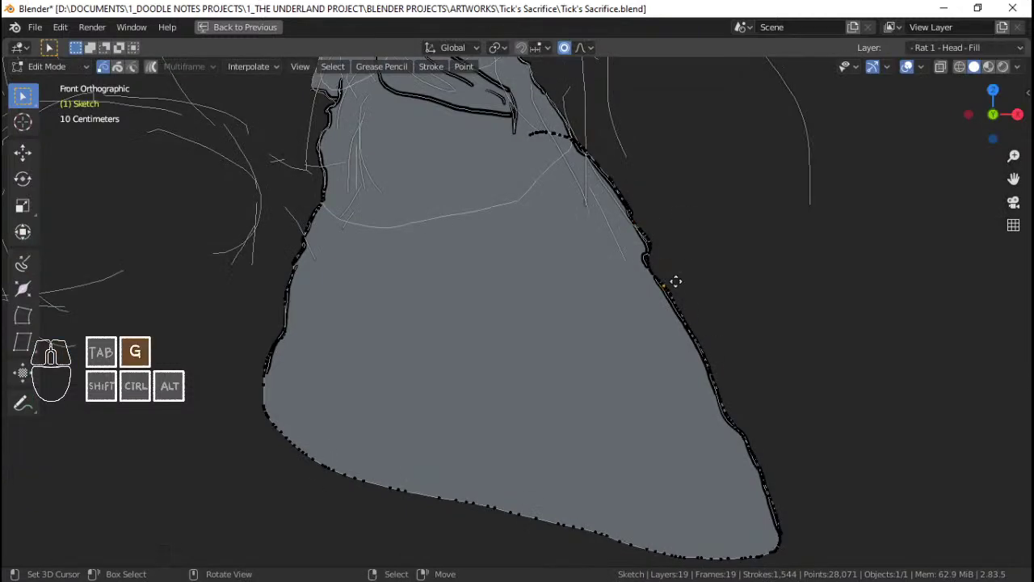
click(676, 285)
key(Tab)
scroll(685, 286, down, 5)
shift+middle_drag(596, 233, 592, 286)
key(ctrl+s)
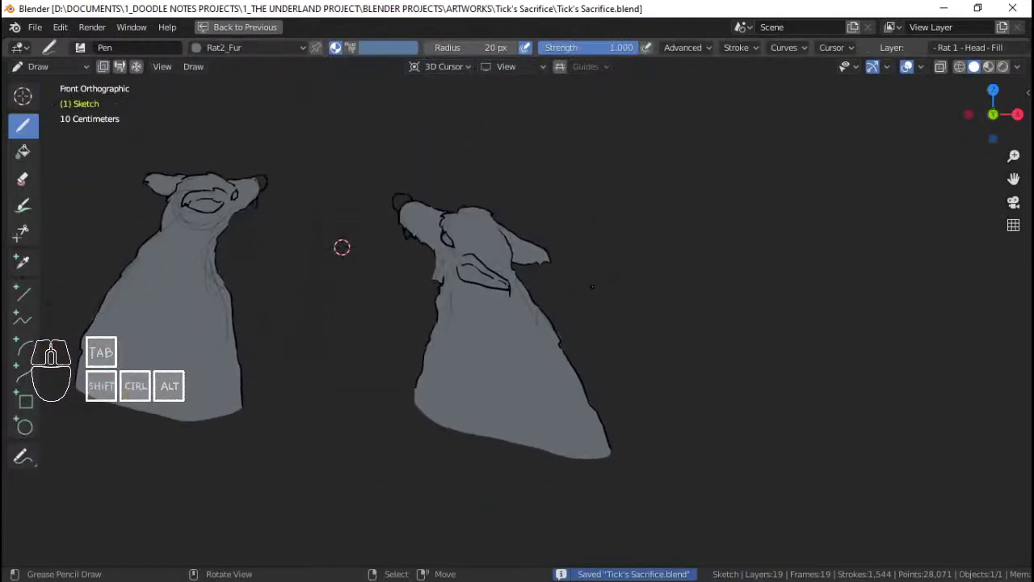
Step: Change the drawing material to Rat1_SKin
scroll(342, 245, up, 8)
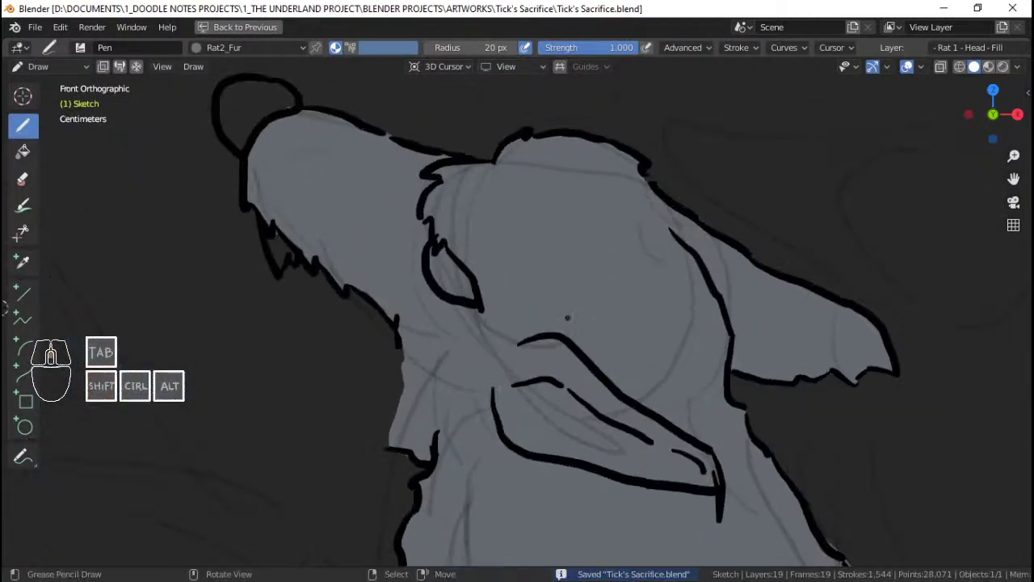
scroll(567, 318, down, 10)
scroll(366, 321, up, 2)
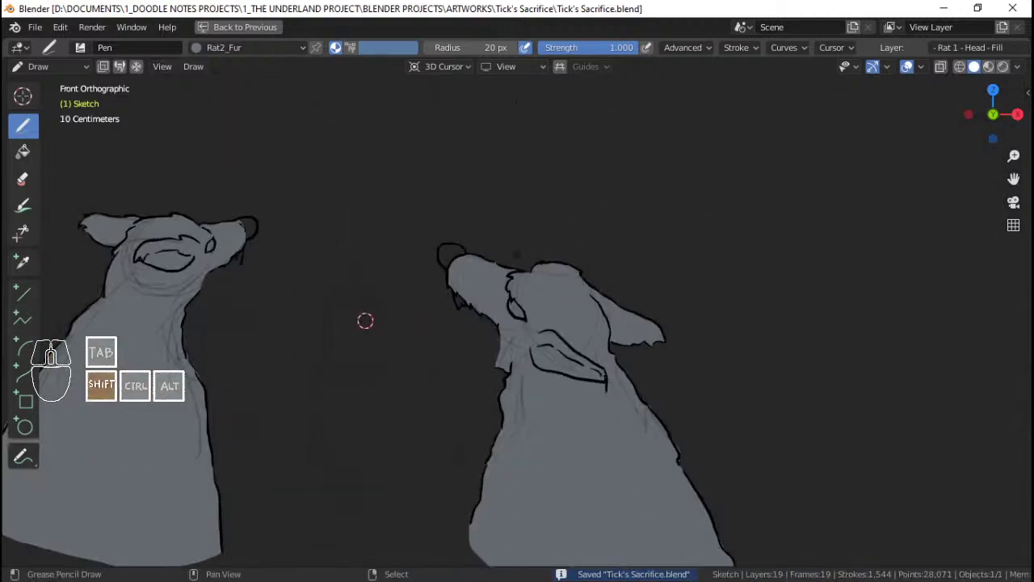
mouse_move(365, 321)
shift+middle_down()
mouse_move(452, 358)
mouse_move(438, 369)
mouse_move(524, 326)
shift+middle_up()
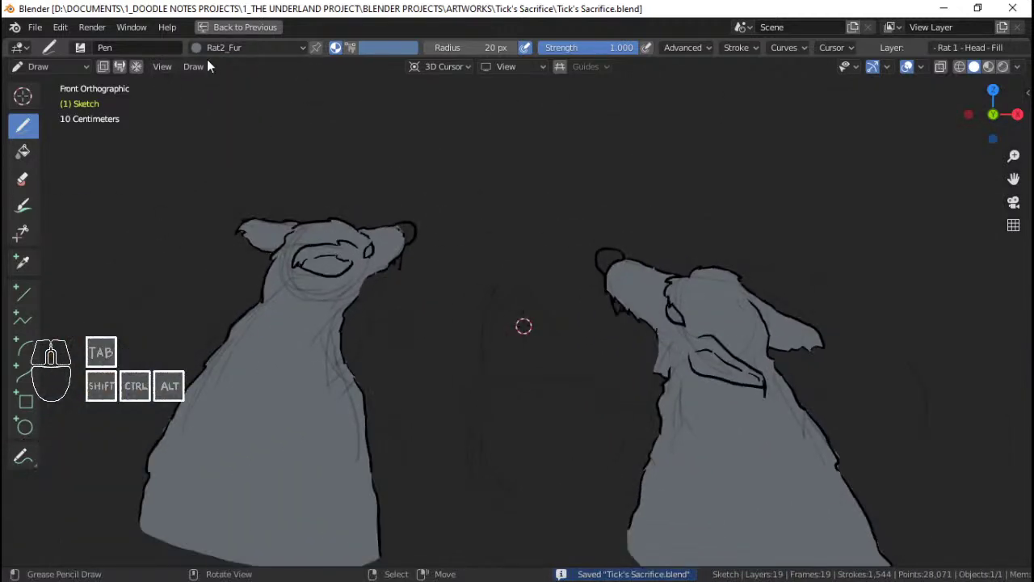
click(223, 47)
click(184, 111)
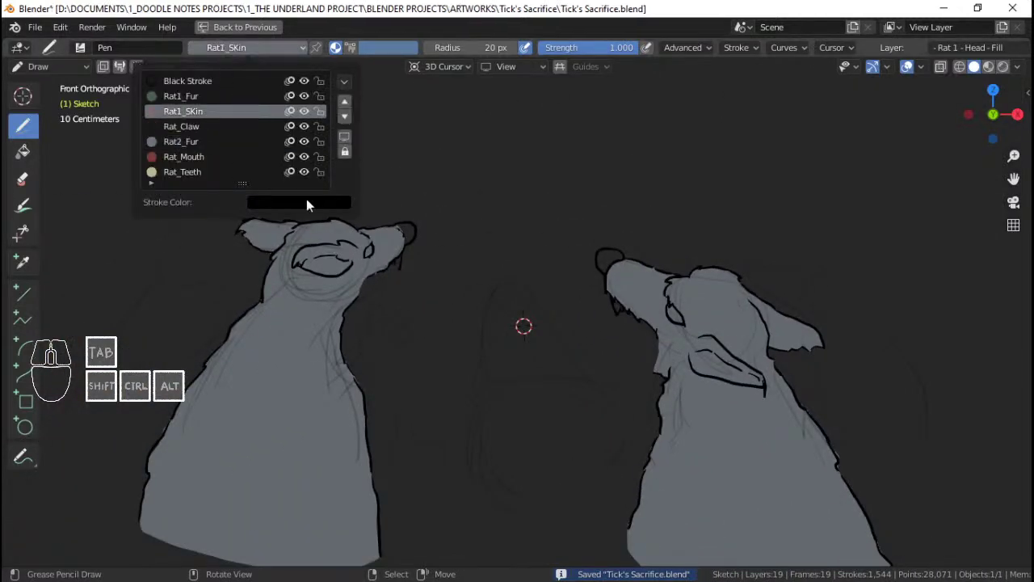
Step: Save the file and draw a Rat1_SKin fill inside the left-hand rat's near ear
scroll(339, 250, up, 2)
shift+middle_drag(307, 242, 430, 301)
scroll(430, 301, up, 5)
key(ctrl+s)
shift+middle_drag(234, 253, 406, 277)
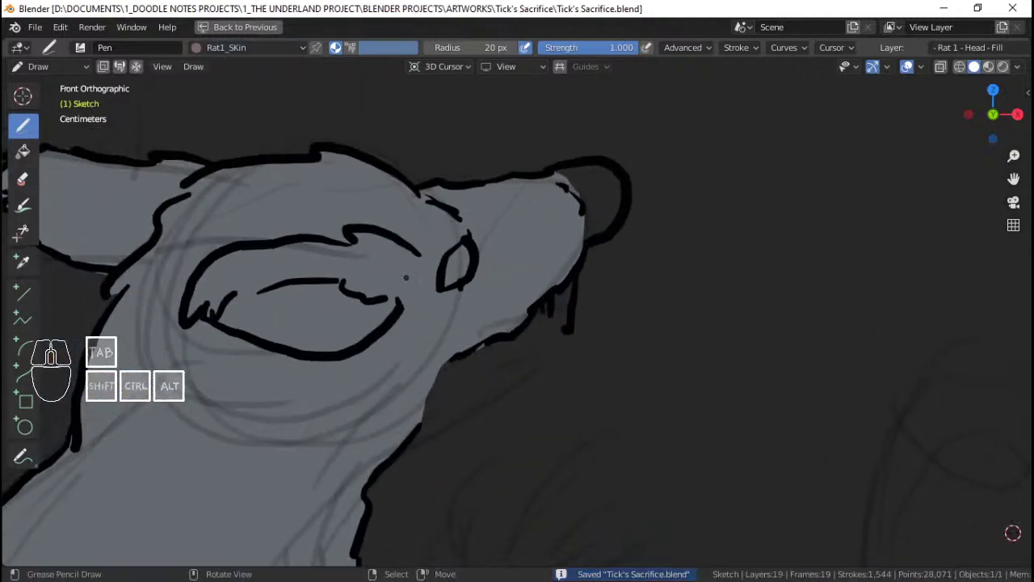
ctrl+middle_drag(267, 185, 267, 160)
shift+middle_drag(259, 304, 430, 210)
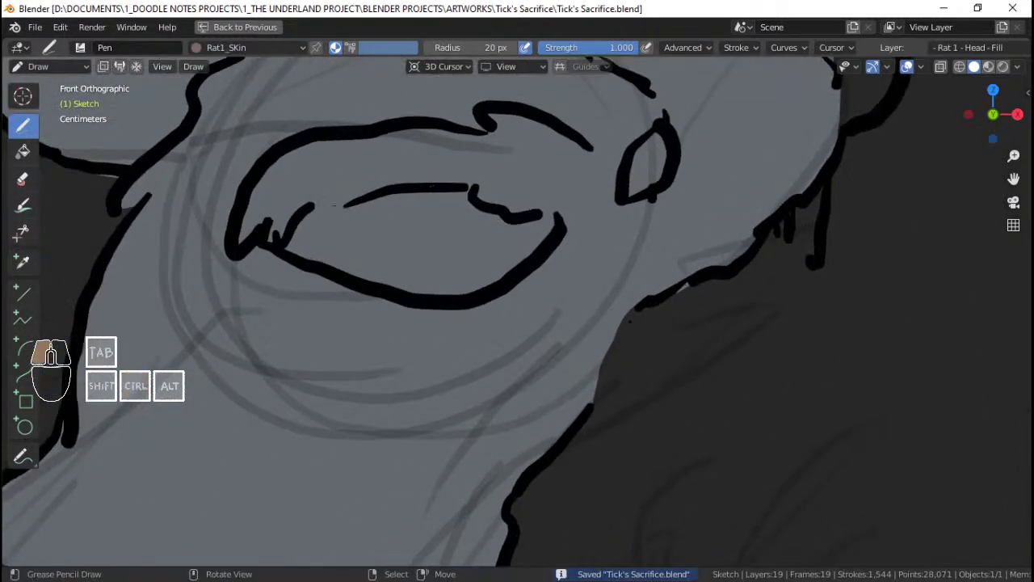
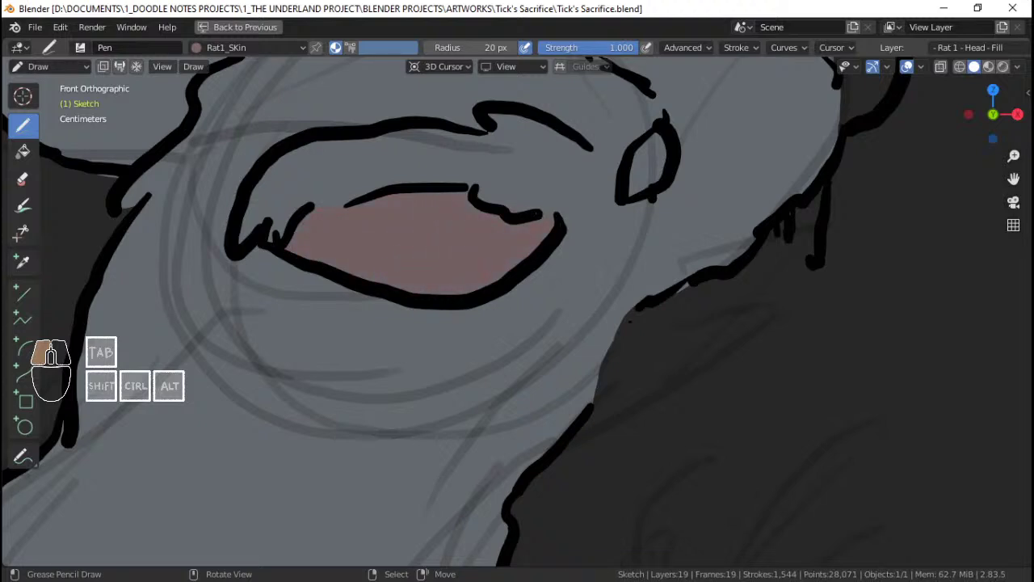
drag(466, 194, 438, 202)
shift+middle_drag(439, 203, 452, 201)
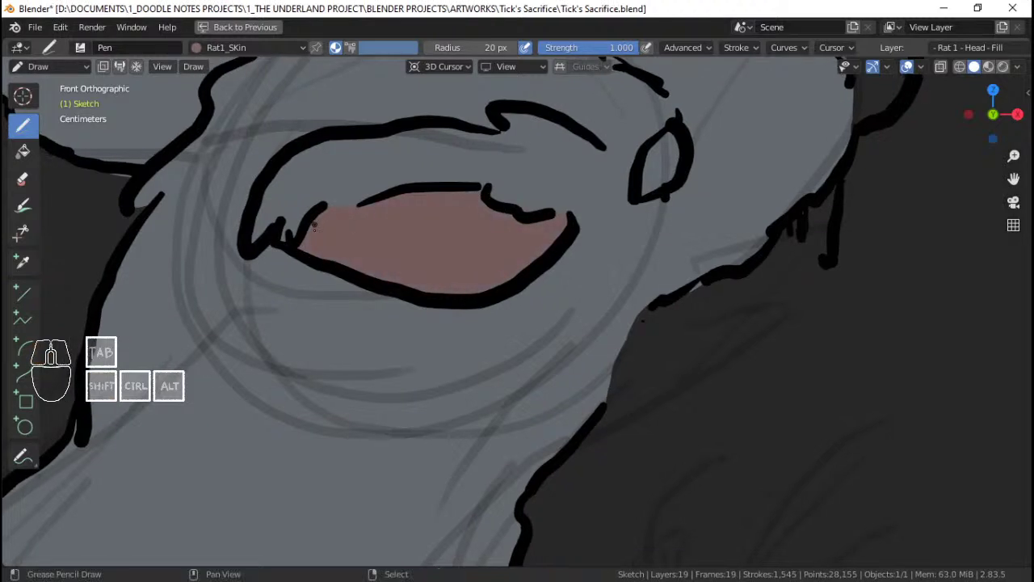
Step: Move the inner ear fill's edge points at the ear's pointed back end to fit the outline
key(Tab)
right_click(326, 231)
key(g)
click(320, 229)
key(Tab)
ctrl+middle_drag(546, 190, 550, 215)
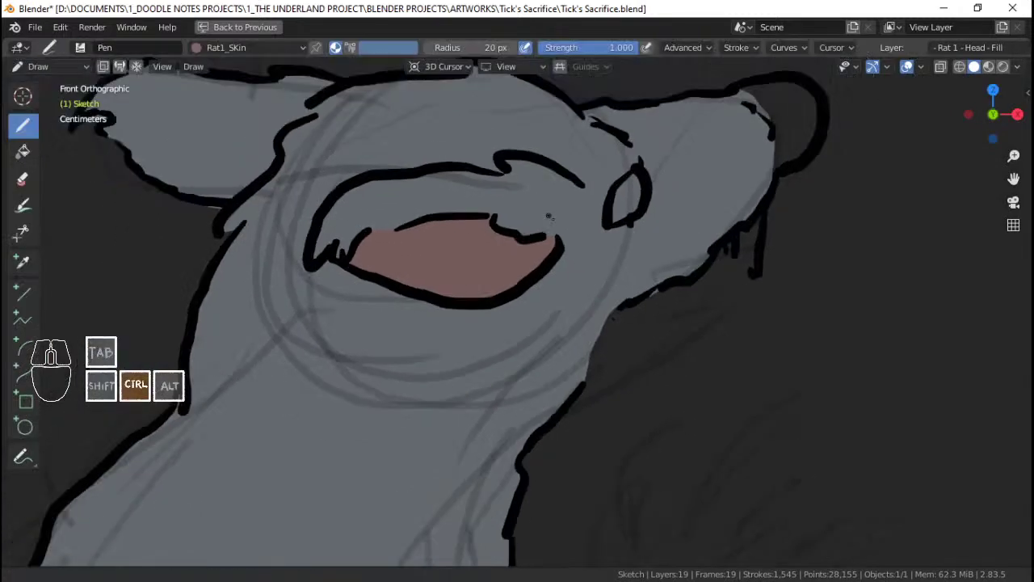
Step: Draw a Rat1_SKin fill inside the left-hand rat's nose outline
shift+middle_drag(653, 213, 496, 254)
ctrl+middle_drag(503, 243, 518, 194)
shift+middle_drag(602, 172, 420, 391)
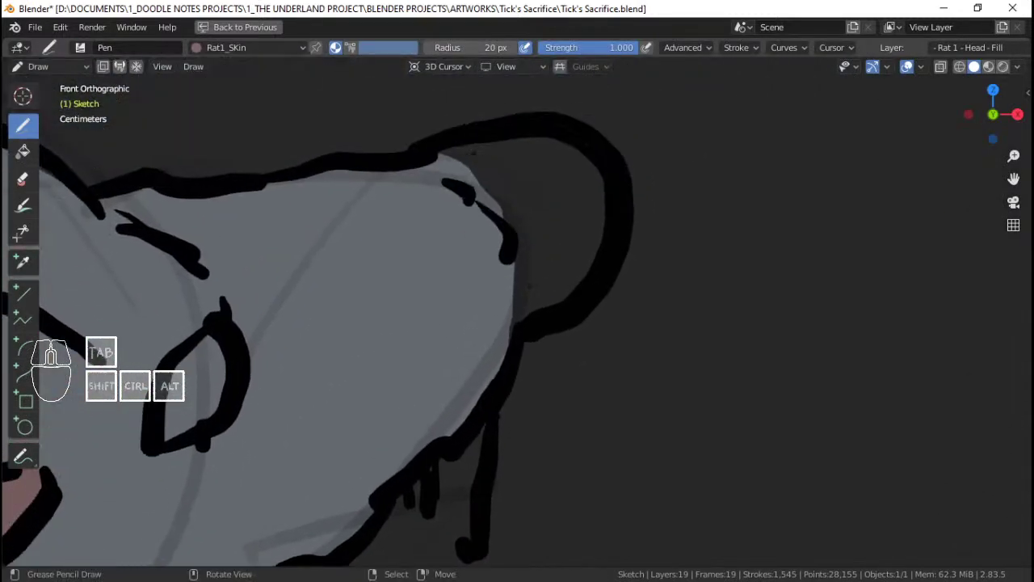
mouse_move(453, 149)
mouse_down()
mouse_move(598, 174)
mouse_move(573, 258)
mouse_move(541, 303)
mouse_up()
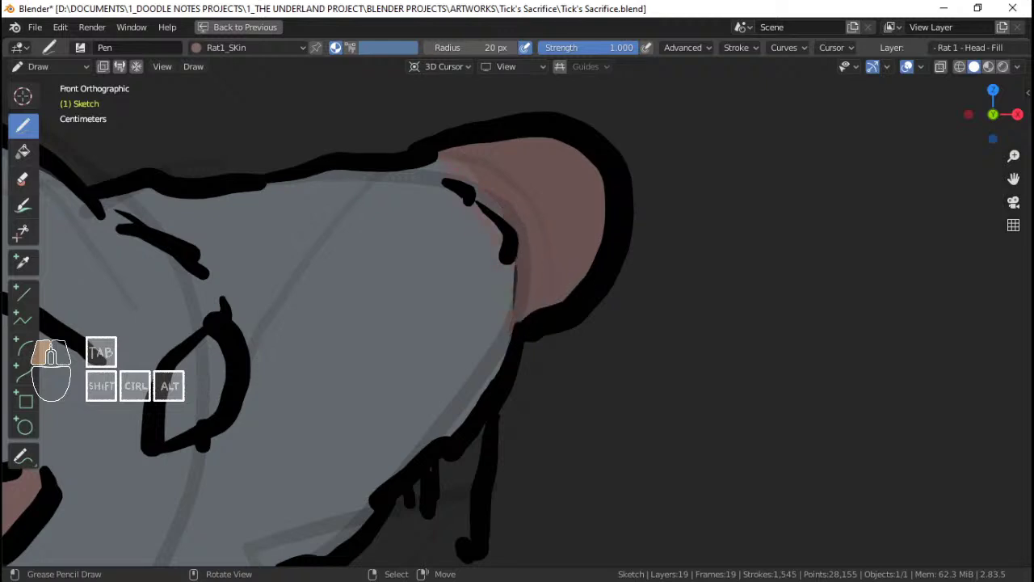
Step: Move the nose fill's points to fit the outline where the nose meets the snout, and save the file
key(Tab)
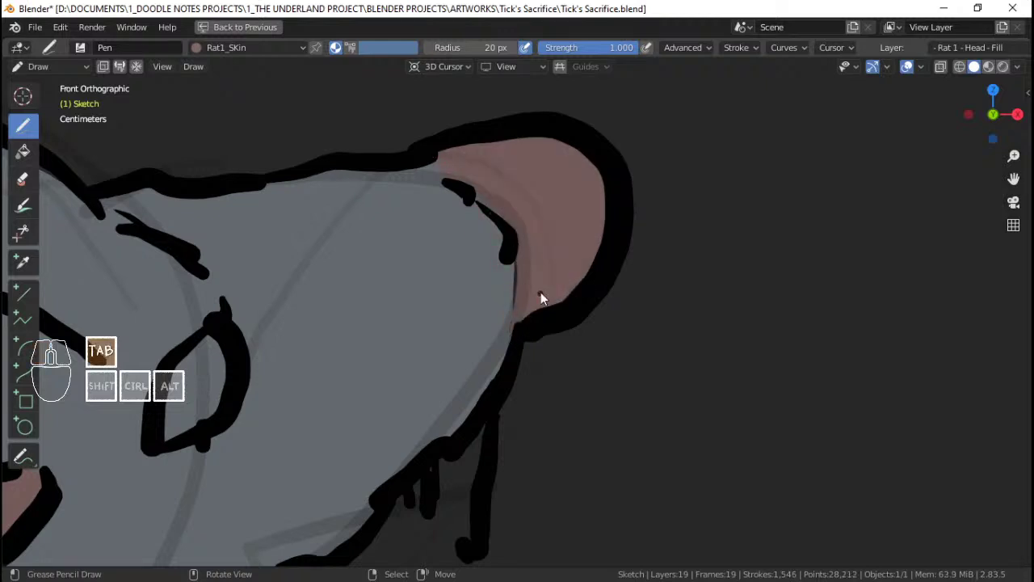
key(g)
click(534, 289)
key(Tab)
ctrl+middle_drag(503, 157, 506, 261)
key(ctrl+s)
Step: Draw a Rat1_SKin fill inside the right-hand rat's nose outline and save the file
shift+middle_drag(632, 289, 556, 250)
shift+middle_drag(661, 330, 529, 255)
mouse_move(693, 469)
shift+middle_down()
mouse_move(376, 443)
mouse_move(235, 460)
mouse_move(70, 566)
shift+middle_up()
drag(443, 216, 416, 230)
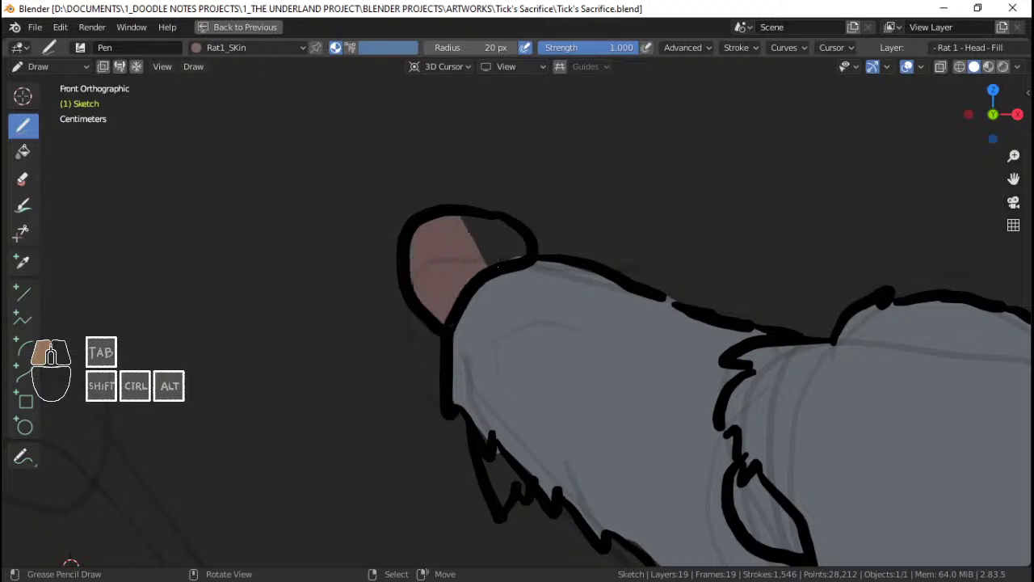
drag(507, 217, 517, 223)
ctrl+middle_drag(614, 245, 764, 368)
mouse_move(763, 367)
shift+middle_down()
mouse_move(672, 307)
mouse_move(538, 174)
shift+middle_up()
middle_drag(569, 270, 549, 241)
ctrl+middle_drag(549, 241, 553, 315)
shift+middle_drag(554, 316, 518, 278)
ctrl+middle_drag(518, 278, 518, 266)
key(ctrl+s)
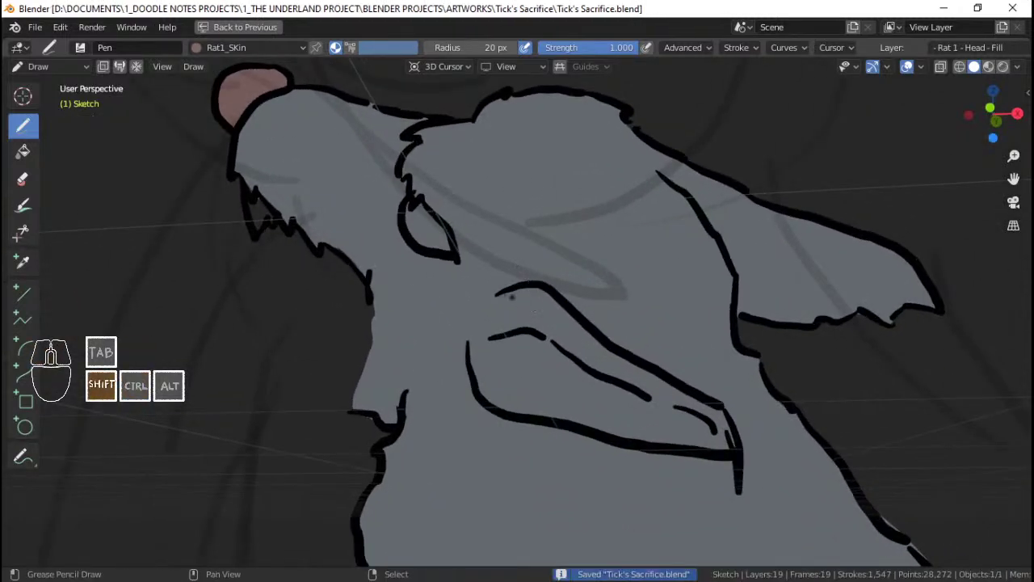
Step: Draw a Rat1_SKin fill inside the right-hand rat's near ear in front view and save the file
ctrl+middle_drag(517, 313, 522, 293)
shift+middle_drag(521, 294, 503, 210)
key(KP_1)
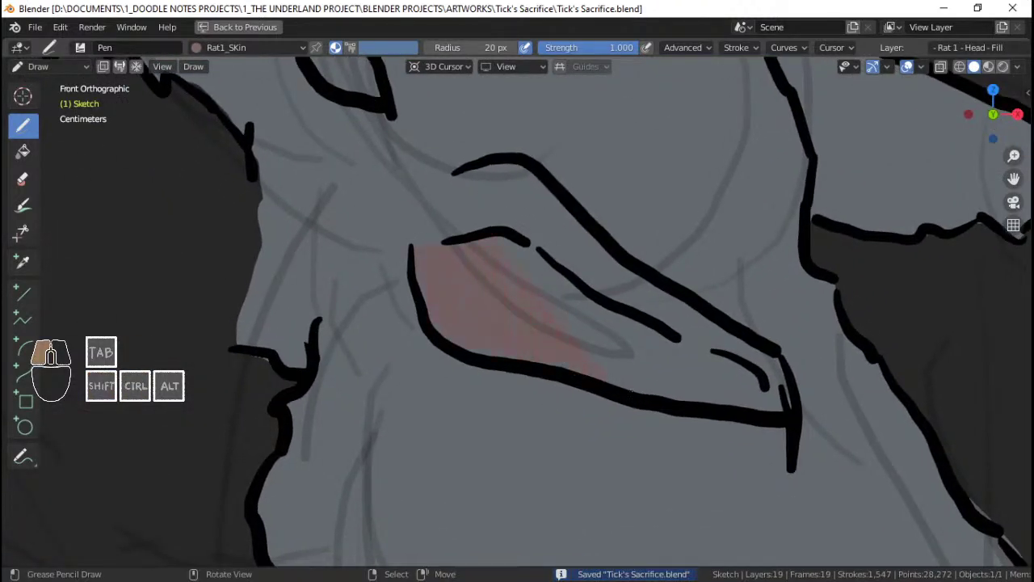
drag(695, 402, 757, 412)
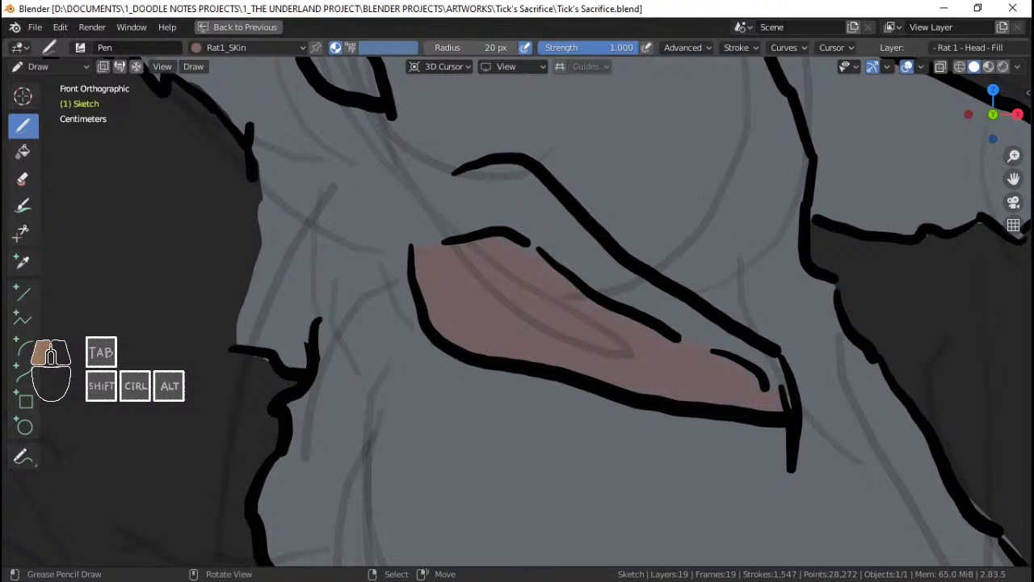
drag(608, 296, 583, 279)
mouse_move(540, 223)
ctrl+middle_down()
mouse_move(551, 360)
mouse_move(584, 351)
ctrl+middle_up()
mouse_move(574, 266)
ctrl+middle_down()
mouse_move(569, 316)
mouse_move(562, 251)
mouse_move(526, 187)
mouse_move(564, 282)
mouse_move(564, 356)
ctrl+middle_up()
key(ctrl+s)
Step: Draw a fill inside the right-hand rat's eye outline with the Rat_Claw material
middle_drag(485, 299, 564, 294)
middle_drag(280, 273, 261, 296)
key(KP_1)
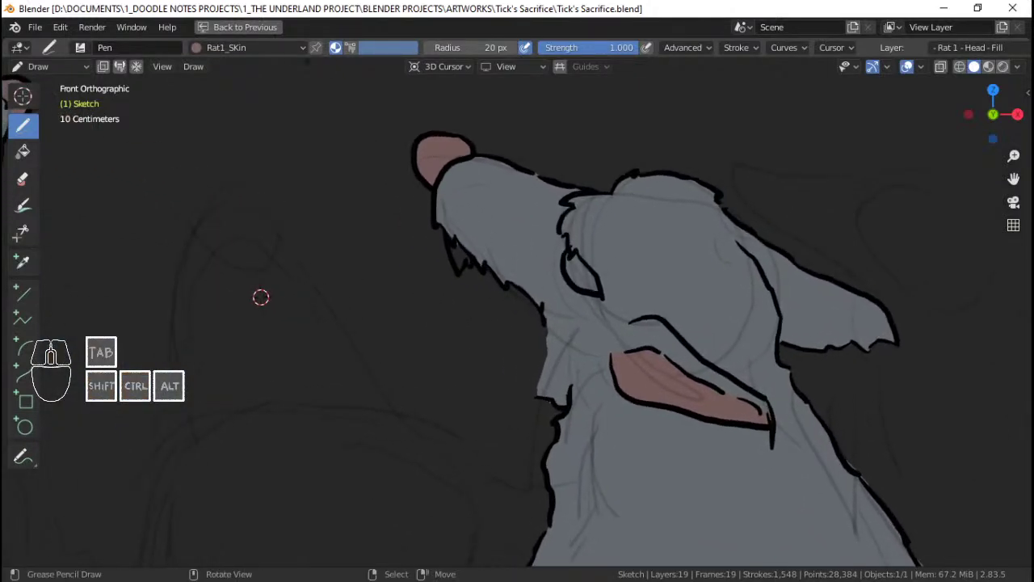
click(264, 46)
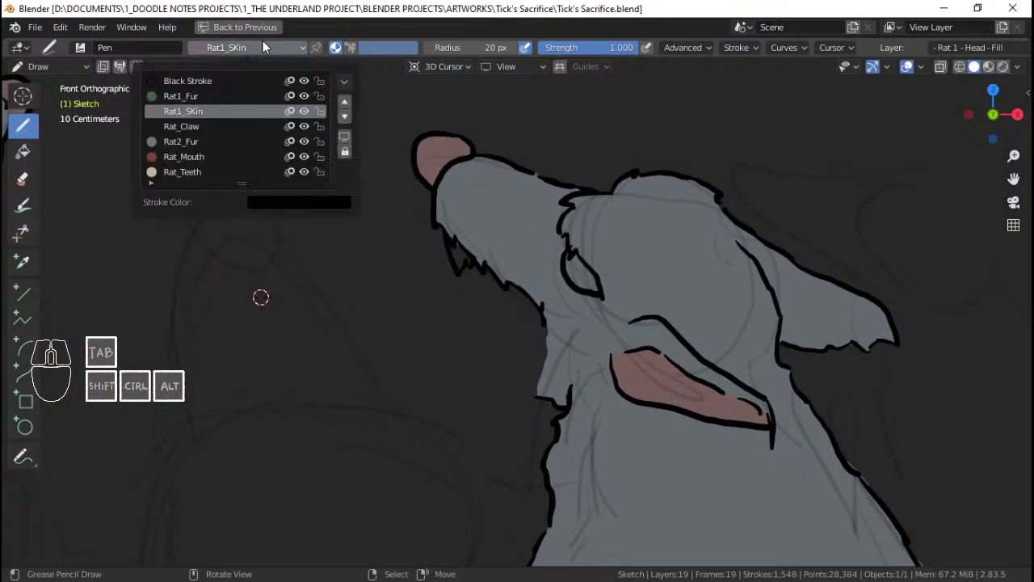
click(194, 126)
ctrl+middle_drag(261, 296, 250, 284)
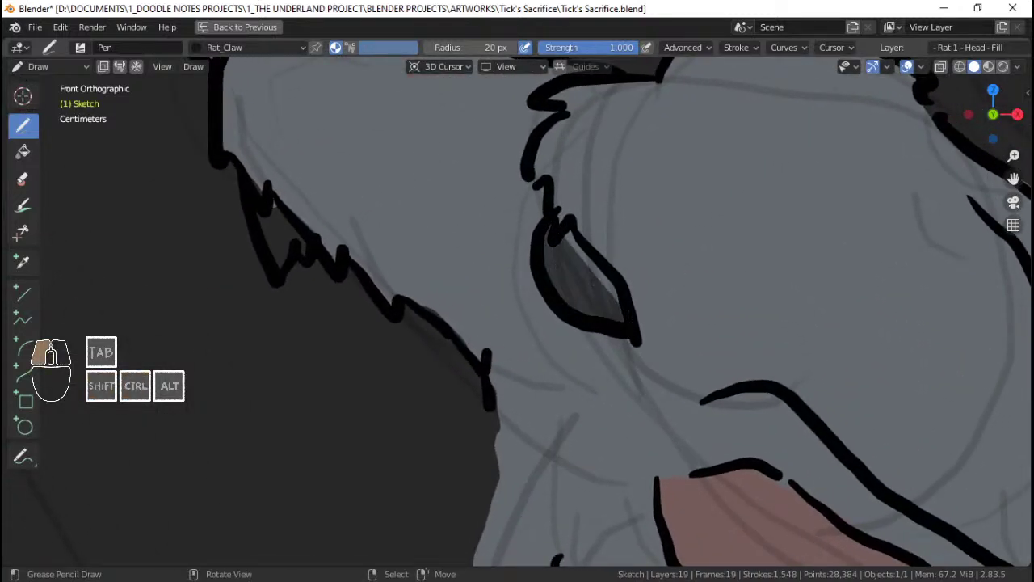
drag(575, 229, 558, 234)
Step: Draw a Rat_Claw fill inside the left-hand rat's eye outline
ctrl+middle_drag(485, 202, 420, 236)
mouse_move(391, 236)
shift+middle_down()
mouse_move(476, 233)
mouse_move(624, 276)
shift+middle_up()
ctrl+middle_drag(404, 267, 391, 211)
shift+middle_drag(390, 210, 487, 247)
ctrl+middle_drag(488, 247, 477, 194)
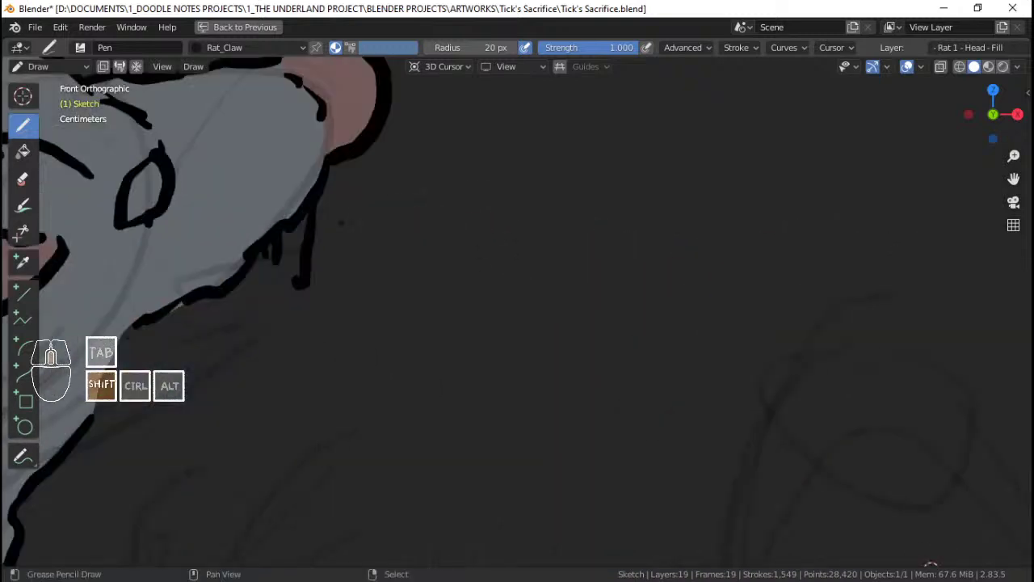
shift+middle_drag(198, 227, 530, 310)
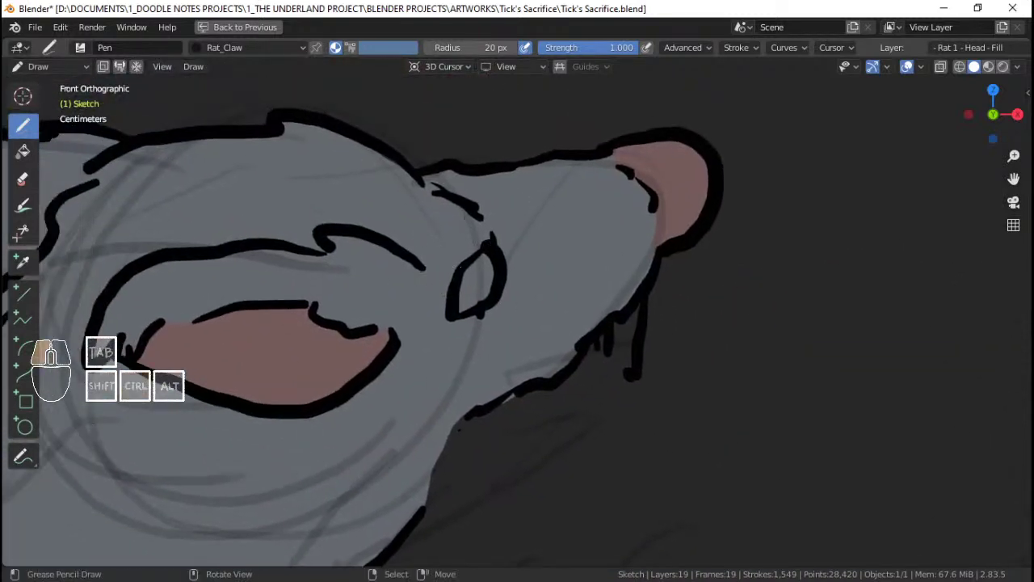
drag(491, 271, 464, 306)
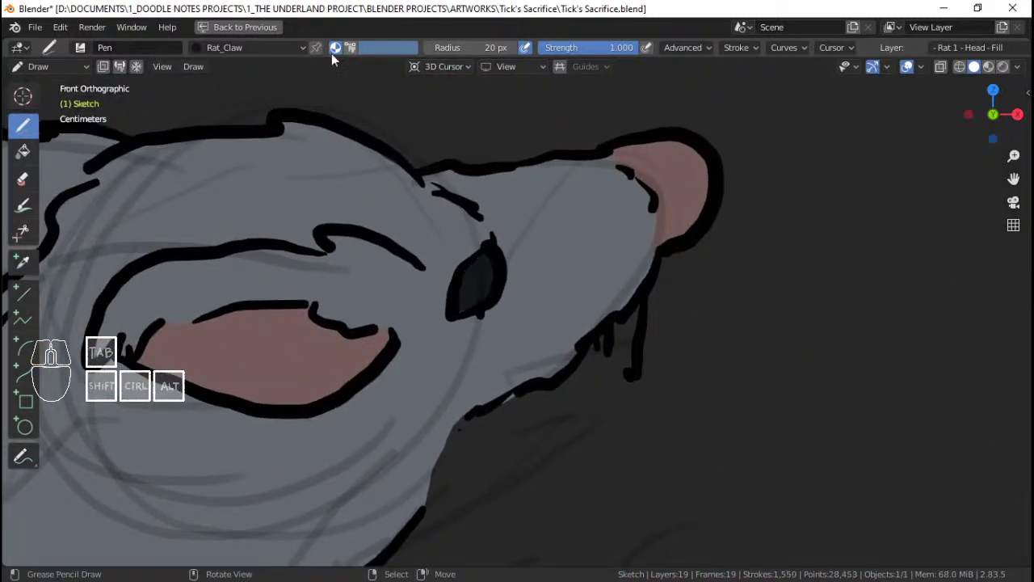
Step: Draw a fill inside the left-hand rat's front tooth outline with the Rat_Teeth material
click(279, 49)
click(183, 171)
shift+middle_drag(545, 212, 488, 196)
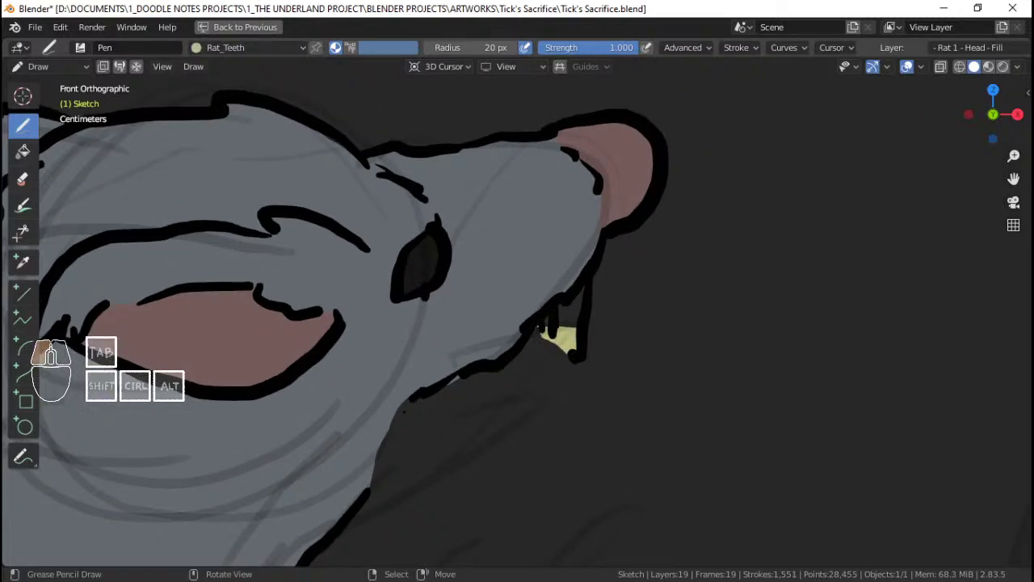
Step: Draw a Rat_Teeth fill inside the right-hand rat's front tooth outline
ctrl+middle_drag(621, 207, 622, 323)
shift+middle_drag(709, 240, 410, 131)
shift+middle_drag(771, 263, 495, 216)
ctrl+middle_drag(570, 280, 582, 255)
mouse_move(475, 158)
mouse_down()
mouse_move(536, 269)
mouse_move(575, 207)
mouse_up()
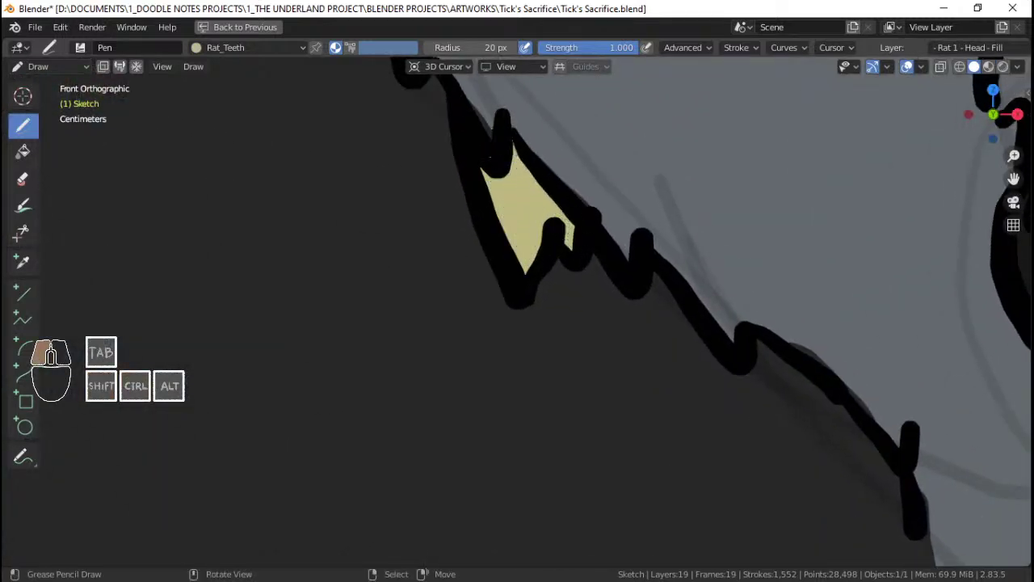
drag(495, 136, 488, 155)
Step: Move the fill's edge point just above the right-hand rat's front tooth to fit the snout outline
mouse_move(264, 253)
ctrl+middle_down()
mouse_move(263, 337)
mouse_move(247, 339)
mouse_move(247, 311)
ctrl+middle_up()
key(Tab)
right_click(503, 222)
key(g)
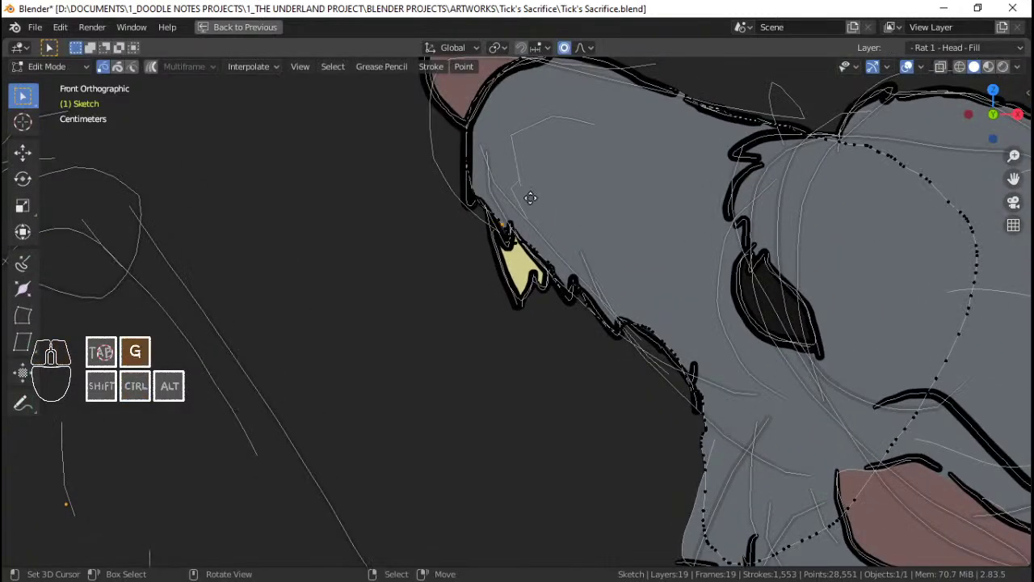
click(527, 205)
key(ctrl+Tab)
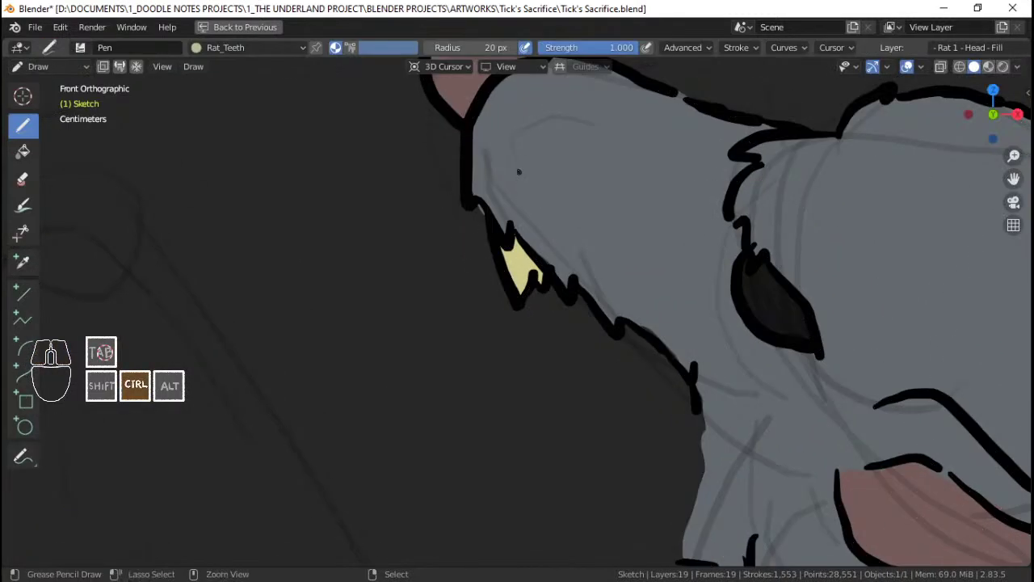
Step: Close the fill stroke at the right-hand rat's upper lip, move its point to fit the outline, and save the file
mouse_move(518, 171)
ctrl+middle_down()
mouse_move(212, 342)
mouse_move(476, 205)
ctrl+middle_up()
key(Tab)
key(f)
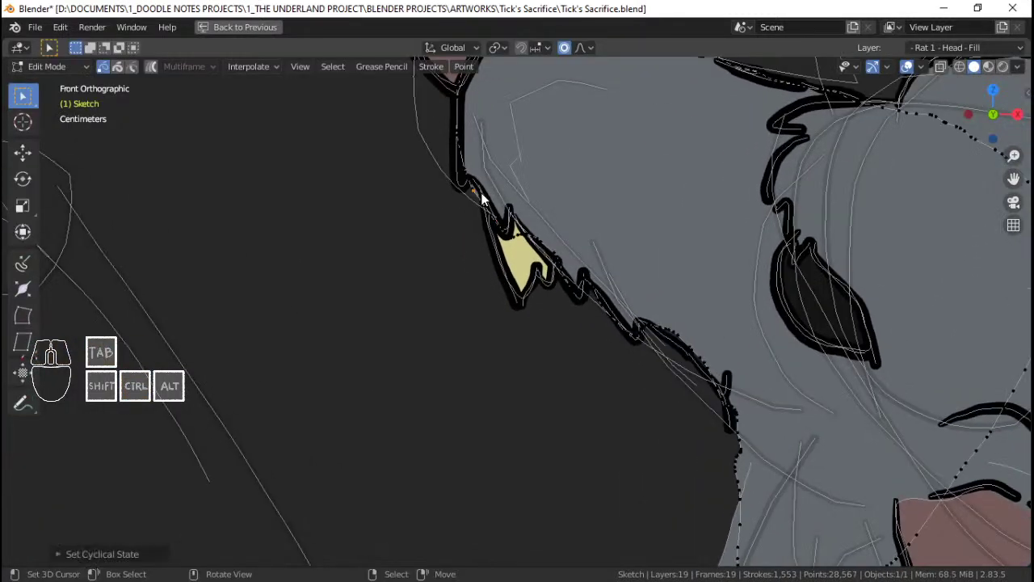
key(g)
click(468, 175)
key(g)
click(461, 170)
key(Tab)
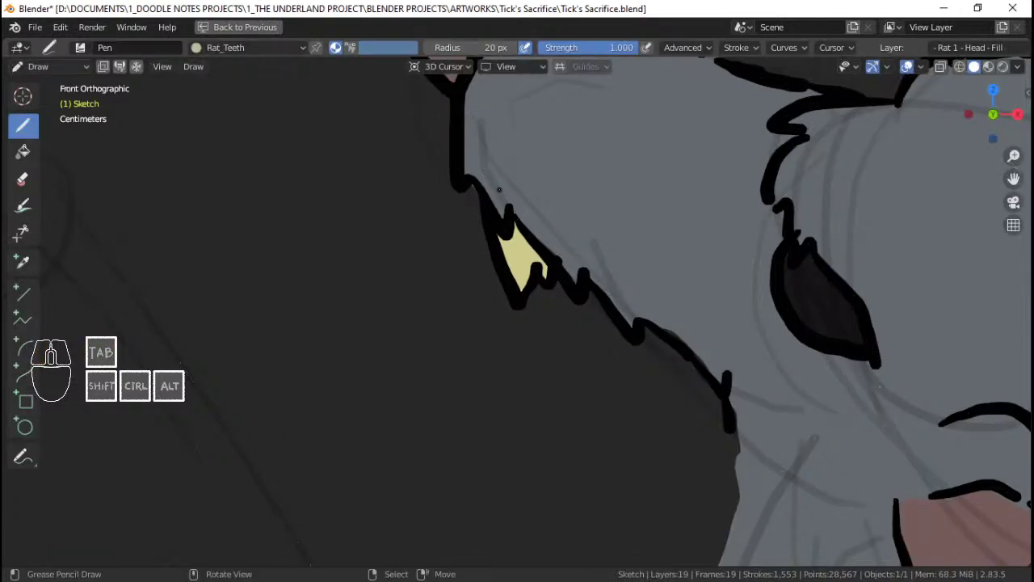
scroll(515, 243, down, 10)
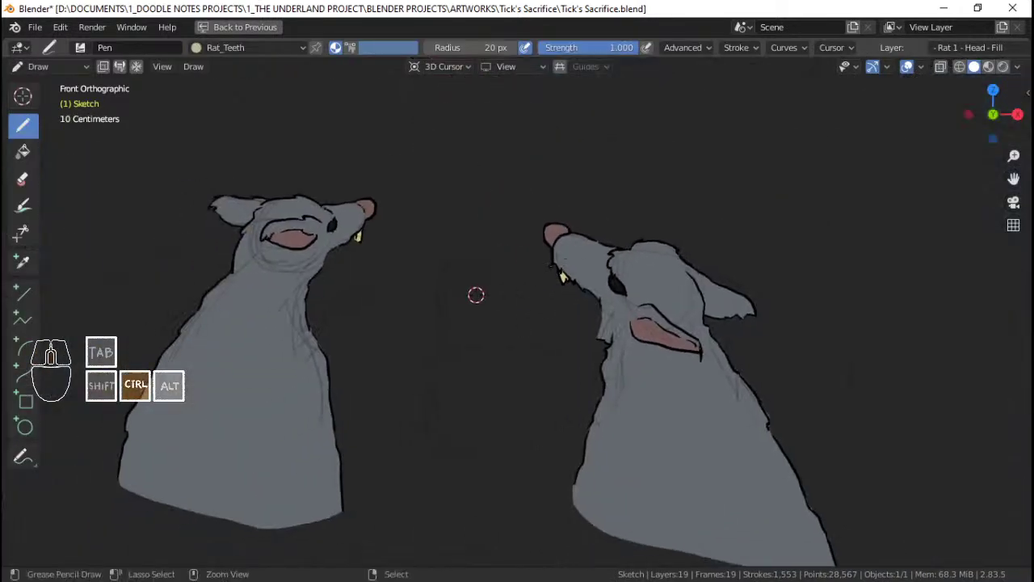
key(ctrl+s)
Step: Leave the maximized view and show the Rat 1 jaw and paw line and fill layers and the Rat 2 - Head - Line layer
click(259, 31)
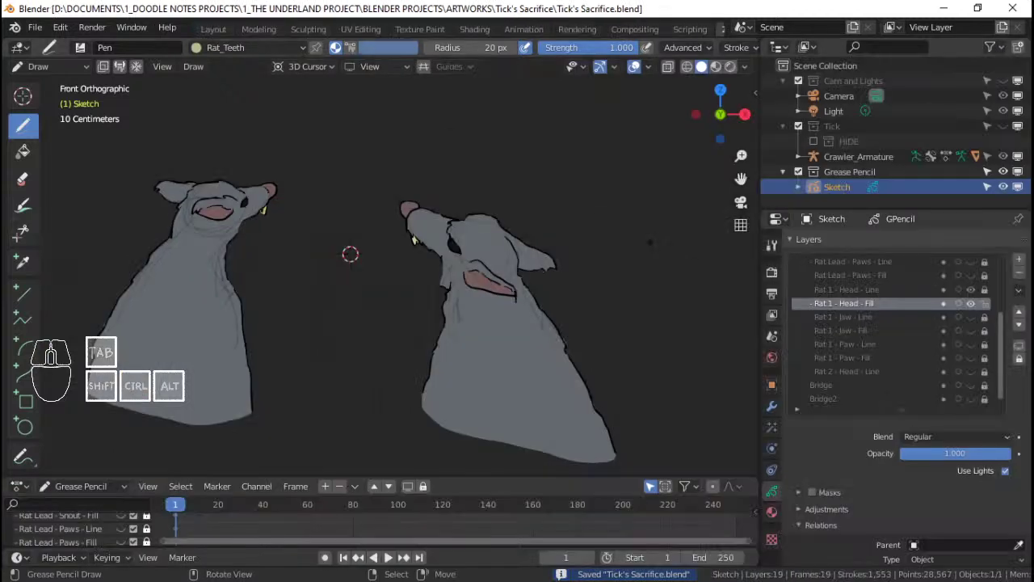
click(971, 317)
click(970, 343)
click(970, 331)
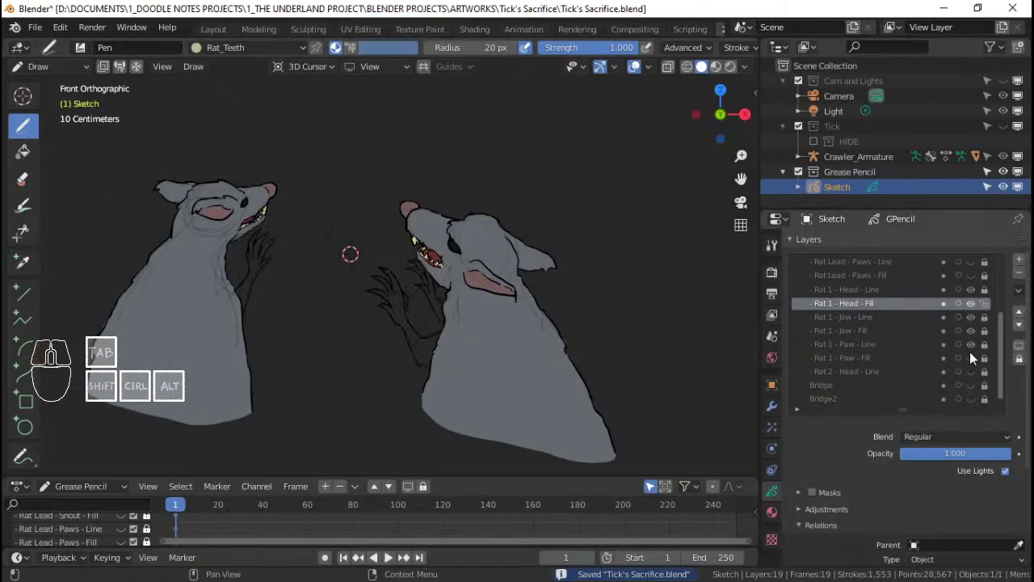
click(970, 358)
click(971, 371)
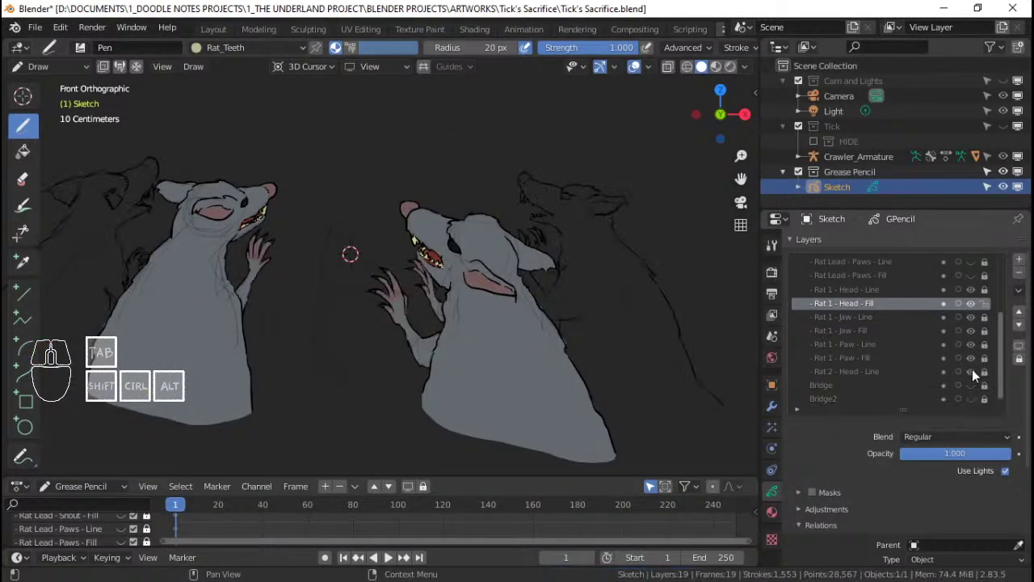
Step: Show the line and fill layers of the Rat Lead paws, snout and head
click(972, 261)
click(970, 277)
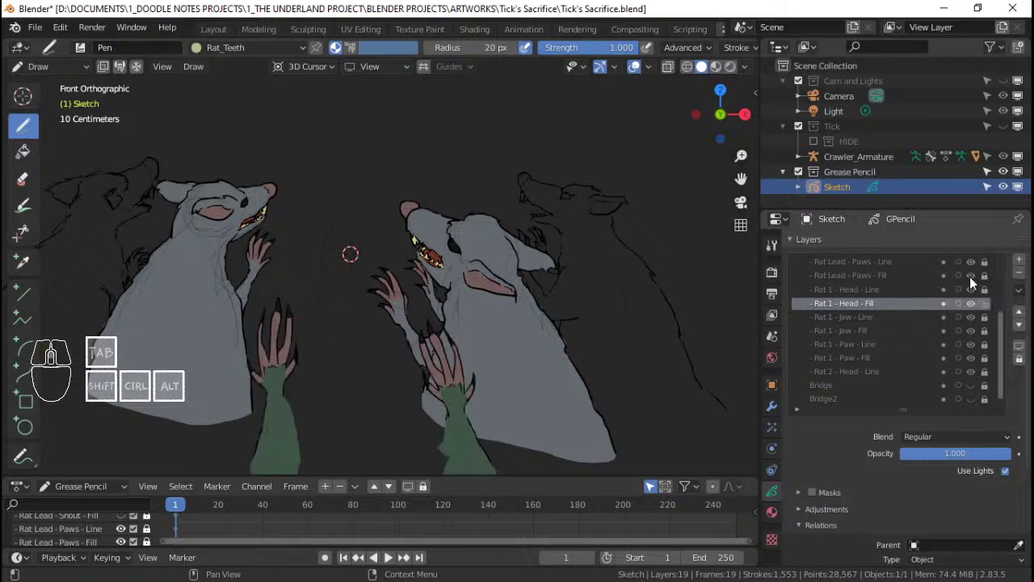
scroll(970, 279, up, 3)
click(970, 299)
click(969, 294)
click(970, 299)
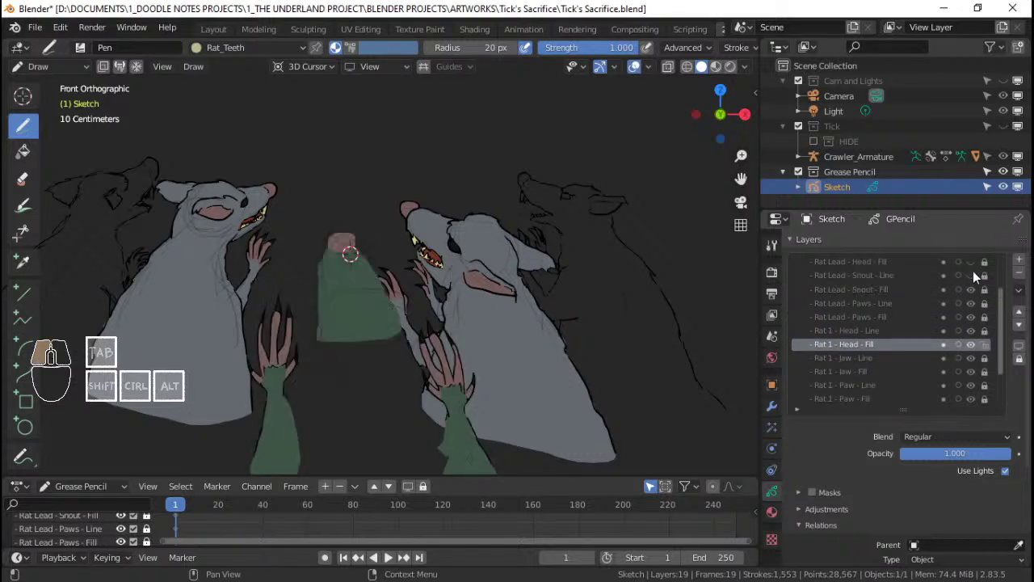
click(971, 262)
scroll(961, 313, up, 2)
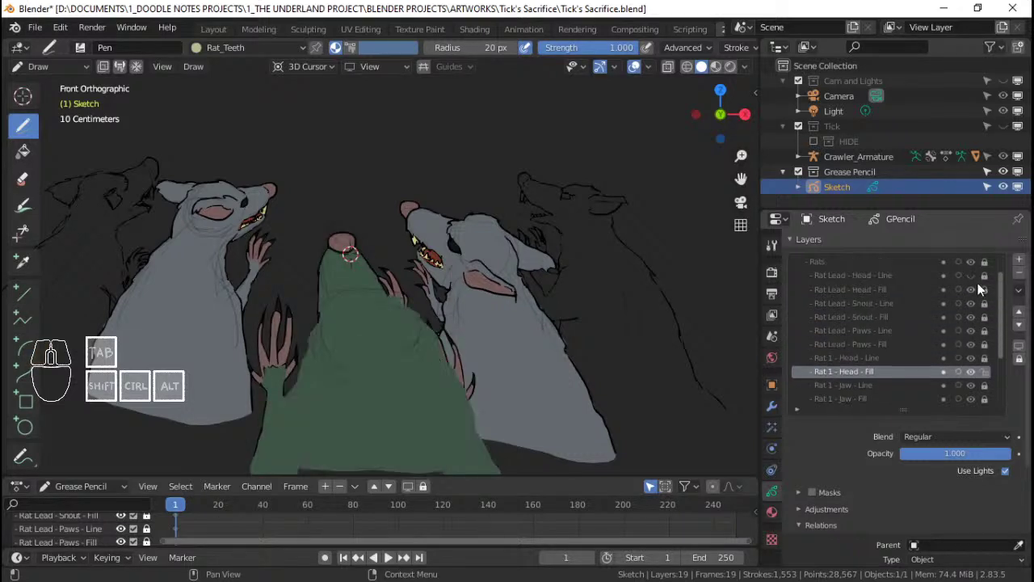
click(970, 276)
scroll(369, 292, down, 4)
scroll(355, 259, up, 3)
Step: Switch the Sketch object to Object Mode, deselect everything, and save the file
key(ctrl+Tab)
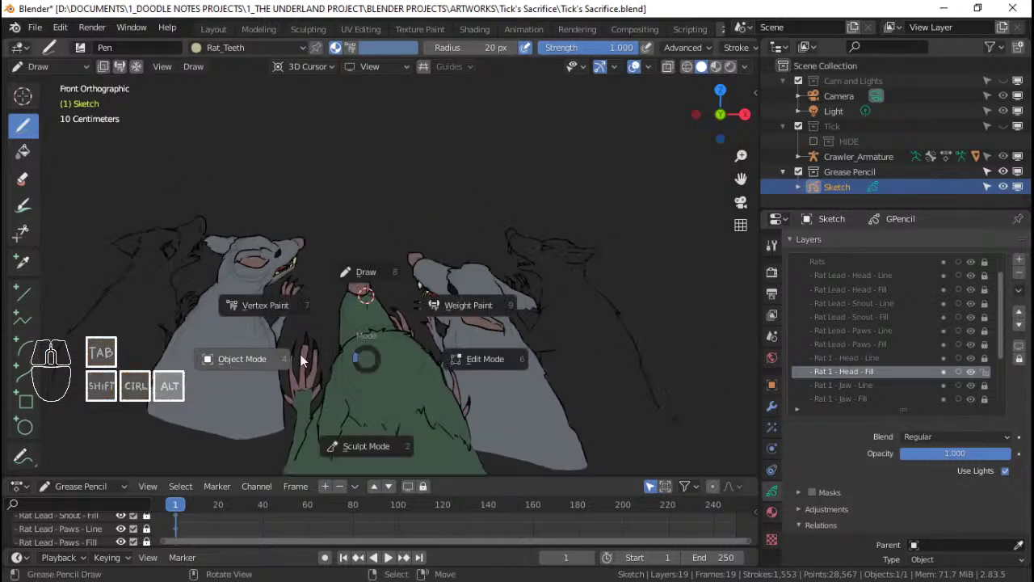
click(302, 360)
key(alt+a)
key(ctrl+s)
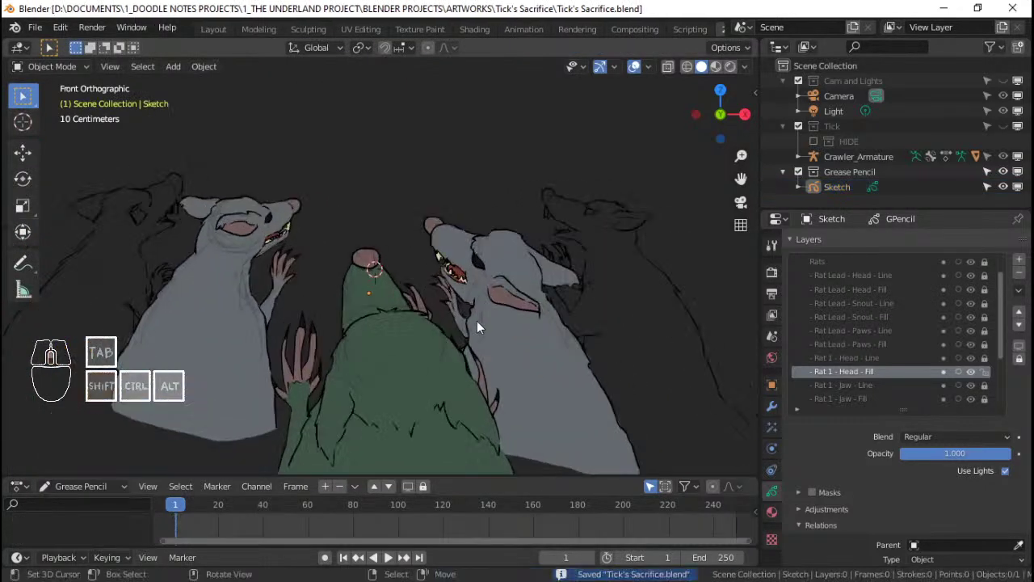
key(ctrl+s)
Step: Hide all Rat Lead and Rat 1 layers, keeping only the Rat 2 - Head - Line artwork shown
shift+middle_drag(478, 320, 526, 332)
scroll(400, 281, up, 4)
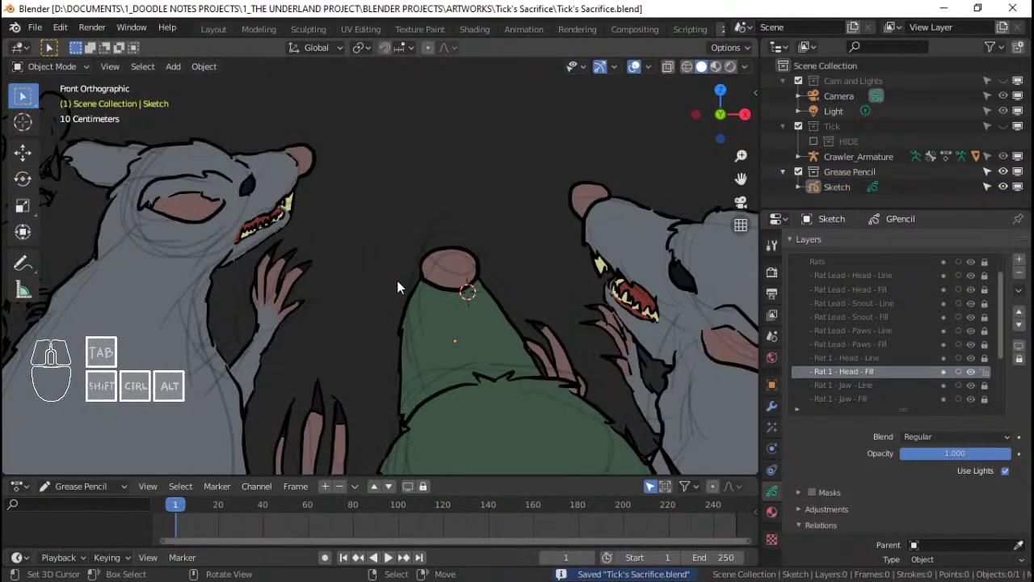
scroll(397, 286, down, 5)
shift+middle_drag(397, 286, 341, 284)
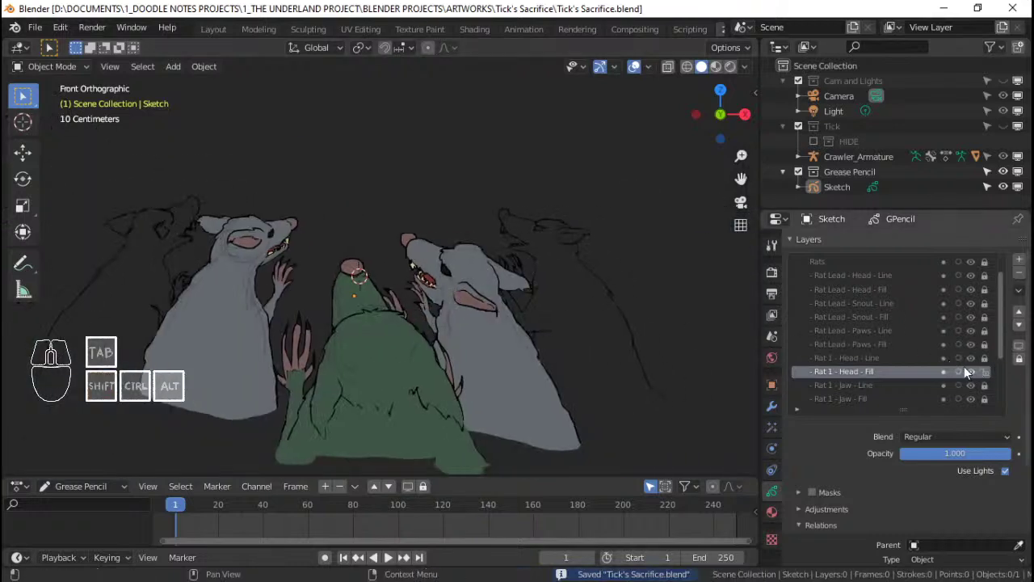
drag(969, 289, 969, 368)
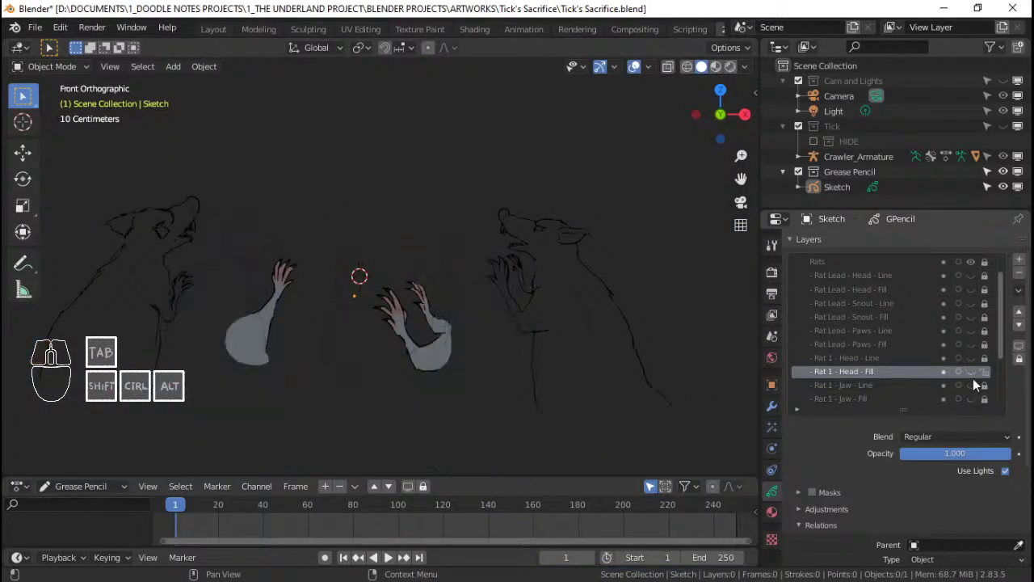
scroll(961, 377, down, 6)
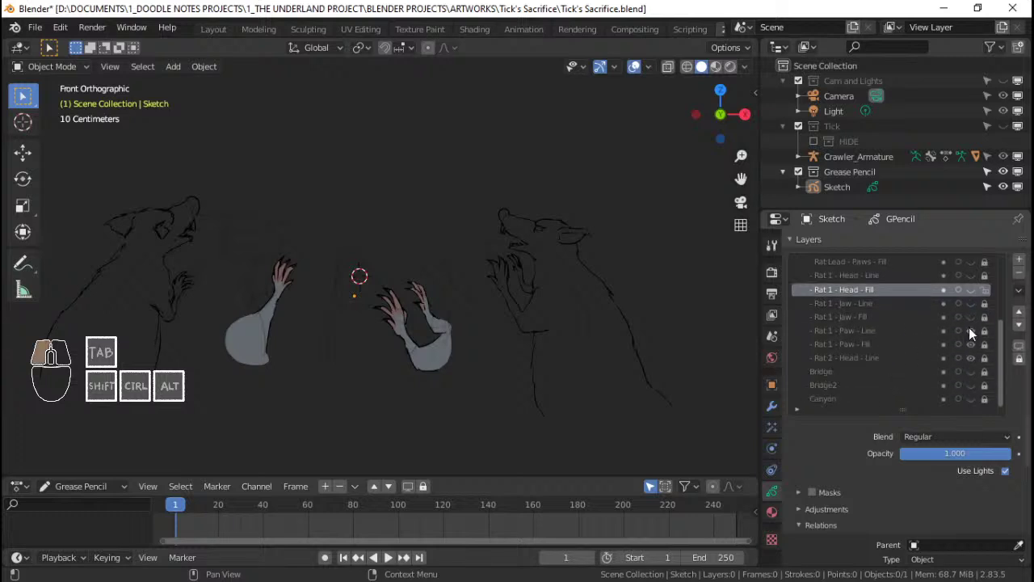
click(970, 344)
click(970, 358)
Step: Copy the name of the Rat 2 - Head - Line layer and add a new layer directly below it
click(881, 357)
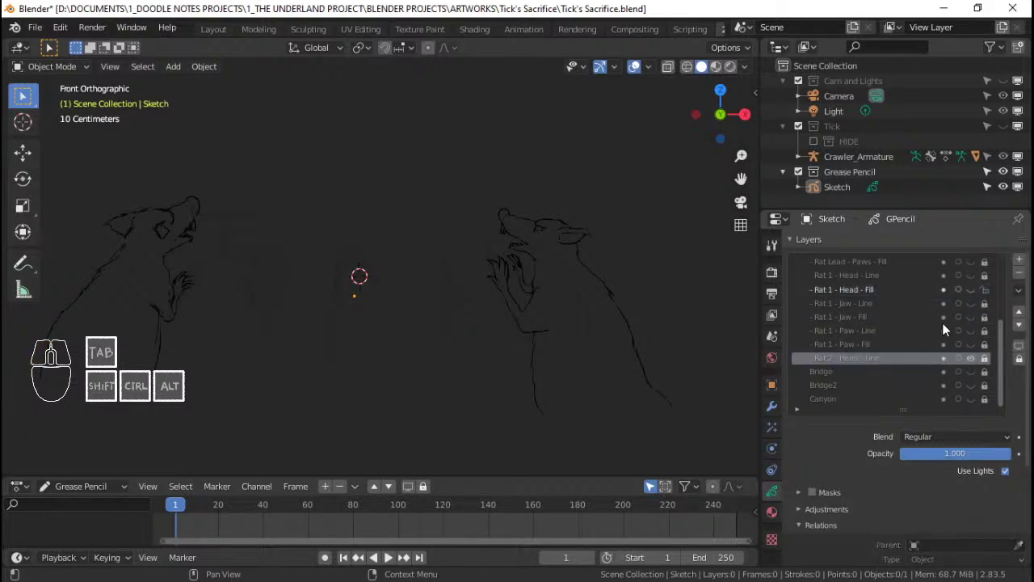
double_click(872, 356)
key(ctrl+c)
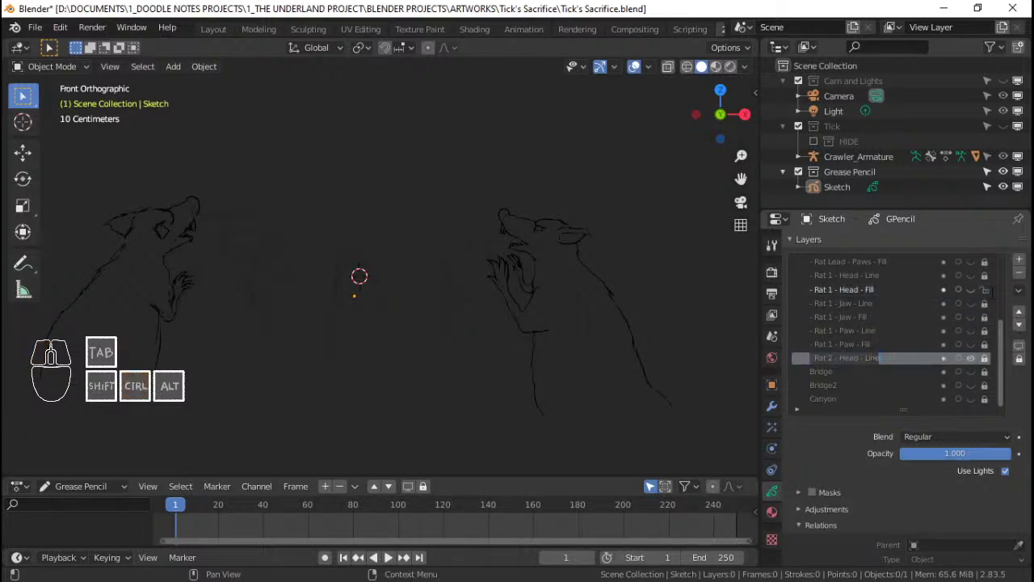
click(1019, 259)
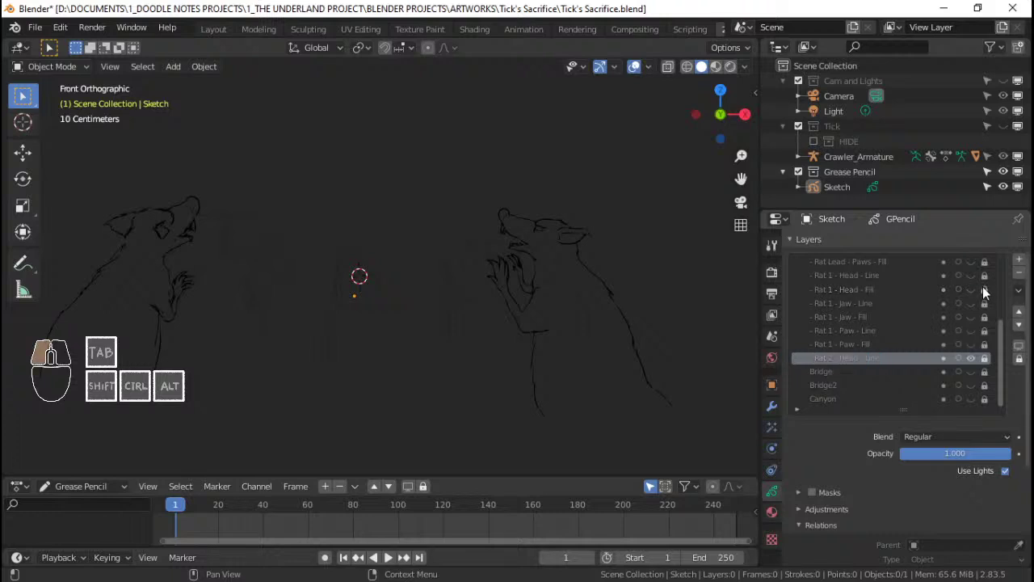
click(1019, 325)
Step: Rename the new layer as "- Rat 2 - Head - Fill" and save the file
double_click(880, 371)
key(ctrl+v)
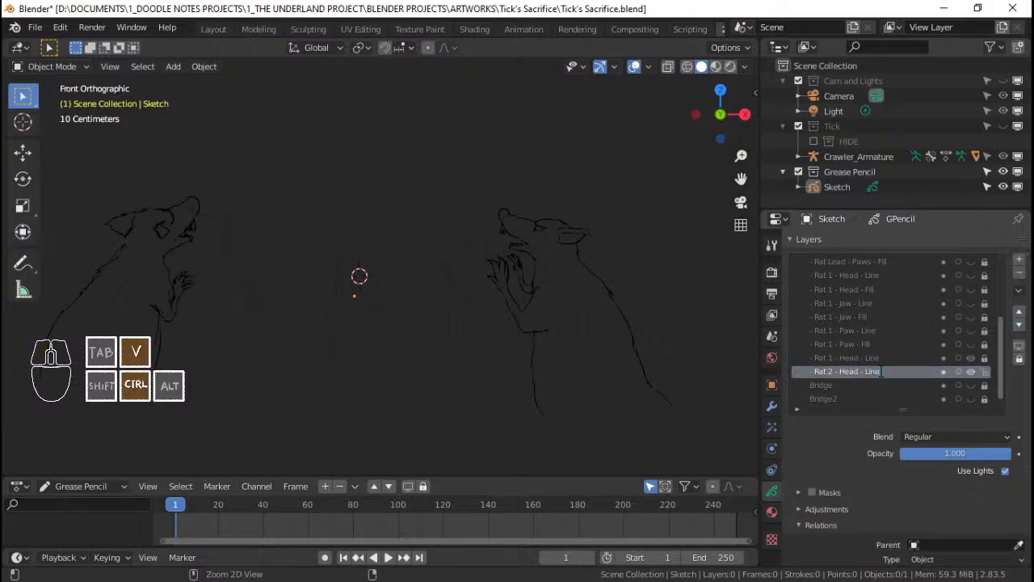
key(BackSpace)
text(Fill)
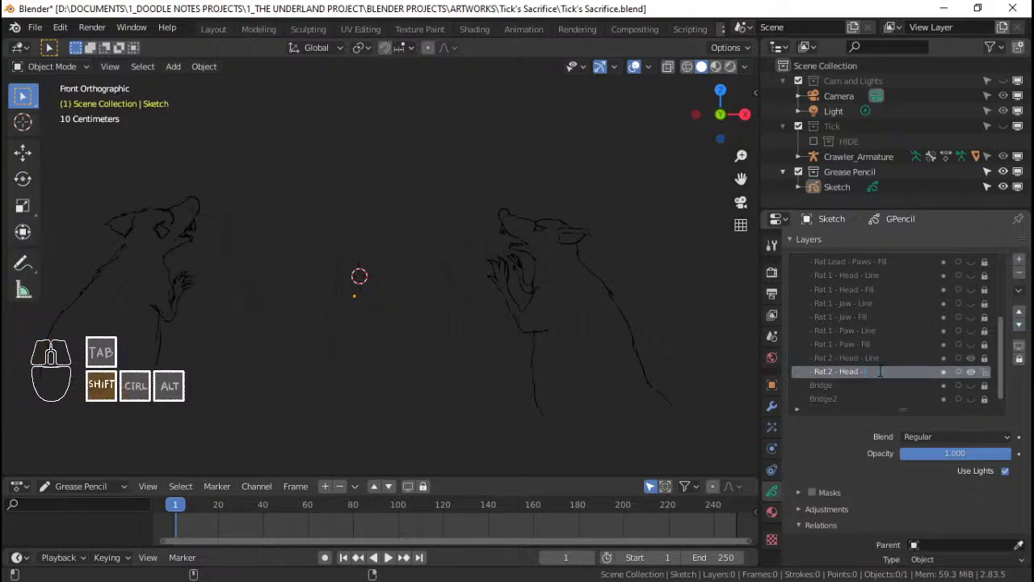
key(Return)
key(ctrl+s)
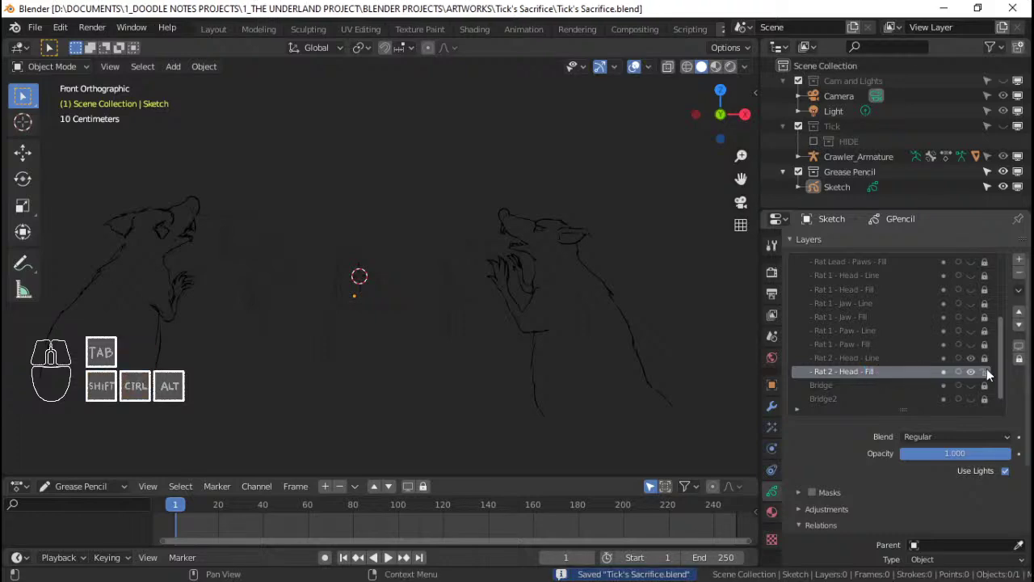
Step: Unlock the Rat 2 - Head - Line layer, snap the 3D cursor to its artwork in Edit Mode, and save the file
click(987, 359)
click(873, 361)
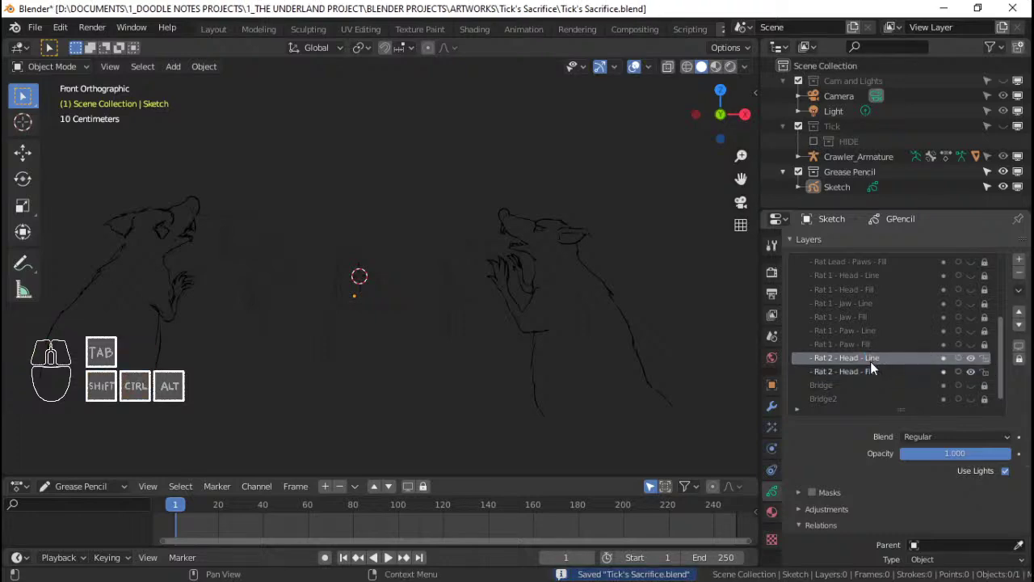
key(Tab)
middle_drag(429, 245, 477, 258)
key(shift+s)
click(548, 273)
key(ctrl+s)
Step: Lock the Rat 2 - Head - Line layer, make Rat 2 - Head - Fill active, and switch to Draw Mode
click(986, 359)
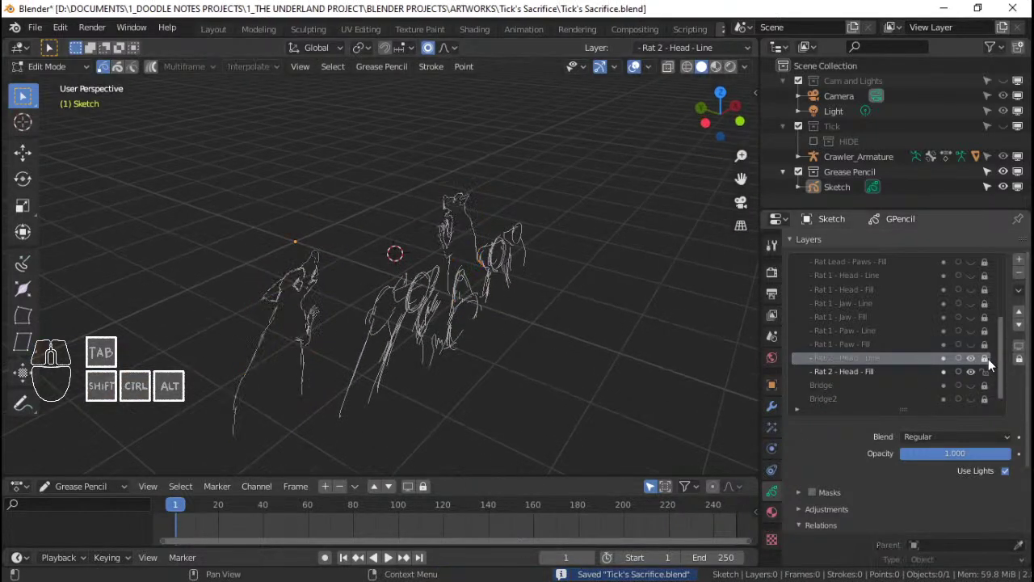
click(892, 370)
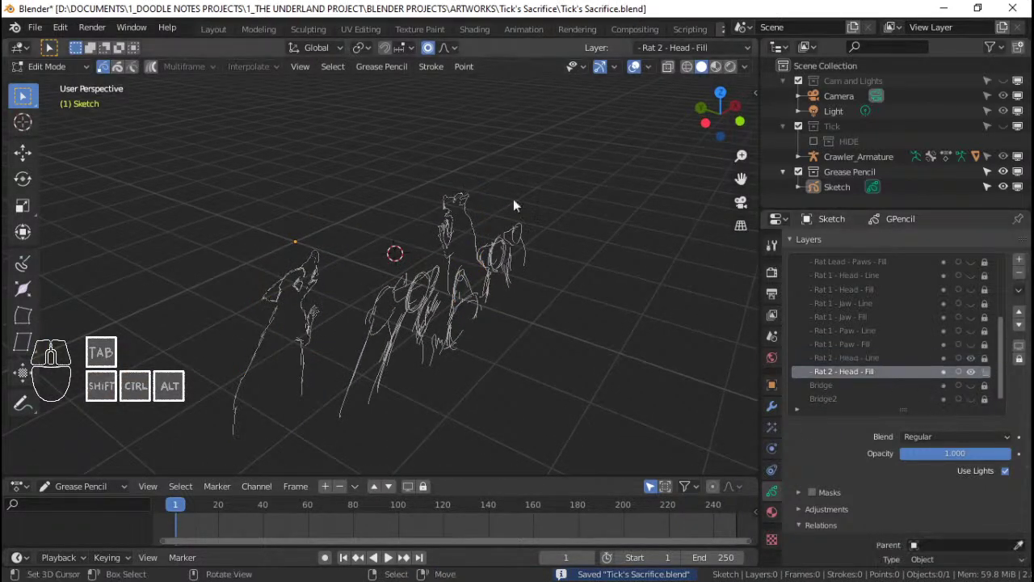
key(ctrl+Tab)
click(418, 206)
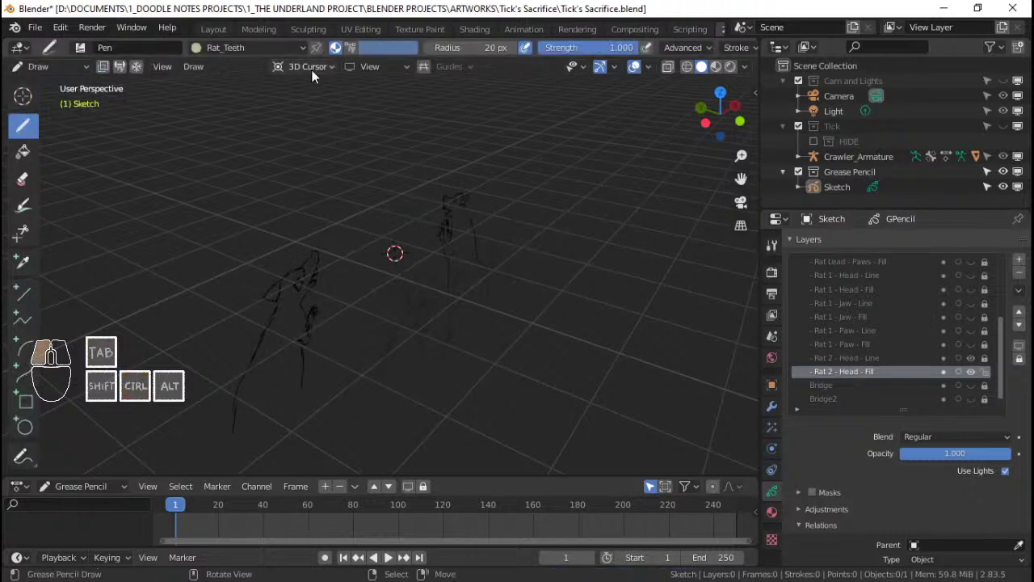
Step: Set the stroke placement to 3D Cursor, save the file, and return to the front view
click(311, 70)
click(283, 133)
scroll(379, 299, up, 2)
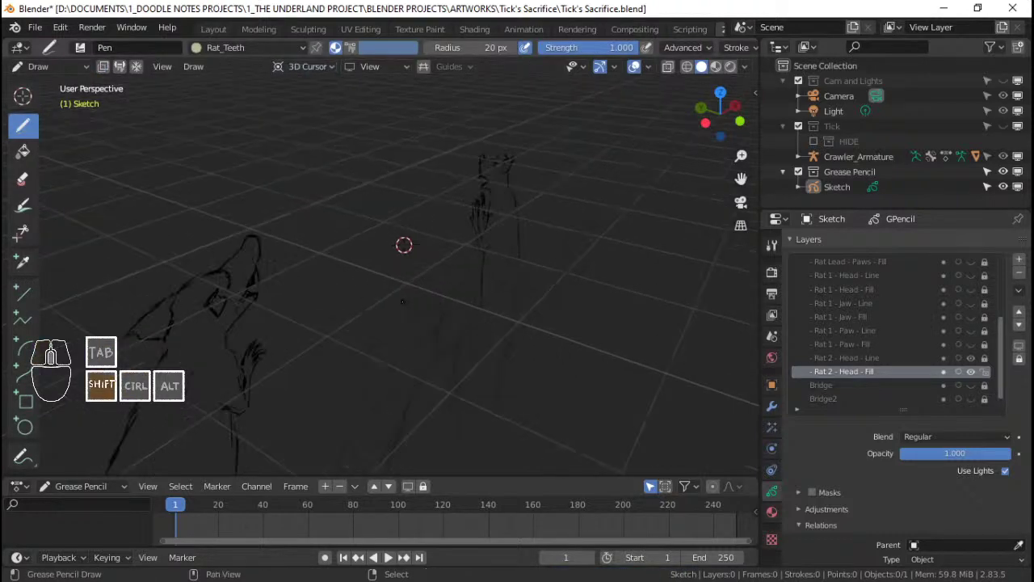
middle_drag(380, 299, 414, 282)
mouse_move(403, 241)
middle_down()
mouse_move(404, 215)
mouse_move(375, 219)
middle_up()
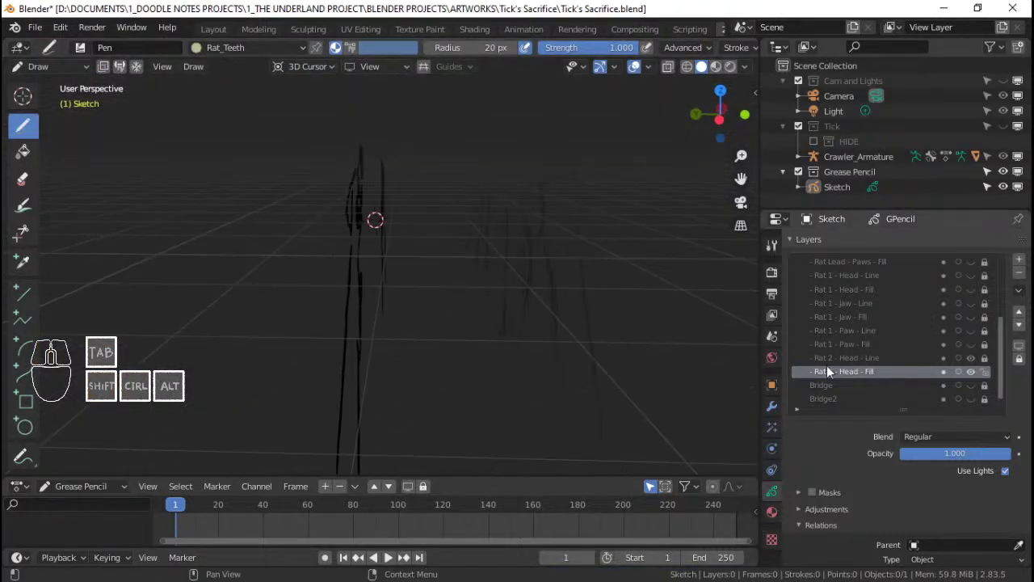
mouse_move(580, 292)
middle_down()
mouse_move(515, 275)
mouse_move(540, 269)
mouse_move(468, 289)
middle_up()
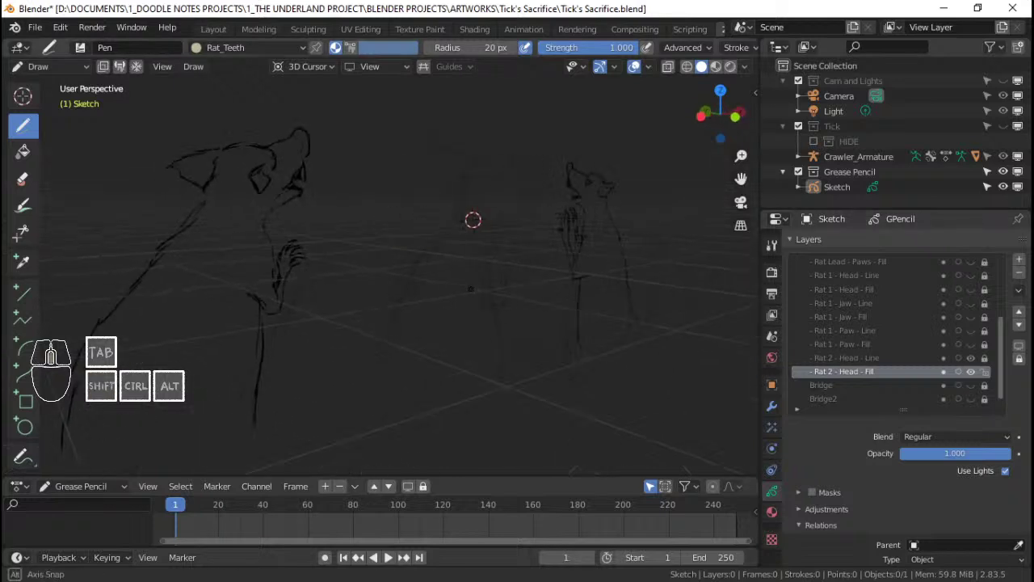
key(ctrl+s)
key(KP_1)
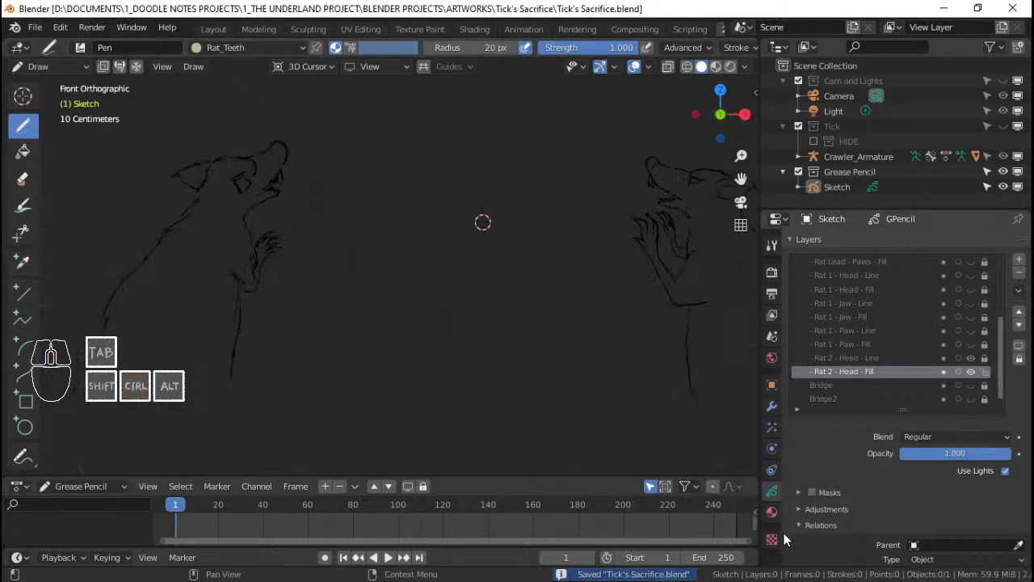
Step: Add a material slot with a copy of the Rat2_Fur material, rename the copy as Rat3_Fur, and save the file
click(772, 511)
click(835, 300)
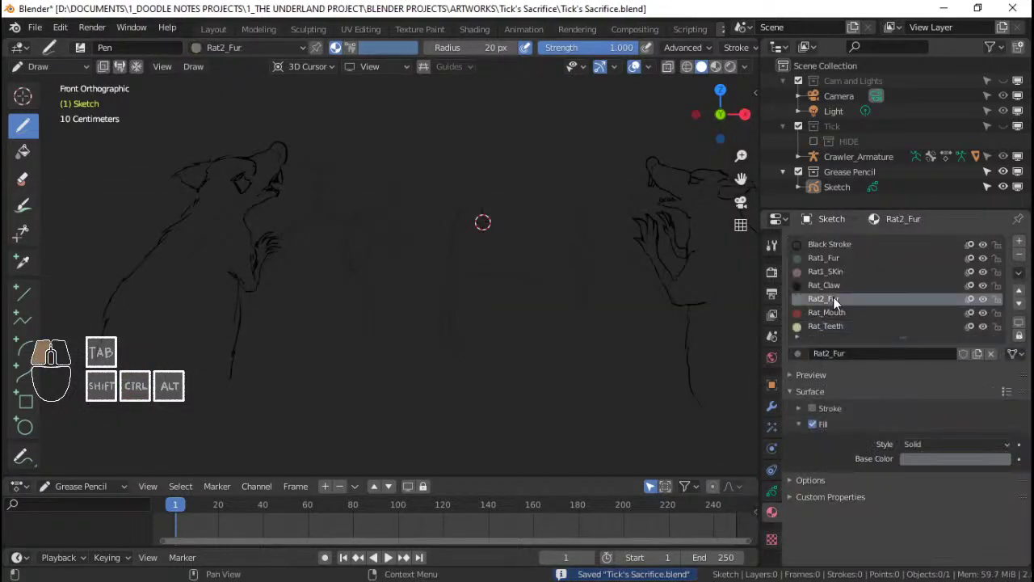
click(1019, 240)
click(797, 353)
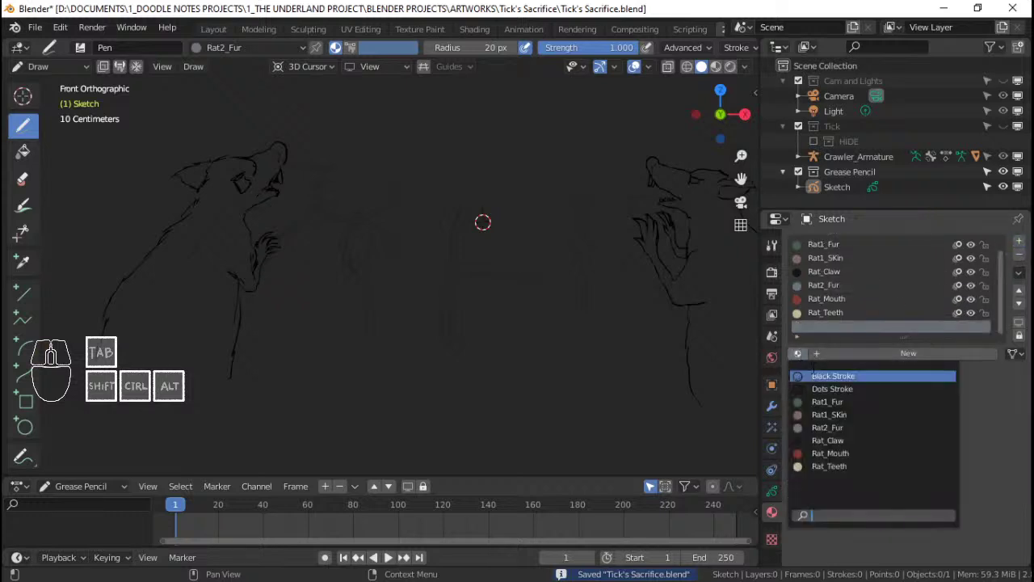
click(828, 428)
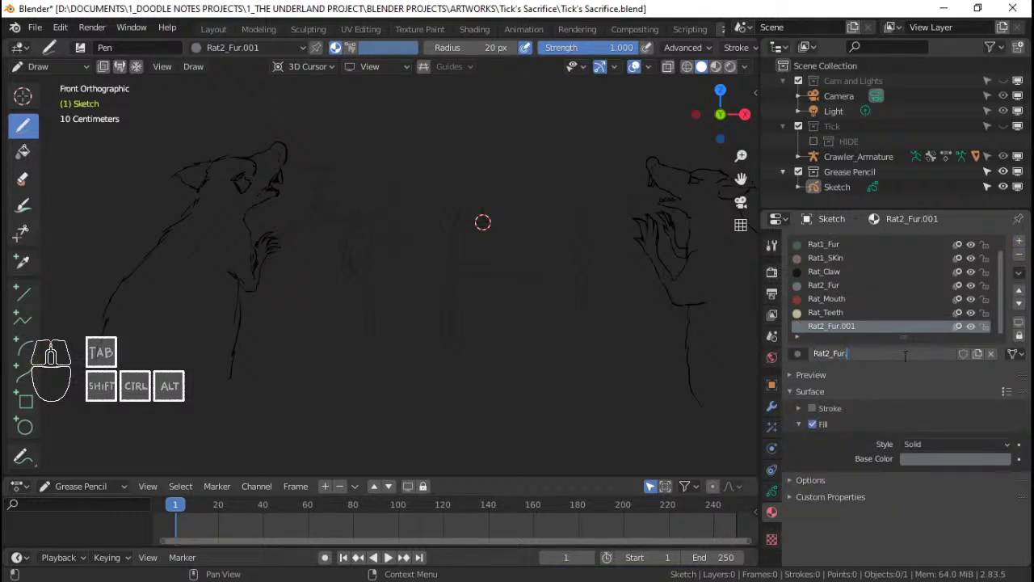
key(BackSpace)
text(3)
key(Return)
key(ctrl+s)
Step: Change the fill base color of Rat3_Fur to a warm grey-brown and save the file
click(940, 458)
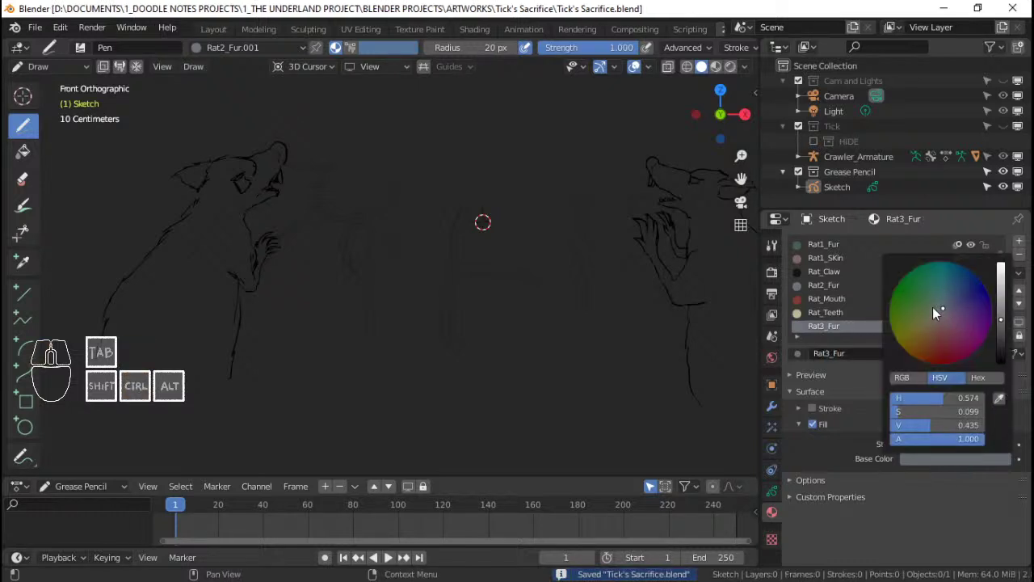
drag(940, 313, 934, 320)
scroll(112, 200, up, 2)
key(ctrl+s)
shift+middle_drag(302, 258, 368, 285)
key(ctrl+s)
key(ctrl+s)
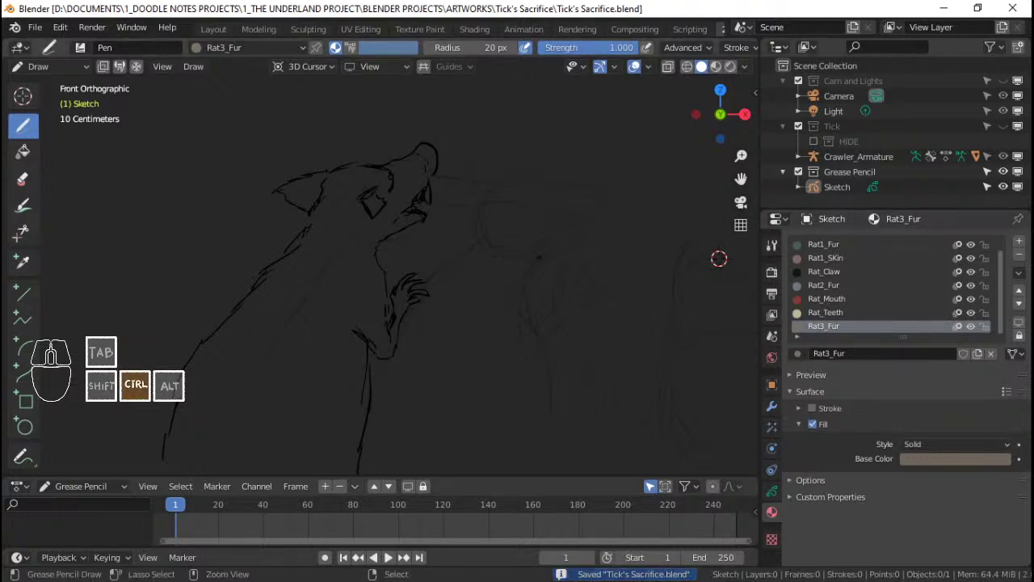
Step: Maximize the 3D viewport, check that Rat 2 - Head - Fill is the active layer, and save the file
key(ctrl+space)
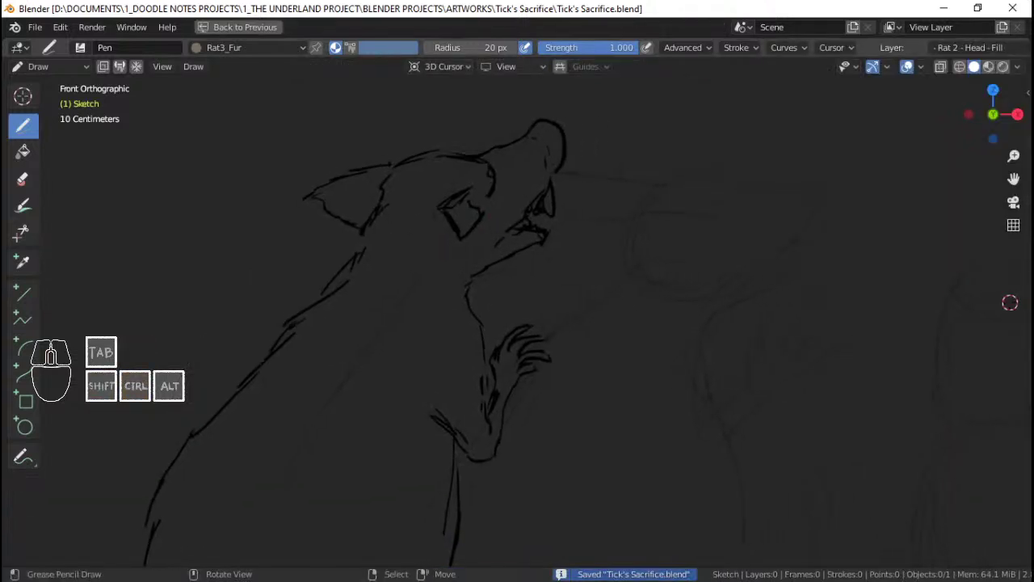
click(986, 47)
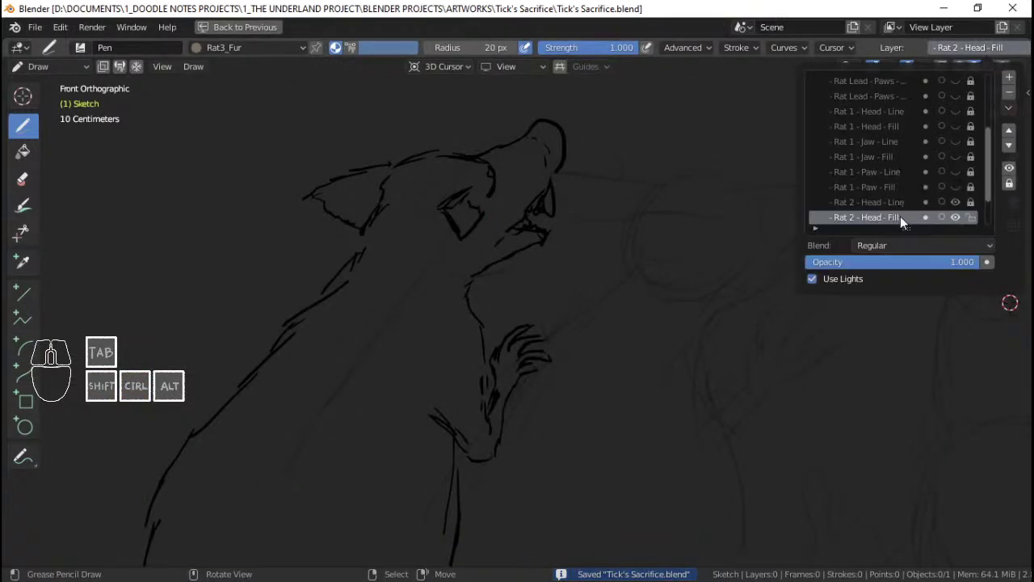
ctrl+middle_drag(381, 276, 382, 255)
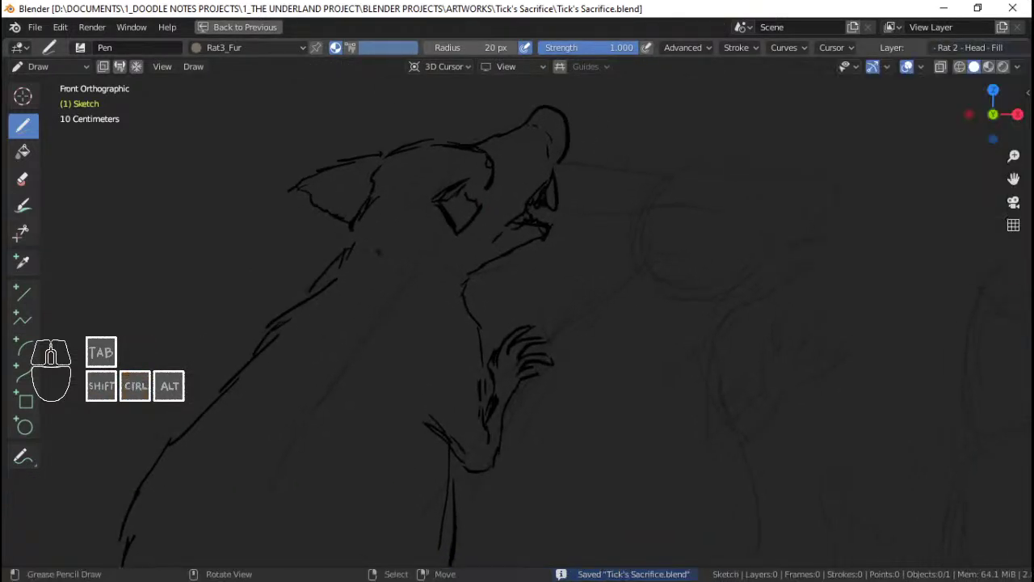
click(978, 47)
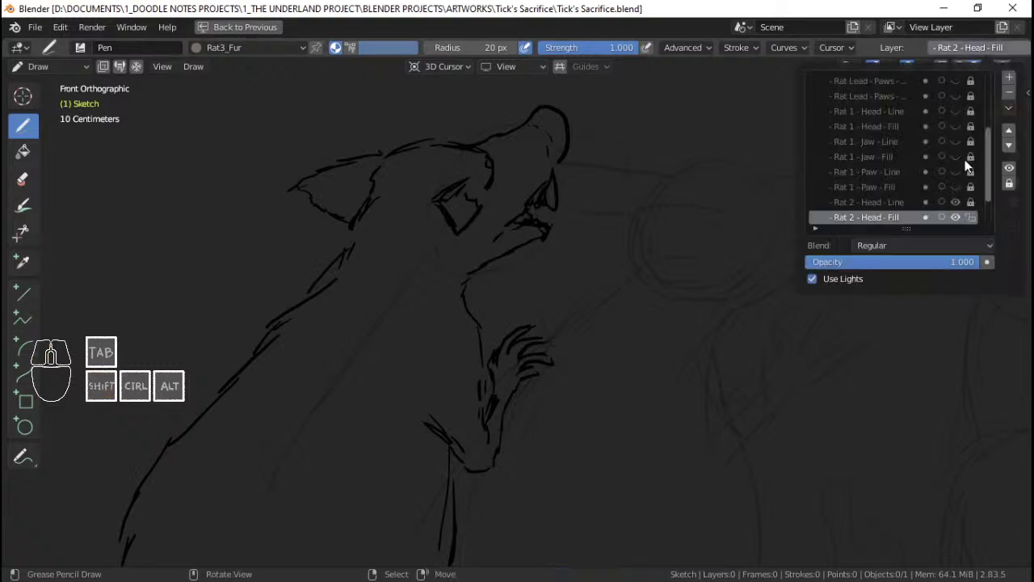
ctrl+middle_drag(390, 260, 436, 241)
key(ctrl+s)
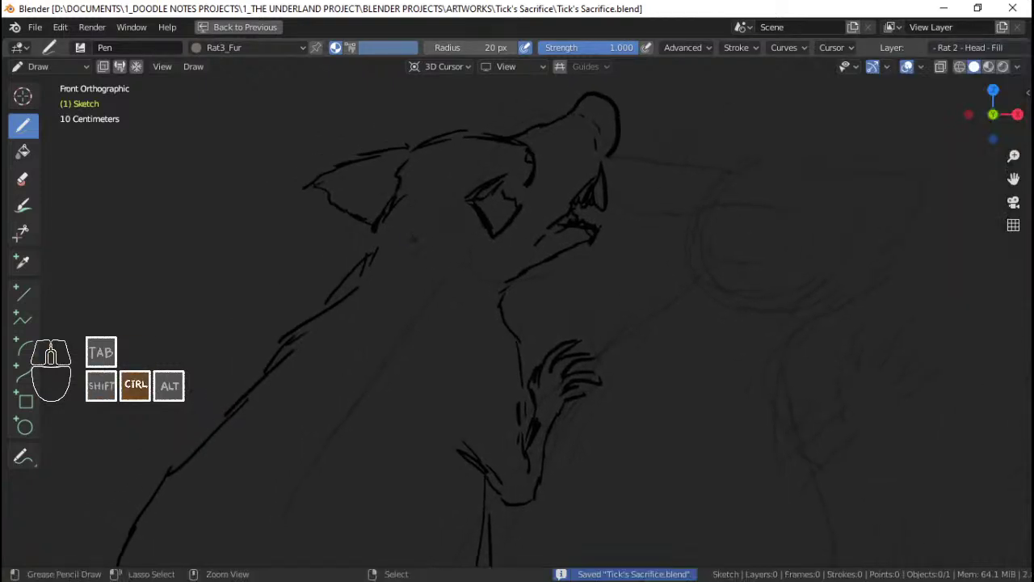
shift+middle_drag(561, 315, 551, 331)
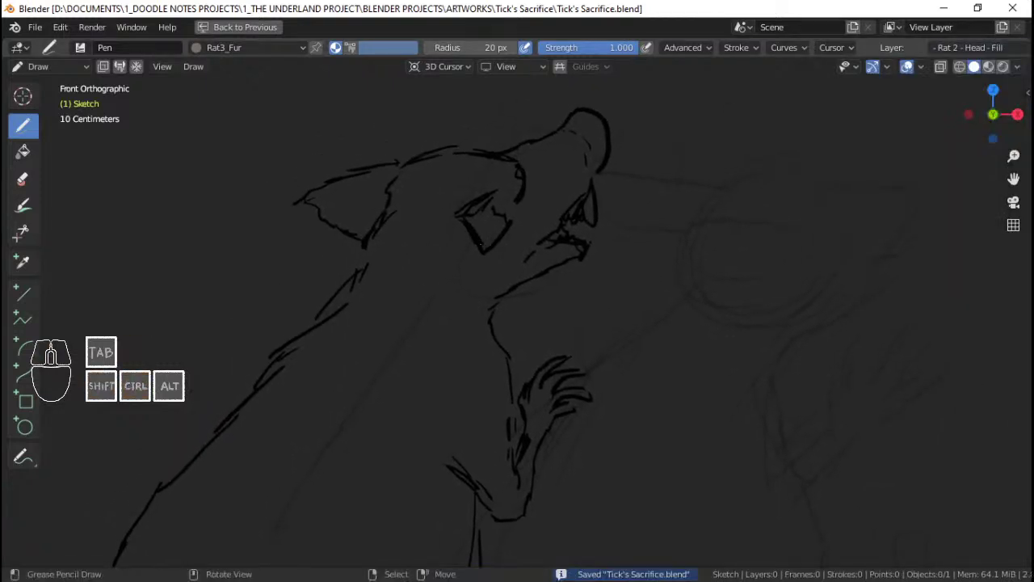
mouse_move(459, 278)
ctrl+middle_down()
mouse_move(453, 270)
mouse_move(460, 286)
ctrl+middle_up()
mouse_move(459, 286)
ctrl+middle_down()
mouse_move(460, 262)
mouse_move(527, 311)
ctrl+middle_up()
key(ctrl+s)
key(ctrl+s)
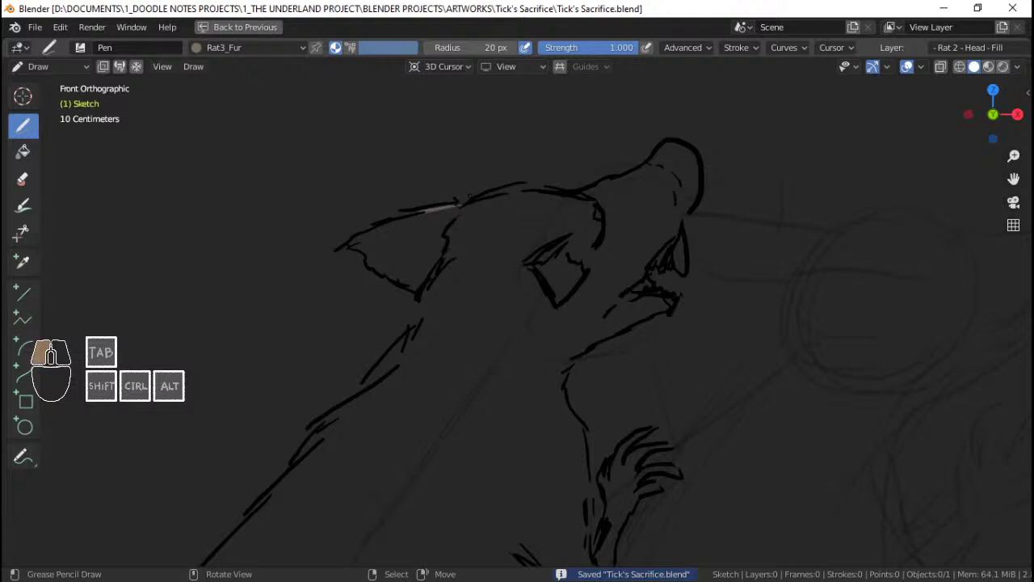
Step: Draw Rat3_Fur fills over the ear and the back of the head of the left rat
drag(349, 244, 365, 255)
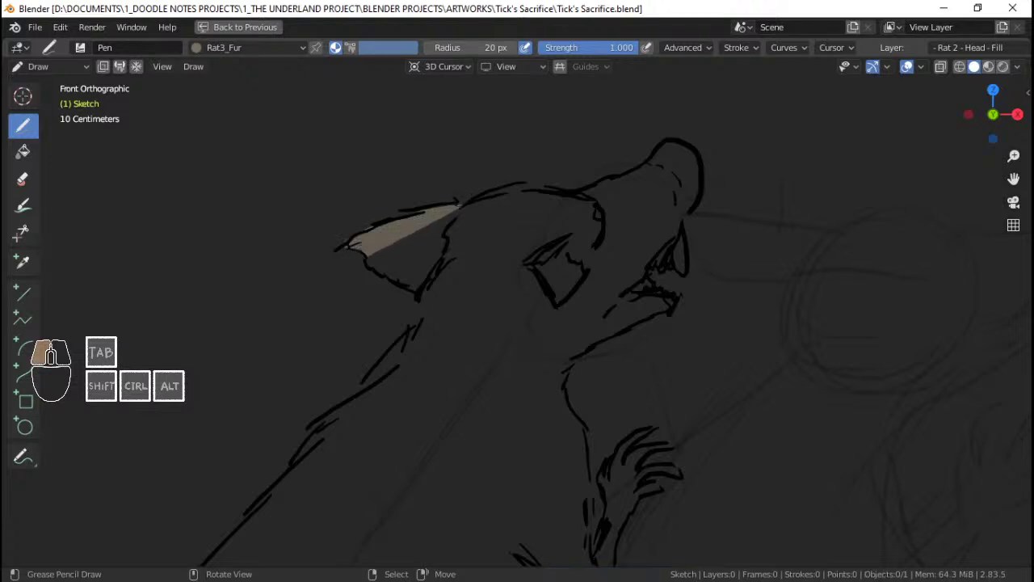
mouse_move(454, 220)
mouse_down()
mouse_move(422, 294)
mouse_move(477, 243)
mouse_move(517, 267)
mouse_move(540, 258)
mouse_move(545, 218)
mouse_up()
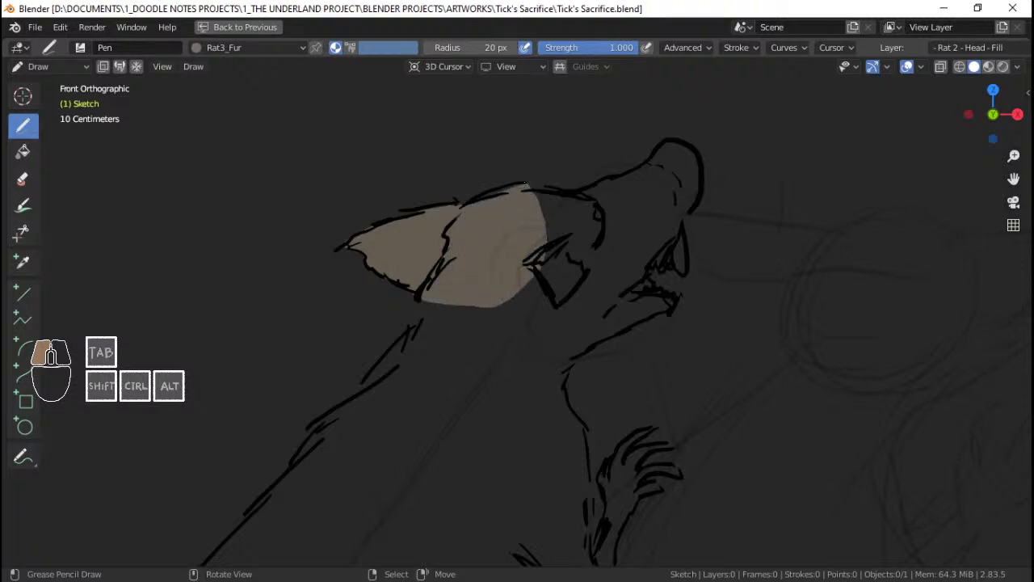
drag(522, 187, 523, 188)
Step: Draw Rat3_Fur fills over the snout, forehead and cheek of the same rat, leaving the nose tip unfilled
shift+middle_drag(523, 188, 450, 215)
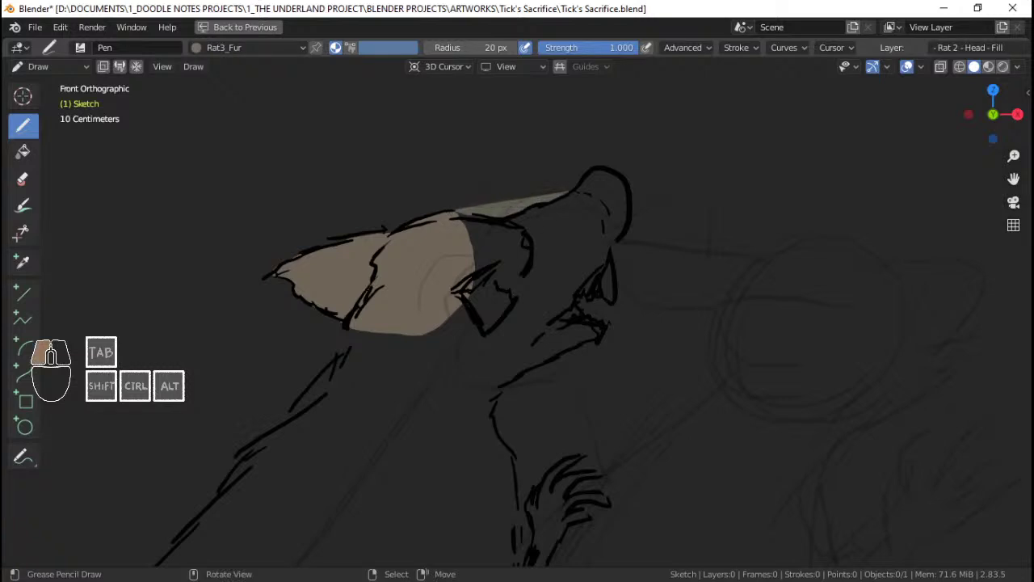
mouse_move(579, 192)
mouse_down()
mouse_move(604, 205)
mouse_move(611, 257)
mouse_up()
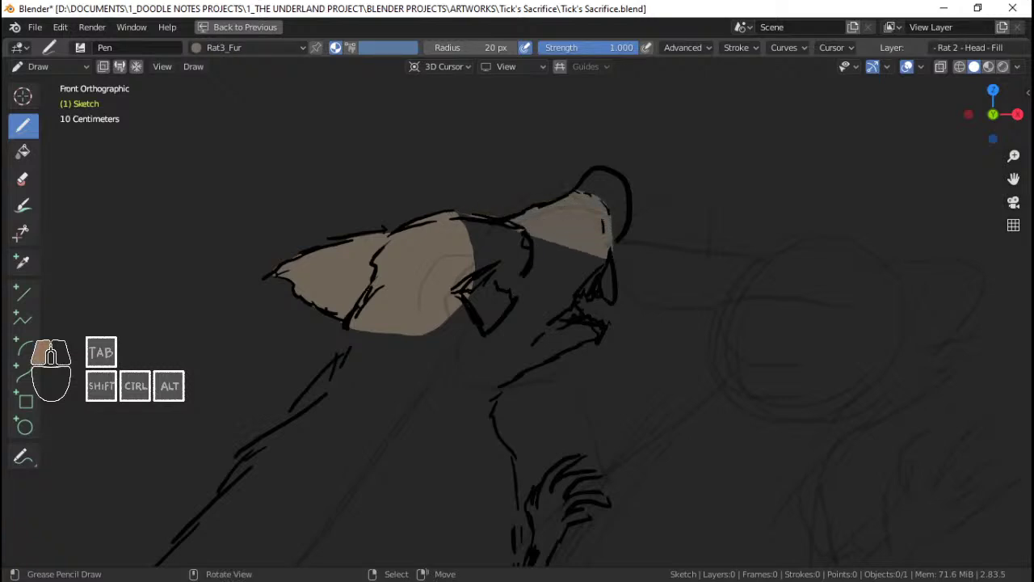
mouse_move(577, 291)
mouse_down()
mouse_move(539, 338)
mouse_move(485, 366)
mouse_move(416, 381)
mouse_move(366, 377)
mouse_up()
drag(465, 214, 490, 220)
Step: Draw a Rat3_Fur fill over the lower jaw, overlapping the cheek fill
mouse_move(441, 350)
shift+middle_down()
mouse_move(412, 302)
mouse_move(370, 313)
mouse_move(370, 294)
shift+middle_up()
mouse_move(370, 294)
shift+middle_down()
mouse_move(335, 304)
mouse_move(336, 291)
shift+middle_up()
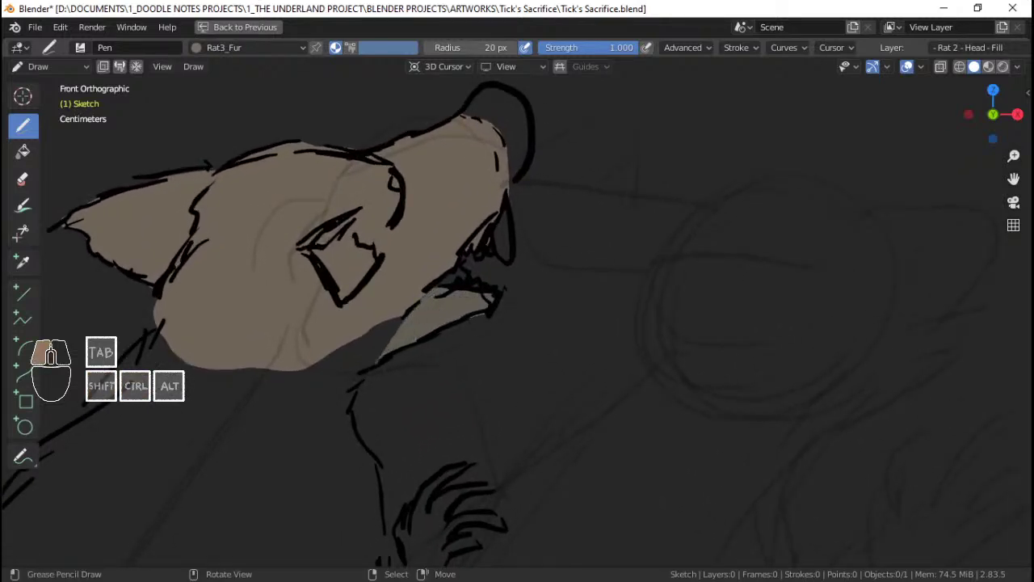
mouse_move(377, 362)
mouse_down()
mouse_move(339, 378)
mouse_move(283, 356)
mouse_move(304, 335)
mouse_up()
ctrl+middle_drag(423, 273, 432, 247)
shift+middle_drag(469, 266, 487, 269)
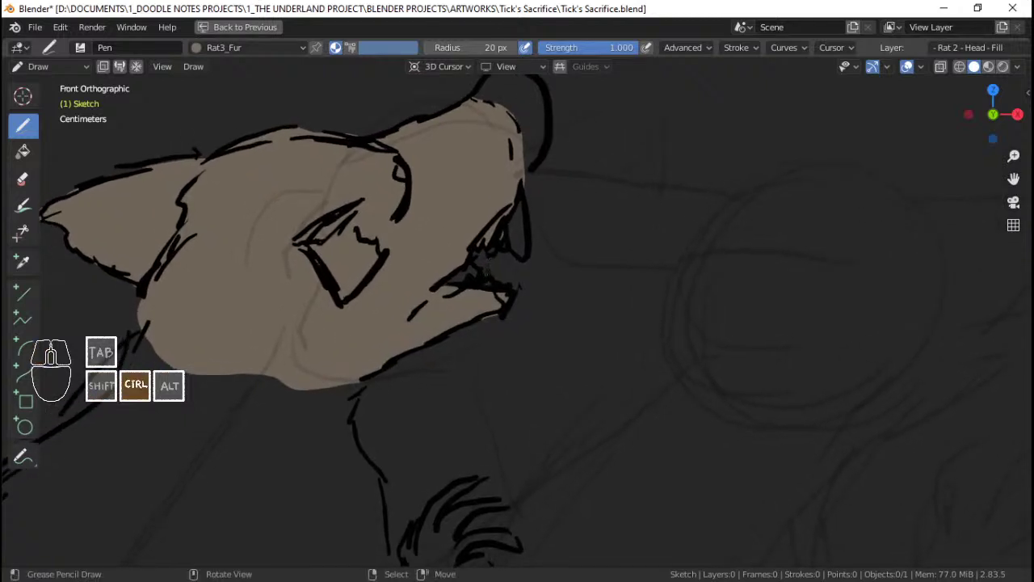
Step: Move the jaw fill's edge points near the chin to fit the line art using proportional editing, and save the file
key(Tab)
key(g)
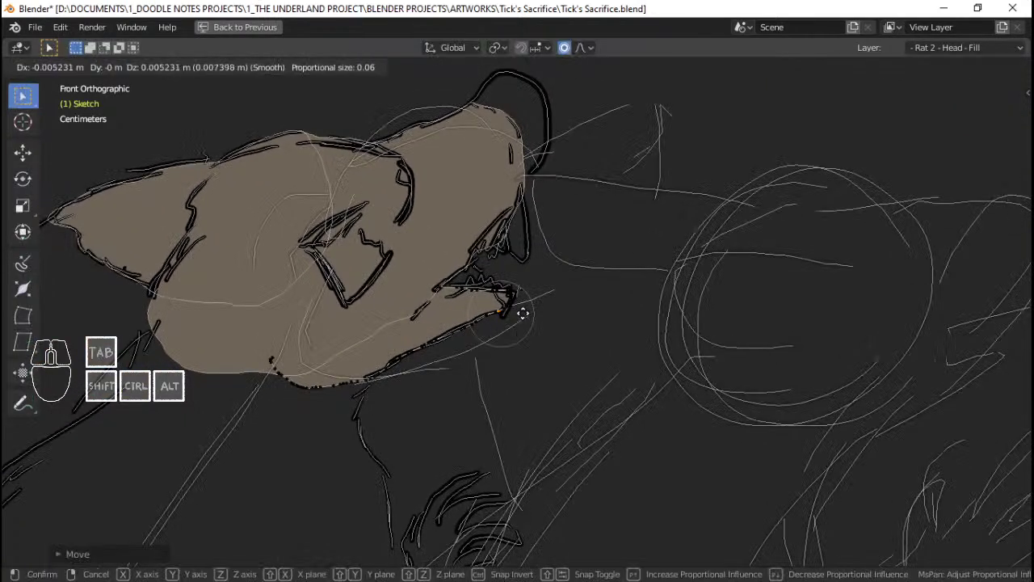
click(523, 313)
key(ctrl+s)
key(Tab)
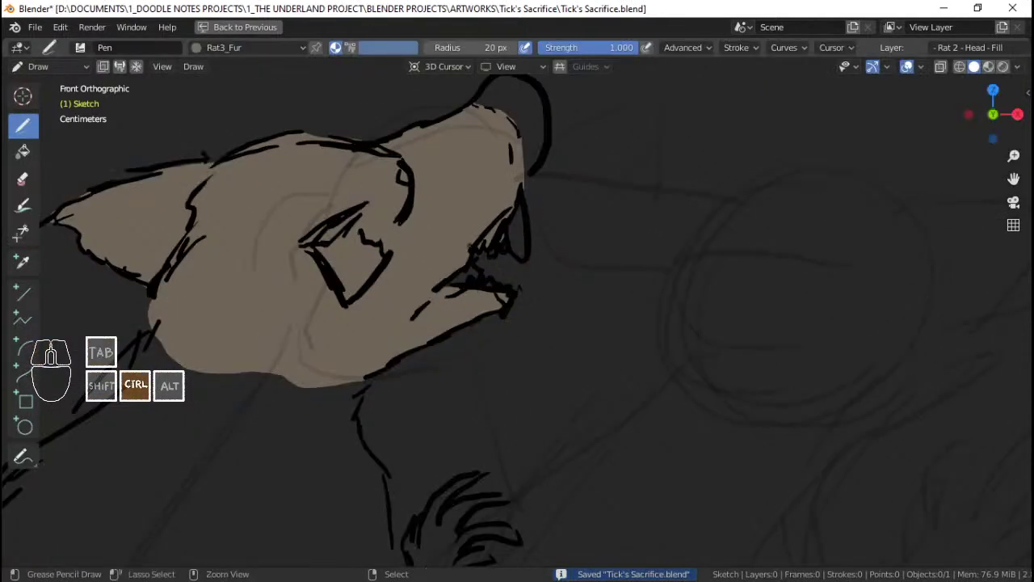
key(ctrl+s)
shift+middle_drag(517, 313, 543, 286)
mouse_move(543, 286)
ctrl+middle_down()
mouse_move(543, 331)
mouse_move(543, 275)
ctrl+middle_up()
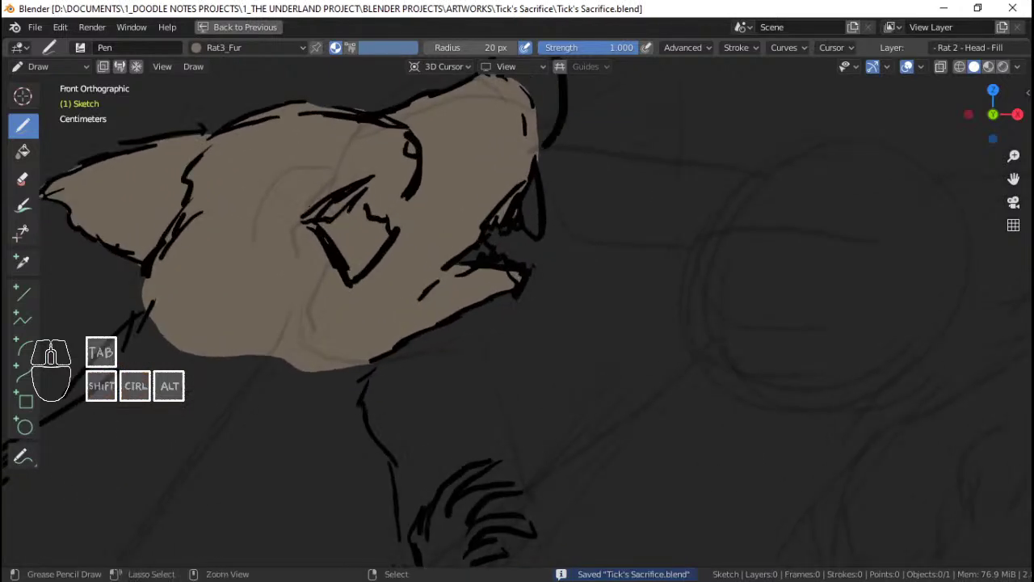
Step: Rotate and move the jaw fill's points along the mouth opening to match the lower lip line, and save the file
key(Tab)
key(r)
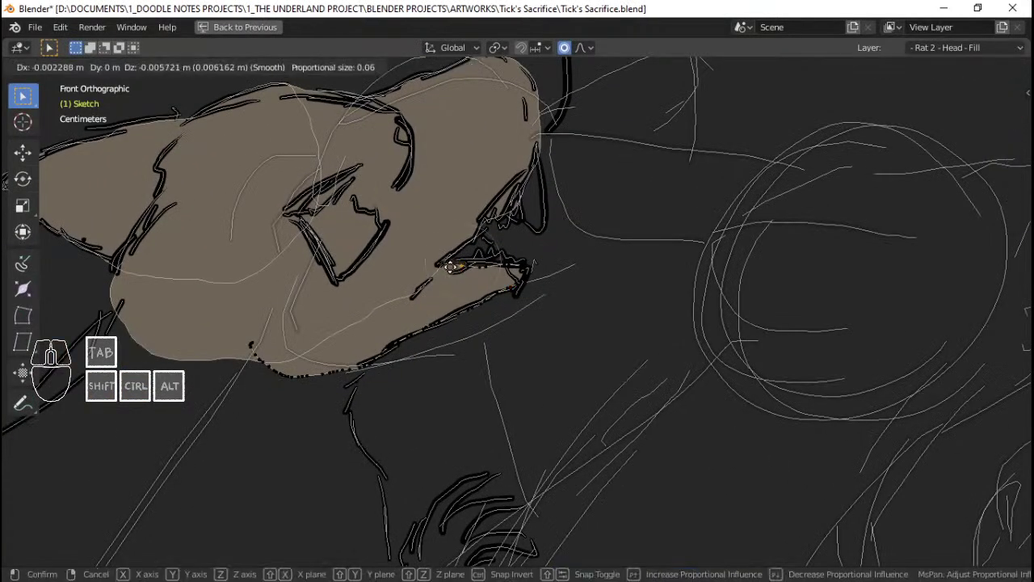
right_click(545, 287)
key(r)
click(537, 258)
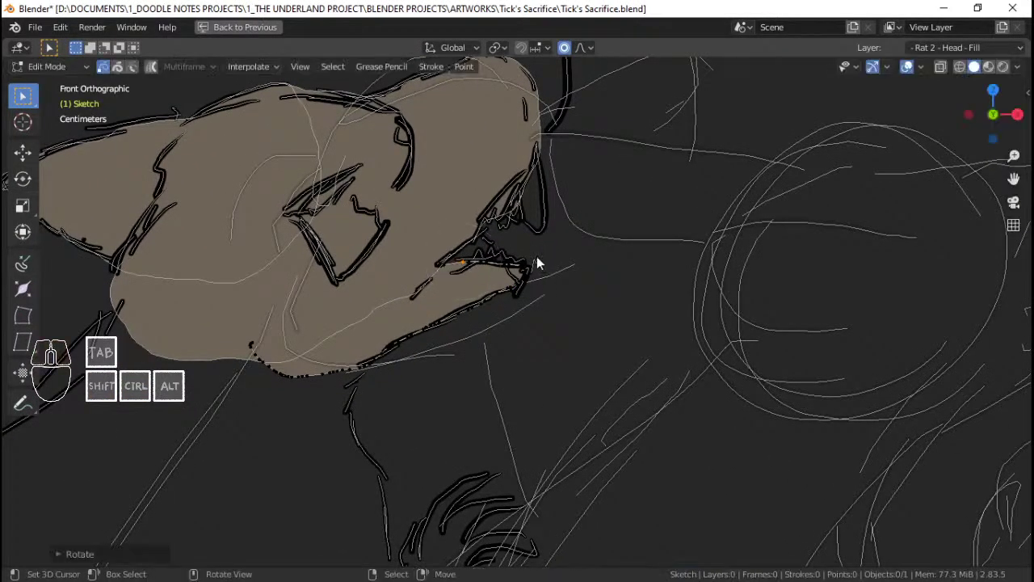
key(g)
click(523, 273)
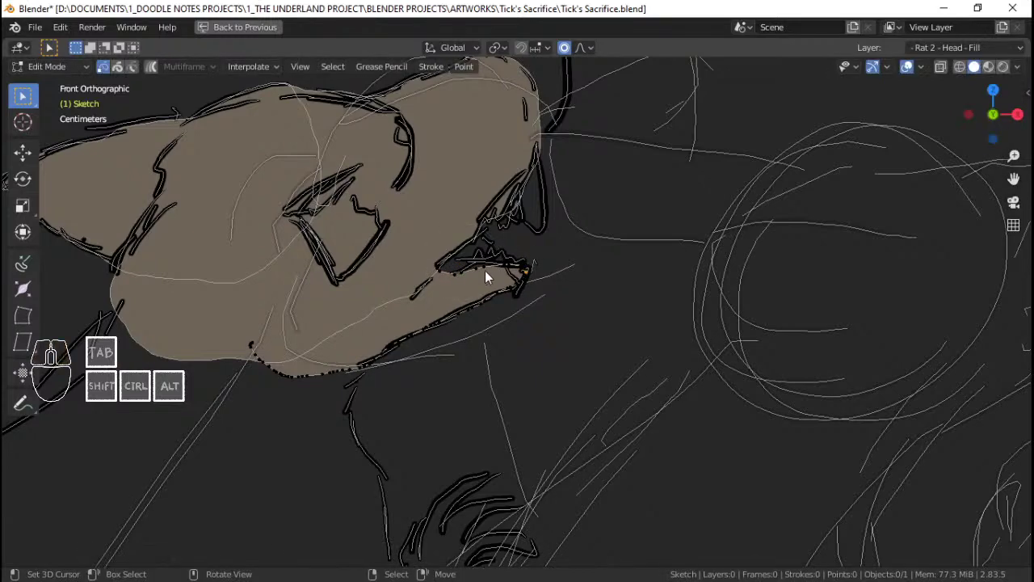
key(g)
click(493, 268)
key(ctrl+s)
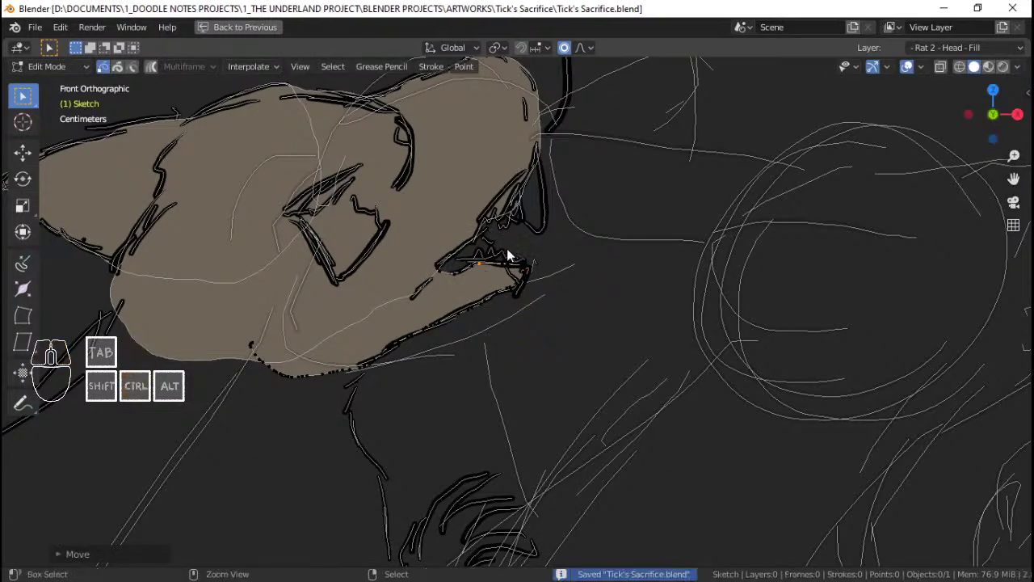
Step: Draw a Rat3_Fur fill over the neck and upper back, overlapping the lower edge of the head fill
scroll(507, 249, down, 5)
mouse_move(429, 322)
ctrl+middle_down()
mouse_move(479, 252)
mouse_move(437, 202)
mouse_move(469, 206)
ctrl+middle_up()
key(ctrl+Tab)
click(477, 214)
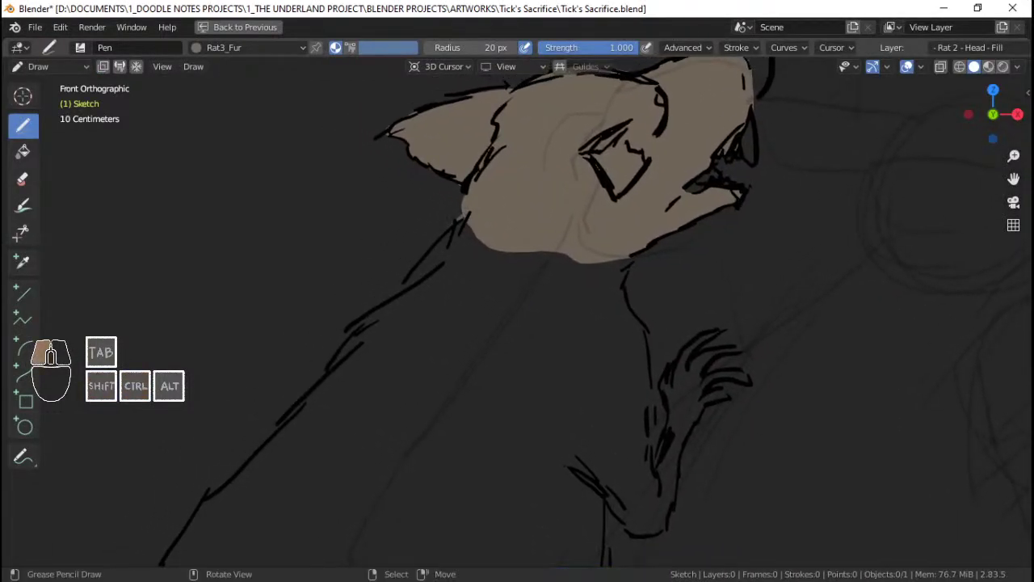
key(ctrl+z)
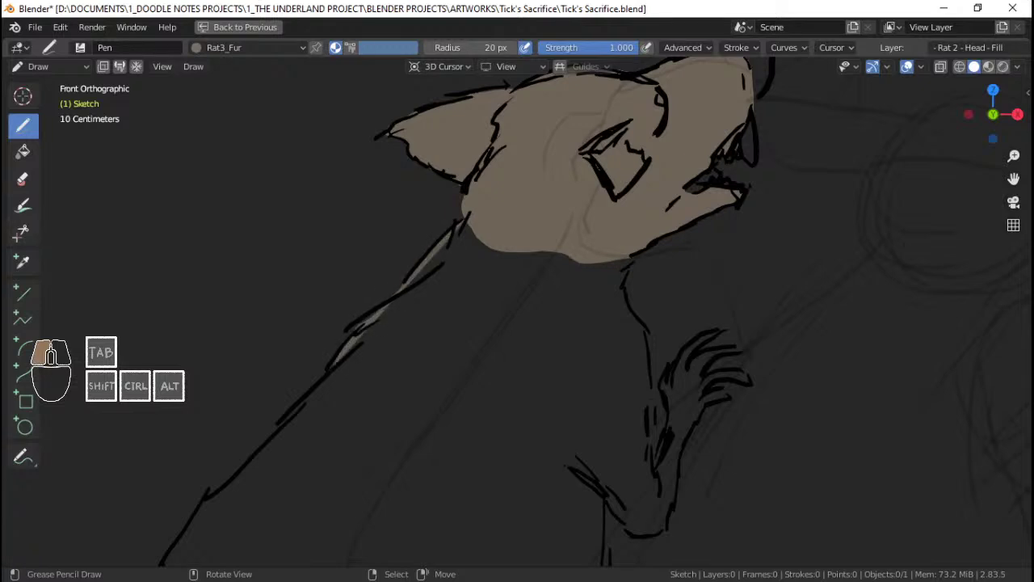
mouse_move(461, 231)
mouse_down()
mouse_move(331, 400)
mouse_move(465, 449)
mouse_move(543, 444)
mouse_move(619, 290)
mouse_up()
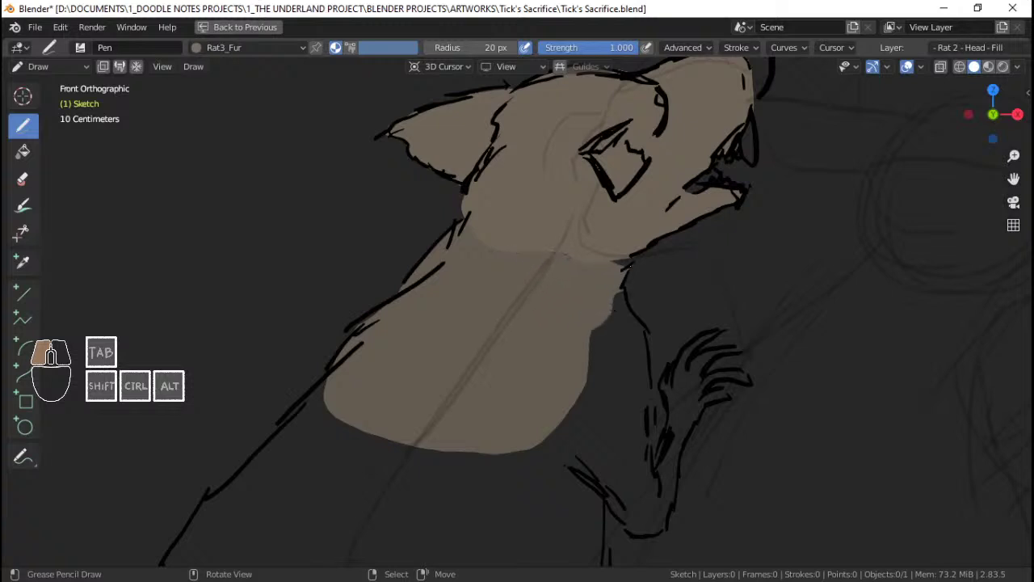
drag(635, 234, 623, 234)
Step: Move the neck fill's edge points along the upper back to fit the line art, and save the file
mouse_move(558, 243)
ctrl+middle_down()
mouse_move(503, 320)
mouse_move(501, 284)
mouse_move(481, 265)
ctrl+middle_up()
key(Tab)
right_click(457, 272)
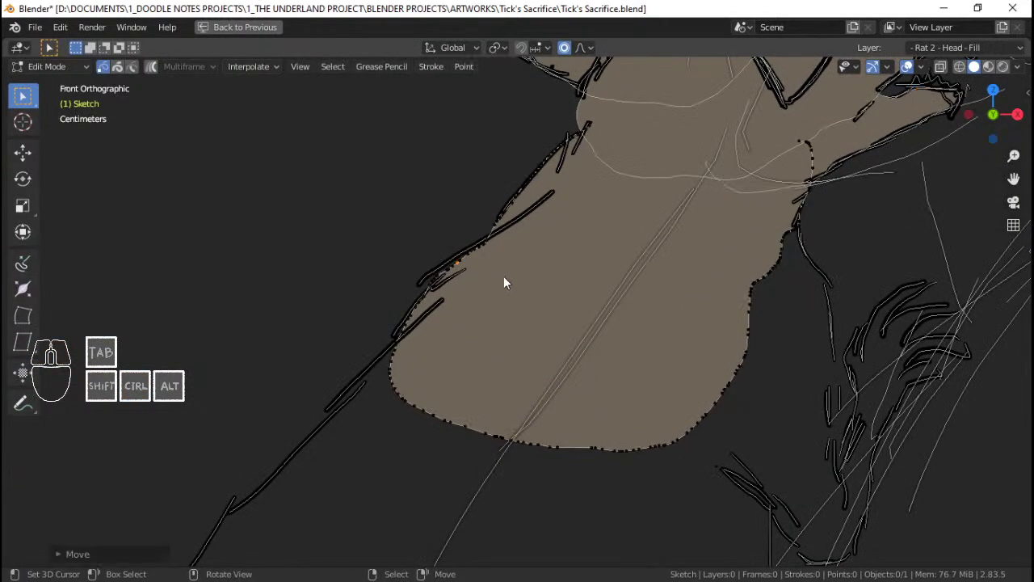
key(g)
click(506, 276)
key(ctrl+s)
key(Tab)
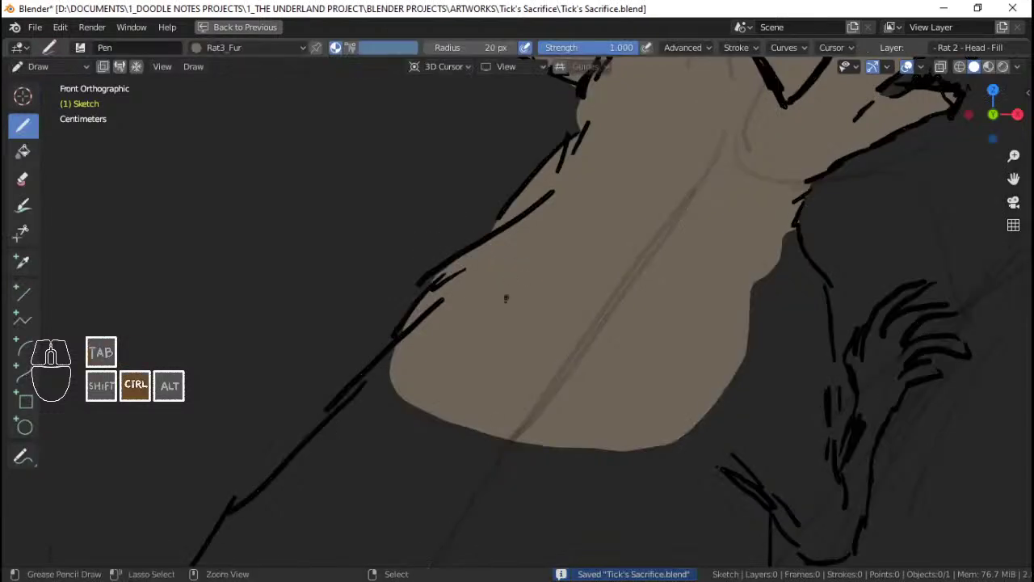
Step: Draw a Rat3_Fur fill over the middle torso from the back outline to the chest, overlapping the neck fill, and save the file
mouse_move(496, 322)
shift+middle_down()
mouse_move(478, 307)
mouse_move(468, 259)
shift+middle_up()
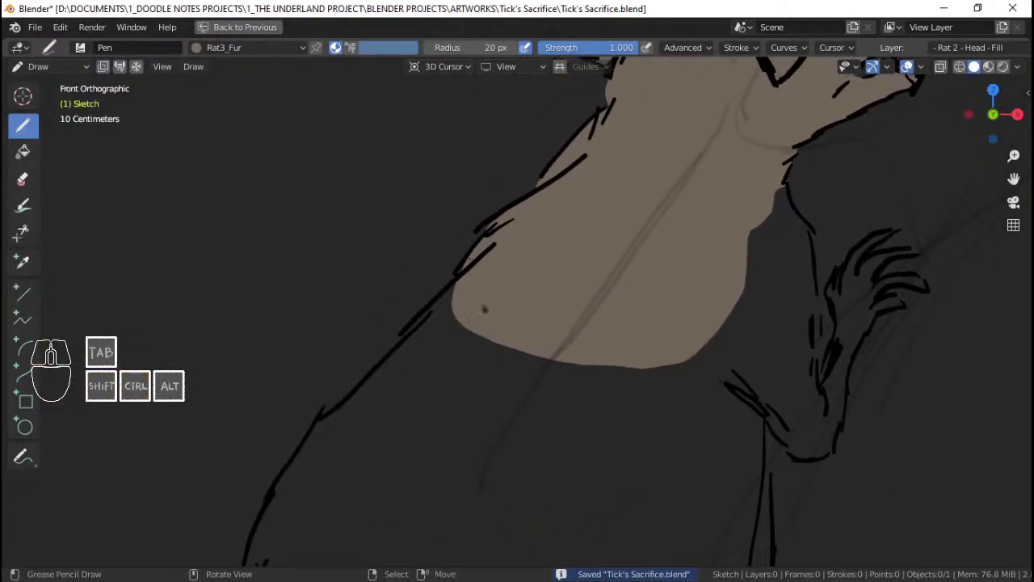
shift+middle_drag(485, 307, 548, 281)
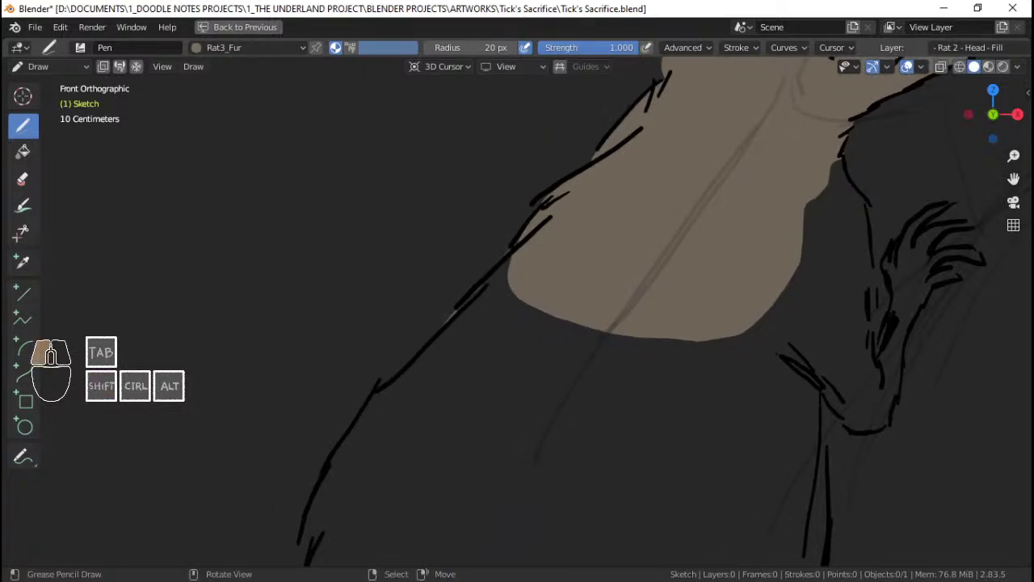
drag(376, 387, 488, 279)
drag(336, 453, 312, 503)
mouse_move(305, 523)
mouse_down()
mouse_move(316, 543)
mouse_move(501, 550)
mouse_move(819, 513)
mouse_move(808, 311)
mouse_move(866, 232)
mouse_up()
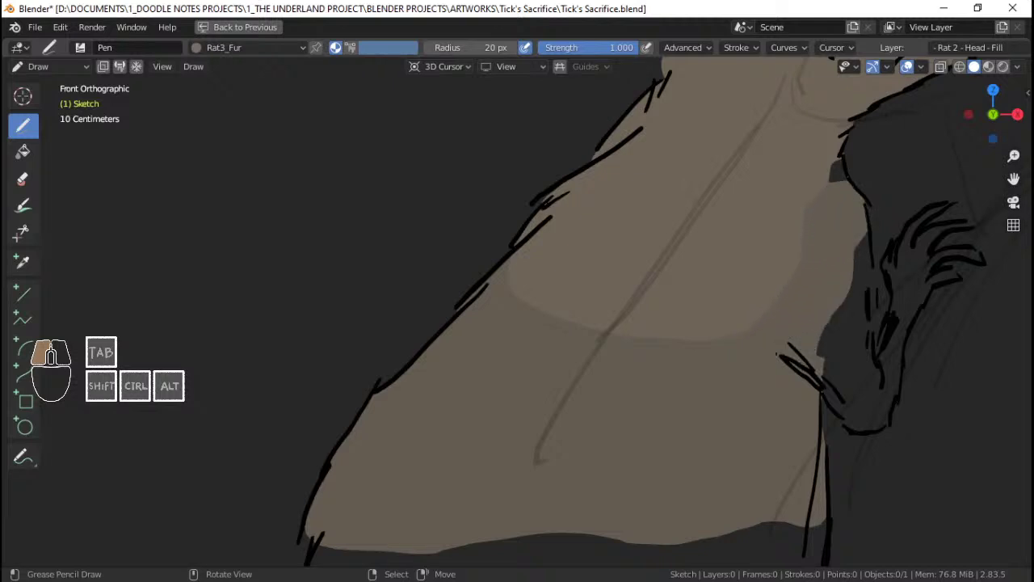
drag(840, 148, 818, 120)
scroll(817, 274, down, 3)
mouse_move(817, 279)
shift+middle_down()
mouse_move(775, 274)
mouse_move(793, 238)
shift+middle_up()
ctrl+middle_drag(600, 302, 566, 300)
key(ctrl+s)
Step: Draw a Rat3_Fur fill over the lower torso between the back and belly outlines, extending past the ends of the lines
ctrl+middle_drag(477, 332, 459, 314)
shift+middle_drag(459, 315, 477, 287)
ctrl+middle_drag(457, 330, 454, 299)
key(ctrl+s)
shift+middle_drag(346, 297, 386, 255)
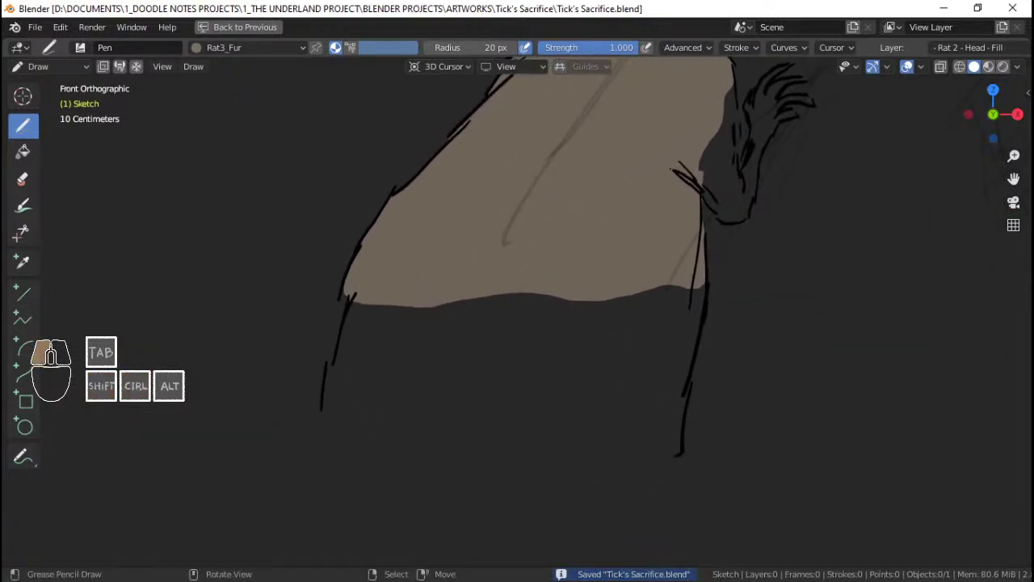
mouse_move(315, 440)
mouse_down()
mouse_move(390, 507)
mouse_move(638, 497)
mouse_move(684, 455)
mouse_move(704, 283)
mouse_move(688, 277)
mouse_up()
mouse_move(676, 351)
shift+middle_down()
mouse_move(644, 331)
mouse_move(685, 349)
shift+middle_up()
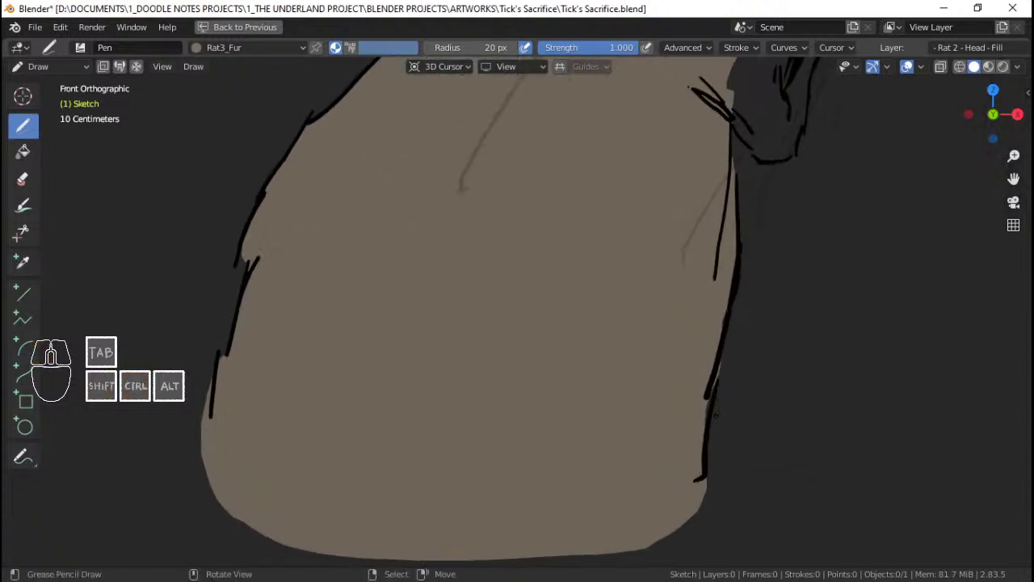
Step: Move the lower torso fill's edge points onto the belly line using proportional editing, save the file and return to drawing
key(Tab)
click(714, 414)
key(g)
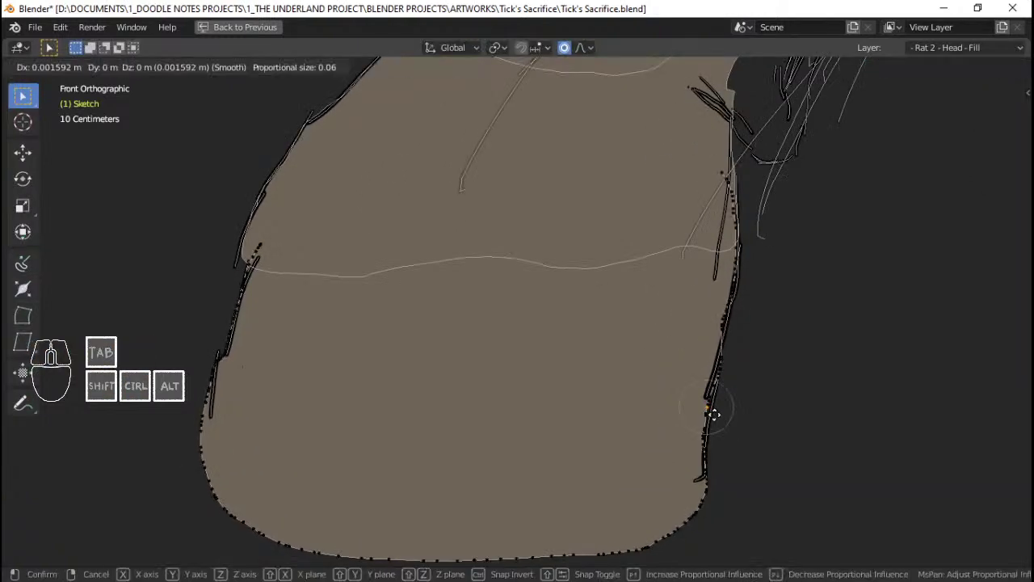
click(714, 412)
key(ctrl+s)
mouse_move(693, 291)
ctrl+middle_down()
mouse_move(648, 327)
mouse_move(647, 380)
ctrl+middle_up()
shift+middle_drag(683, 269, 639, 314)
key(Tab)
Step: Draw Rat1_SKin fills over the raised hand, covering the palm and fingers down to the wrist, and save the file
mouse_move(686, 215)
shift+middle_down()
mouse_move(621, 296)
mouse_move(632, 261)
shift+middle_up()
shift+middle_drag(632, 260, 593, 303)
key(ctrl+s)
key(ctrl+s)
key(ctrl+s)
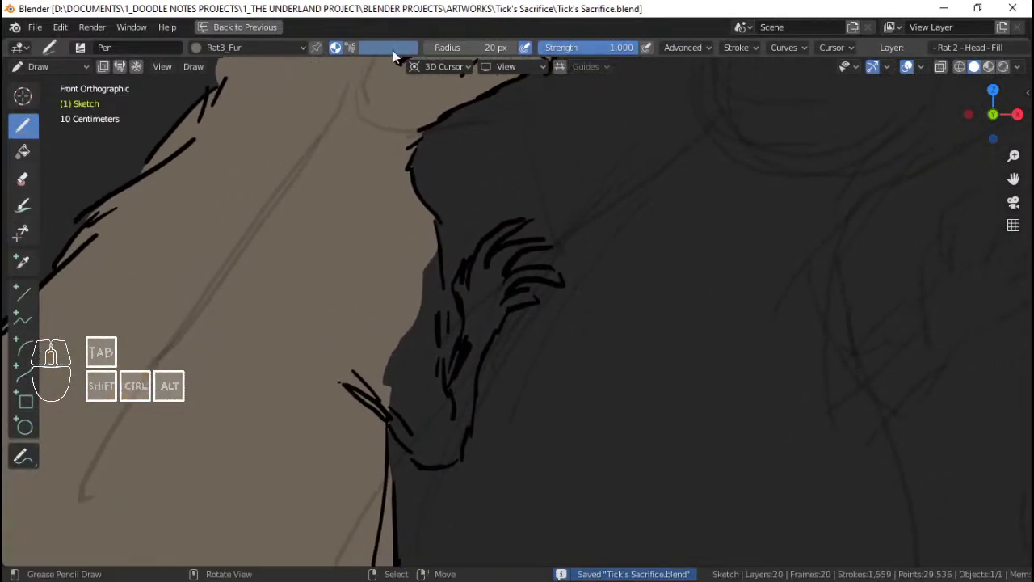
click(230, 47)
click(195, 97)
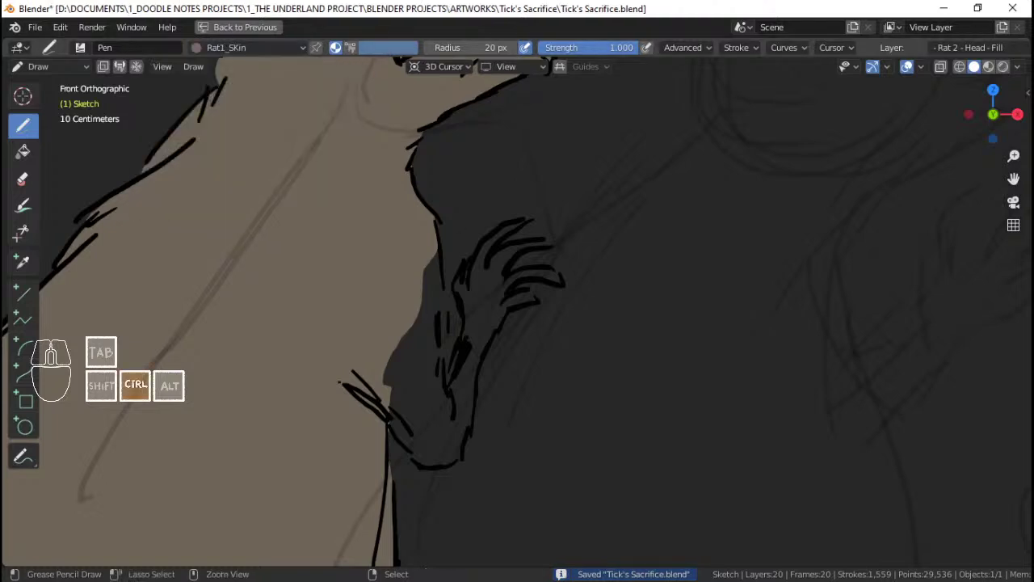
mouse_move(477, 339)
ctrl+middle_down()
mouse_move(470, 282)
mouse_move(473, 324)
ctrl+middle_up()
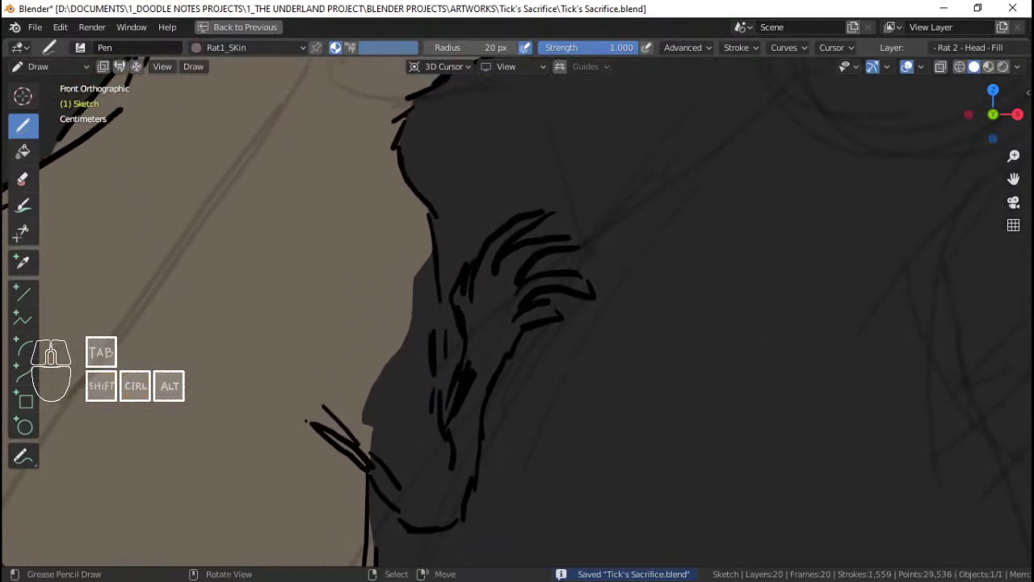
drag(458, 330, 462, 351)
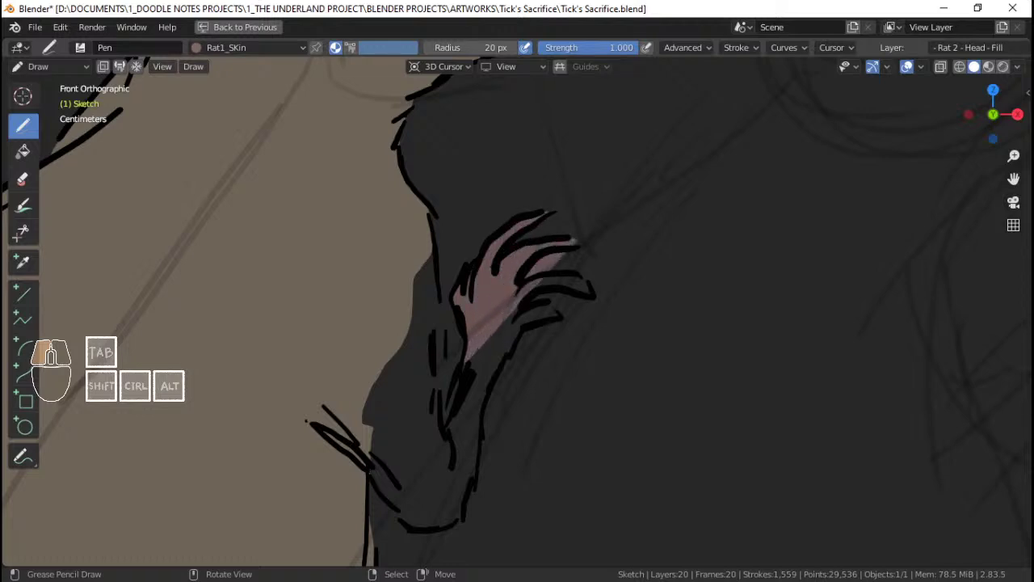
drag(581, 248, 522, 282)
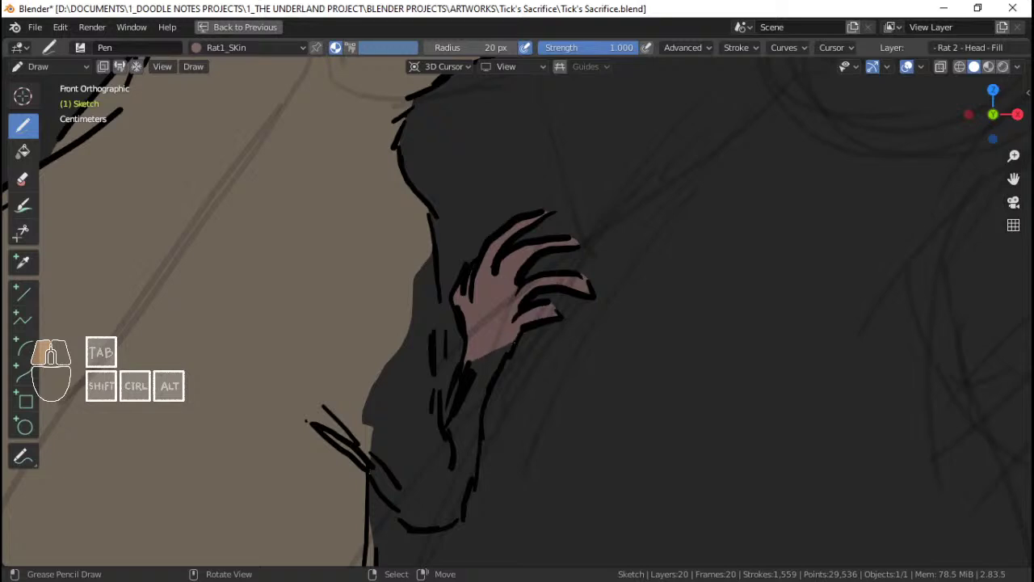
drag(508, 322, 517, 326)
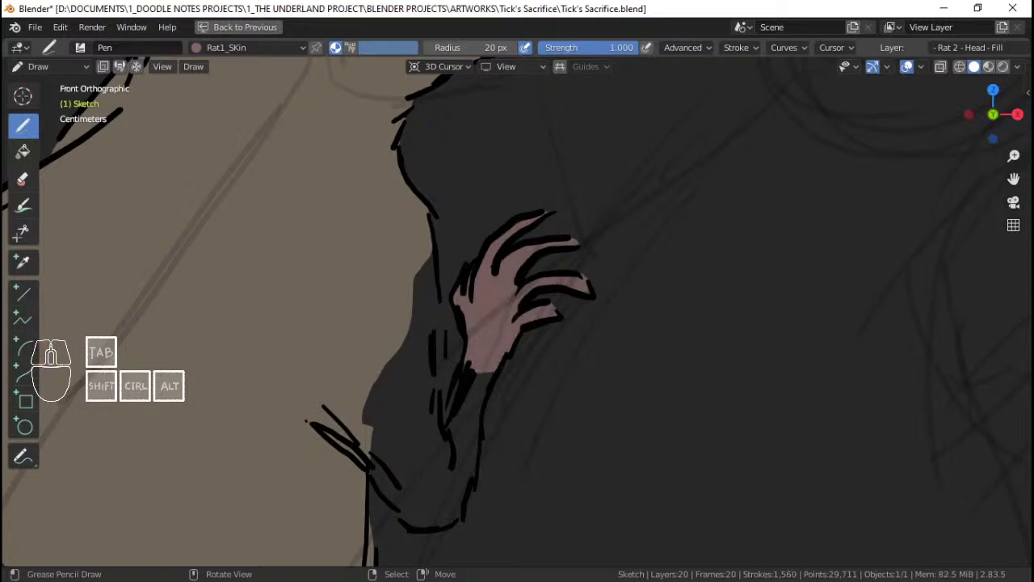
scroll(517, 326, up, 2)
key(ctrl+s)
Step: Draw Rat3_Fur fills over the forearm, the gap beside the chest and the palm's base, and save the file
key(ctrl+Tab)
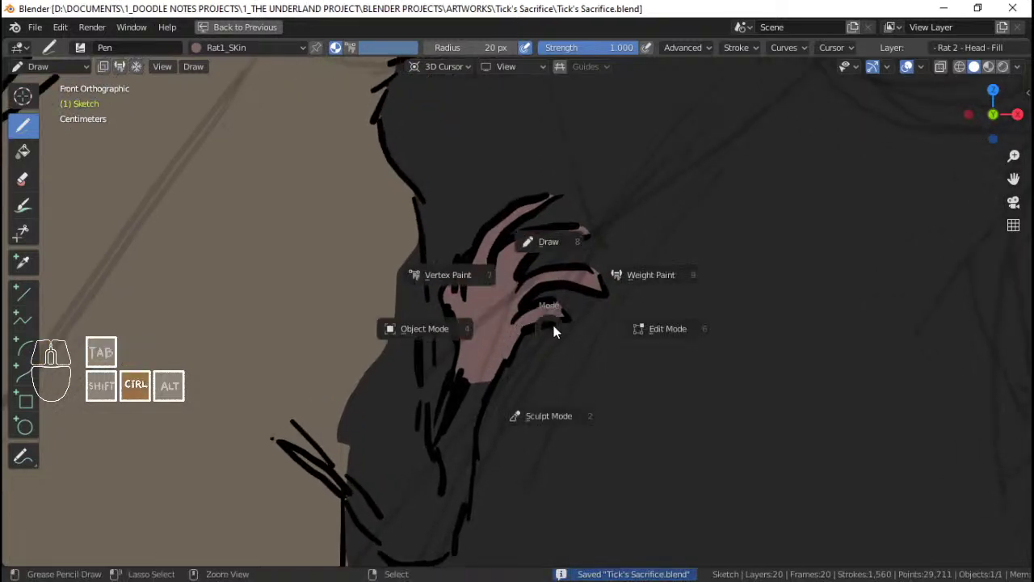
click(557, 257)
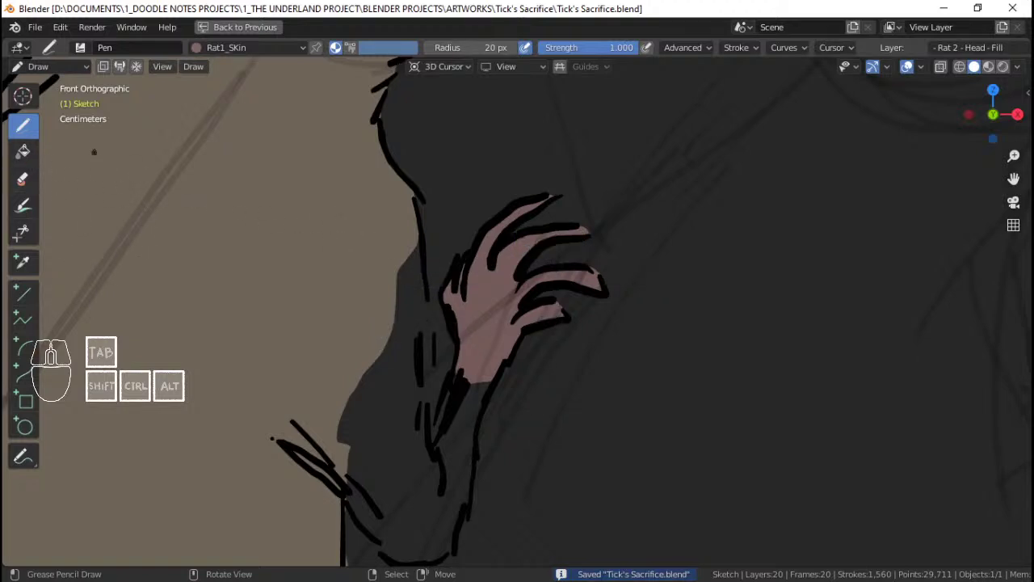
click(269, 48)
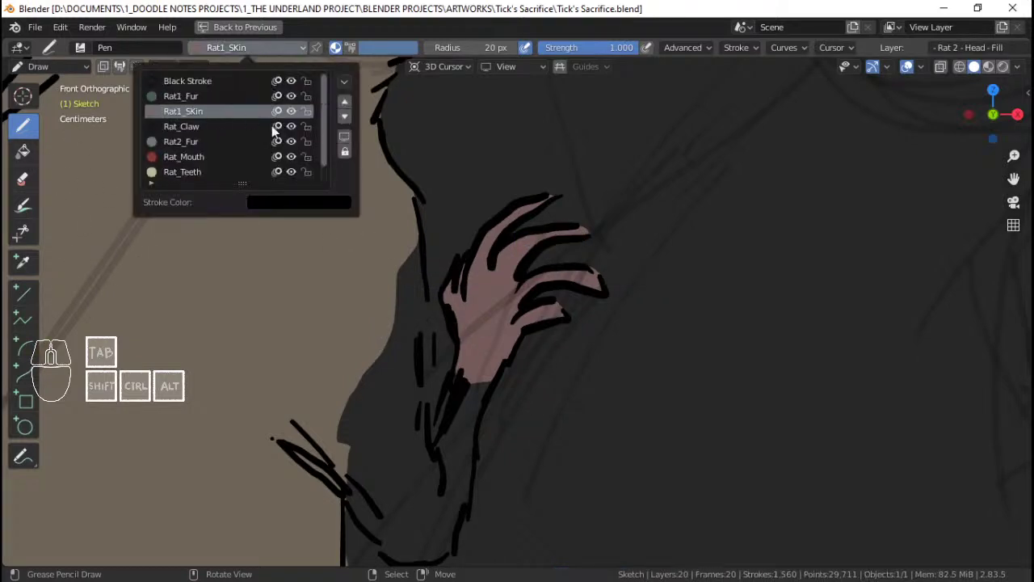
scroll(265, 178, down, 1)
click(197, 172)
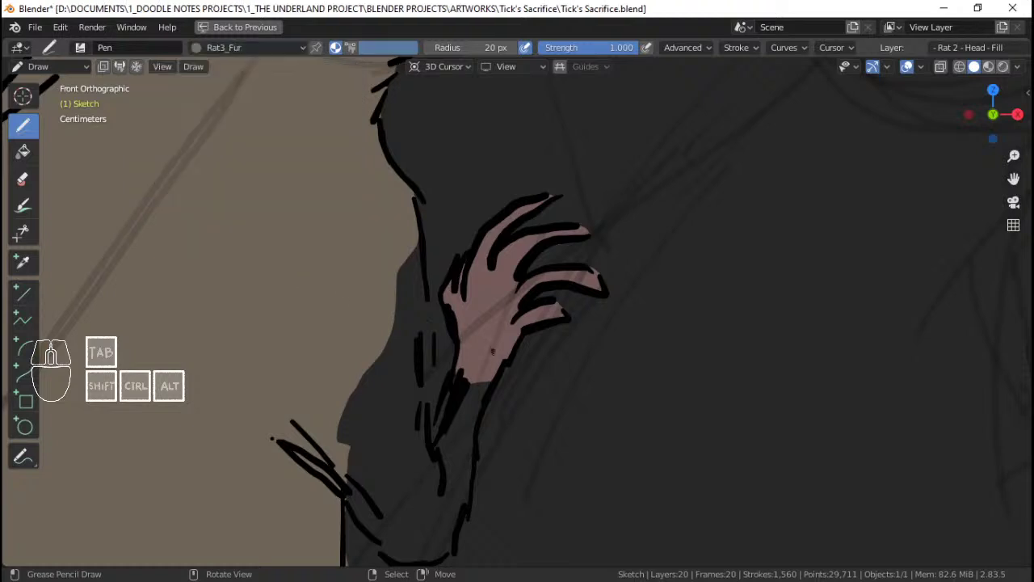
key(ctrl+s)
shift+middle_drag(426, 232, 442, 218)
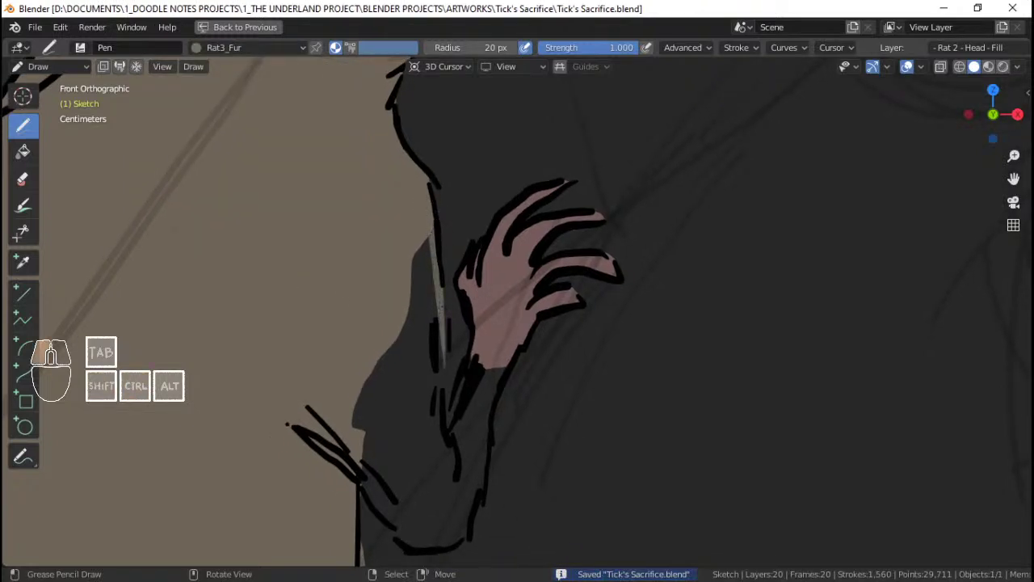
mouse_move(443, 388)
mouse_down()
mouse_move(449, 427)
mouse_move(463, 390)
mouse_up()
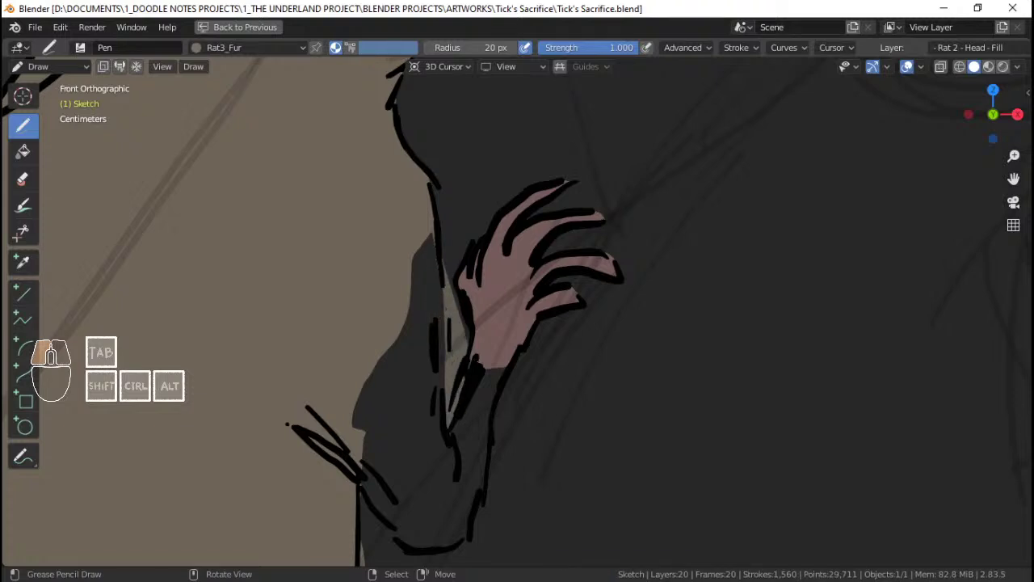
mouse_move(488, 429)
mouse_down()
mouse_move(473, 511)
mouse_move(440, 546)
mouse_move(409, 547)
mouse_move(319, 428)
mouse_up()
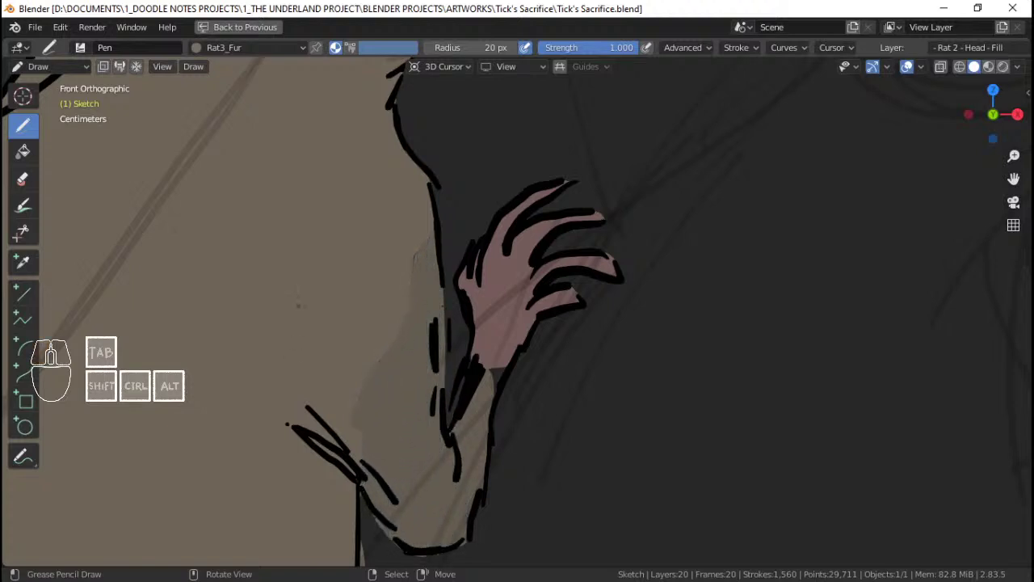
drag(298, 305, 364, 275)
shift+middle_drag(418, 299, 399, 296)
scroll(404, 299, up, 1)
shift+middle_drag(448, 323, 438, 295)
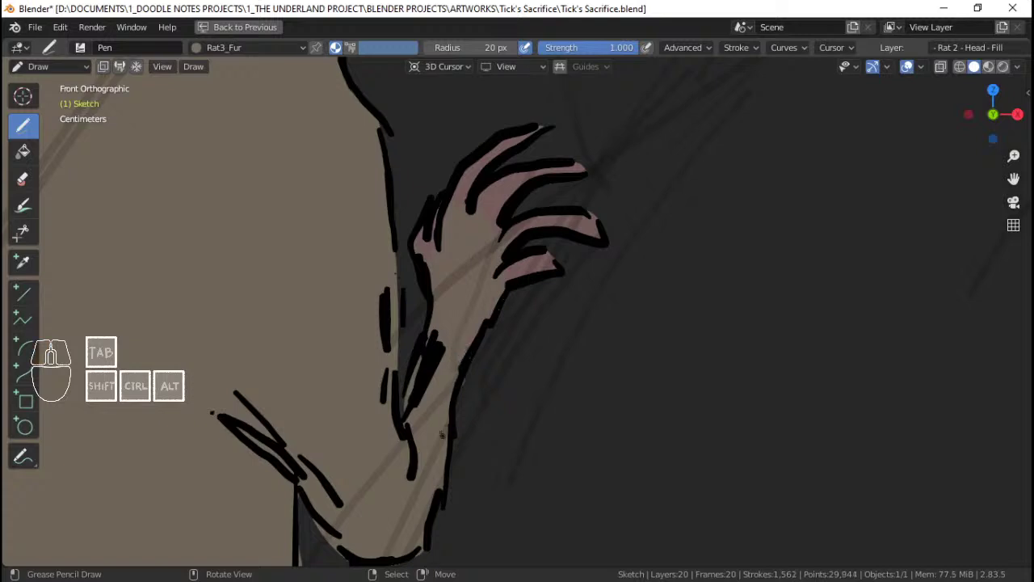
ctrl+middle_drag(430, 479, 445, 408)
shift+middle_drag(446, 408, 483, 424)
ctrl+middle_drag(483, 424, 480, 268)
scroll(884, 269, down, 4)
key(ctrl+s)
key(KP_1)
key(ctrl+s)
Step: Draw a small Rat3_Fur fill over the uncolored gap at the corner of the mouth, and save the file
ctrl+middle_drag(479, 268, 480, 294)
ctrl+middle_drag(479, 294, 482, 269)
mouse_move(476, 307)
shift+middle_down()
mouse_move(508, 302)
mouse_move(484, 283)
mouse_move(509, 296)
mouse_move(509, 284)
shift+middle_up()
shift+middle_drag(509, 284, 511, 297)
ctrl+middle_drag(511, 296, 515, 321)
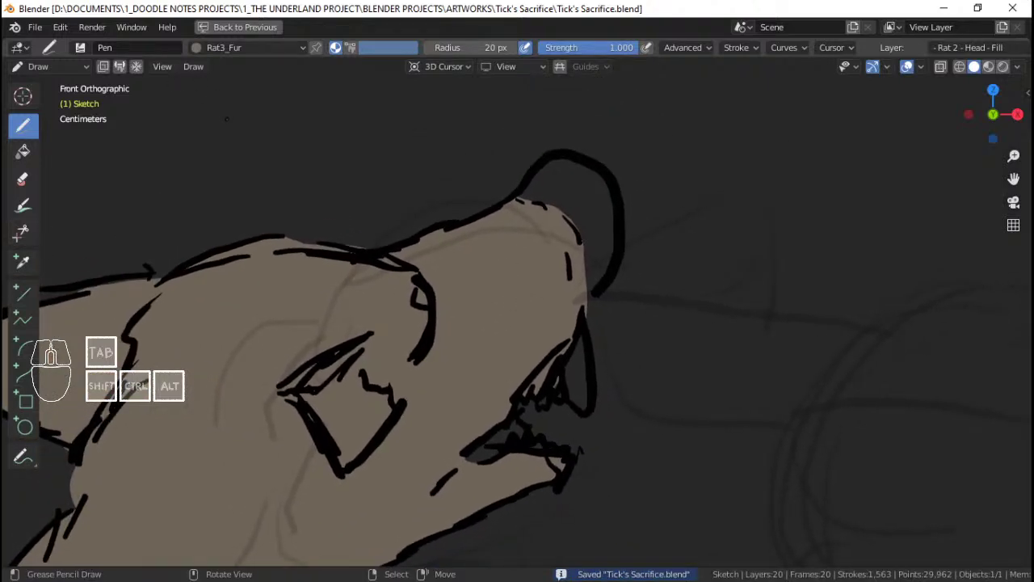
ctrl+middle_drag(429, 374, 439, 365)
mouse_move(438, 365)
shift+middle_down()
mouse_move(508, 360)
mouse_move(488, 364)
mouse_move(488, 342)
shift+middle_up()
shift+middle_drag(488, 343, 456, 340)
shift+middle_drag(514, 267, 512, 275)
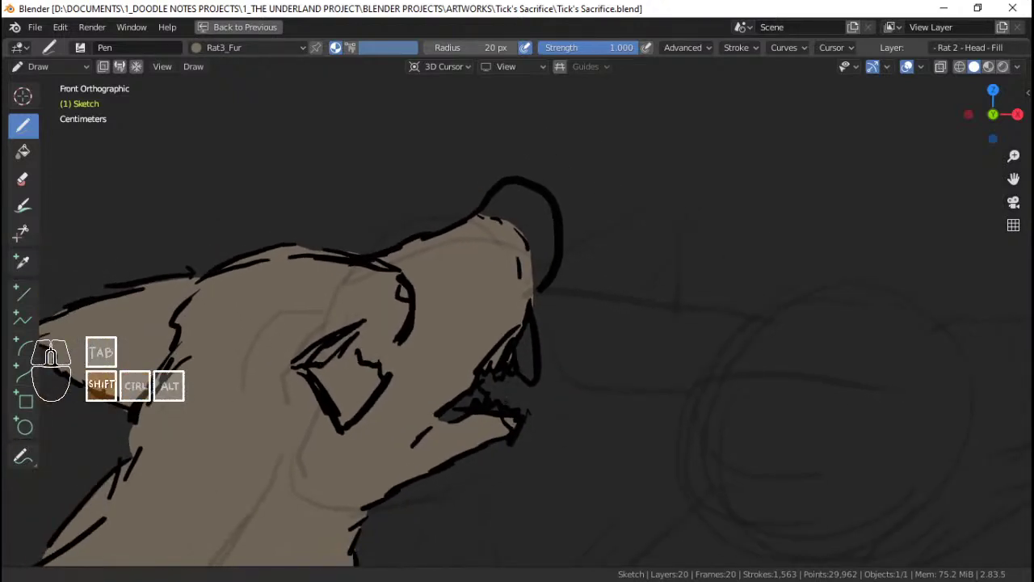
shift+middle_drag(512, 393, 500, 349)
ctrl+middle_drag(500, 349, 500, 286)
mouse_move(500, 287)
shift+middle_down()
mouse_move(533, 275)
mouse_move(533, 250)
mouse_move(551, 252)
mouse_move(550, 273)
shift+middle_up()
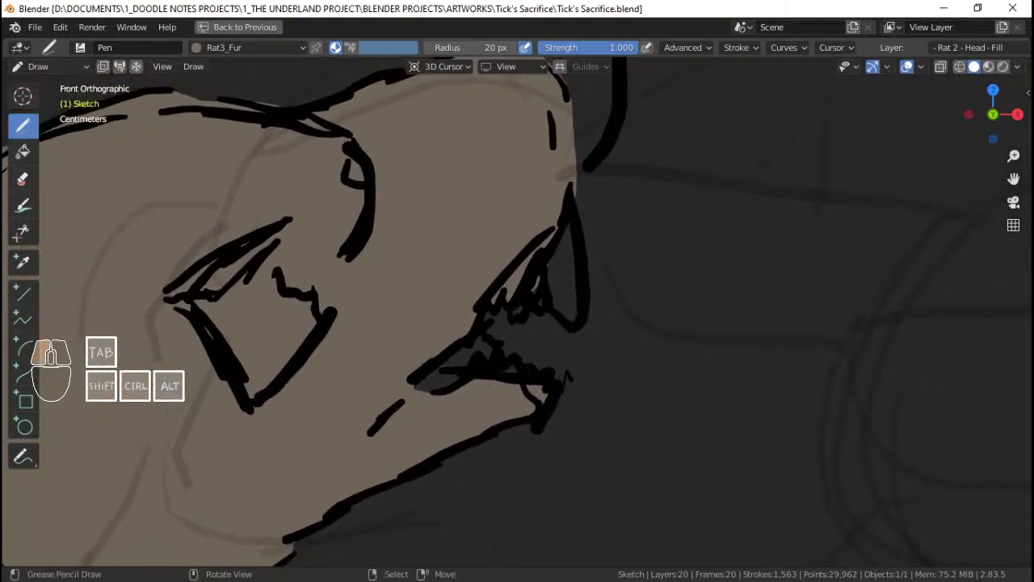
drag(369, 417, 404, 386)
ctrl+middle_drag(441, 321, 441, 391)
mouse_move(517, 340)
shift+middle_down()
mouse_move(459, 321)
mouse_move(471, 333)
shift+middle_up()
shift+middle_drag(471, 333, 511, 329)
ctrl+middle_drag(536, 288, 540, 266)
key(ctrl+s)
Step: Draw Rat_Mouth fills inside the back of the open mouth between the lip lines and teeth, and save the file
shift+middle_drag(493, 296, 510, 341)
key(ctrl+s)
key(ctrl+s)
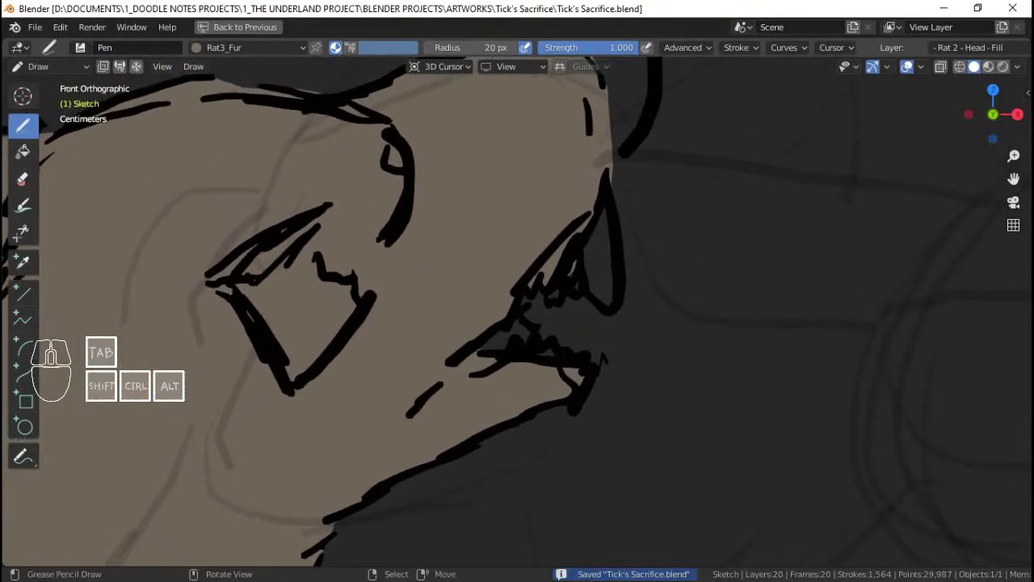
click(245, 48)
click(202, 141)
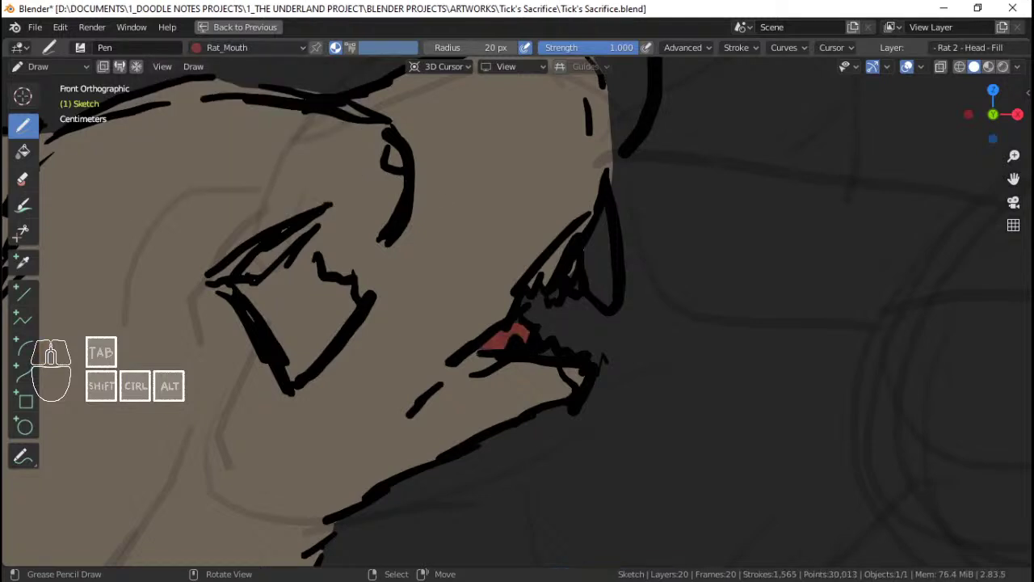
key(ctrl+s)
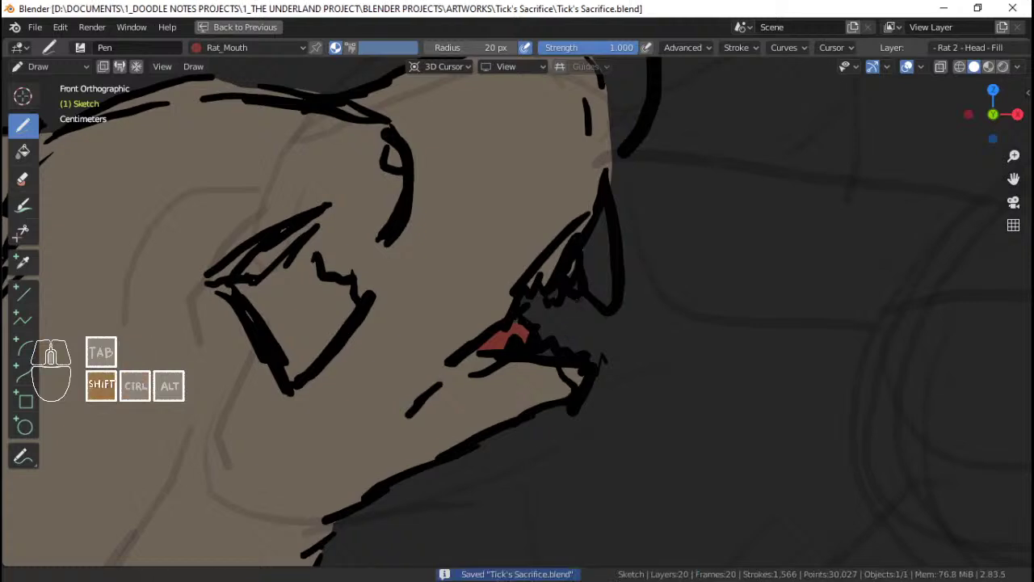
shift+middle_drag(517, 323, 501, 331)
mouse_move(589, 249)
shift+middle_down()
mouse_move(565, 276)
mouse_move(556, 269)
mouse_move(577, 198)
shift+middle_up()
key(ctrl+s)
Step: Draw a Rat1_SKin fill over the nose tip, from the dashed snout lines to the outer nose outline
mouse_move(577, 198)
ctrl+middle_down()
mouse_move(563, 185)
mouse_move(551, 222)
ctrl+middle_up()
ctrl+middle_drag(477, 320, 475, 362)
click(217, 47)
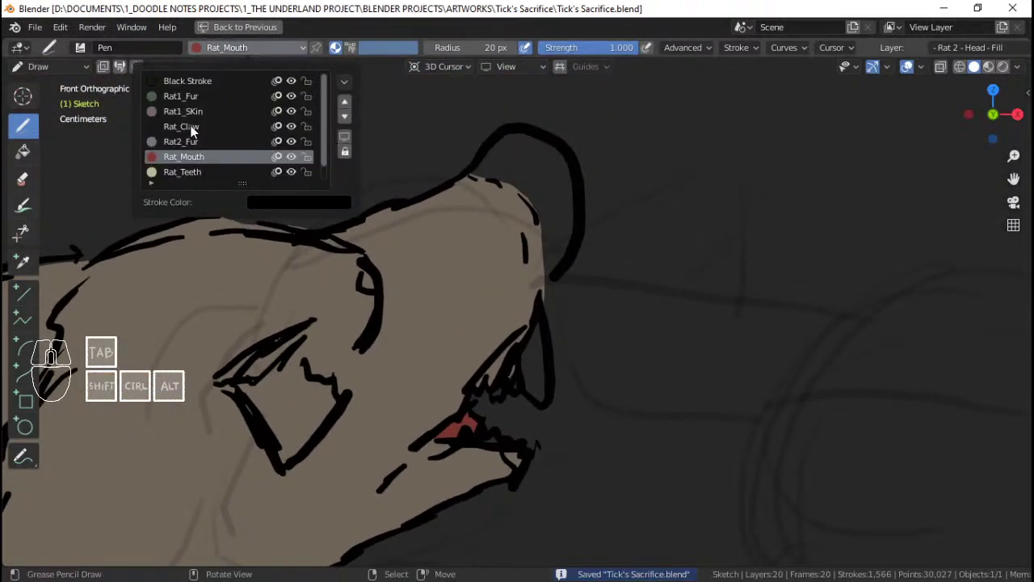
click(220, 127)
click(282, 46)
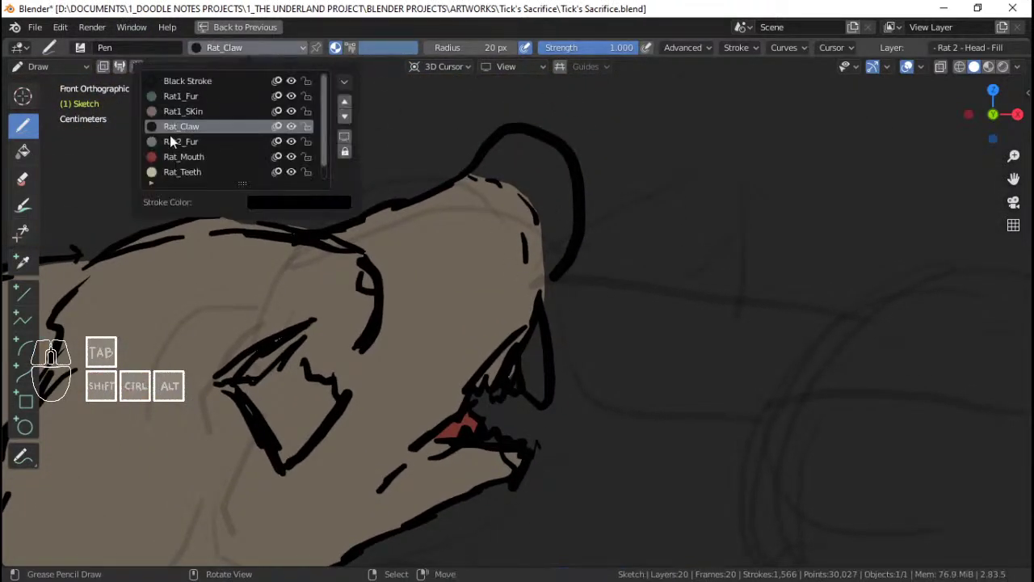
click(195, 111)
ctrl+middle_drag(528, 166, 520, 243)
mouse_move(452, 235)
mouse_down()
mouse_move(538, 194)
mouse_move(587, 236)
mouse_move(592, 304)
mouse_move(565, 365)
mouse_up()
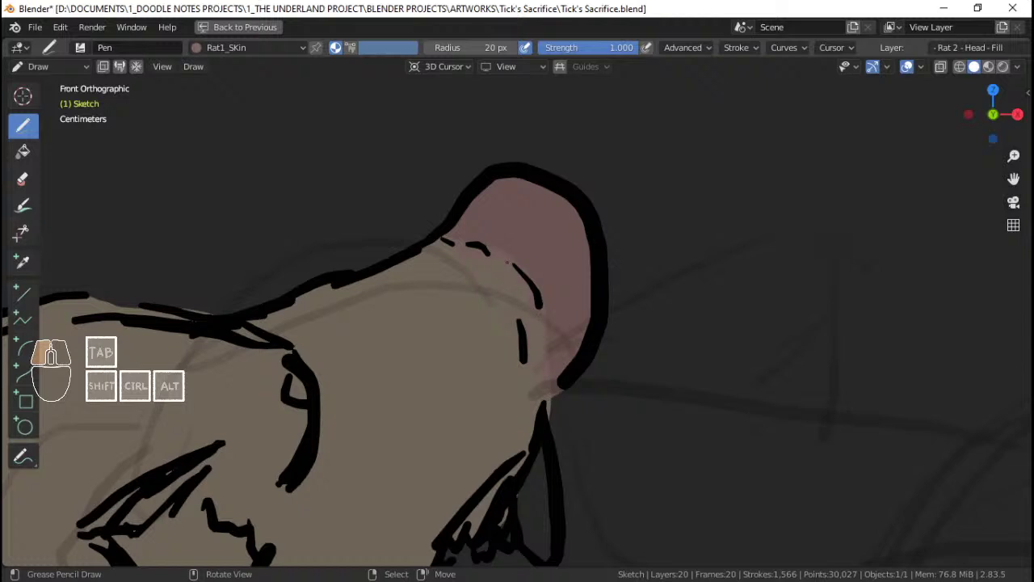
drag(494, 253, 494, 253)
ctrl+middle_drag(493, 253, 496, 323)
shift+middle_drag(529, 368, 509, 311)
ctrl+middle_drag(509, 311, 510, 282)
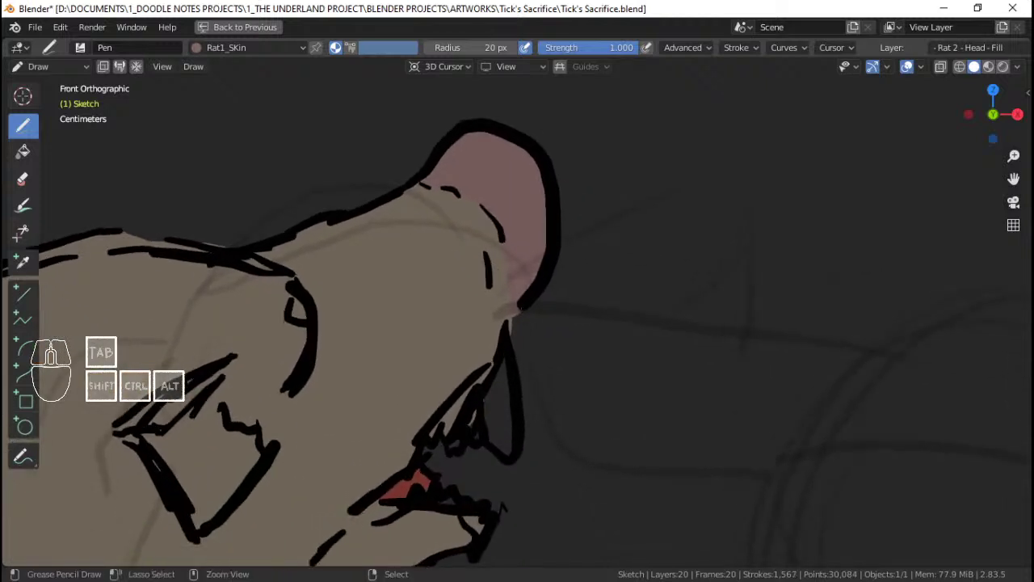
Step: Draw Rat_Teeth fills inside the lower teeth of the brown rat's open mouth
mouse_move(511, 359)
shift+middle_down()
mouse_move(508, 278)
mouse_move(509, 340)
shift+middle_up()
shift+middle_drag(509, 339, 532, 295)
ctrl+middle_drag(532, 296, 531, 255)
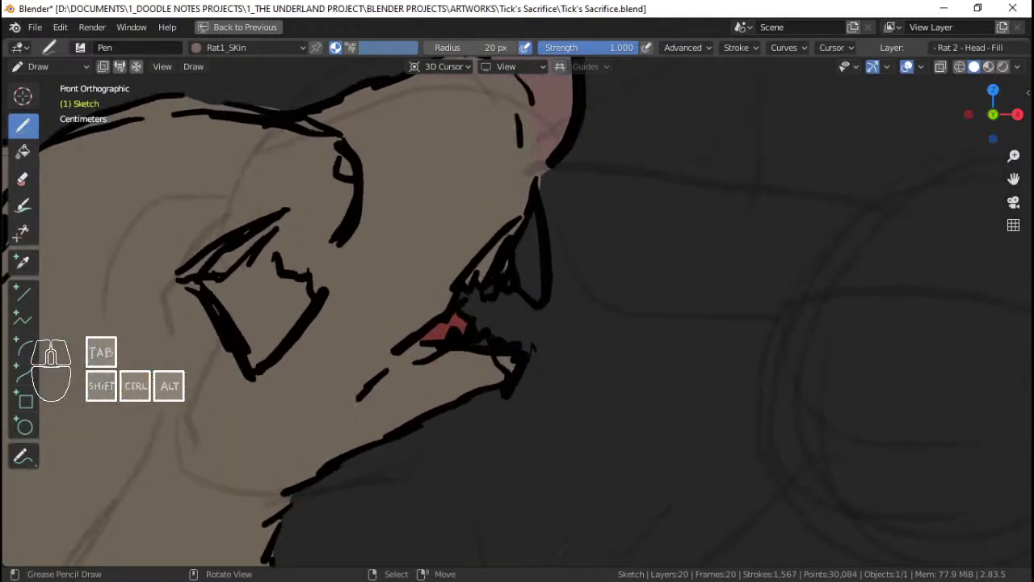
click(254, 47)
click(219, 175)
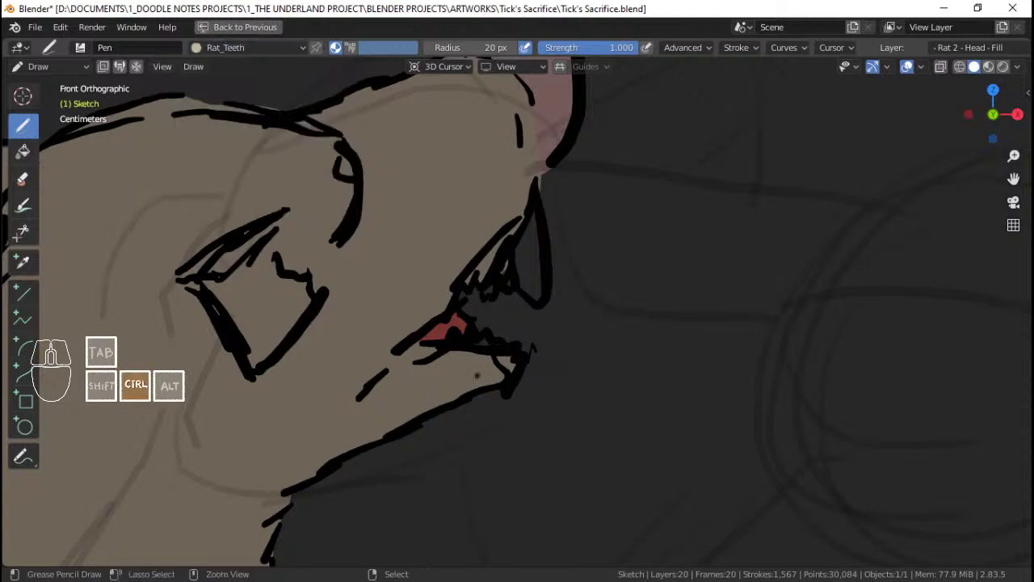
ctrl+middle_drag(477, 374, 478, 287)
shift+middle_drag(478, 287, 509, 295)
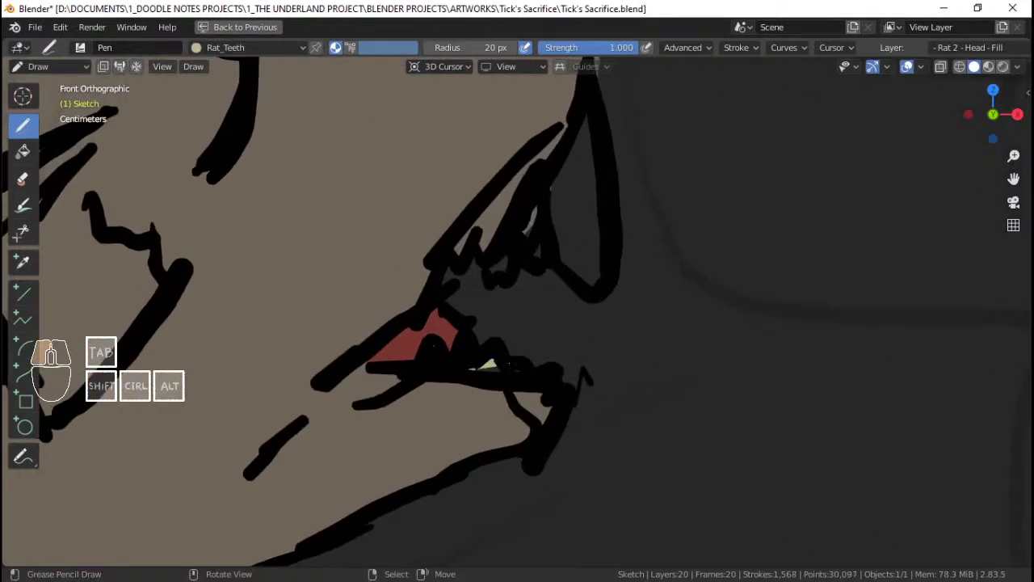
Step: Draw Rat_Teeth fills over the brown rat's small upper teeth and long front tooth, and save the file
shift+middle_drag(560, 214, 532, 267)
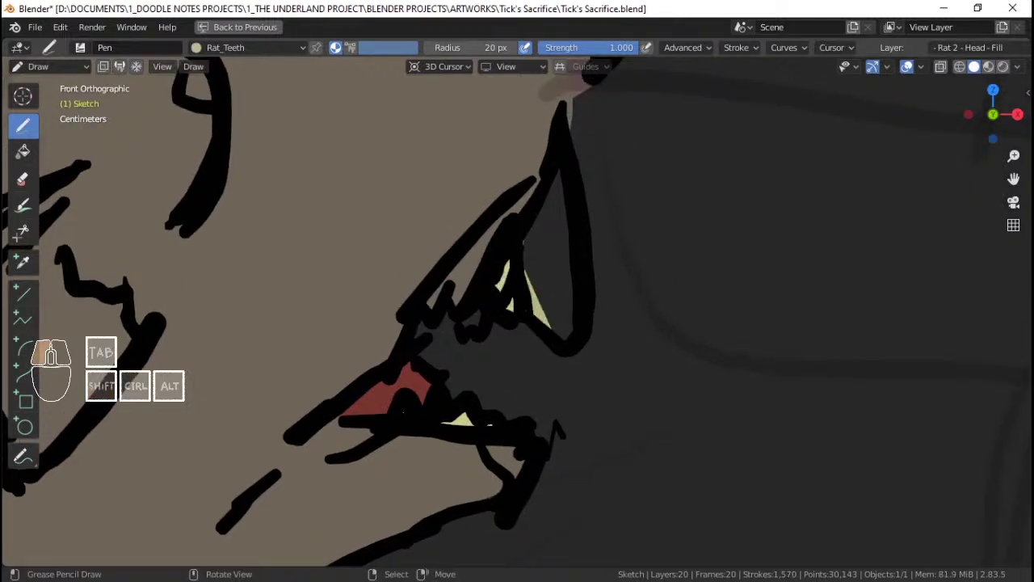
mouse_move(552, 327)
mouse_down()
mouse_move(571, 278)
mouse_move(562, 180)
mouse_move(545, 202)
mouse_up()
mouse_move(545, 202)
shift+middle_down()
mouse_move(566, 197)
mouse_move(566, 174)
mouse_move(593, 184)
mouse_move(592, 295)
shift+middle_up()
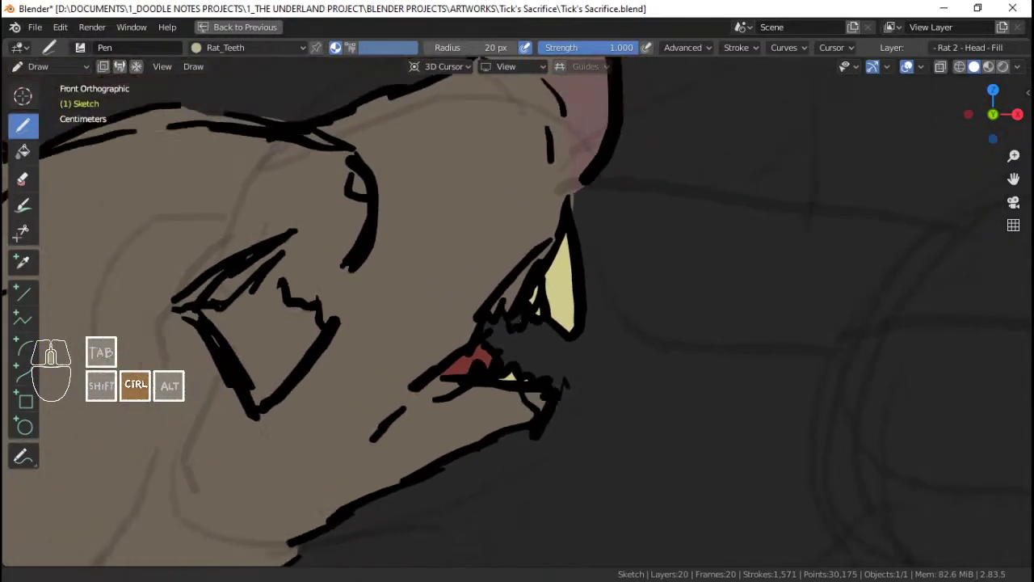
ctrl+middle_drag(512, 318, 512, 437)
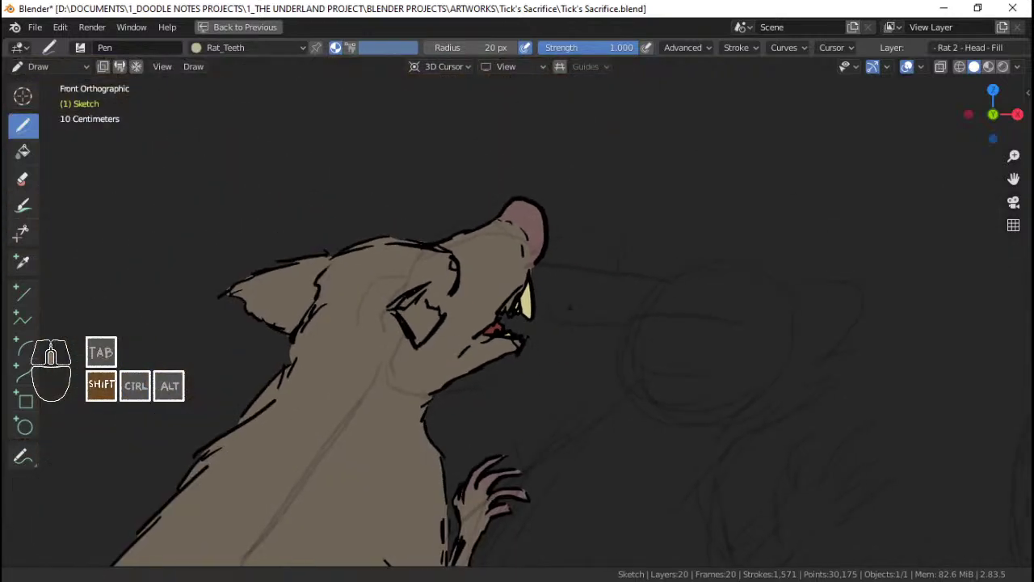
shift+middle_drag(553, 317, 516, 311)
ctrl+middle_drag(517, 311, 488, 299)
mouse_move(530, 331)
ctrl+middle_down()
mouse_move(531, 296)
mouse_move(531, 327)
ctrl+middle_up()
shift+middle_drag(616, 279, 604, 280)
mouse_move(864, 329)
shift+middle_down()
mouse_move(639, 277)
mouse_move(547, 275)
mouse_move(540, 284)
mouse_move(404, 291)
mouse_move(257, 277)
mouse_move(48, 312)
shift+middle_up()
key(ctrl+s)
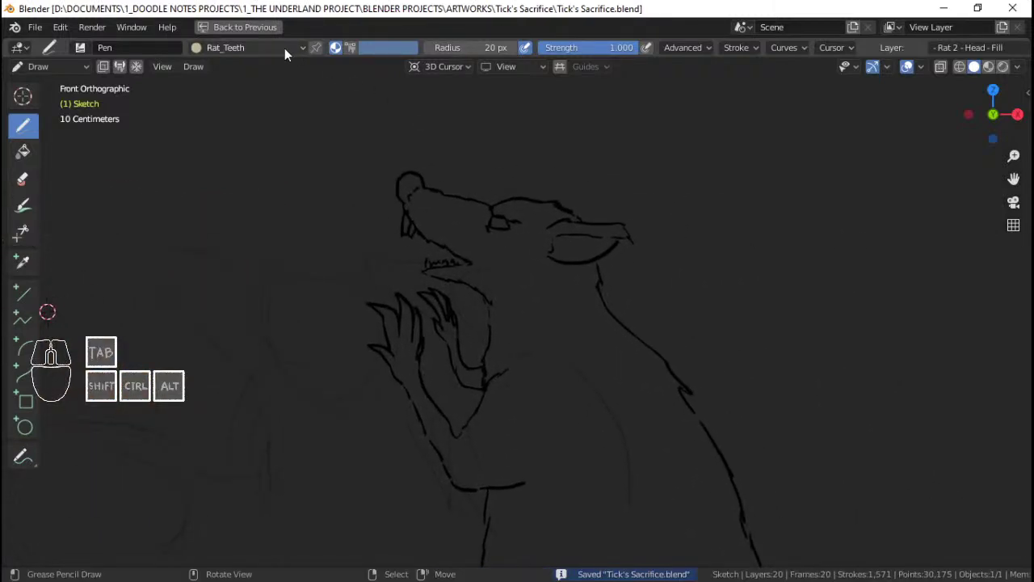
Step: Draw Rat_Teeth fills inside the two long upper front teeth of the uncolored, left-facing rat
ctrl+middle_drag(404, 323, 404, 299)
shift+middle_drag(404, 299, 583, 247)
shift+middle_drag(583, 247, 564, 218)
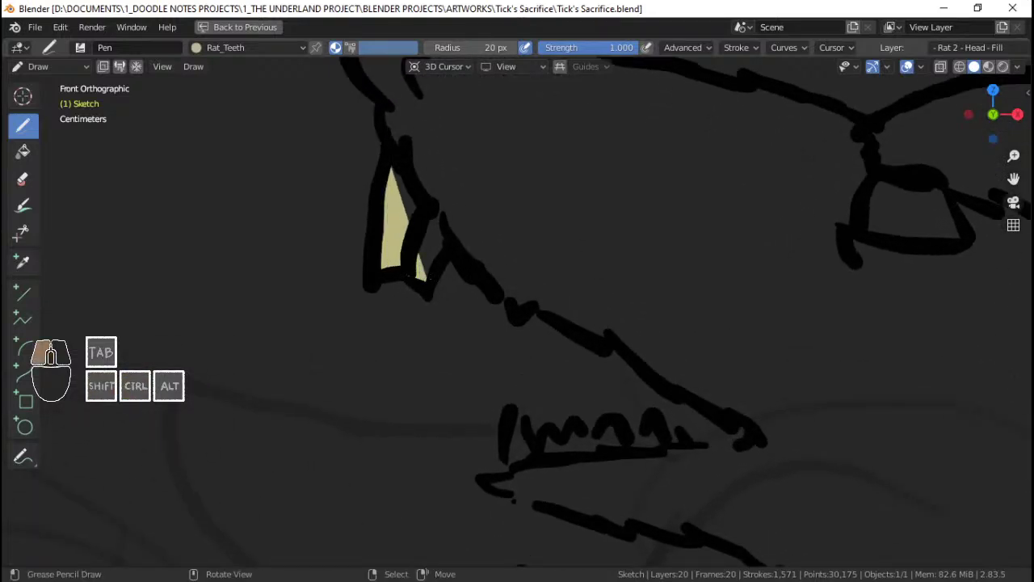
ctrl+middle_drag(453, 211, 463, 282)
Step: Draw a Rat_Teeth fill along the left-facing rat's row of lower teeth, following the jagged outline down to the jaw line
mouse_move(463, 282)
shift+middle_down()
mouse_move(417, 249)
mouse_move(418, 194)
shift+middle_up()
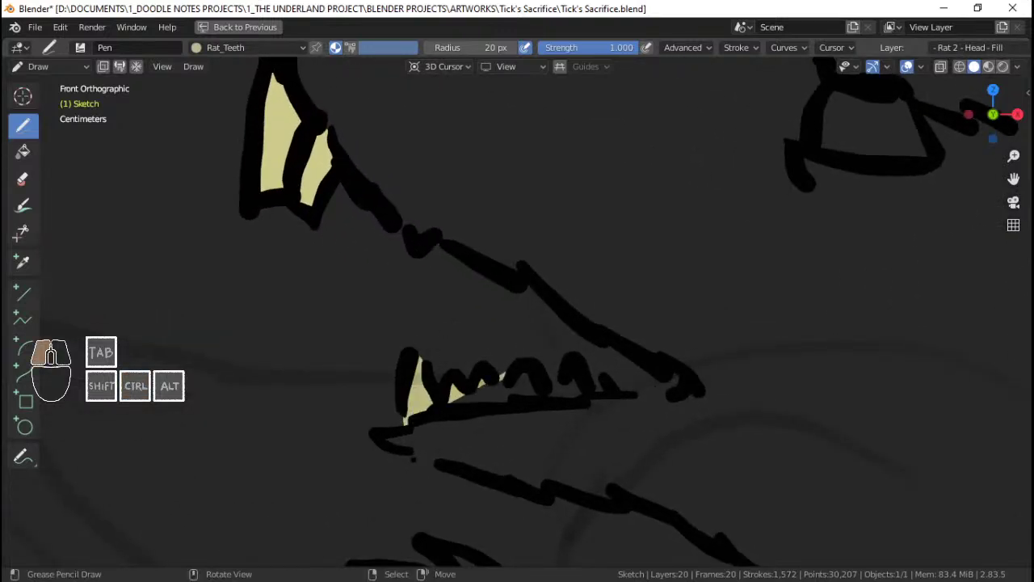
mouse_move(505, 374)
mouse_down()
mouse_move(556, 370)
mouse_move(593, 387)
mouse_up()
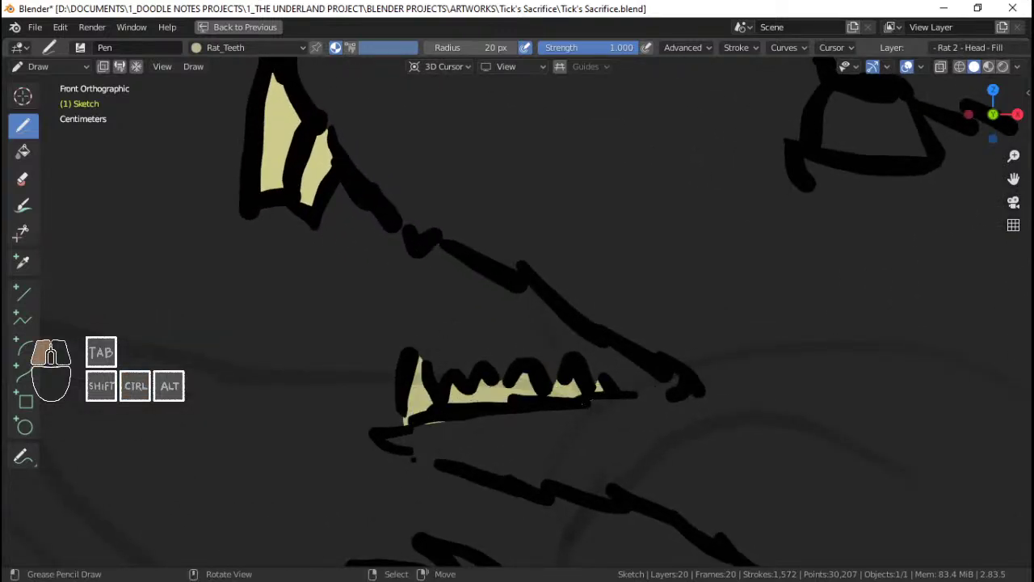
drag(414, 459, 415, 455)
mouse_move(415, 455)
ctrl+middle_down()
mouse_move(517, 339)
mouse_move(582, 242)
mouse_move(485, 209)
ctrl+middle_up()
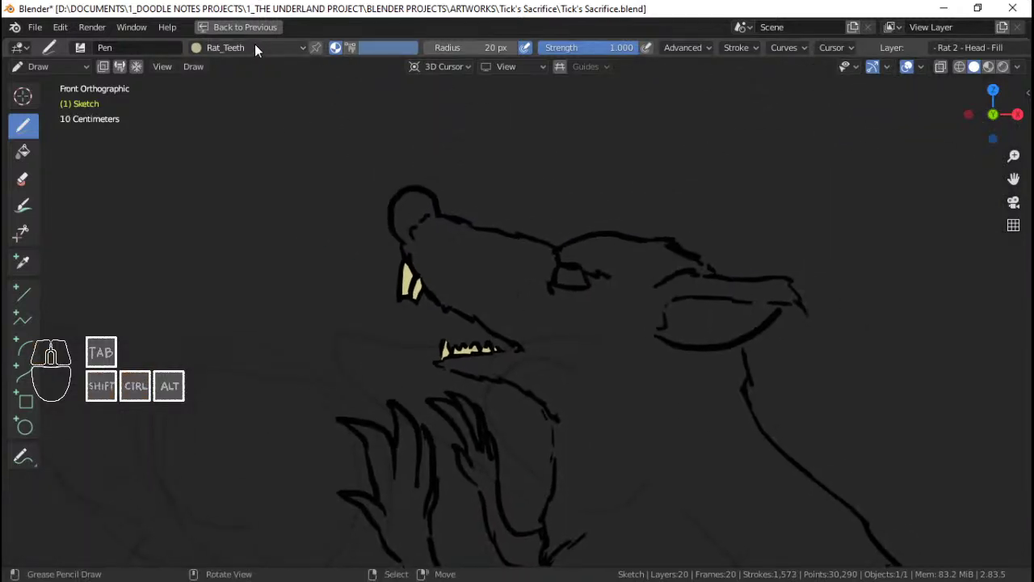
Step: Draw a Rat1_SKin fill over the left-facing rat's larger near hand, covering all fingers and the palm down to the wrist
ctrl+middle_drag(267, 122, 267, 210)
ctrl+middle_drag(152, 370, 261, 353)
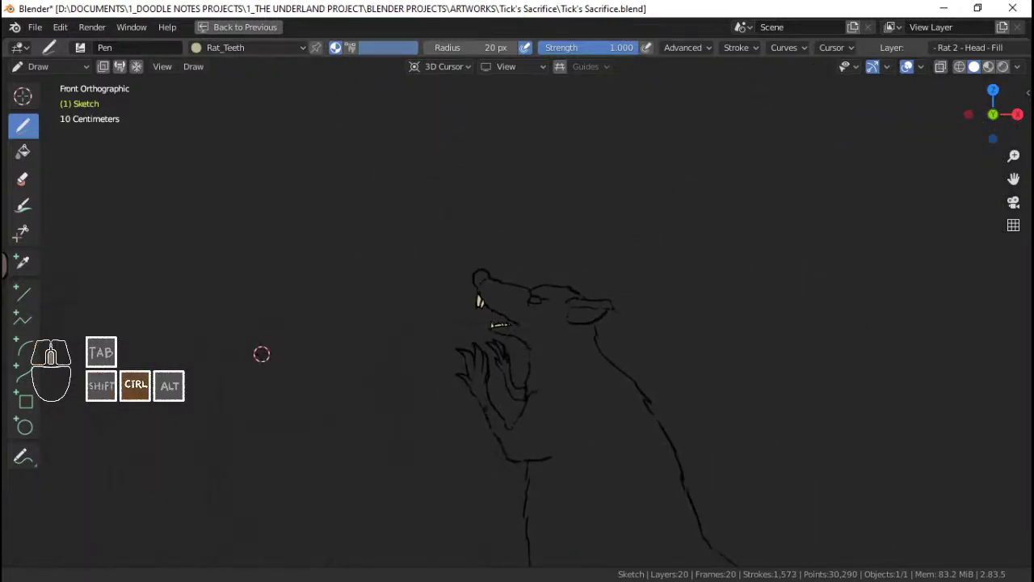
scroll(261, 353, up, 5)
click(261, 46)
scroll(195, 140, up, 1)
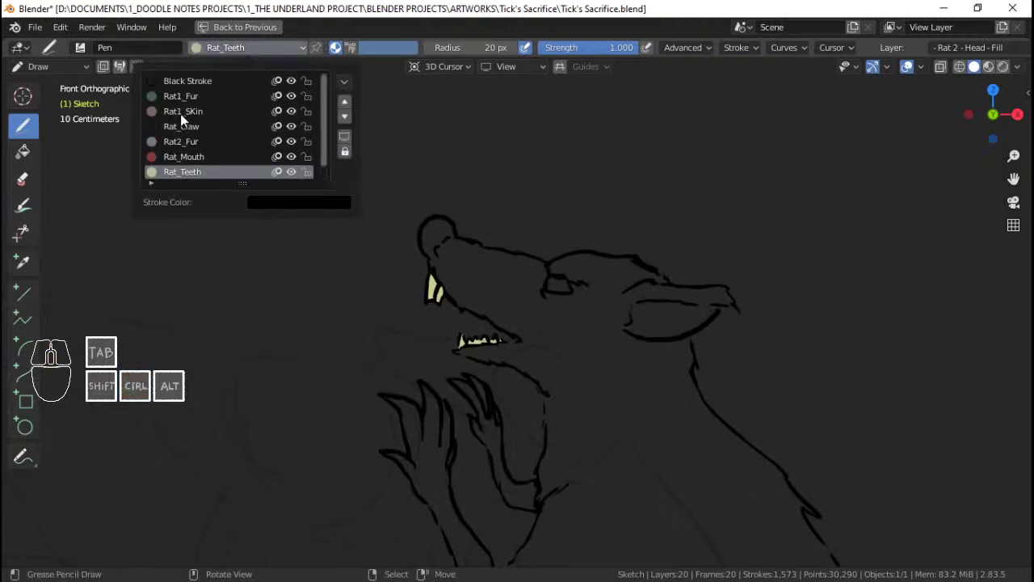
click(181, 112)
scroll(139, 358, down, 3)
shift+middle_drag(139, 358, 114, 280)
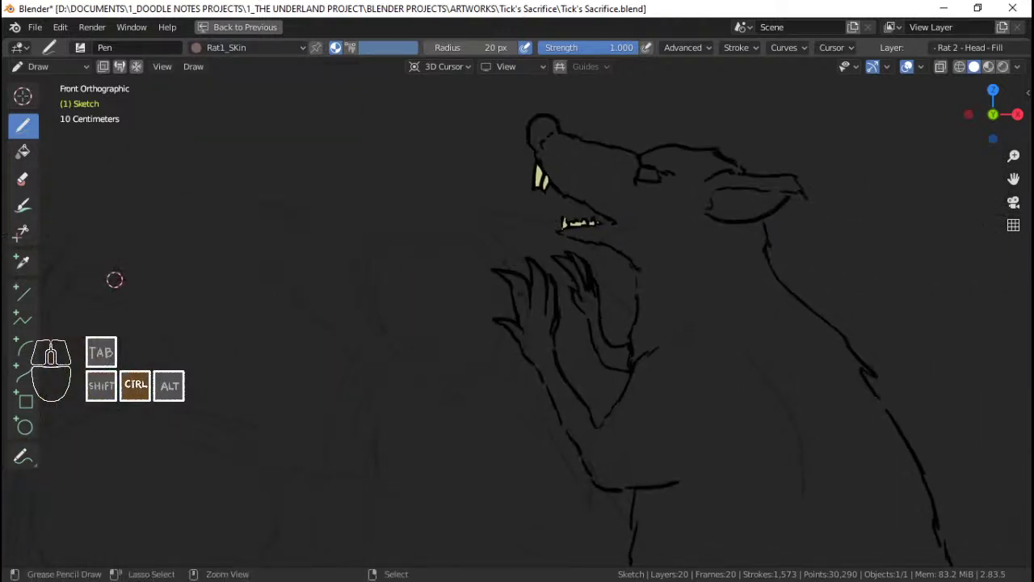
ctrl+middle_drag(520, 293, 517, 252)
ctrl+middle_drag(517, 348, 518, 311)
shift+middle_drag(505, 422, 535, 432)
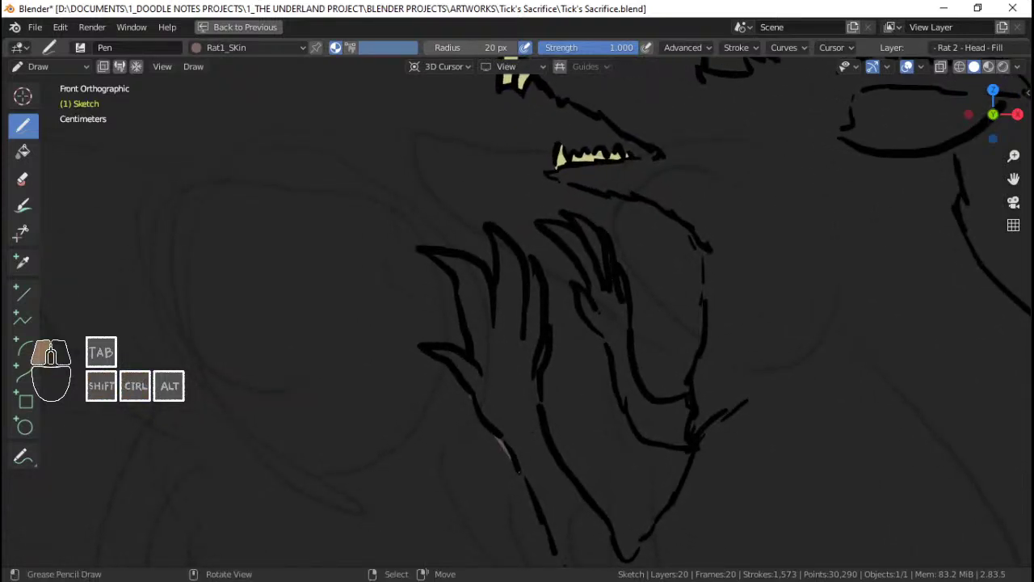
mouse_move(471, 395)
mouse_down()
mouse_move(427, 352)
mouse_move(474, 366)
mouse_move(464, 315)
mouse_move(430, 257)
mouse_move(479, 265)
mouse_move(495, 308)
mouse_move(496, 279)
mouse_move(524, 340)
mouse_up()
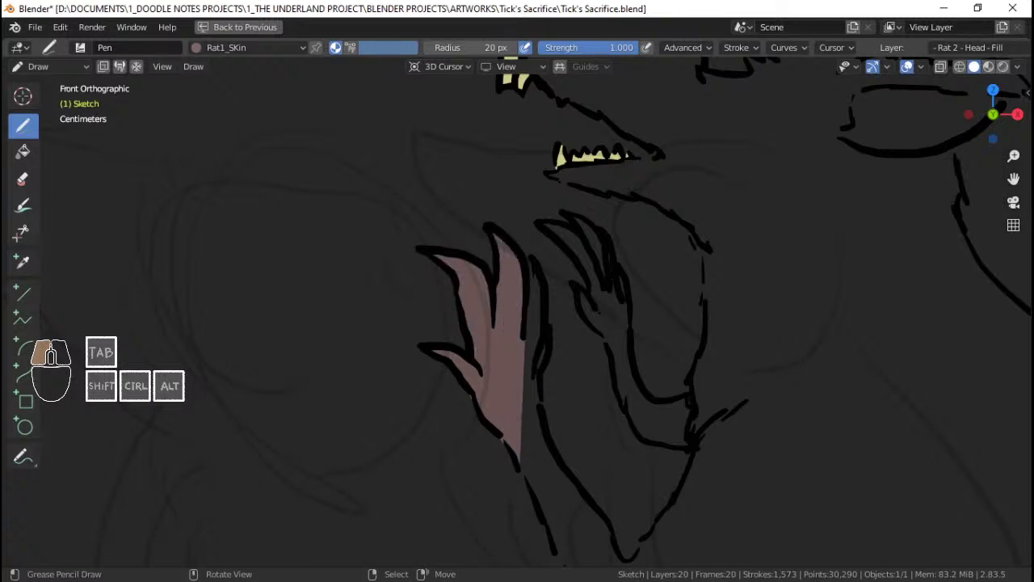
mouse_move(521, 461)
mouse_down()
mouse_move(533, 453)
mouse_move(548, 328)
mouse_up()
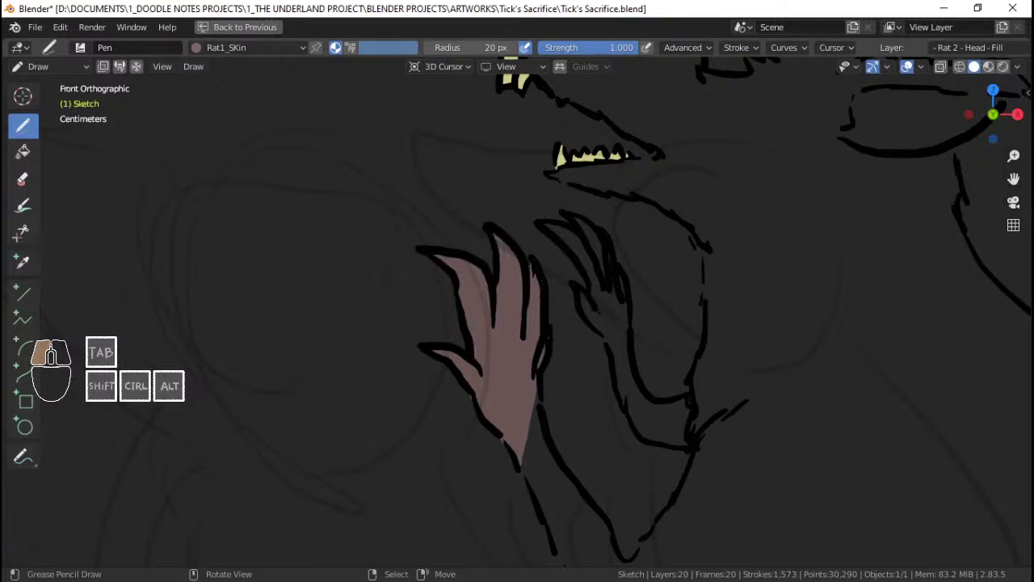
drag(546, 437, 545, 471)
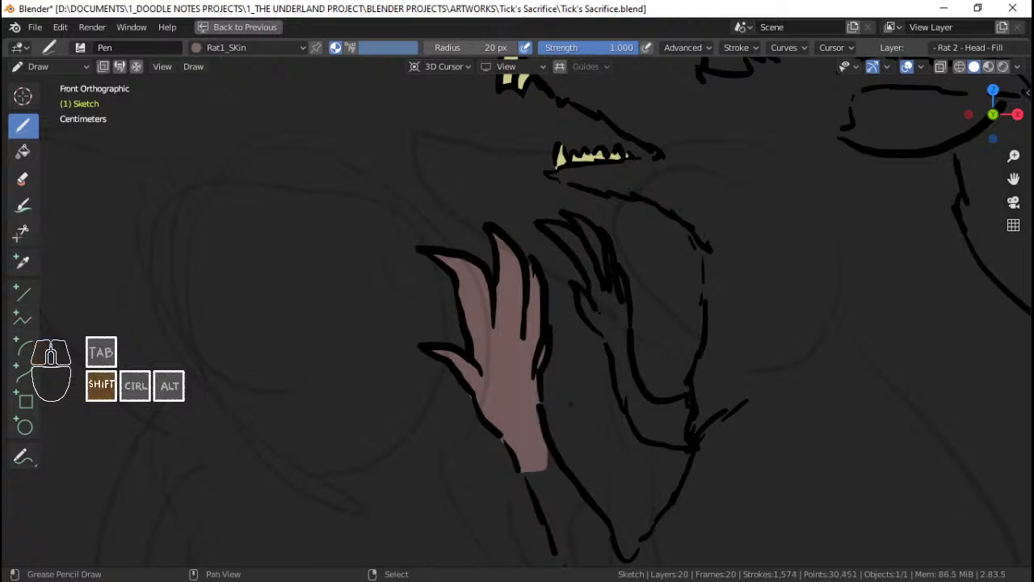
Step: Draw a Rat1_SKin fill over the smaller far hand, from the fingertips to the wrist
shift+middle_drag(566, 408, 457, 496)
ctrl+middle_drag(457, 495, 469, 437)
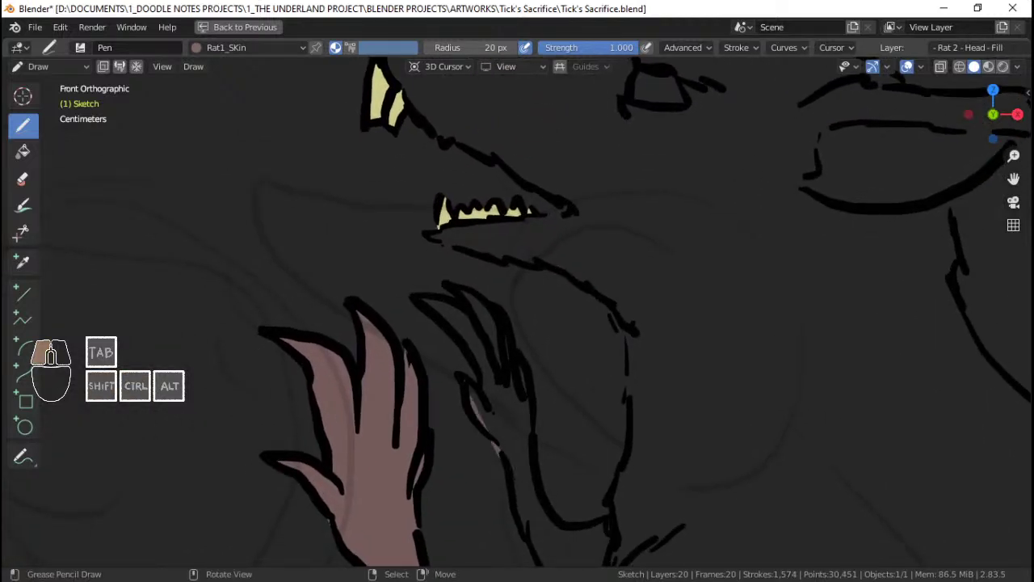
mouse_move(495, 444)
mouse_down()
mouse_move(482, 388)
mouse_move(428, 307)
mouse_move(501, 453)
mouse_move(509, 348)
mouse_move(526, 472)
mouse_move(514, 436)
mouse_up()
Step: Move and rotate the edge point of the far hand's fill with proportional editing to fit the outline, and save the file
ctrl+middle_drag(517, 331, 516, 392)
ctrl+middle_drag(516, 393, 516, 295)
ctrl+middle_drag(546, 398, 547, 372)
key(Tab)
click(548, 402)
key(g)
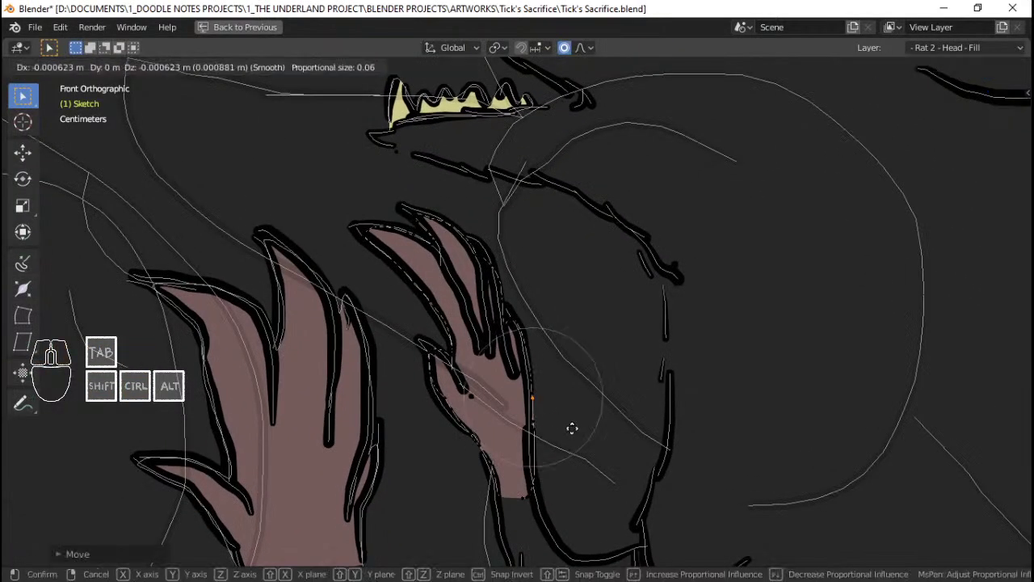
click(569, 429)
key(g)
click(573, 432)
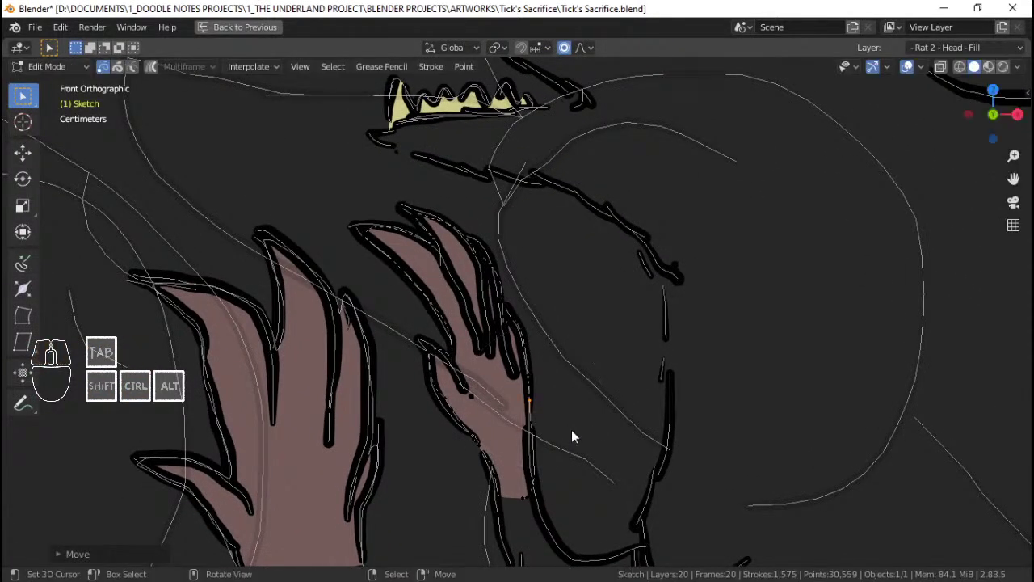
key(r)
click(588, 423)
key(r)
click(584, 408)
key(ctrl+s)
scroll(585, 409, down, 3)
key(ctrl+s)
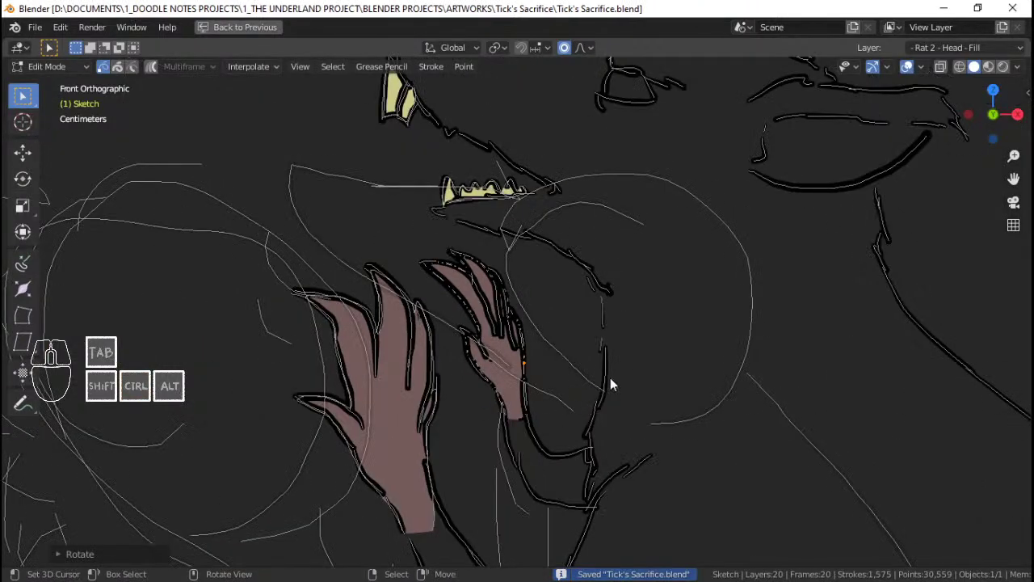
key(Tab)
Step: Draw a Rat1_SKin fill over the left-facing rat's inner ear, bounded by the thin upper line and thick lower curve
shift+middle_drag(473, 410, 505, 362)
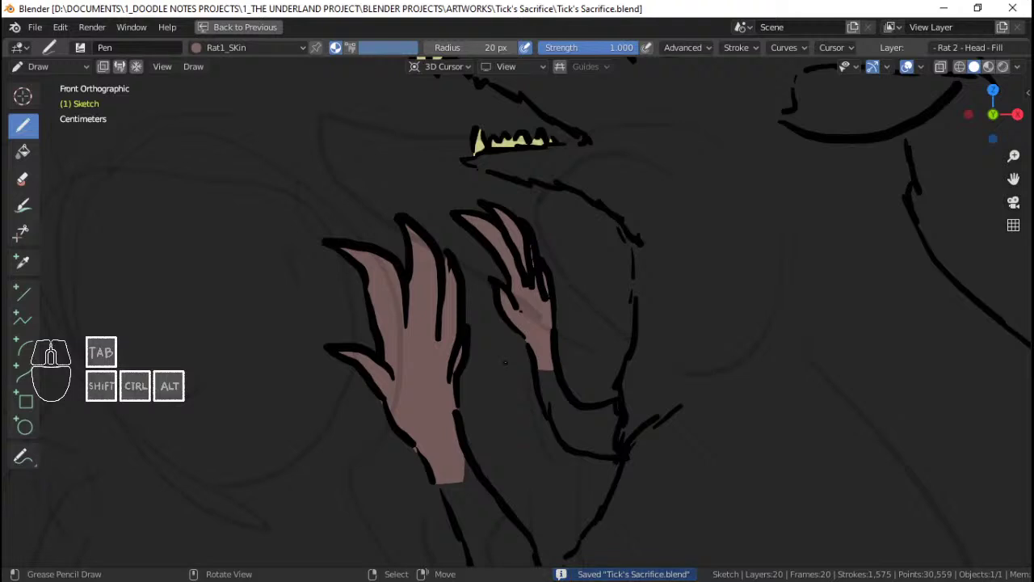
scroll(556, 301, down, 3)
shift+middle_drag(555, 301, 537, 398)
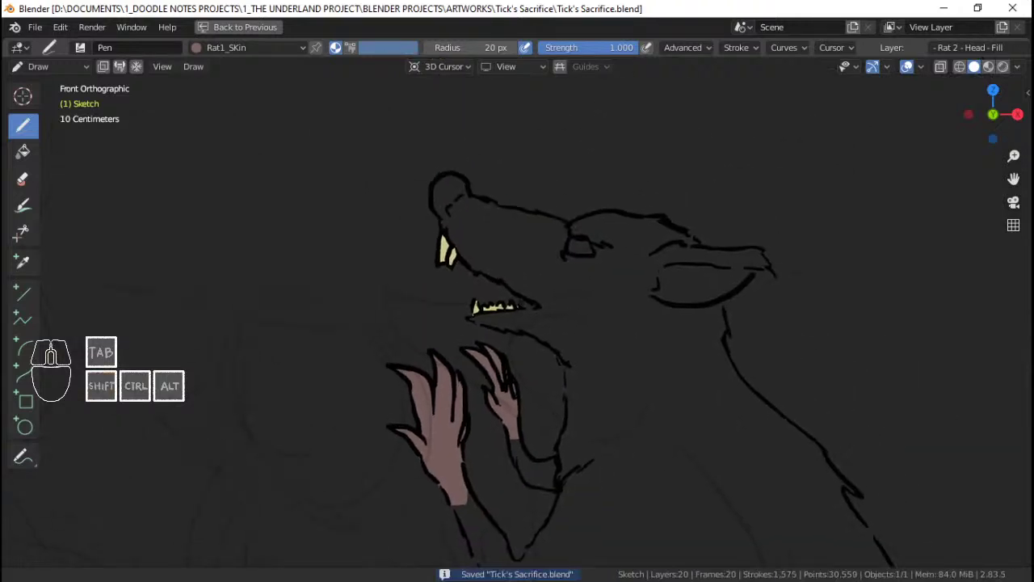
scroll(550, 356, up, 2)
key(ctrl+s)
mouse_move(577, 273)
shift+middle_down()
mouse_move(593, 323)
mouse_move(522, 294)
mouse_move(522, 315)
shift+middle_up()
key(ctrl+s)
scroll(522, 296, up, 2)
shift+middle_drag(587, 268, 503, 294)
ctrl+middle_drag(504, 293, 504, 265)
mouse_move(504, 265)
shift+middle_down()
mouse_move(488, 275)
mouse_move(505, 259)
shift+middle_up()
middle_drag(505, 259, 511, 253)
key(KP_1)
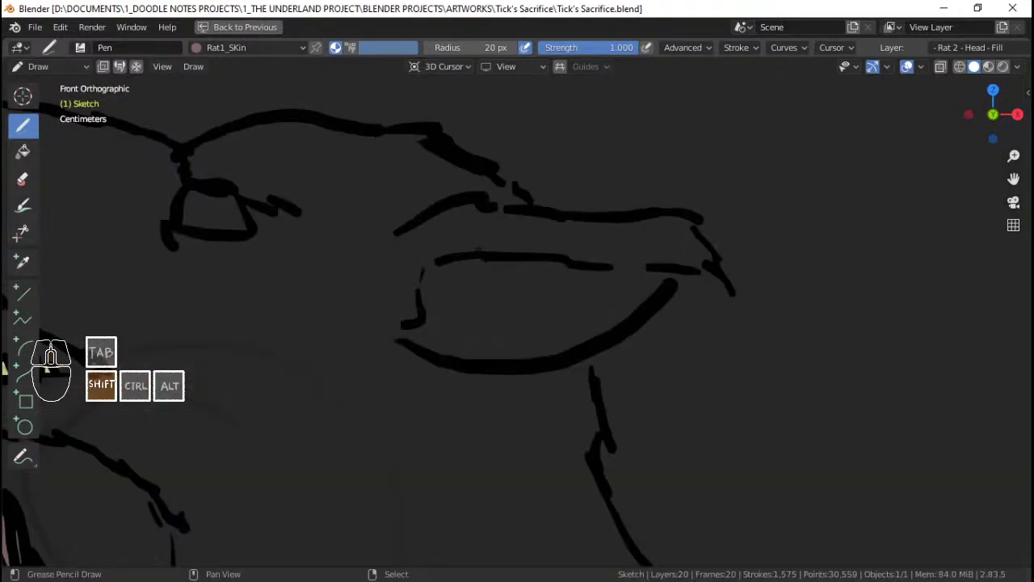
shift+middle_drag(518, 291, 602, 291)
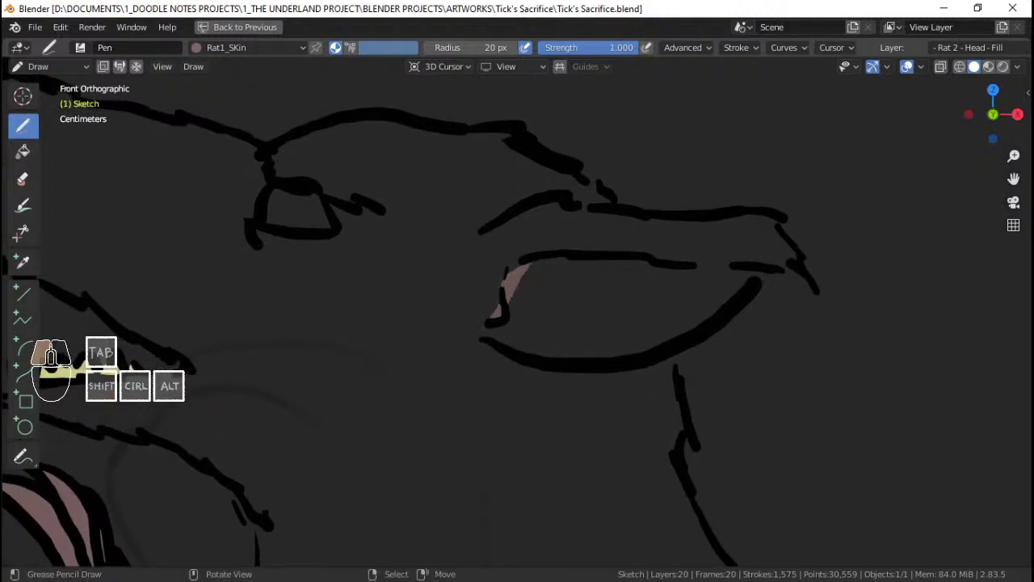
mouse_move(494, 317)
mouse_down()
mouse_move(507, 346)
mouse_move(619, 354)
mouse_move(711, 325)
mouse_move(765, 270)
mouse_up()
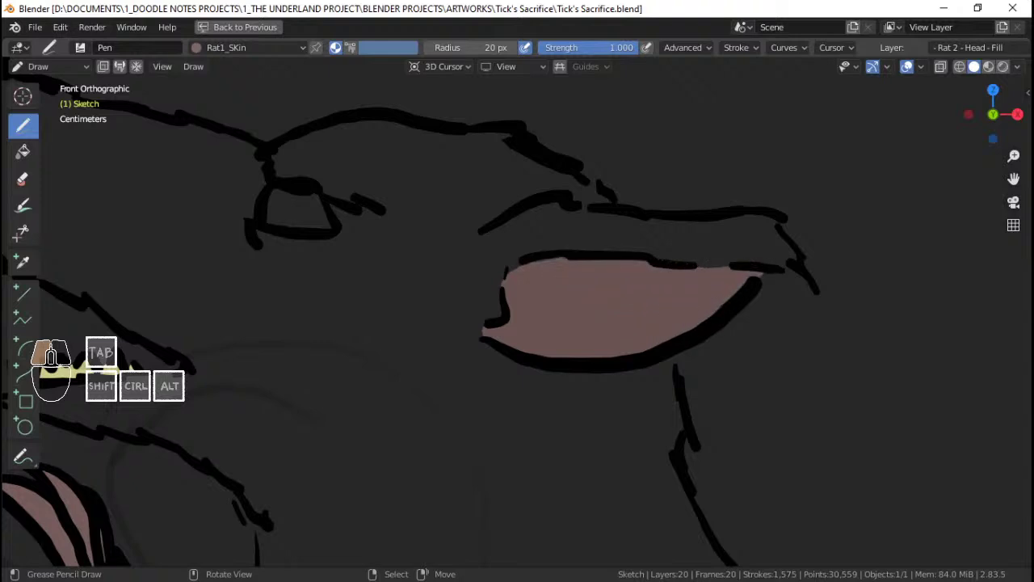
drag(573, 255, 565, 255)
ctrl+middle_drag(566, 255, 533, 372)
Step: Draw a Rat_Claw fill inside the left-facing rat's eye outline
mouse_move(485, 315)
shift+middle_down()
mouse_move(535, 311)
mouse_move(481, 251)
shift+middle_up()
click(235, 47)
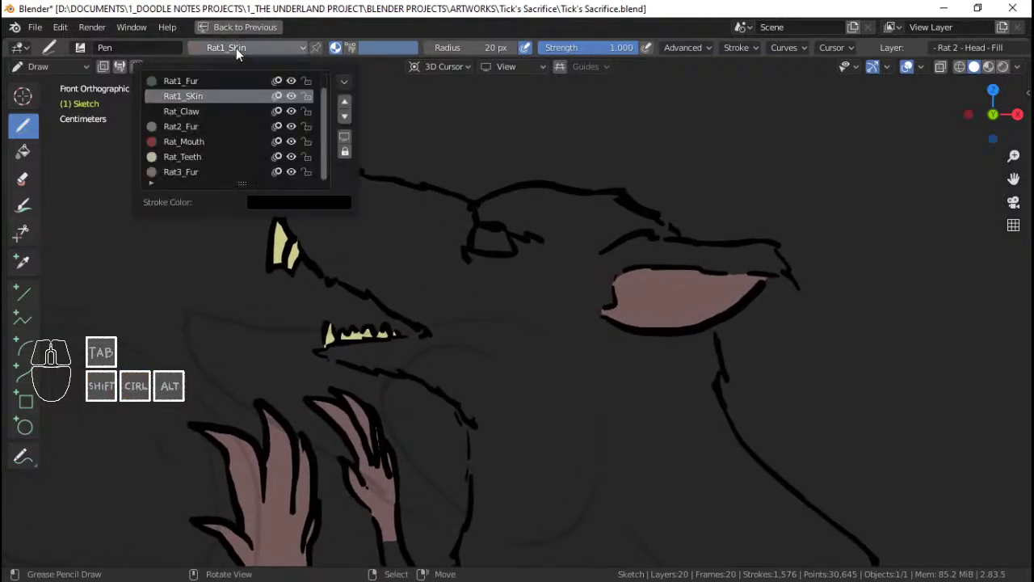
click(203, 125)
ctrl+middle_drag(518, 348, 540, 298)
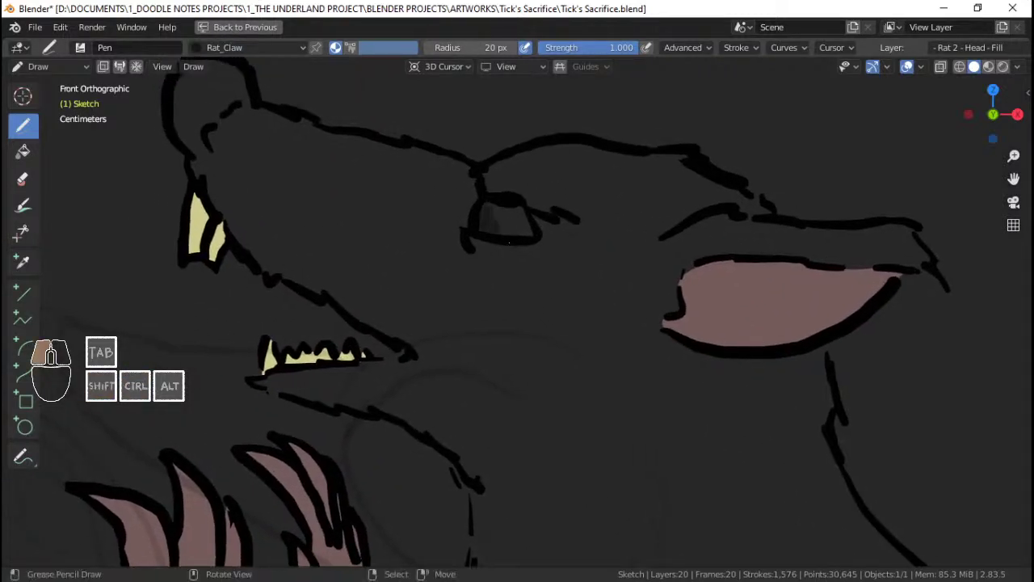
drag(509, 202, 511, 204)
ctrl+middle_drag(518, 202, 529, 315)
Step: Draw Rat_Claw fills over the claw tips of the near hand's thumb and first two fingers
ctrl+middle_drag(183, 266, 183, 299)
shift+middle_drag(183, 299, 218, 315)
ctrl+middle_drag(218, 314, 165, 373)
ctrl+middle_drag(485, 349, 486, 299)
shift+middle_drag(486, 299, 536, 155)
ctrl+middle_drag(536, 155, 535, 121)
shift+middle_drag(452, 485, 519, 500)
ctrl+middle_drag(519, 499, 480, 439)
ctrl+middle_drag(165, 279, 164, 255)
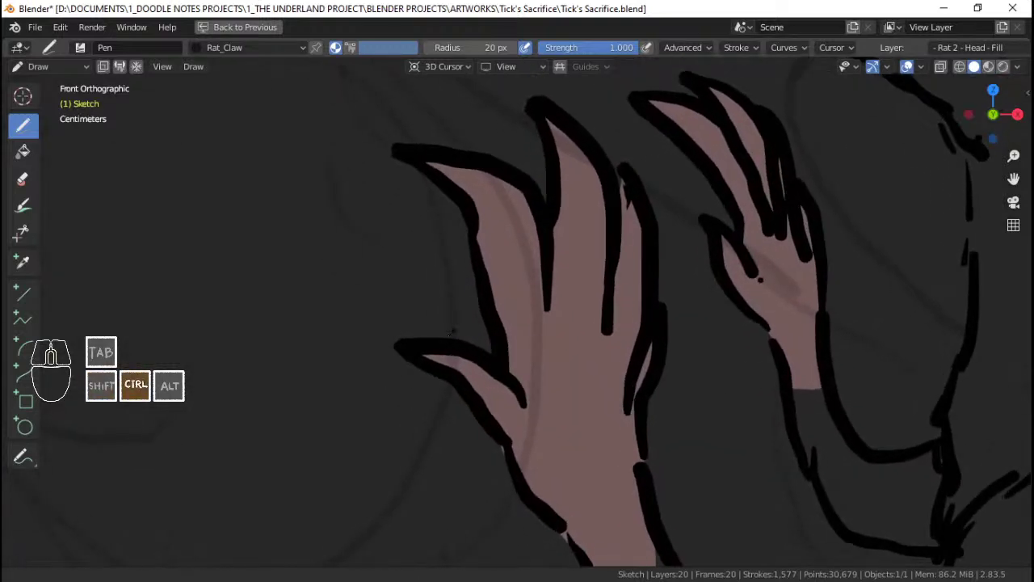
shift+middle_drag(478, 206, 478, 260)
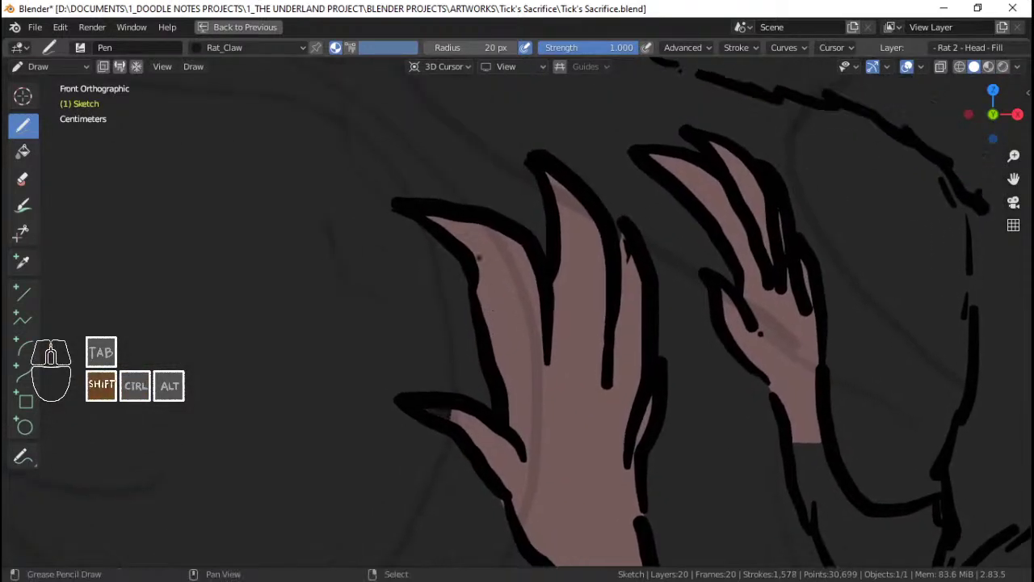
mouse_move(439, 219)
mouse_down()
mouse_move(442, 210)
mouse_move(474, 222)
mouse_up()
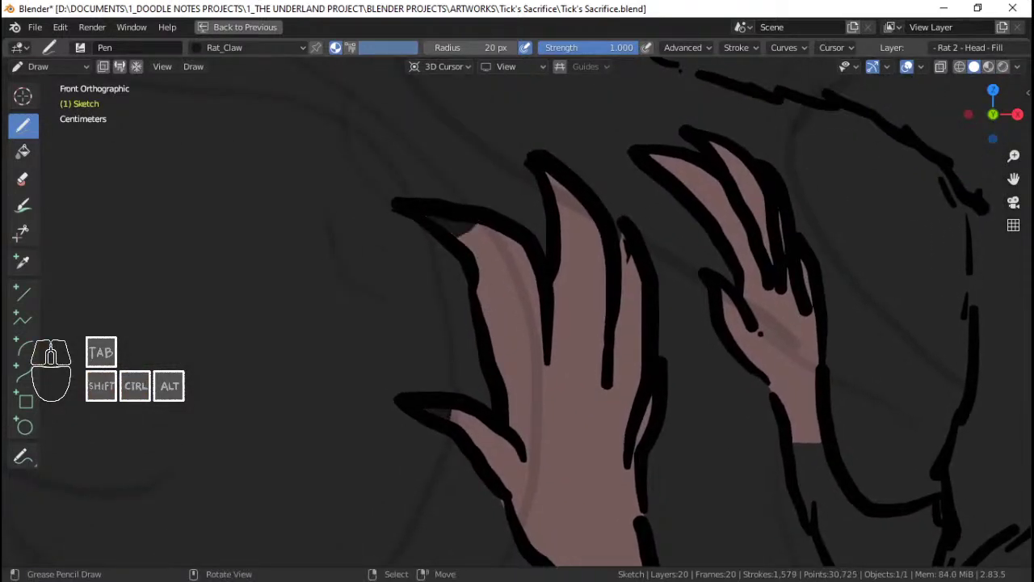
shift+middle_drag(474, 222, 439, 236)
mouse_move(527, 223)
mouse_down()
mouse_move(533, 206)
mouse_move(529, 214)
mouse_up()
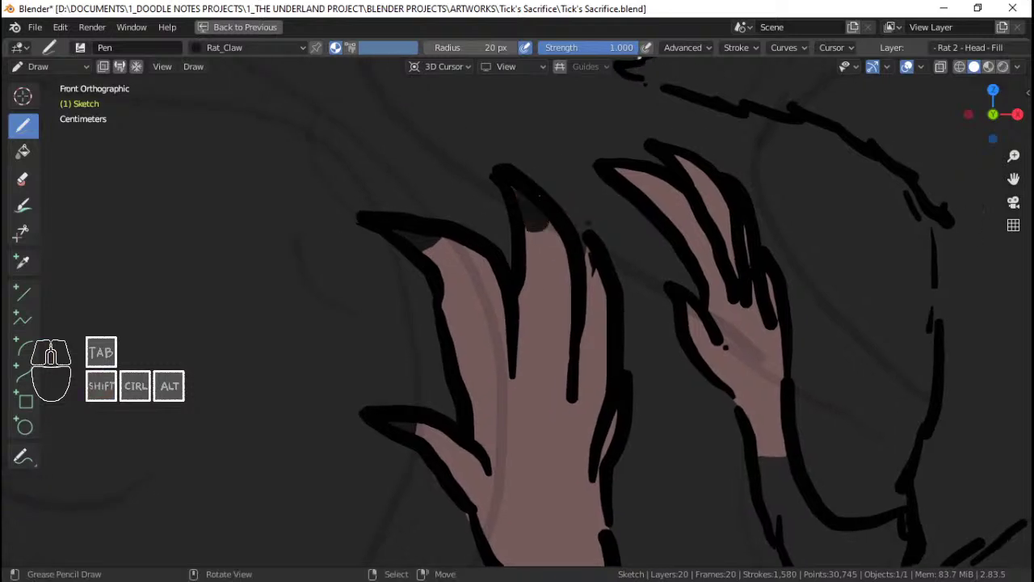
Step: Draw Rat_Claw fills over the claw tips of the far hand's first two fingers and thumb
mouse_move(530, 214)
shift+middle_down()
mouse_move(505, 200)
mouse_move(479, 204)
shift+middle_up()
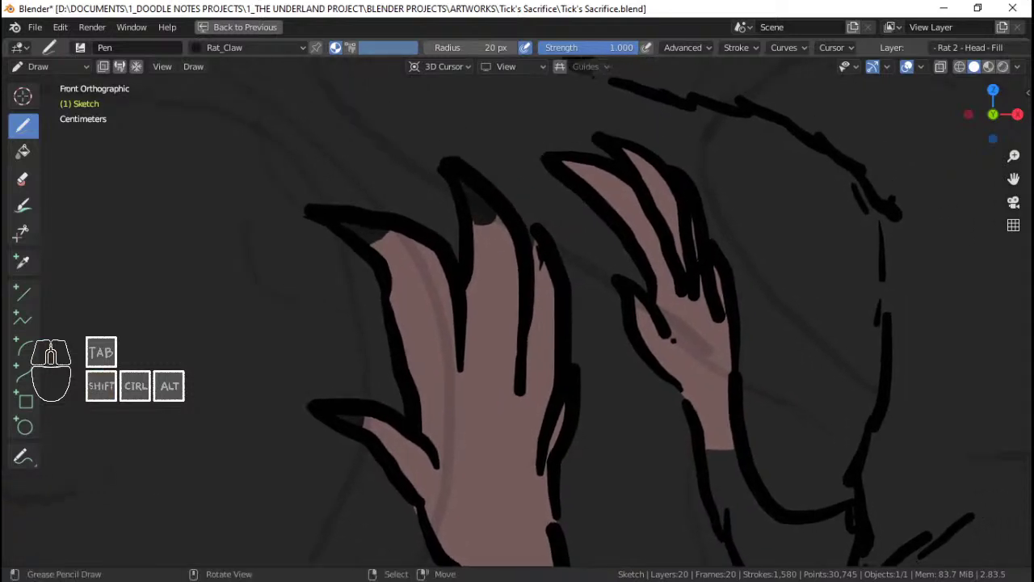
drag(598, 165, 651, 166)
shift+middle_drag(652, 166, 626, 144)
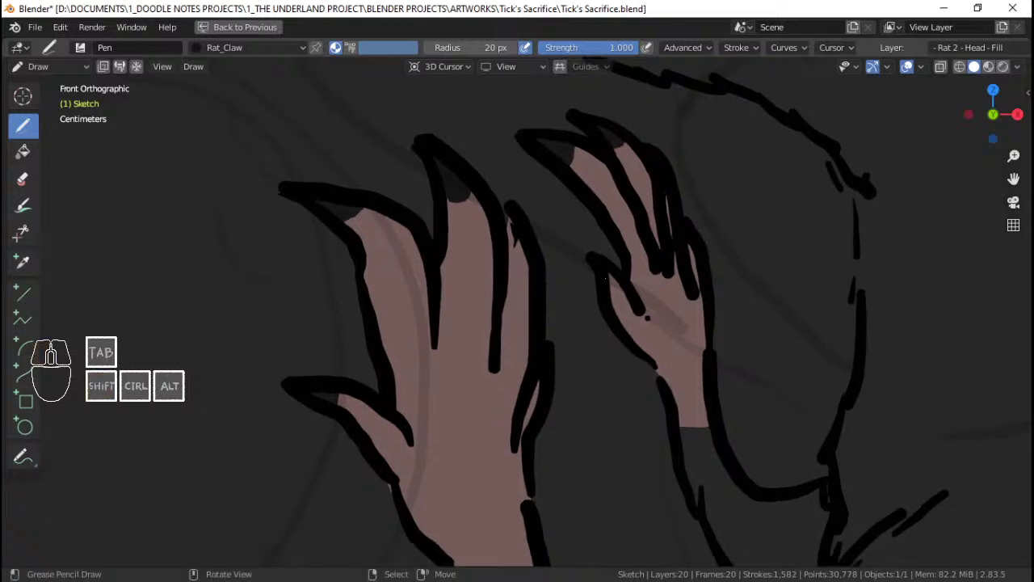
drag(618, 299, 611, 276)
shift+middle_drag(612, 276, 541, 228)
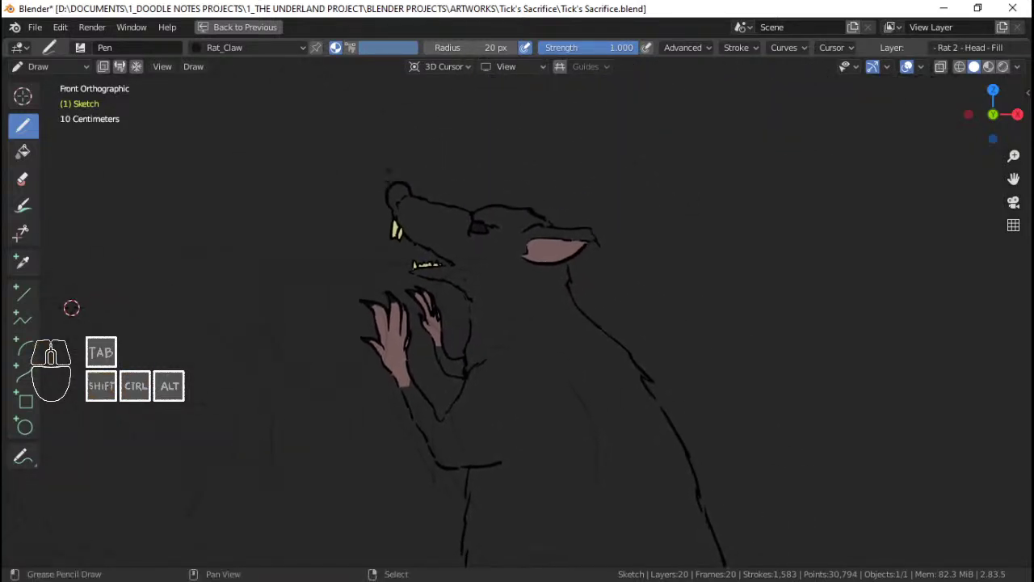
Step: Try to draw a Rat1_SKin fill starting along the dashed line at the base of the left-facing rat's nose
click(265, 47)
scroll(194, 133, up, 1)
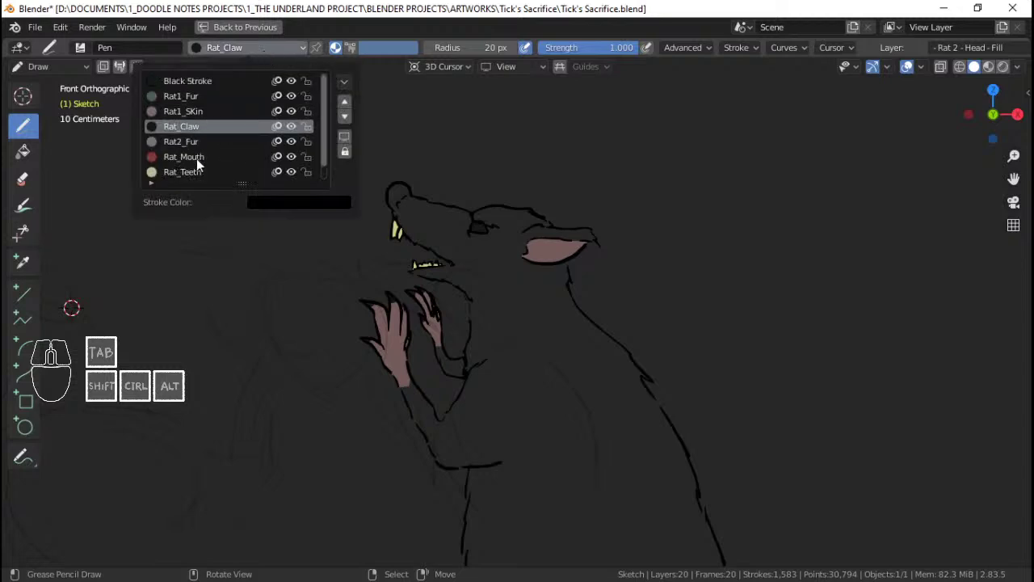
click(213, 110)
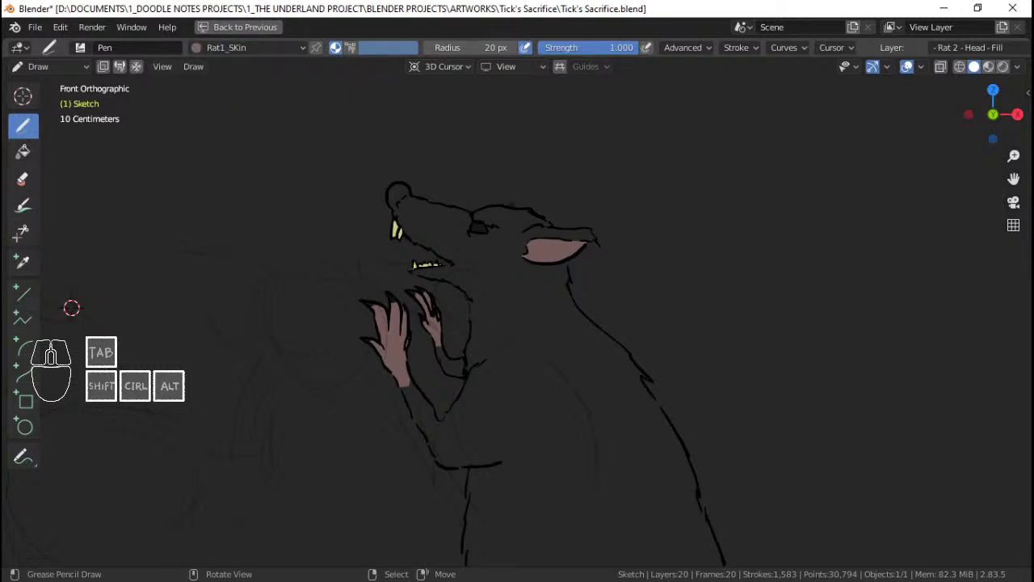
ctrl+middle_drag(72, 305, 292, 310)
shift+middle_drag(515, 417, 525, 395)
ctrl+middle_drag(485, 299, 493, 243)
shift+middle_drag(493, 243, 542, 230)
shift+middle_drag(542, 229, 525, 243)
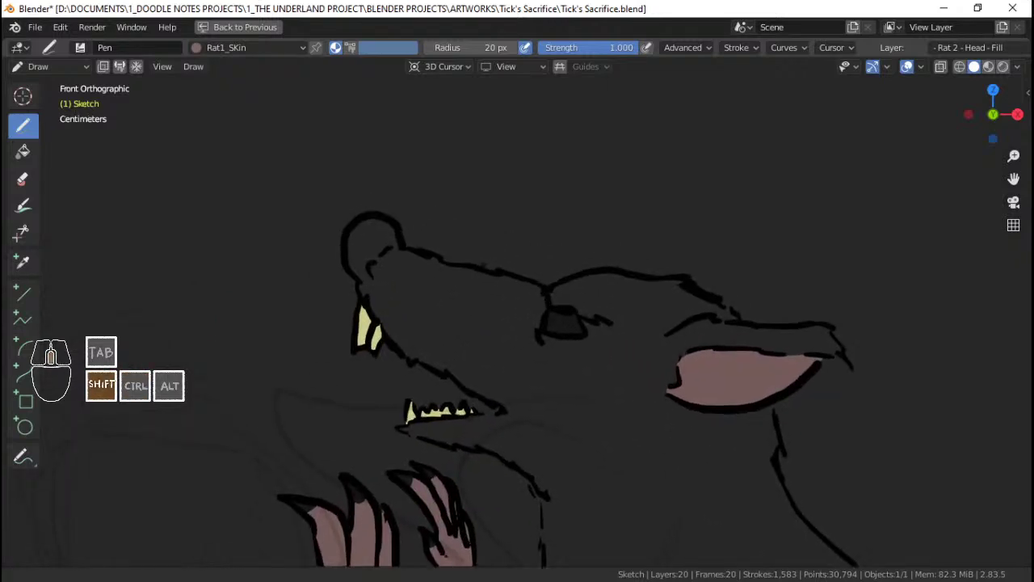
ctrl+middle_drag(577, 304, 562, 284)
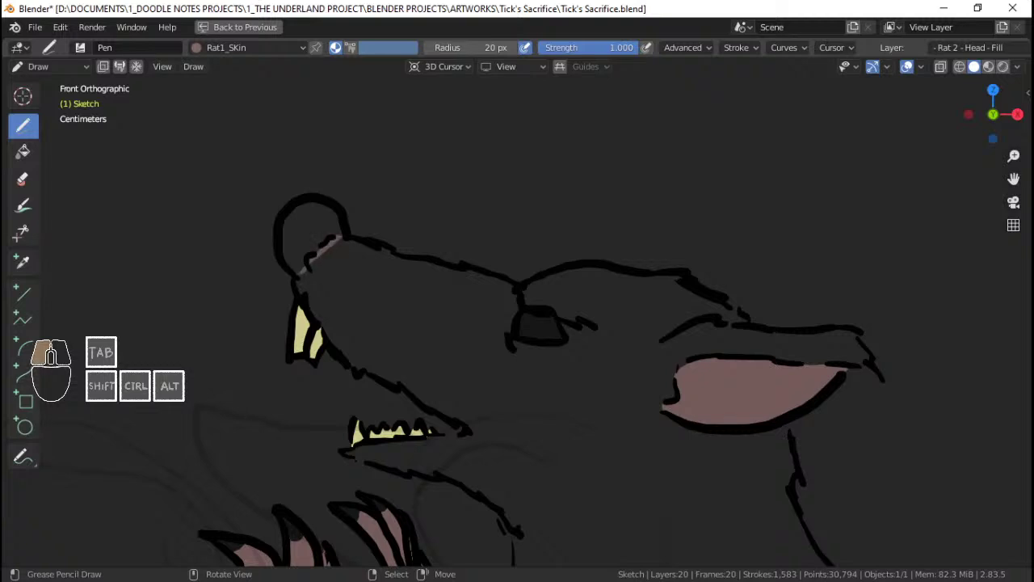
drag(293, 280, 303, 288)
key(ctrl+z)
Step: Try to draw a Rat3_Fur fill starting at the base of the left-facing rat's nose
click(264, 49)
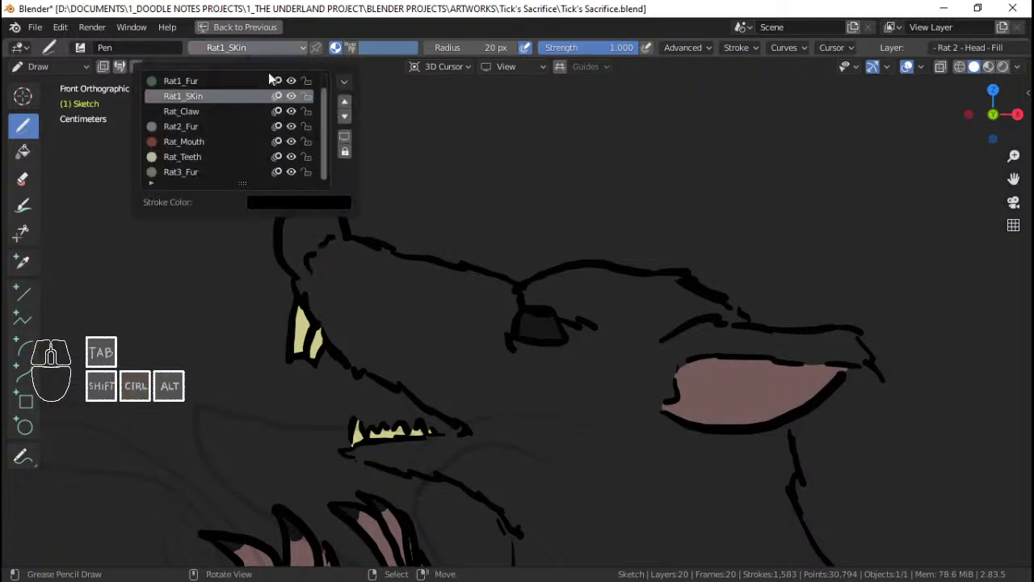
scroll(256, 108, up, 1)
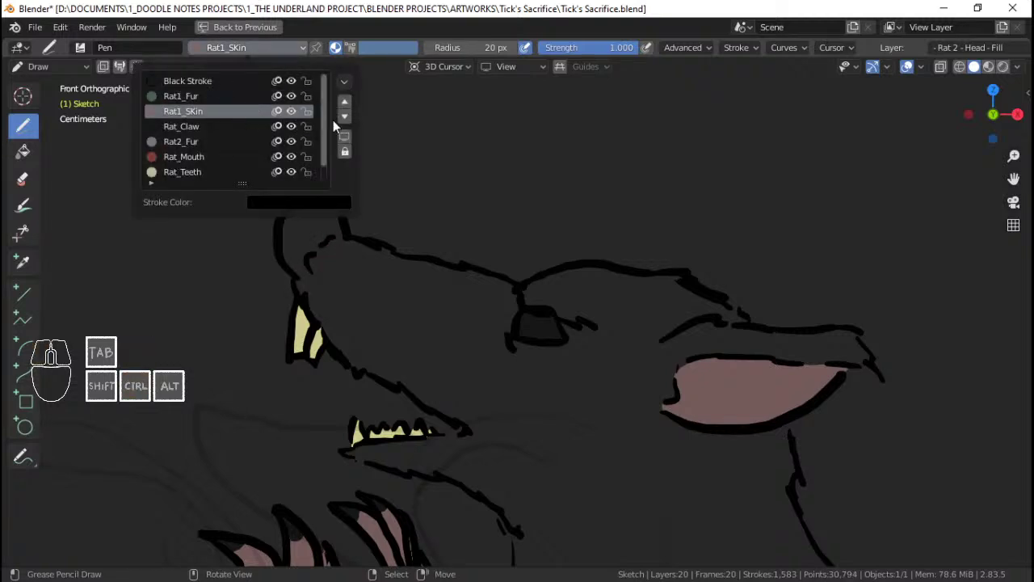
scroll(315, 166, down, 1)
click(247, 171)
shift+middle_drag(517, 324, 552, 314)
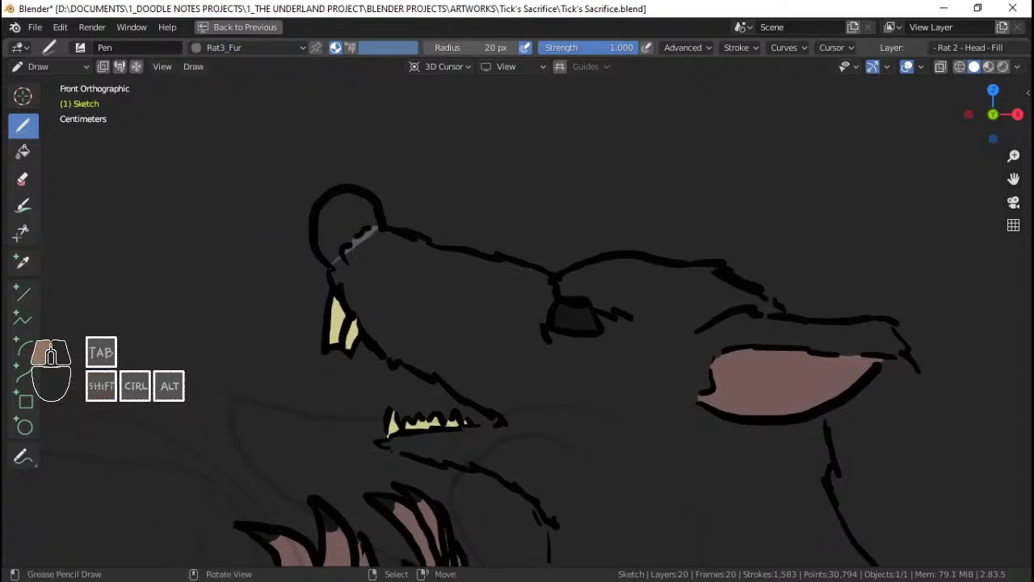
key(ctrl+z)
Step: Draw a Rat1_SKin fill inside the left-facing rat's nose outline, extending slightly past the dashed nostril line
click(207, 47)
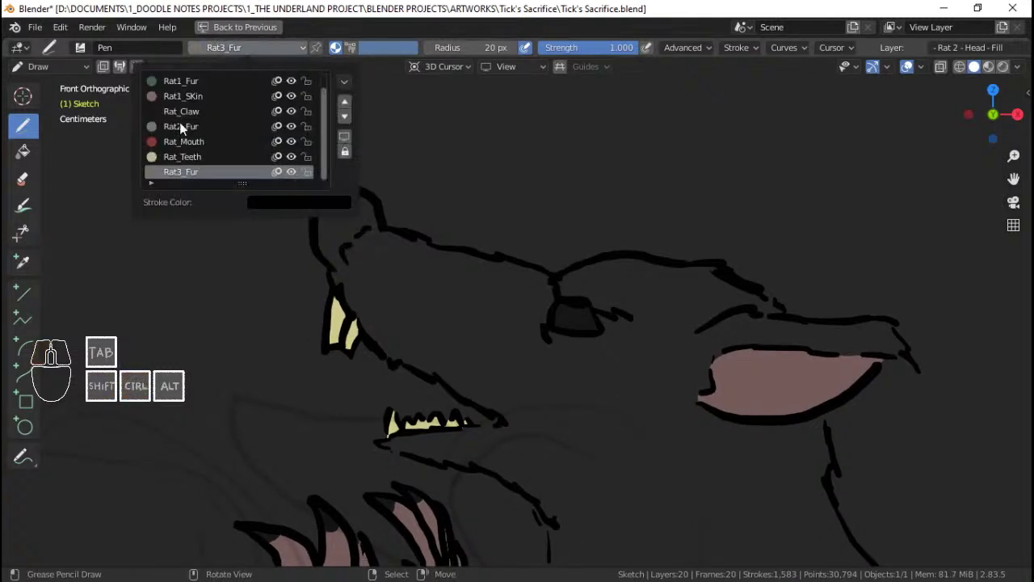
click(182, 96)
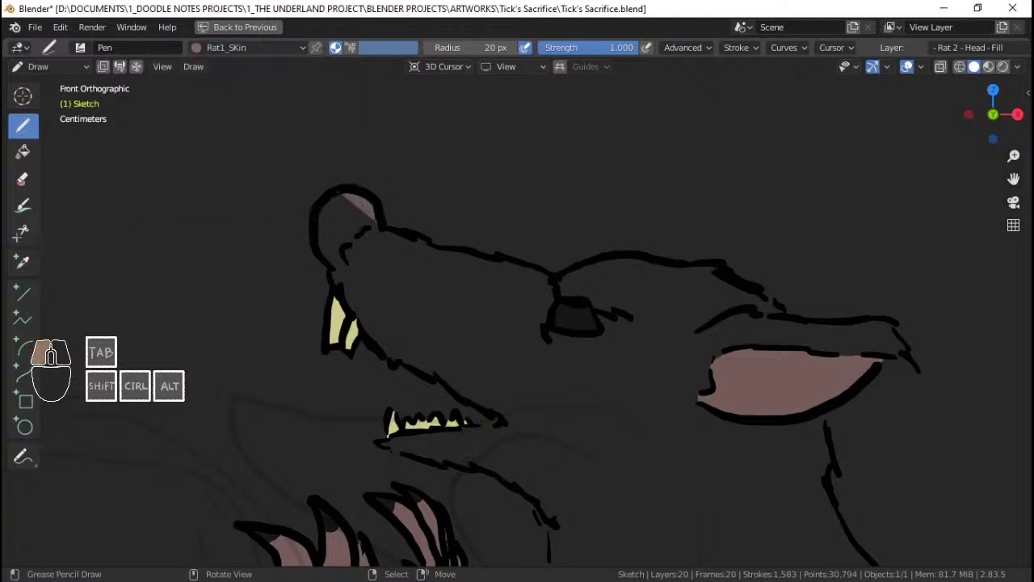
mouse_move(375, 216)
mouse_down()
mouse_move(322, 234)
mouse_move(341, 270)
mouse_up()
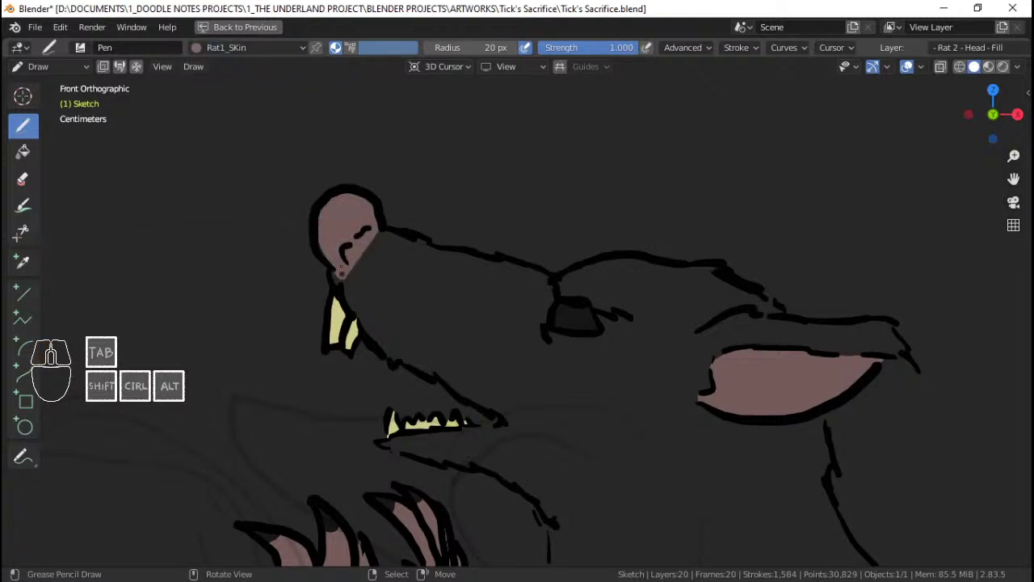
Step: Make Rat3_Fur the active material and save the file
click(244, 47)
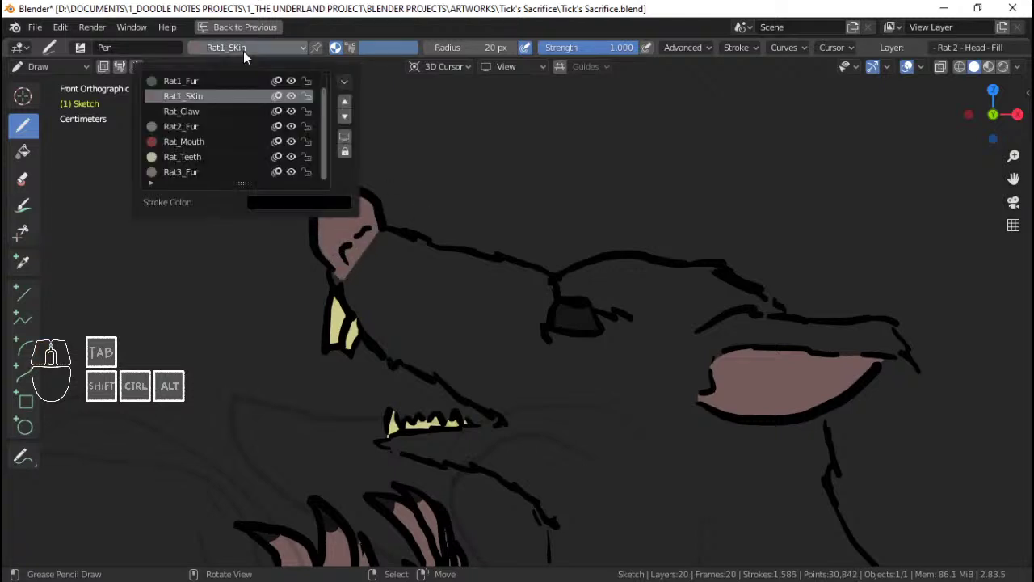
scroll(284, 174, down, 1)
click(243, 172)
key(ctrl)
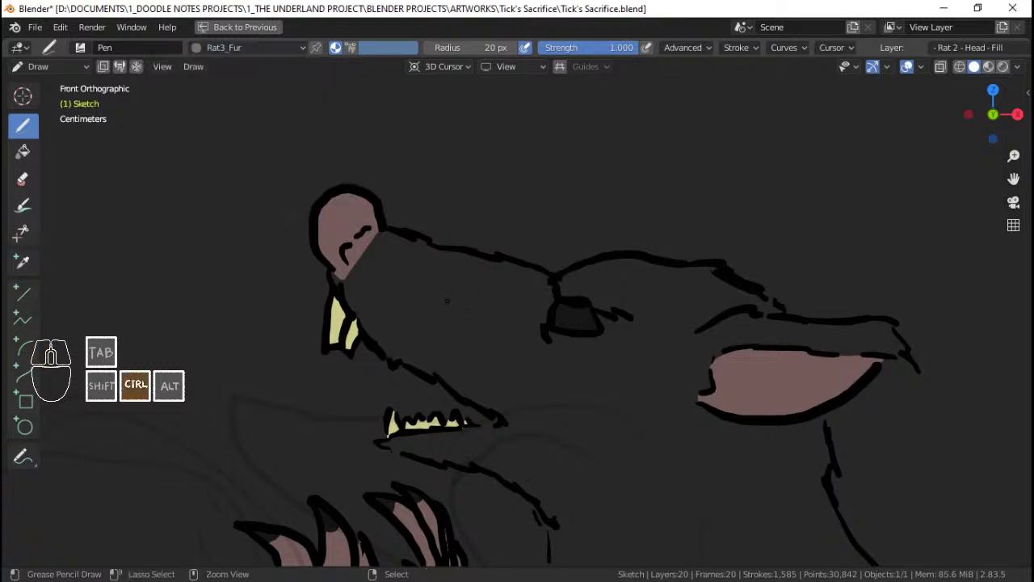
key(ctrl+s)
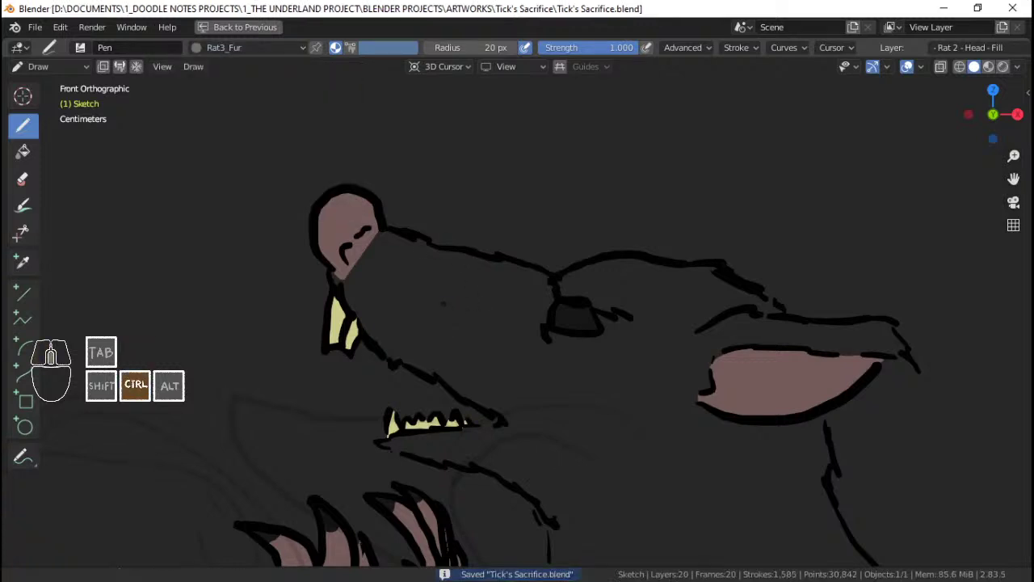
Step: Draw a Rat3_Fur fill over the left-facing rat's upper snout, from the nose base to the eye and mouth corner
ctrl+middle_drag(450, 308, 365, 201)
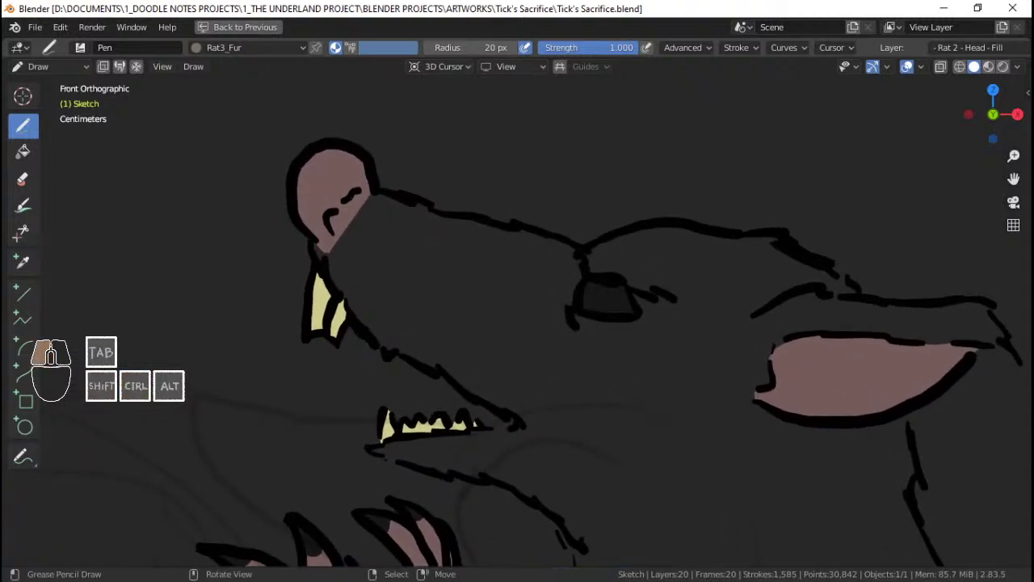
mouse_move(325, 257)
mouse_down()
mouse_move(370, 288)
mouse_move(394, 349)
mouse_move(506, 410)
mouse_move(562, 427)
mouse_move(592, 390)
mouse_move(595, 338)
mouse_move(570, 311)
mouse_move(583, 260)
mouse_up()
drag(429, 212, 441, 209)
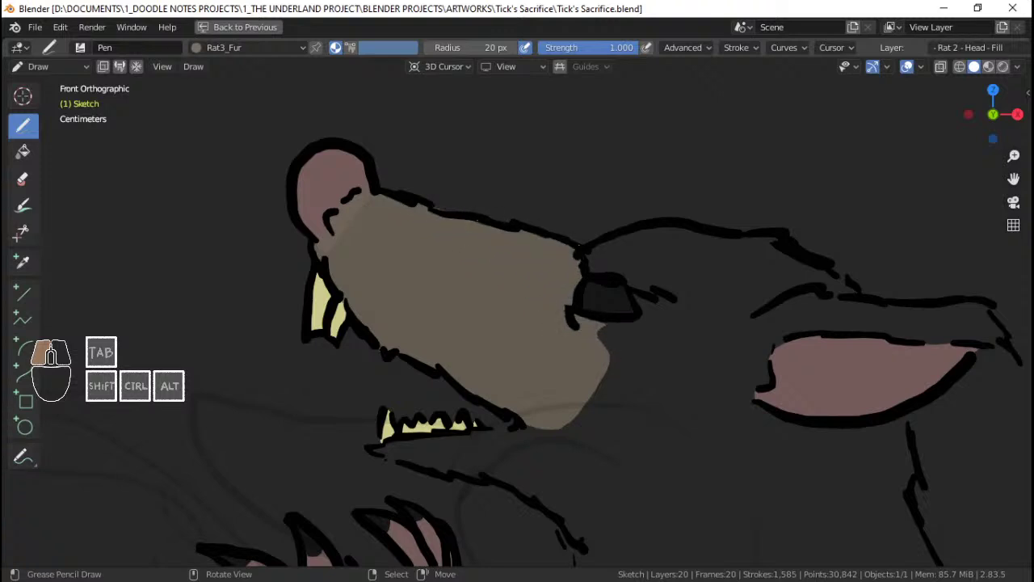
drag(373, 194, 355, 209)
mouse_move(477, 232)
ctrl+middle_down()
mouse_move(478, 250)
mouse_move(420, 192)
mouse_move(453, 220)
ctrl+middle_up()
drag(453, 220, 441, 212)
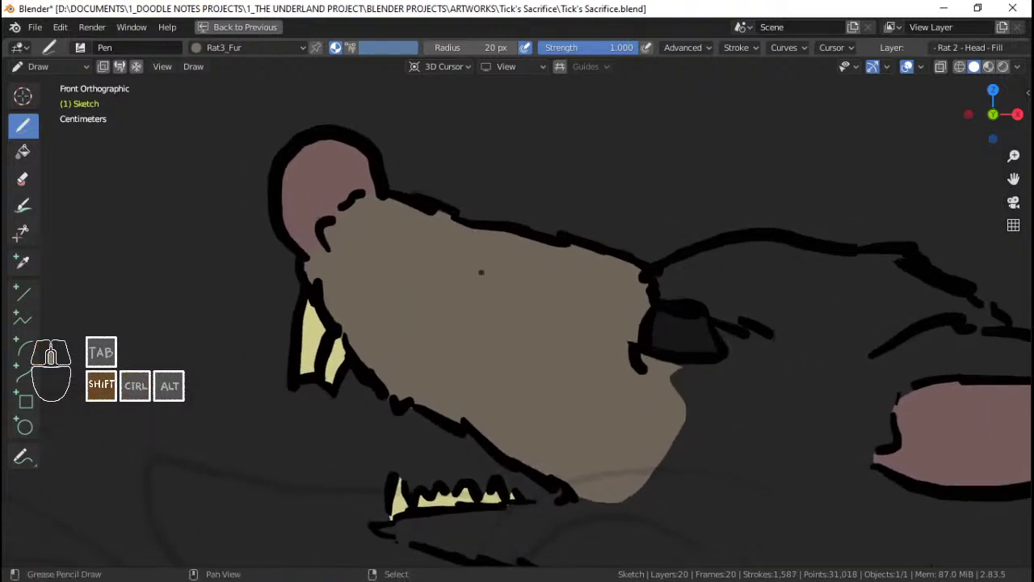
Step: Draw a Rat3_Fur fill over the lower jaw and cheek, from beneath the bottom teeth back below the eye
shift+middle_drag(480, 272, 466, 253)
shift+middle_drag(555, 397, 554, 271)
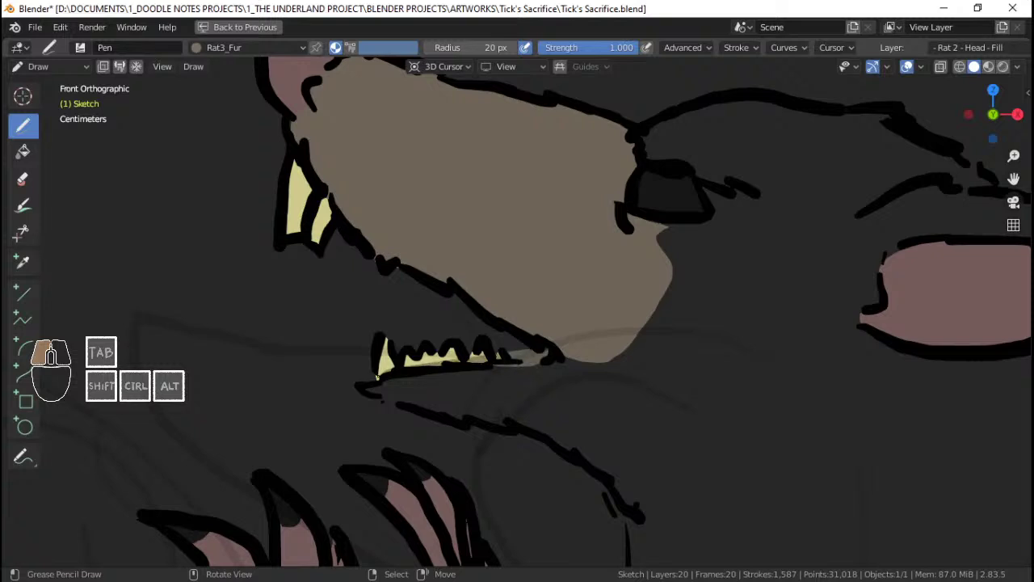
drag(376, 378, 376, 380)
key(ctrl+z)
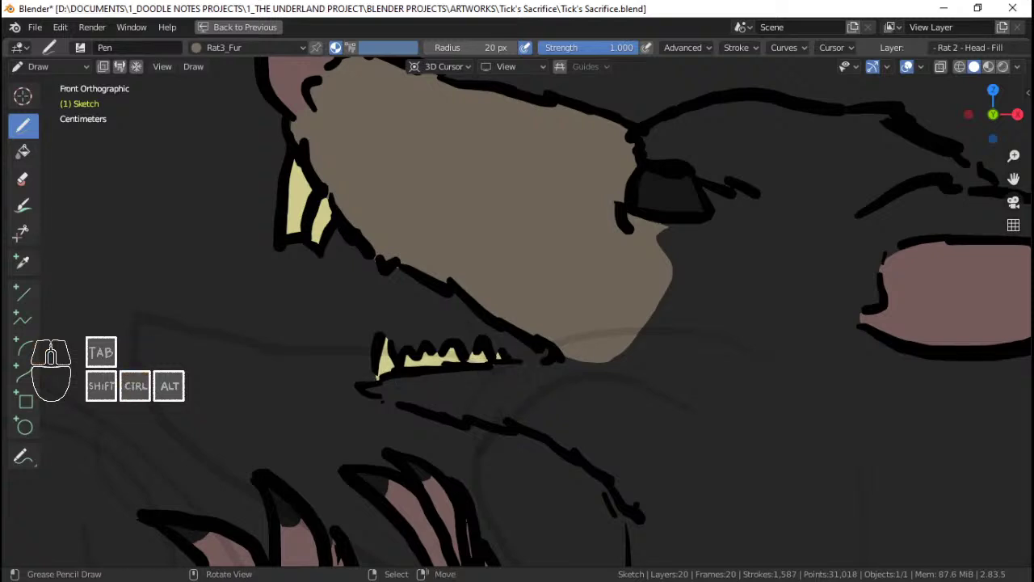
drag(525, 361, 507, 357)
key(ctrl+z)
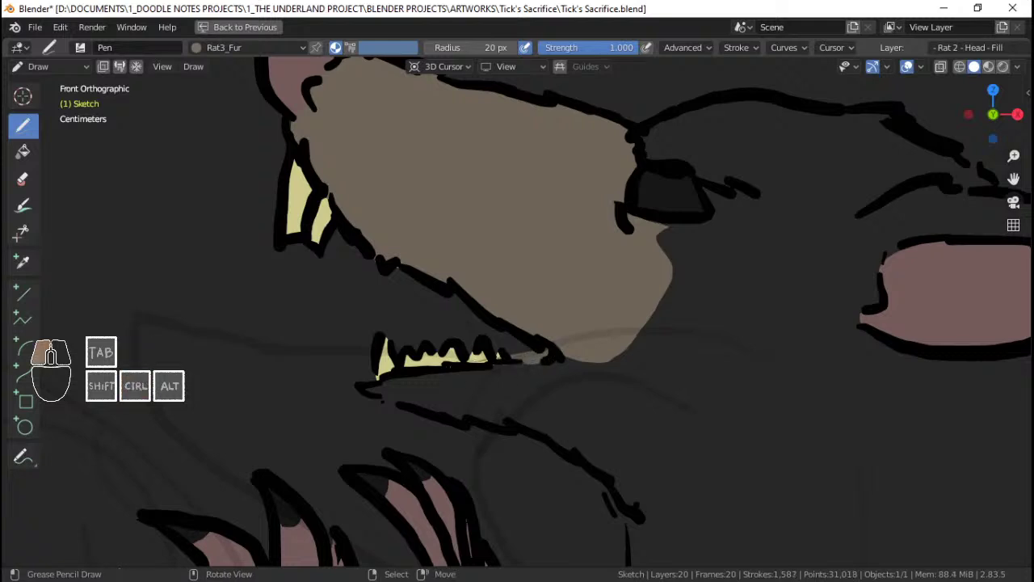
mouse_move(490, 361)
mouse_down()
mouse_move(369, 390)
mouse_move(551, 436)
mouse_move(604, 472)
mouse_move(627, 502)
mouse_move(687, 477)
mouse_move(771, 360)
mouse_move(796, 271)
mouse_move(681, 214)
mouse_move(602, 241)
mouse_up()
Step: Draw a Rat3_Fur fill over the forehead, from the brow above the eye back to the start of the ear
shift+middle_drag(602, 240, 467, 336)
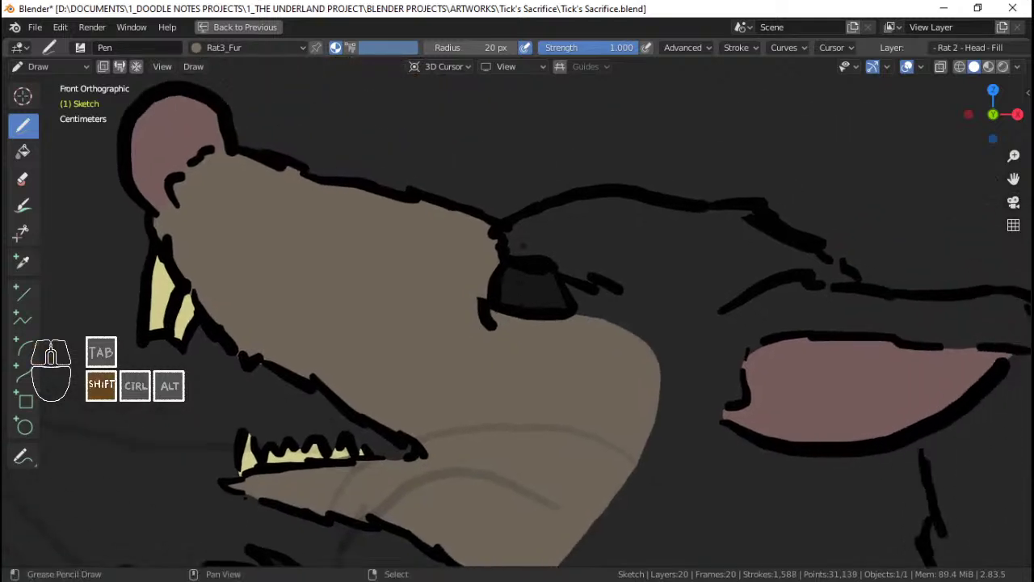
click(514, 227)
key(ctrl+z)
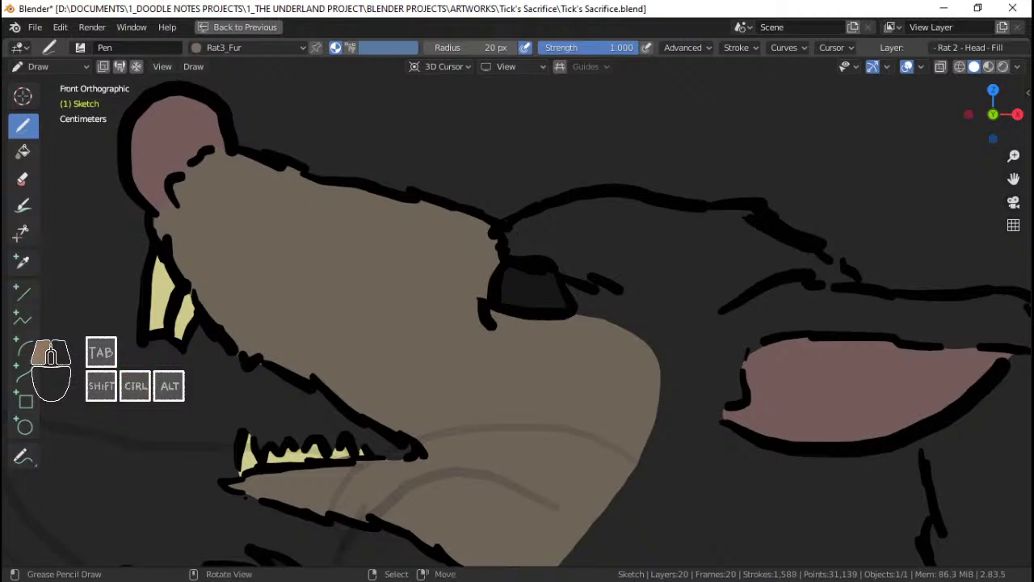
mouse_move(505, 230)
mouse_down()
mouse_move(537, 323)
mouse_move(558, 347)
mouse_move(644, 356)
mouse_move(854, 297)
mouse_move(796, 252)
mouse_move(727, 220)
mouse_move(618, 200)
mouse_up()
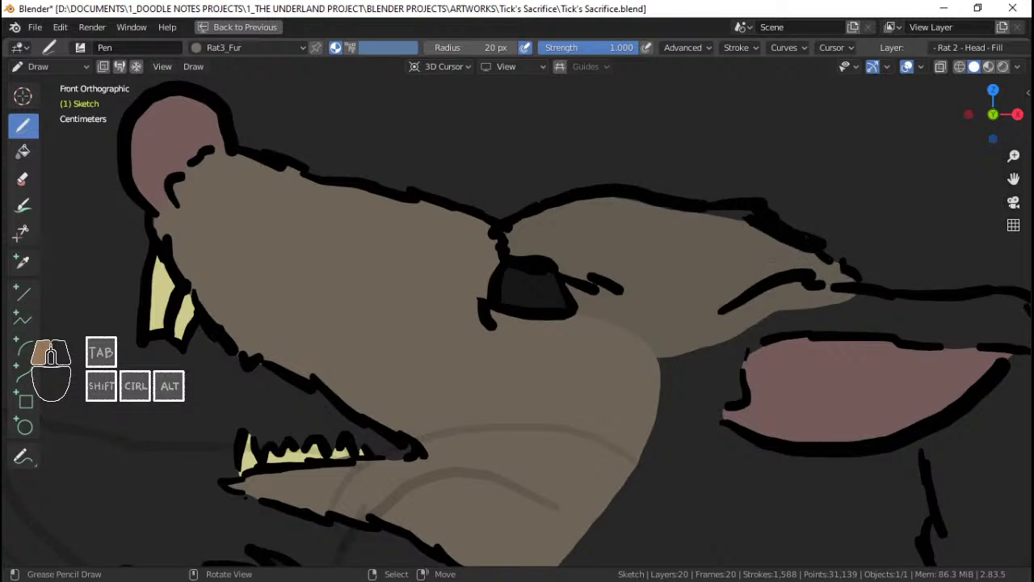
drag(526, 214, 507, 227)
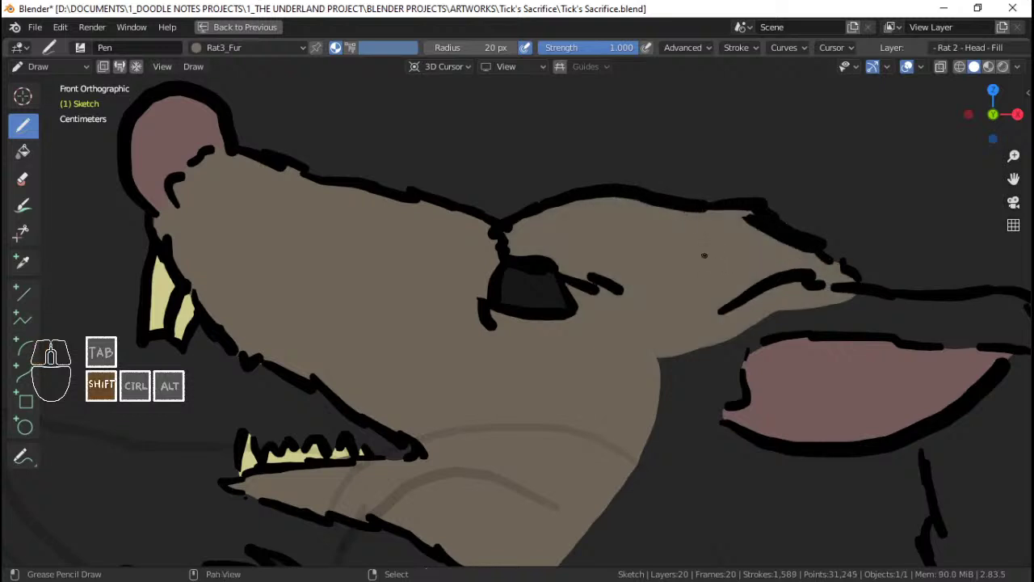
Step: Draw a Rat3_Fur fill over the upper rim of the ear, from behind the cheek to the ear tip
mouse_move(695, 277)
shift+middle_down()
mouse_move(563, 229)
mouse_move(520, 238)
shift+middle_up()
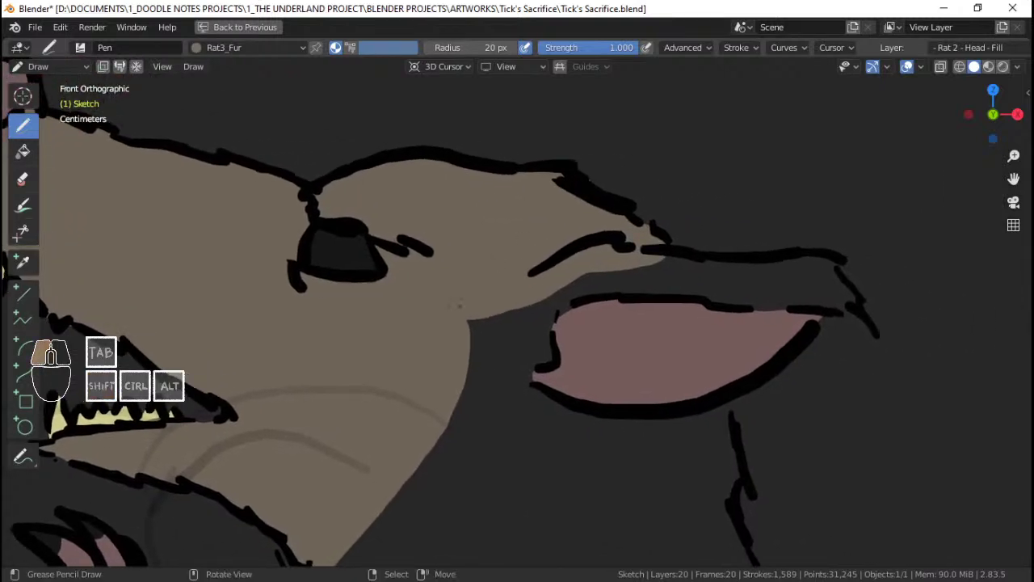
mouse_move(469, 324)
mouse_down()
mouse_move(527, 327)
mouse_move(550, 343)
mouse_up()
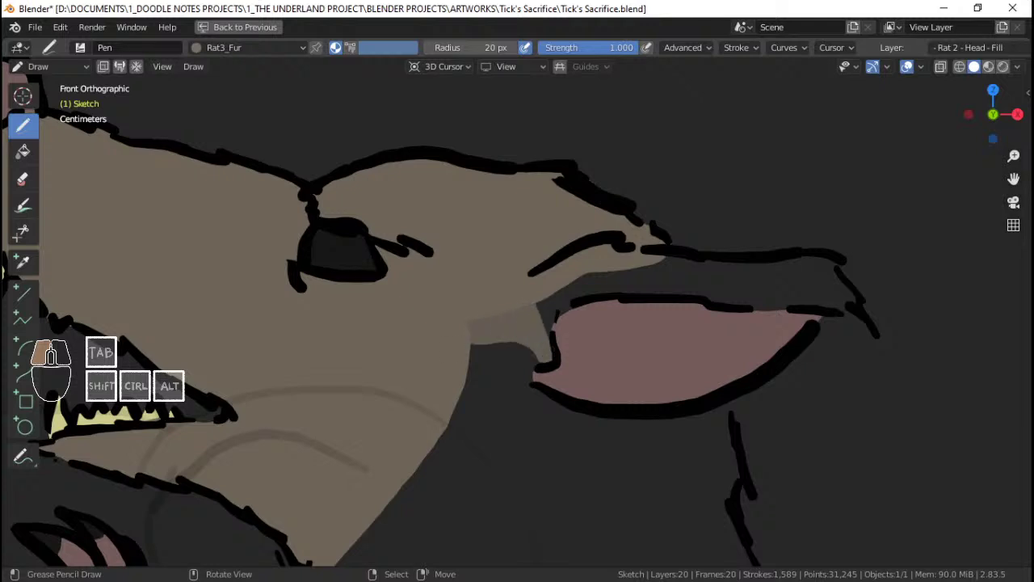
drag(577, 280, 646, 277)
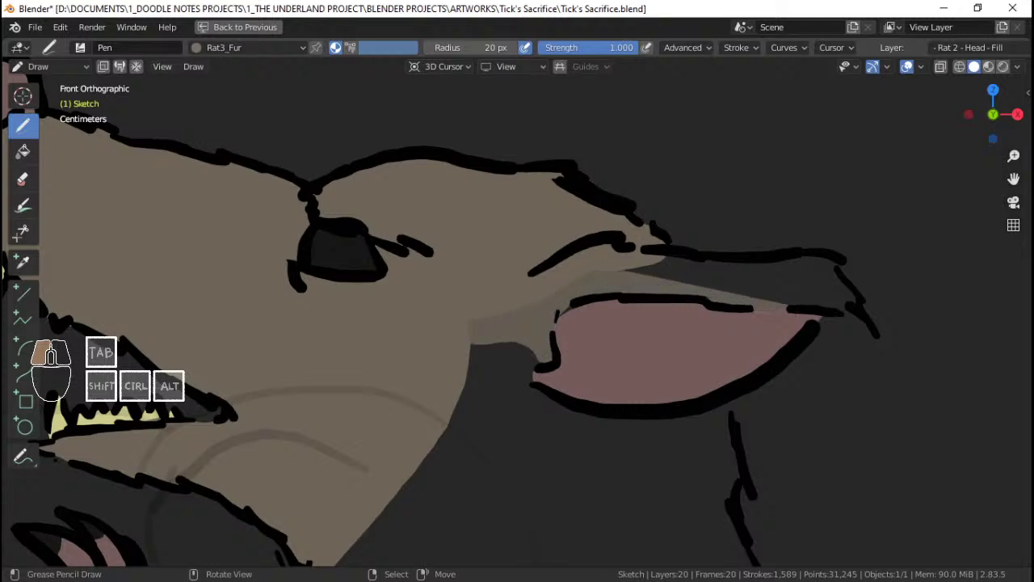
mouse_move(634, 269)
mouse_down()
mouse_move(840, 275)
mouse_move(837, 266)
mouse_up()
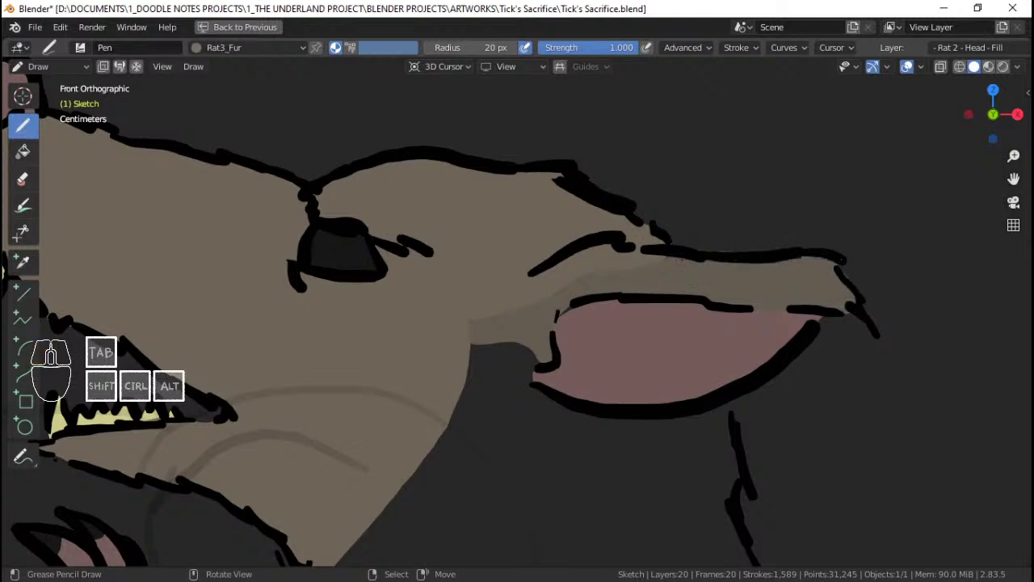
drag(681, 258, 687, 257)
Step: Draw Rat3_Fur fills over the gaps at the inner ear's front edge and between cheek and ear, and save the file
shift+middle_drag(563, 330, 572, 318)
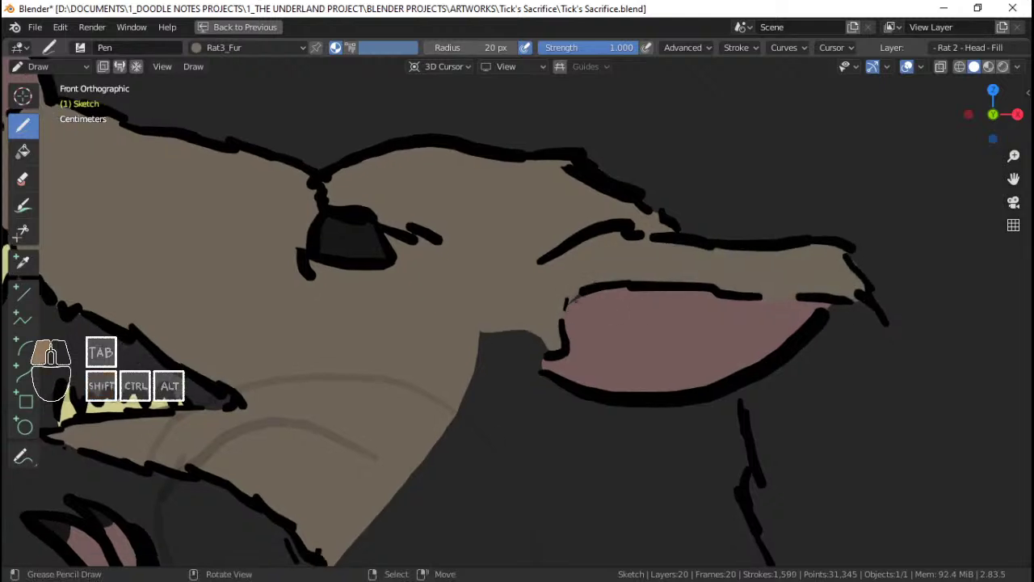
shift+middle_drag(568, 333, 585, 265)
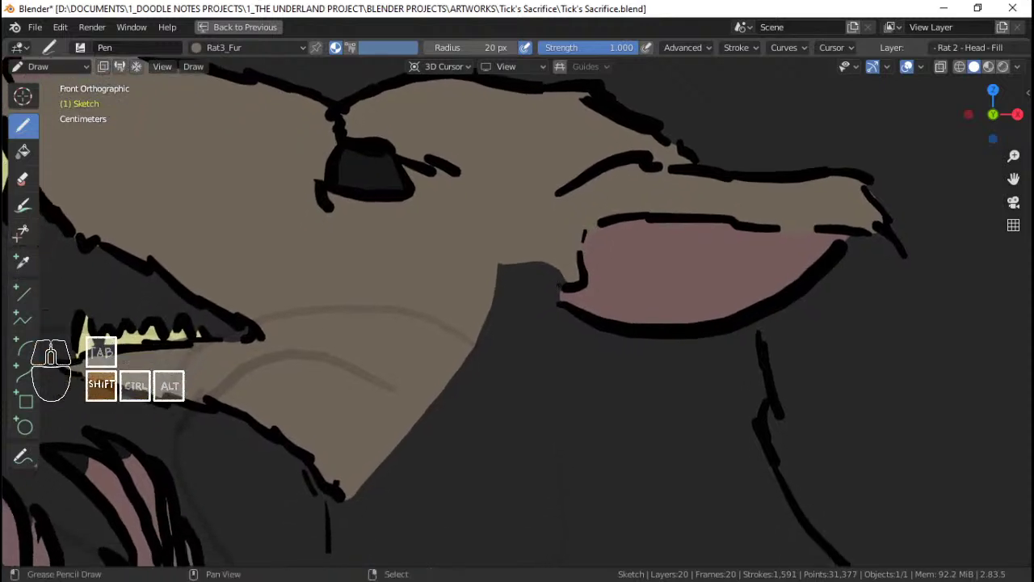
mouse_move(567, 279)
mouse_down()
mouse_move(487, 315)
mouse_move(552, 272)
mouse_up()
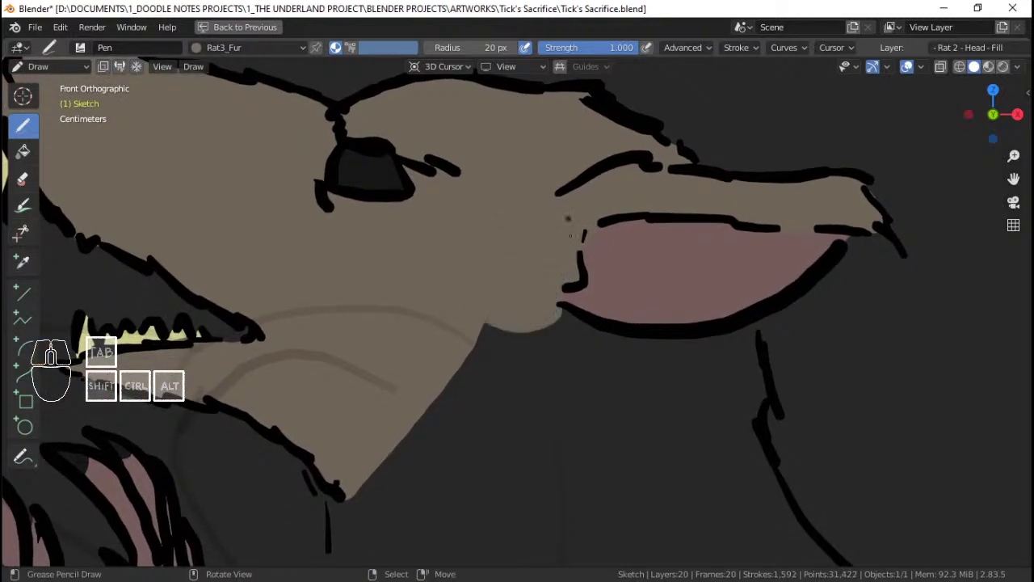
mouse_move(529, 330)
shift+middle_down()
mouse_move(549, 263)
mouse_move(517, 302)
mouse_move(512, 339)
shift+middle_up()
shift+middle_drag(509, 342, 568, 281)
ctrl+middle_drag(522, 325, 521, 314)
shift+middle_drag(487, 344, 528, 289)
ctrl+middle_drag(517, 286, 501, 331)
shift+middle_drag(491, 324, 498, 299)
key(ctrl+s)
mouse_move(527, 334)
shift+middle_down()
mouse_move(529, 322)
mouse_move(546, 350)
mouse_move(544, 307)
shift+middle_up()
key(ctrl+s)
key(ctrl+s)
Step: Draw a Rat3_Fur fill over the neck and upper torso, between the throat outline and the back outline
mouse_move(501, 199)
ctrl+middle_down()
mouse_move(504, 253)
mouse_move(501, 216)
ctrl+middle_up()
drag(492, 184, 499, 196)
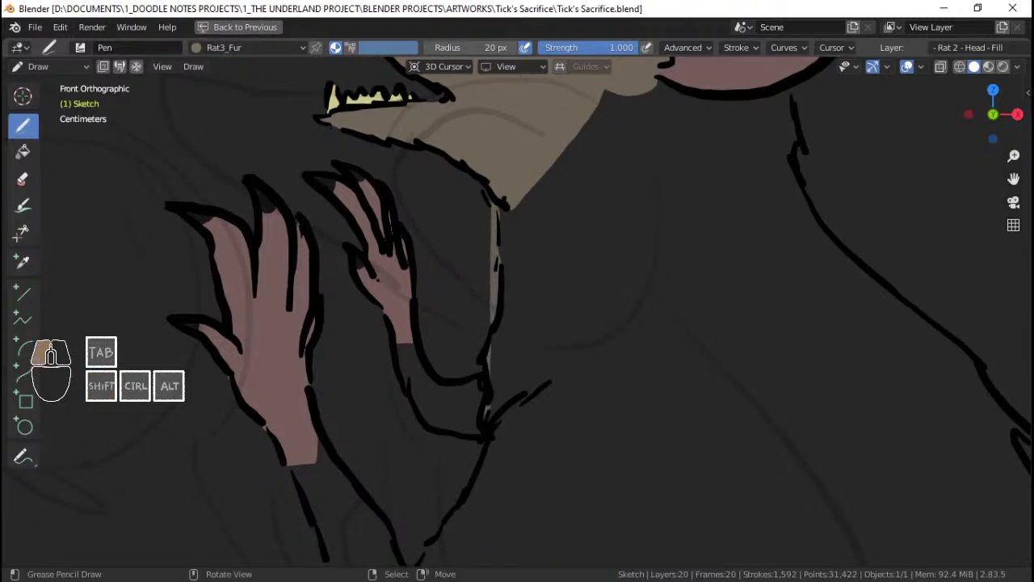
mouse_move(491, 323)
mouse_down()
mouse_move(586, 478)
mouse_move(754, 465)
mouse_move(882, 413)
mouse_move(941, 360)
mouse_move(940, 335)
mouse_move(816, 208)
mouse_move(792, 158)
mouse_move(790, 92)
mouse_move(644, 74)
mouse_up()
drag(599, 105, 598, 107)
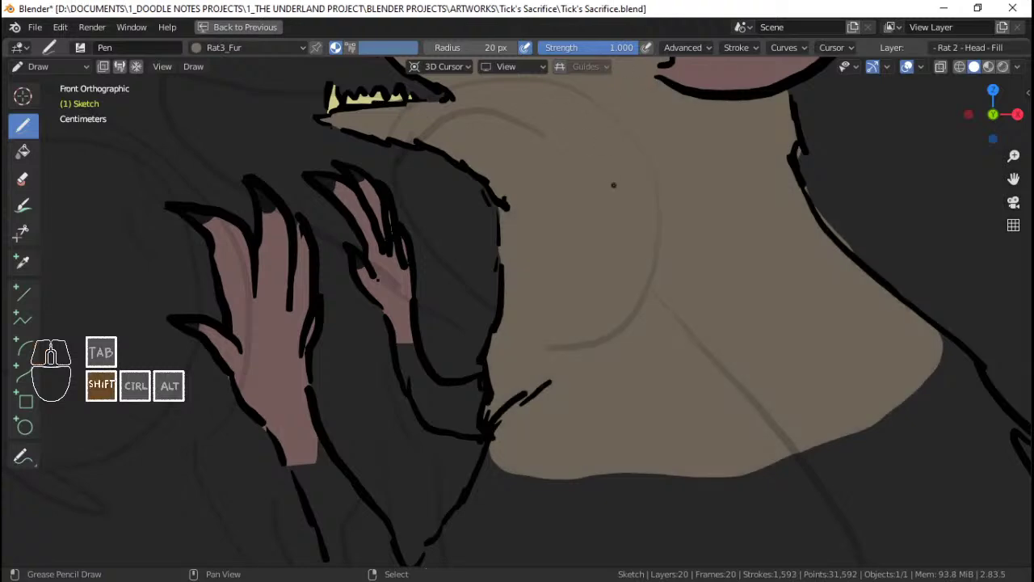
Step: Pull the neck fill's edge point at the notch behind the neck onto the outline, with a proportional size of 0.10
mouse_move(702, 276)
shift+middle_down()
mouse_move(595, 312)
mouse_move(625, 328)
mouse_move(659, 271)
mouse_move(623, 279)
shift+middle_up()
key(Tab)
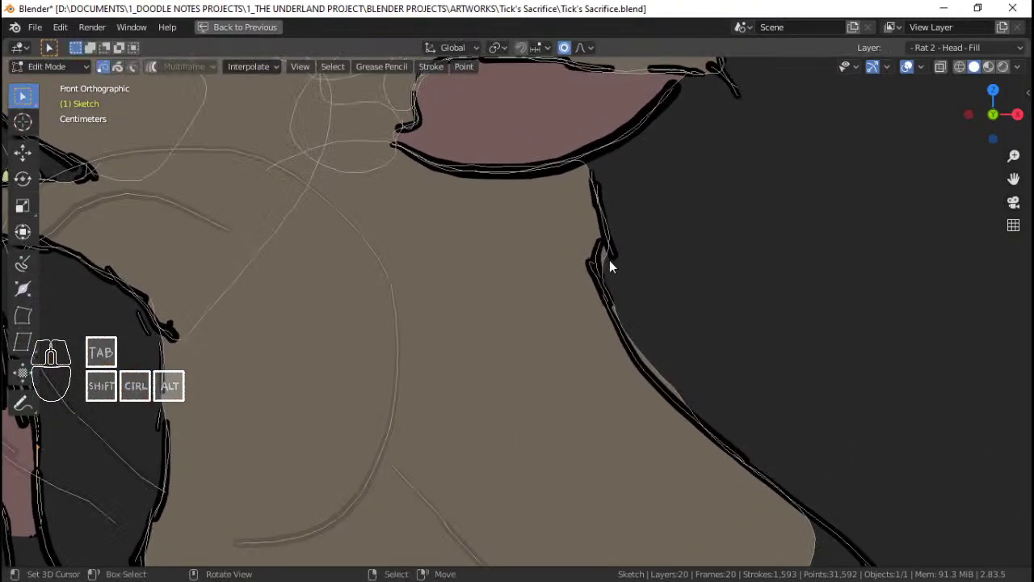
click(610, 261)
key(g)
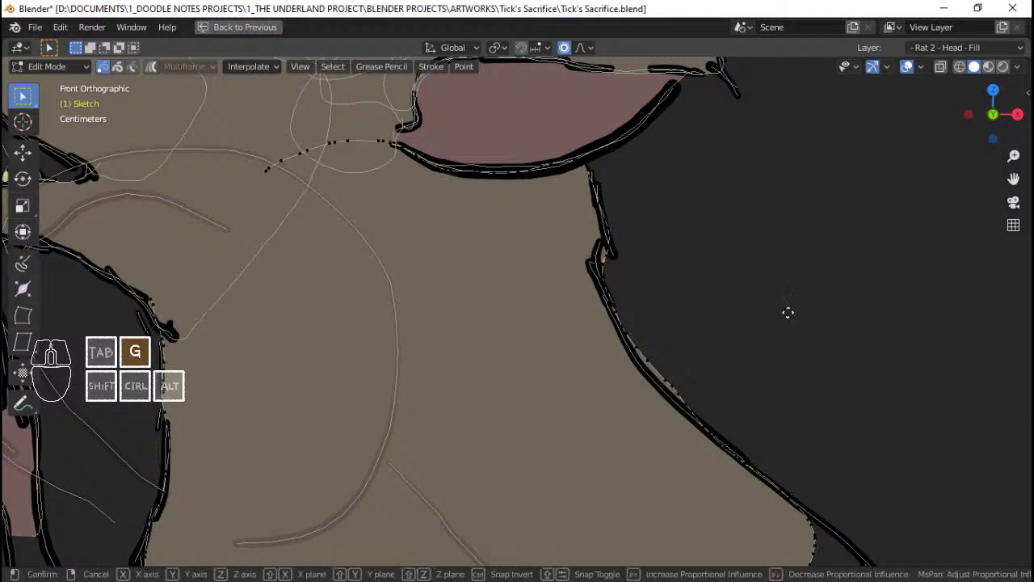
scroll(783, 309, down, 5)
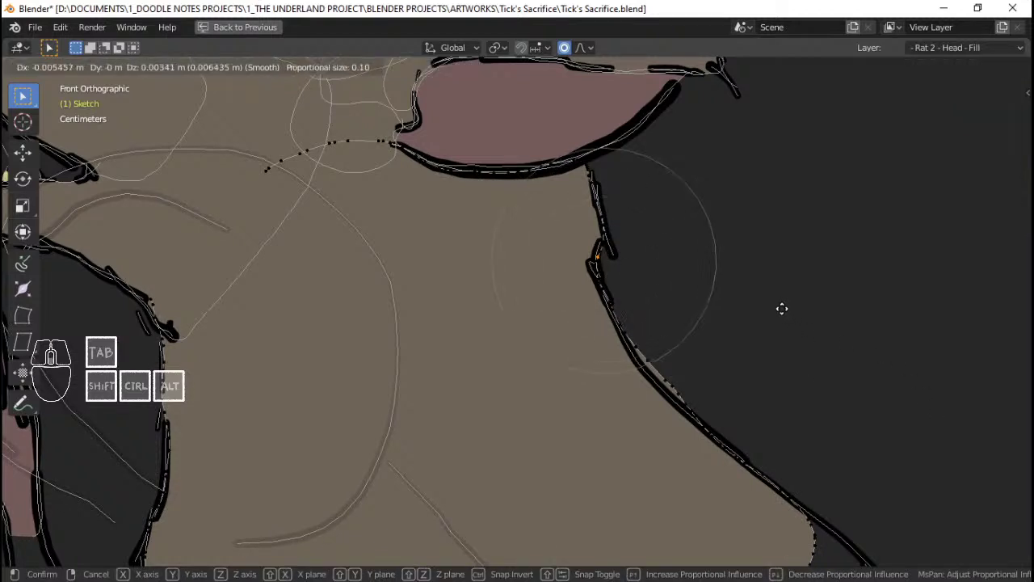
click(783, 309)
Step: Move and rotate the fill's edge along the upper back curve onto the outline with proportional size 0.11, and save the file
right_click(685, 358)
key(g)
click(715, 363)
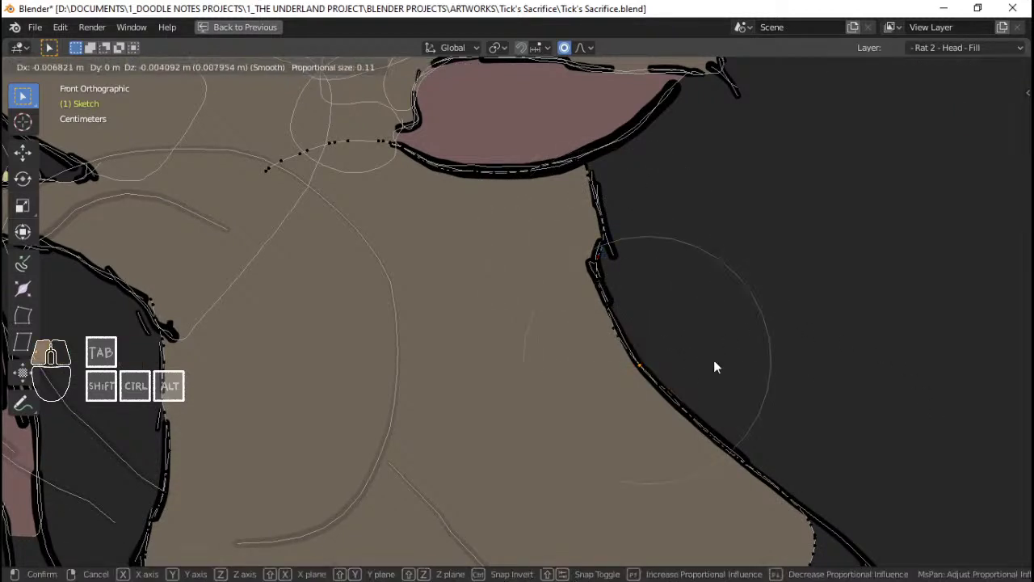
key(r)
click(808, 373)
scroll(748, 394, down, 4)
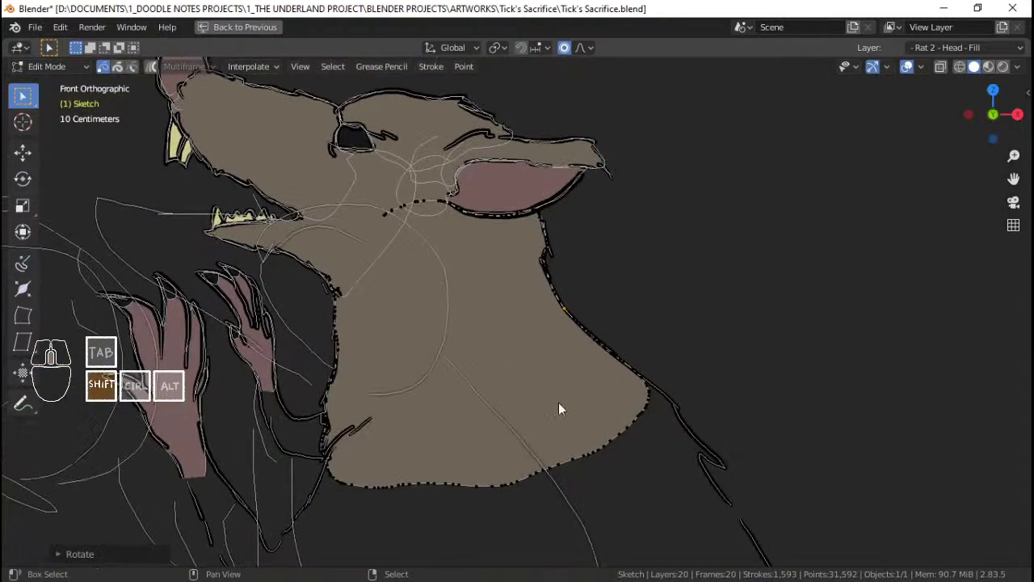
shift+middle_drag(558, 403, 671, 373)
scroll(671, 376, down, 3)
key(ctrl+s)
key(Tab)
scroll(570, 377, up, 1)
mouse_move(554, 397)
shift+middle_down()
mouse_move(605, 381)
mouse_move(595, 373)
shift+middle_up()
scroll(606, 380, up, 2)
key(ctrl+s)
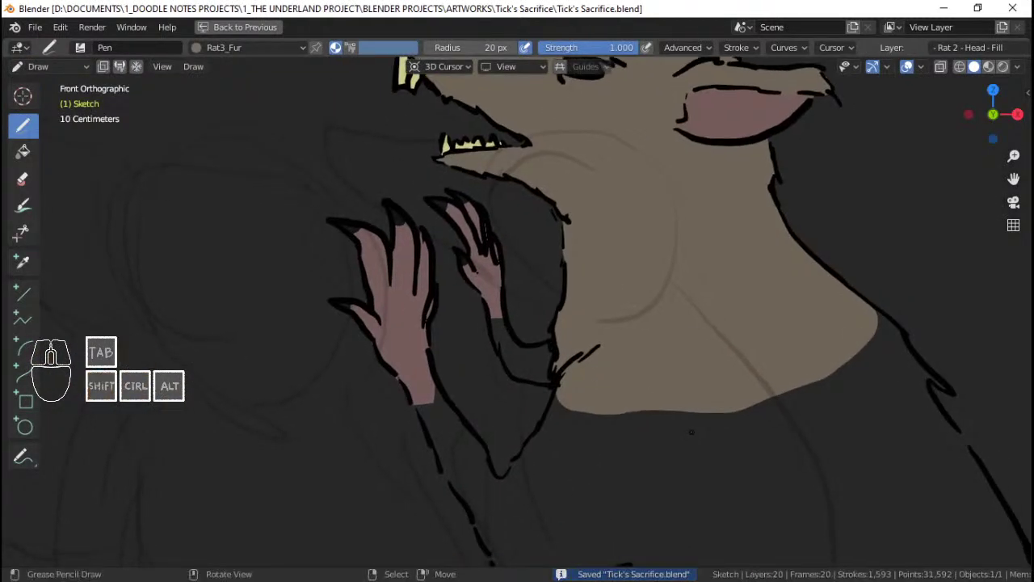
Step: Draw a Rat3_Fur fill over the far arm, from the small paw's palm down to the chest
ctrl+middle_drag(377, 313, 379, 294)
shift+middle_drag(463, 312, 478, 252)
shift+middle_drag(484, 290, 479, 294)
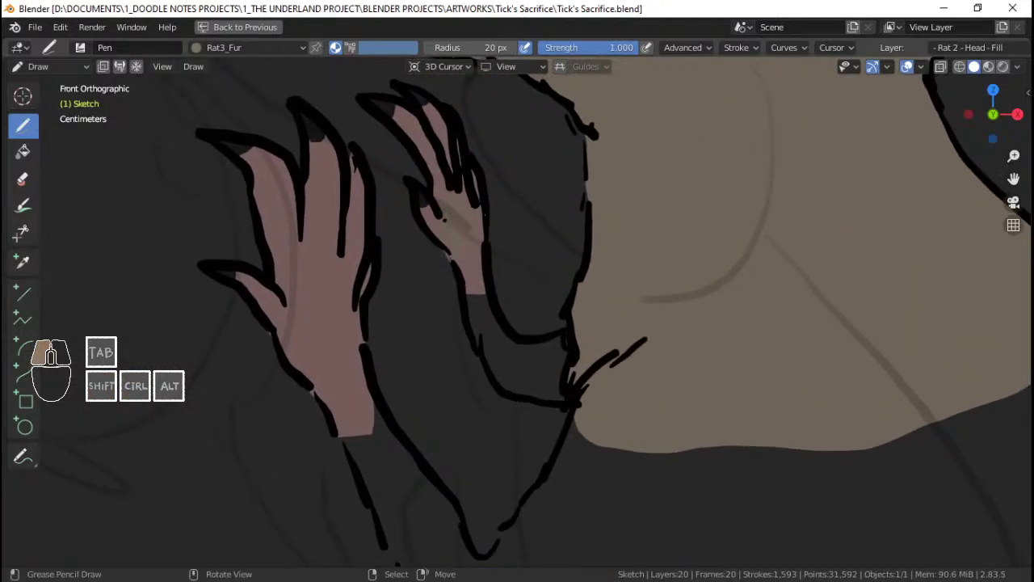
mouse_move(517, 325)
mouse_down()
mouse_move(577, 336)
mouse_move(600, 374)
mouse_move(518, 397)
mouse_up()
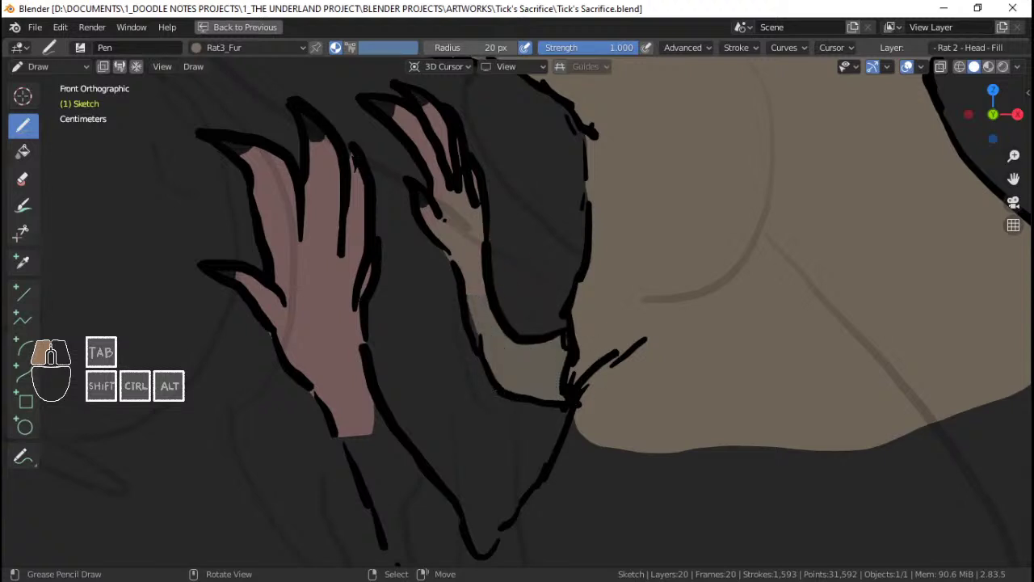
drag(476, 301, 485, 295)
Step: Draw Rat3_Fur fills over the near arm, from the palm past the elbow into the chest, and over the gap at the elbow line
mouse_move(543, 356)
ctrl+middle_down()
mouse_move(550, 401)
mouse_move(491, 307)
ctrl+middle_up()
mouse_move(492, 307)
ctrl+middle_down()
mouse_move(491, 282)
mouse_move(552, 220)
ctrl+middle_up()
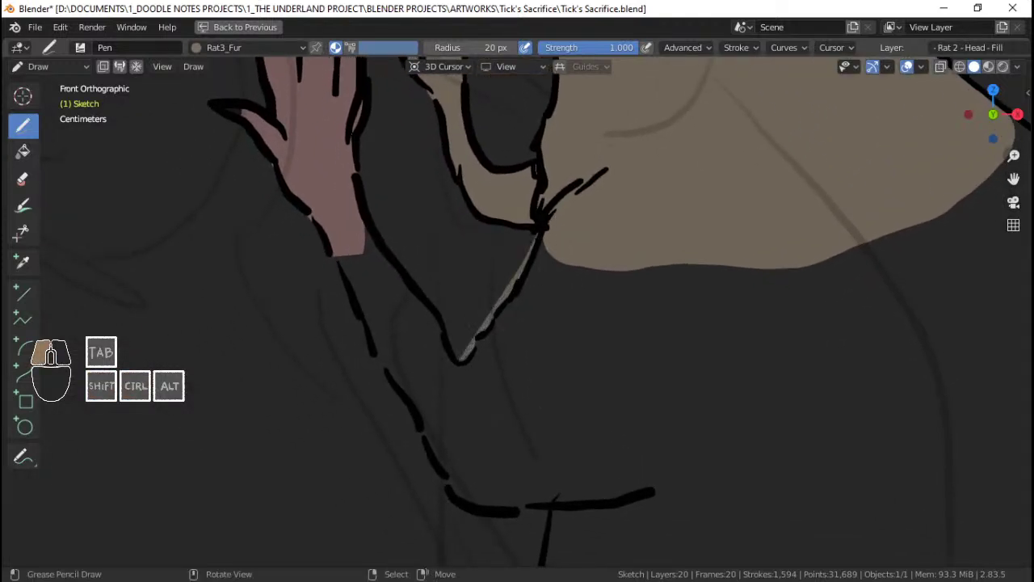
mouse_move(455, 355)
mouse_down()
mouse_move(370, 212)
mouse_move(356, 171)
mouse_move(364, 115)
mouse_up()
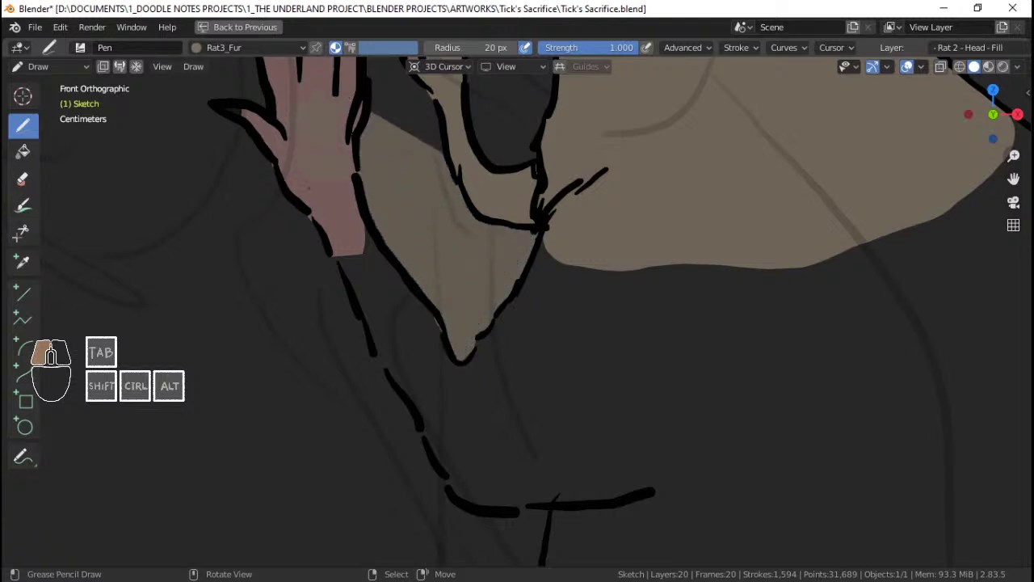
mouse_move(335, 257)
mouse_down()
mouse_move(444, 356)
mouse_move(400, 372)
mouse_move(440, 465)
mouse_move(497, 507)
mouse_move(679, 477)
mouse_move(731, 339)
mouse_move(723, 315)
mouse_up()
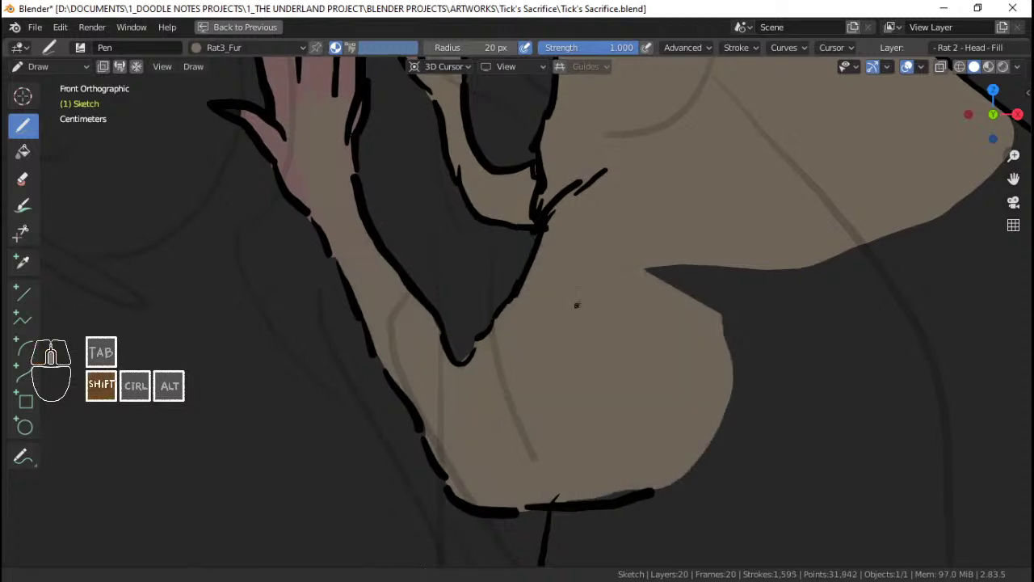
mouse_move(577, 305)
shift+middle_down()
mouse_move(614, 227)
mouse_move(602, 146)
mouse_move(578, 288)
shift+middle_up()
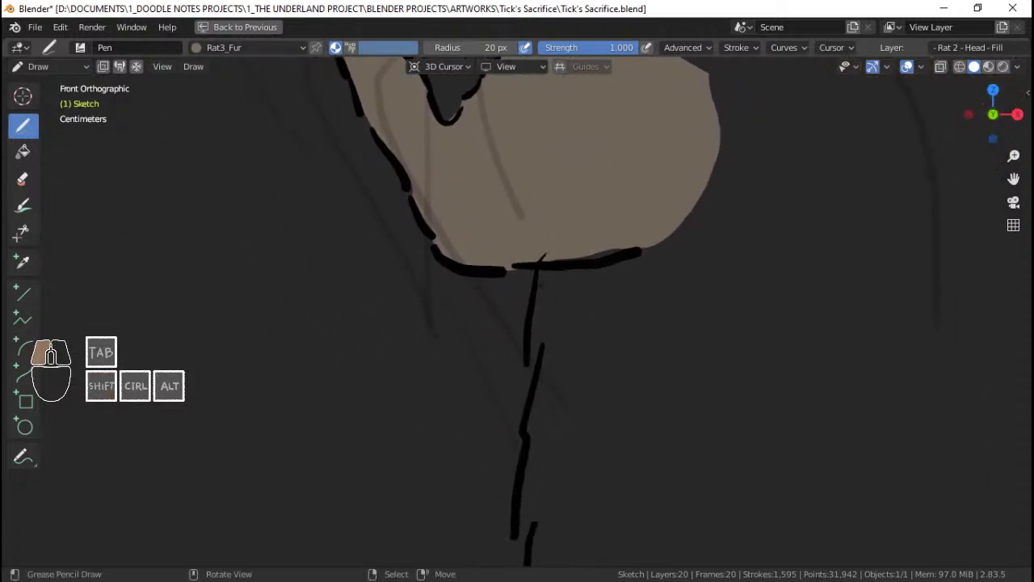
drag(614, 252, 627, 252)
Step: Draw a Rat3_Fur fill over the front of the belly, from the elbow line down along the belly outline
mouse_move(620, 267)
shift+middle_down()
mouse_move(606, 254)
mouse_move(592, 196)
shift+middle_up()
ctrl+middle_drag(520, 212, 523, 226)
shift+middle_drag(523, 225, 517, 191)
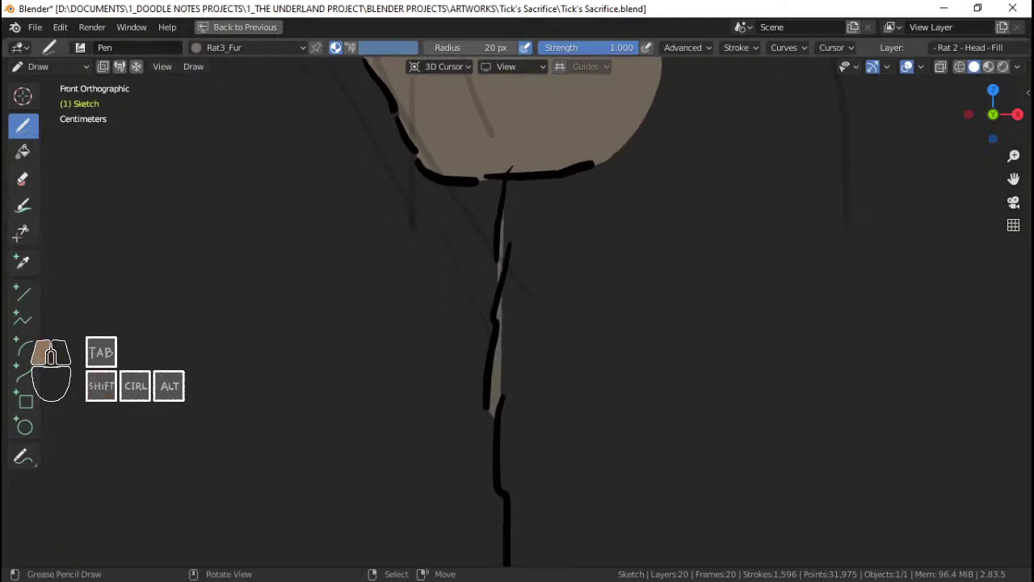
mouse_move(495, 416)
mouse_down()
mouse_move(612, 497)
mouse_move(744, 214)
mouse_move(670, 69)
mouse_move(639, 63)
mouse_up()
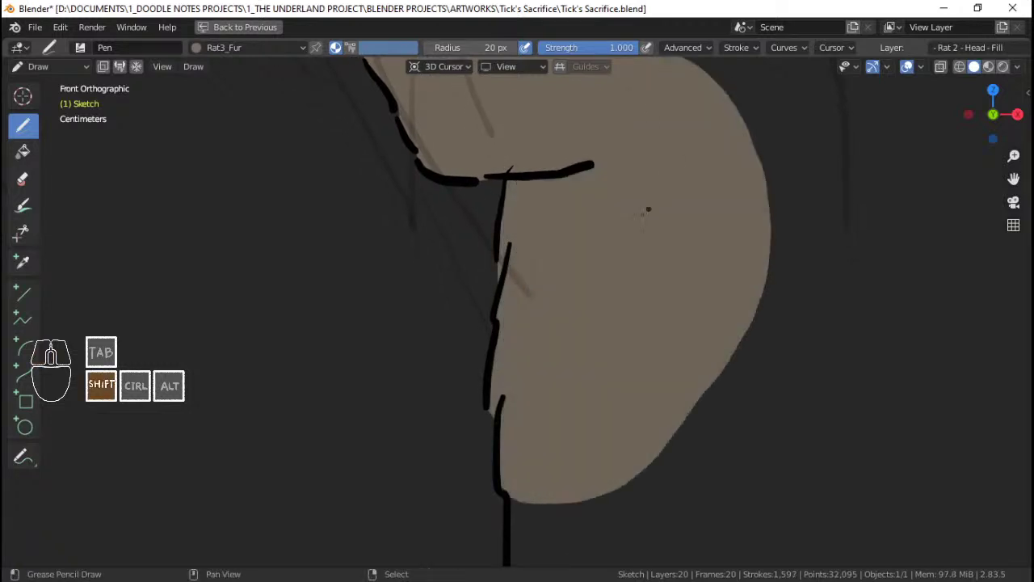
Step: Draw a Rat3_Fur fill over the gap between the chest, belly and middle back outline
mouse_move(648, 210)
shift+middle_down()
mouse_move(601, 272)
mouse_move(565, 284)
shift+middle_up()
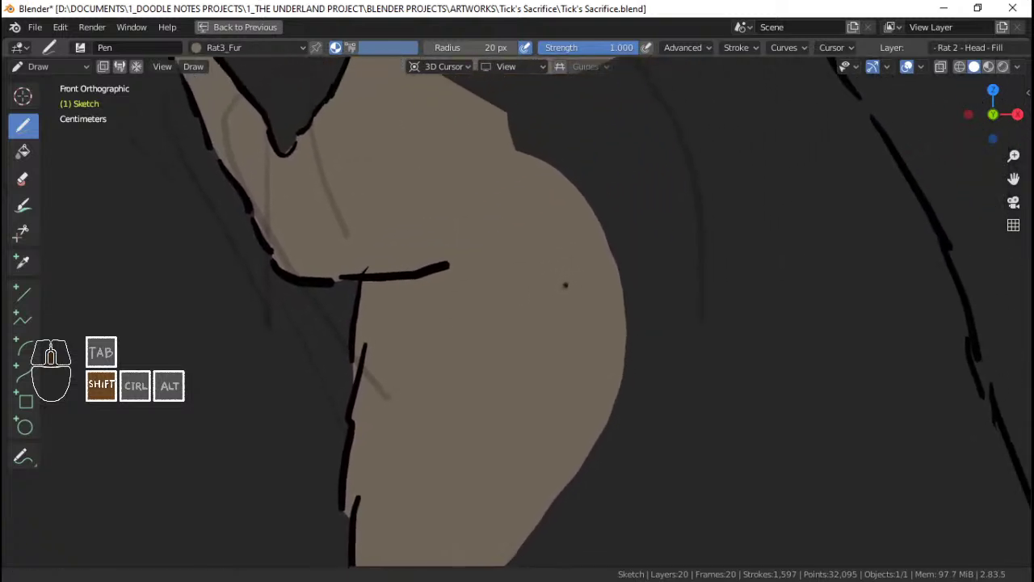
mouse_move(563, 247)
shift+middle_down()
mouse_move(541, 280)
mouse_move(534, 422)
shift+middle_up()
shift+middle_drag(492, 218, 493, 237)
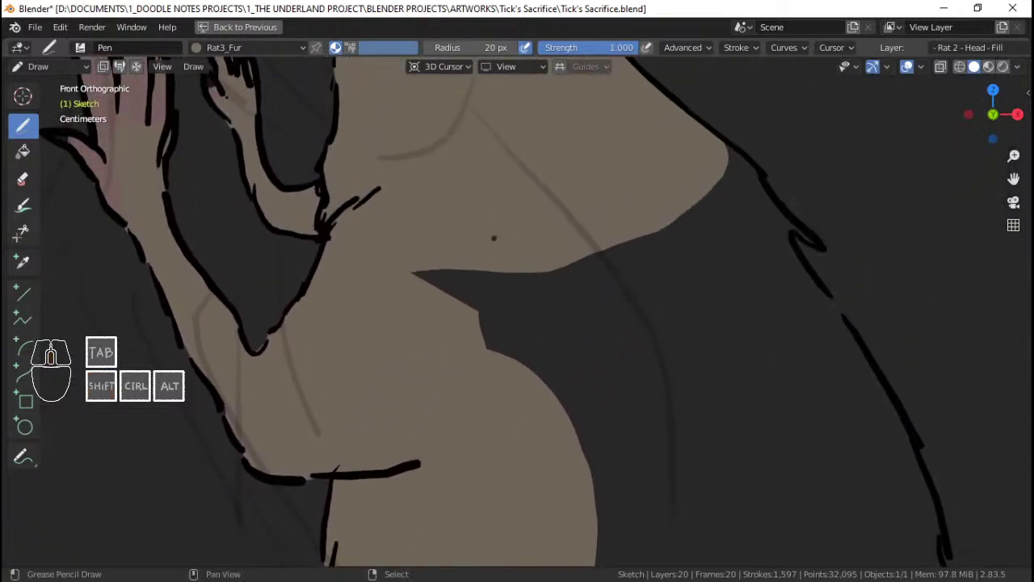
mouse_move(408, 258)
mouse_down()
mouse_move(655, 416)
mouse_move(824, 352)
mouse_move(839, 323)
mouse_move(832, 298)
mouse_move(775, 208)
mouse_up()
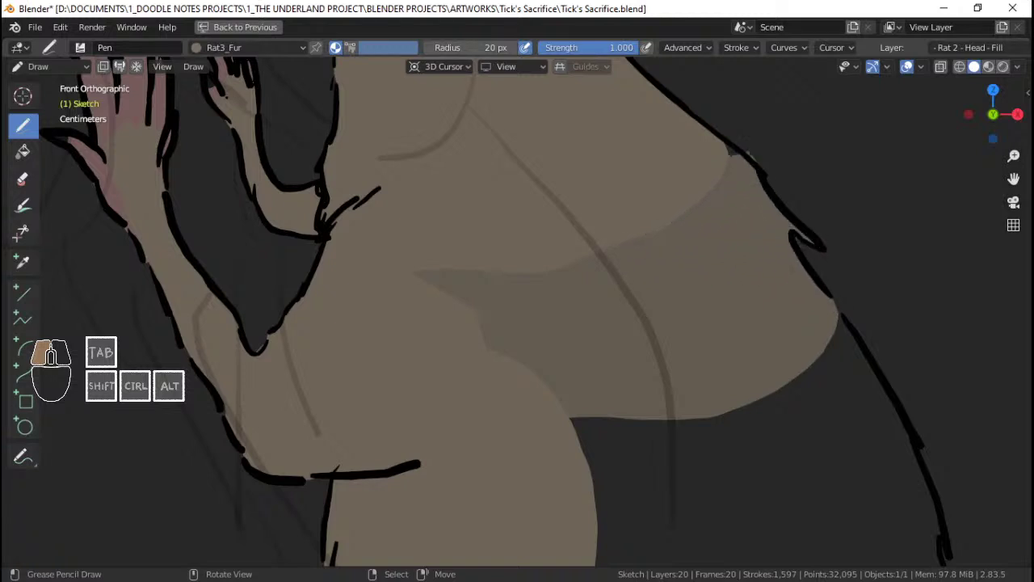
drag(694, 122, 673, 123)
Step: Fit the new torso fill's edge points to the middle back outline with proportional size 0.11, and save the file
shift+middle_drag(738, 127, 680, 212)
key(Tab)
right_click(691, 233)
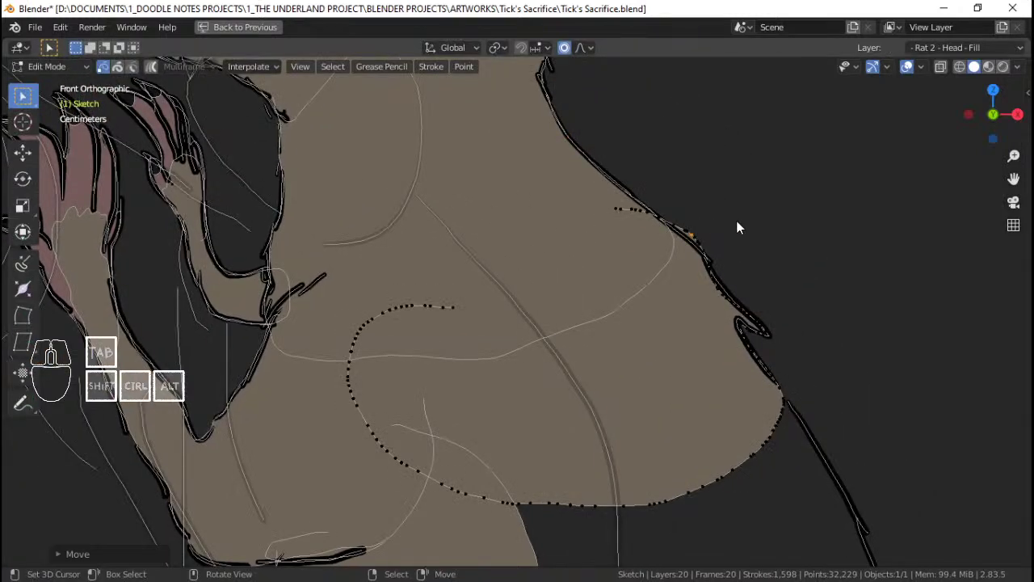
key(g)
click(704, 266)
key(g)
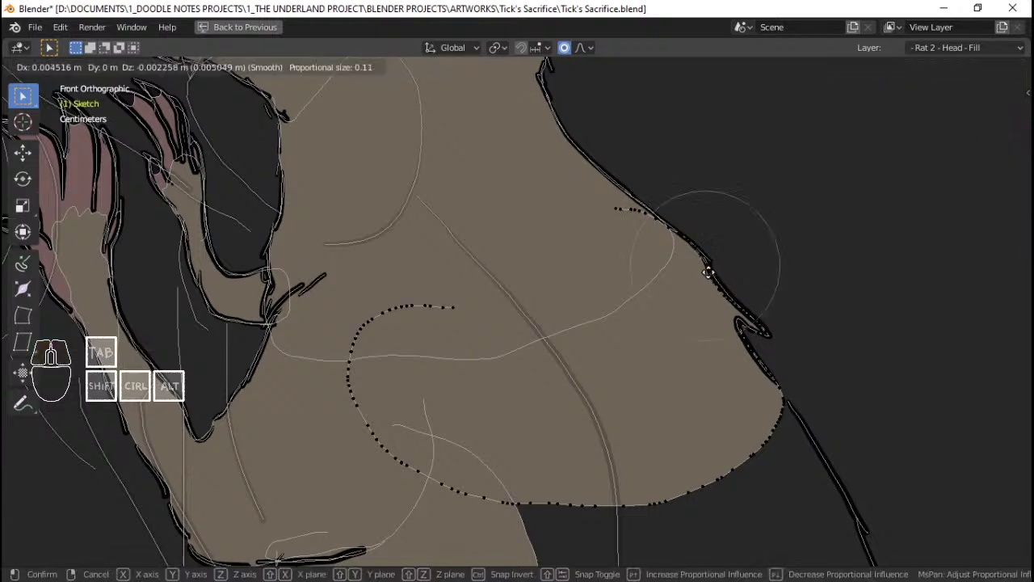
click(719, 282)
key(Tab)
key(ctrl+s)
Step: Draw a Rat3_Fur fill below the back's fur tuft, fit its edge to the outline with proportional size 0.11, and save the file
mouse_move(707, 328)
shift+middle_down()
mouse_move(562, 267)
mouse_move(580, 326)
mouse_move(630, 330)
mouse_move(619, 247)
shift+middle_up()
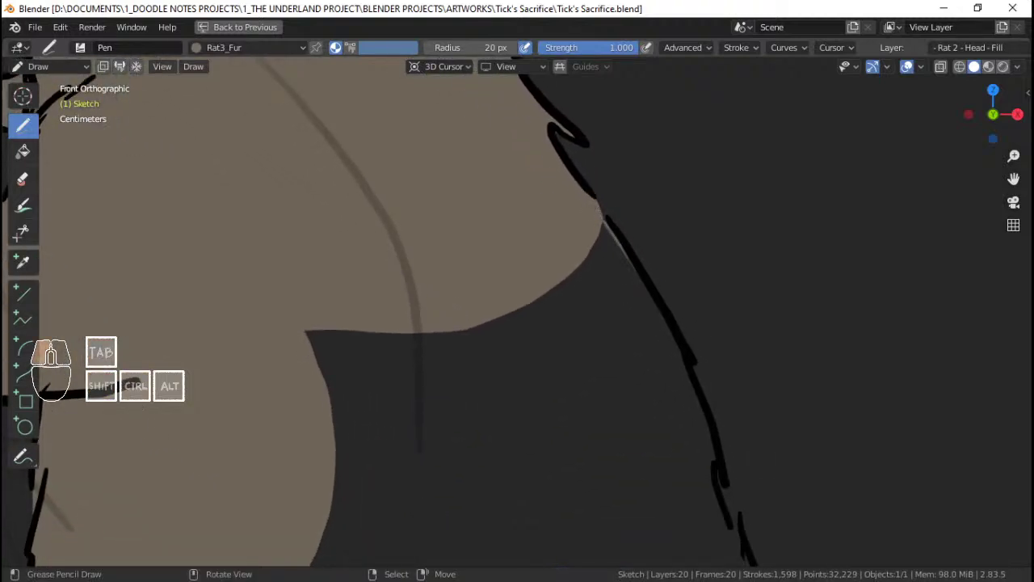
mouse_move(683, 356)
mouse_down()
mouse_move(404, 488)
mouse_move(213, 261)
mouse_up()
mouse_move(535, 342)
shift+middle_down()
mouse_move(506, 277)
mouse_move(517, 236)
shift+middle_up()
key(Tab)
key(g)
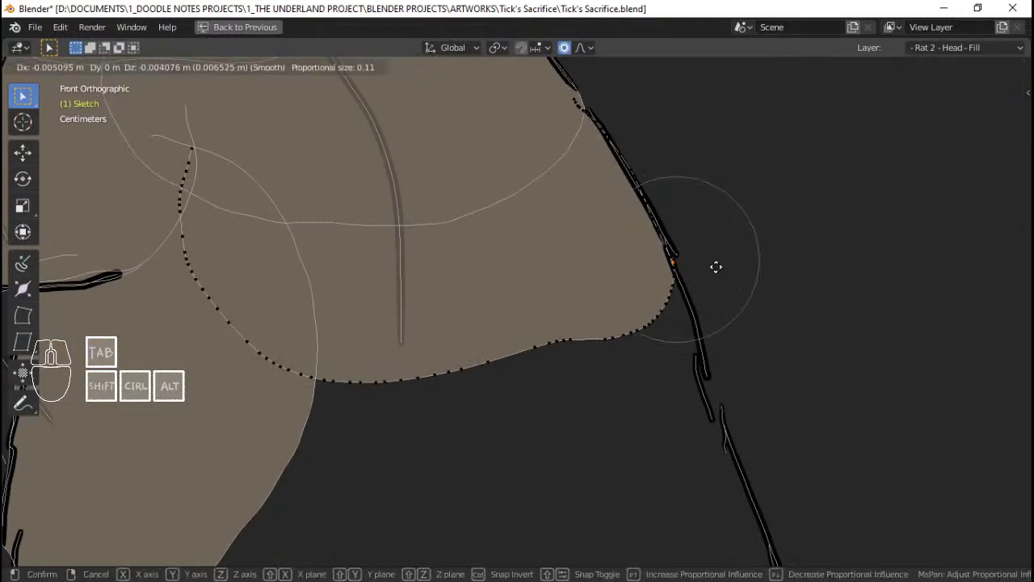
click(716, 266)
key(Tab)
key(ctrl+s)
Step: Draw a Rat3_Fur fill across the lower torso, from the next stretch of back outline to the belly fill
mouse_move(668, 276)
shift+middle_down()
mouse_move(649, 284)
mouse_move(674, 299)
mouse_move(674, 329)
shift+middle_up()
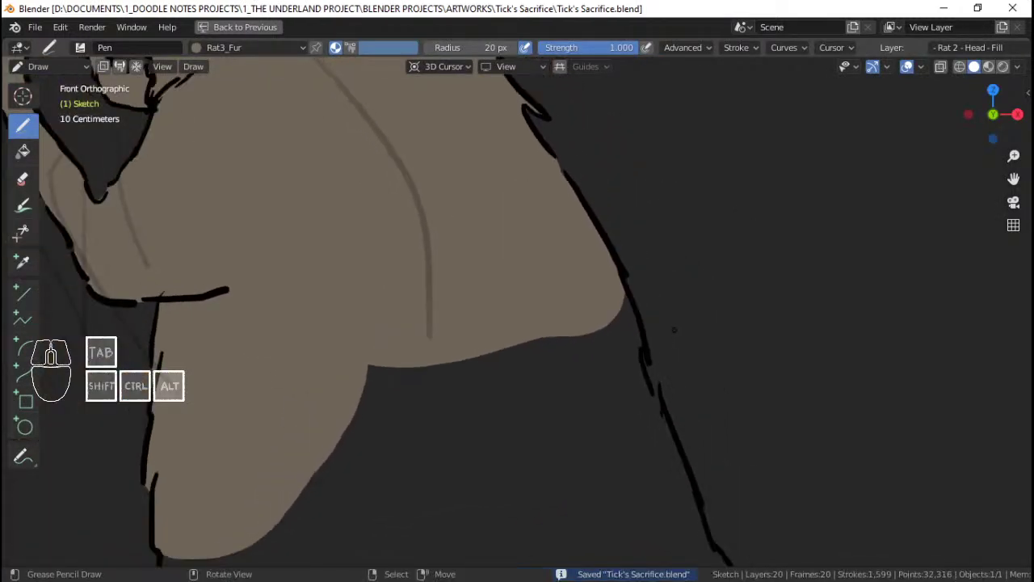
ctrl+middle_drag(518, 329, 617, 245)
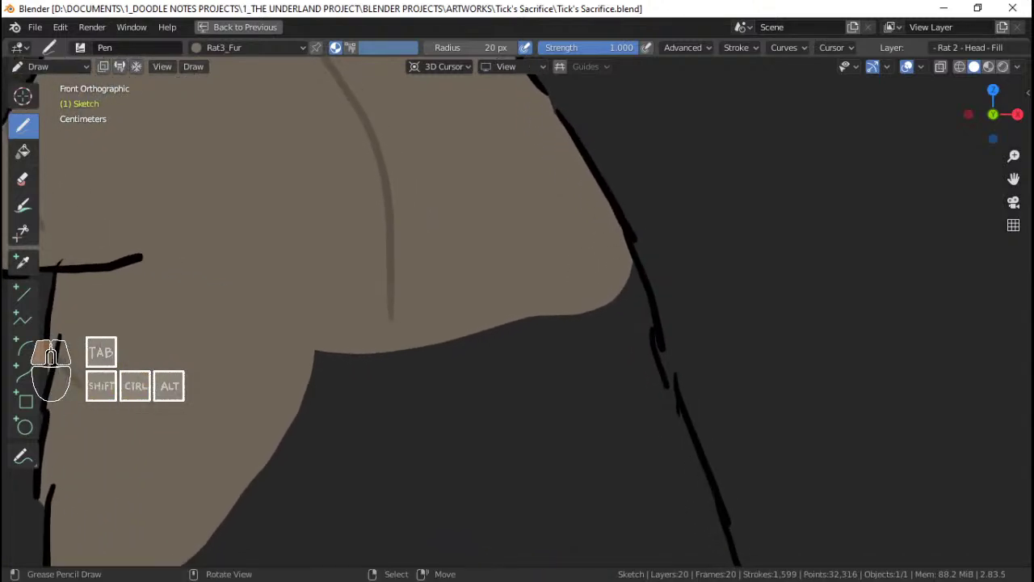
drag(633, 264, 635, 260)
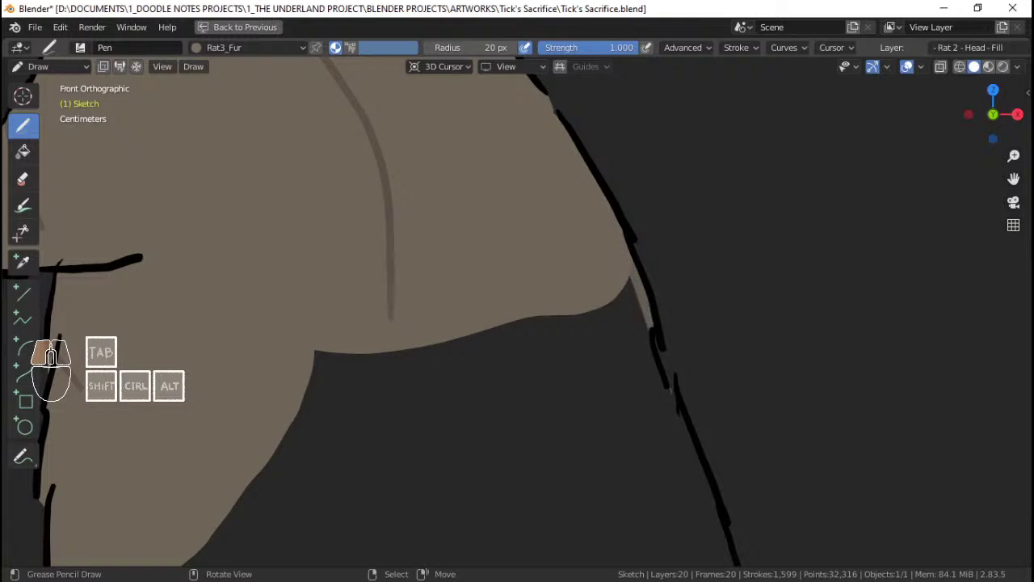
mouse_move(672, 393)
mouse_down()
mouse_move(474, 527)
mouse_move(81, 471)
mouse_move(312, 275)
mouse_up()
mouse_move(358, 304)
ctrl+middle_down()
mouse_move(421, 403)
mouse_move(428, 291)
ctrl+middle_up()
ctrl+middle_drag(421, 357, 408, 328)
shift+middle_drag(403, 334, 492, 252)
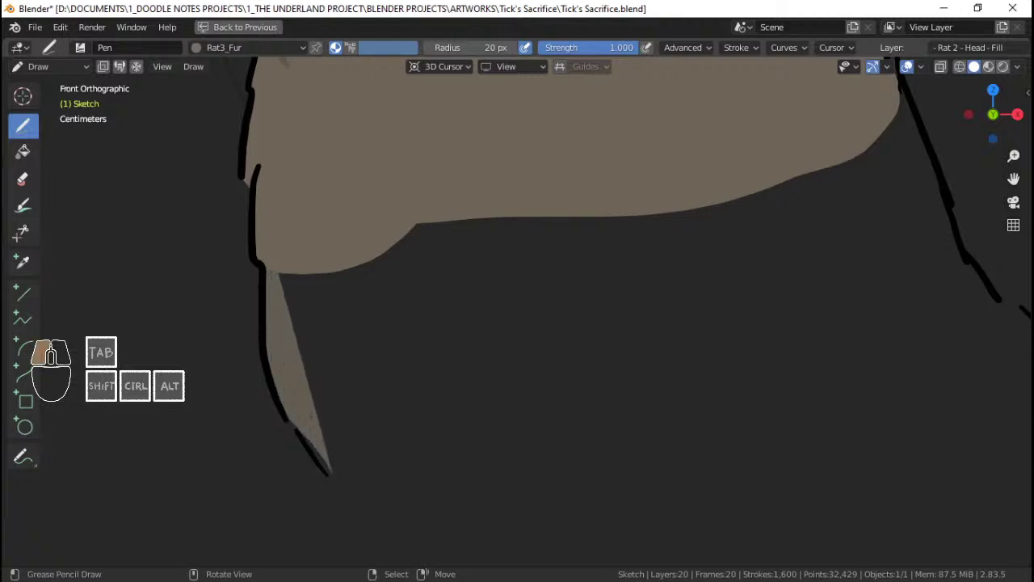
key(ctrl+z)
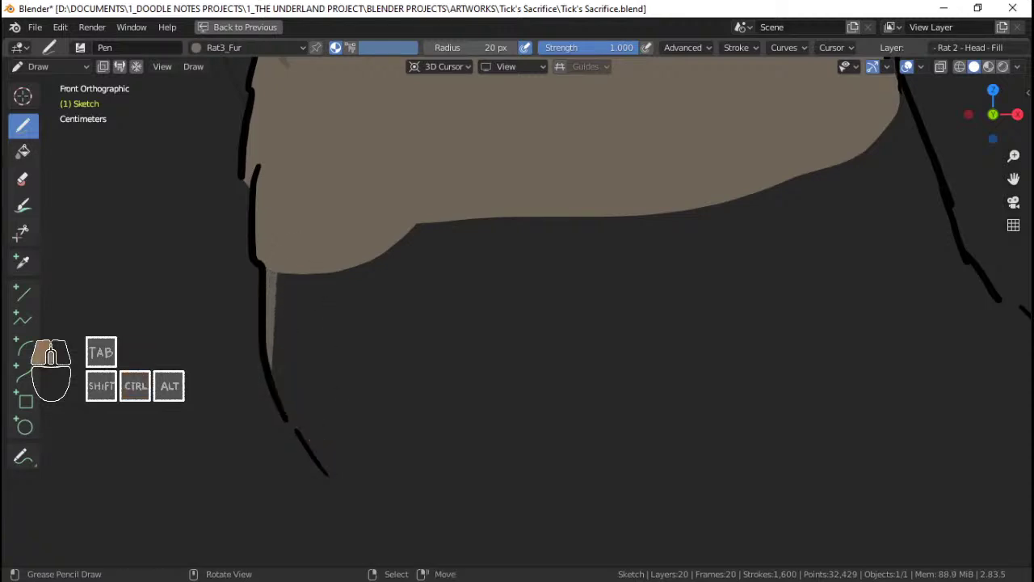
key(ctrl+z)
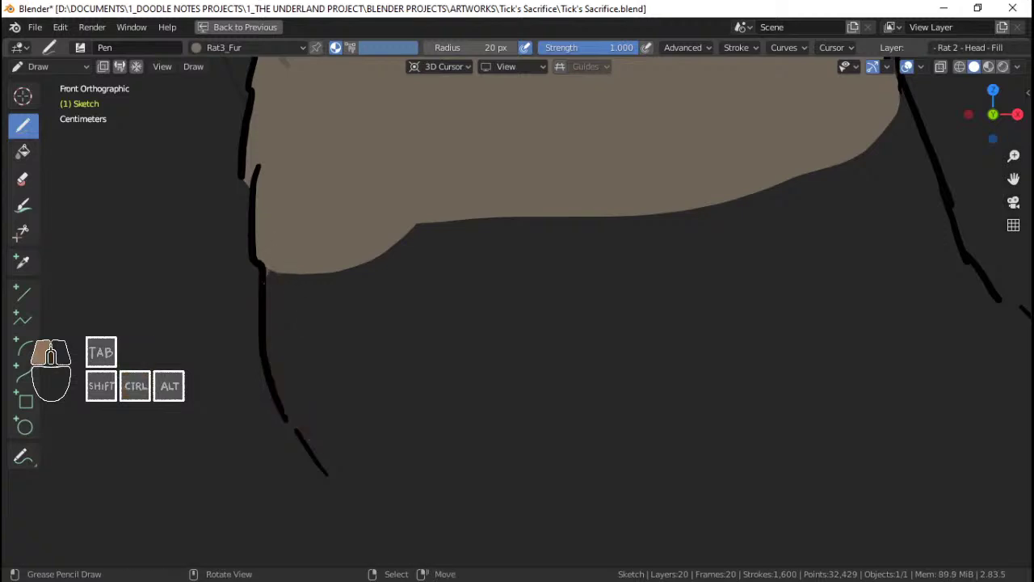
mouse_move(274, 378)
mouse_down()
mouse_move(288, 426)
mouse_move(333, 477)
mouse_up()
key(ctrl+z)
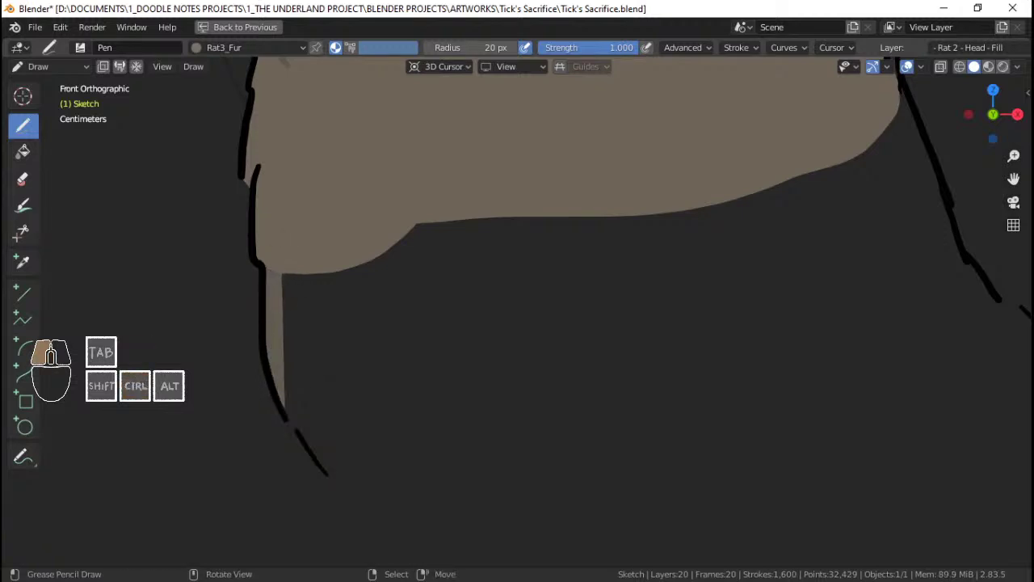
Step: Draw Rat3_Fur fills over the bottom of the torso, from the belly outline to the back outline, and over the rump's gap
mouse_move(283, 408)
mouse_down()
mouse_move(342, 489)
mouse_move(677, 517)
mouse_move(903, 476)
mouse_move(1031, 469)
mouse_move(1026, 311)
mouse_move(962, 244)
mouse_move(928, 135)
mouse_up()
drag(899, 87, 894, 80)
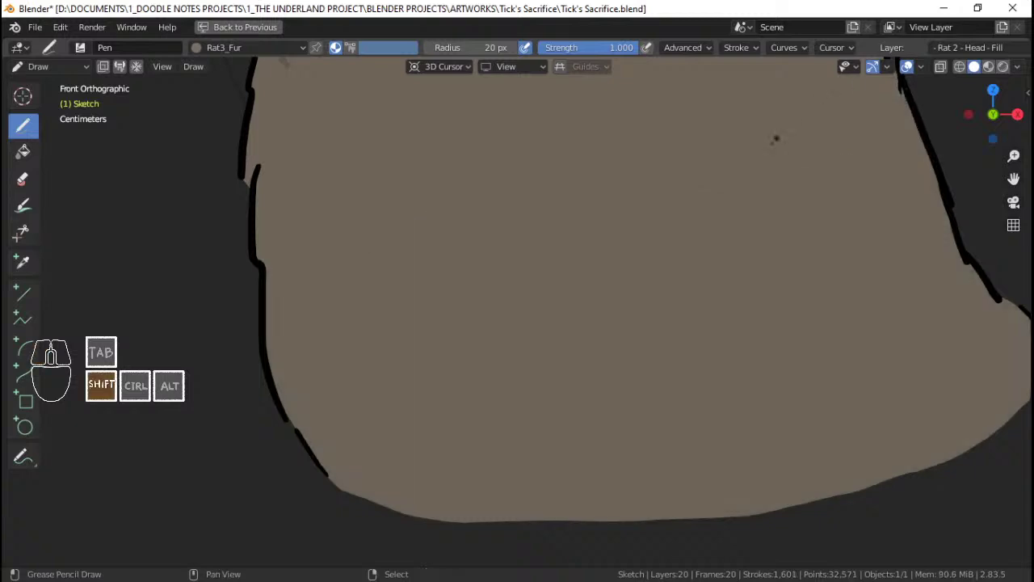
mouse_move(761, 155)
shift+middle_down()
mouse_move(639, 267)
mouse_move(551, 268)
shift+middle_up()
mouse_move(738, 349)
shift+middle_down()
mouse_move(679, 271)
mouse_move(560, 197)
shift+middle_up()
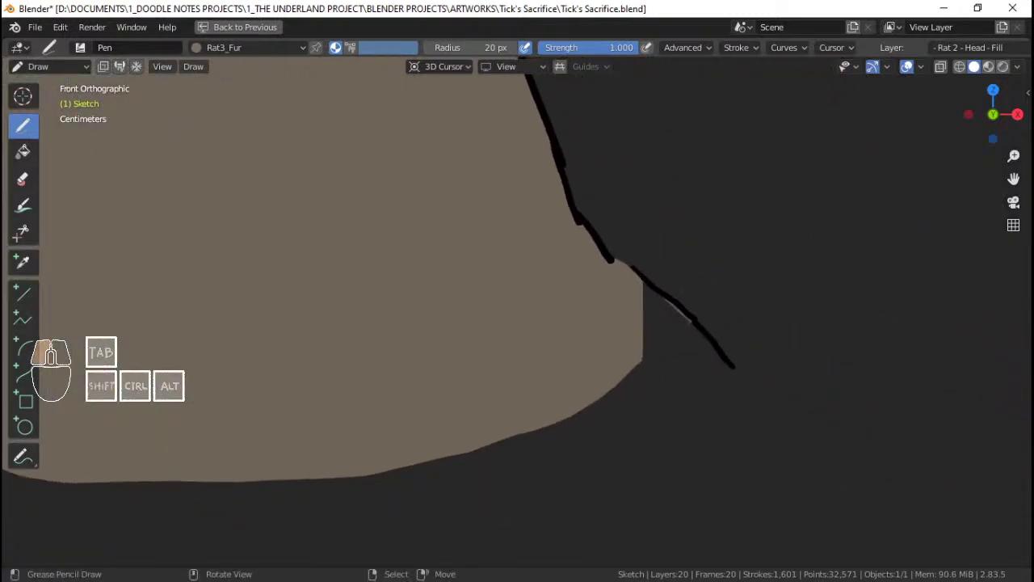
mouse_move(691, 319)
mouse_down()
mouse_move(738, 393)
mouse_move(428, 441)
mouse_up()
drag(264, 421, 339, 355)
Step: Return the maximized viewport to the full workspace layout and save the file
mouse_move(485, 237)
shift+middle_down()
mouse_move(582, 346)
mouse_move(513, 388)
shift+middle_up()
mouse_move(439, 205)
shift+middle_down()
mouse_move(494, 247)
mouse_move(489, 370)
shift+middle_up()
shift+middle_drag(458, 233, 498, 293)
ctrl+middle_drag(498, 293, 492, 252)
shift+middle_drag(493, 252, 538, 226)
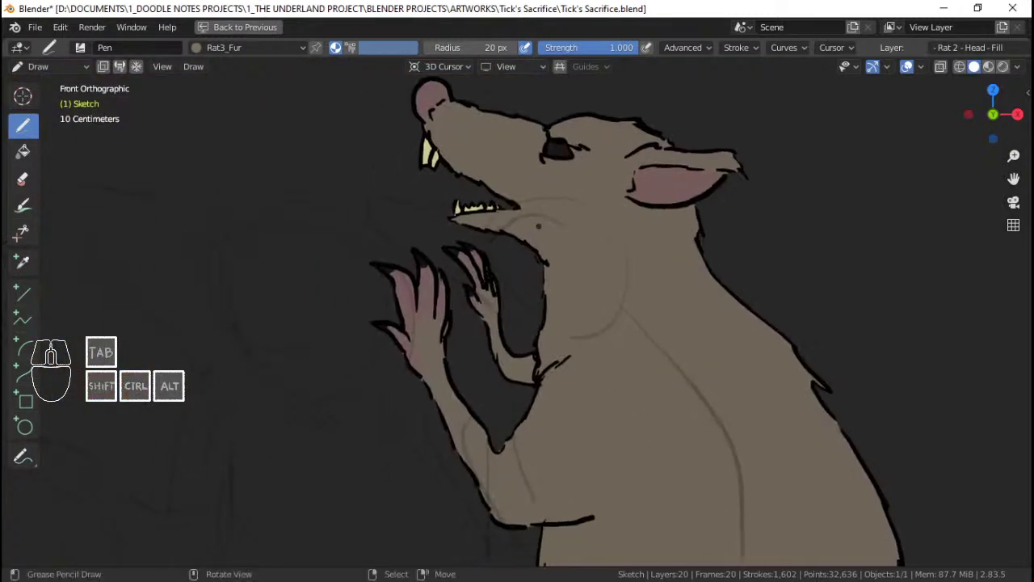
scroll(228, 293, down, 5)
click(239, 27)
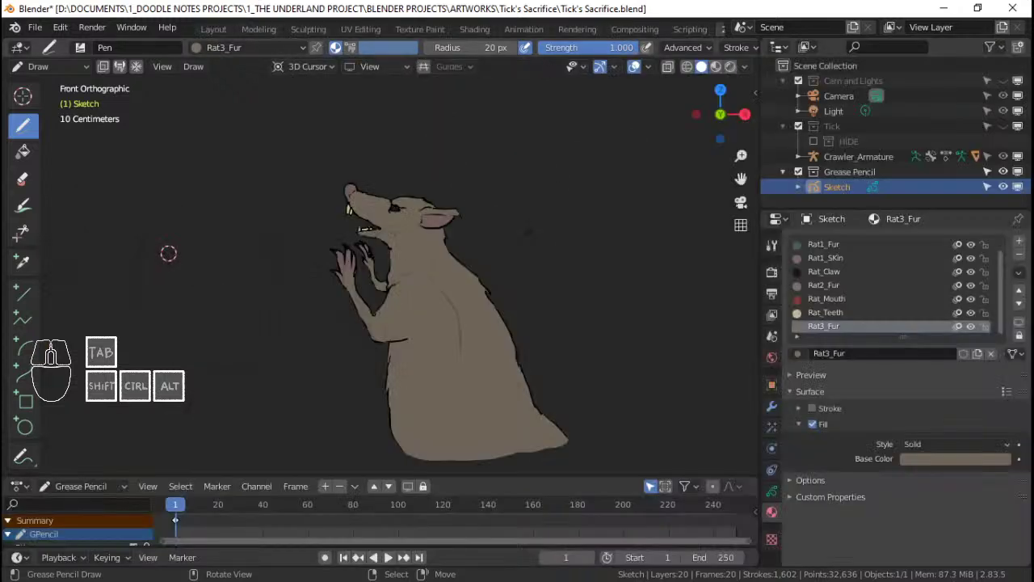
key(ctrl+s)
Step: Switch the rat sketch to Object Mode and deselect everything
key(ctrl+Tab)
click(470, 270)
key(alt+a)
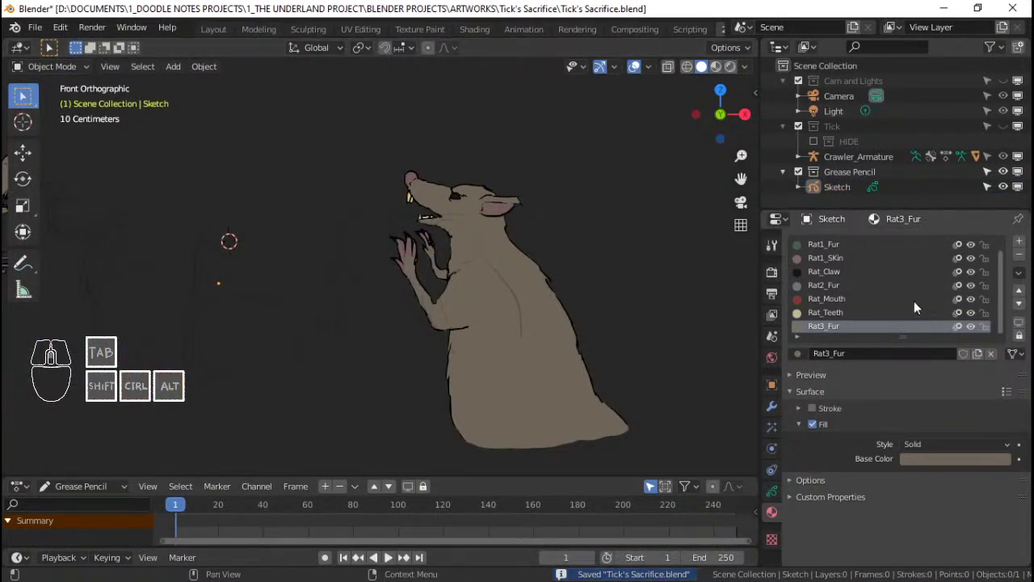
Step: Make the hidden Rat 1 and Rat Lead line and fill layers of the Grease Pencil sketch visible
scroll(914, 301, up, 1)
click(772, 490)
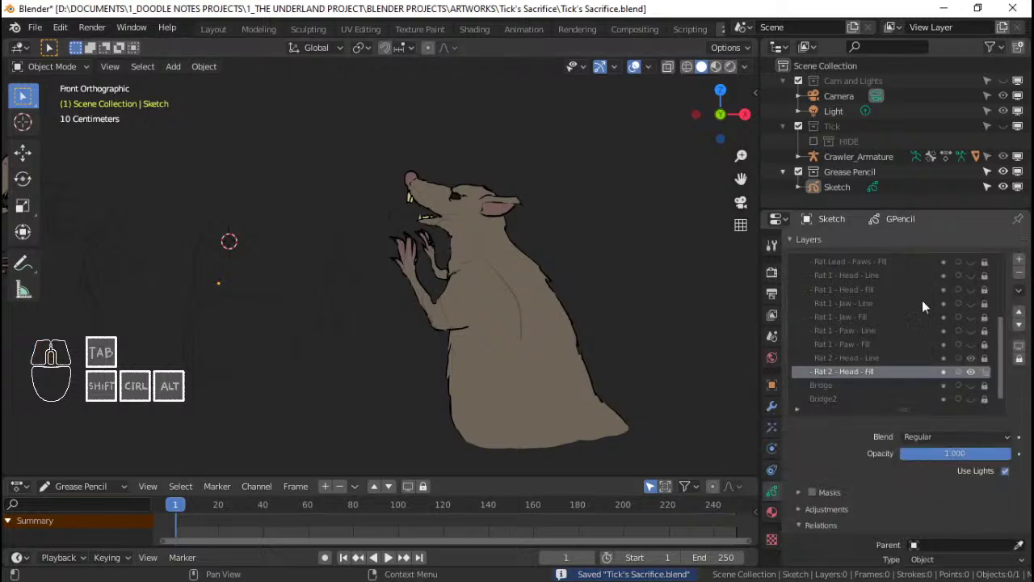
drag(971, 344, 972, 257)
scroll(974, 285, up, 2)
scroll(970, 266, up, 3)
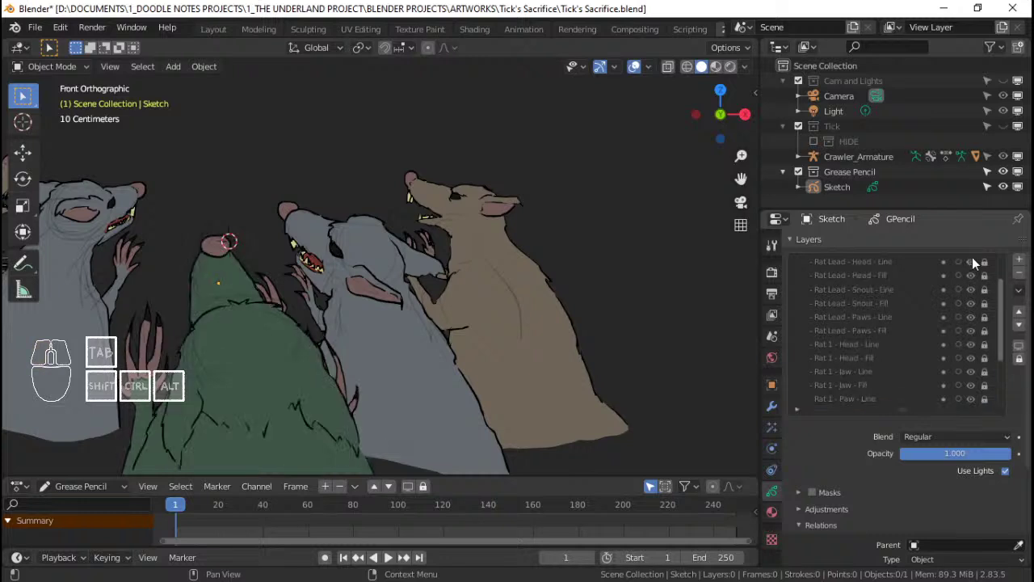
Step: Hide the Rats sketch layer of the Grease Pencil object and save the file
scroll(975, 285, up, 3)
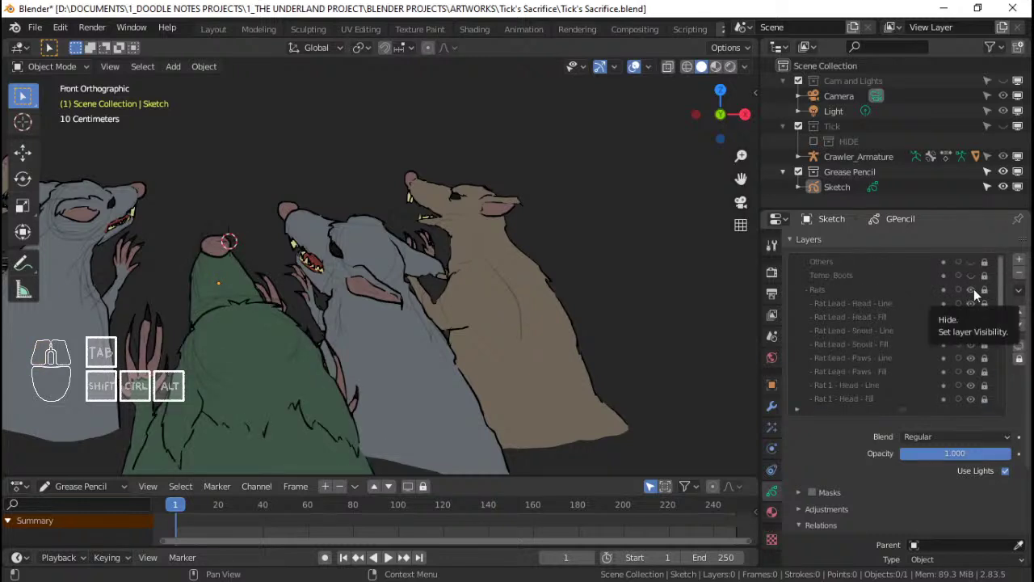
click(973, 288)
scroll(392, 274, down, 3)
shift+middle_drag(411, 264, 482, 252)
scroll(482, 253, up, 1)
key(ctrl+s)
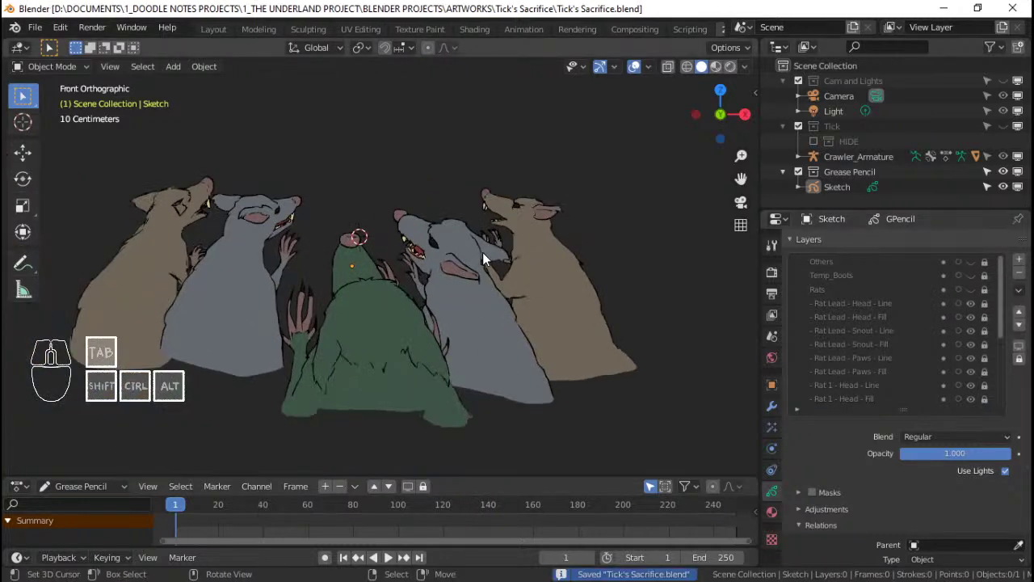
Step: In camera view, show the Tick collection and the Others, Temp_Boots, Bridge, Bridge2 and Canyon layers of the sketch
key(KP_0)
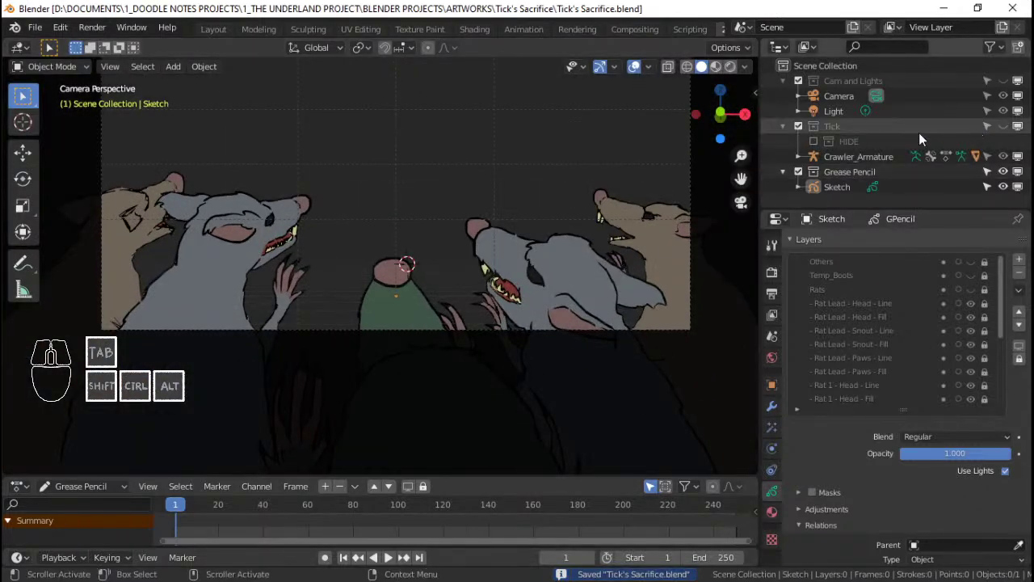
click(1003, 126)
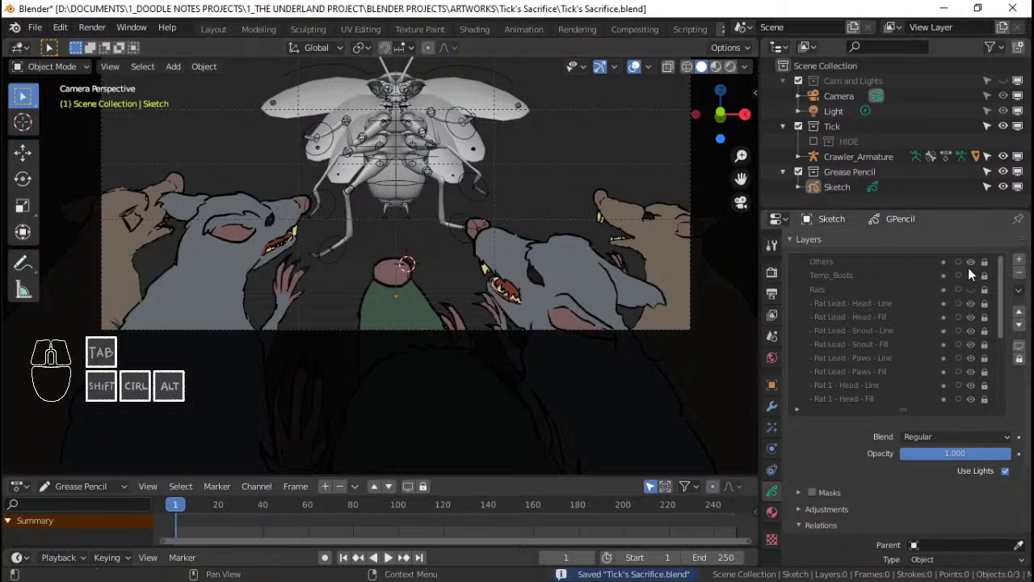
scroll(967, 333, down, 5)
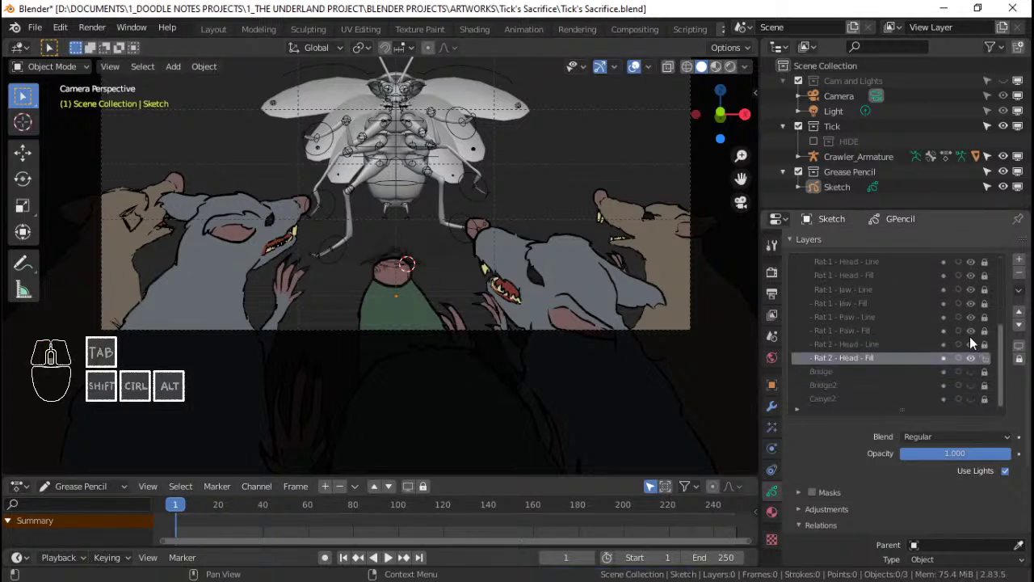
click(972, 398)
scroll(830, 312, up, 2)
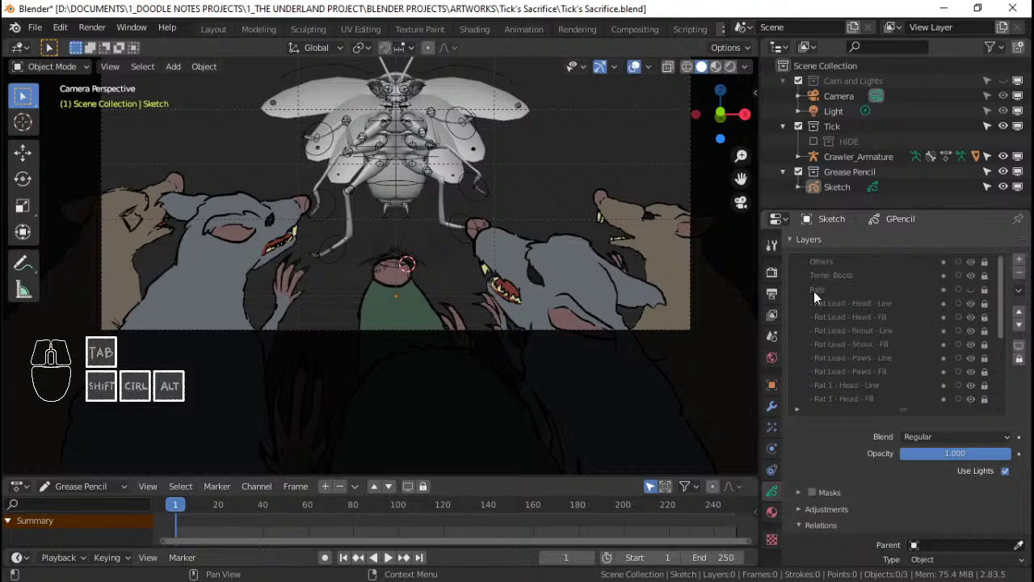
Step: Move the Temp_Boots layer down the layer stack to sit directly between Rat 2 - Head - Fill and Bridge
click(834, 278)
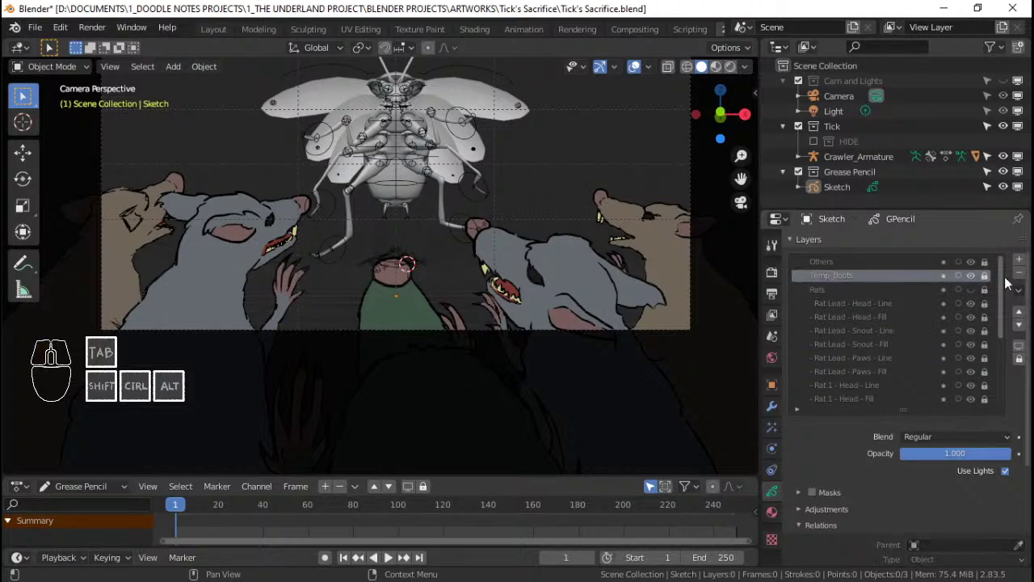
click(1019, 324)
click(1020, 324)
click(1020, 324)
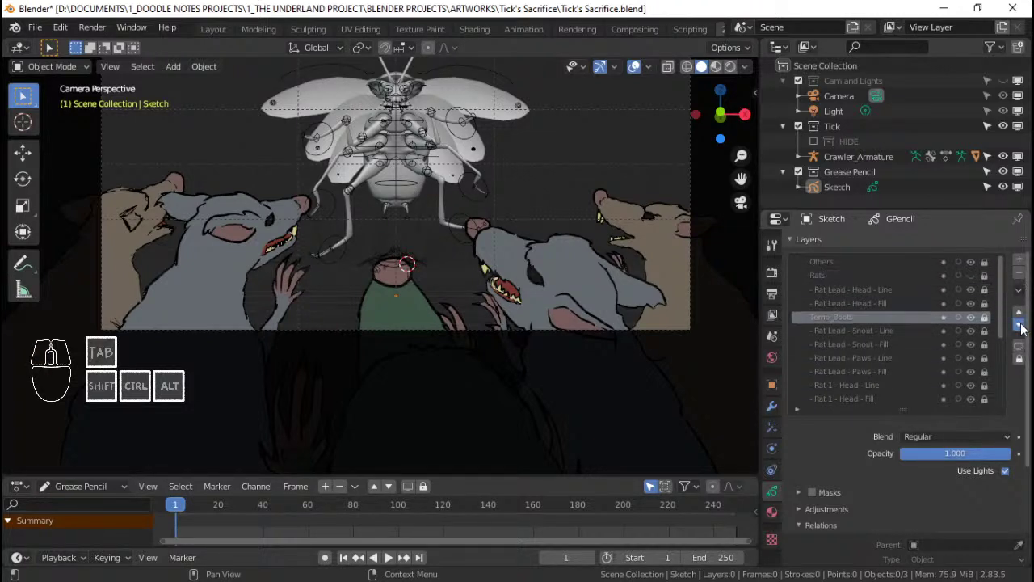
click(1020, 324)
click(1020, 324)
click(1019, 324)
click(1020, 324)
click(1020, 324)
click(1020, 324)
click(1020, 324)
click(1020, 324)
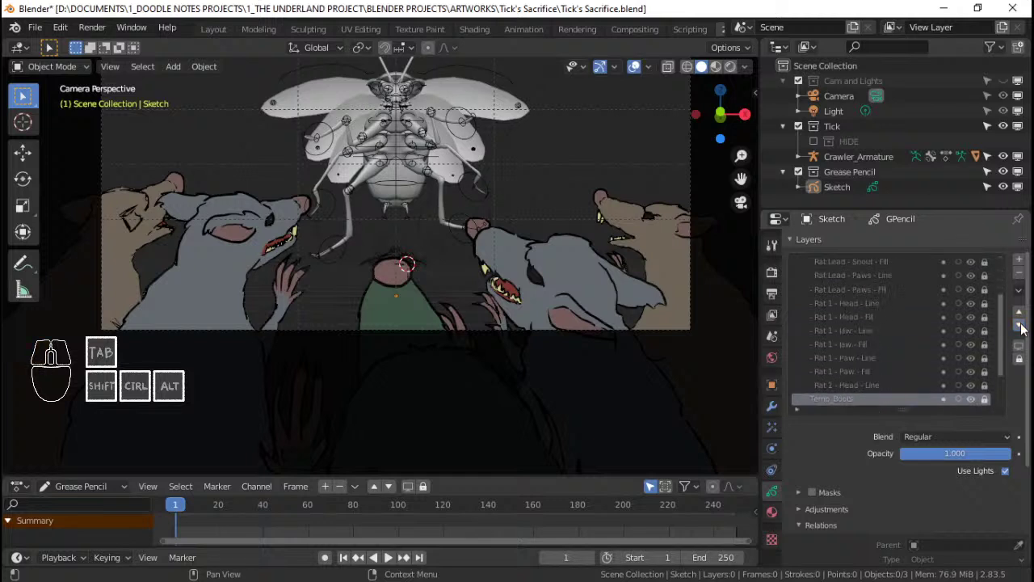
click(1020, 324)
click(1019, 324)
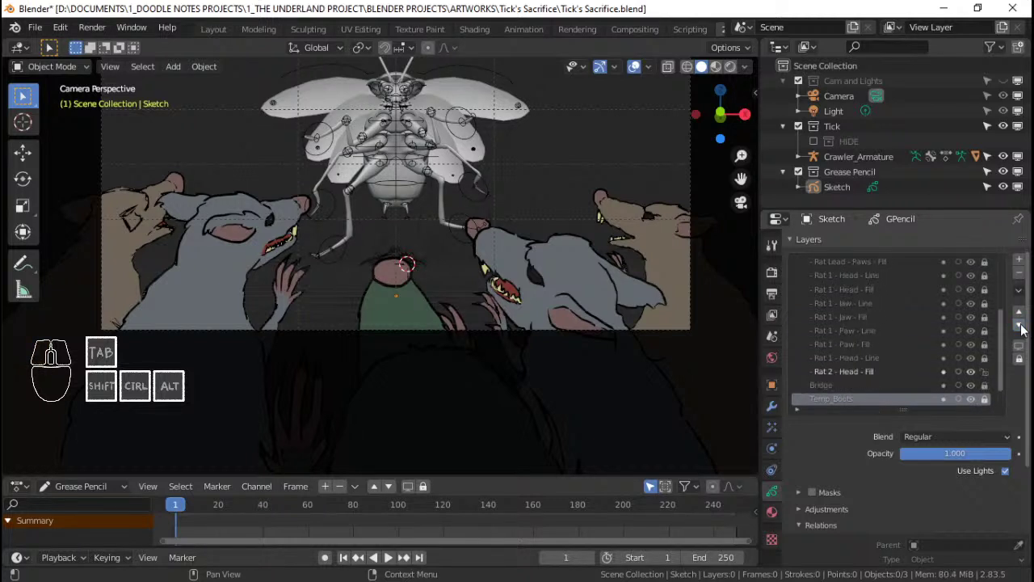
click(1019, 311)
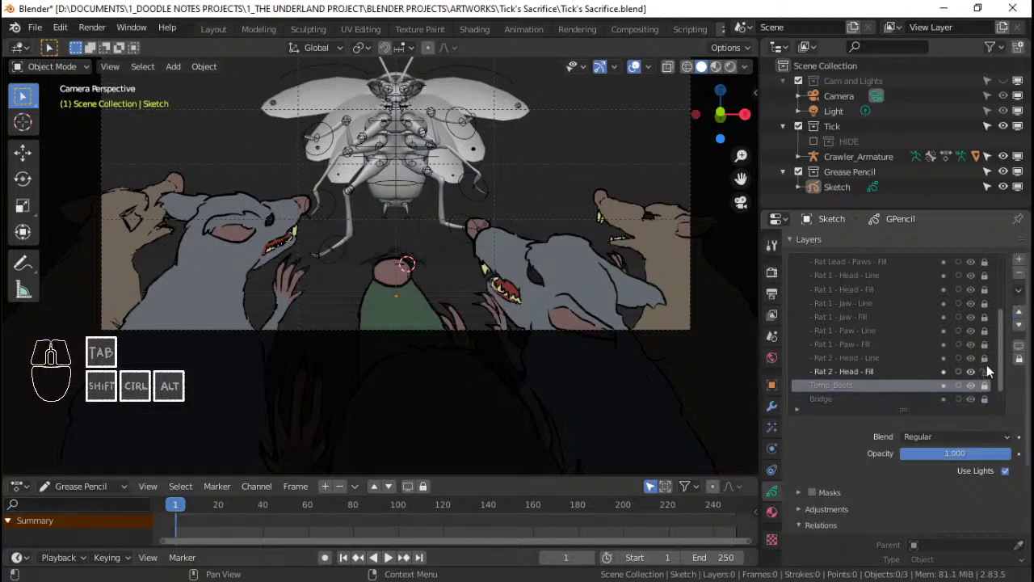
Step: Move the Others layer down to sit between Temp_Boots and Bridge, make Temp_Boots the active layer and save the file
scroll(828, 324, up, 4)
click(828, 263)
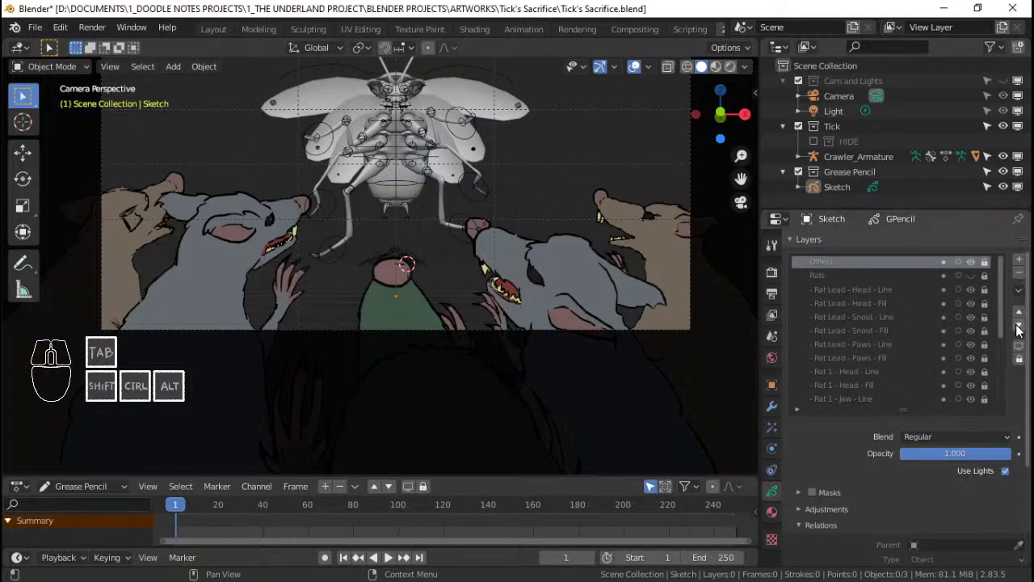
click(1019, 325)
click(1019, 325)
click(1019, 325)
click(1019, 325)
click(1019, 325)
click(1019, 324)
click(1019, 324)
click(1019, 325)
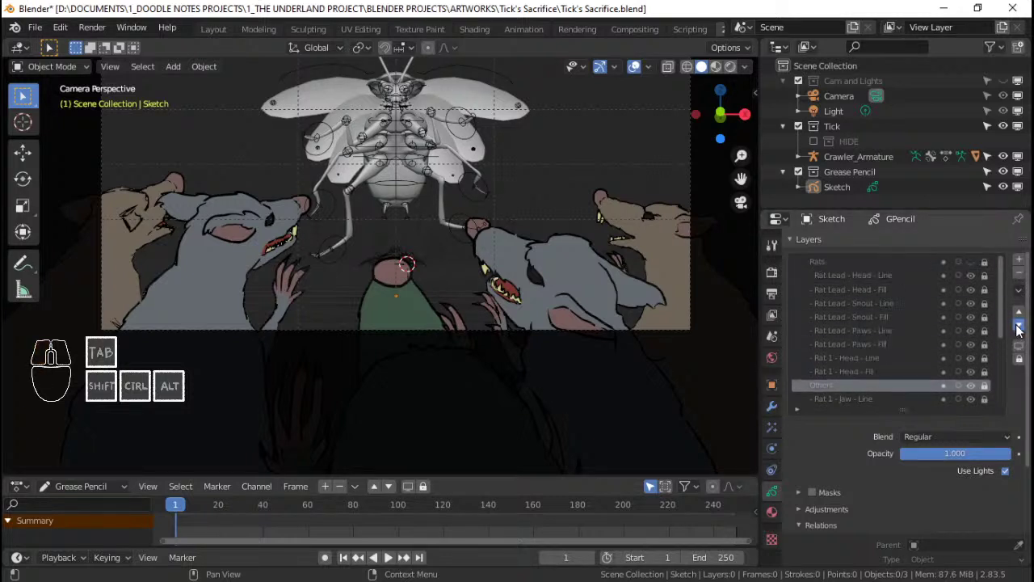
click(1019, 325)
click(1019, 325)
click(1019, 324)
click(1019, 325)
click(1019, 325)
click(1019, 325)
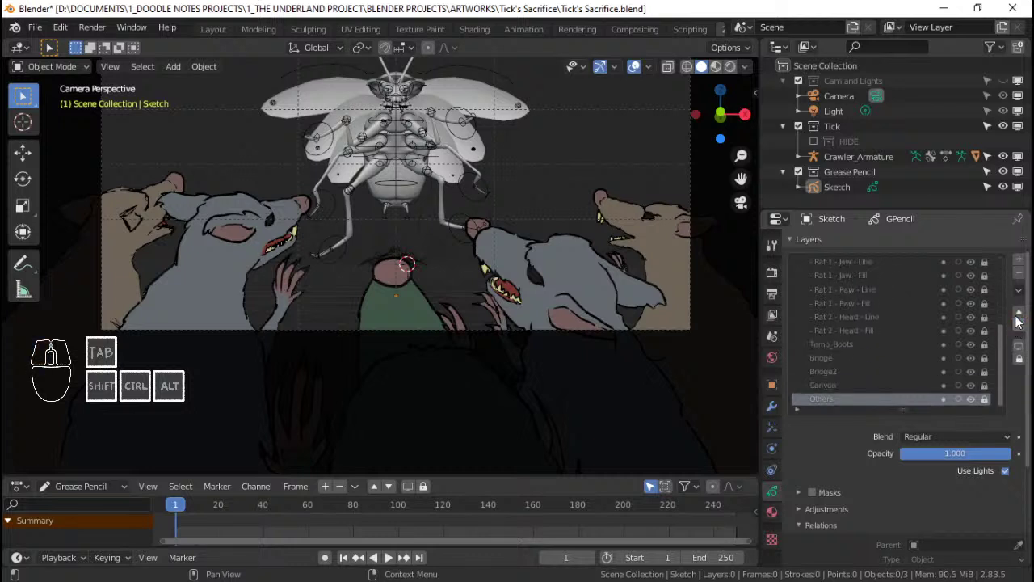
click(1019, 313)
click(1019, 314)
click(1019, 313)
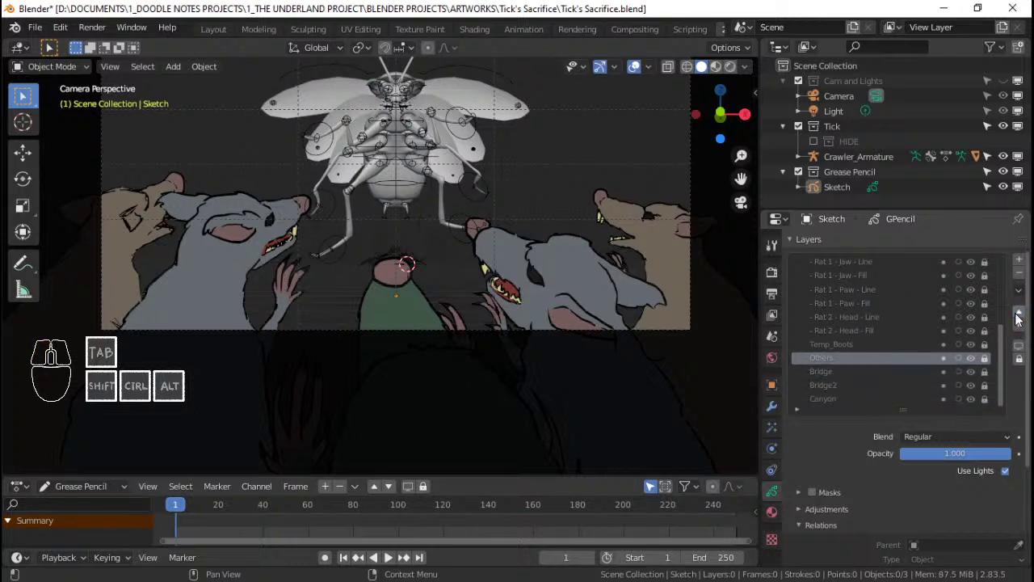
click(848, 344)
key(ctrl+s)
Step: Hide the viewport overlays and show the camera view in a maximized viewport
scroll(387, 205, up, 2)
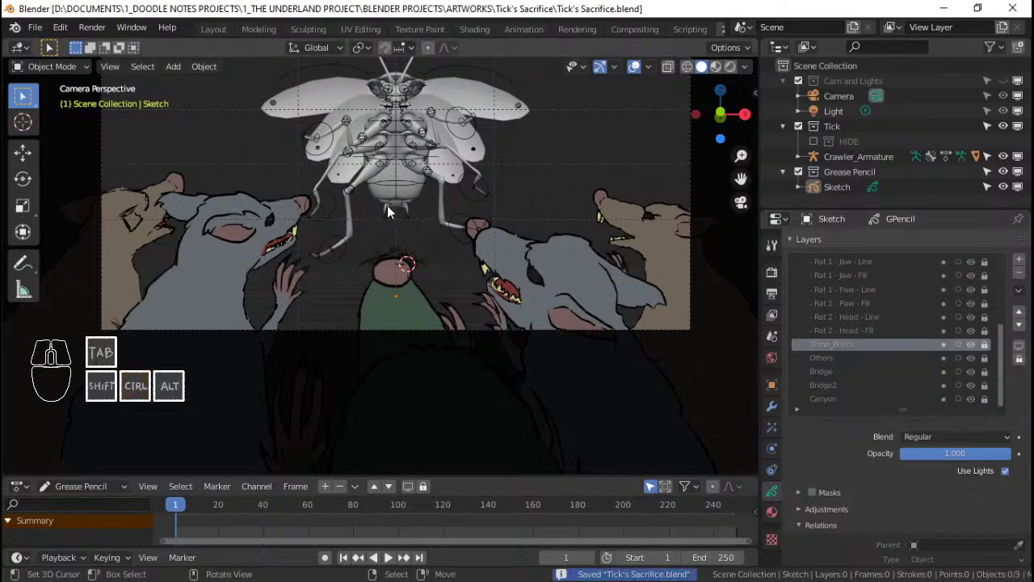
scroll(440, 235, down, 4)
shift+middle_drag(456, 194, 473, 228)
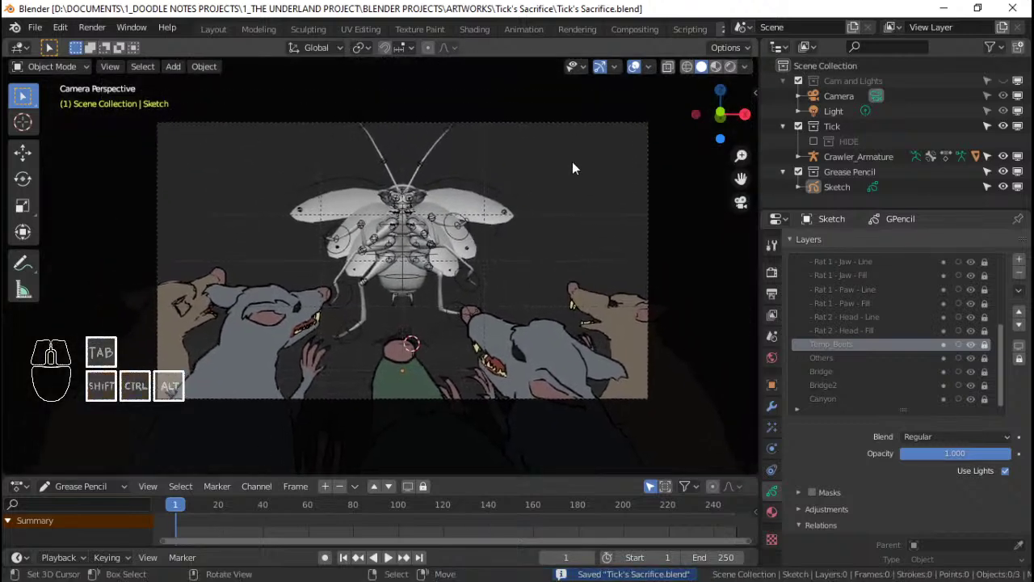
click(633, 68)
scroll(534, 184, up, 2)
shift+middle_drag(531, 184, 473, 274)
click(690, 204)
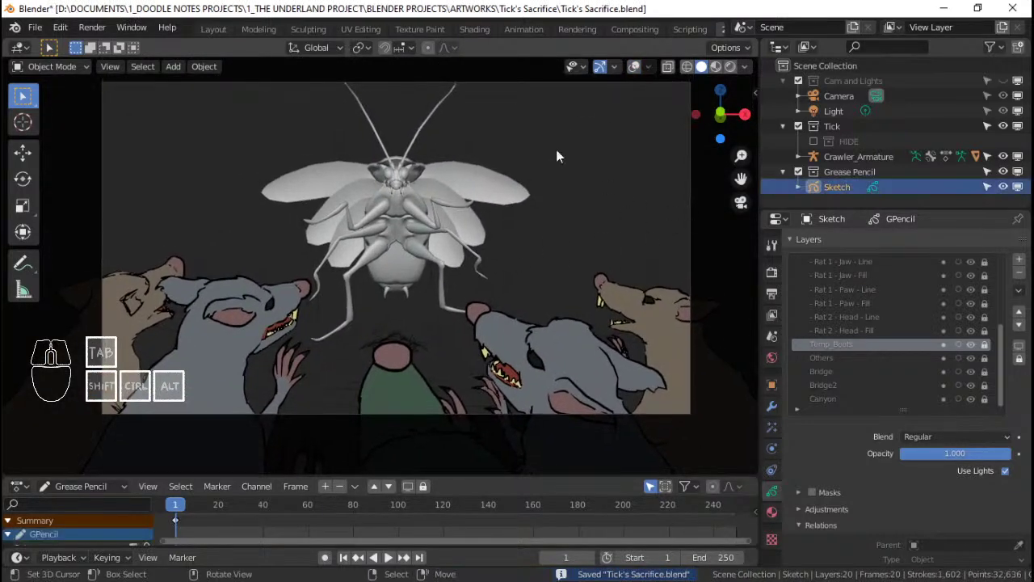
key(ctrl+space)
shift+middle_drag(744, 209, 701, 227)
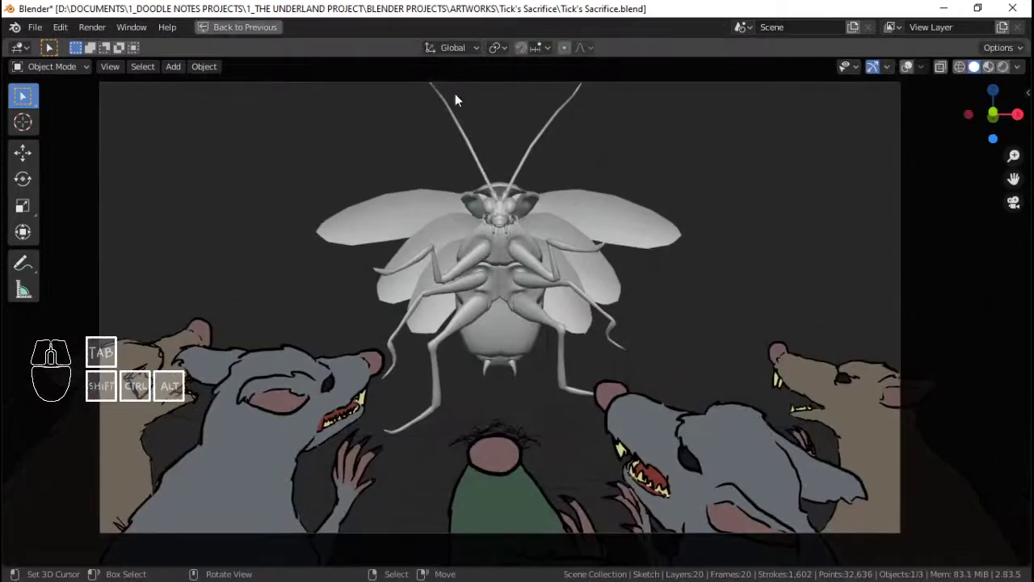
Step: Show the Cam and Lights collection in the full workspace layout, select the camera and save the file
click(255, 28)
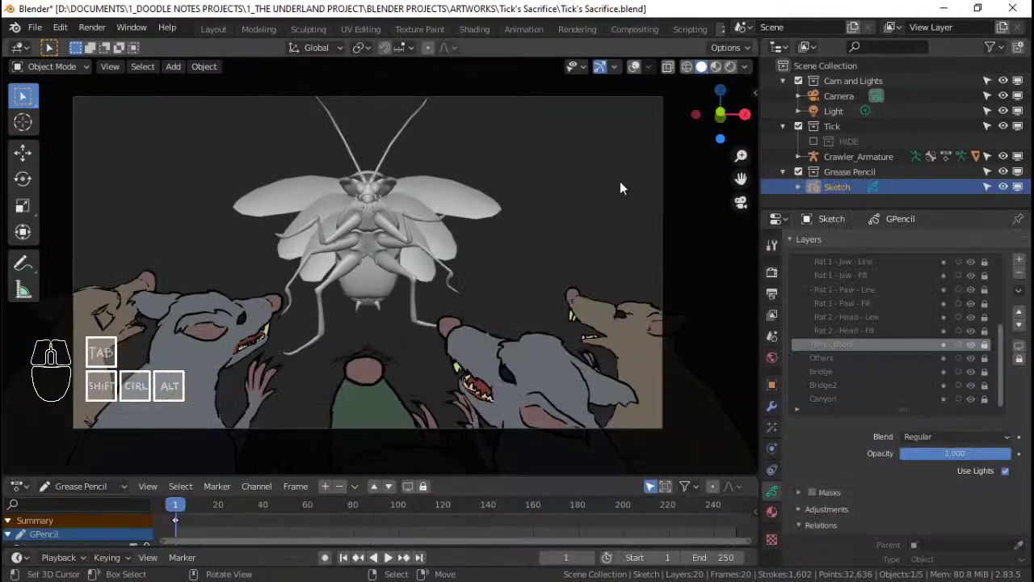
click(660, 192)
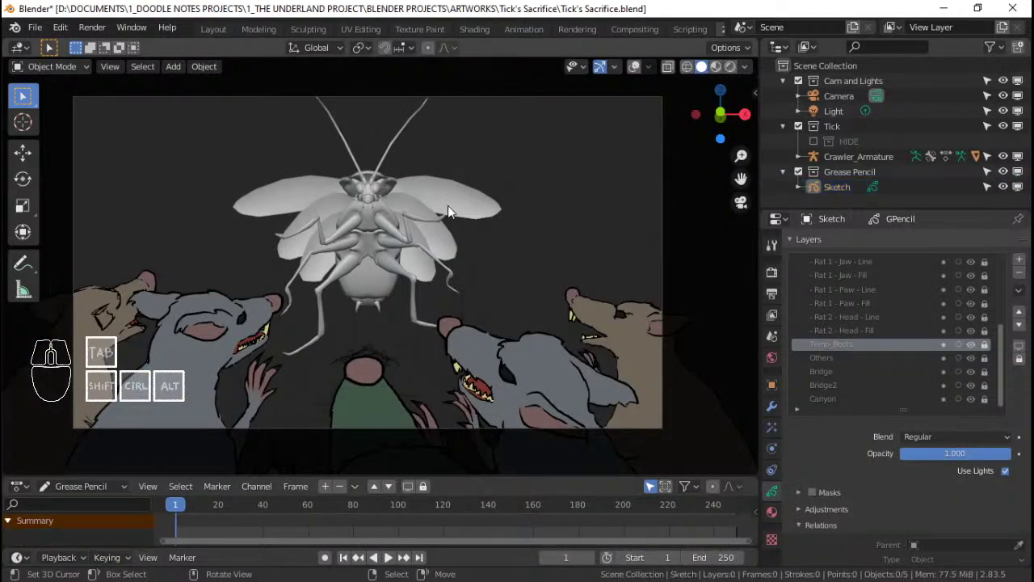
click(635, 66)
click(664, 150)
click(635, 66)
key(ctrl+s)
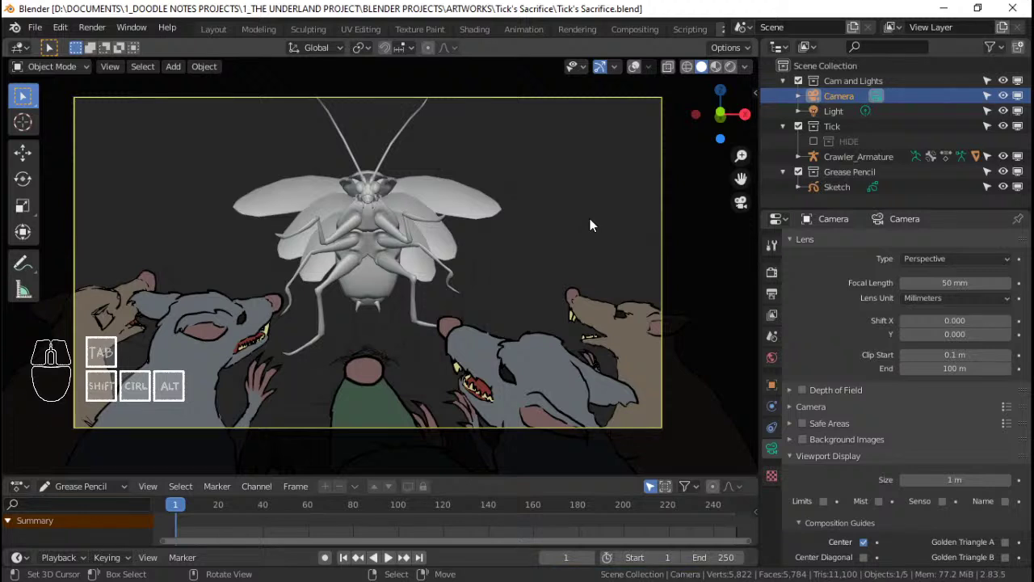
key(KP_0)
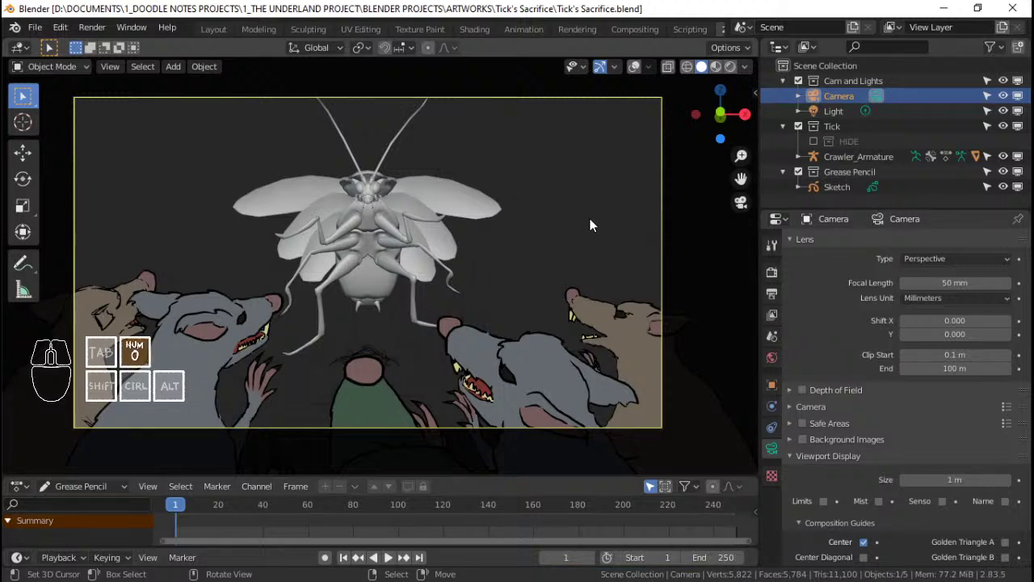
key(KP_0)
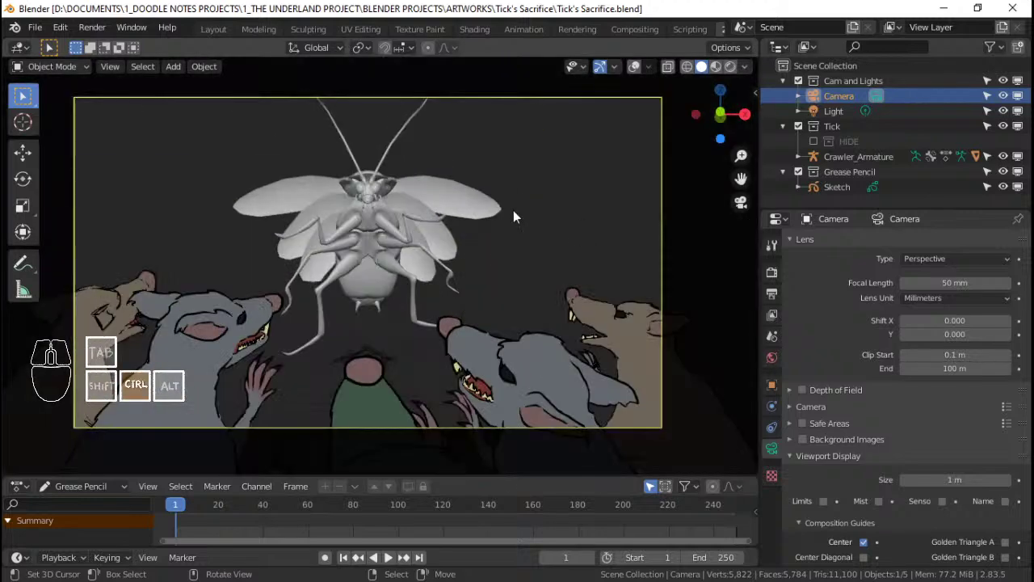
key(ctrl+s)
mouse_move(460, 205)
shift+middle_down()
mouse_move(502, 229)
mouse_move(459, 221)
shift+middle_up()
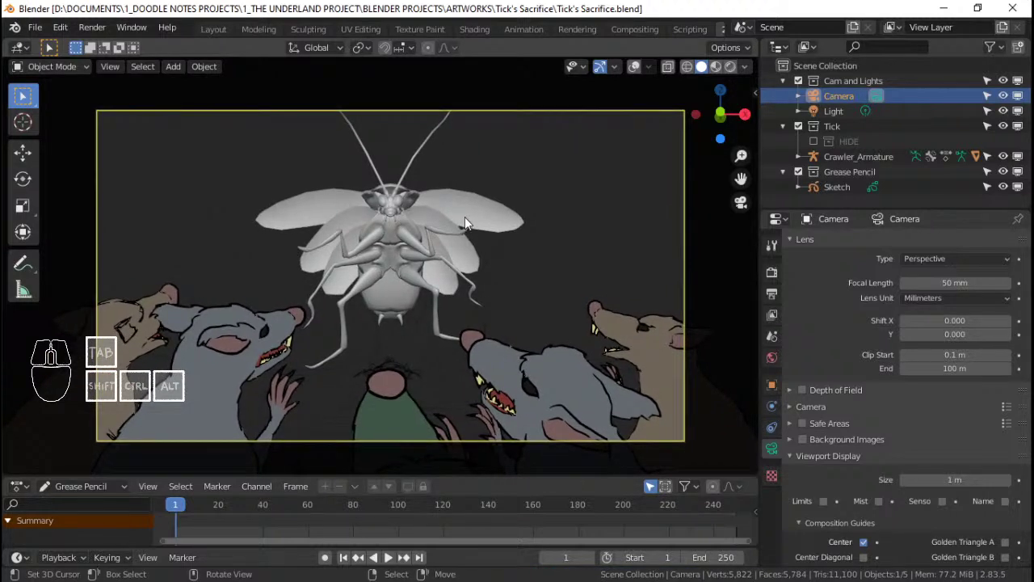
Step: Try moving the camera along its local Z axis and rotating it about its local X axis
key(g)
key(z)
key(z)
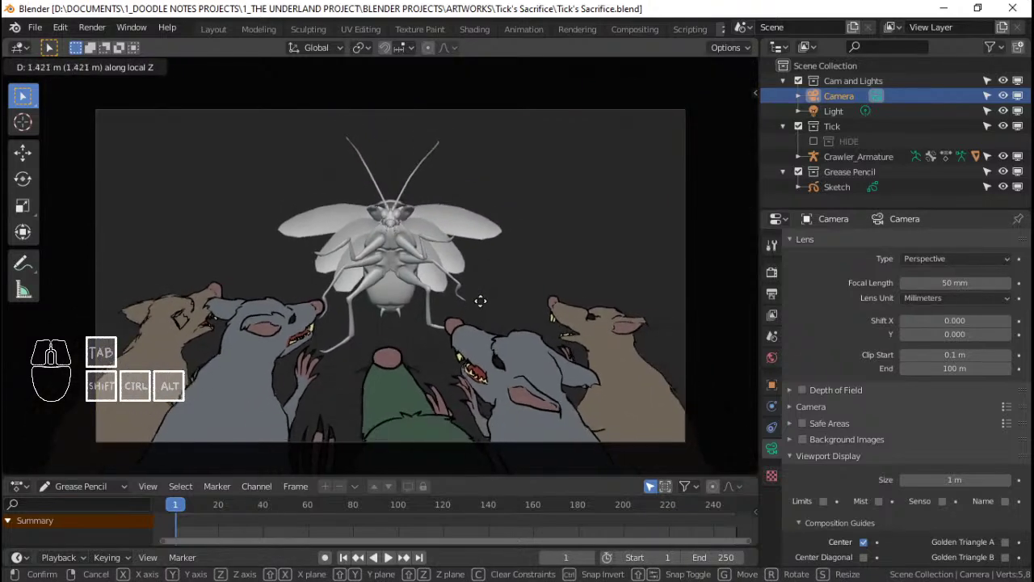
click(484, 341)
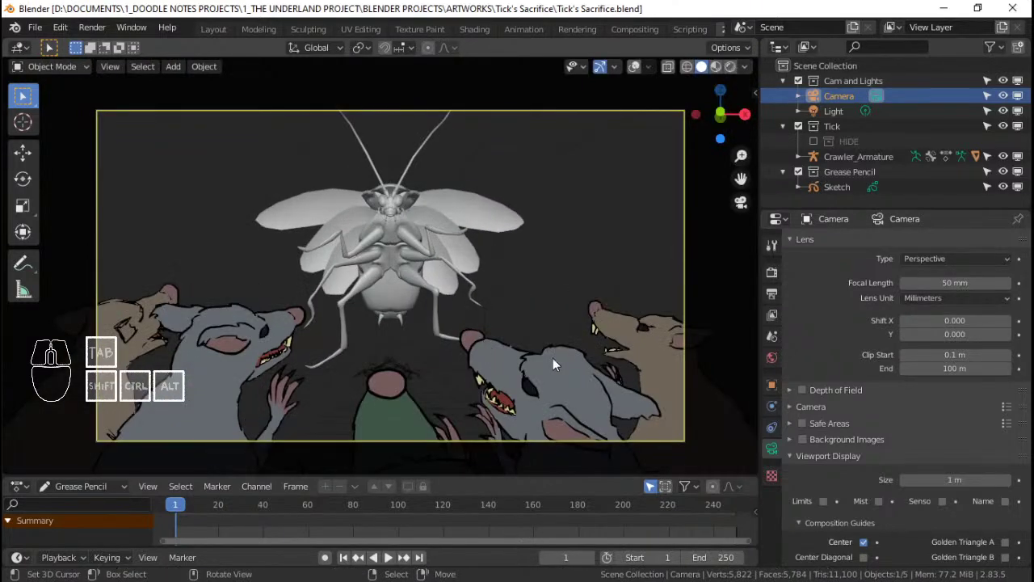
key(r)
key(x)
key(x)
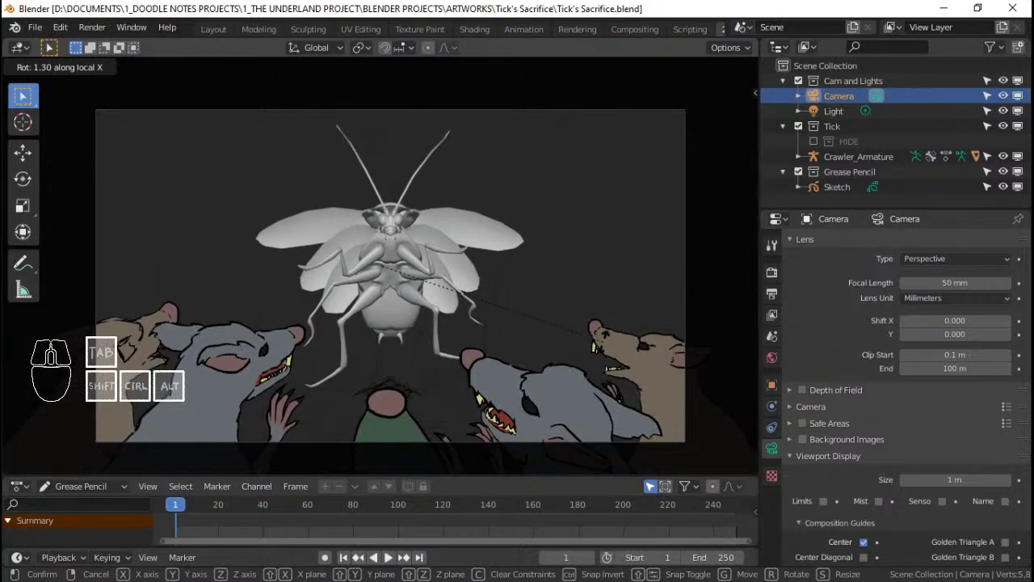
click(600, 337)
Step: Try reframing the shot with local Z moves and a trackball rotation of the camera
key(g)
key(z)
key(z)
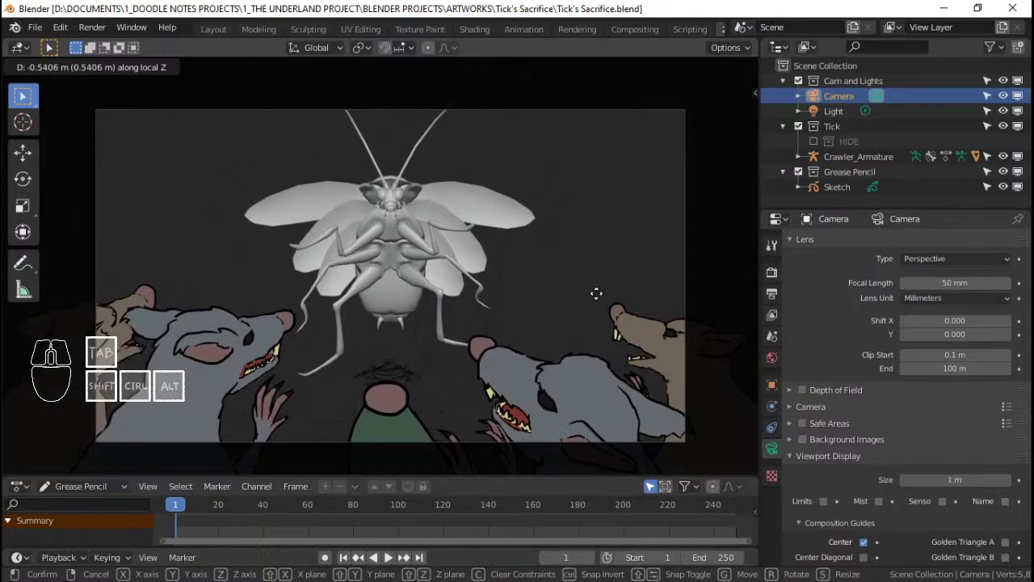
click(602, 312)
key(r)
key(r)
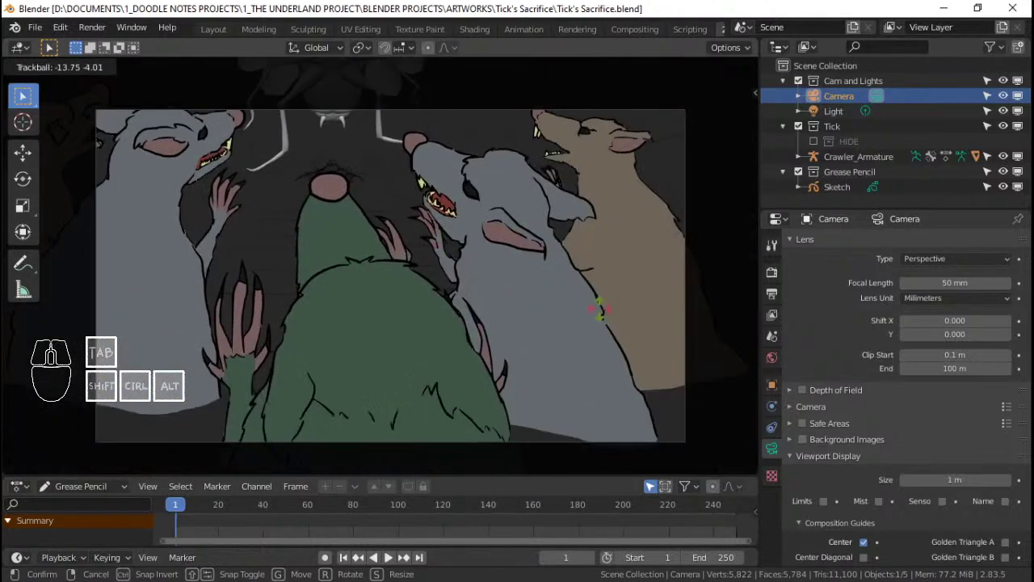
click(552, 319)
key(g)
key(z)
key(z)
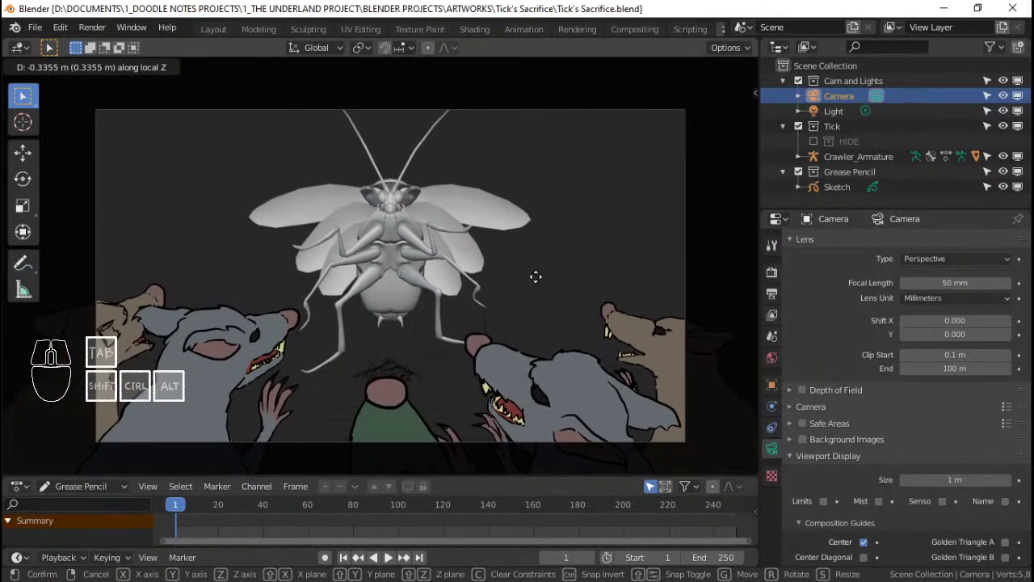
click(535, 281)
right_click(536, 281)
Step: Save the file and switch the viewport to Material Preview shading in camera view
scroll(524, 287, down, 1)
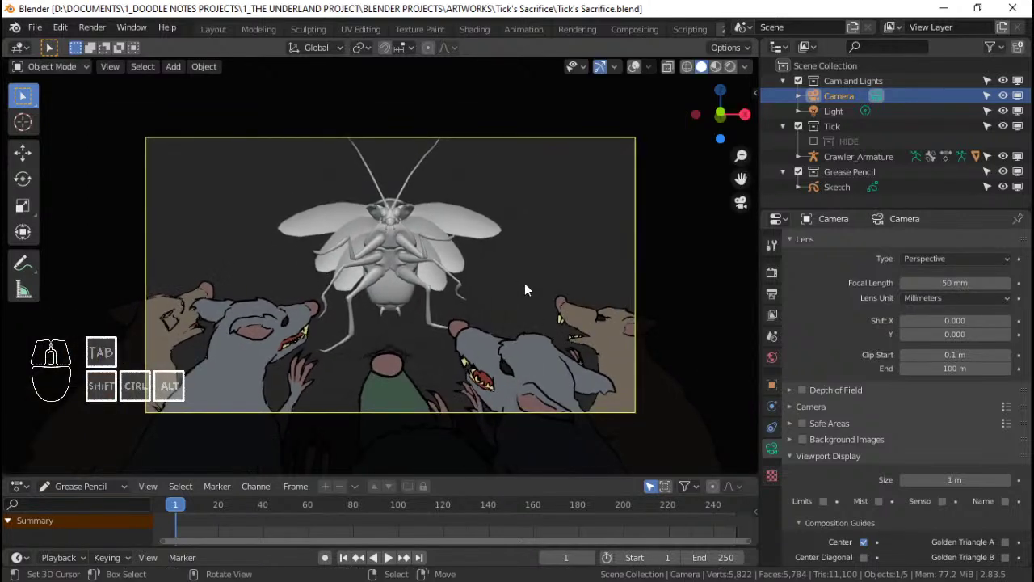
scroll(524, 288, up, 1)
shift+middle_drag(524, 289, 538, 284)
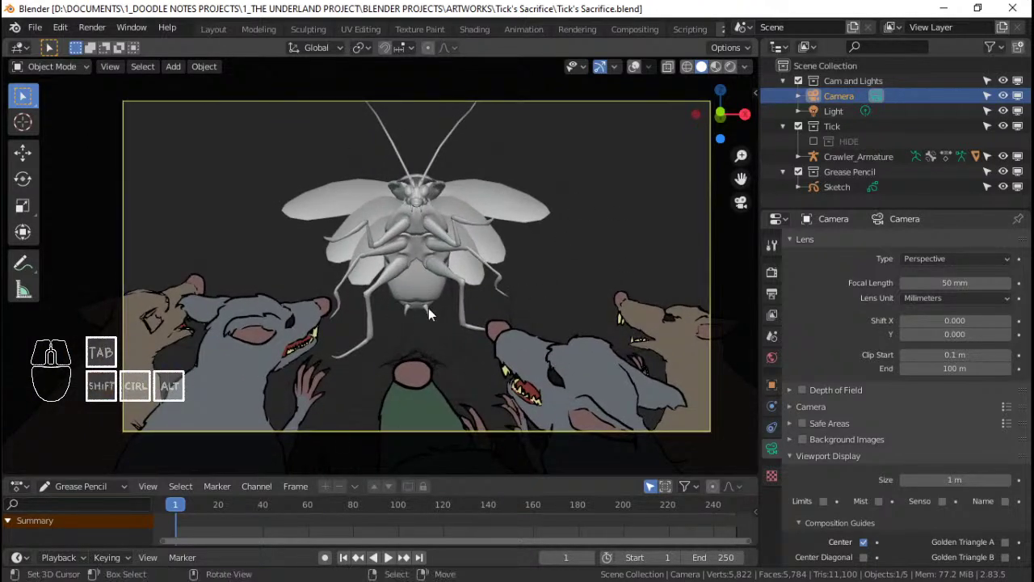
shift+middle_drag(429, 310, 423, 320)
key(ctrl+s)
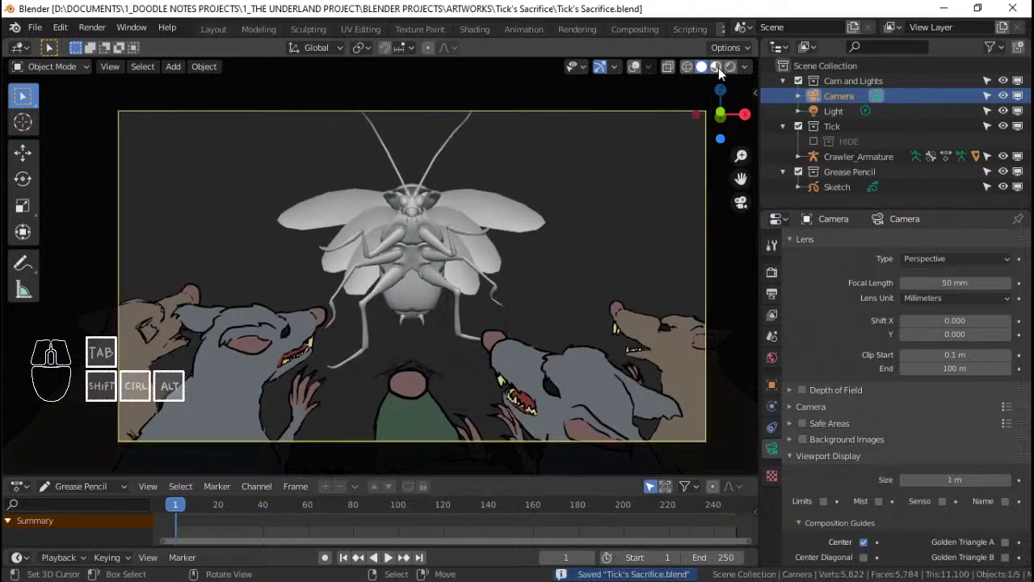
click(717, 67)
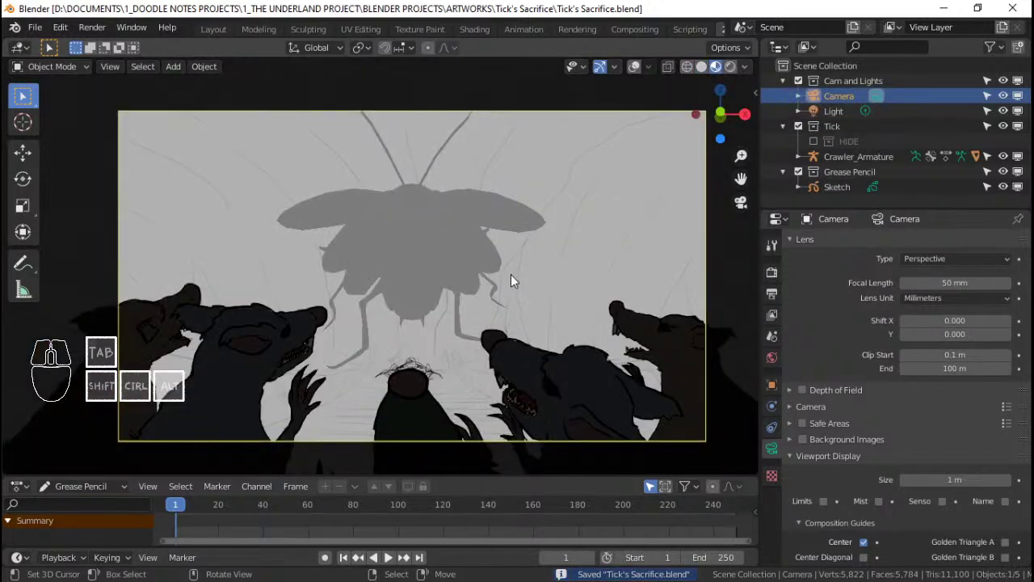
Step: Switch the viewport to Rendered shading and check how the artwork looks in the camera frame
click(729, 67)
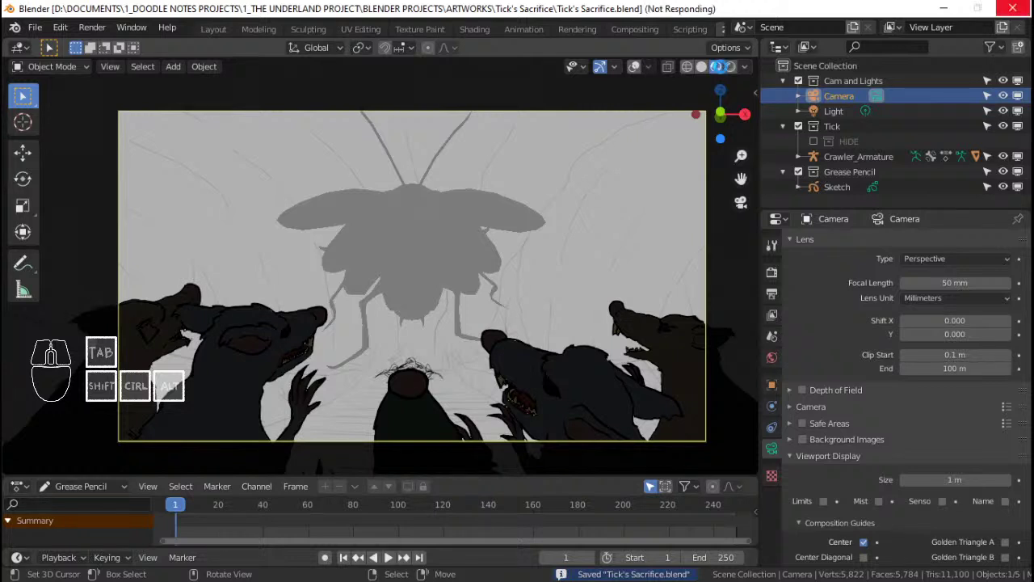
click(717, 67)
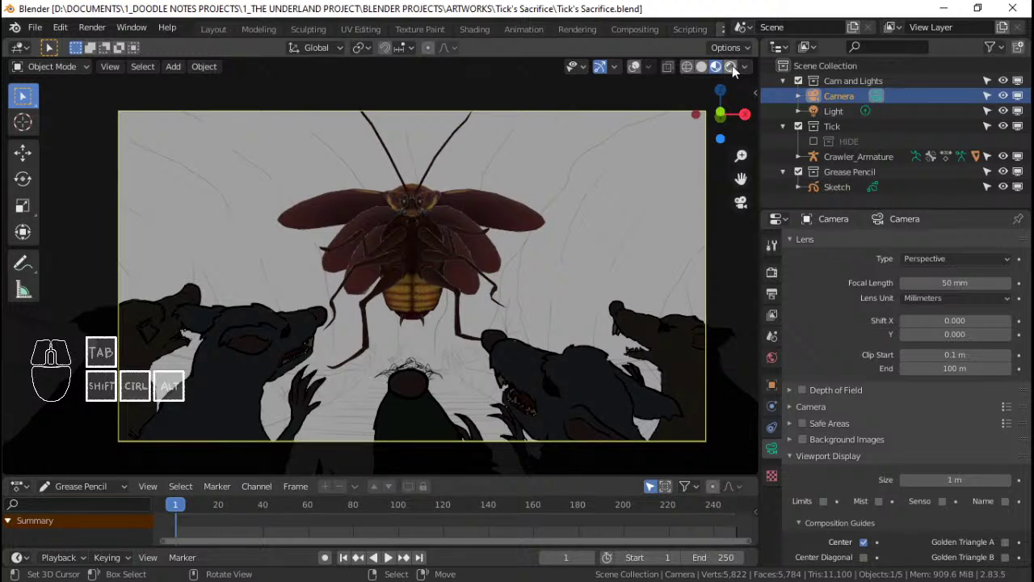
click(732, 67)
scroll(477, 283, down, 2)
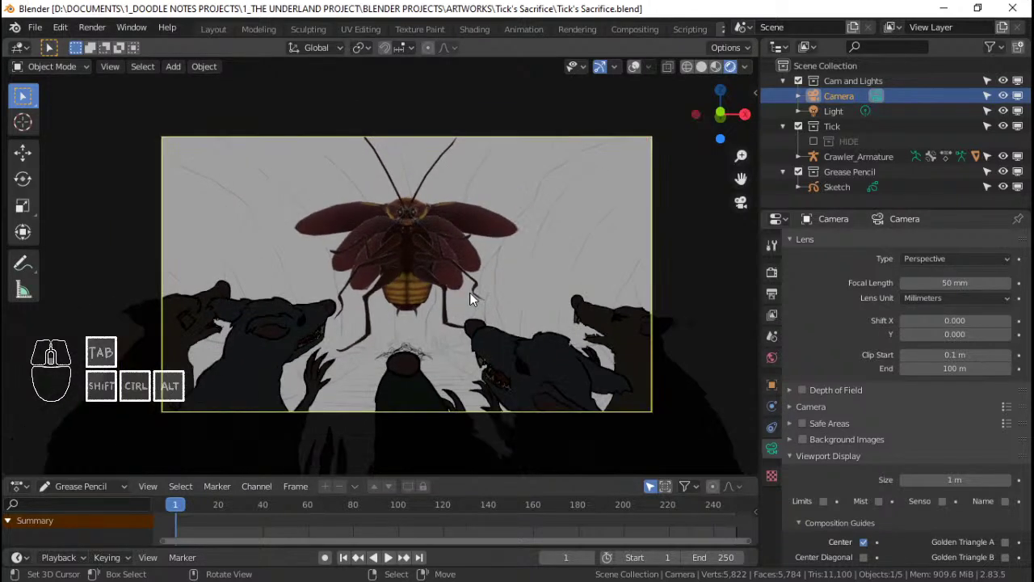
scroll(485, 289, up, 1)
Step: Select the light, show the viewport overlays, and move it about 19 m deeper along Y and slightly down in the right side view
middle_drag(504, 286, 517, 243)
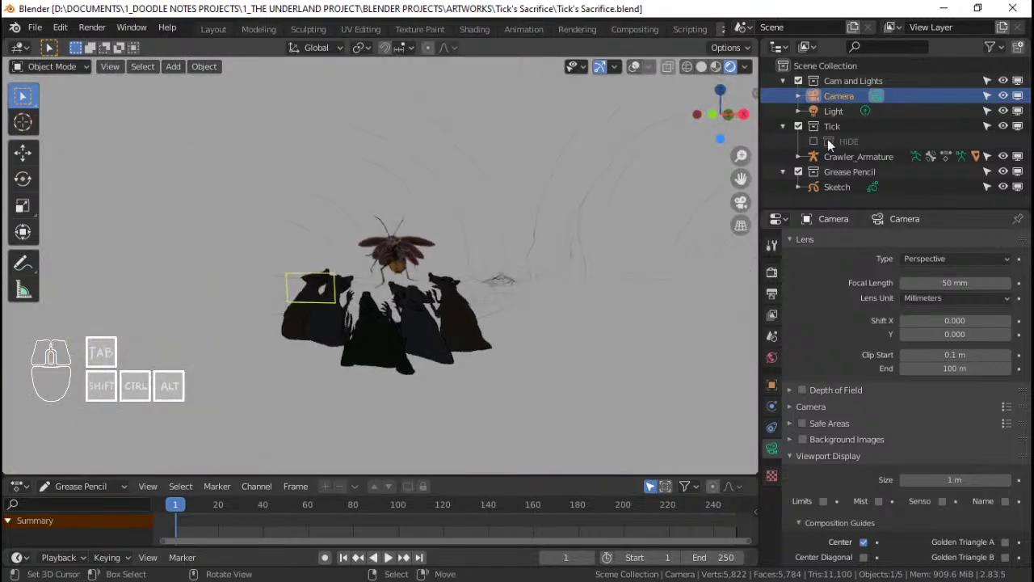
click(840, 111)
click(634, 66)
middle_drag(614, 88, 487, 142)
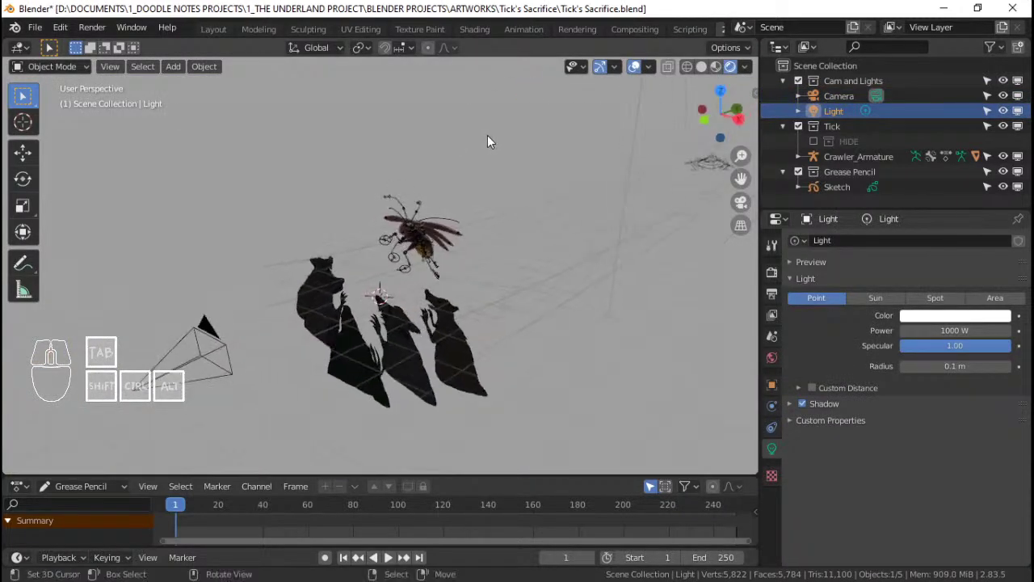
key(KP_3)
scroll(488, 135, down, 1)
scroll(444, 236, down, 7)
shift+middle_drag(583, 183, 381, 258)
key(g)
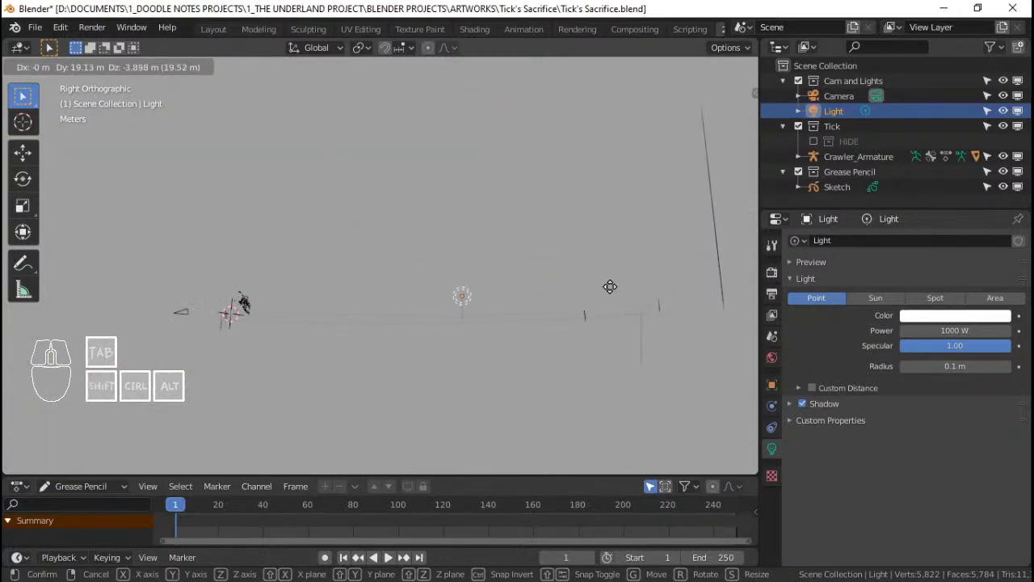
click(607, 296)
Step: Reposition the light in the camera view so it sits just above the central rat's nose
key(KP_0)
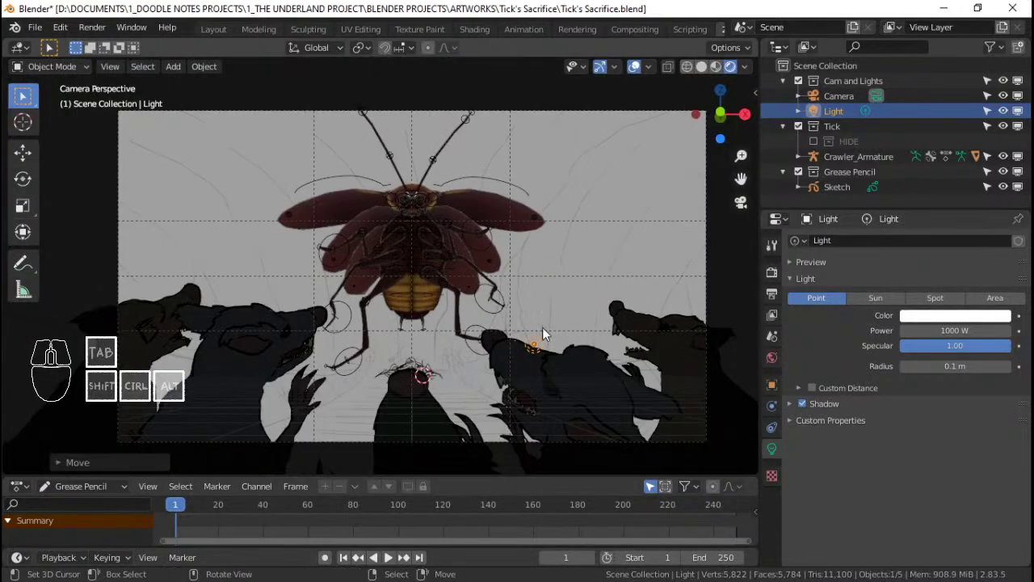
key(g)
click(419, 359)
scroll(420, 360, up, 2)
shift+middle_drag(419, 360, 440, 282)
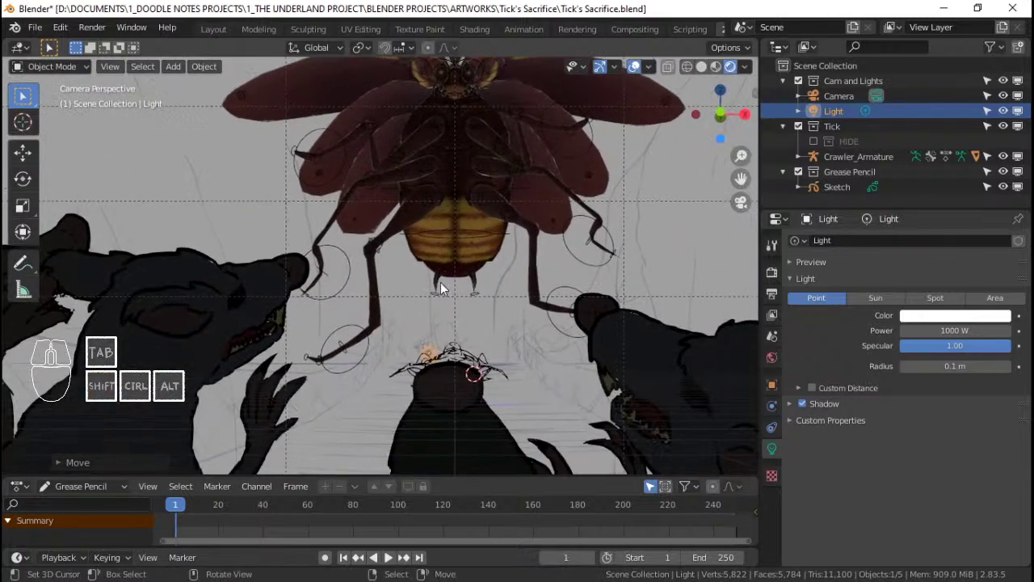
shift+middle_drag(454, 321, 458, 327)
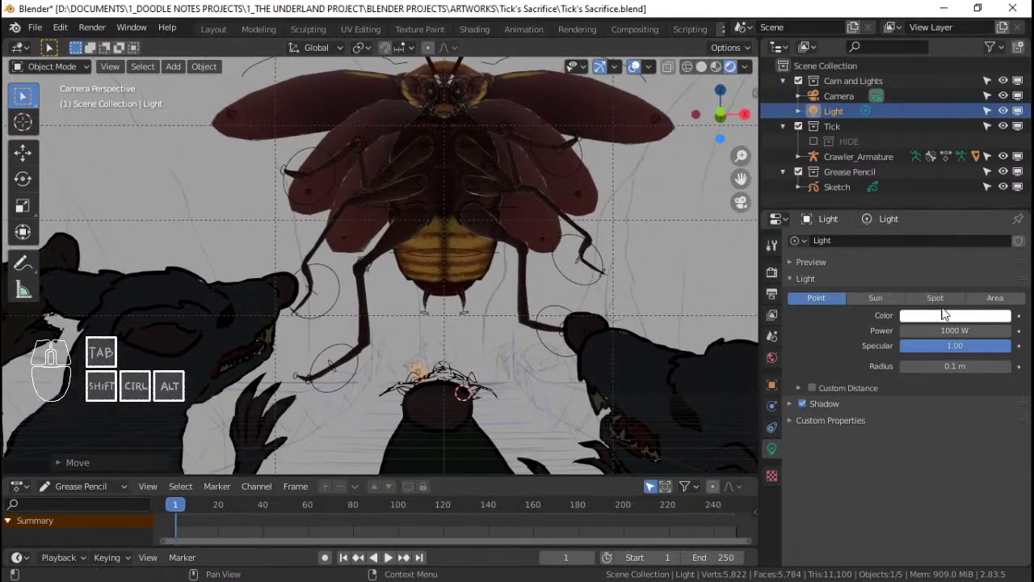
Step: Change the light type to Spot and aim it with a trackball rotation
click(937, 298)
key(r)
key(r)
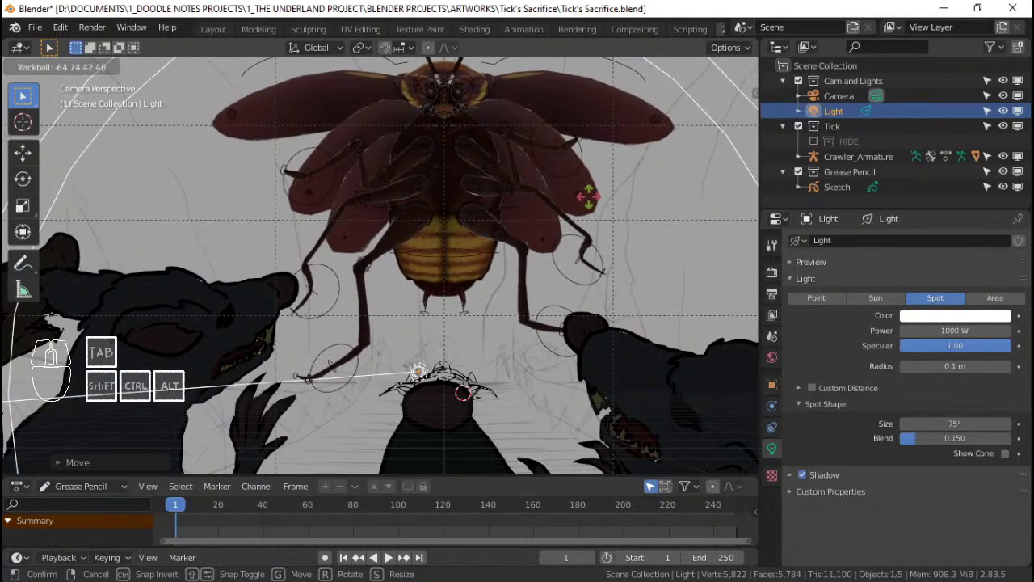
click(590, 196)
scroll(534, 295, down, 3)
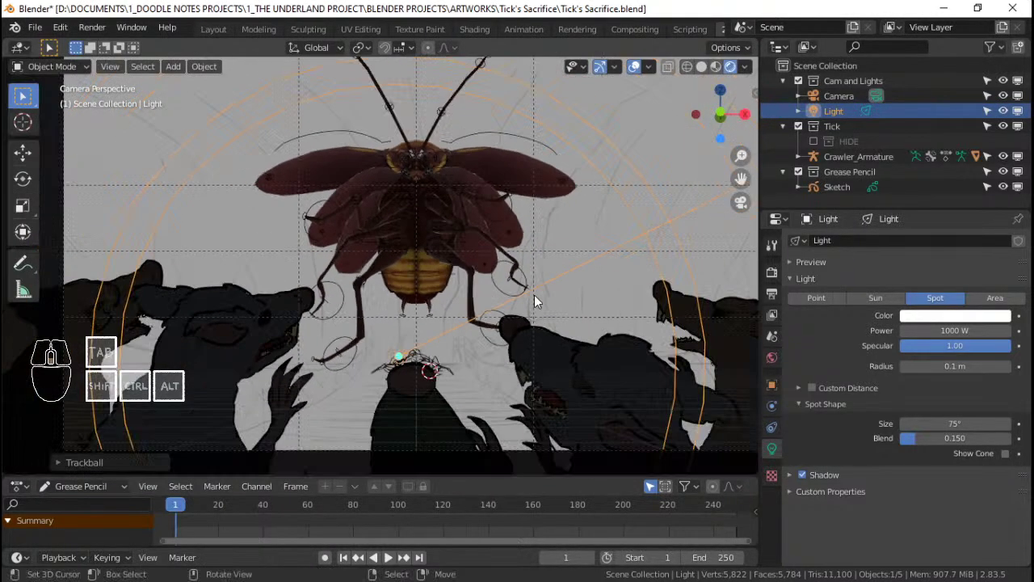
scroll(534, 295, up, 1)
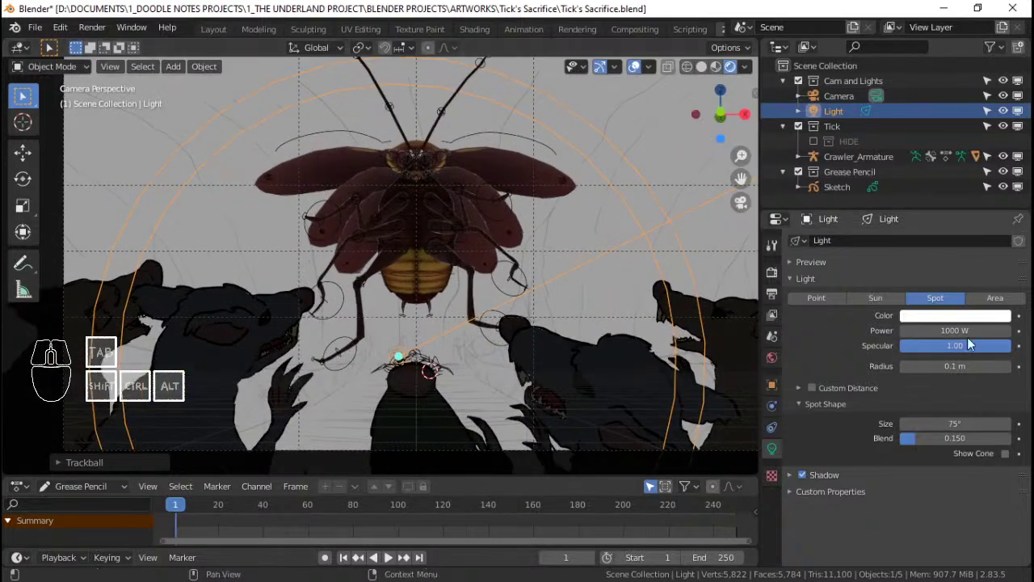
click(936, 330)
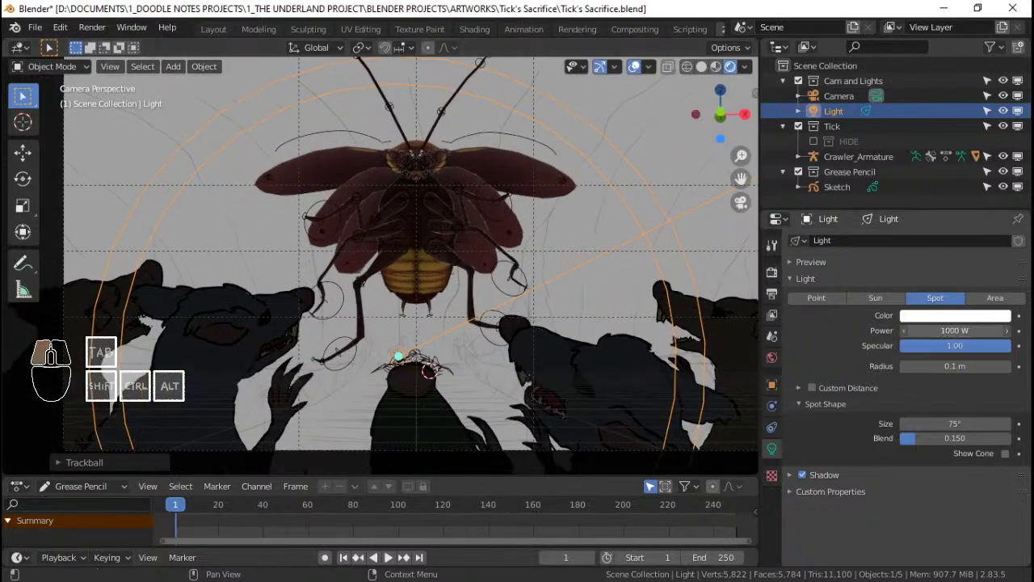
click(727, 275)
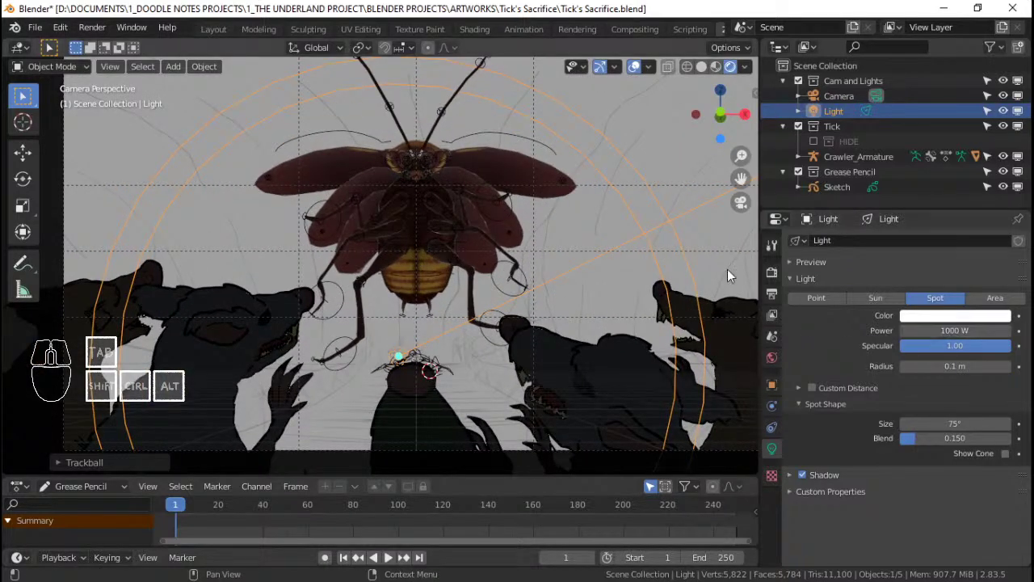
Step: Darken the World background color to a near-black value
click(772, 357)
click(1002, 331)
click(1003, 231)
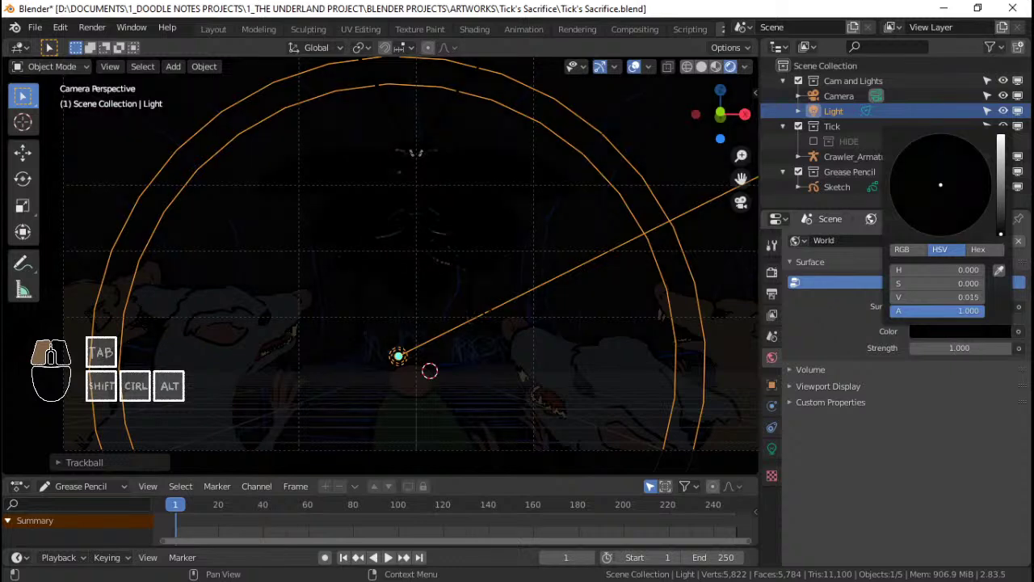
drag(1001, 233, 1001, 226)
scroll(480, 217, up, 2)
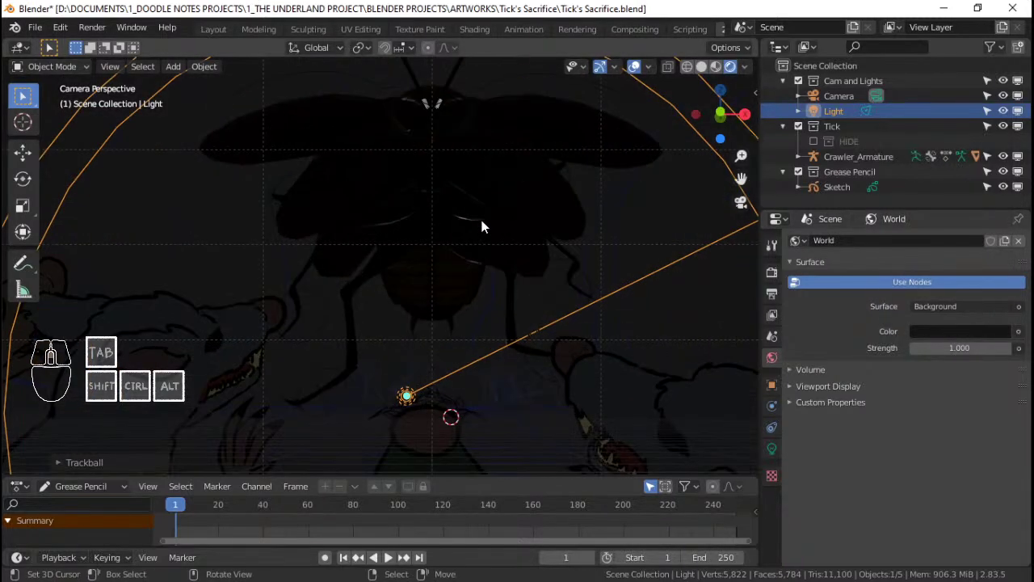
key(alt+a)
scroll(515, 218, down, 3)
Step: Set the spot light's power to 5000 W
click(594, 224)
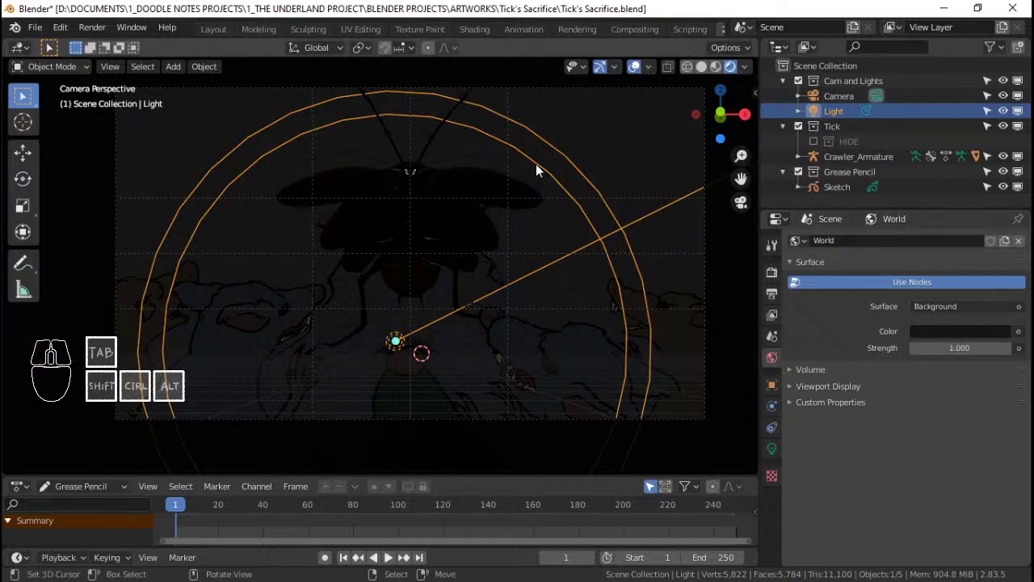
scroll(434, 291, up, 1)
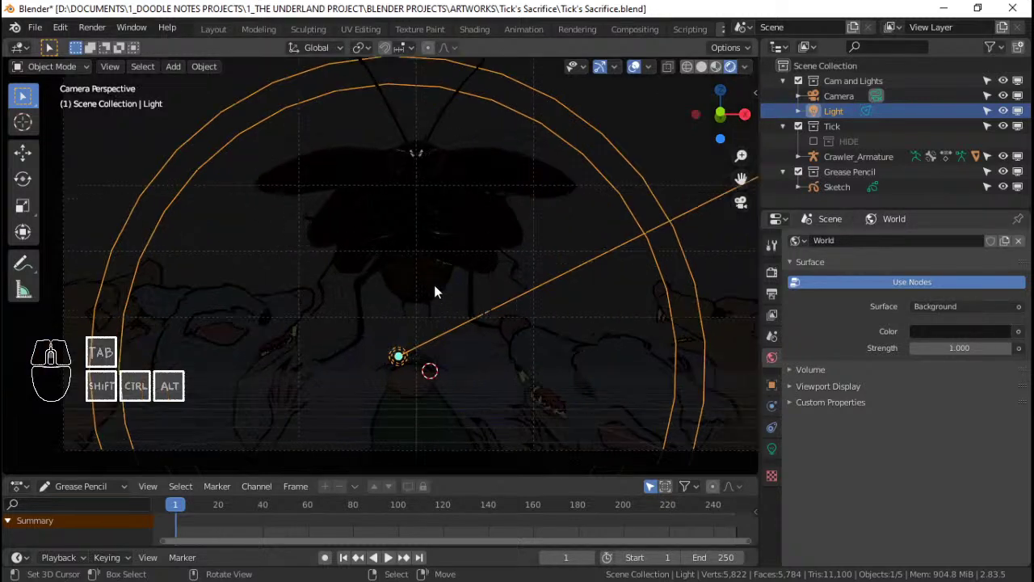
shift+middle_drag(434, 284, 452, 287)
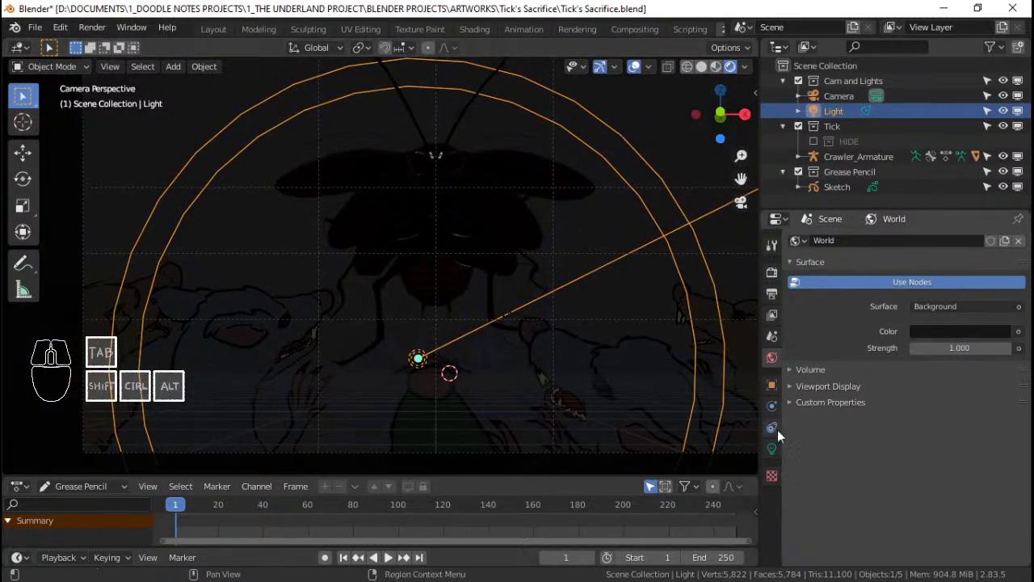
click(771, 449)
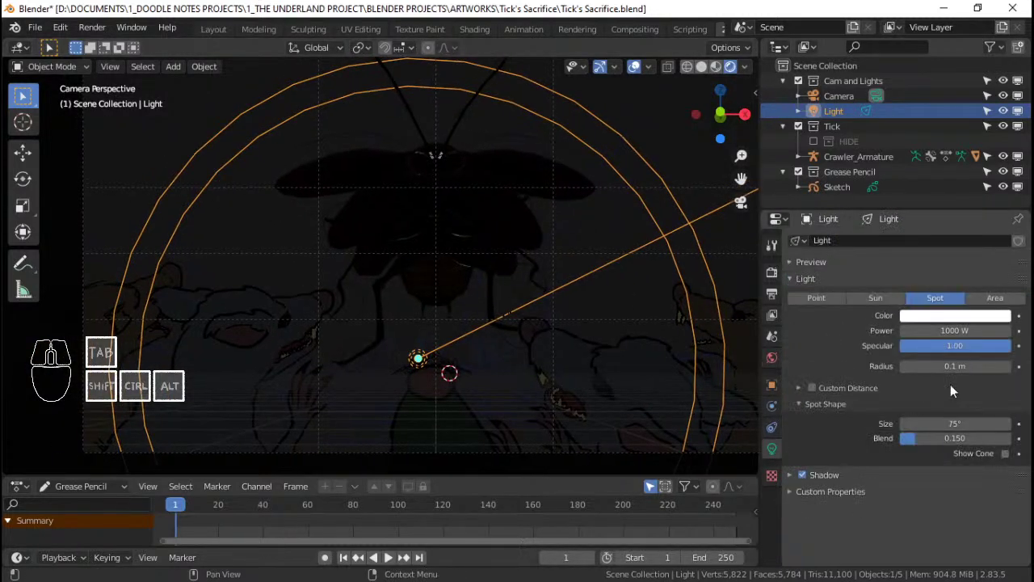
click(947, 331)
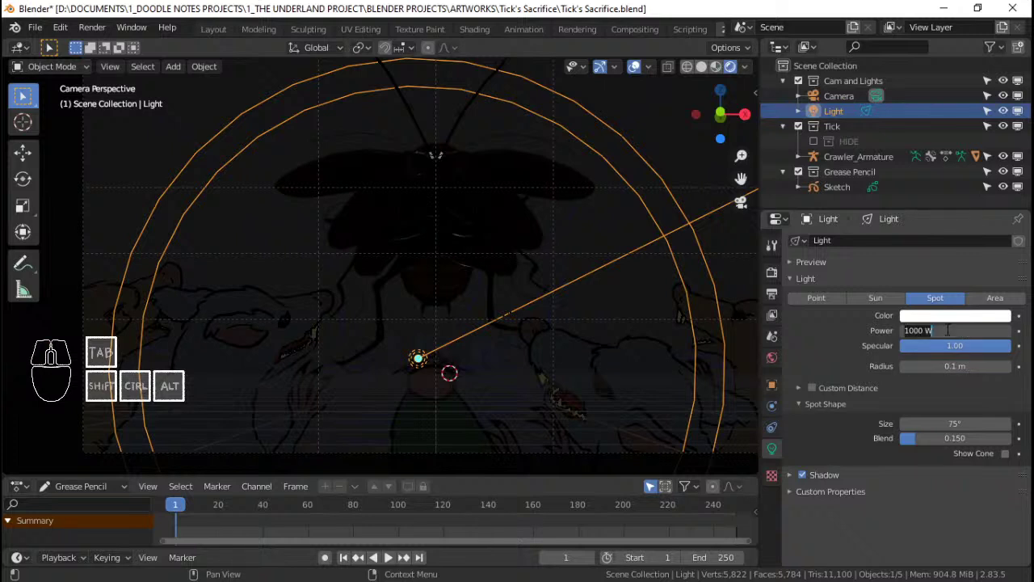
text(5000)
key(Return)
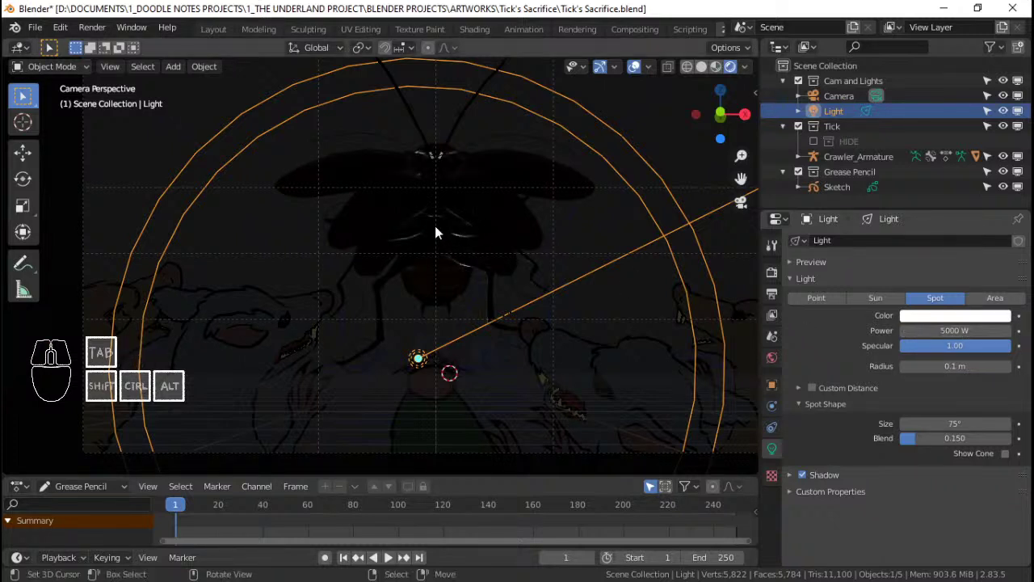
Step: Open the render properties, deselect everything and save the file
scroll(518, 289, down, 1)
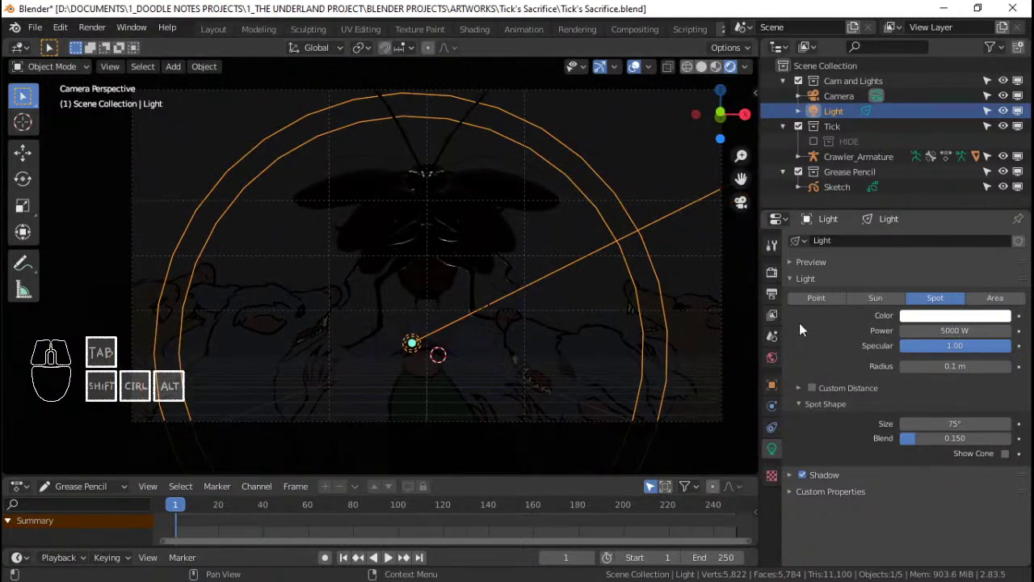
click(772, 274)
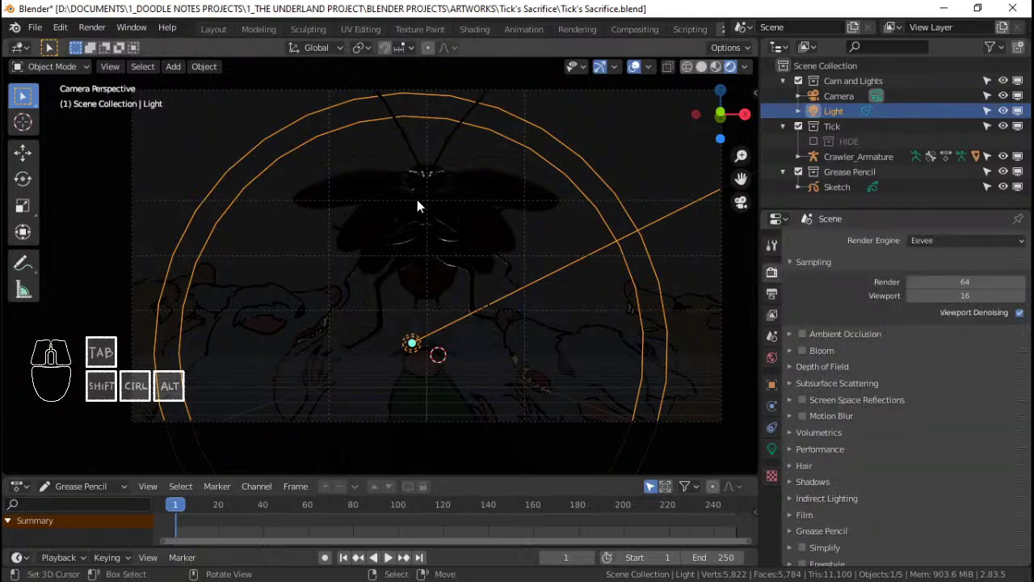
scroll(518, 259, up, 2)
key(ctrl+s)
scroll(518, 260, down, 3)
key(alt+a)
scroll(501, 267, up, 2)
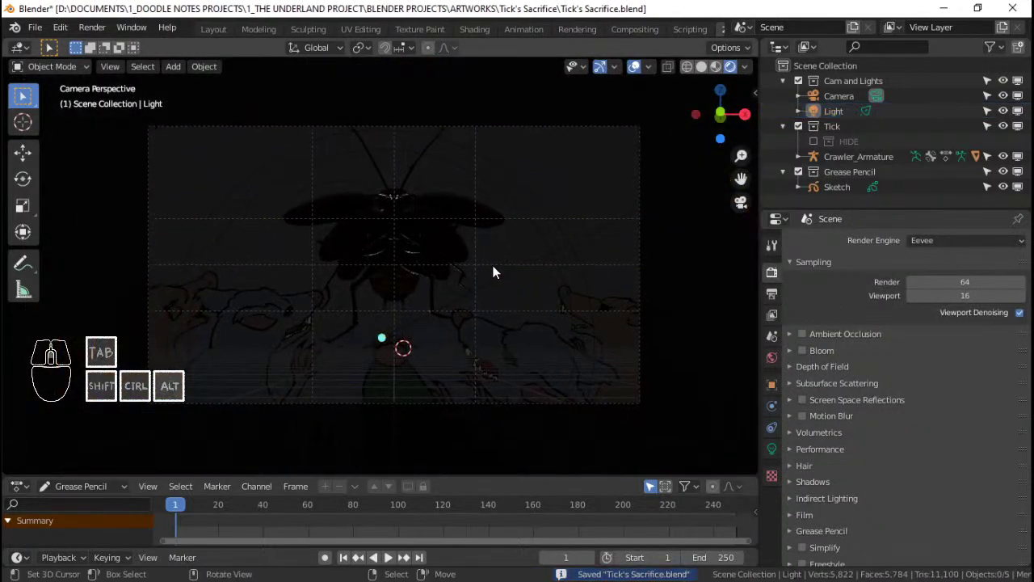
Step: Hide the viewport overlays and switch to Solid shading in the camera view, saving the file
click(634, 69)
shift+middle_drag(526, 274, 560, 280)
click(702, 67)
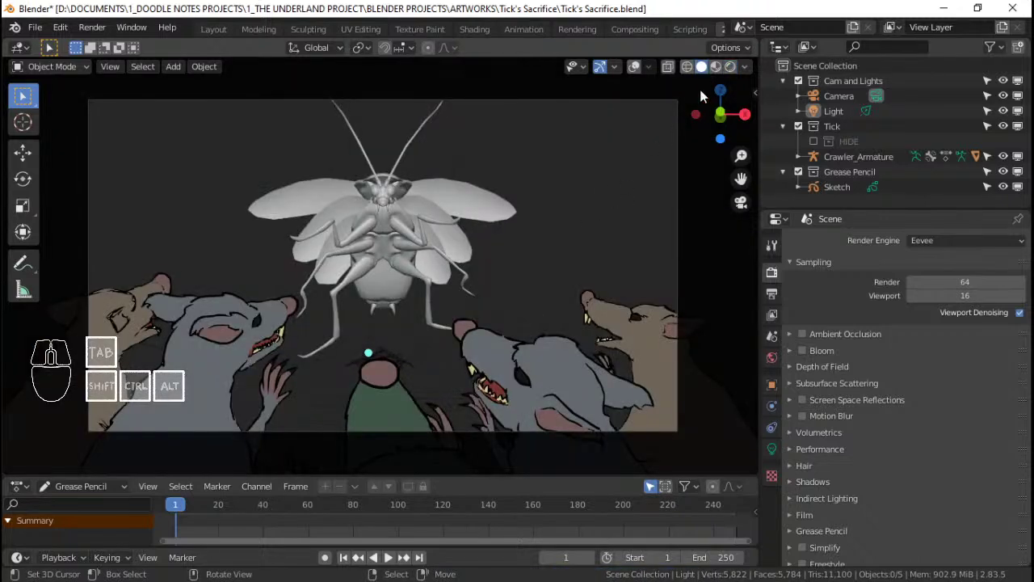
scroll(543, 276, down, 1)
scroll(542, 276, up, 1)
shift+middle_drag(462, 267, 474, 266)
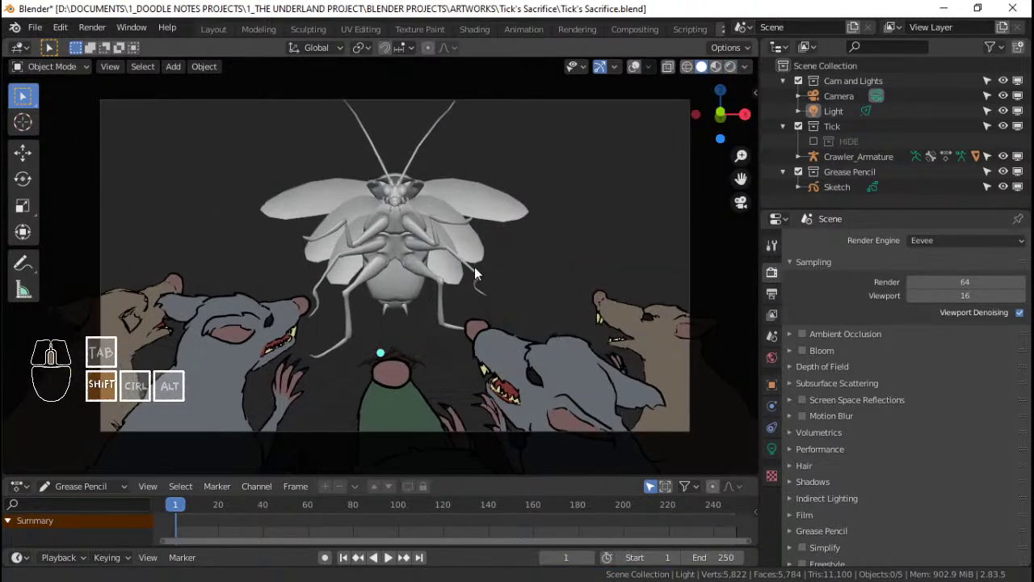
key(ctrl+s)
Step: Center the camera frame to check the composition and save the file again
shift+scroll(474, 259, up, 1)
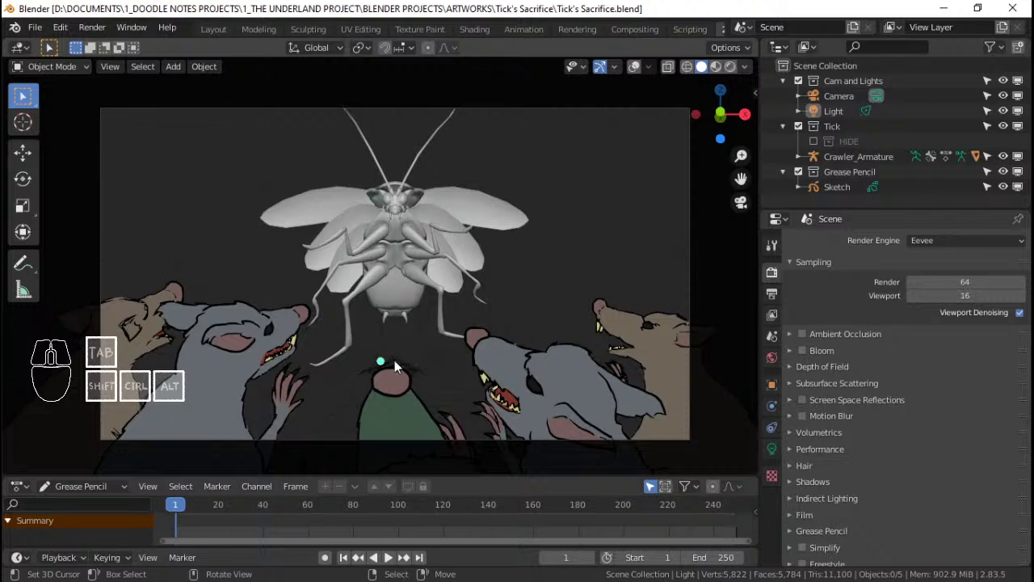
shift+middle_drag(349, 222, 384, 235)
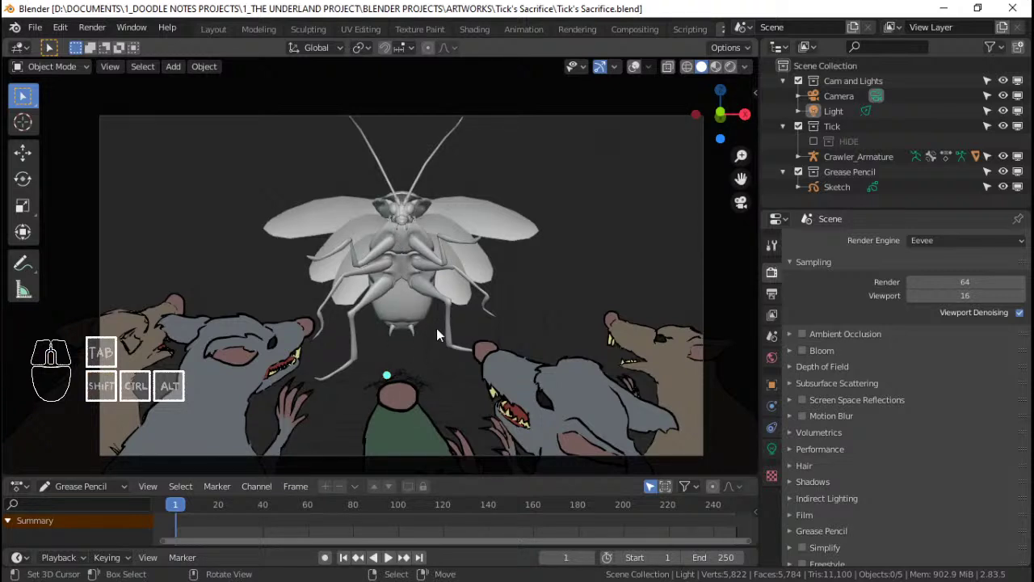
key(ctrl+s)
key(ctrl+s)
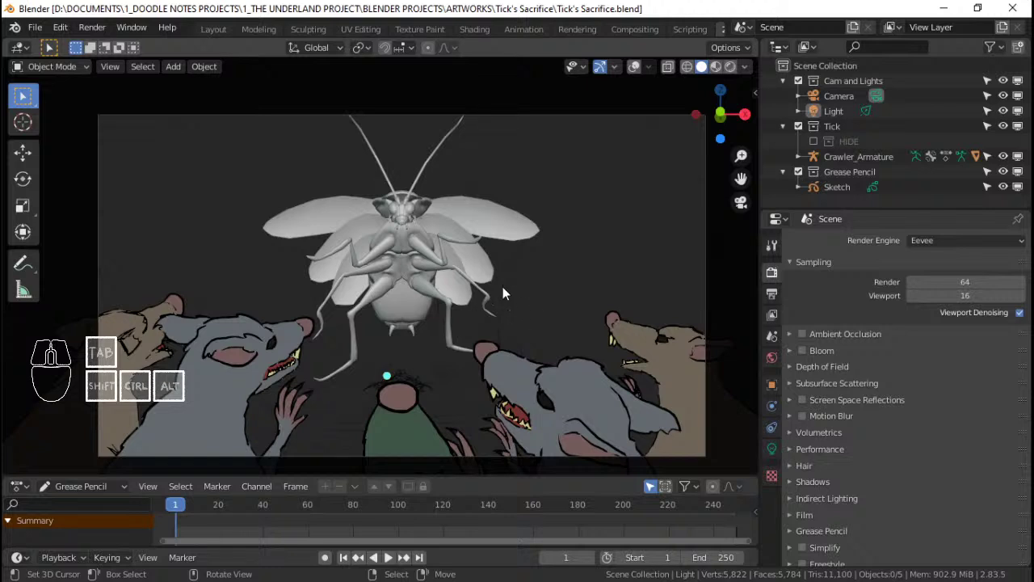
shift+middle_drag(427, 281, 414, 321)
key(ctrl+s)
Step: With the Sketch object selected, lighten the Solid shading viewport background to a mid grey and return to the camera view
click(414, 322)
mouse_move(217, 263)
middle_down()
mouse_move(486, 280)
mouse_move(552, 312)
mouse_move(496, 274)
middle_up()
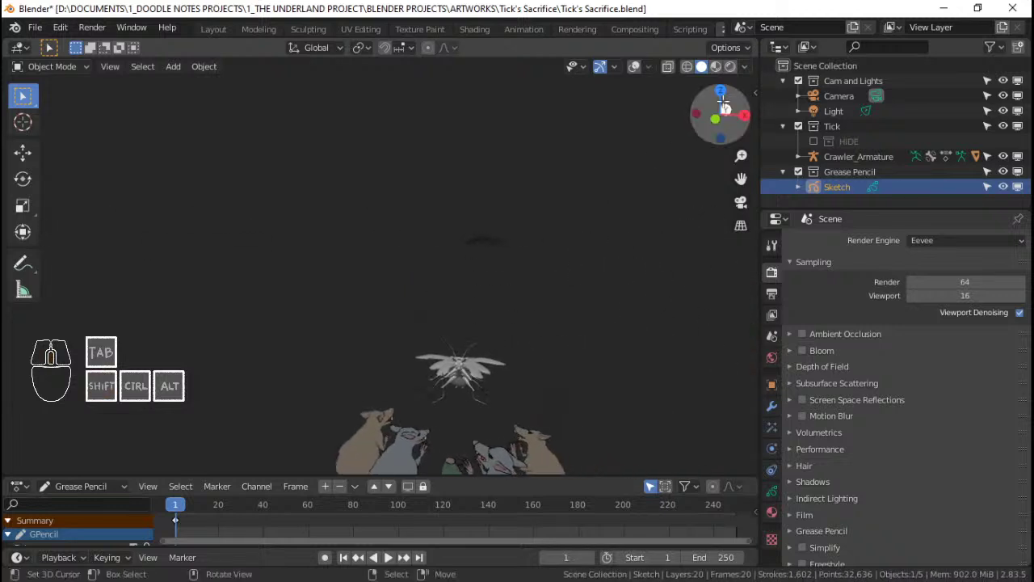
click(744, 67)
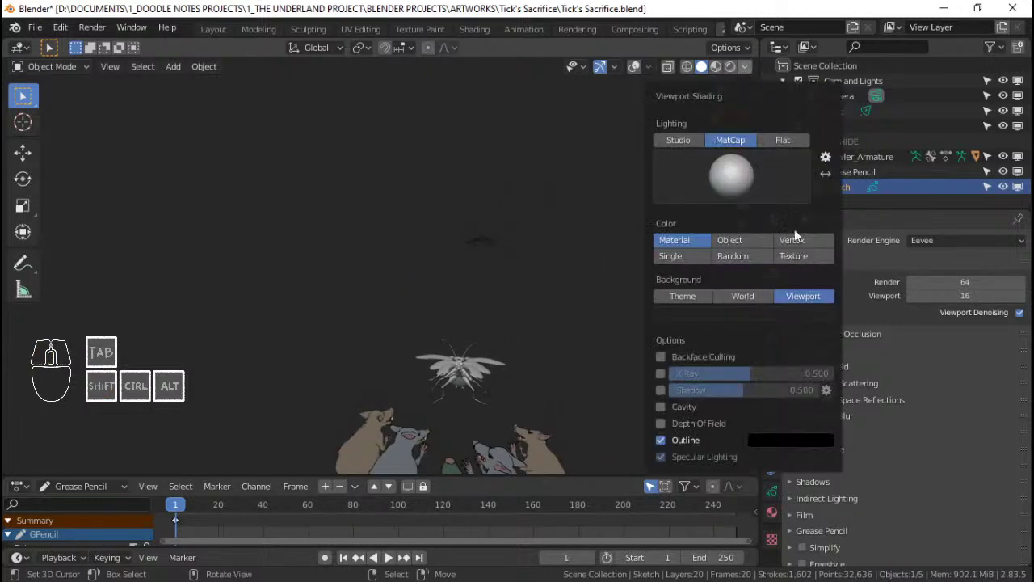
click(785, 314)
drag(784, 206, 785, 184)
scroll(526, 322, down, 4)
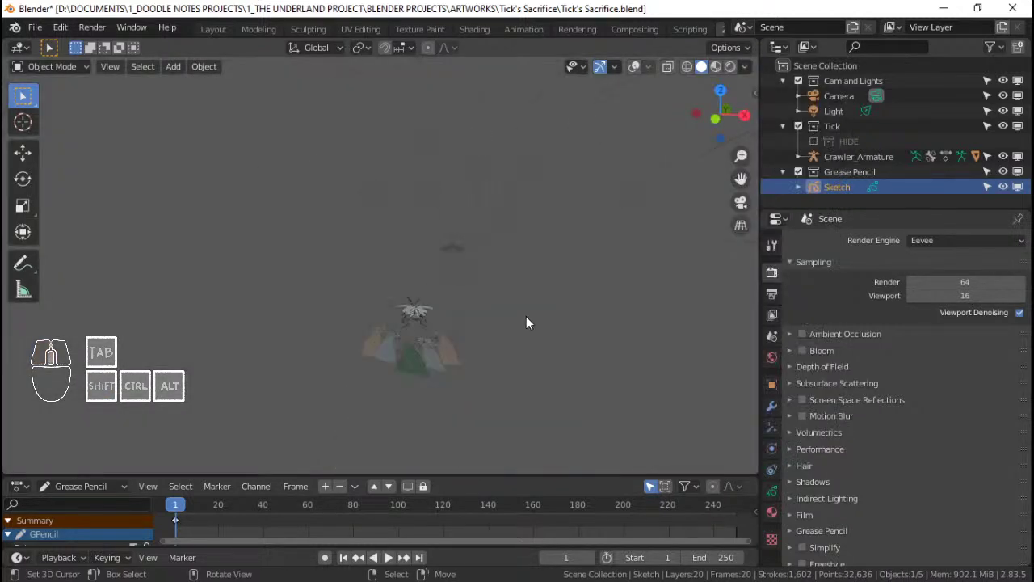
middle_drag(526, 322, 433, 324)
scroll(423, 335, down, 1)
key(KP_0)
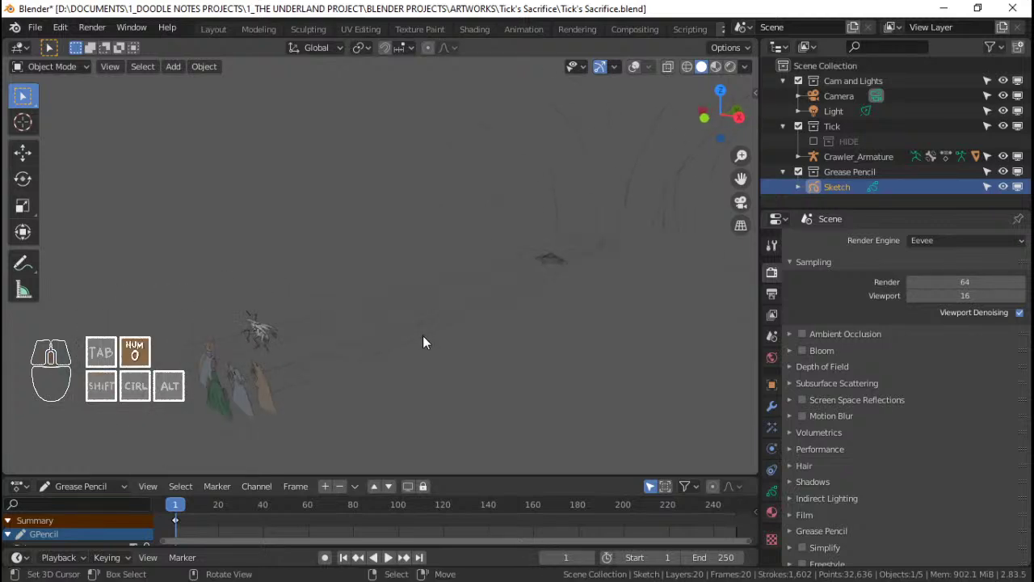
scroll(423, 336, up, 2)
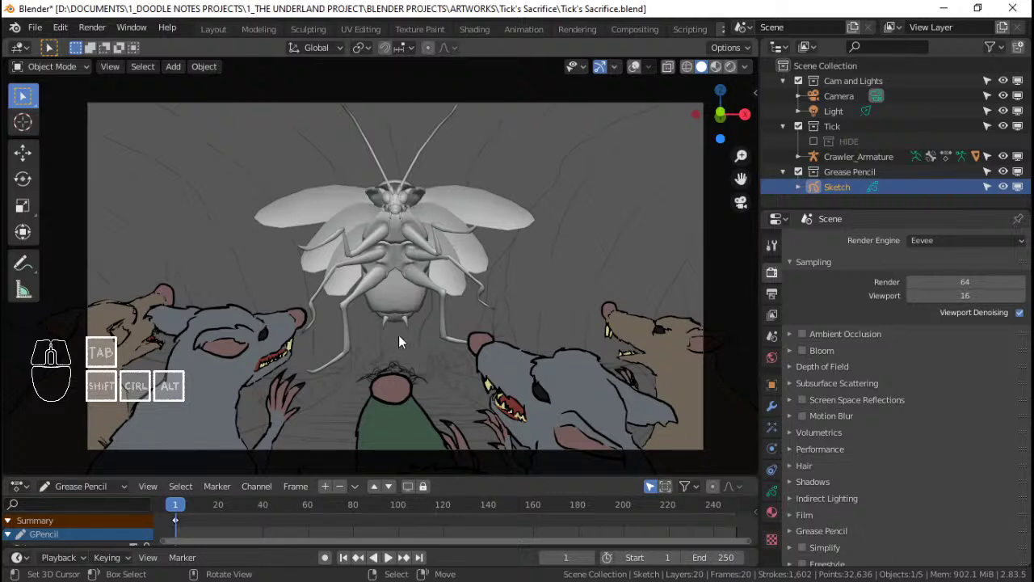
Step: Check the framing of the tick and rats within the camera view and save the file
shift+middle_drag(399, 335, 401, 326)
shift+middle_drag(462, 293, 464, 303)
shift+middle_drag(472, 267, 474, 275)
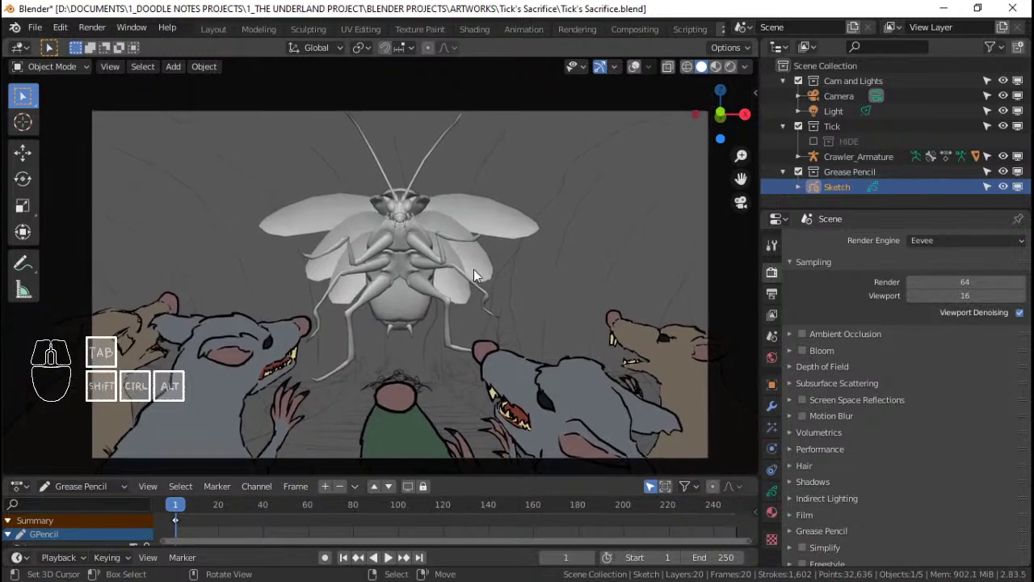
key(ctrl+s)
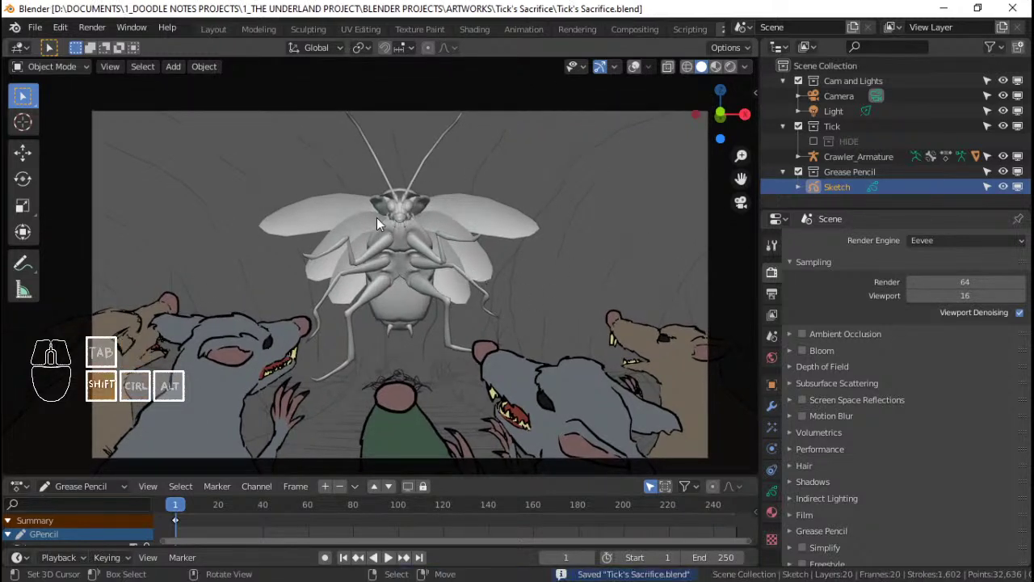
mouse_move(410, 214)
ctrl+middle_down()
mouse_move(419, 227)
mouse_move(422, 207)
ctrl+middle_up()
shift+middle_drag(422, 209, 408, 211)
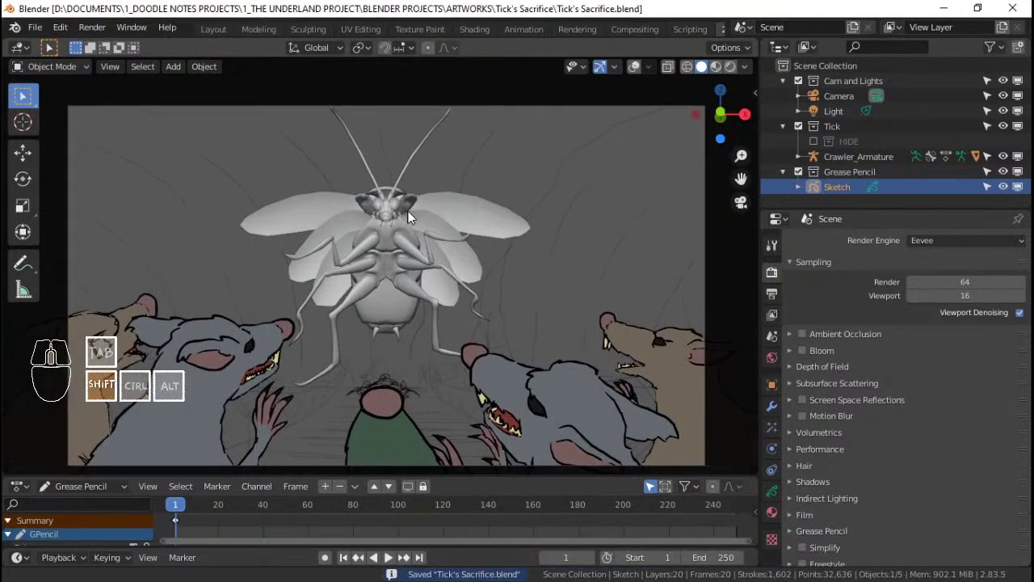
scroll(410, 214, down, 3)
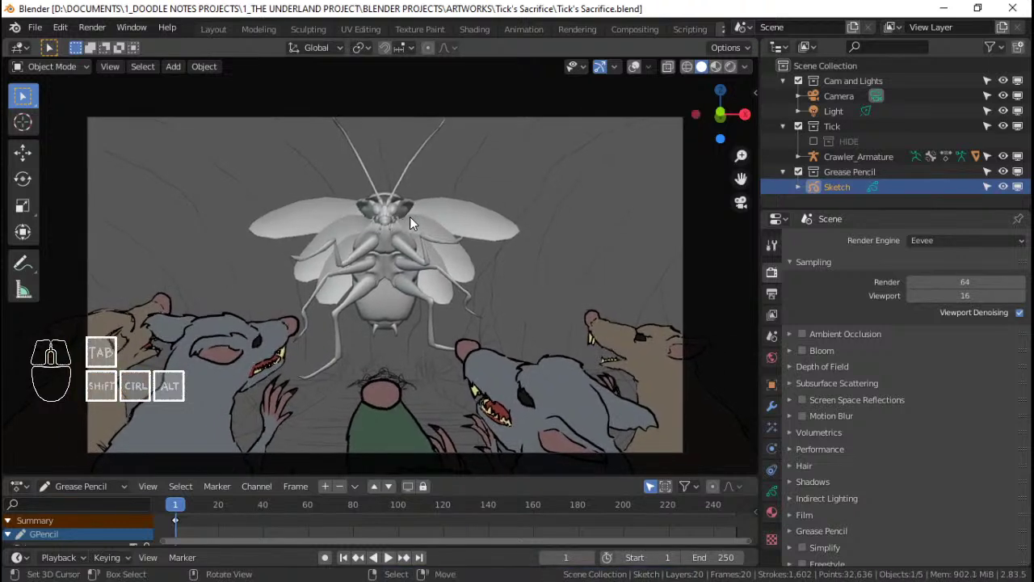
ctrl+middle_drag(410, 217, 451, 226)
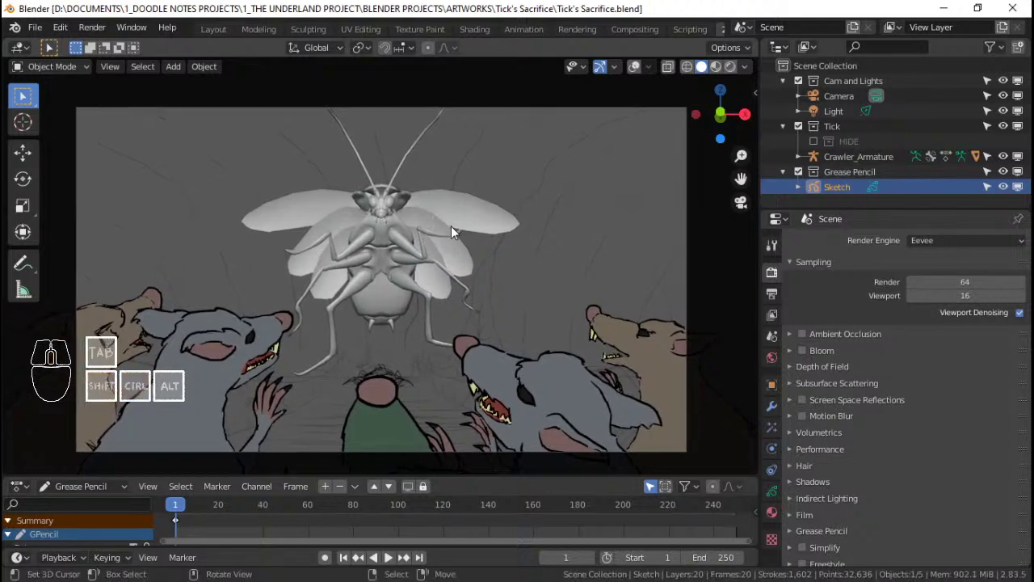
key(ctrl+s)
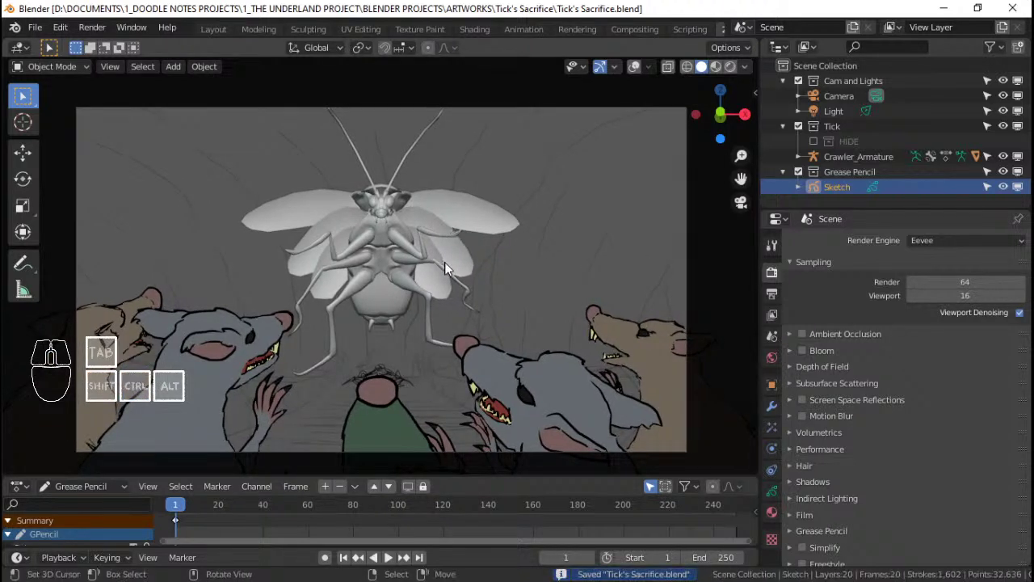
Step: Review the full composition once more in the camera view and save the file again
mouse_move(445, 261)
ctrl+middle_down()
mouse_move(448, 253)
mouse_move(450, 277)
ctrl+middle_up()
key(ctrl+s)
key(ctrl+s)
ctrl+middle_drag(473, 240, 422, 347)
key(ctrl+s)
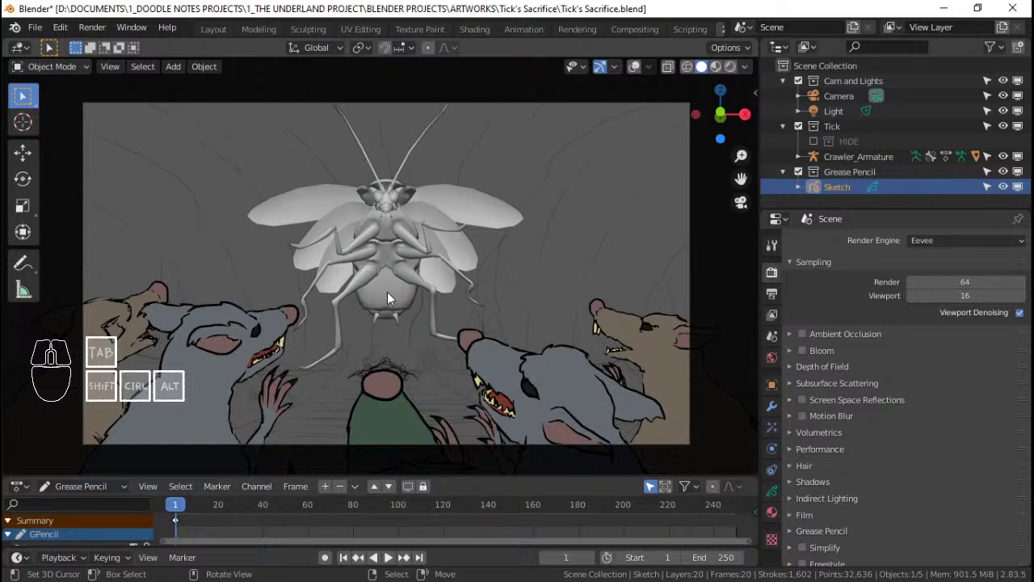
ctrl+middle_drag(400, 293, 402, 297)
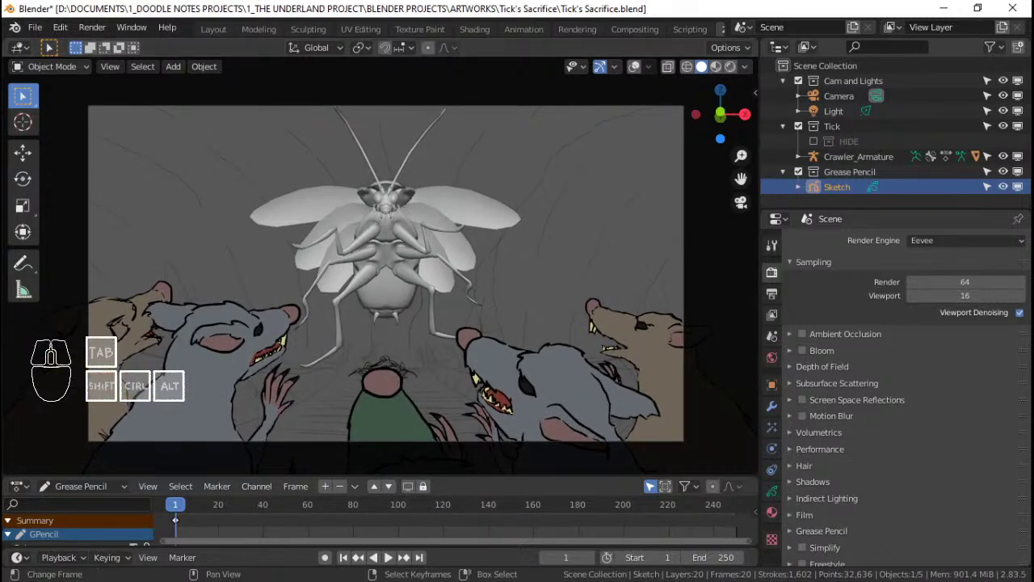